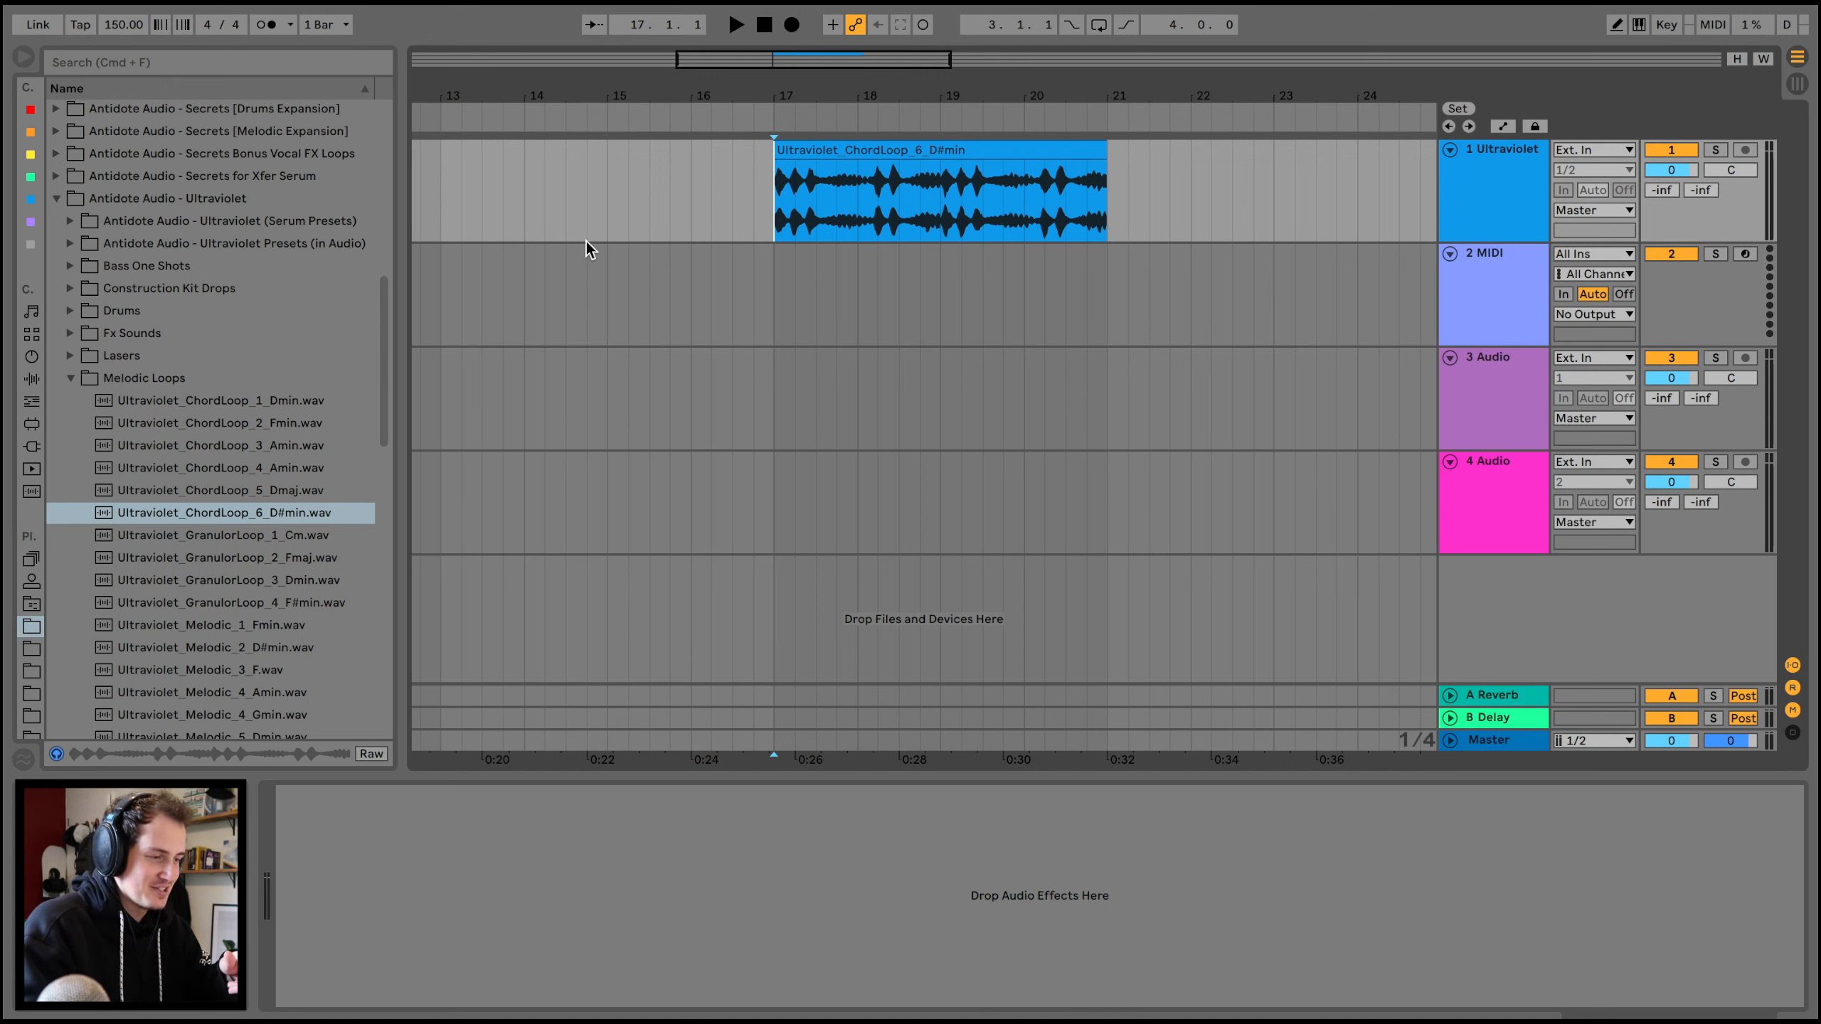
- Play back the chord loop on the first track from bar 17 to listen to it
{"action": "key", "text": "space"}
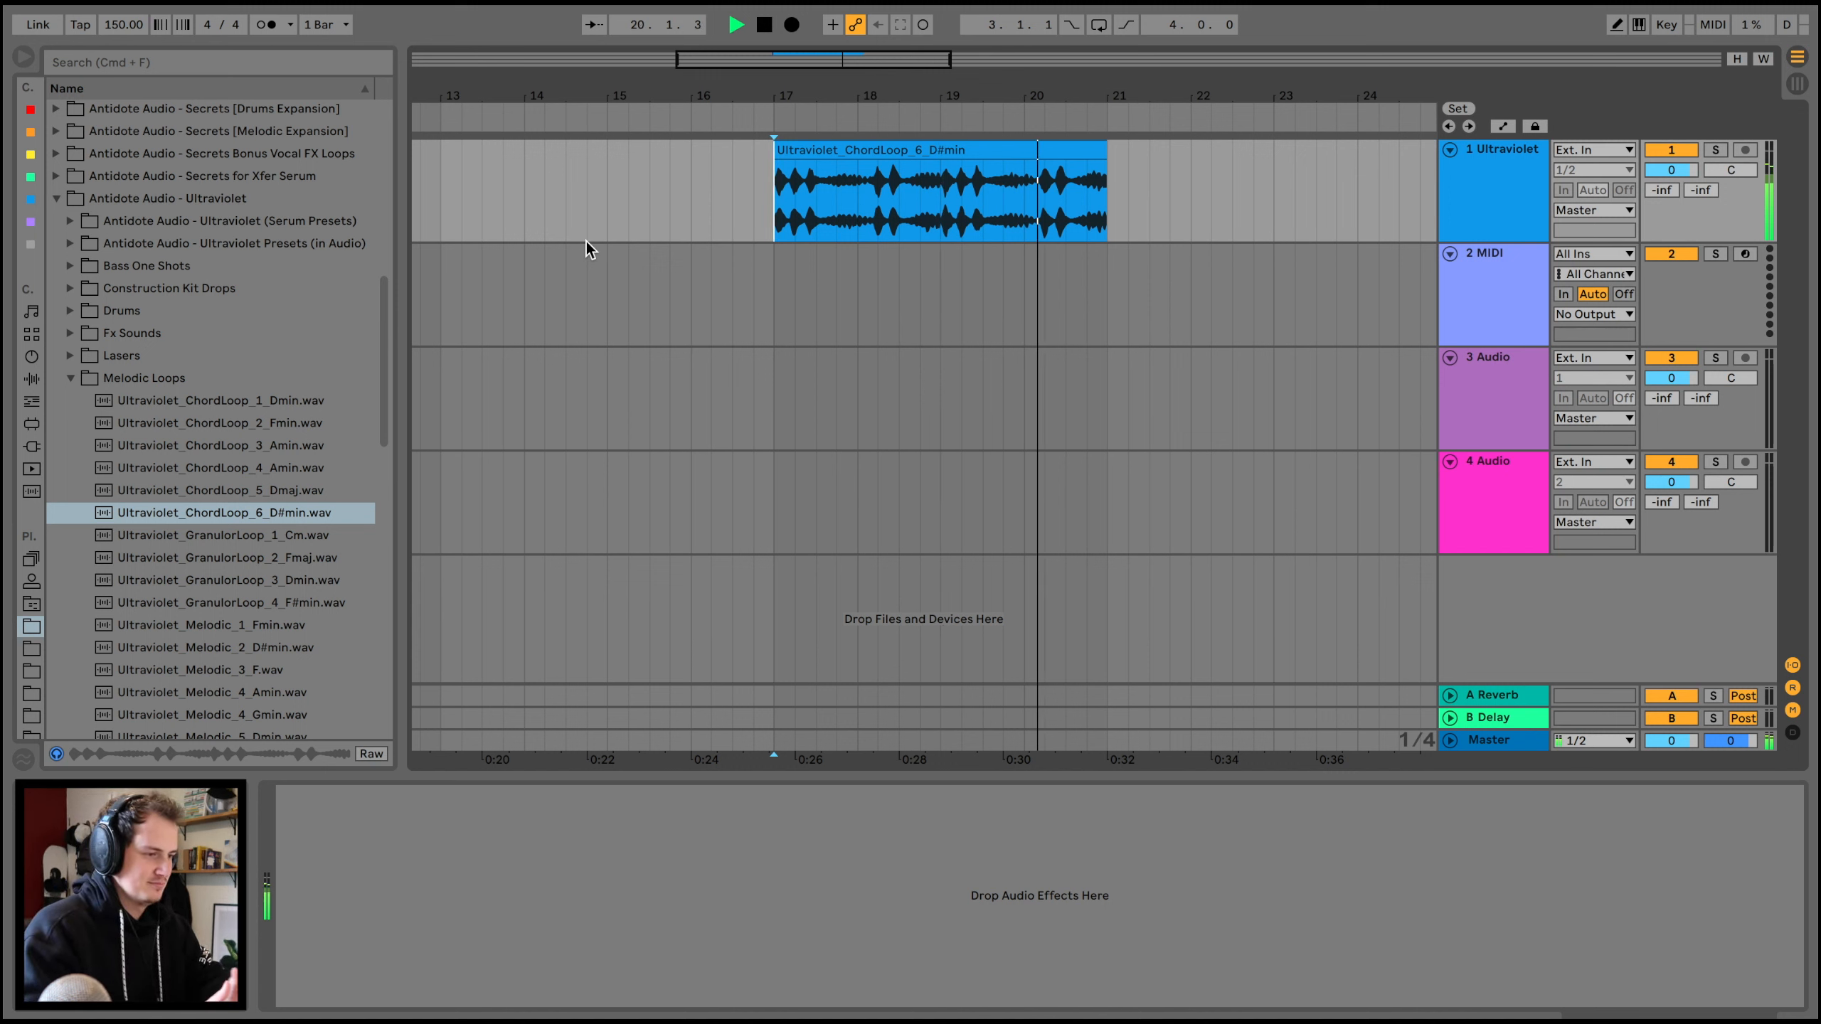
{"action": "key", "text": "space"}
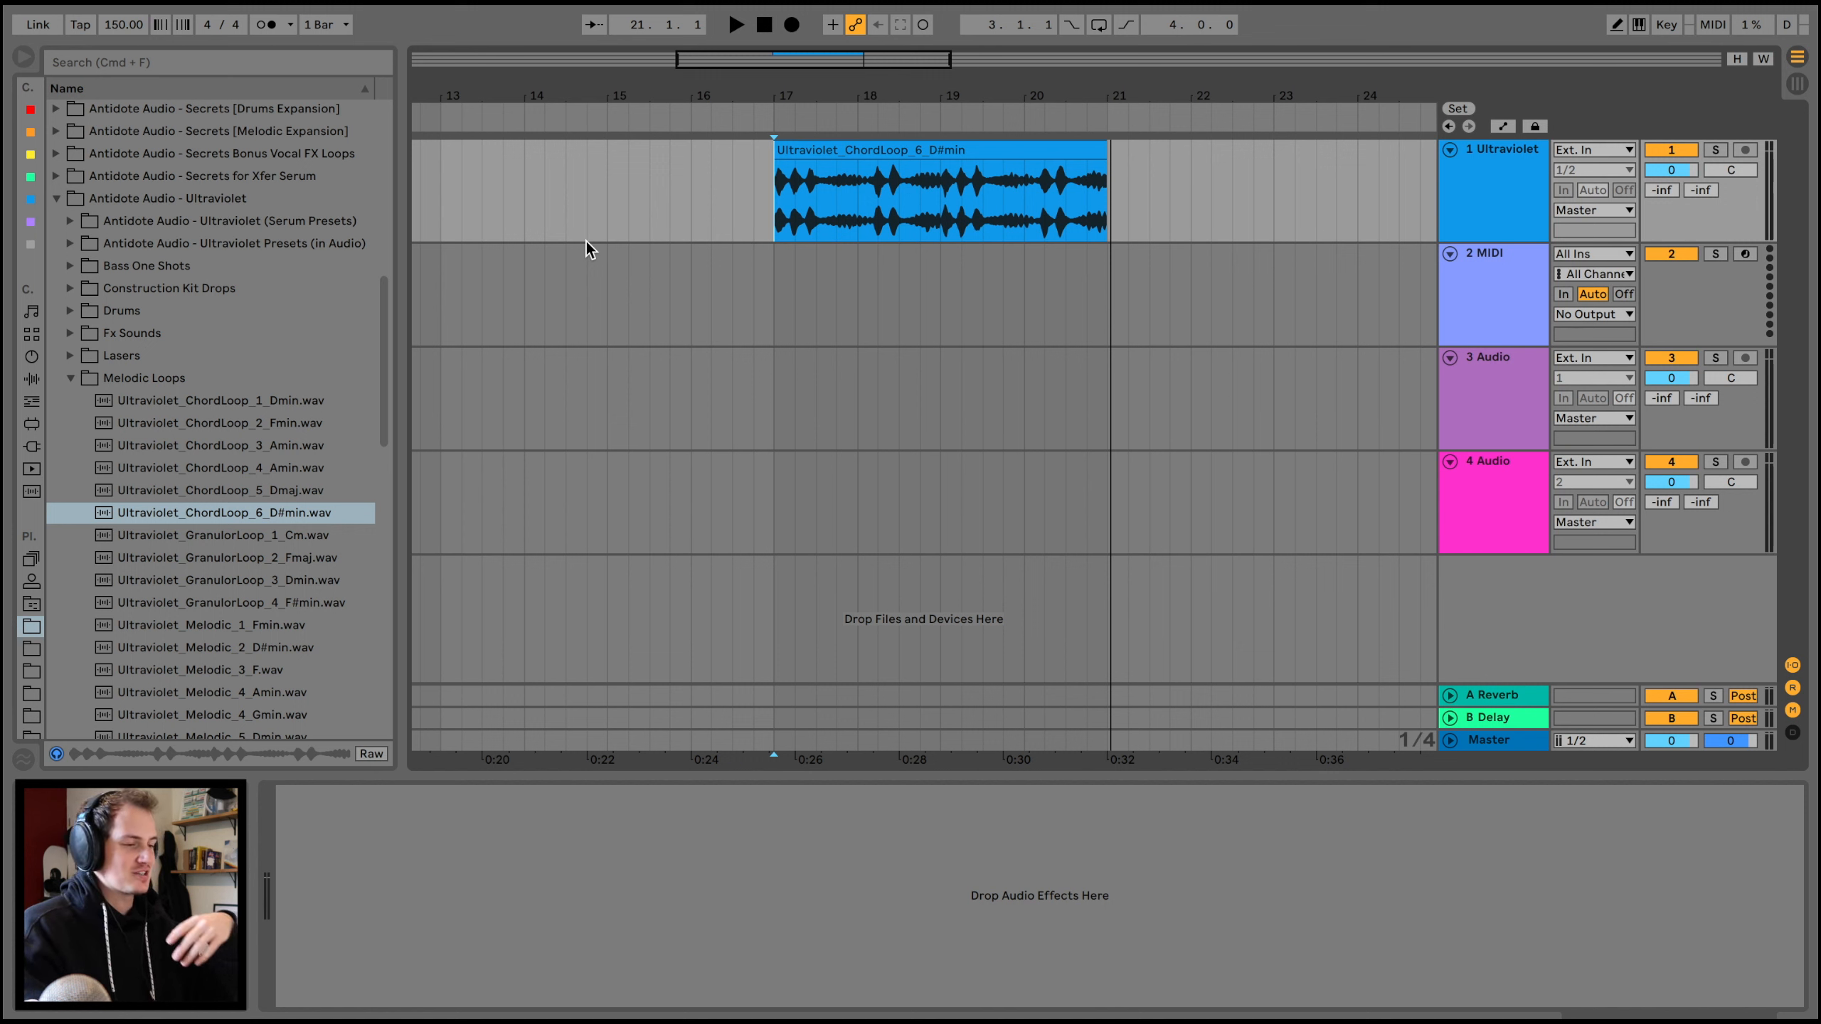
{"action": "left_click", "coordinate": [774, 203]}
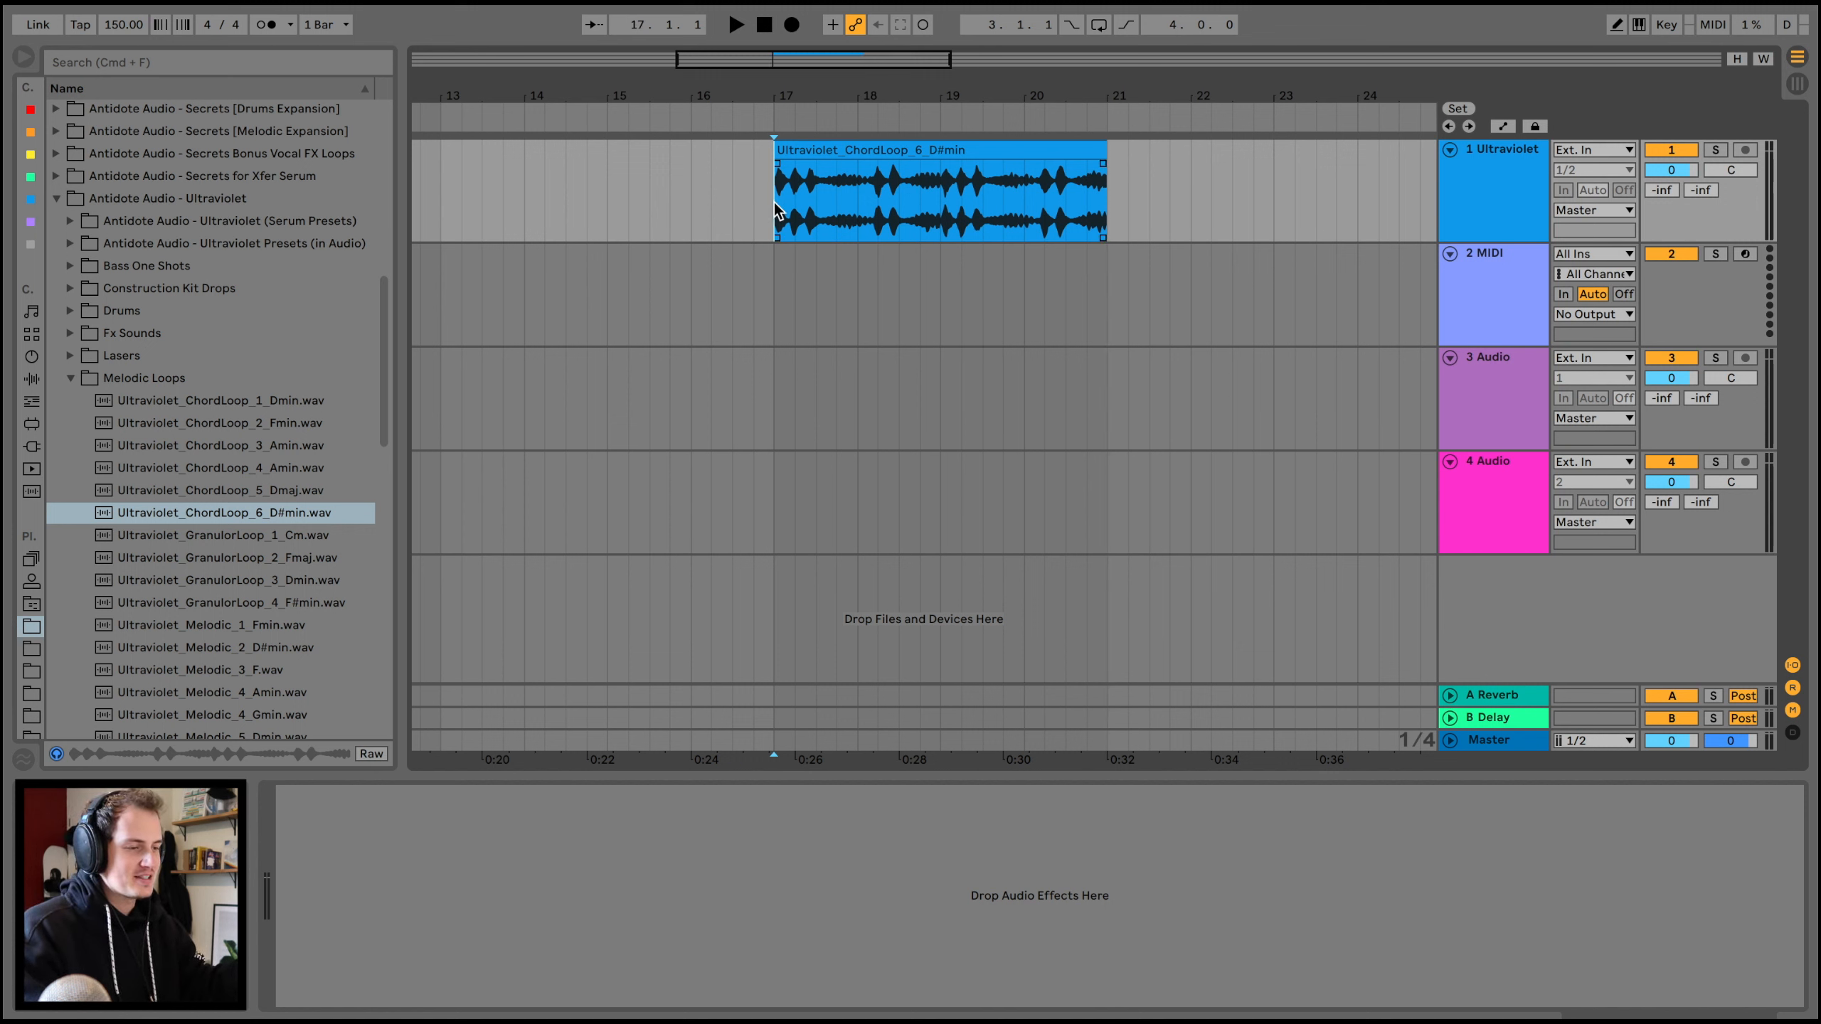
- Add an arrangement locator at bar 9 and name it "Intro"
{"action": "key", "text": "minus"}
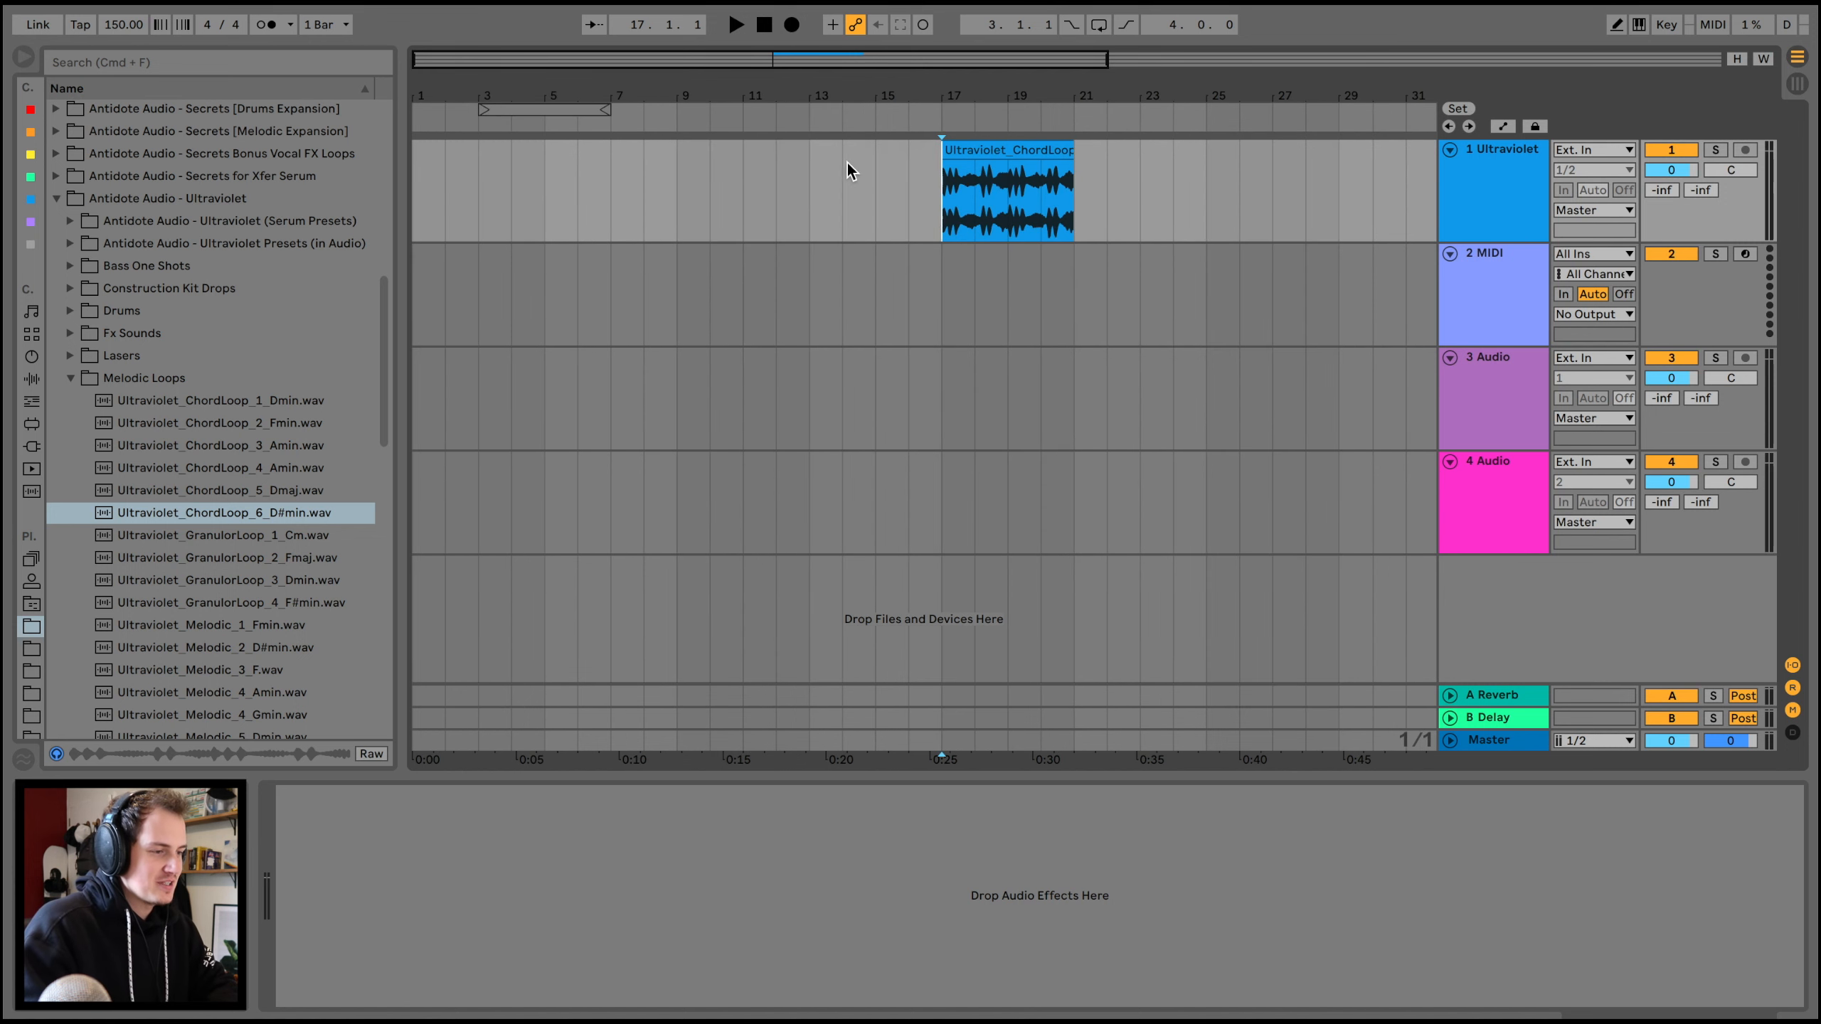
{"action": "left_click_drag", "start_coordinate": [951, 92], "coordinate": [827, 93]}
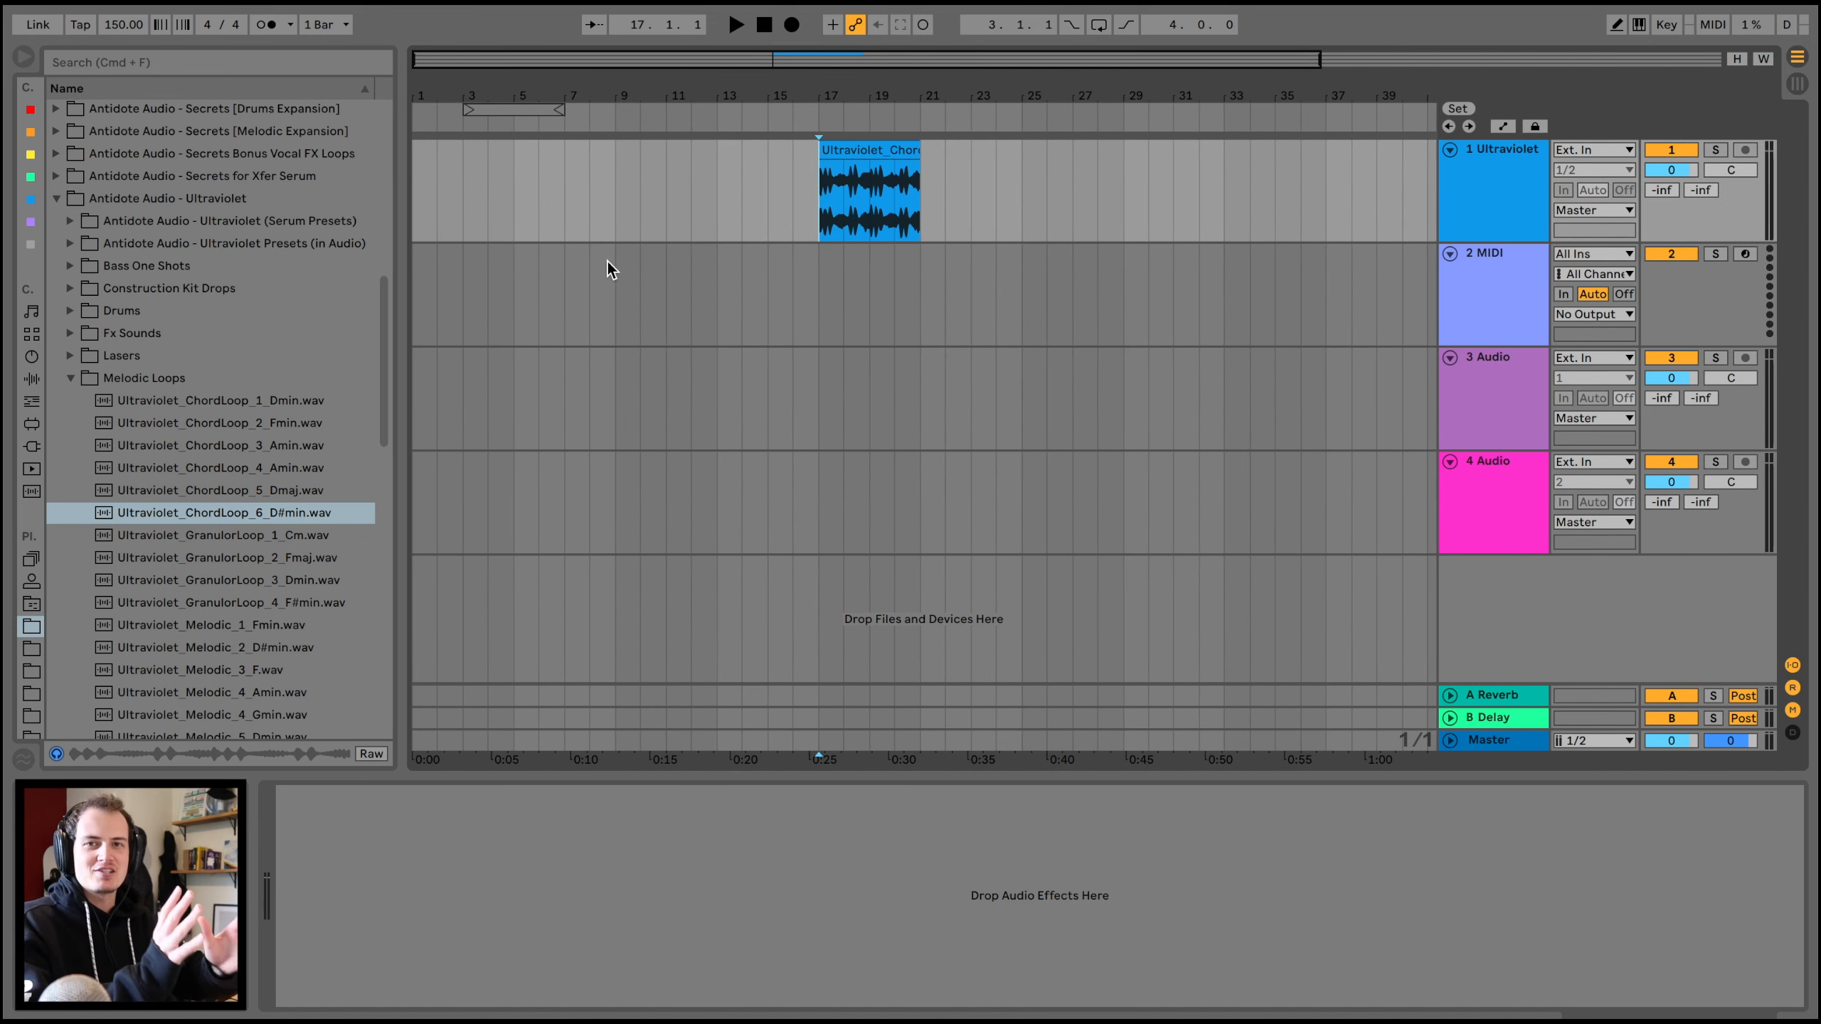
{"action": "key", "text": "plus"}
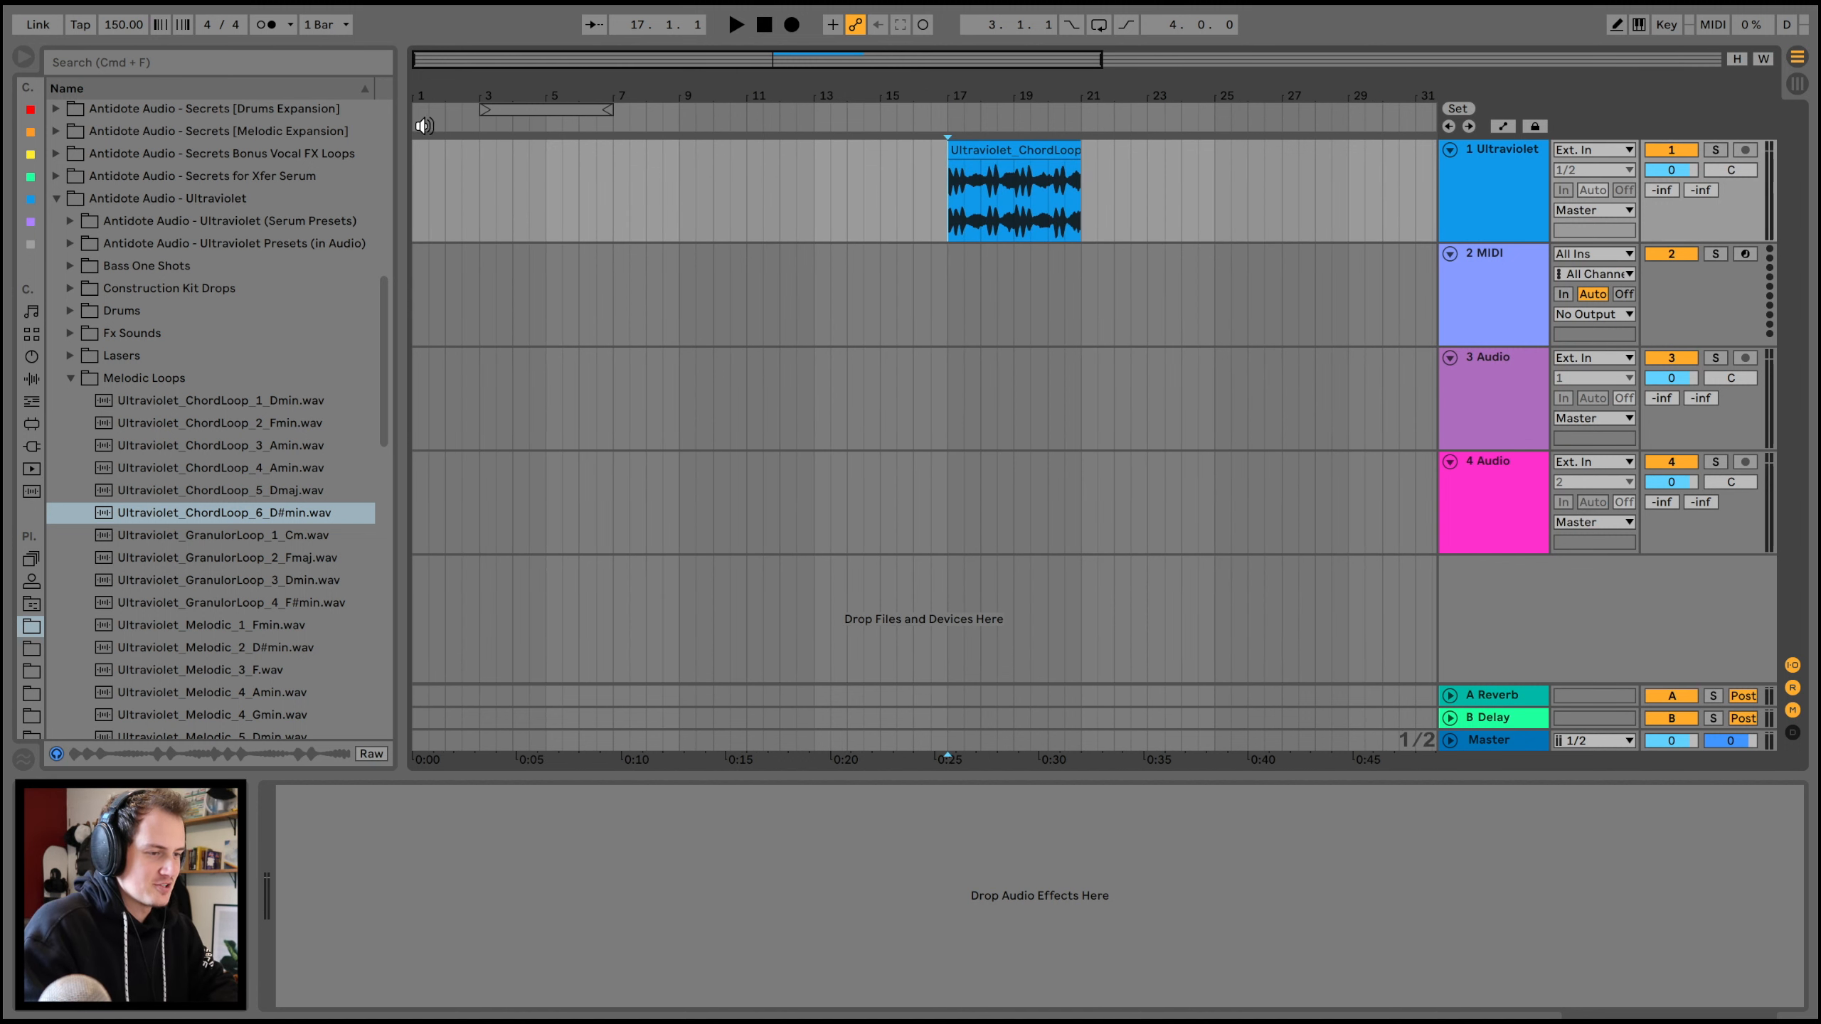
{"action": "left_click", "coordinate": [684, 181]}
{"action": "right_click", "coordinate": [677, 117]}
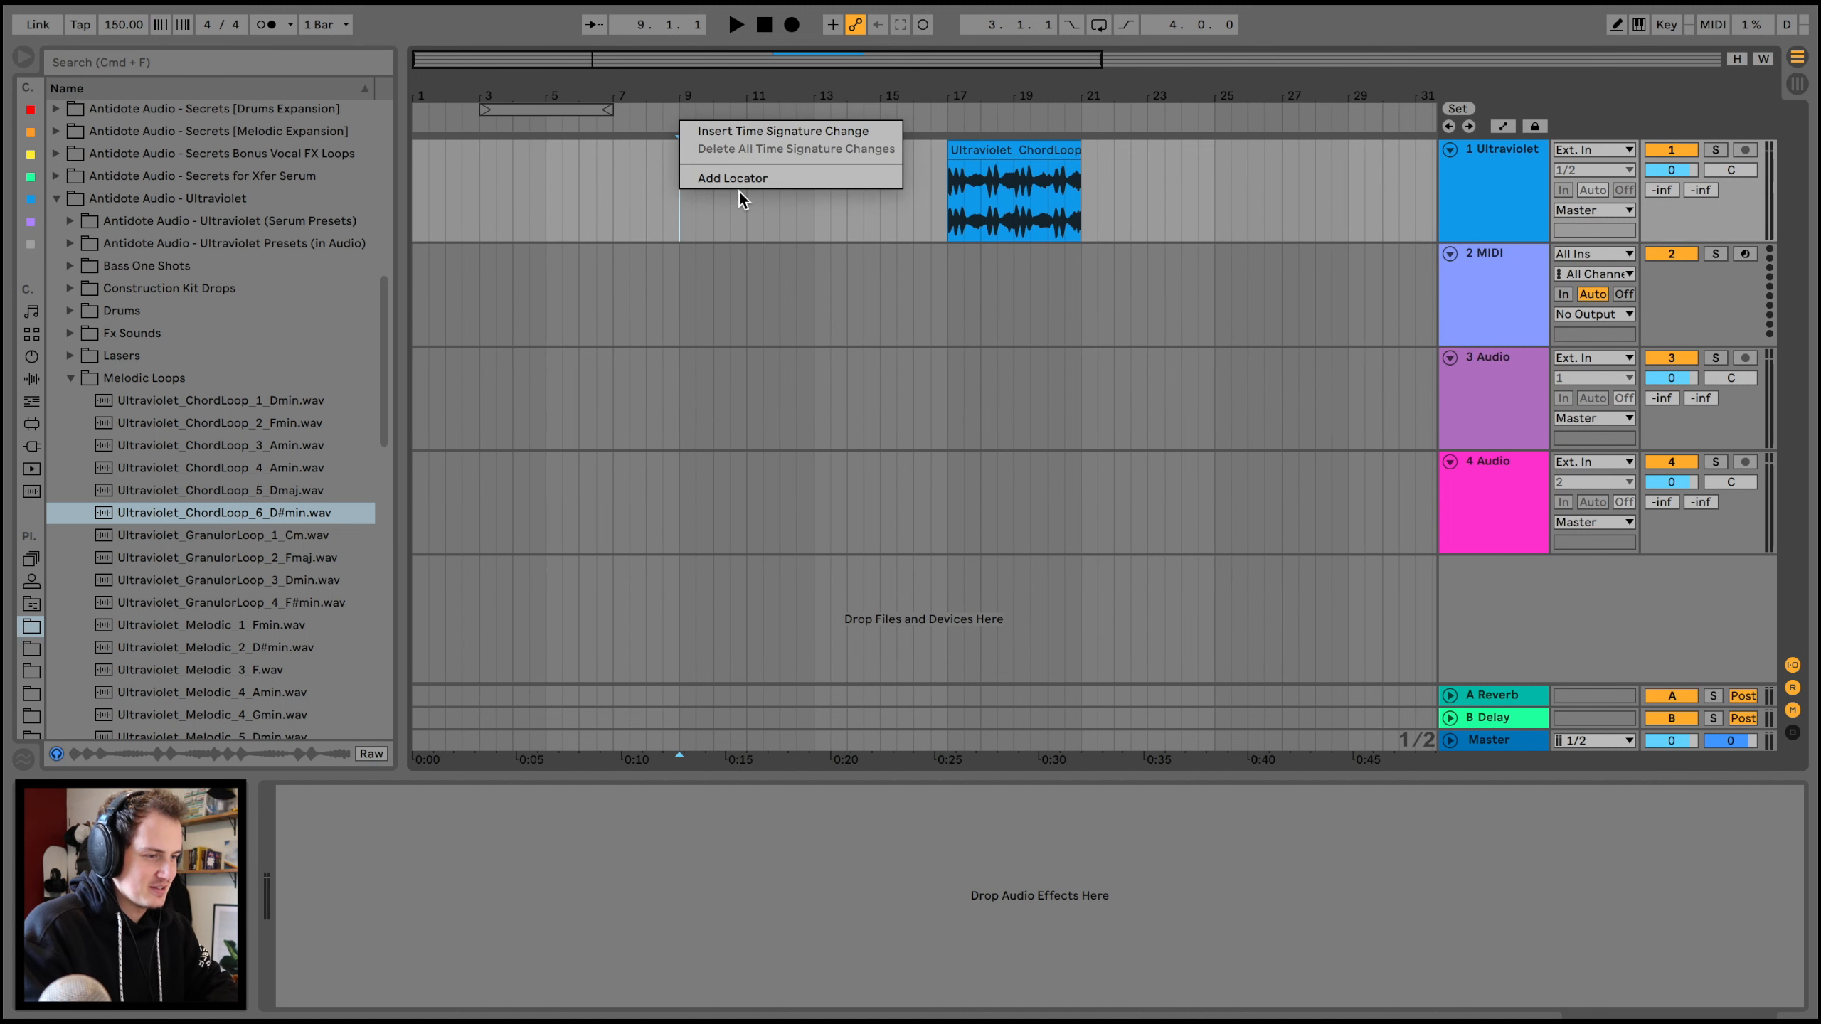
{"action": "left_click", "coordinate": [743, 182]}
{"action": "key", "text": "super+r"}
{"action": "type", "text": "Intro"}
{"action": "key", "text": "Return"}
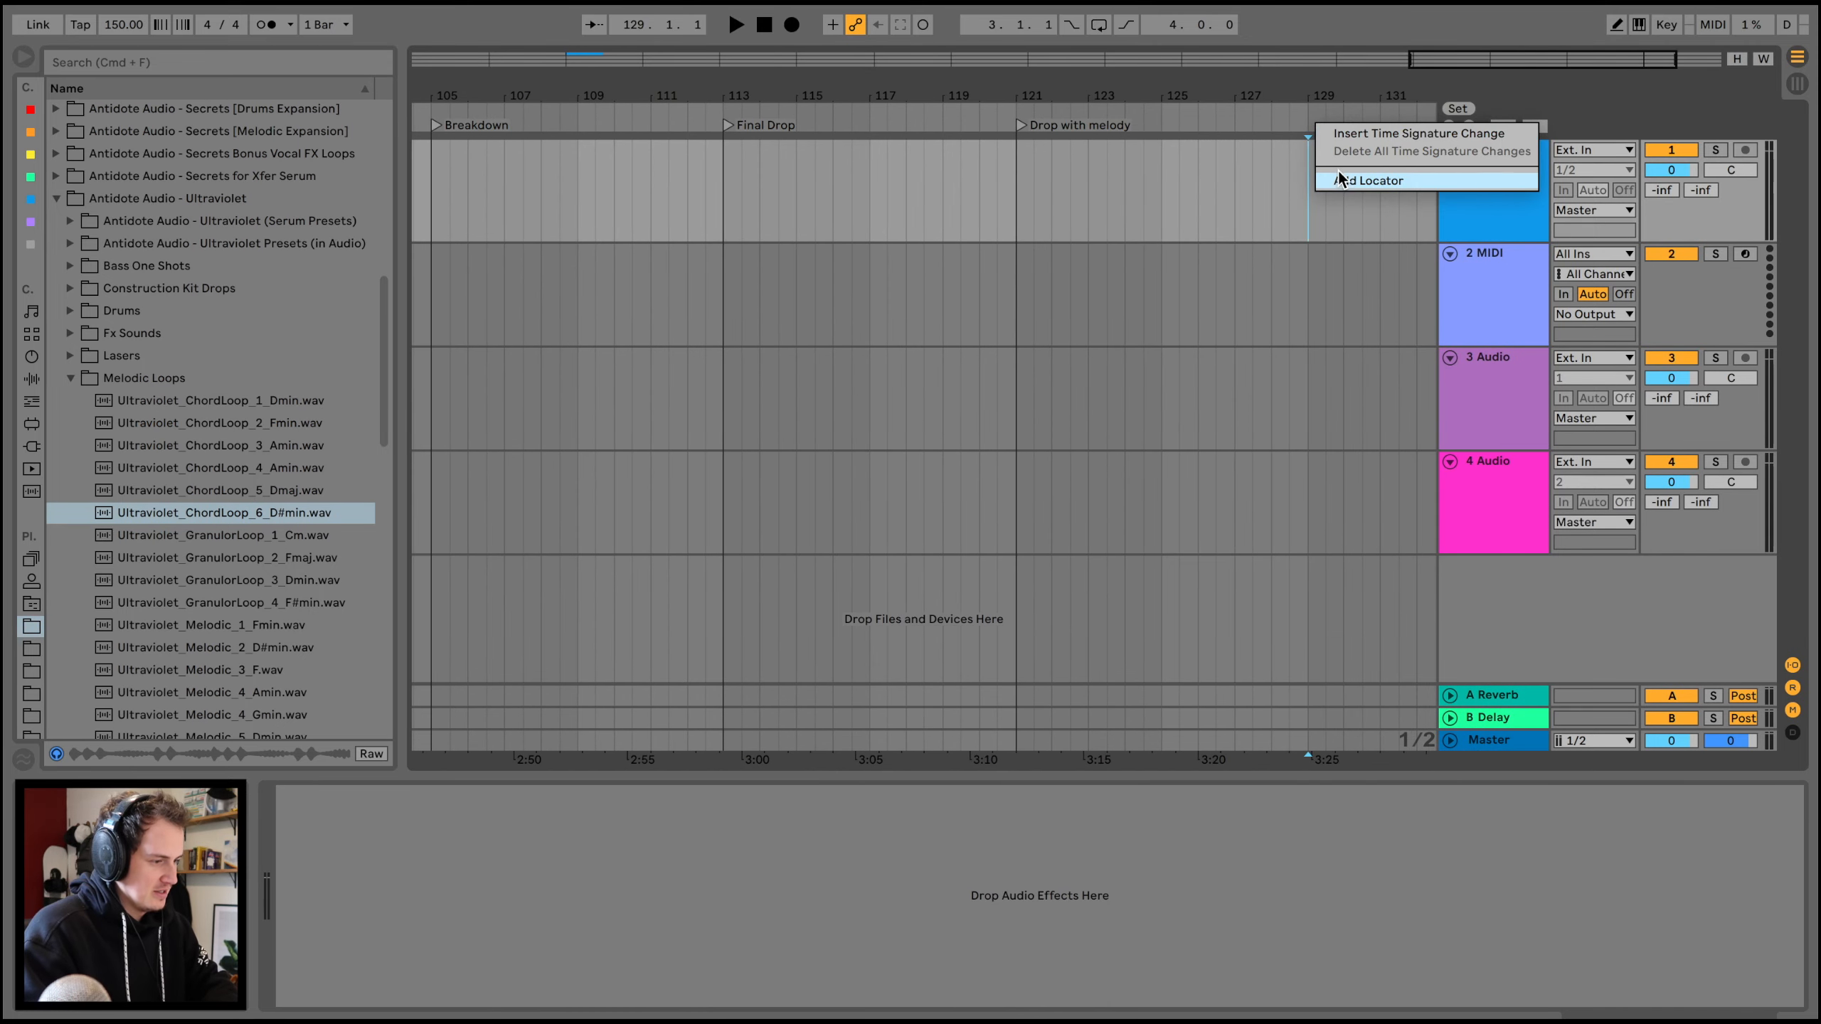
- Add an arrangement locator at bar 129 and name it "Outro"
{"action": "left_click", "coordinate": [1339, 180]}
{"action": "key", "text": "super+r"}
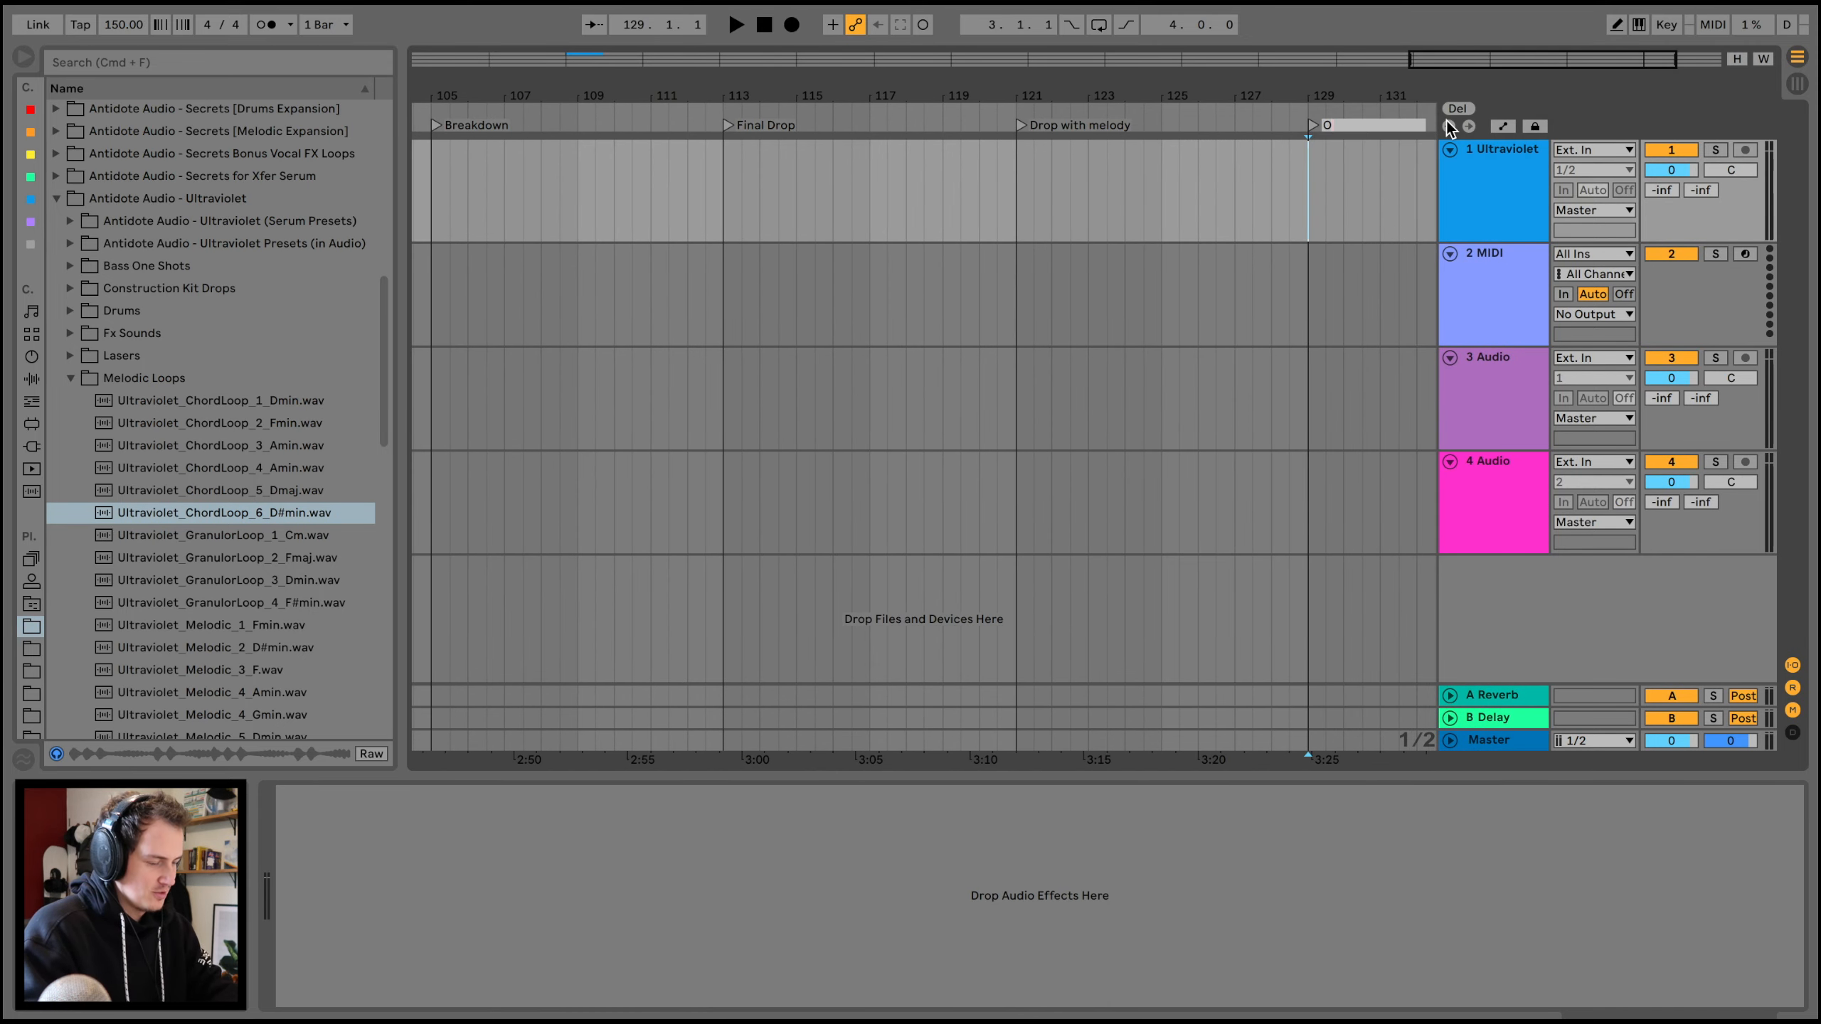
{"action": "type", "text": "Outro"}
{"action": "key", "text": "Return"}
{"action": "scroll", "coordinate": [1201, 555], "scroll_direction": "right", "scroll_amount": 3}
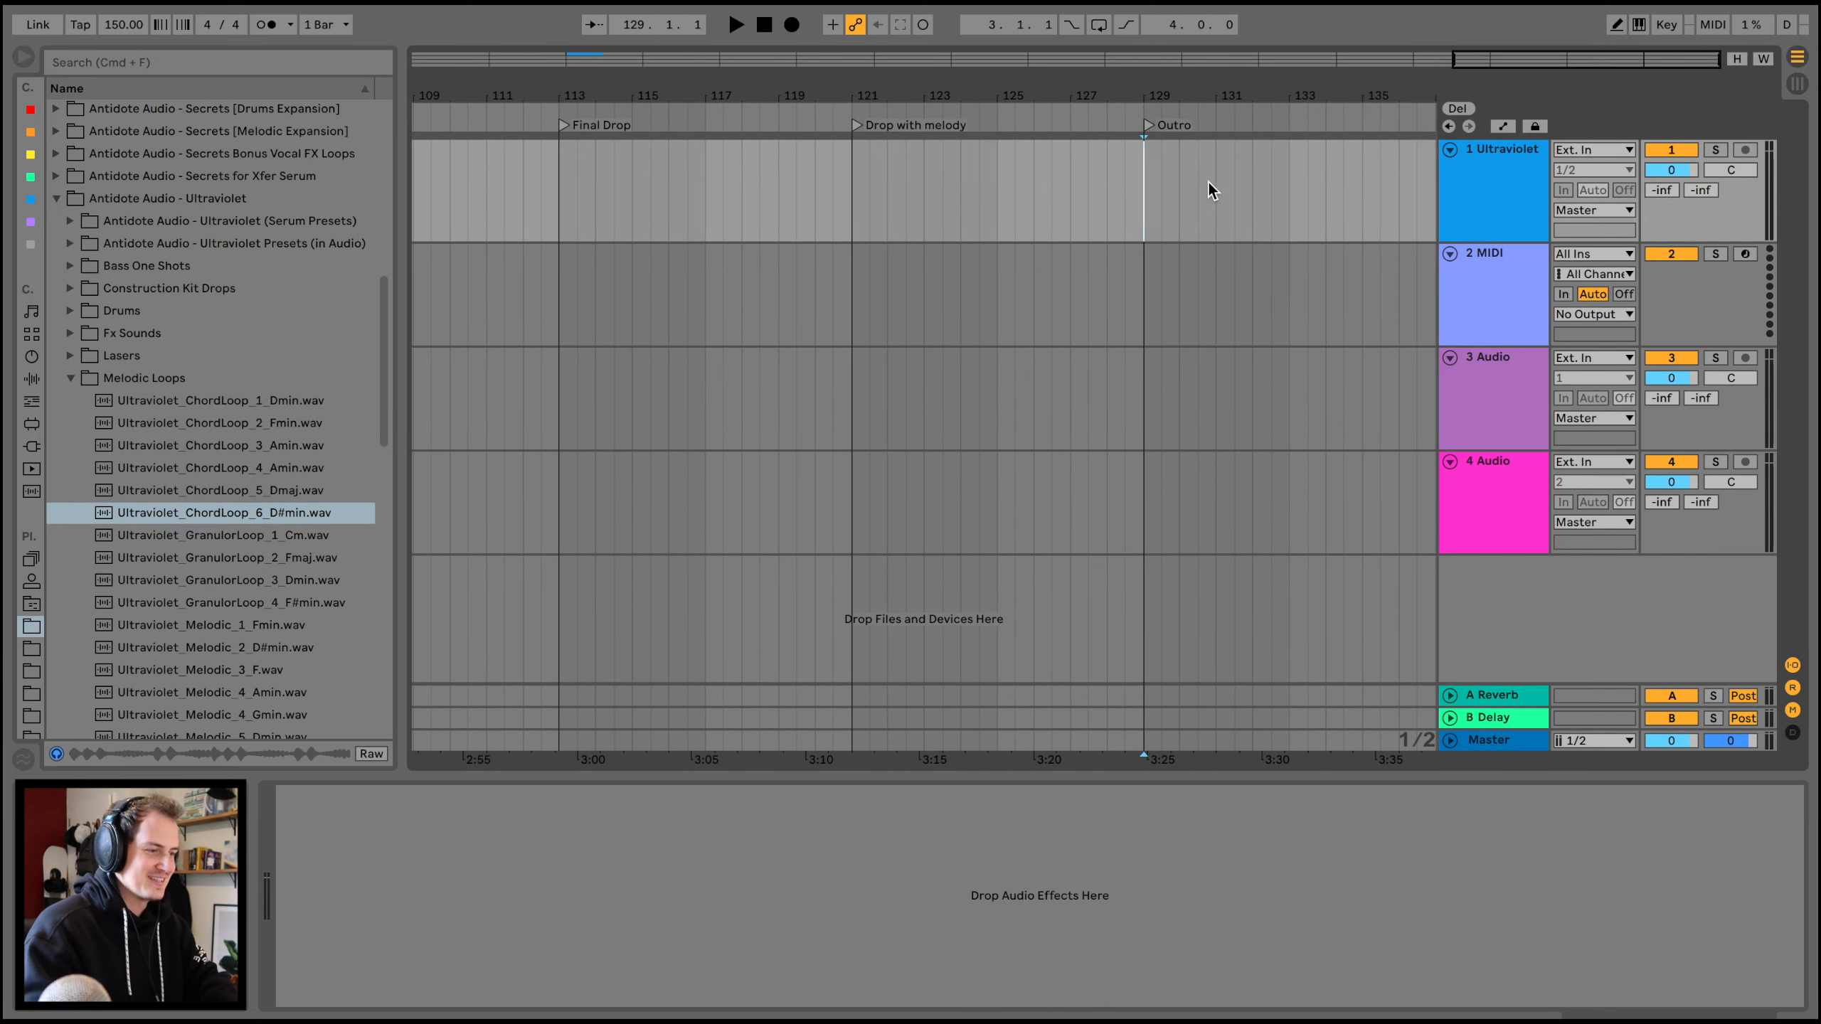
- Cut the chord loop clip at the Verse locator, bar 17, on the first track
{"action": "left_click_drag", "start_coordinate": [1260, 95], "coordinate": [590, 88]}
{"action": "left_click", "coordinate": [731, 147]}
{"action": "key", "text": "Delete"}
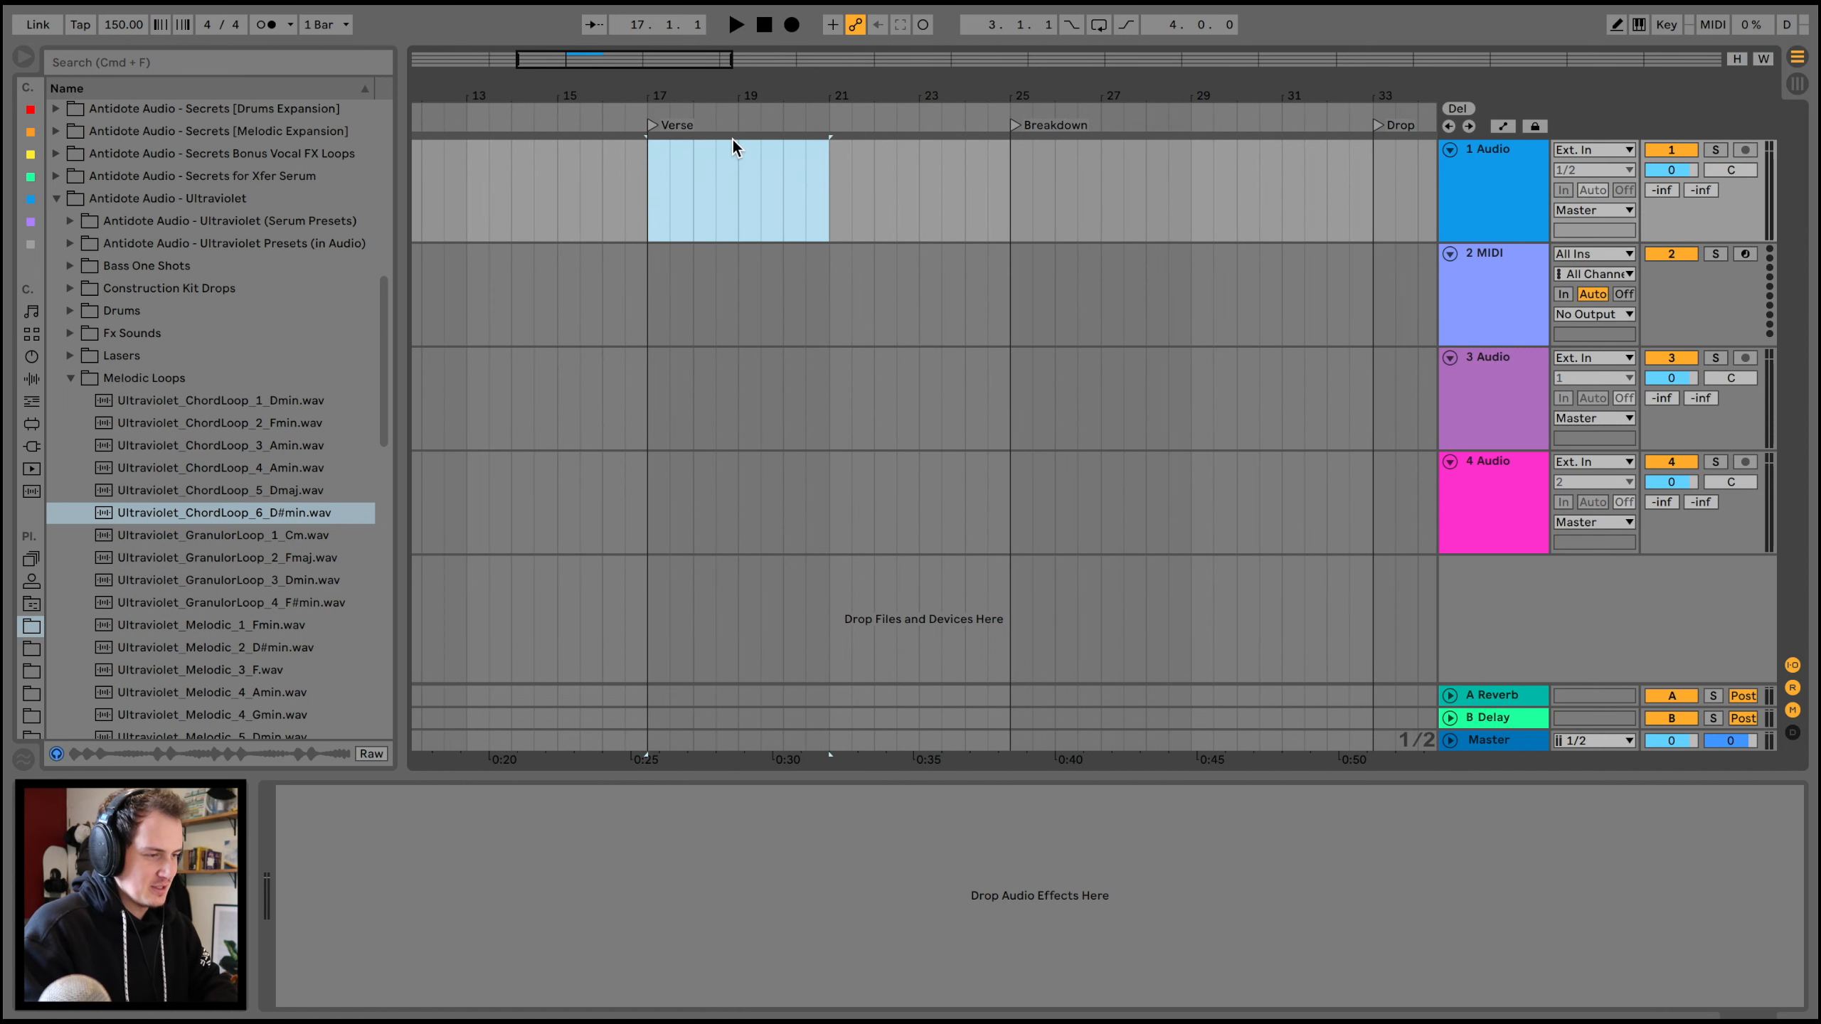
- Paste the chord loop four times back to back from the Drop locator at bar 33 up to bar 49
{"action": "scroll", "coordinate": [871, 162], "scroll_direction": "right", "scroll_amount": 10}
{"action": "scroll", "coordinate": [640, 178], "scroll_direction": "left", "scroll_amount": 5}
{"action": "left_click", "coordinate": [650, 177]}
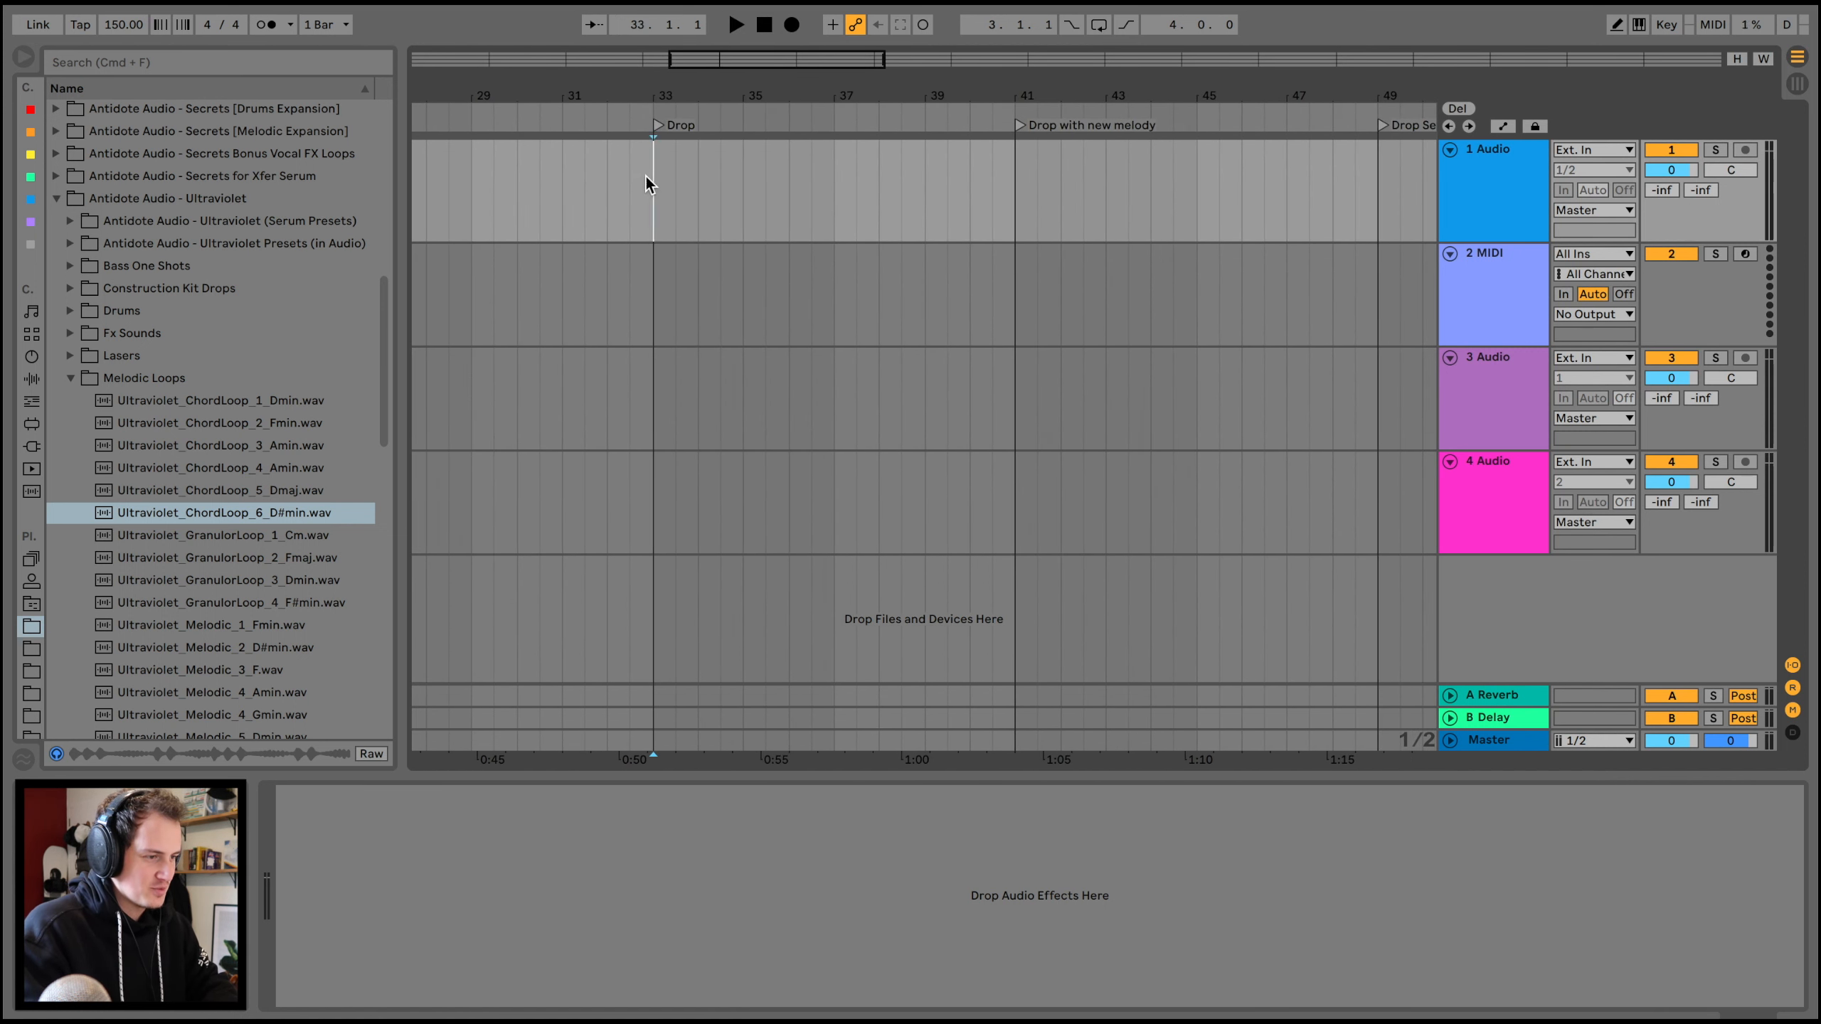
{"action": "key", "text": "super+v"}
{"action": "key", "text": "super+v"}
{"action": "left_click_drag", "start_coordinate": [781, 68], "coordinate": [812, 30]}
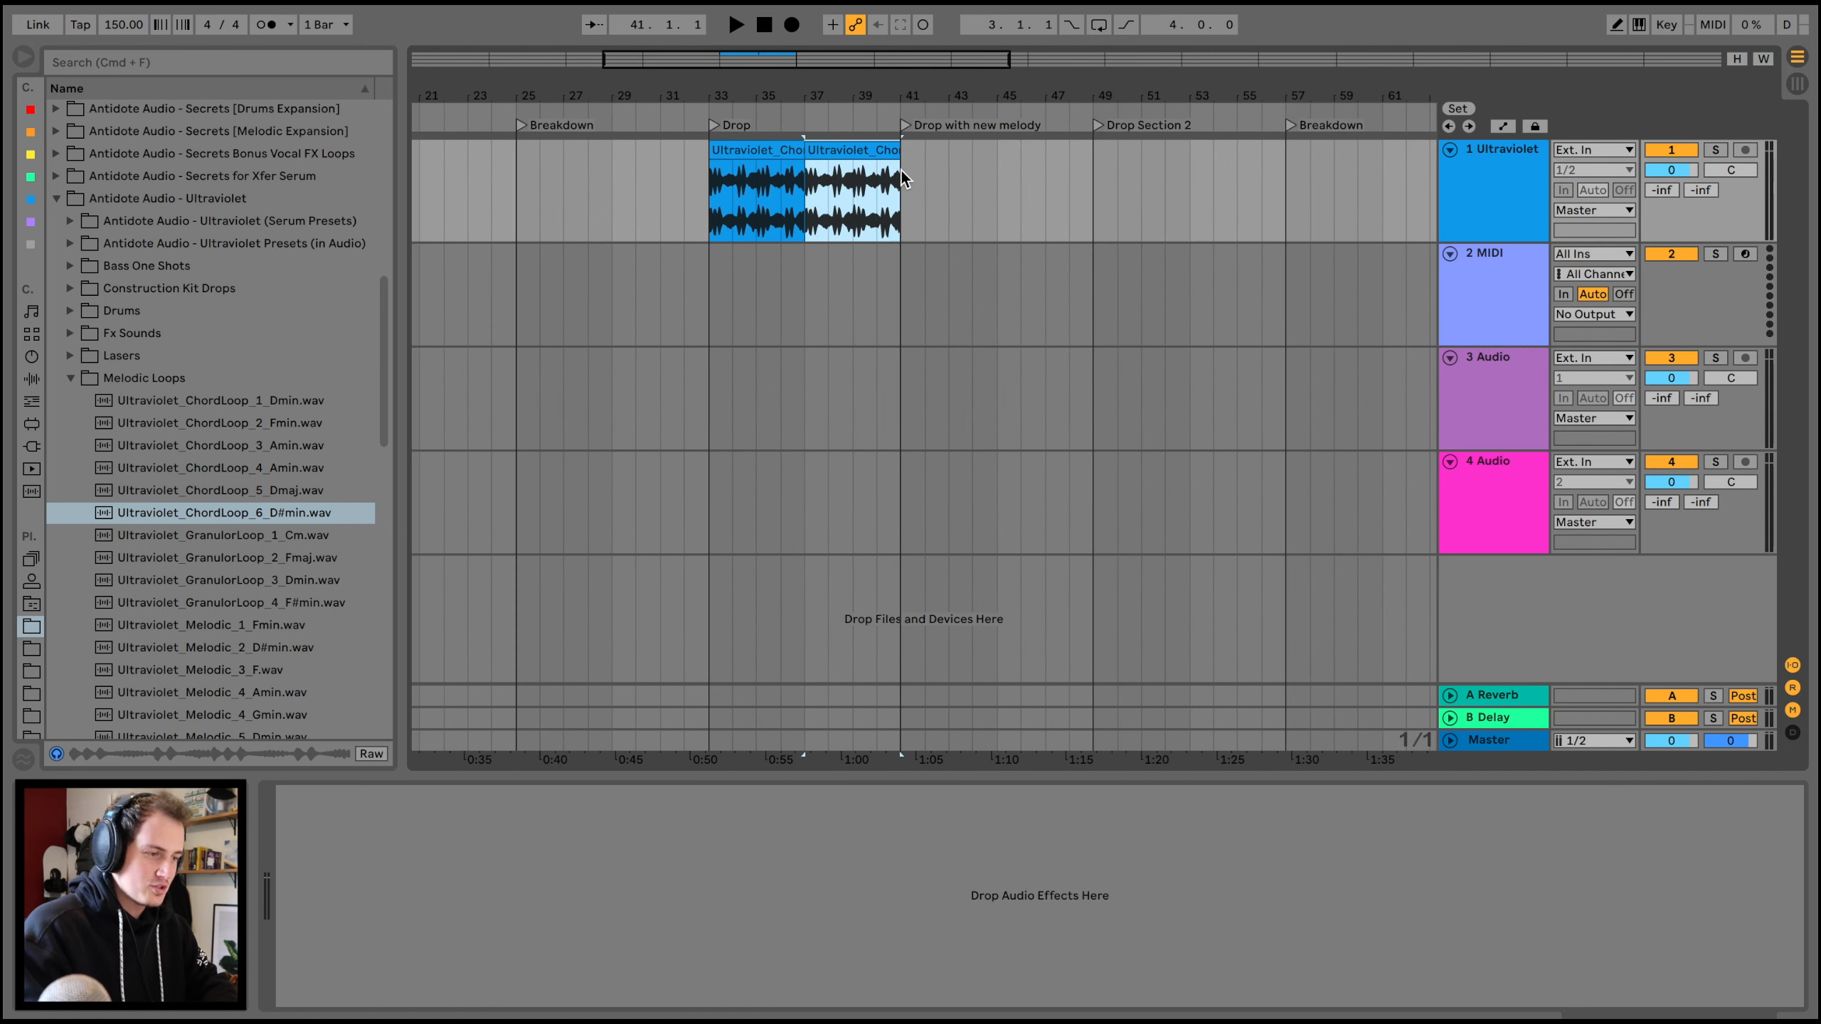
{"action": "key", "text": "super+v"}
{"action": "key", "text": "super+v"}
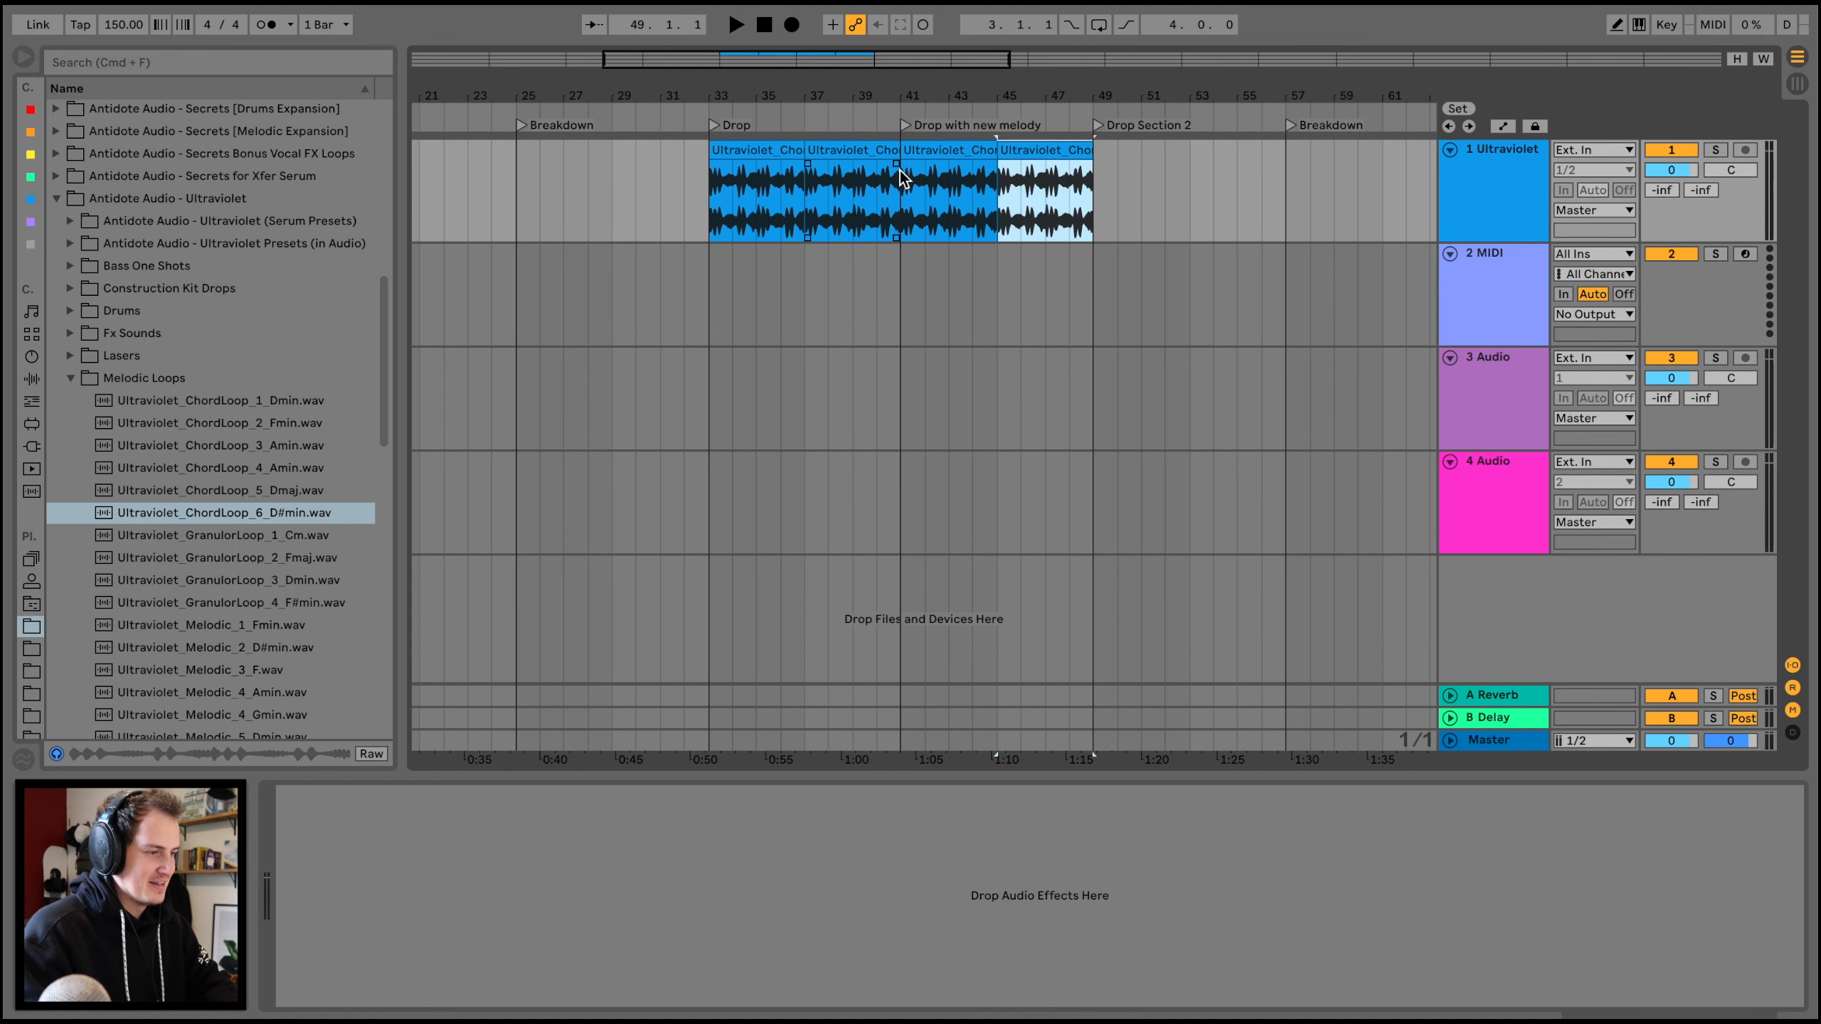
- Insert a new audio track directly below the Ultraviolet track
{"action": "scroll", "coordinate": [899, 178], "scroll_direction": "right", "scroll_amount": 10}
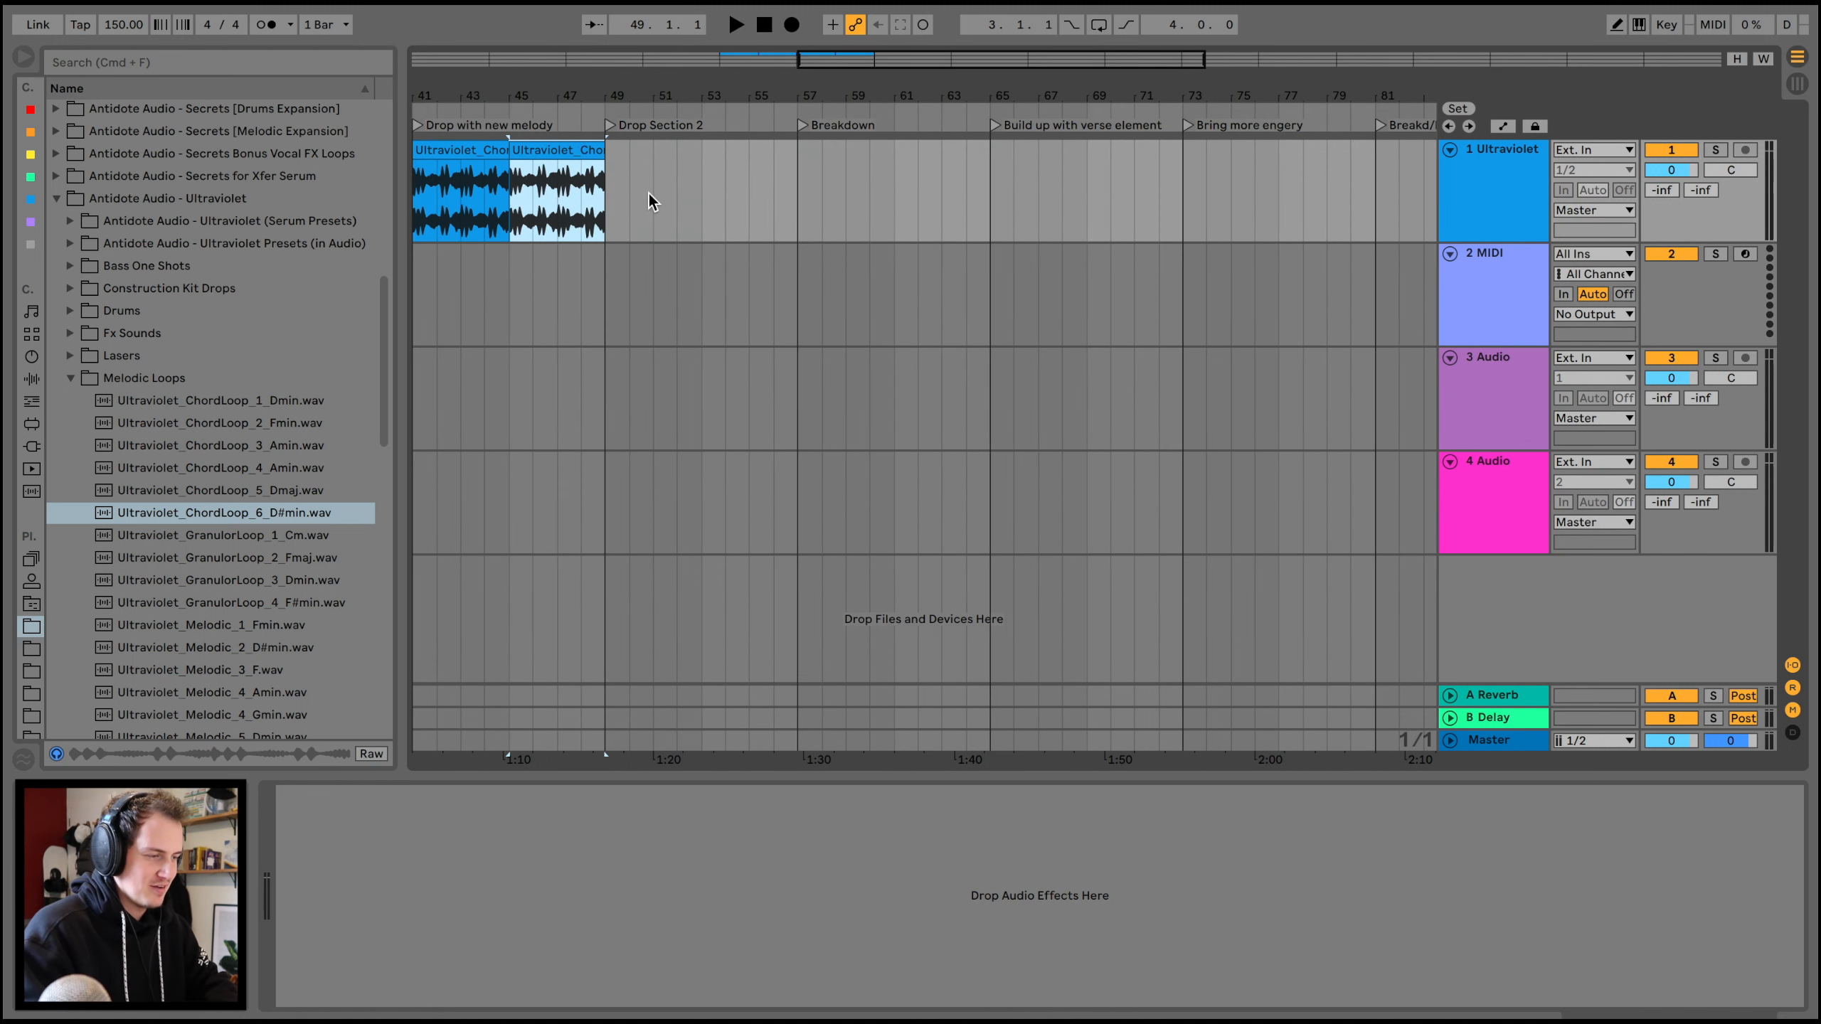
{"action": "left_click", "coordinate": [1496, 208]}
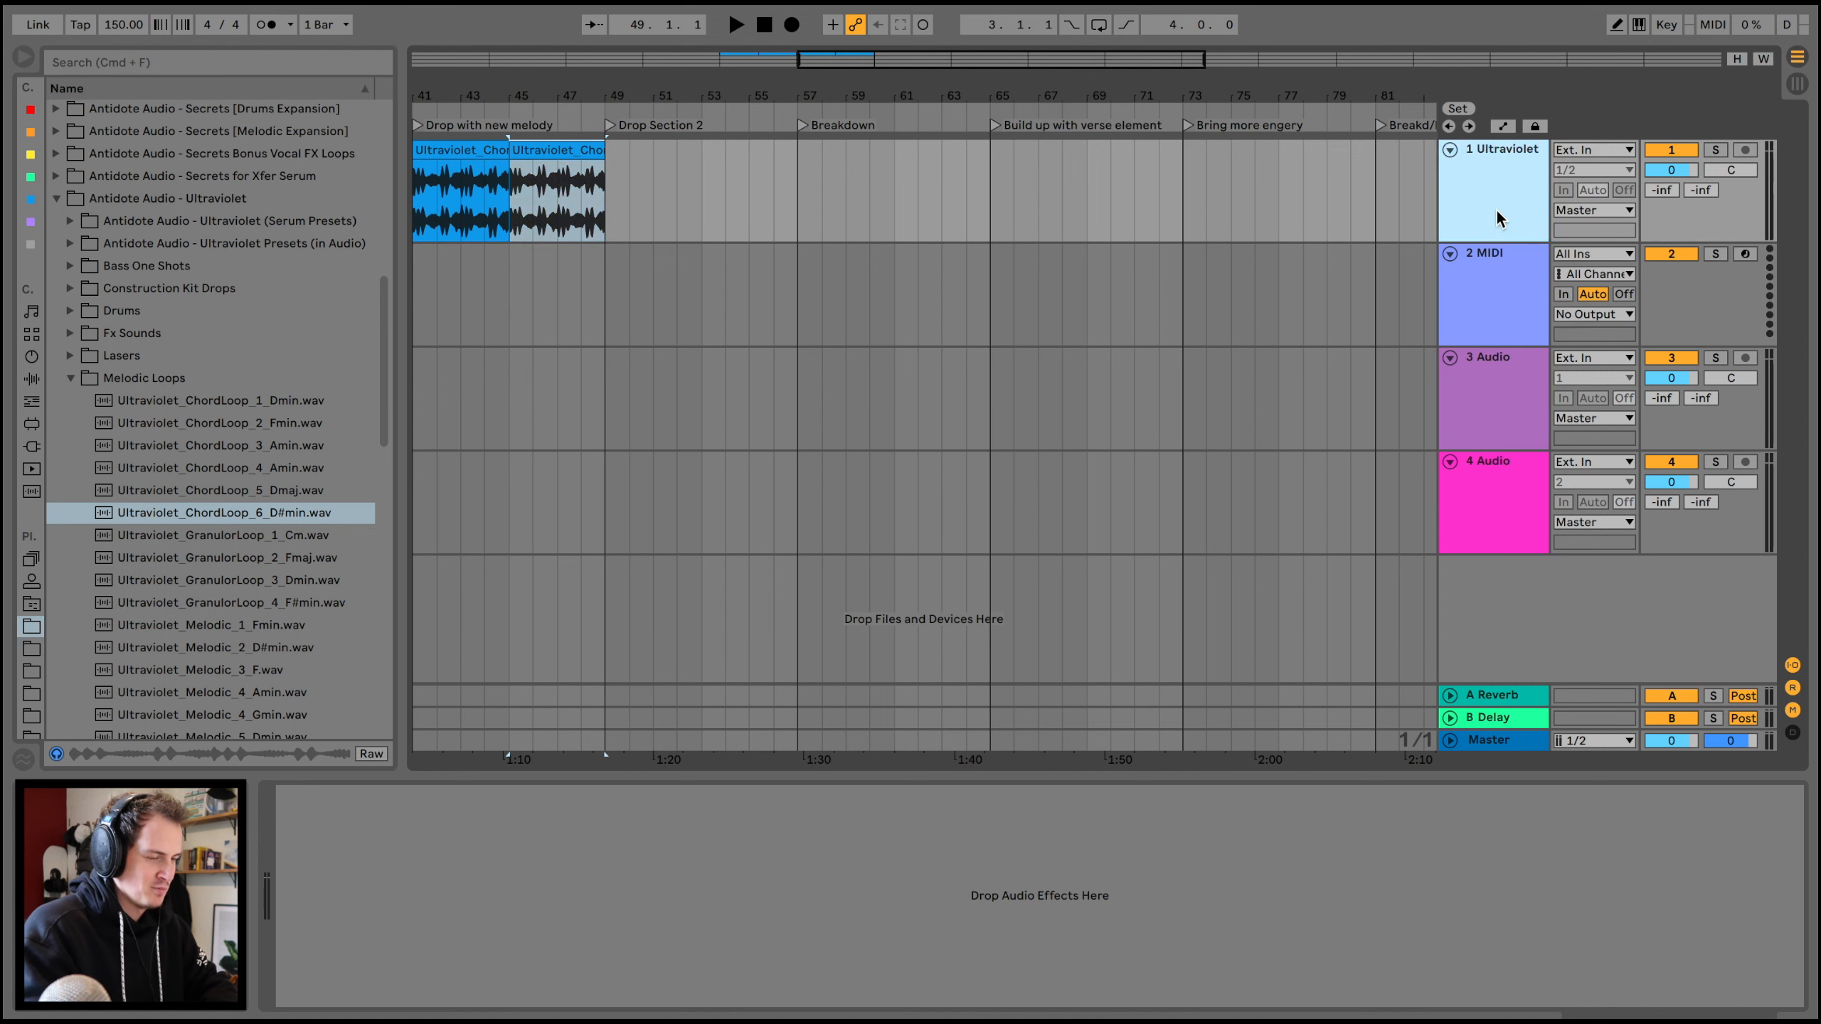
{"action": "key", "text": "super+t"}
- Copy the two chord clips under "Drop with new melody" to the new track at Drop Section 2, bar 49, and mute that track
{"action": "left_click", "coordinate": [562, 150]}
{"action": "left_click", "coordinate": [455, 150], "text": "shift"}
{"action": "key", "text": "super+c"}
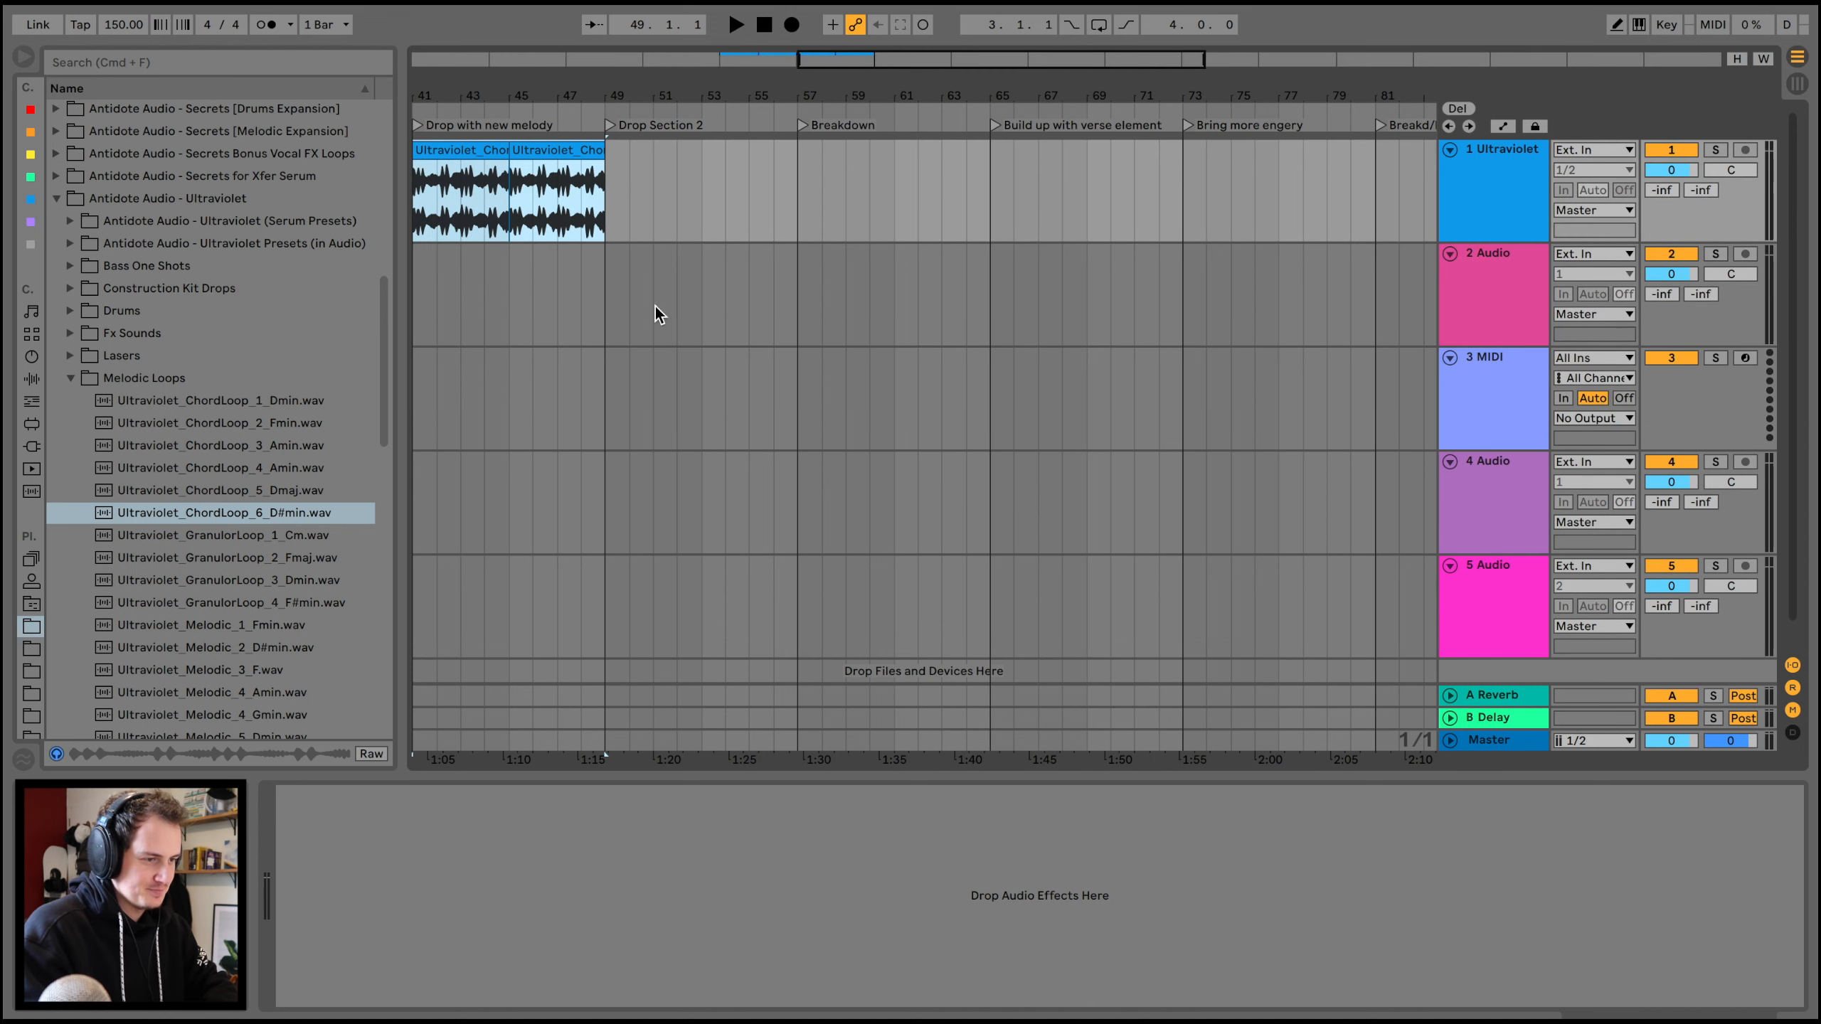
{"action": "left_click", "coordinate": [620, 274]}
{"action": "key", "text": "super+v"}
{"action": "left_click", "coordinate": [1671, 254]}
- Paste the two copied chord clips on the first track at the Drop 2 locator, bar 89
{"action": "scroll", "coordinate": [892, 321], "scroll_direction": "right", "scroll_amount": 10}
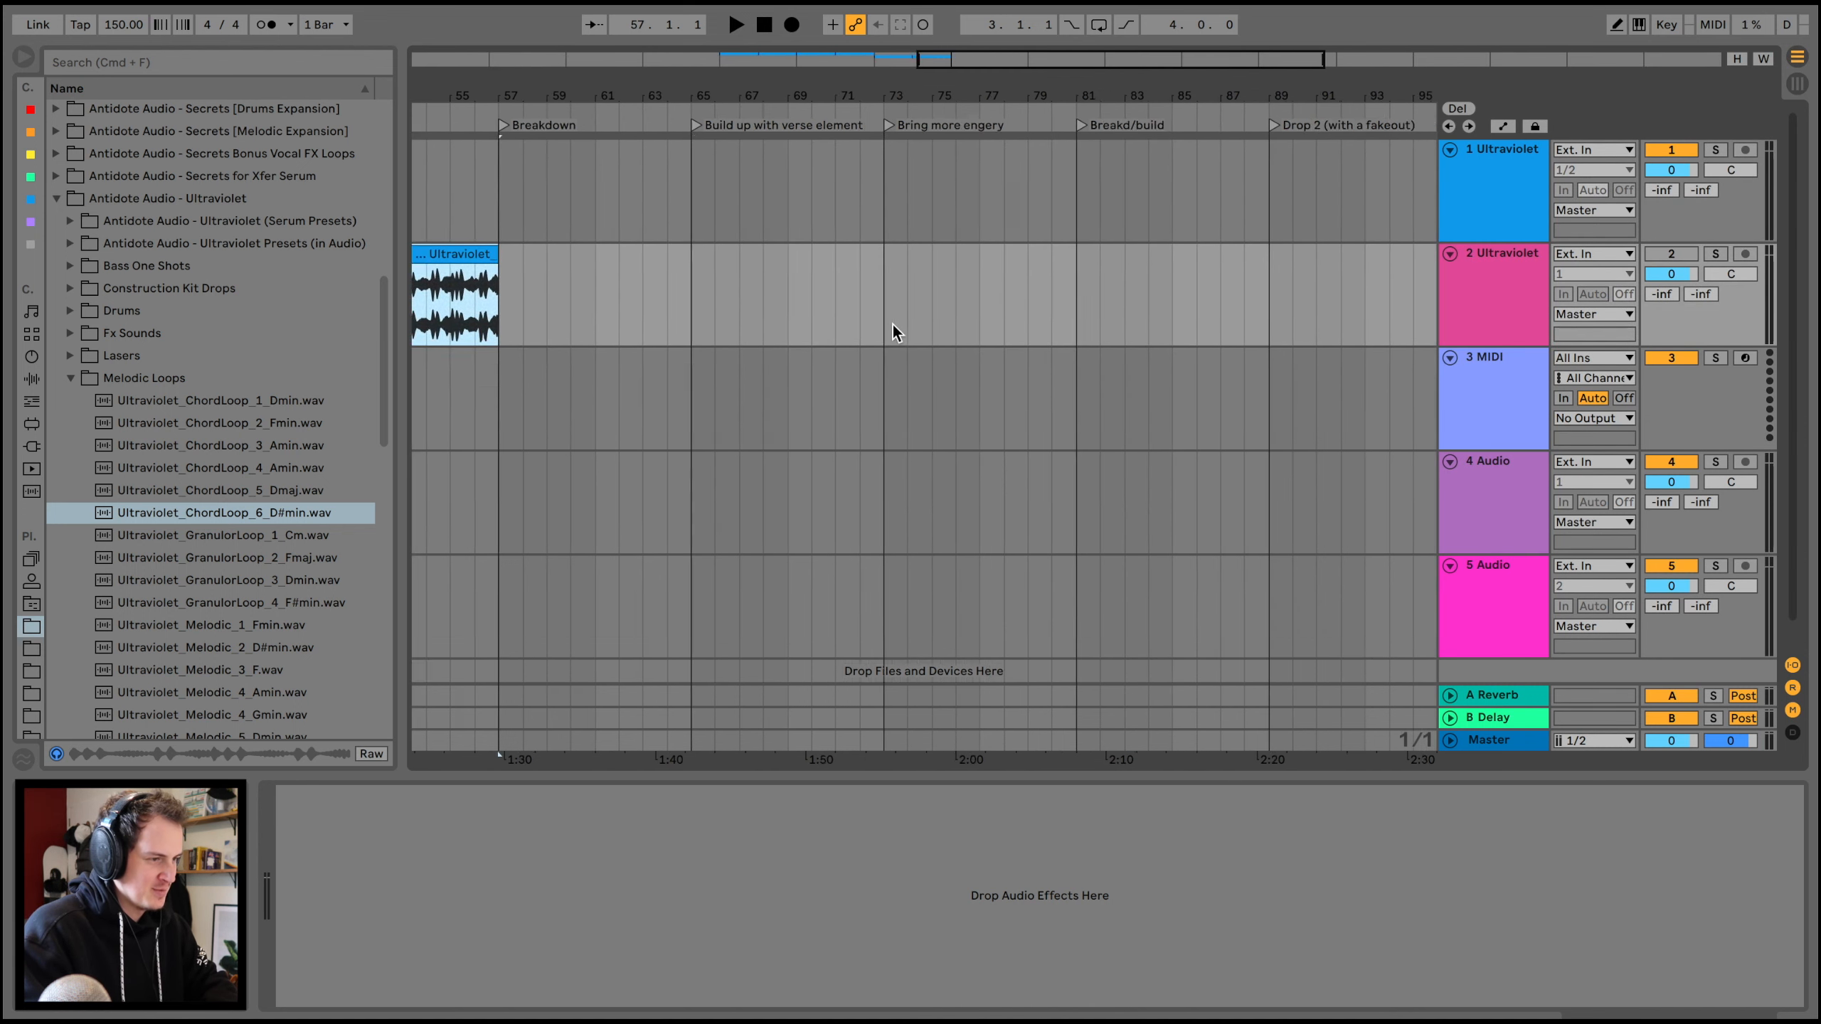
{"action": "left_click", "coordinate": [1155, 186]}
{"action": "scroll", "coordinate": [1155, 185], "scroll_direction": "right", "scroll_amount": 5}
{"action": "key", "text": "super+v"}
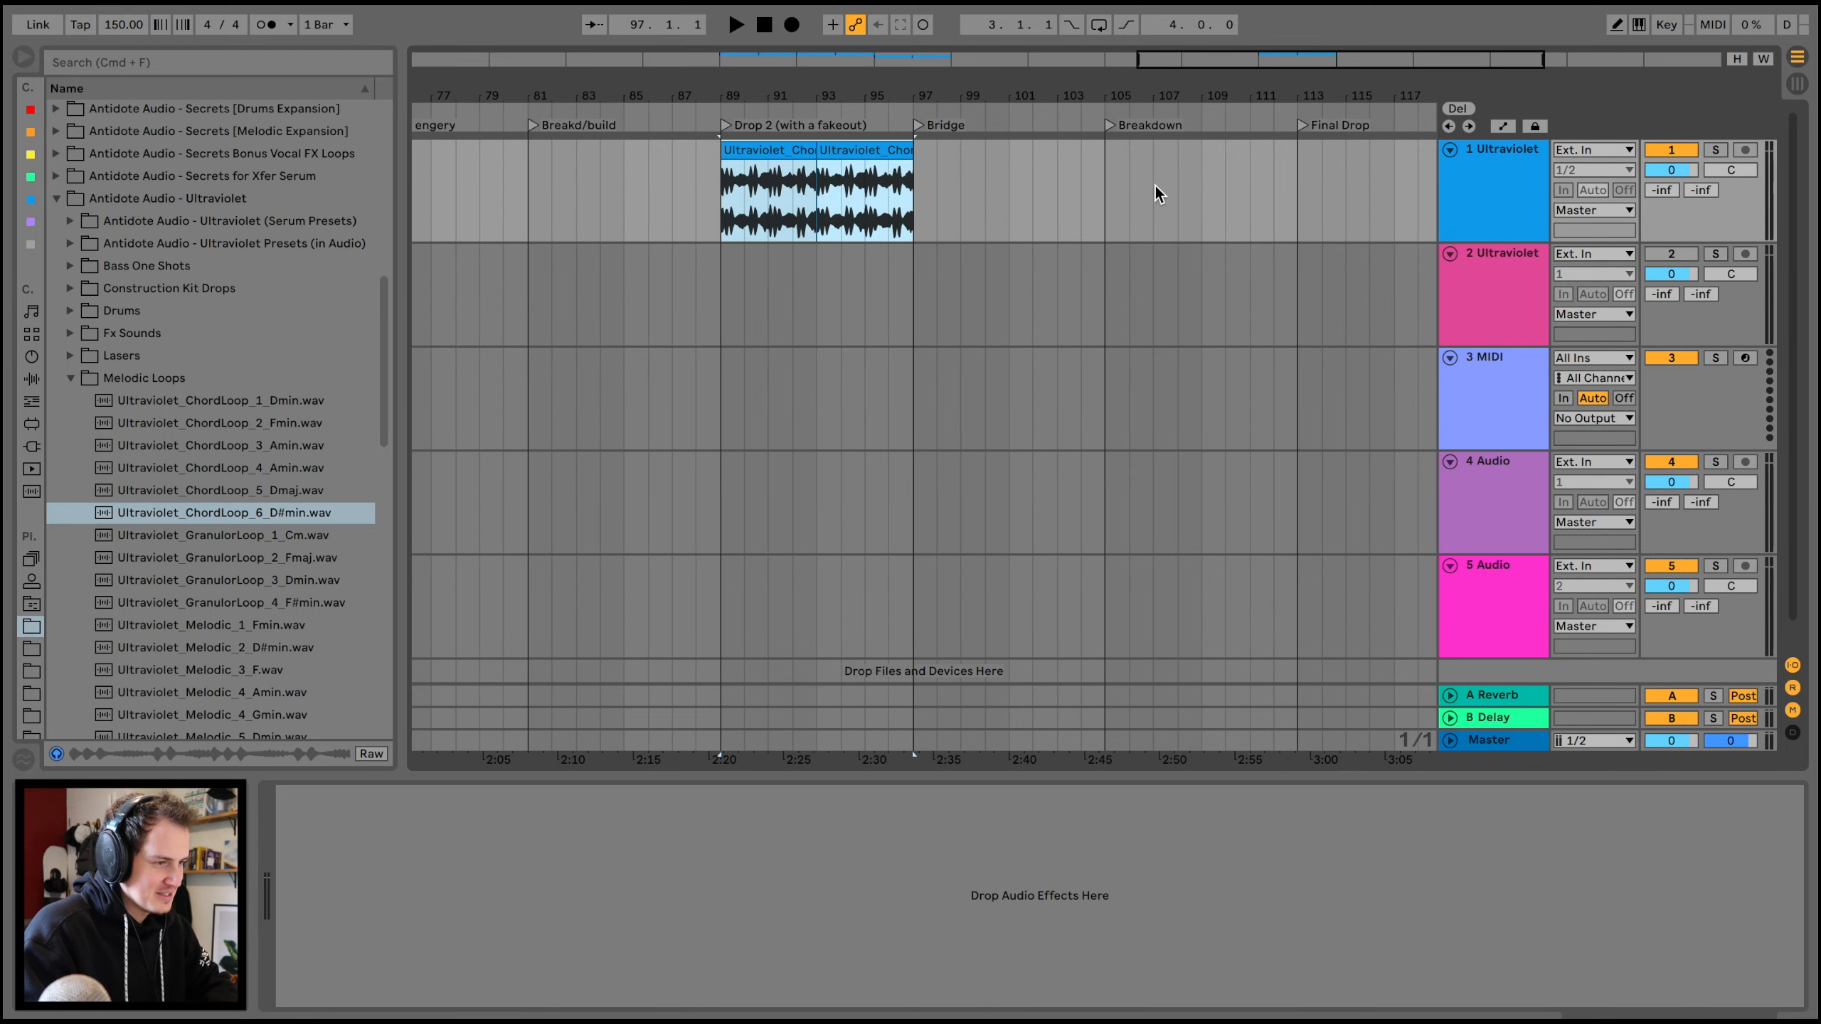
- Paste the two chord clips on the first track at Final Drop, bar 113, and again at "Drop with melody", bar 121
{"action": "scroll", "coordinate": [957, 176], "scroll_direction": "right", "scroll_amount": 5}
{"action": "left_click", "coordinate": [925, 179]}
{"action": "key", "text": "super+v"}
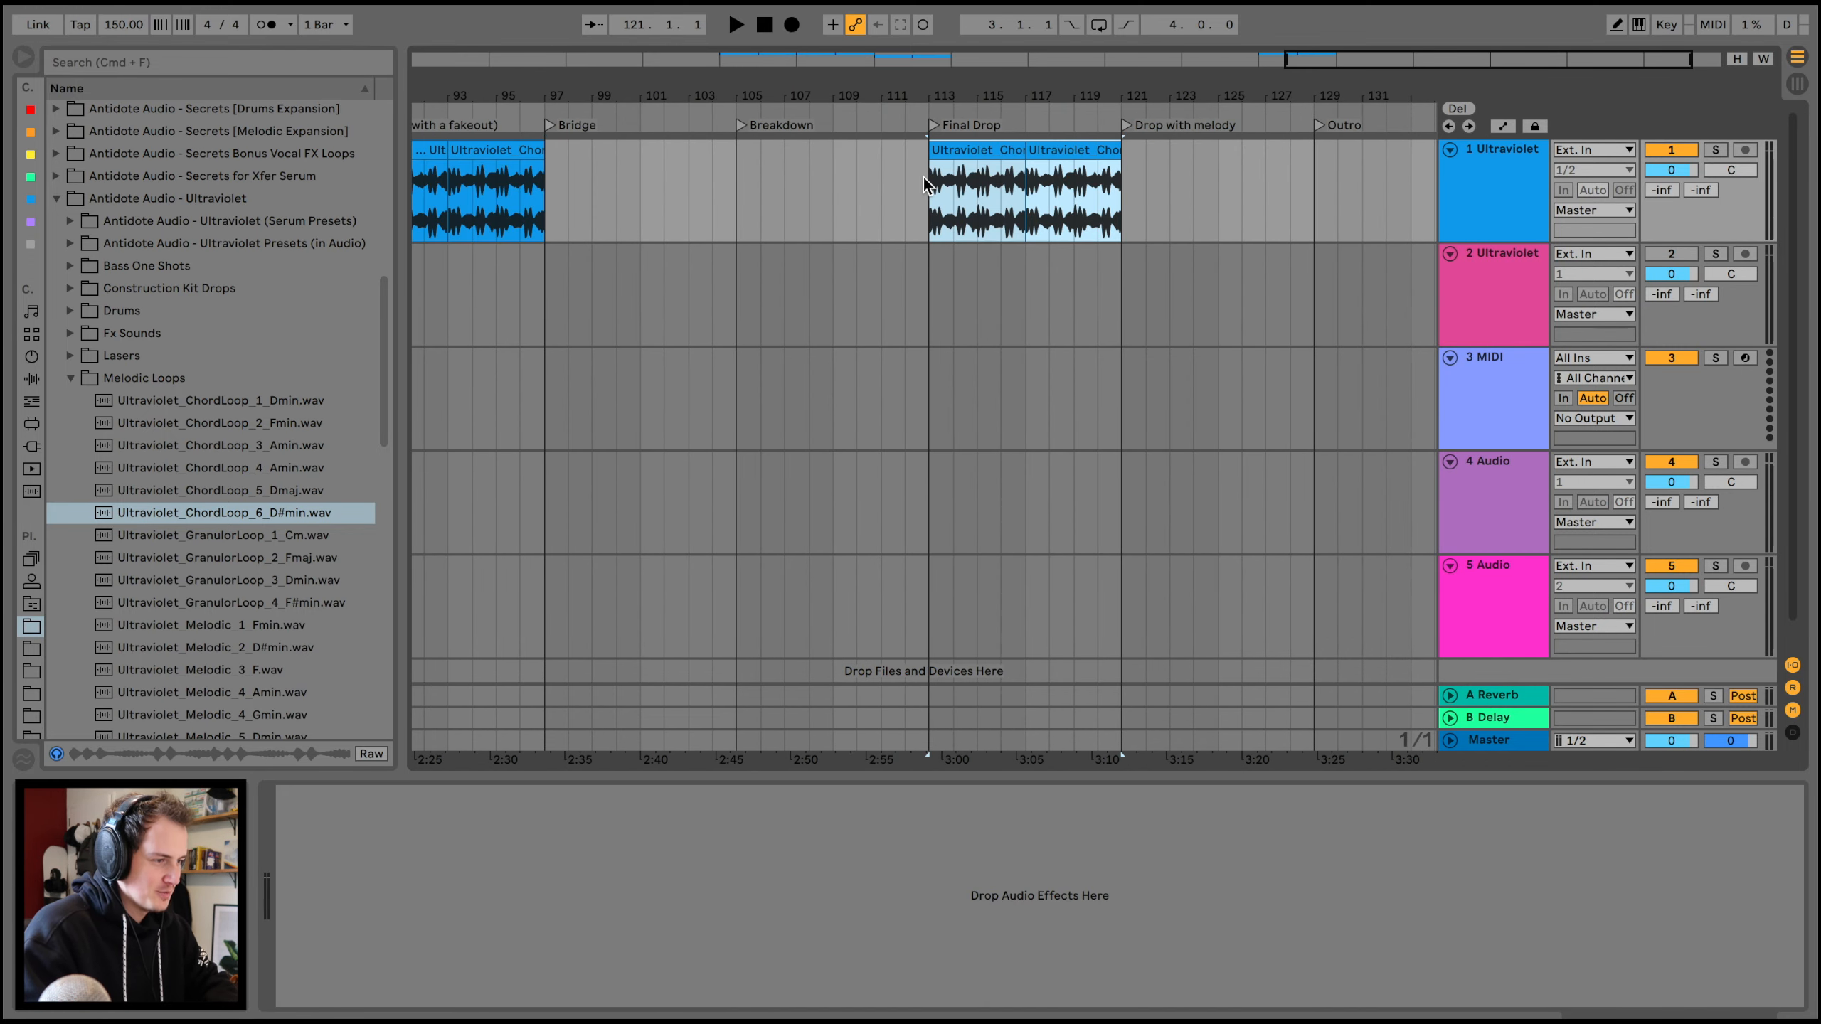
{"action": "key", "text": "super+v"}
- Paste the two chord clips on the muted second track at the Outro locator, bar 129
{"action": "scroll", "coordinate": [925, 179], "scroll_direction": "right", "scroll_amount": 3}
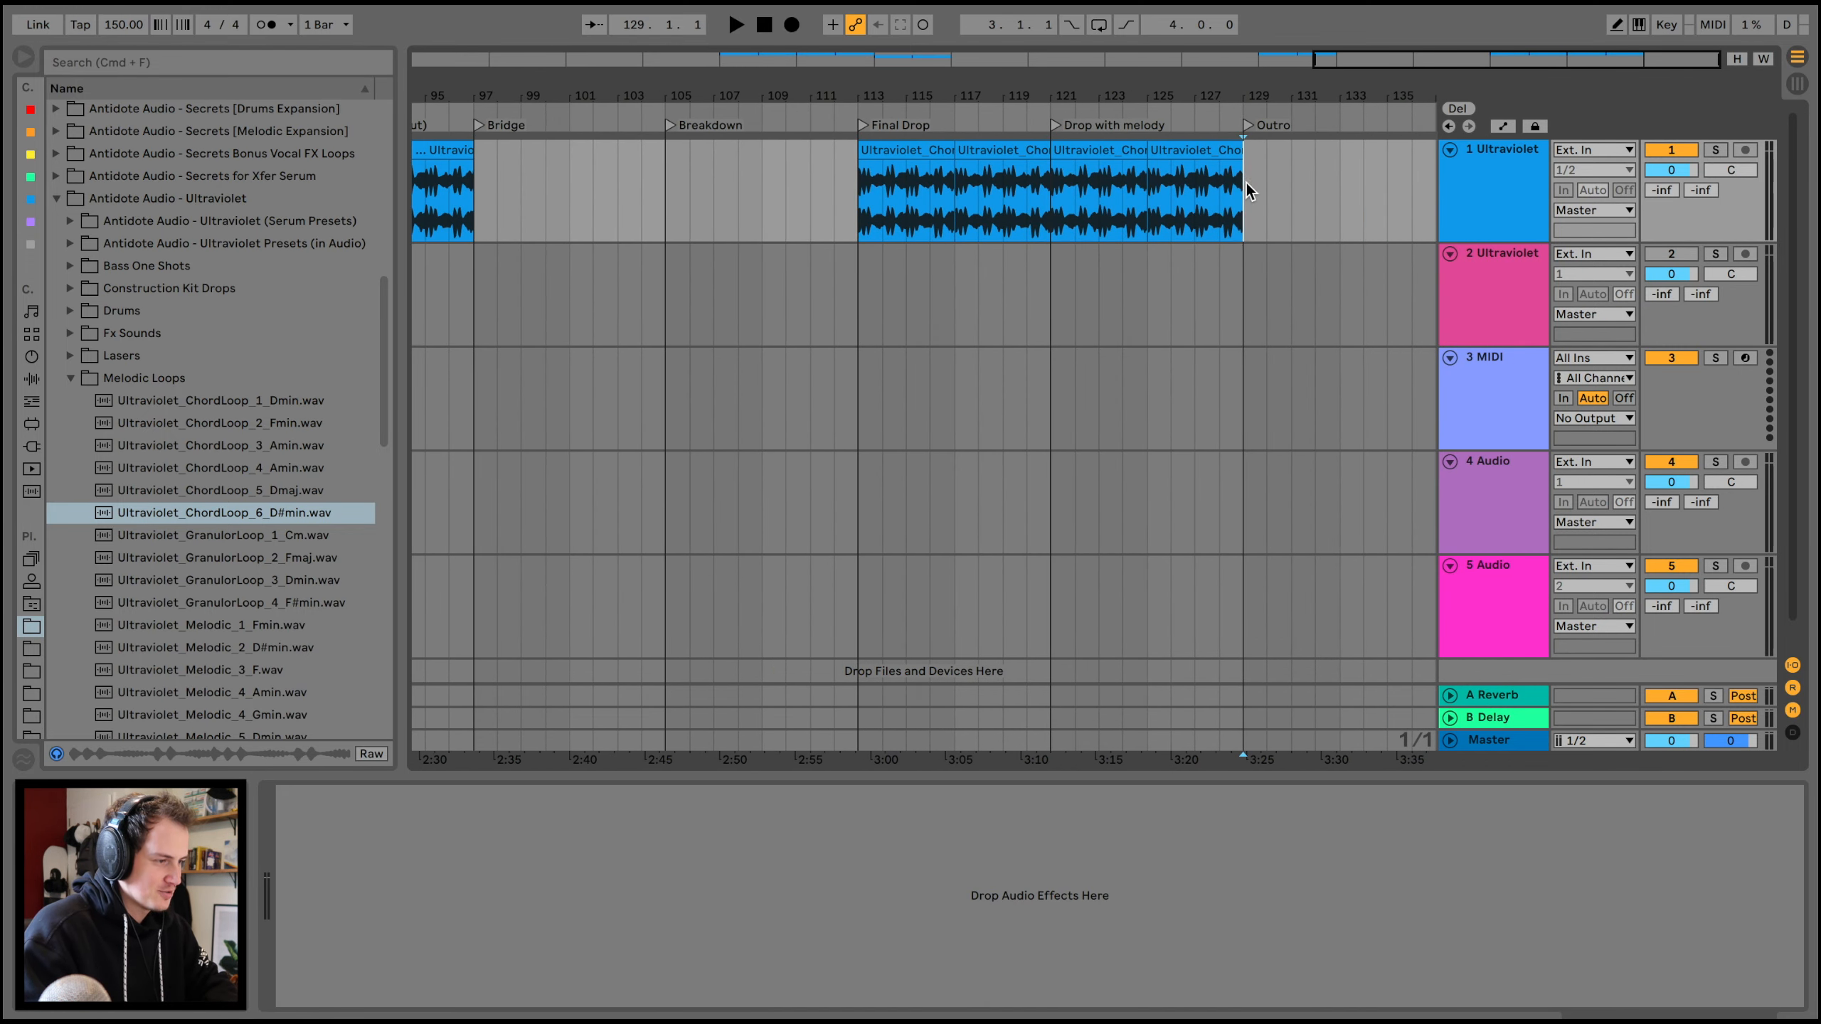
{"action": "left_click", "coordinate": [1246, 294]}
{"action": "key", "text": "super+v"}
{"action": "scroll", "coordinate": [1246, 293], "scroll_direction": "right", "scroll_amount": 3}
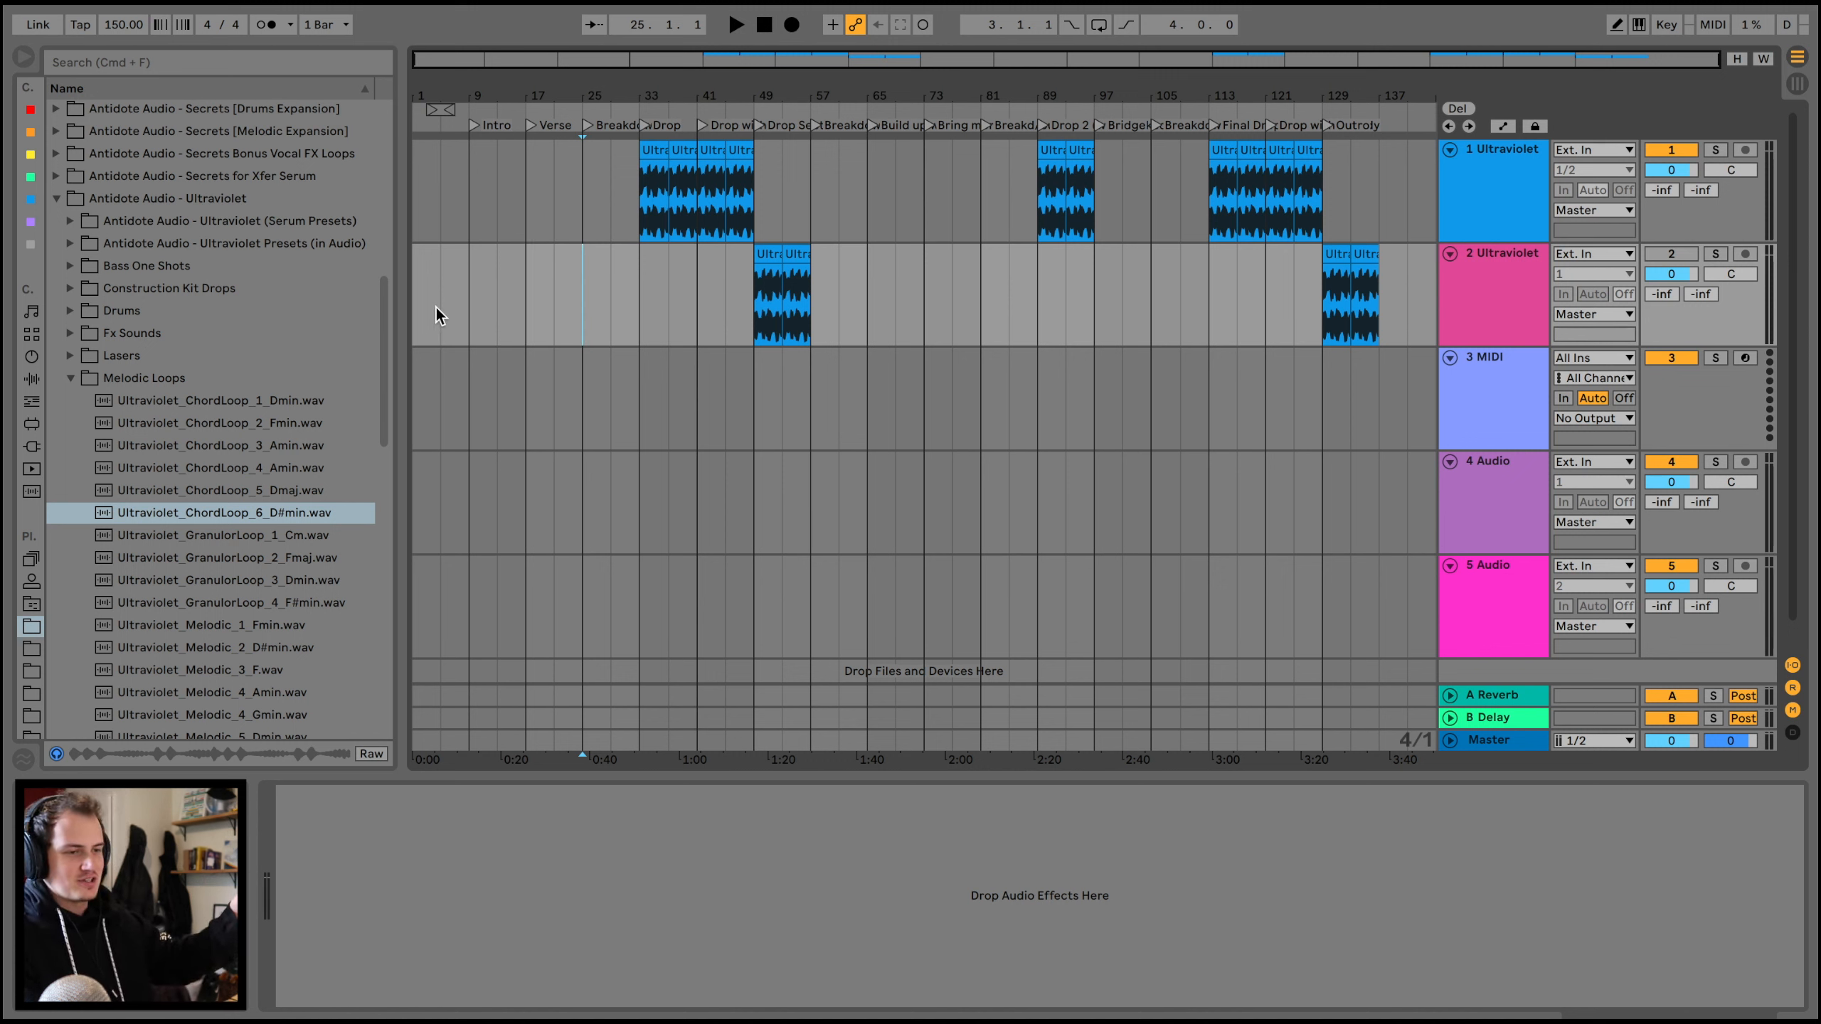
- Rename the first track as "Main" and insert a new audio track below it
{"action": "left_click", "coordinate": [418, 295]}
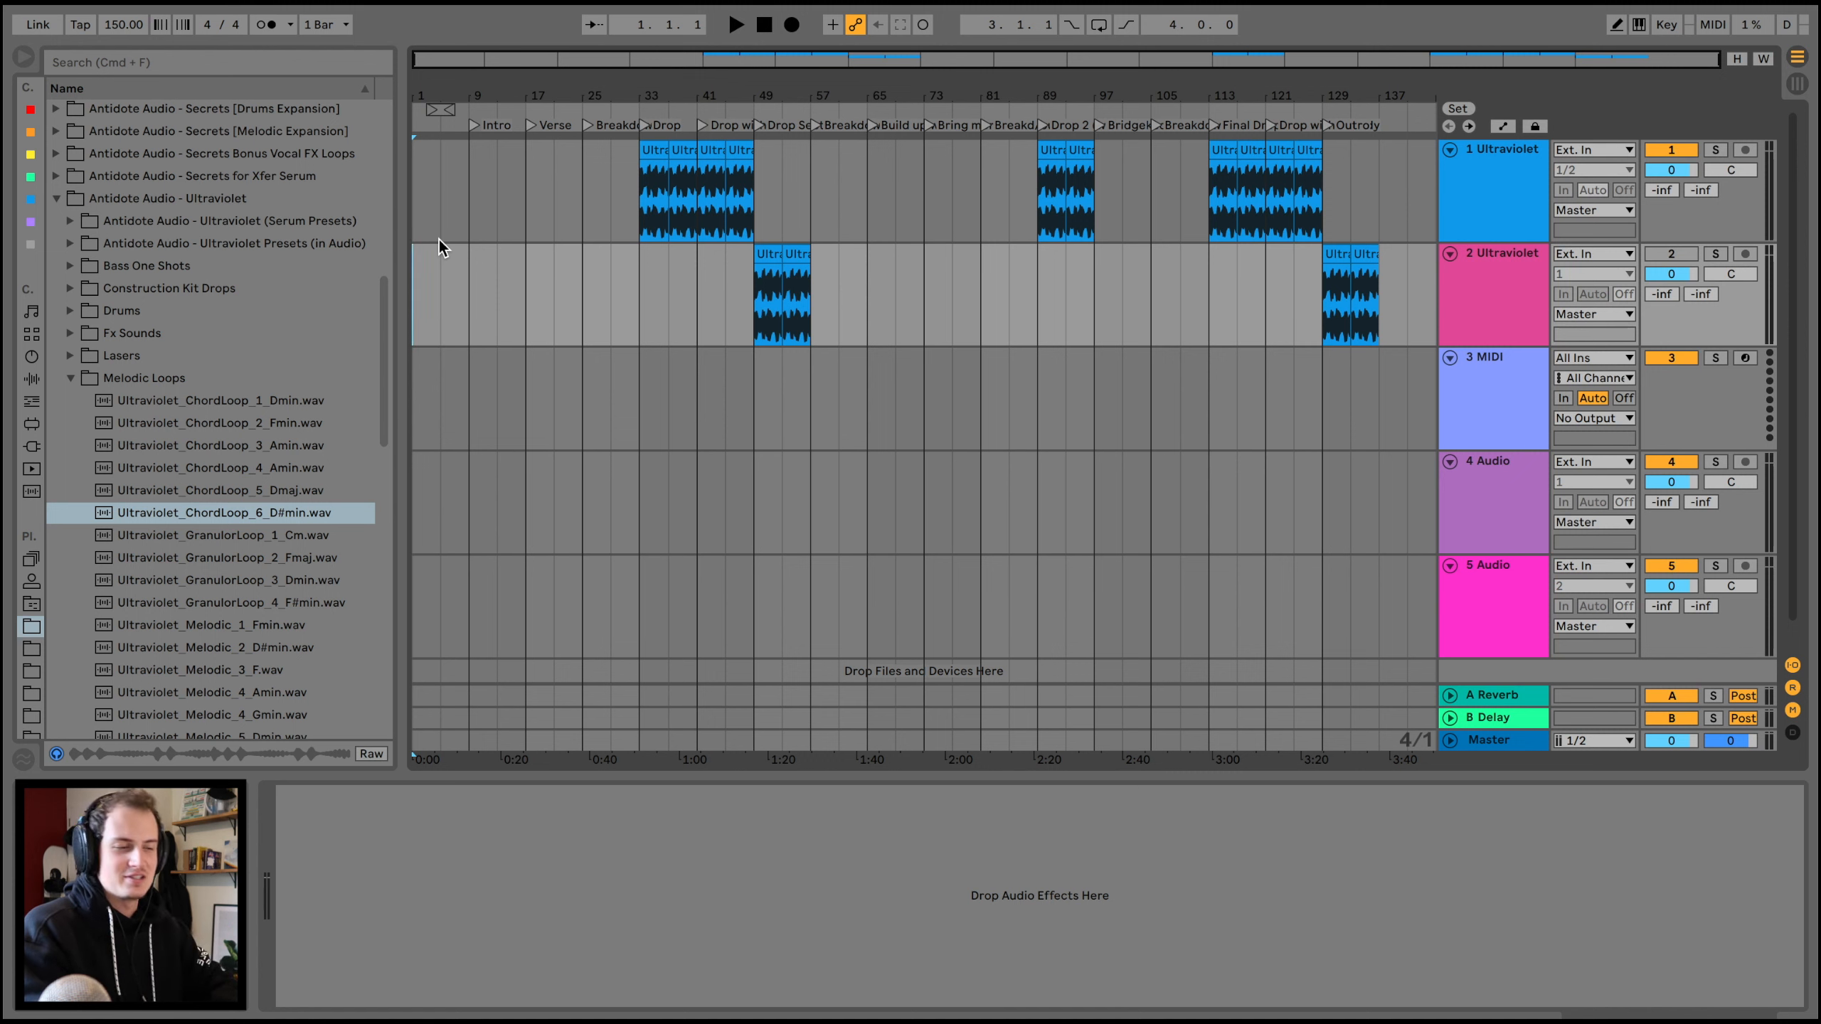
{"action": "left_click_drag", "start_coordinate": [657, 98], "coordinate": [658, 121]}
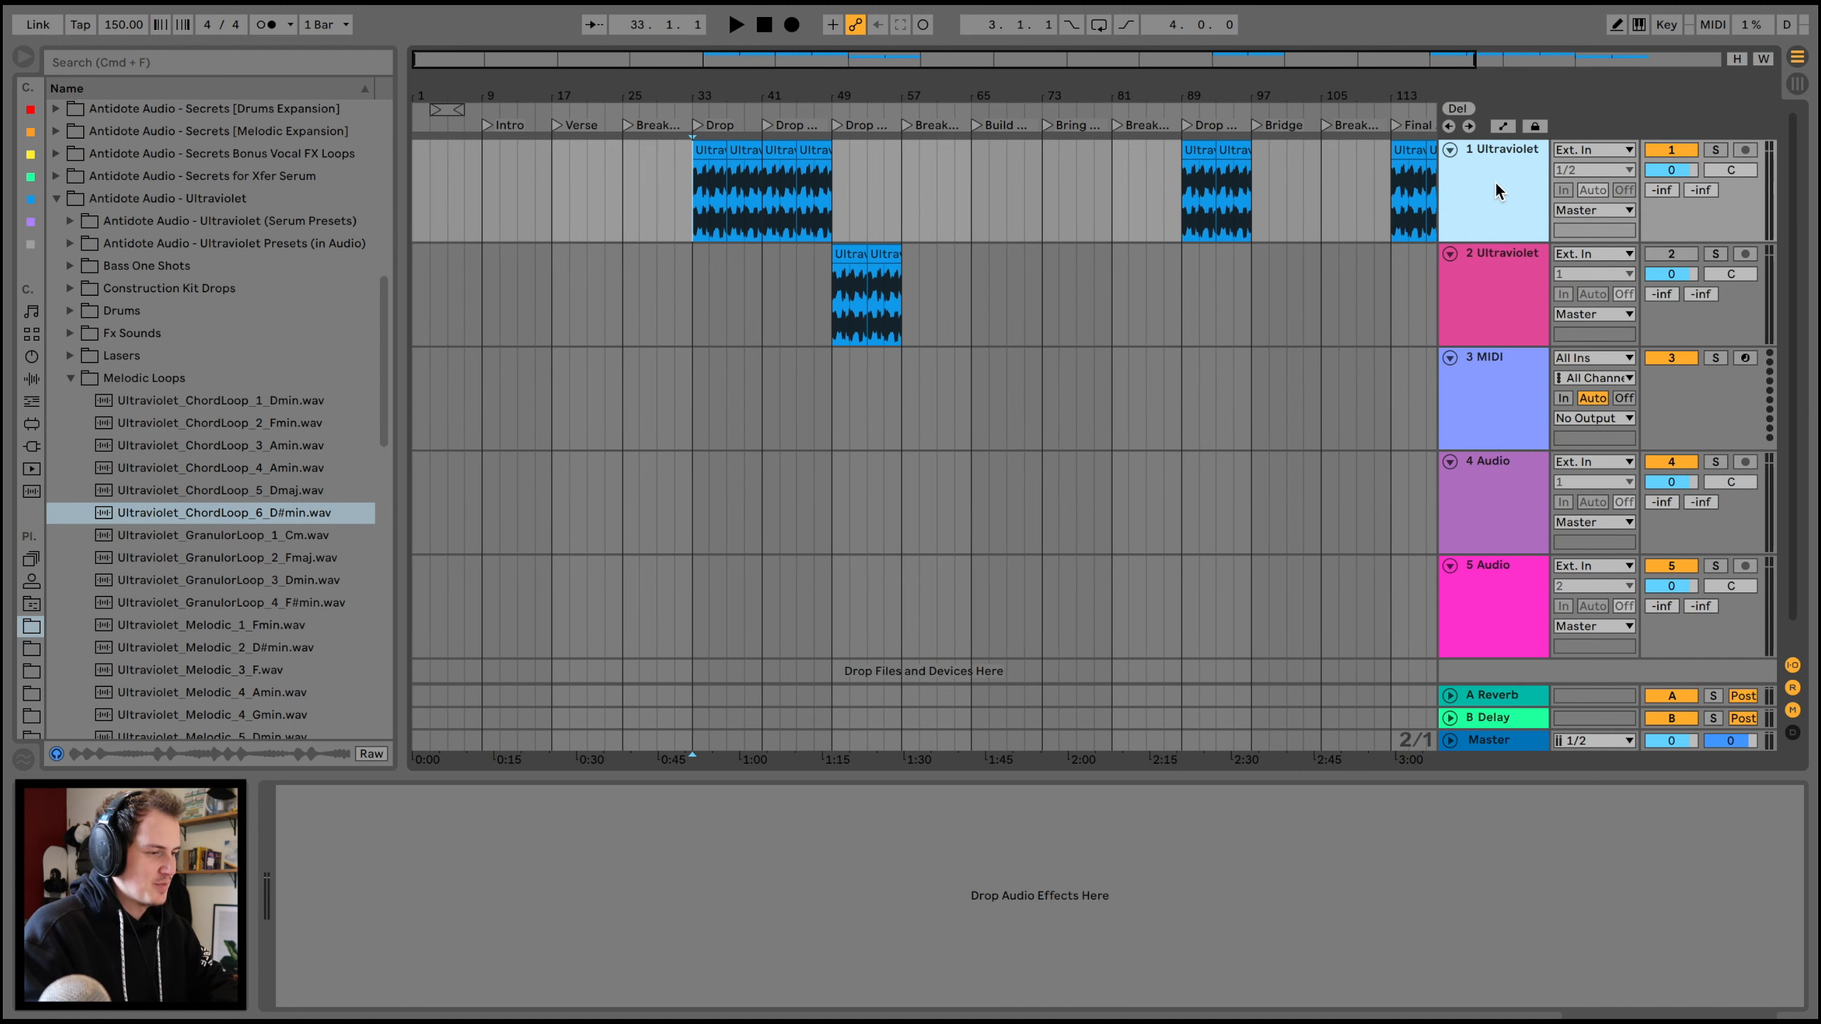
{"action": "type", "text": "in"}
{"action": "key", "text": "Return"}
{"action": "key", "text": "super+t"}
- Copy the first two chord clips of the Drop from the Main track to the new track at the Breakdown, bar 25
{"action": "key", "text": "space"}
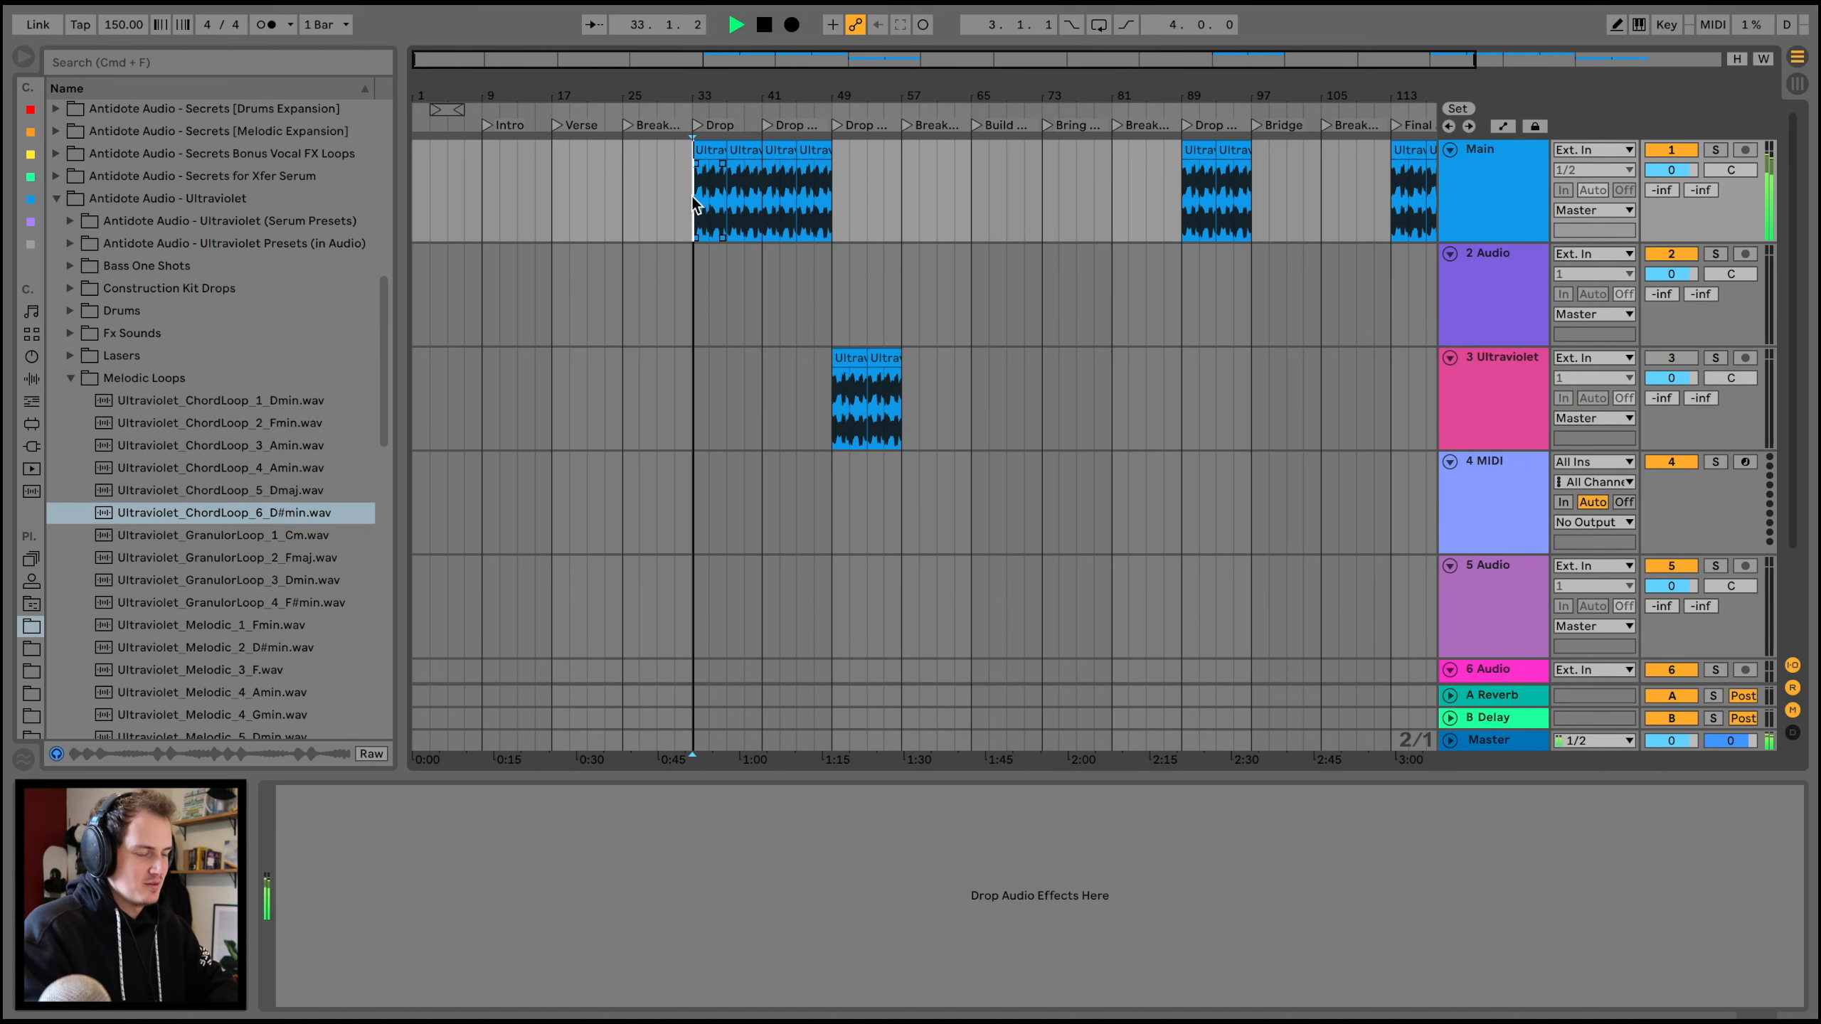
{"action": "left_click_drag", "start_coordinate": [678, 96], "coordinate": [678, 137]}
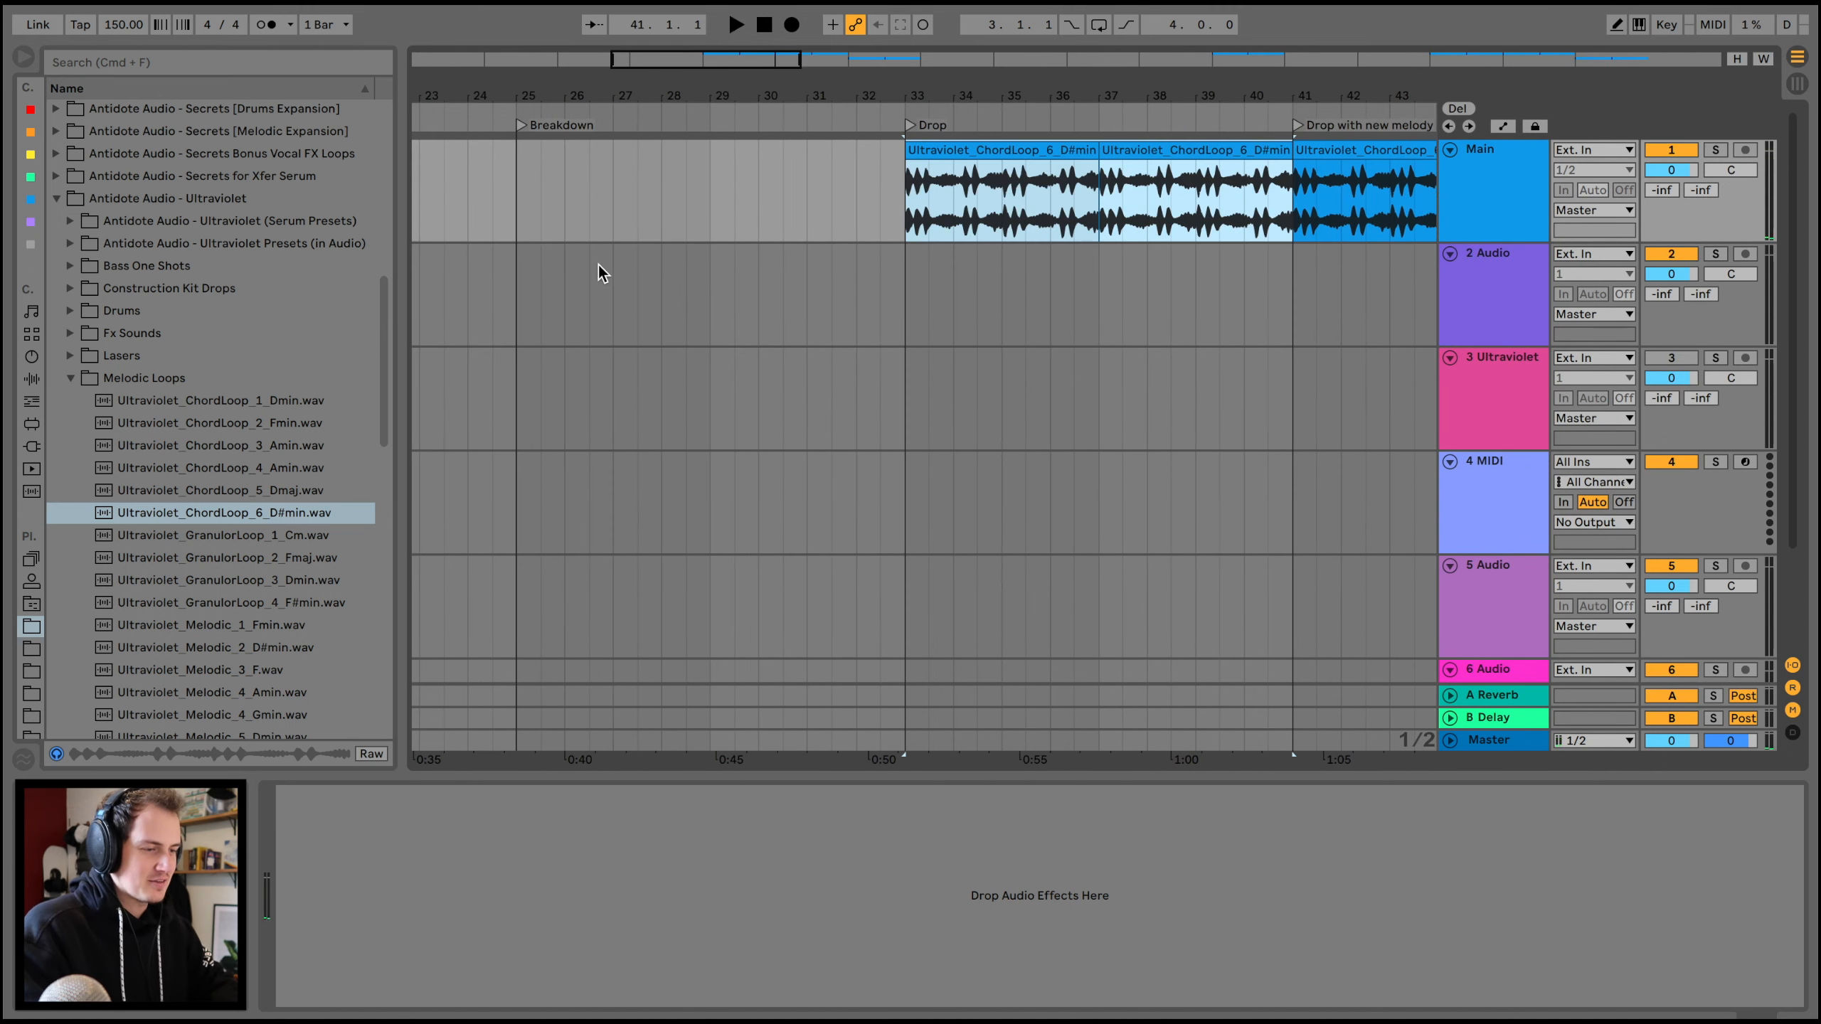
{"action": "left_click", "coordinate": [512, 270]}
{"action": "key", "text": "super+v"}
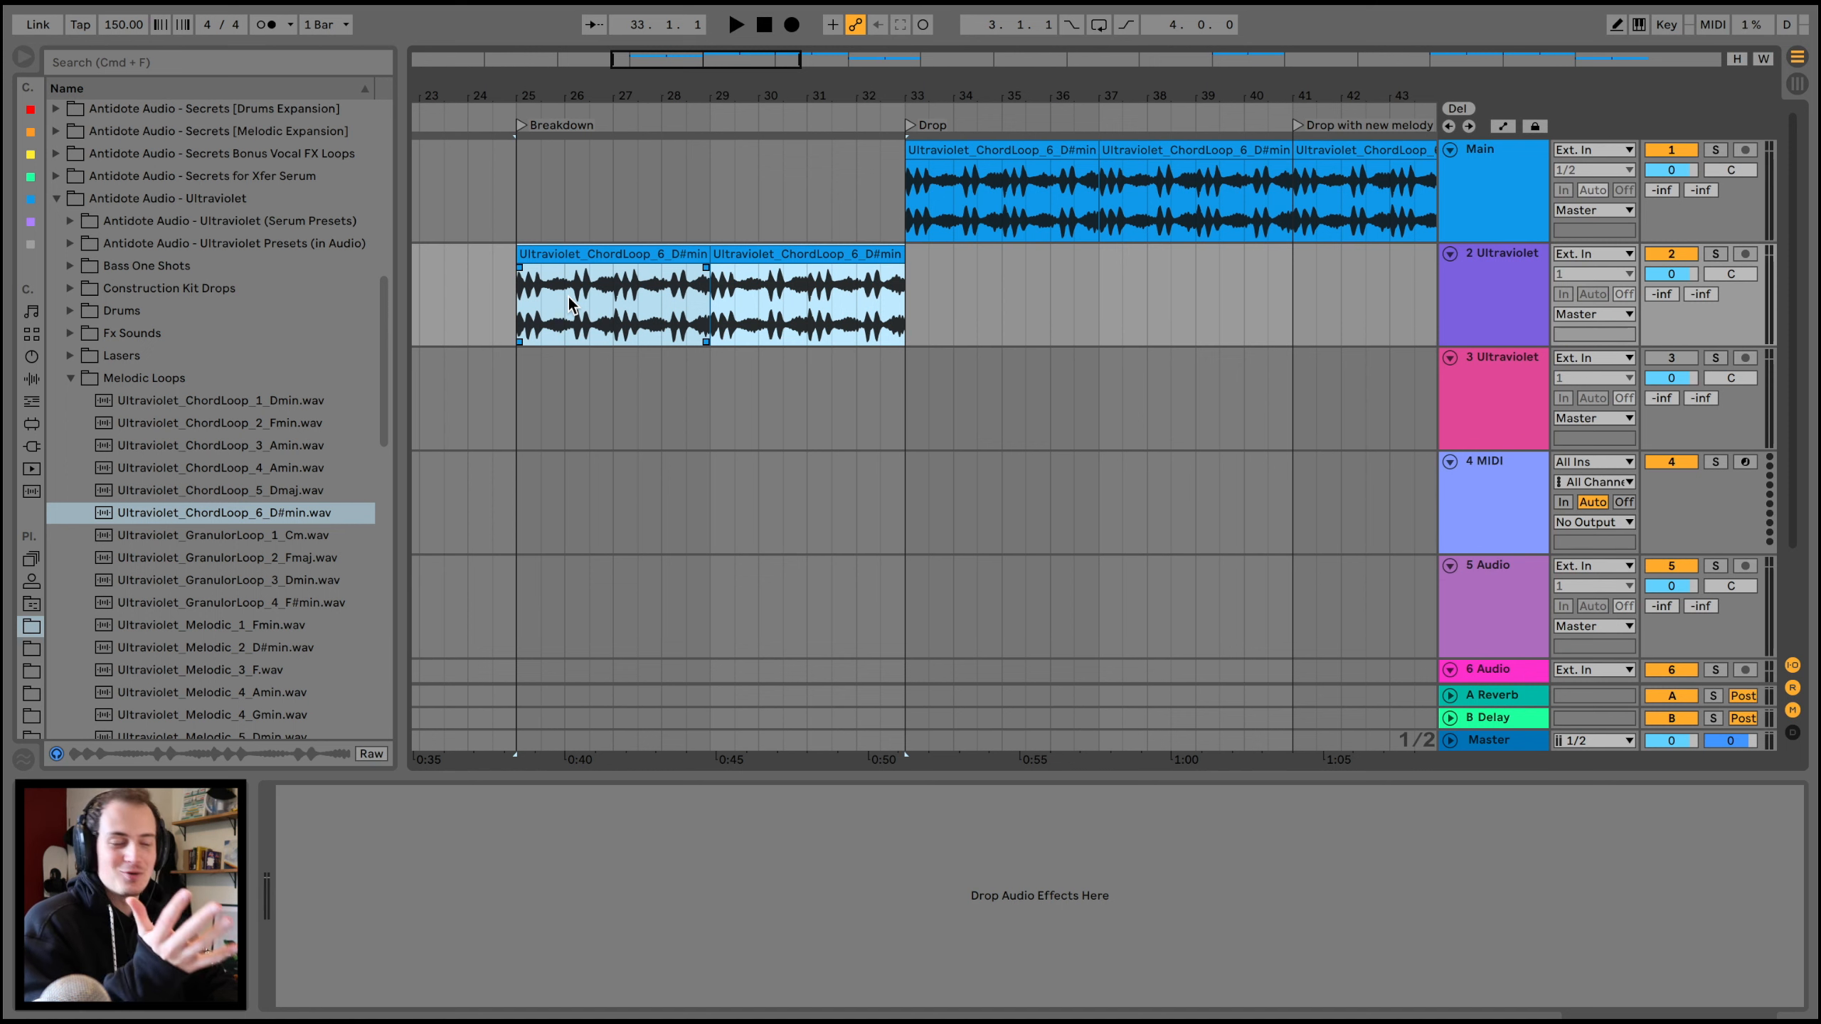
- Trim the breakdown clip on the second track to start at 25.3 and give its start a short fade-in
{"action": "left_click_drag", "start_coordinate": [524, 94], "coordinate": [568, 287]}
{"action": "left_click", "coordinate": [539, 256]}
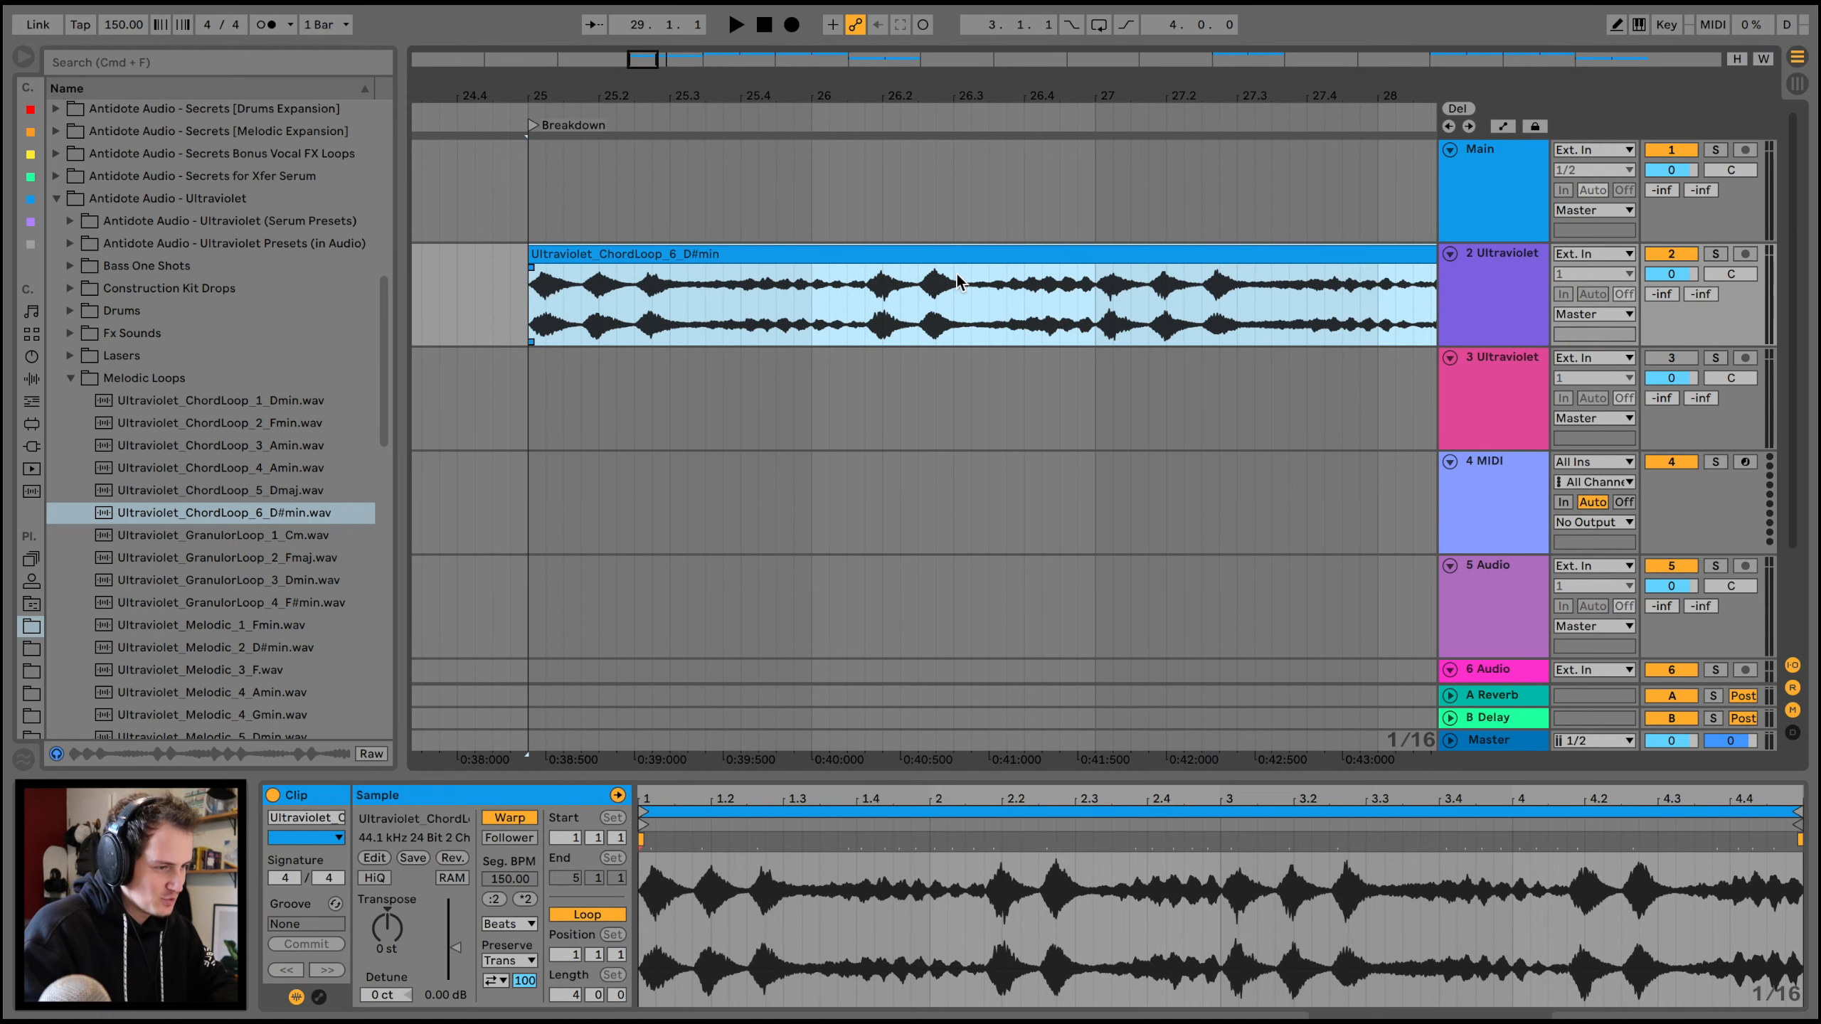
{"action": "left_click_drag", "start_coordinate": [537, 252], "coordinate": [718, 268]}
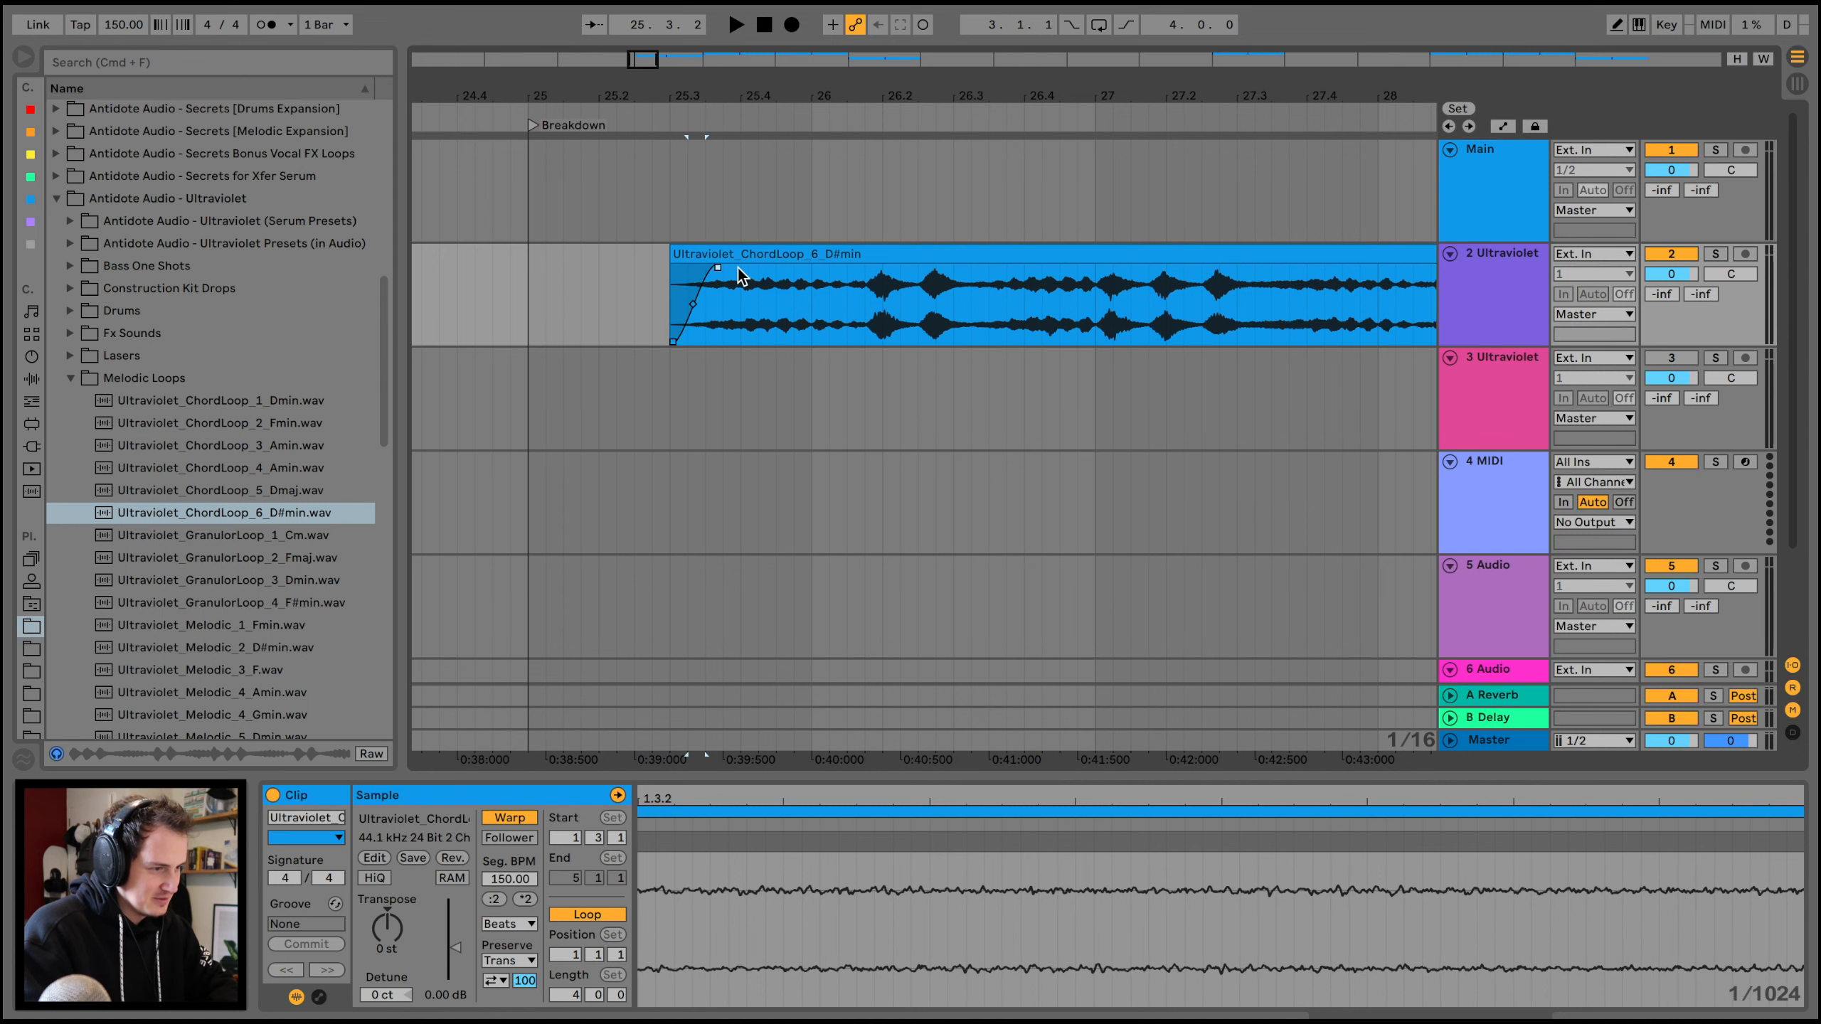
- Split the breakdown clip around its chord hits and remove those parts, leaving four separate fragments before bar 29
{"action": "left_click", "coordinate": [882, 287]}
{"action": "key", "text": "super+e"}
{"action": "left_click_drag", "start_coordinate": [883, 262], "coordinate": [1018, 266]}
{"action": "scroll", "coordinate": [1004, 287], "scroll_direction": "right", "scroll_amount": 3}
{"action": "left_click", "coordinate": [934, 269]}
{"action": "key", "text": "super+e"}
{"action": "left_click_drag", "start_coordinate": [715, 263], "coordinate": [850, 267]}
{"action": "left_click", "coordinate": [769, 286]}
{"action": "key", "text": "super+e"}
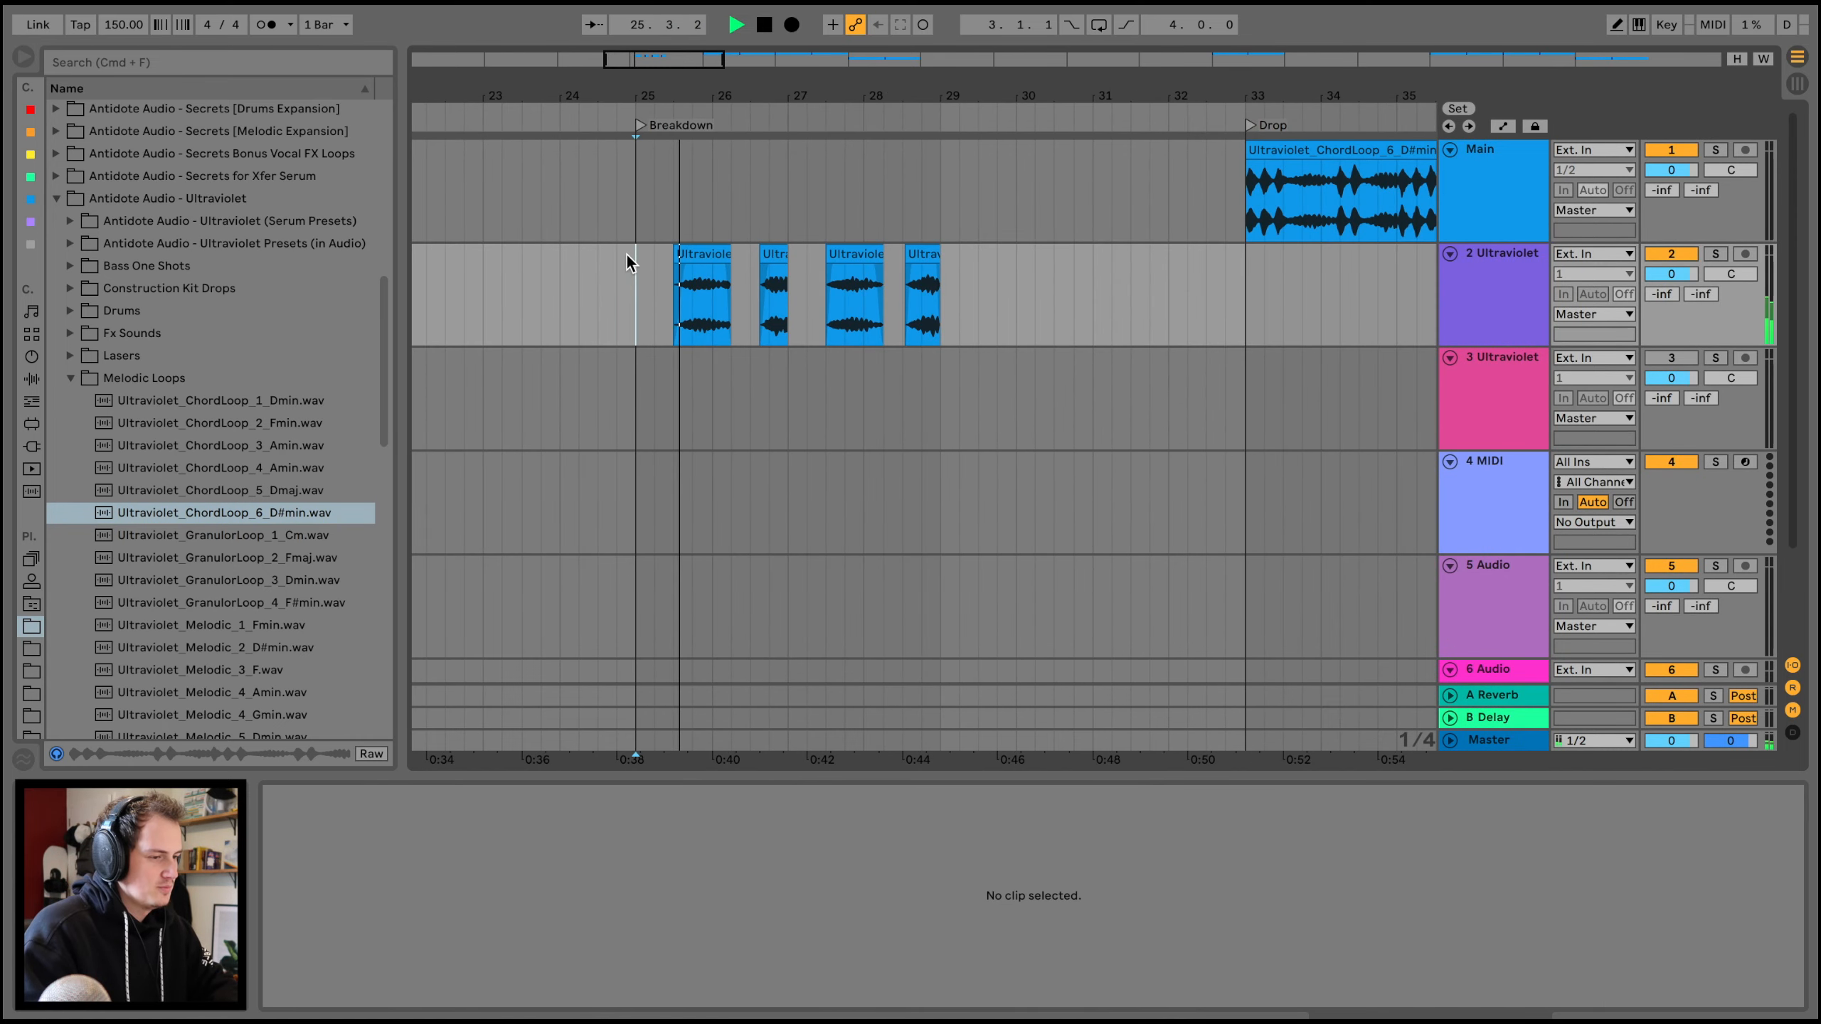
- Add fades to the longer breakdown fragments and repeat the four fragments from bar 29 to bar 33
{"action": "left_click", "coordinate": [699, 294]}
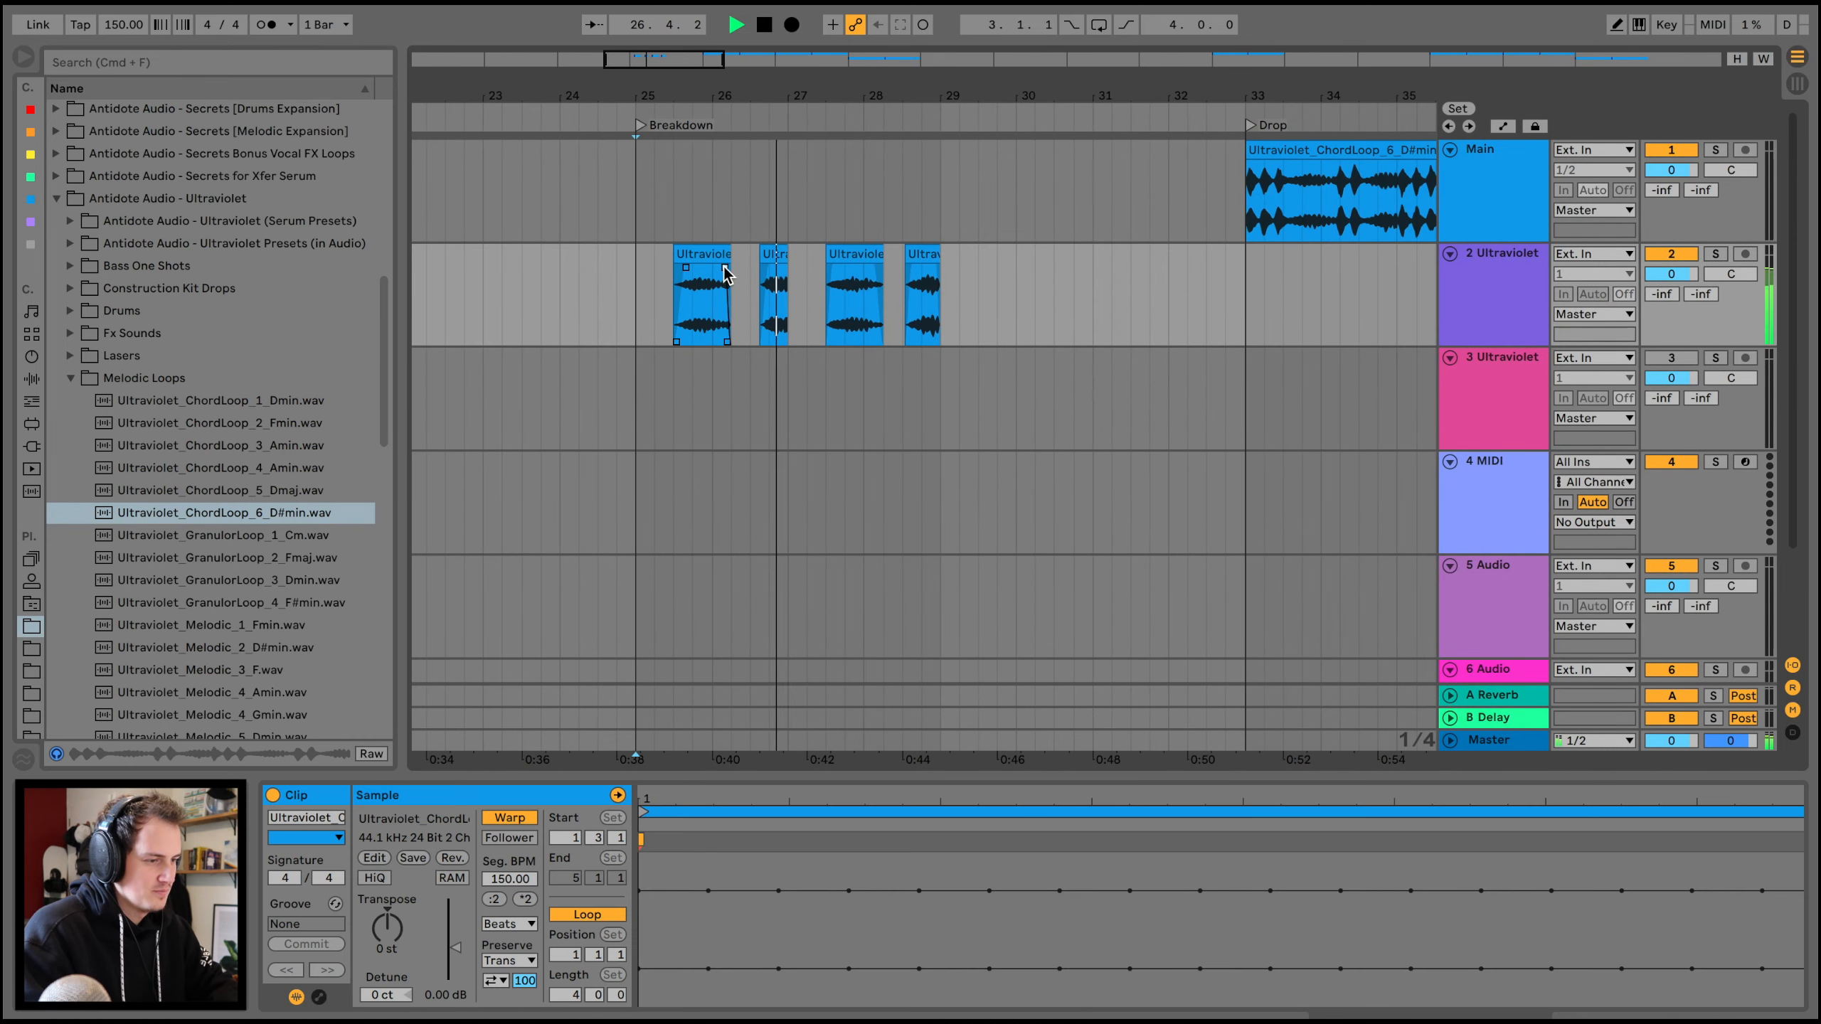
{"action": "left_click_drag", "start_coordinate": [866, 268], "coordinate": [870, 268]}
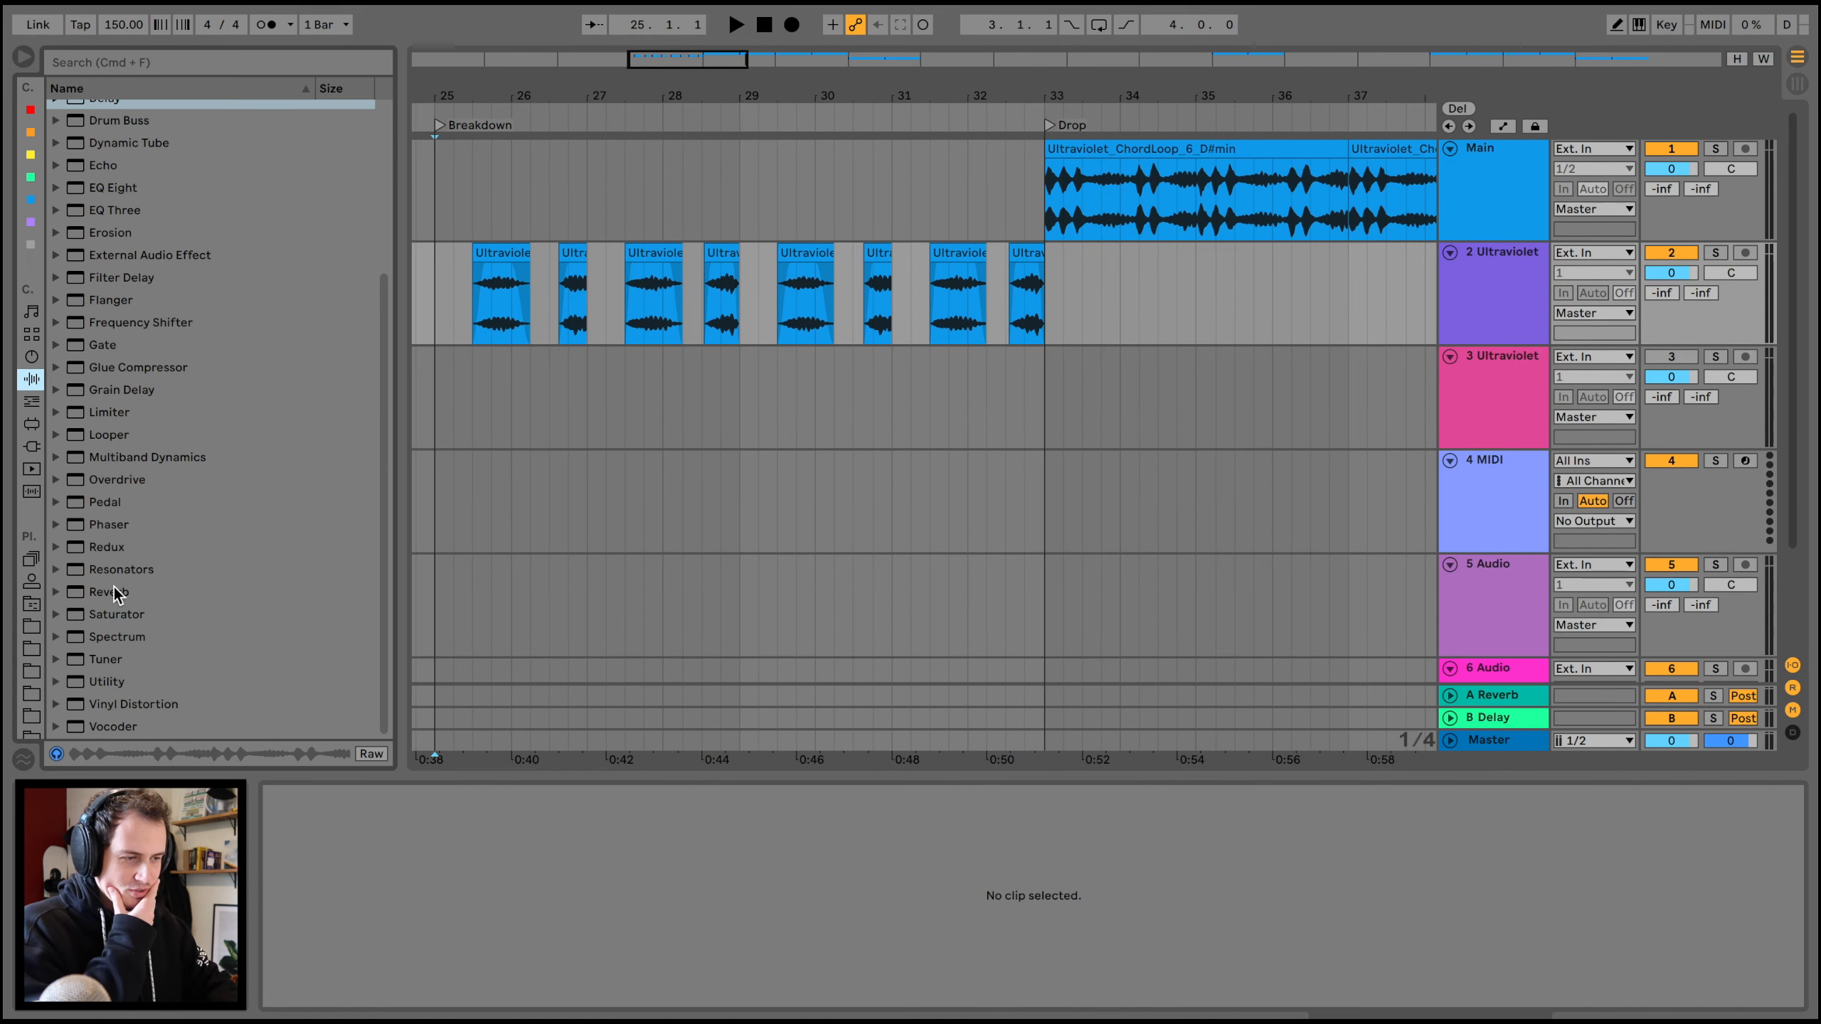
- Add a Reverb to the second track and, during playback, set its Dry/Wet to 67% and Decay Time to 4.15 s
{"action": "left_click_drag", "start_coordinate": [115, 594], "coordinate": [699, 309]}
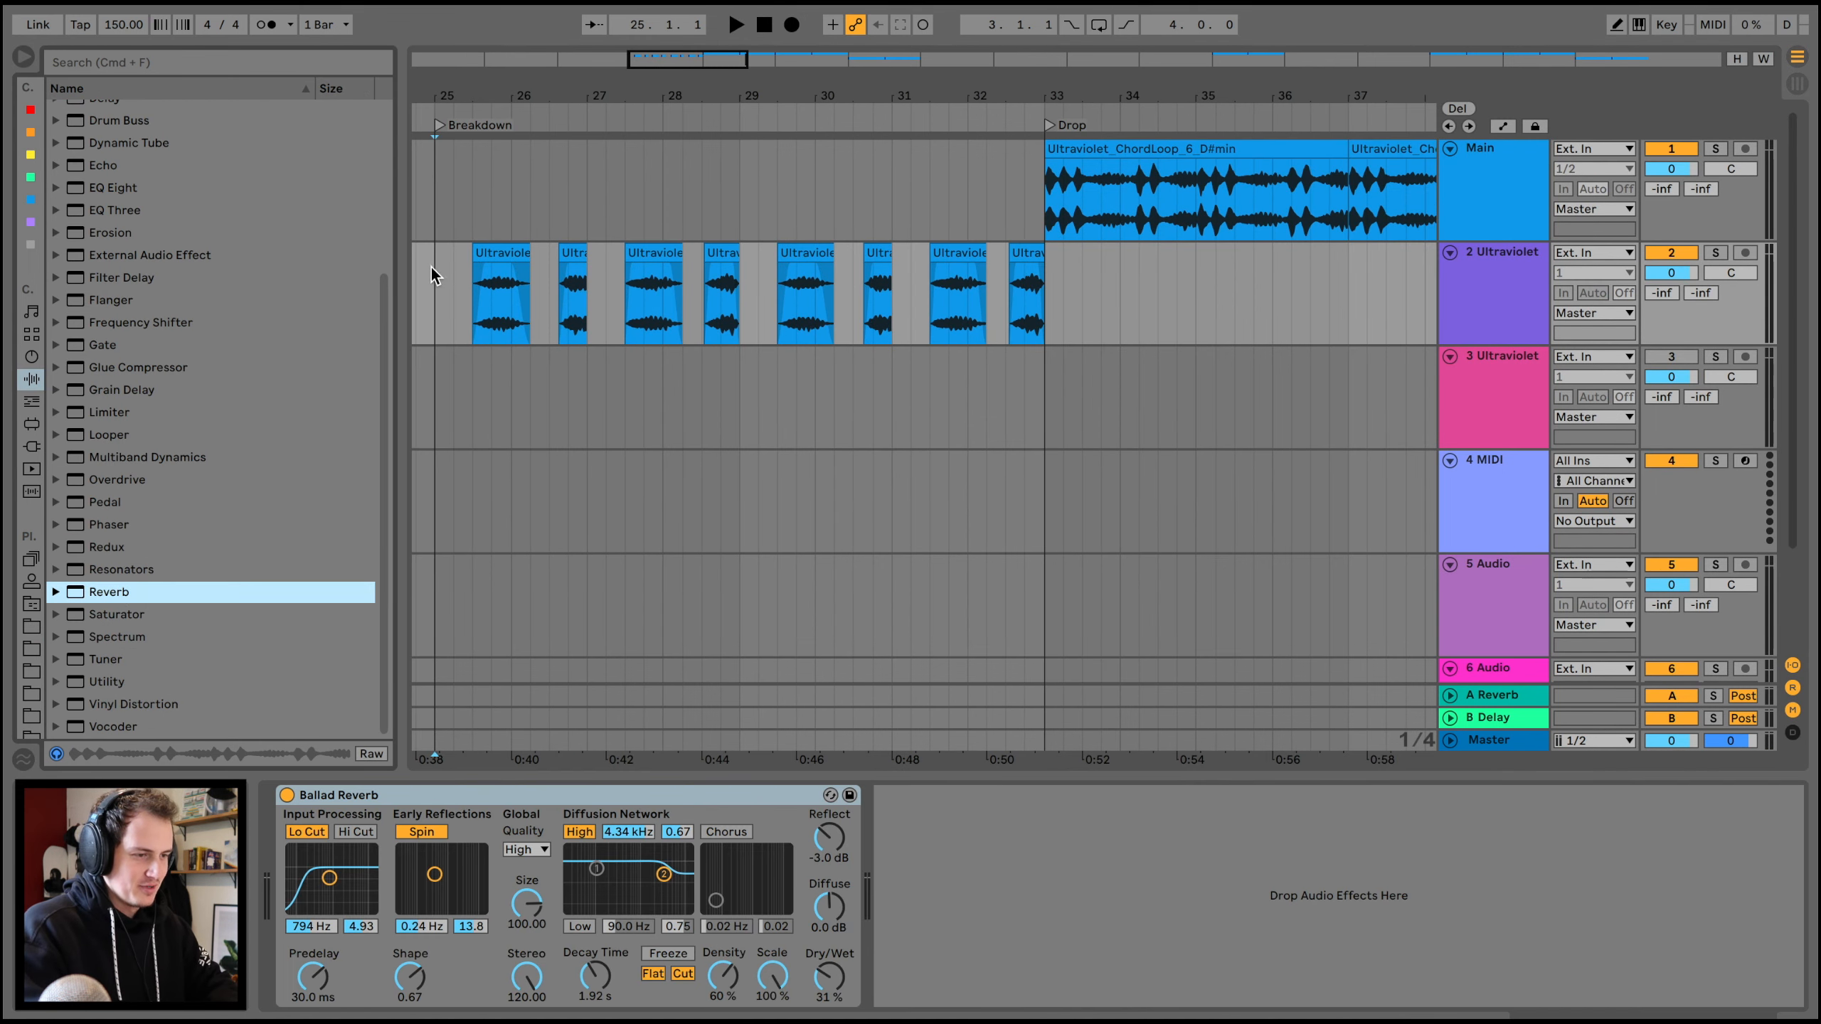
{"action": "key", "text": "space"}
{"action": "left_click_drag", "start_coordinate": [829, 975], "coordinate": [829, 908]}
{"action": "left_click_drag", "start_coordinate": [595, 975], "coordinate": [596, 948]}
- Add a Delay after the reverb, with filter at 1.39 kHz, width 0.50, synced time 4 and Dry/Wet 37%
{"action": "scroll", "coordinate": [115, 287], "scroll_direction": "up", "scroll_amount": 5}
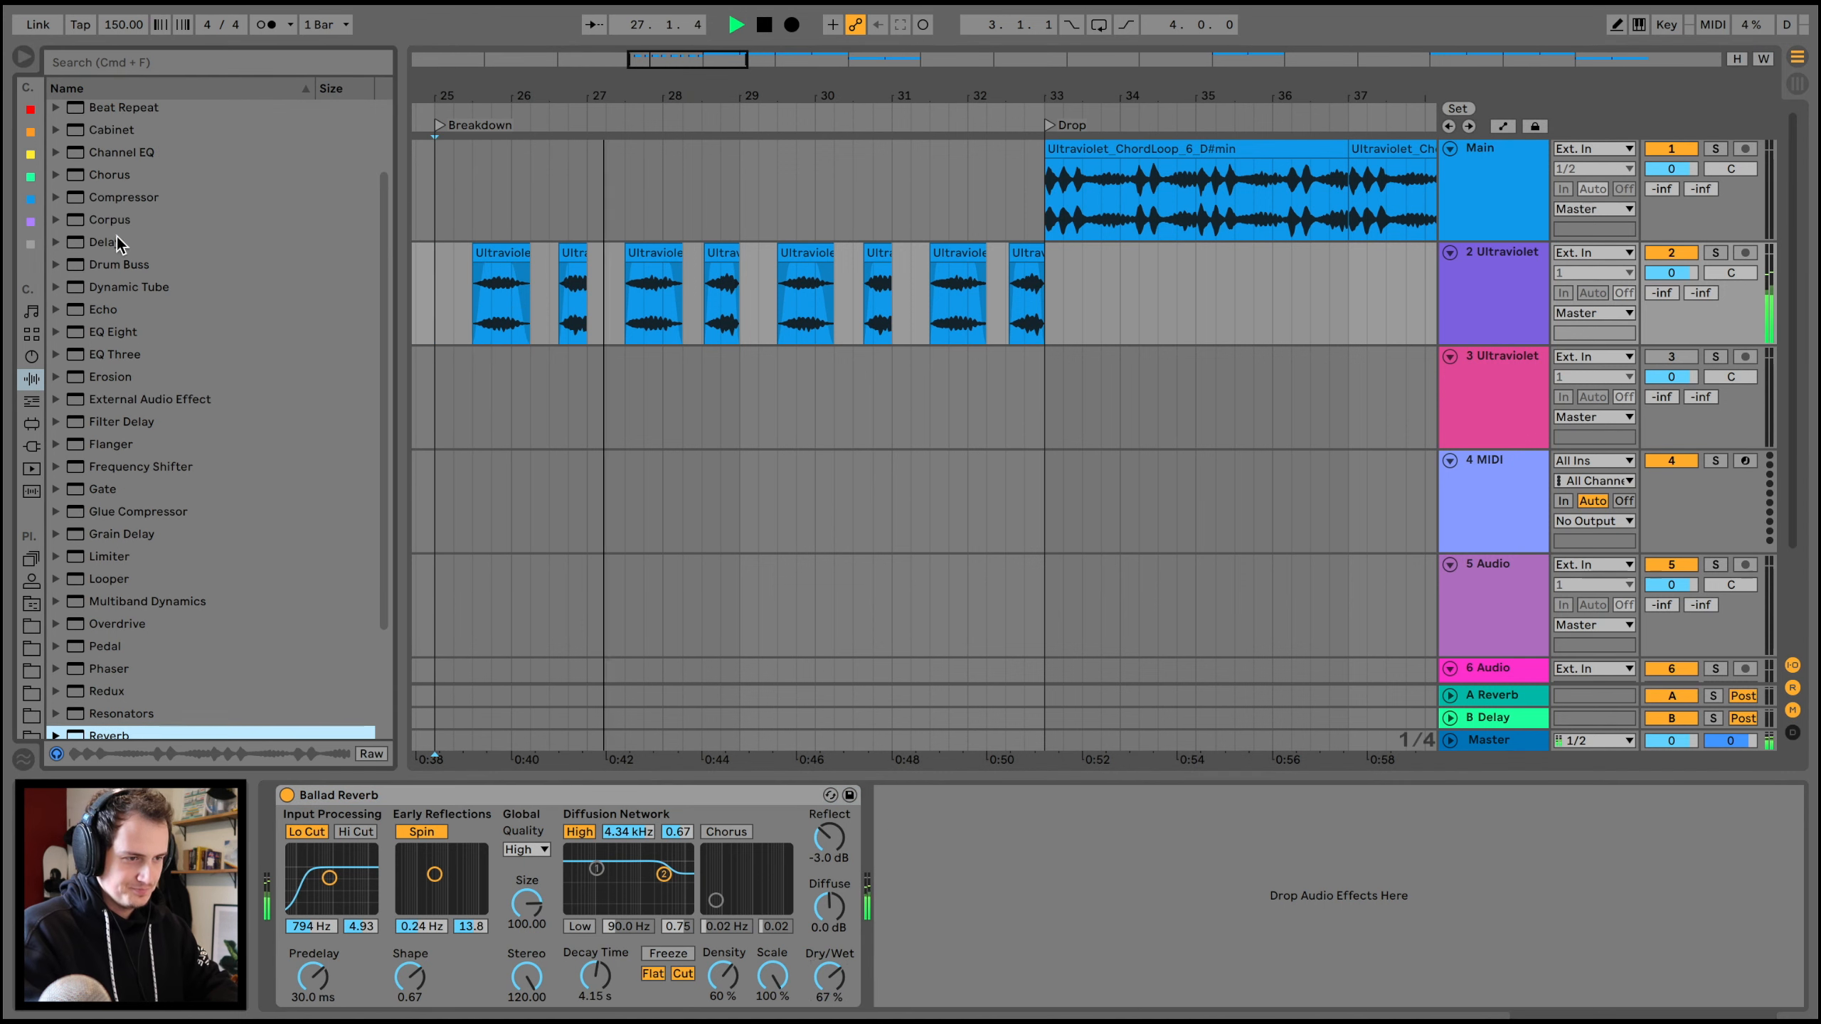
{"action": "double_click", "coordinate": [99, 244]}
{"action": "left_click_drag", "start_coordinate": [1130, 829], "coordinate": [1141, 908]}
{"action": "left_click", "coordinate": [1006, 871]}
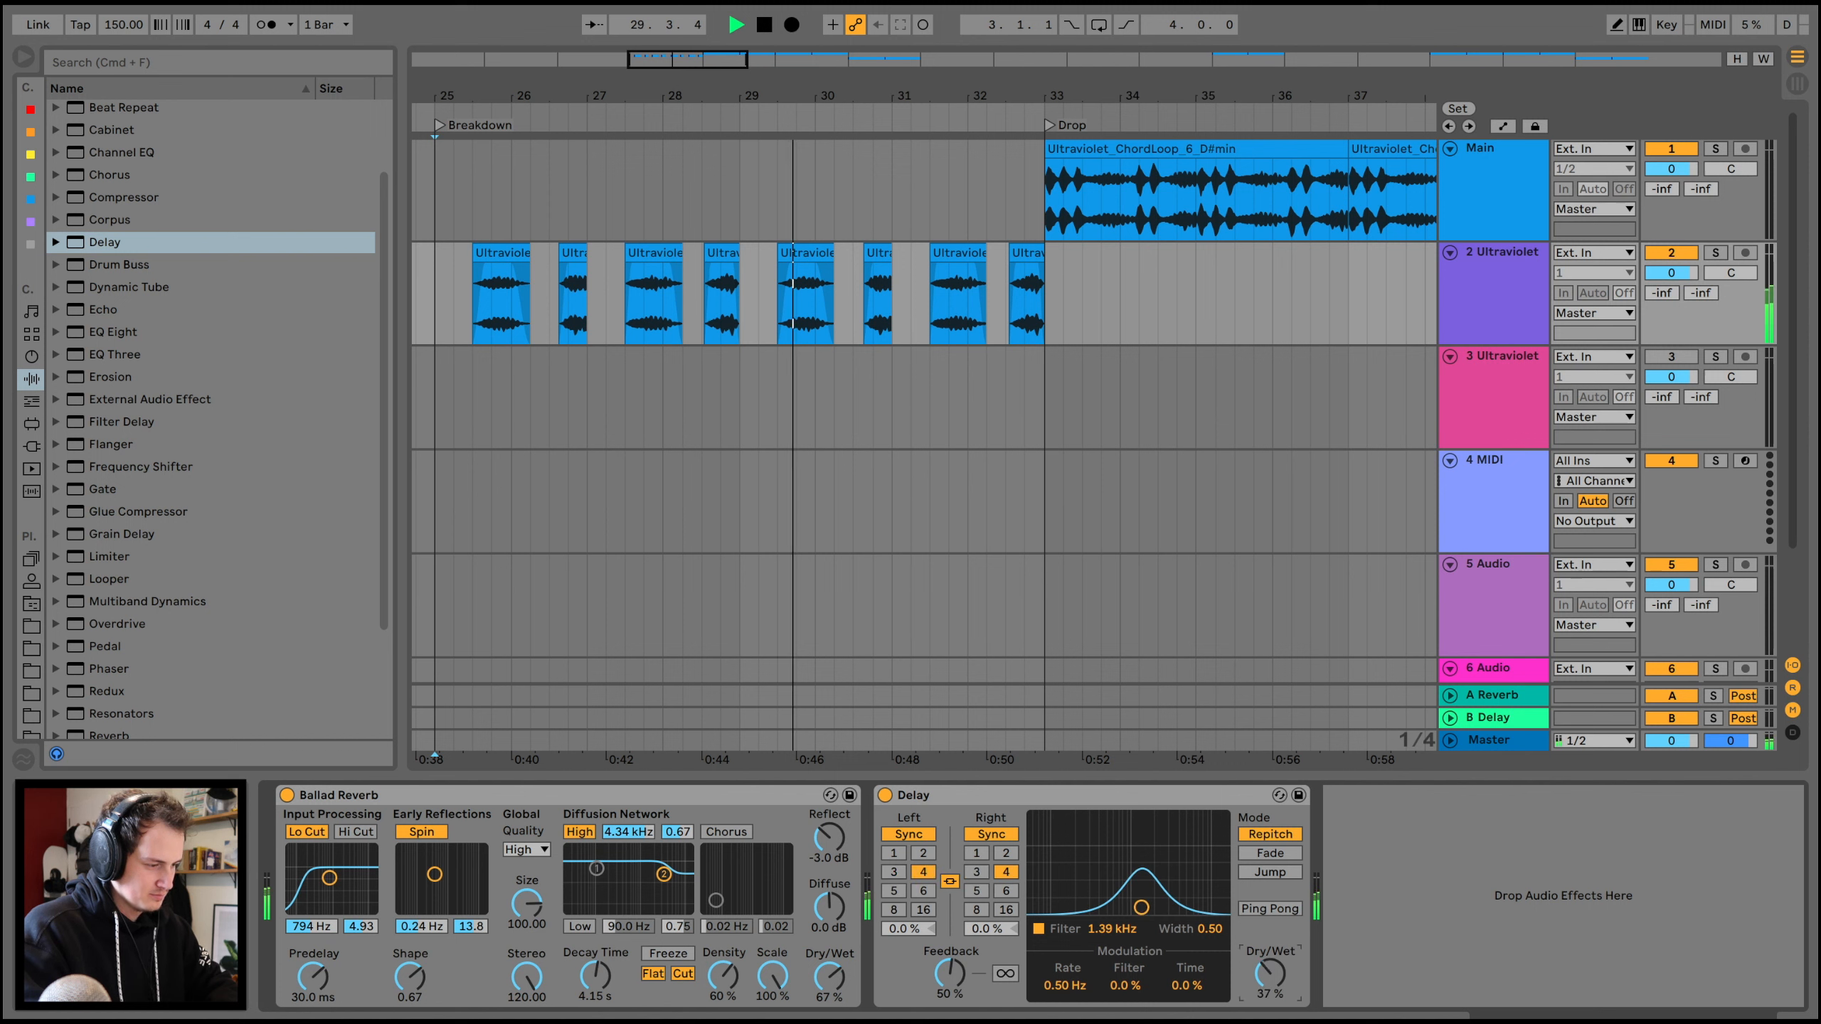
- Set the Delay's Dry/Wet to 48%, then group it into an Audio Effect Rack with its chain list shown
{"action": "mouse_move", "coordinate": [1269, 973]}
{"action": "left_mouse_down"}
{"action": "mouse_move", "coordinate": [1270, 994]}
{"action": "mouse_move", "coordinate": [1270, 961]}
{"action": "left_mouse_up"}
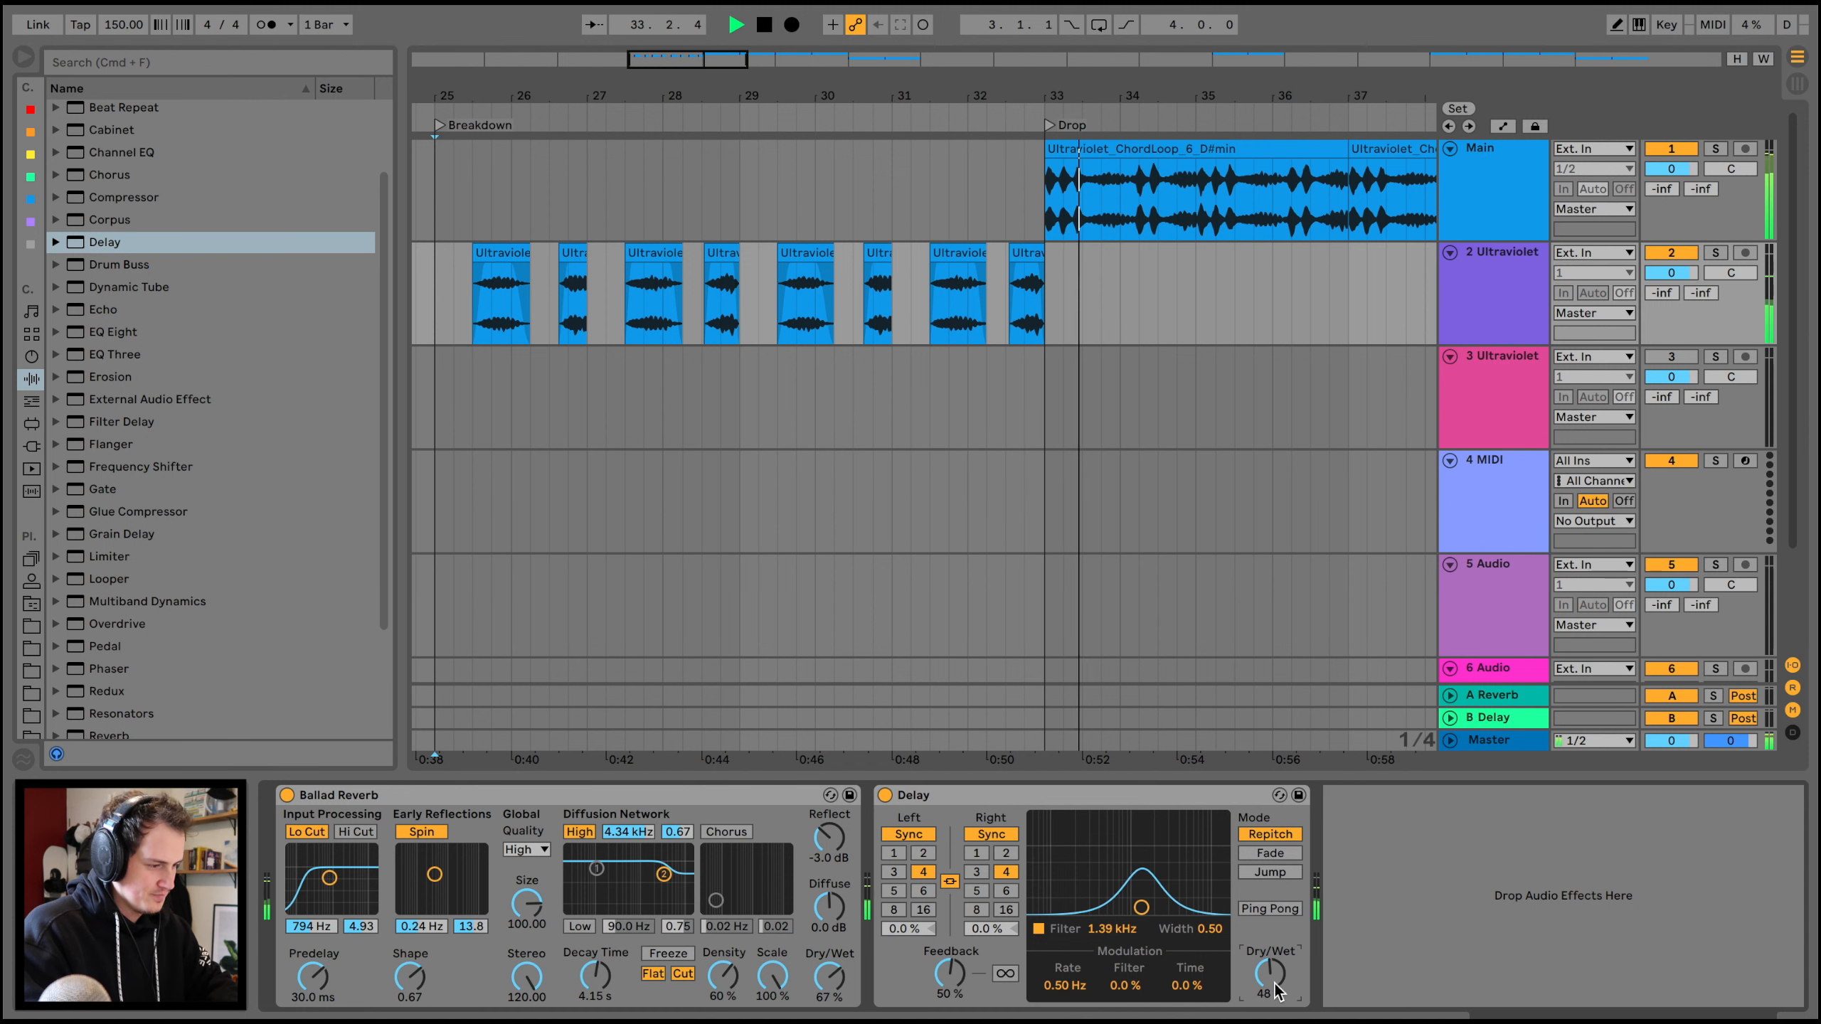
{"action": "key", "text": "space"}
{"action": "left_click", "coordinate": [982, 793]}
{"action": "key", "text": "super+g"}
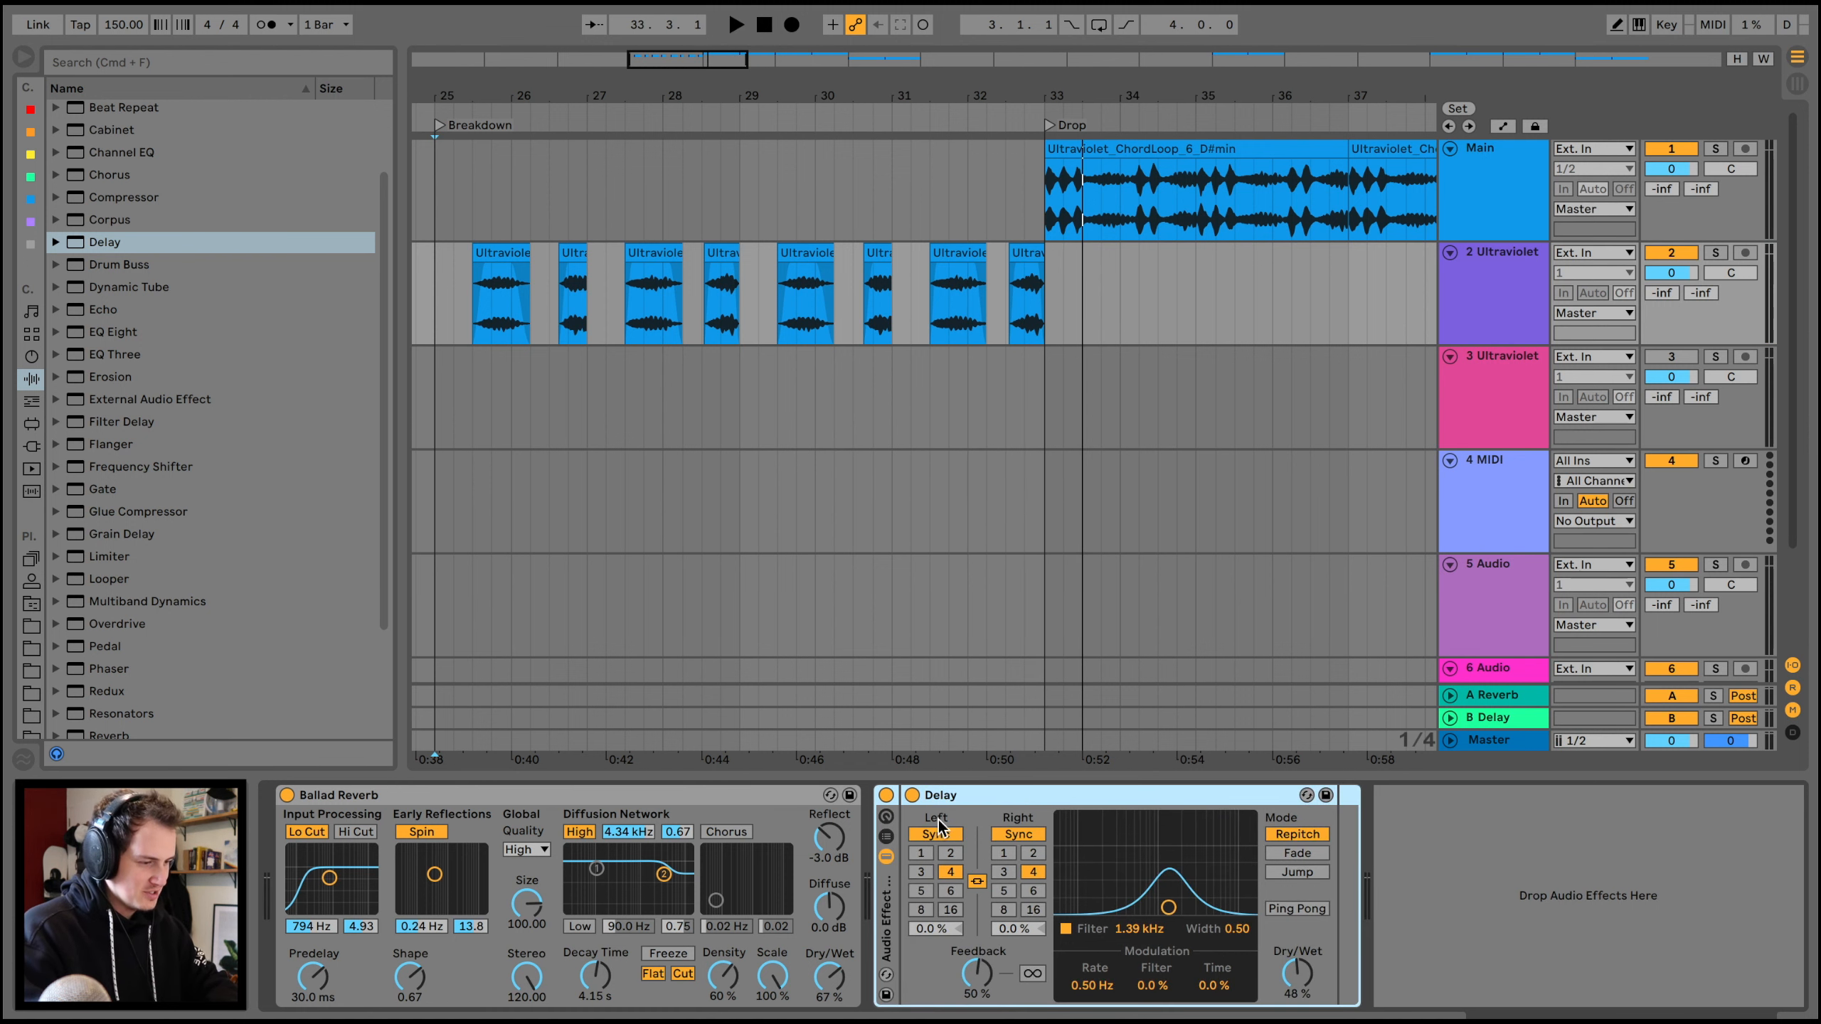
{"action": "left_click", "coordinate": [888, 837]}
- Create a second rack chain named dry and set the Delay in the first chain to 100% Dry/Wet
{"action": "right_click", "coordinate": [944, 899]}
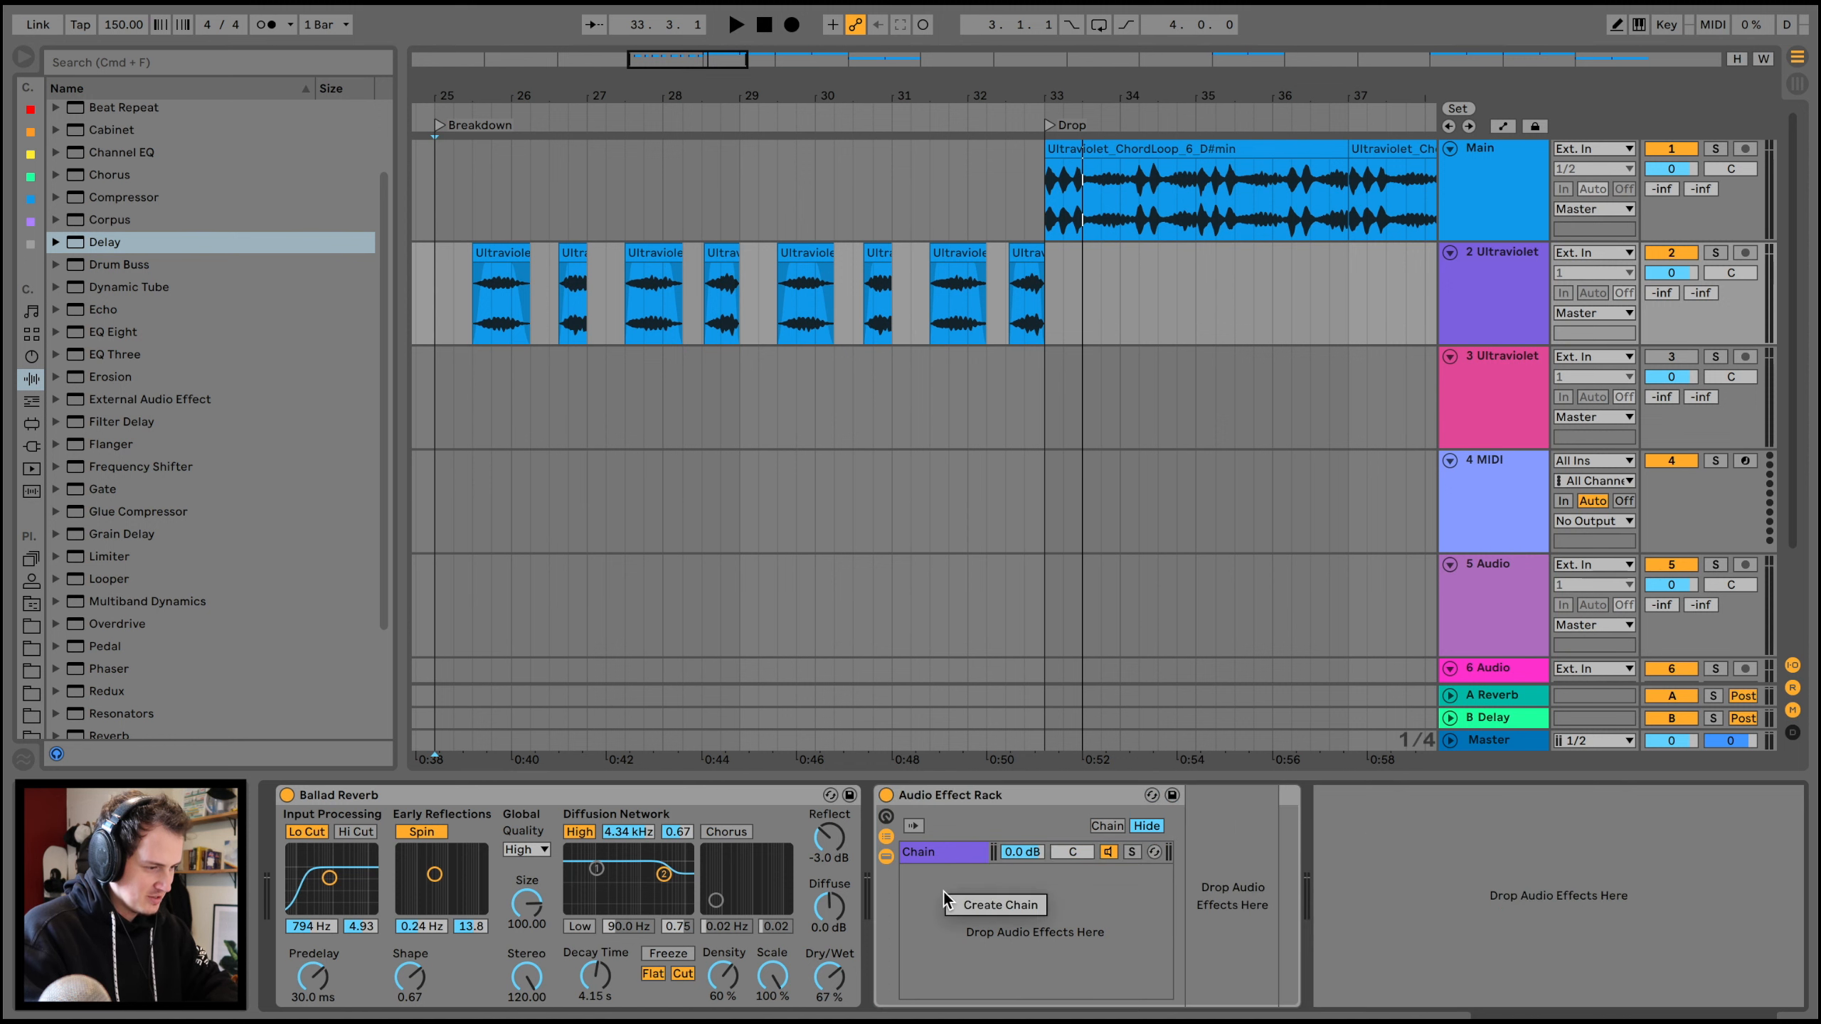
{"action": "left_click", "coordinate": [971, 906]}
{"action": "left_click", "coordinate": [953, 872]}
{"action": "type", "text": "dry"}
{"action": "left_click", "coordinate": [943, 857]}
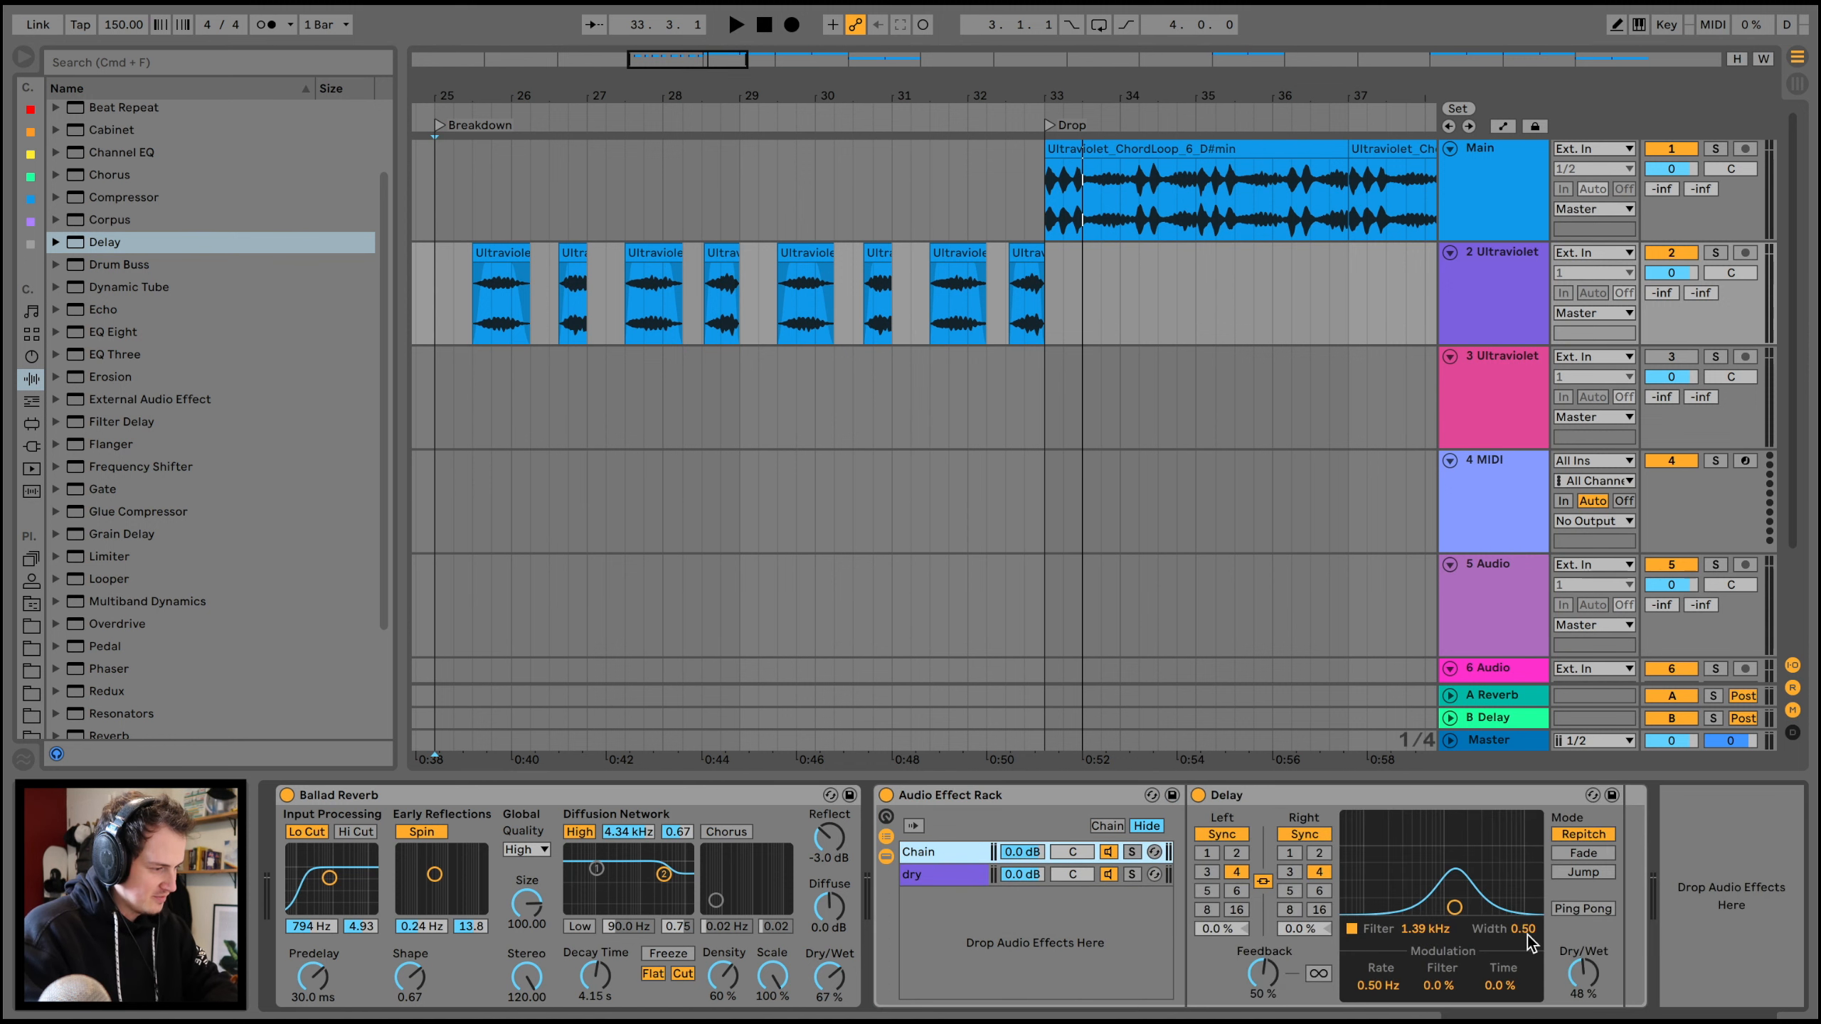
{"action": "left_click_drag", "start_coordinate": [1584, 986], "coordinate": [1585, 932]}
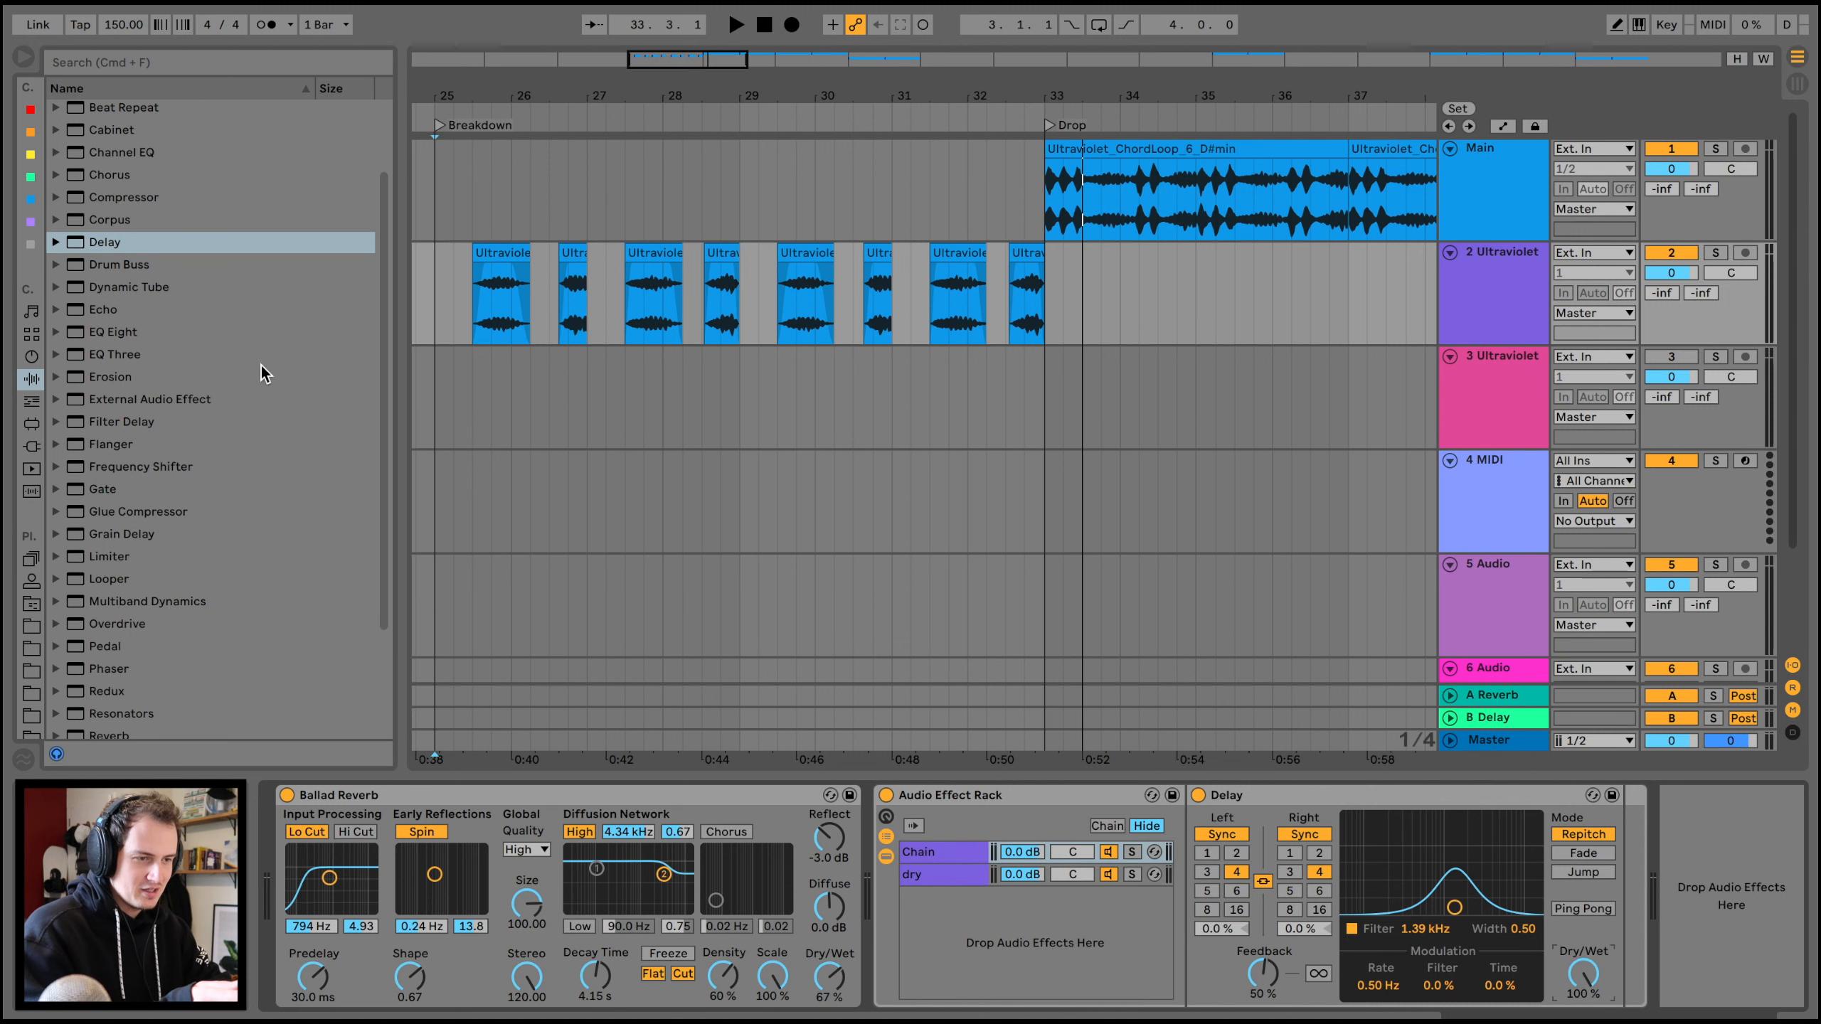
- Add a Compressor after the Delay in its chain and enable Sidechain with the second Ultraviolet track as audio source
{"action": "left_click_drag", "start_coordinate": [131, 203], "coordinate": [1326, 890]}
{"action": "left_click", "coordinate": [1398, 795]}
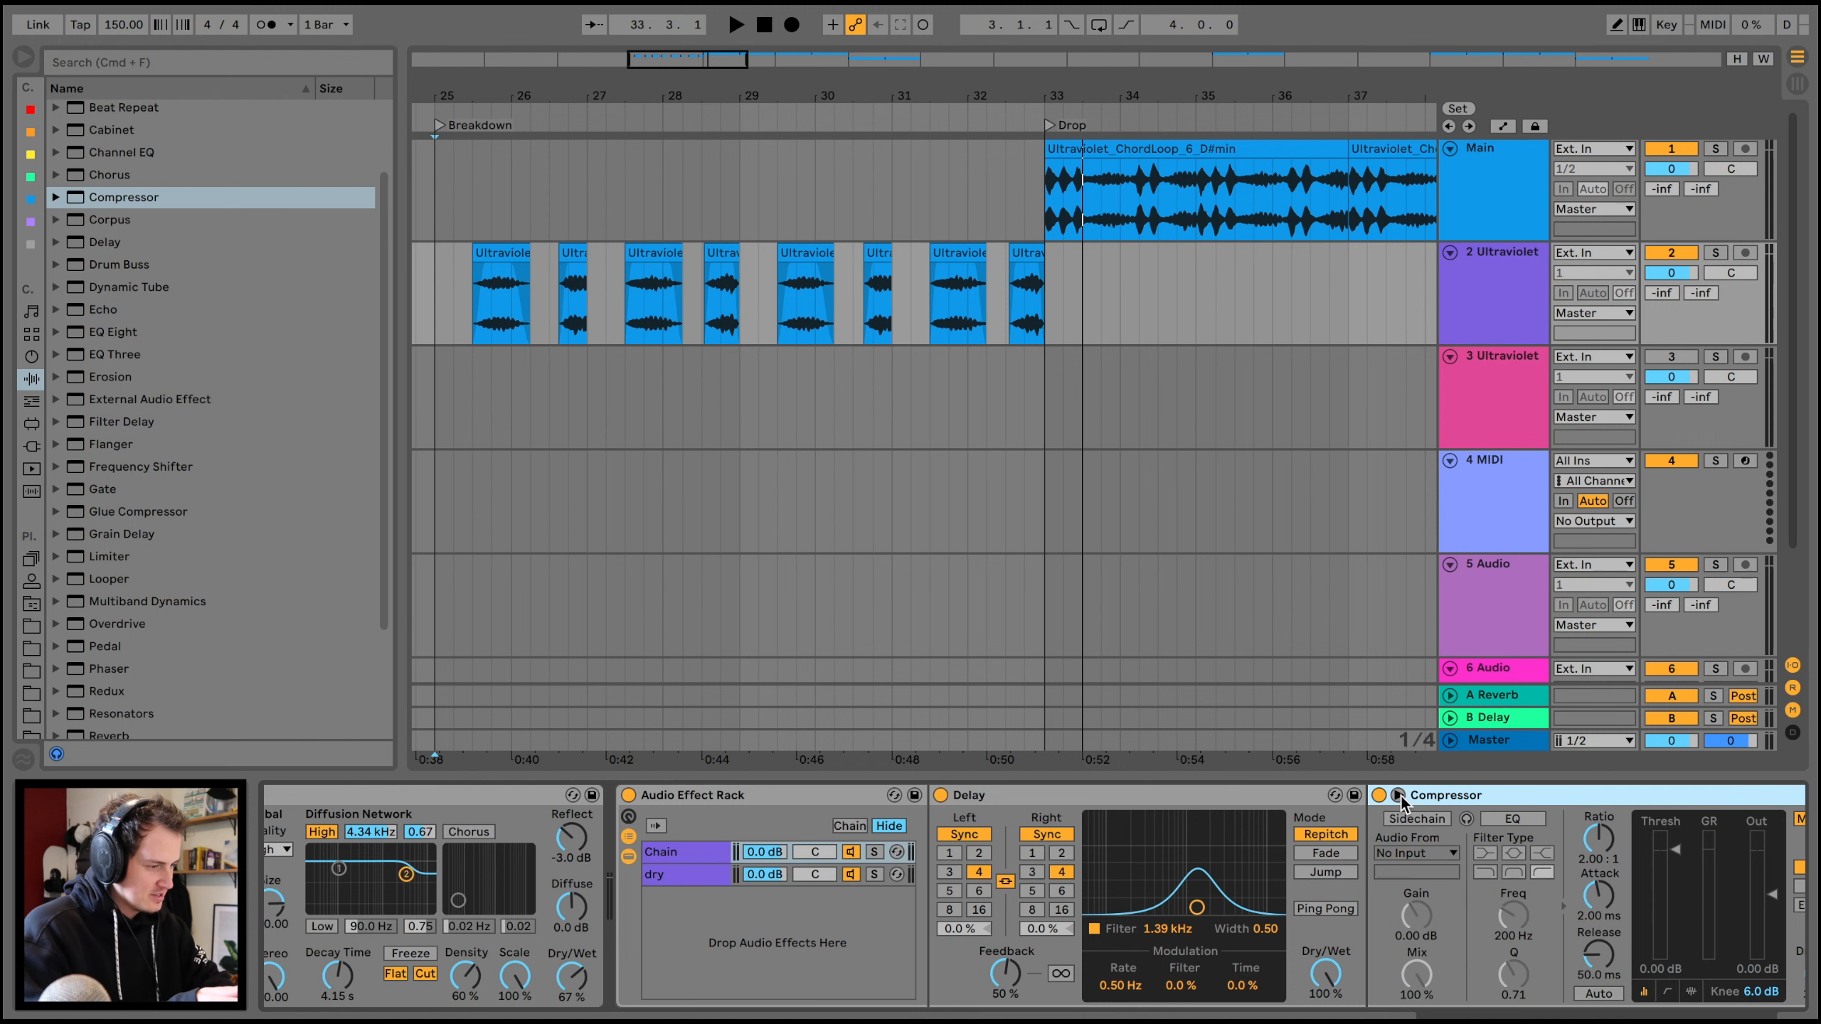
{"action": "left_click", "coordinate": [1410, 820]}
{"action": "left_click", "coordinate": [1431, 853]}
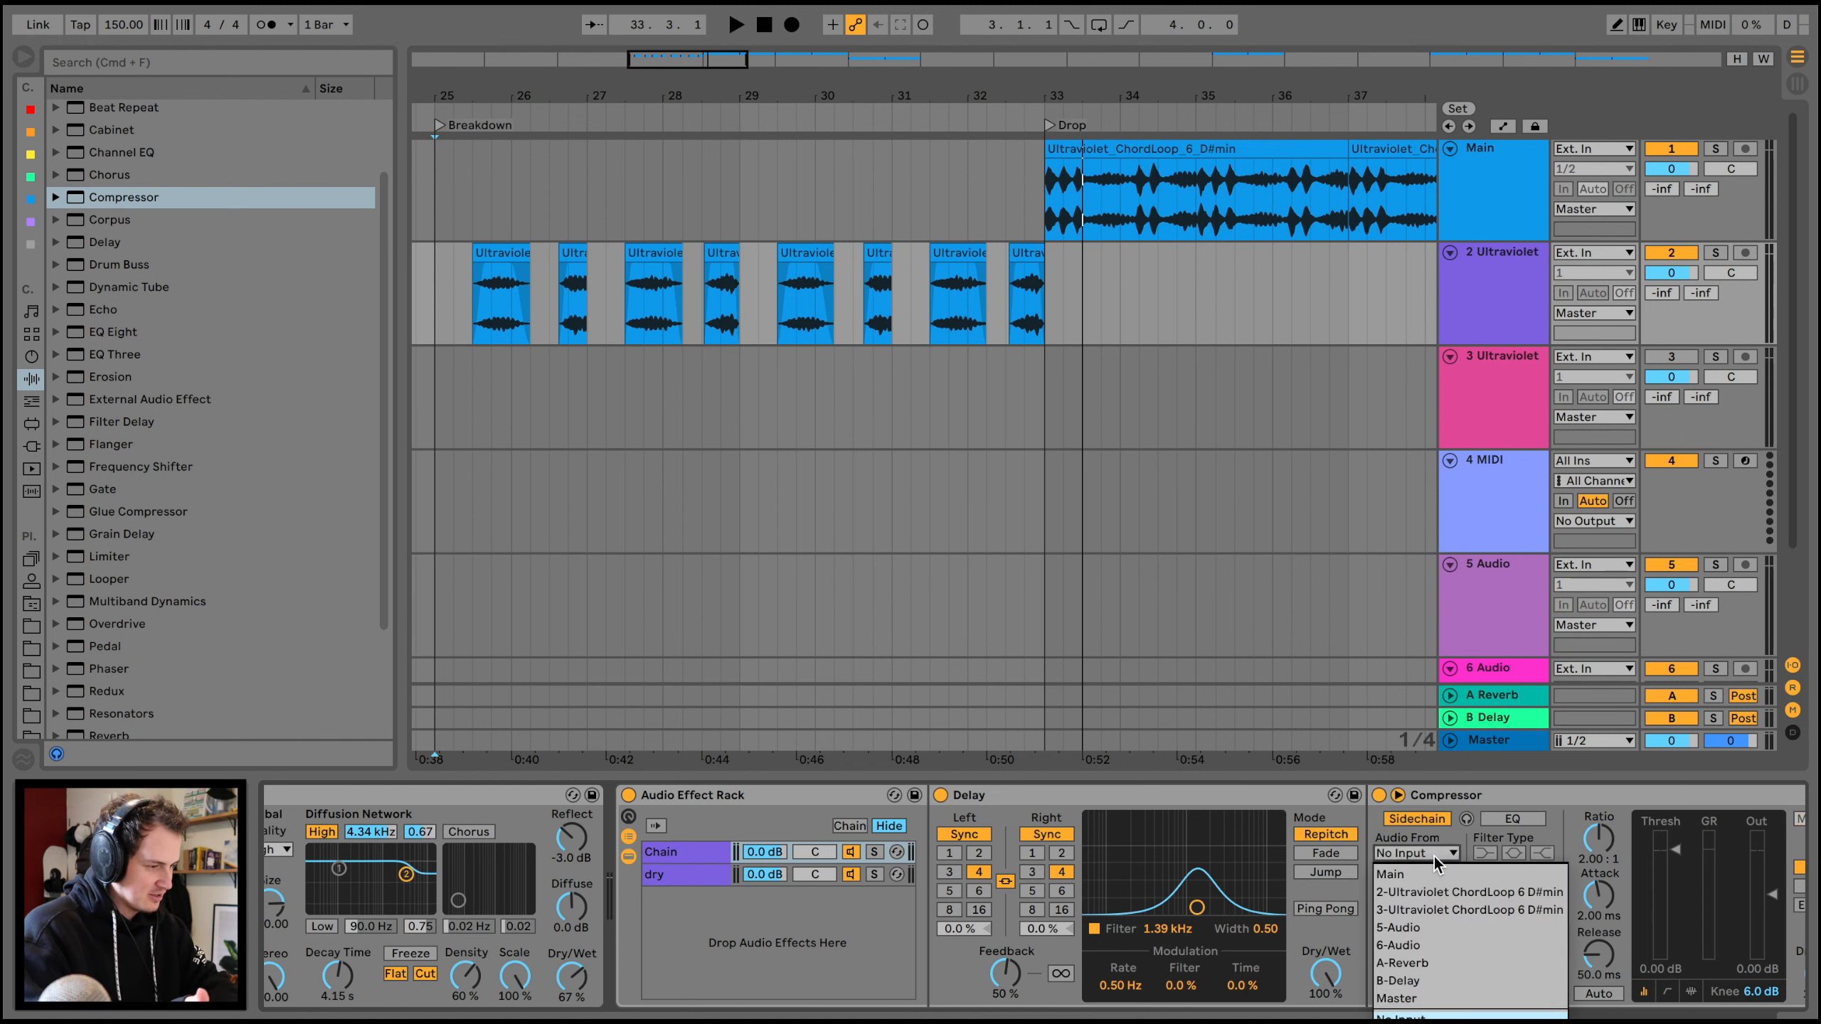
{"action": "left_click", "coordinate": [1431, 894]}
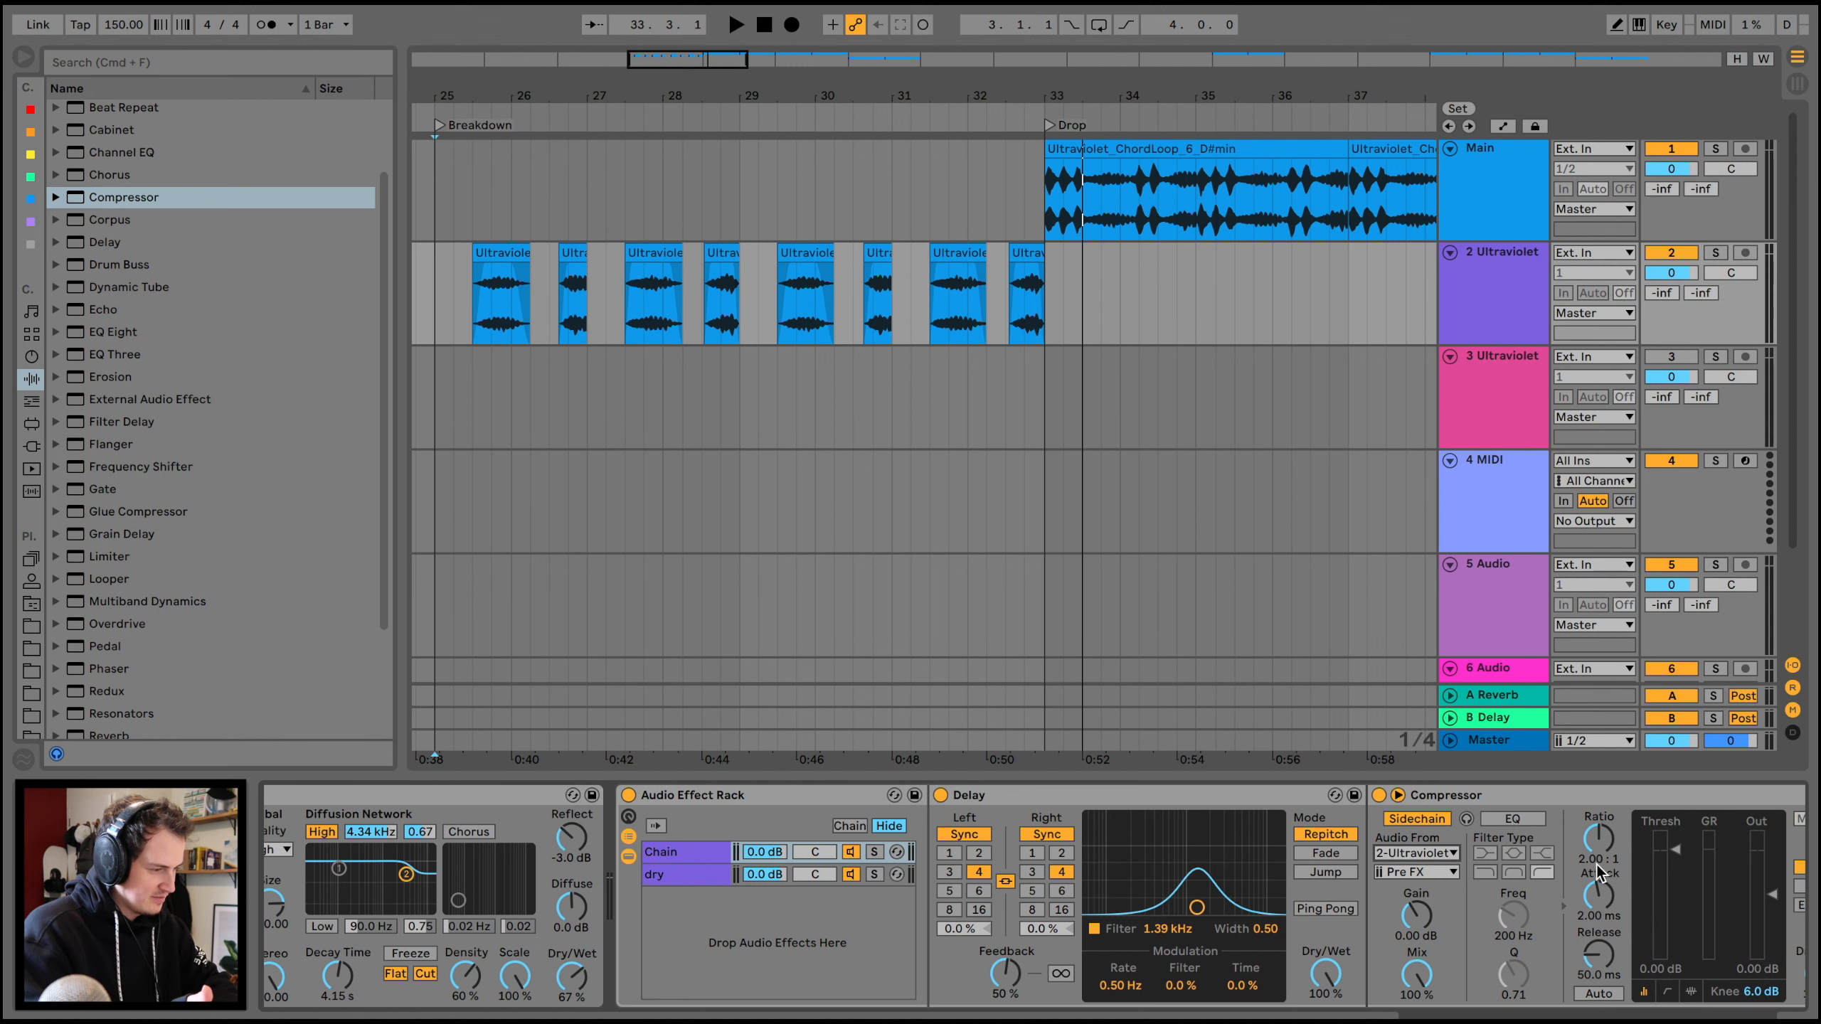
- During playback, set the Compressor's threshold to -34.2 dB and compare the delay with the compressor off, leaving it switched on
{"action": "key", "text": "space"}
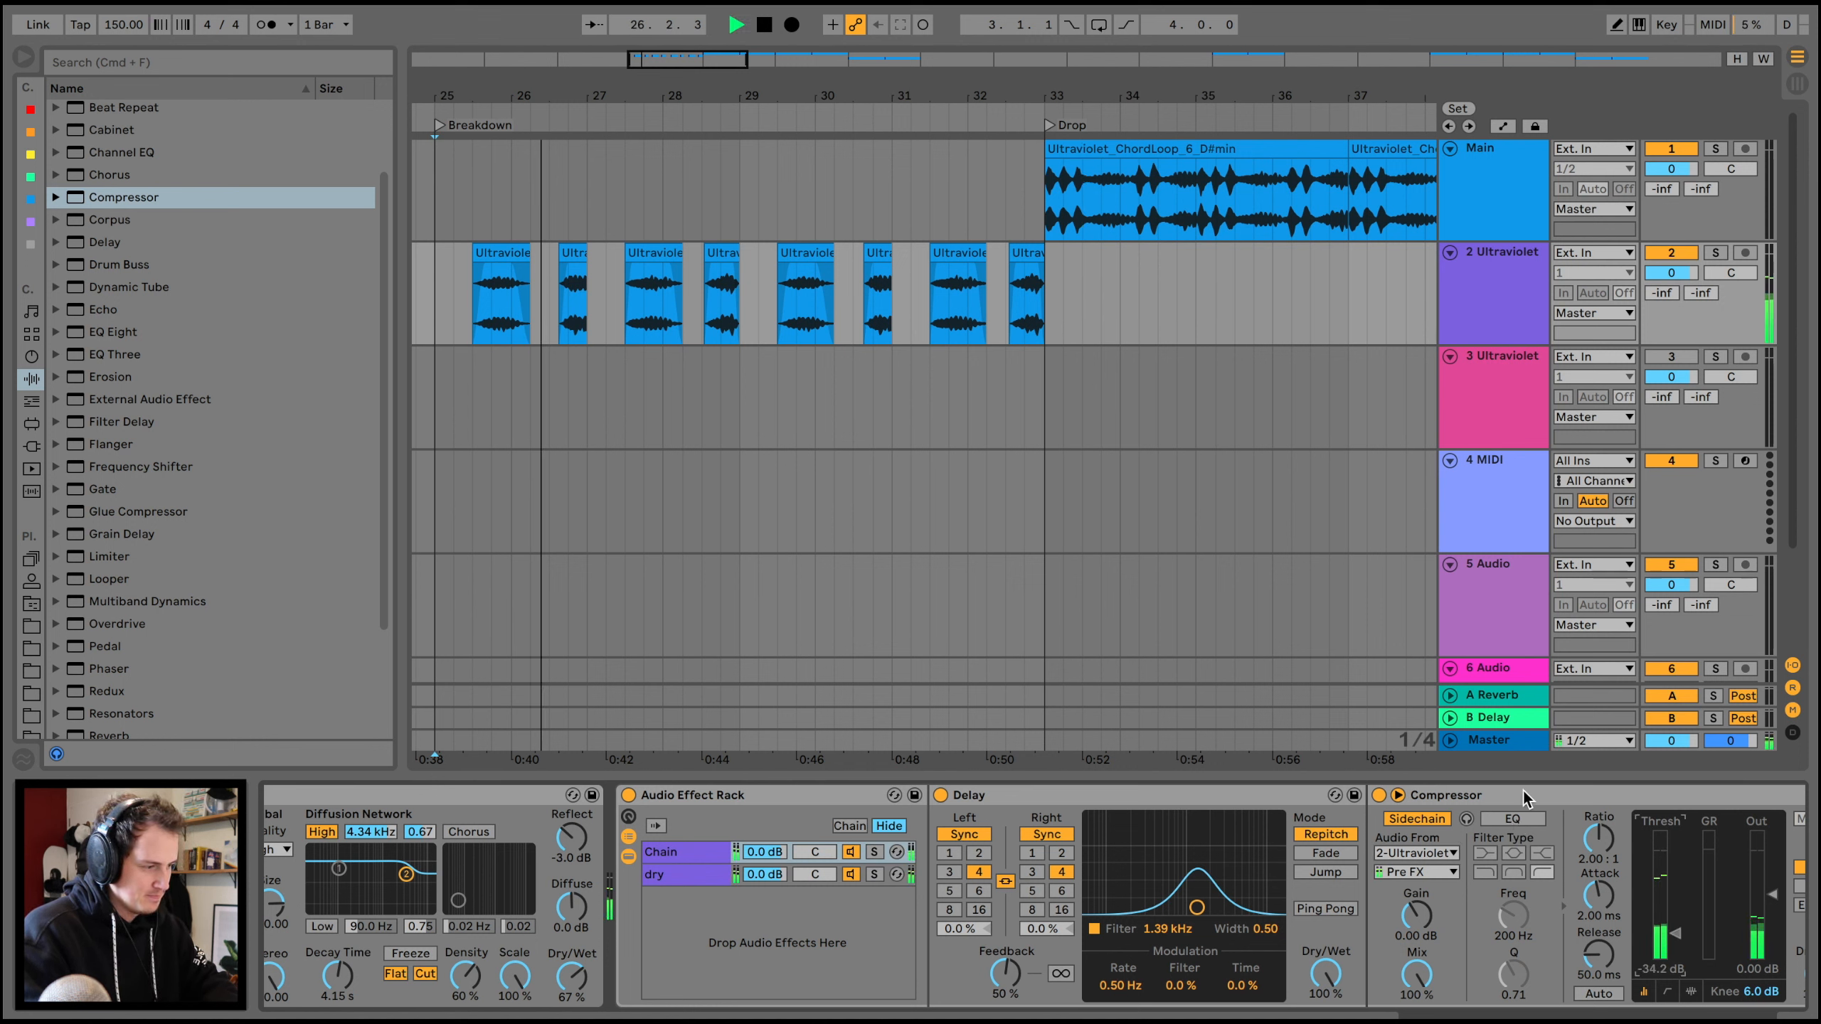
{"action": "left_click", "coordinate": [1730, 895]}
{"action": "key", "text": "space"}
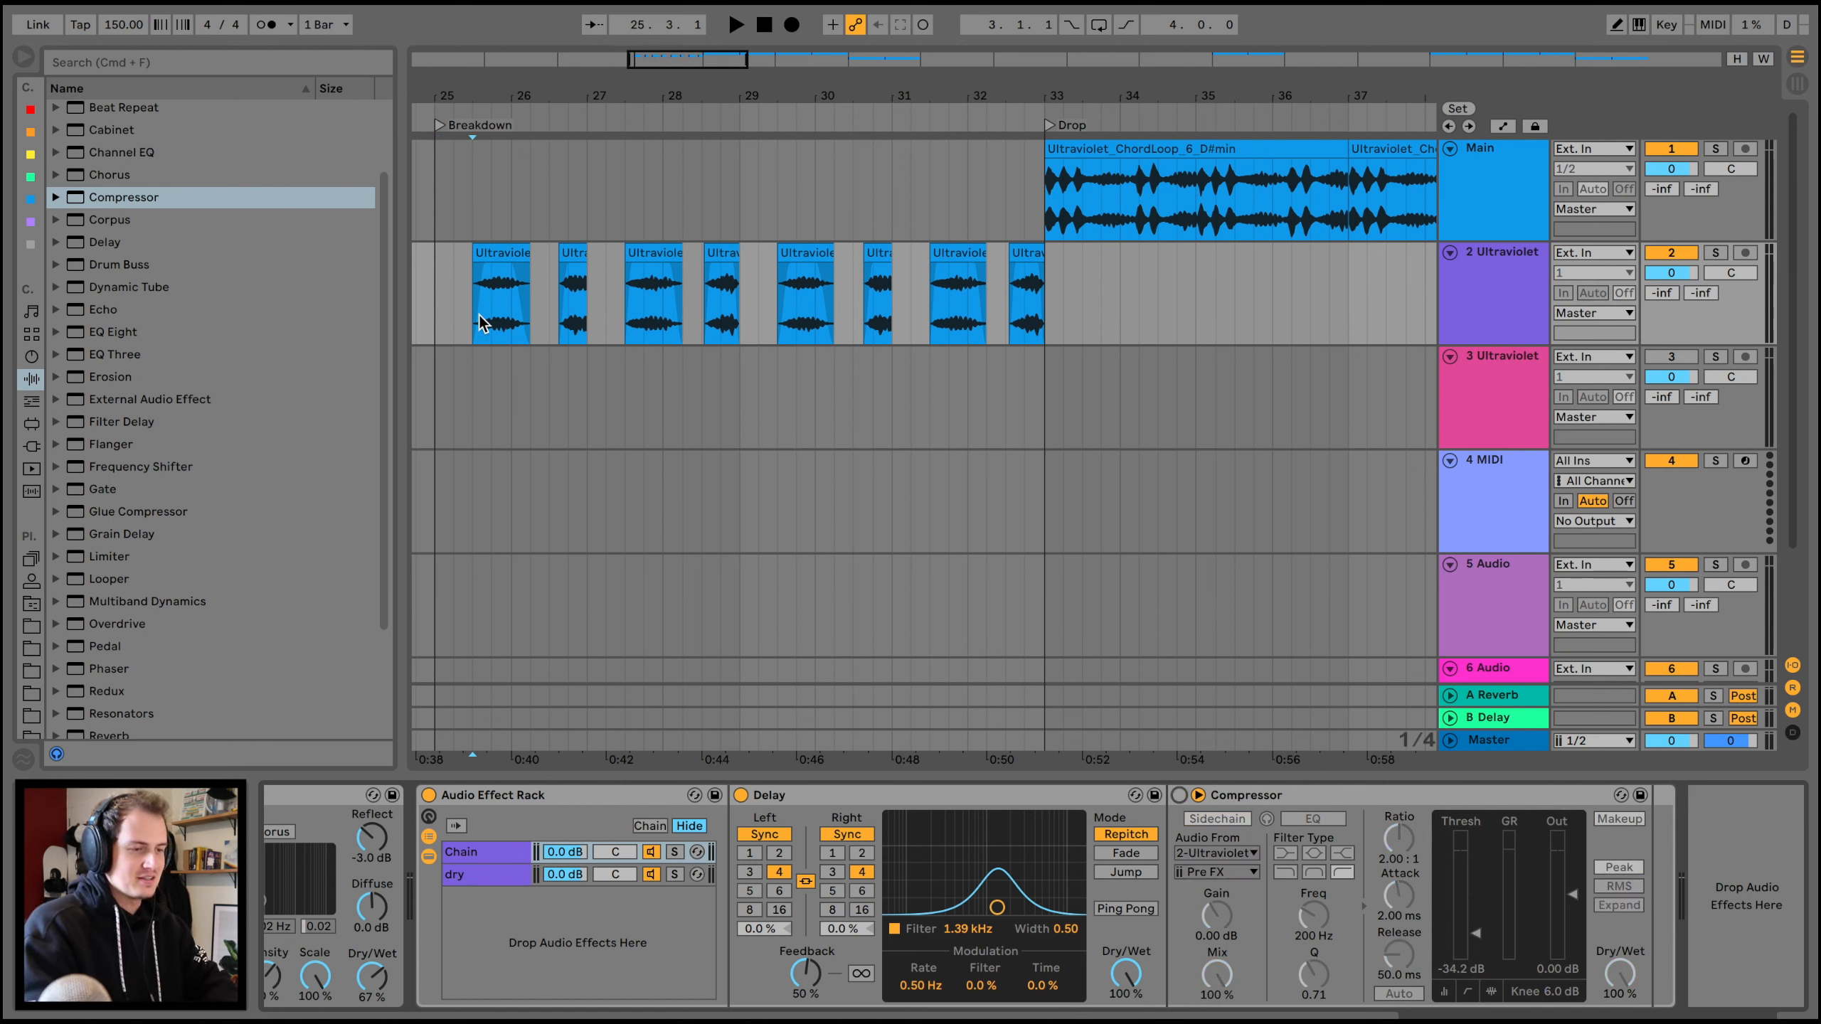
{"action": "key", "text": "space"}
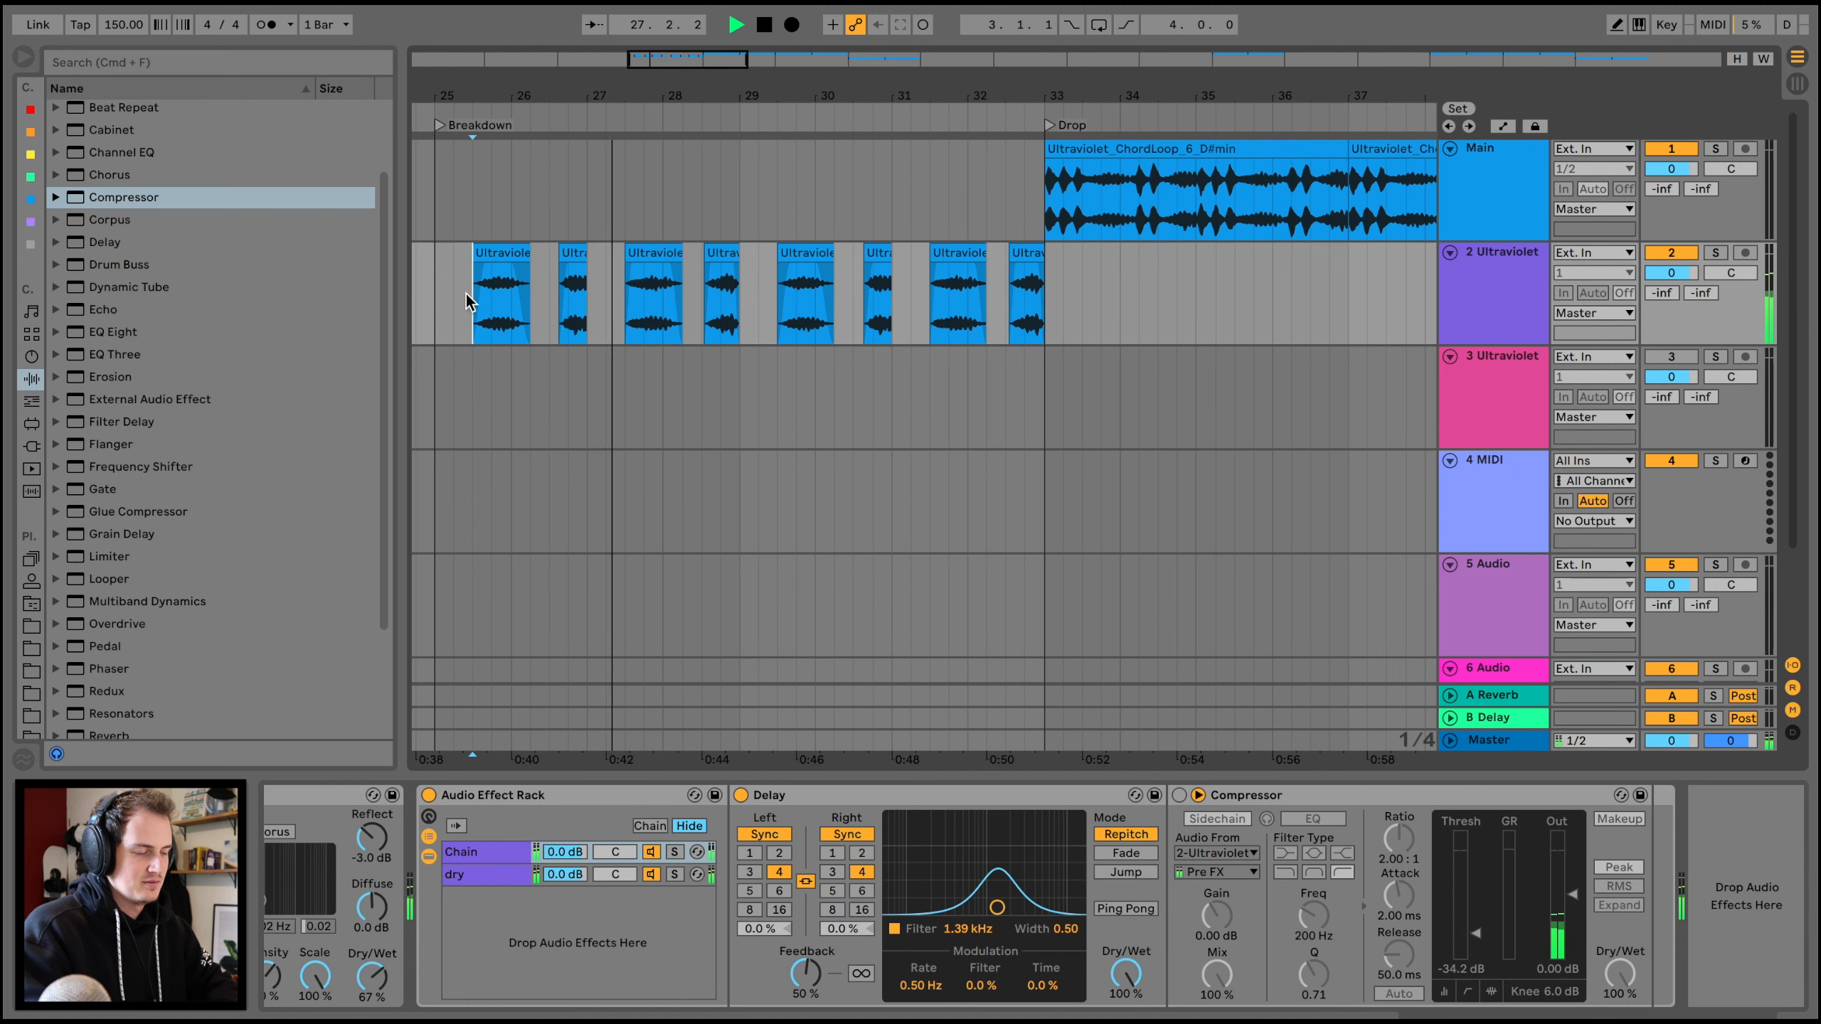
{"action": "left_click", "coordinate": [1198, 795]}
{"action": "left_click", "coordinate": [1180, 796]}
- Copy the second track's breakdown fragments from bars 25–33 into the breakdown before the Final Drop, starting at bar 105
{"action": "scroll", "coordinate": [814, 826], "scroll_direction": "left", "scroll_amount": 3}
{"action": "scroll", "coordinate": [783, 803], "scroll_direction": "left", "scroll_amount": 5}
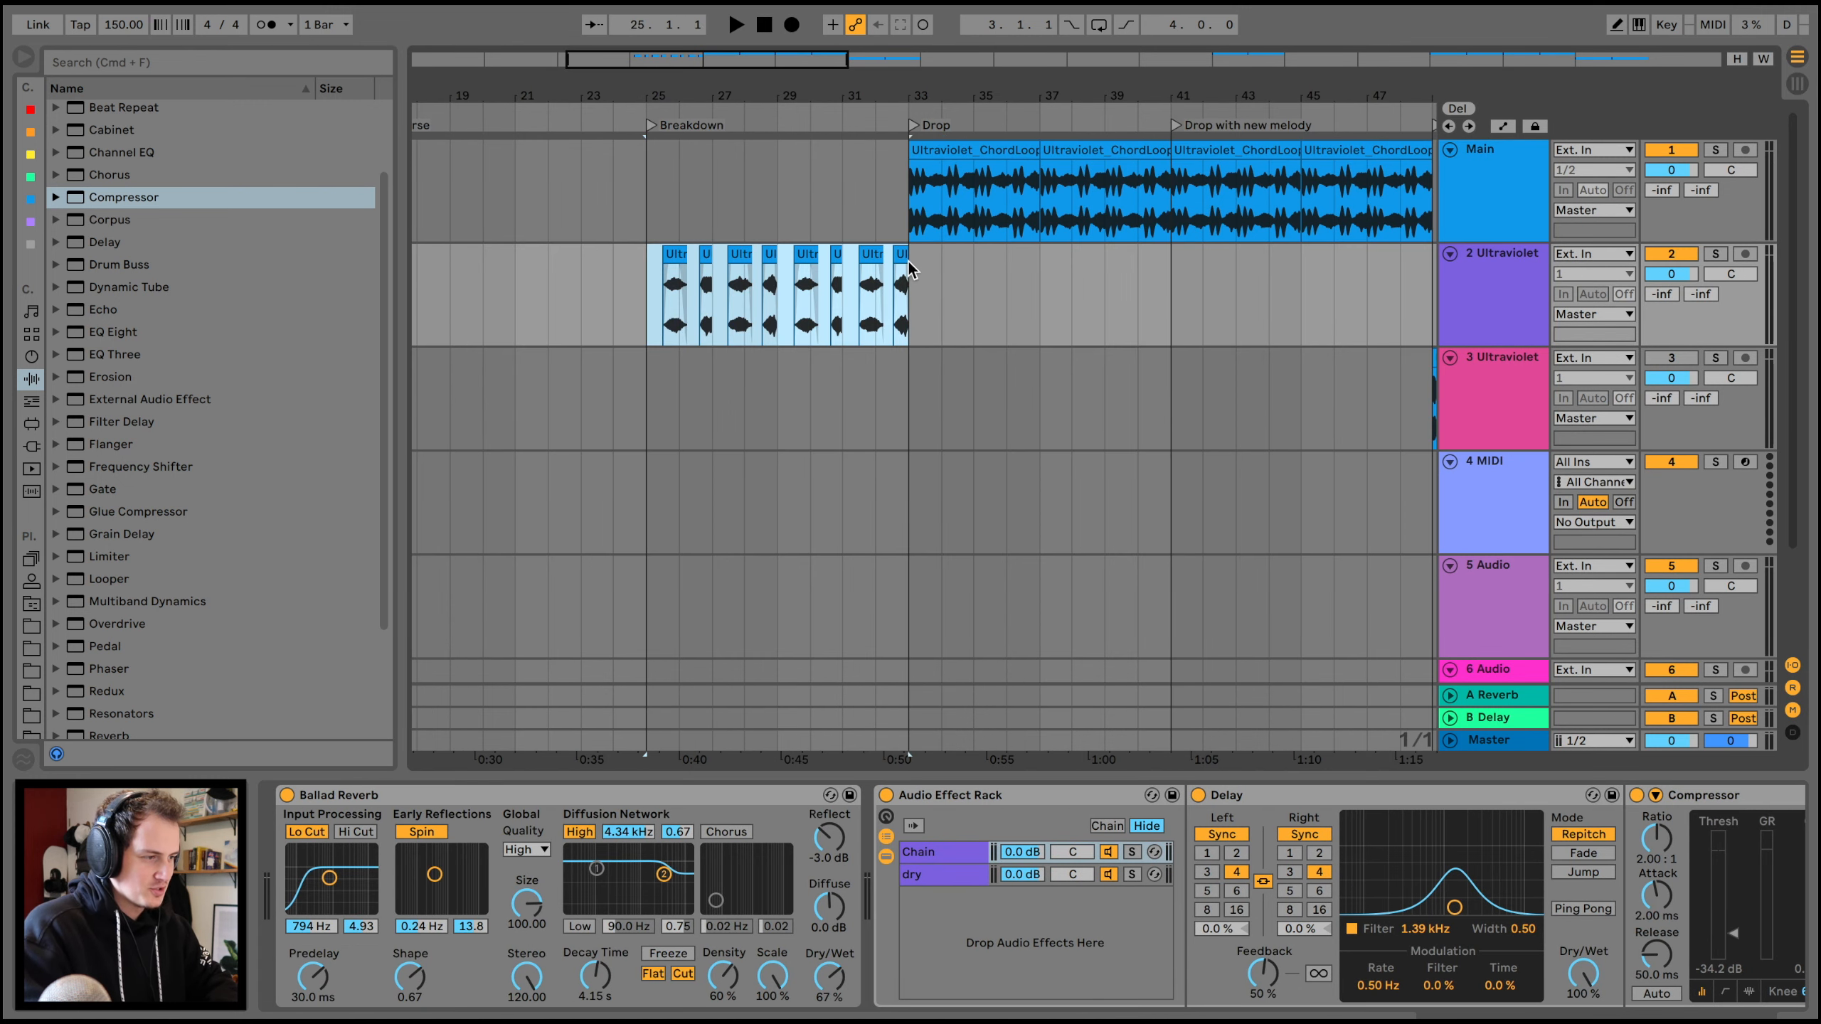
{"action": "scroll", "coordinate": [907, 259], "scroll_direction": "right", "scroll_amount": 10}
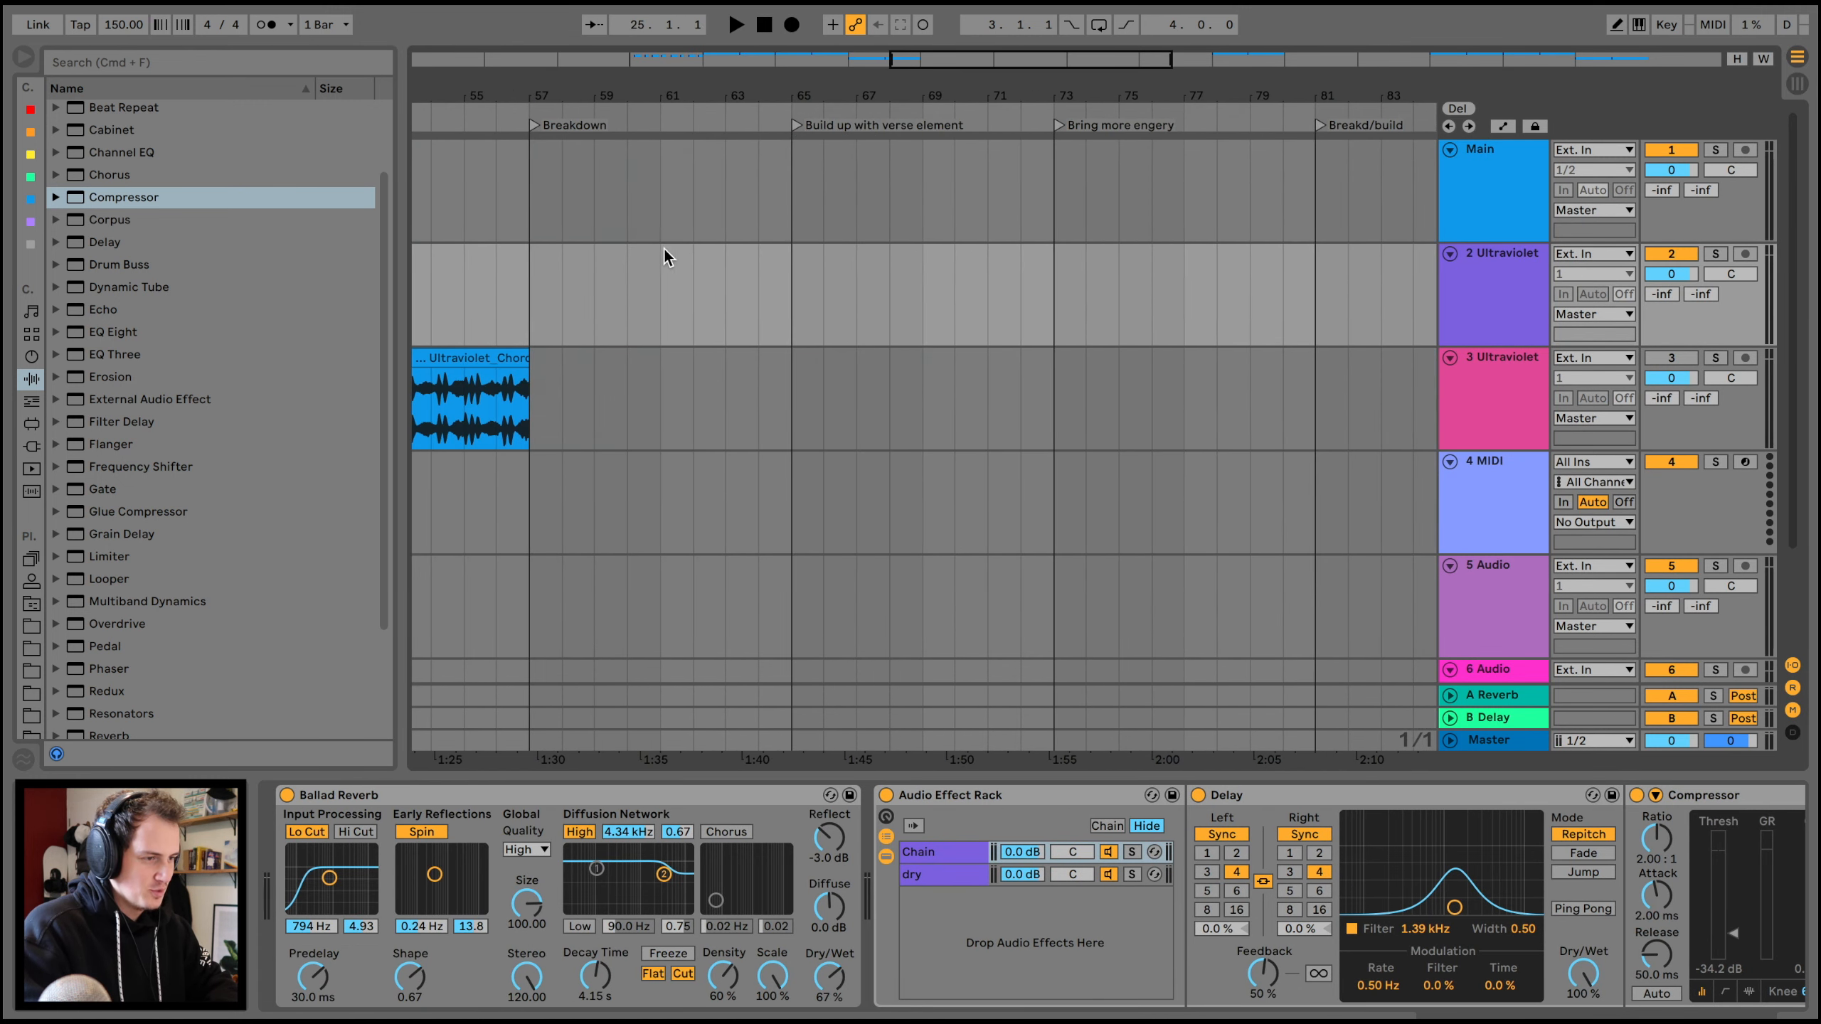
{"action": "scroll", "coordinate": [663, 248], "scroll_direction": "right", "scroll_amount": 10}
{"action": "left_click", "coordinate": [1024, 284]}
{"action": "key", "text": "super+v"}
{"action": "scroll", "coordinate": [1025, 285], "scroll_direction": "down", "scroll_amount": 8}
{"action": "scroll", "coordinate": [819, 237], "scroll_direction": "left", "scroll_amount": 8}
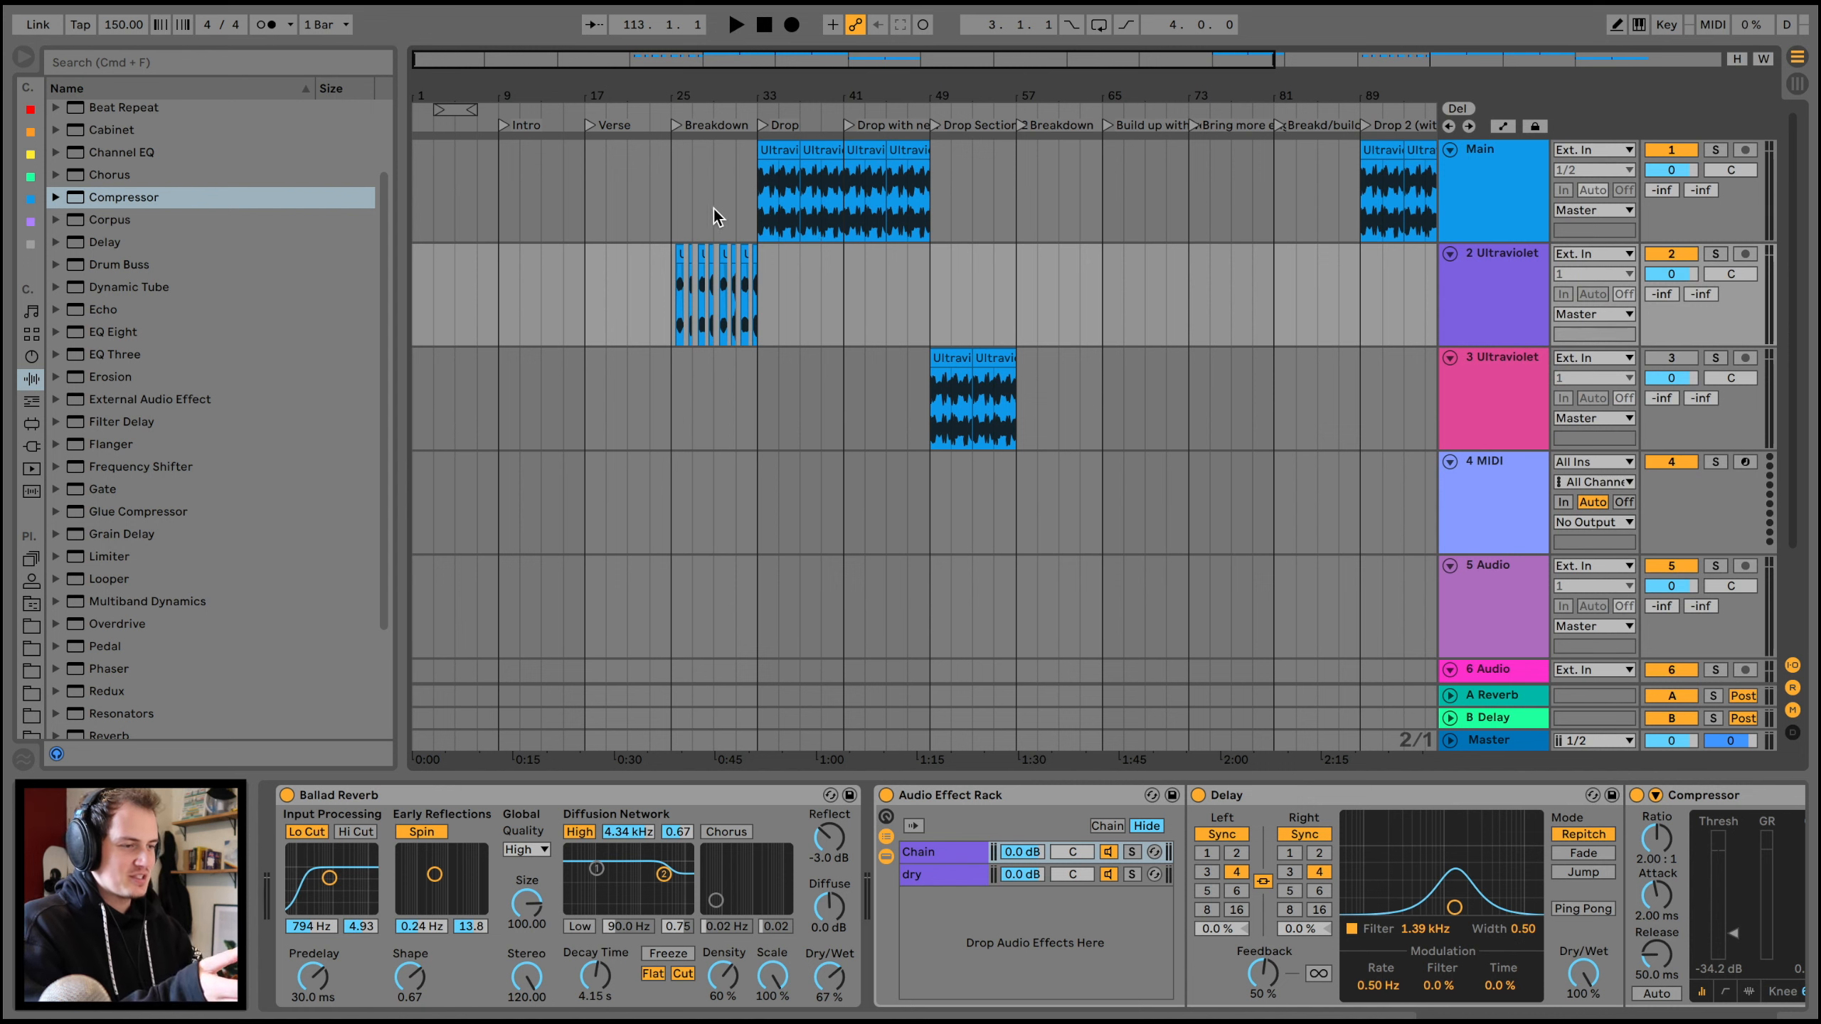
{"action": "scroll", "coordinate": [872, 287], "scroll_direction": "right", "scroll_amount": 10}
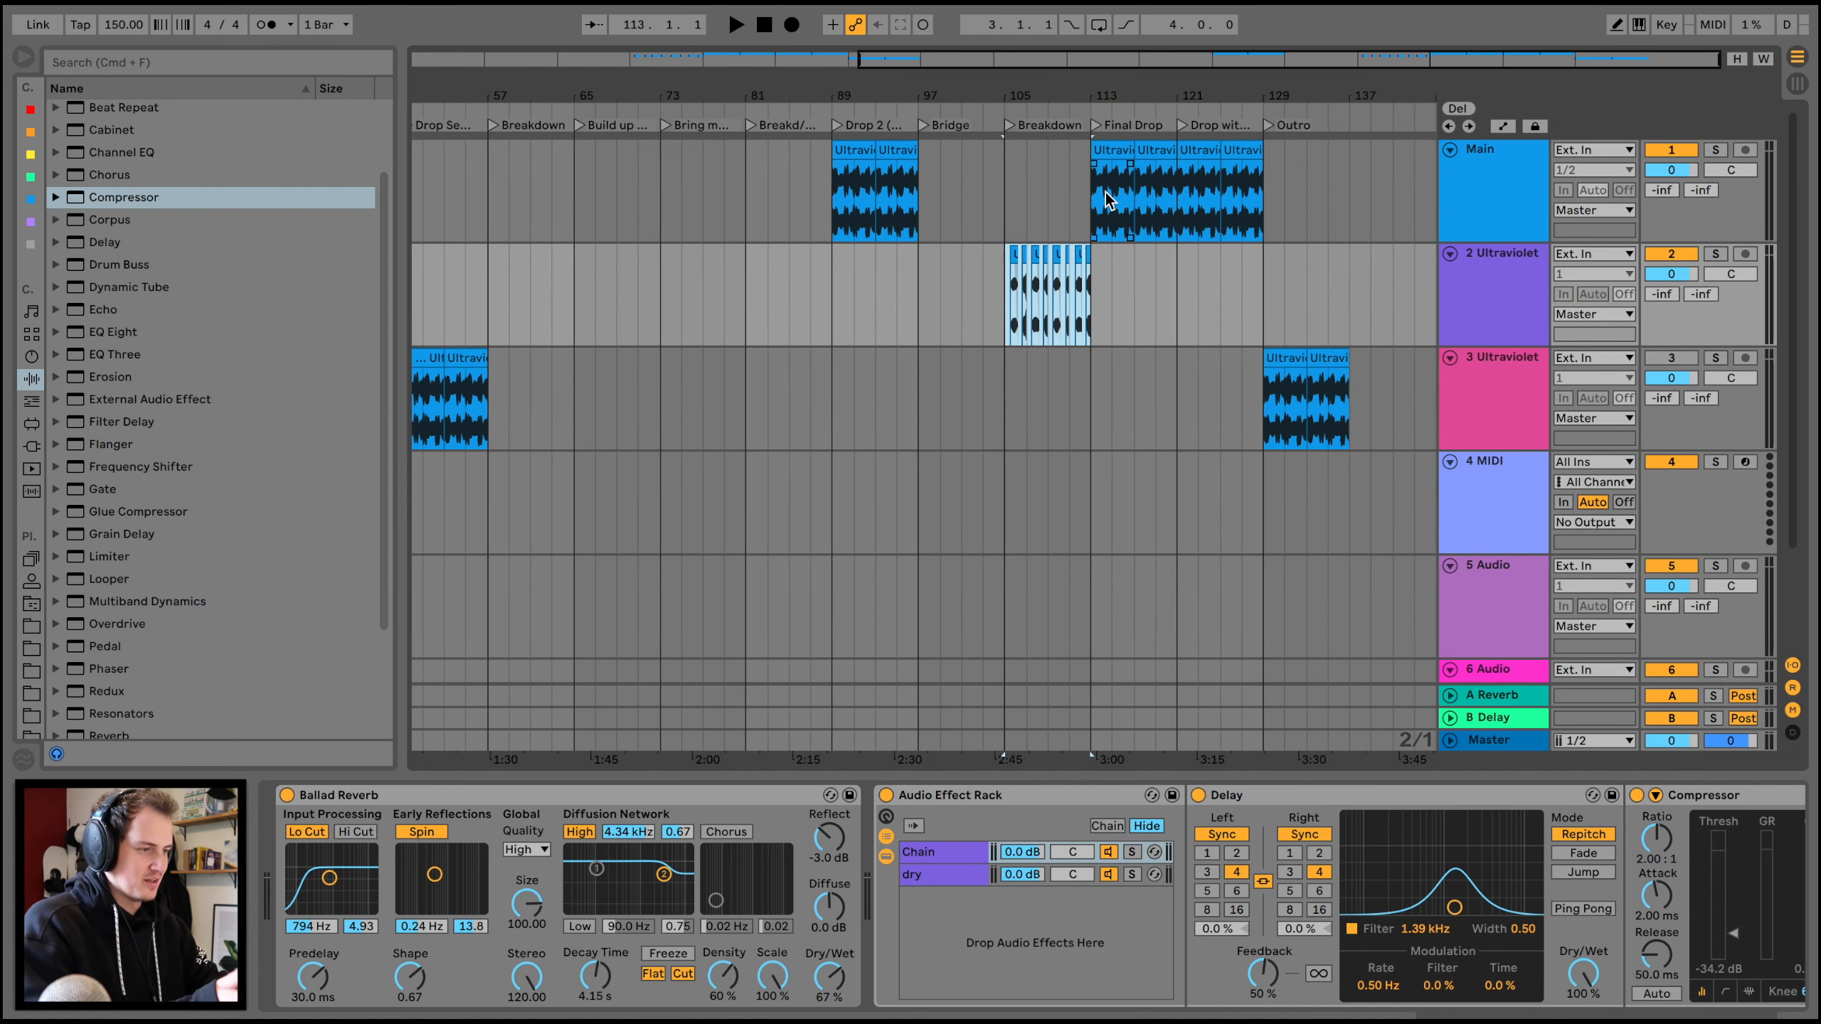
{"action": "scroll", "coordinate": [1007, 416], "scroll_direction": "left", "scroll_amount": 10}
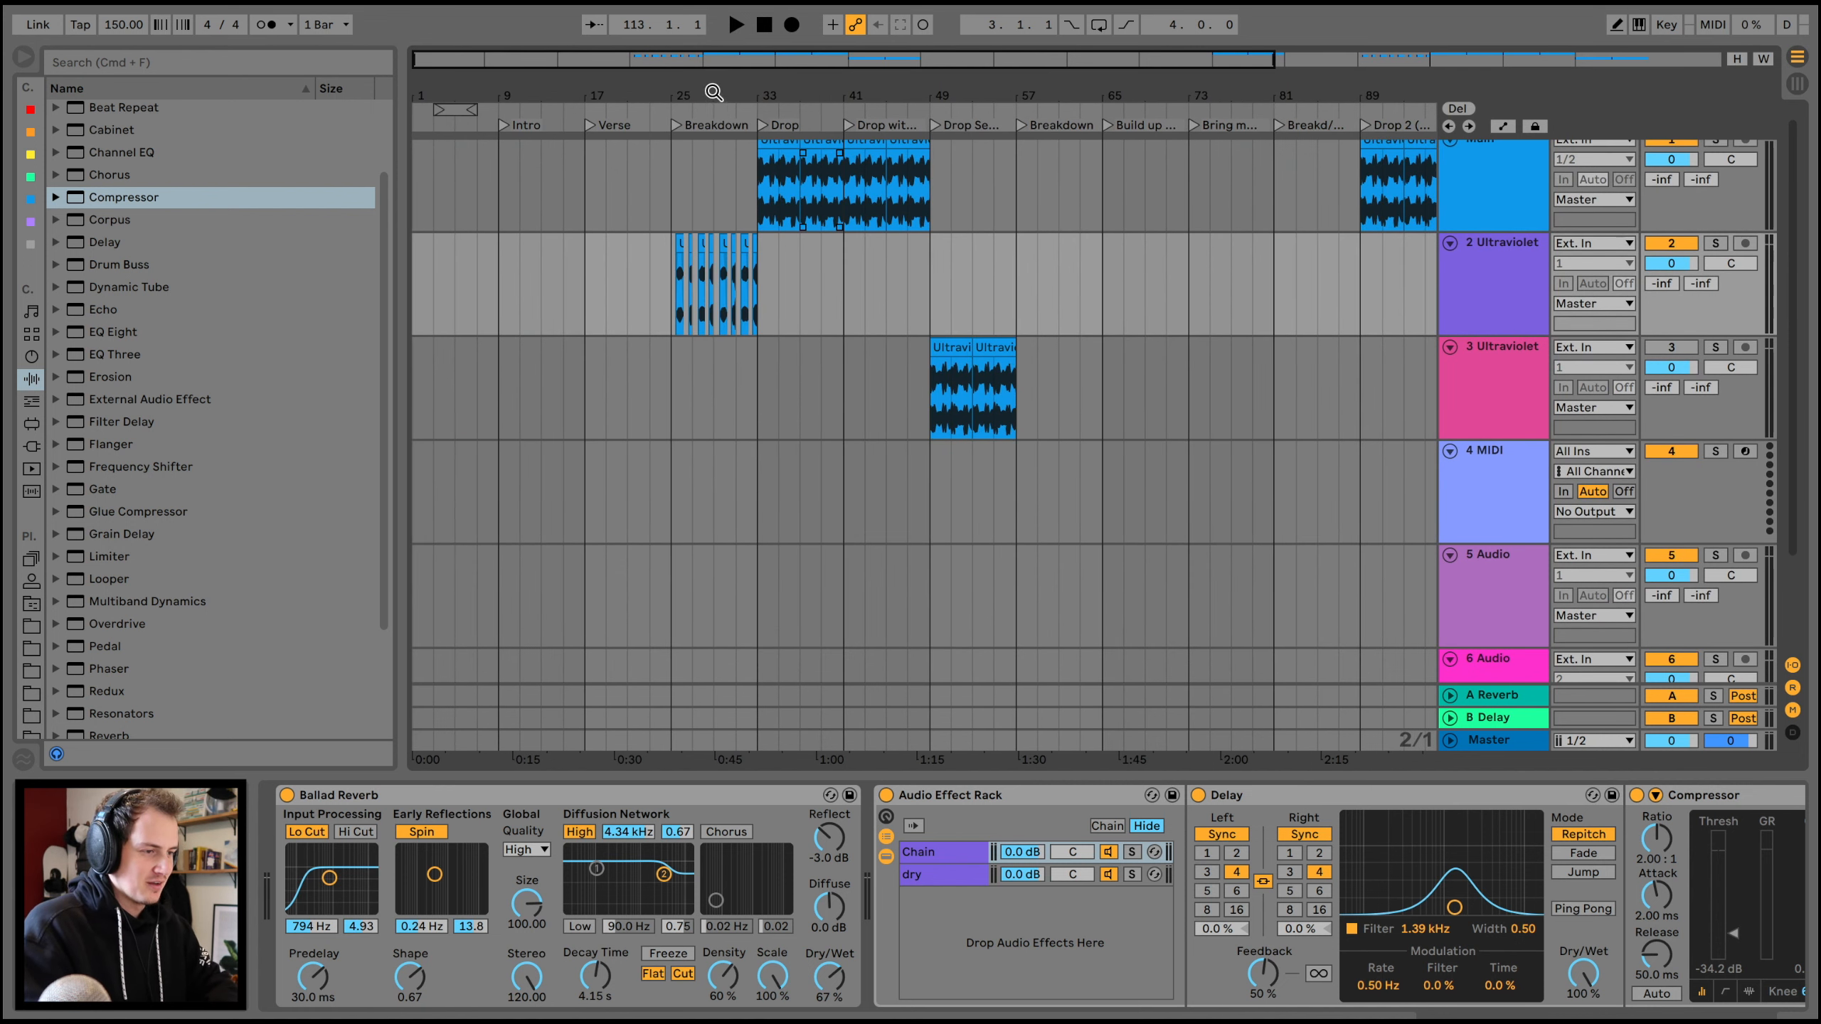
- Try a short faded-in loop fragment before the Intro on the second track, and undo moving it there
{"action": "scroll", "coordinate": [767, 399], "scroll_direction": "up", "scroll_amount": 5}
{"action": "scroll", "coordinate": [767, 399], "scroll_direction": "left", "scroll_amount": 5}
{"action": "left_click", "coordinate": [1500, 318]}
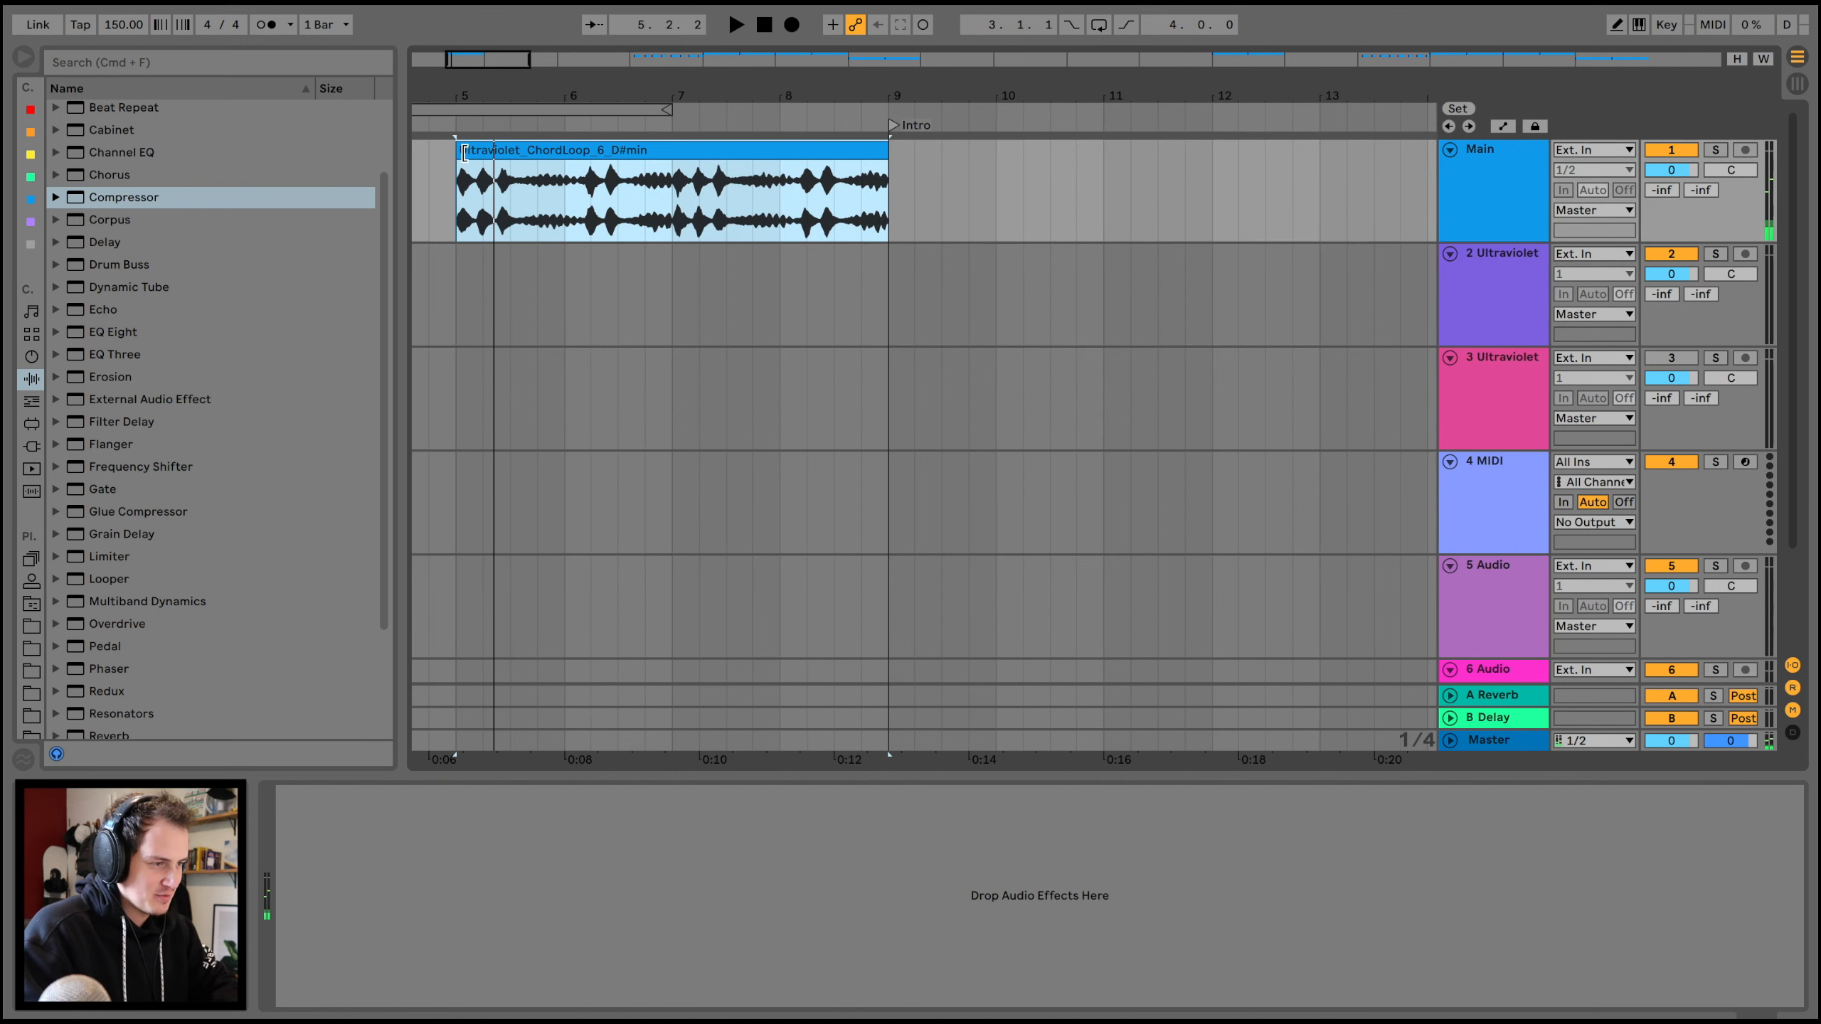
{"action": "left_click_drag", "start_coordinate": [465, 153], "coordinate": [875, 293]}
{"action": "key", "text": "space"}
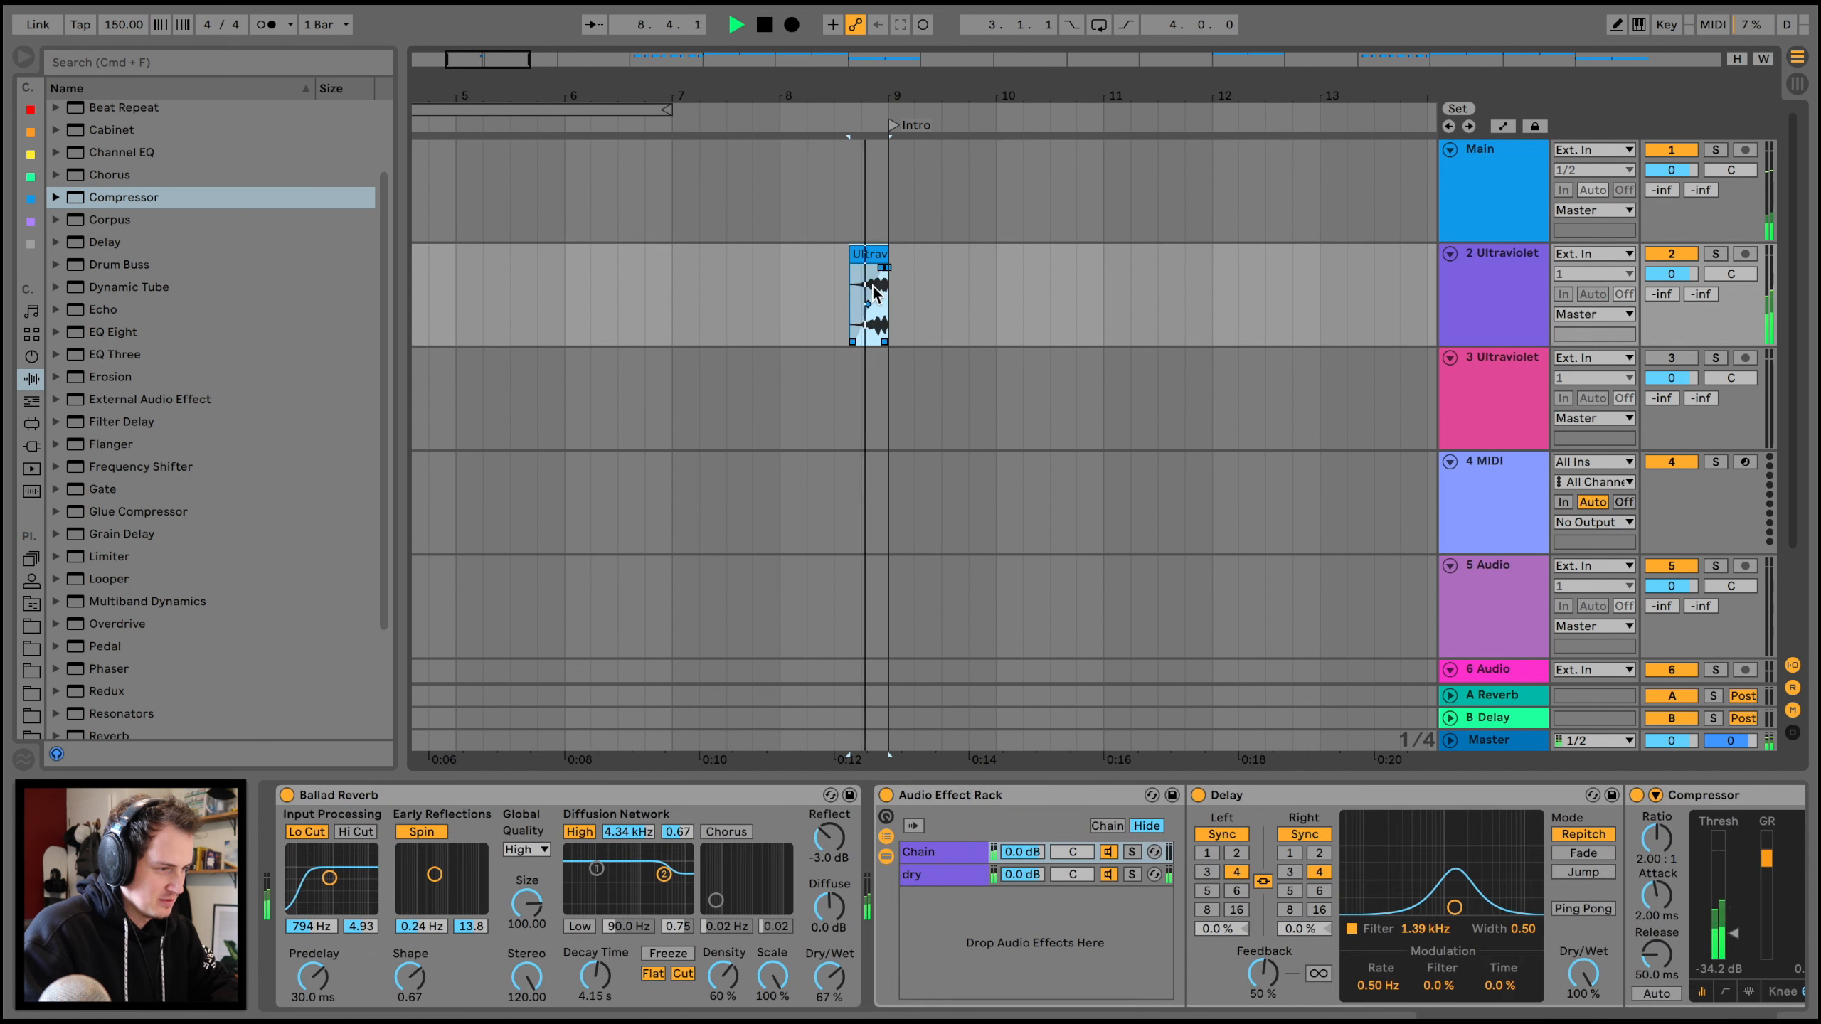
{"action": "key", "text": "super+z"}
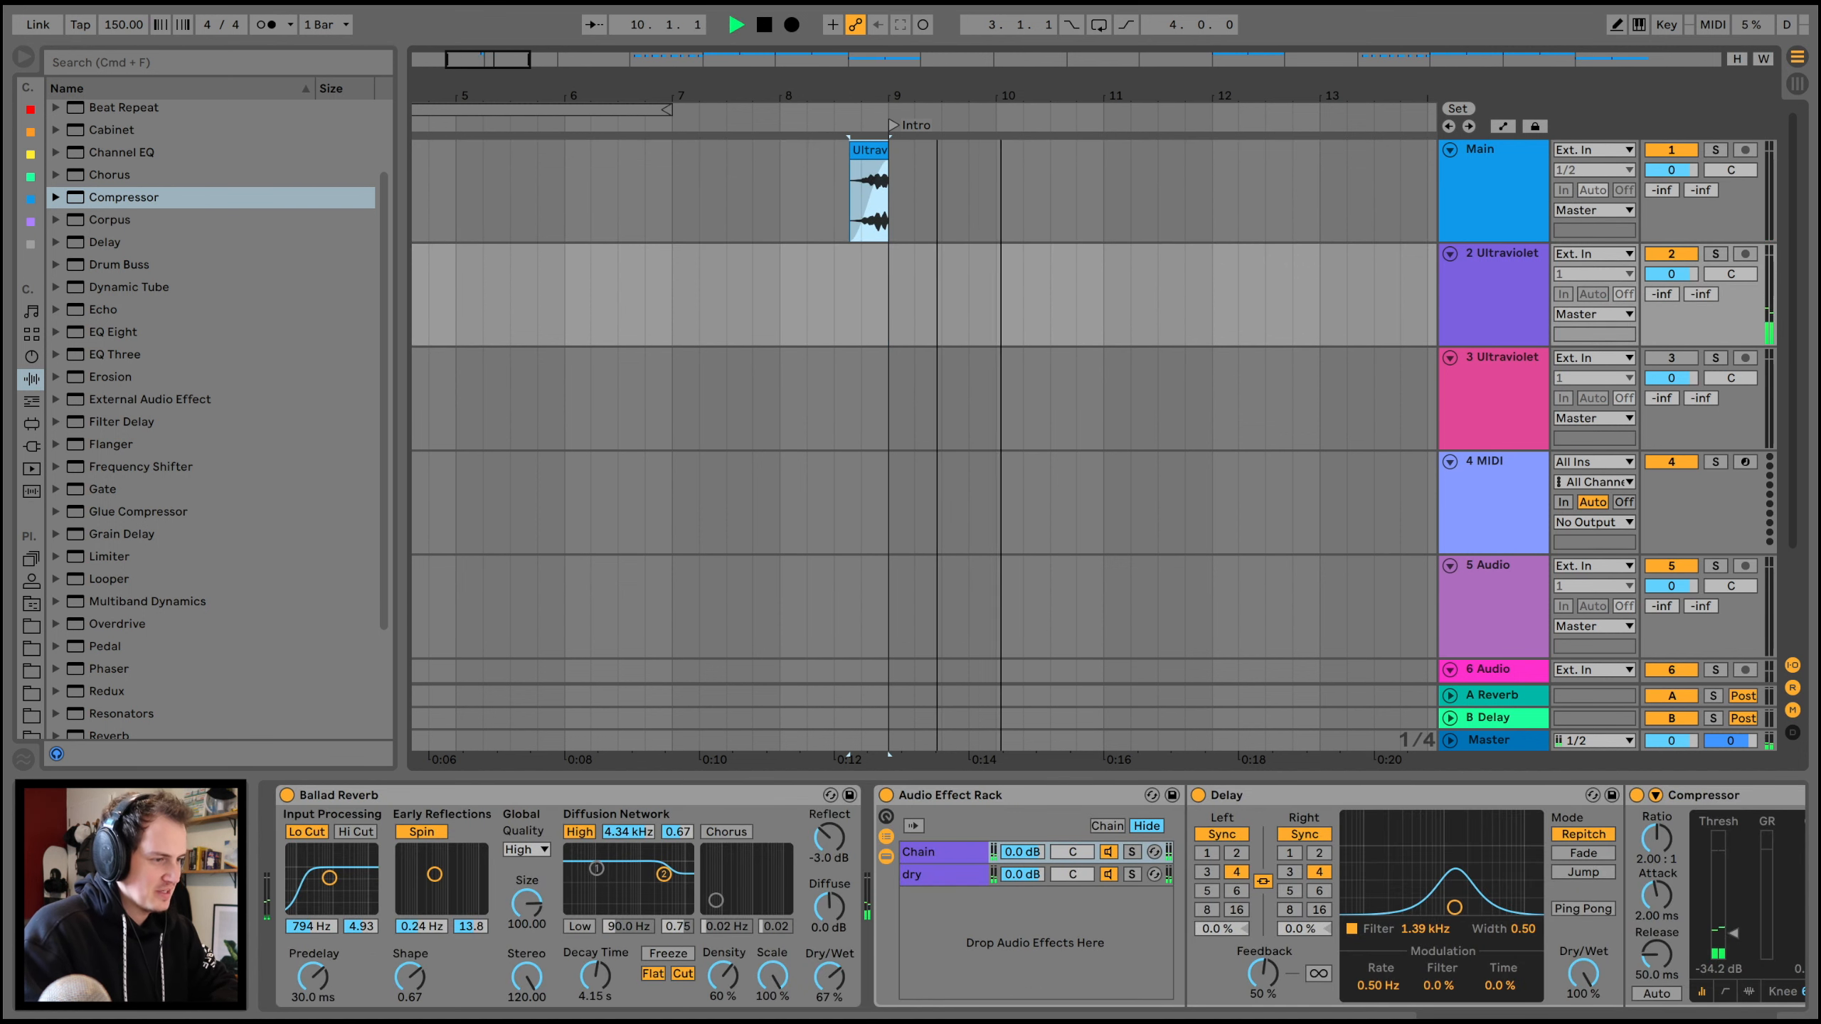
{"action": "key", "text": "space"}
- Copy the first breakdown fragment with its surrounding space to bar 8 on the second track and play it
{"action": "key", "text": "w"}
{"action": "left_click", "coordinate": [1265, 245]}
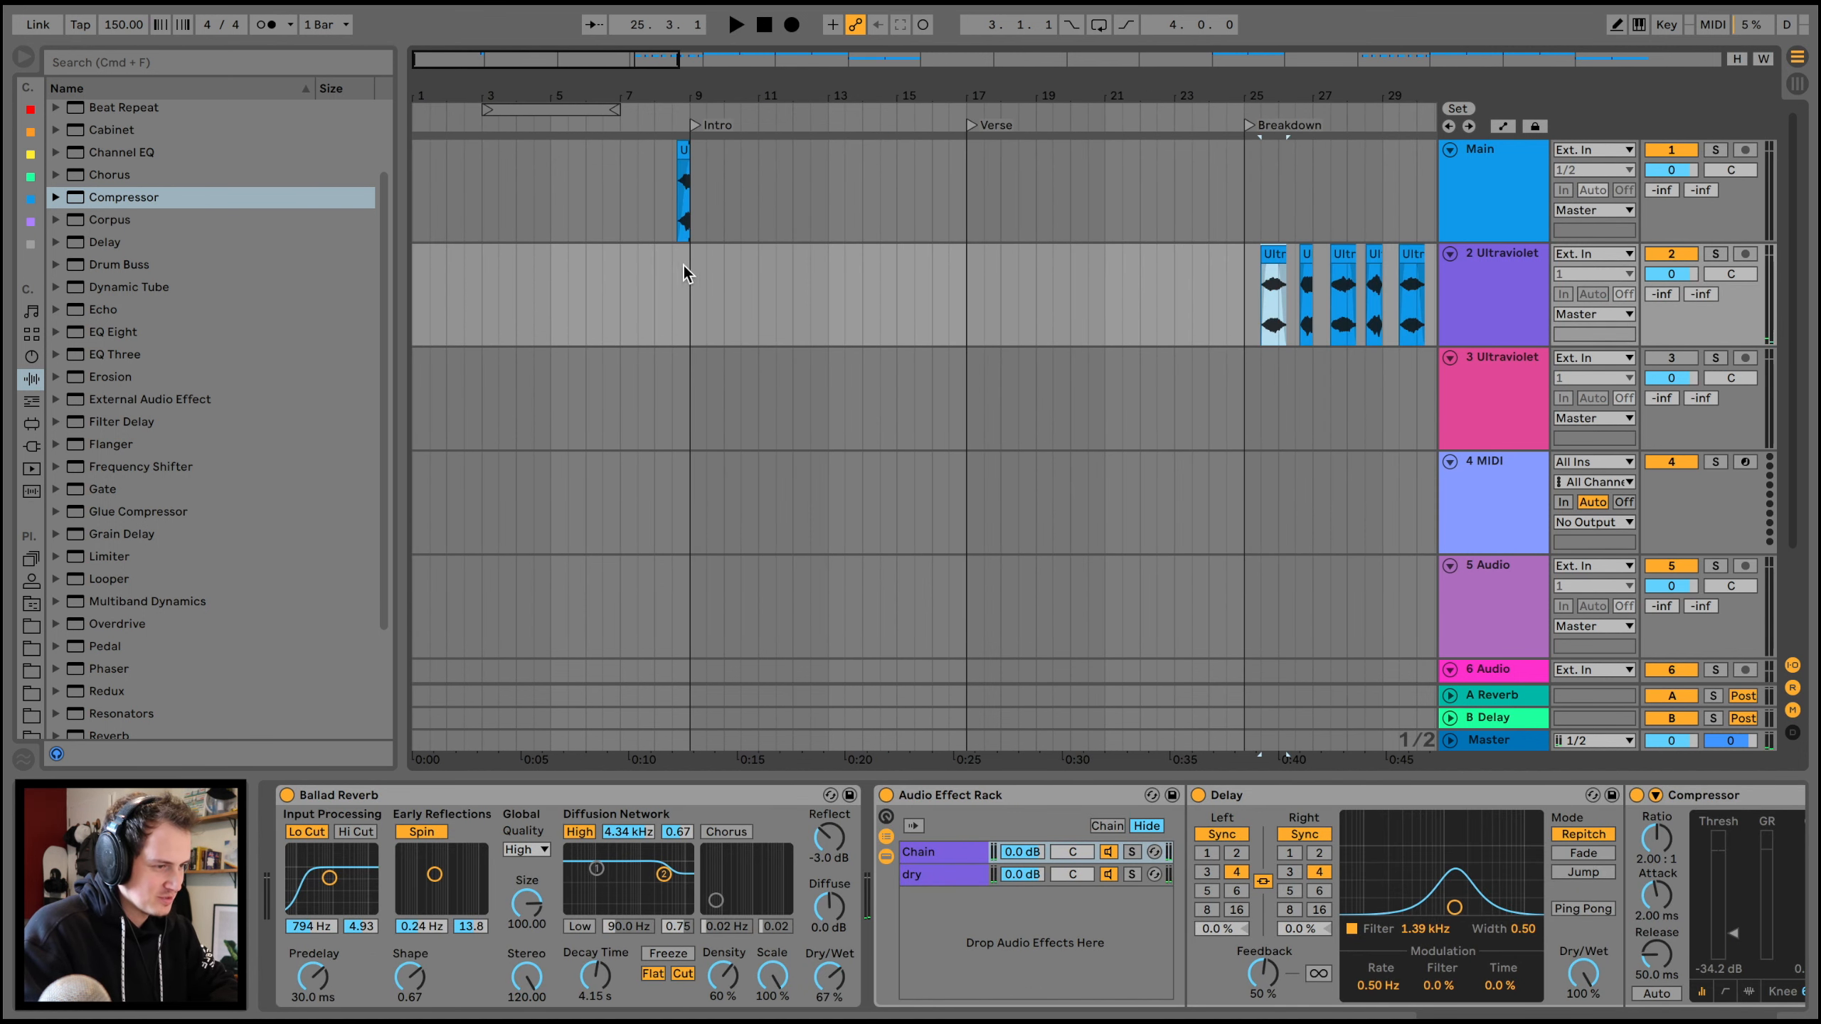
{"action": "left_click_drag", "start_coordinate": [1236, 291], "coordinate": [1301, 291]}
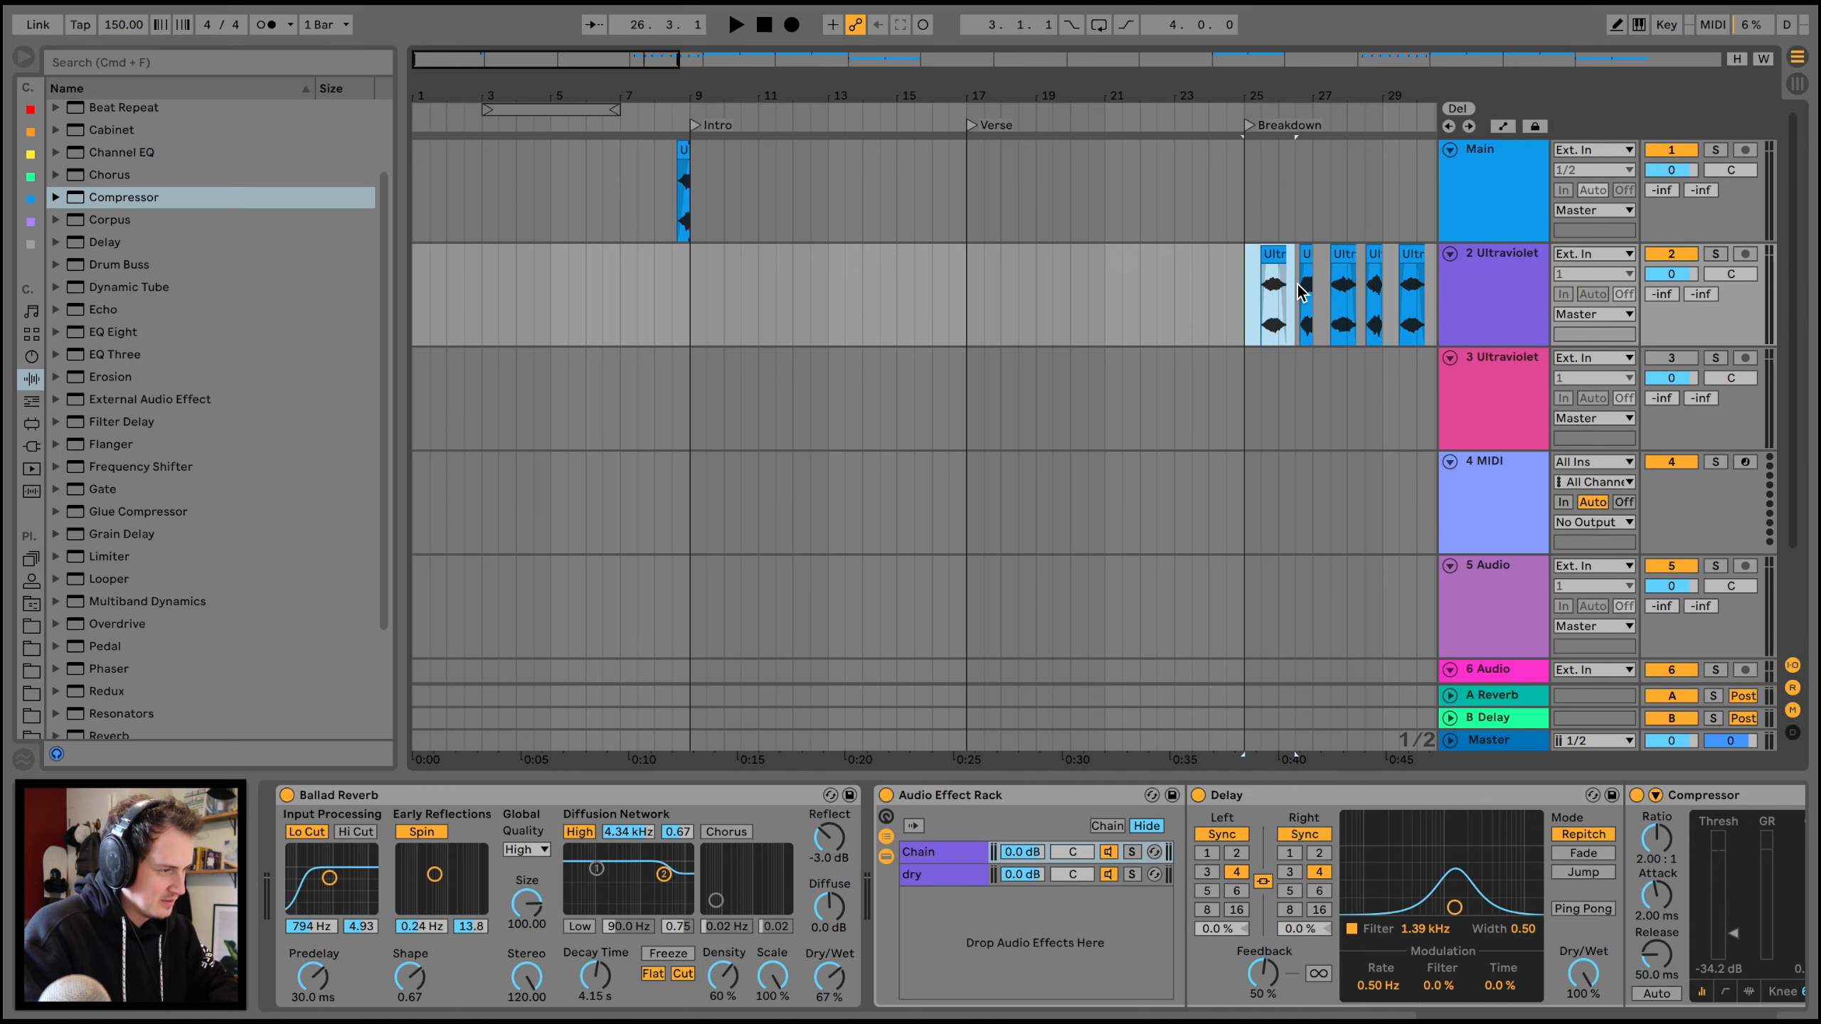
{"action": "left_click", "coordinate": [651, 292]}
{"action": "key", "text": "super+v"}
{"action": "key", "text": "space"}
- Delete the Main track's fragment before the Intro and trim the second track's fragment to end at bar 9
{"action": "mouse_move", "coordinate": [671, 93]}
{"action": "left_mouse_down"}
{"action": "mouse_move", "coordinate": [674, 111]}
{"action": "mouse_move", "coordinate": [756, 133]}
{"action": "left_mouse_up"}
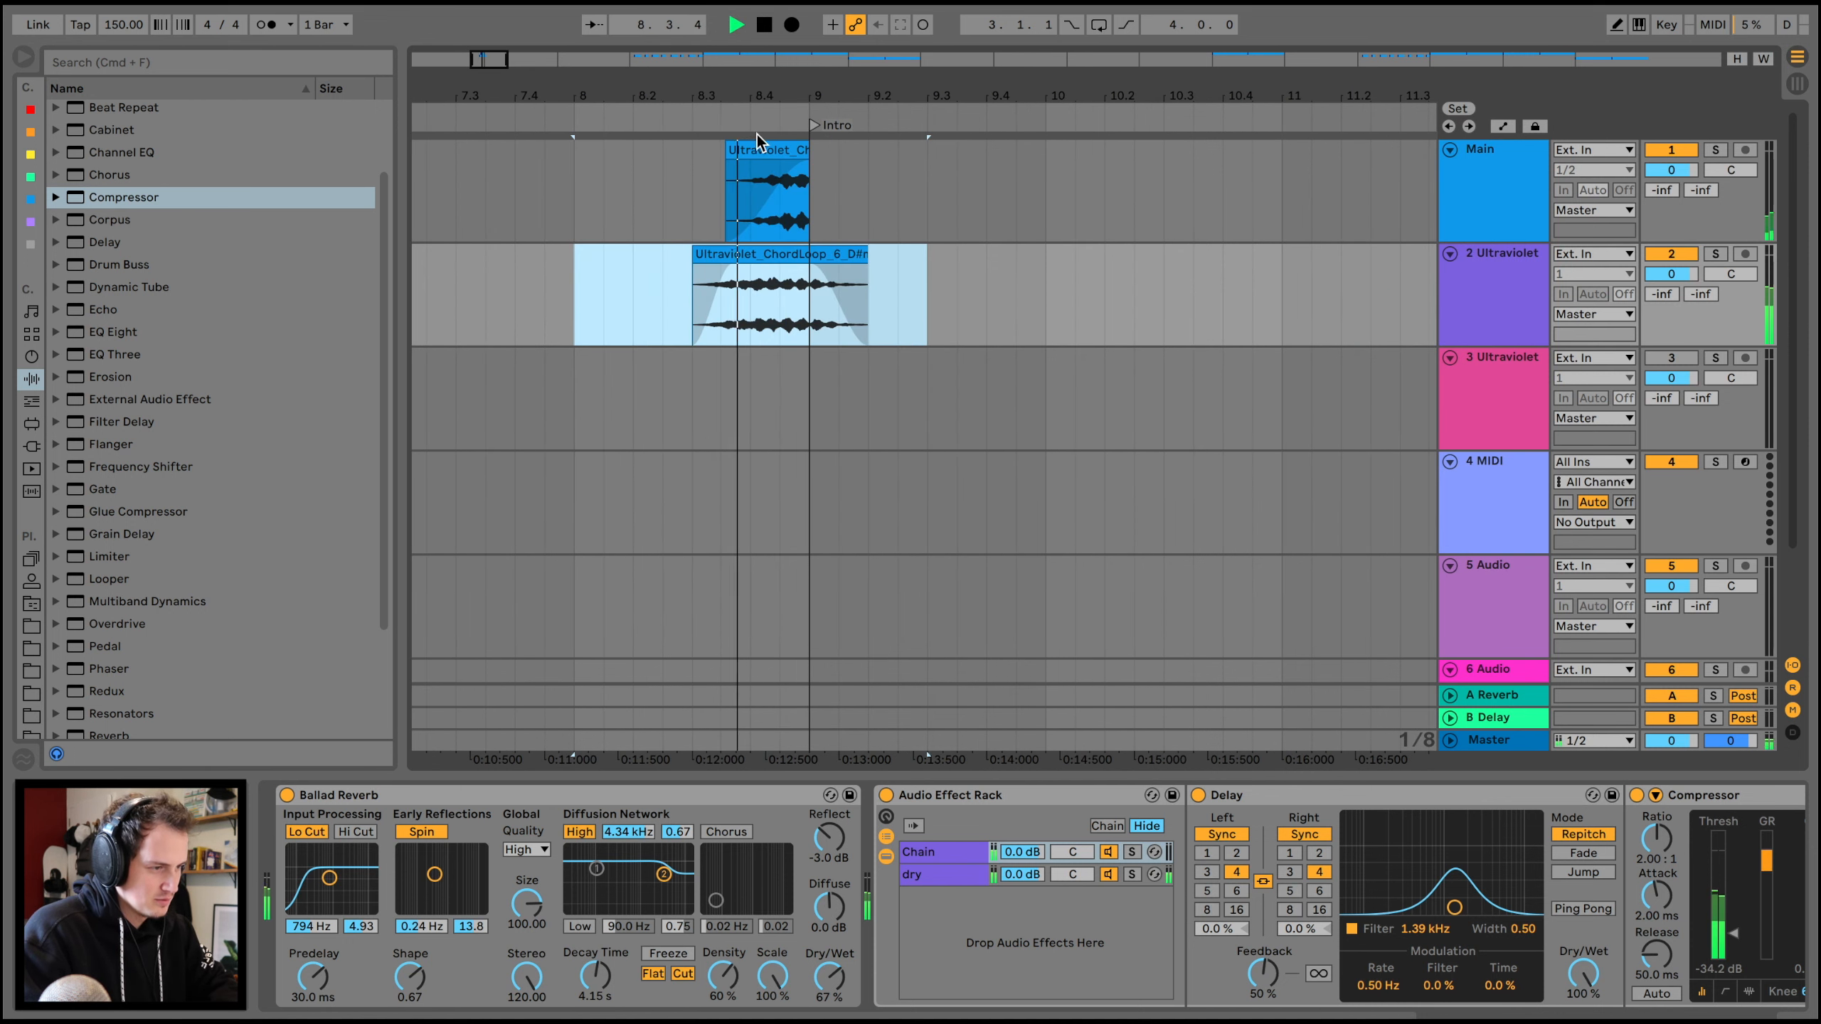
{"action": "left_click", "coordinate": [760, 146]}
{"action": "key", "text": "BackSpace"}
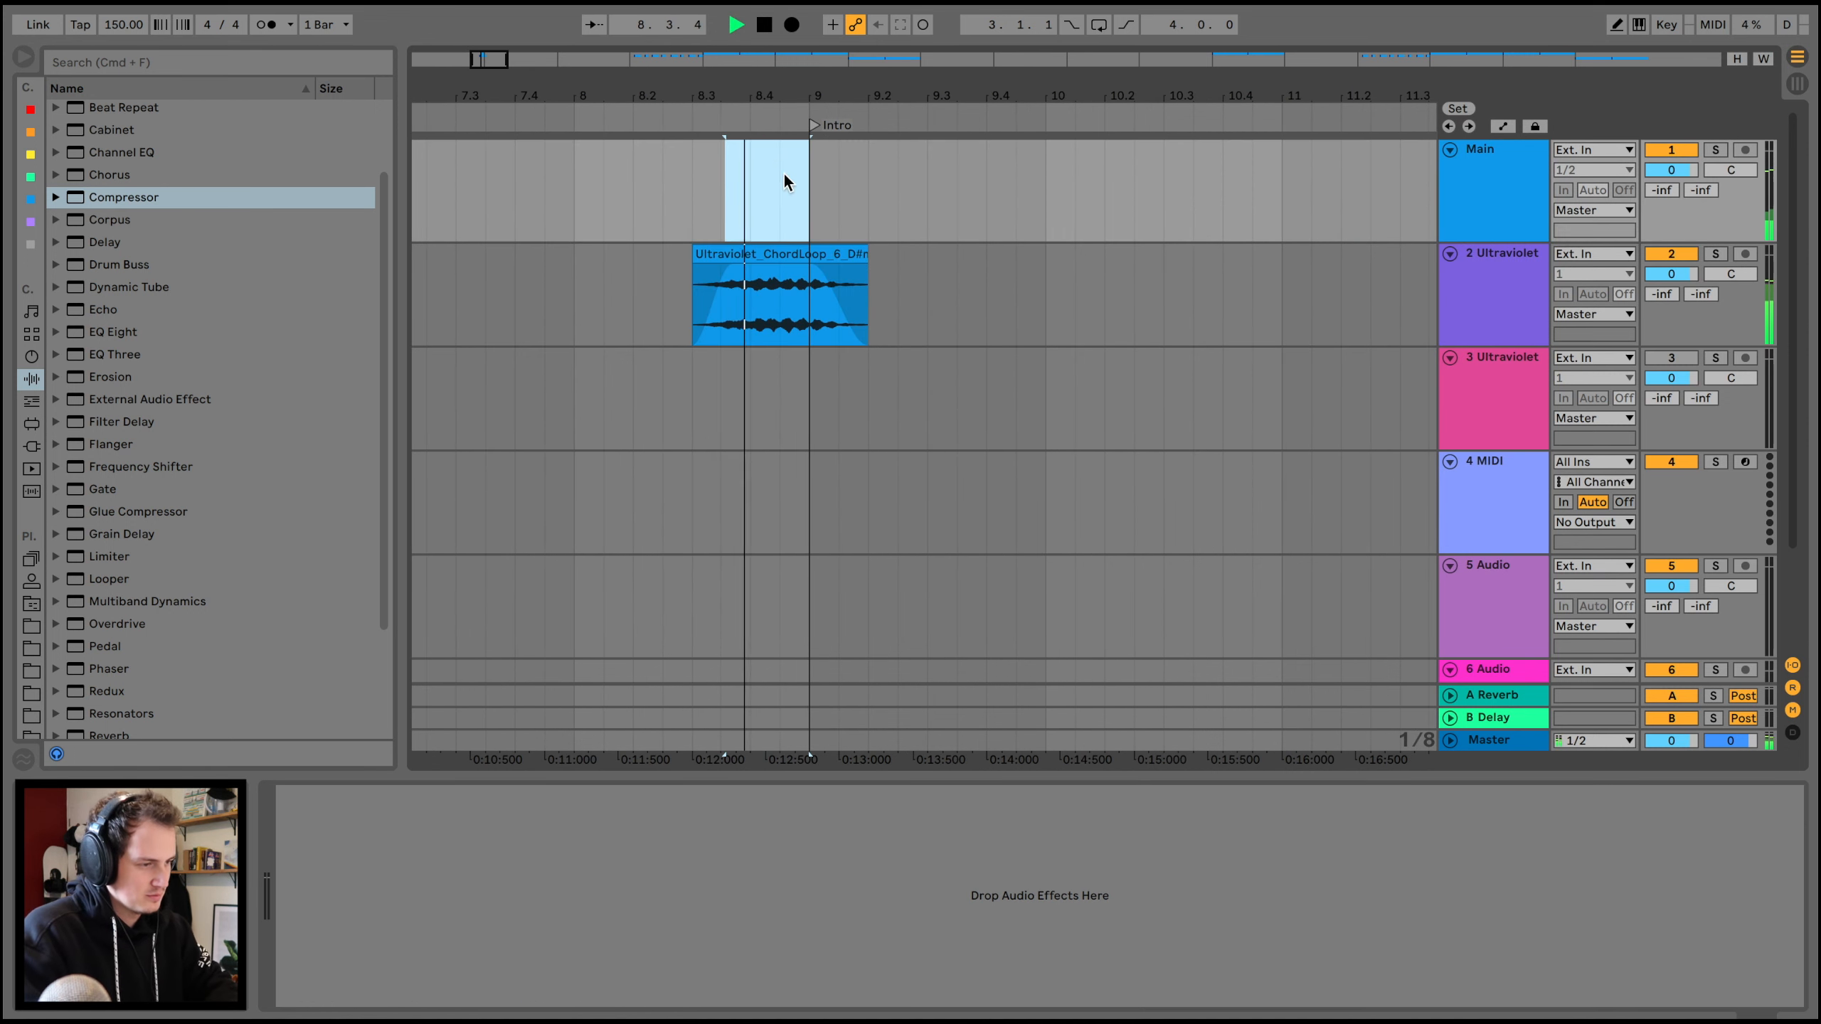
{"action": "left_click", "coordinate": [820, 281]}
{"action": "left_click_drag", "start_coordinate": [865, 276], "coordinate": [810, 277]}
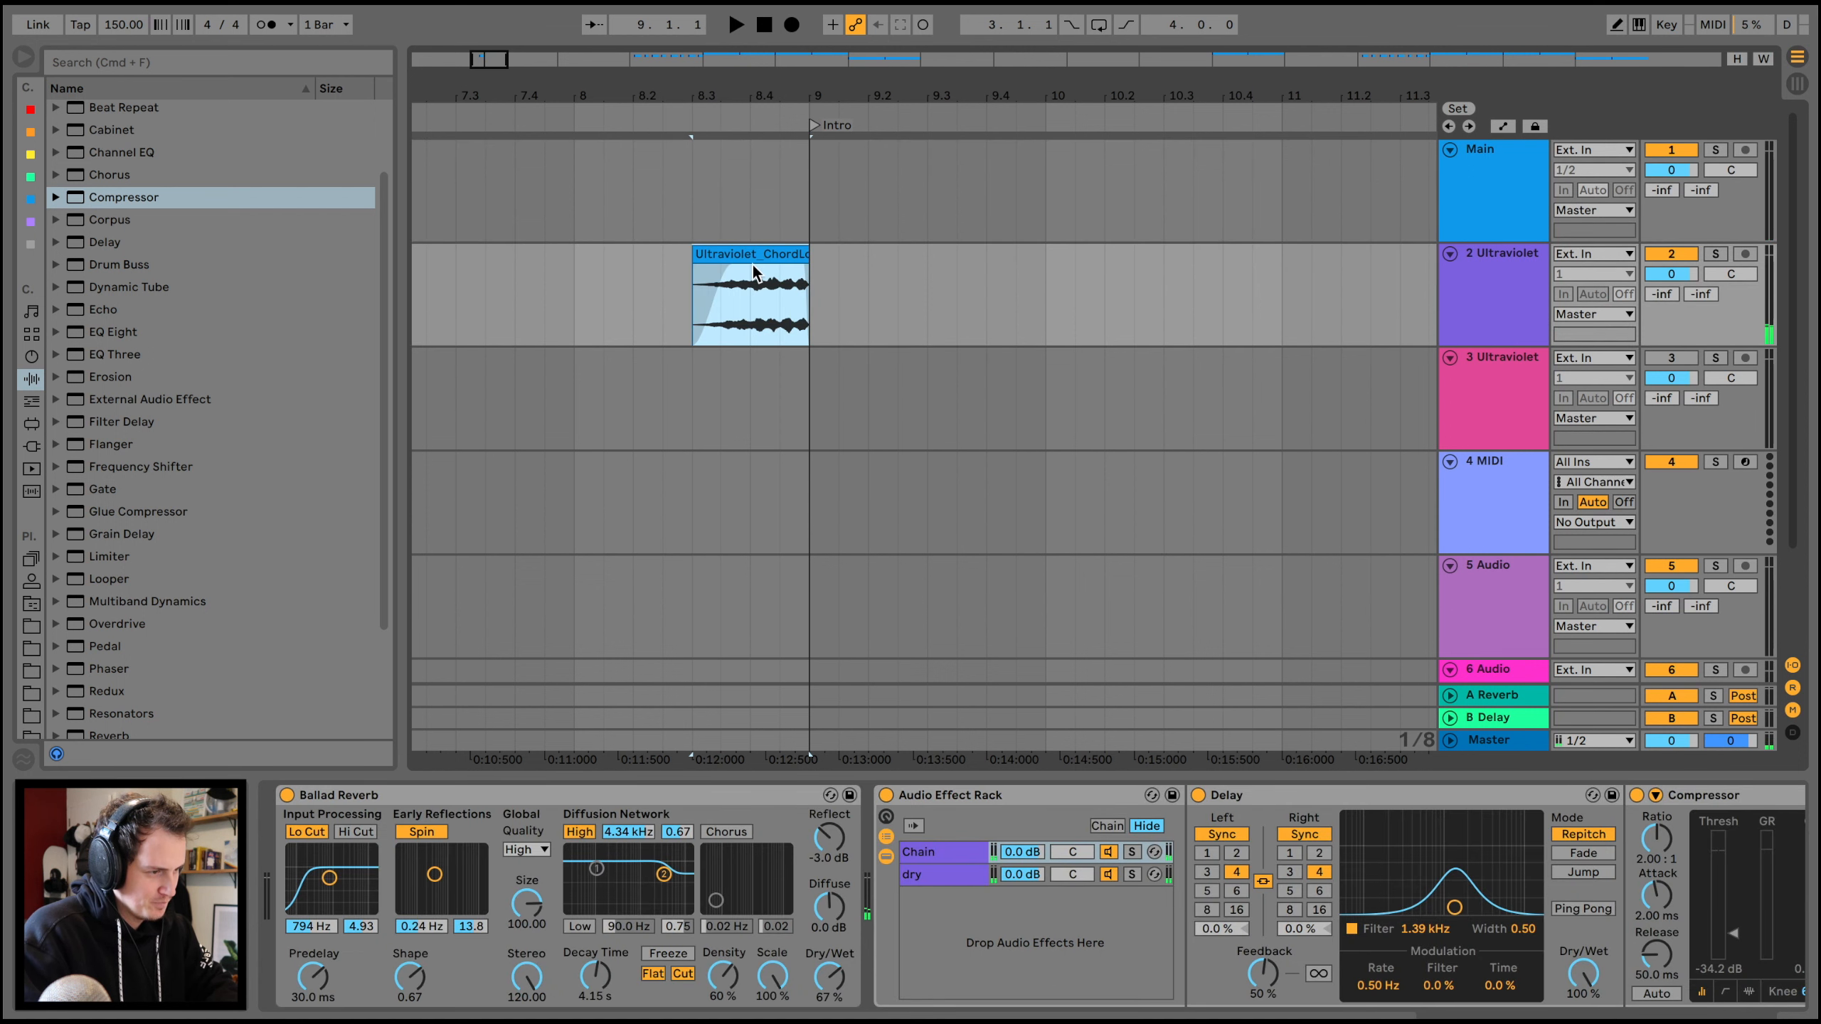
- Automate the second track's reverb Dry/Wet to stay higher until bar 9 and fall to 67% just after, and play it
{"action": "left_click", "coordinate": [812, 968]}
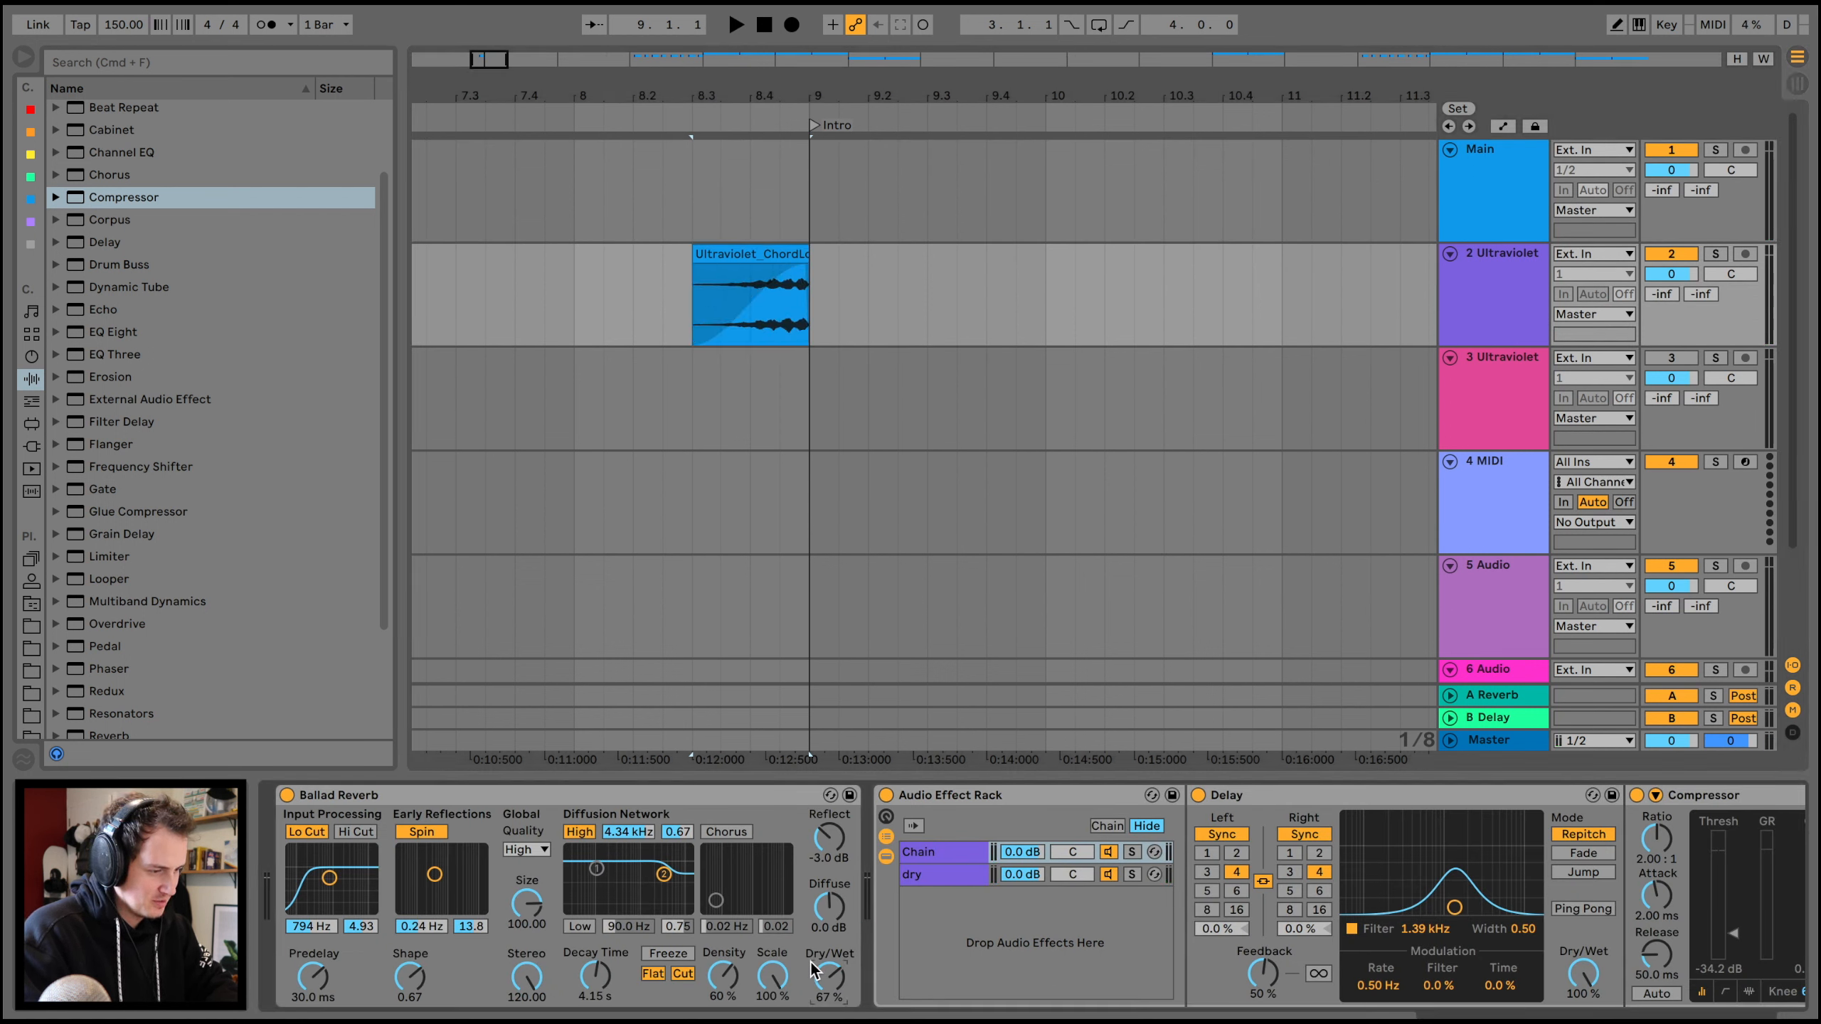
{"action": "key", "text": "a"}
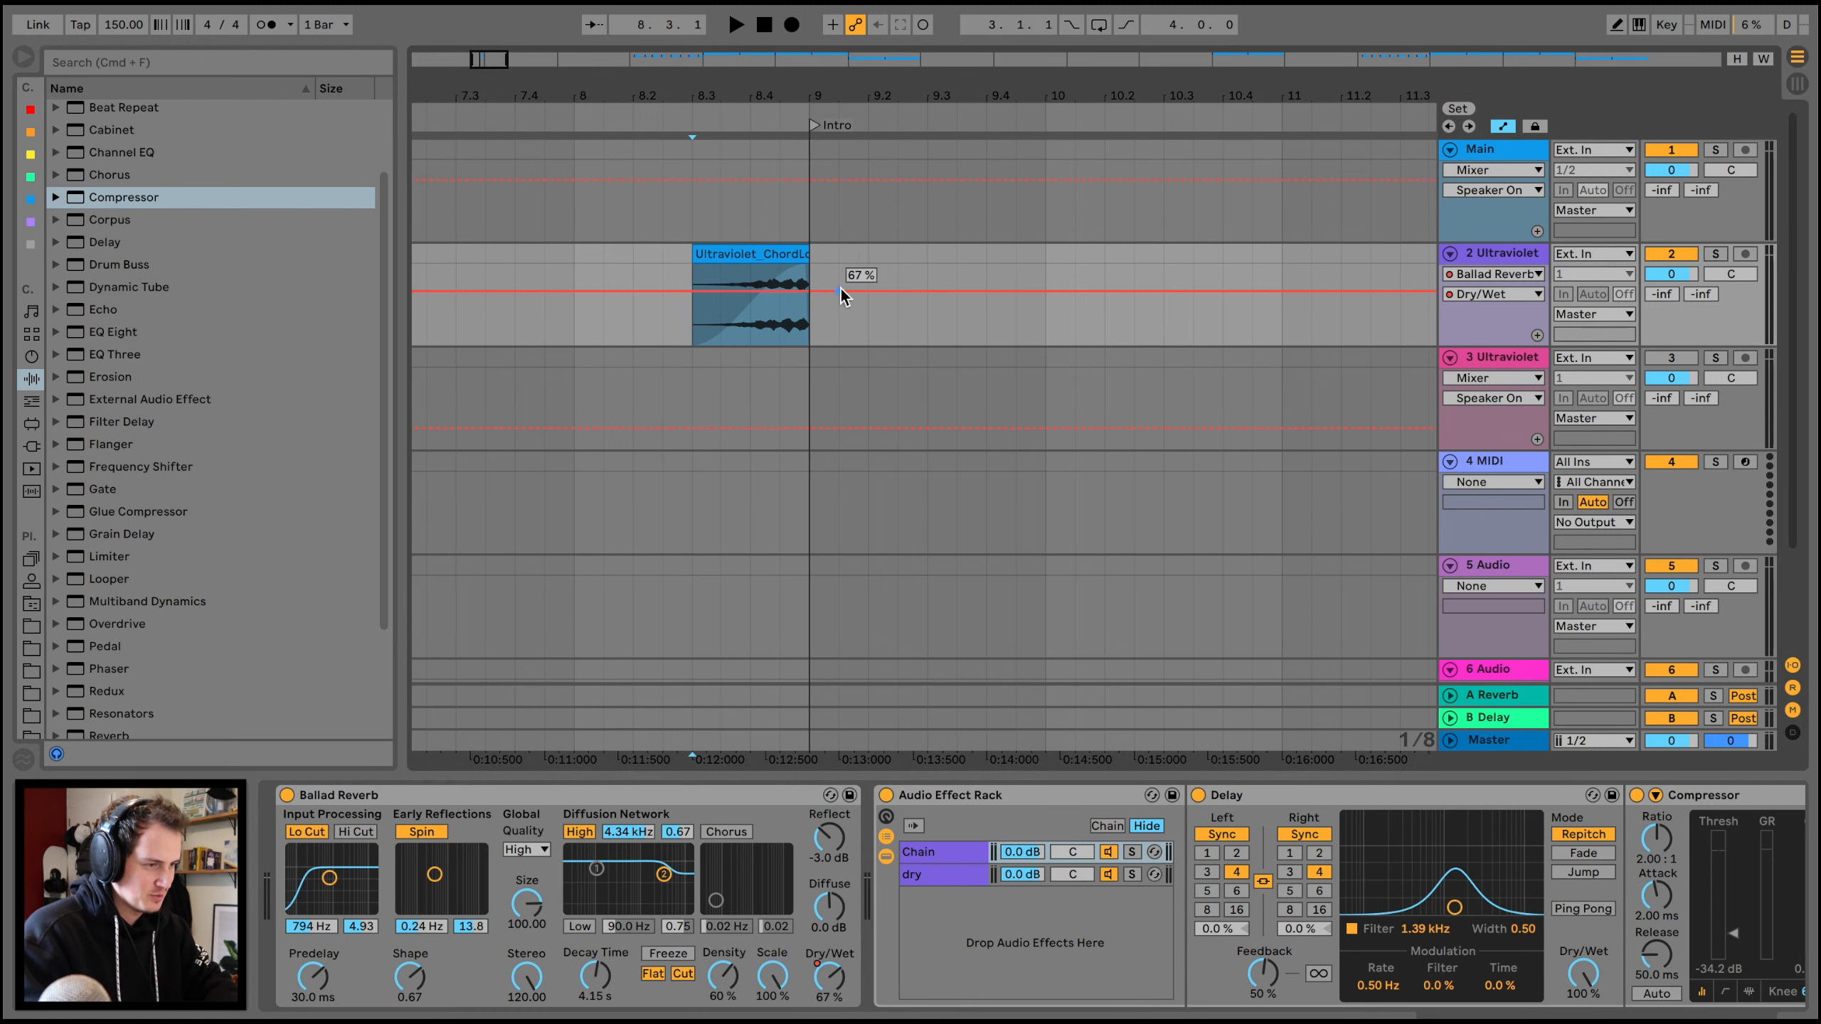
{"action": "left_click_drag", "start_coordinate": [850, 294], "coordinate": [837, 291]}
{"action": "key", "text": "space"}
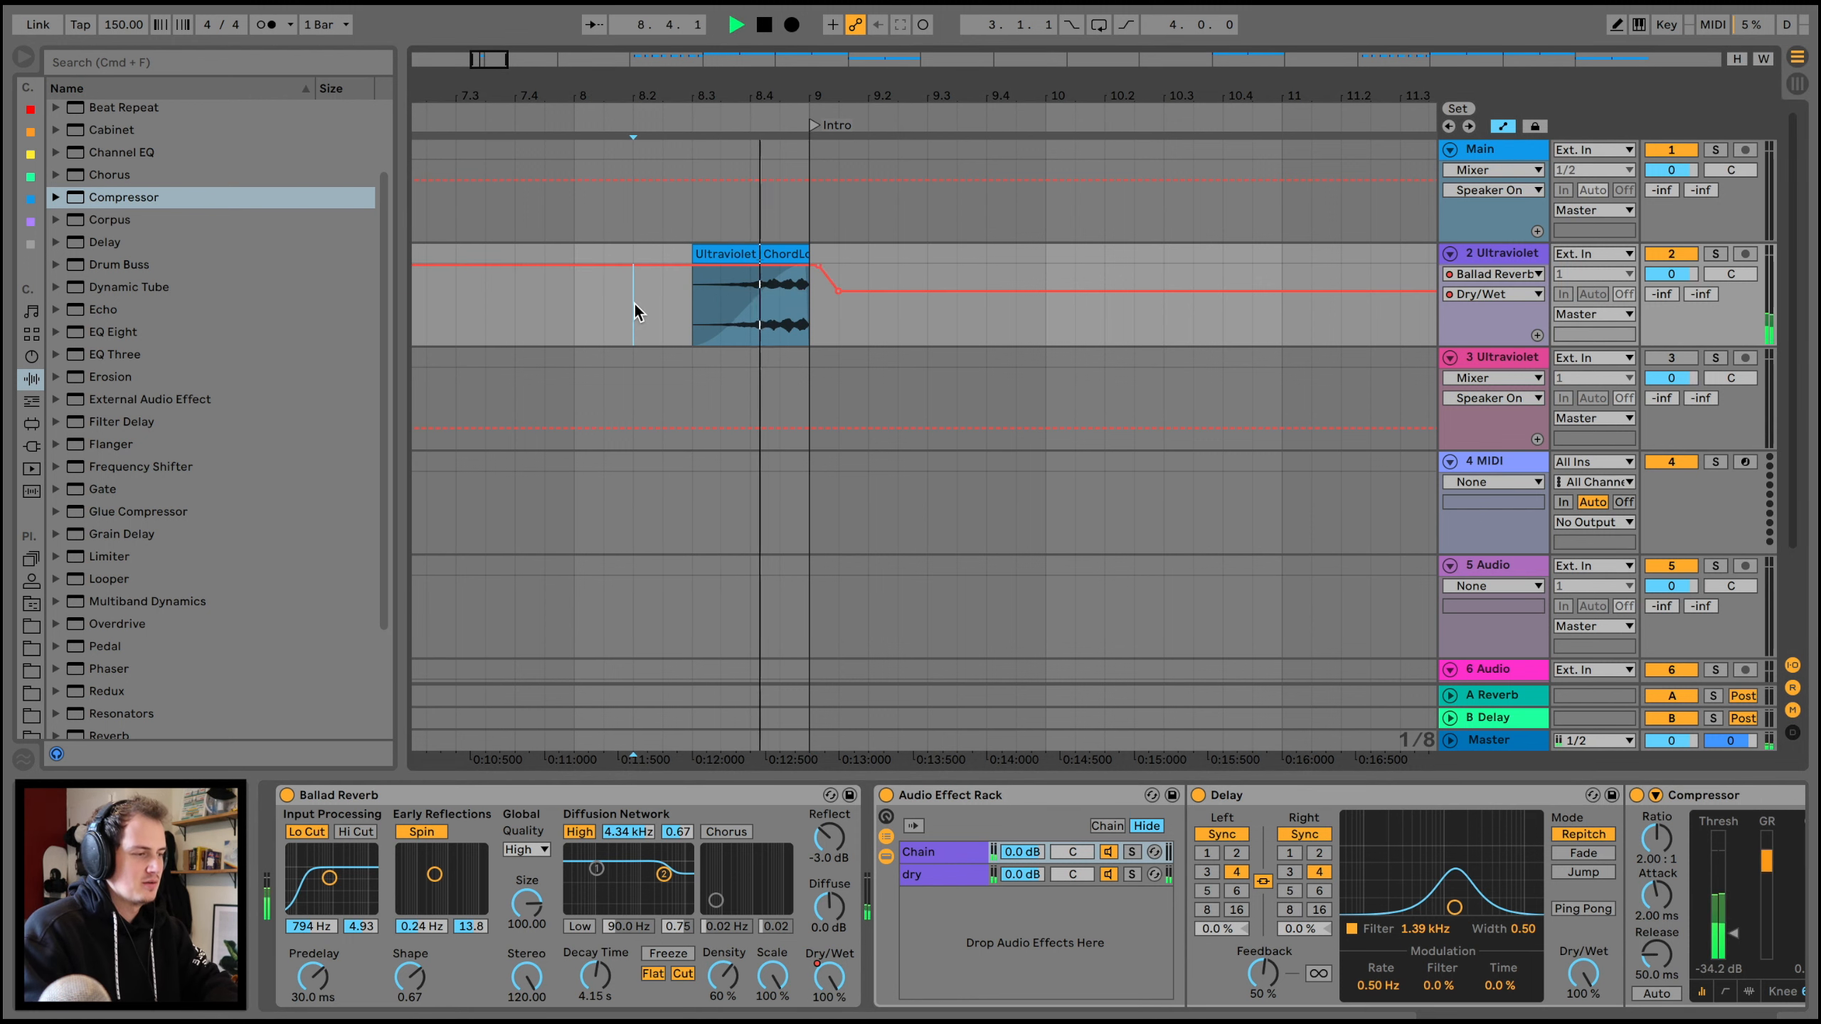
- Insert a MIDI track below the second track and load the Serum VST on it
{"action": "left_click_drag", "start_coordinate": [833, 93], "coordinate": [833, 65]}
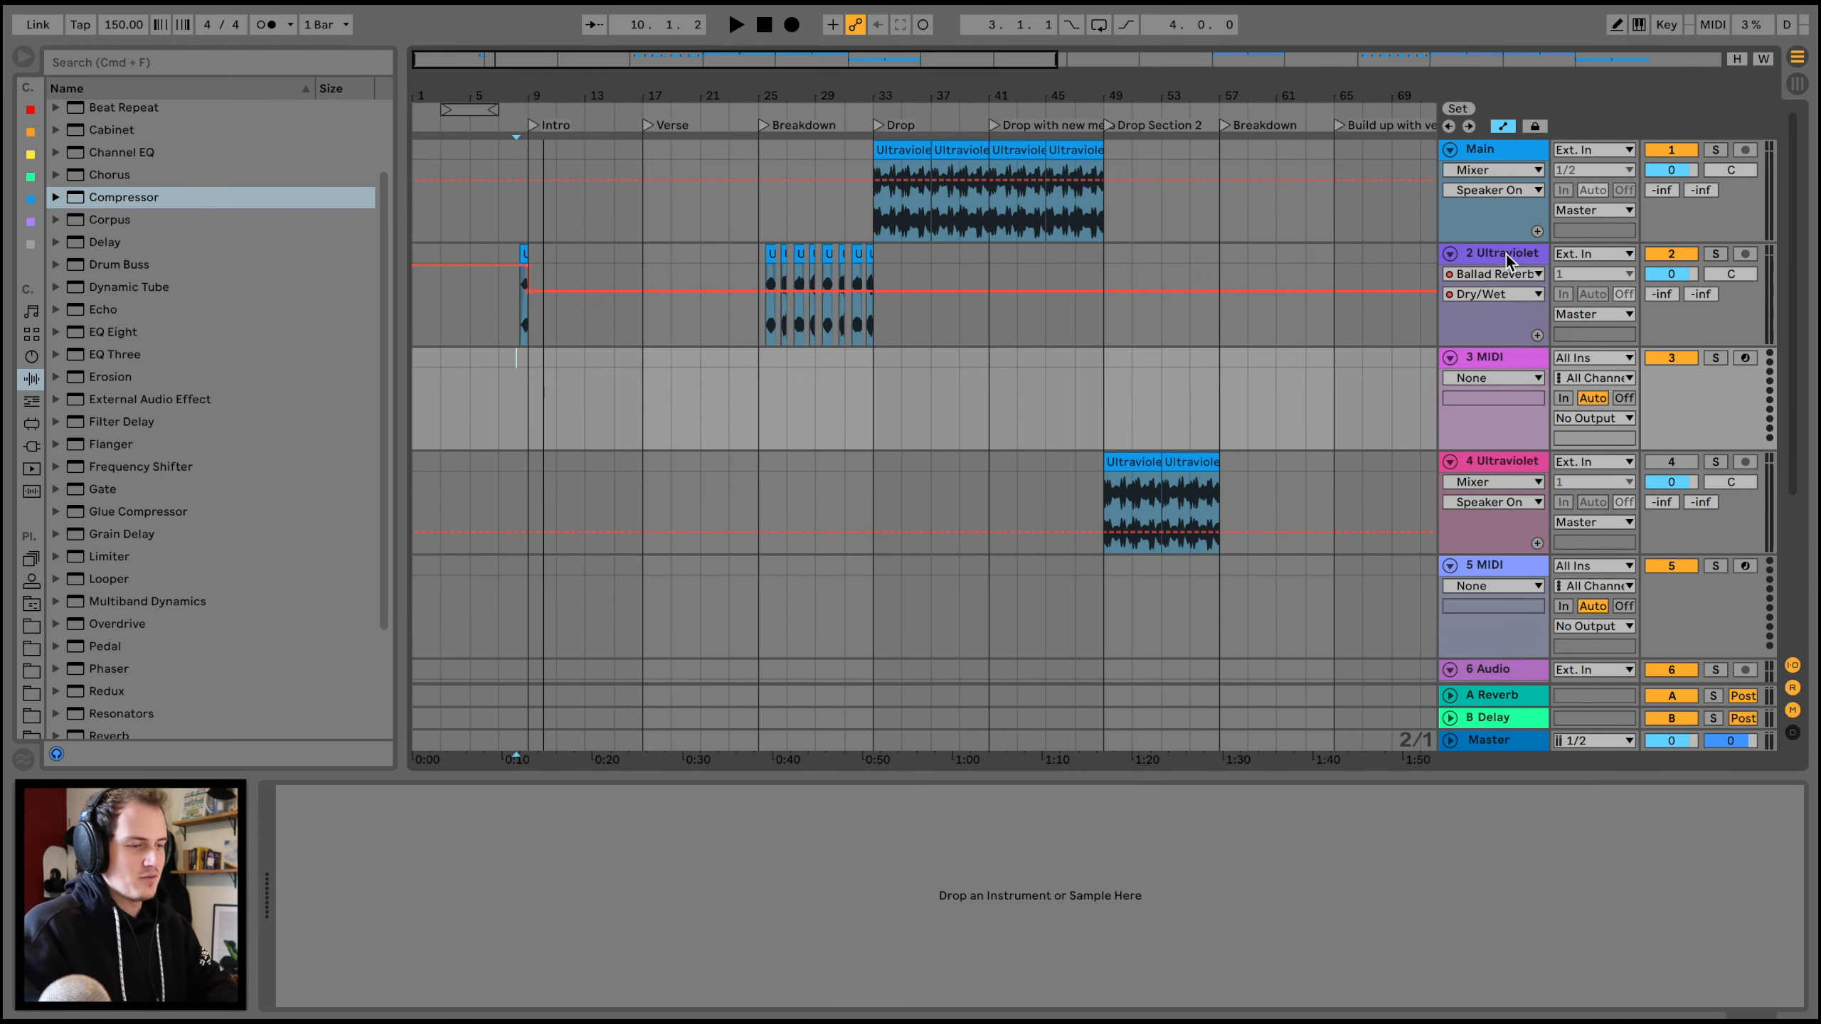
{"action": "left_click", "coordinate": [32, 447]}
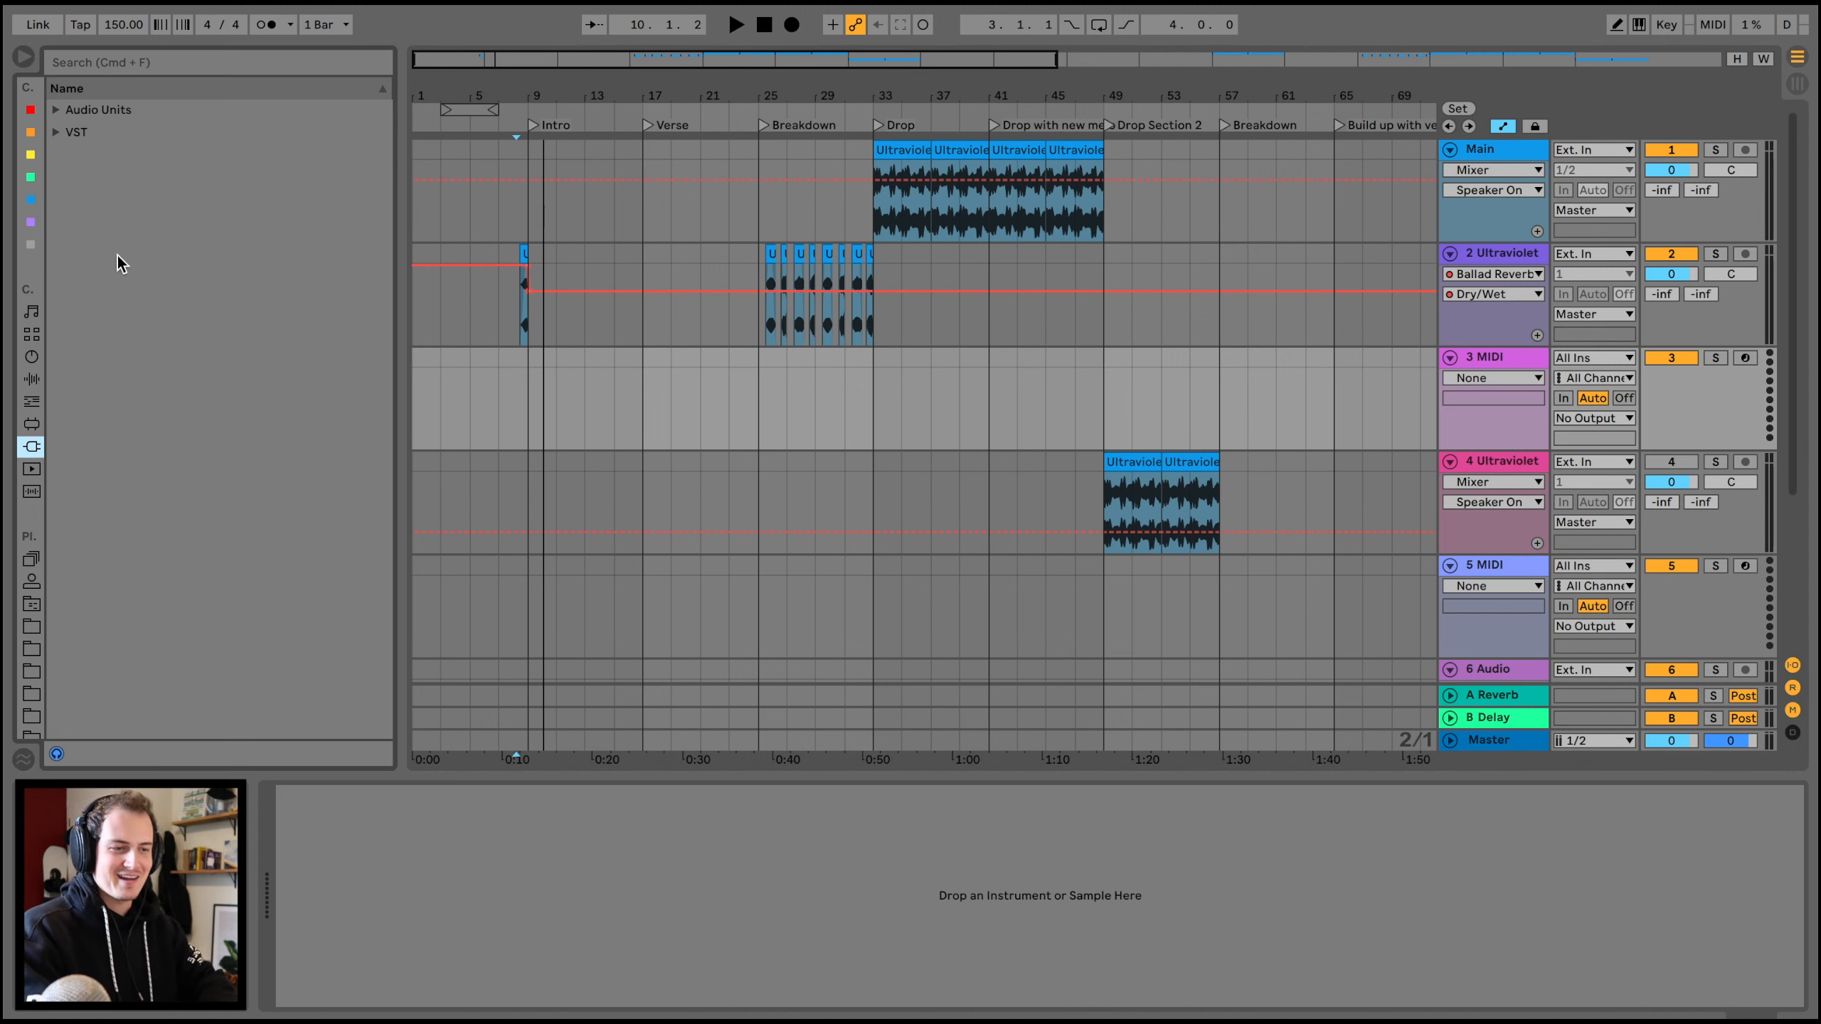
{"action": "left_click", "coordinate": [71, 132]}
{"action": "scroll", "coordinate": [162, 531], "scroll_direction": "down", "scroll_amount": 20}
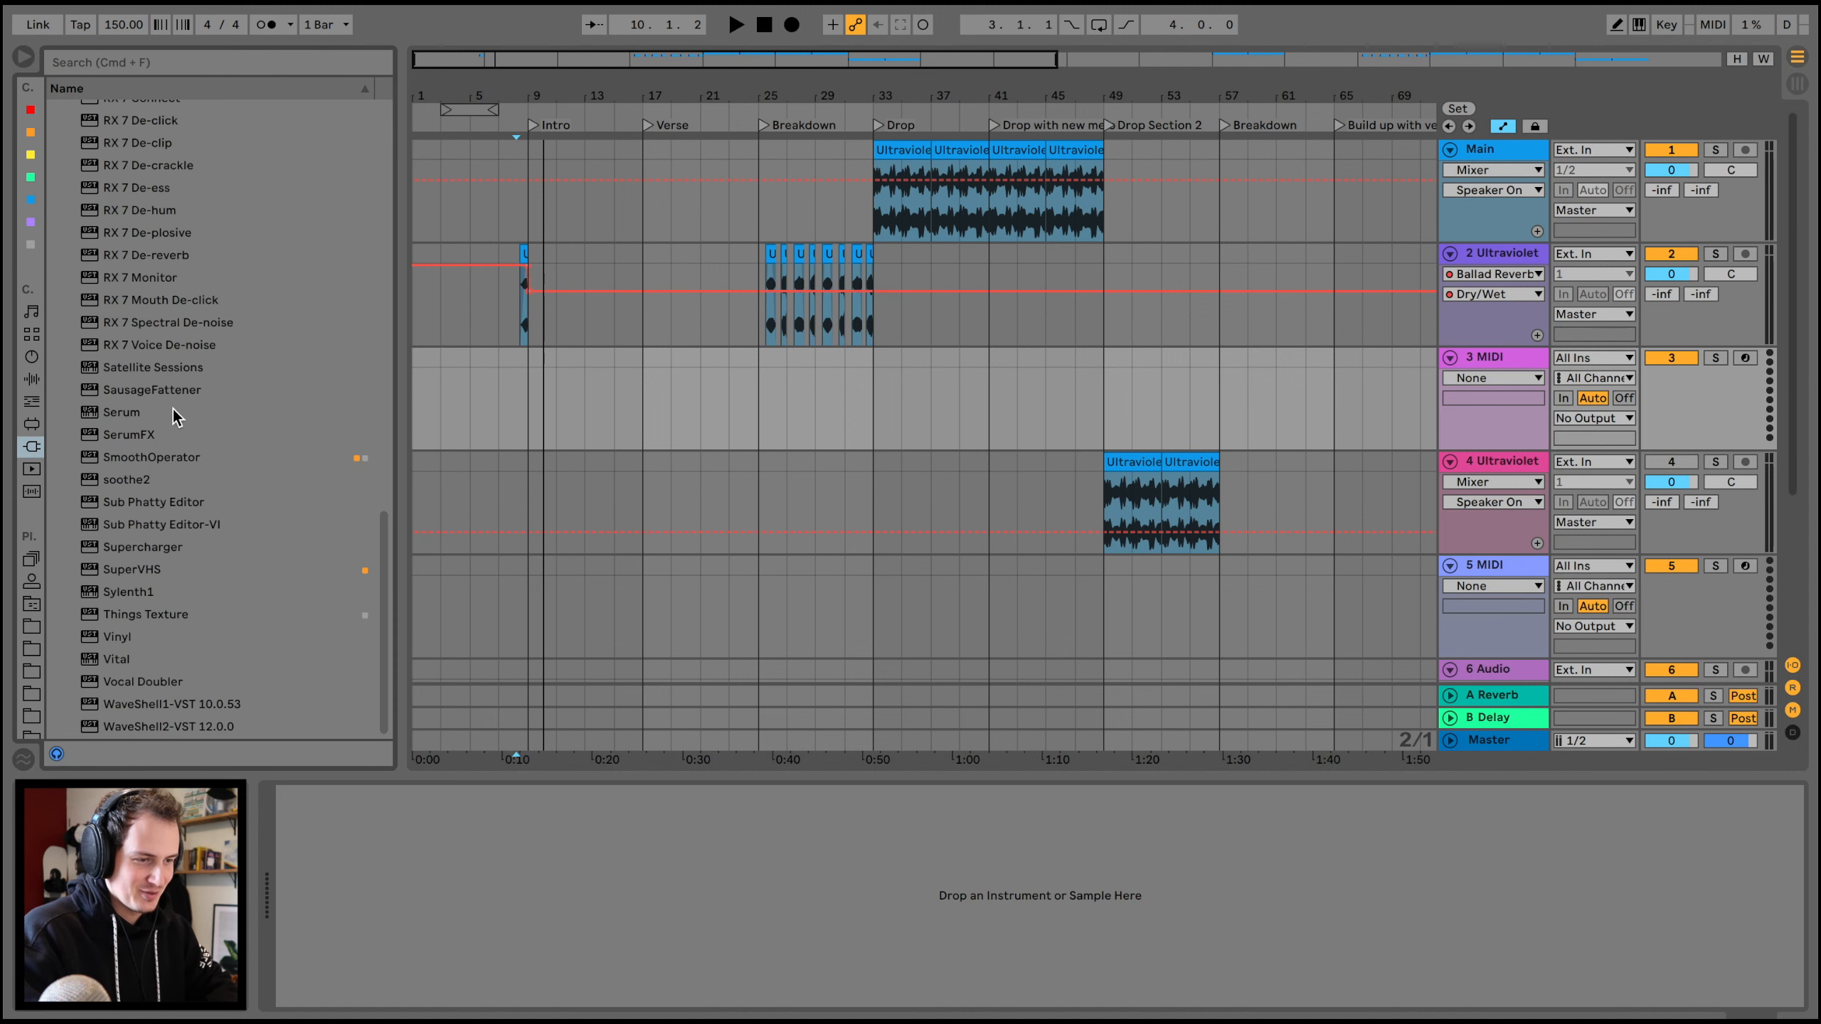
{"action": "left_click_drag", "start_coordinate": [173, 428], "coordinate": [710, 405]}
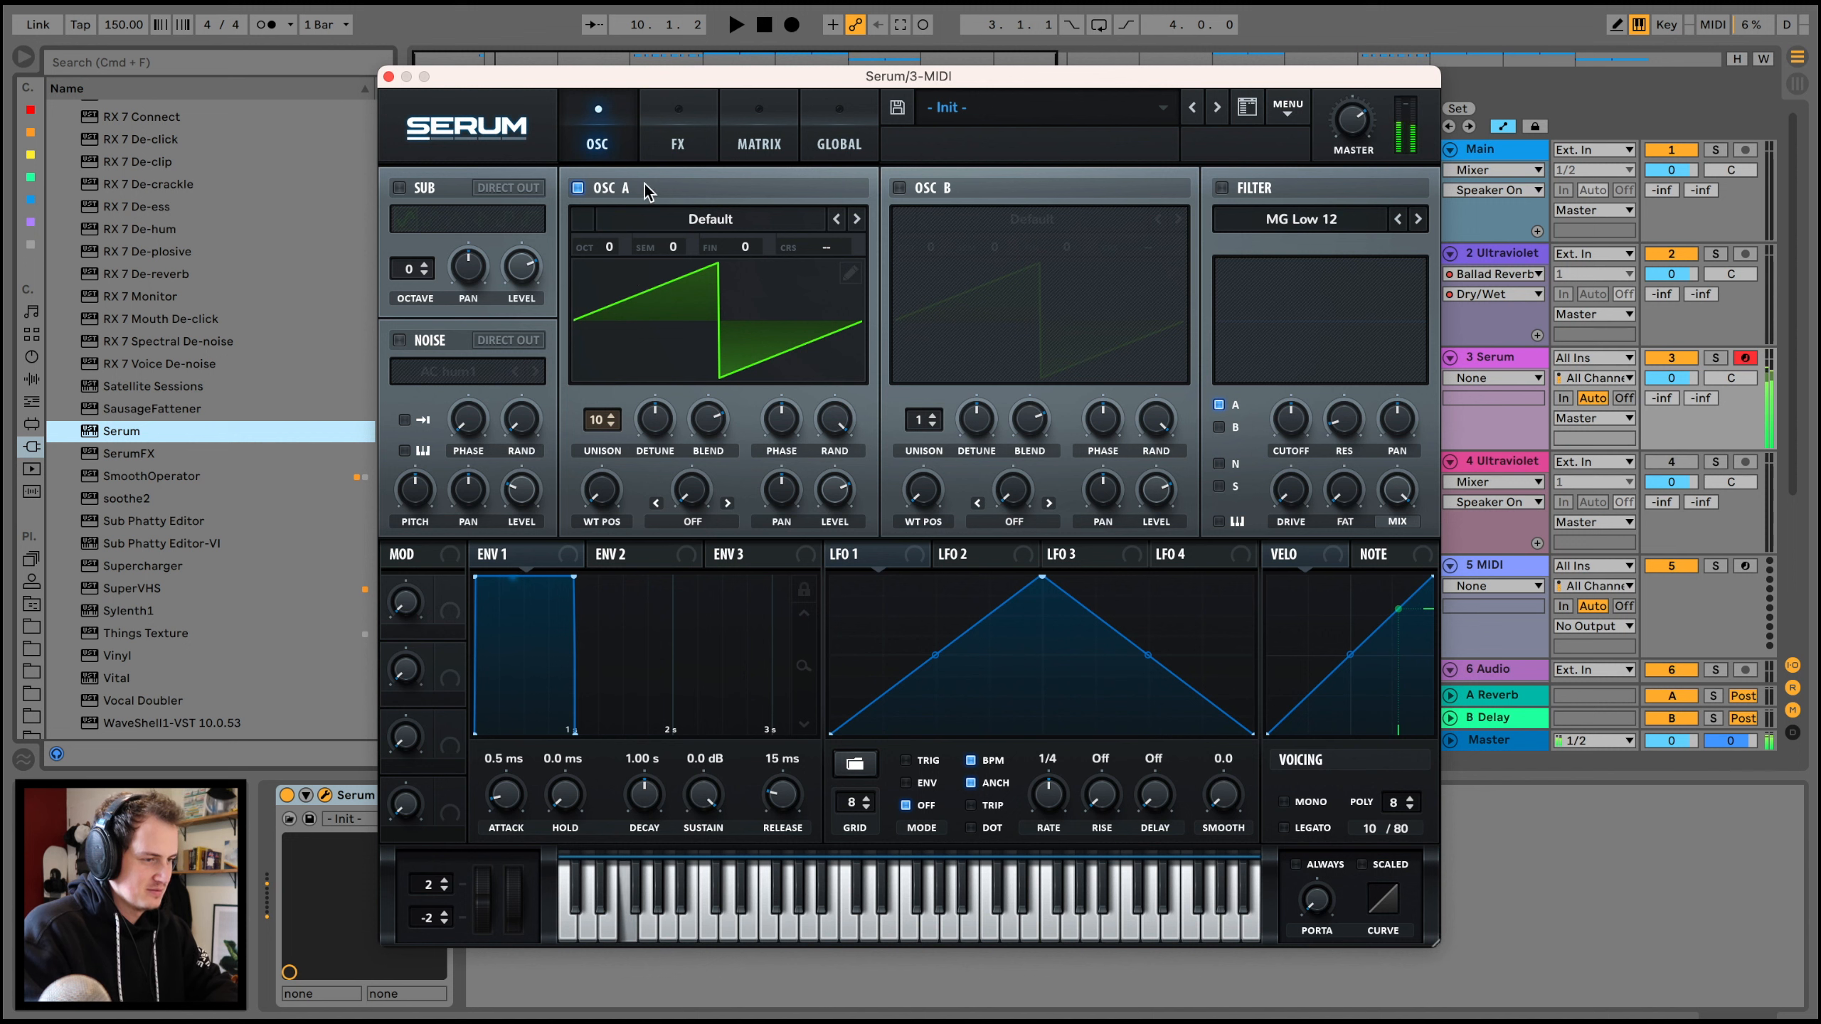
- In Serum, enable the MG Low 12 filter with a lower cutoff and add oscillator B through it with unison 2
{"action": "left_click", "coordinate": [1221, 187]}
{"action": "left_click_drag", "start_coordinate": [1299, 427], "coordinate": [1345, 404]}
{"action": "left_click", "coordinate": [899, 188]}
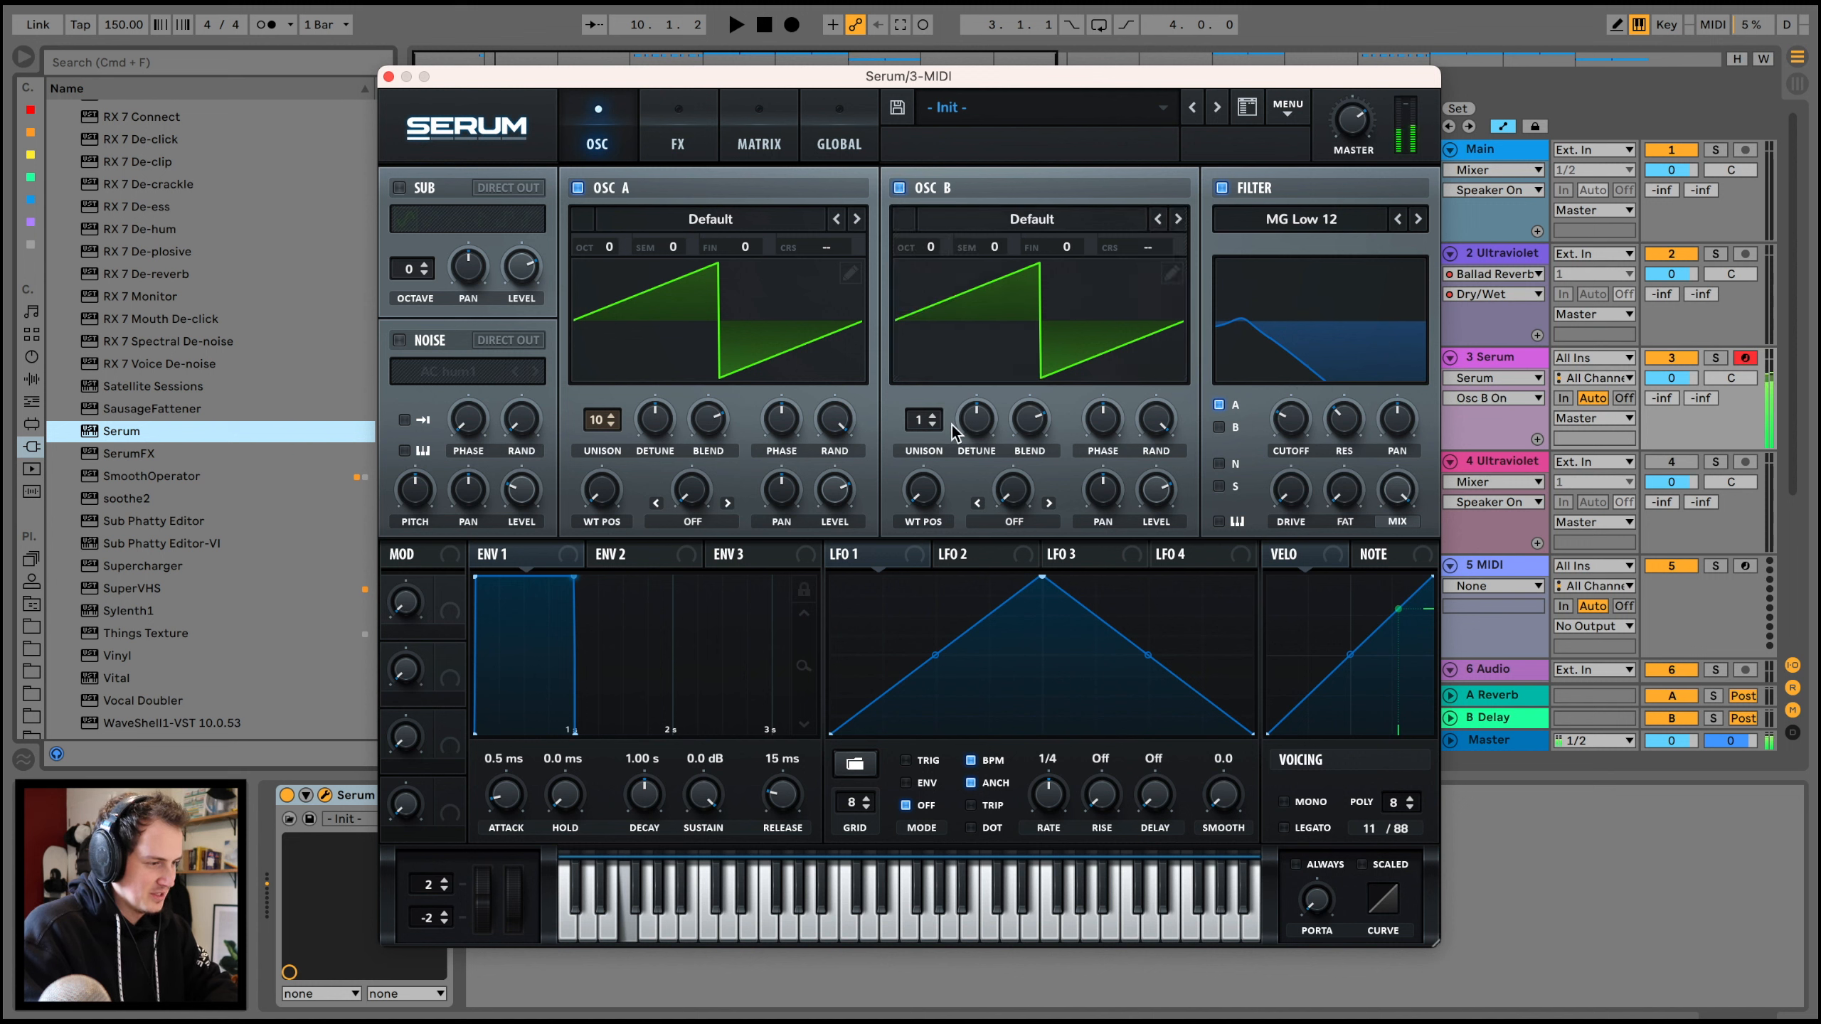
{"action": "left_click_drag", "start_coordinate": [921, 420], "coordinate": [931, 391]}
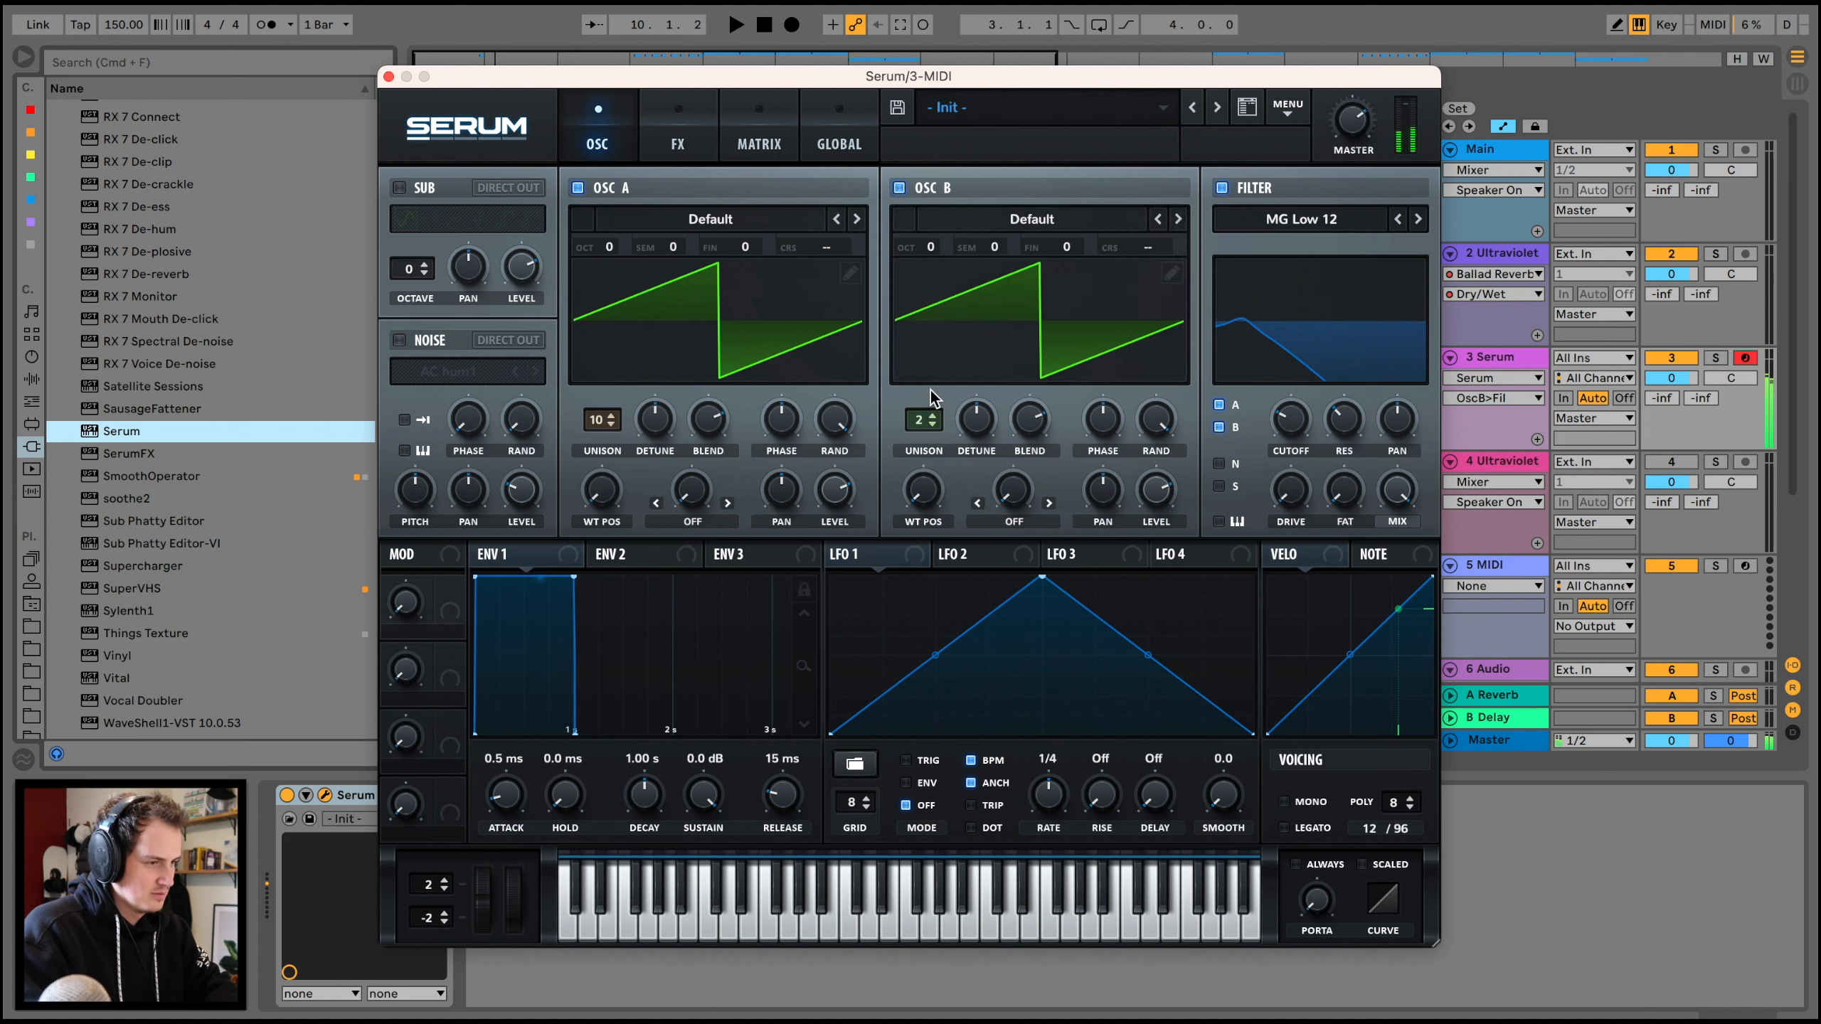
- Load iZotope Trash 2 after Serum on the third track and set its Stage 1 distortion type to Clip Control
{"action": "left_click", "coordinate": [391, 75]}
{"action": "scroll", "coordinate": [173, 287], "scroll_direction": "up", "scroll_amount": 8}
{"action": "left_click", "coordinate": [173, 213]}
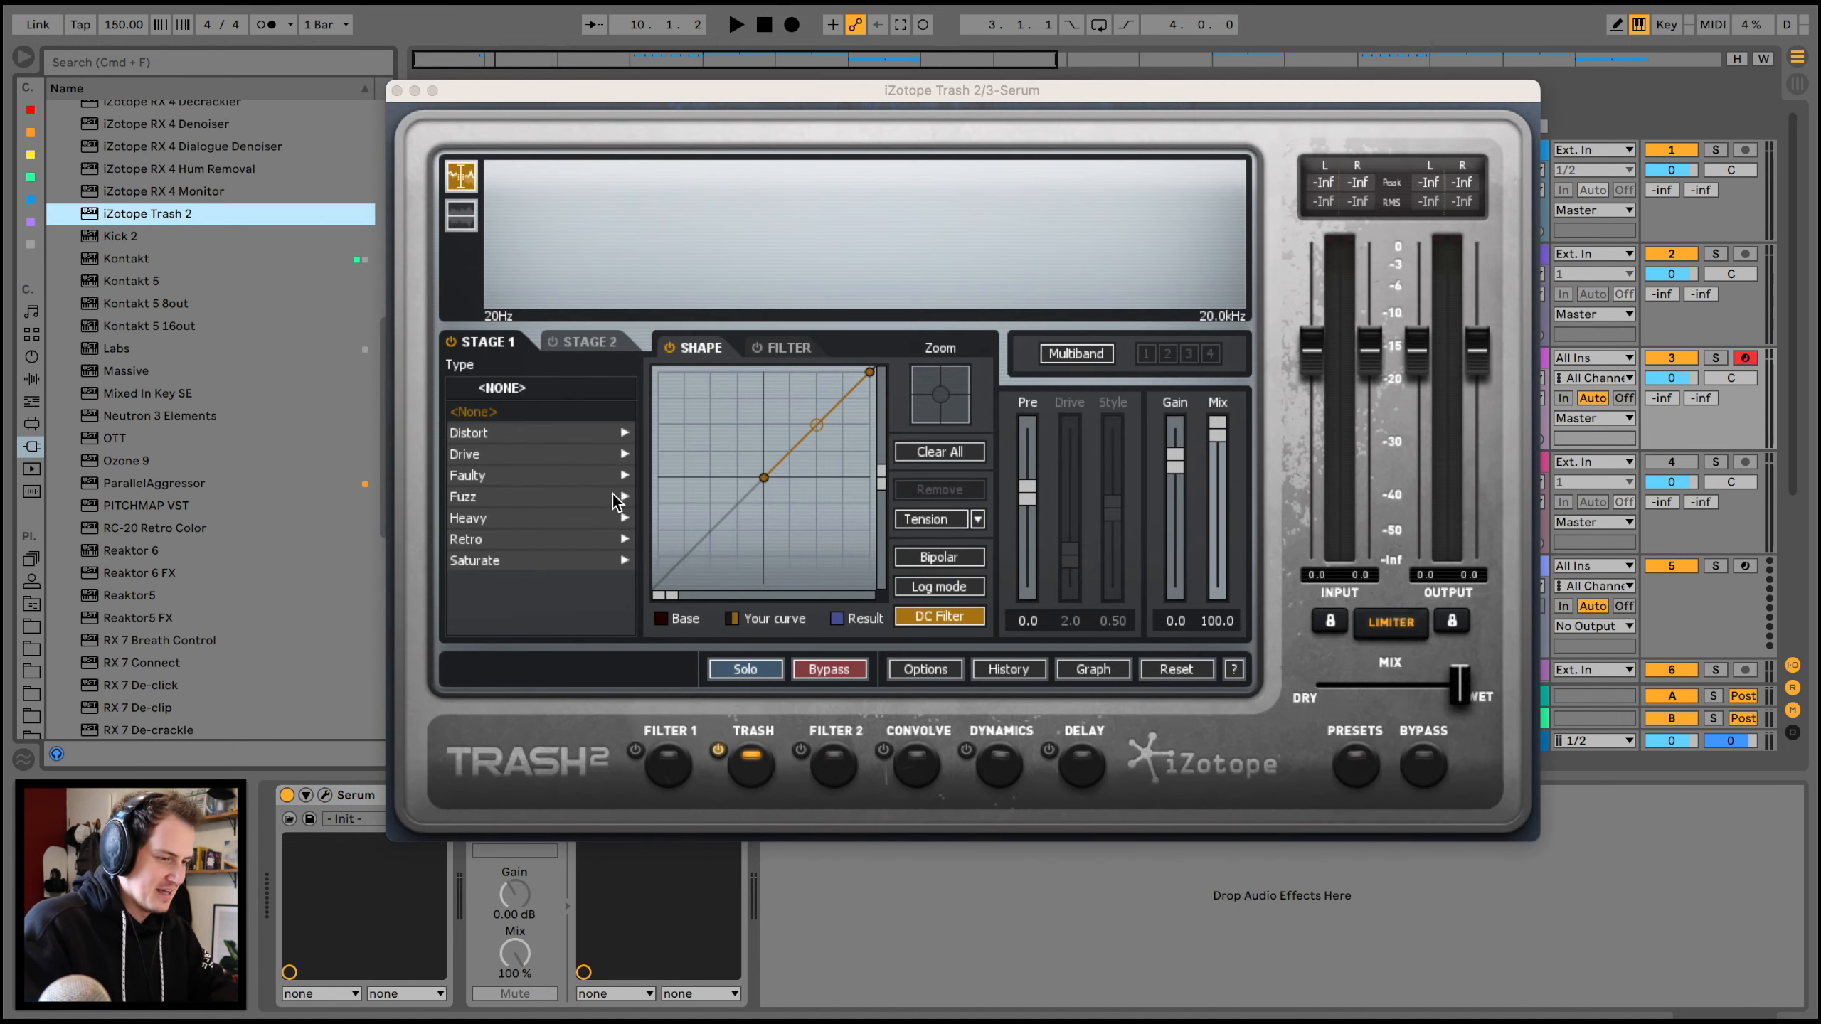
{"action": "left_click", "coordinate": [507, 434]}
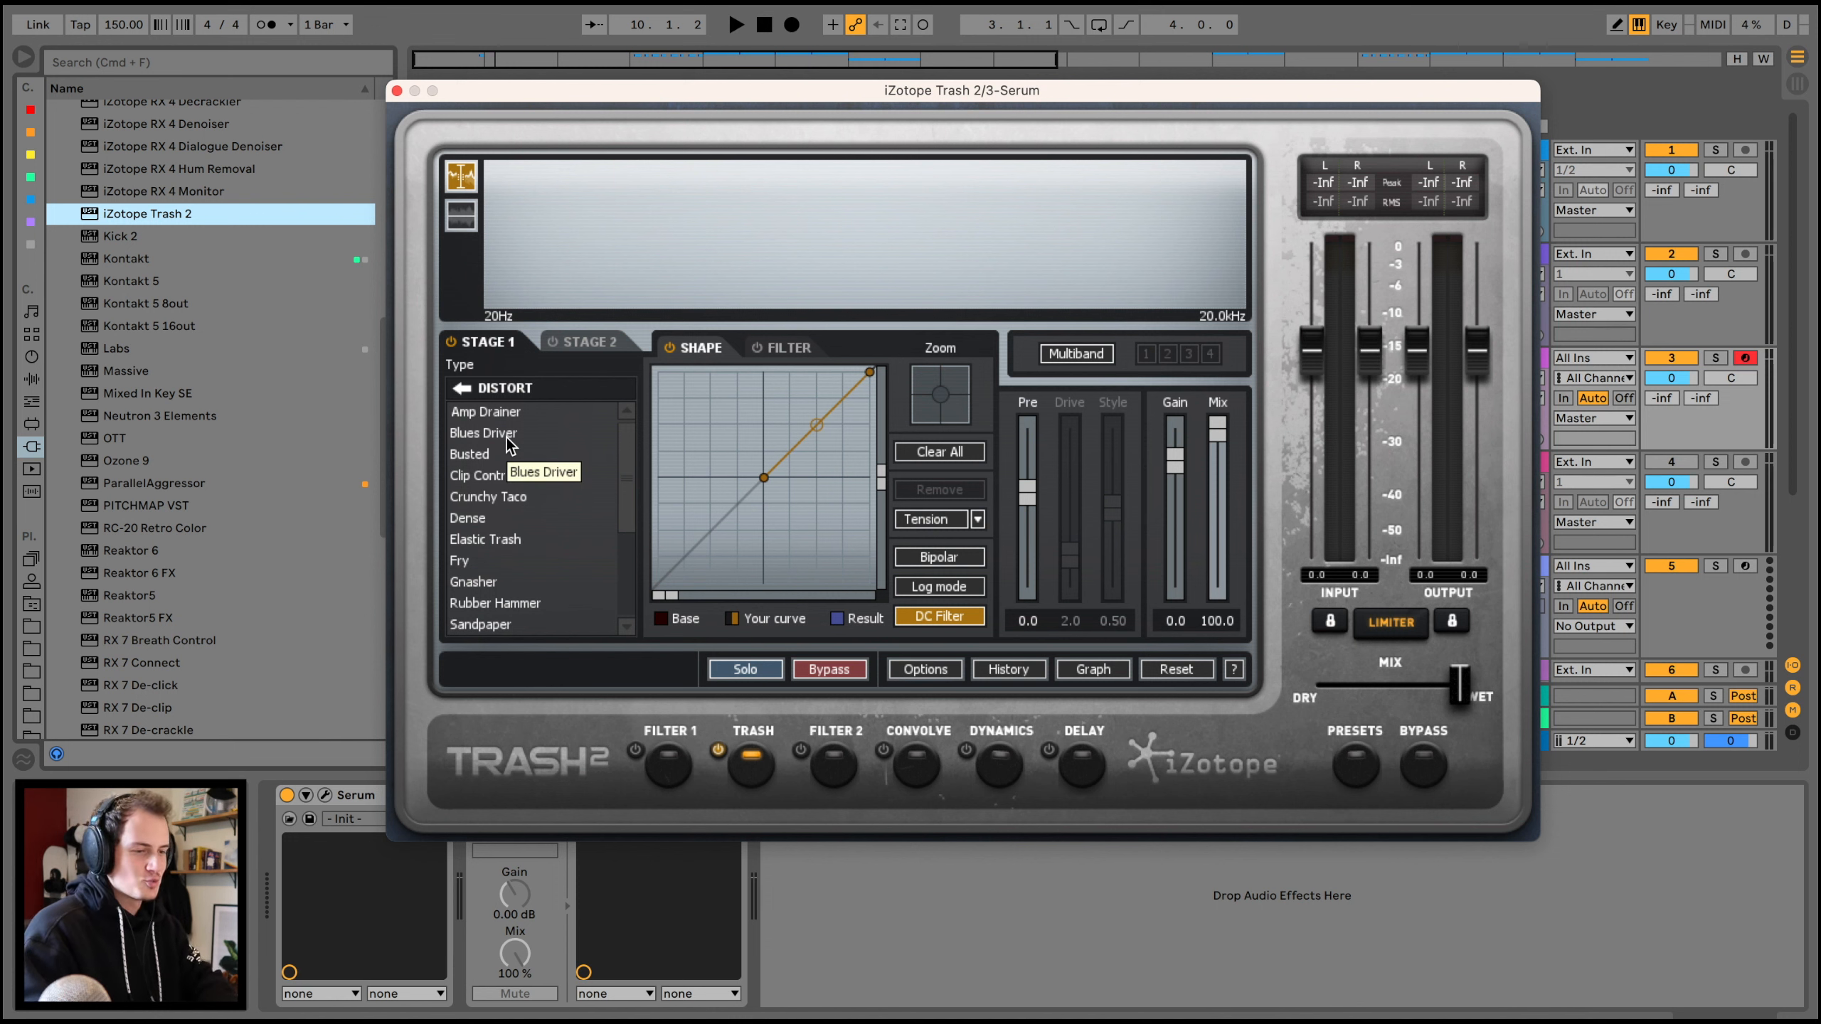
{"action": "left_click", "coordinate": [508, 476]}
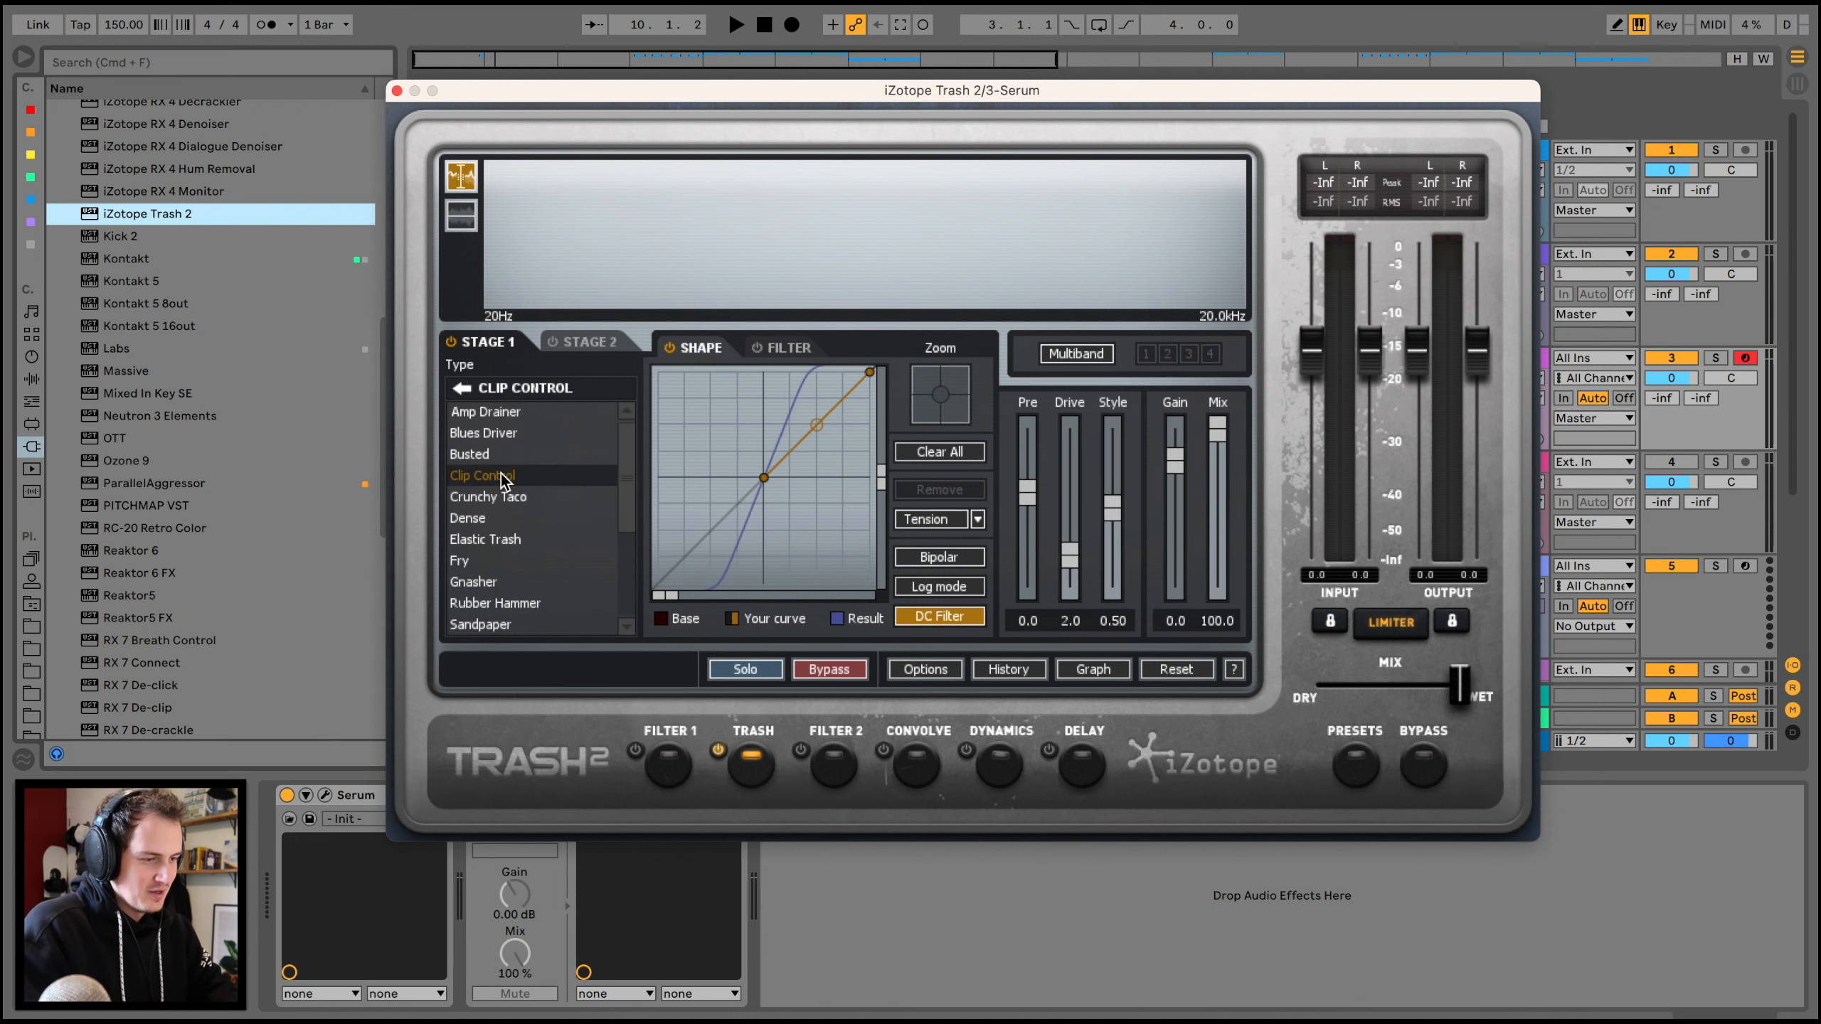
{"action": "left_click", "coordinate": [396, 90]}
- Check the key of the Drop's chord loop and load the C Minor scale with base D# on the Serum track
{"action": "left_click", "coordinate": [499, 424]}
{"action": "left_click_drag", "start_coordinate": [854, 93], "coordinate": [993, 87]}
{"action": "scroll", "coordinate": [1086, 309], "scroll_direction": "right", "scroll_amount": 3}
{"action": "left_click", "coordinate": [767, 145]}
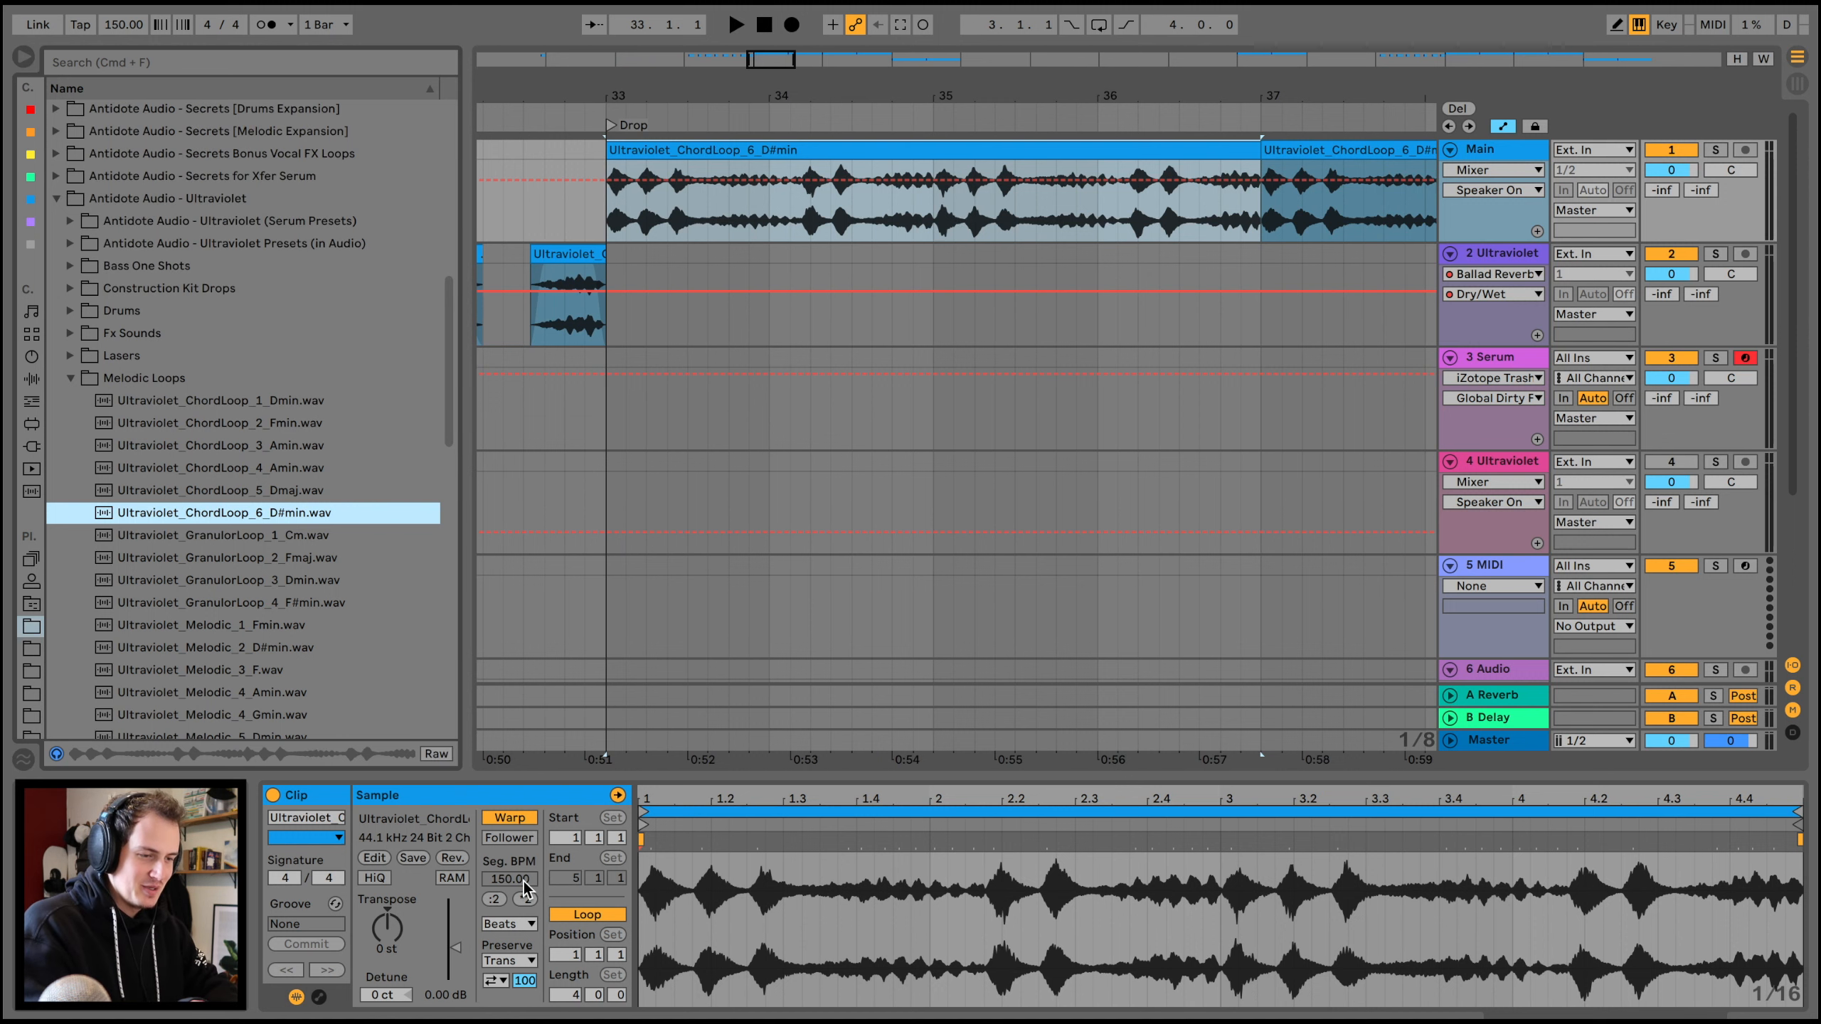
{"action": "mouse_move", "coordinate": [800, 54]}
{"action": "left_mouse_down"}
{"action": "mouse_move", "coordinate": [727, 356]}
{"action": "mouse_move", "coordinate": [1020, 342]}
{"action": "left_mouse_up"}
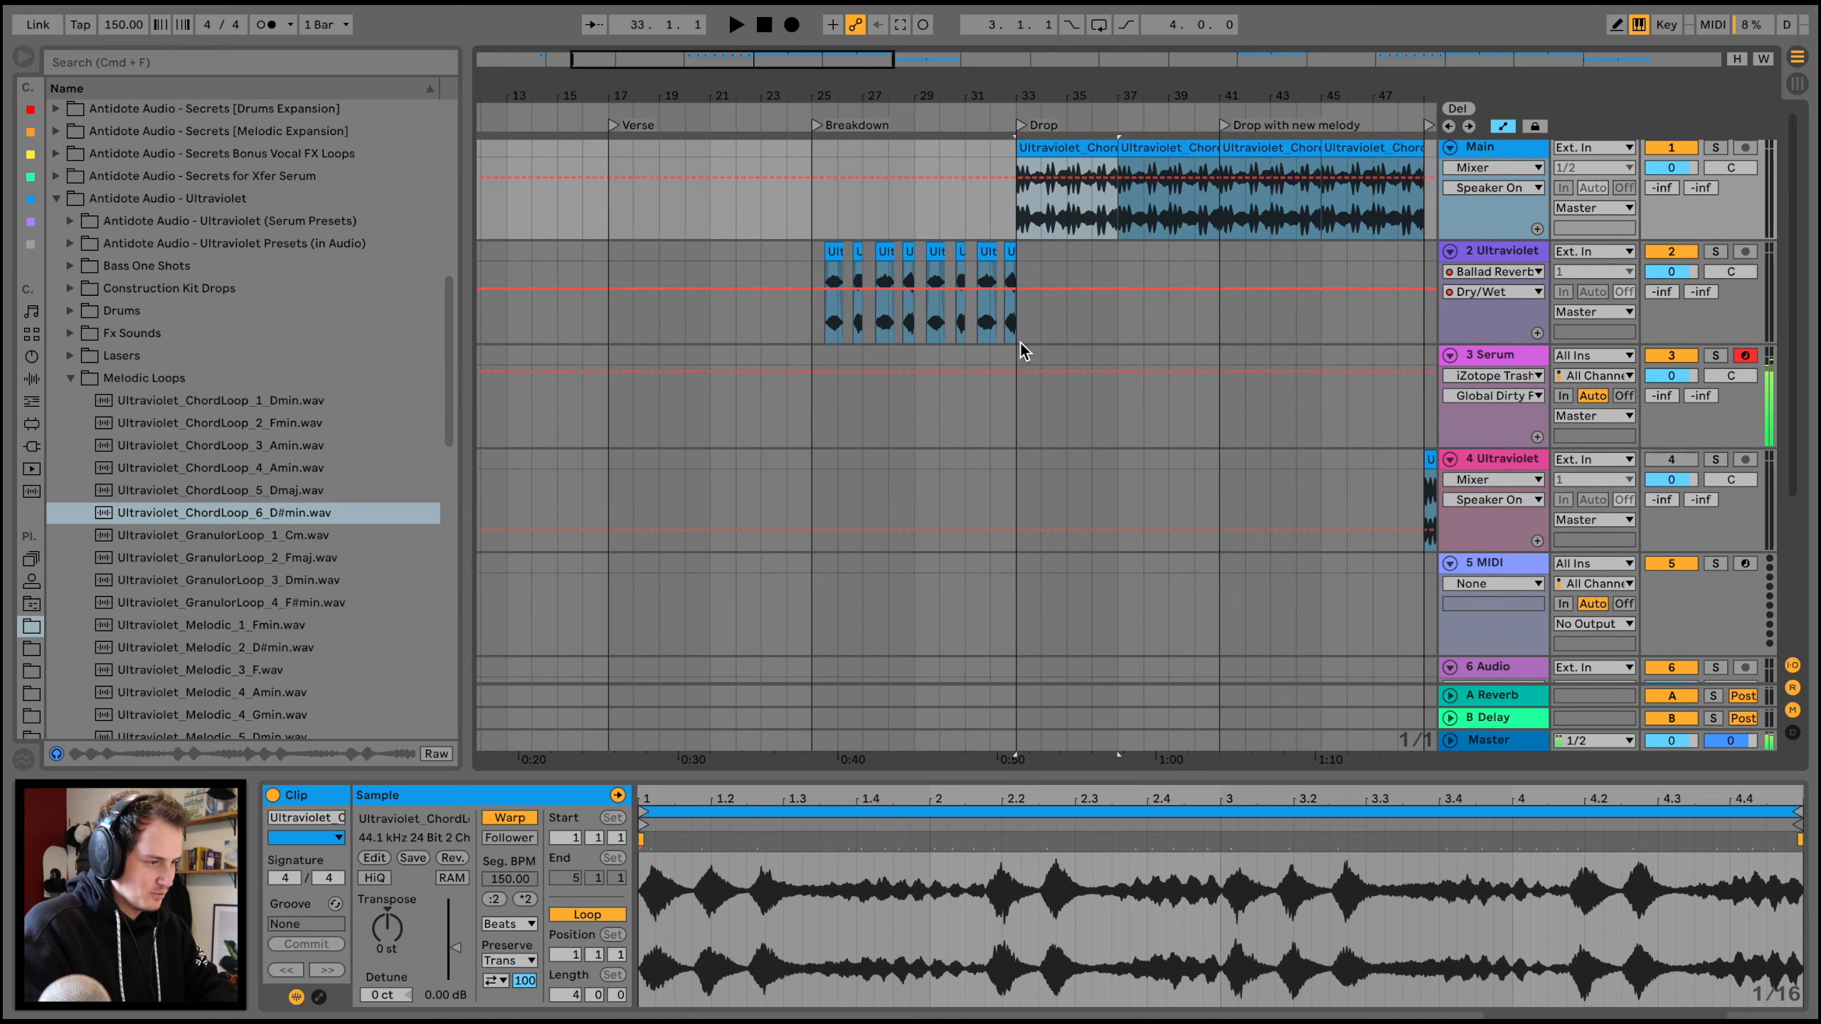
{"action": "left_click", "coordinate": [1016, 348]}
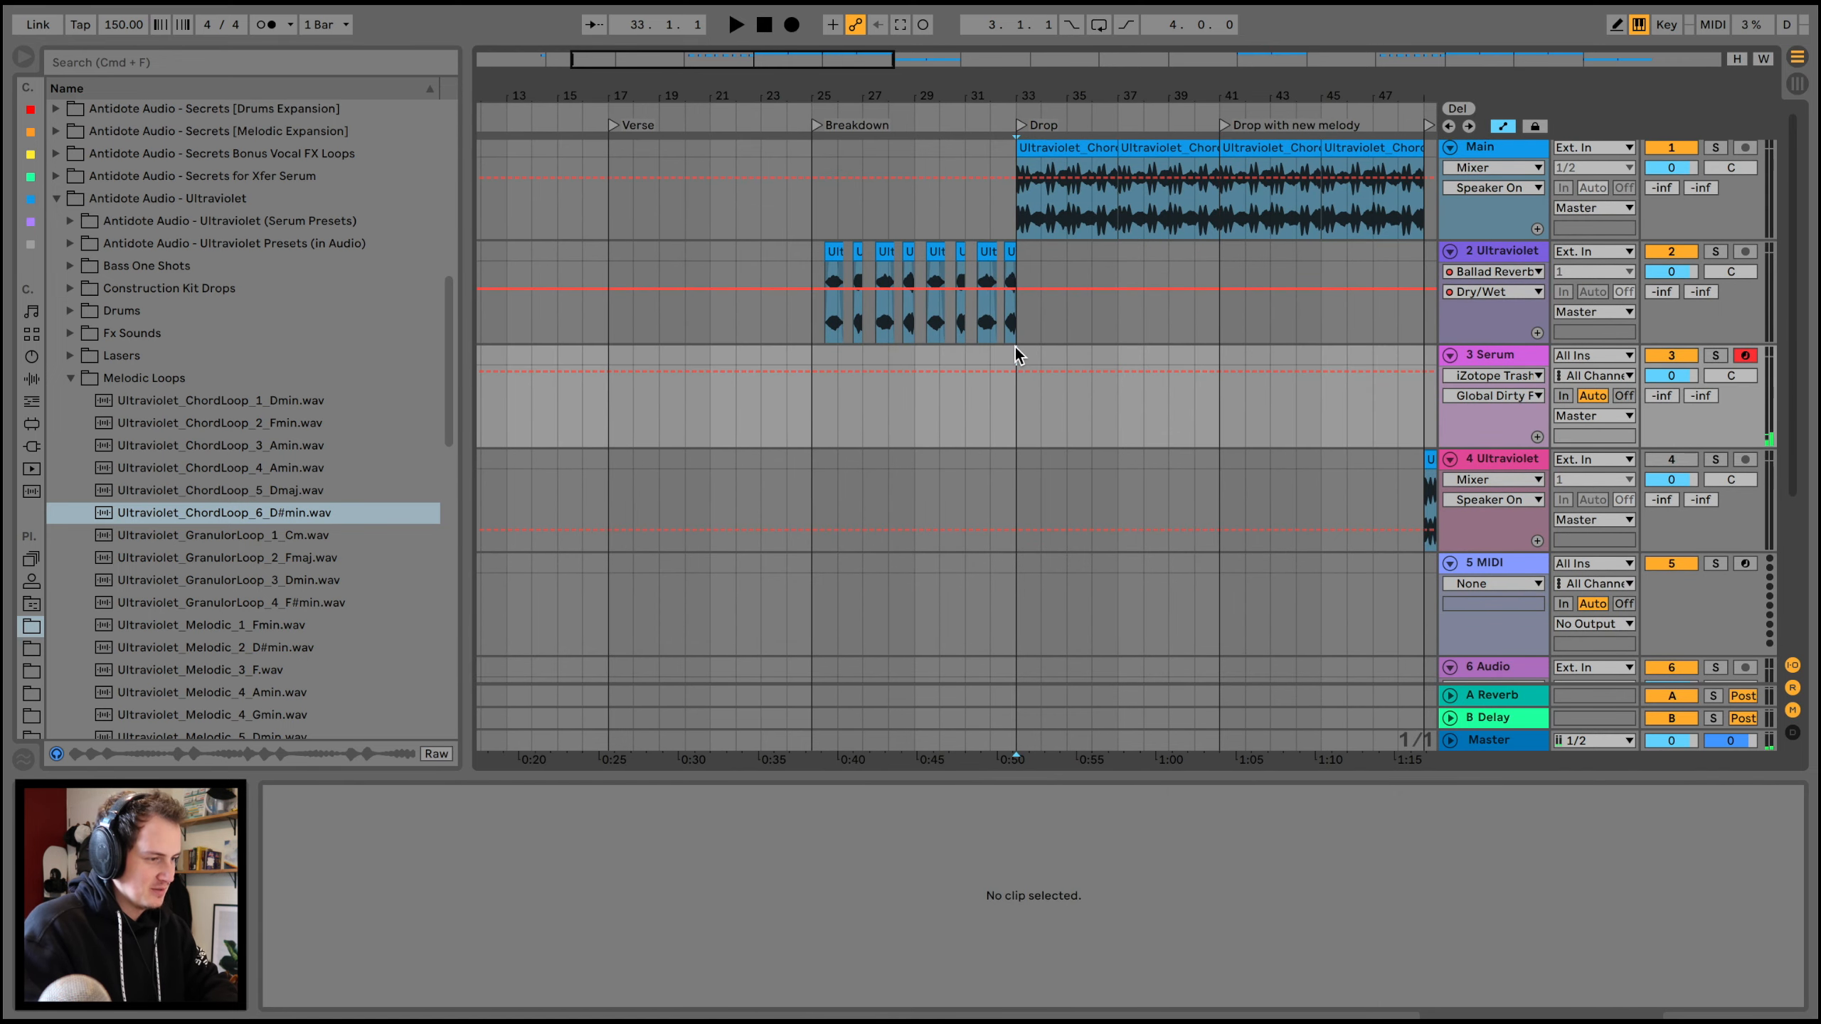
{"action": "key", "text": "space"}
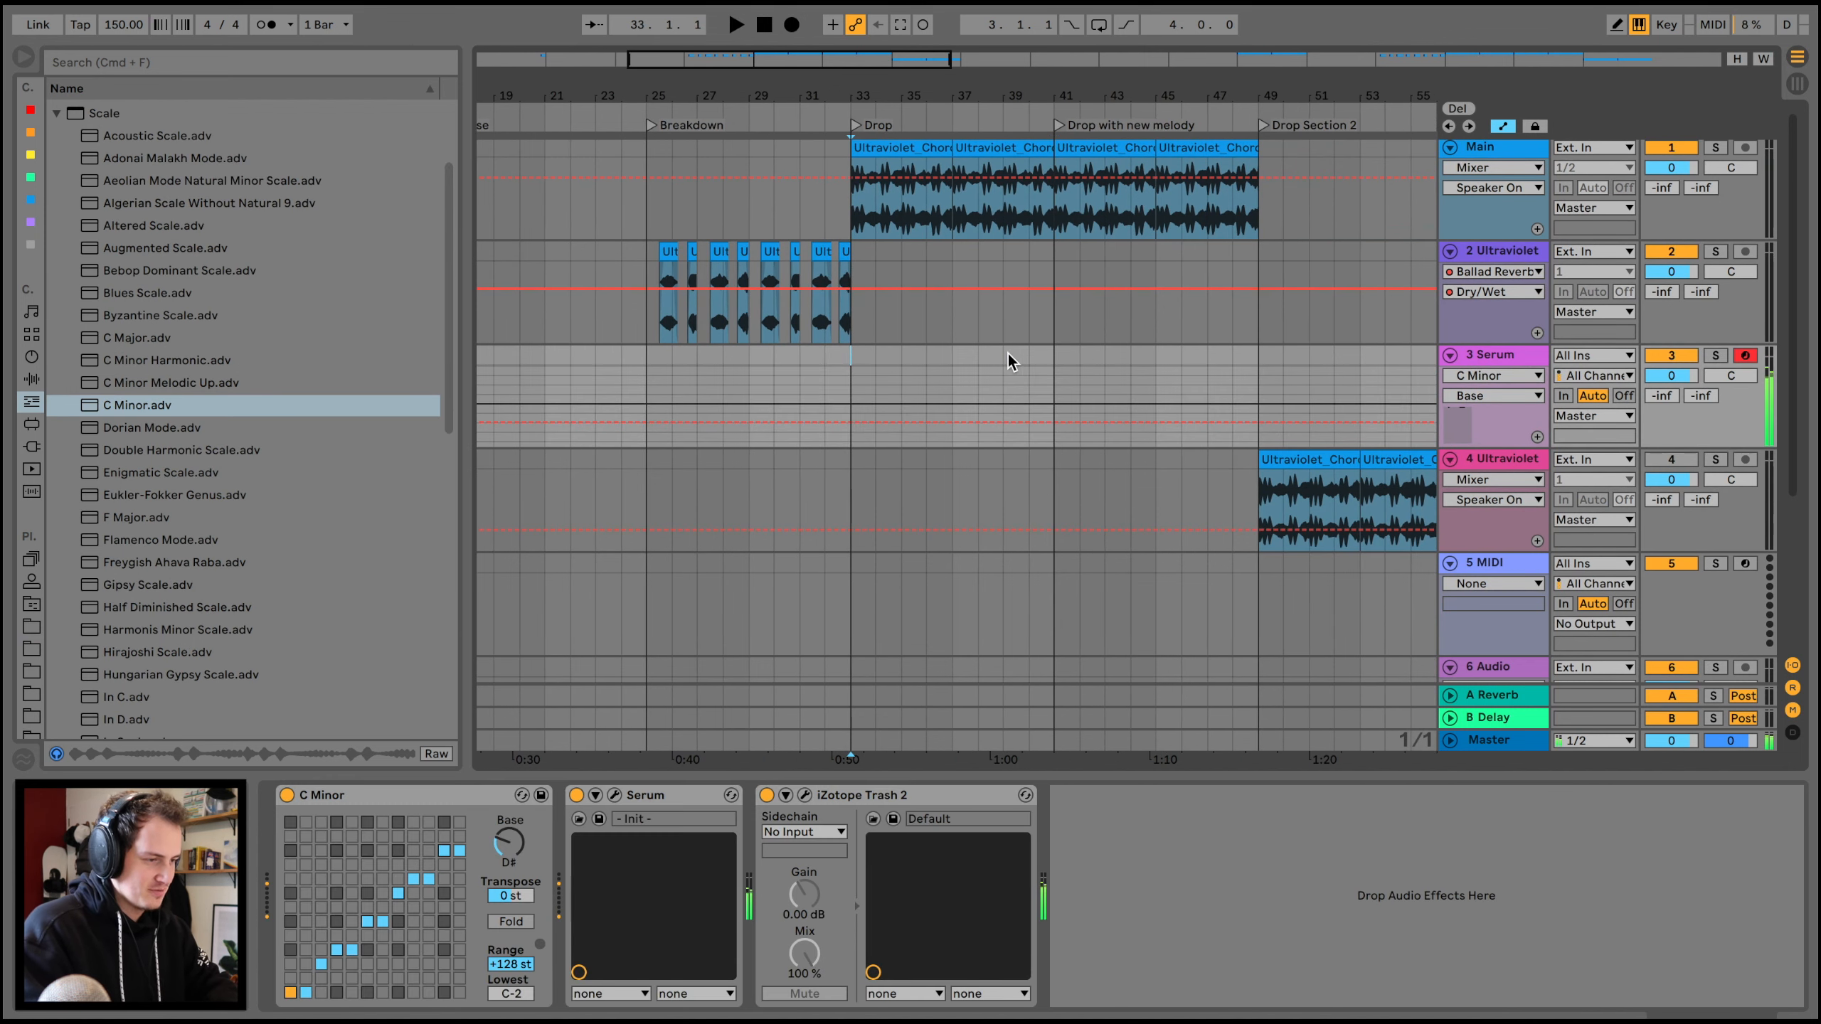
- Create an eight-bar MIDI clip at the Drop on the Serum track and draw a two-bar D#1 note at its start
{"action": "left_click_drag", "start_coordinate": [864, 356], "coordinate": [1045, 358]}
{"action": "key", "text": "super+shift+m"}
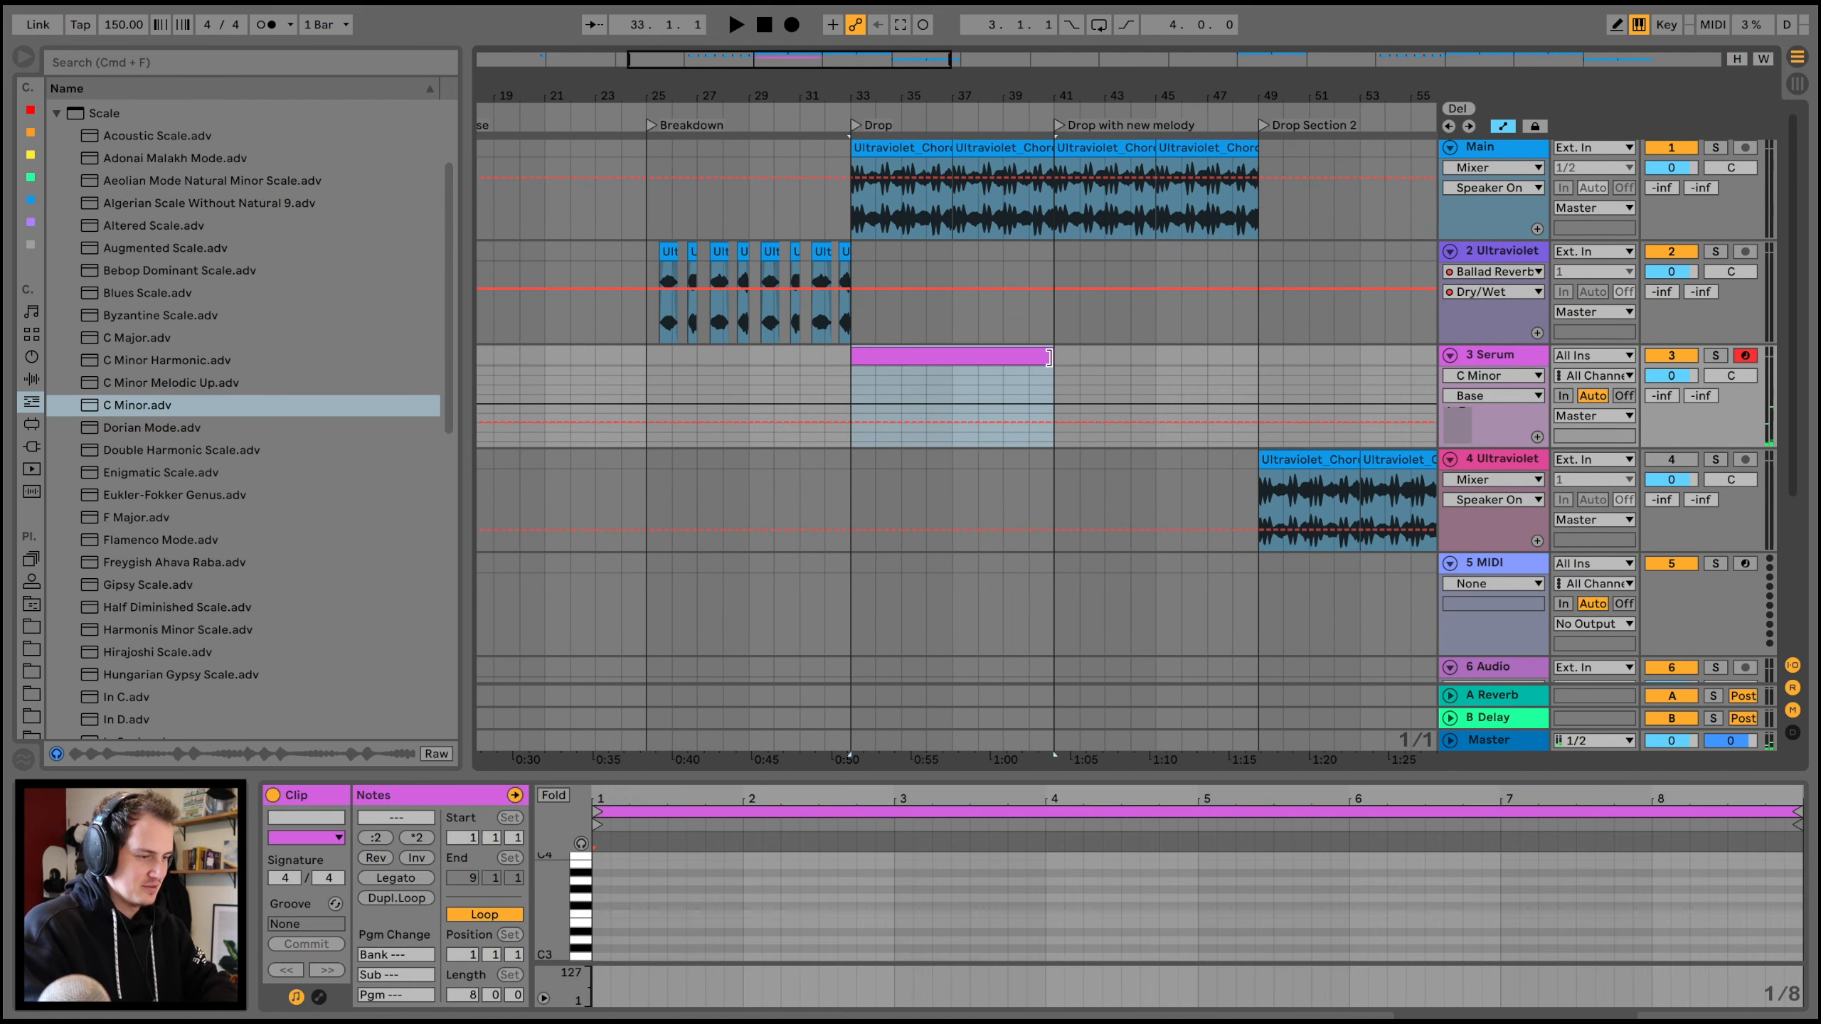
{"action": "left_click_drag", "start_coordinate": [986, 775], "coordinate": [896, 411]}
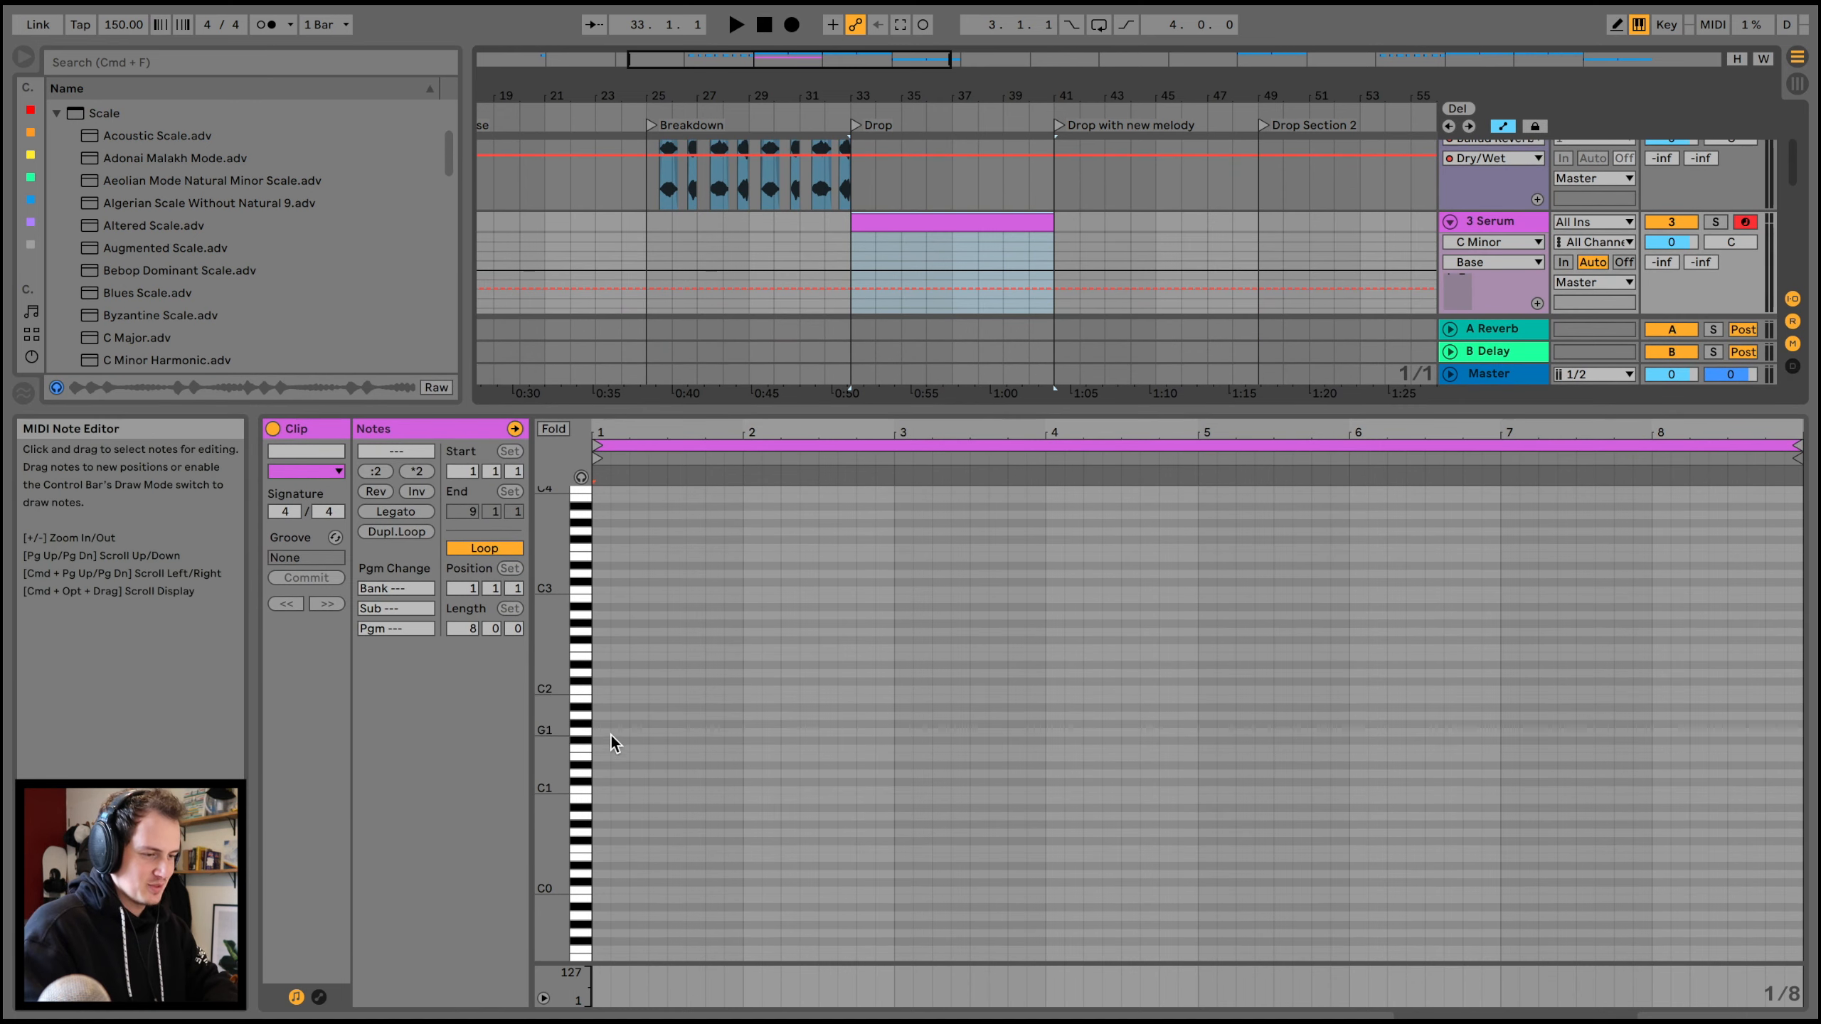
{"action": "scroll", "coordinate": [642, 760], "scroll_direction": "down", "scroll_amount": 2}
{"action": "key", "text": "space"}
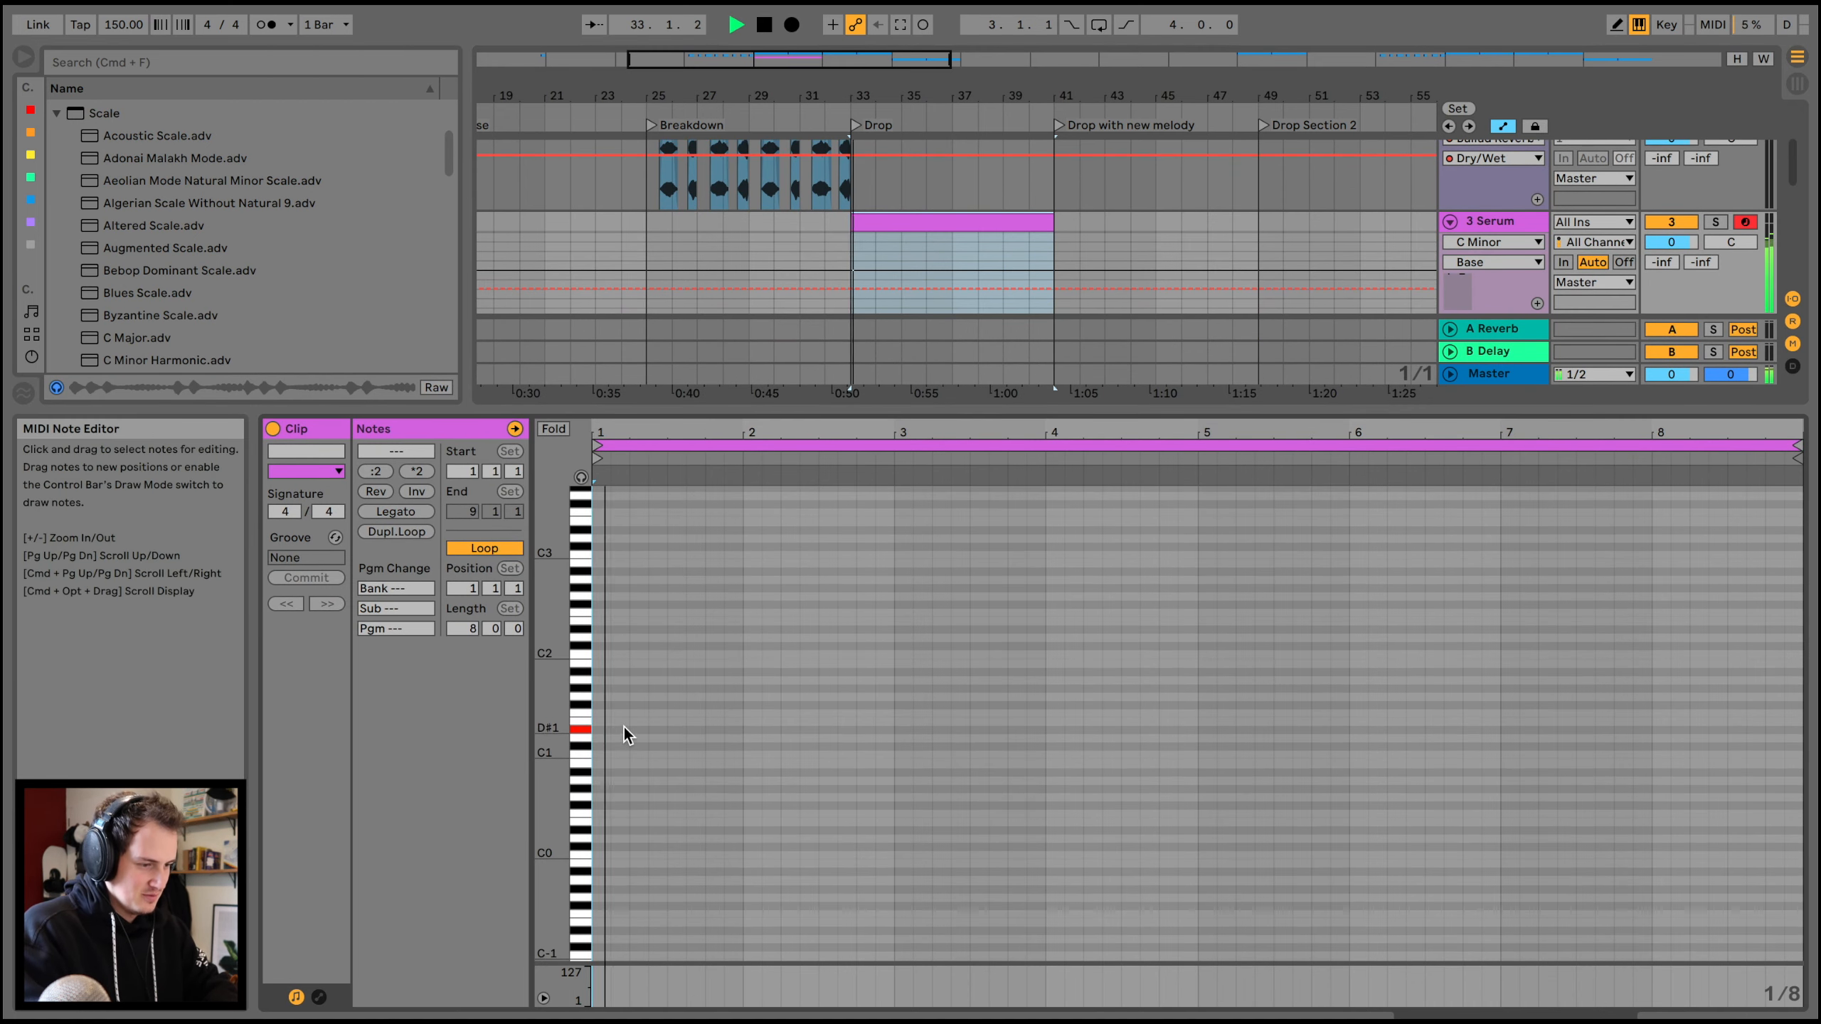
{"action": "double_click", "coordinate": [602, 728]}
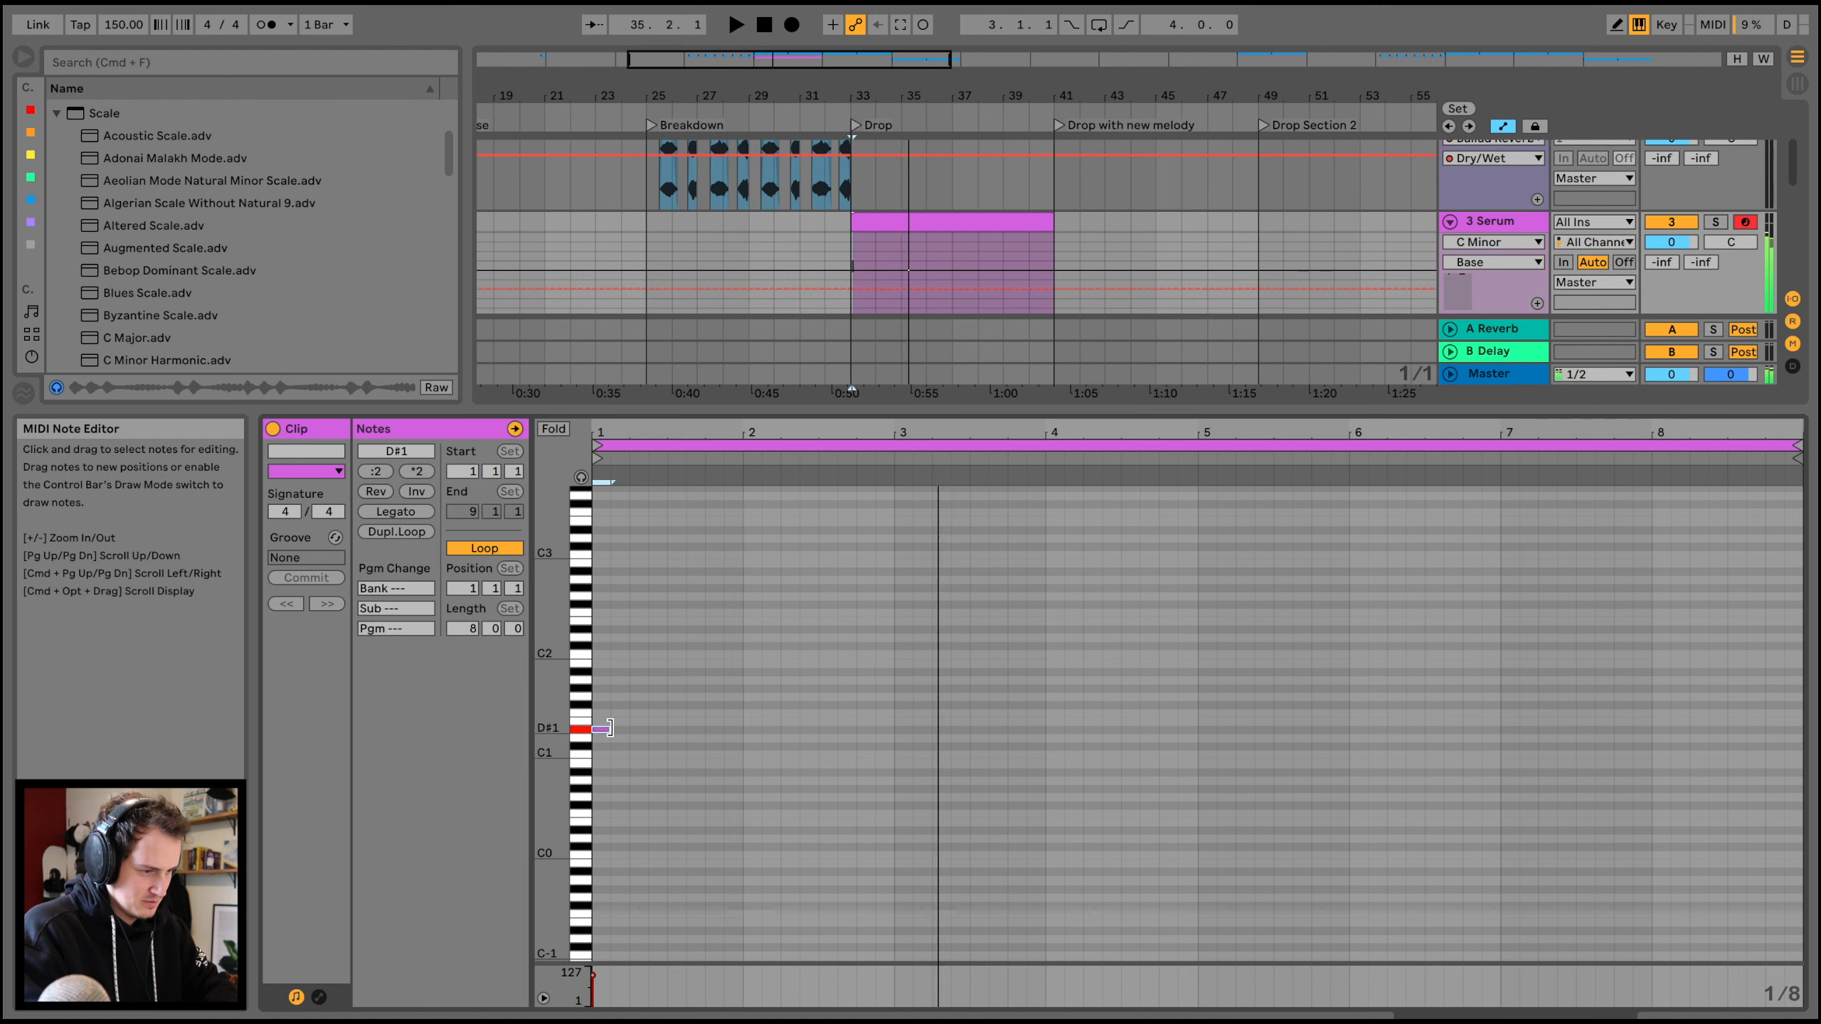
{"action": "left_click_drag", "start_coordinate": [609, 729], "coordinate": [892, 730]}
{"action": "key", "text": "space"}
- Continue the Drop bass line with a C1 note from bar 3 and a shorter F1 note ending at bar 5
{"action": "double_click", "coordinate": [904, 754]}
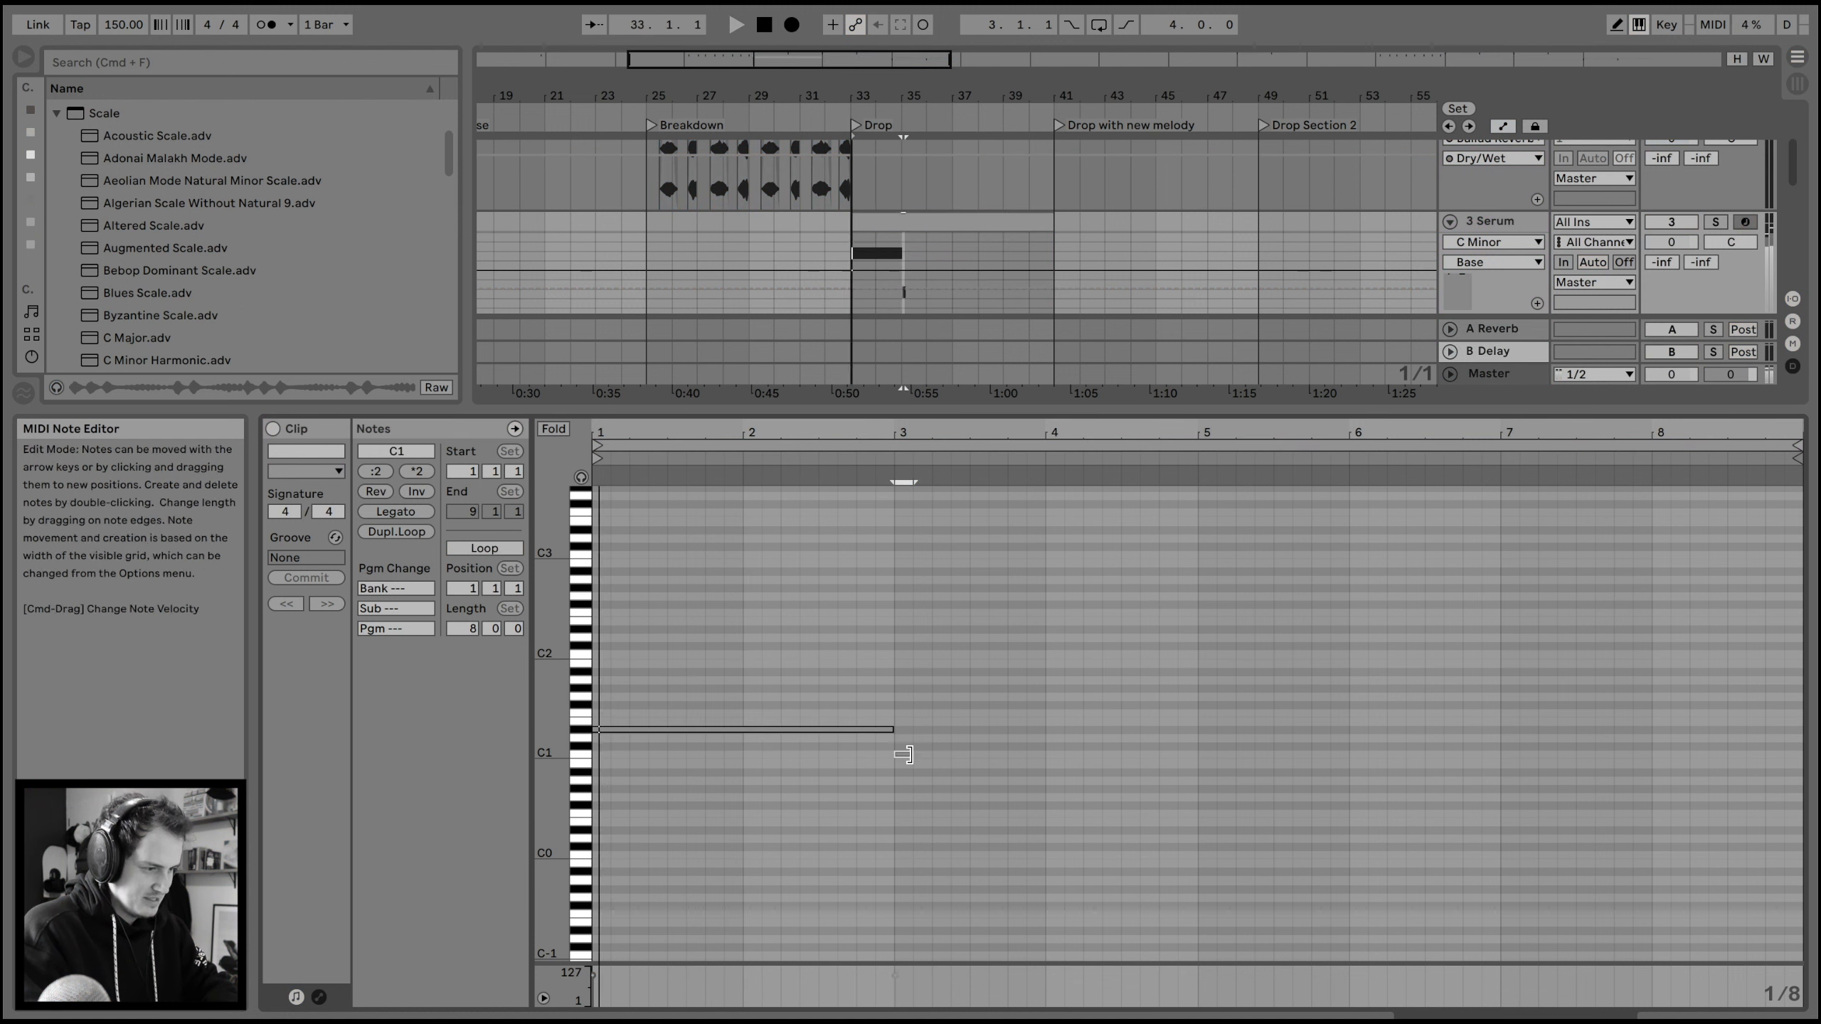
{"action": "key", "text": "super+d"}
{"action": "left_click_drag", "start_coordinate": [911, 754], "coordinate": [1054, 771]}
{"action": "mouse_move", "coordinate": [1048, 771]}
{"action": "left_mouse_down"}
{"action": "mouse_move", "coordinate": [1084, 769]}
{"action": "mouse_move", "coordinate": [1062, 759]}
{"action": "left_mouse_up"}
{"action": "left_click", "coordinate": [1129, 772]}
{"action": "key", "text": "shift+Up"}
{"action": "key", "text": "Down"}
{"action": "key", "text": "Down"}
{"action": "left_click", "coordinate": [1049, 453]}
{"action": "key", "text": "space"}
- Reduce the Serum track's Drop clip to its first four bars and duplicate it to reach bar 41
{"action": "left_click", "coordinate": [1141, 688]}
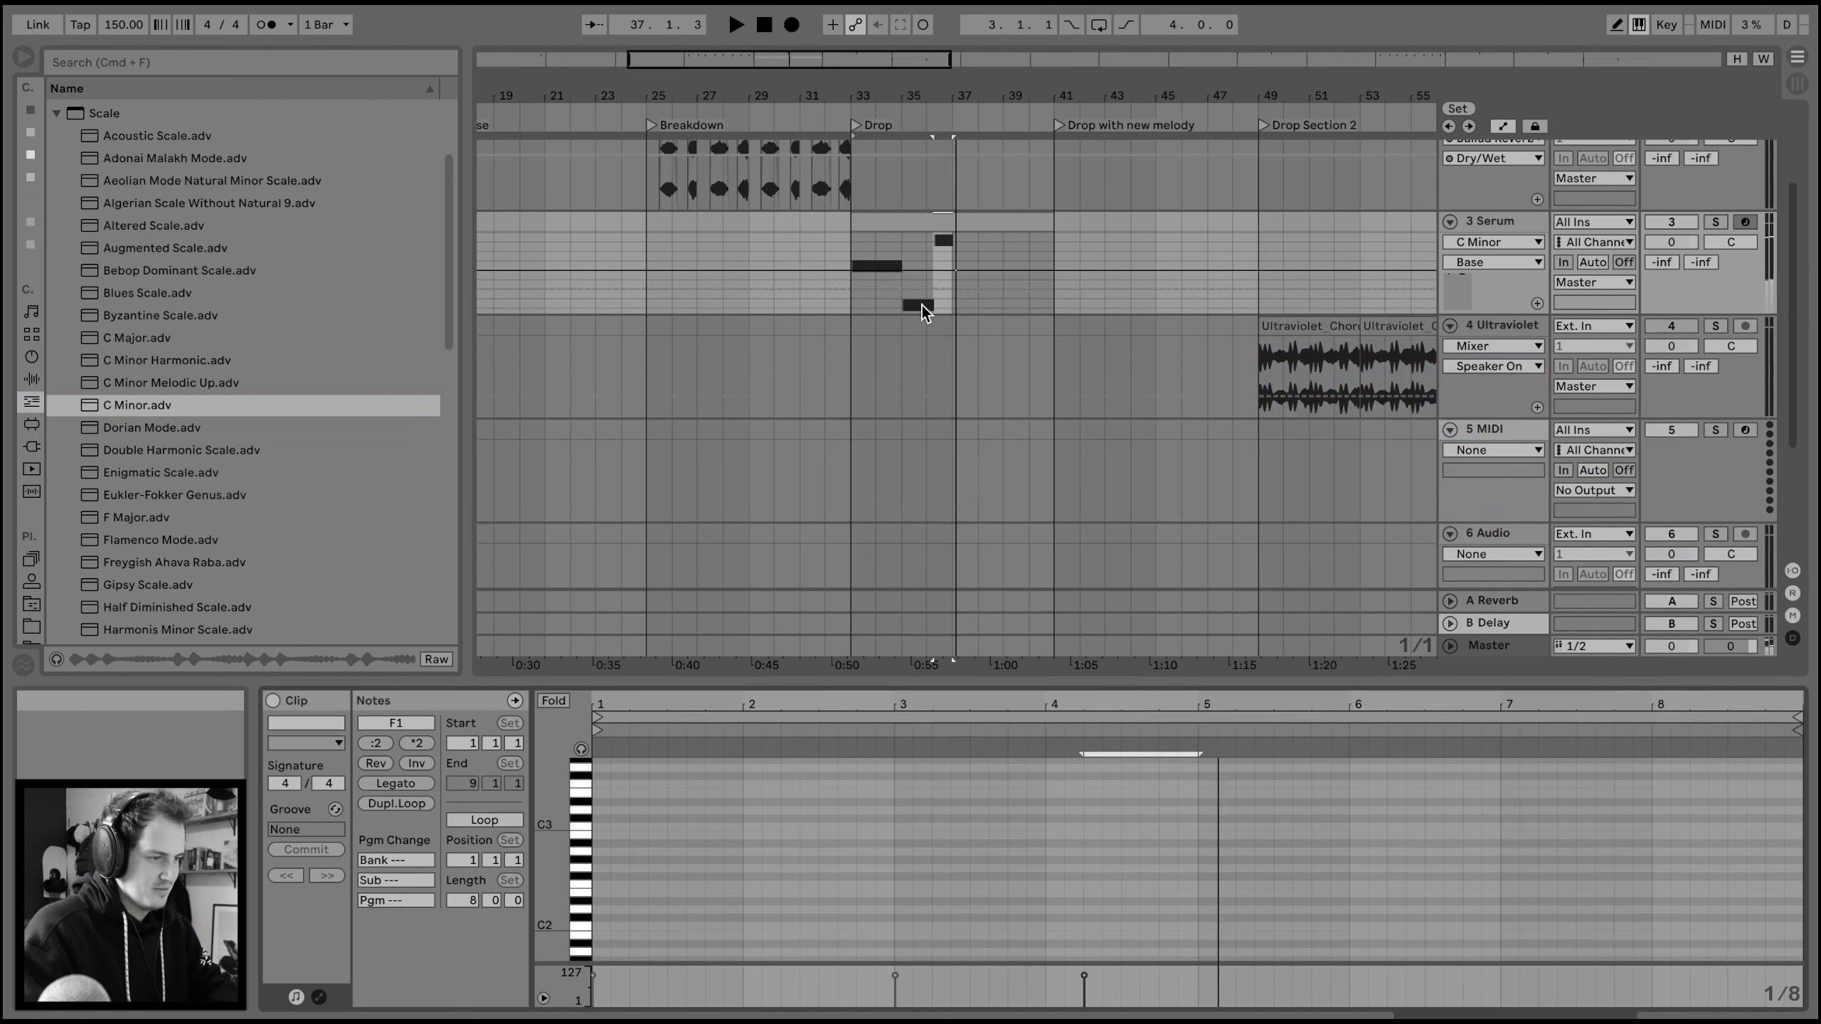
{"action": "left_click", "coordinate": [891, 221]}
{"action": "scroll", "coordinate": [999, 219], "scroll_direction": "left", "scroll_amount": 6}
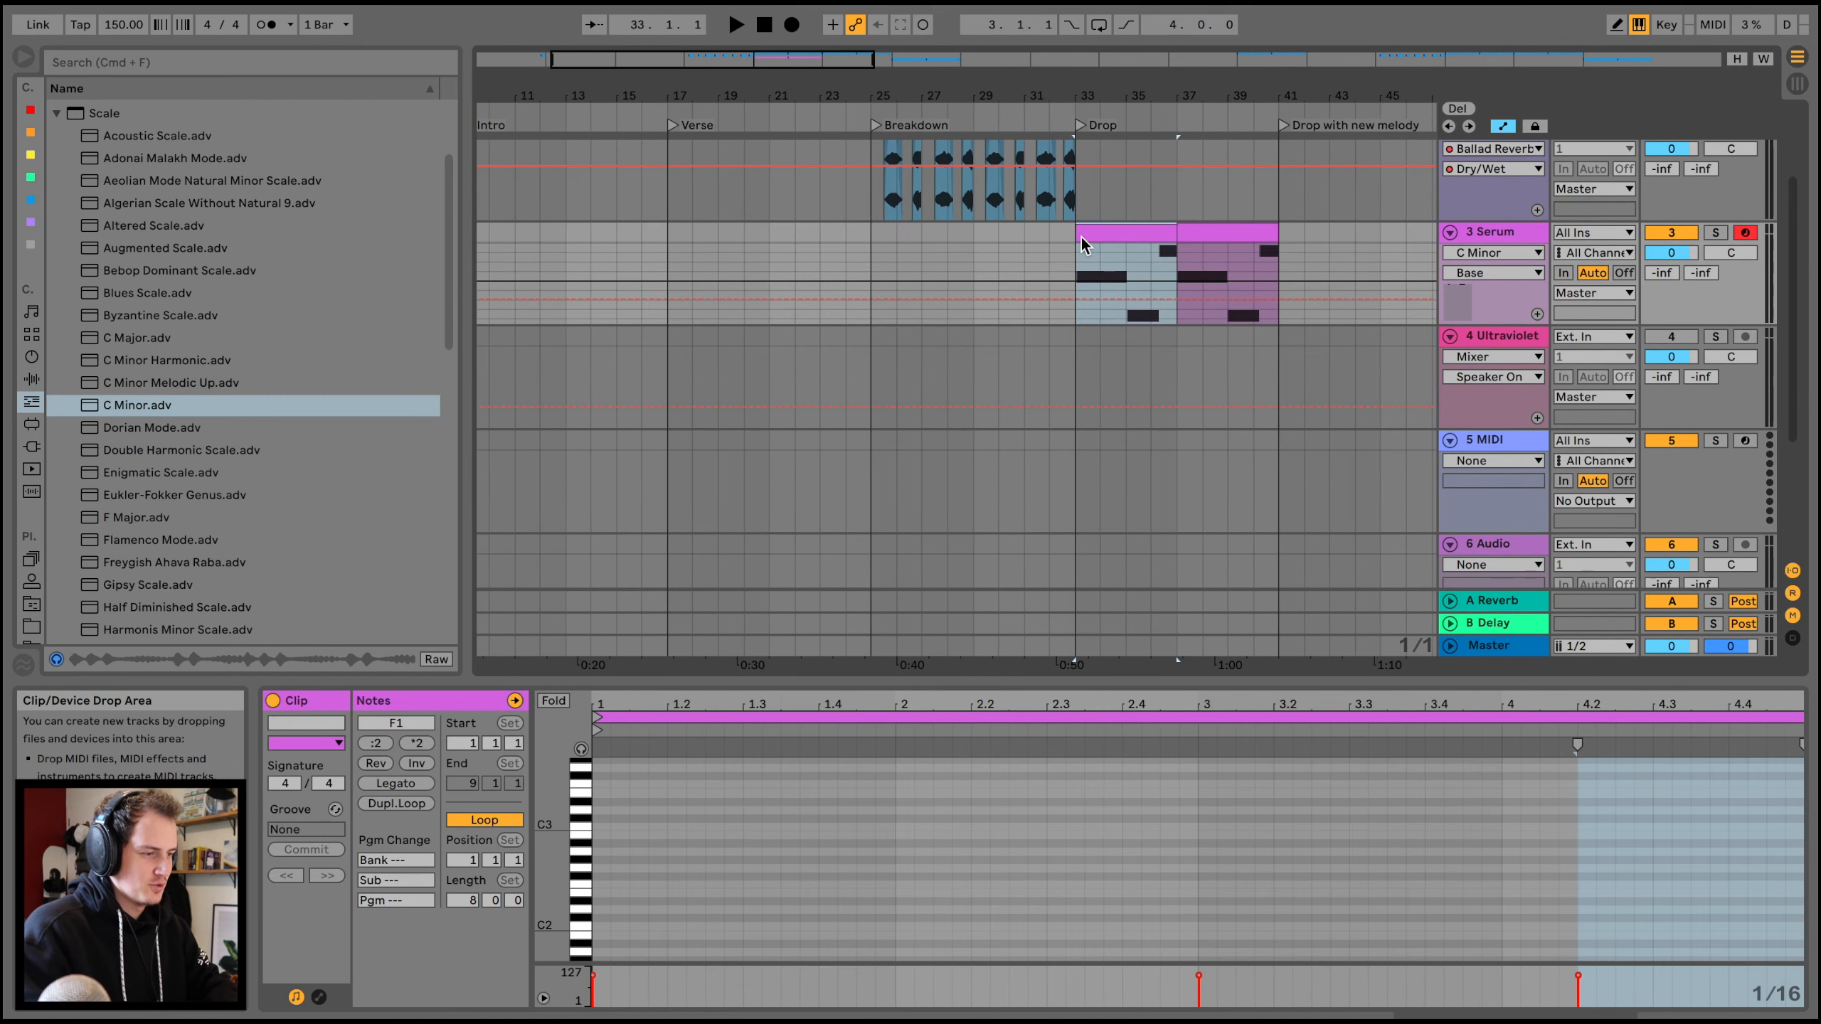
- Create a Serum clip across the Intro with a D#1 note held for all eight bars, and duplicate it into the Verse
{"action": "scroll", "coordinate": [1143, 250], "scroll_direction": "up", "scroll_amount": 2}
{"action": "scroll", "coordinate": [1145, 252], "scroll_direction": "up", "scroll_amount": 1}
{"action": "left_click", "coordinate": [523, 319]}
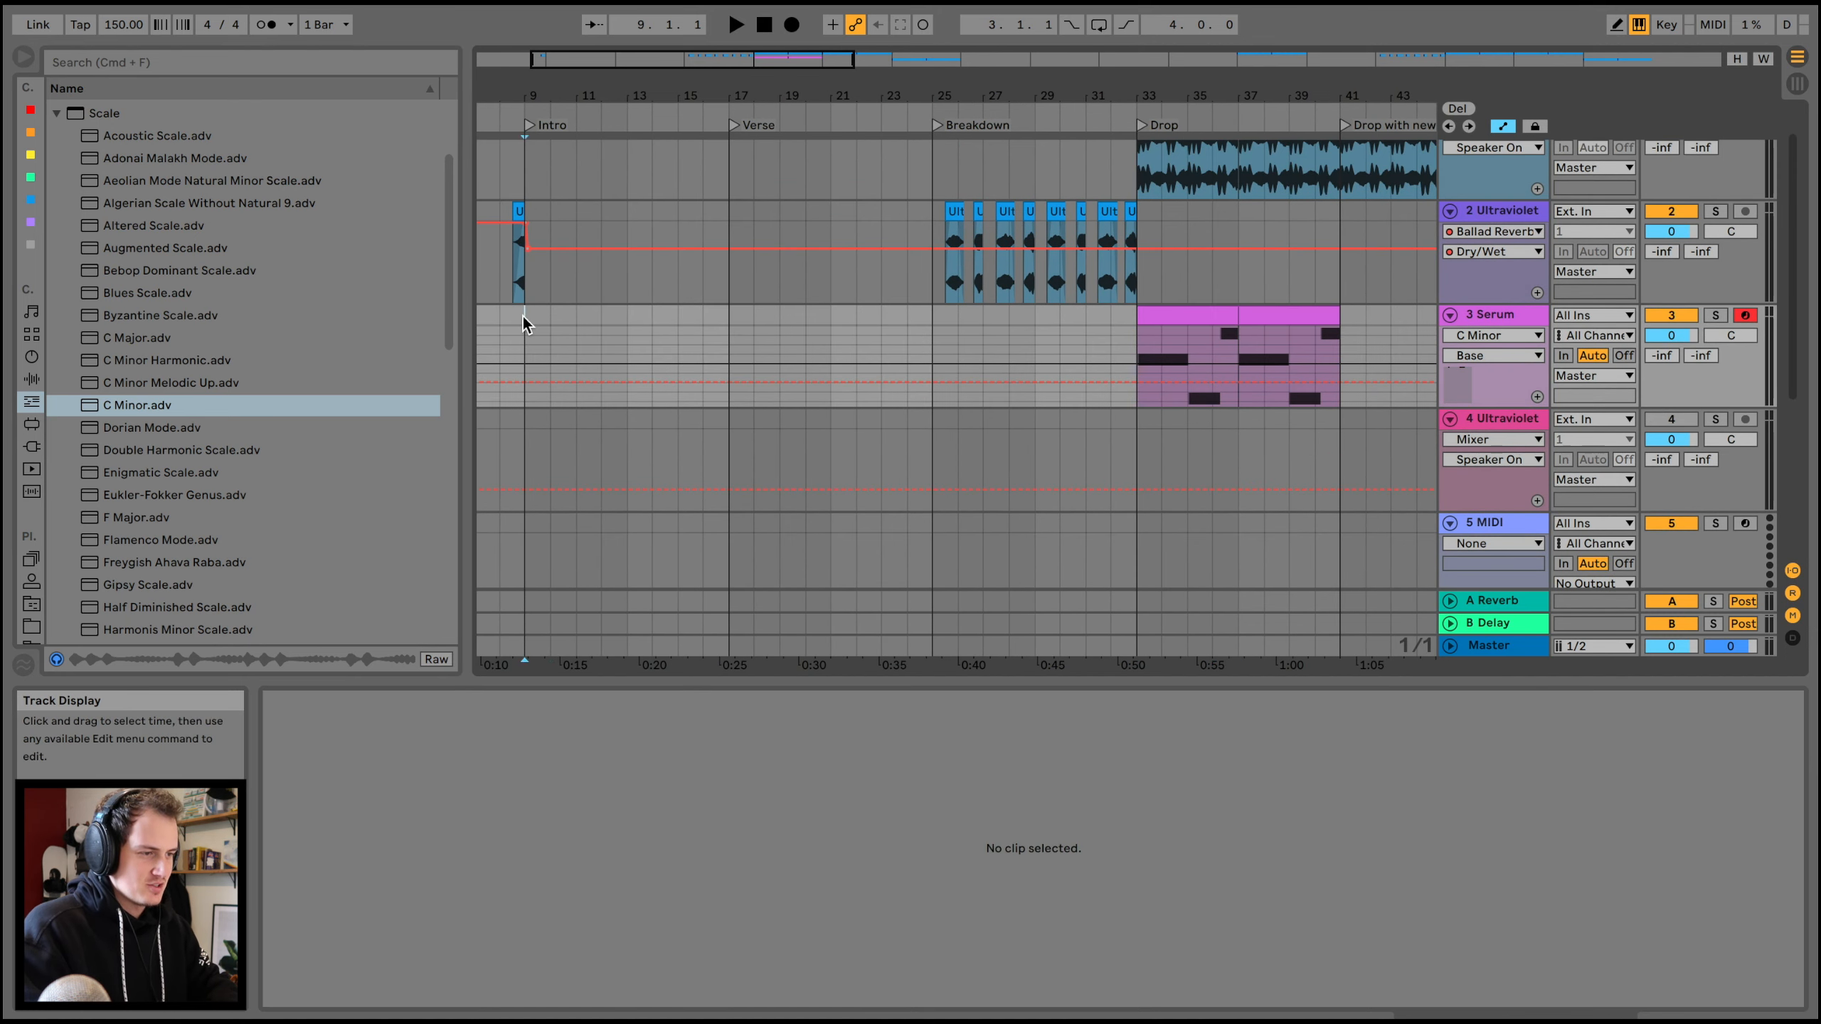
{"action": "key", "text": "super+shift+m"}
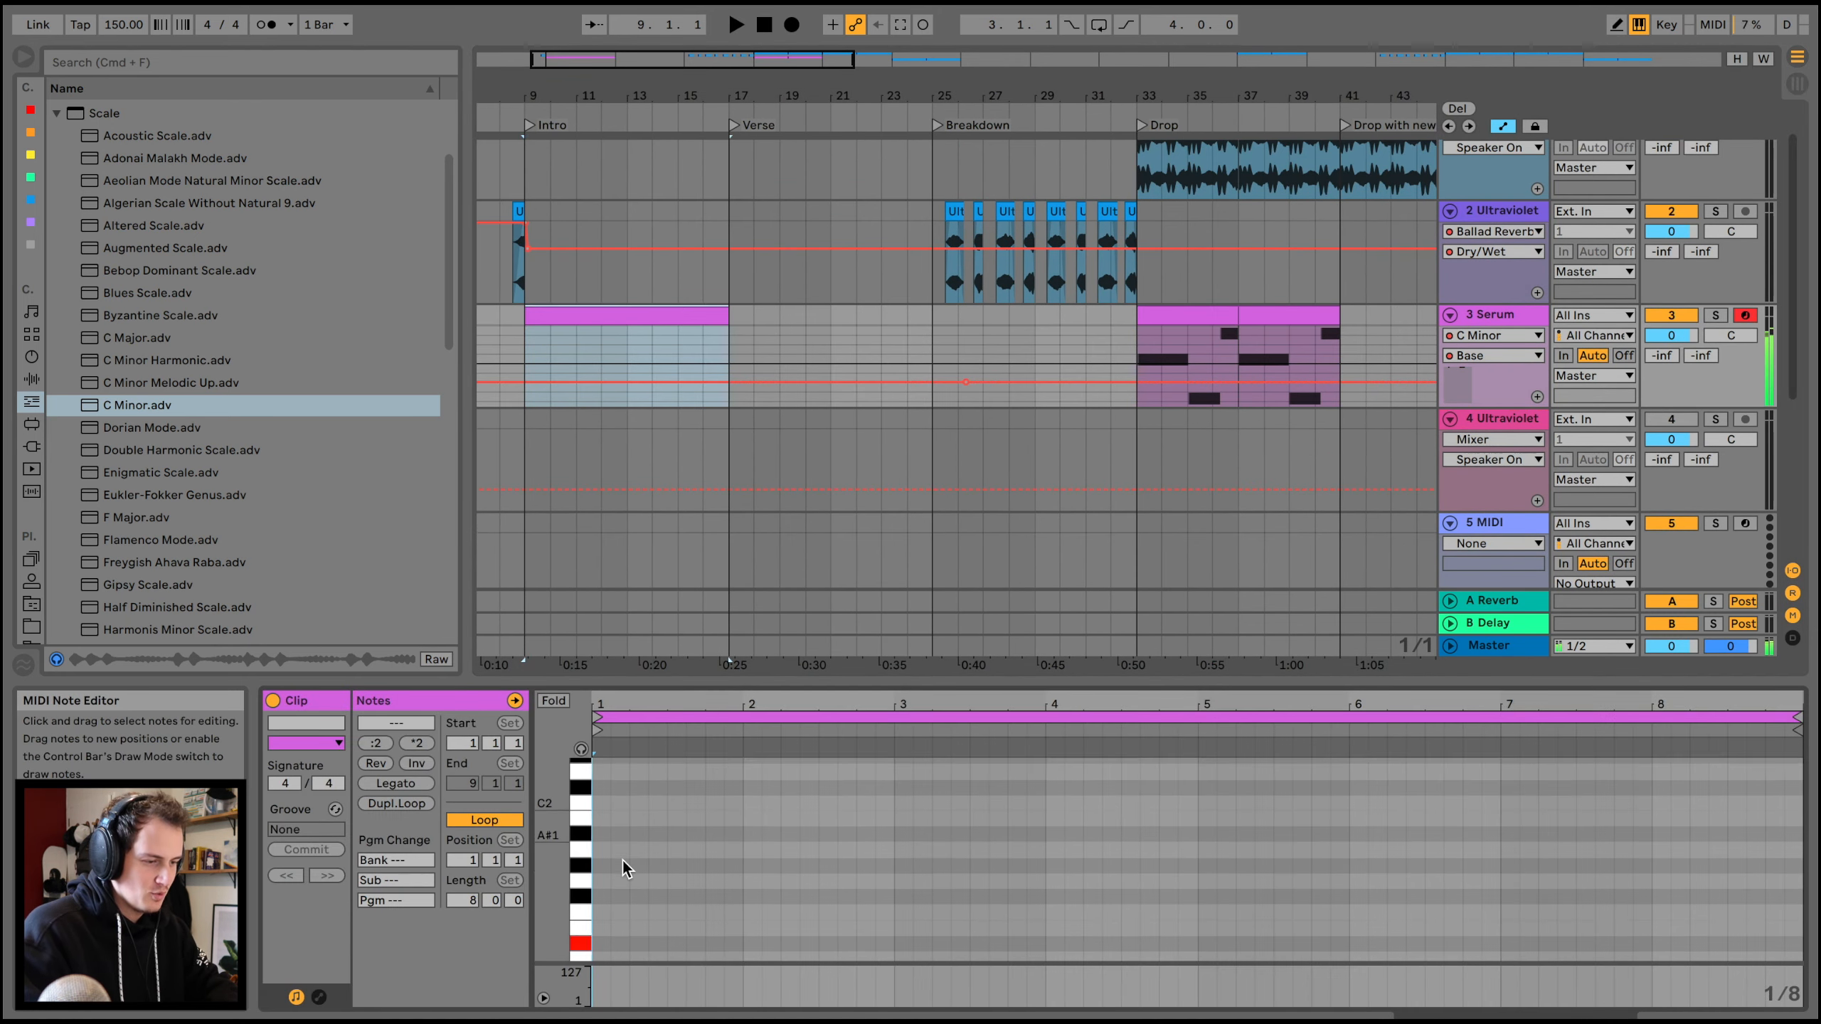
{"action": "double_click", "coordinate": [605, 813]}
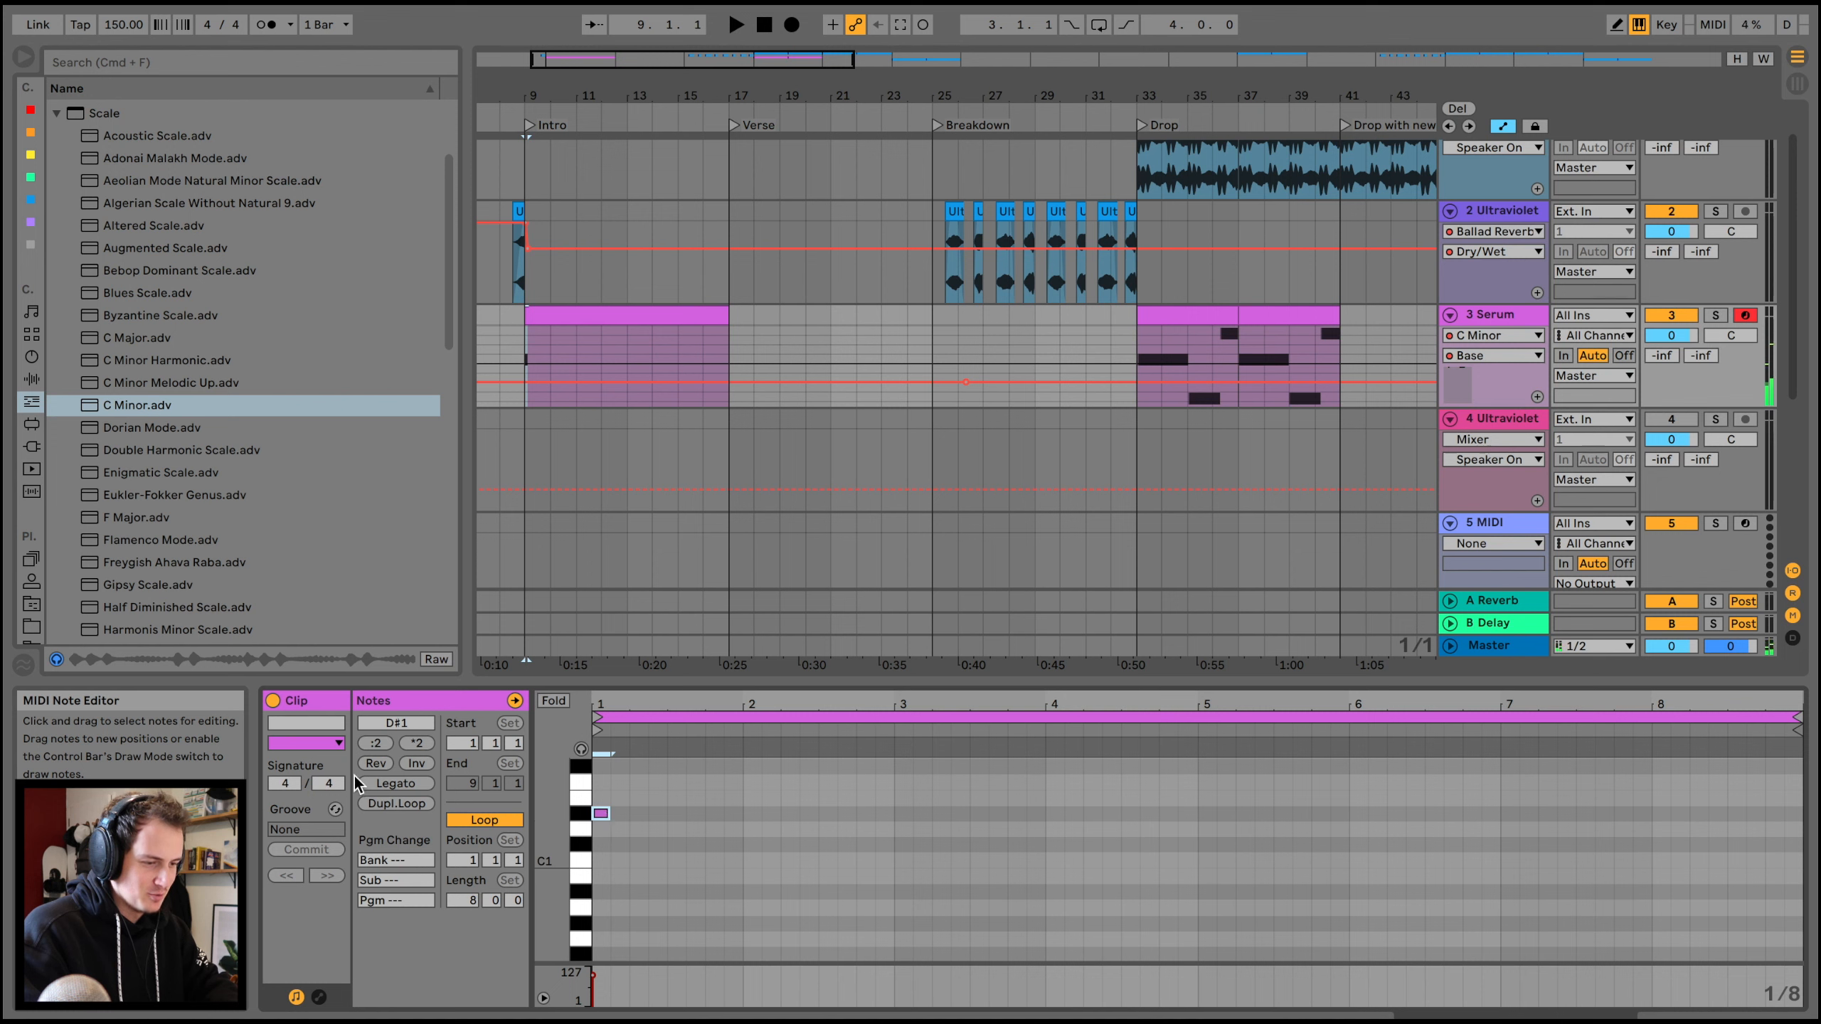
{"action": "left_click", "coordinate": [376, 783]}
{"action": "left_click", "coordinate": [692, 317]}
{"action": "key", "text": "super+d"}
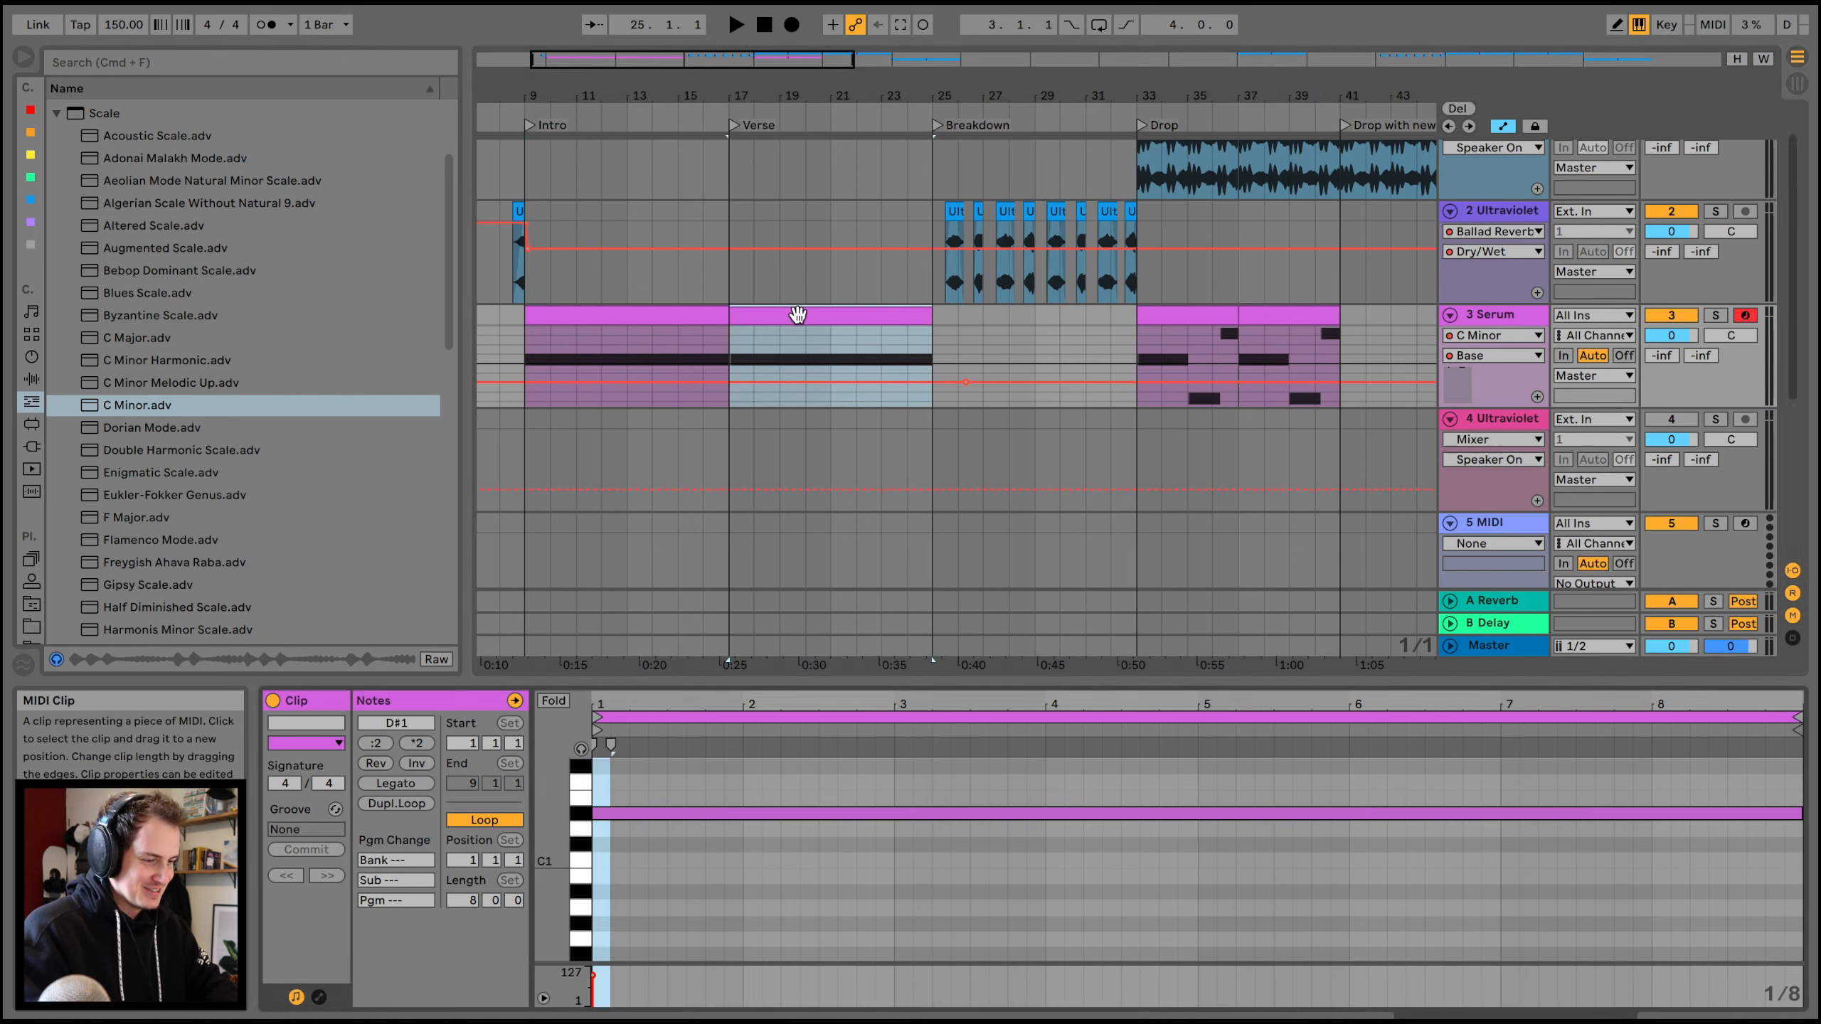
- Lower the Verse clip's note to G#0, shorten it to one bar, and duplicate it into bar 2
{"action": "left_click_drag", "start_coordinate": [925, 677], "coordinate": [925, 398]}
{"action": "scroll", "coordinate": [907, 679], "scroll_direction": "up", "scroll_amount": 5}
{"action": "left_click_drag", "start_coordinate": [1799, 704], "coordinate": [742, 706]}
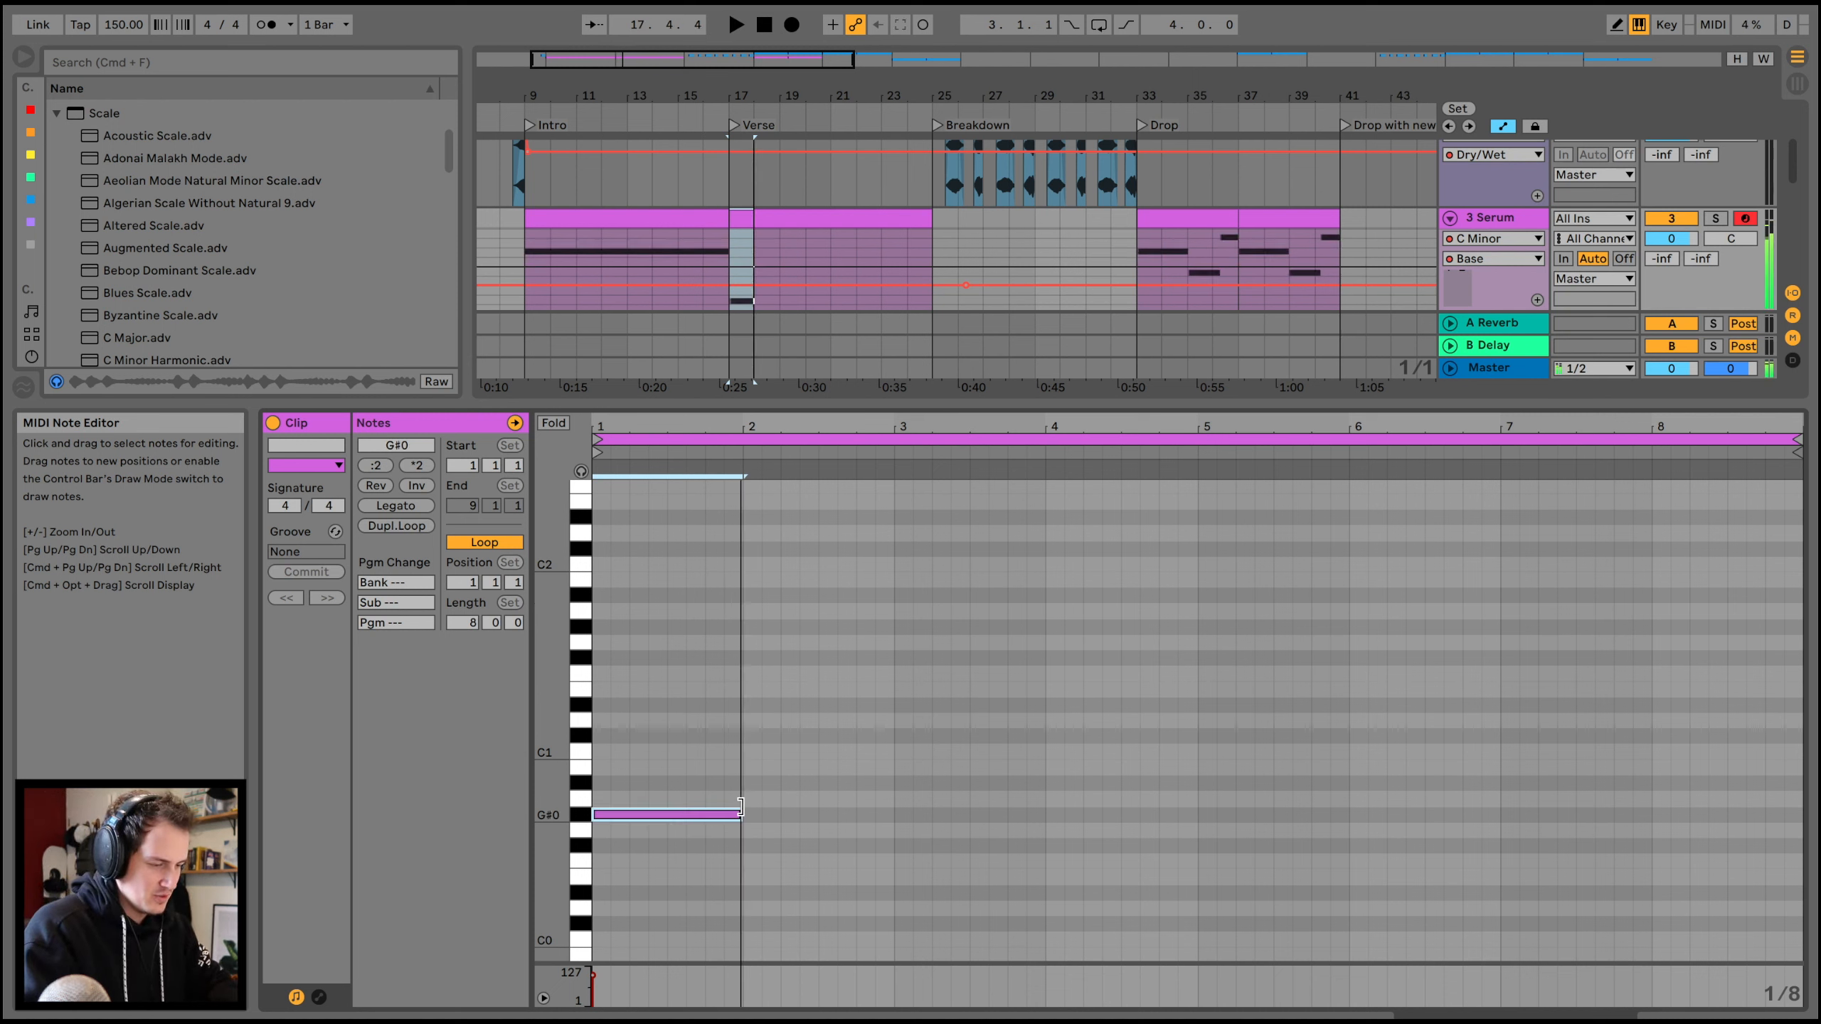
{"action": "key", "text": "super+d"}
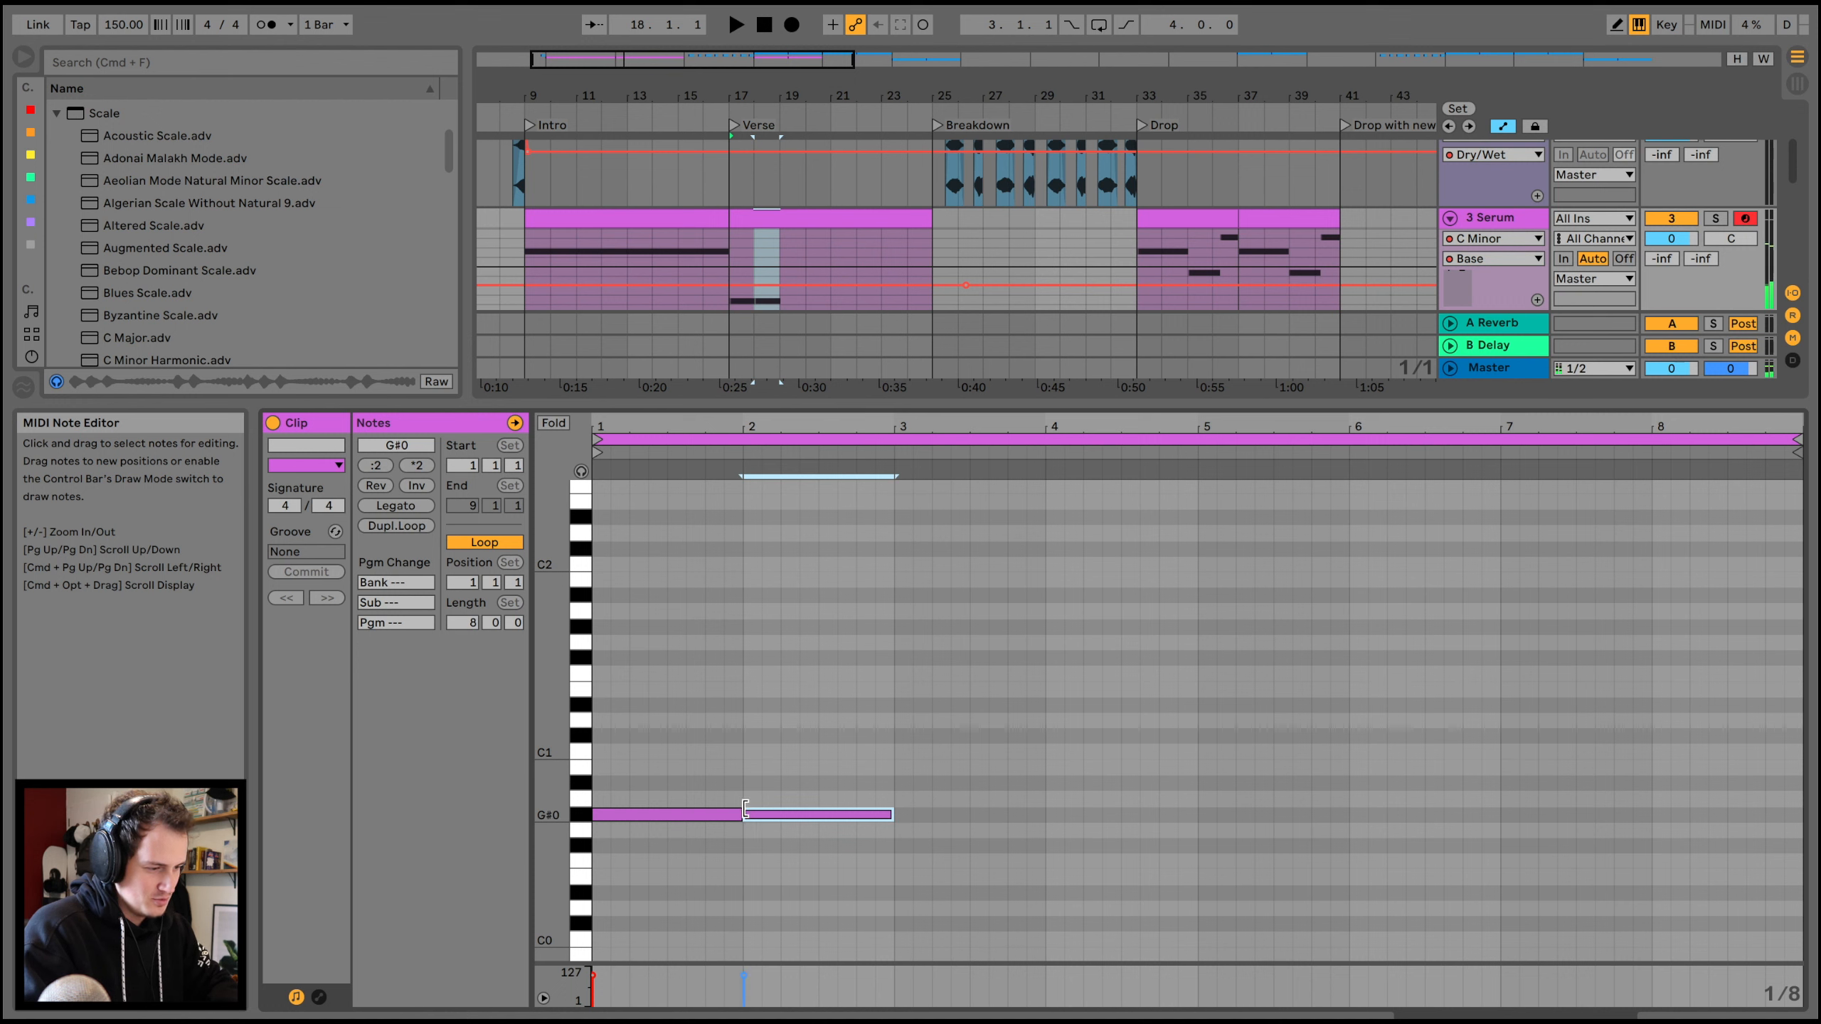
- Shorten the Verse clip's first G#0 note to three beats and add an A#0 note on the fourth beat
{"action": "left_click", "coordinate": [739, 810]}
{"action": "double_click", "coordinate": [731, 797]}
{"action": "key", "text": "space"}
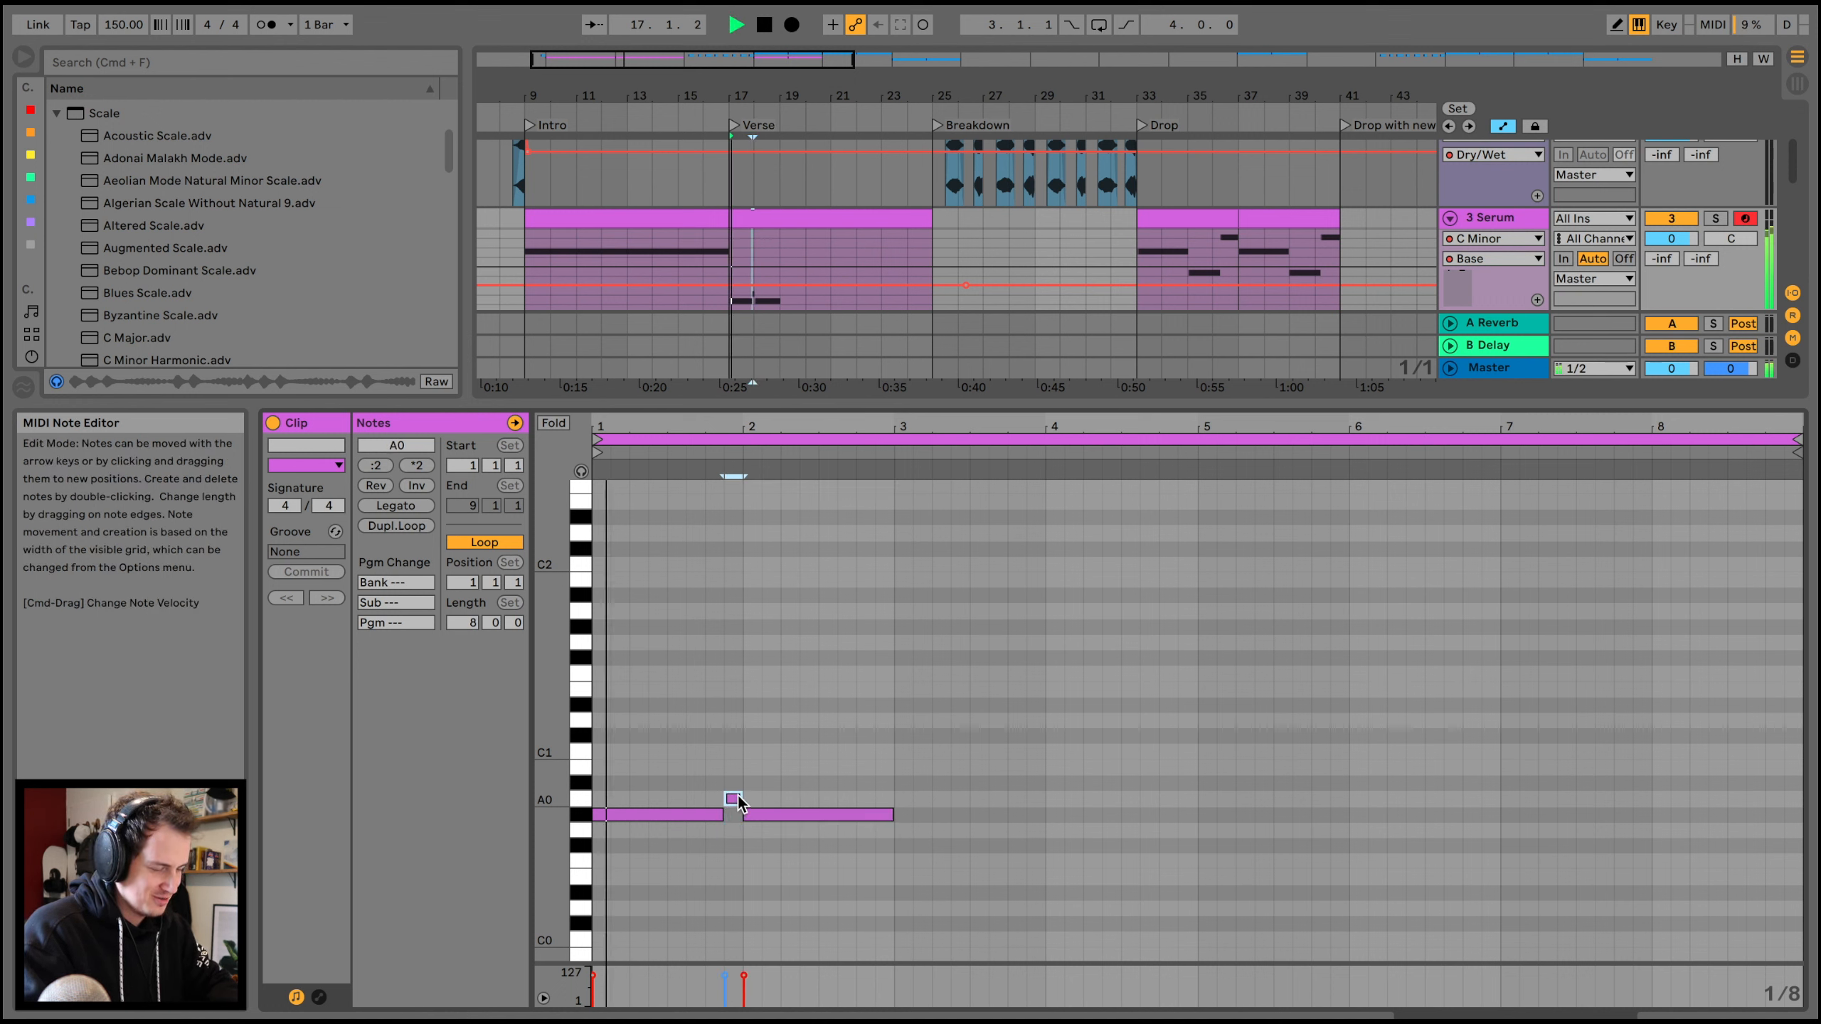
{"action": "mouse_move", "coordinate": [734, 799]}
{"action": "left_mouse_down"}
{"action": "mouse_move", "coordinate": [742, 784]}
{"action": "mouse_move", "coordinate": [704, 814]}
{"action": "left_mouse_up"}
{"action": "key", "text": "space"}
{"action": "left_click", "coordinate": [725, 805]}
{"action": "key", "text": "space"}
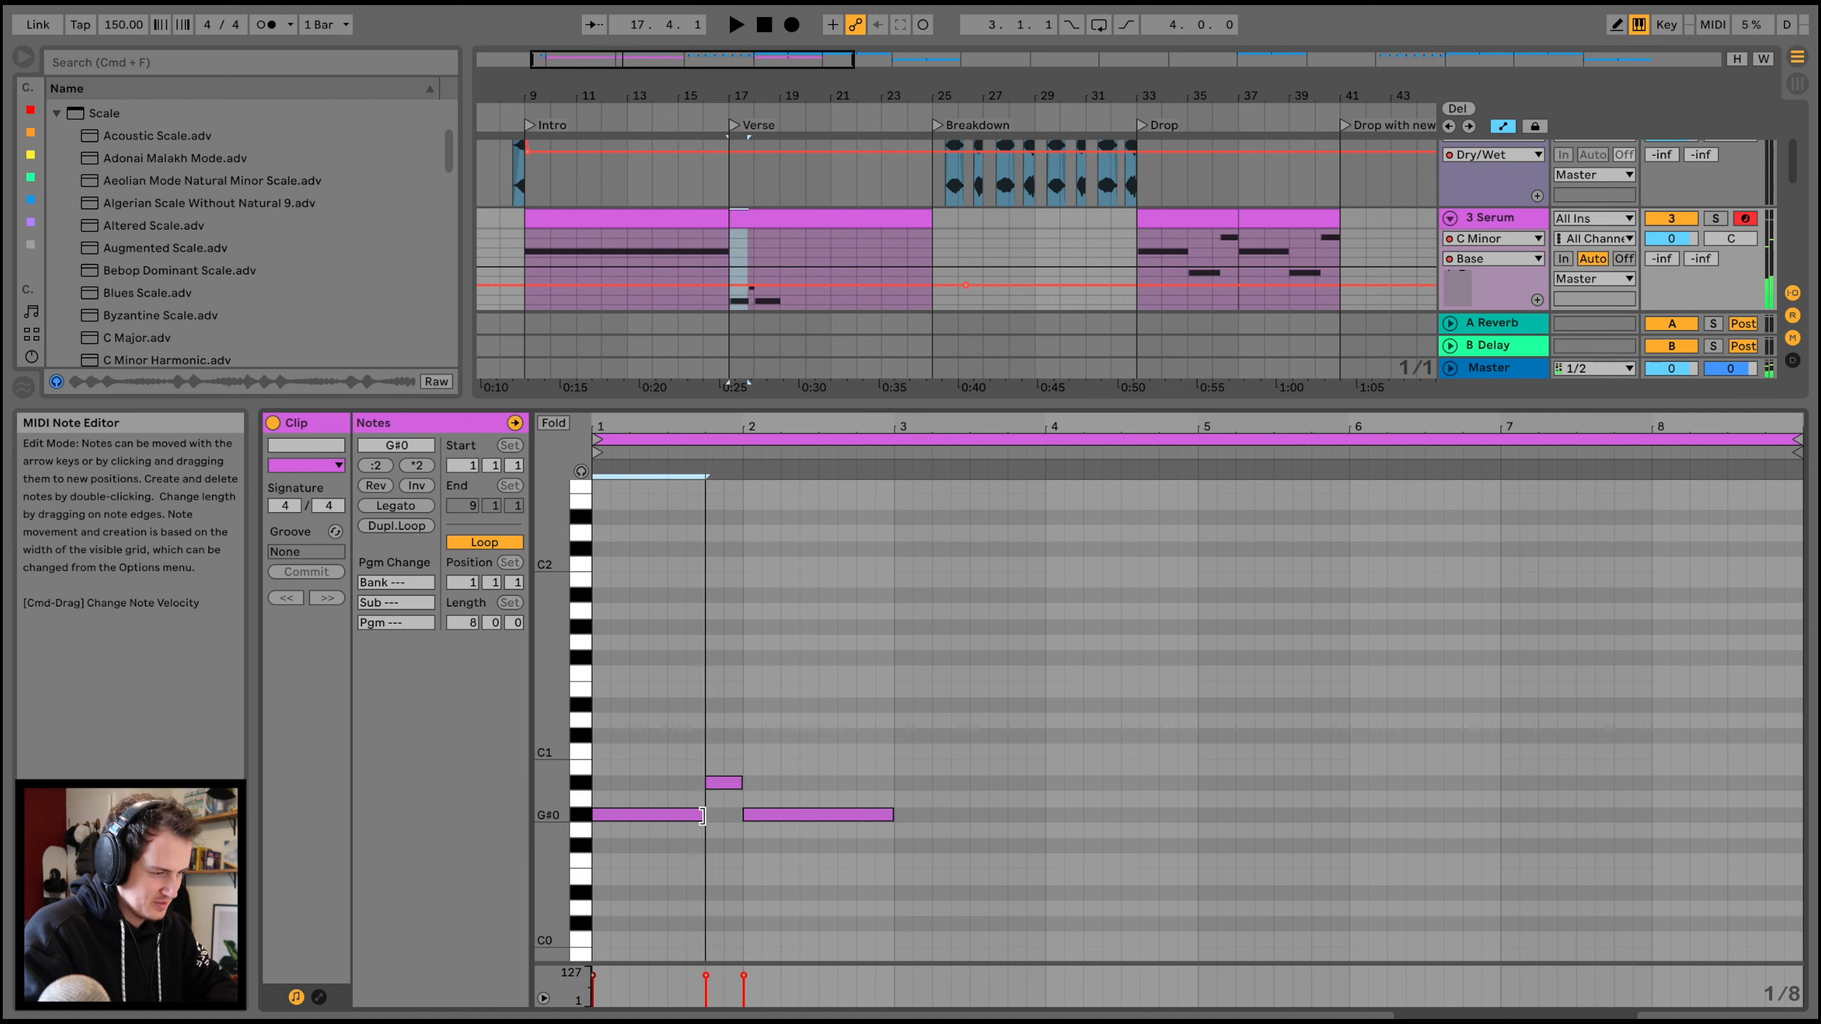
- Raise the Verse clip's bar 2 note to B0 and turn on the metronome
{"action": "left_click", "coordinate": [762, 810]}
{"action": "key", "text": "Up"}
{"action": "key", "text": "Up"}
{"action": "key", "text": "Up"}
{"action": "key", "text": "Up"}
{"action": "key", "text": "space"}
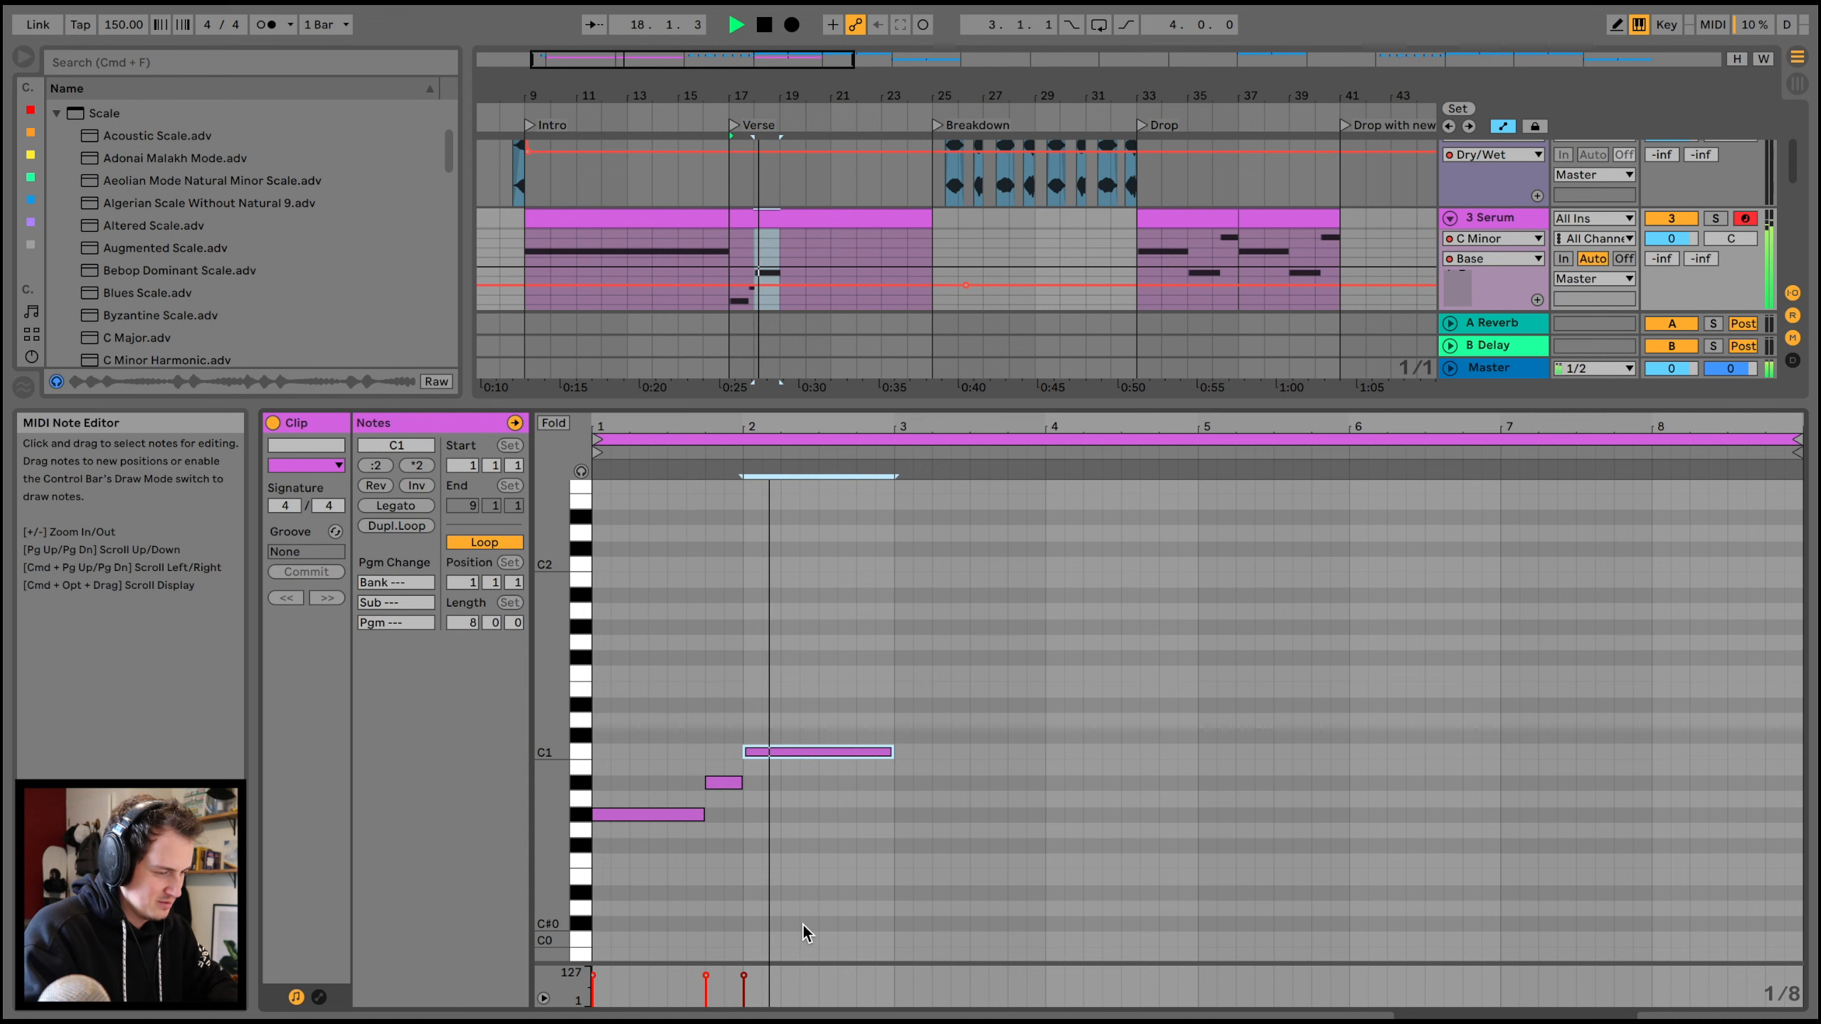
{"action": "key", "text": "space"}
{"action": "key", "text": "Down"}
{"action": "left_click", "coordinate": [266, 24]}
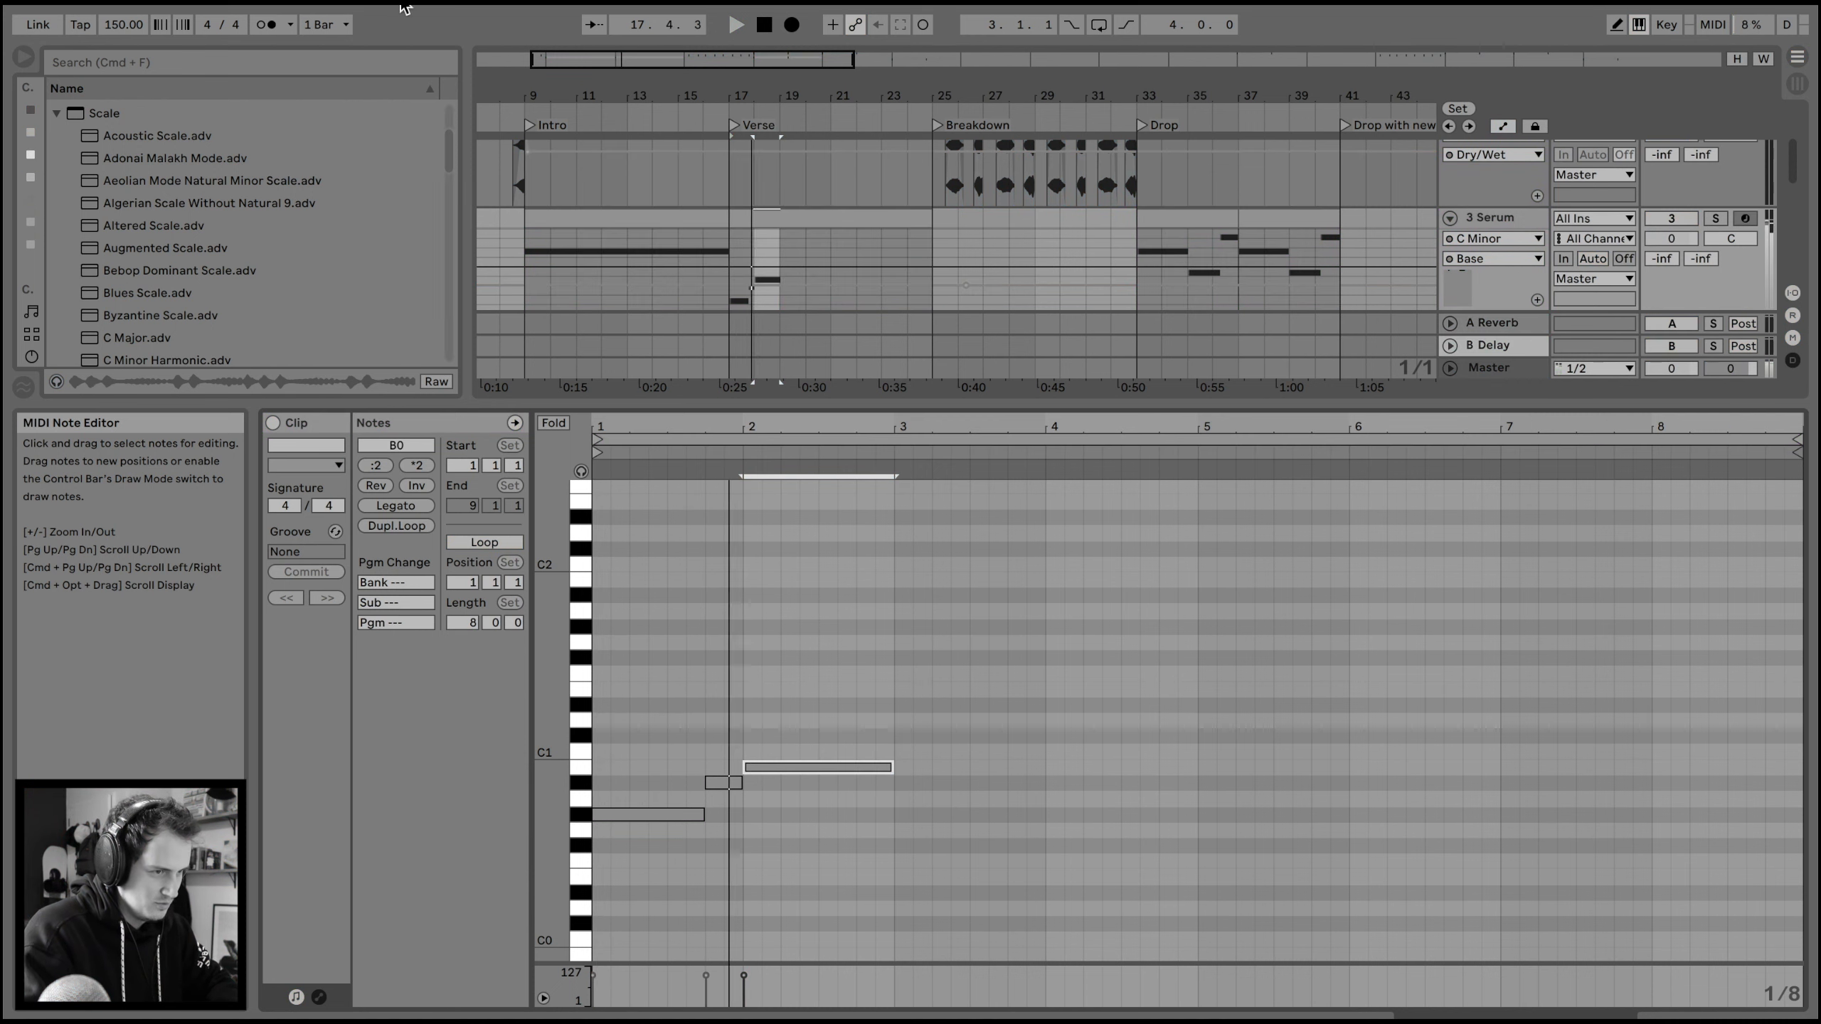
- Shorten the B0 note by an eighth and add an eighth-note C1 just before bar 3 of the Verse clip
{"action": "key", "text": "plus"}
{"action": "left_click_drag", "start_coordinate": [766, 814], "coordinate": [805, 783]}
{"action": "left_click_drag", "start_coordinate": [1136, 768], "coordinate": [1100, 764]}
{"action": "key", "text": "super+d"}
{"action": "key", "text": "Up"}
{"action": "left_click_drag", "start_coordinate": [1360, 752], "coordinate": [1139, 752]}
{"action": "left_click", "coordinate": [1049, 448]}
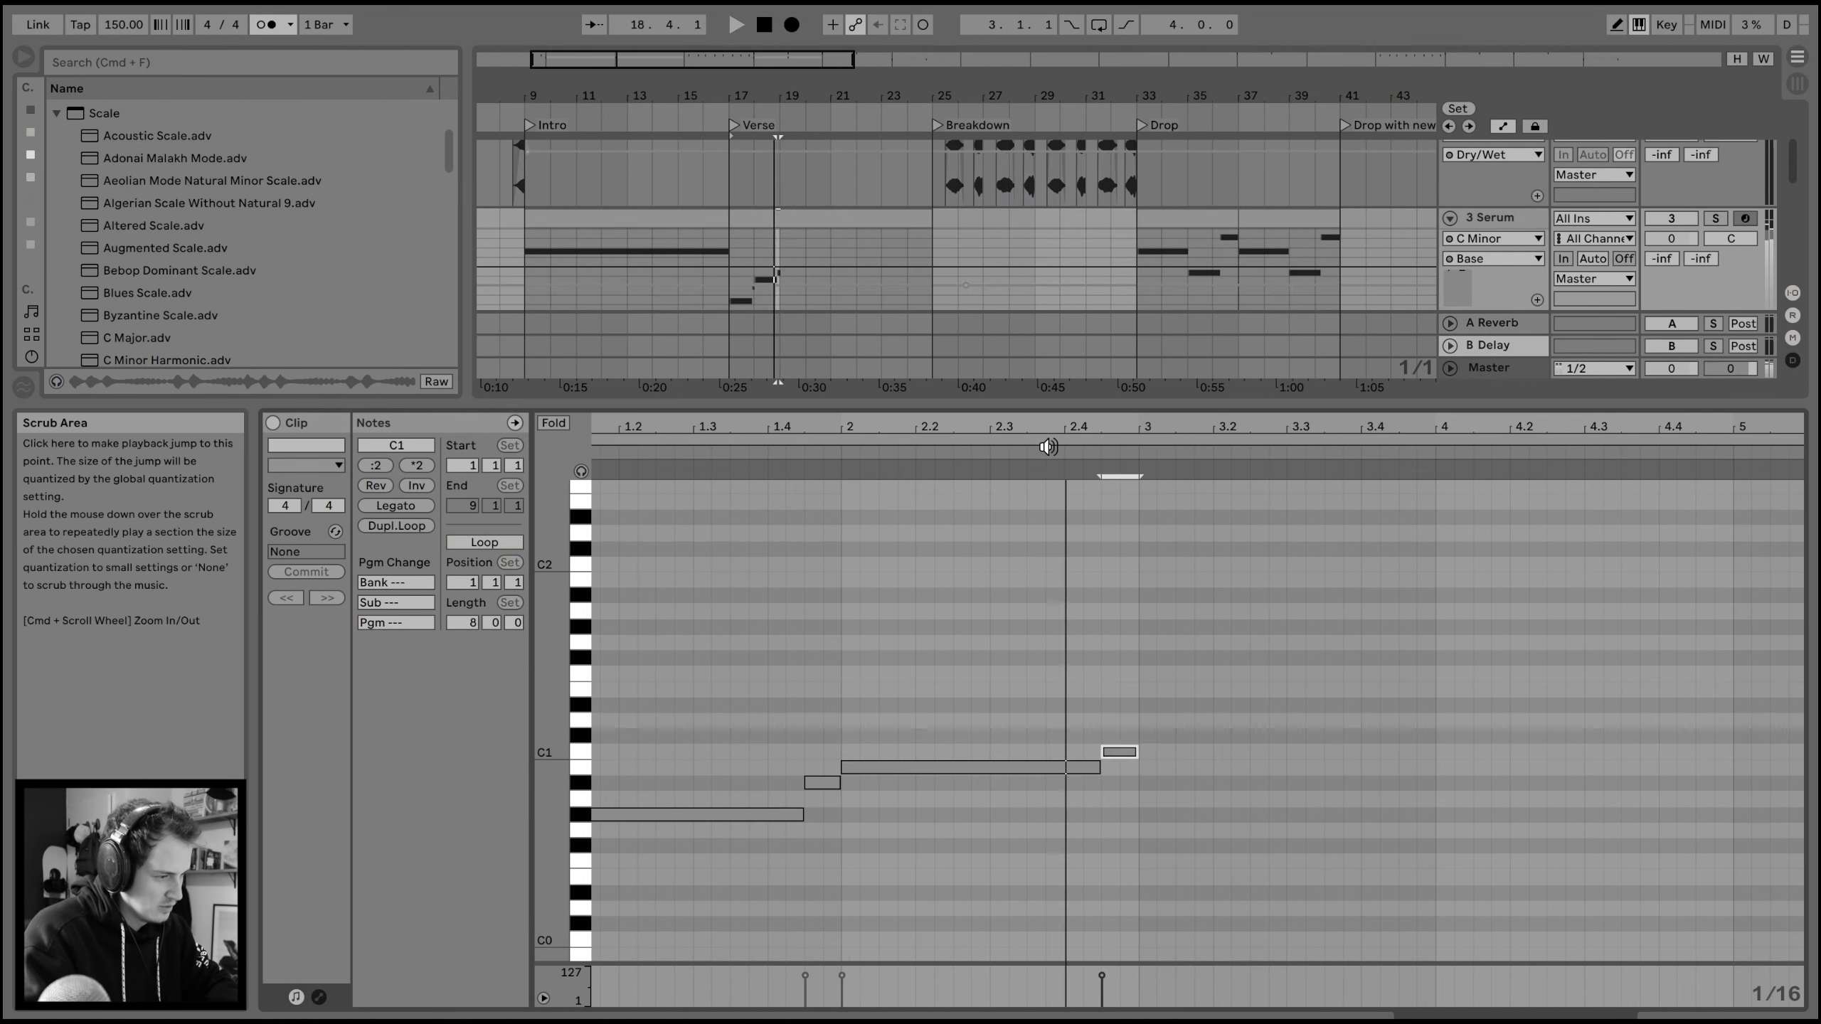
- Raise the short note before bar 3 to F#1 and add an E1 note filling bar 3
{"action": "key", "text": "Up"}
{"action": "key", "text": "Up"}
{"action": "key", "text": "Up"}
{"action": "key", "text": "Up"}
{"action": "key", "text": "Up"}
{"action": "key", "text": "Up"}
{"action": "key", "text": "super+d"}
{"action": "key", "text": "Down"}
{"action": "left_click_drag", "start_coordinate": [1176, 676], "coordinate": [1435, 690]}
- Fill bar 4 with a shortened D1 note and short descending notes, and repeat the Verse phrase up to bar 25
{"action": "key", "text": "super+d"}
{"action": "key", "text": "Down"}
{"action": "key", "text": "Down"}
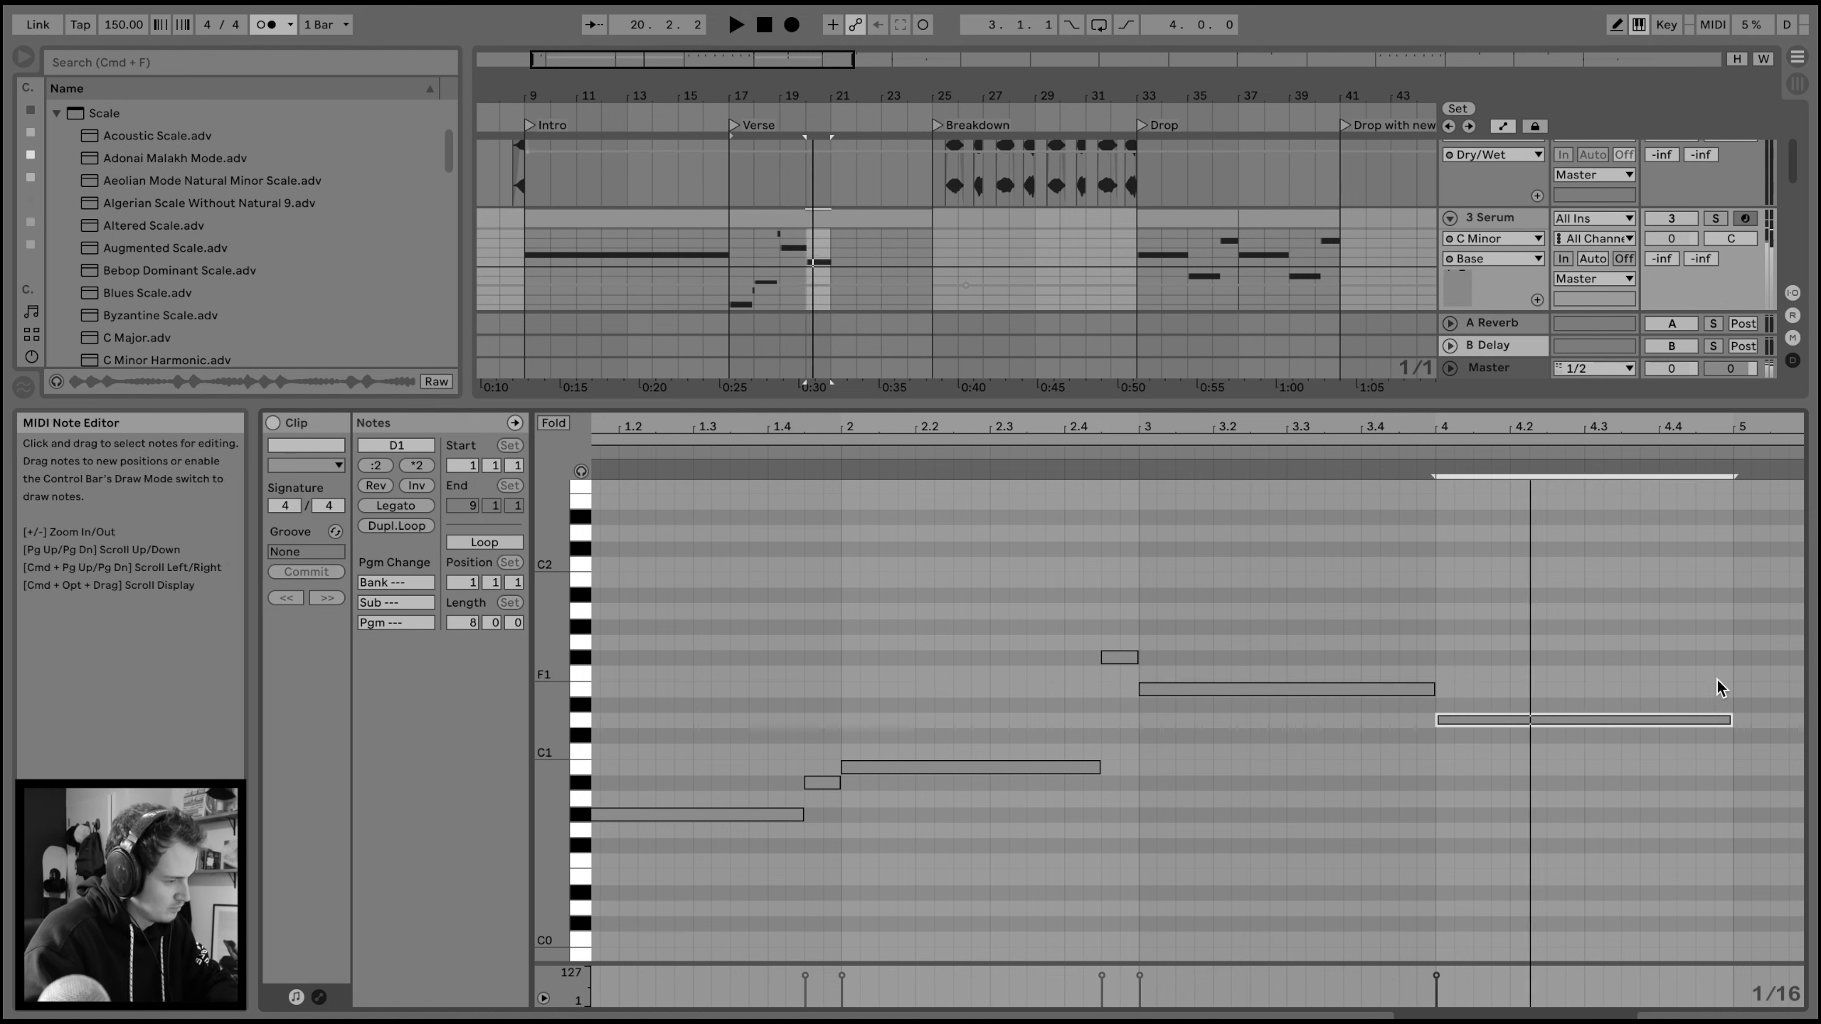
{"action": "key", "text": "super+d"}
{"action": "key", "text": "Down"}
{"action": "left_click_drag", "start_coordinate": [1732, 720], "coordinate": [1639, 736]}
{"action": "key", "text": "super+d"}
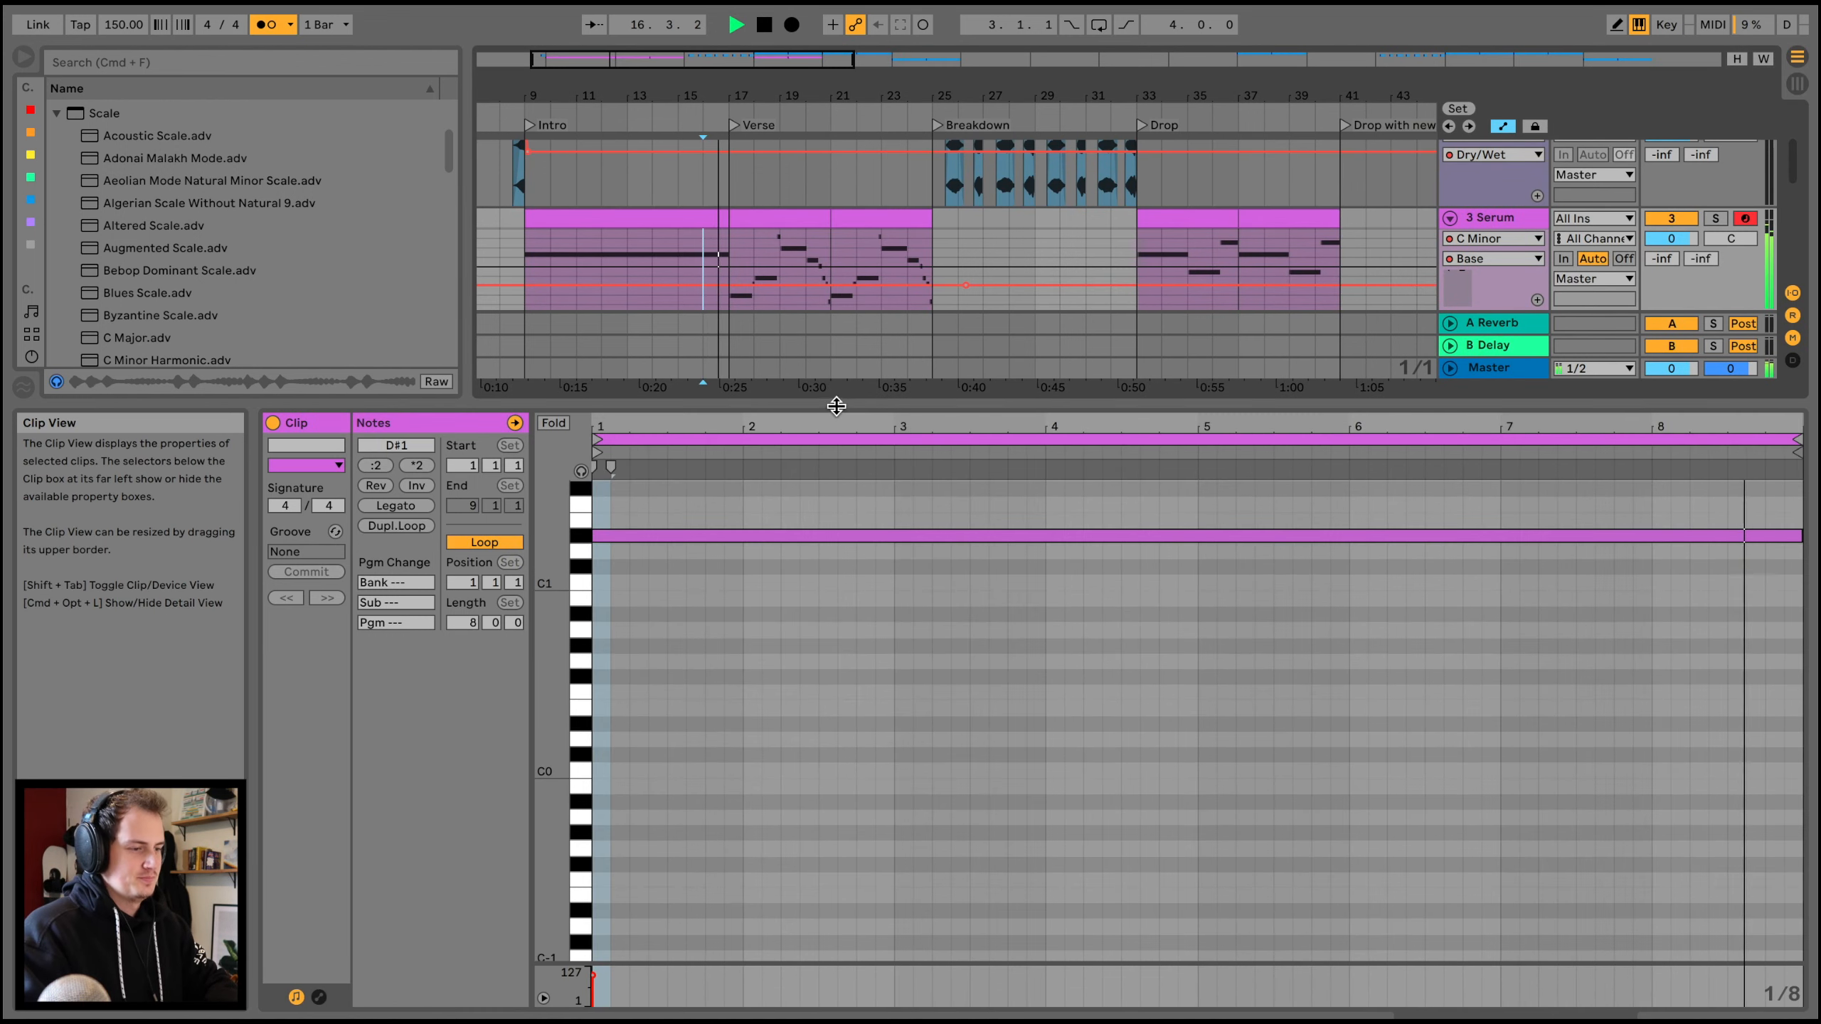
- Copy the Intro's sustained D#1 clip into the Breakdown at bar 25 on the Serum track
{"action": "left_click_drag", "start_coordinate": [836, 407], "coordinate": [825, 862]}
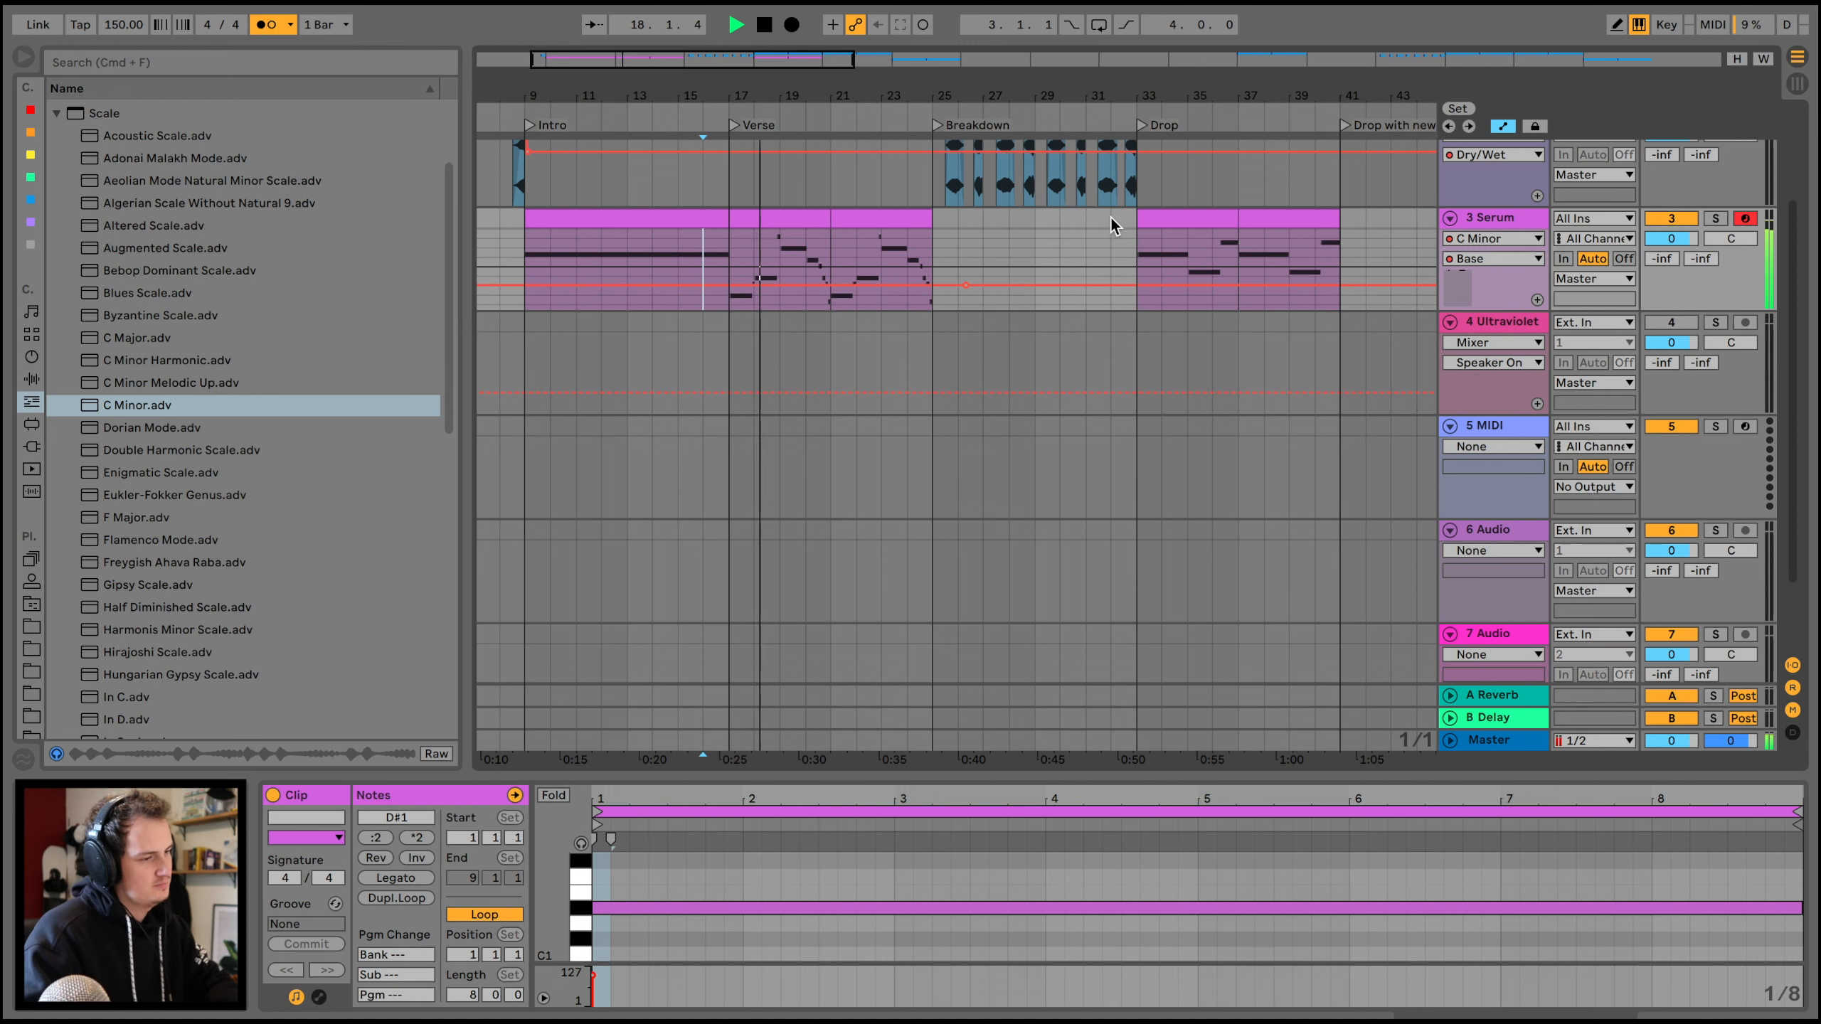
{"action": "scroll", "coordinate": [944, 380], "scroll_direction": "up", "scroll_amount": 5}
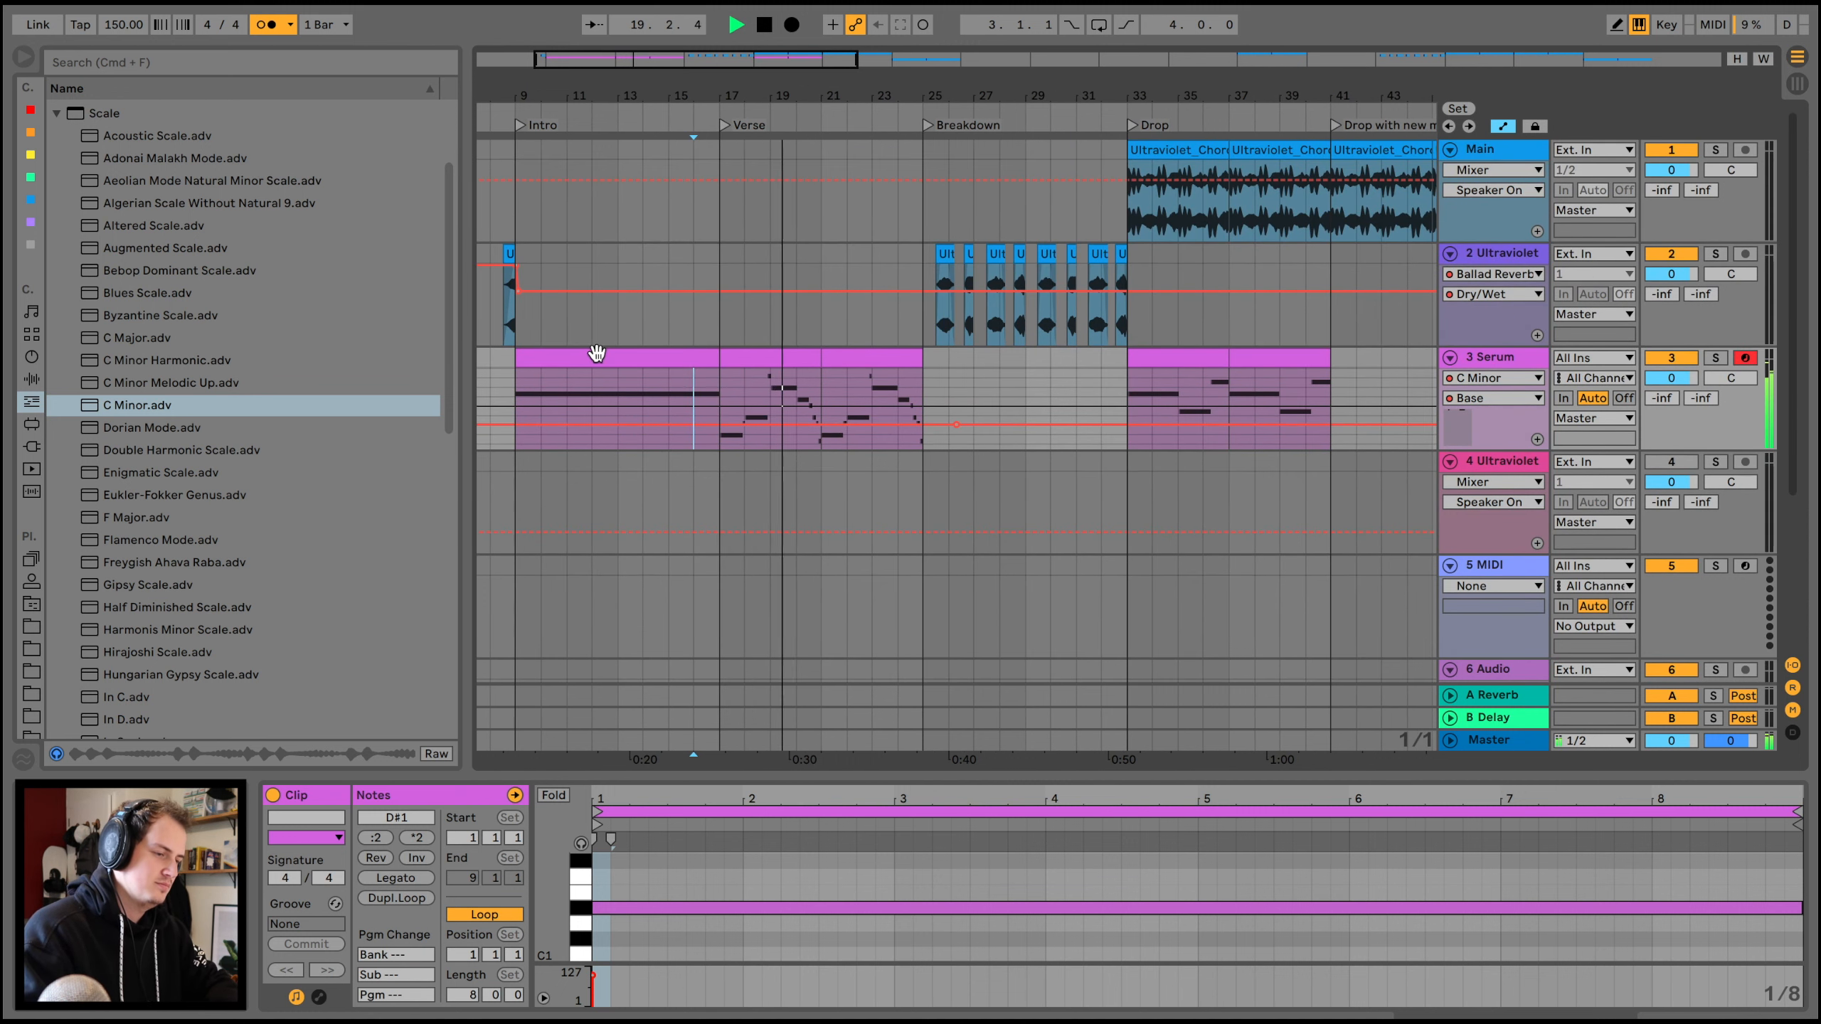
{"action": "left_click", "coordinate": [924, 365]}
{"action": "key", "text": "super+v"}
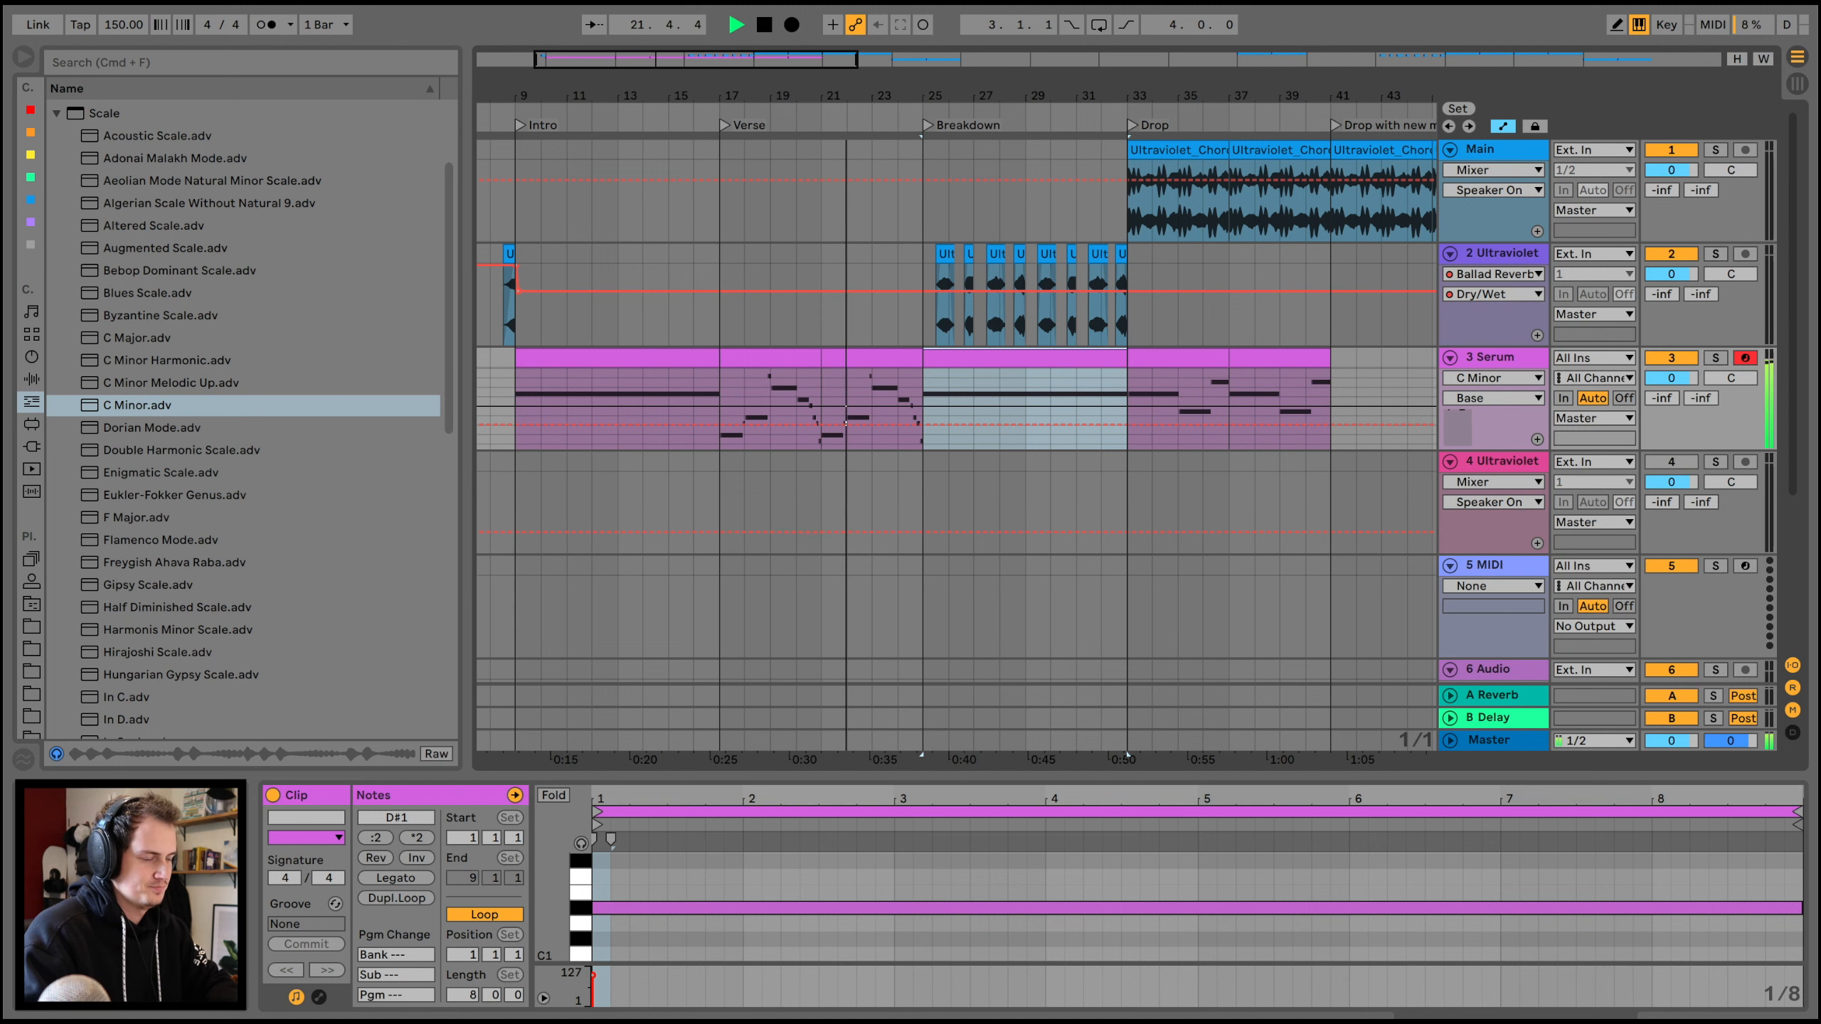
- Replay the end of the Verse and lower the Serum track's Breakdown note by an octave to D#0
{"action": "left_click_drag", "start_coordinate": [750, 94], "coordinate": [750, 85]}
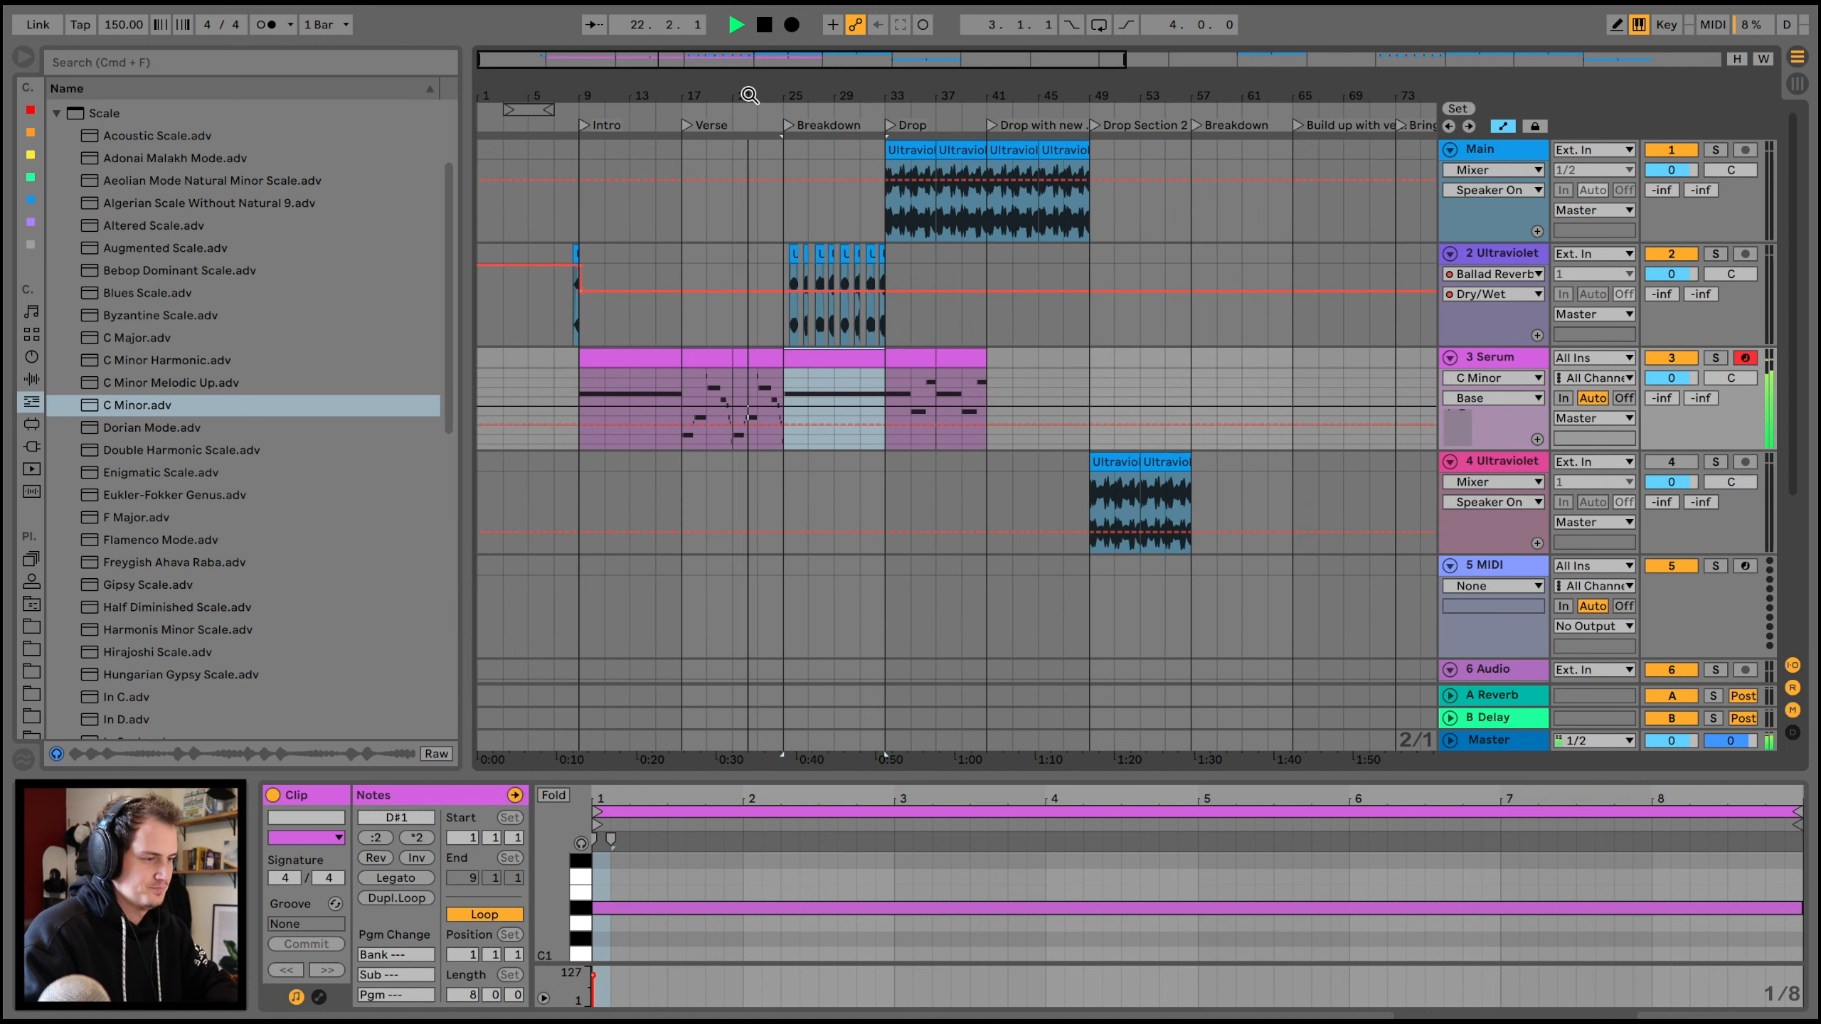
{"action": "left_click", "coordinate": [767, 358]}
{"action": "left_click", "coordinate": [706, 358], "text": "shift"}
{"action": "scroll", "coordinate": [826, 369], "scroll_direction": "right", "scroll_amount": 2}
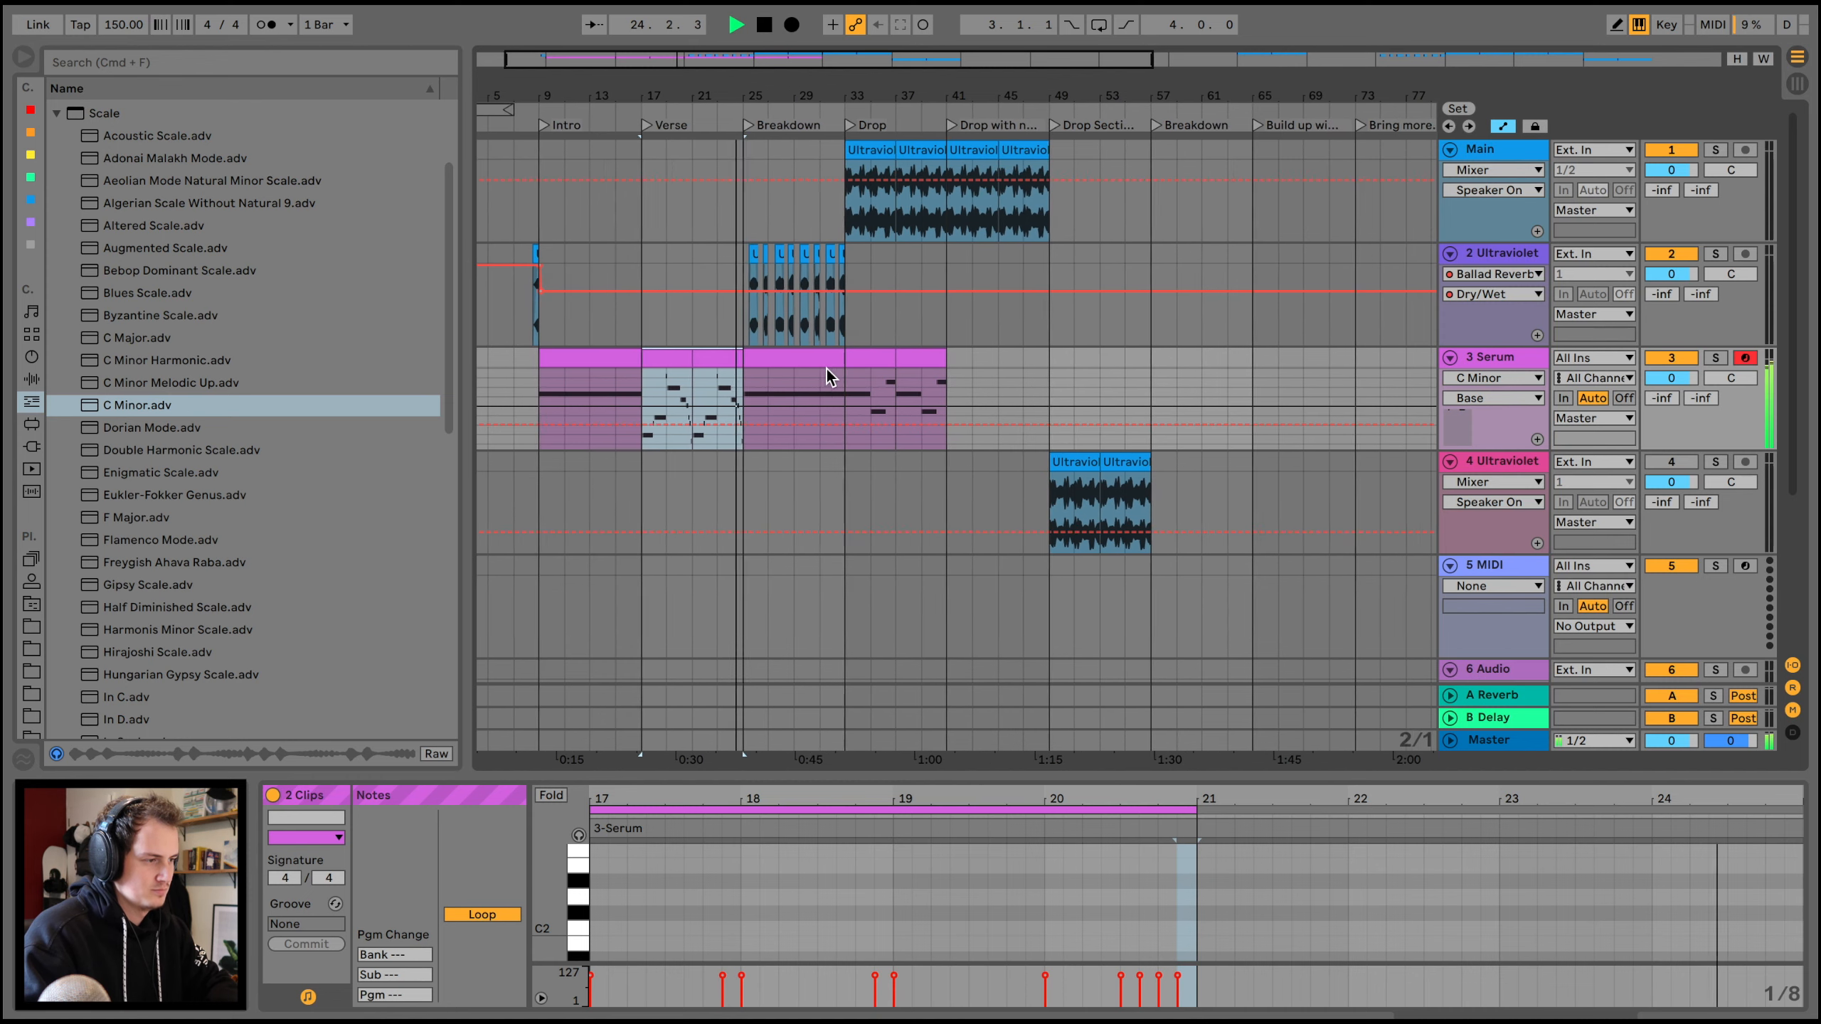
{"action": "scroll", "coordinate": [826, 369], "scroll_direction": "right", "scroll_amount": 1}
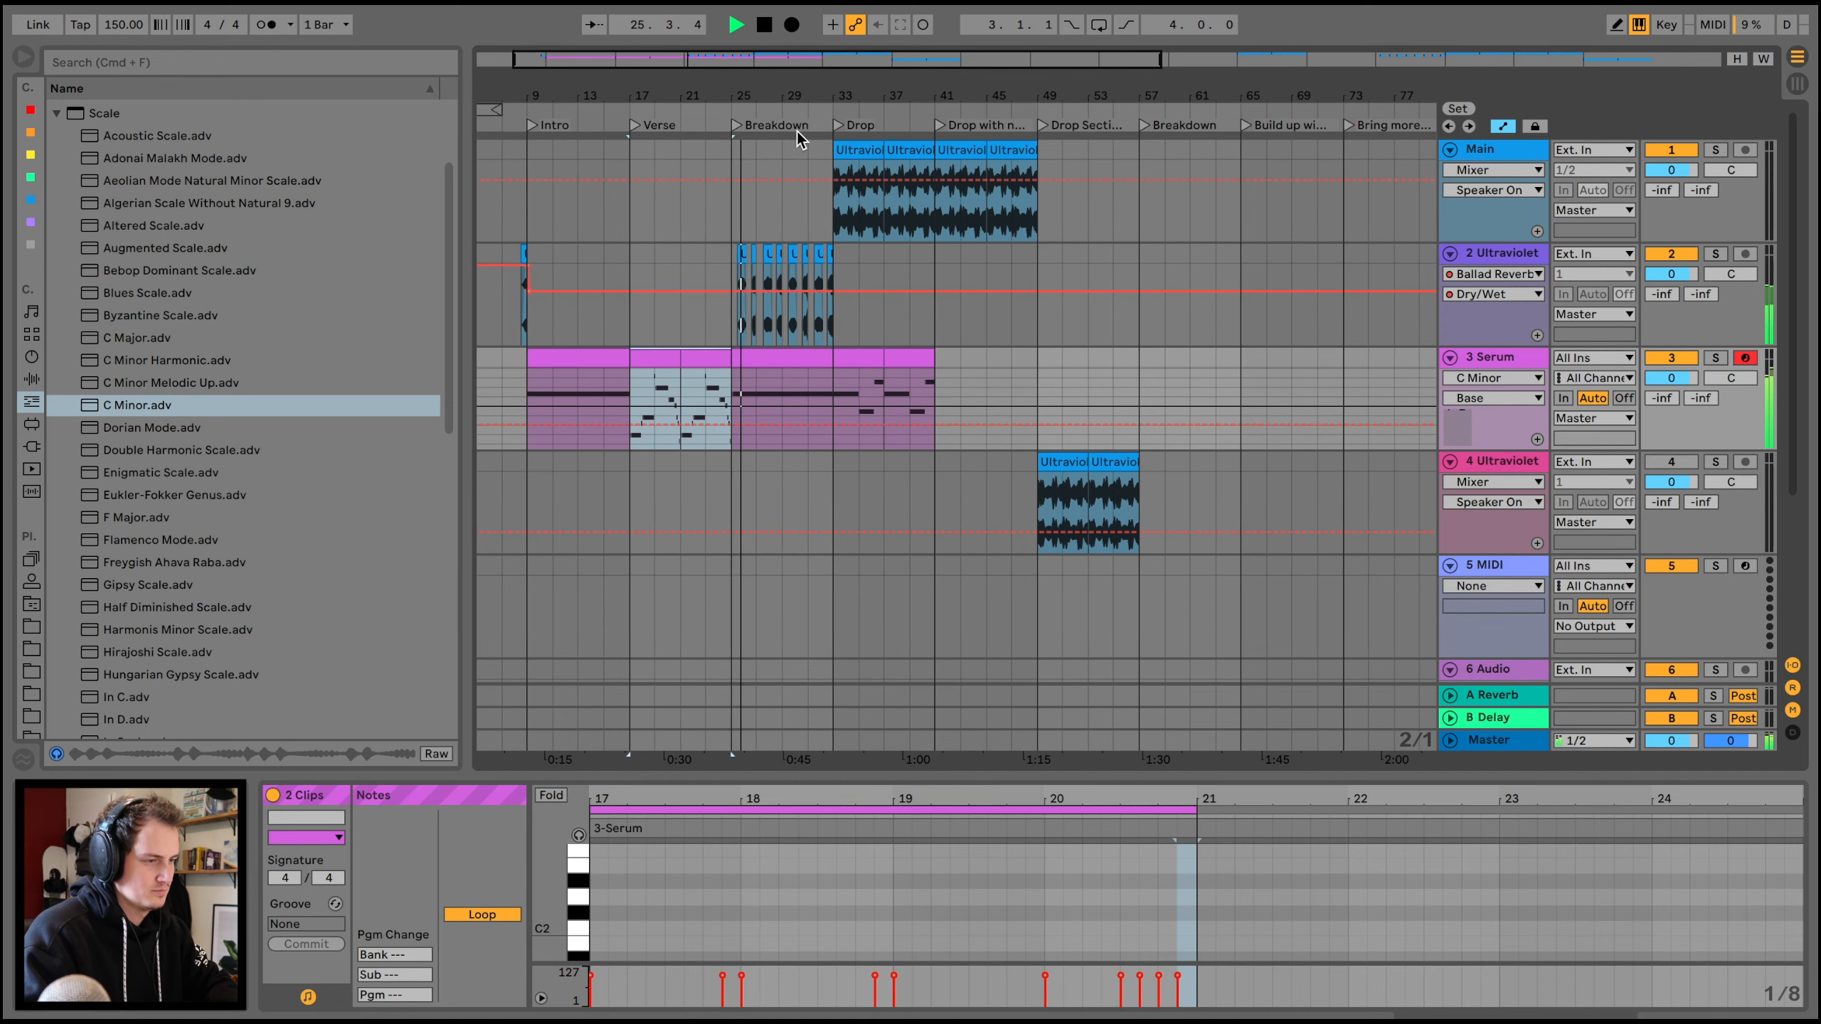
{"action": "left_click", "coordinate": [701, 115]}
{"action": "scroll", "coordinate": [724, 115], "scroll_direction": "up", "scroll_amount": 5}
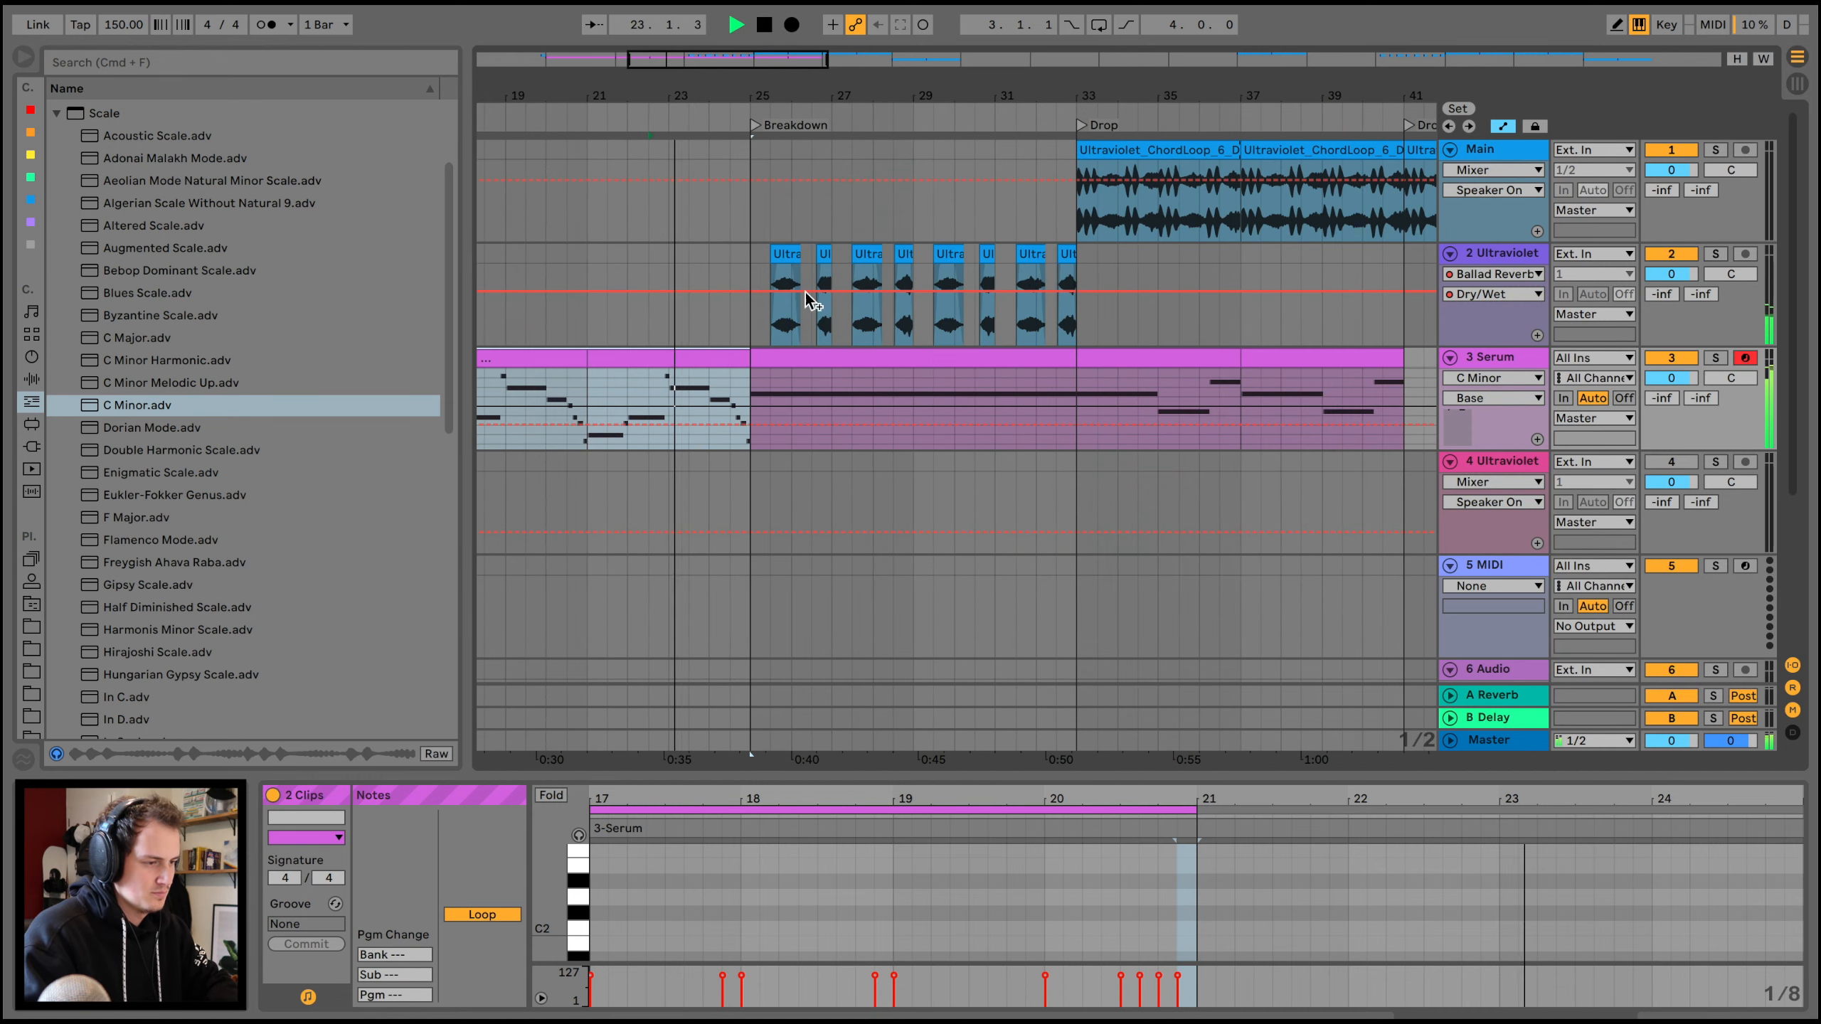
{"action": "left_click", "coordinate": [796, 365]}
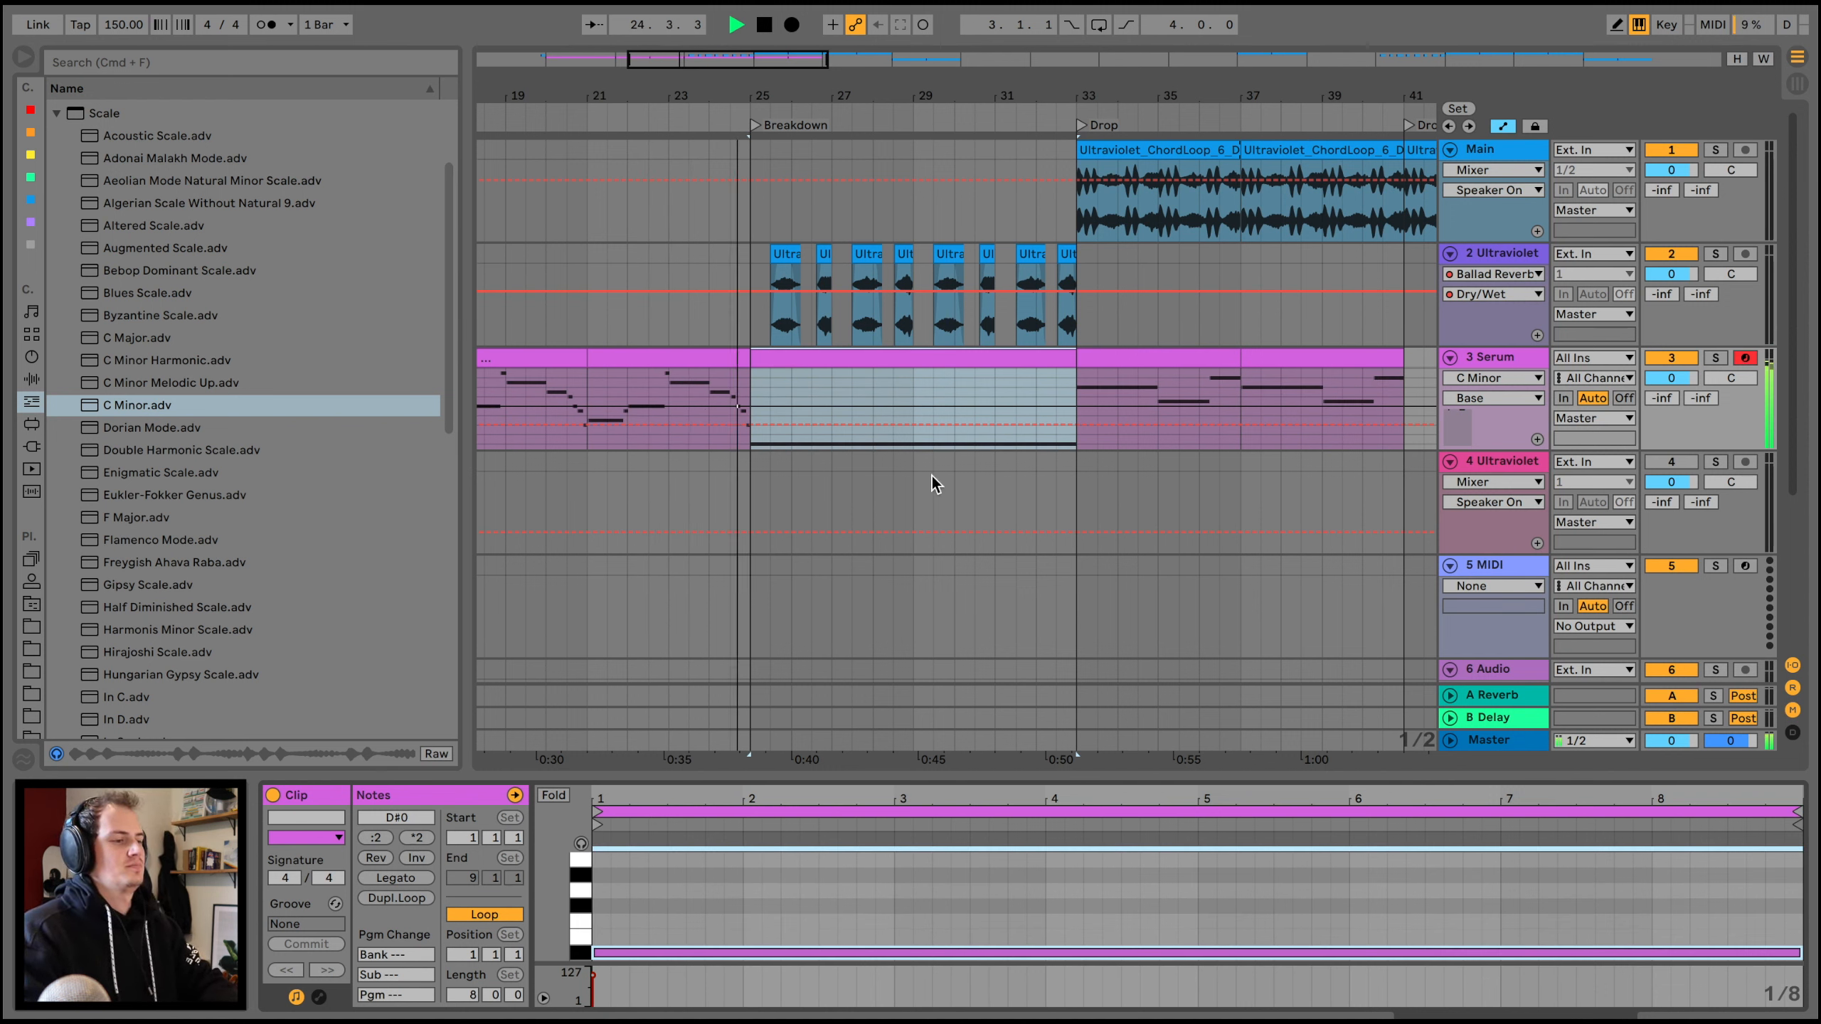
- Replace the two chopped chord clips at bars 27–29 of the Breakdown with a duplicate of bars 25–27, and play from bar 25
{"action": "left_click", "coordinate": [1178, 356]}
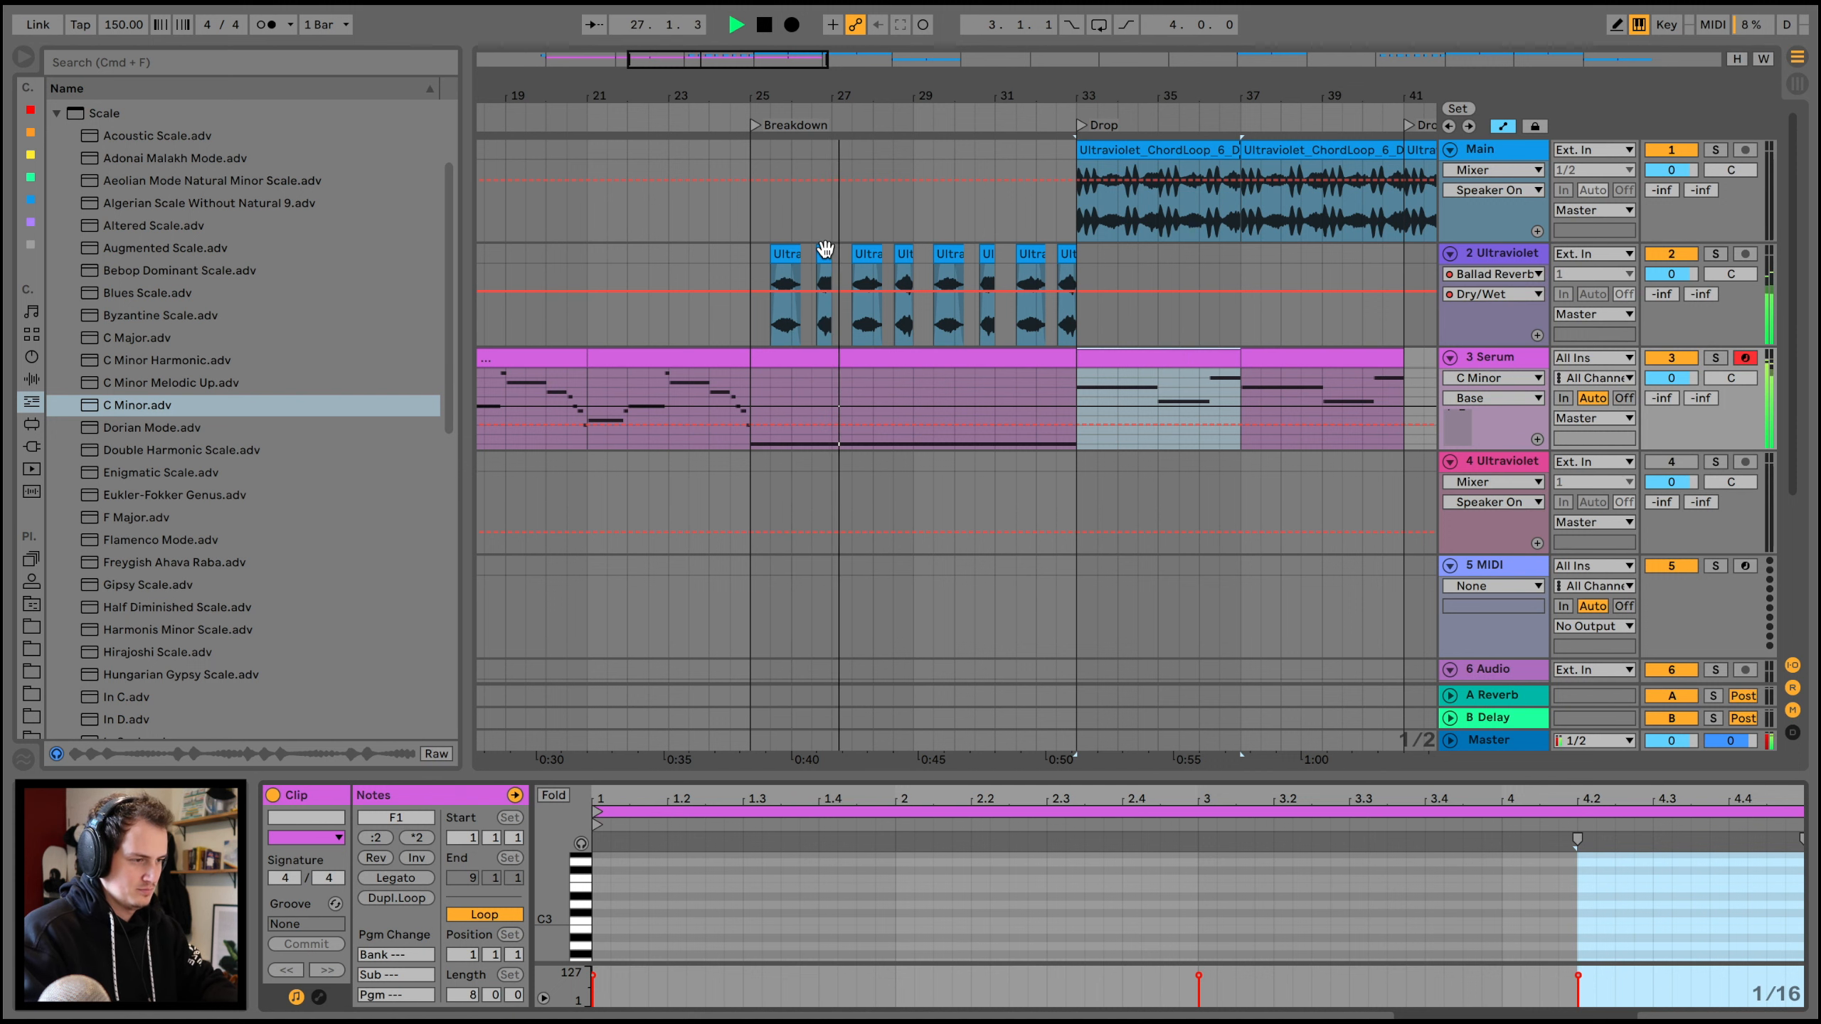
{"action": "left_click", "coordinate": [863, 251]}
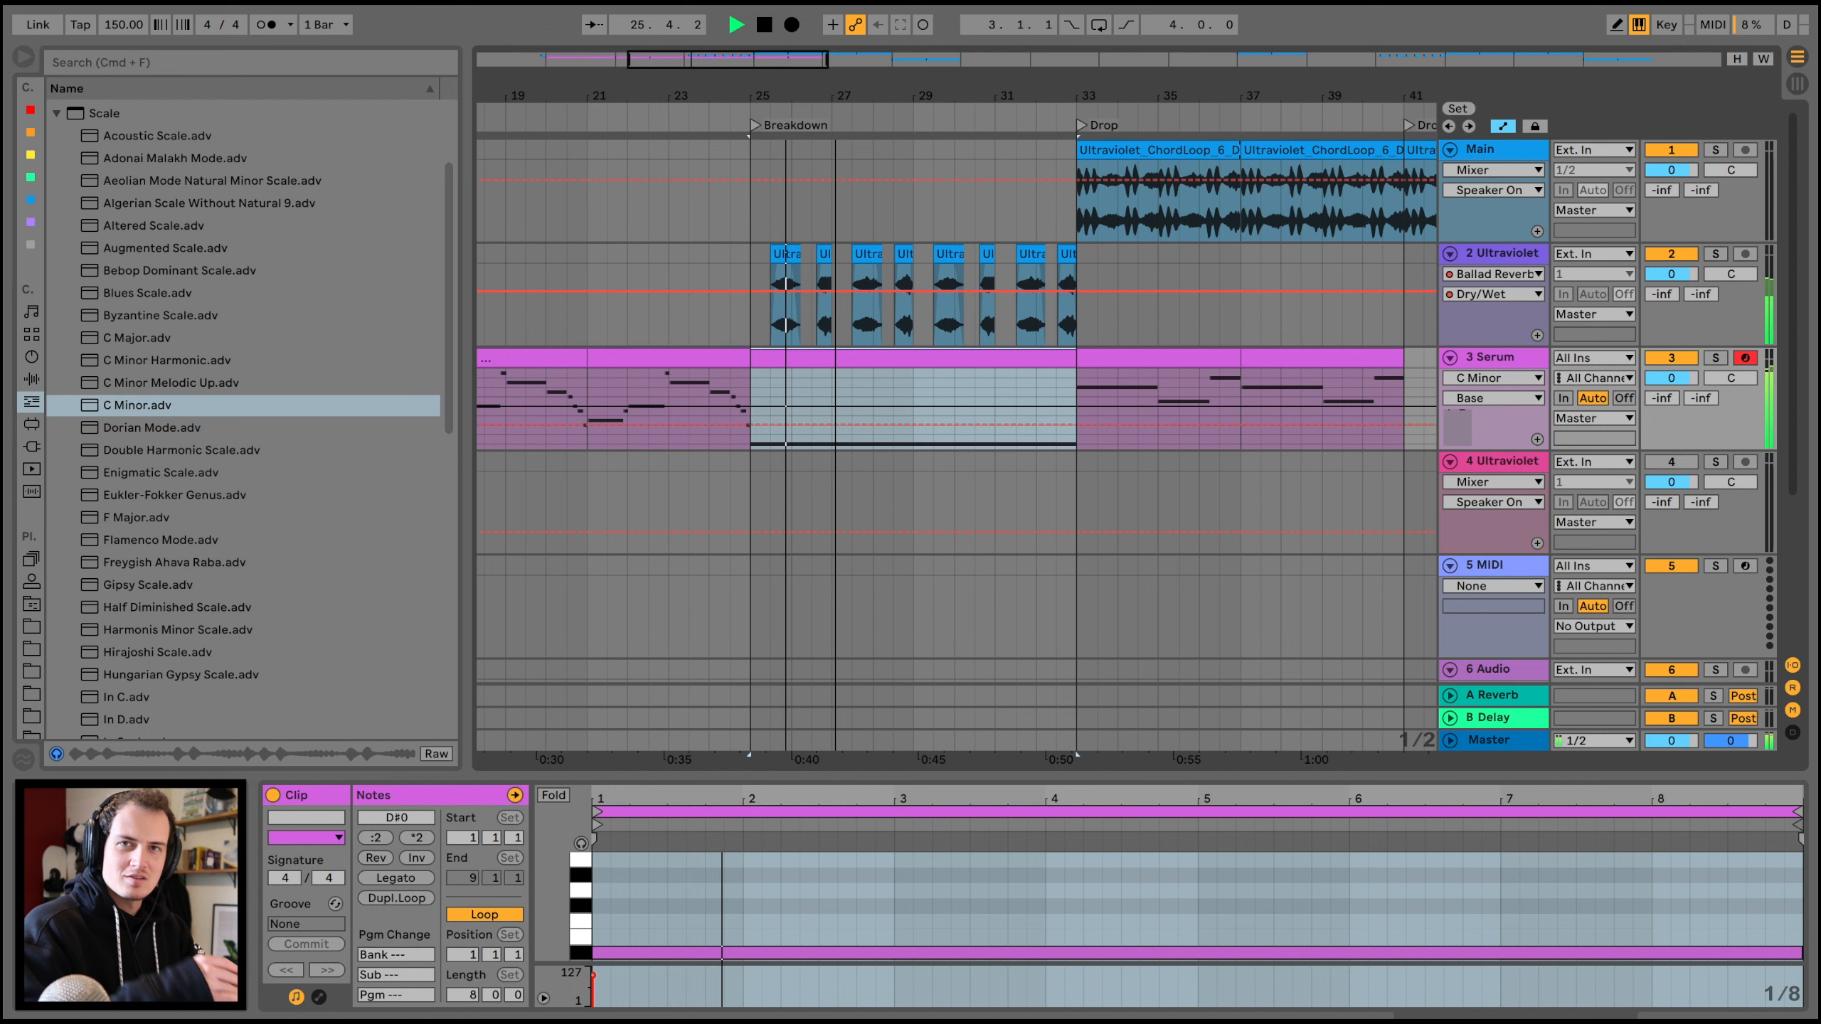
{"action": "scroll", "coordinate": [835, 255], "scroll_direction": "up", "scroll_amount": 2}
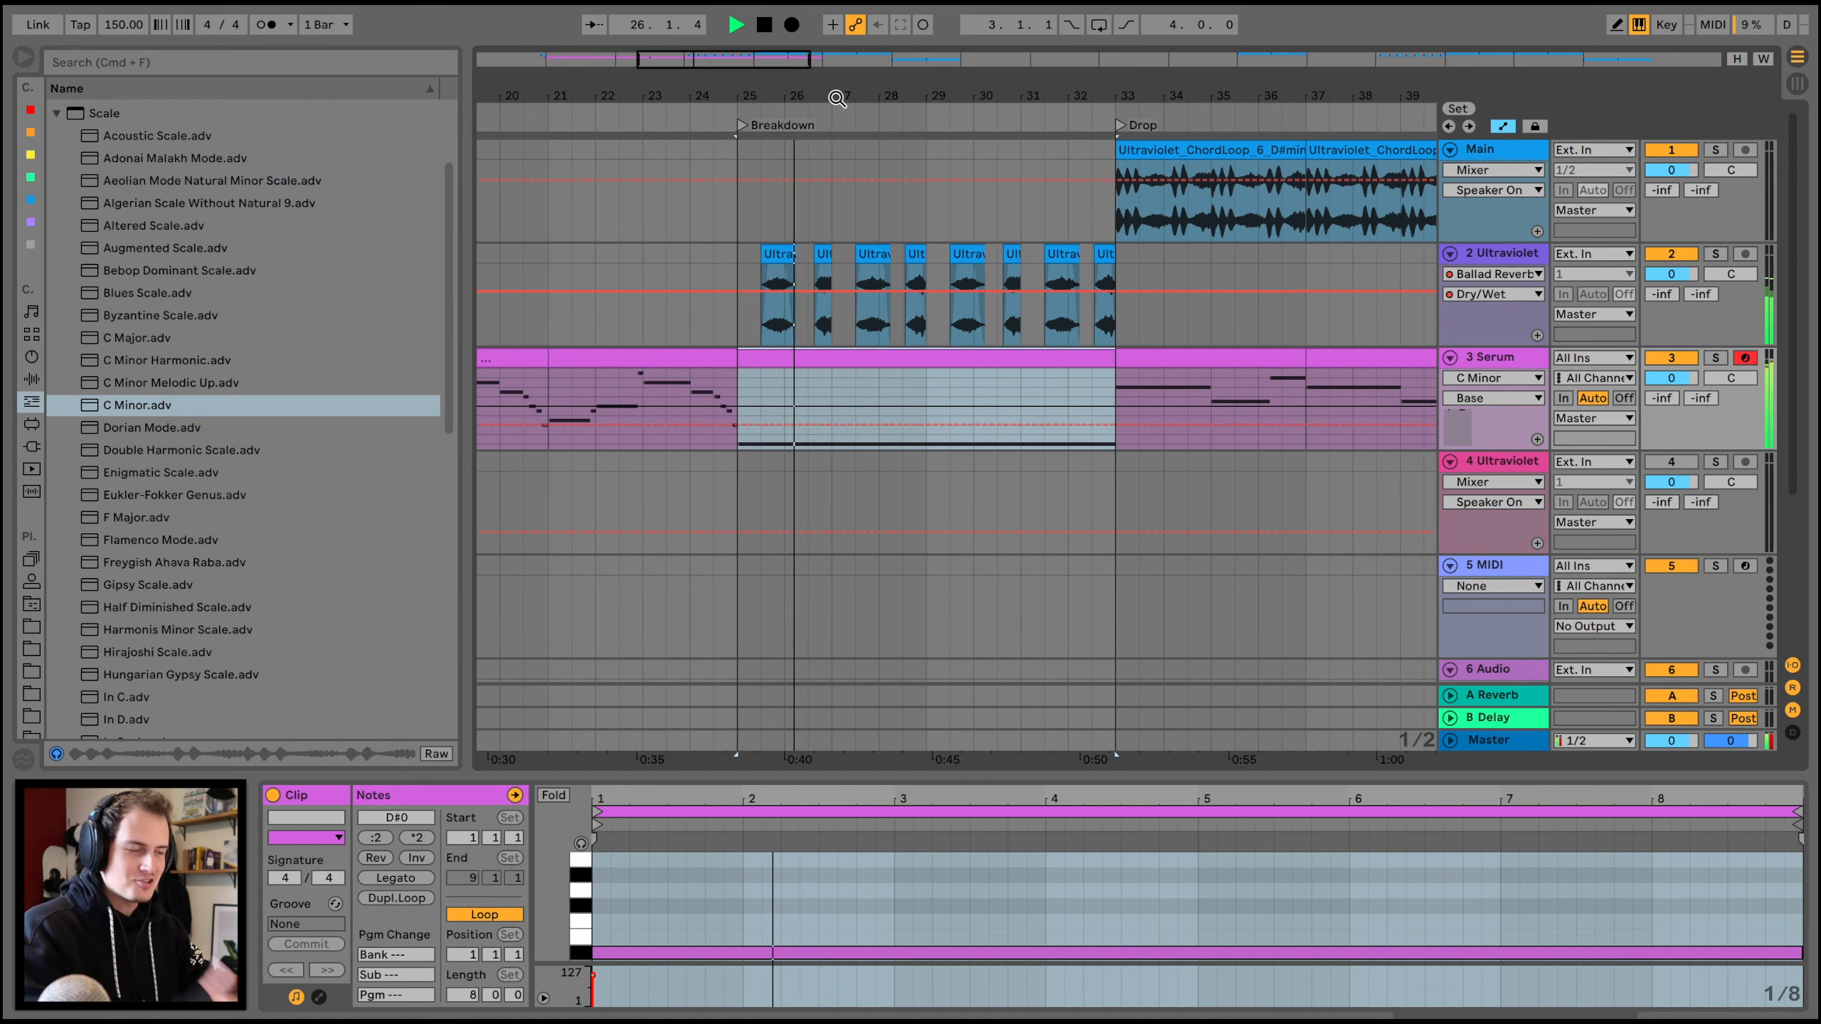
{"action": "left_click", "coordinate": [869, 255]}
{"action": "key", "text": "space"}
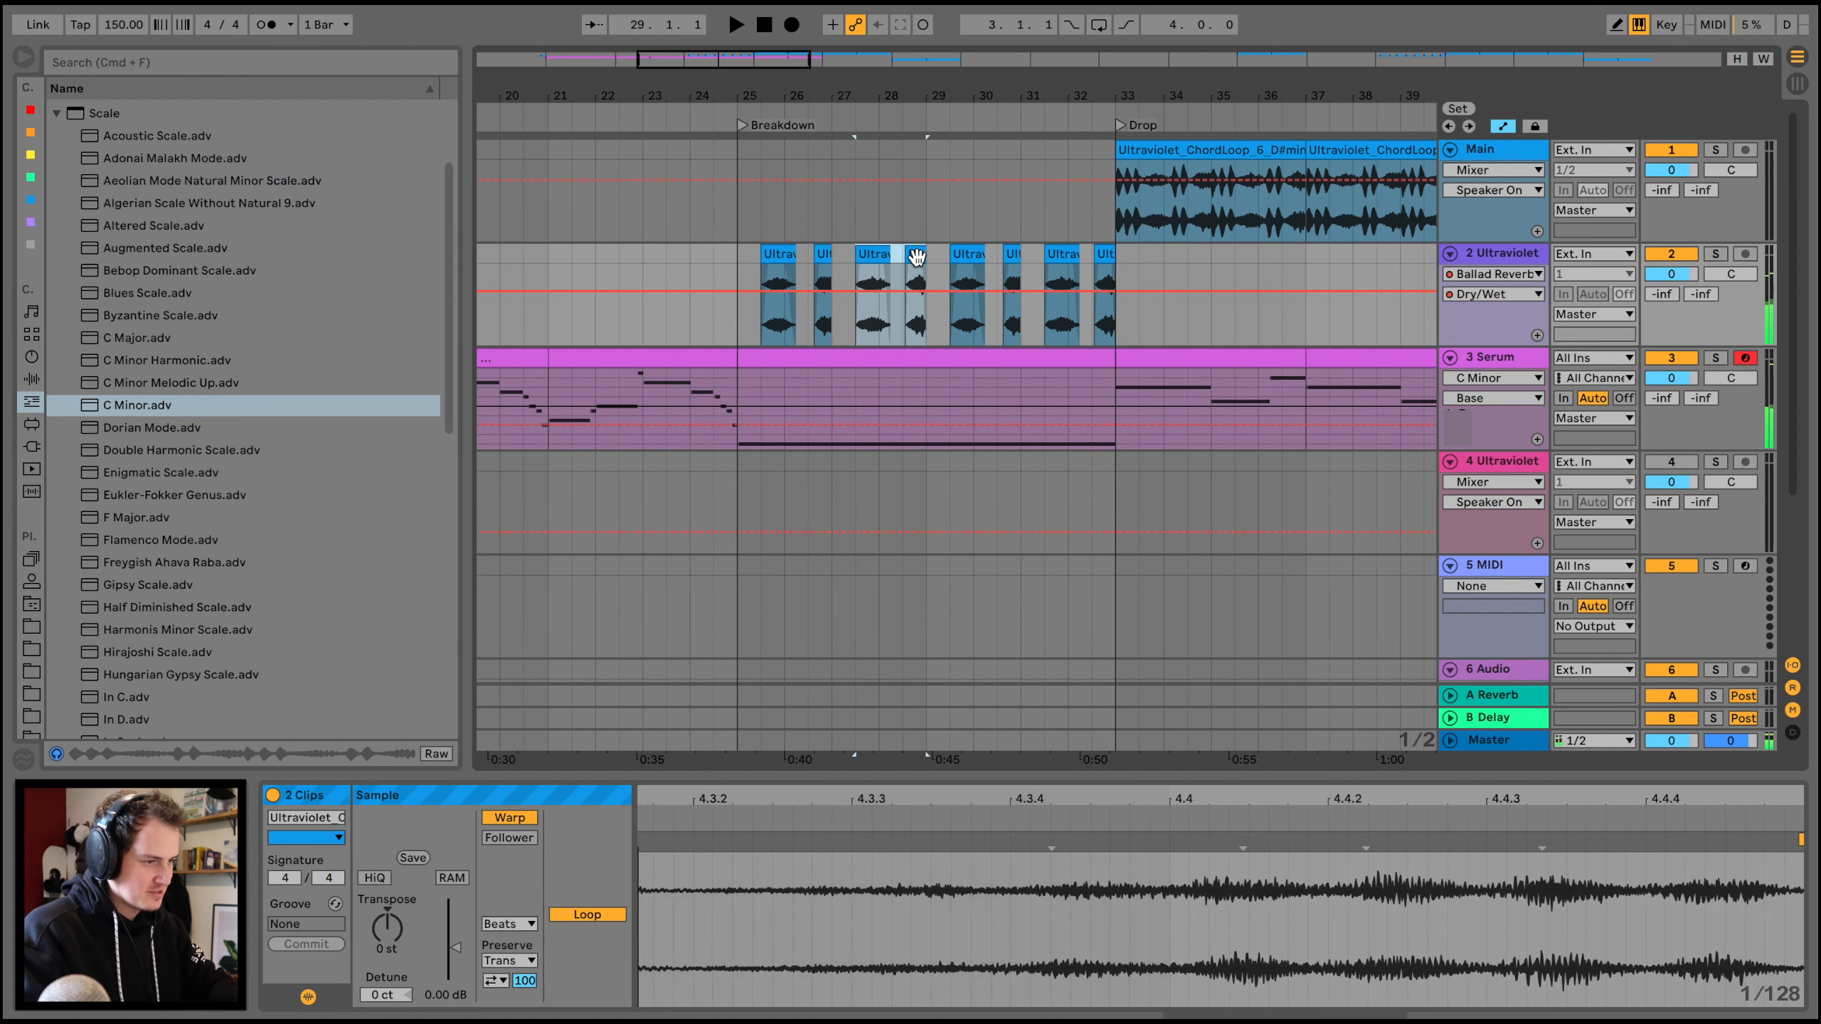
{"action": "key", "text": "Delete"}
{"action": "scroll", "coordinate": [799, 258], "scroll_direction": "up", "scroll_amount": 2}
{"action": "left_click_drag", "start_coordinate": [696, 257], "coordinate": [846, 259]}
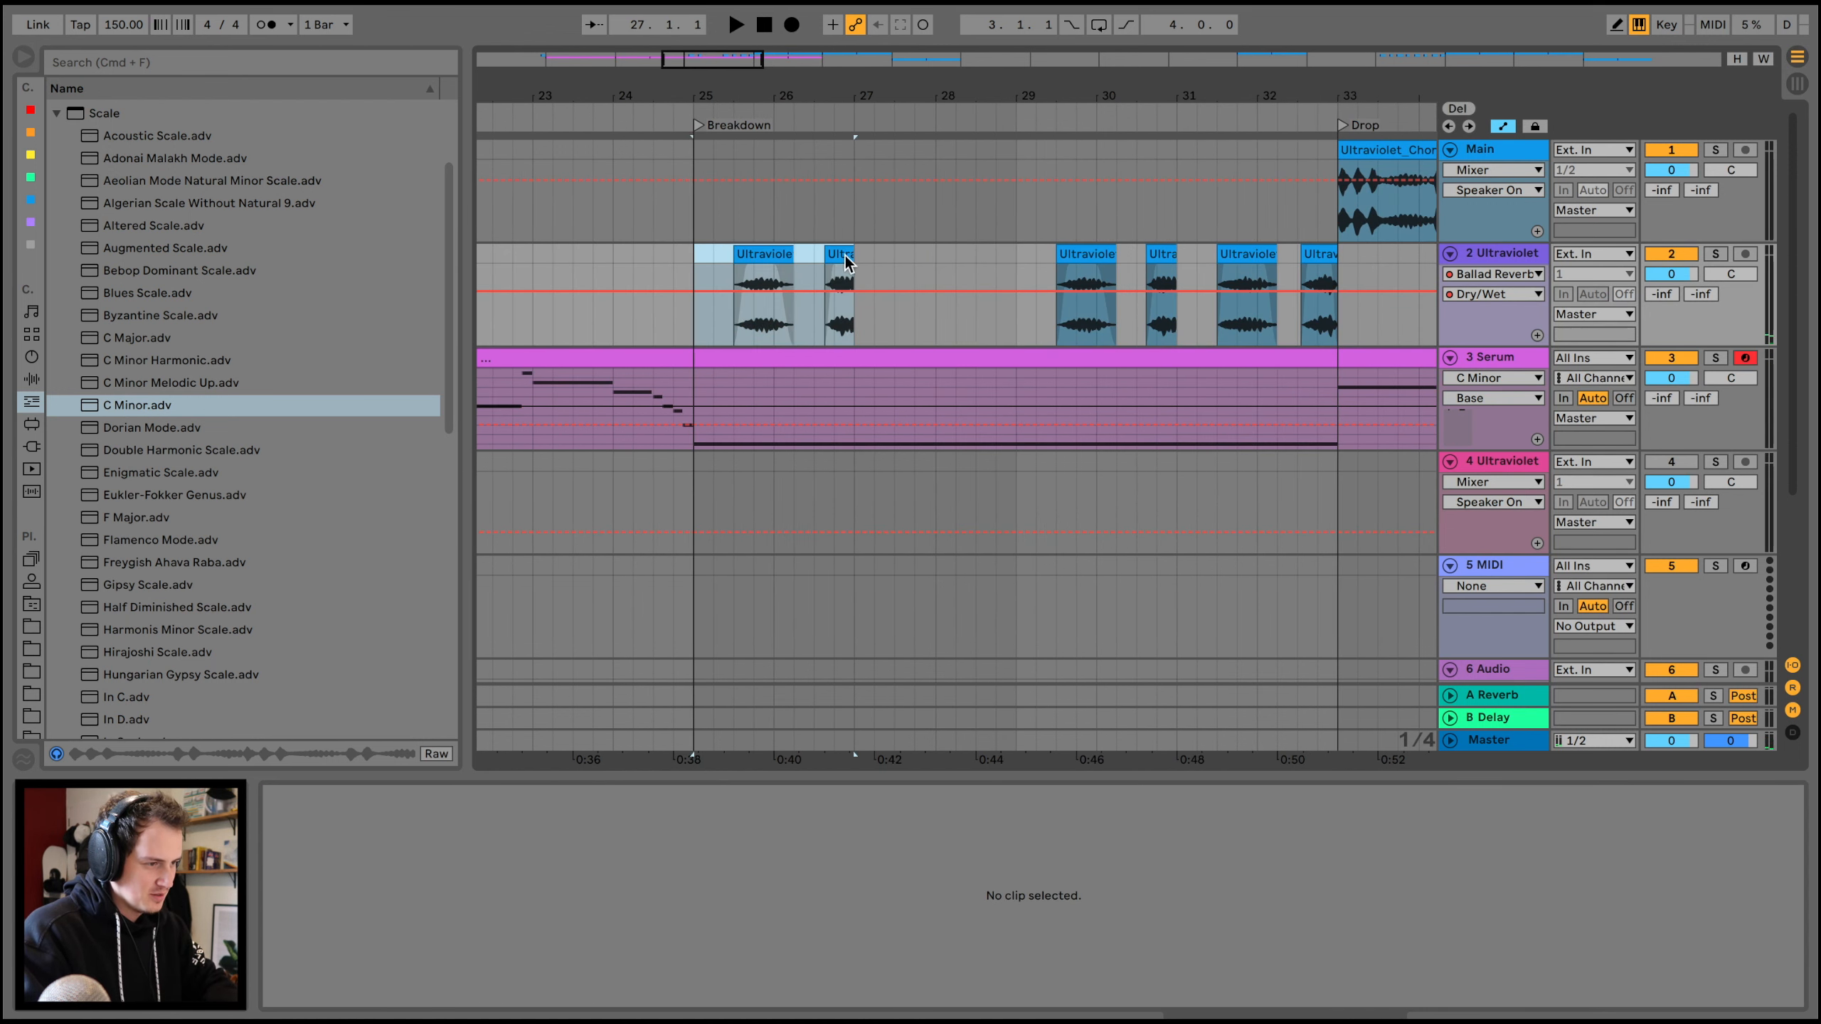
{"action": "key", "text": "super+d"}
{"action": "left_click", "coordinate": [700, 248]}
{"action": "key", "text": "space"}
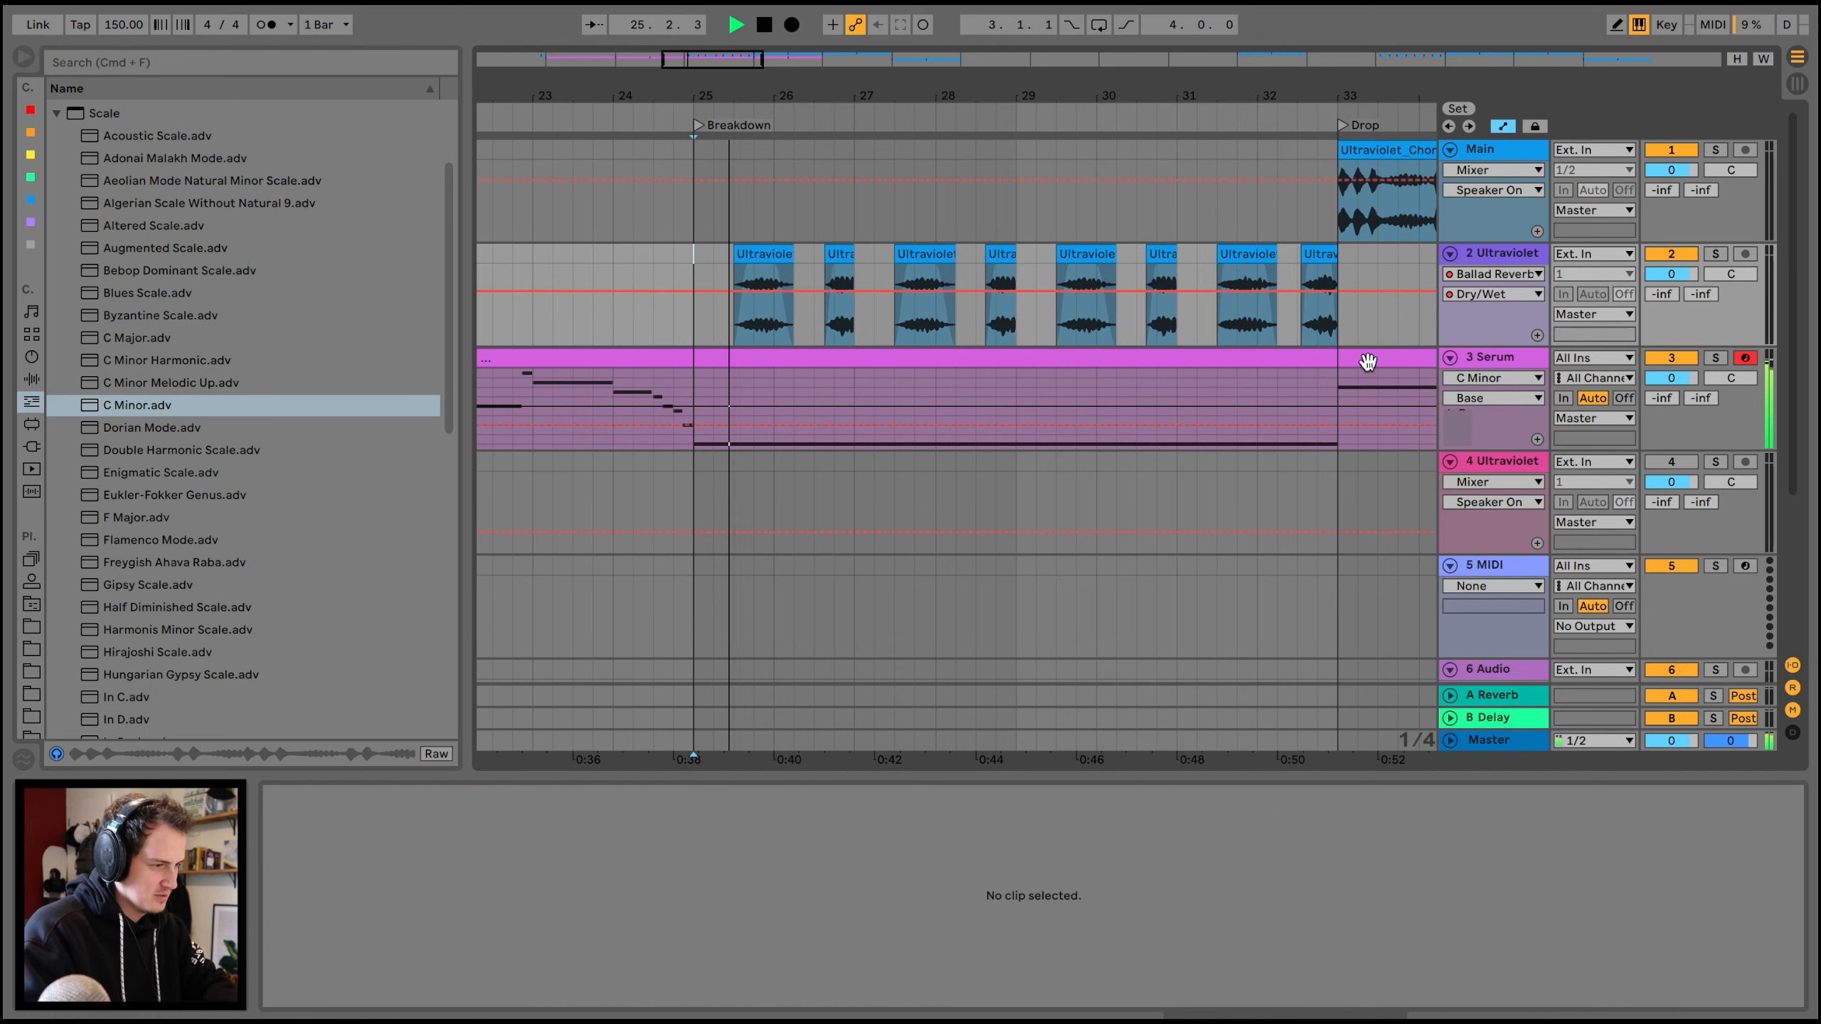
- Paste the Drop's bass phrase at bar 29 on the Serum track and trim the sustained Breakdown clip to end slightly before it
{"action": "left_click", "coordinate": [1047, 367]}
{"action": "left_click", "coordinate": [1013, 388]}
{"action": "key", "text": "super+v"}
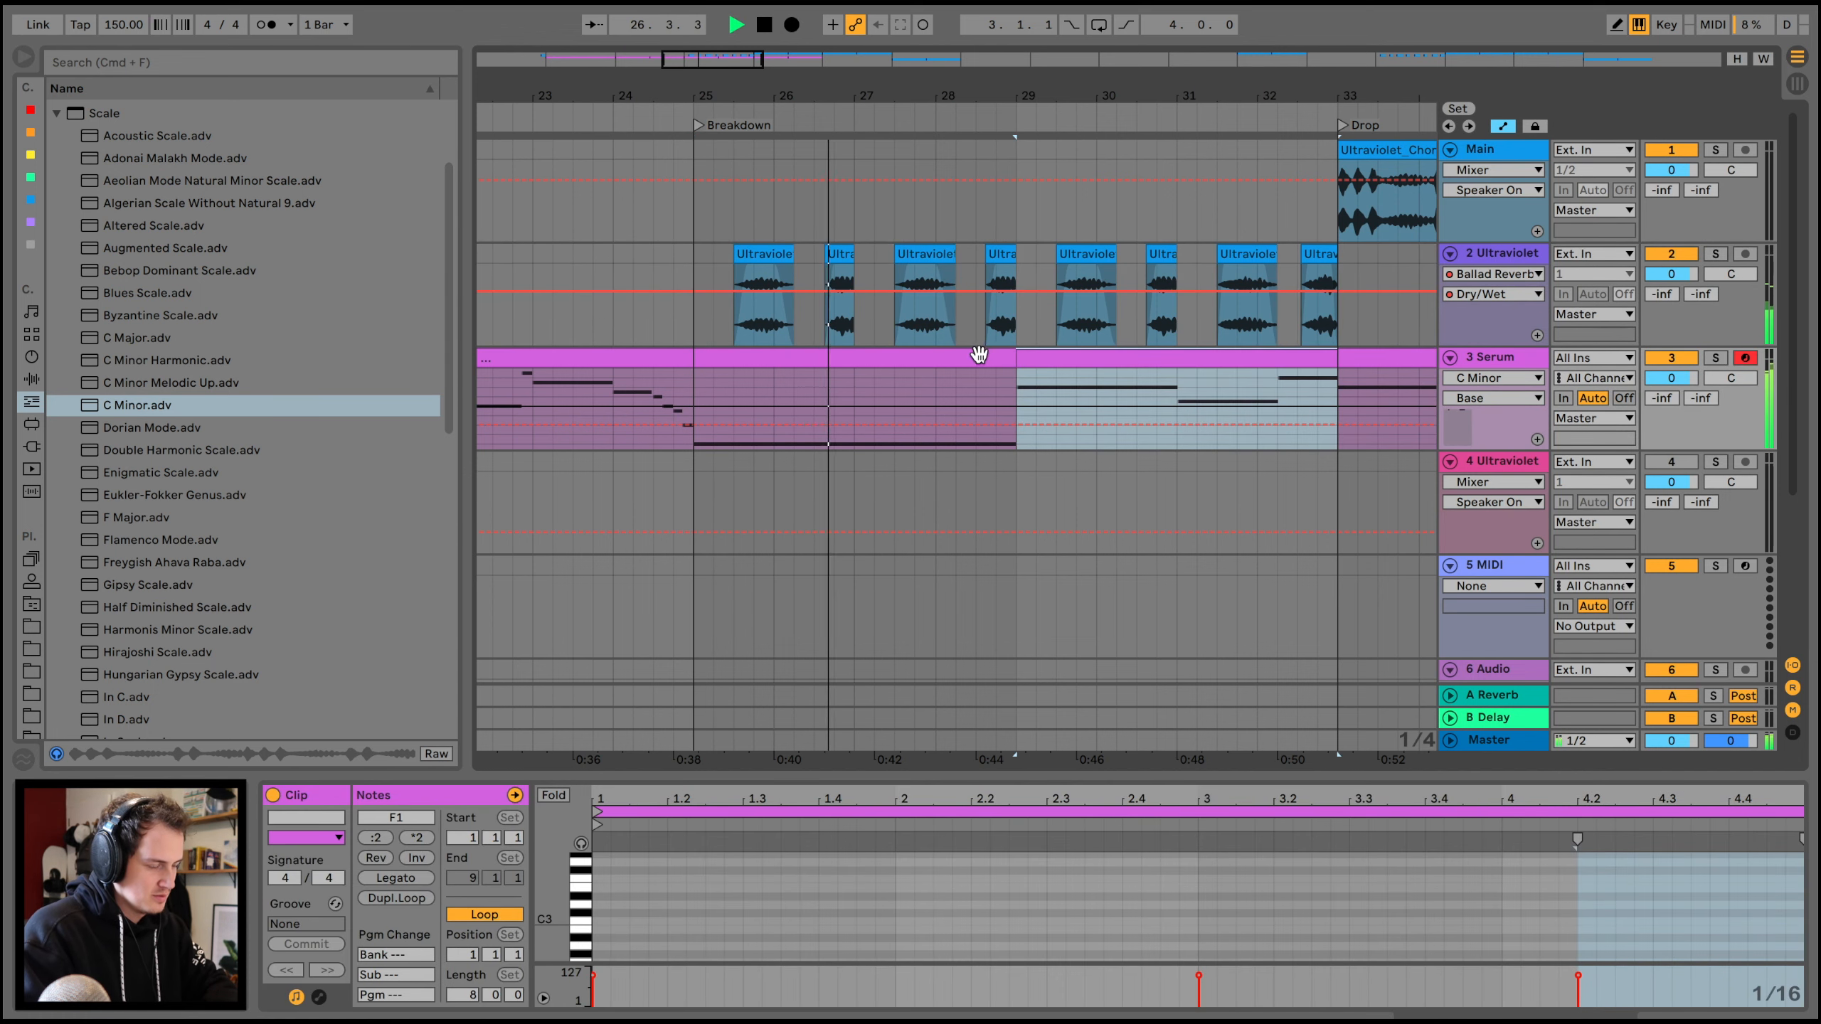
{"action": "left_click", "coordinate": [976, 354]}
{"action": "left_click_drag", "start_coordinate": [1011, 354], "coordinate": [1005, 353]}
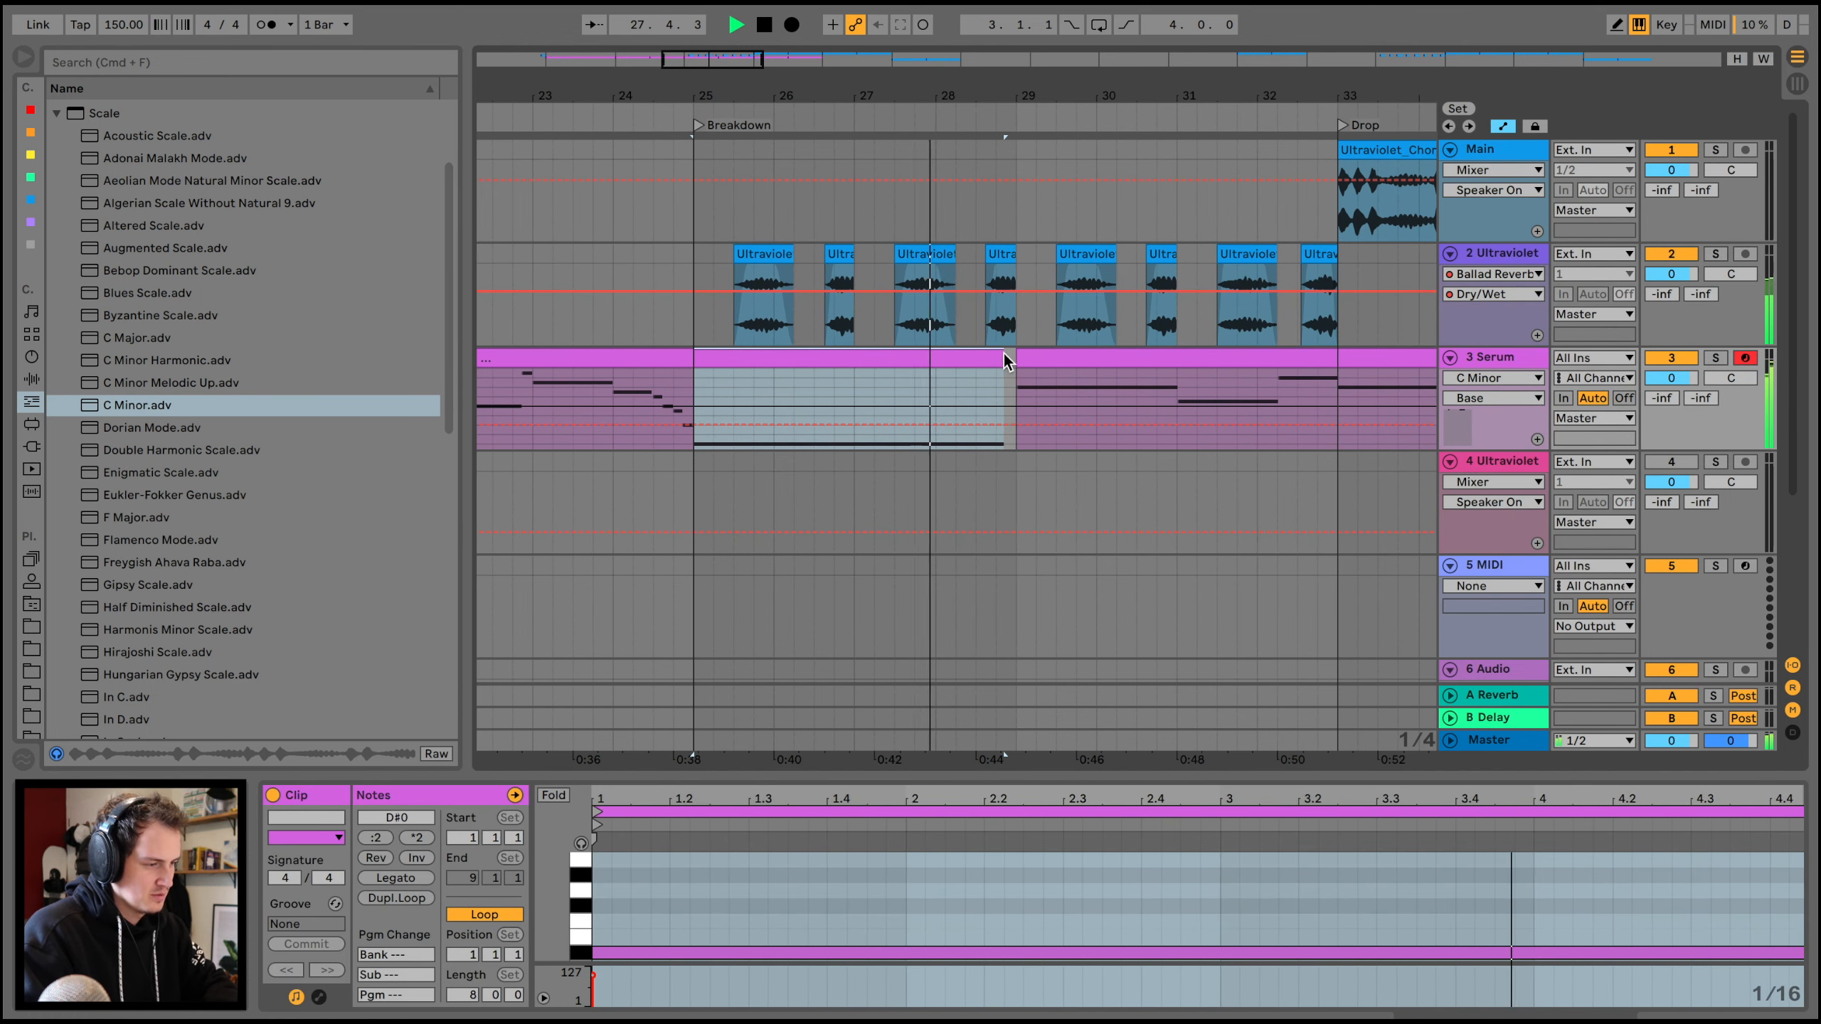
{"action": "left_click", "coordinate": [1052, 353]}
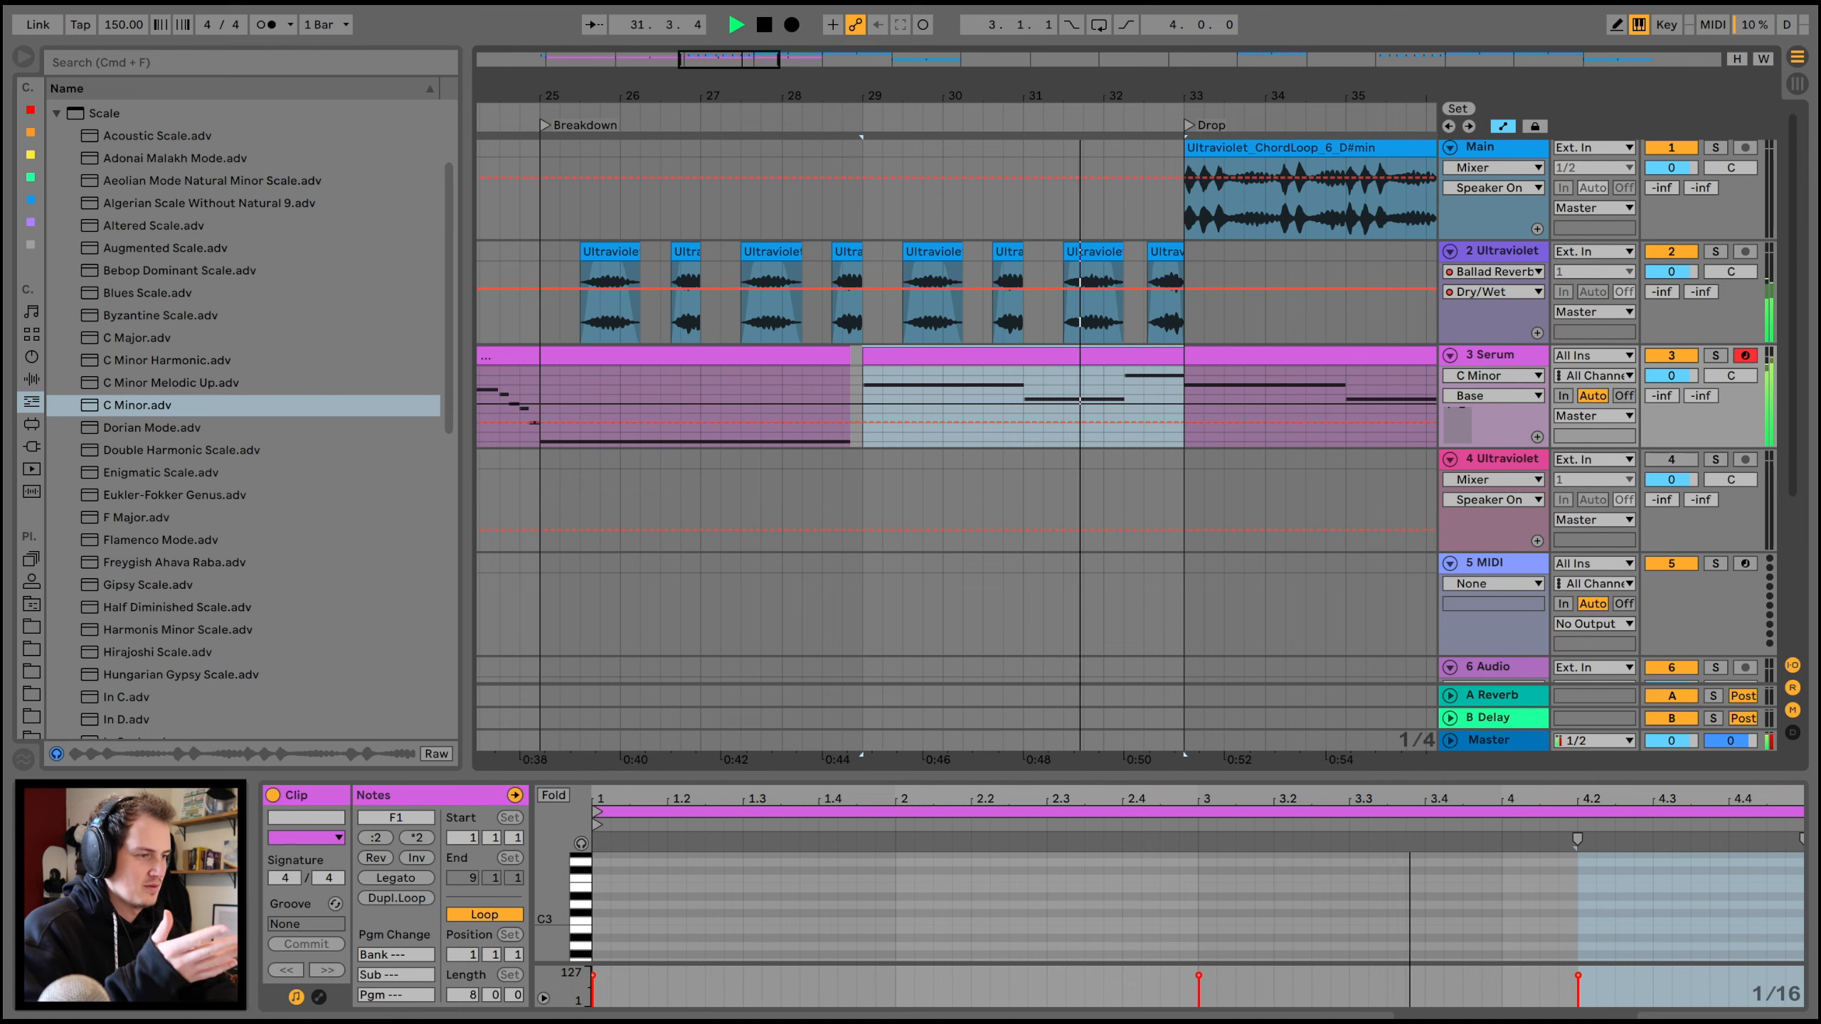
{"action": "left_click_drag", "start_coordinate": [1113, 99], "coordinate": [1112, 87]}
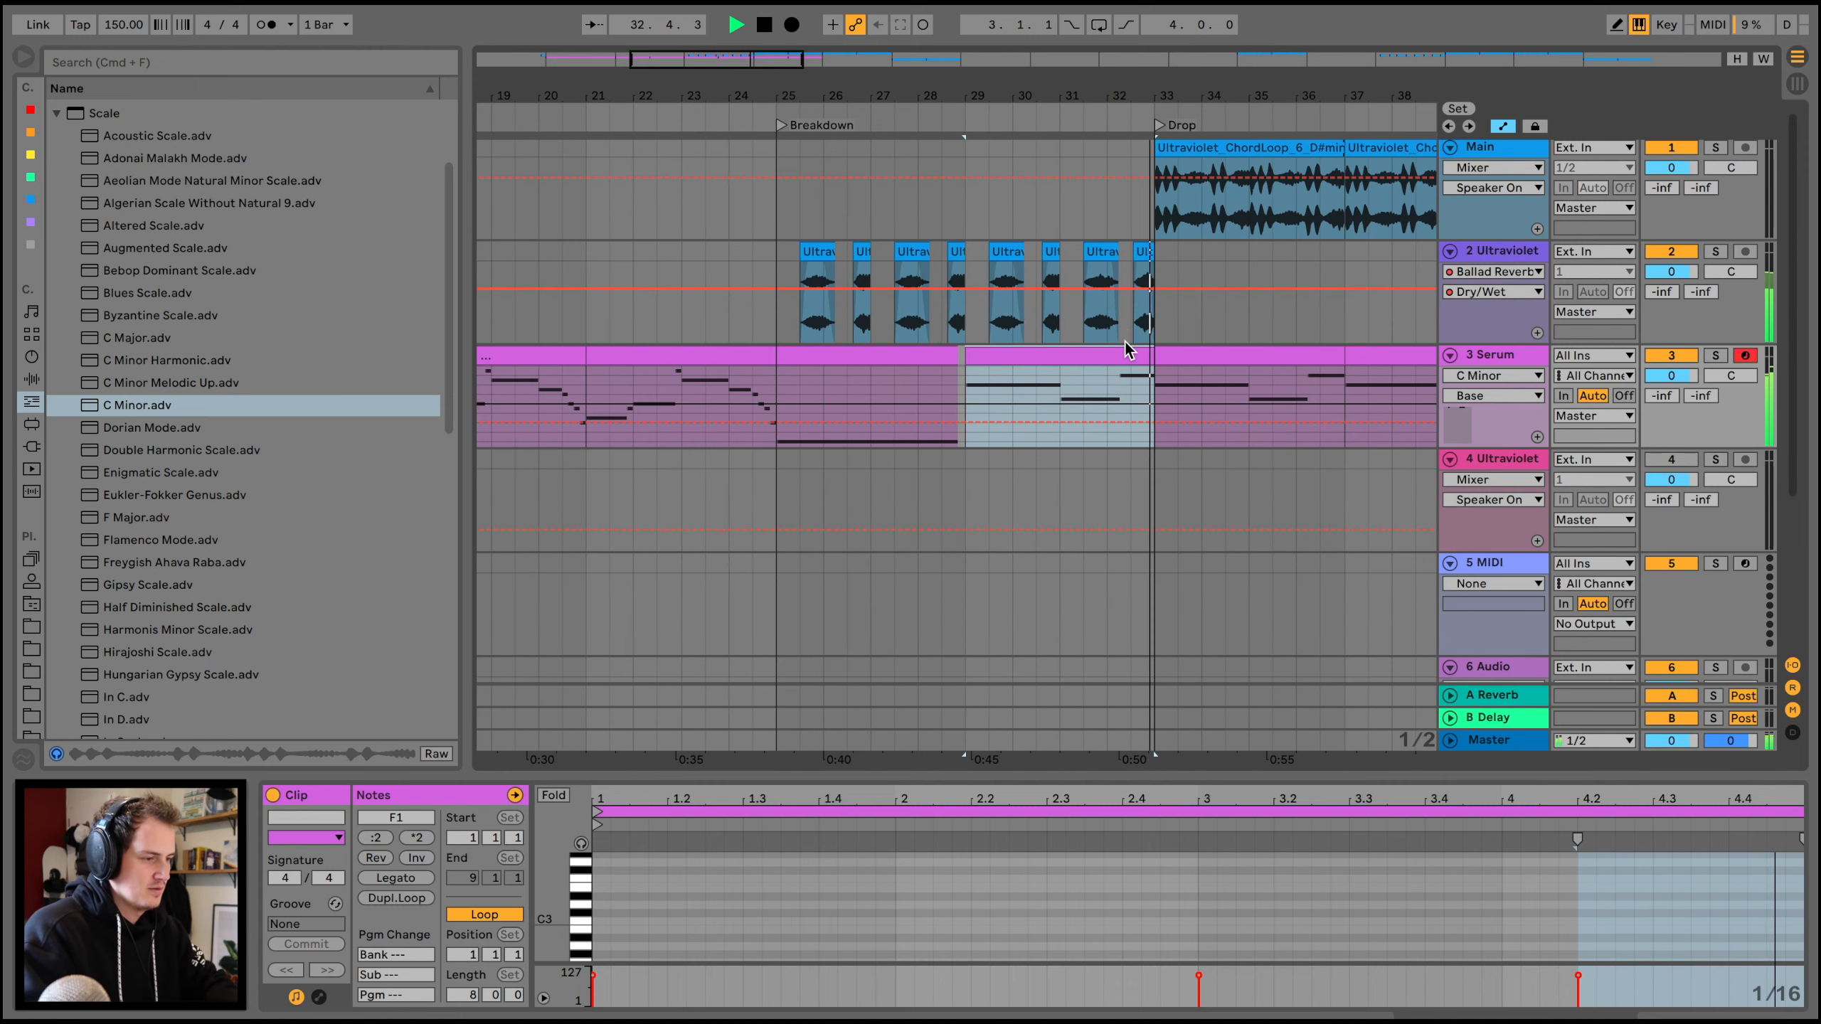
{"action": "key", "text": "space"}
- Enlarge the note editor and split the first Drop bass clip on the Serum track at bar 36
{"action": "left_click", "coordinate": [1324, 354]}
{"action": "left_click", "coordinate": [1295, 380]}
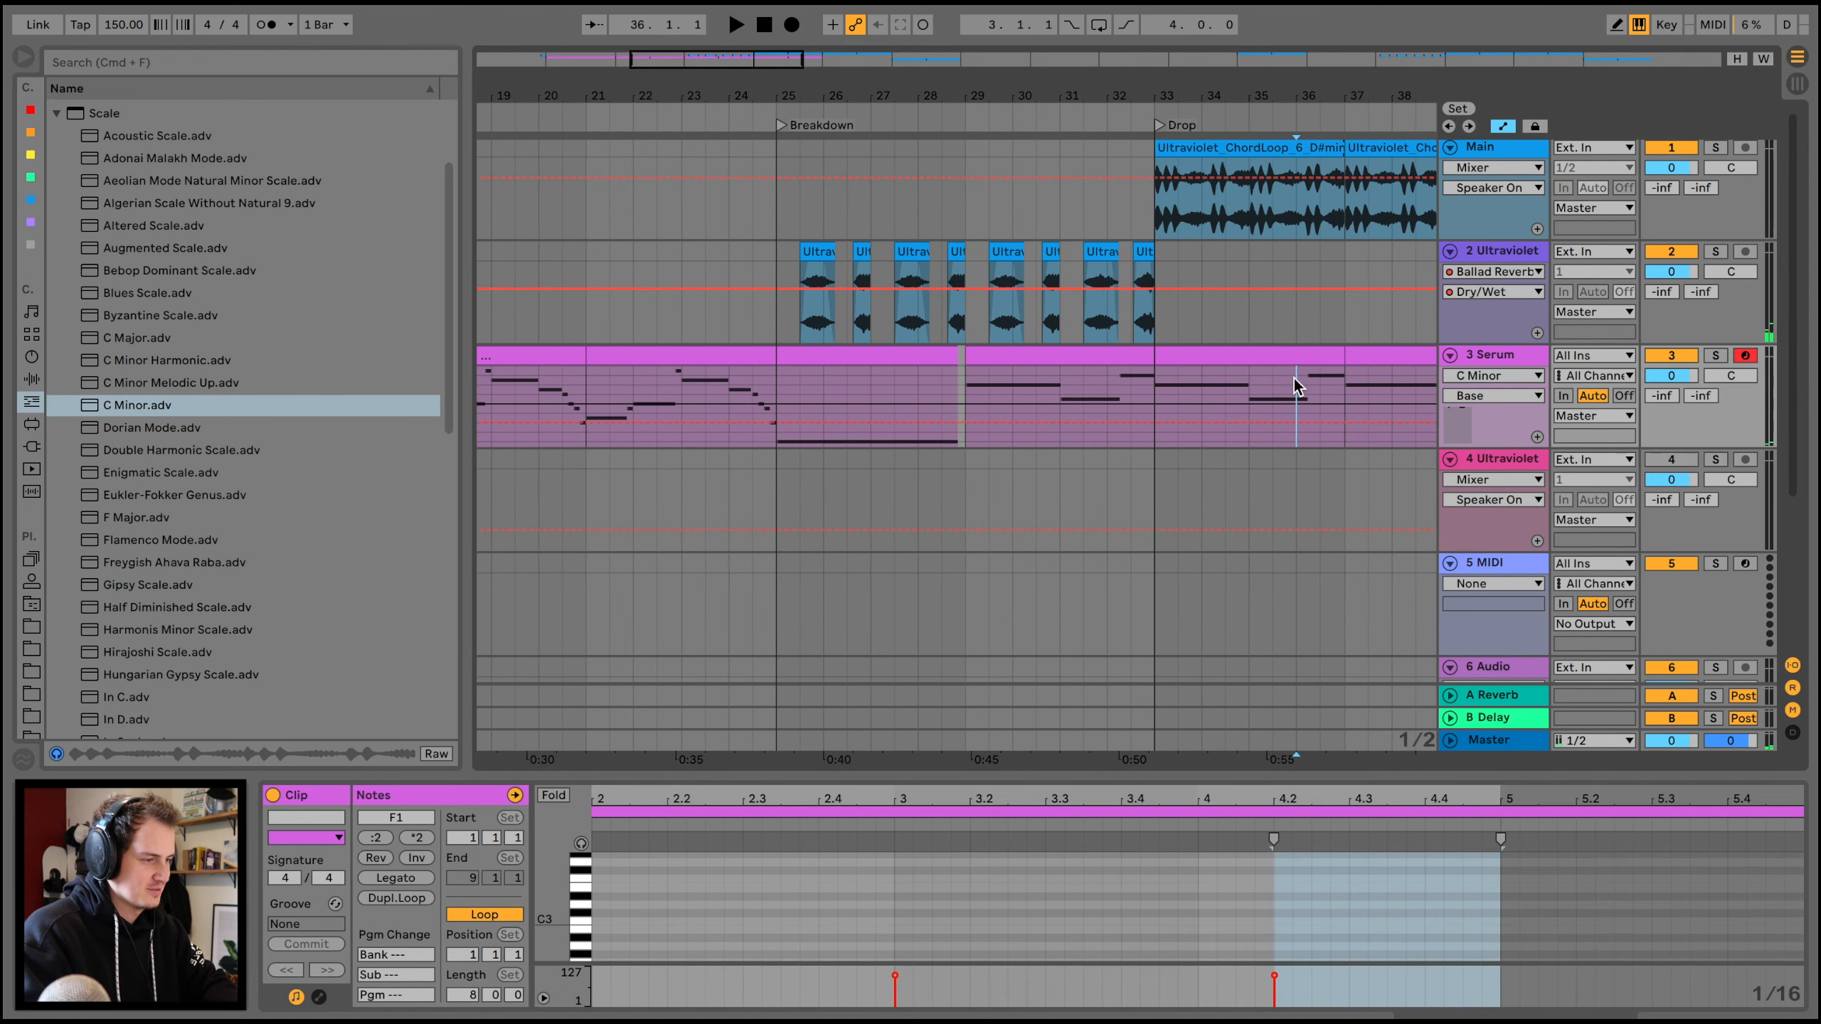
{"action": "key", "text": "space"}
{"action": "left_click", "coordinate": [1323, 352]}
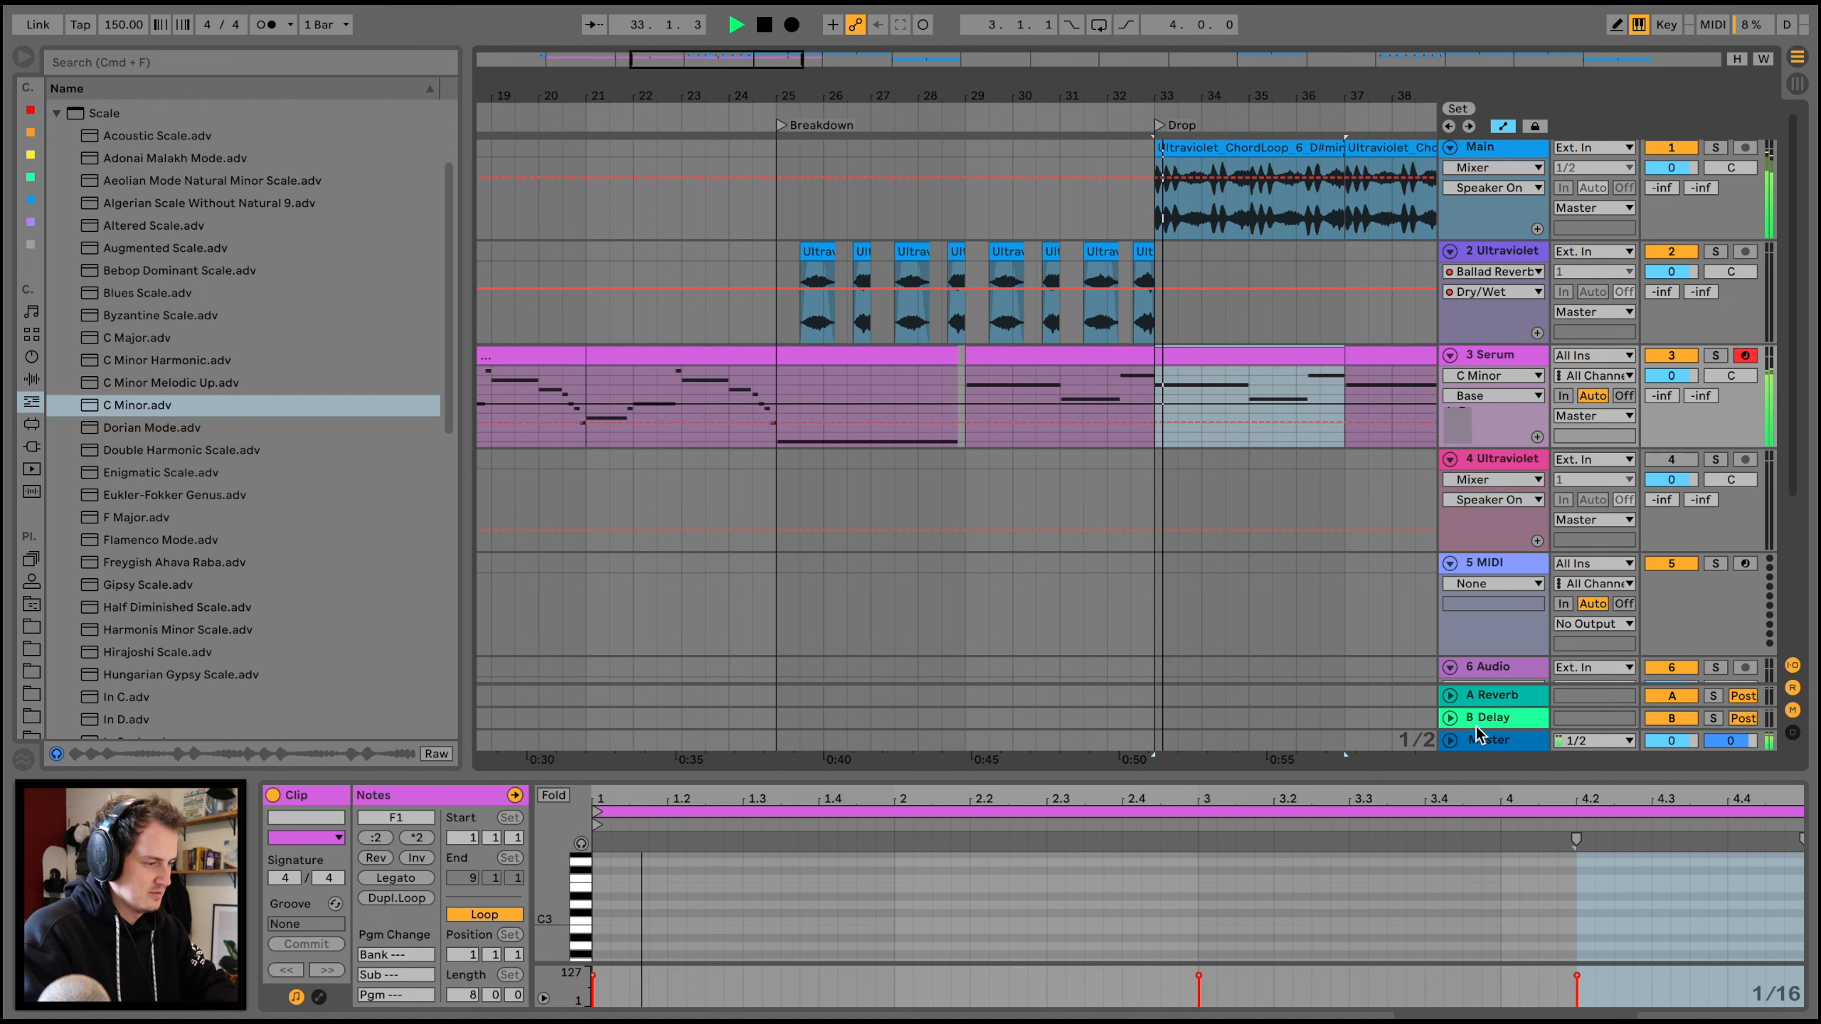
{"action": "left_click_drag", "start_coordinate": [1533, 773], "coordinate": [1534, 601]}
{"action": "left_click", "coordinate": [1300, 387]}
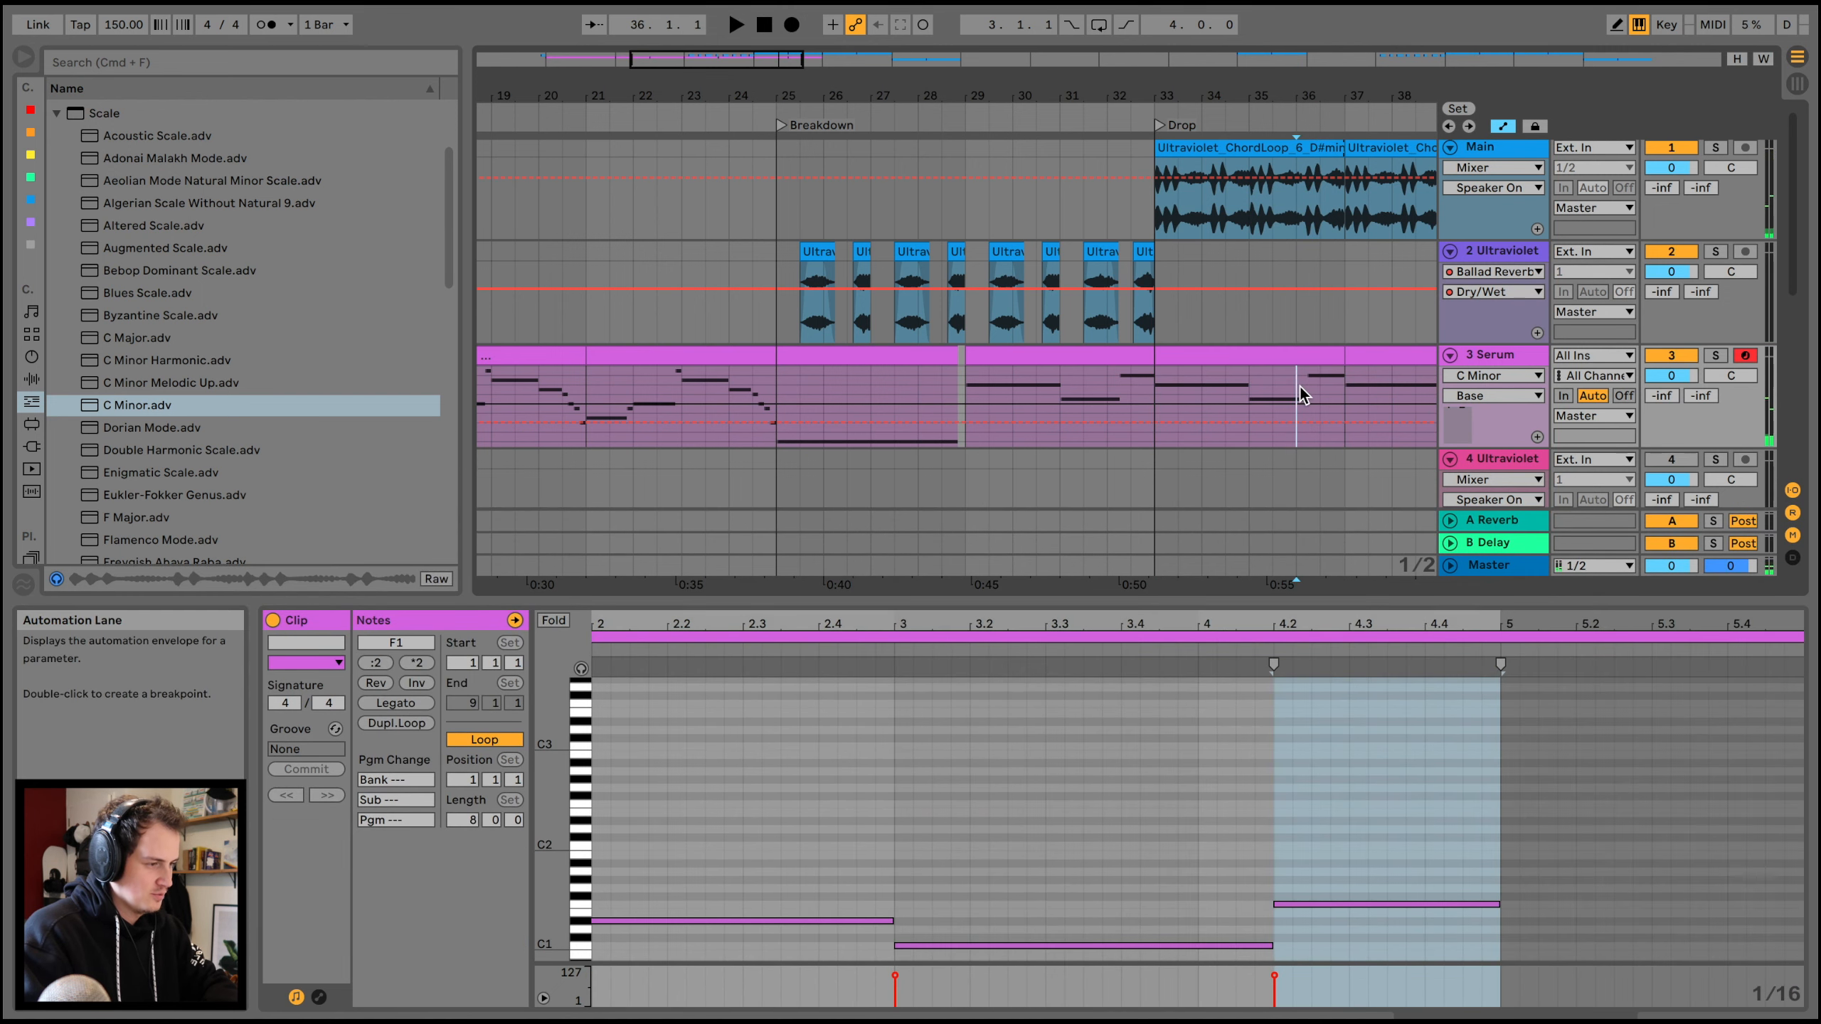
{"action": "key", "text": "super+e"}
- Lower the last note of the split-off clip at bar 36 to D1, auditioning it against the chords at each pitch
{"action": "left_click", "coordinate": [1320, 352]}
{"action": "key", "text": "space"}
{"action": "left_click_drag", "start_coordinate": [913, 883], "coordinate": [934, 917]}
{"action": "key", "text": "space"}
{"action": "key", "text": "space"}
{"action": "key", "text": "Down"}
{"action": "key", "text": "space"}
{"action": "key", "text": "space"}
{"action": "key", "text": "Down"}
{"action": "key", "text": "space"}
{"action": "key", "text": "space"}
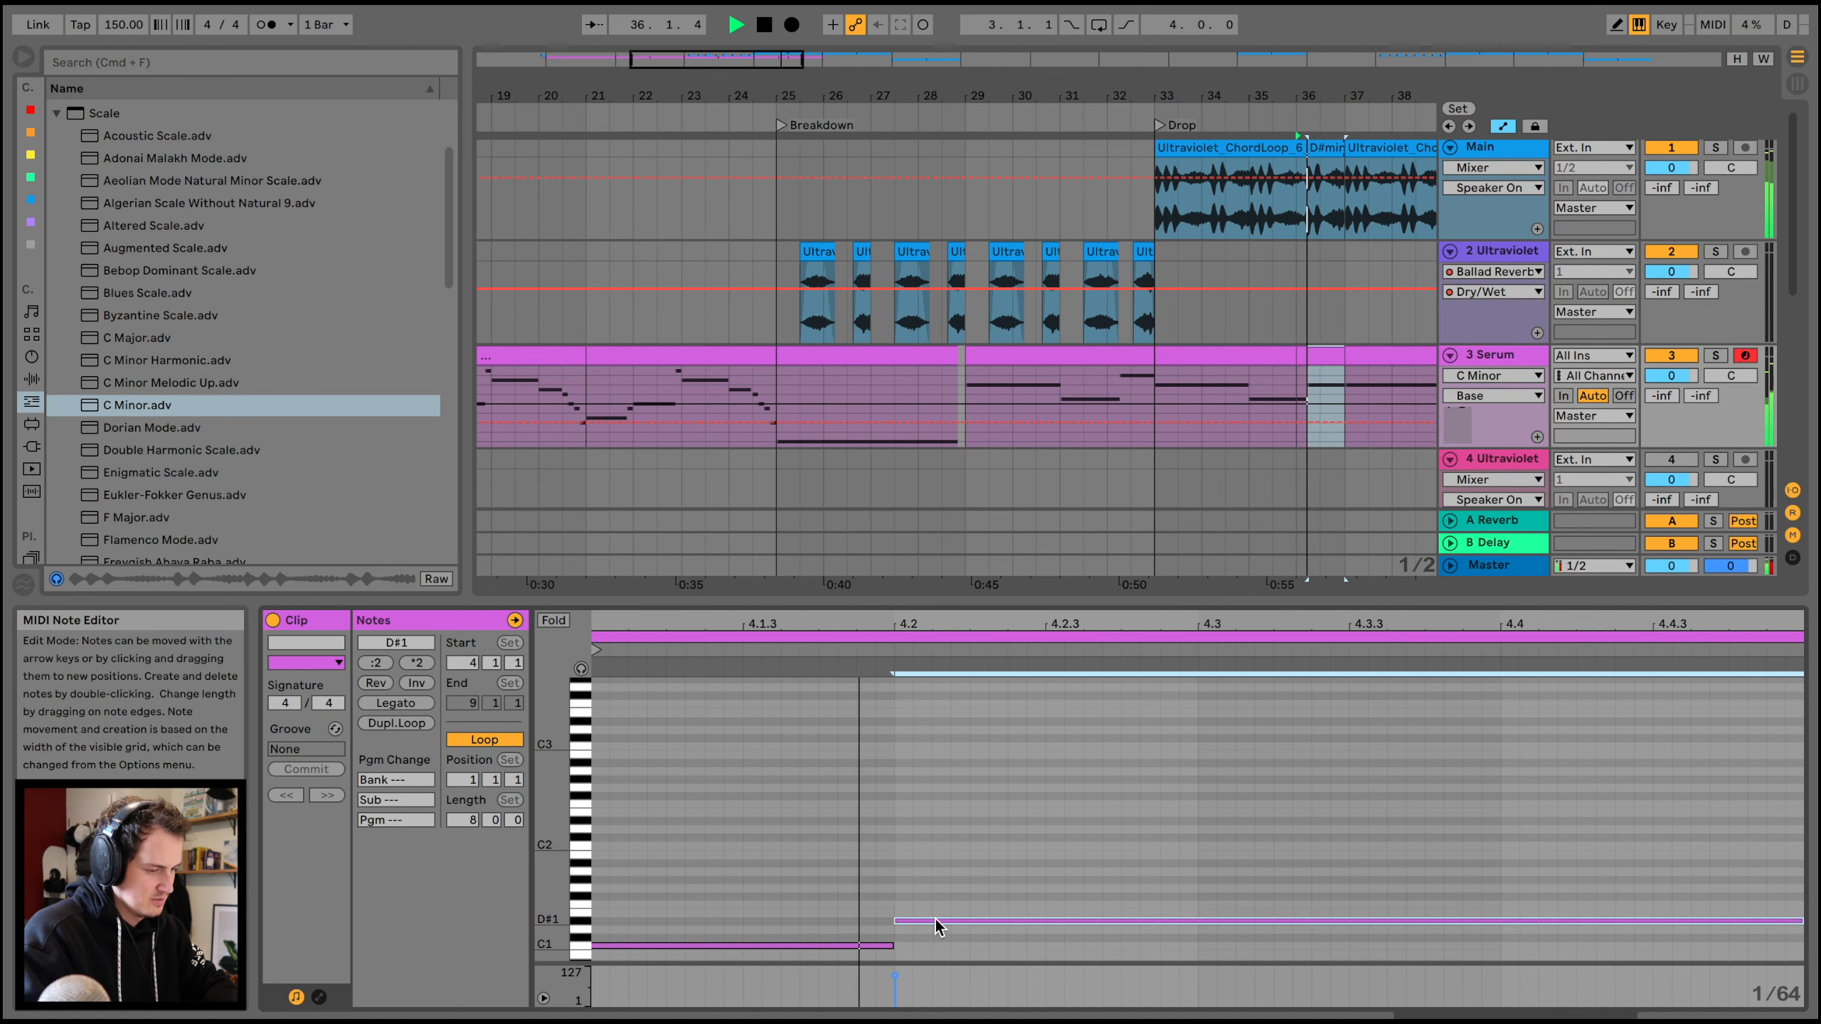
{"action": "key", "text": "Down"}
{"action": "key", "text": "space"}
{"action": "key", "text": "space"}
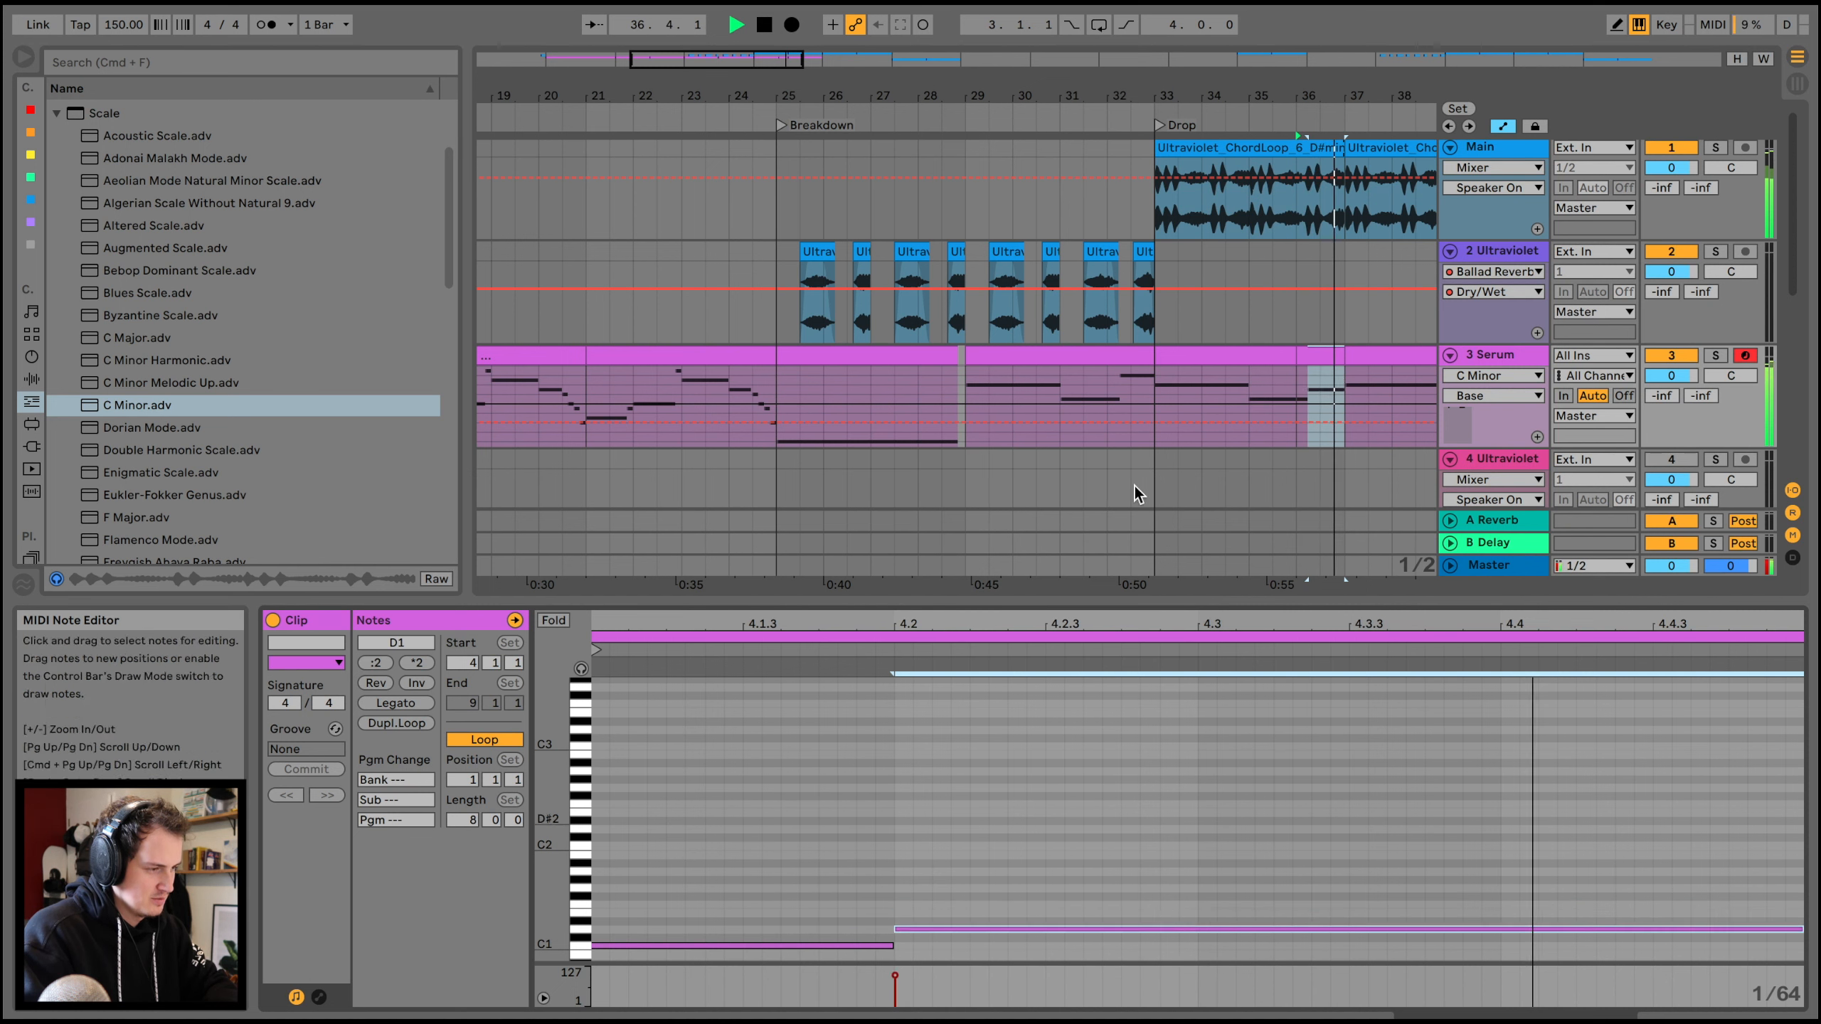
- Join the split Serum clips over bars 33–37, duplicate the result up to bar 41, and play through the Drop
{"action": "left_click", "coordinate": [1259, 355], "text": "shift"}
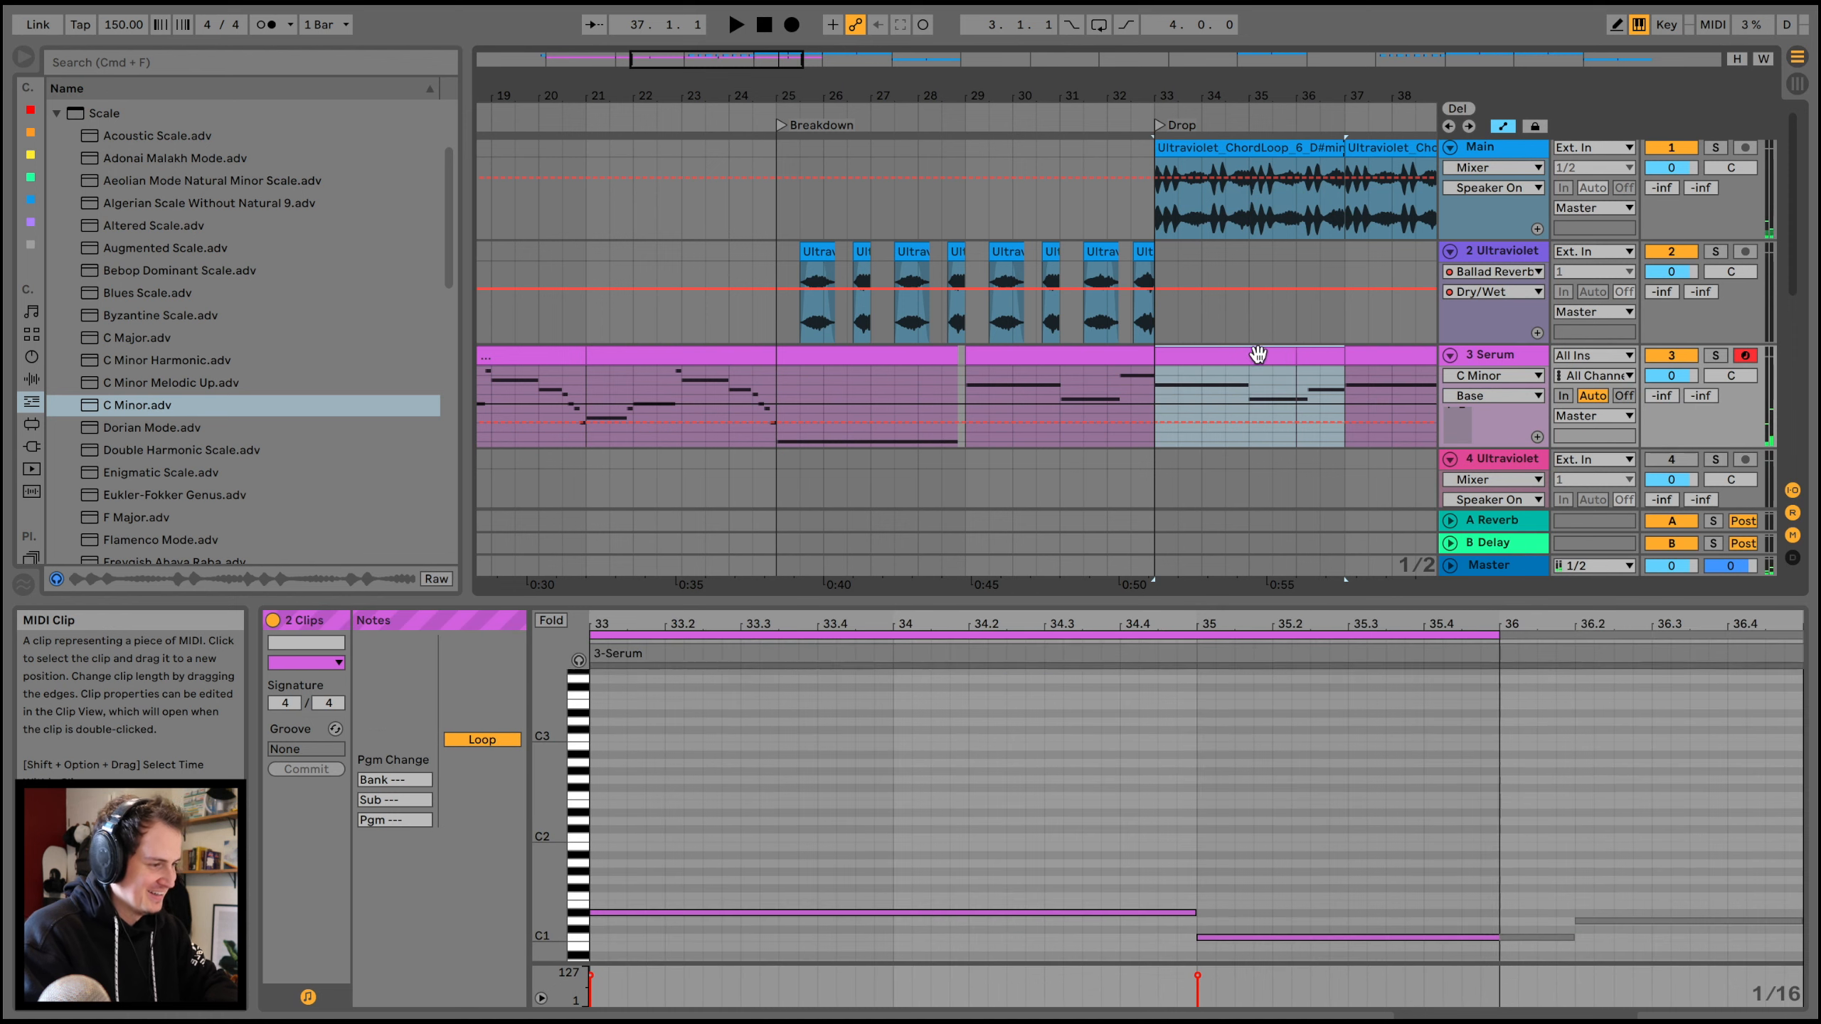
{"action": "key", "text": "super+j"}
{"action": "key", "text": "super+d"}
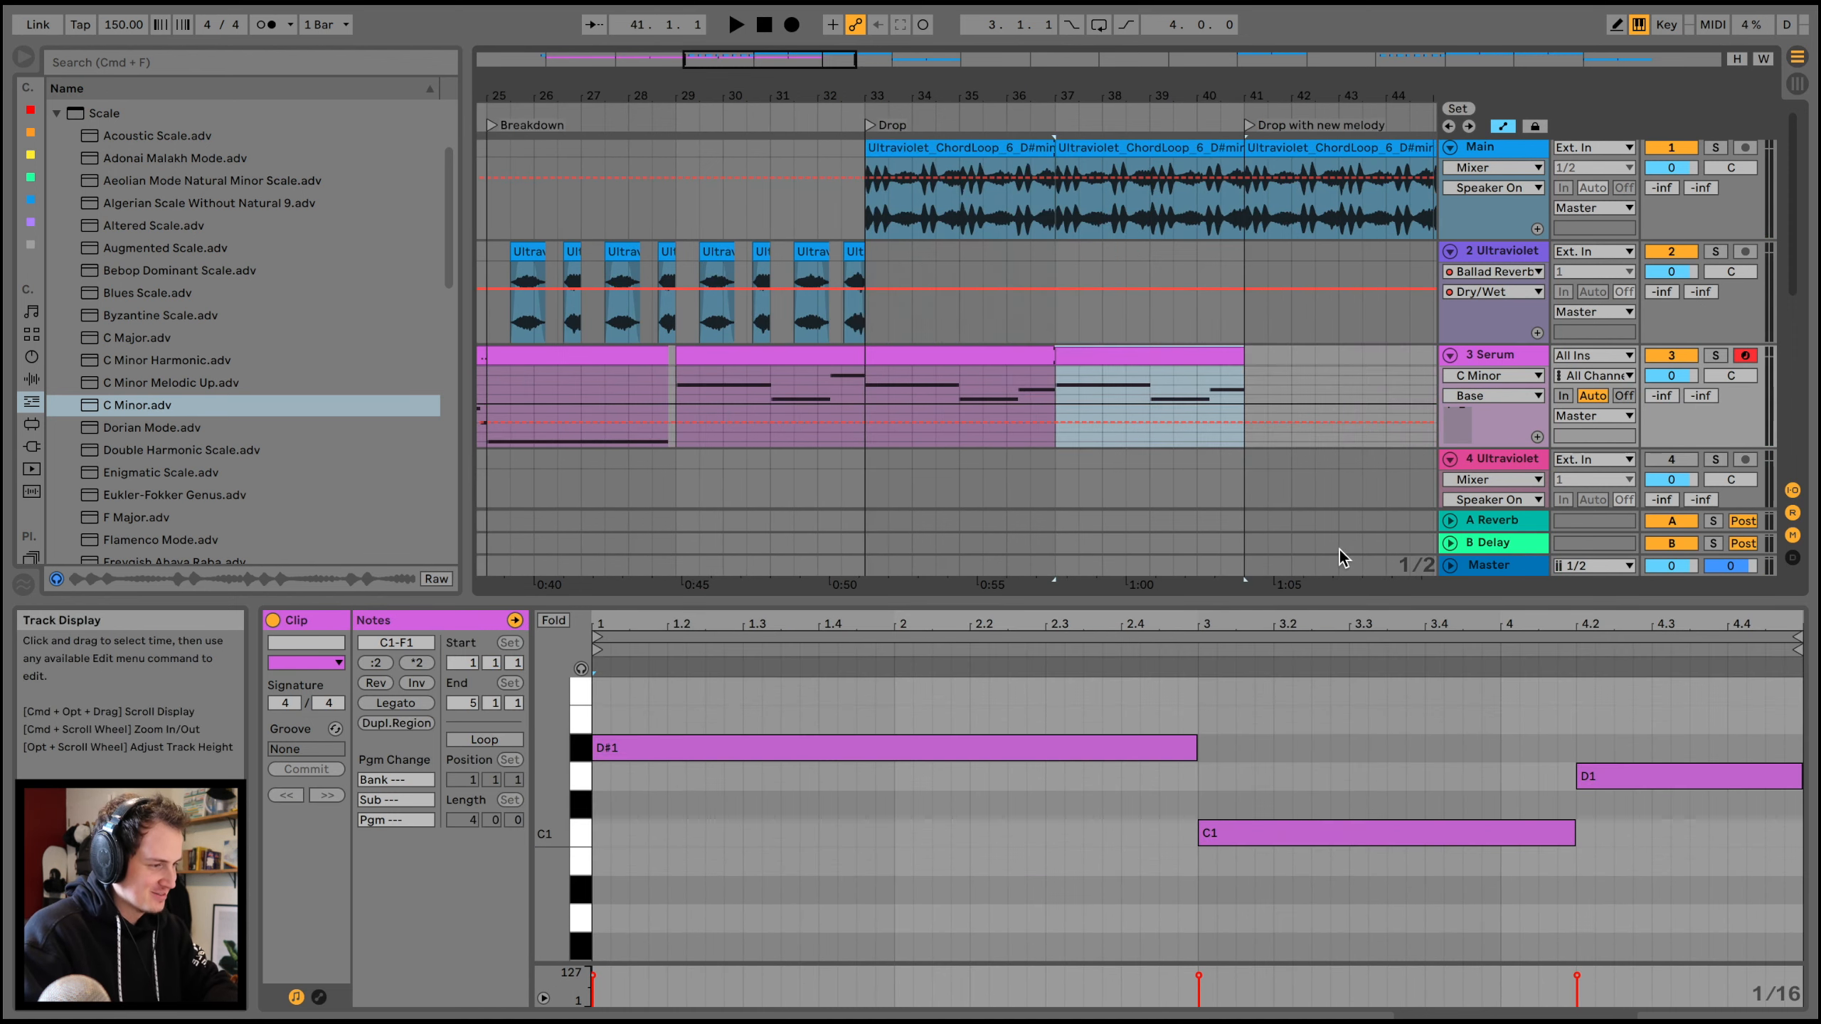
{"action": "left_click_drag", "start_coordinate": [1023, 102], "coordinate": [673, 102]}
{"action": "key", "text": "space"}
{"action": "scroll", "coordinate": [806, 404], "scroll_direction": "left", "scroll_amount": 3}
{"action": "scroll", "coordinate": [805, 404], "scroll_direction": "down", "scroll_amount": 1}
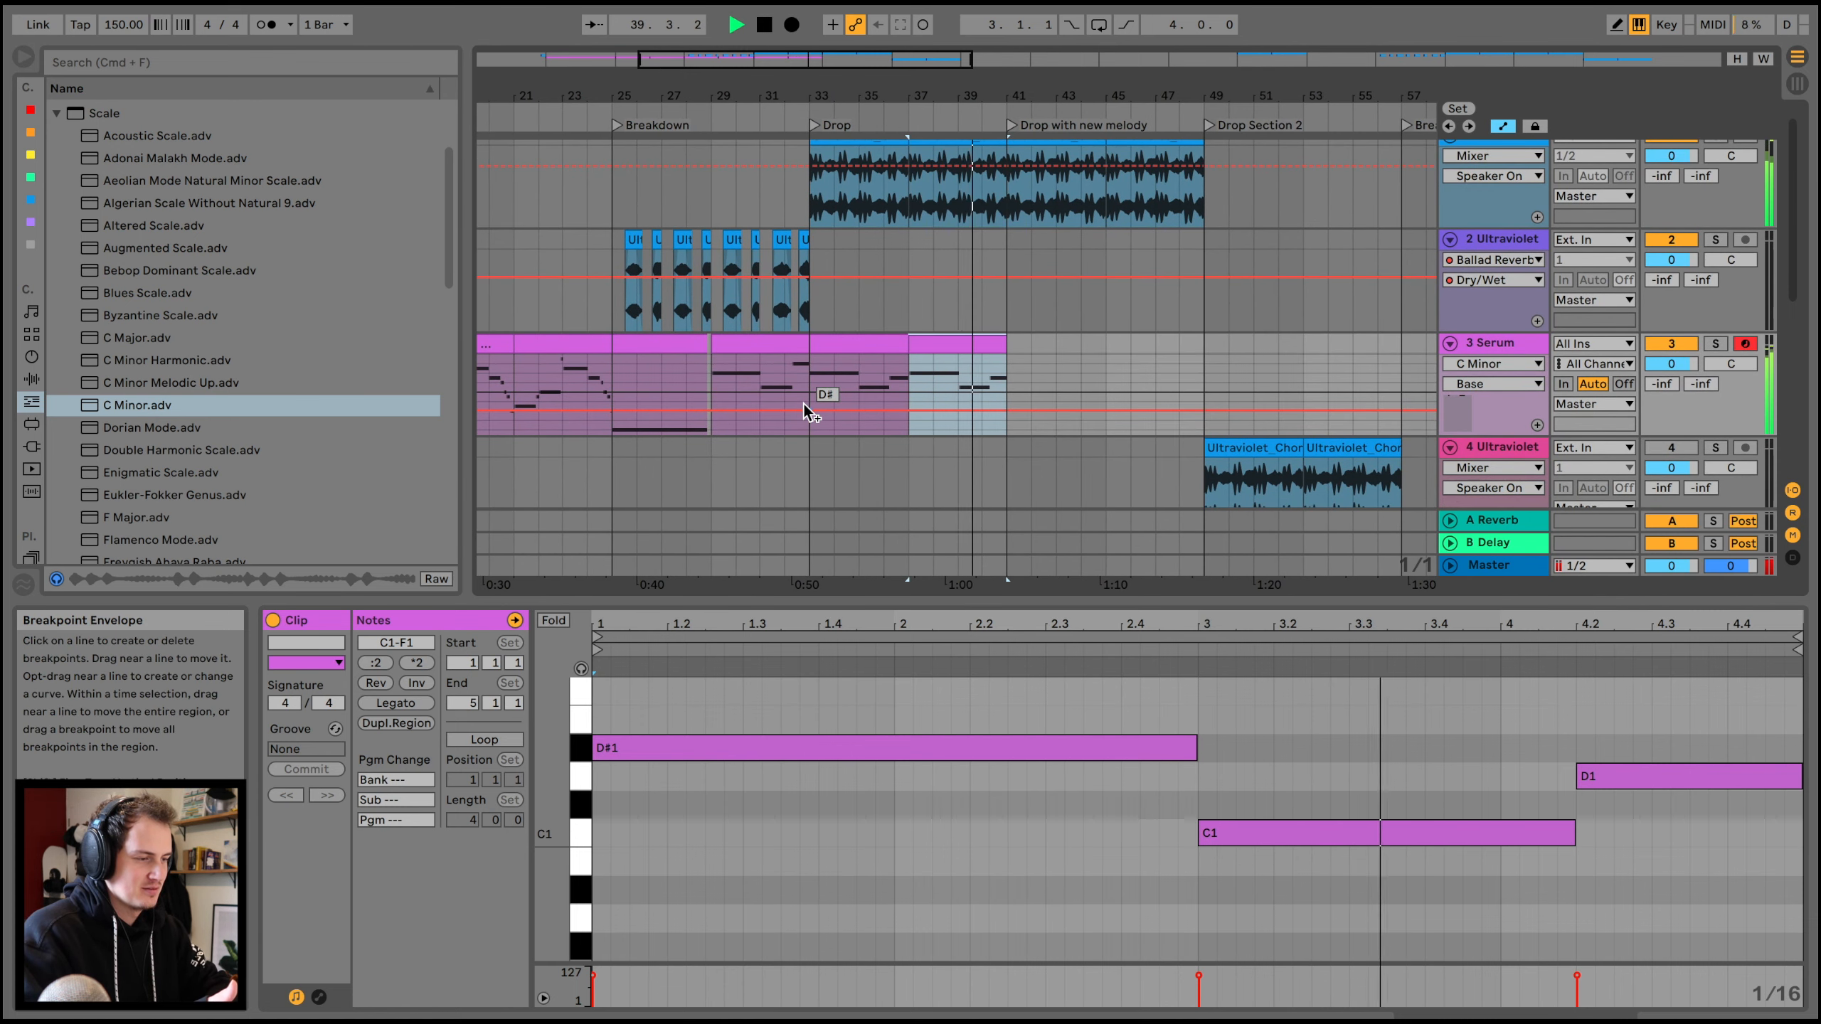
{"action": "key", "text": "space"}
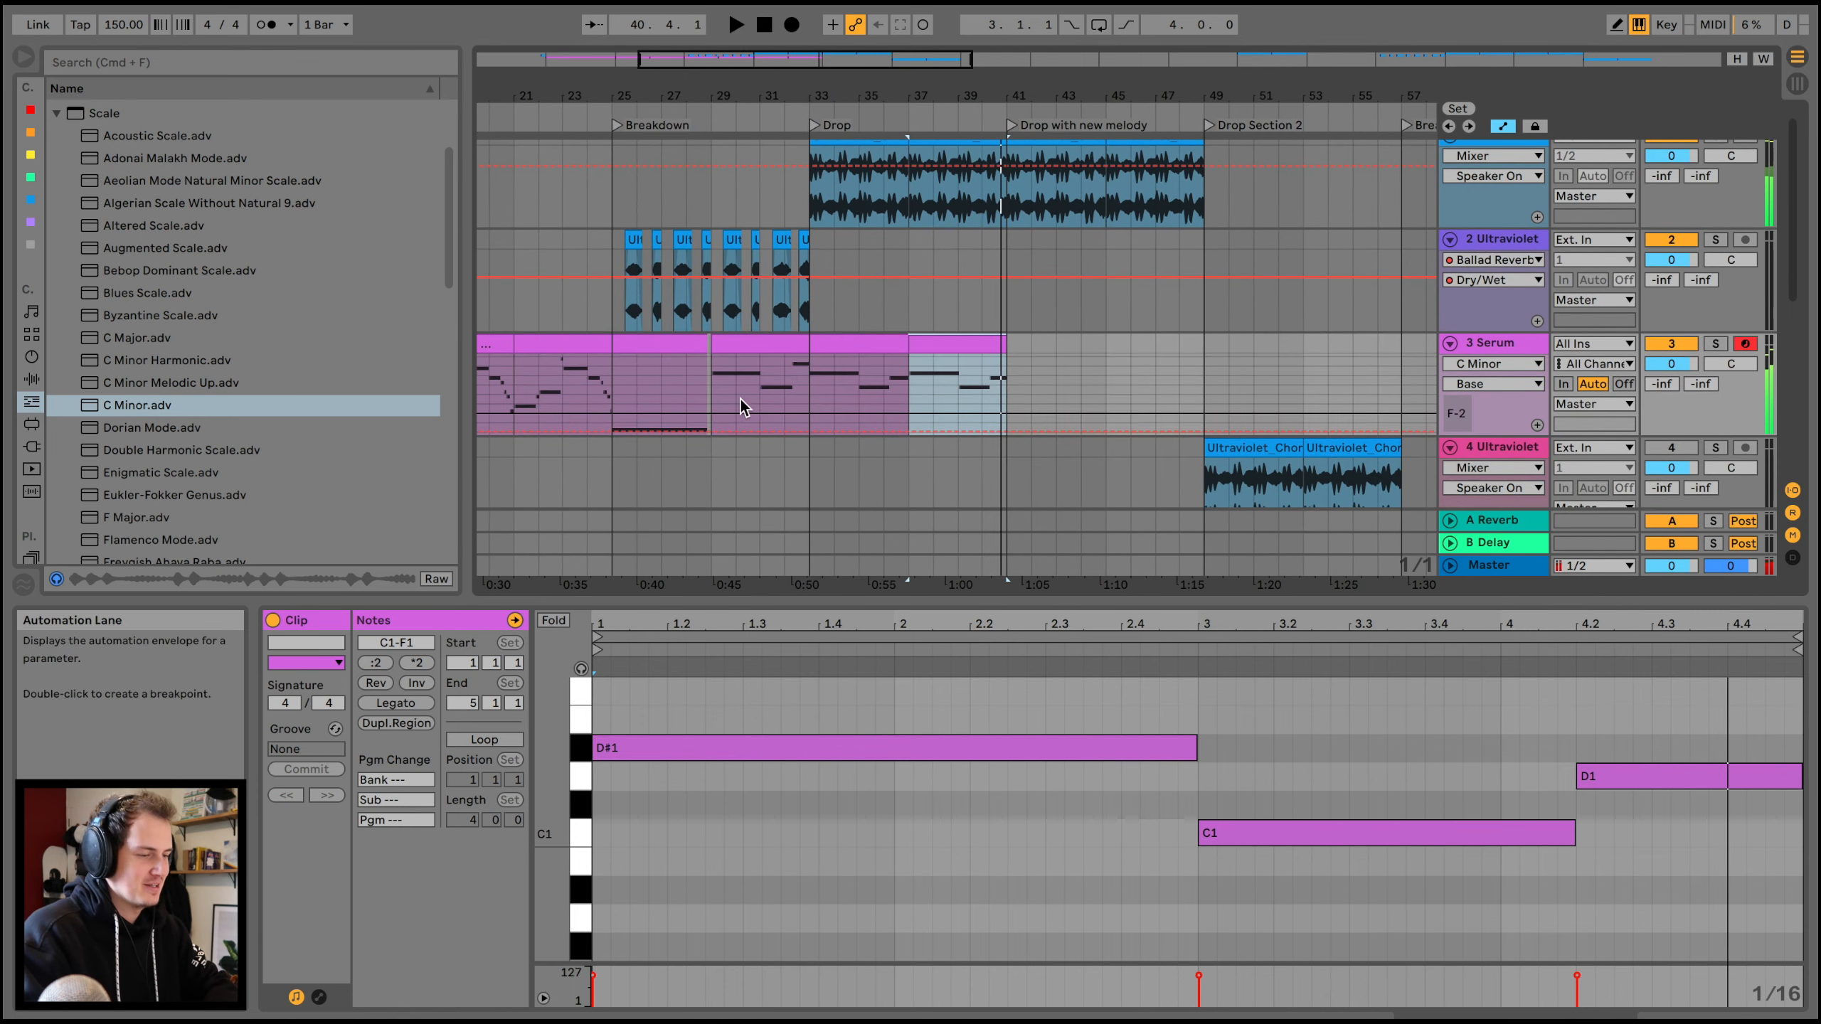
- Copy the two Verse bass clips on the Serum track into the "Build up with verse element" section at bar 65
{"action": "left_click_drag", "start_coordinate": [694, 601], "coordinate": [694, 742]}
{"action": "scroll", "coordinate": [669, 376], "scroll_direction": "left", "scroll_amount": 10}
{"action": "scroll", "coordinate": [669, 376], "scroll_direction": "up", "scroll_amount": 1}
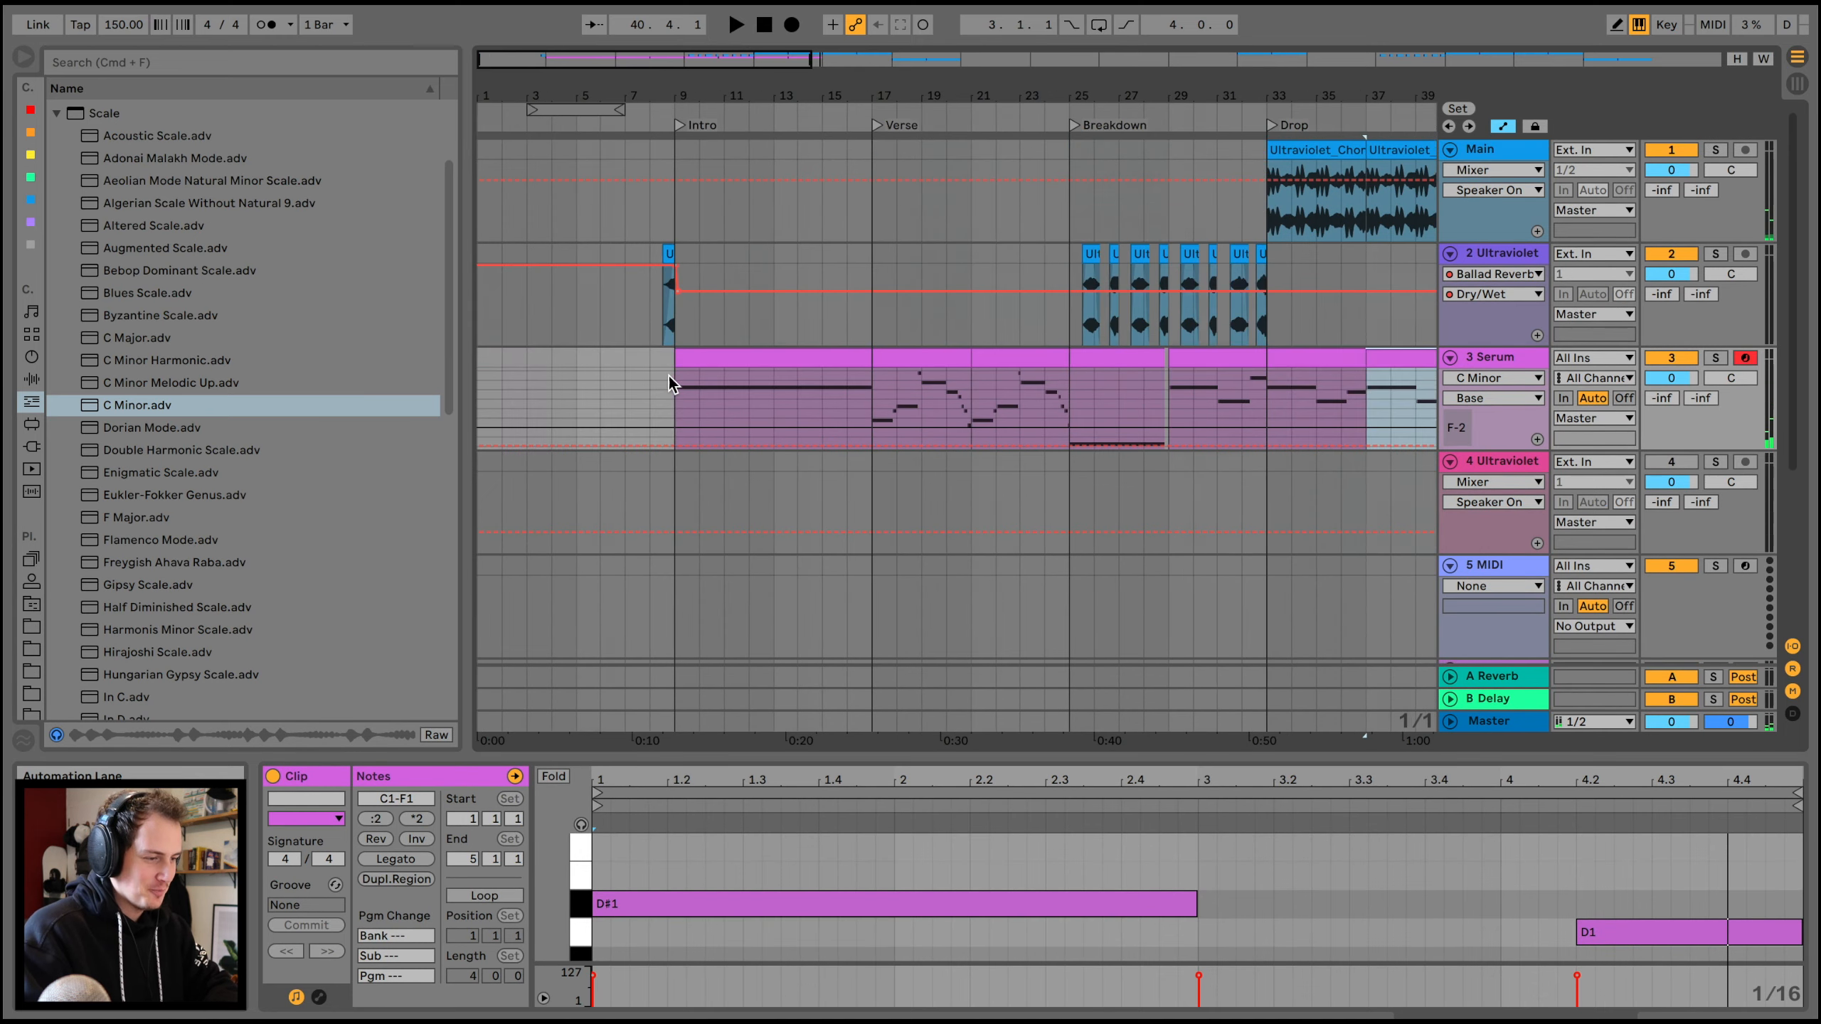
{"action": "left_click", "coordinate": [1053, 370]}
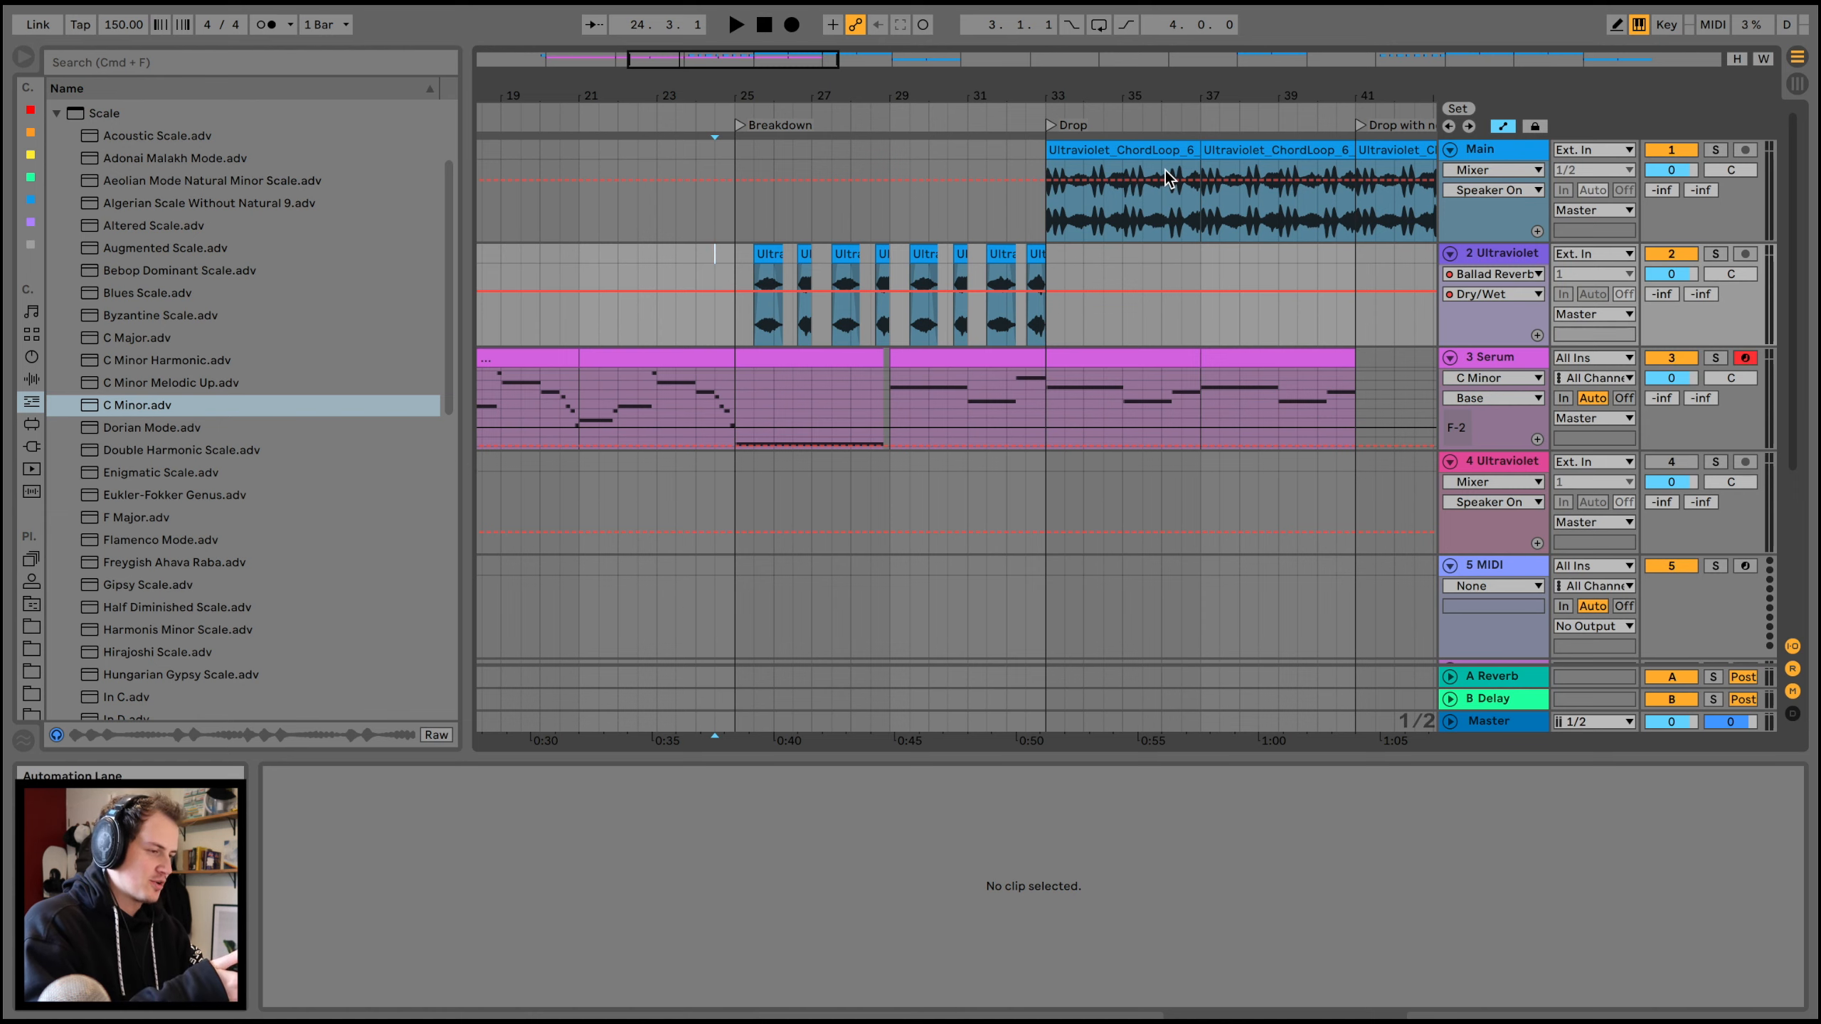
{"action": "scroll", "coordinate": [1169, 177], "scroll_direction": "right", "scroll_amount": 4}
{"action": "scroll", "coordinate": [1169, 177], "scroll_direction": "right", "scroll_amount": 1}
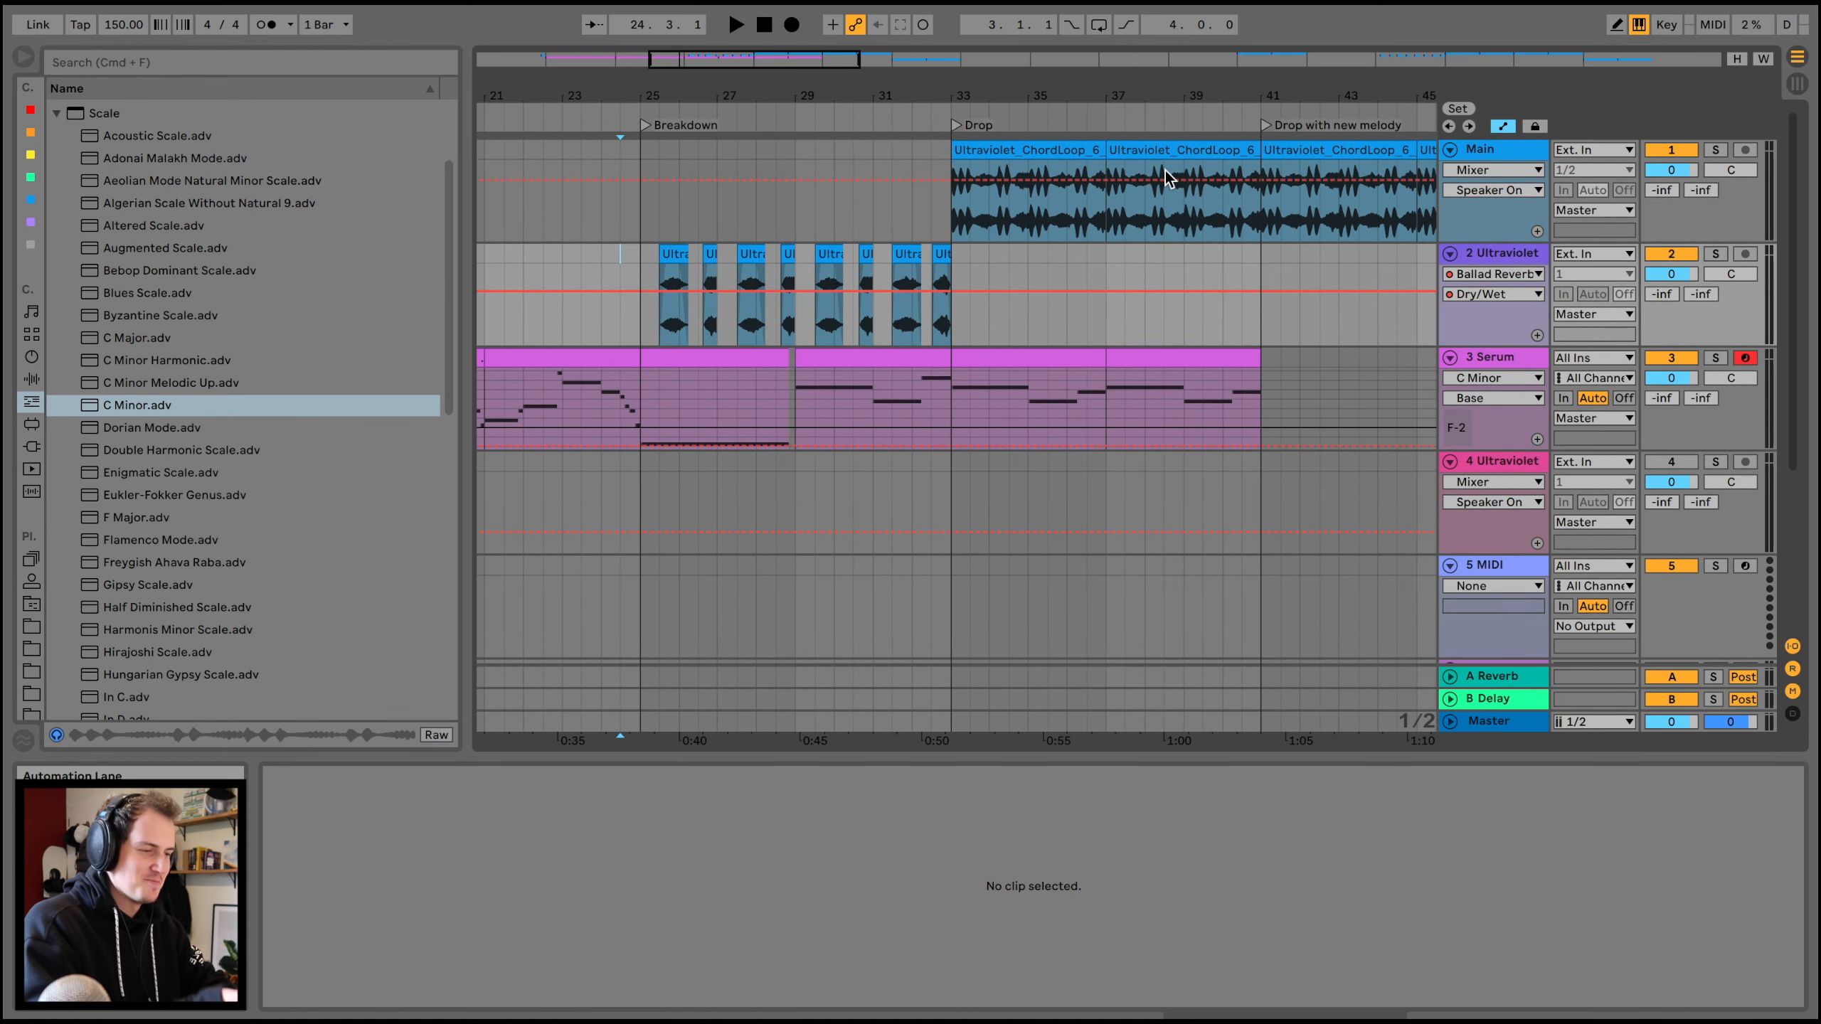
{"action": "scroll", "coordinate": [1169, 177], "scroll_direction": "down", "scroll_amount": 1}
{"action": "scroll", "coordinate": [870, 373], "scroll_direction": "right", "scroll_amount": 5}
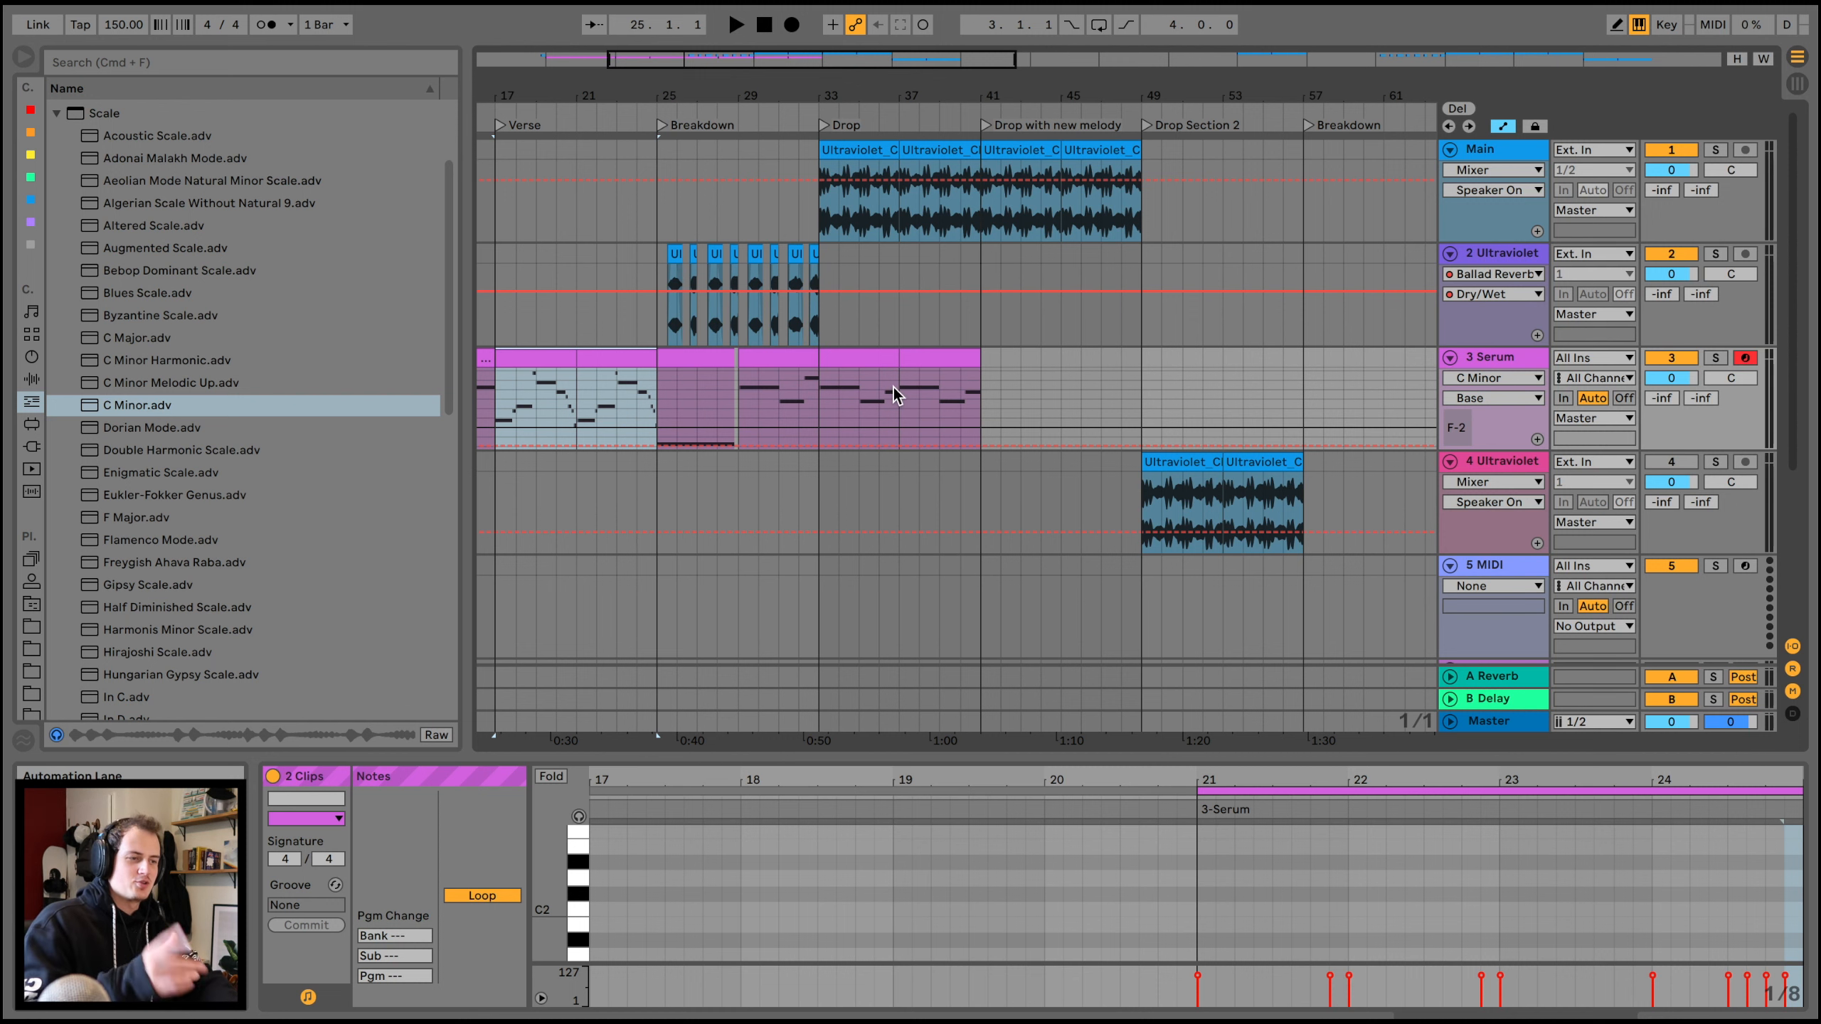
{"action": "scroll", "coordinate": [893, 388], "scroll_direction": "right", "scroll_amount": 8}
{"action": "scroll", "coordinate": [523, 440], "scroll_direction": "left", "scroll_amount": 12}
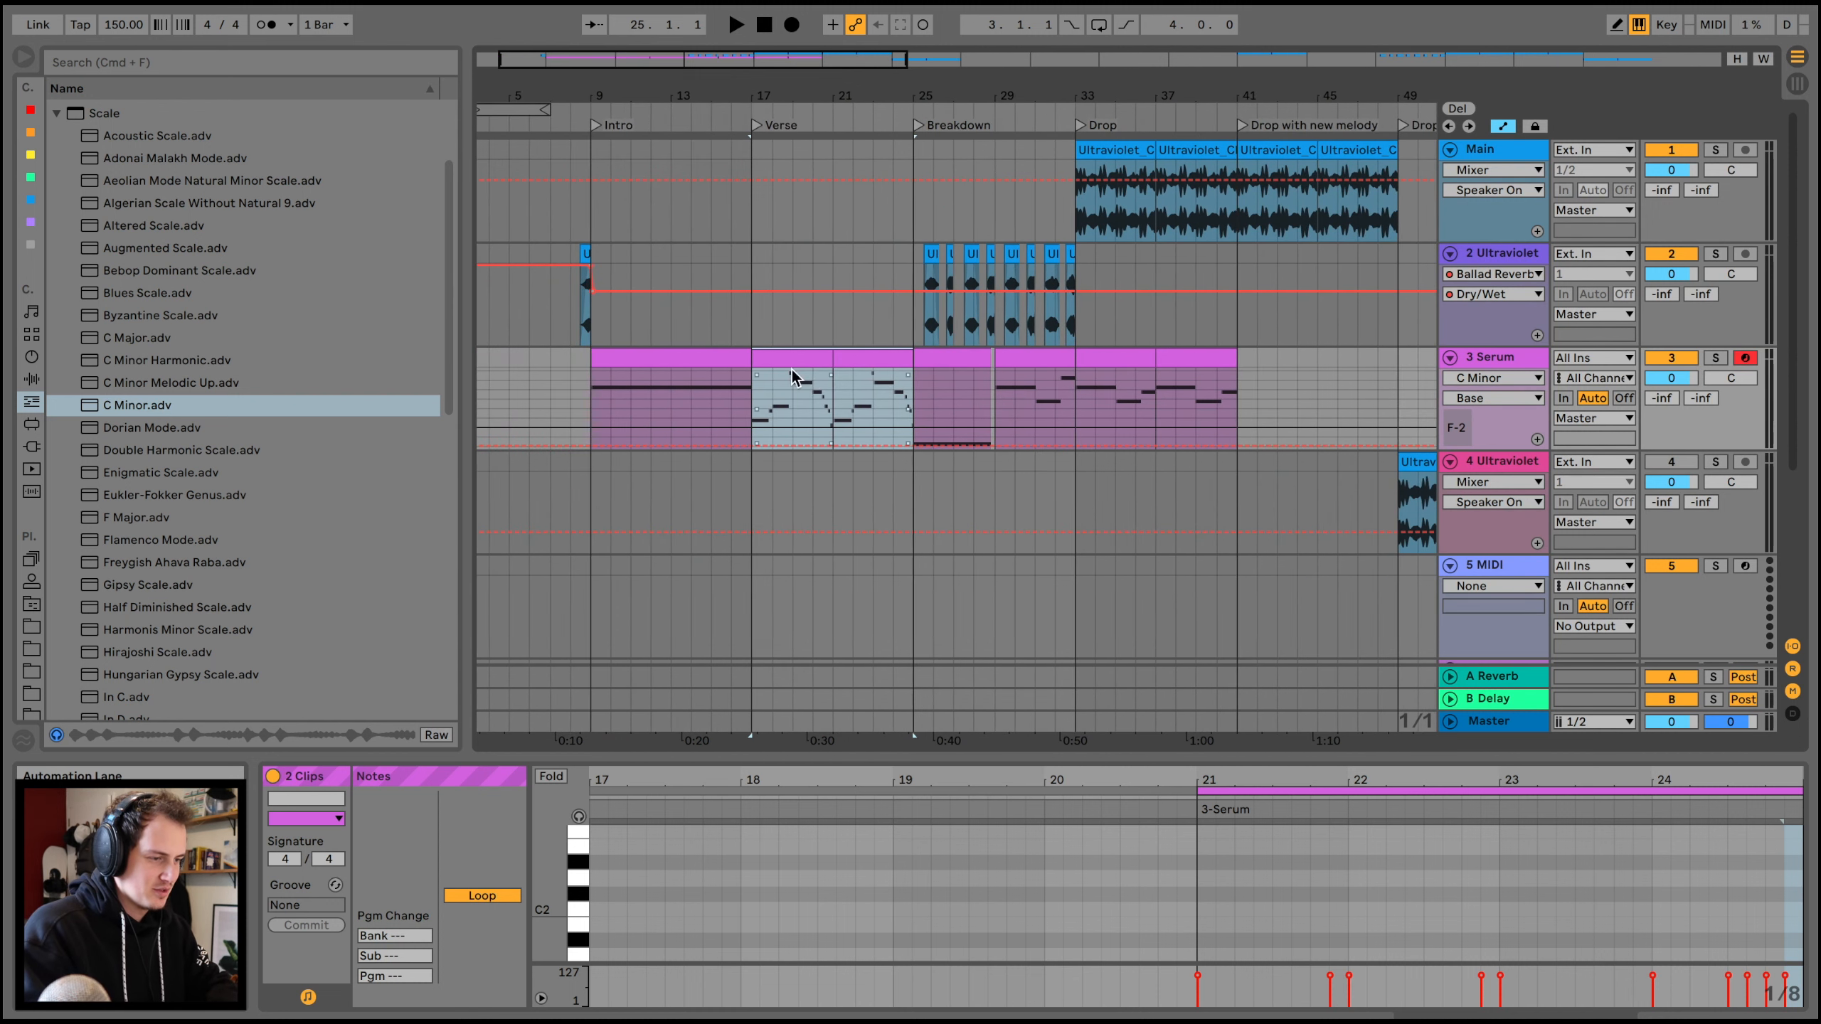
{"action": "scroll", "coordinate": [880, 347], "scroll_direction": "right", "scroll_amount": 12}
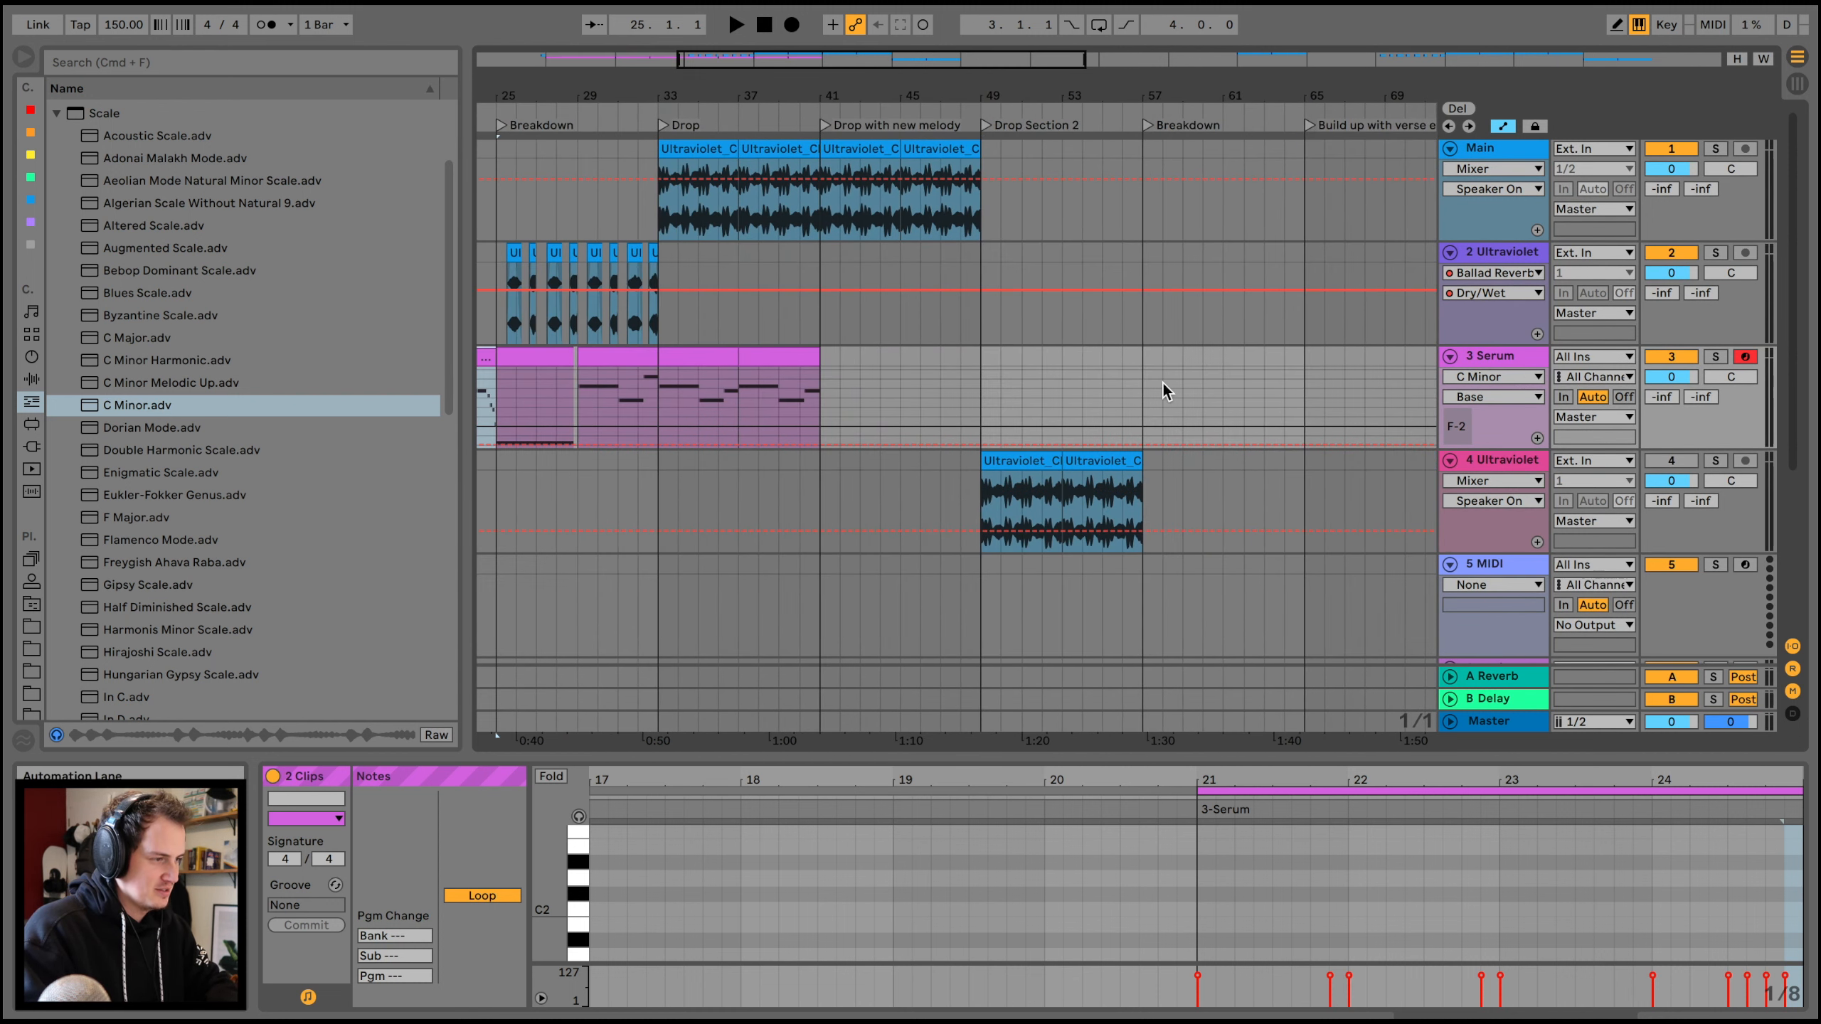
{"action": "scroll", "coordinate": [1163, 391], "scroll_direction": "right", "scroll_amount": 10}
{"action": "left_click", "coordinate": [931, 382]}
{"action": "key", "text": "super+v"}
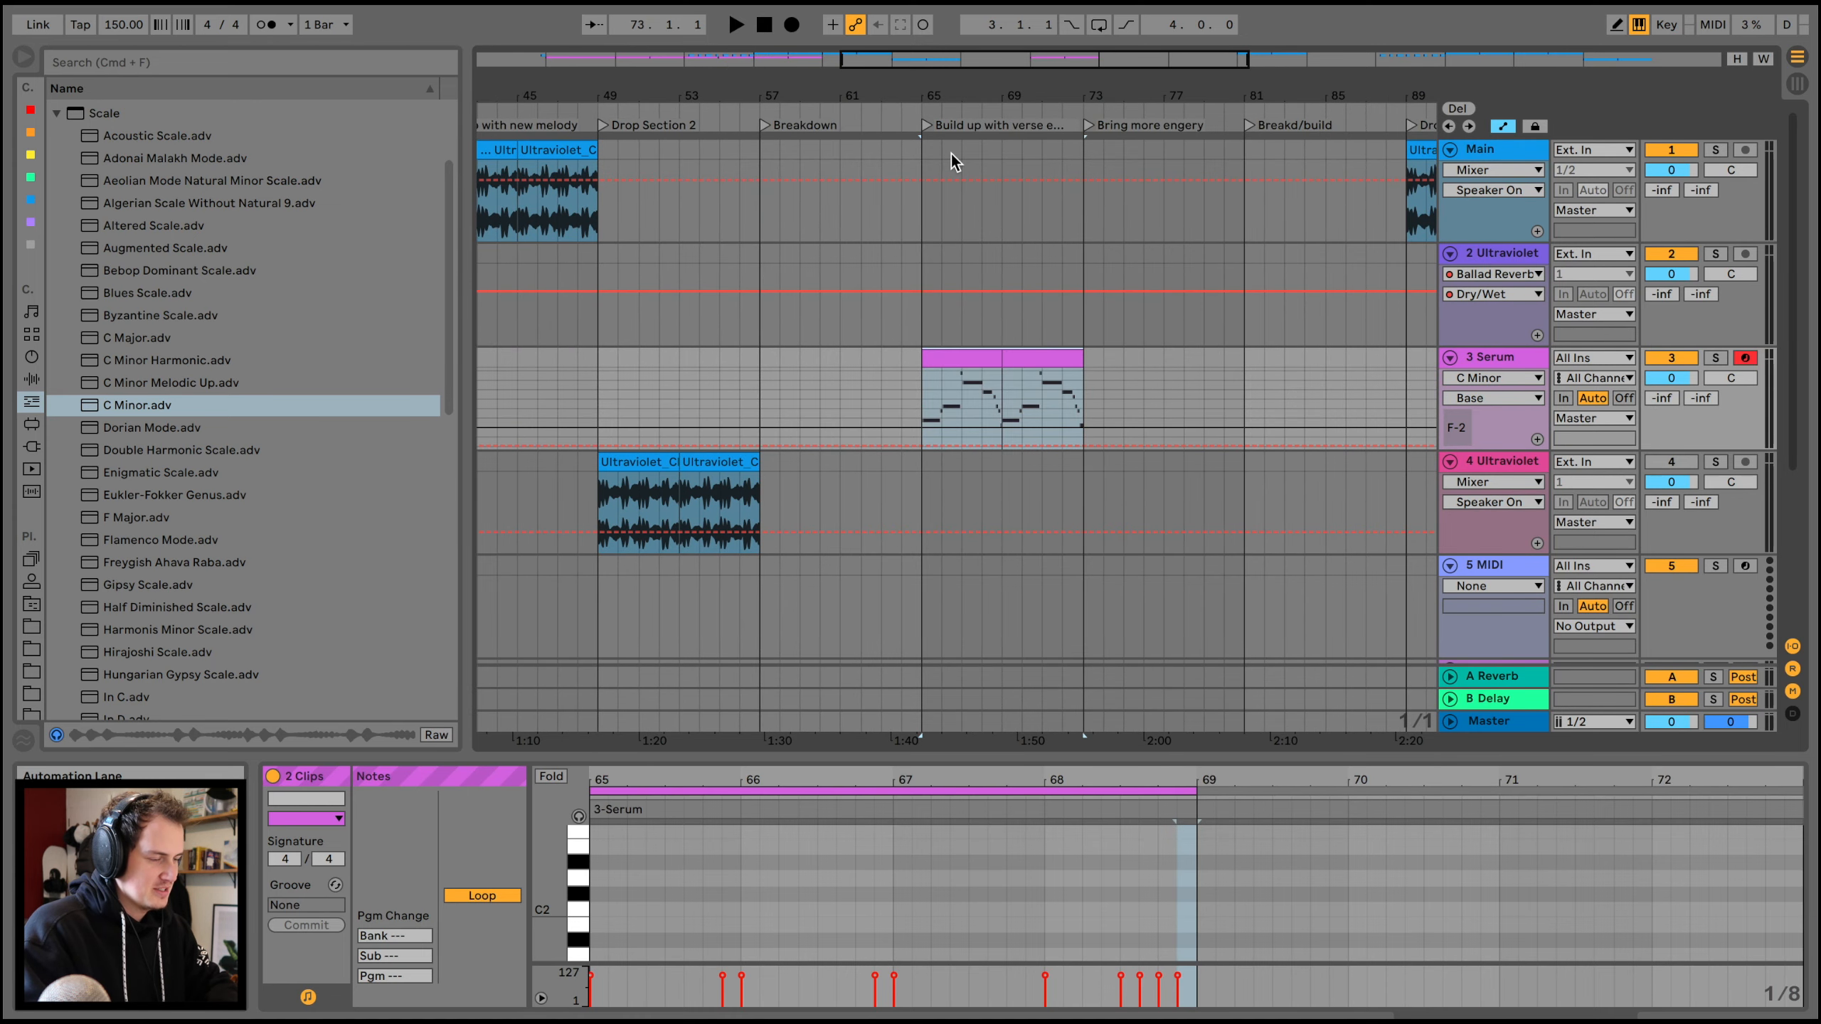
- Play the build-up from bar 65 and duplicate its two bass clips to fill bars 73–81
{"action": "left_click", "coordinate": [918, 106]}
{"action": "left_click_drag", "start_coordinate": [981, 95], "coordinate": [981, 129]}
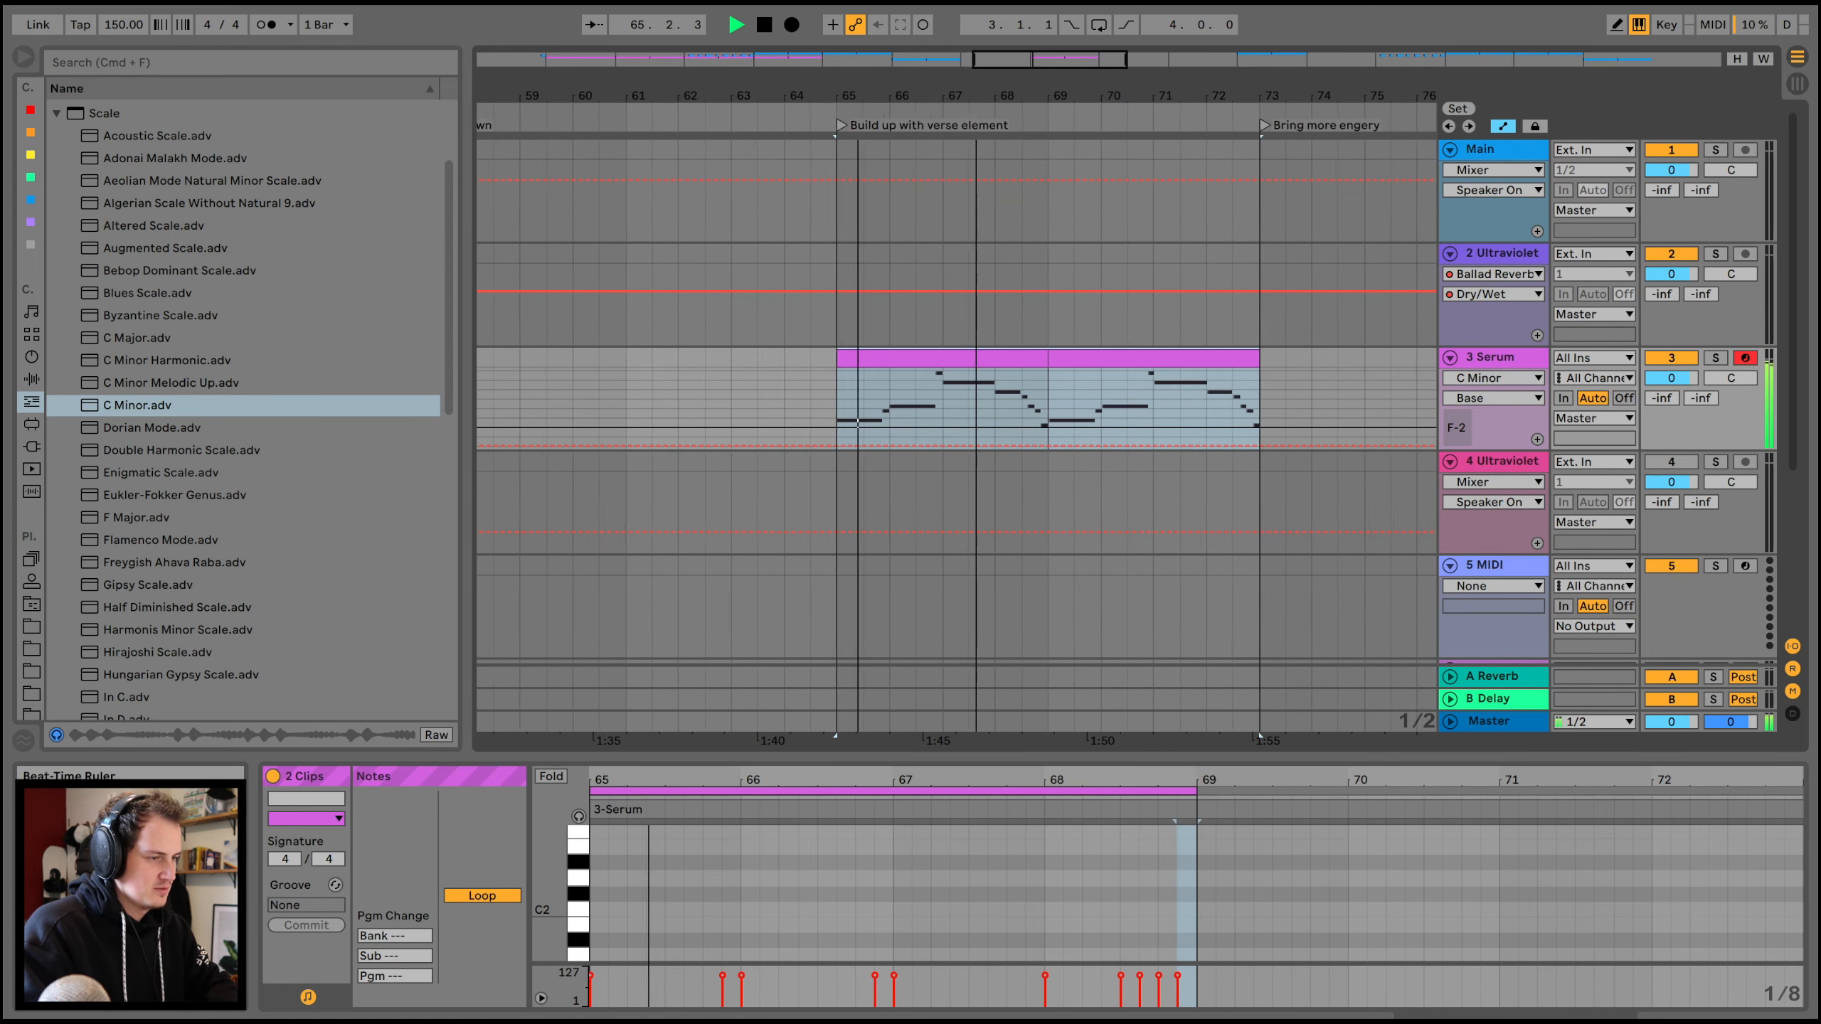
{"action": "key", "text": "minus"}
{"action": "key", "text": "minus"}
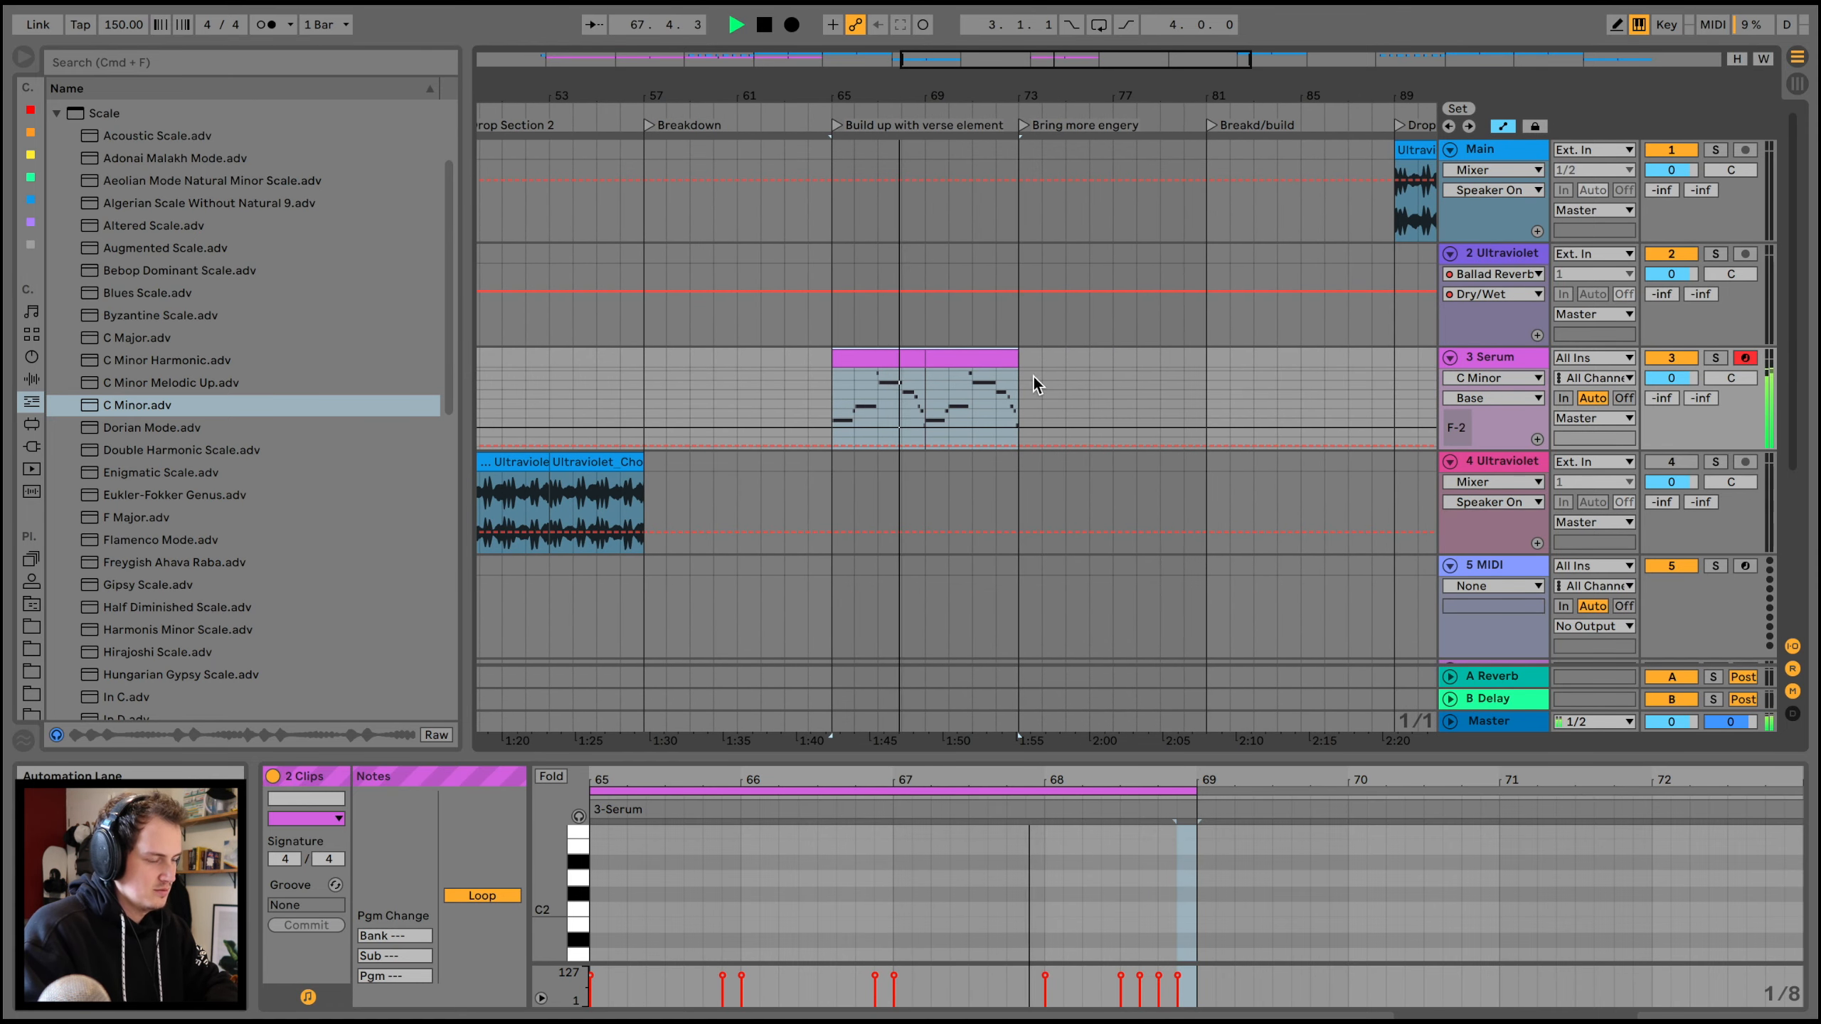
{"action": "left_click", "coordinate": [996, 357]}
{"action": "left_click", "coordinate": [895, 357], "text": "shift"}
{"action": "key", "text": "super+d"}
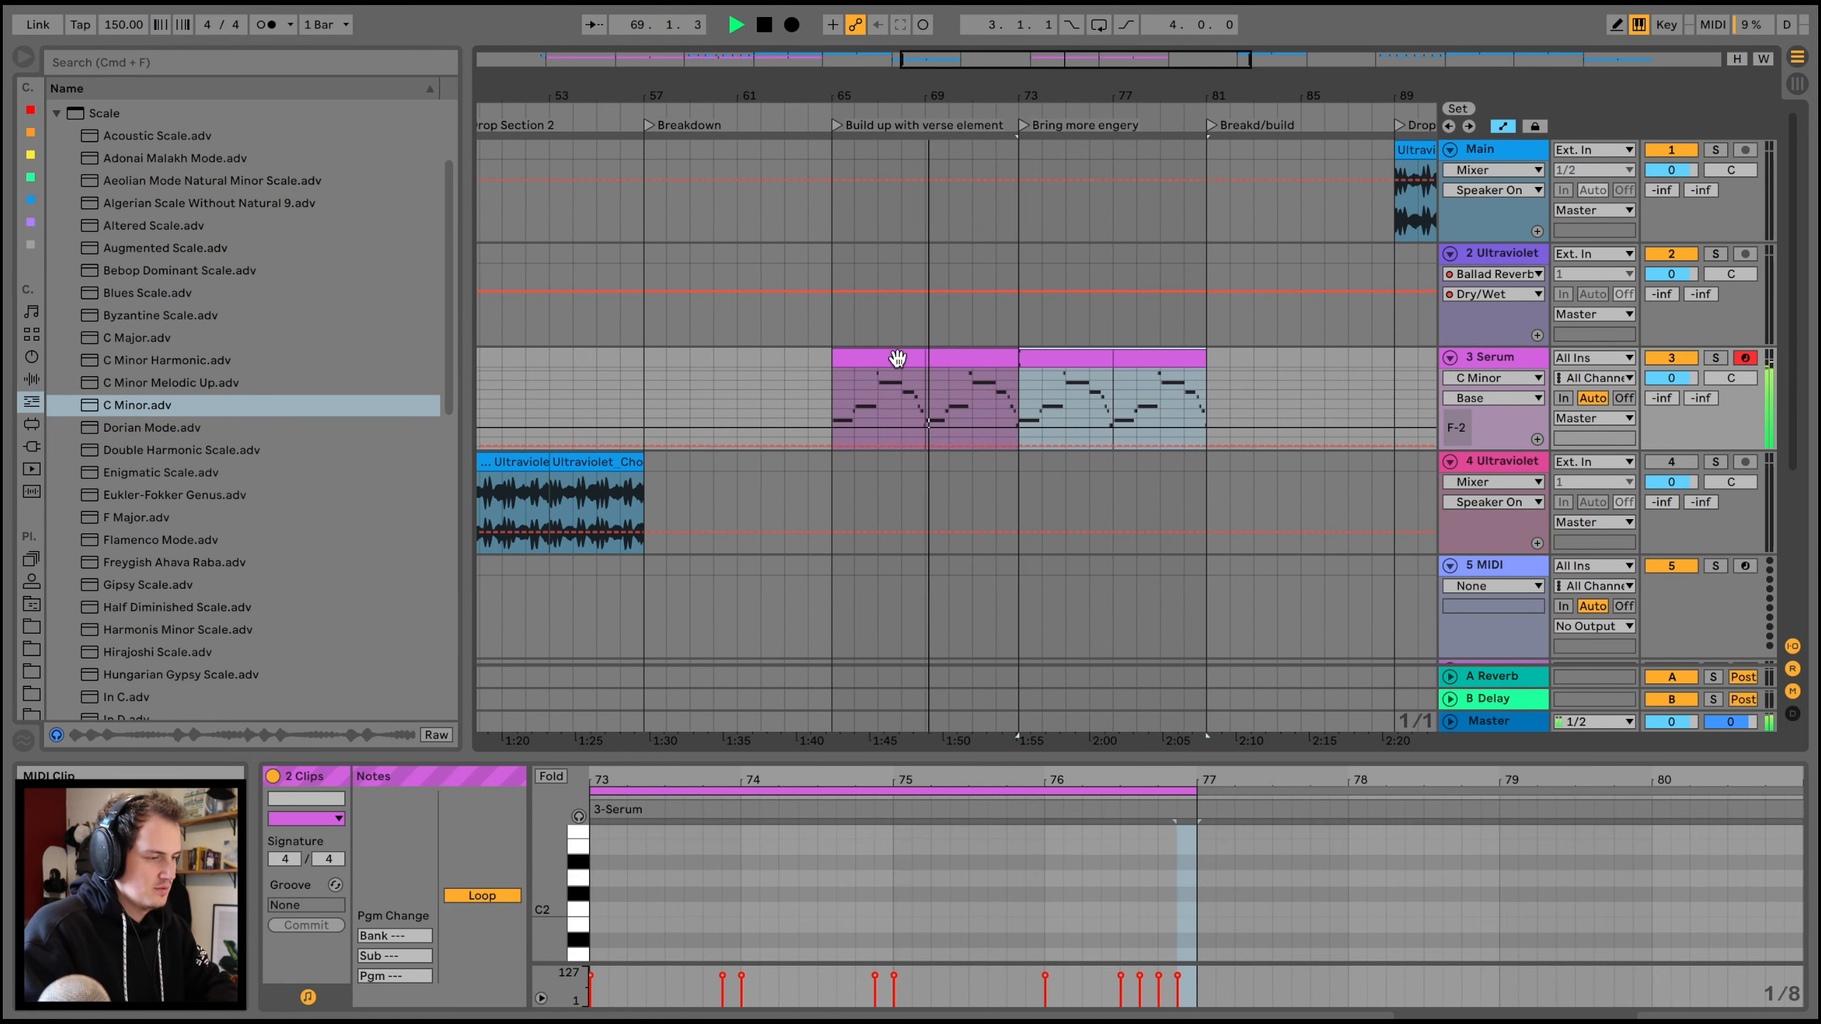
- Rename the "Bring more engery" locator at bar 73 as "Drums"
{"action": "right_click", "coordinate": [1027, 125]}
{"action": "left_click", "coordinate": [1076, 149]}
{"action": "type", "text": "D"}
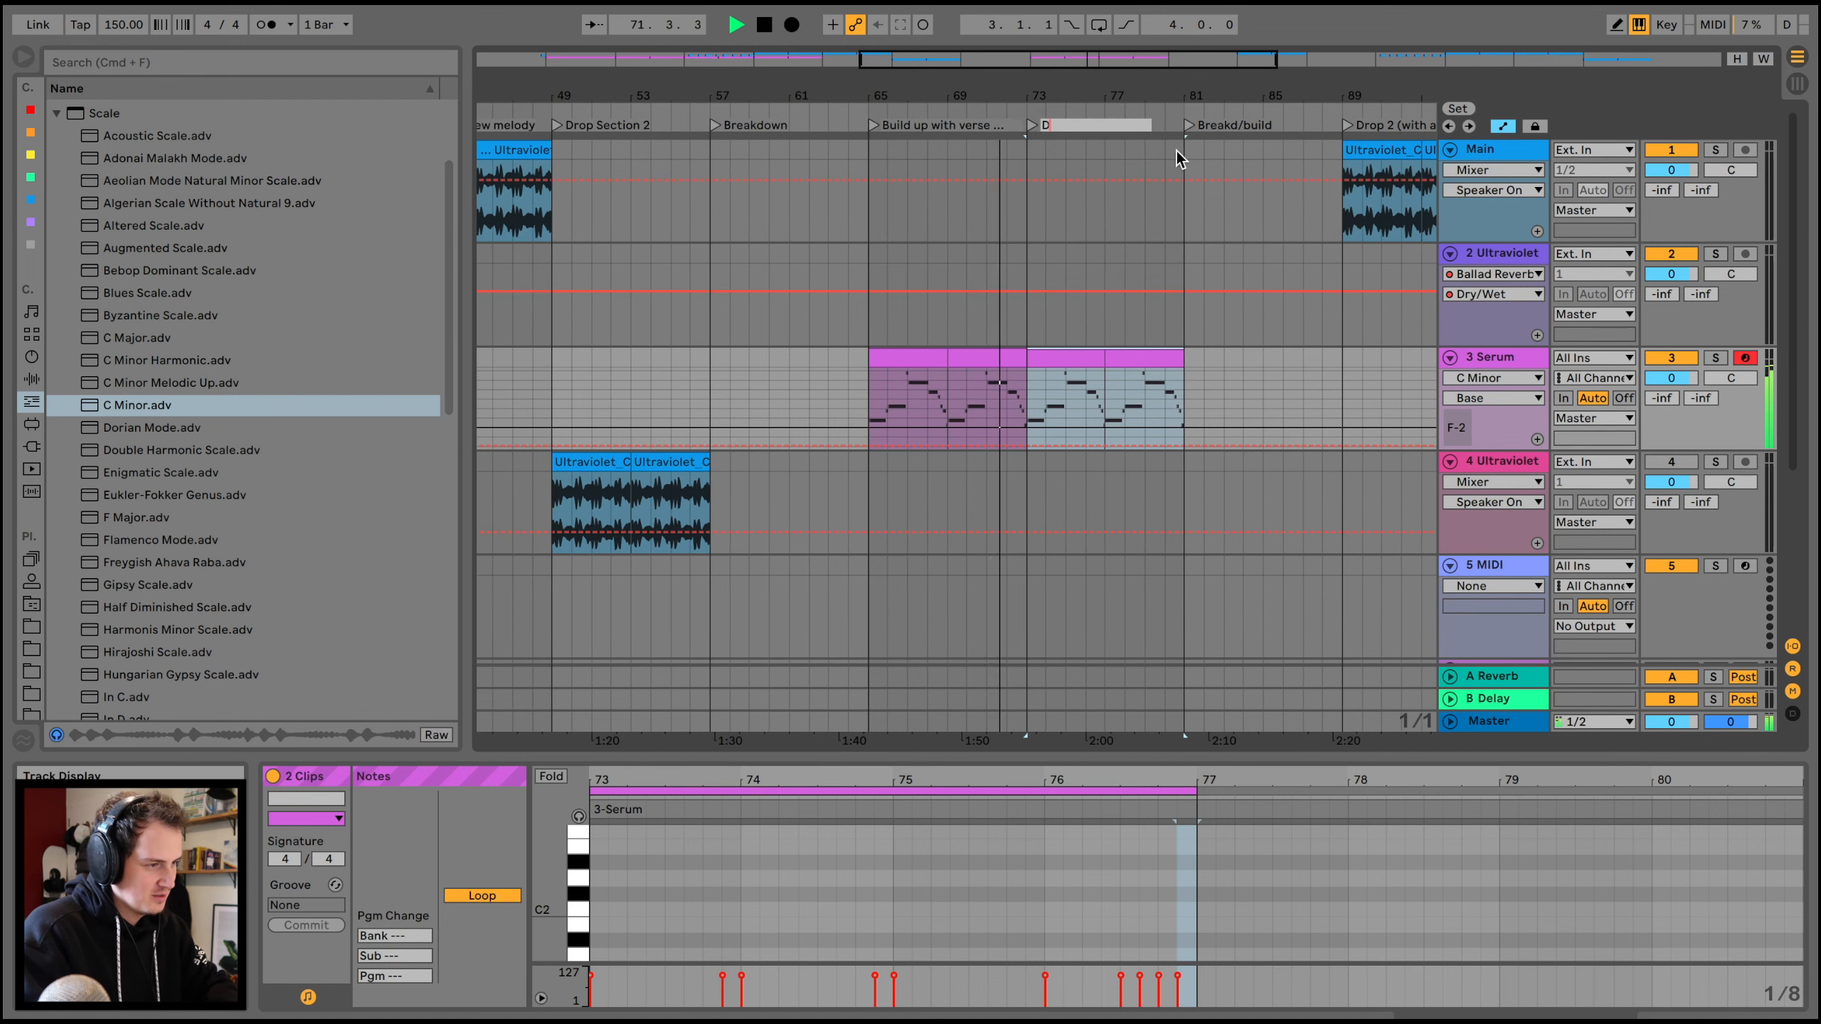
{"action": "type", "text": "rums"}
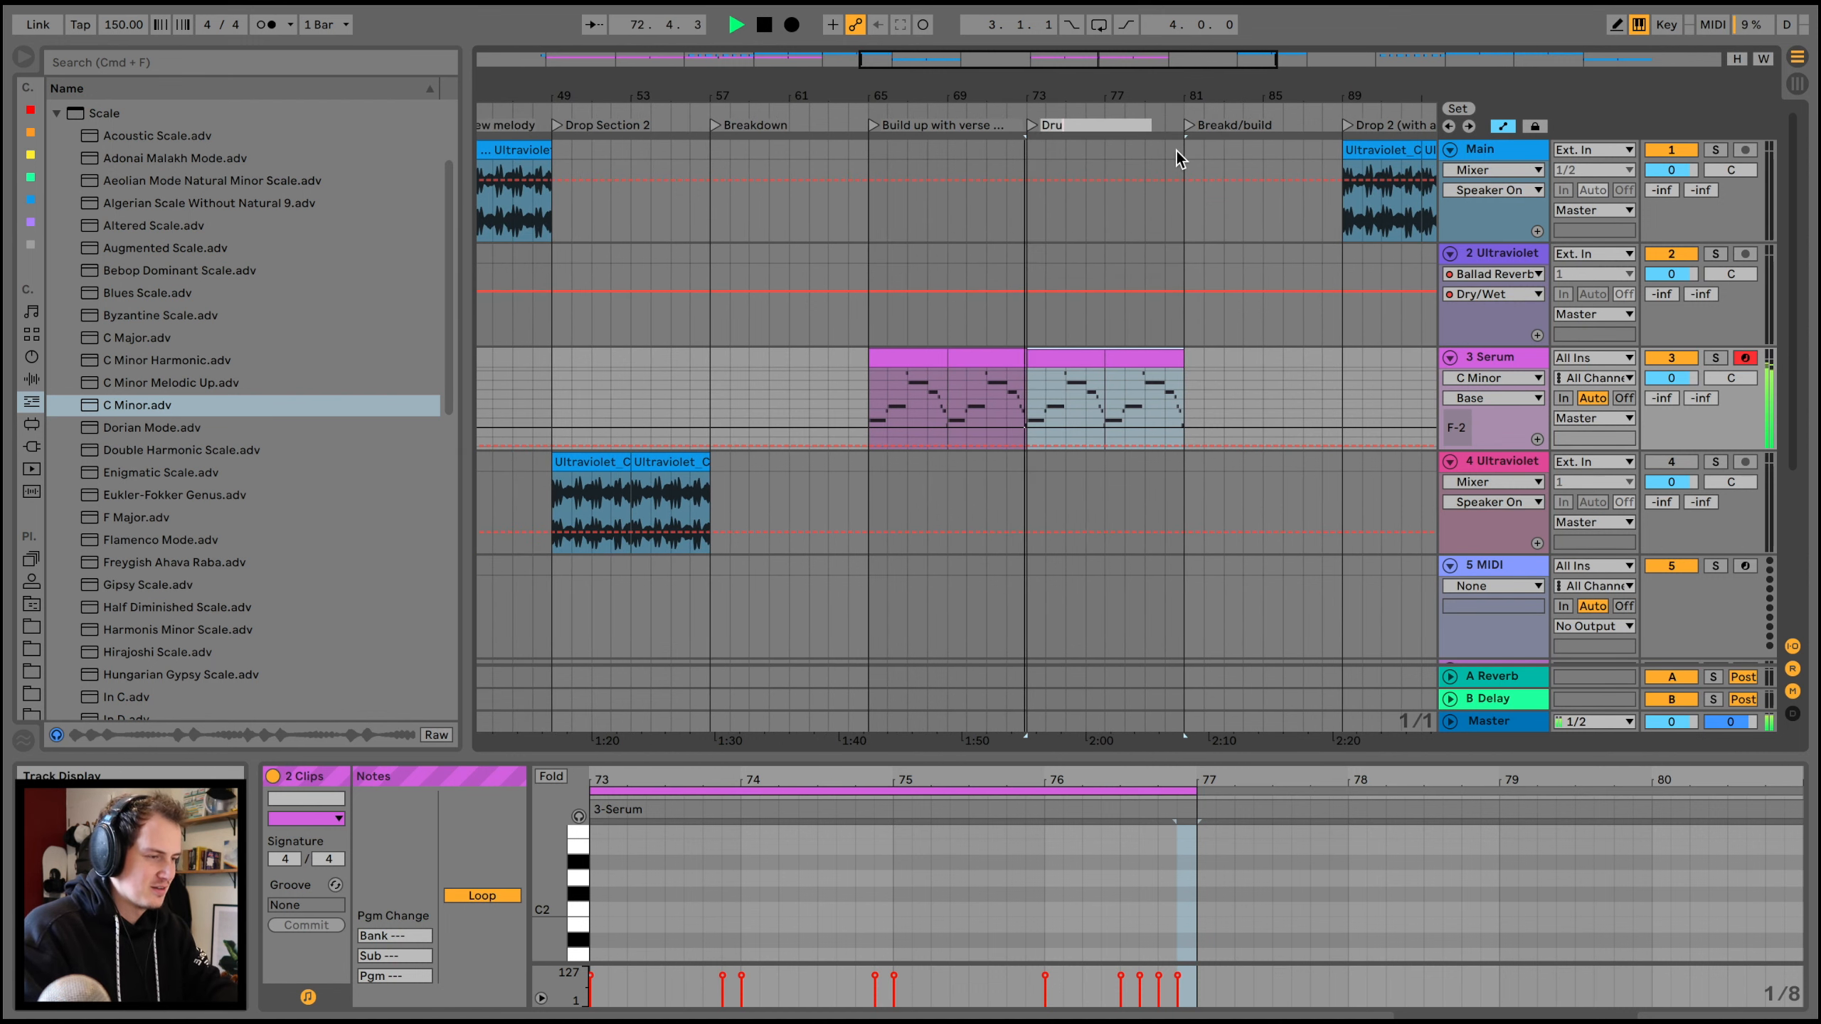
{"action": "key", "text": "Return"}
- Copy the first Breakdown's Serum bass and chopped chord clips into the "Breakd/build" section at bar 81 and listen to them
{"action": "left_click_drag", "start_coordinate": [1108, 98], "coordinate": [1108, 84]}
{"action": "scroll", "coordinate": [725, 422], "scroll_direction": "left", "scroll_amount": 4}
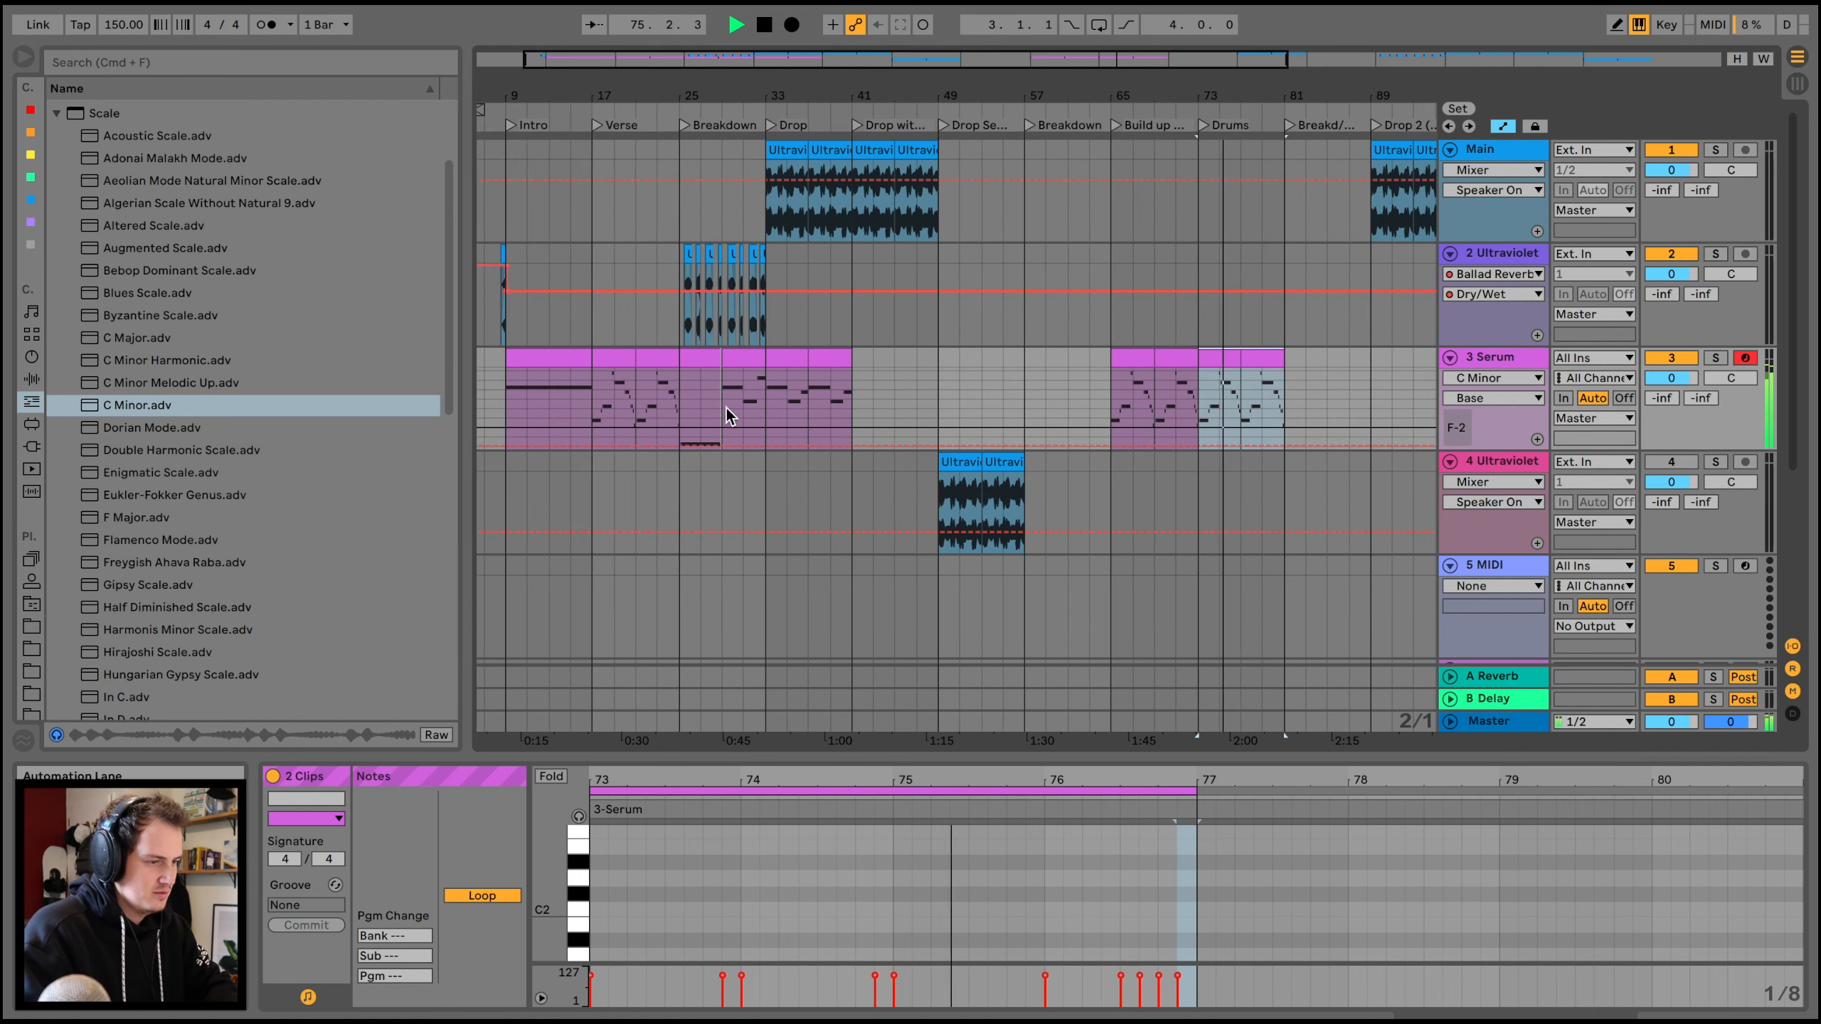
{"action": "left_click", "coordinate": [703, 357]}
{"action": "left_click", "coordinate": [742, 361], "text": "shift"}
{"action": "left_click_drag", "start_coordinate": [757, 470], "coordinate": [685, 285]}
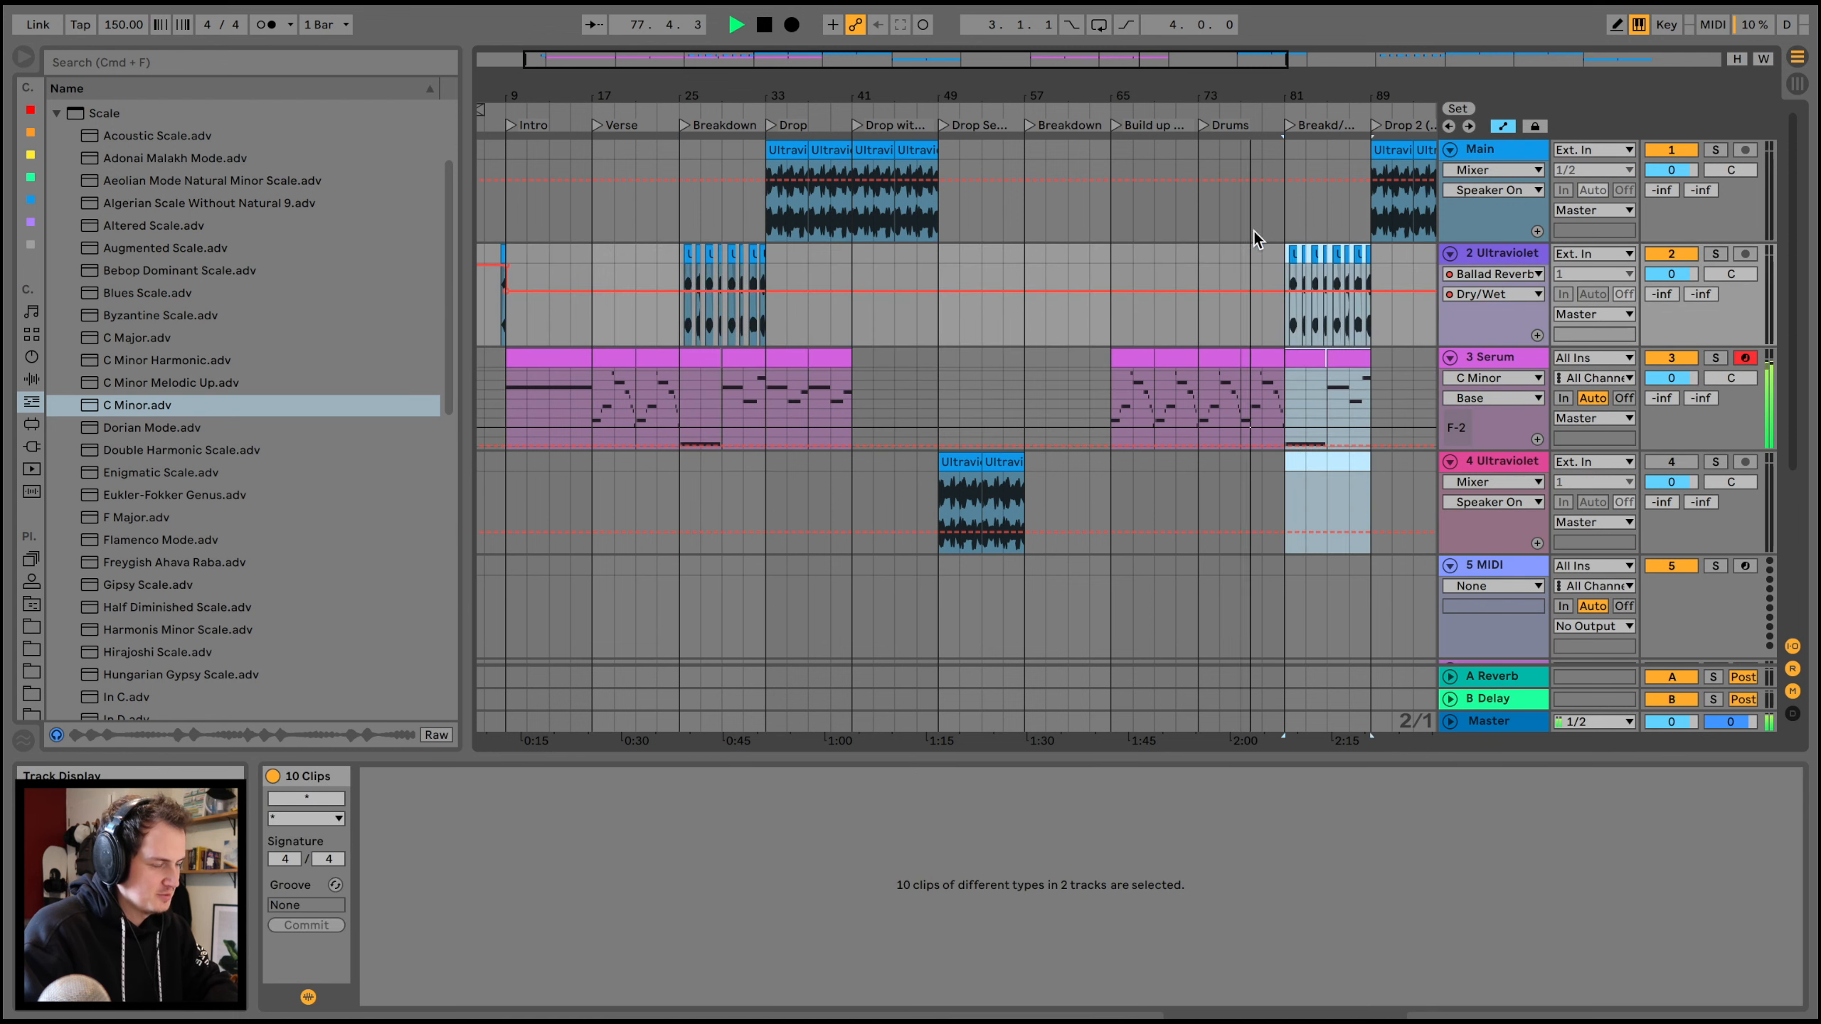
{"action": "left_click_drag", "start_coordinate": [1085, 90], "coordinate": [1086, 118]}
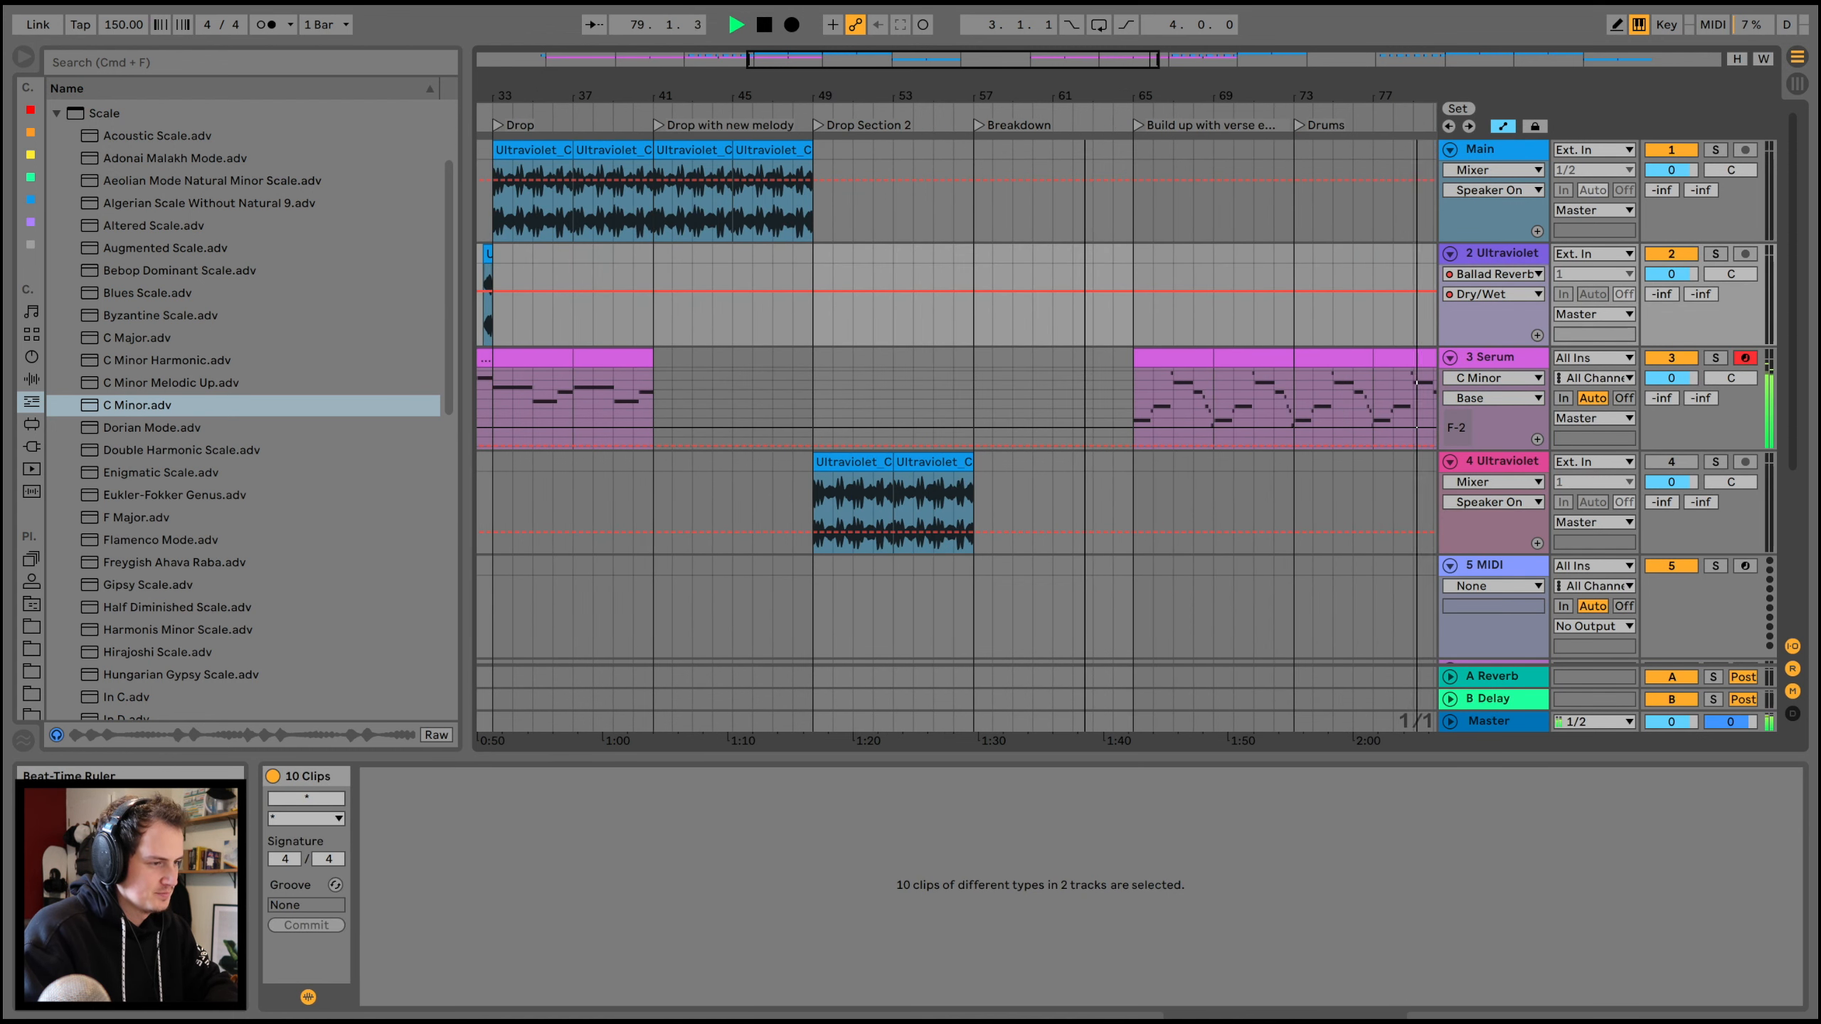
{"action": "left_click_drag", "start_coordinate": [1086, 118], "coordinate": [1091, 100]}
{"action": "scroll", "coordinate": [1102, 330], "scroll_direction": "right", "scroll_amount": 8}
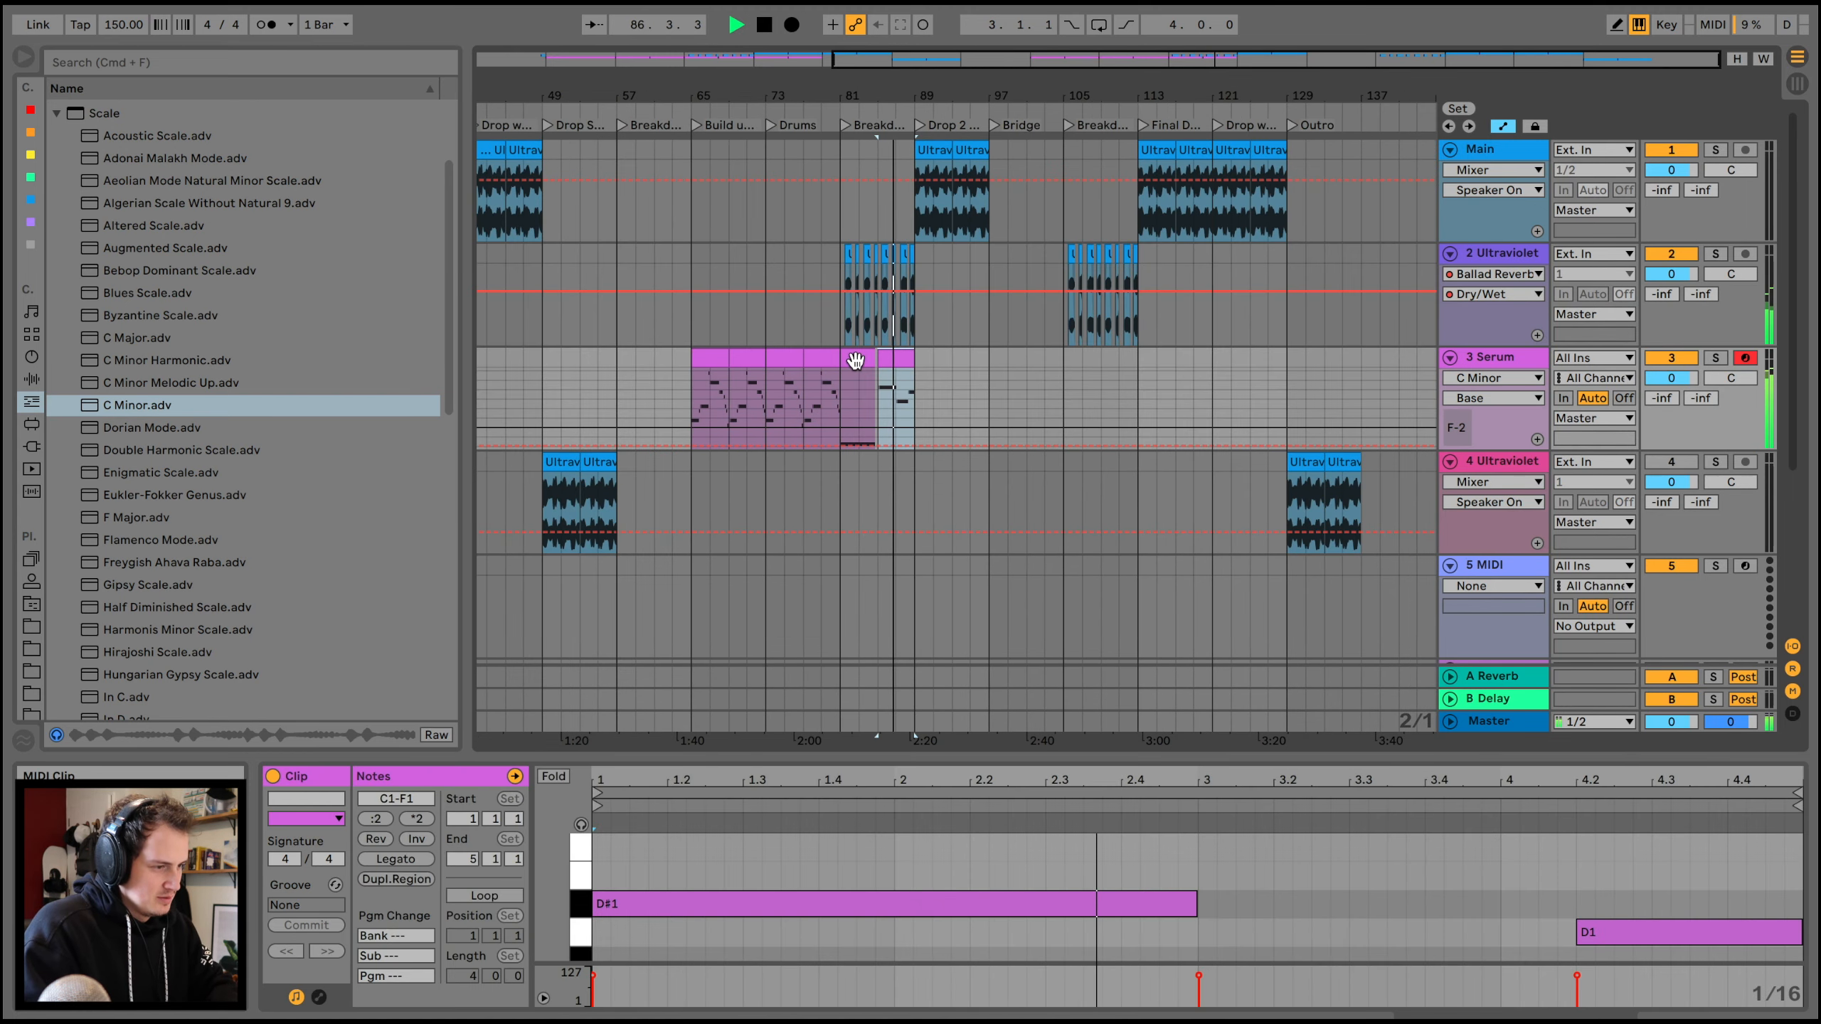
- Copy the two Serum bass clips from the "Breakd/build" section into the Breakdown at bar 105
{"action": "left_click", "coordinate": [855, 358], "text": "shift"}
{"action": "key", "text": "super+c"}
{"action": "left_click", "coordinate": [1064, 361]}
{"action": "key", "text": "super+v"}
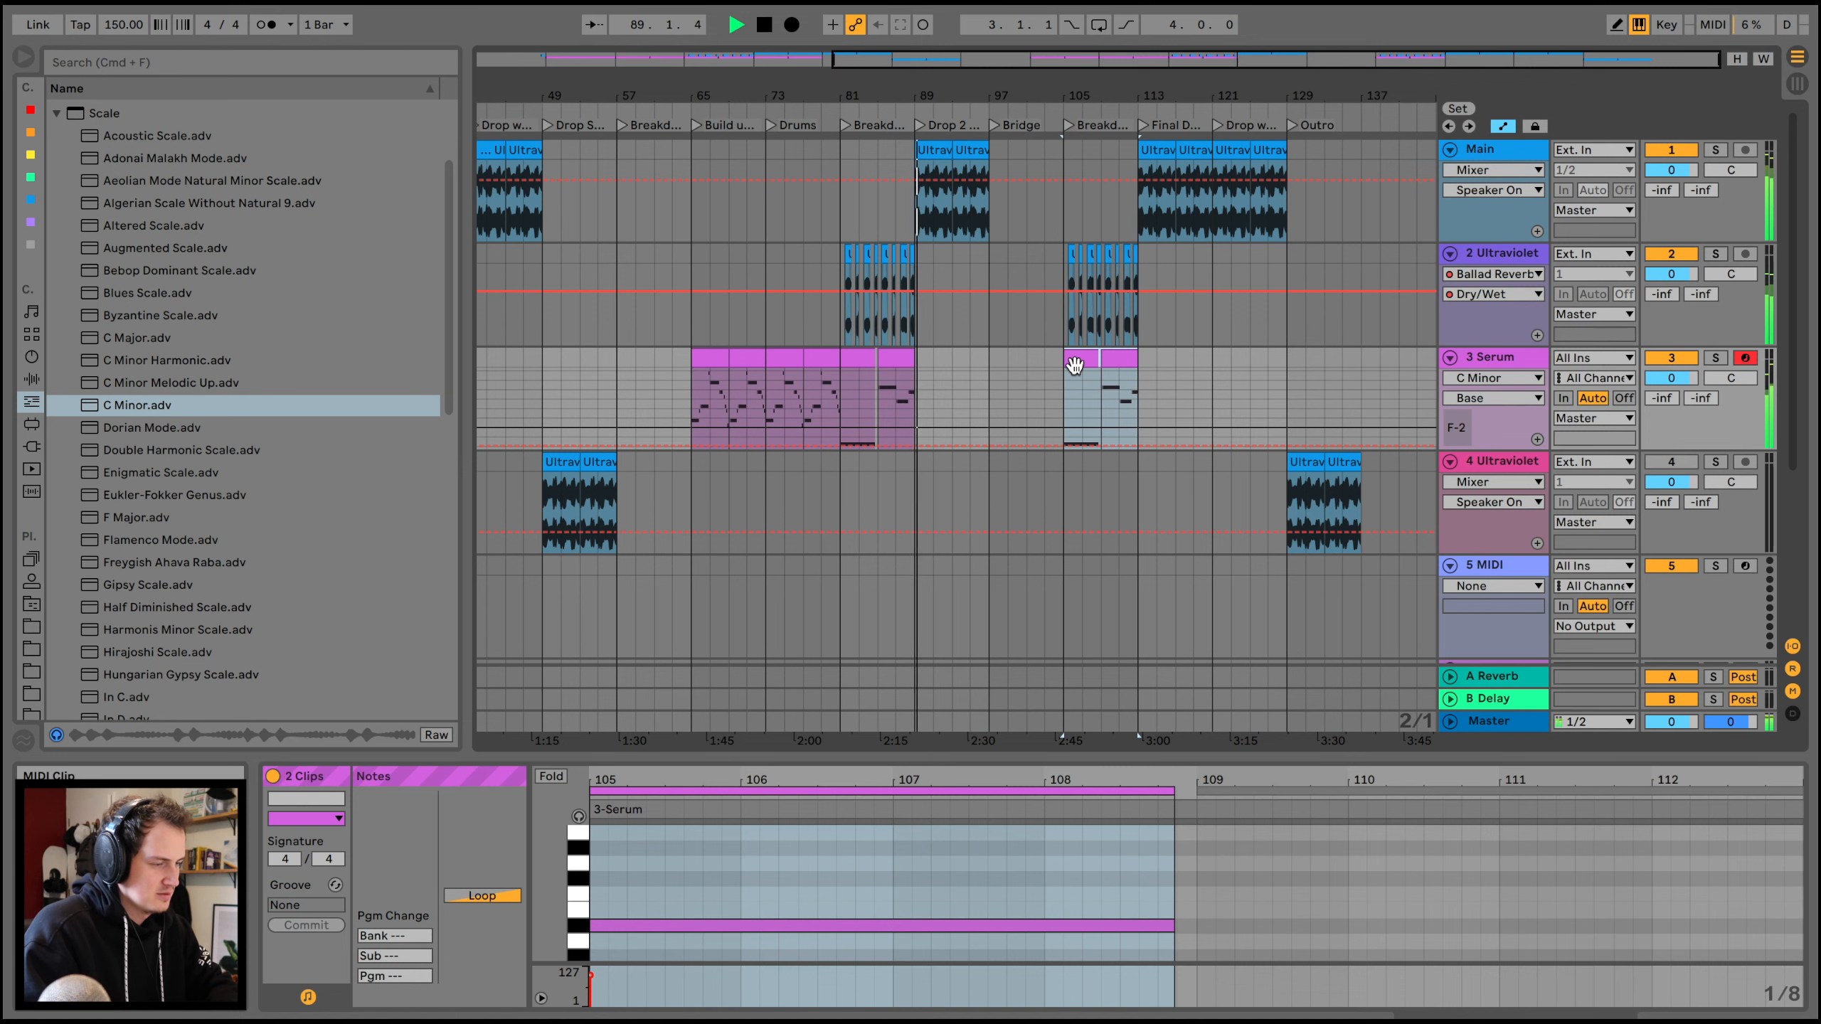
{"action": "key", "text": "space"}
{"action": "left_click_drag", "start_coordinate": [899, 106], "coordinate": [1003, 106]}
{"action": "scroll", "coordinate": [1029, 347], "scroll_direction": "left", "scroll_amount": 4}
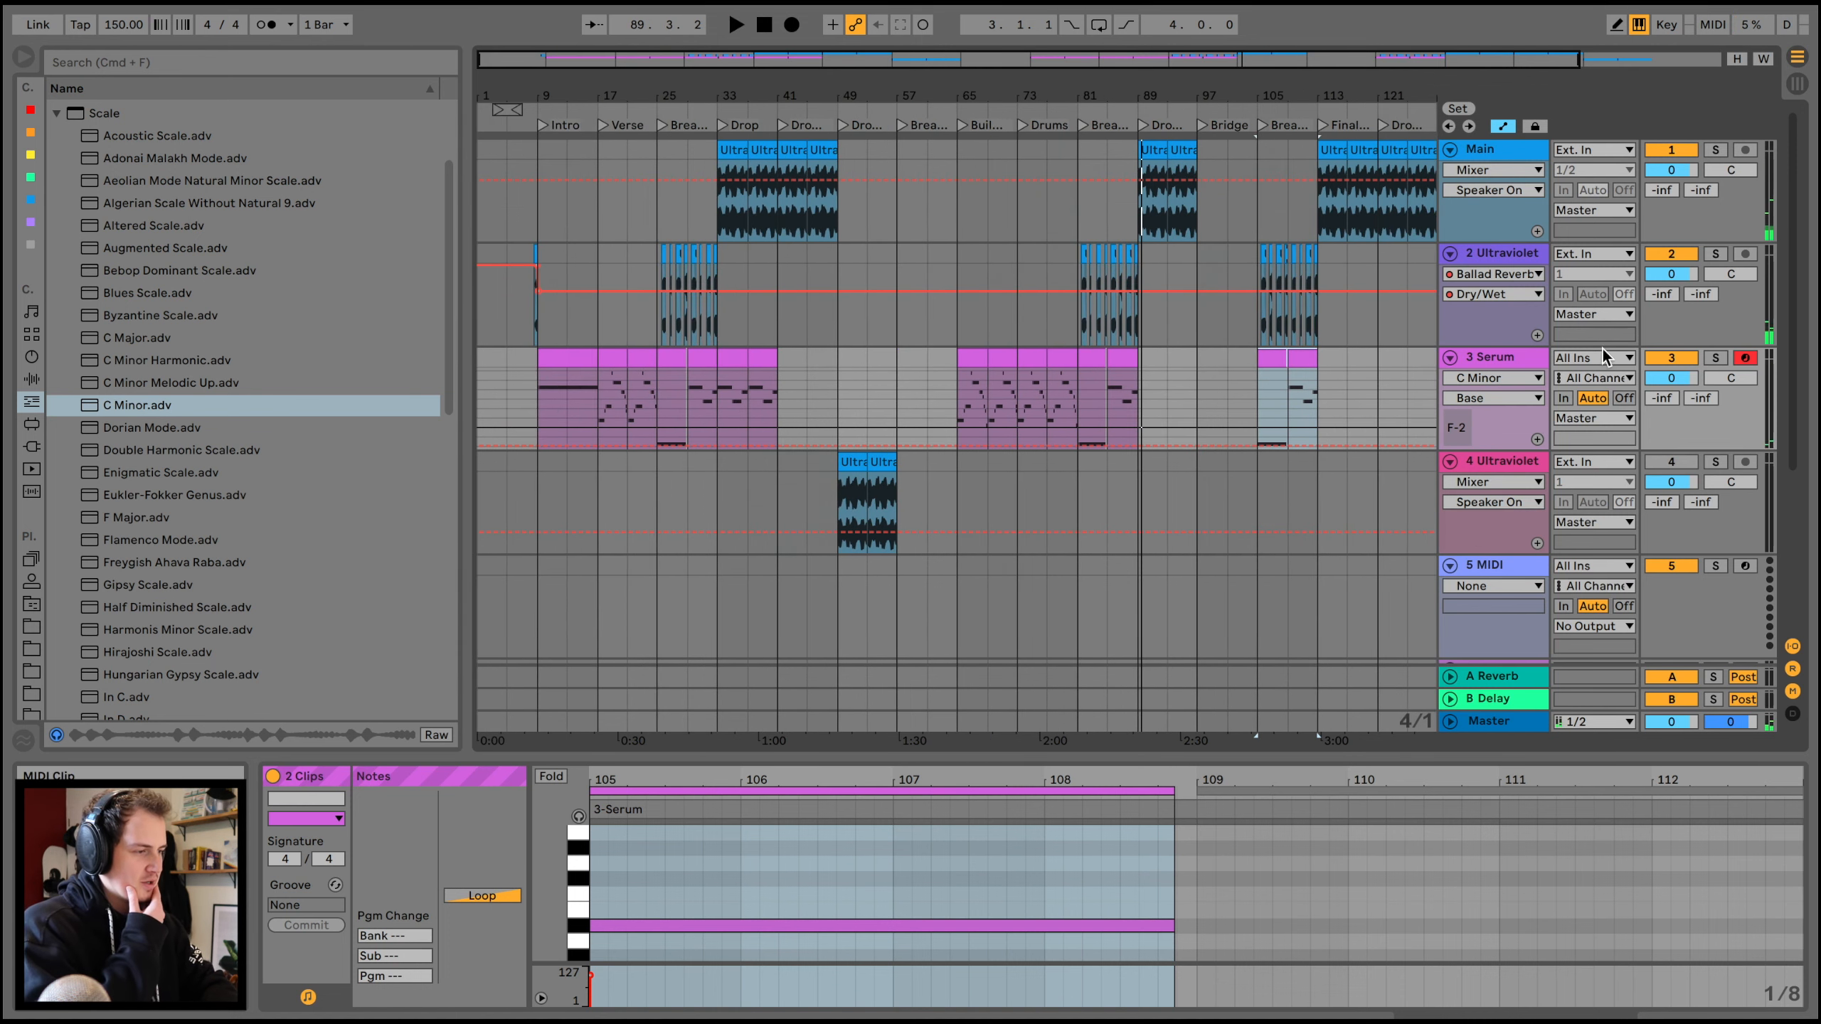
- Insert three audio tracks below Serum and place Ultraviolet_Downsweep_2 on the first one at the Breakdown, bar 25
{"action": "left_click", "coordinate": [1515, 463]}
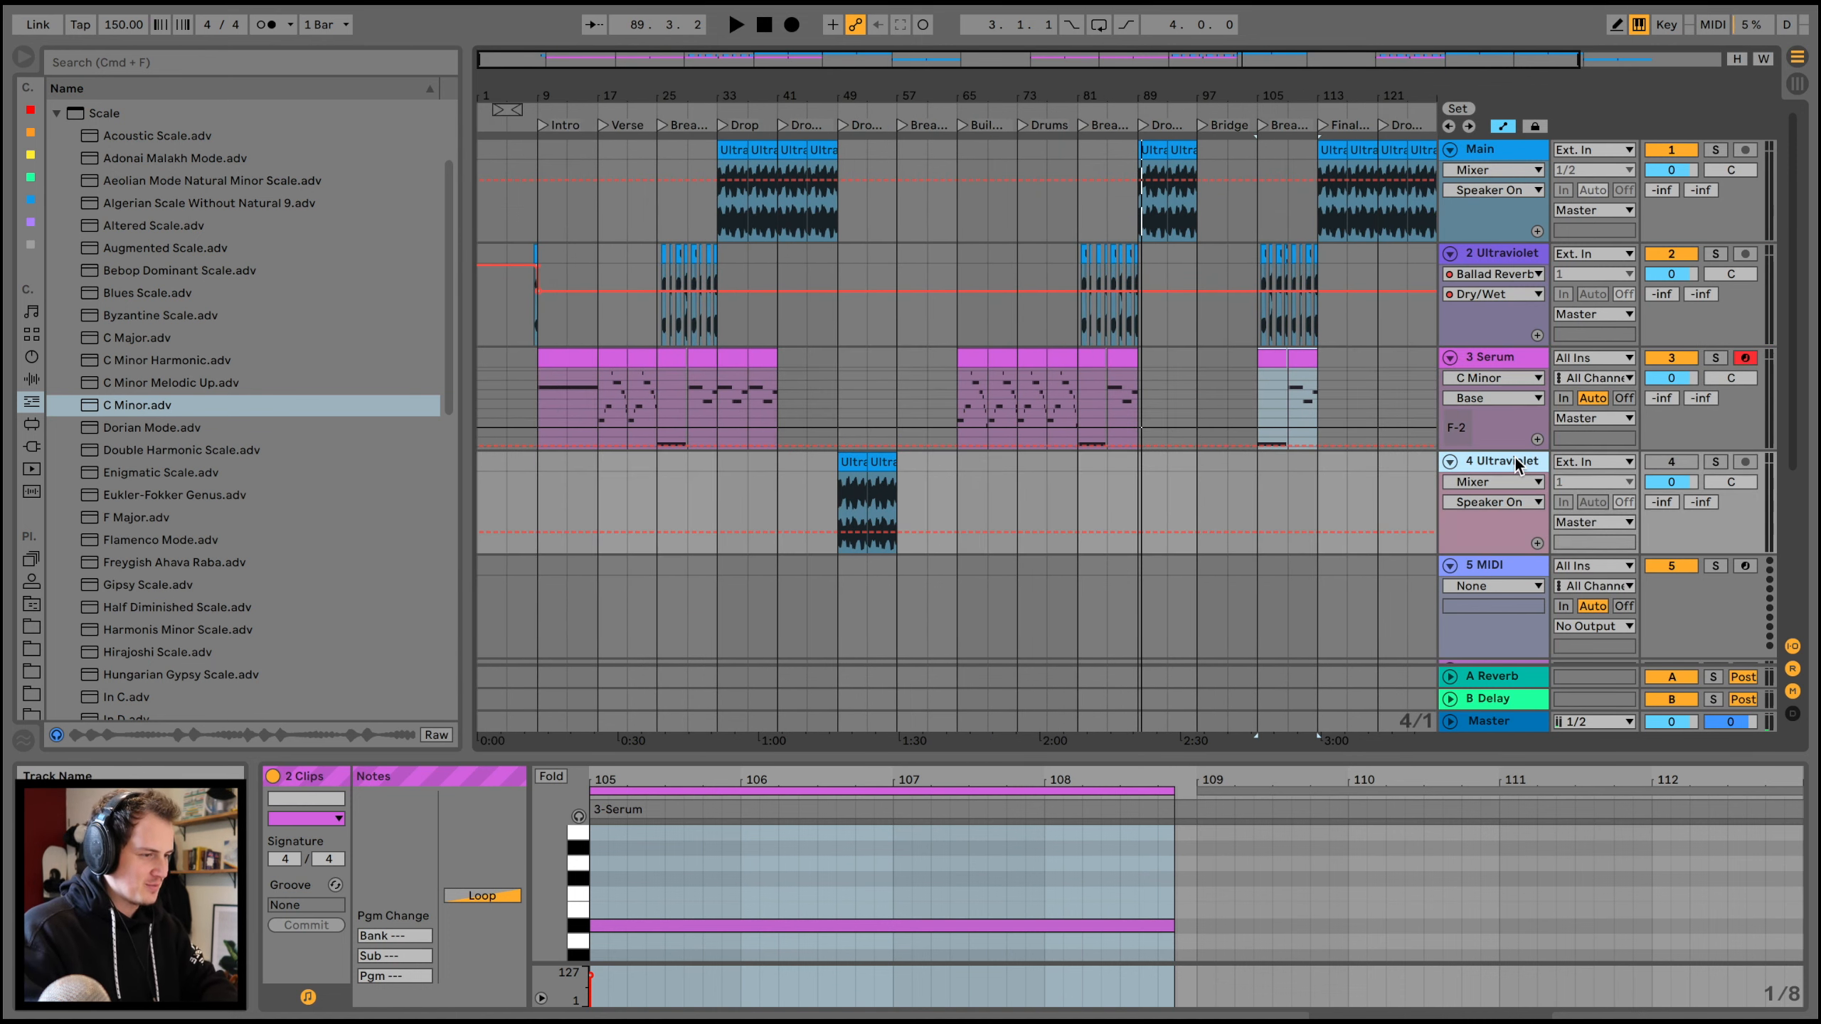
{"action": "scroll", "coordinate": [797, 445], "scroll_direction": "up", "scroll_amount": 1}
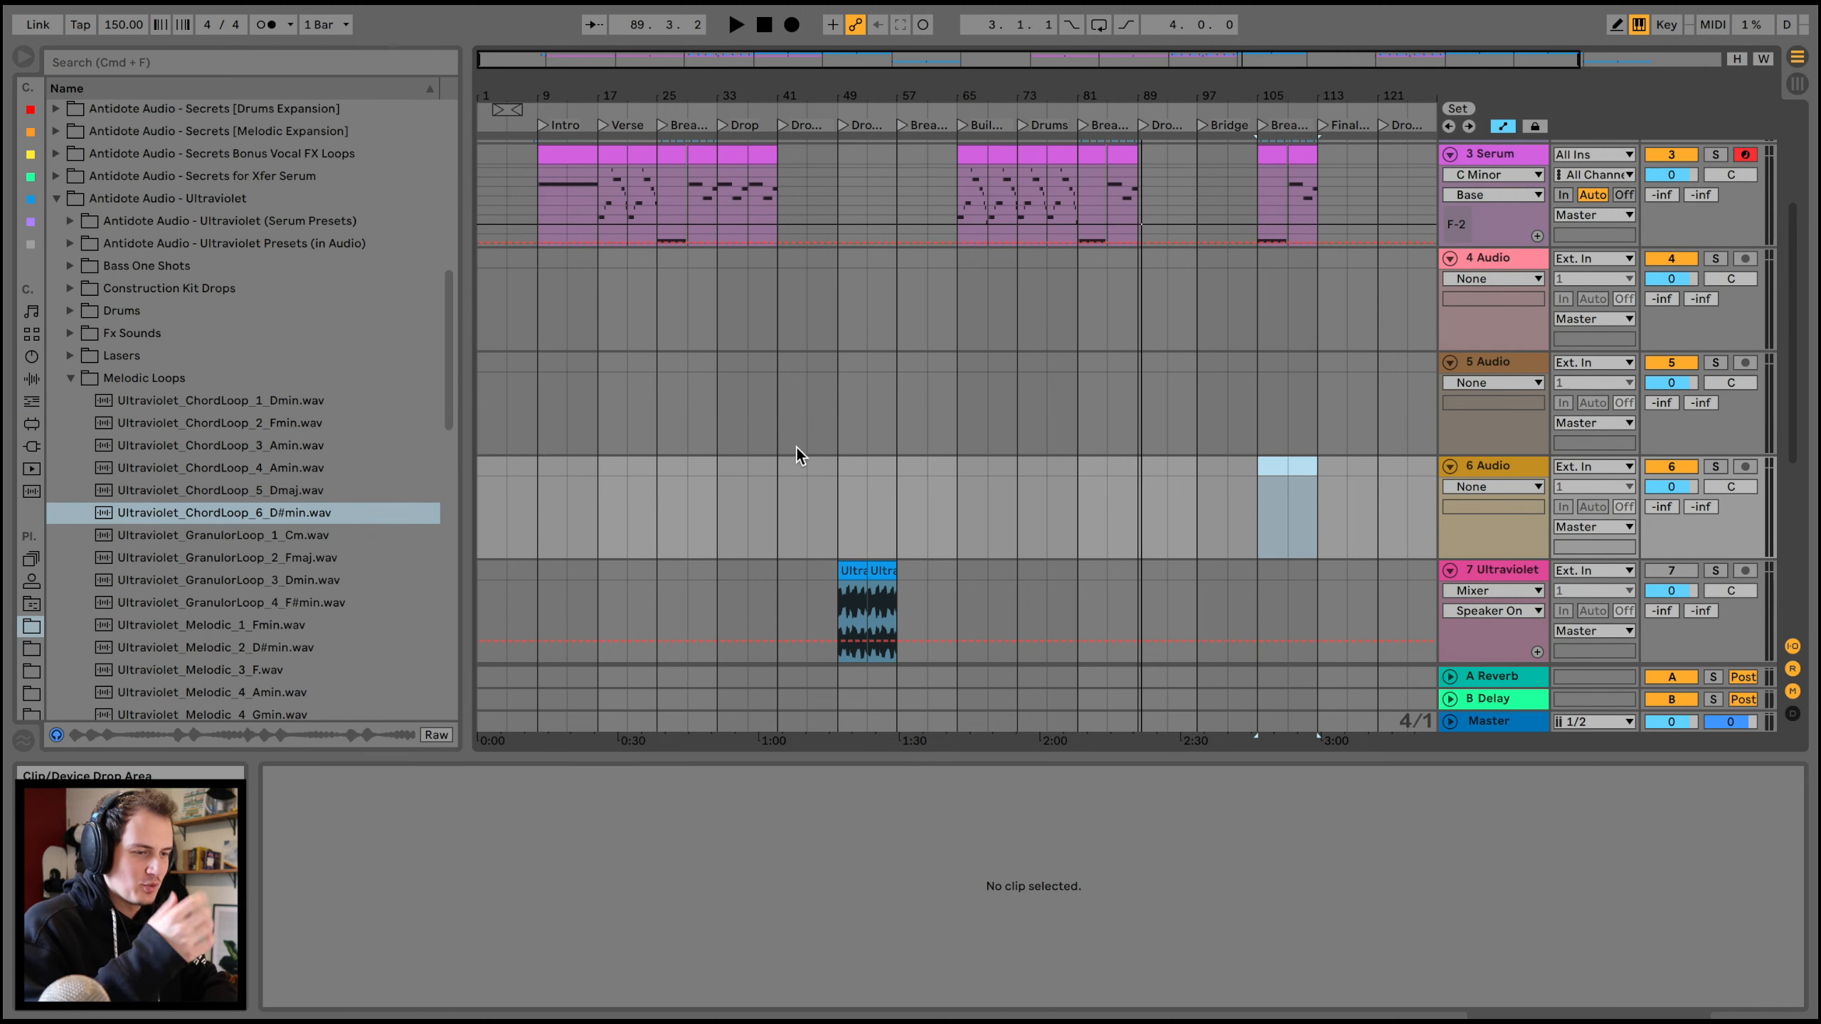
{"action": "left_click", "coordinate": [71, 385]}
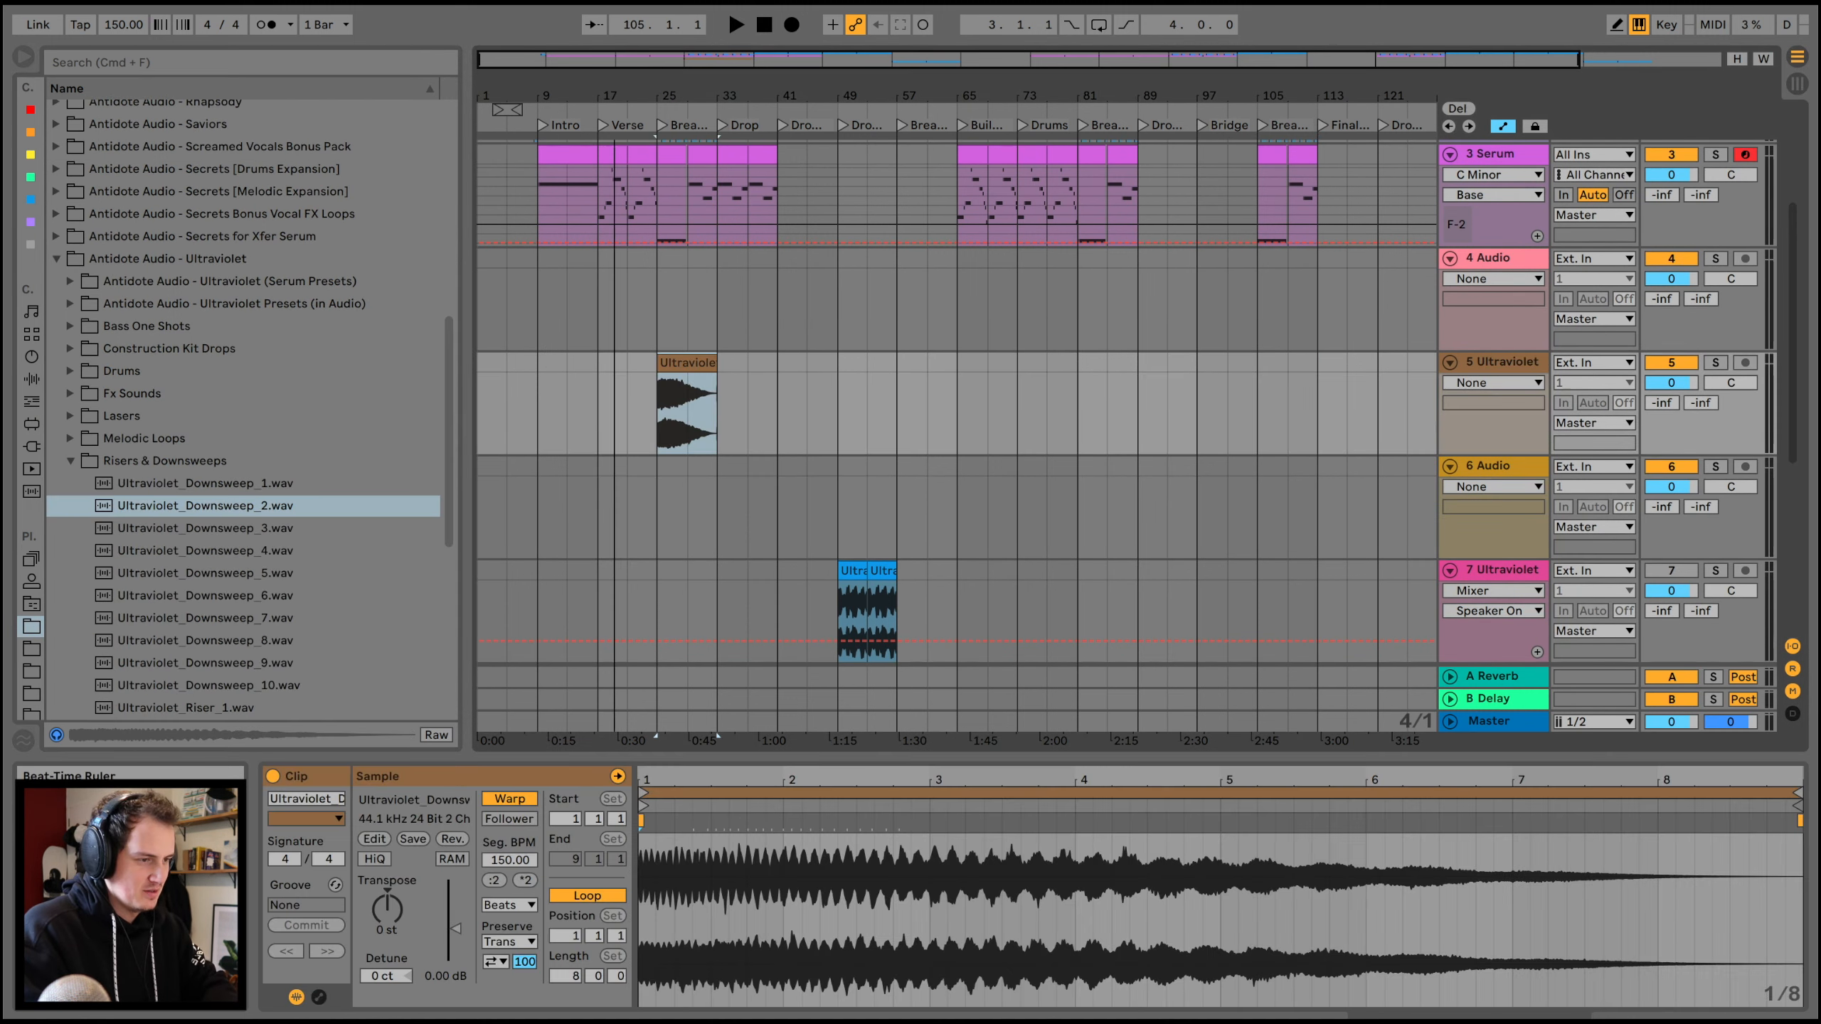
{"action": "scroll", "coordinate": [820, 428], "scroll_direction": "up", "scroll_amount": 5}
{"action": "key", "text": "space"}
{"action": "left_click_drag", "start_coordinate": [912, 402], "coordinate": [915, 305]}
- Layer Ultraviolet_Downsweep_5 at bar 25 on the next track and give the clip a fade-in
{"action": "left_click", "coordinate": [177, 574]}
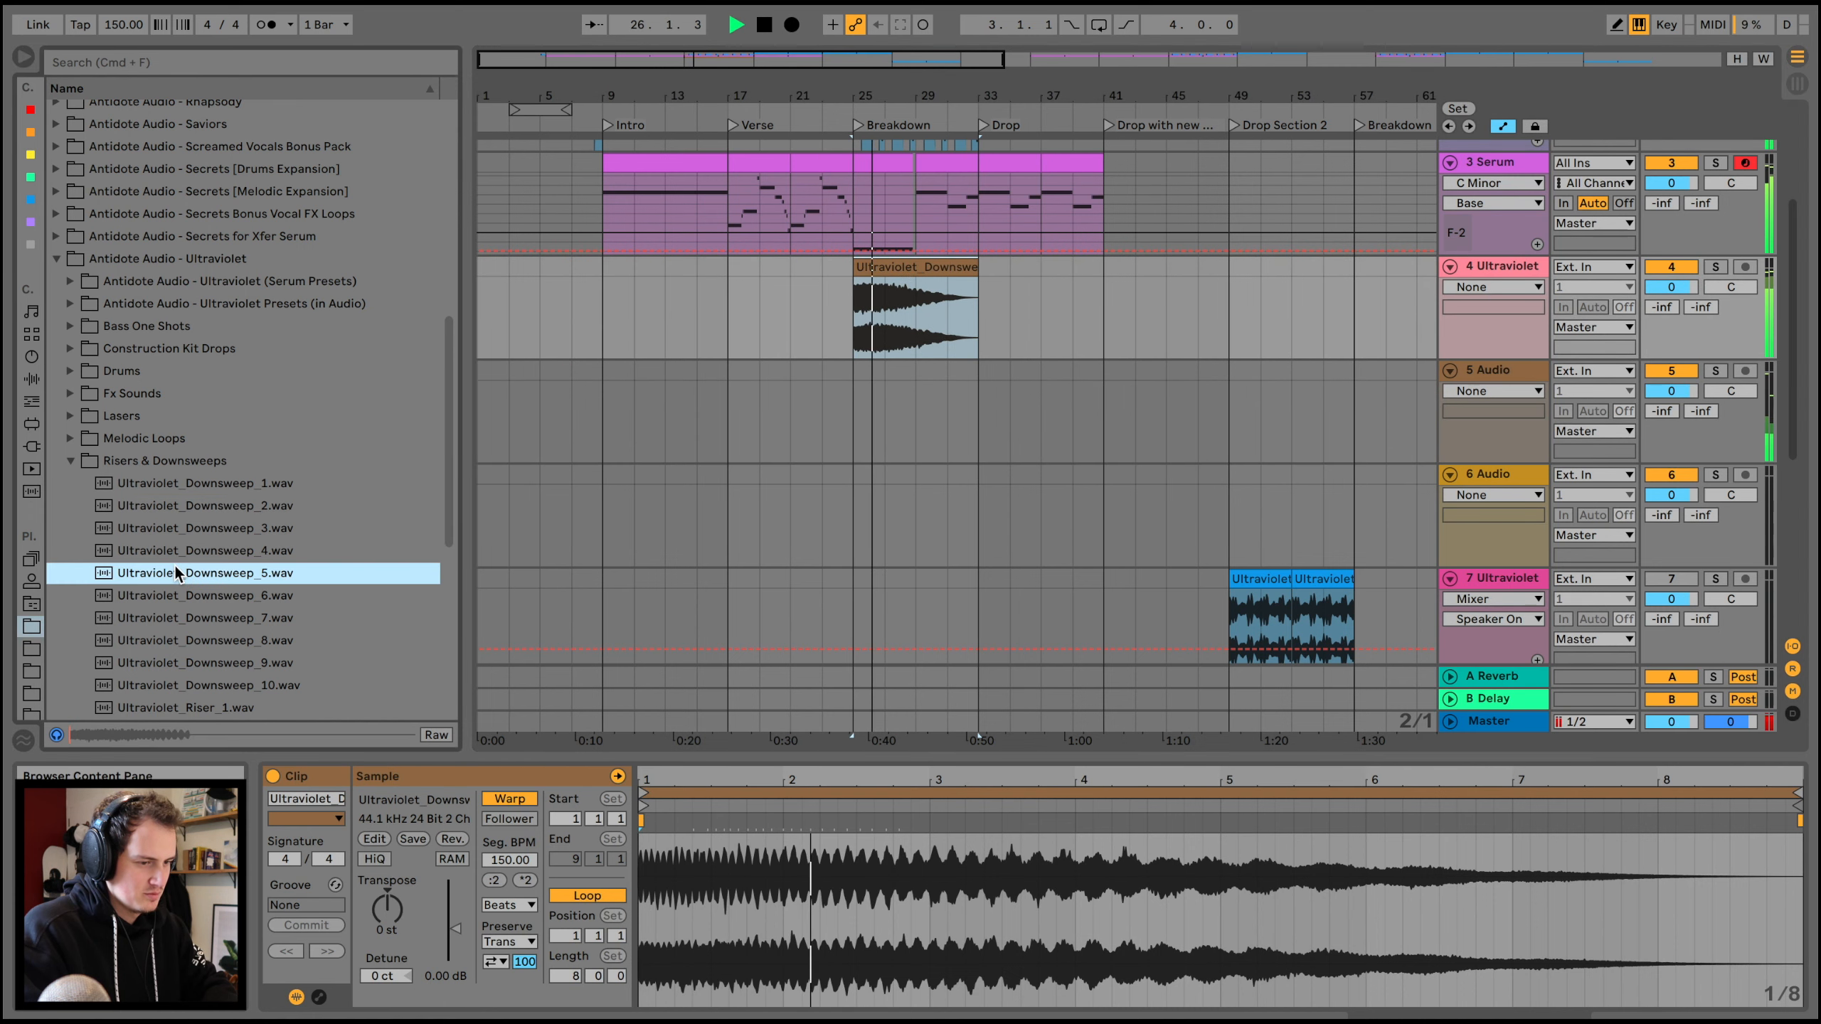
{"action": "left_click_drag", "start_coordinate": [178, 574], "coordinate": [904, 388]}
{"action": "key", "text": "a"}
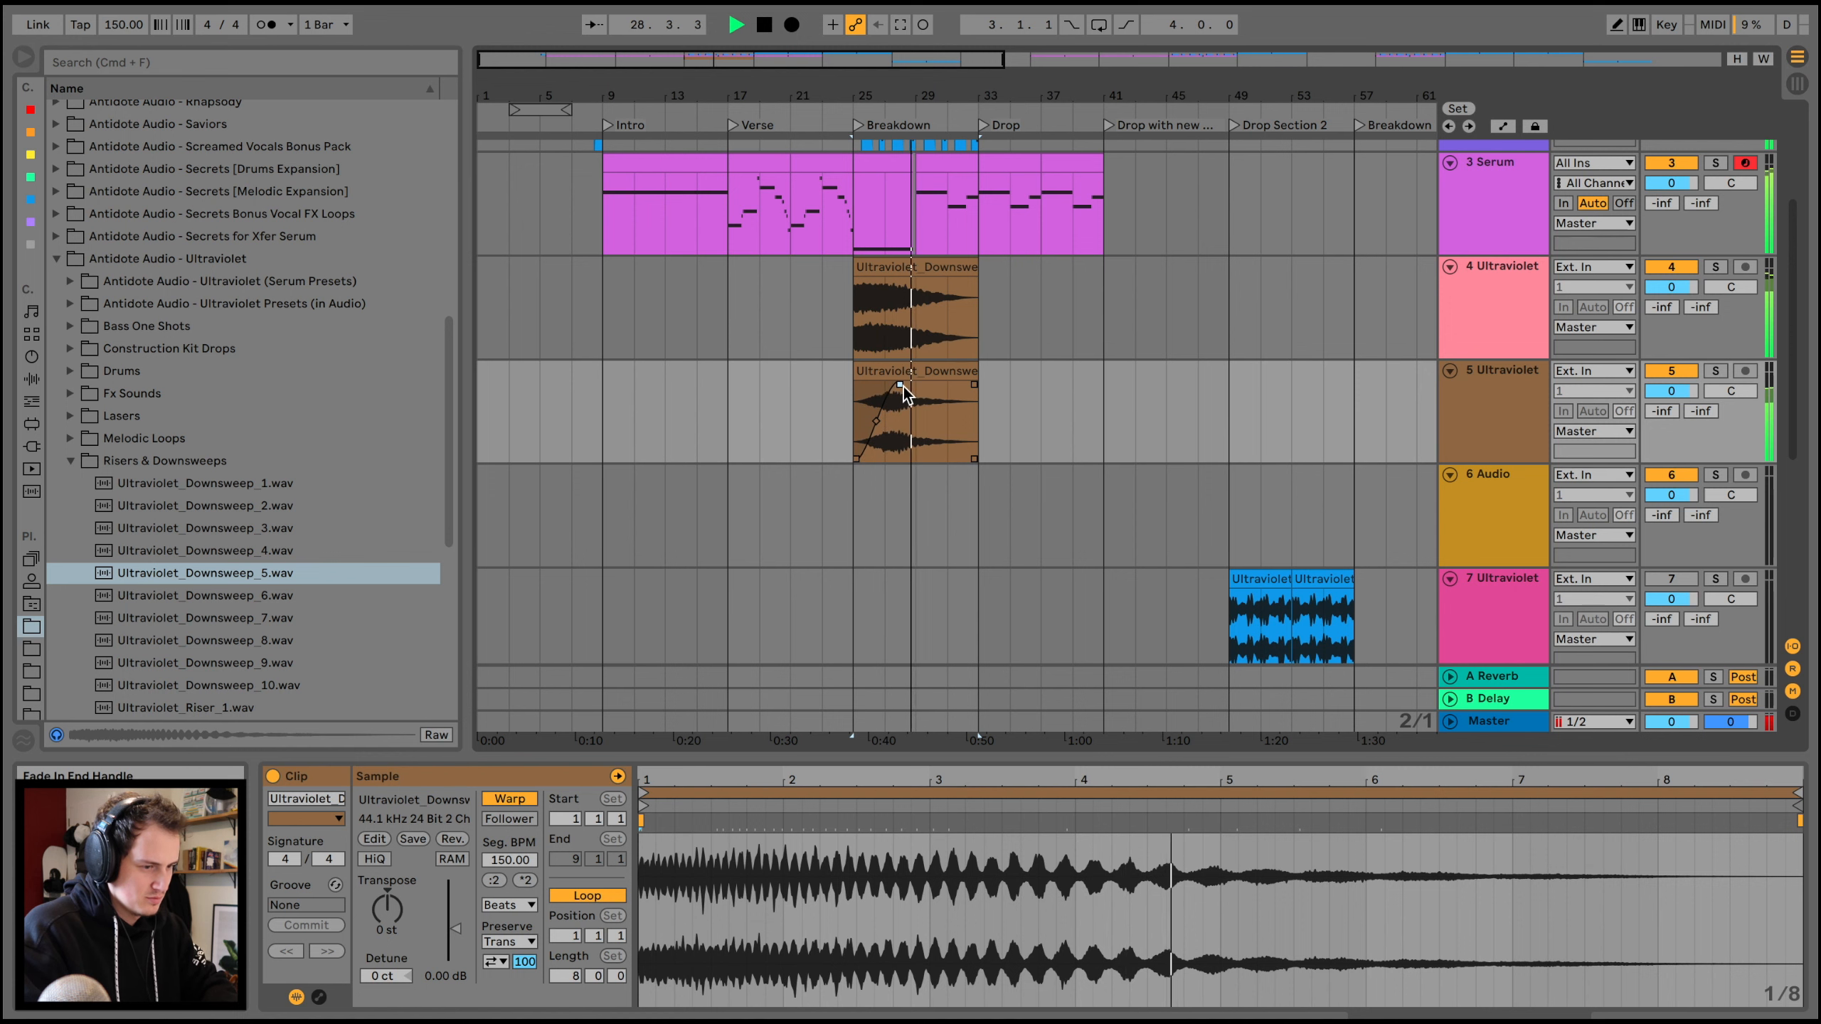
- Add Ultraviolet_Riser_4 at bar 25 and Ultraviolet_Riser_6 at bar 29 on a new audio track, with track volumes of -5.2 and -6.6 dB
{"action": "scroll", "coordinate": [244, 430], "scroll_direction": "down", "scroll_amount": 5}
{"action": "left_click_drag", "start_coordinate": [178, 563], "coordinate": [858, 539]}
{"action": "key", "text": "super+t"}
{"action": "left_click", "coordinate": [205, 609]}
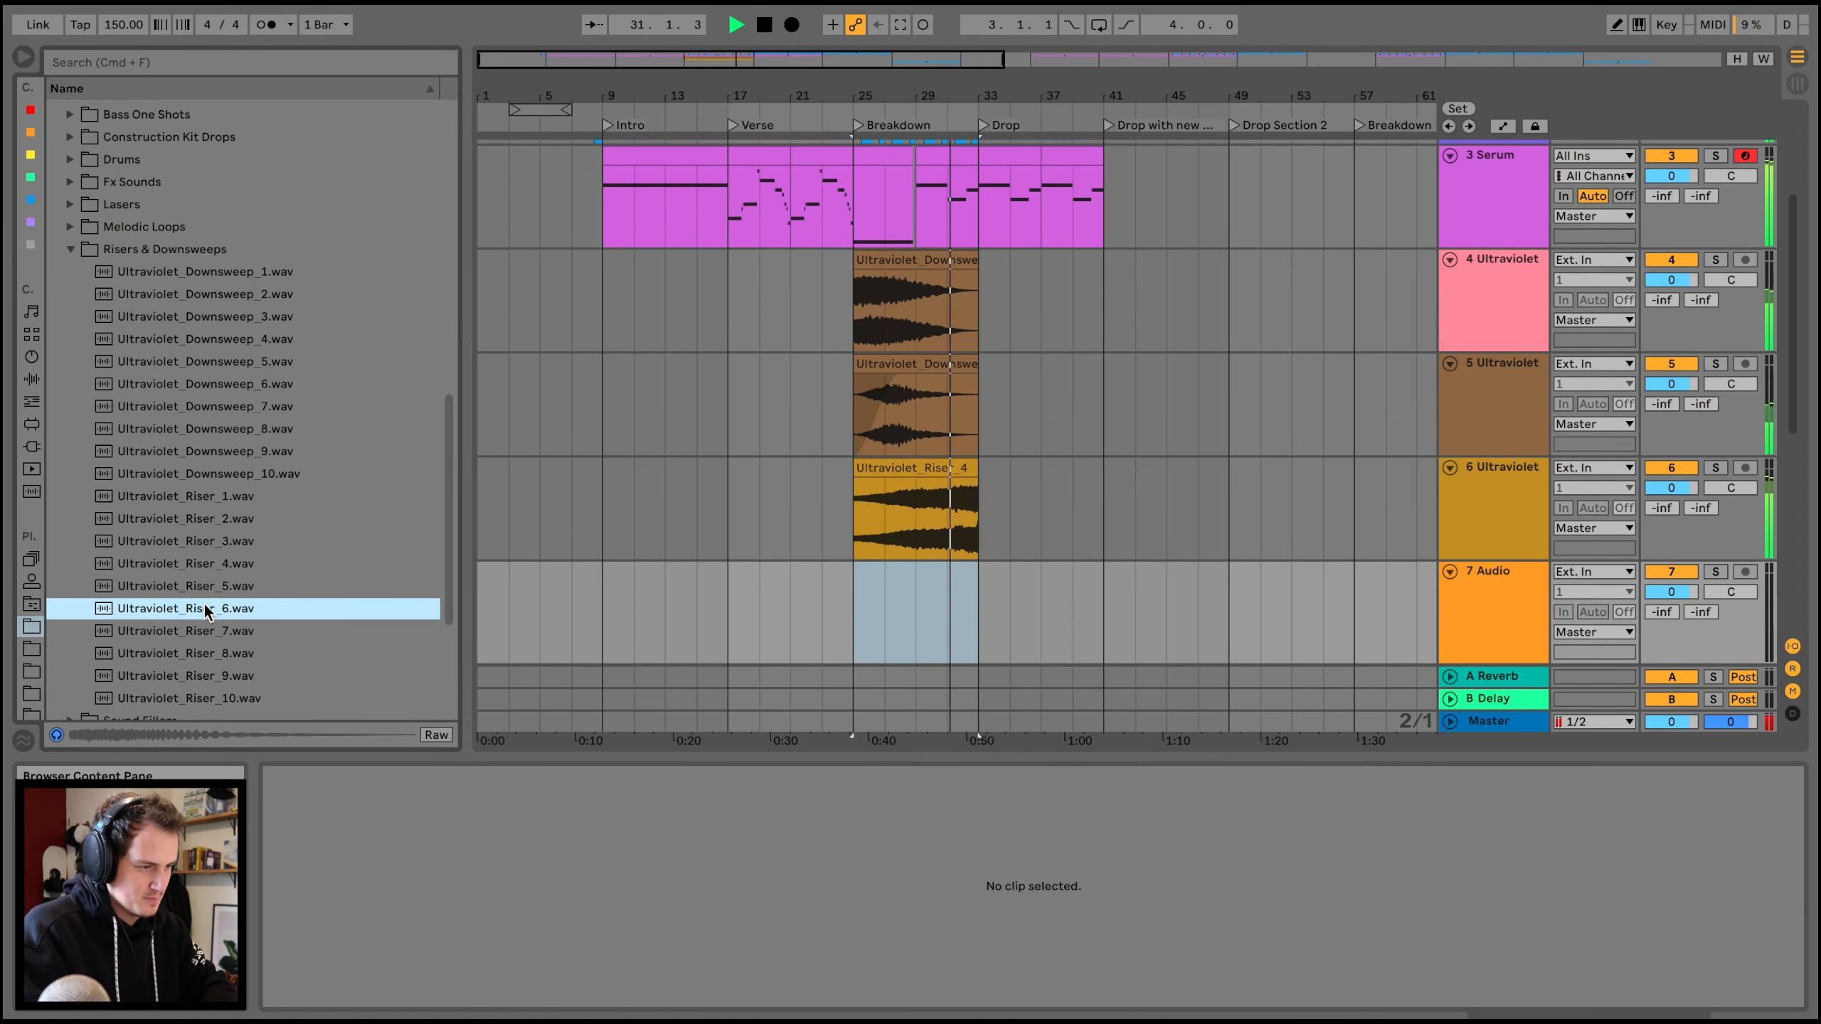
{"action": "left_click_drag", "start_coordinate": [205, 609], "coordinate": [921, 610]}
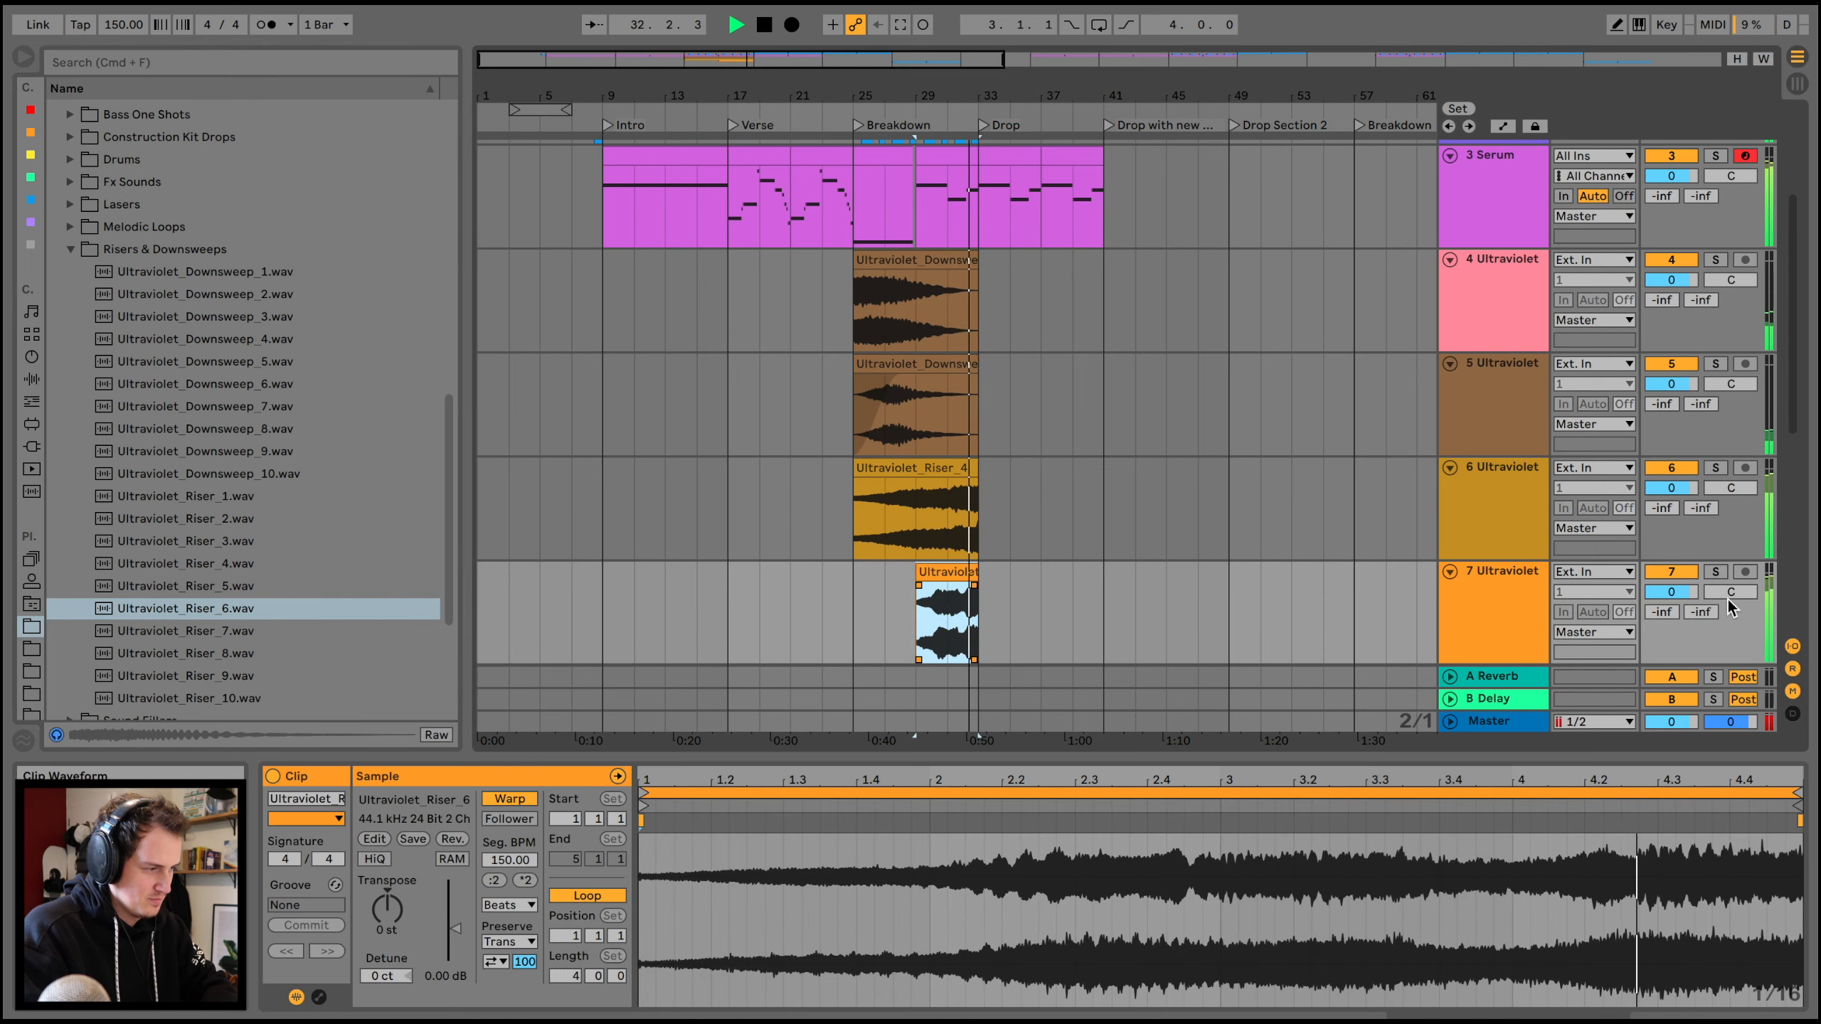
{"action": "left_click_drag", "start_coordinate": [1670, 592], "coordinate": [1671, 610]}
{"action": "left_click_drag", "start_coordinate": [1671, 487], "coordinate": [1671, 506]}
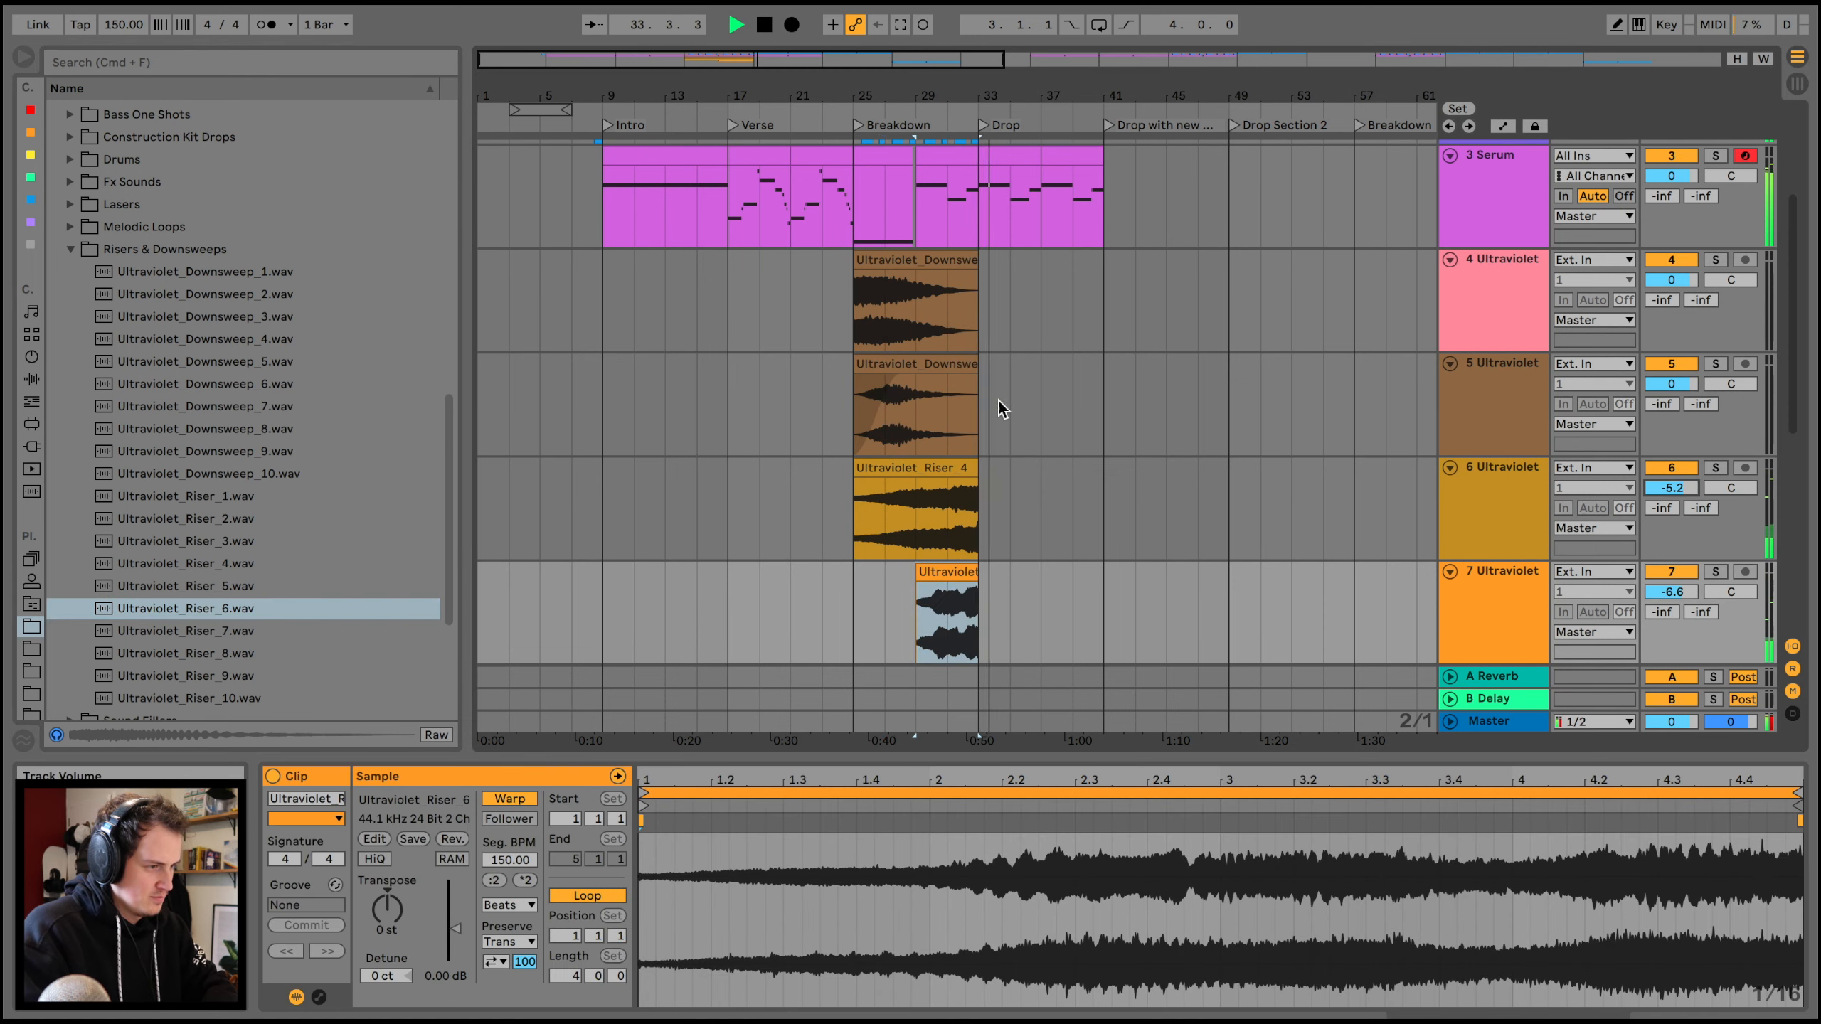
- Deactivate the two Serum bass clips in the Drop section, bars 33–41
{"action": "left_click", "coordinate": [1005, 239]}
{"action": "scroll", "coordinate": [1006, 273], "scroll_direction": "right", "scroll_amount": 5}
{"action": "scroll", "coordinate": [1006, 275], "scroll_direction": "right", "scroll_amount": 2}
{"action": "scroll", "coordinate": [865, 195], "scroll_direction": "up", "scroll_amount": 2}
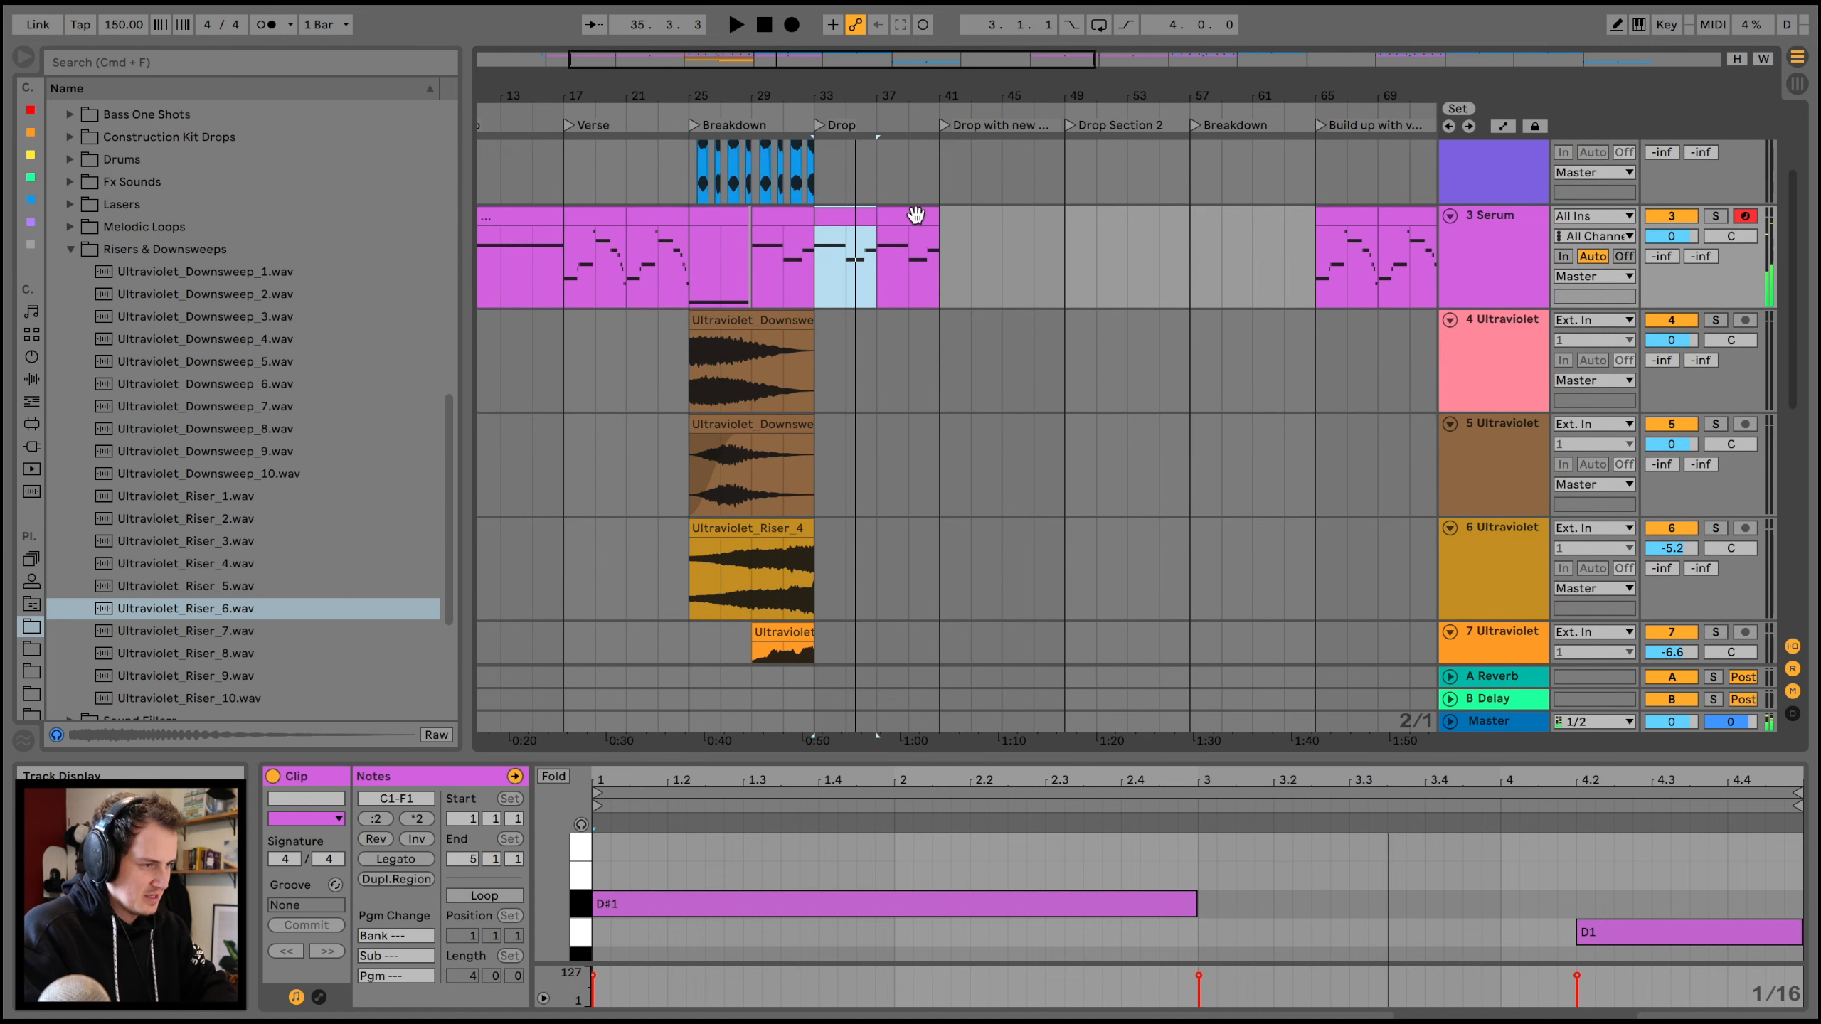
{"action": "left_click", "coordinate": [916, 216], "text": "shift"}
{"action": "key", "text": "0"}
- Copy the four downsweep and riser clips from the first Breakdown into the Breakdowns at bars 57 and 105
{"action": "left_click", "coordinate": [732, 319]}
{"action": "scroll", "coordinate": [760, 359], "scroll_direction": "down", "scroll_amount": 3}
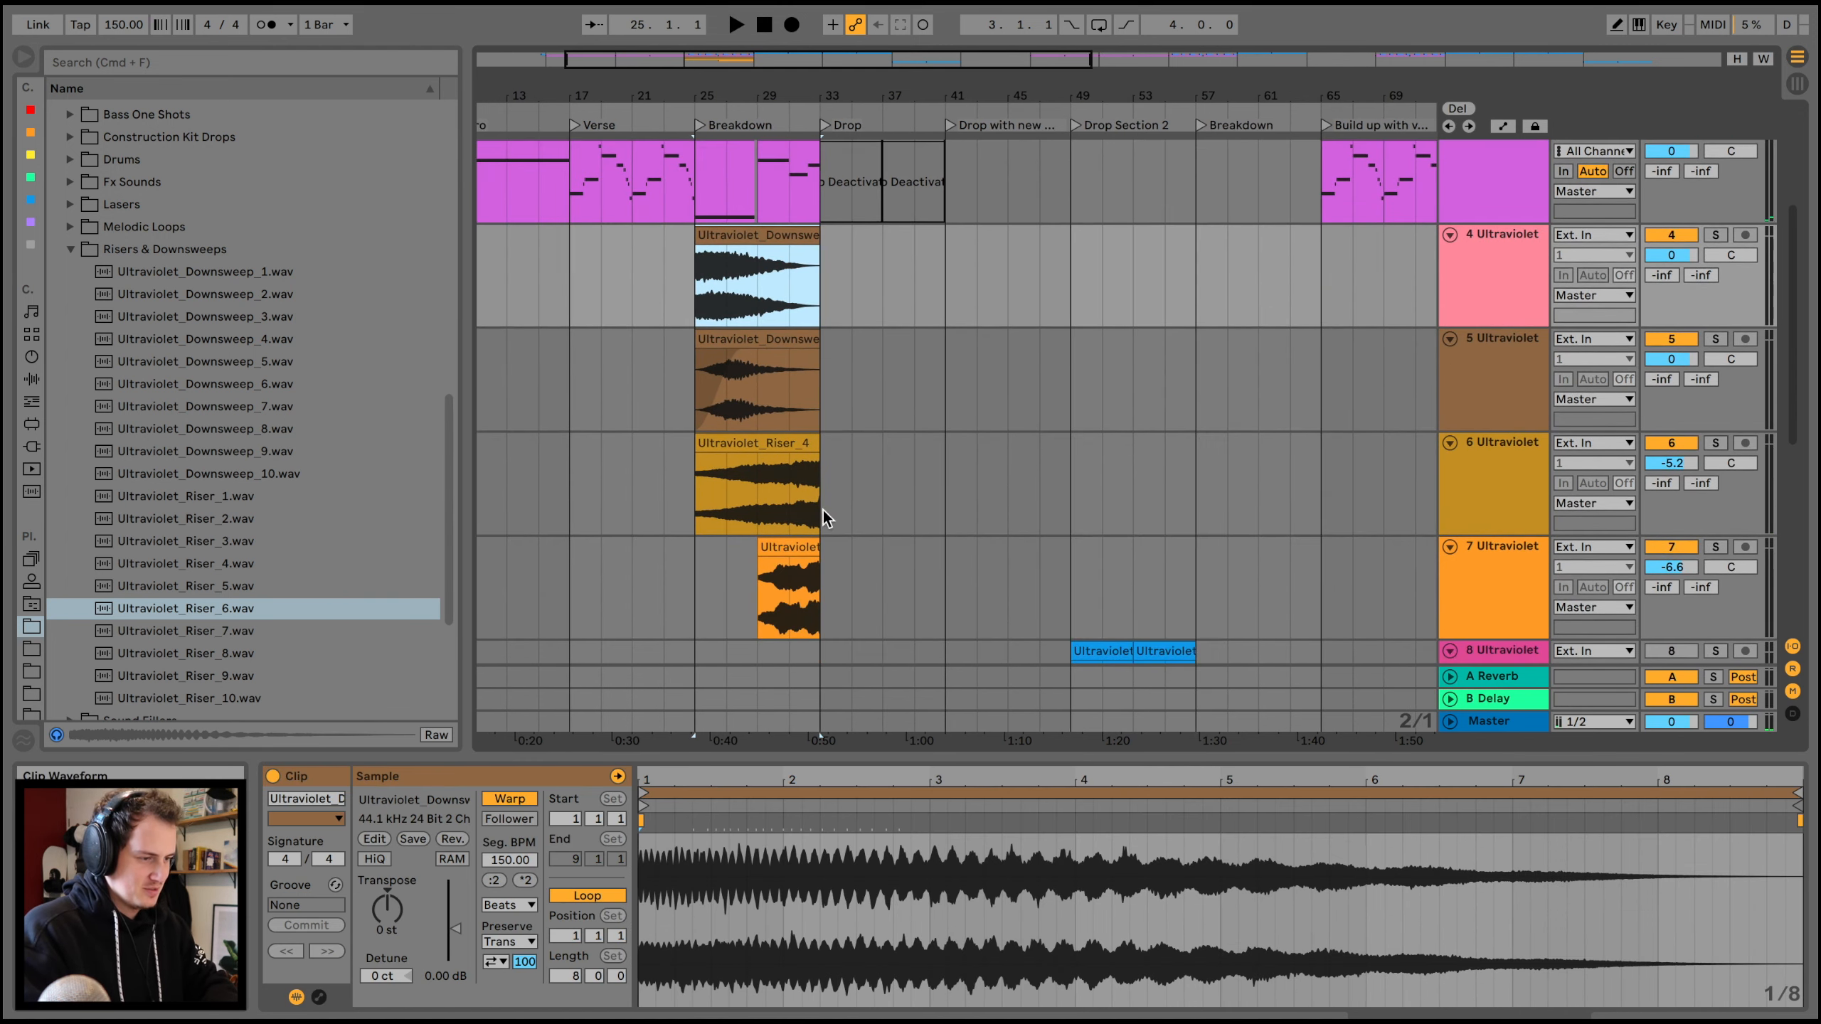
{"action": "left_click", "coordinate": [802, 547], "text": "shift"}
{"action": "left_click_drag", "start_coordinate": [811, 97], "coordinate": [811, 89]}
{"action": "left_click", "coordinate": [1087, 287]}
{"action": "key", "text": "super+v"}
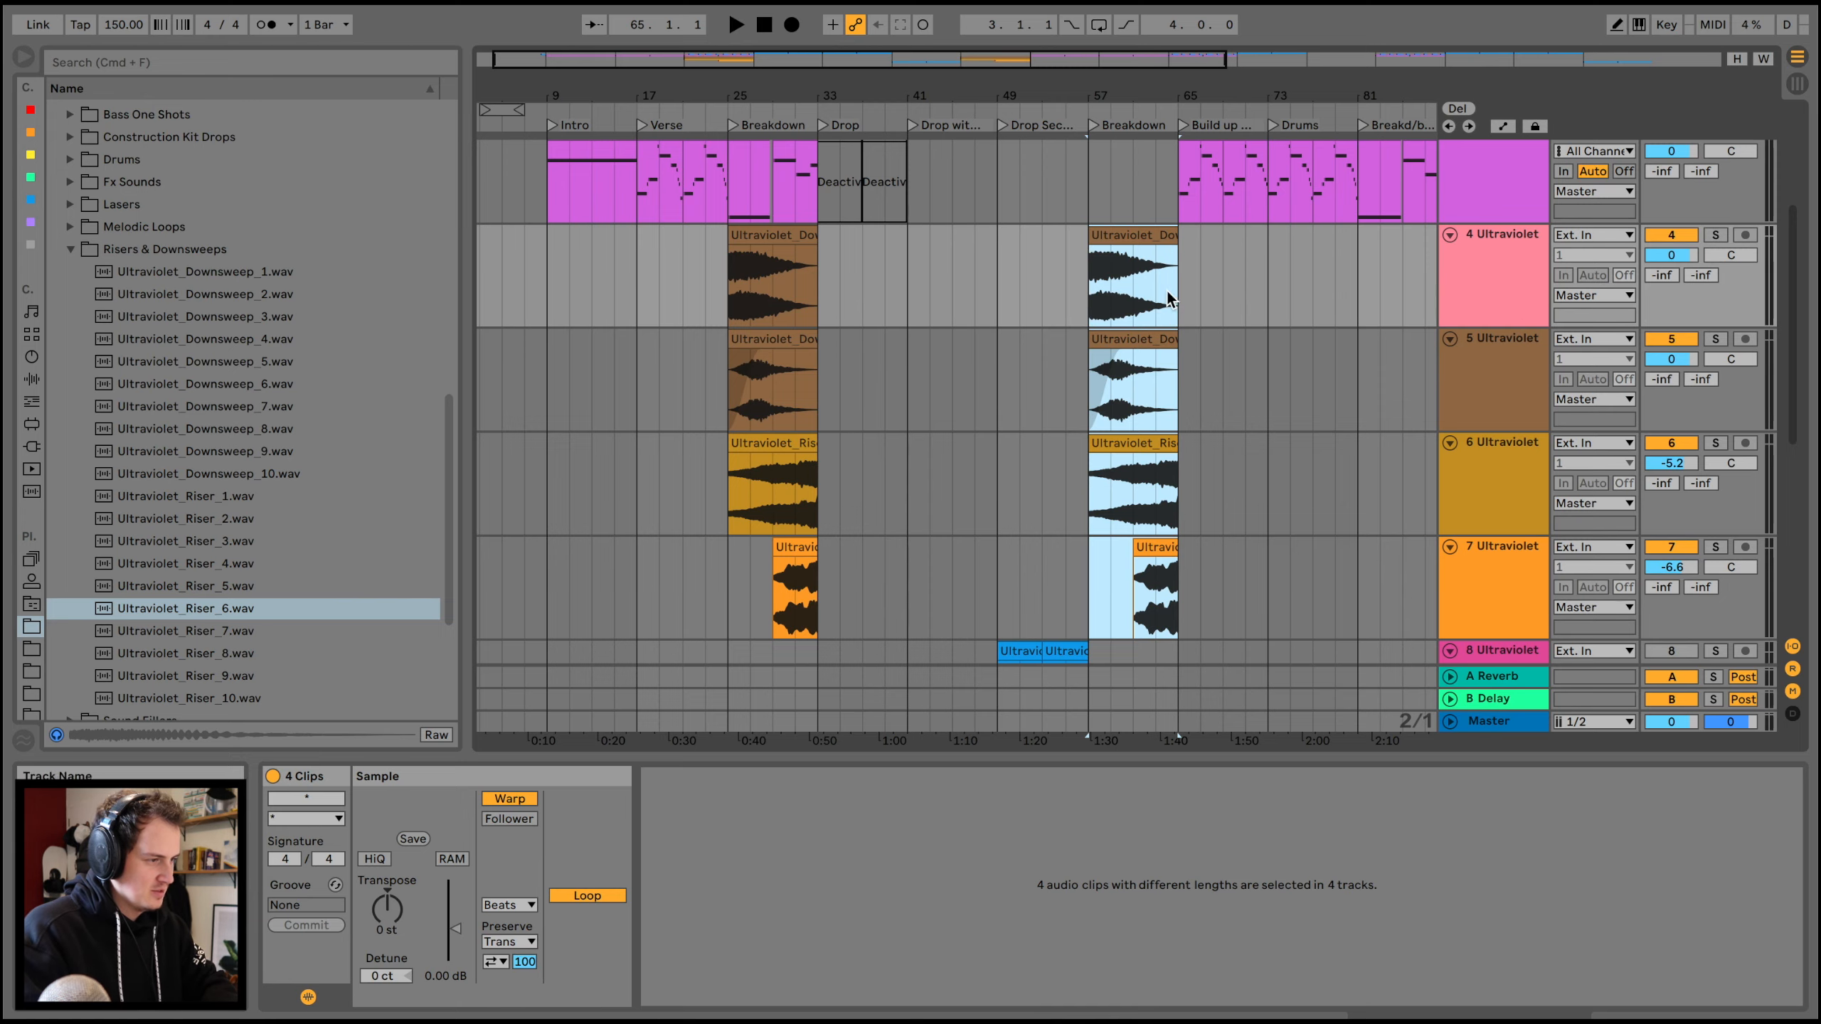
{"action": "scroll", "coordinate": [1118, 305], "scroll_direction": "right", "scroll_amount": 5}
{"action": "left_click", "coordinate": [1205, 302]}
{"action": "key", "text": "super+v"}
- Play from just before the first Breakdown, group the two downsweep tracks and raise the group's Reverb send to 0 dB
{"action": "scroll", "coordinate": [734, 344], "scroll_direction": "left", "scroll_amount": 8}
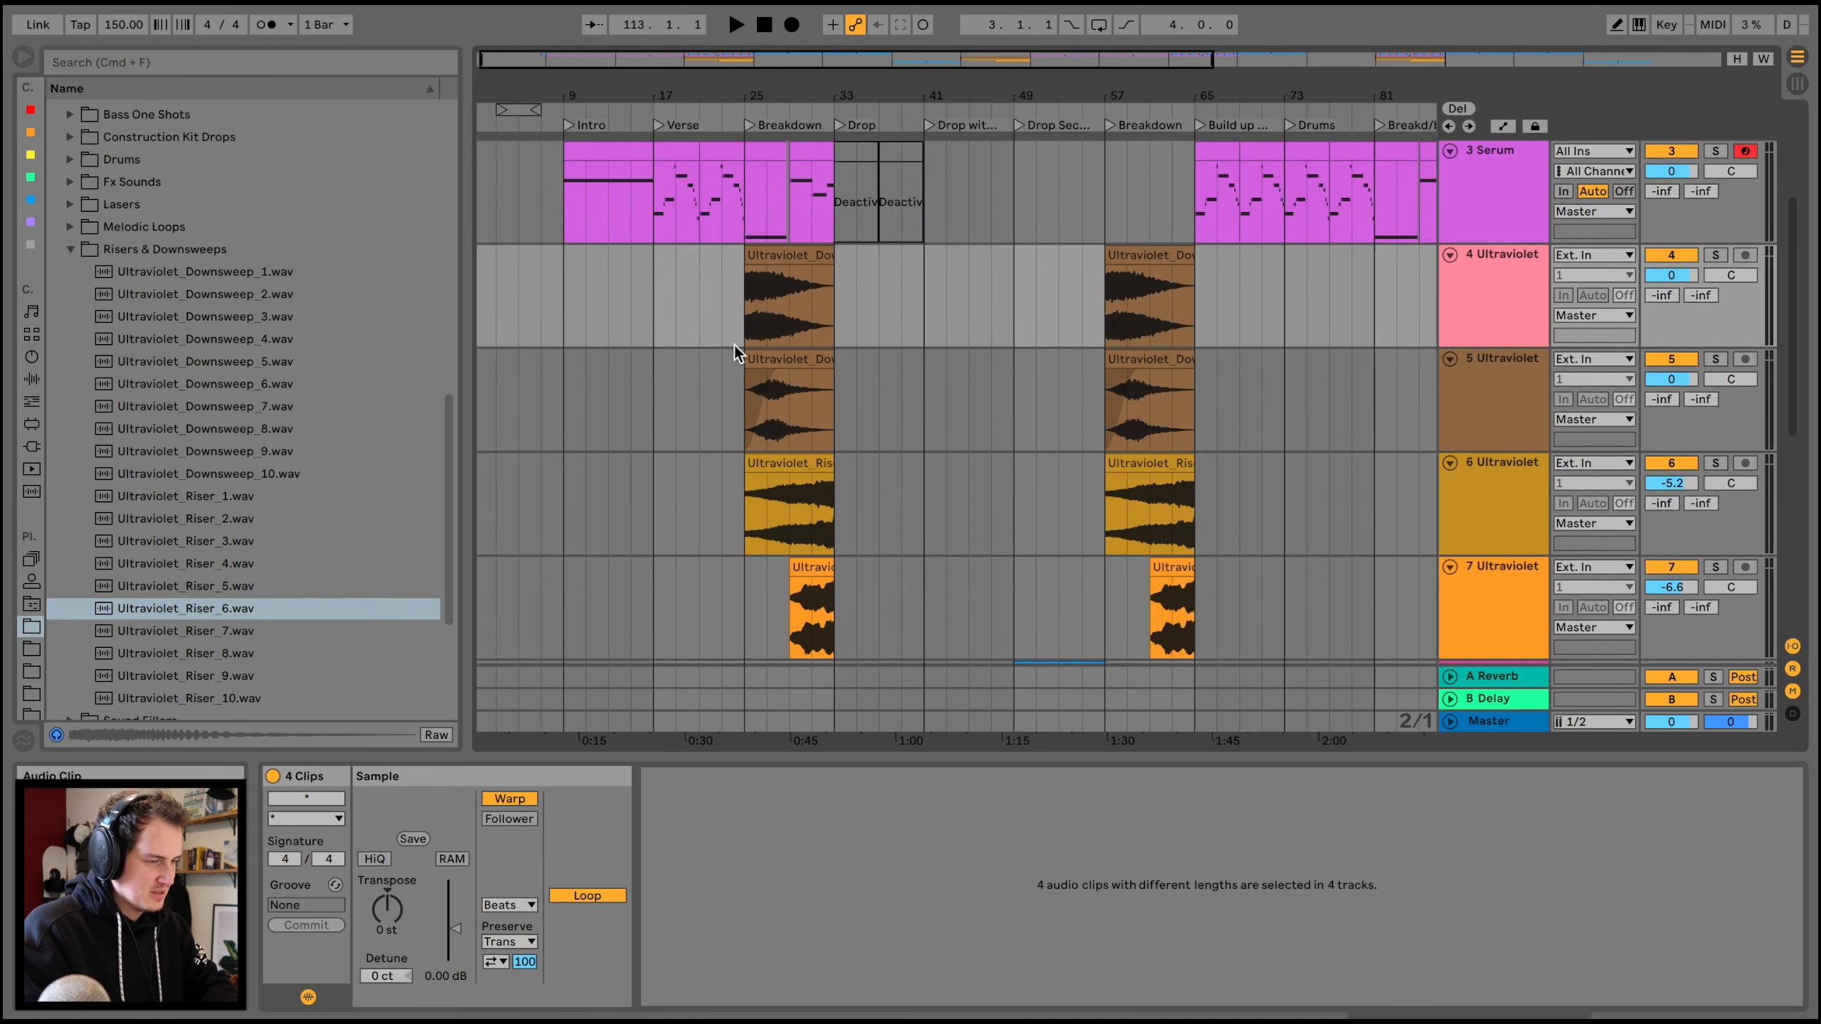
{"action": "left_click", "coordinate": [729, 314]}
{"action": "key", "text": "space"}
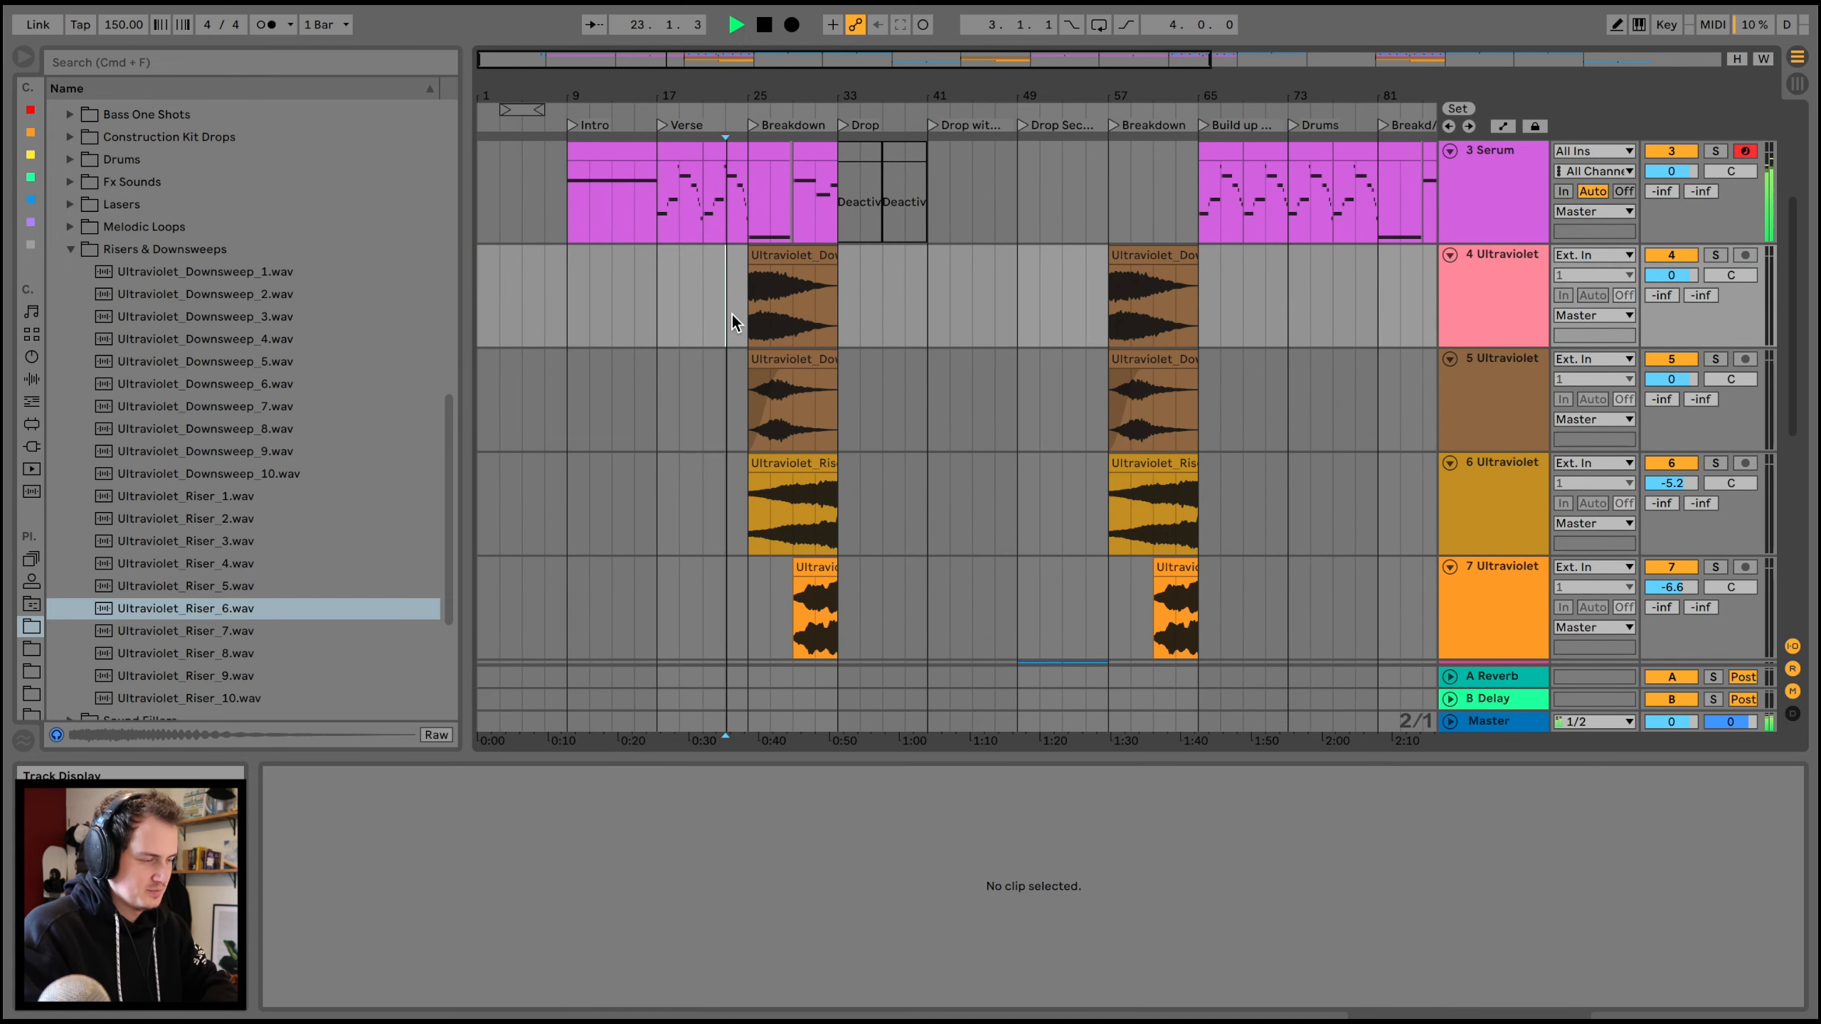
{"action": "left_click", "coordinate": [1526, 273]}
{"action": "scroll", "coordinate": [1498, 575], "scroll_direction": "down", "scroll_amount": 1}
{"action": "scroll", "coordinate": [1498, 575], "scroll_direction": "down", "scroll_amount": 2}
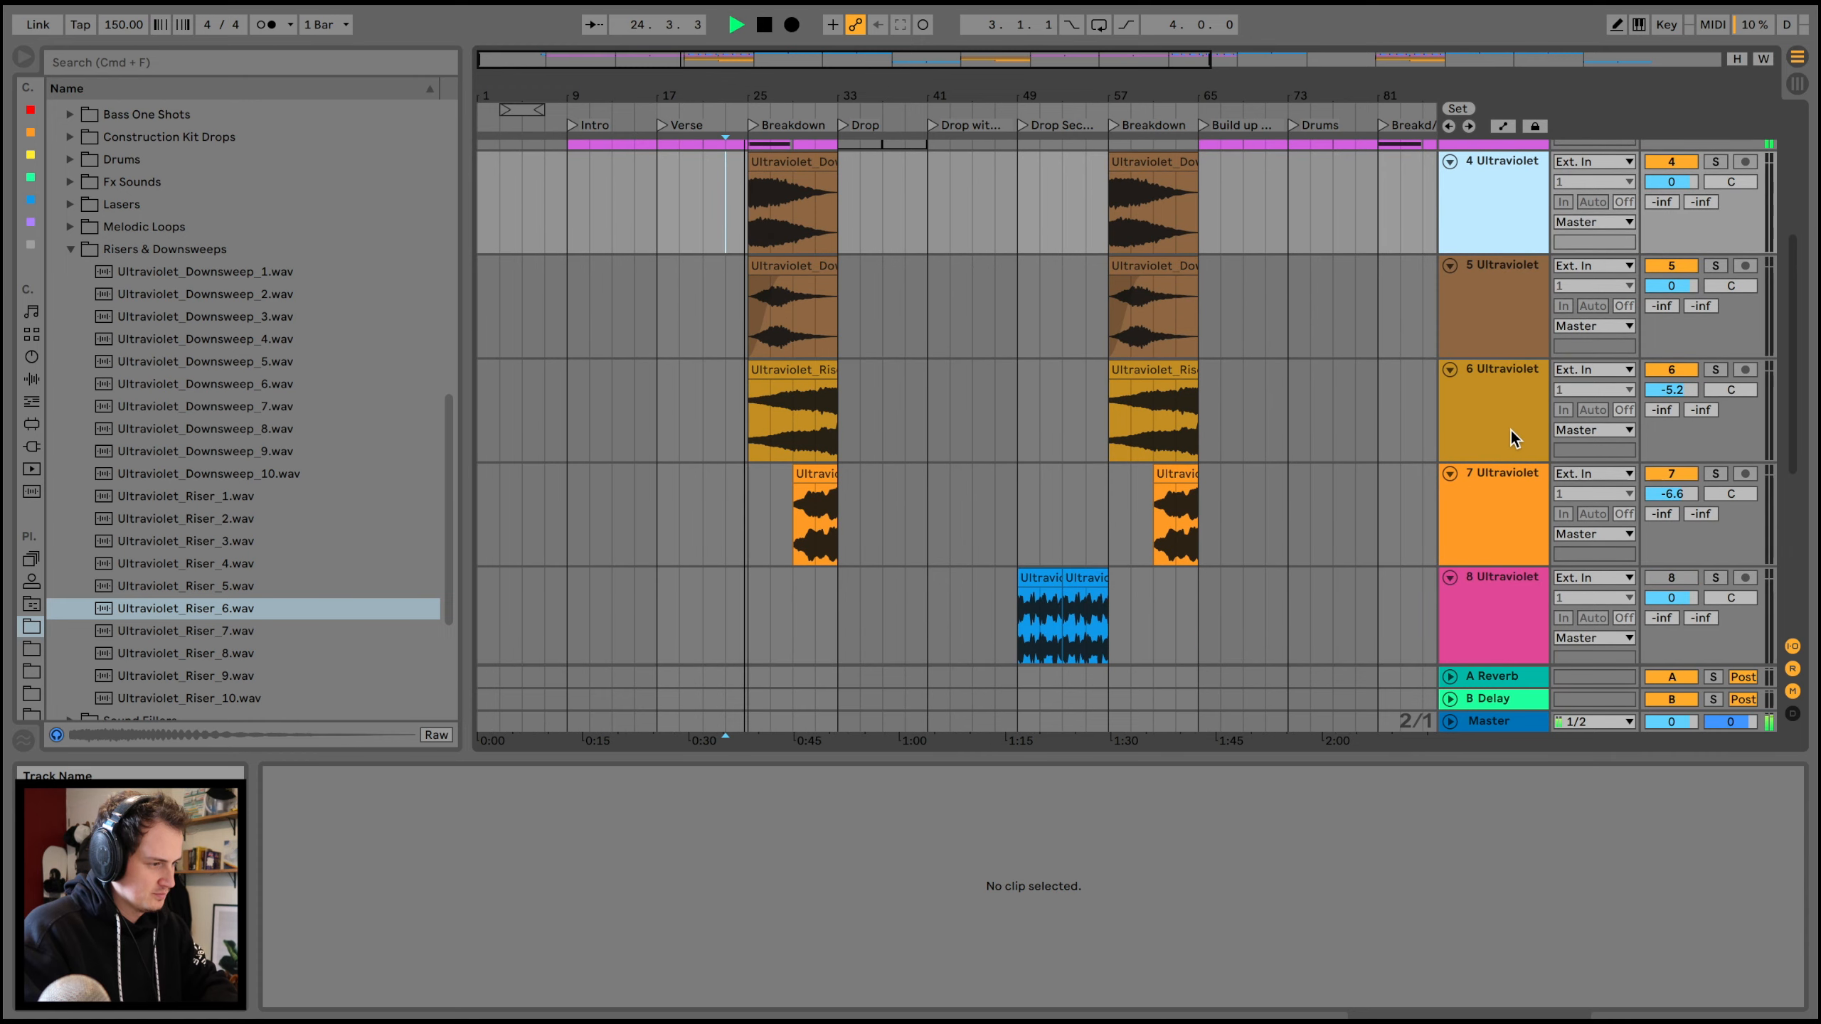
{"action": "left_click", "coordinate": [1505, 329], "text": "shift"}
{"action": "key", "text": "super+g"}
{"action": "scroll", "coordinate": [1506, 282], "scroll_direction": "up", "scroll_amount": 2}
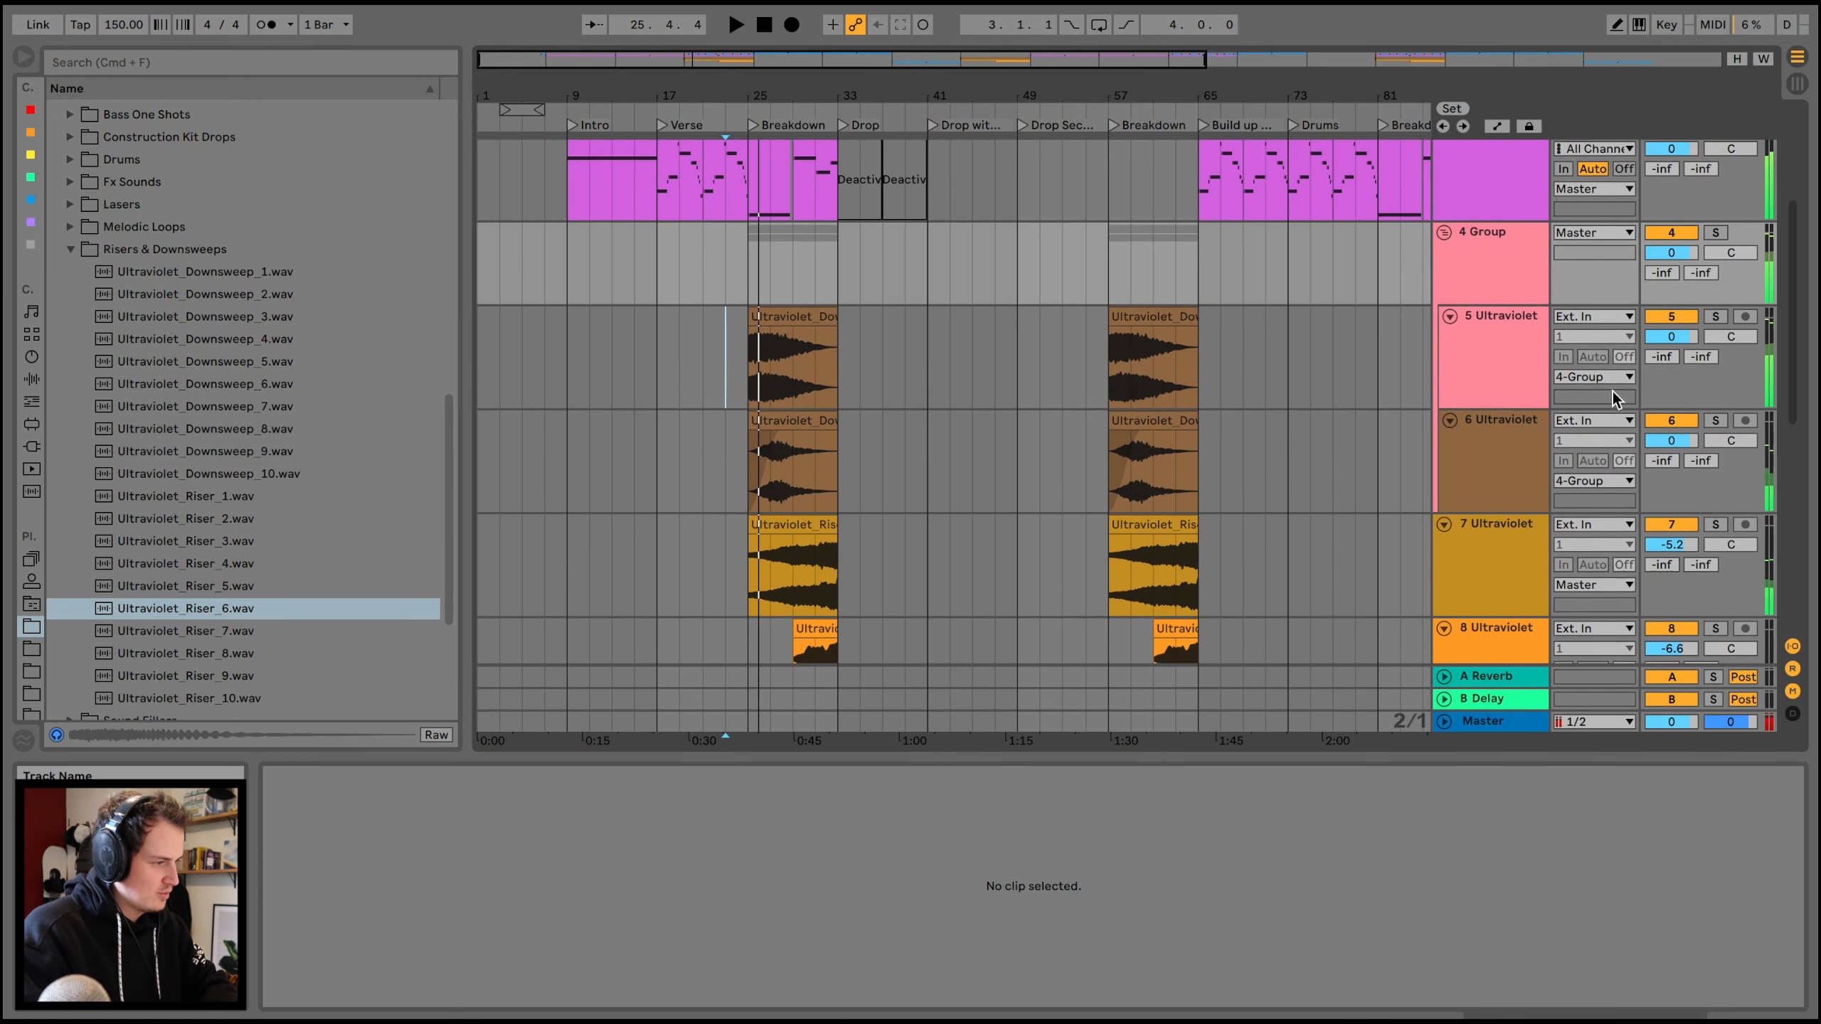
{"action": "left_click_drag", "start_coordinate": [1663, 272], "coordinate": [1663, 268]}
- Nest the downsweep group and the two riser tracks in an outer group and play the Breakdown
{"action": "scroll", "coordinate": [1417, 480], "scroll_direction": "down", "scroll_amount": 6}
{"action": "left_click", "coordinate": [1507, 330]}
{"action": "left_click", "coordinate": [1508, 410]}
{"action": "scroll", "coordinate": [1507, 402], "scroll_direction": "up", "scroll_amount": 10}
{"action": "left_click", "coordinate": [1483, 433]}
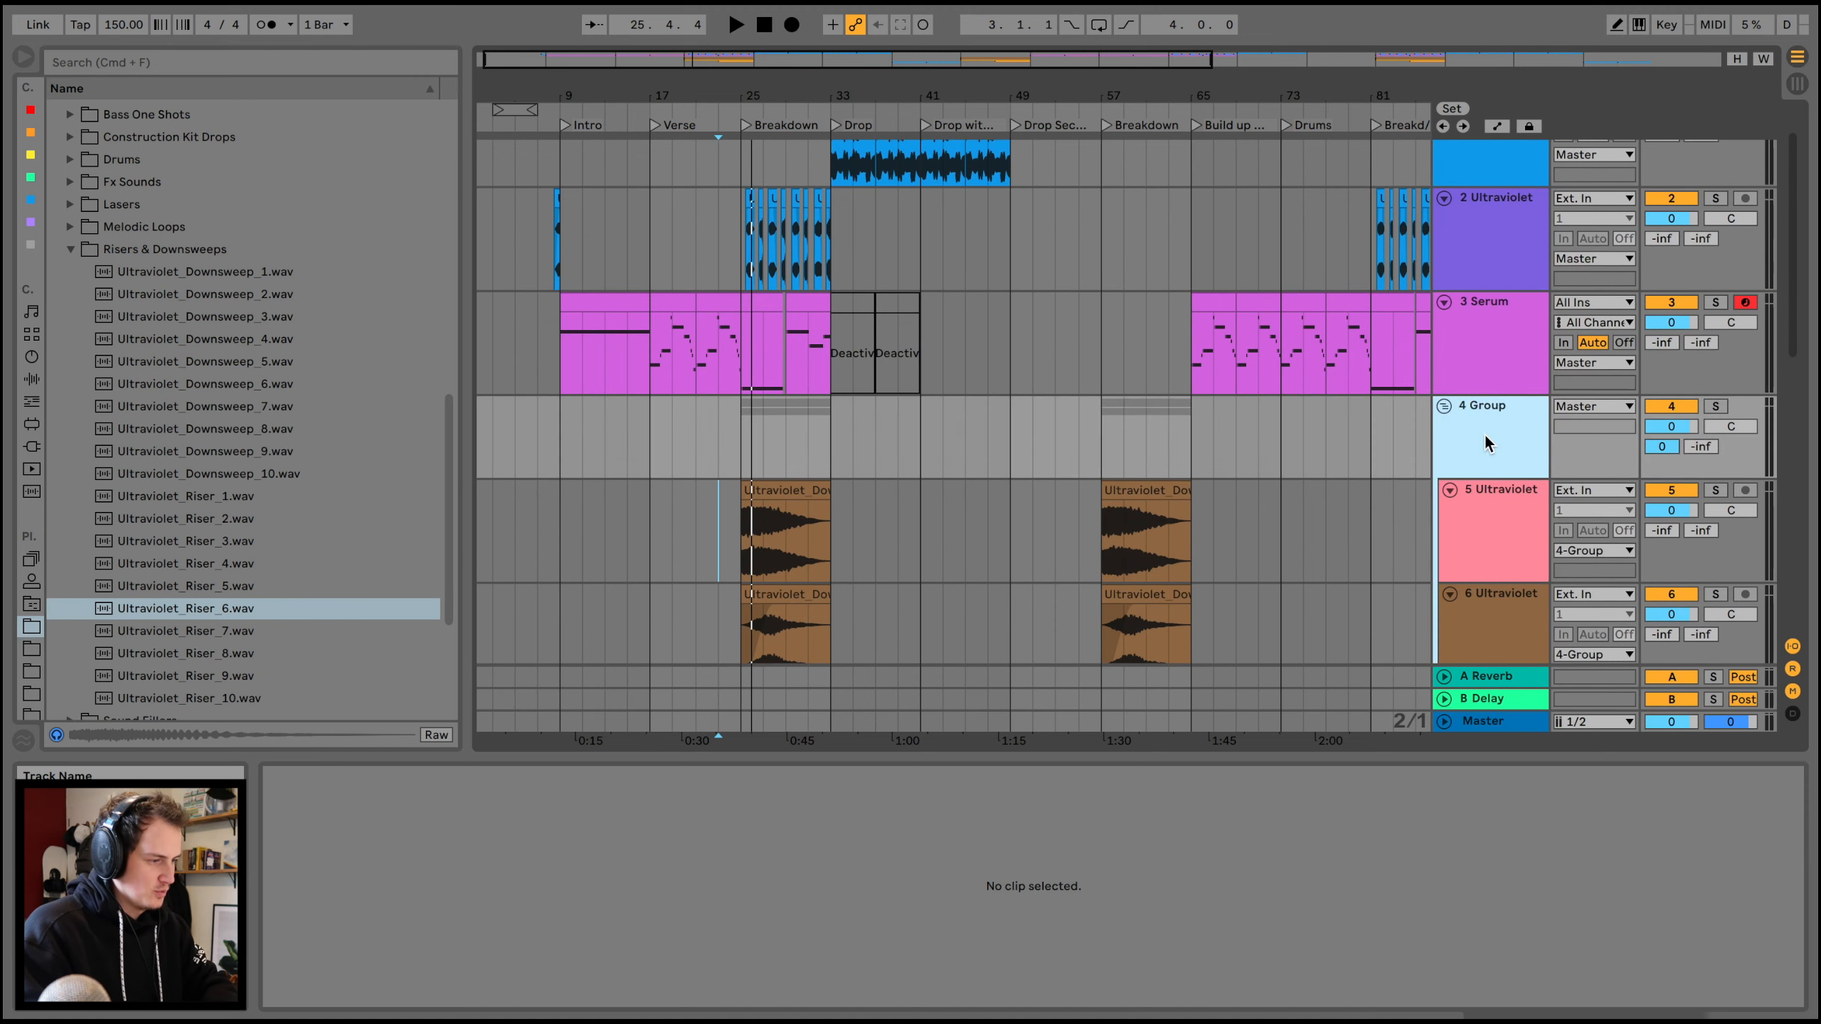
{"action": "key", "text": "super+g"}
{"action": "key", "text": "space"}
{"action": "scroll", "coordinate": [1512, 346], "scroll_direction": "down", "scroll_amount": 5}
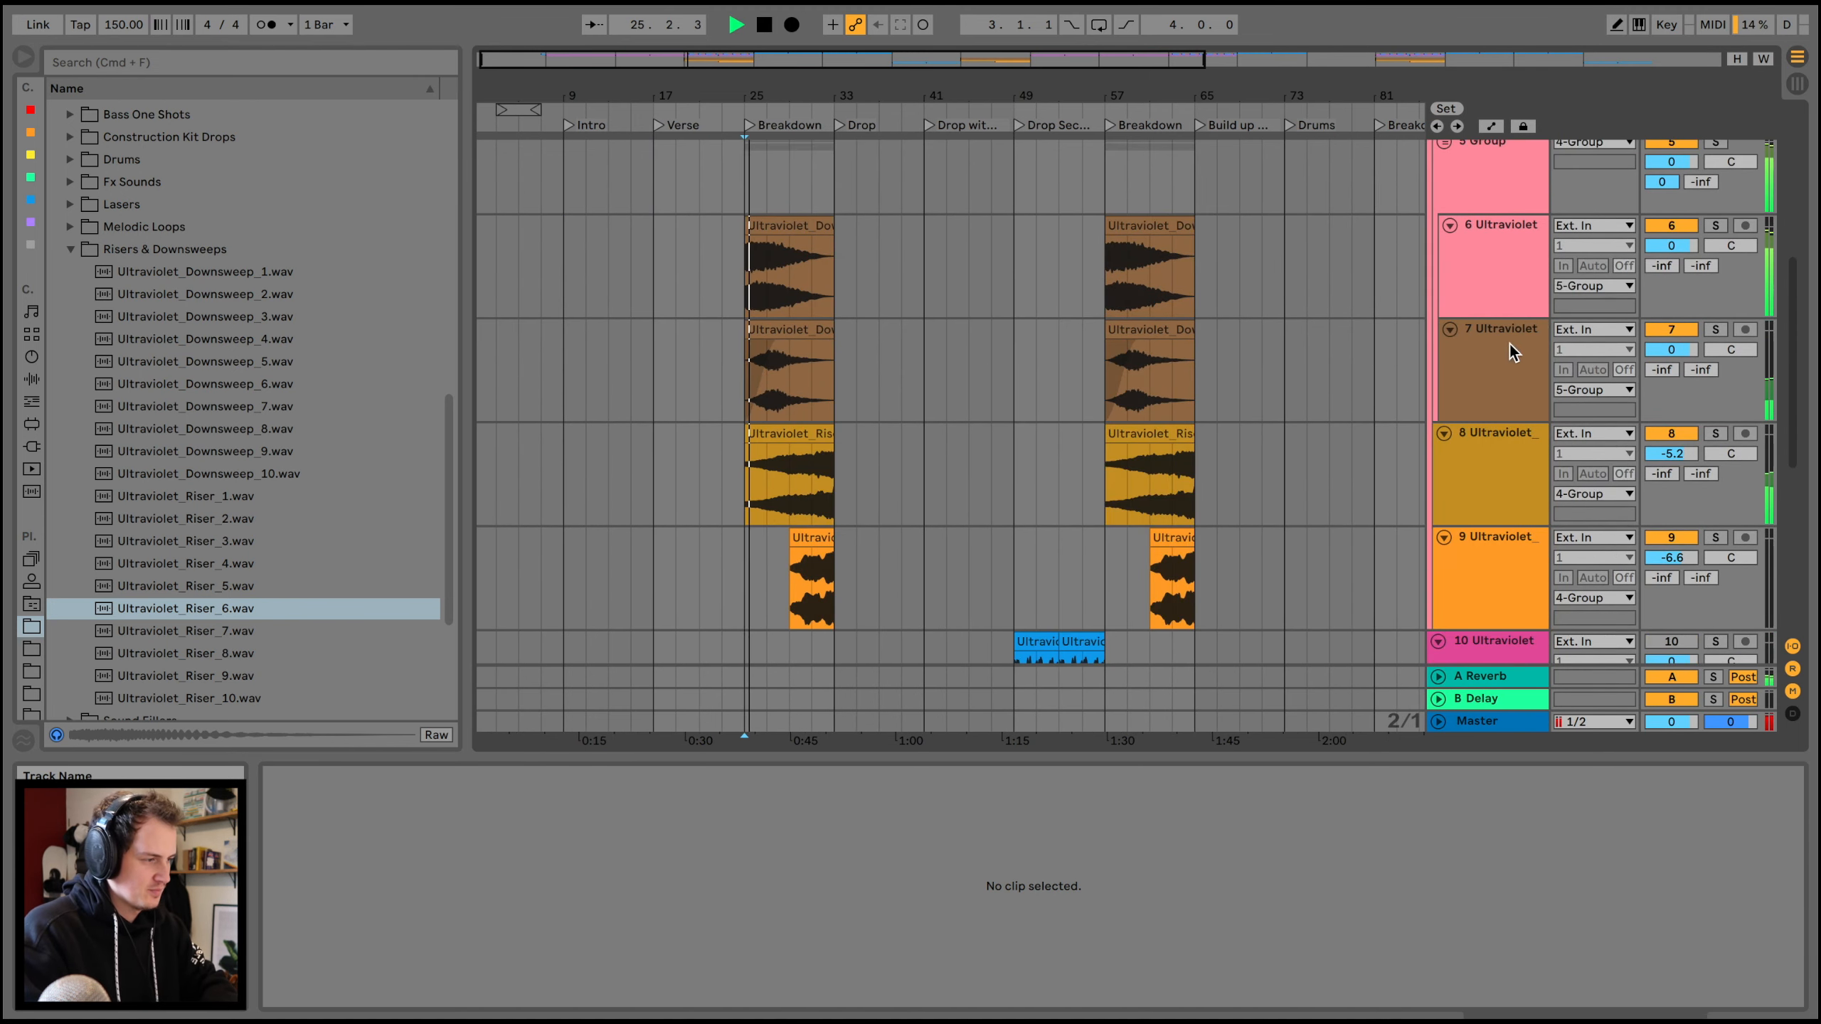
{"action": "scroll", "coordinate": [1570, 302], "scroll_direction": "up", "scroll_amount": 1}
{"action": "scroll", "coordinate": [1563, 326], "scroll_direction": "up", "scroll_amount": 1}
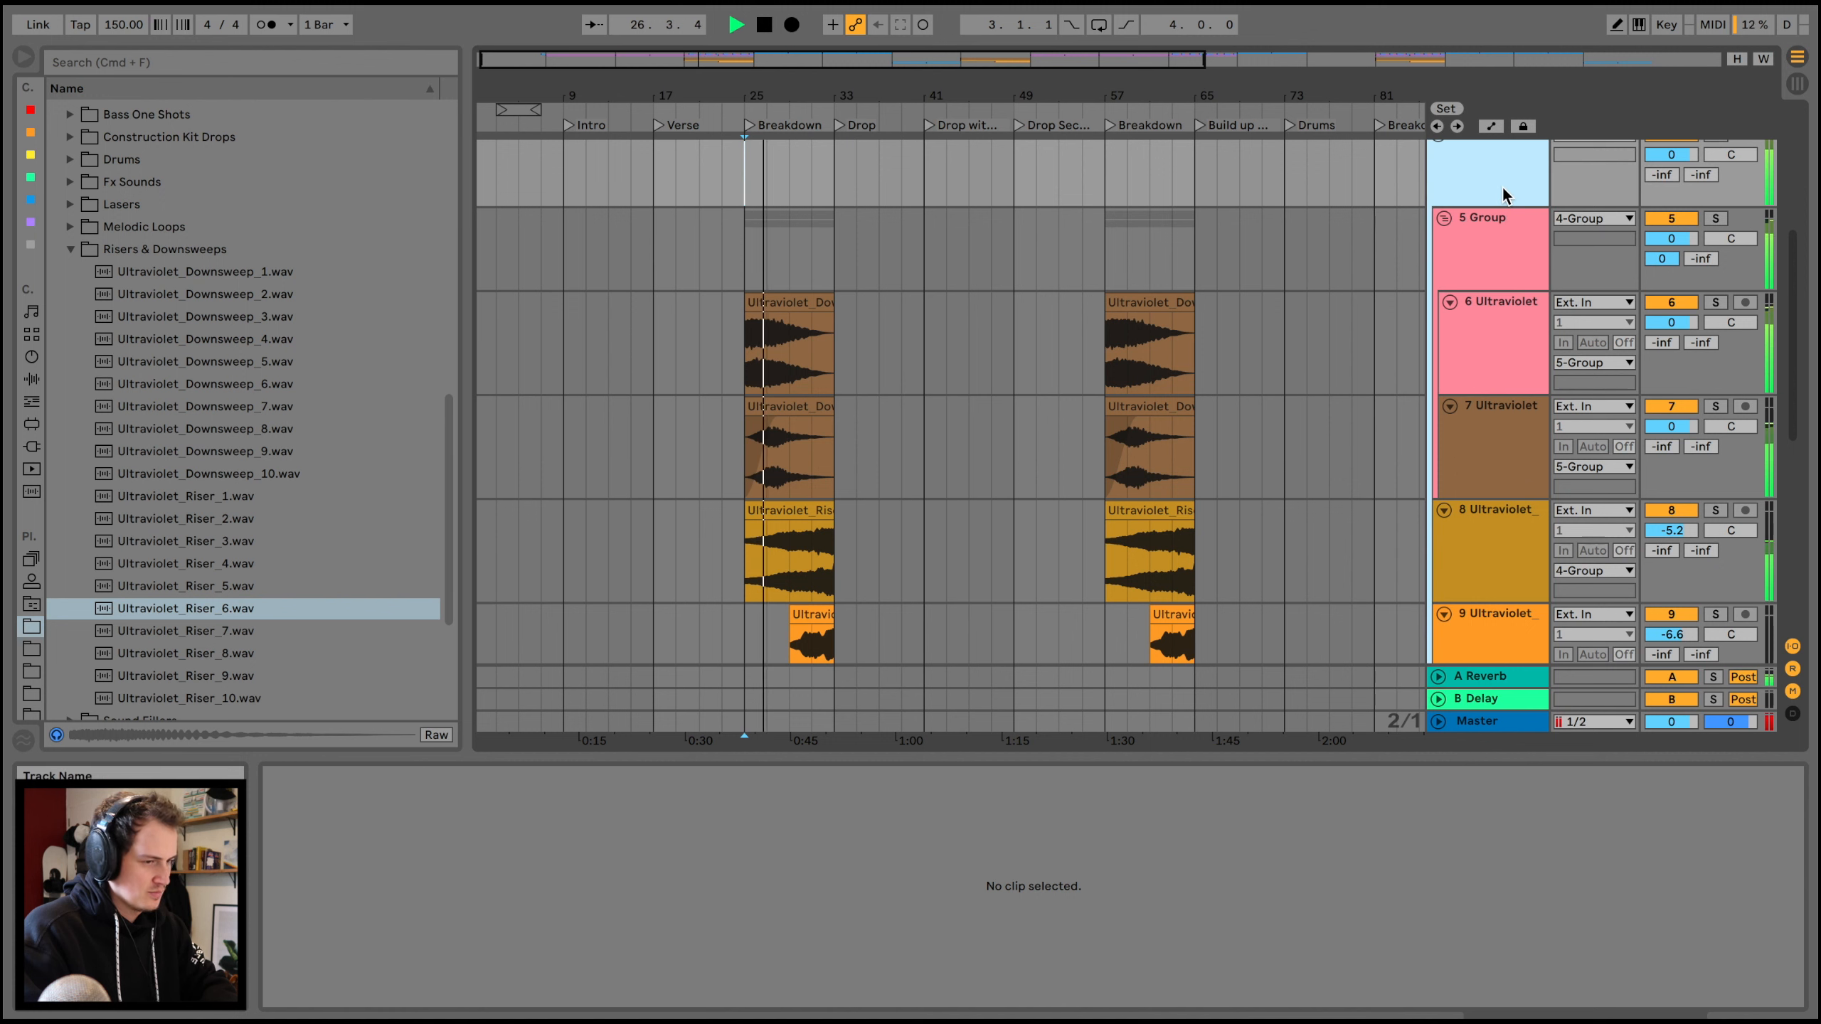
- Add an EQ Eight to the outer effects group and make band 1 a low cut at 681 Hz
{"action": "left_click", "coordinate": [30, 358]}
{"action": "left_click", "coordinate": [30, 377]}
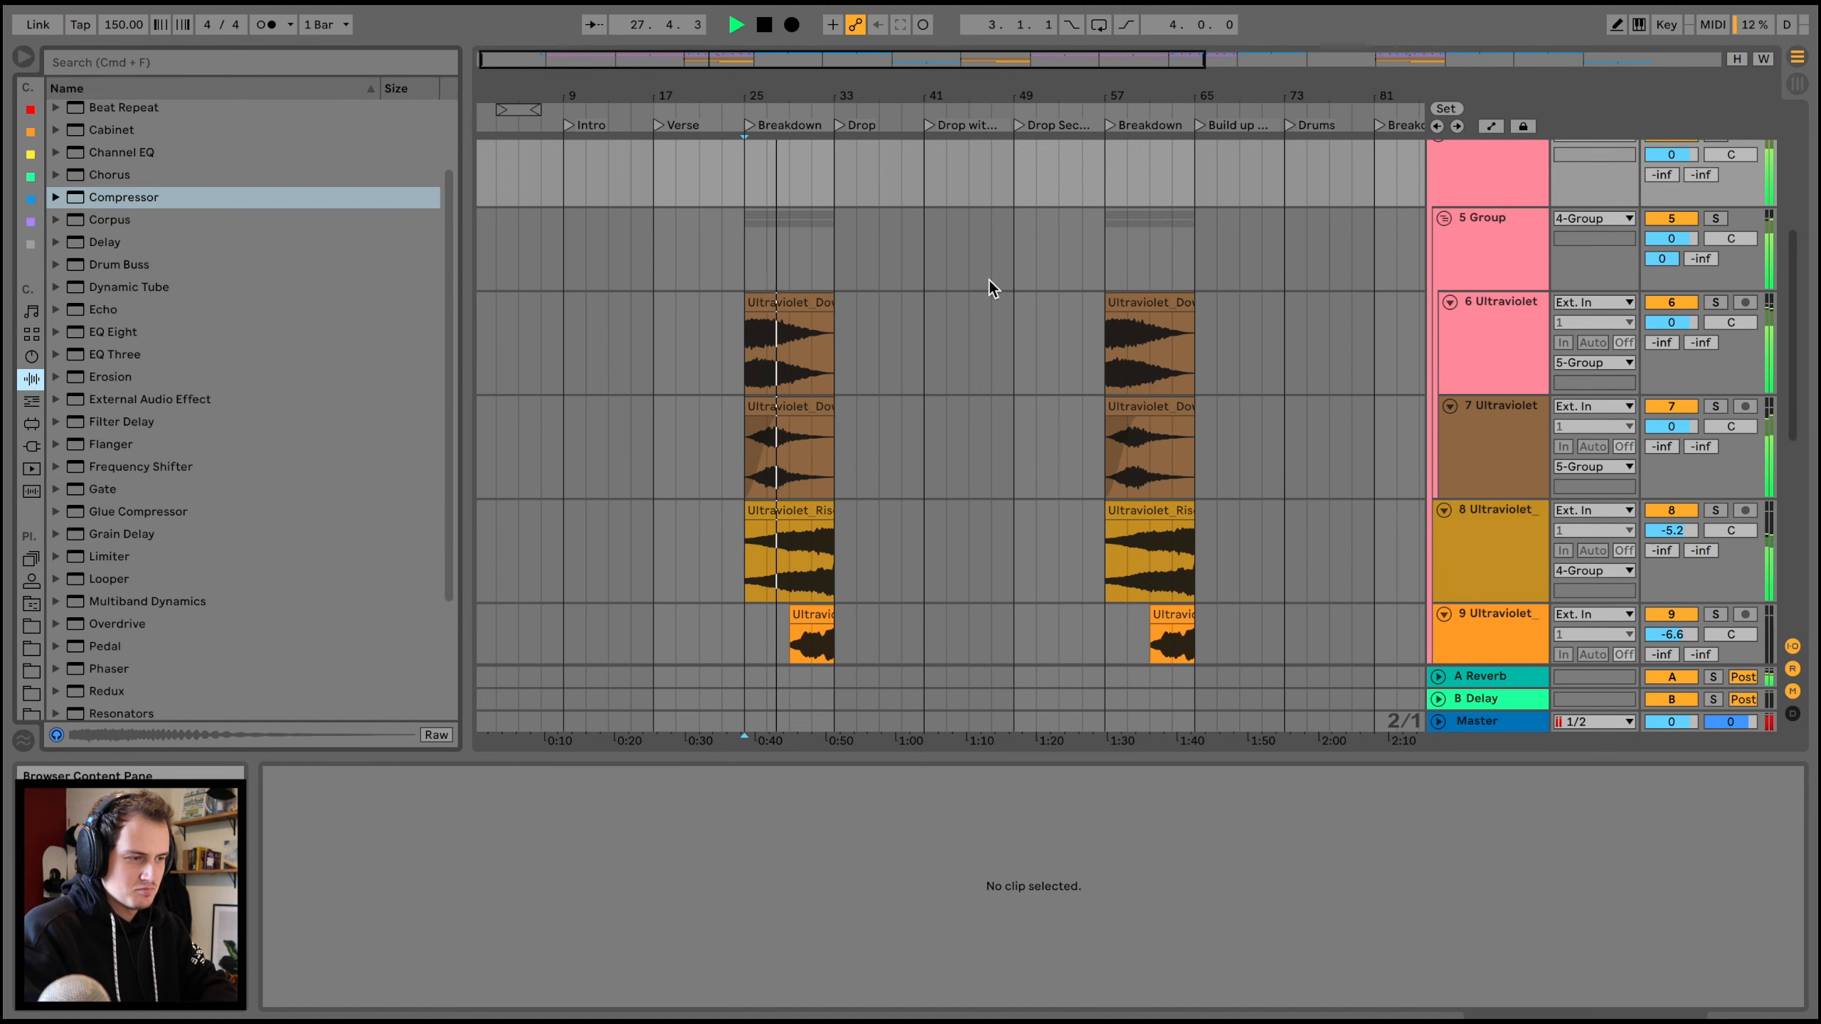
{"action": "left_click_drag", "start_coordinate": [119, 326], "coordinate": [822, 188]}
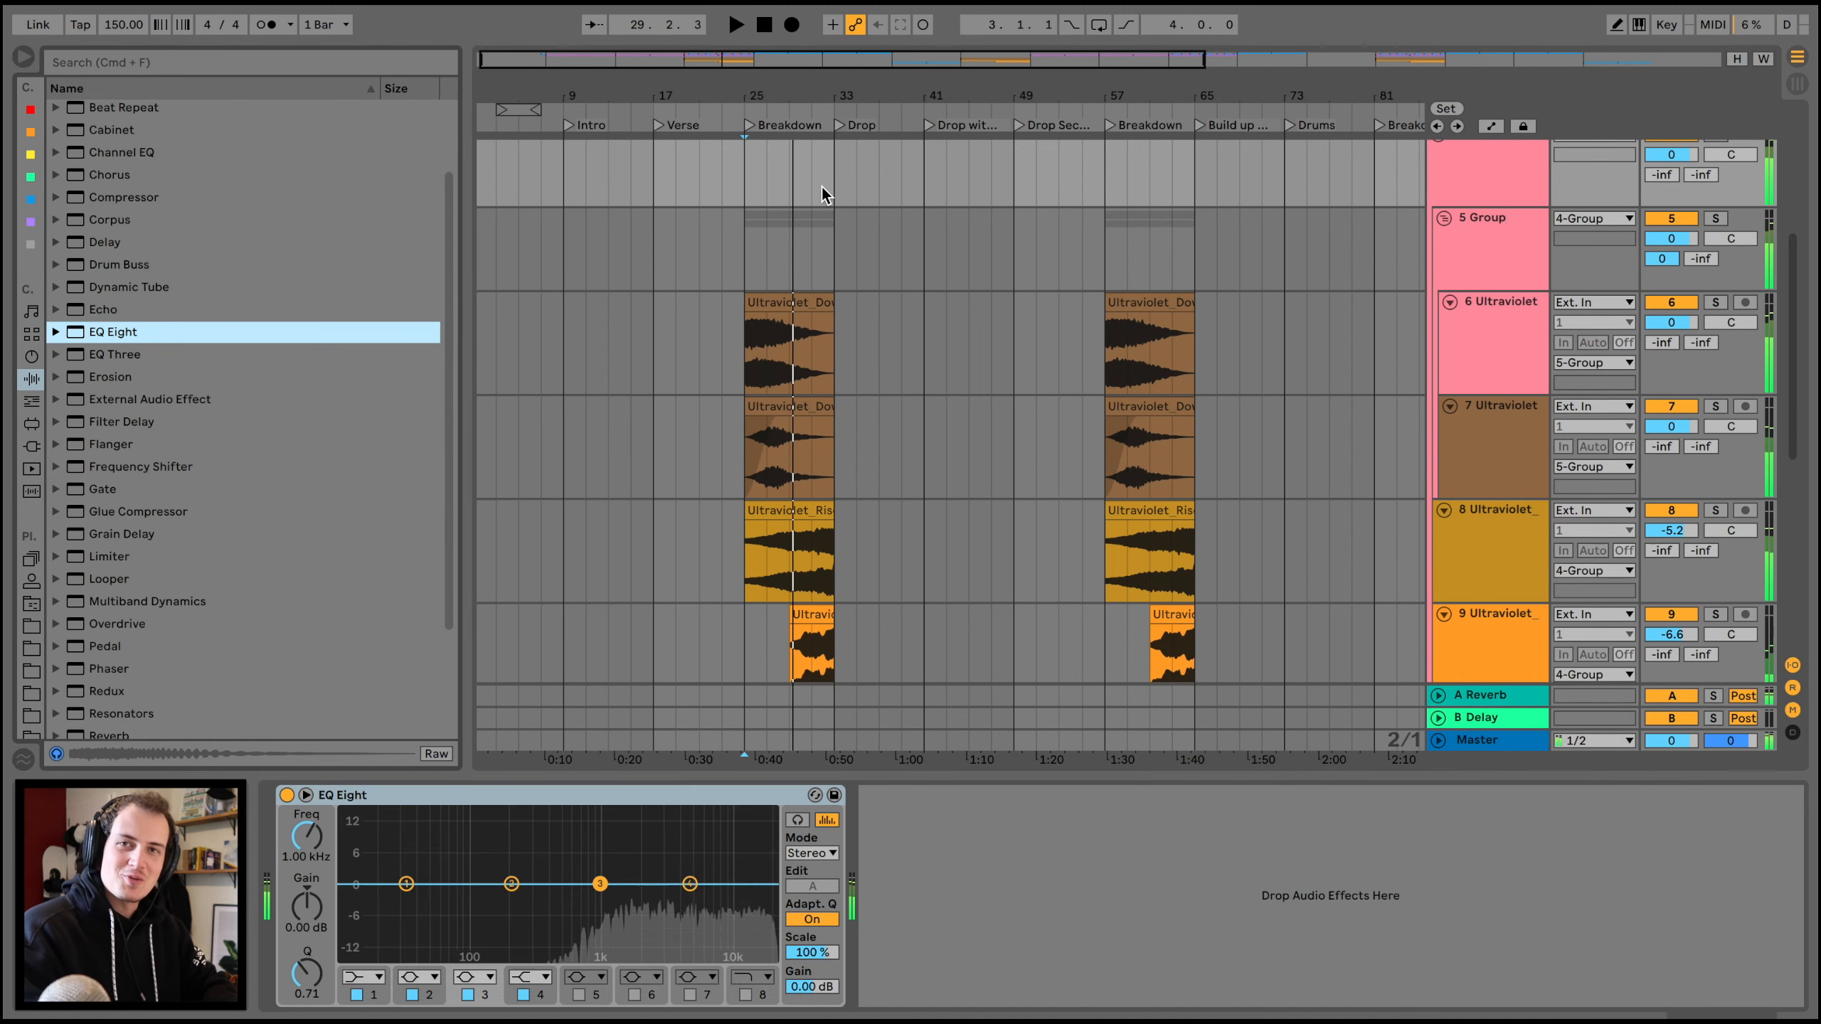
{"action": "left_click", "coordinate": [374, 973]}
{"action": "left_click", "coordinate": [362, 1013]}
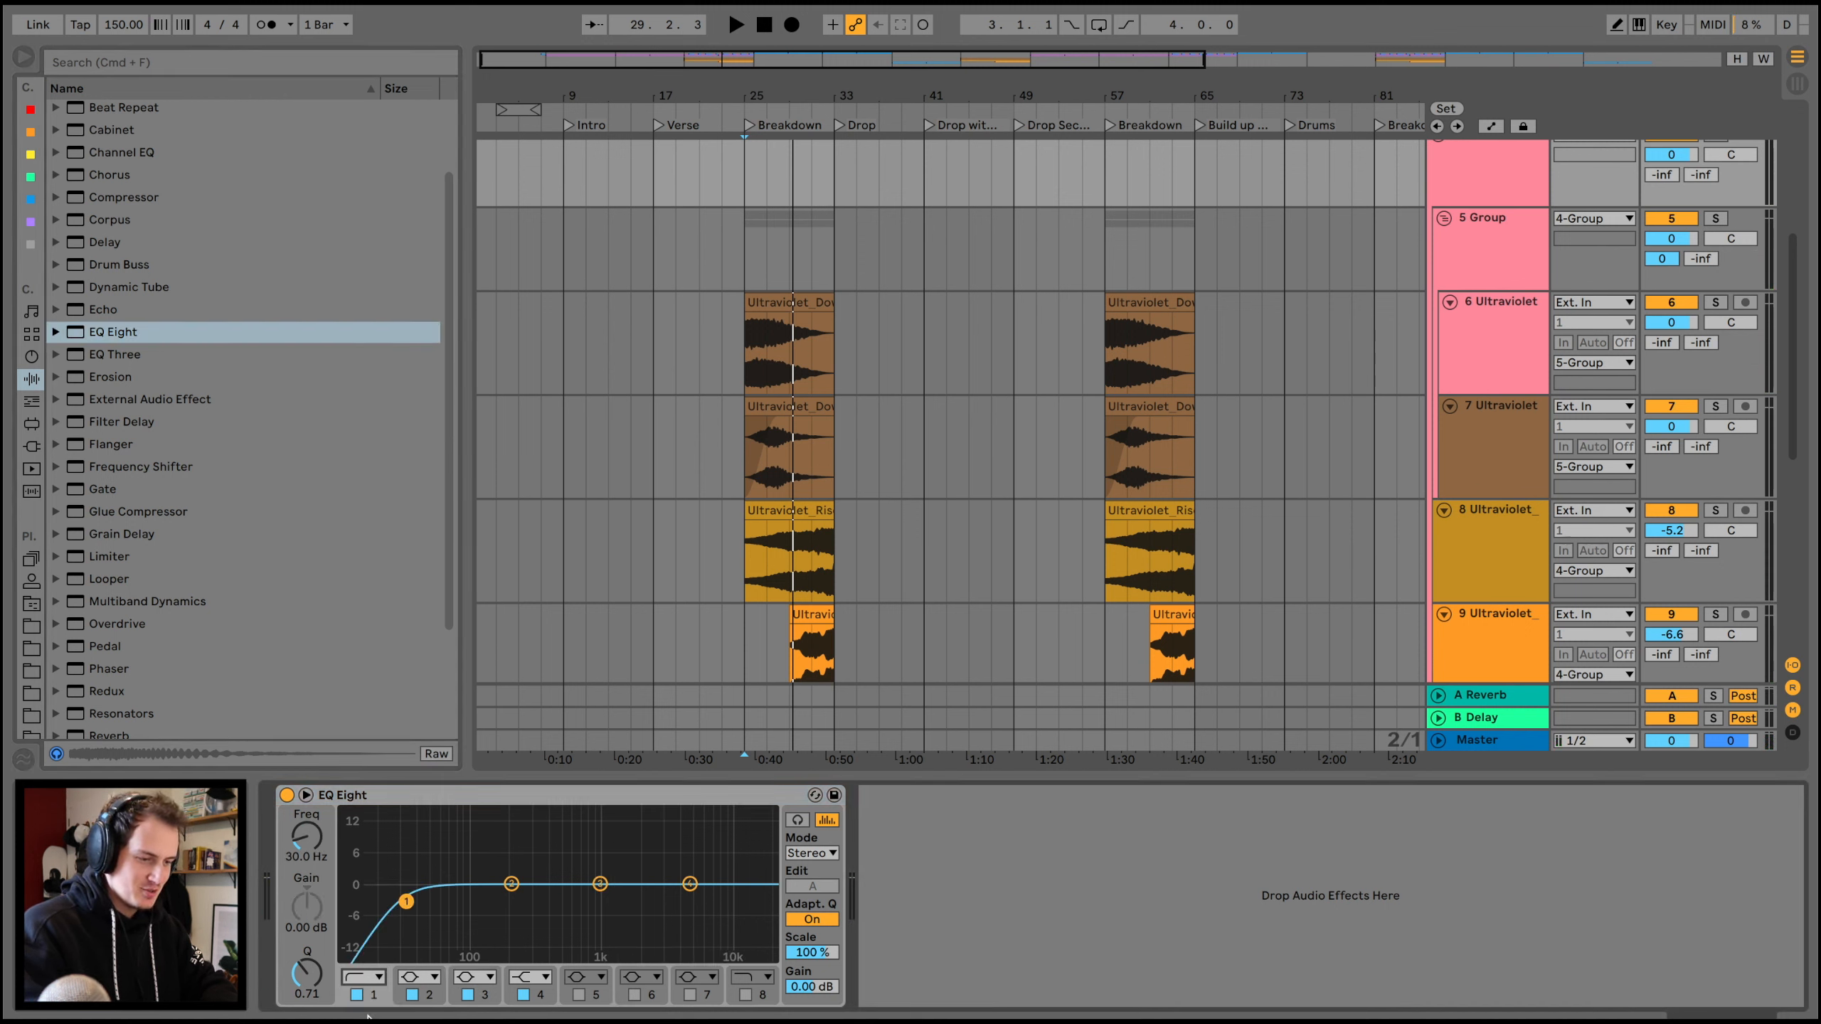
{"action": "left_click_drag", "start_coordinate": [403, 905], "coordinate": [519, 899]}
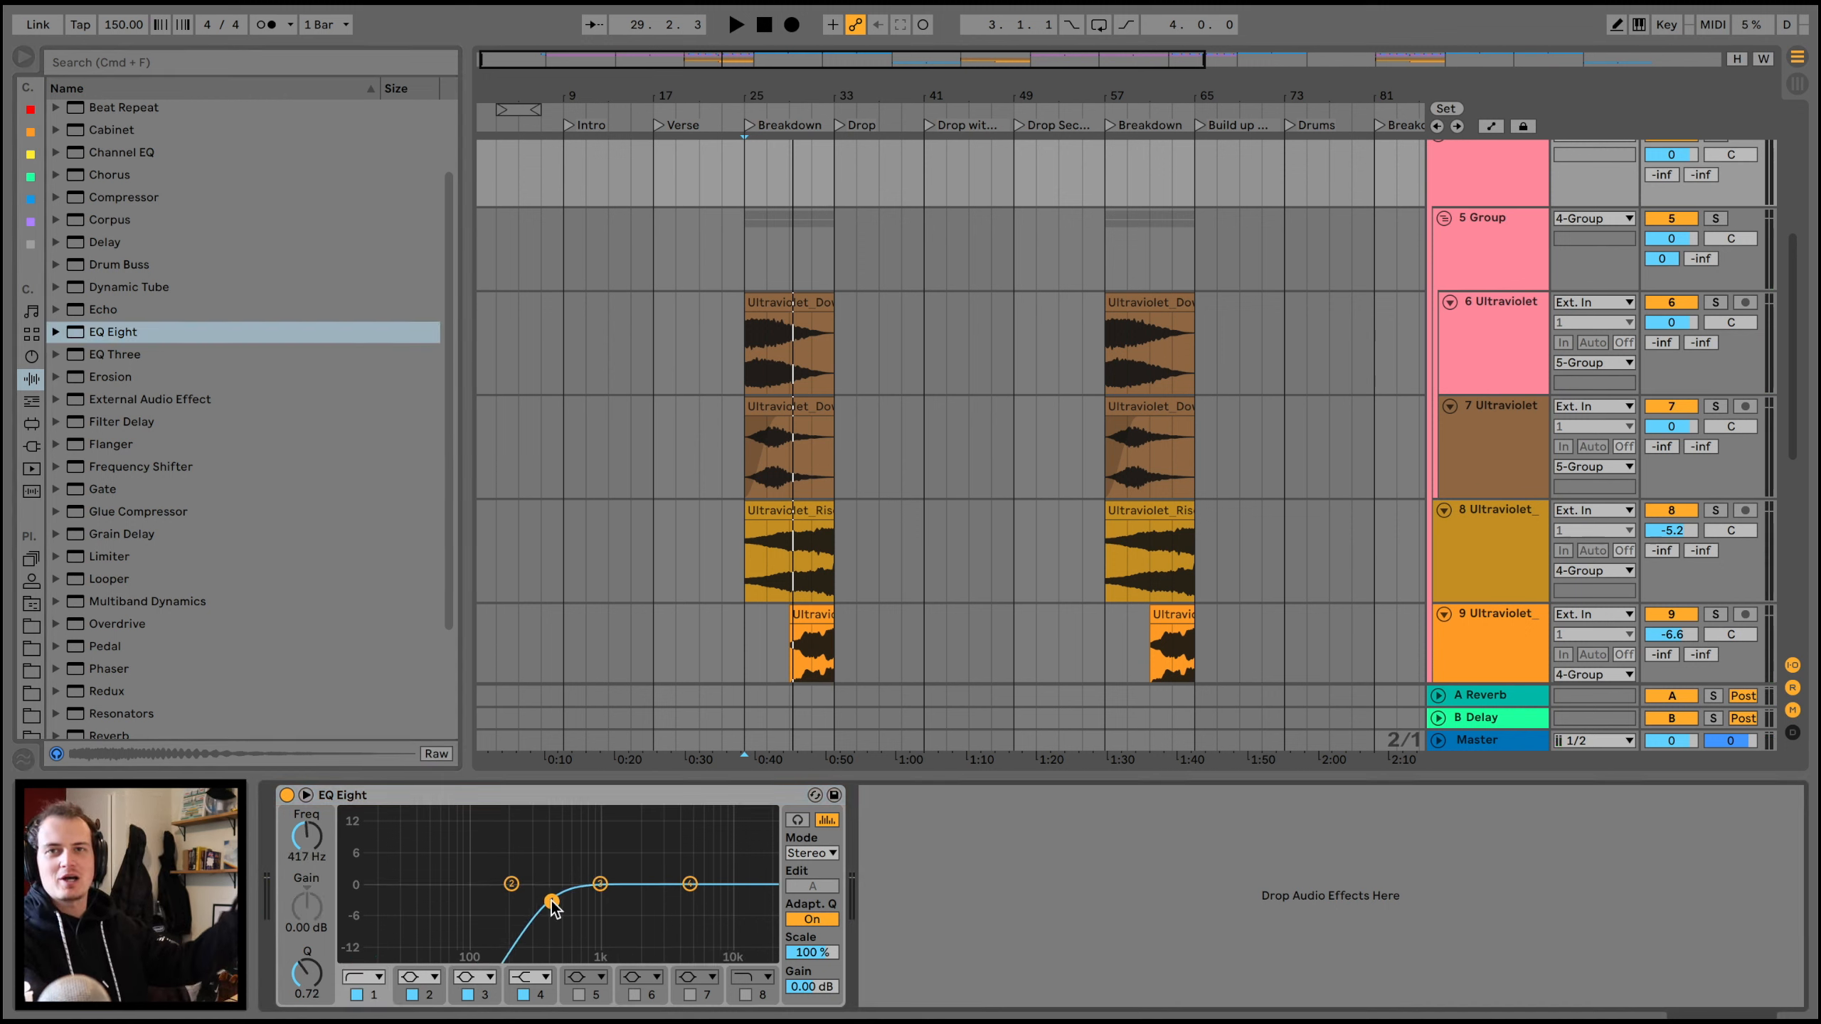
{"action": "key", "text": "space"}
{"action": "left_click_drag", "start_coordinate": [551, 903], "coordinate": [577, 906]}
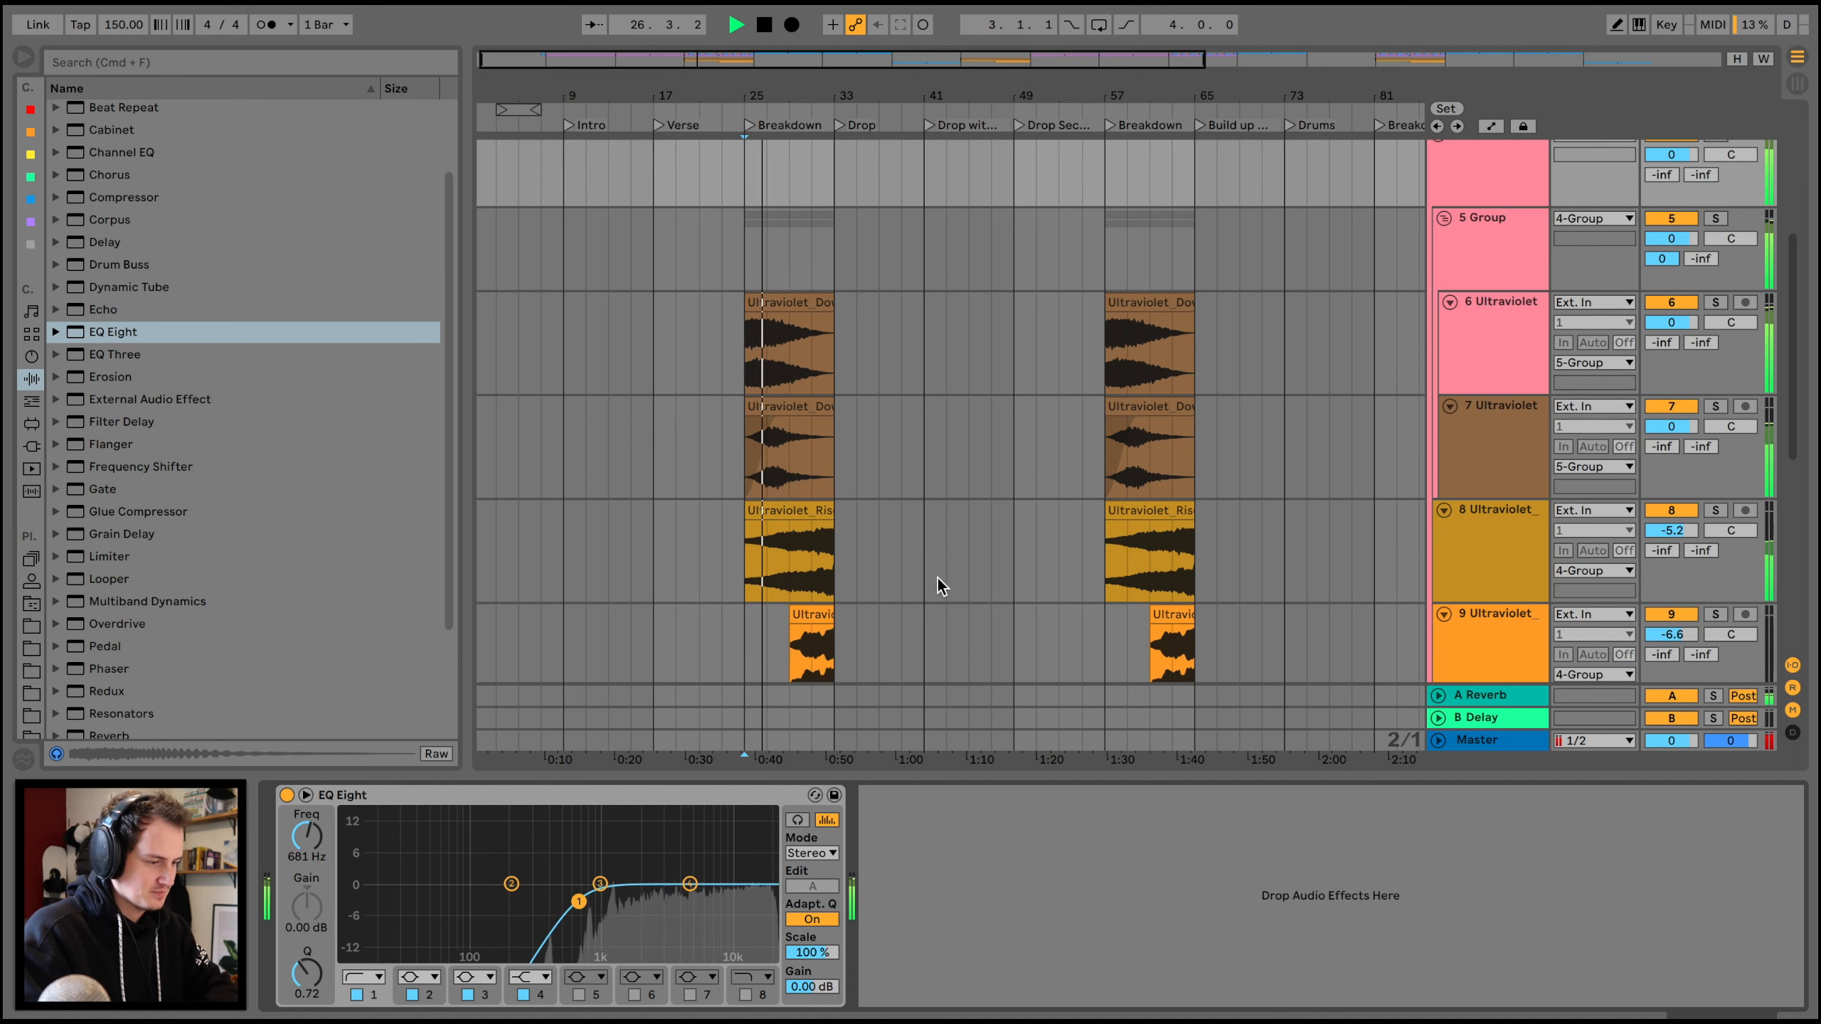
- Copy the Ultraviolet_Downsweep_2 clip to "Drop with new melody" at bar 41 and "Drop Section 2" at bar 49
{"action": "scroll", "coordinate": [937, 578], "scroll_direction": "up", "scroll_amount": 2}
{"action": "left_click", "coordinate": [884, 380]}
{"action": "key", "text": "space"}
{"action": "key", "text": "plus"}
{"action": "key", "text": "plus"}
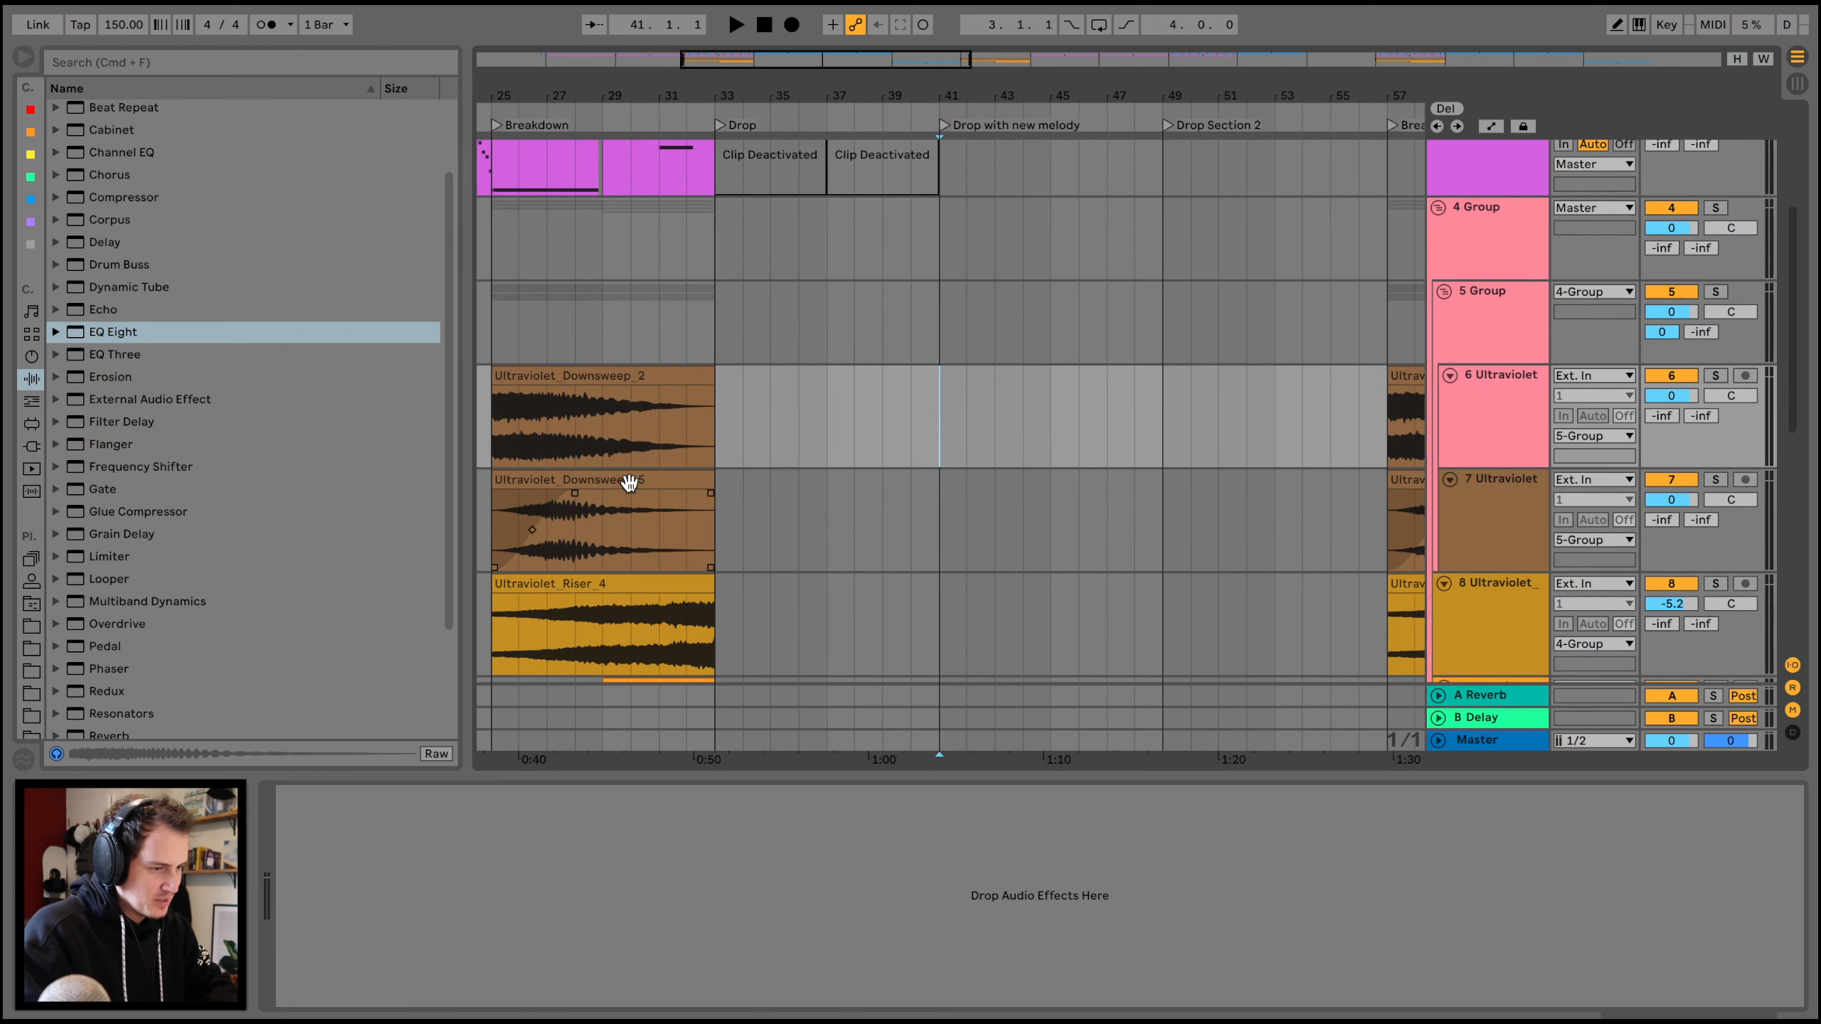
{"action": "key", "text": "super+v"}
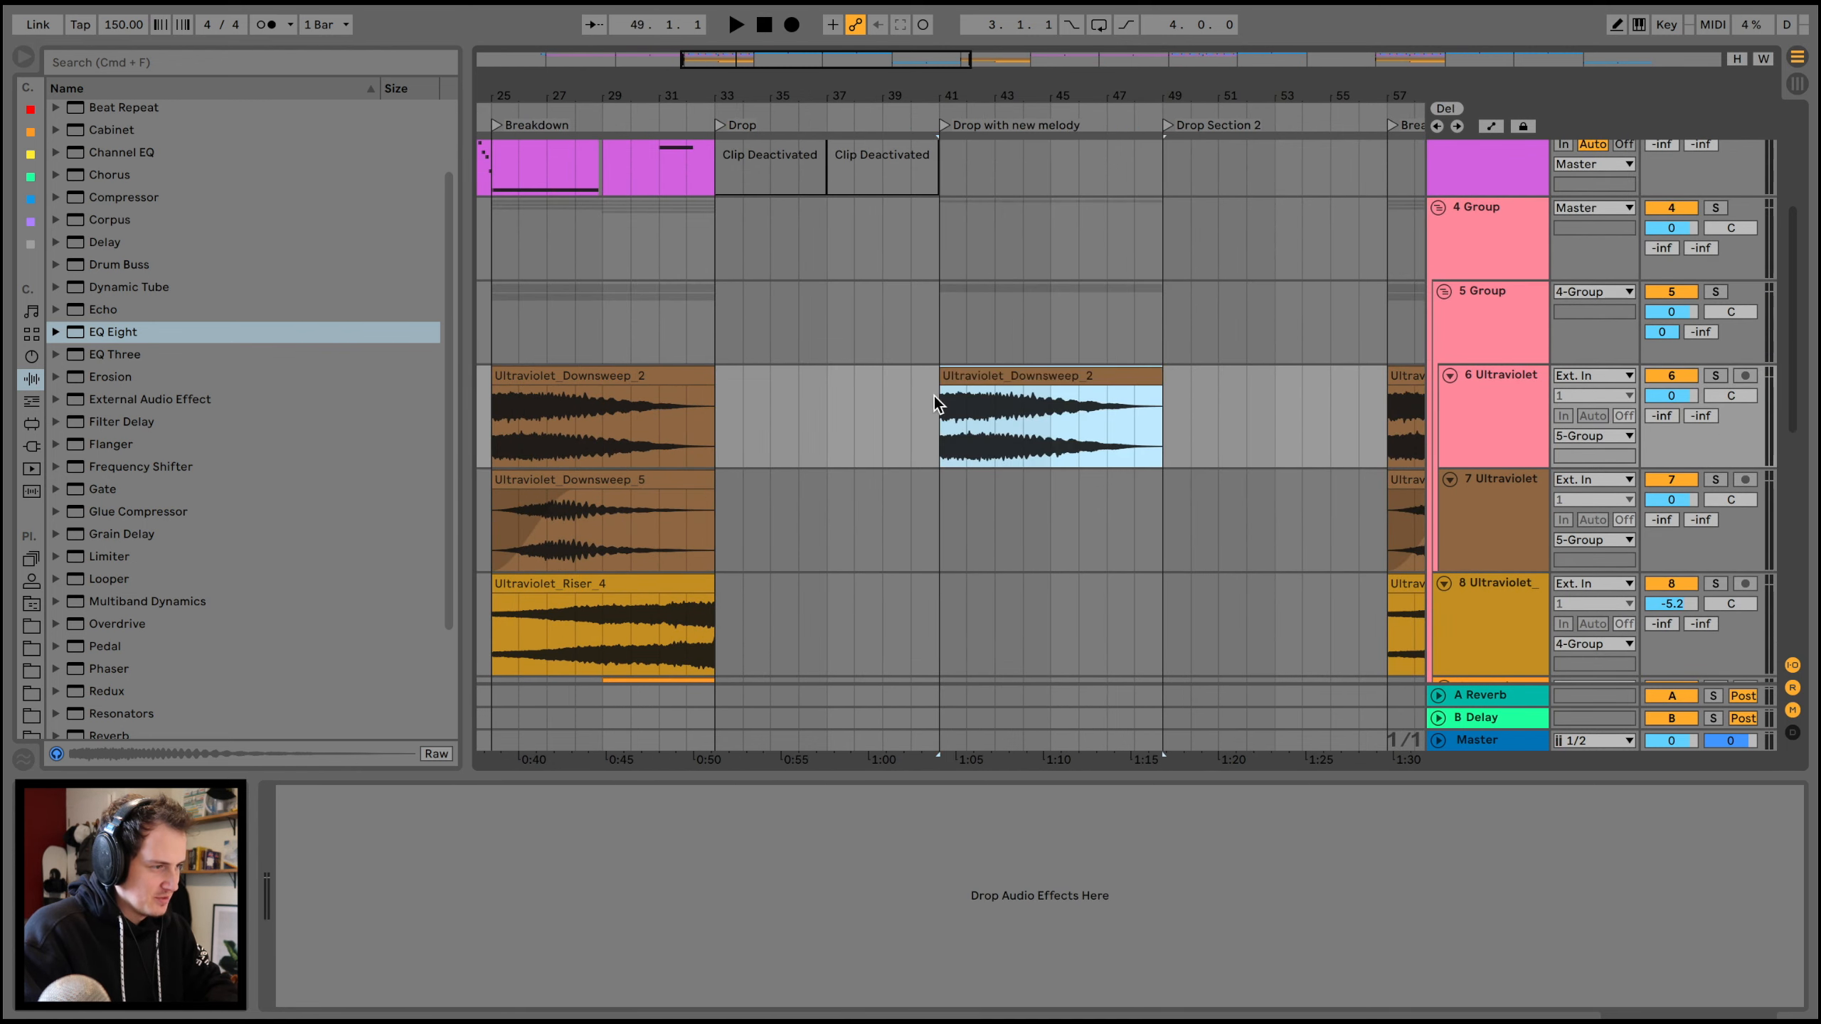
{"action": "scroll", "coordinate": [933, 396], "scroll_direction": "right", "scroll_amount": 5}
{"action": "key", "text": "super+v"}
{"action": "scroll", "coordinate": [934, 396], "scroll_direction": "right", "scroll_amount": 10}
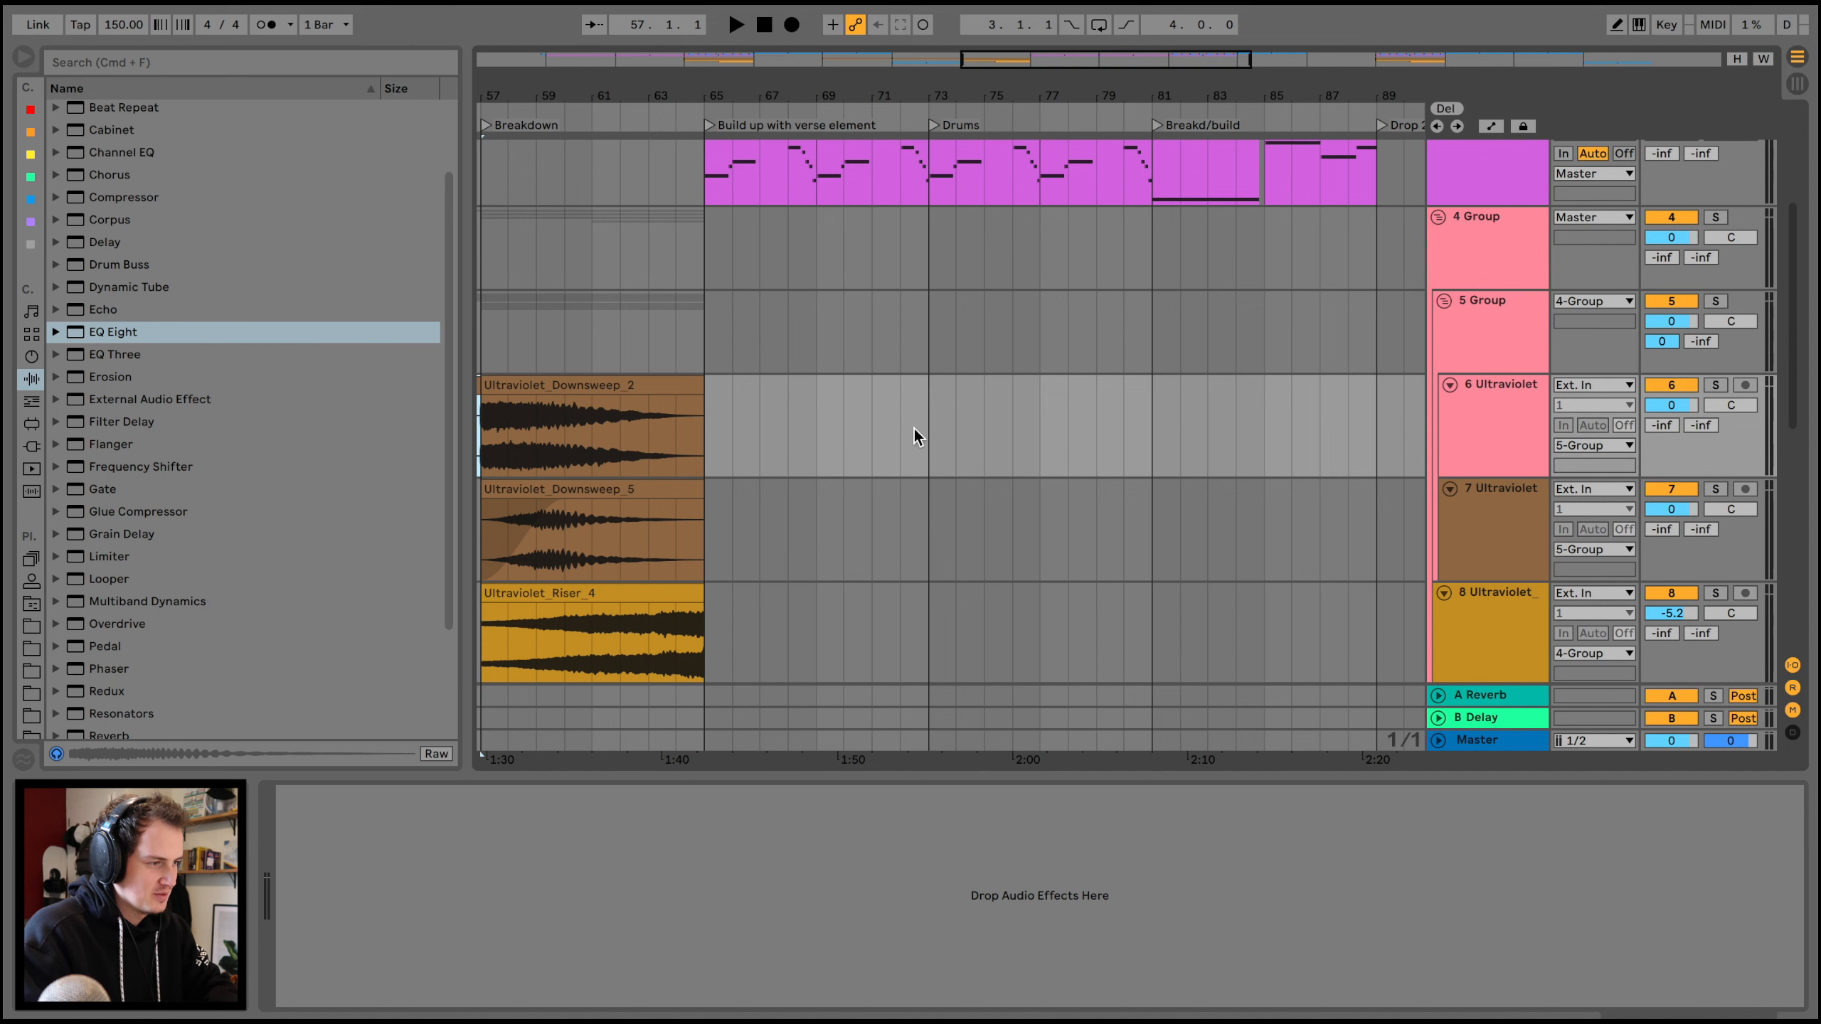
{"action": "scroll", "coordinate": [921, 427], "scroll_direction": "right", "scroll_amount": 9}
- Copy the four downsweep and riser clips from the bar 57 Breakdown into the "Breakd/build" section at bar 81
{"action": "left_click_drag", "start_coordinate": [954, 95], "coordinate": [954, 51]}
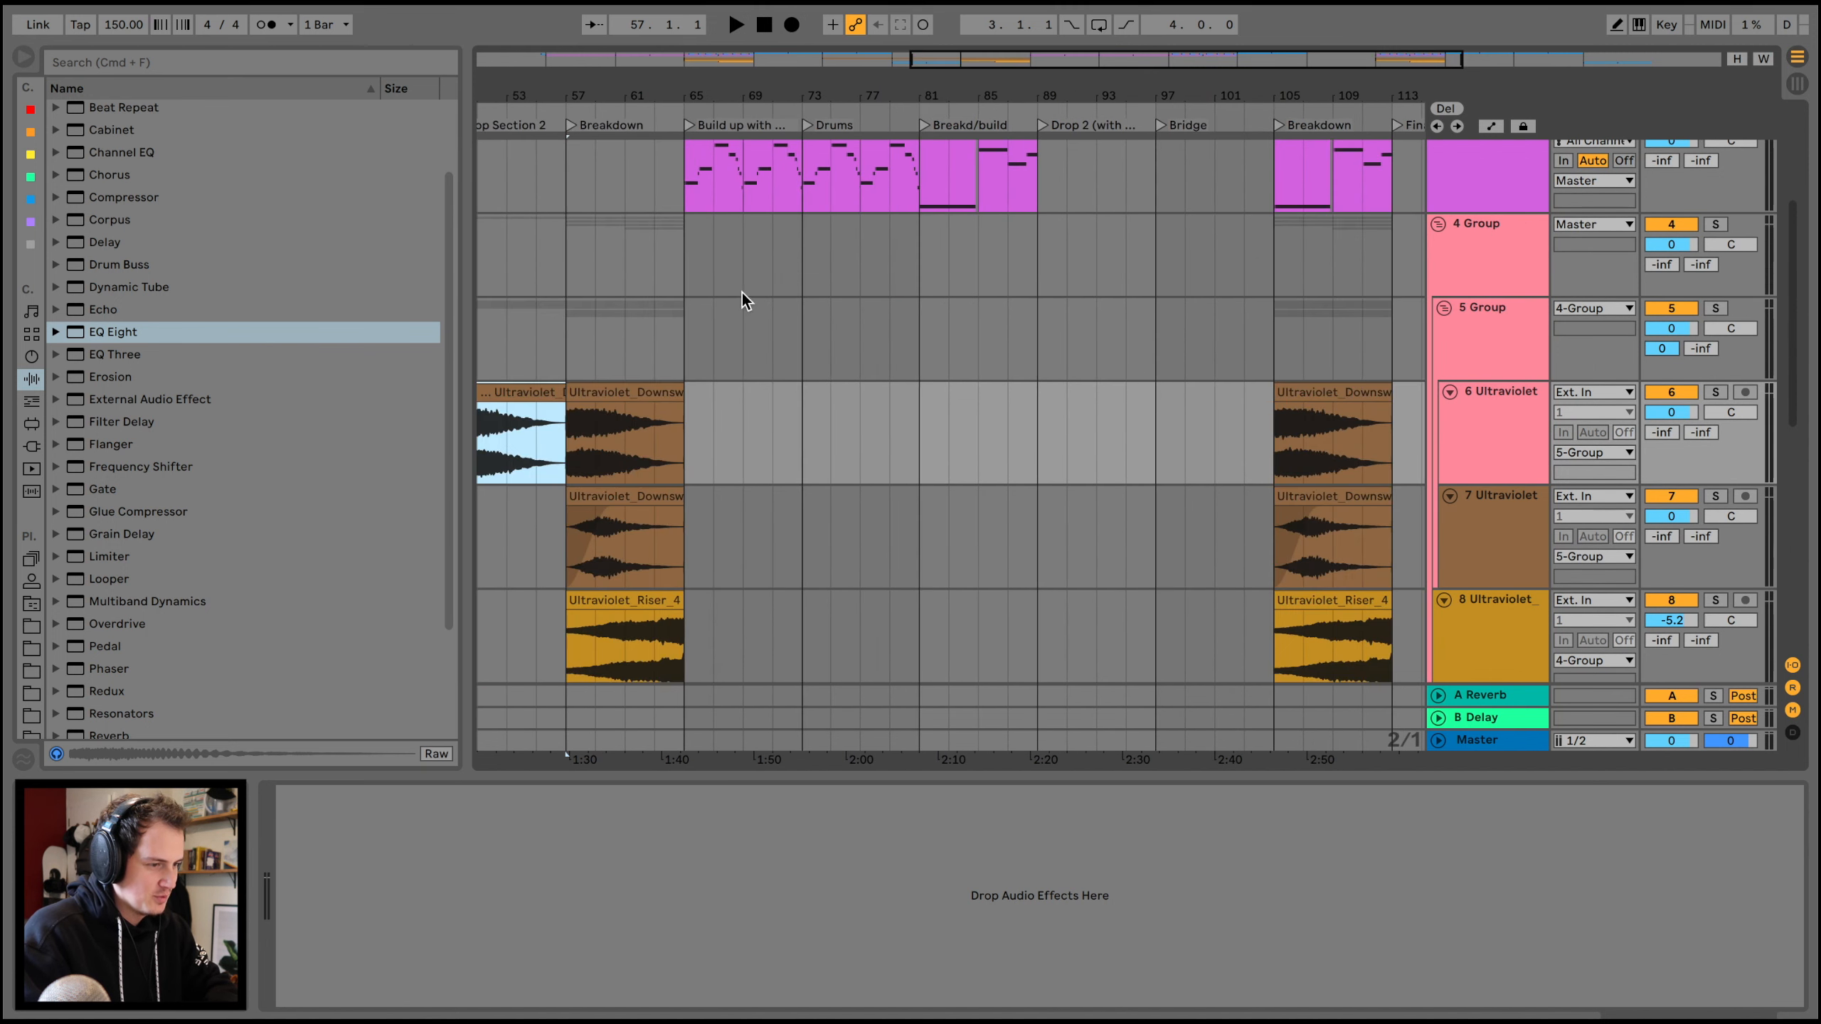
{"action": "left_click", "coordinate": [638, 388]}
{"action": "scroll", "coordinate": [927, 283], "scroll_direction": "right", "scroll_amount": 4}
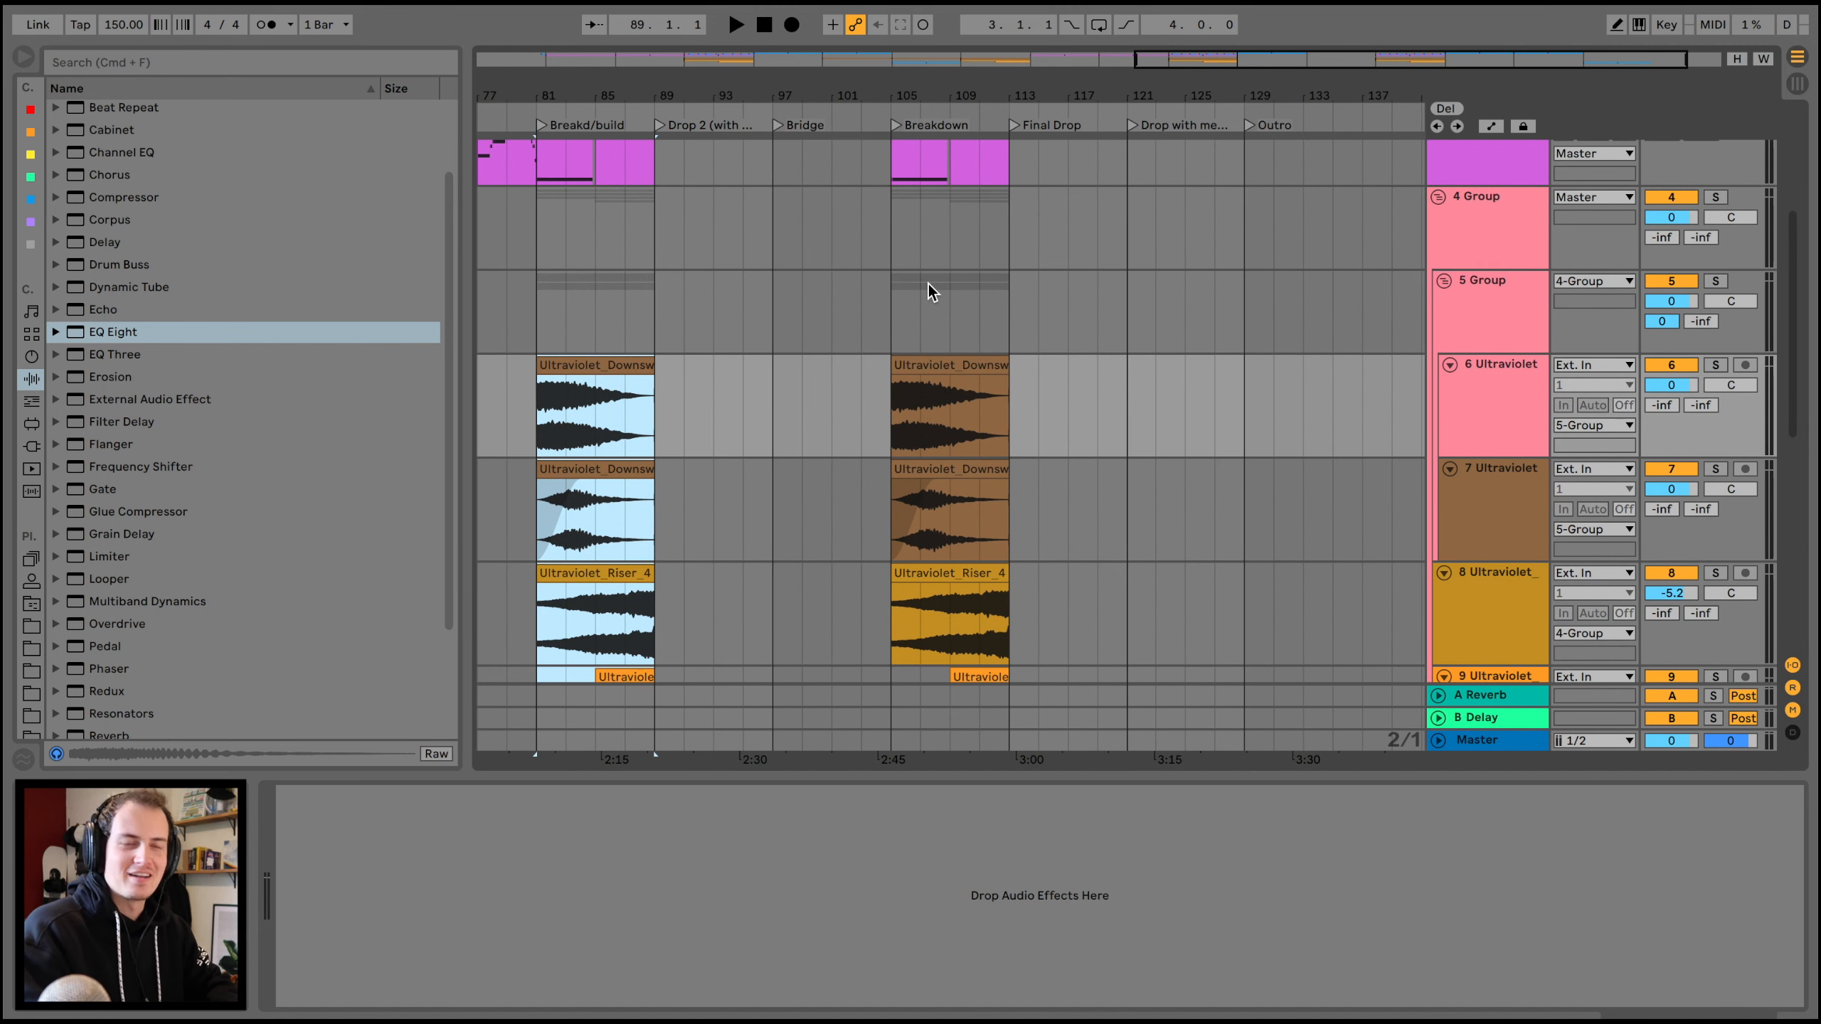
{"action": "scroll", "coordinate": [928, 283], "scroll_direction": "up", "scroll_amount": 6}
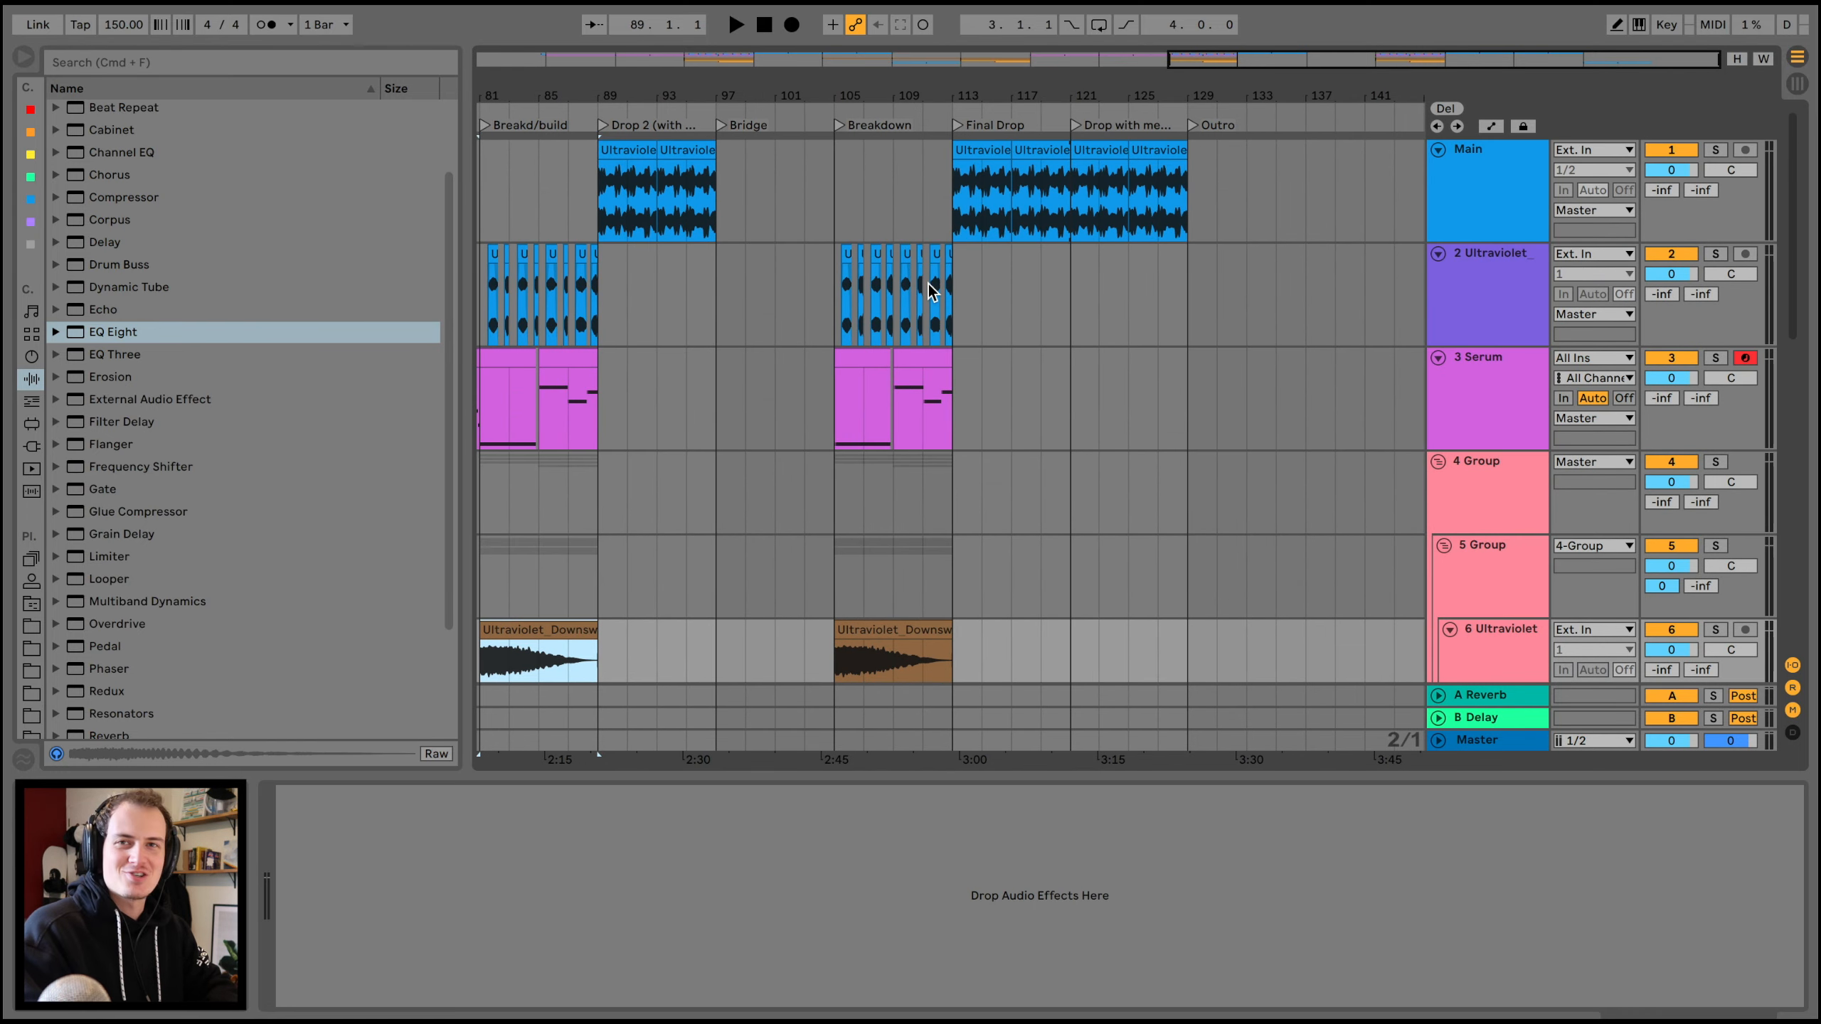
{"action": "scroll", "coordinate": [930, 290], "scroll_direction": "left", "scroll_amount": 3}
{"action": "scroll", "coordinate": [930, 291], "scroll_direction": "down", "scroll_amount": 1}
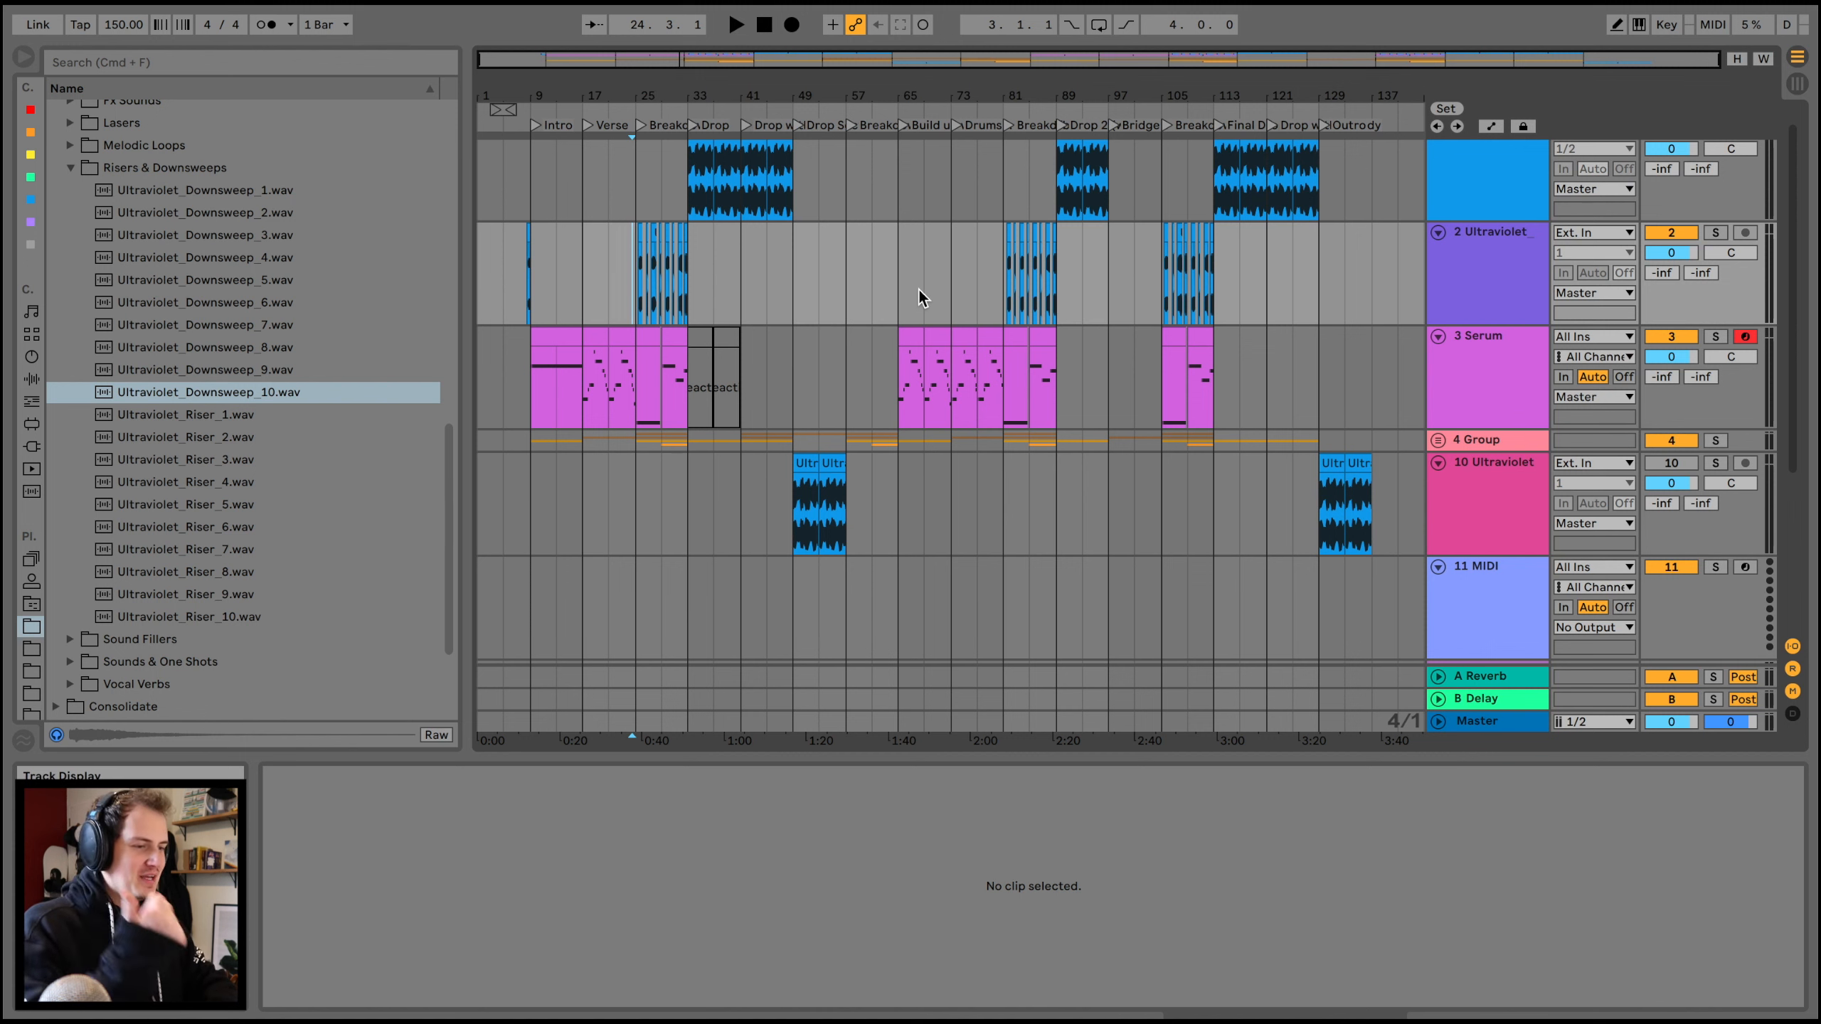
- Place the insert marker on the Main track at bar 33, the start of the Drop
{"action": "left_click", "coordinate": [920, 295]}
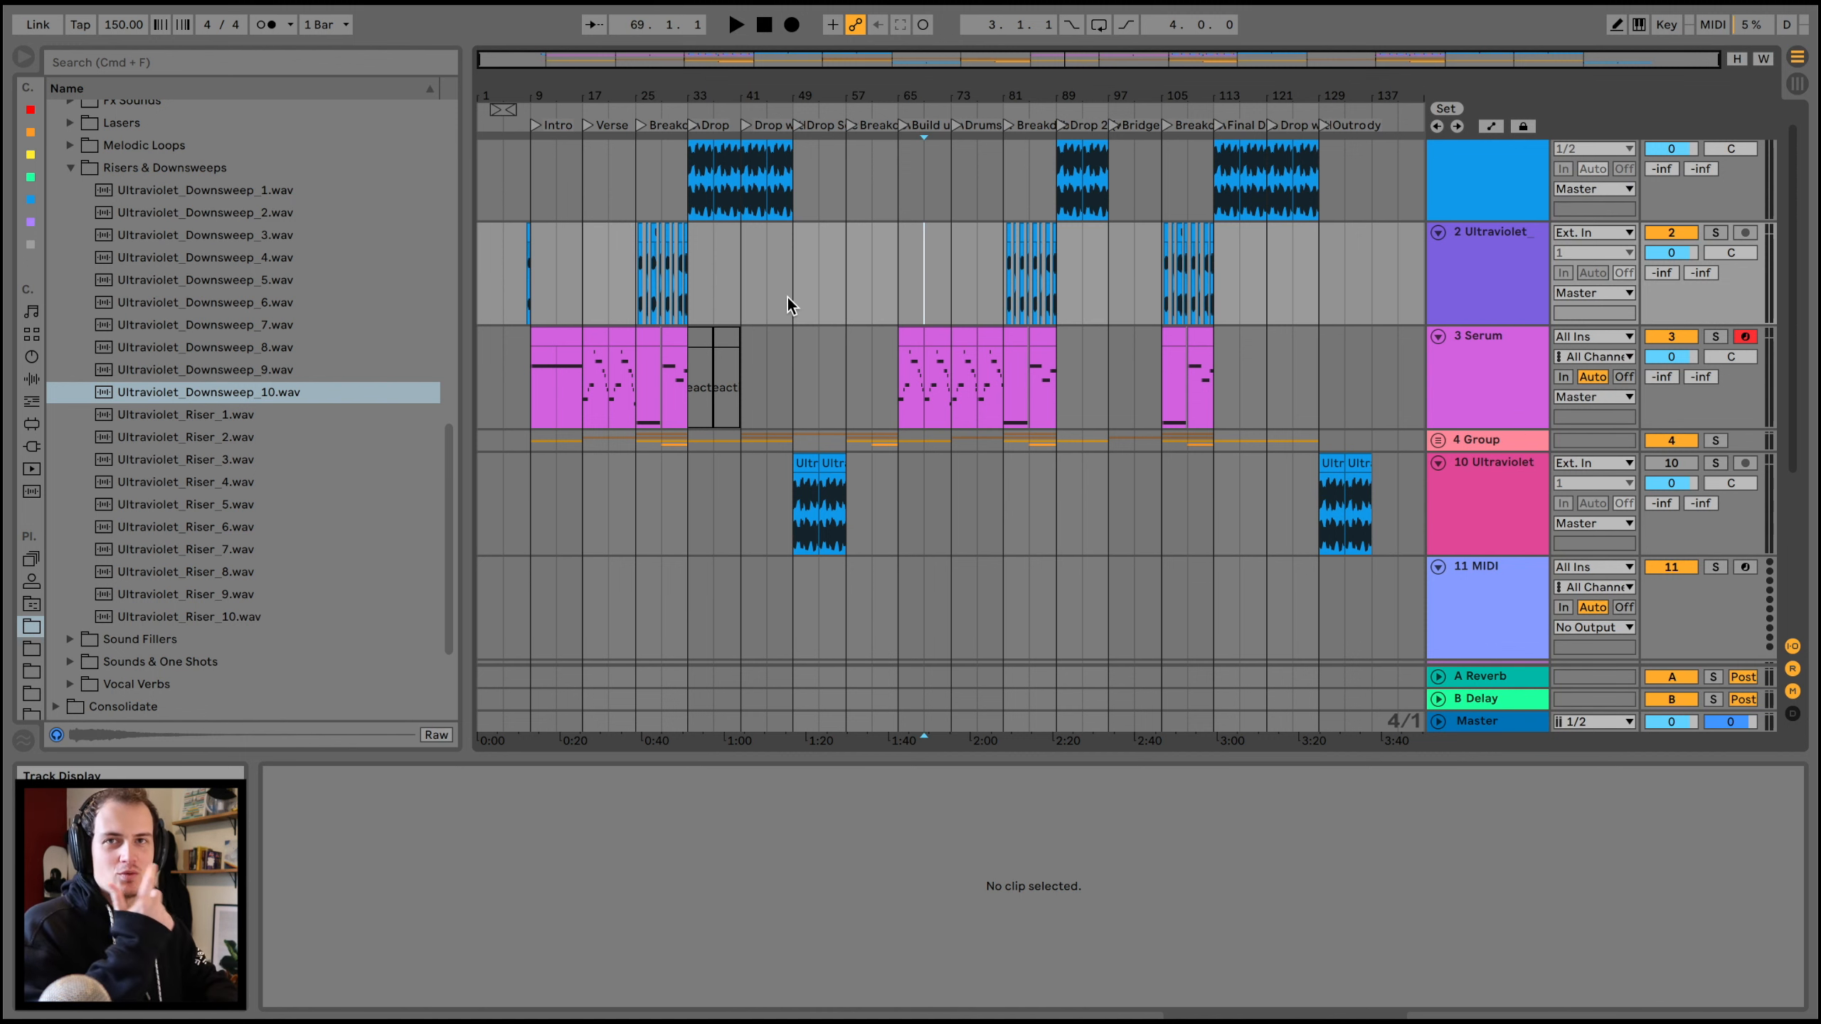
{"action": "scroll", "coordinate": [787, 296], "scroll_direction": "up", "scroll_amount": 1}
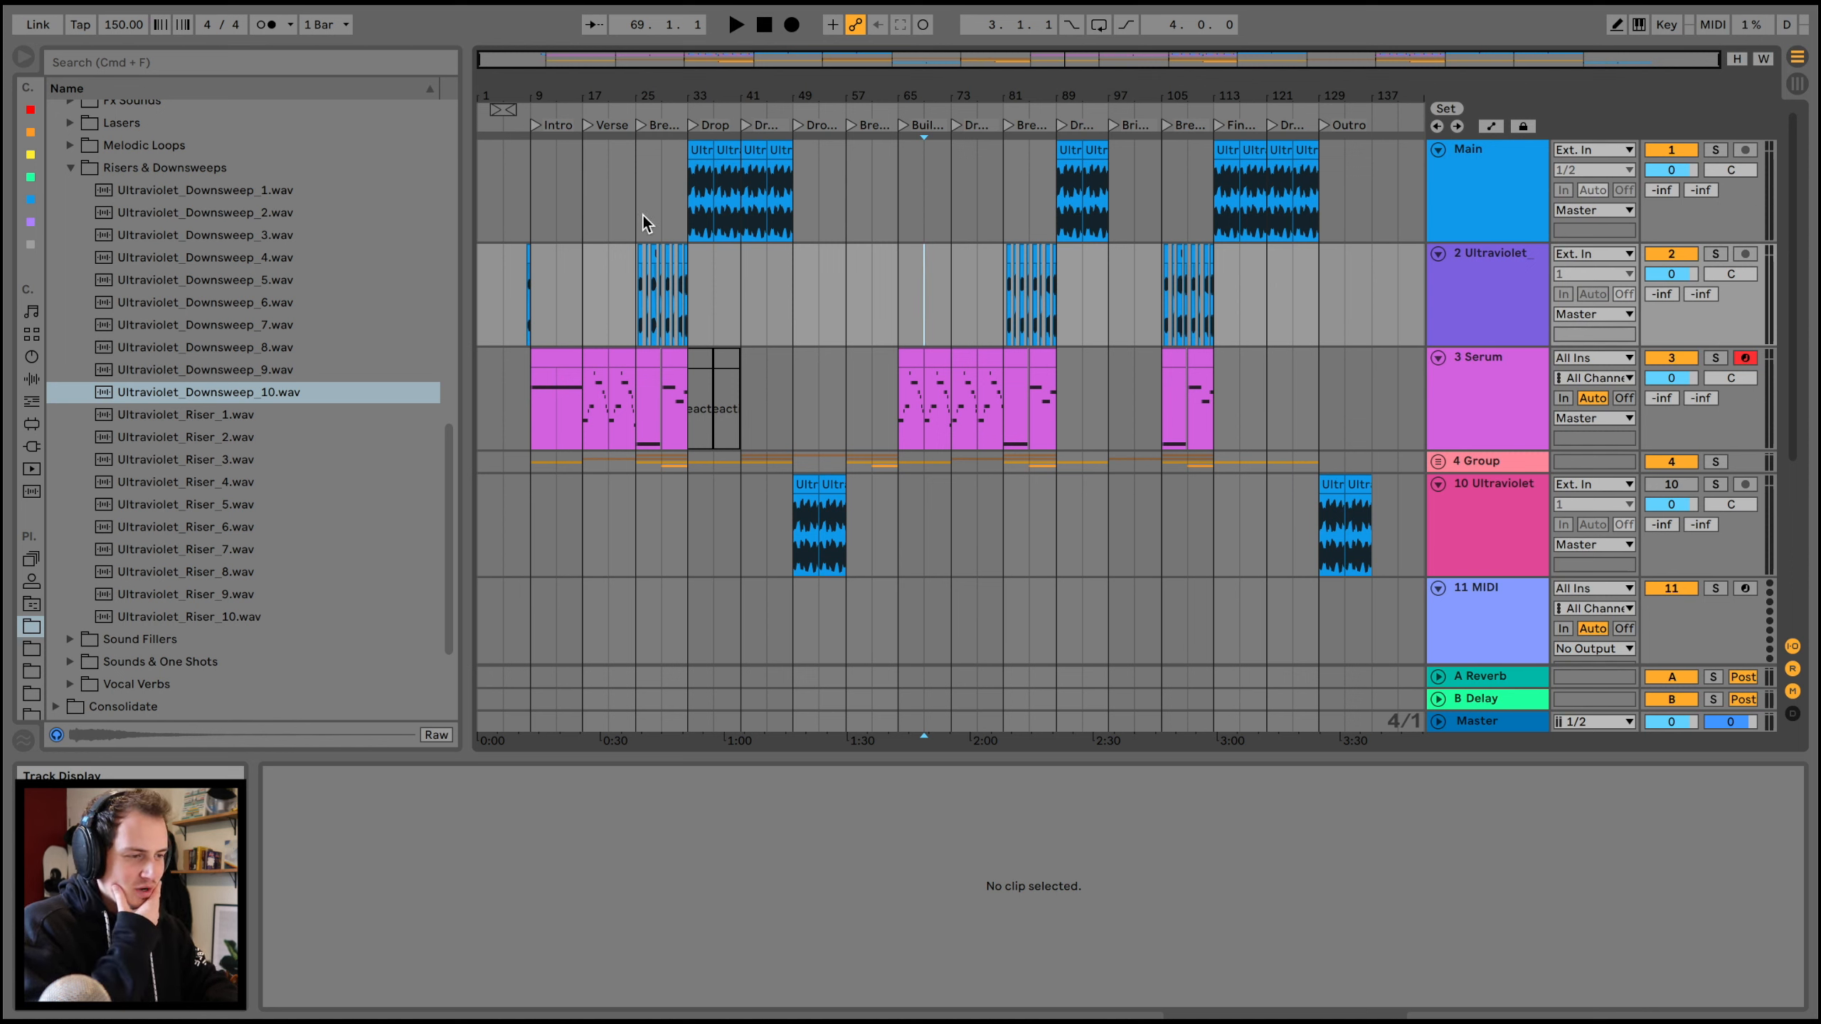
{"action": "scroll", "coordinate": [682, 245], "scroll_direction": "up", "scroll_amount": 5}
{"action": "left_click", "coordinate": [705, 196]}
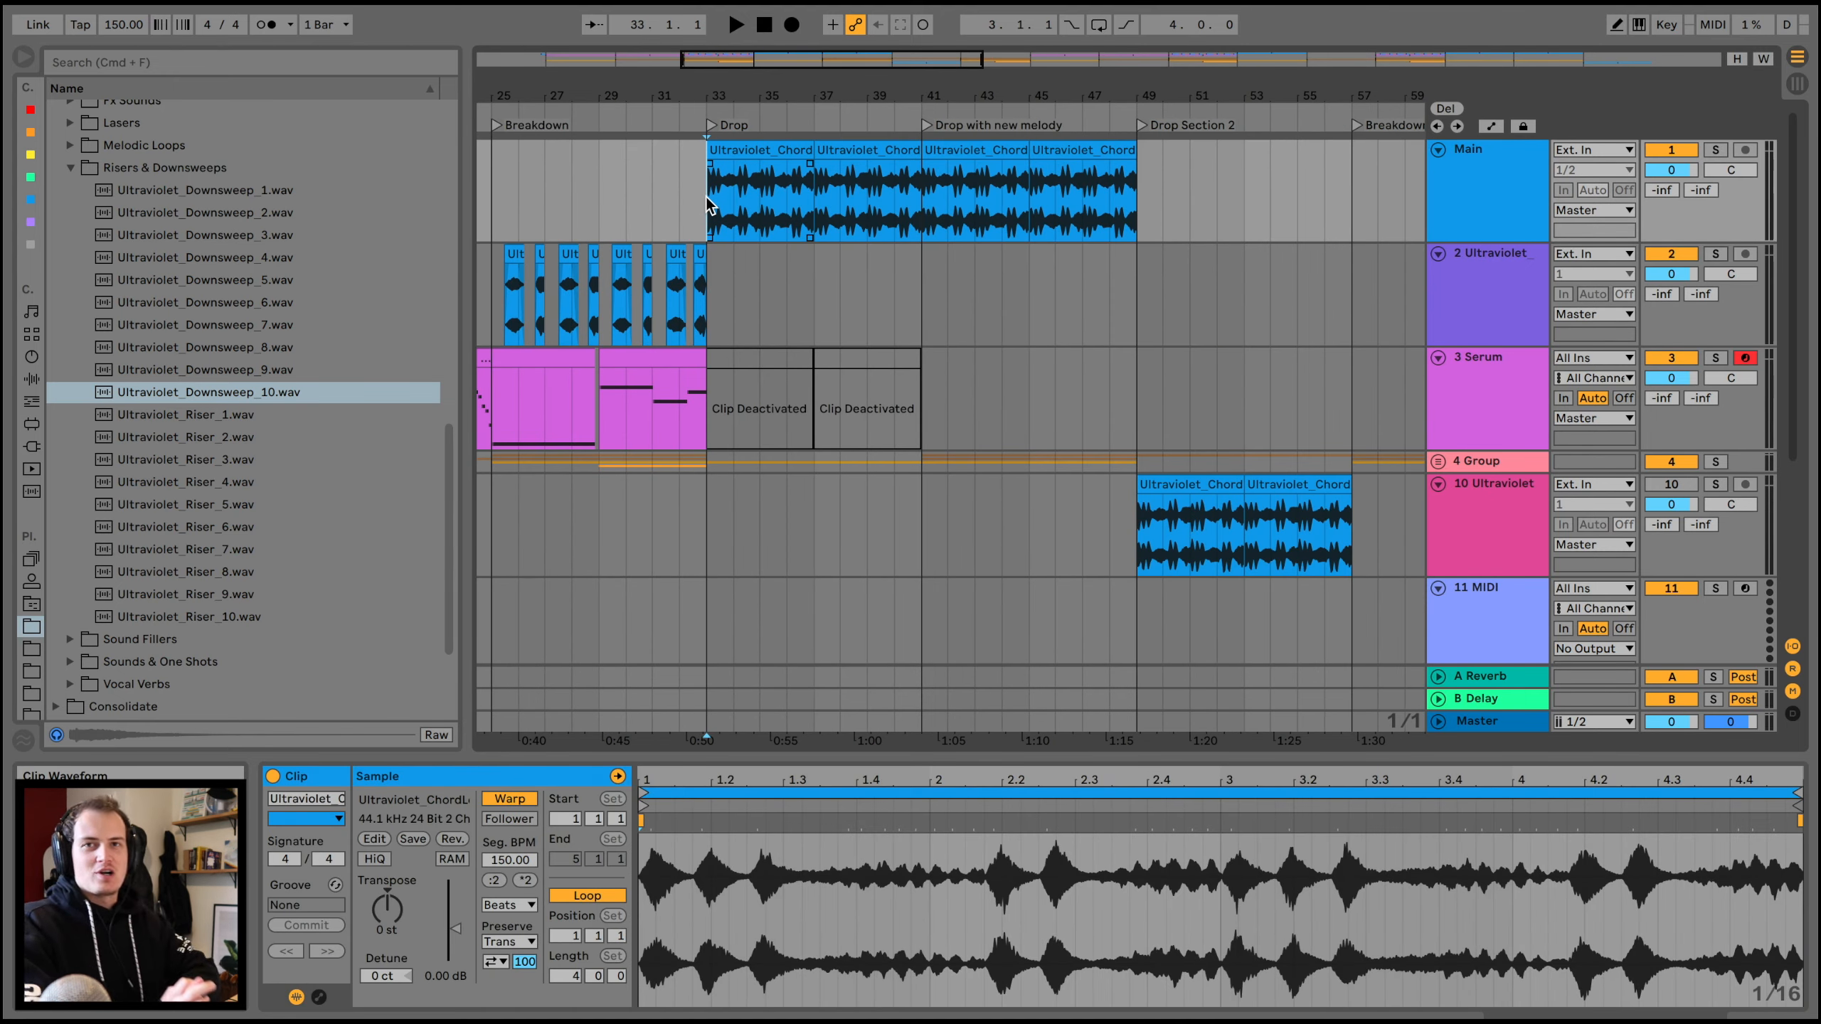
- Add an Analog instrument track below Main and copy the Serum track's C Minor scale device in front of the Analog
{"action": "left_click_drag", "start_coordinate": [696, 90], "coordinate": [707, 97]}
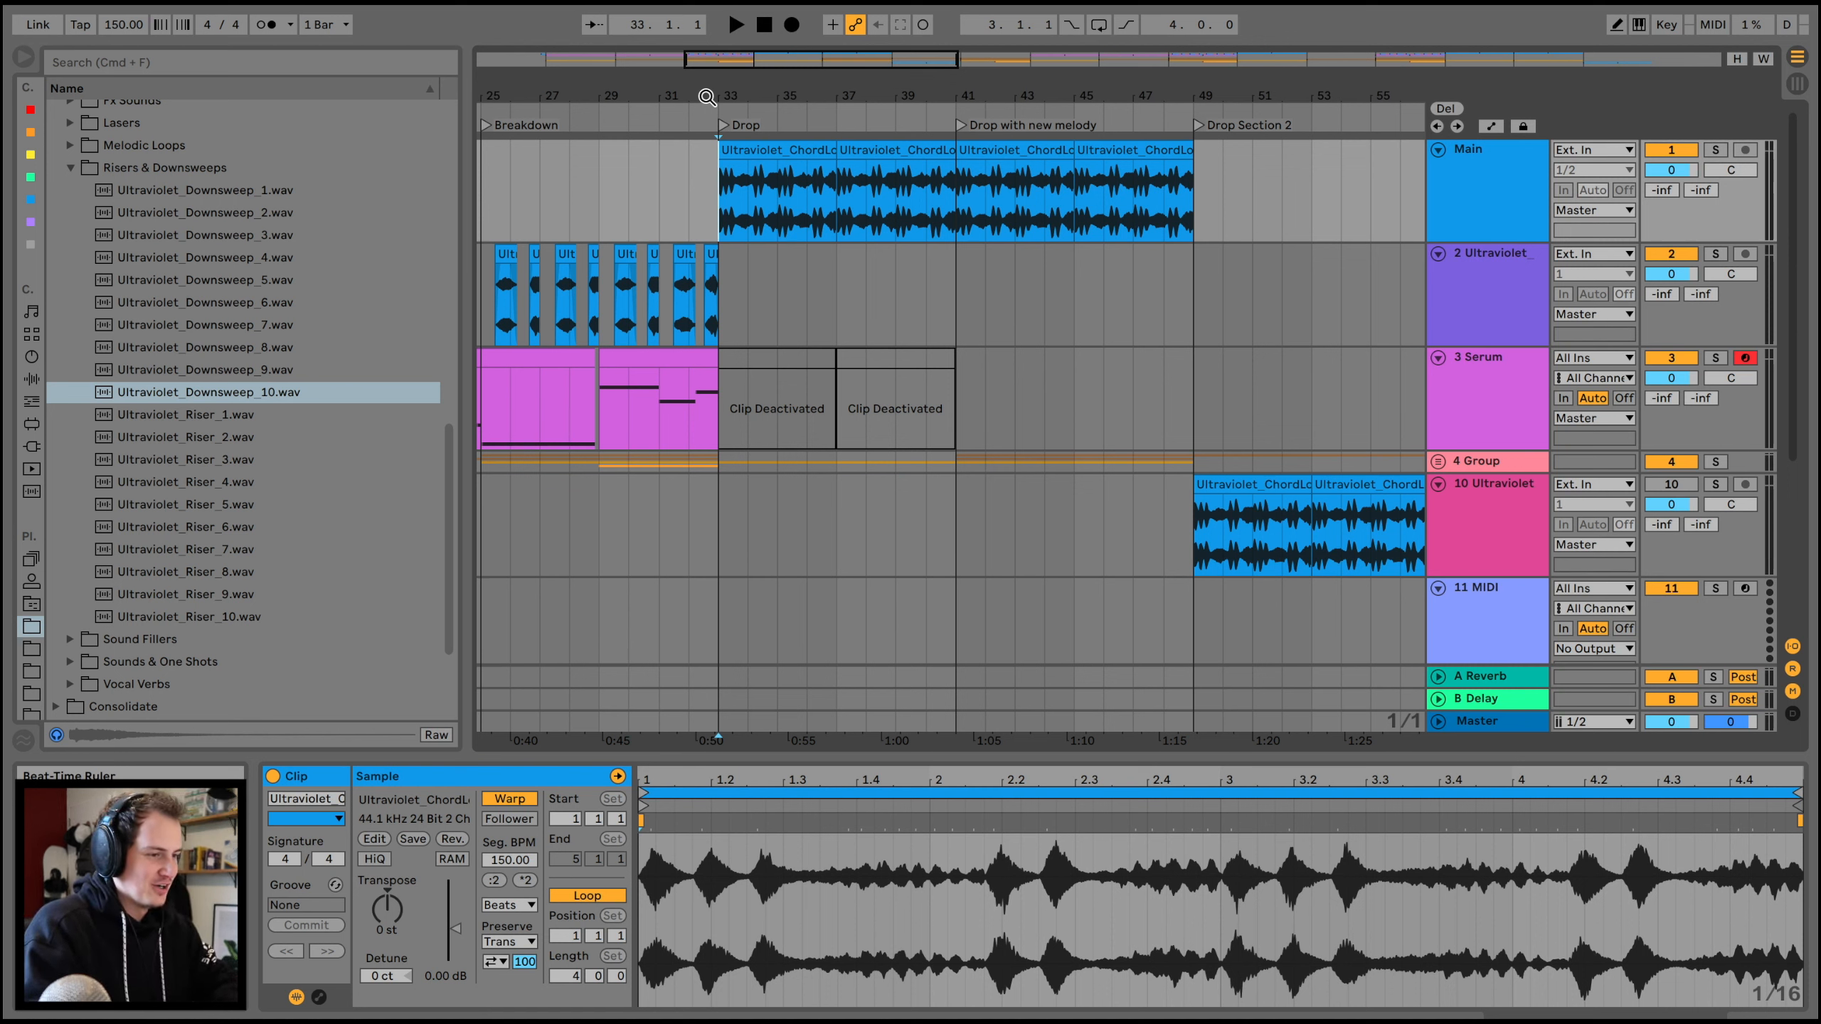
{"action": "left_click_drag", "start_coordinate": [714, 93], "coordinate": [713, 107]}
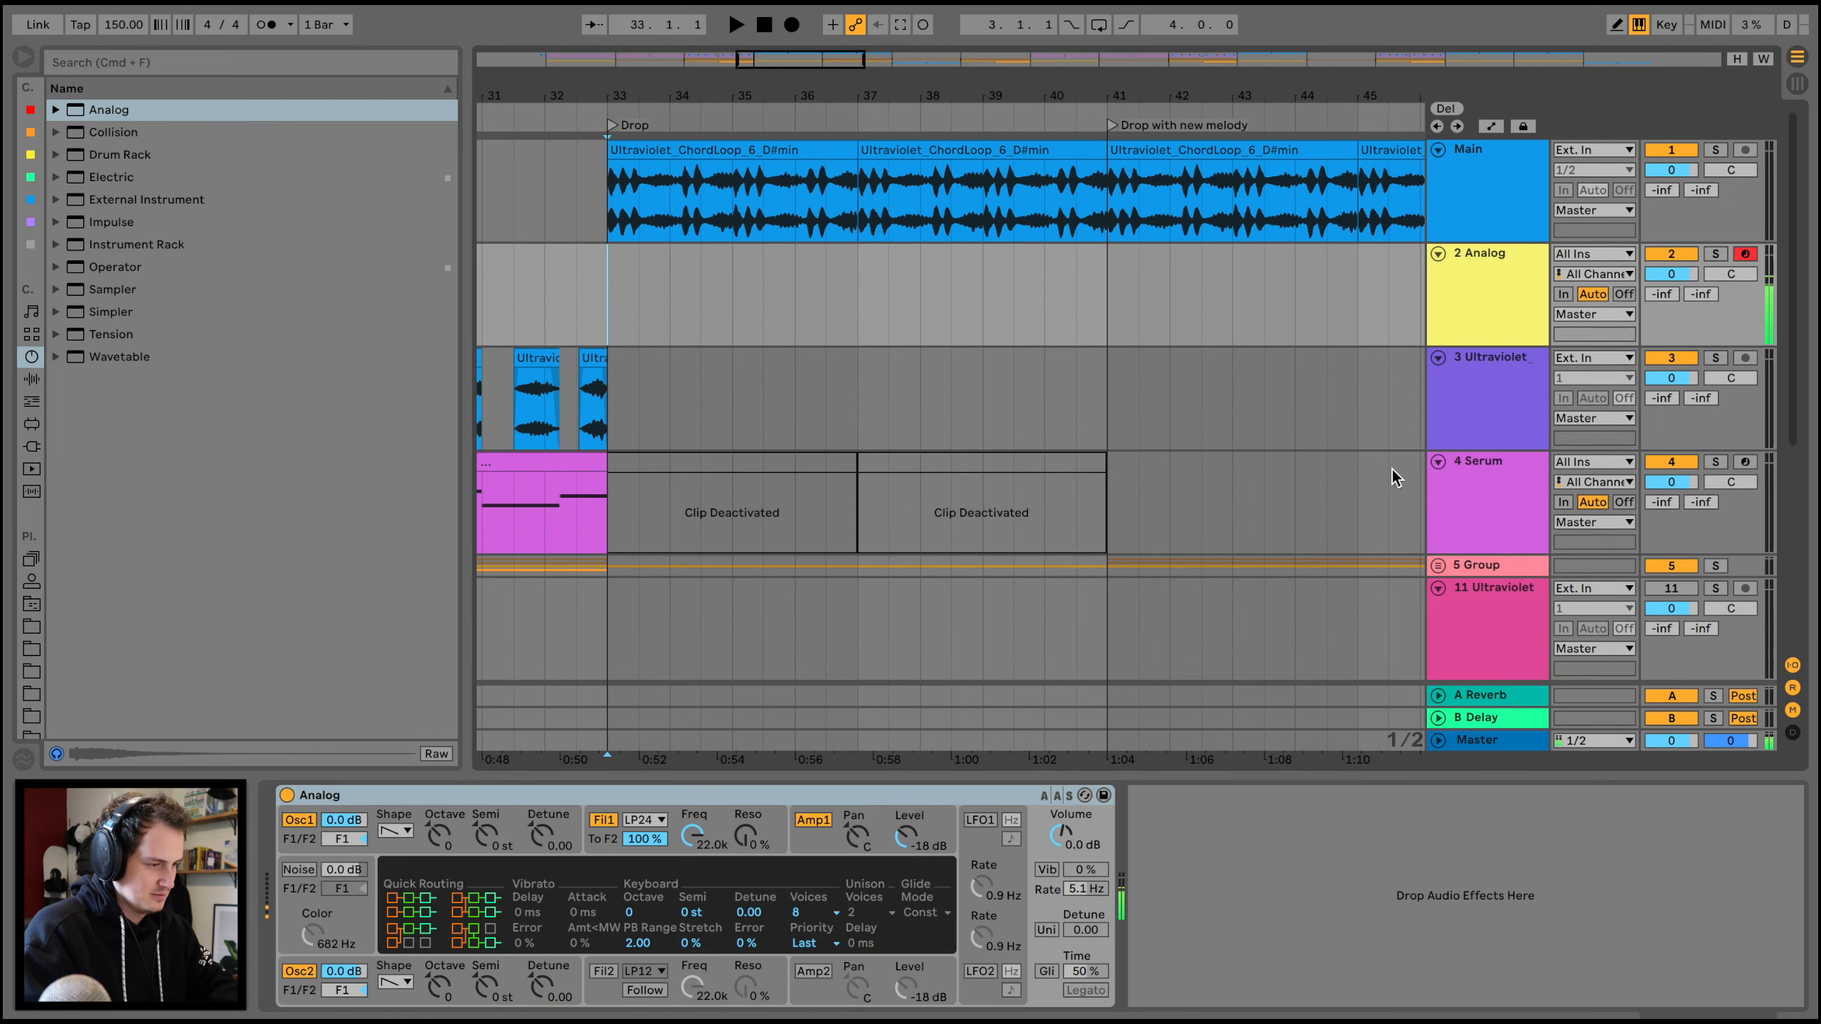
{"action": "left_click", "coordinate": [1463, 468]}
{"action": "left_click_drag", "start_coordinate": [379, 796], "coordinate": [571, 436]}
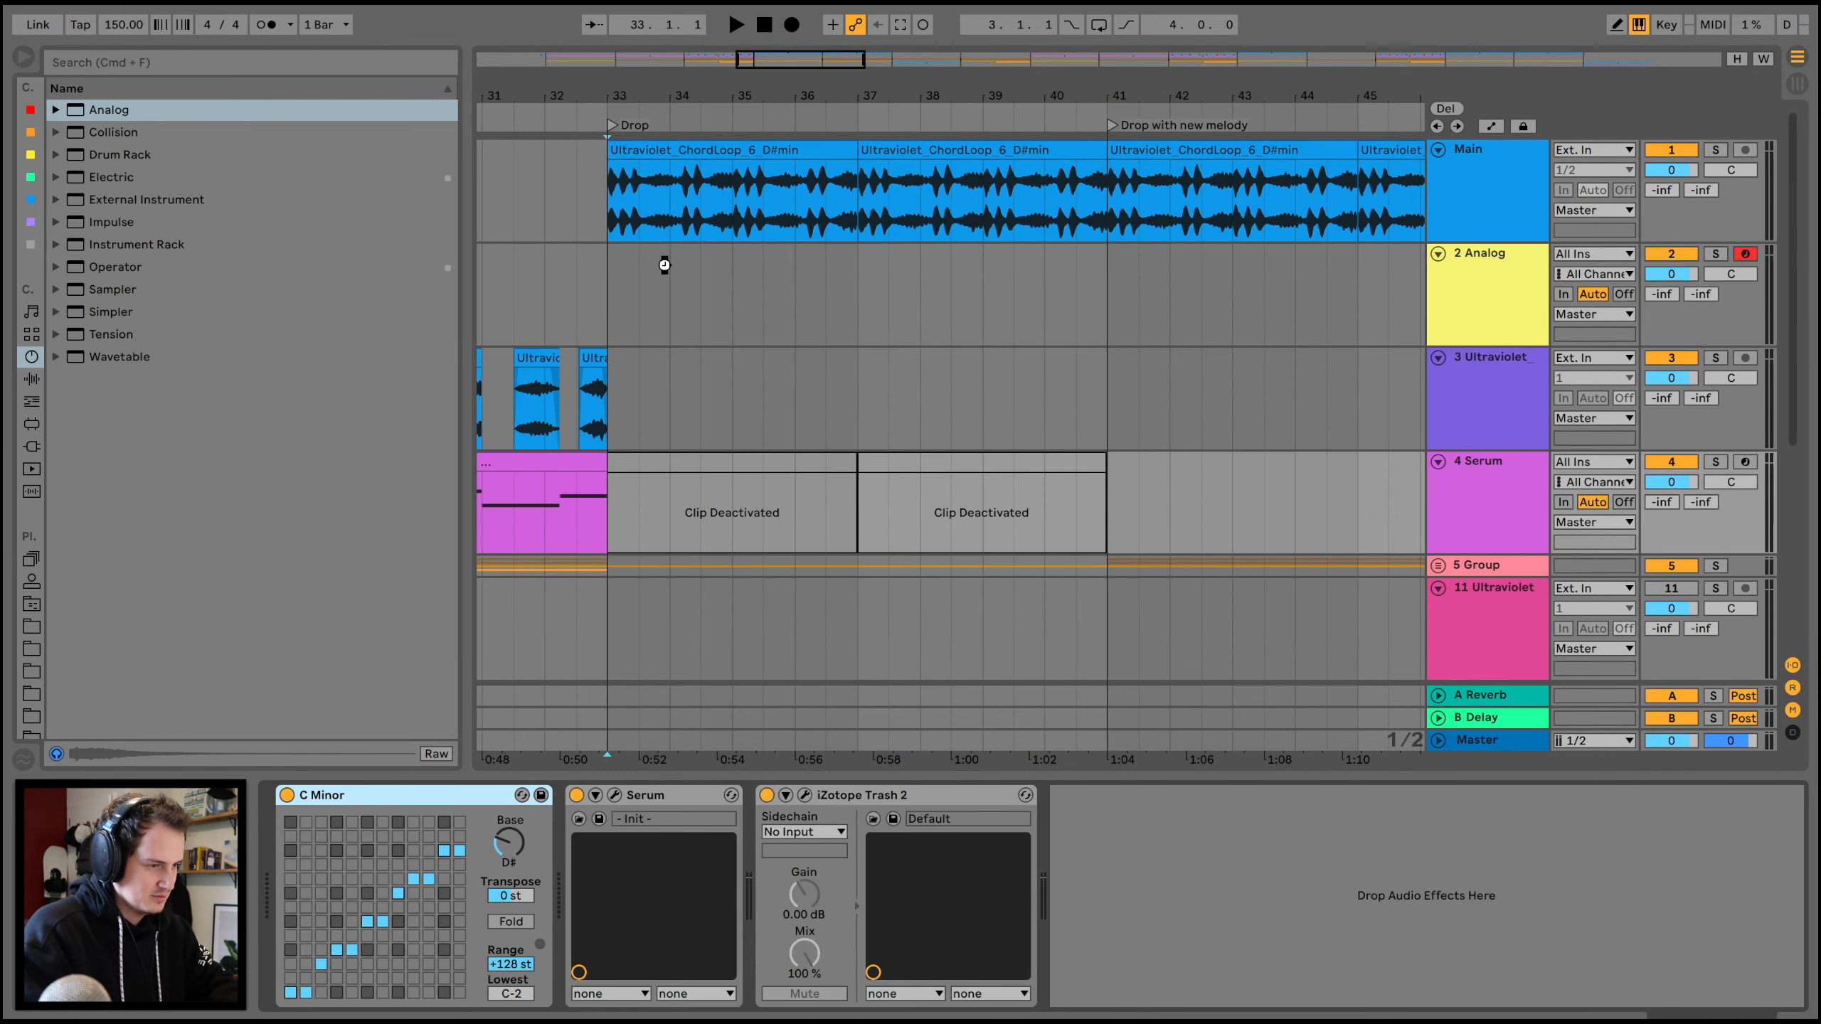
- Insert an empty four-bar MIDI clip on the Analog track from bar 33 to bar 37
{"action": "left_click_drag", "start_coordinate": [664, 265], "coordinate": [856, 279]}
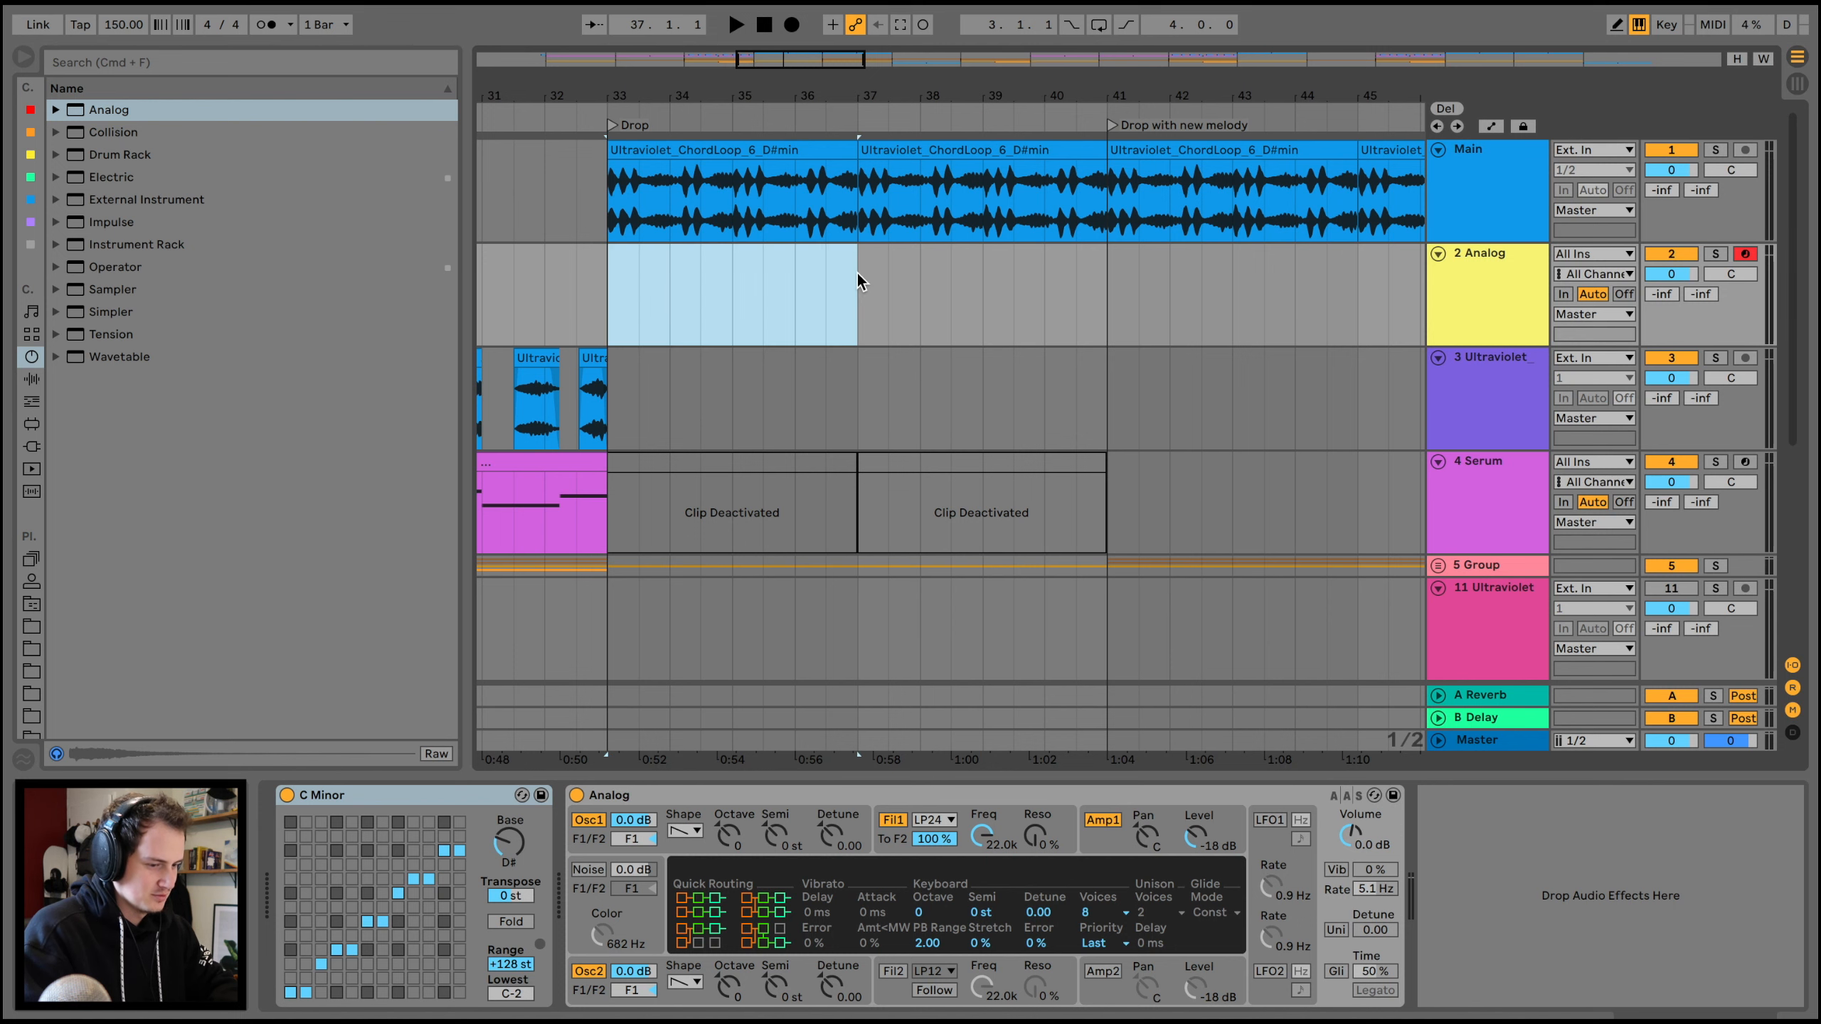
{"action": "key", "text": "super+shift+m"}
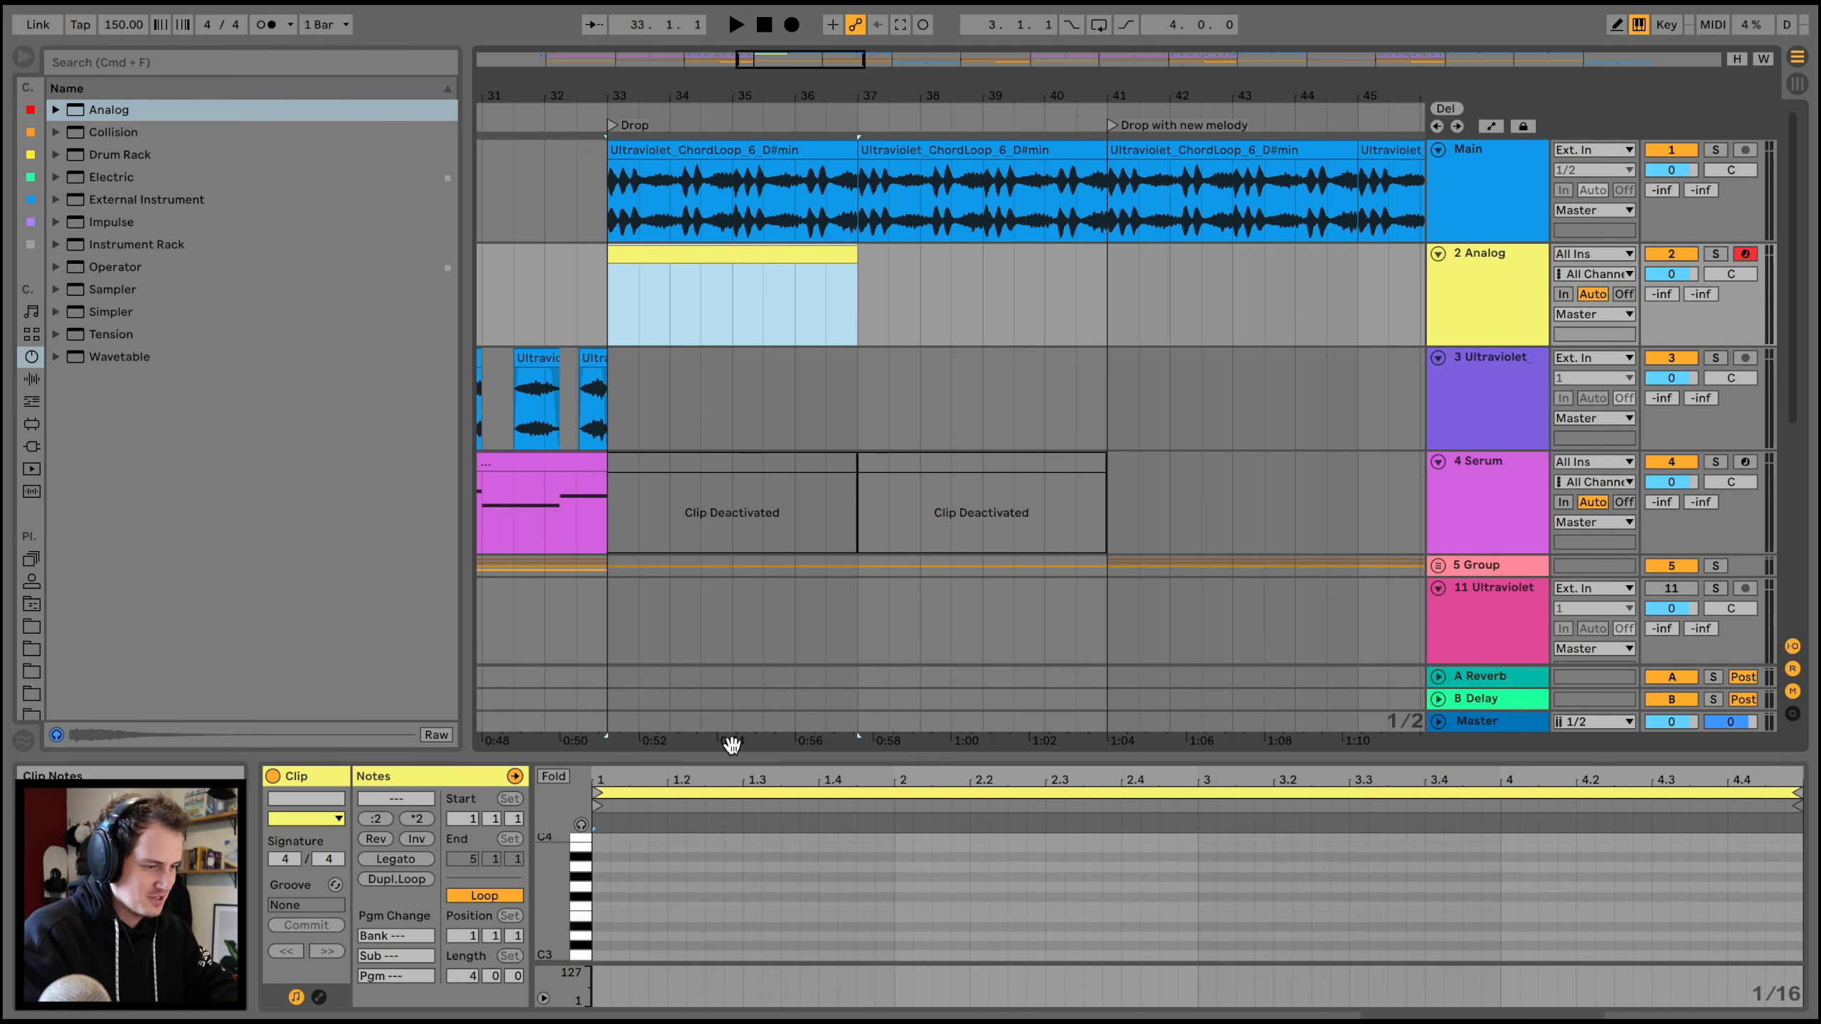
{"action": "left_click_drag", "start_coordinate": [770, 755], "coordinate": [772, 455]}
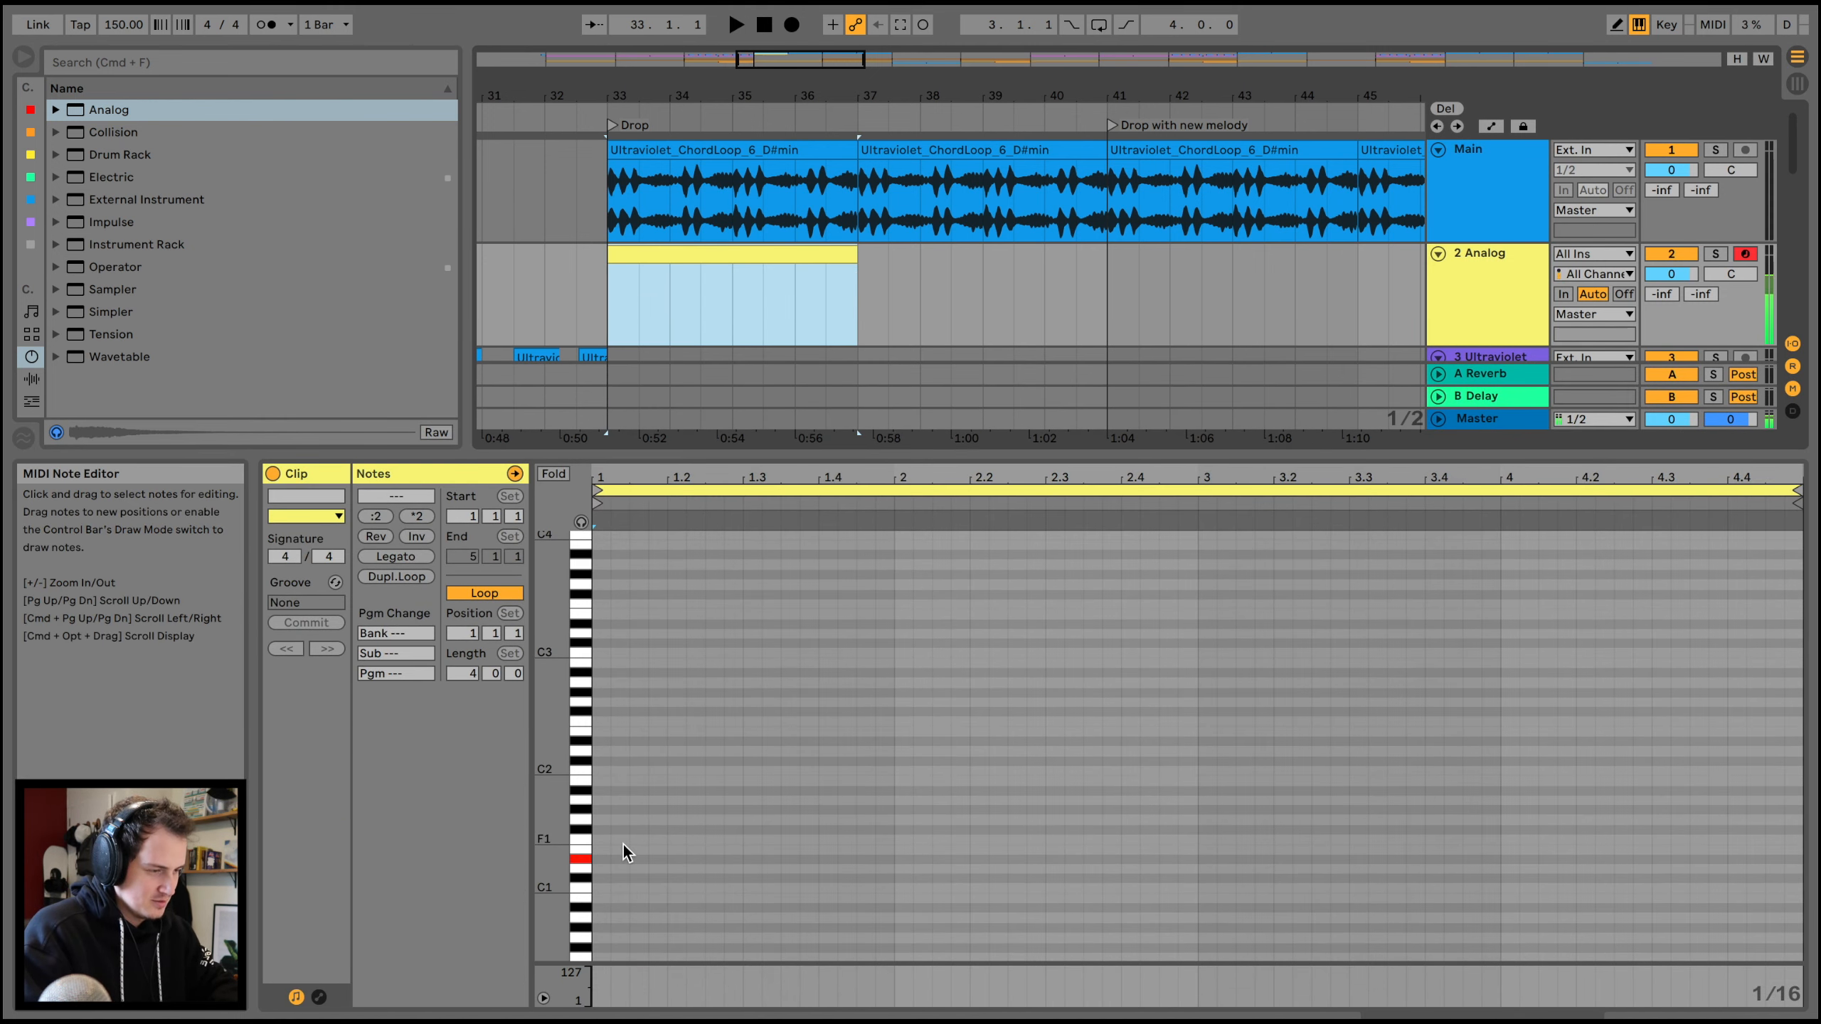
{"action": "key", "text": "shift+Tab"}
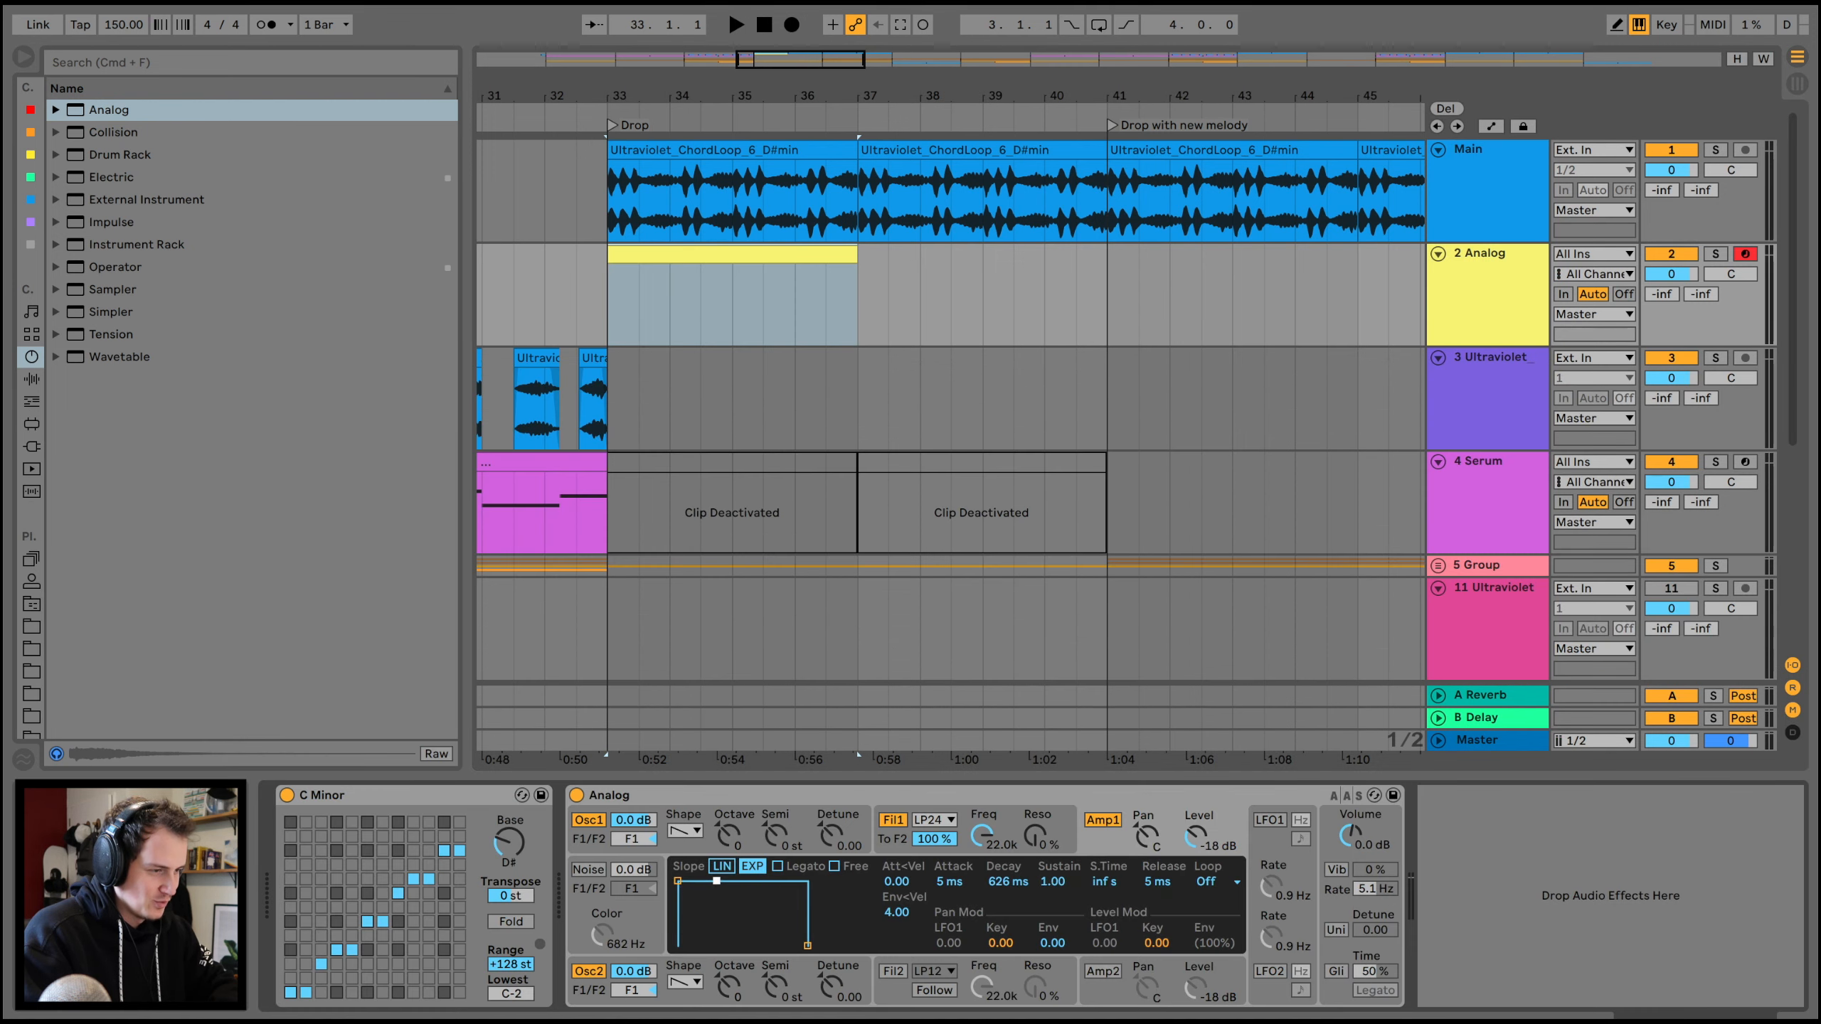
- Place a short D#1 note at the start of the Analog clip and play it from bar 33
{"action": "double_click", "coordinate": [785, 254]}
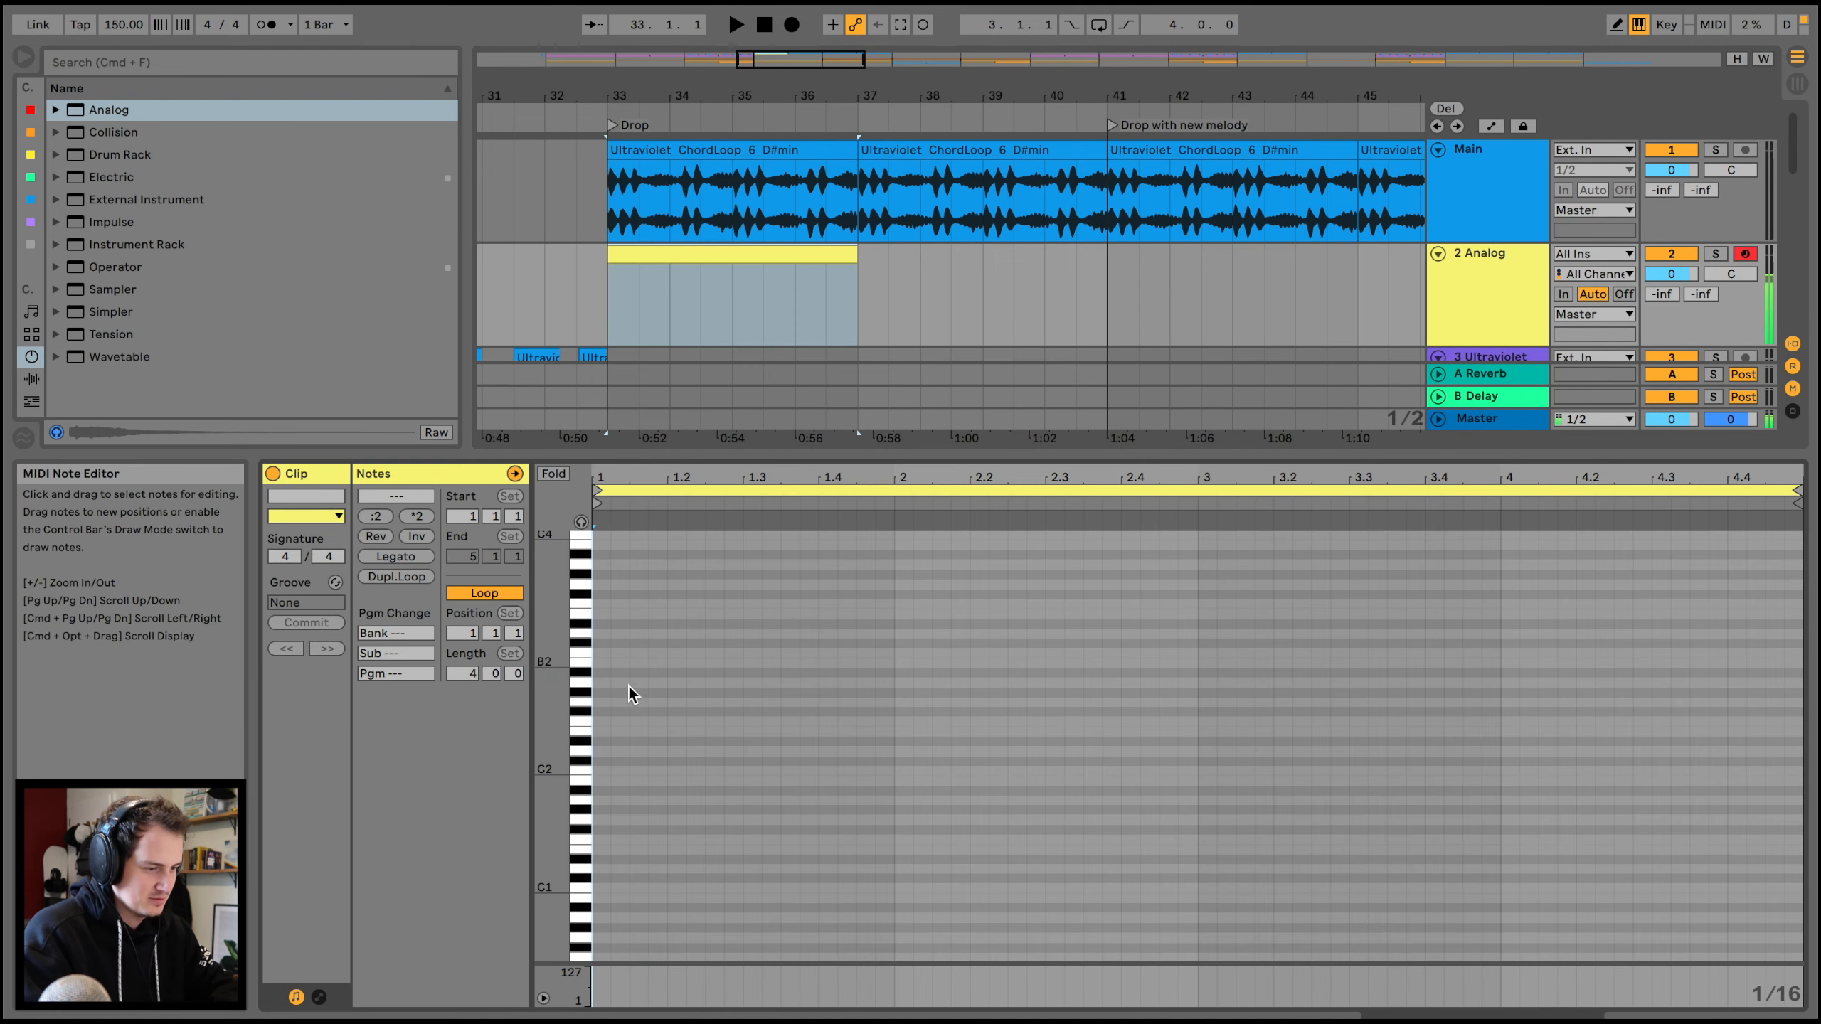
{"action": "scroll", "coordinate": [626, 817], "scroll_direction": "down", "scroll_amount": 3}
{"action": "double_click", "coordinate": [609, 768]}
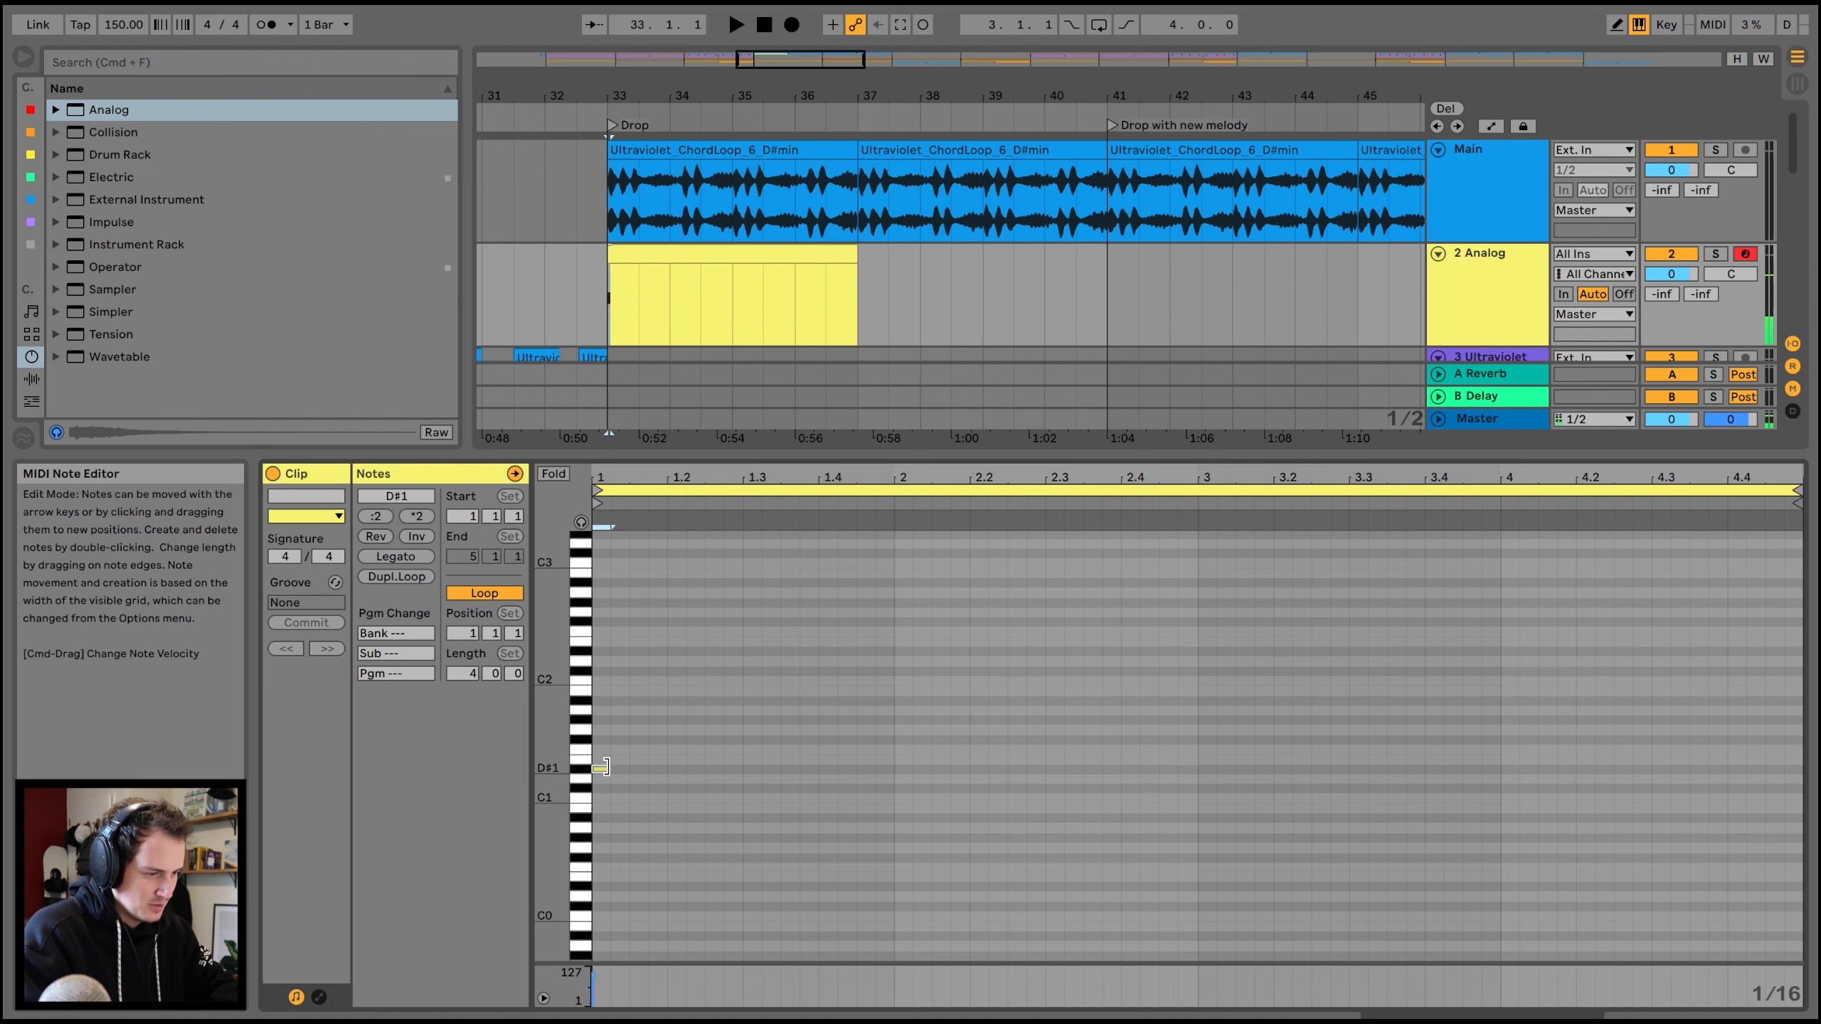
{"action": "left_click_drag", "start_coordinate": [611, 767], "coordinate": [623, 767]}
{"action": "key", "text": "space"}
{"action": "key", "text": "space"}
{"action": "key", "text": "space"}
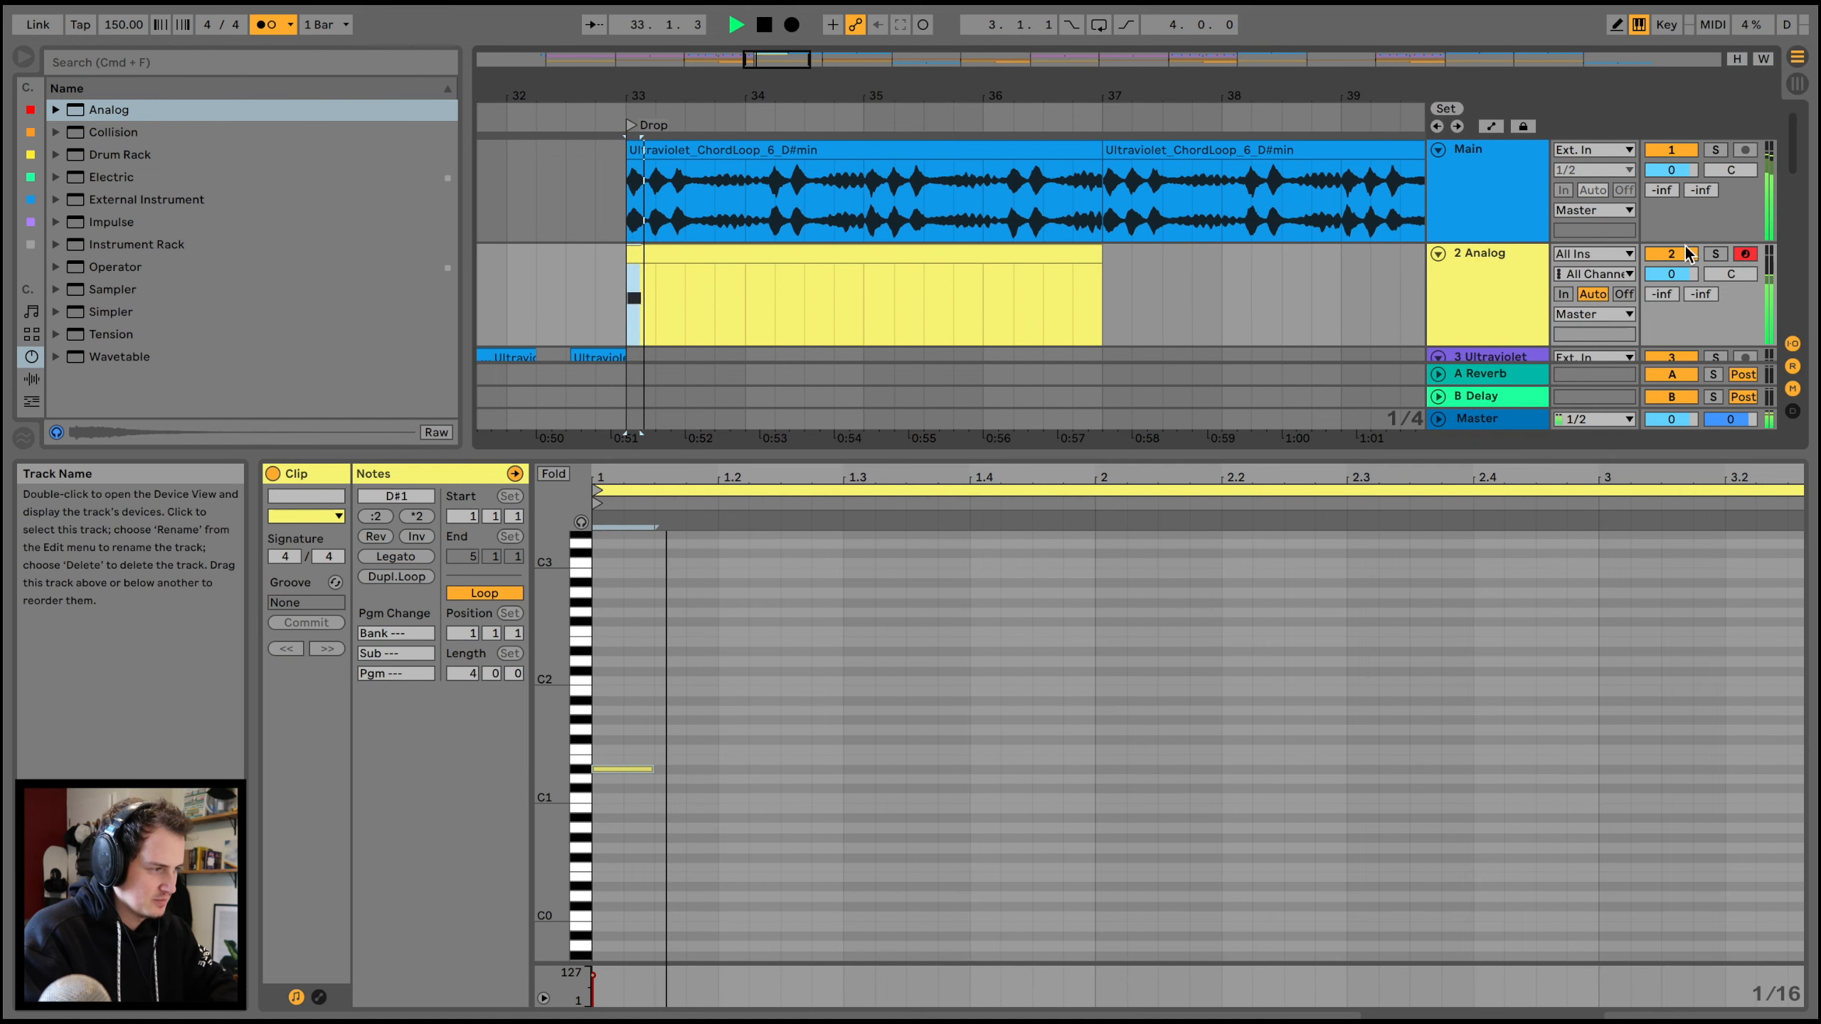
- Solo the Analog track and audition the opening bass note at the start of the Drop
{"action": "key", "text": "space"}
{"action": "left_click", "coordinate": [1711, 255]}
{"action": "key", "text": "space"}
{"action": "key", "text": "space"}
{"action": "key", "text": "space"}
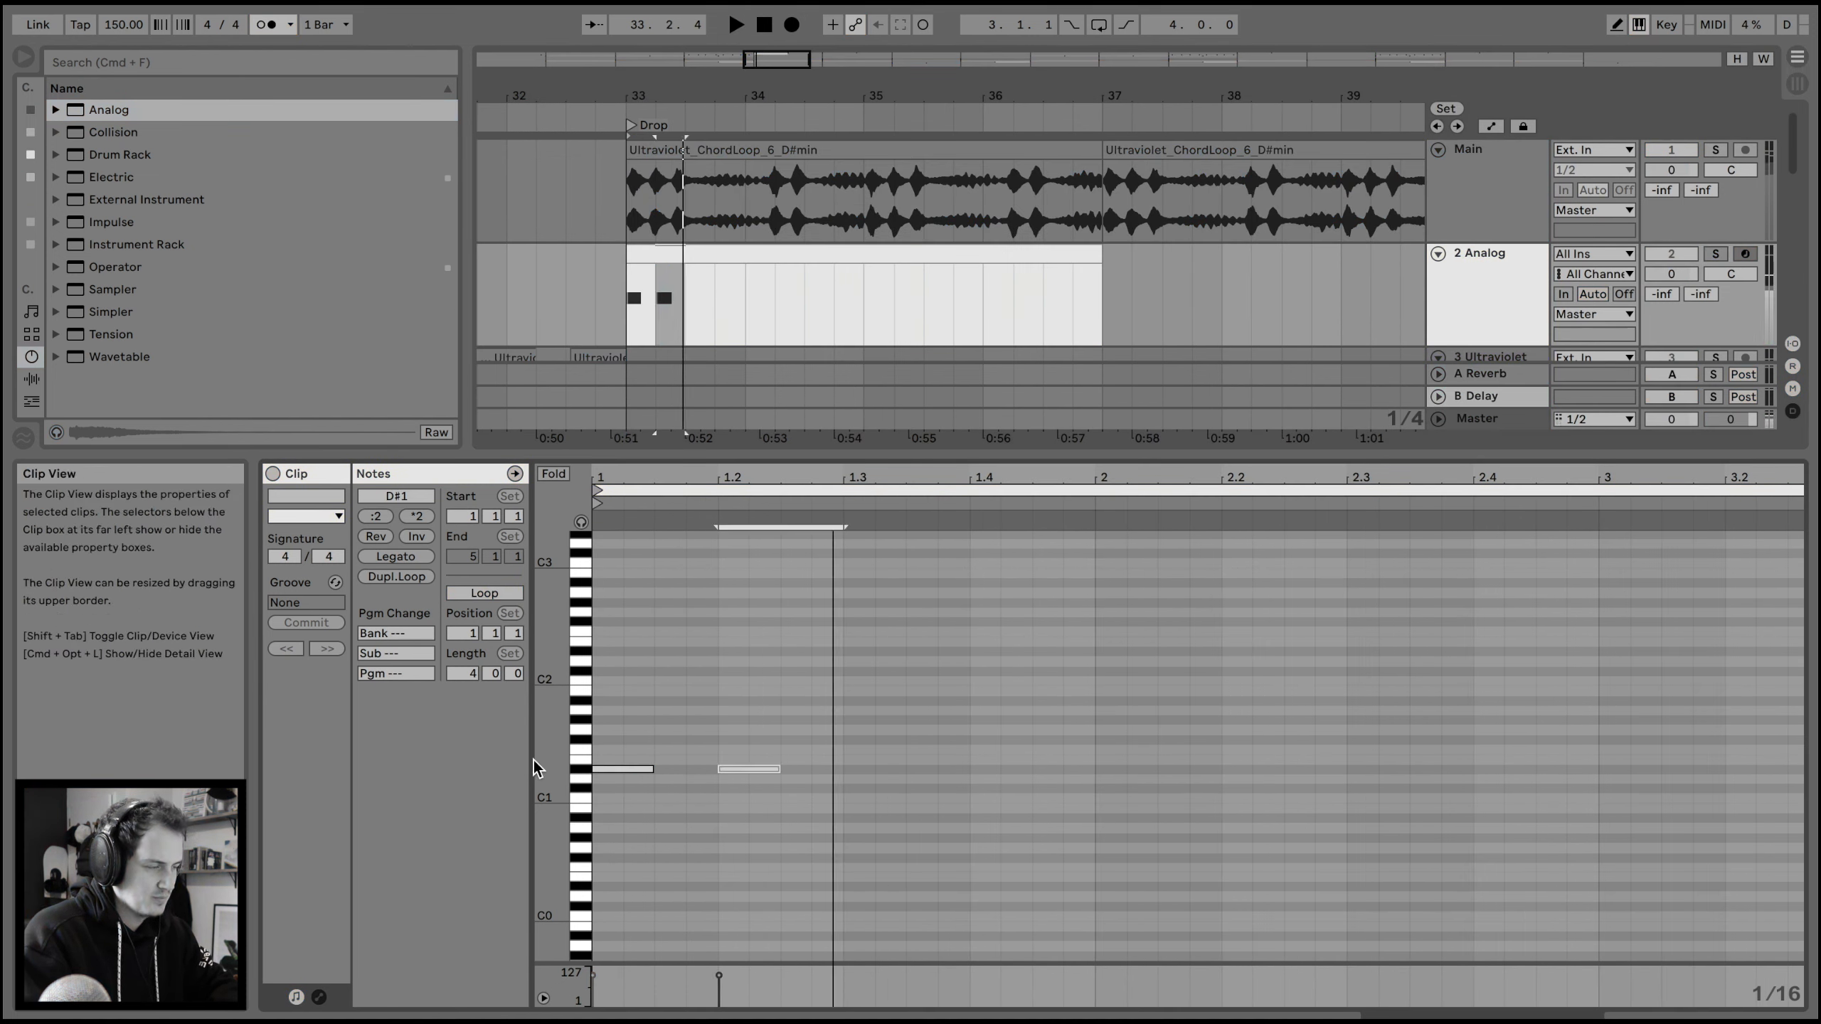
- Write the rest of the four-bar bassline with short notes on D#1, C#1, D1, C1, B0 and A0, ending on F#
{"action": "double_click", "coordinate": [930, 789]}
{"action": "left_click_drag", "start_coordinate": [932, 790], "coordinate": [969, 790]}
{"action": "double_click", "coordinate": [999, 769]}
{"action": "double_click", "coordinate": [1125, 769]}
{"action": "double_click", "coordinate": [1253, 769]}
{"action": "double_click", "coordinate": [1498, 798]}
{"action": "double_click", "coordinate": [1562, 858]}
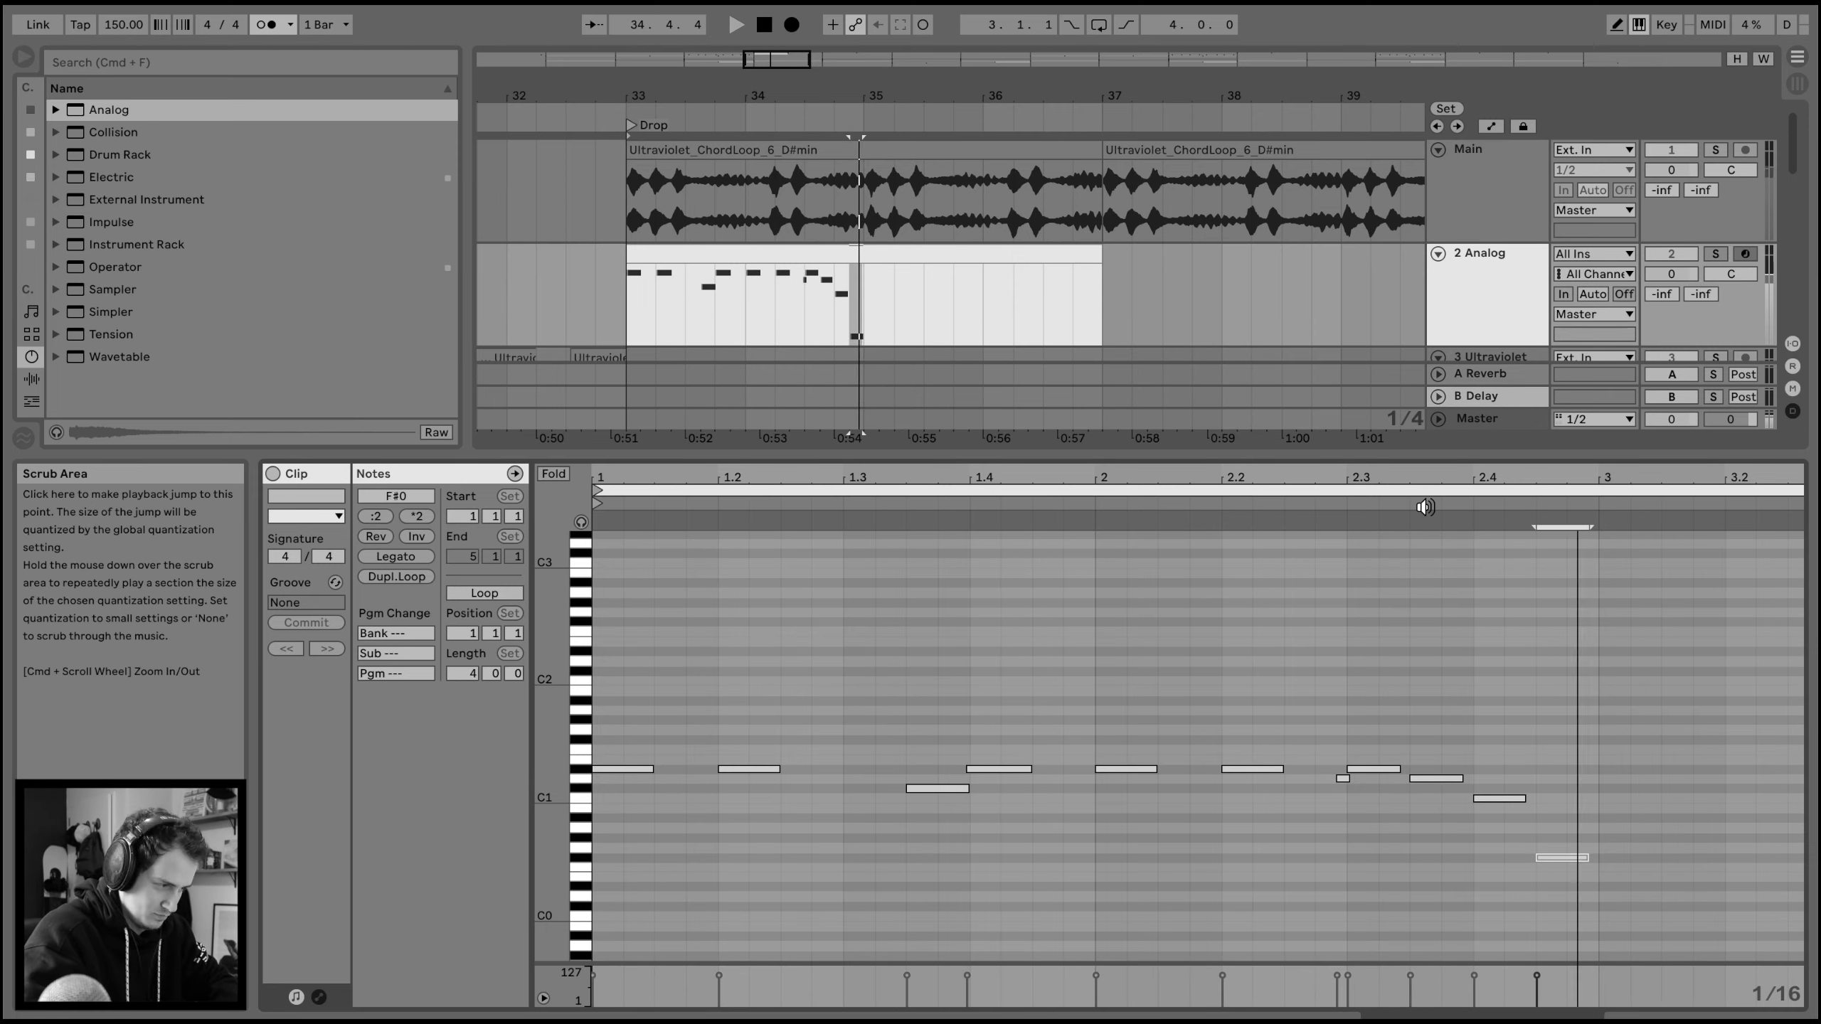
{"action": "double_click", "coordinate": [1625, 829]}
{"action": "left_click", "coordinate": [927, 244]}
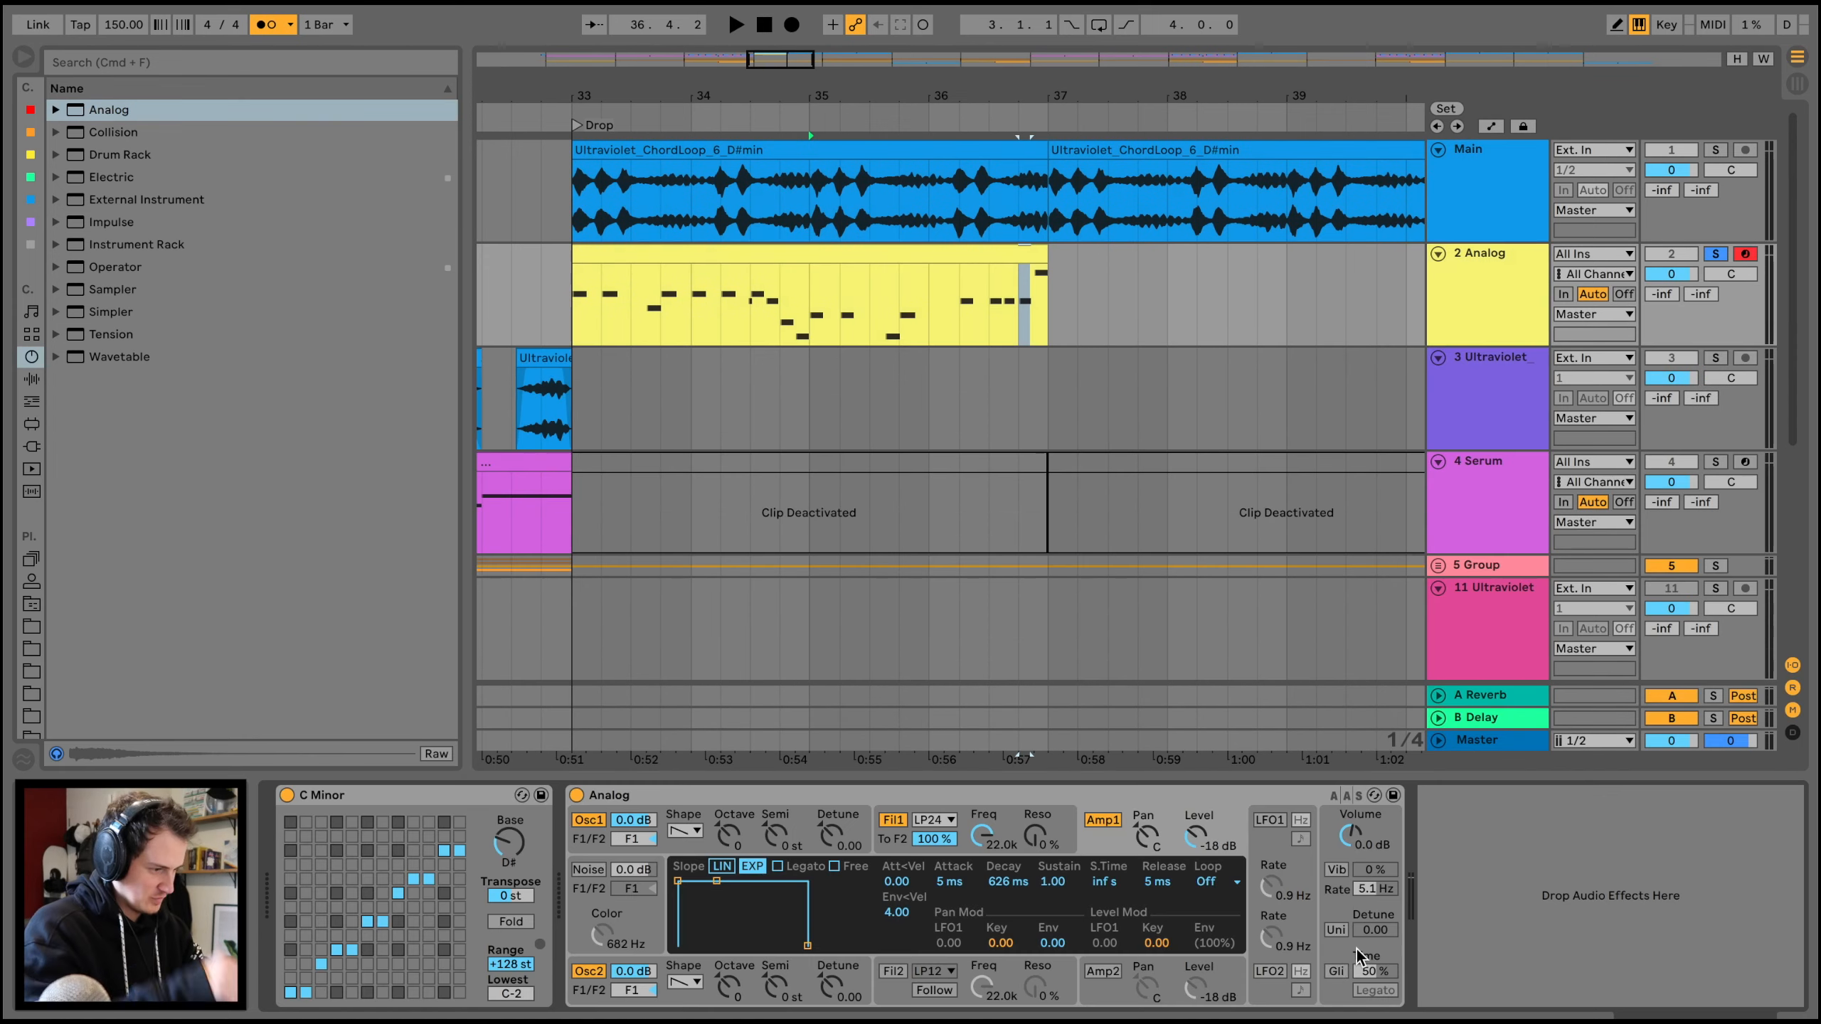
- Turn on glide in the Analog synth and set its Voices to Mono
{"action": "left_click", "coordinate": [1338, 969]}
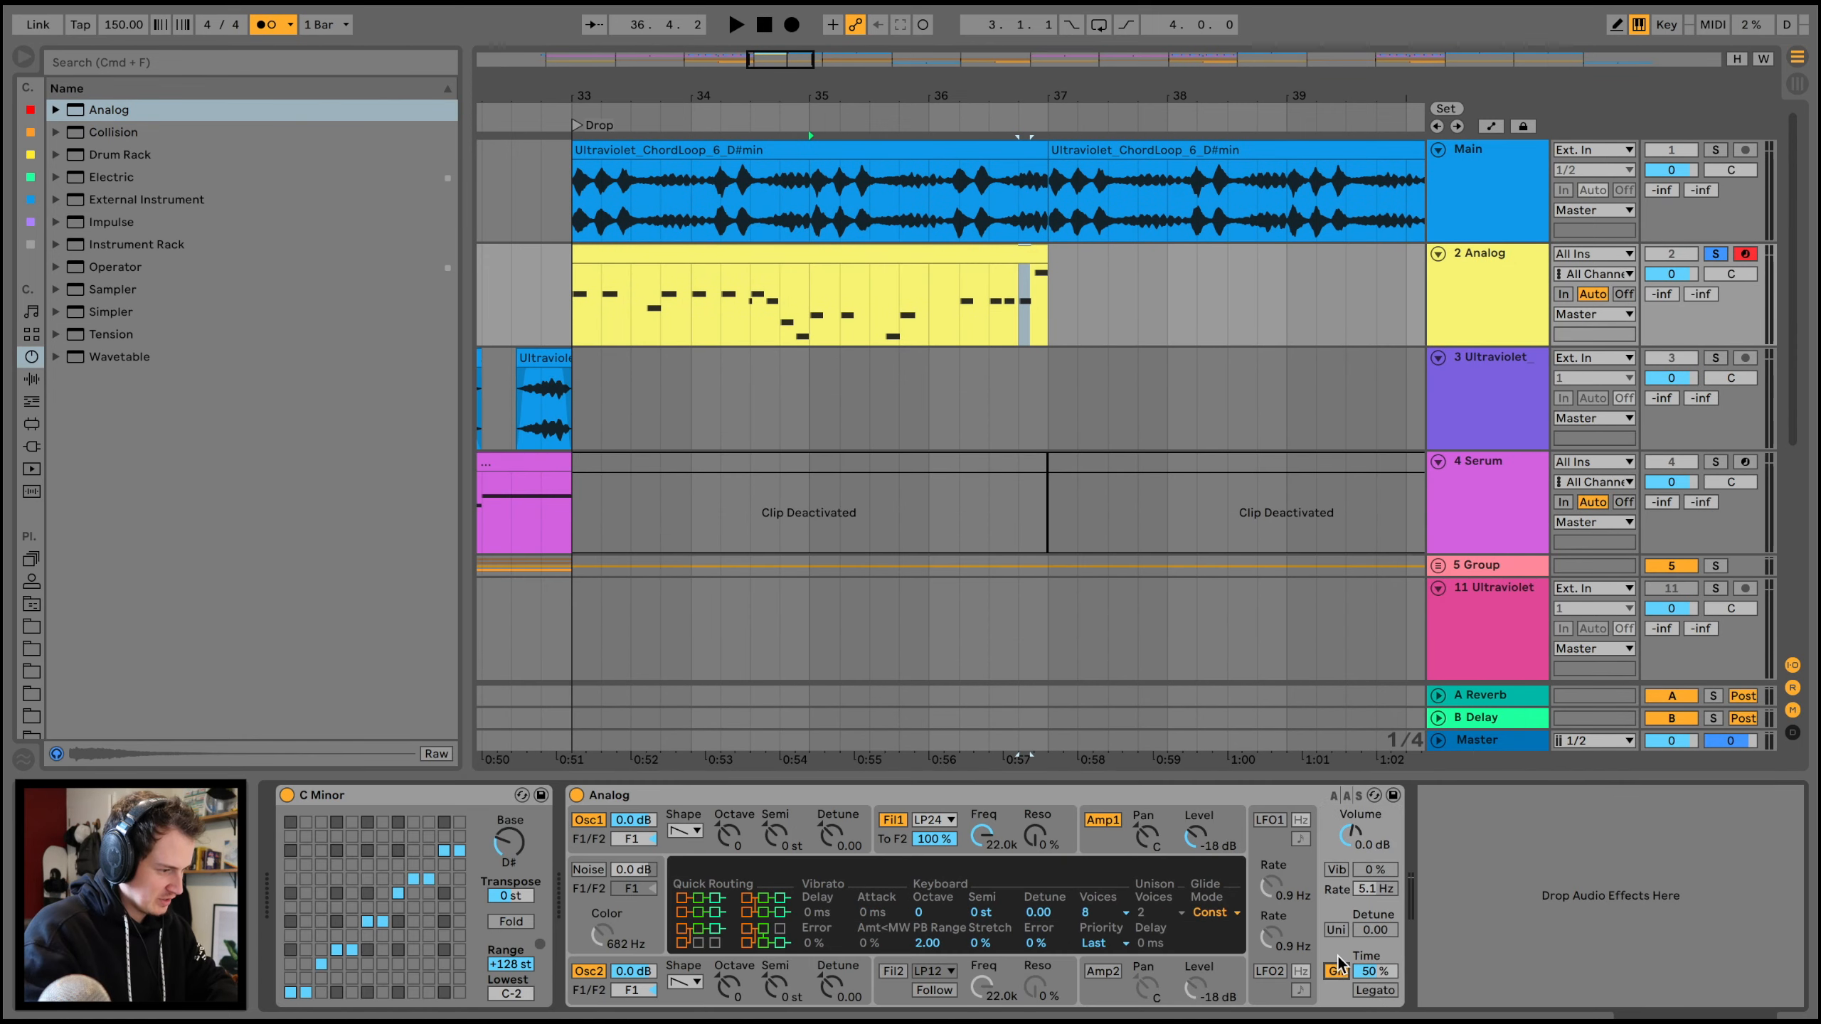
{"action": "left_click", "coordinate": [1100, 913]}
{"action": "left_click", "coordinate": [1097, 916]}
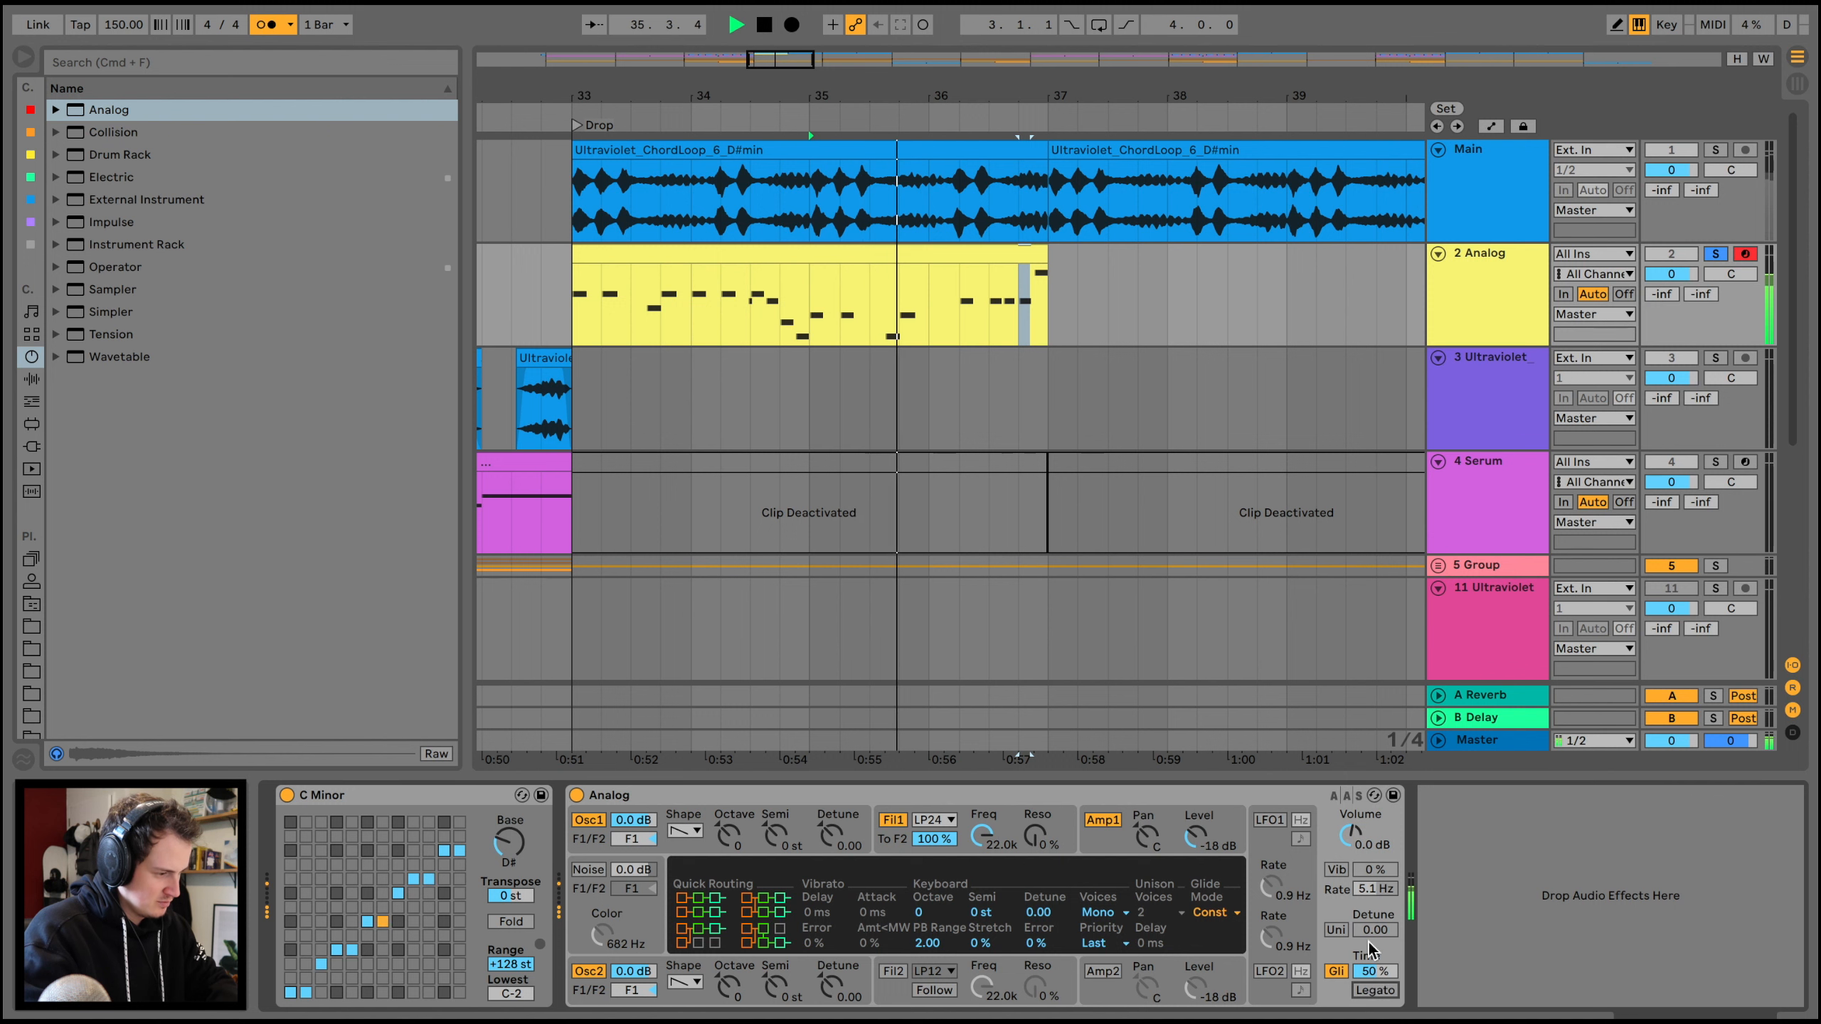
- Play the bassline repeatedly from around 34.3 to judge the glide between the short note and its neighbours
{"action": "left_click", "coordinate": [738, 309]}
{"action": "key", "text": "space"}
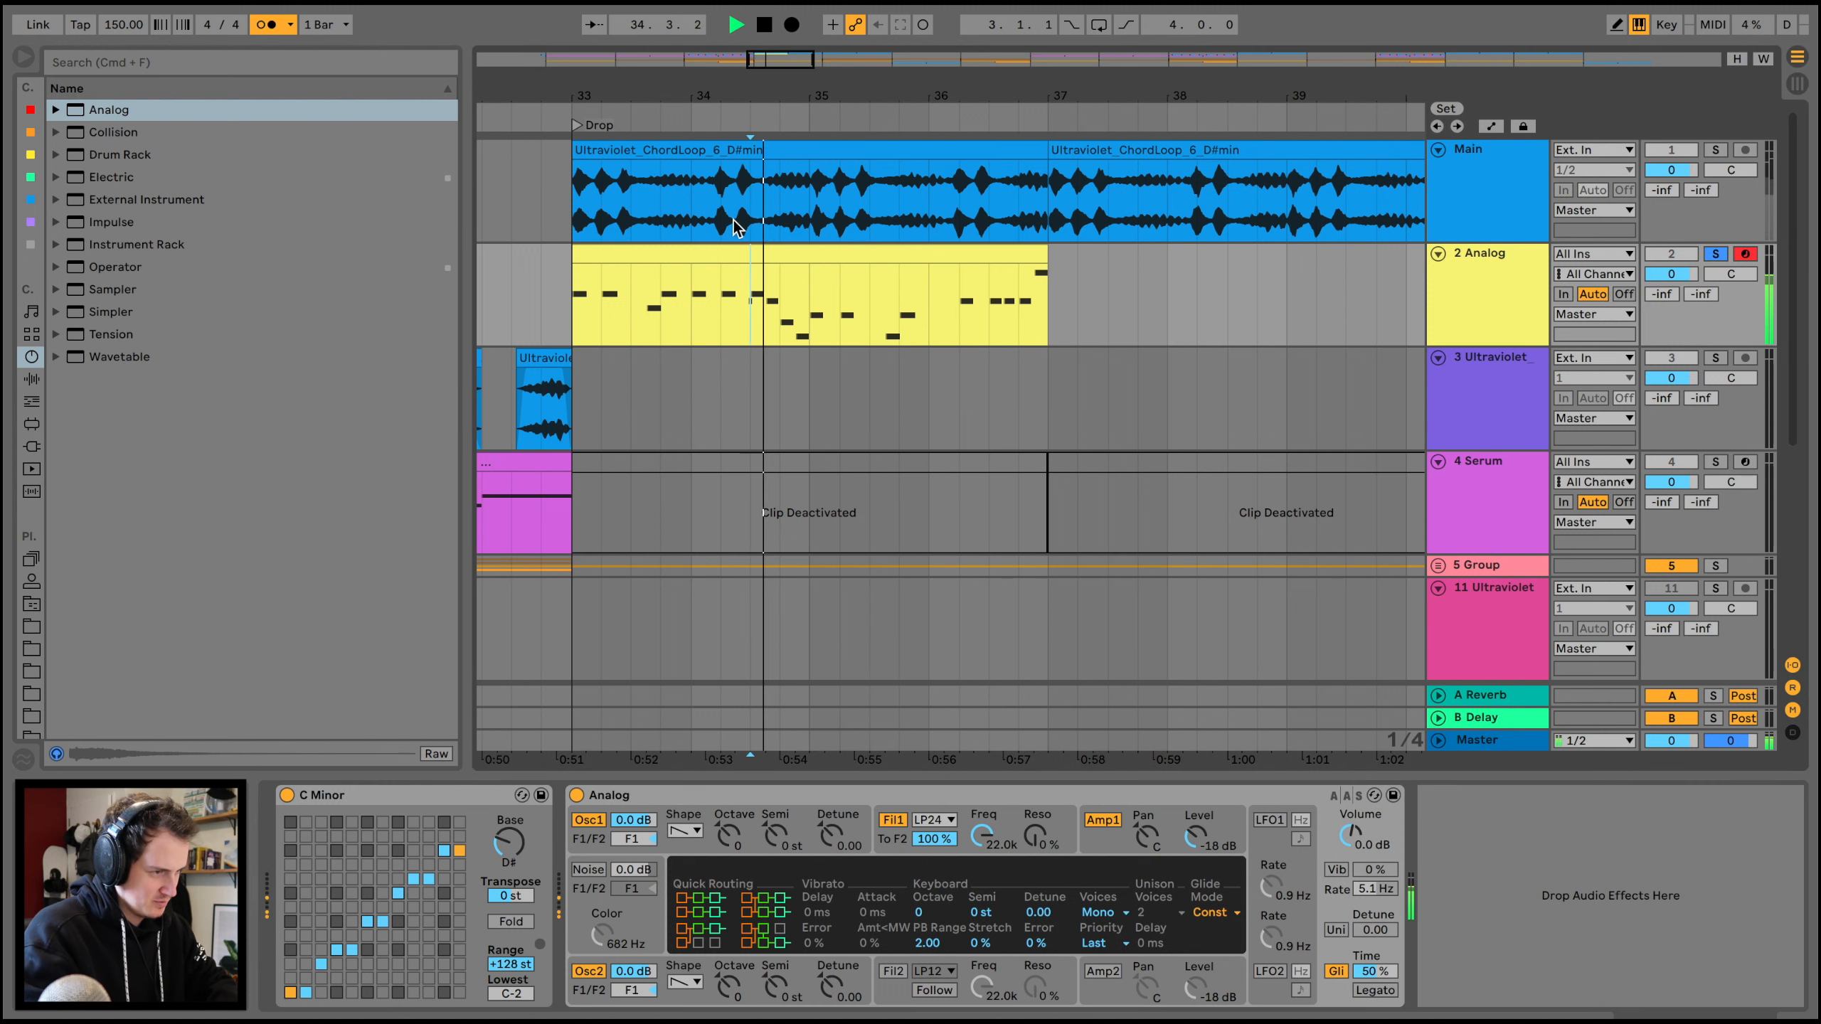
{"action": "key", "text": "space"}
{"action": "scroll", "coordinate": [743, 316], "scroll_direction": "up", "scroll_amount": 5}
{"action": "left_click", "coordinate": [726, 319]}
{"action": "key", "text": "space"}
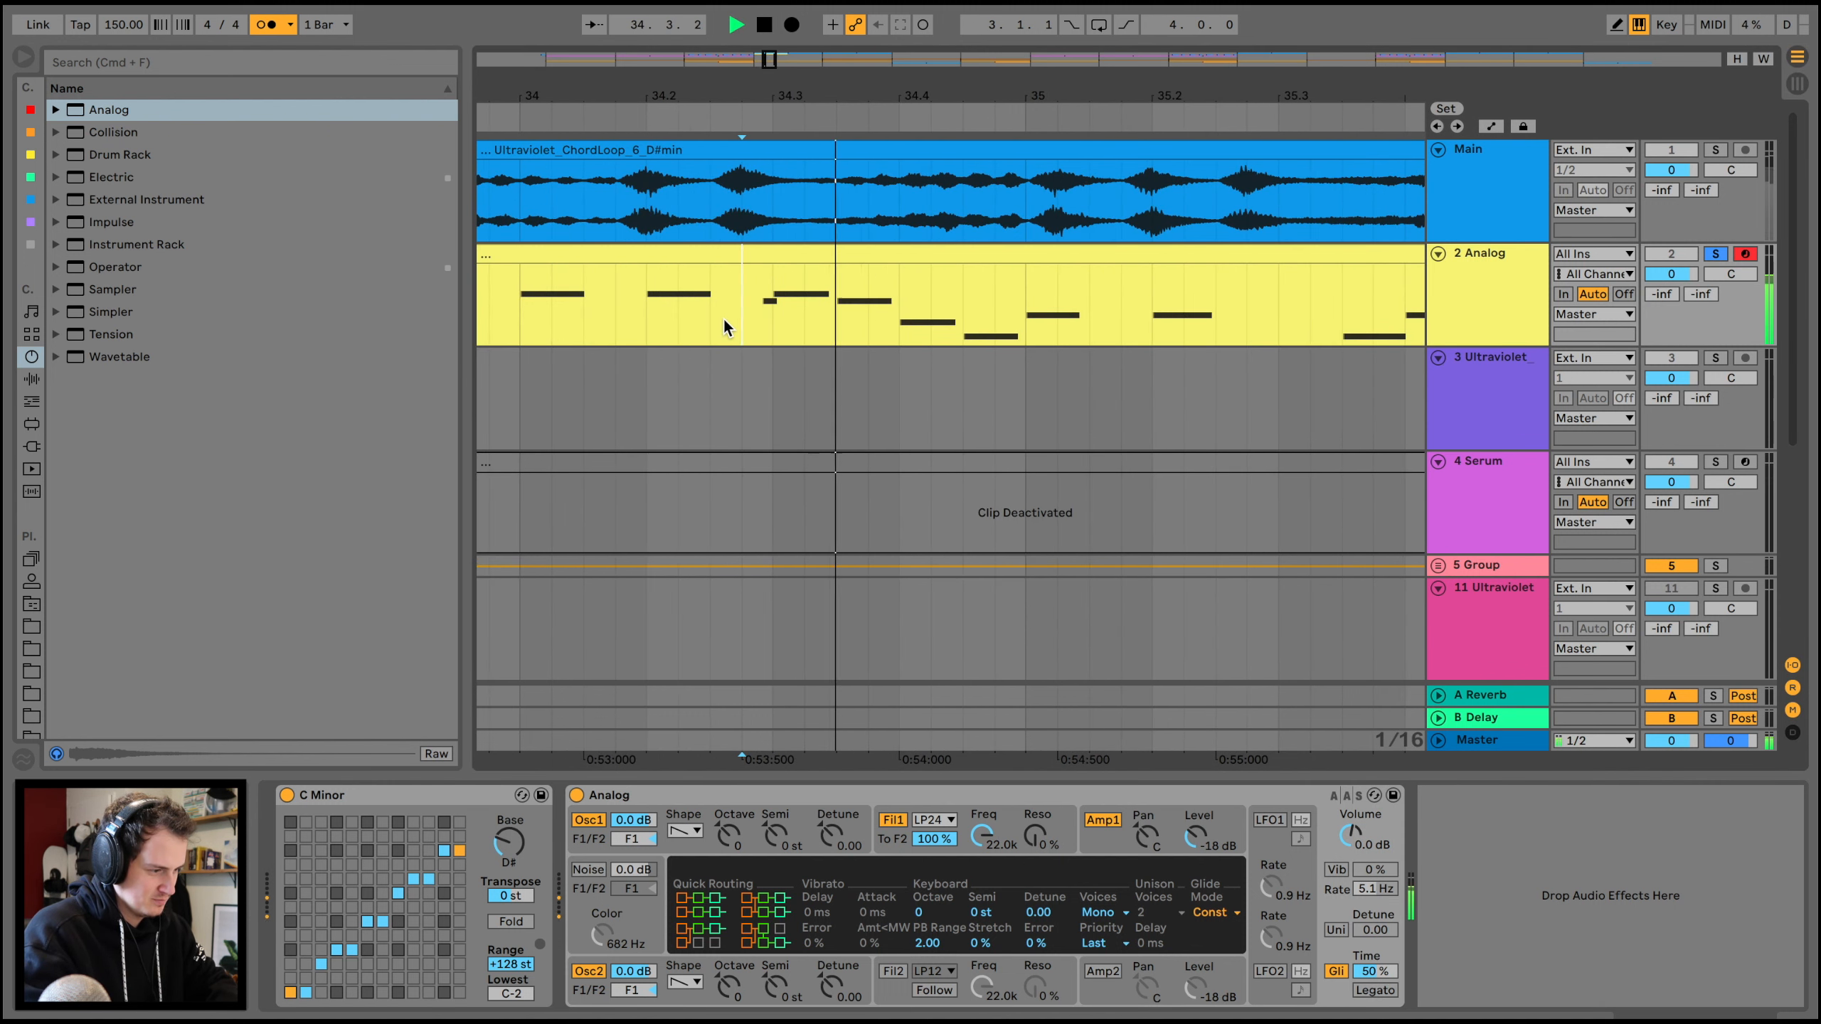
{"action": "key", "text": "space"}
{"action": "key", "text": "space"}
{"action": "key", "text": "space"}
{"action": "key", "text": "space"}
{"action": "key", "text": "space"}
{"action": "key", "text": "space"}
- Set the Analog synth's glide time to 40 %
{"action": "left_click_drag", "start_coordinate": [1365, 976], "coordinate": [1366, 954]}
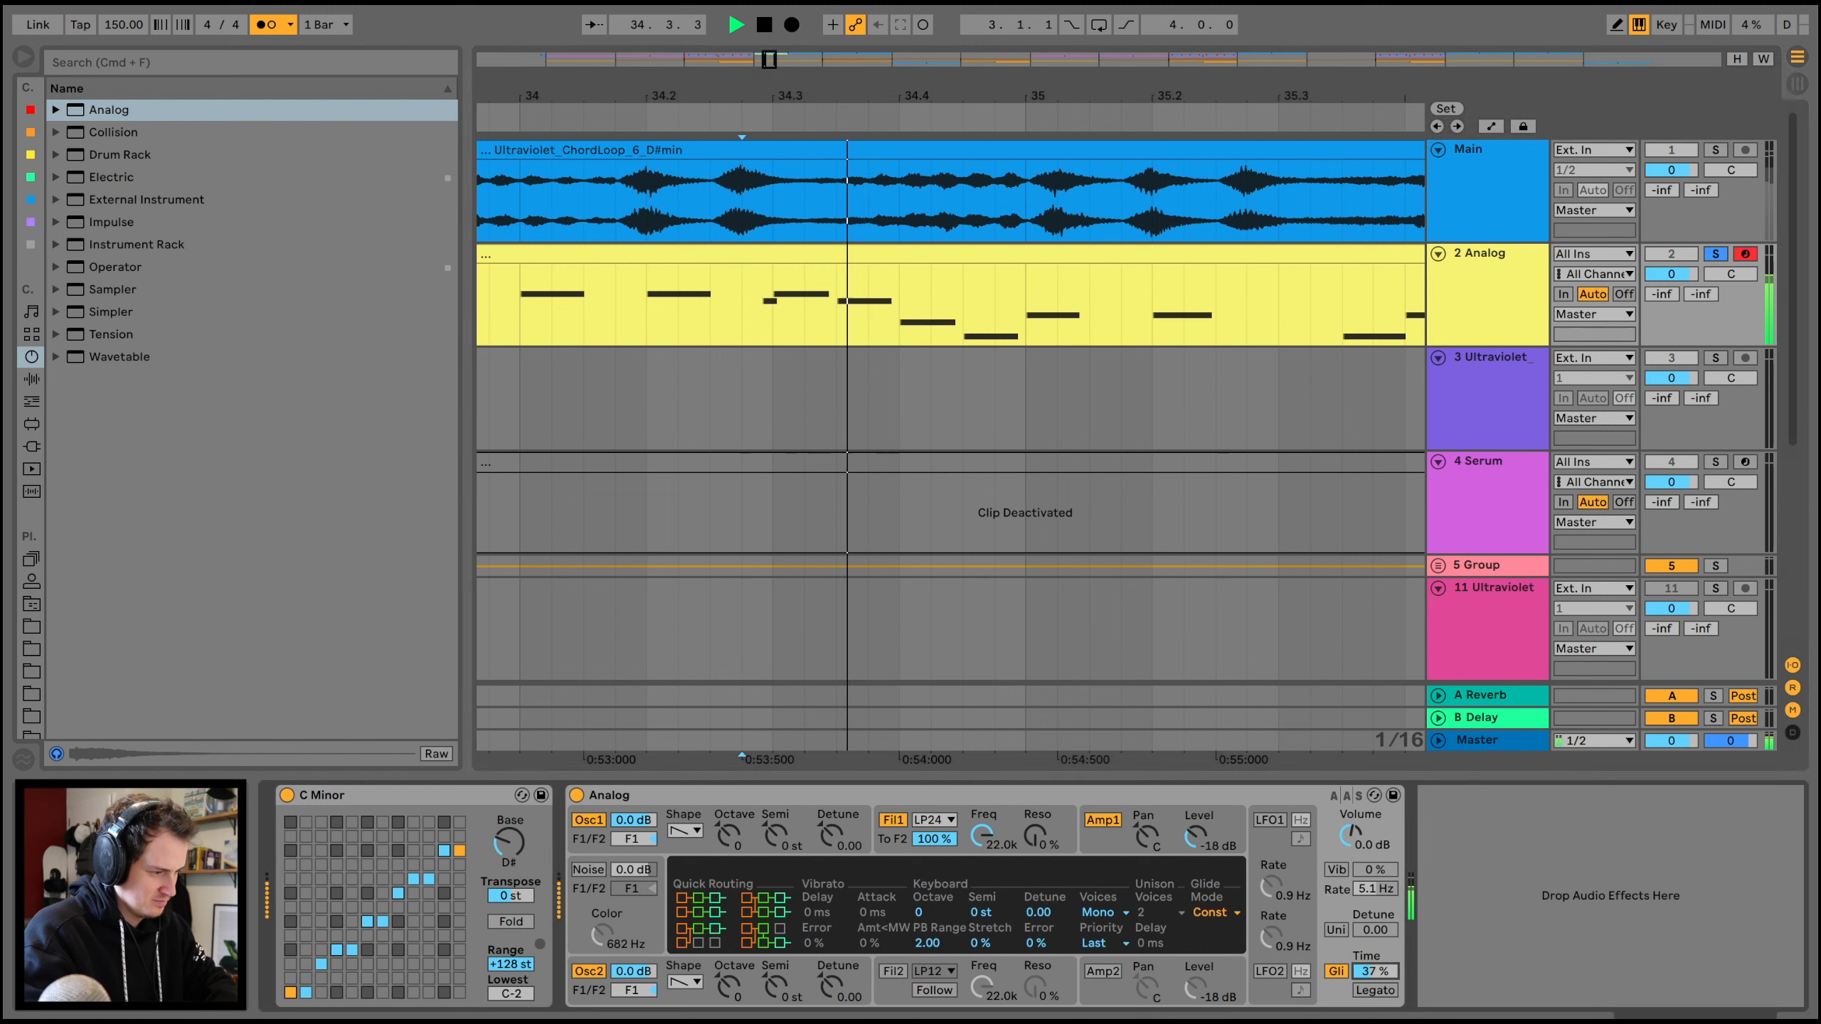
{"action": "left_click_drag", "start_coordinate": [1374, 971], "coordinate": [1374, 975]}
{"action": "key", "text": "space"}
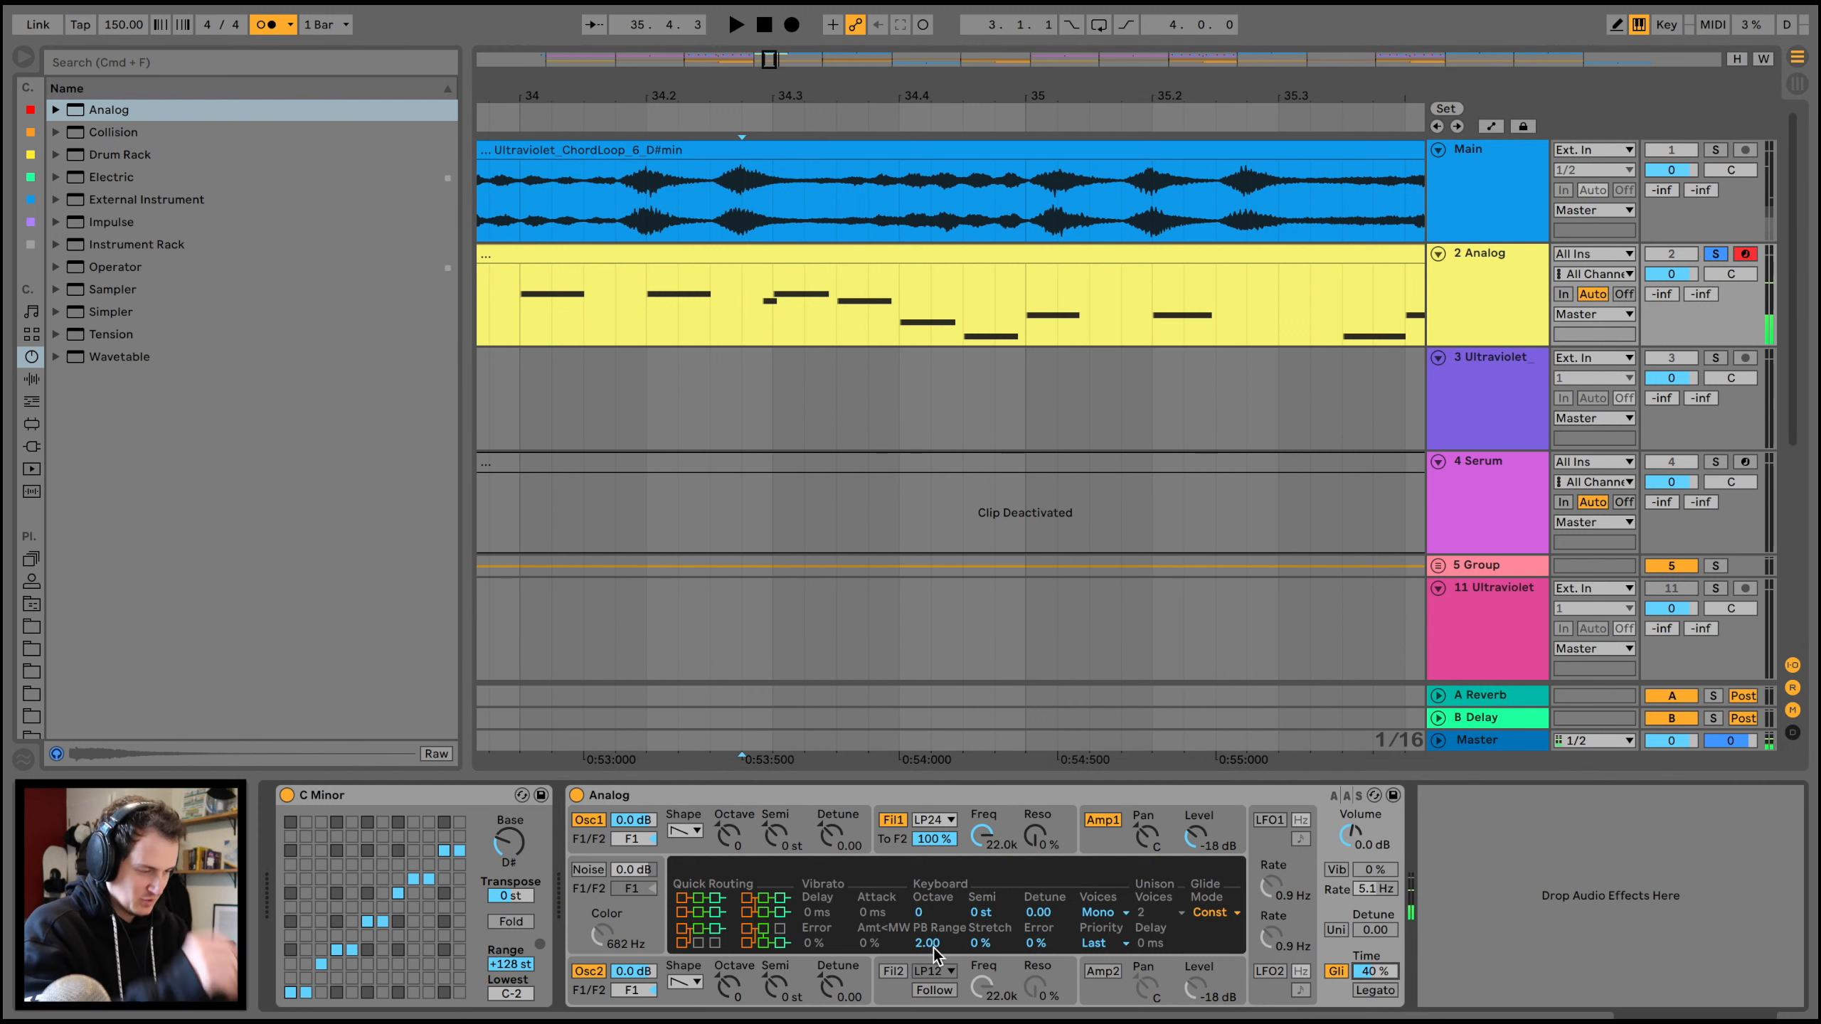
- Open the bassline's notes, solo the Main track as well and play both together from bar 33
{"action": "double_click", "coordinate": [867, 279]}
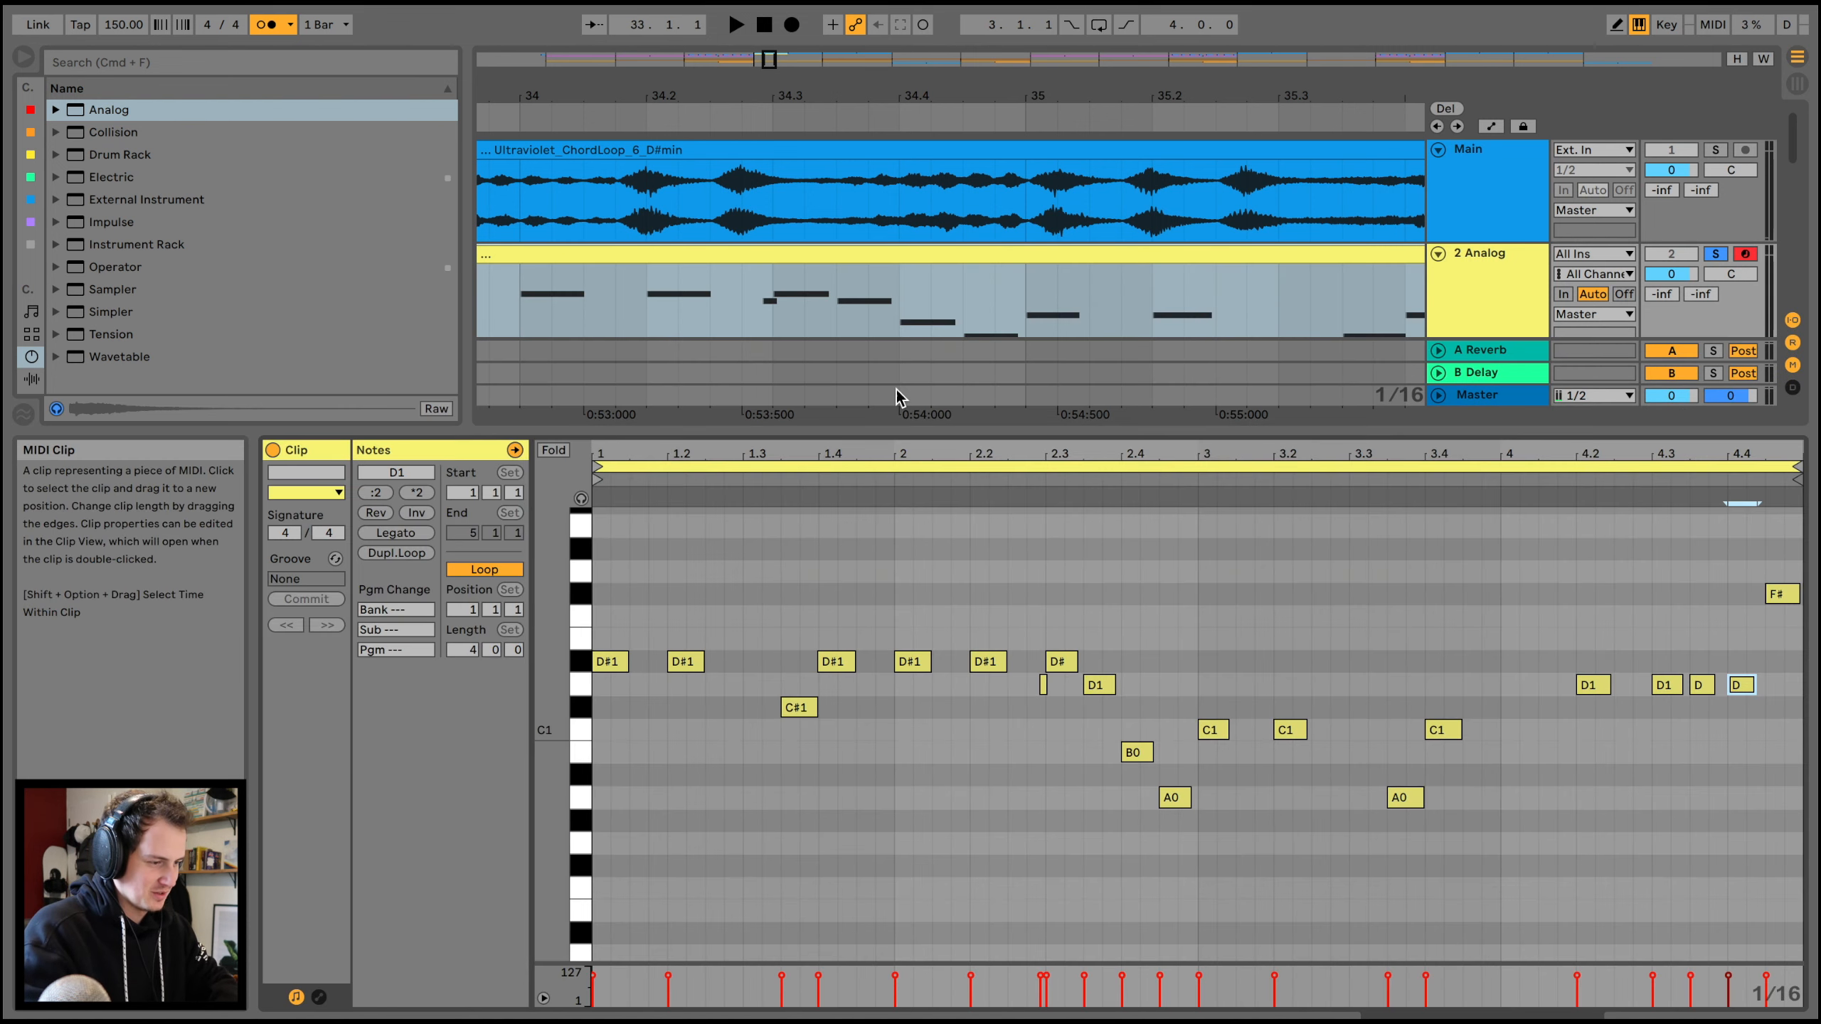
{"action": "key", "text": "space"}
{"action": "key", "text": "space"}
{"action": "left_click", "coordinate": [929, 660]}
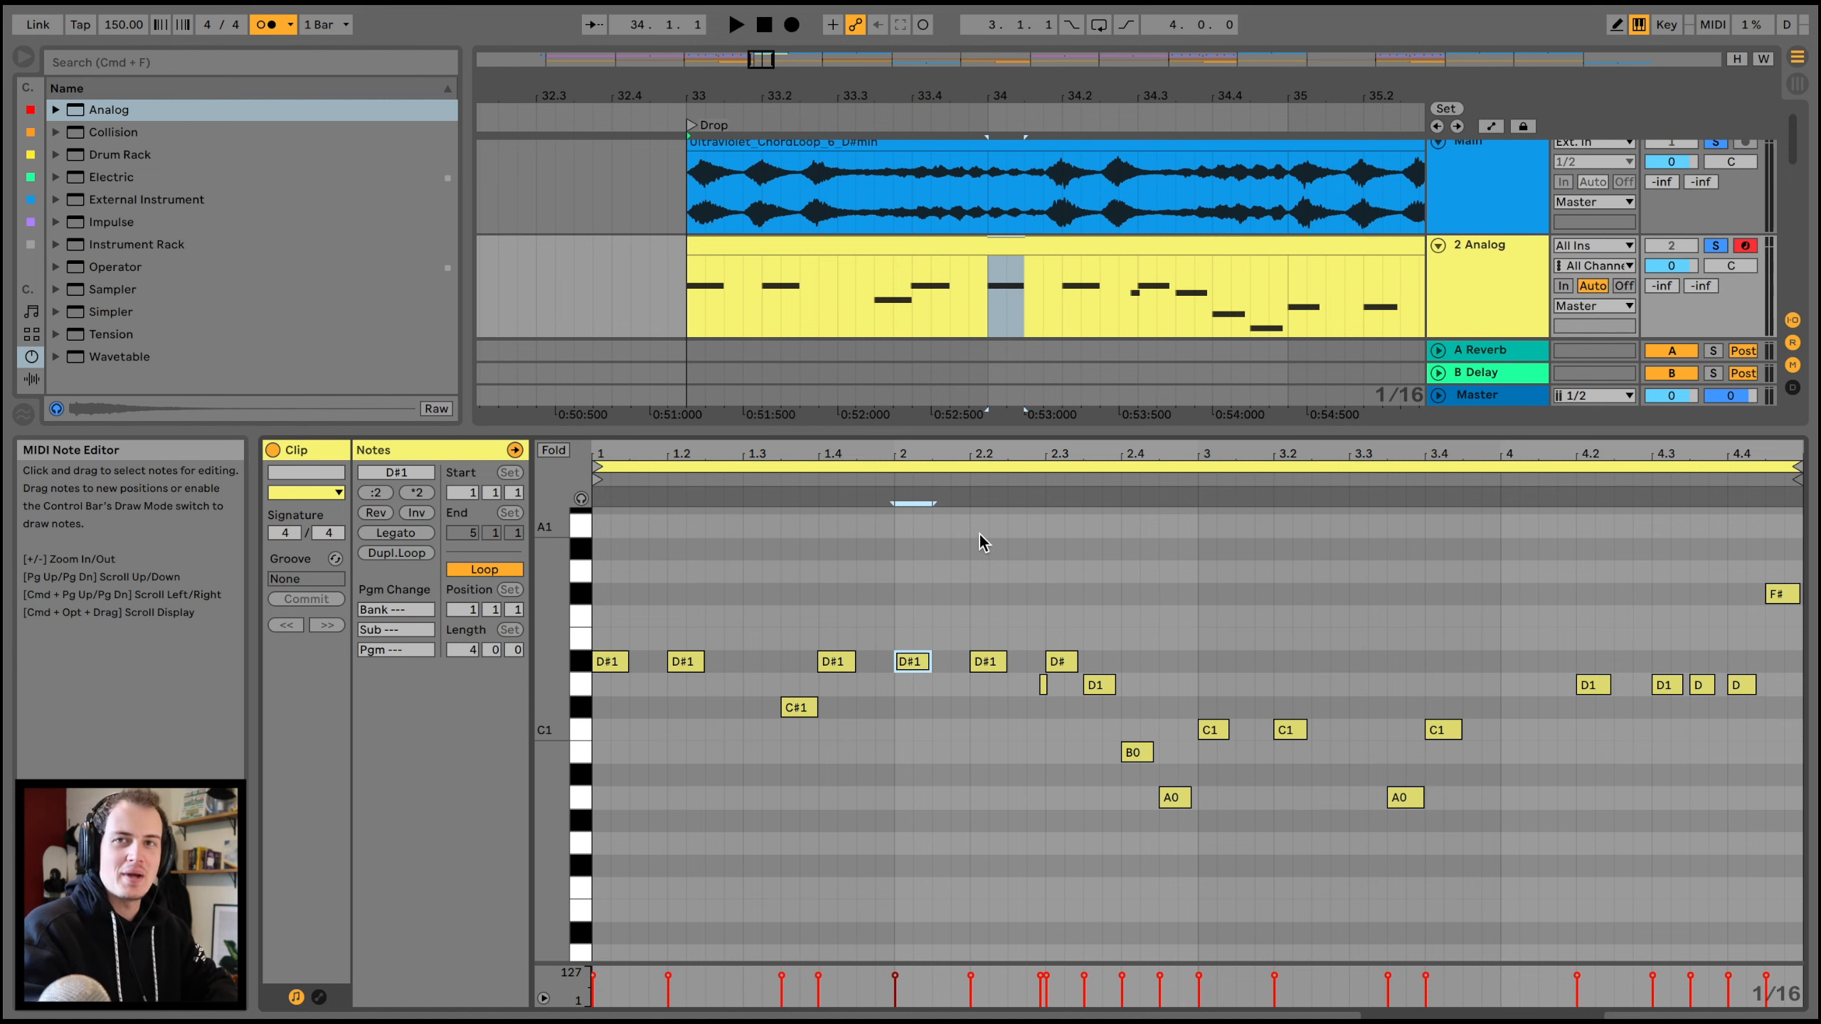
{"action": "key", "text": "space"}
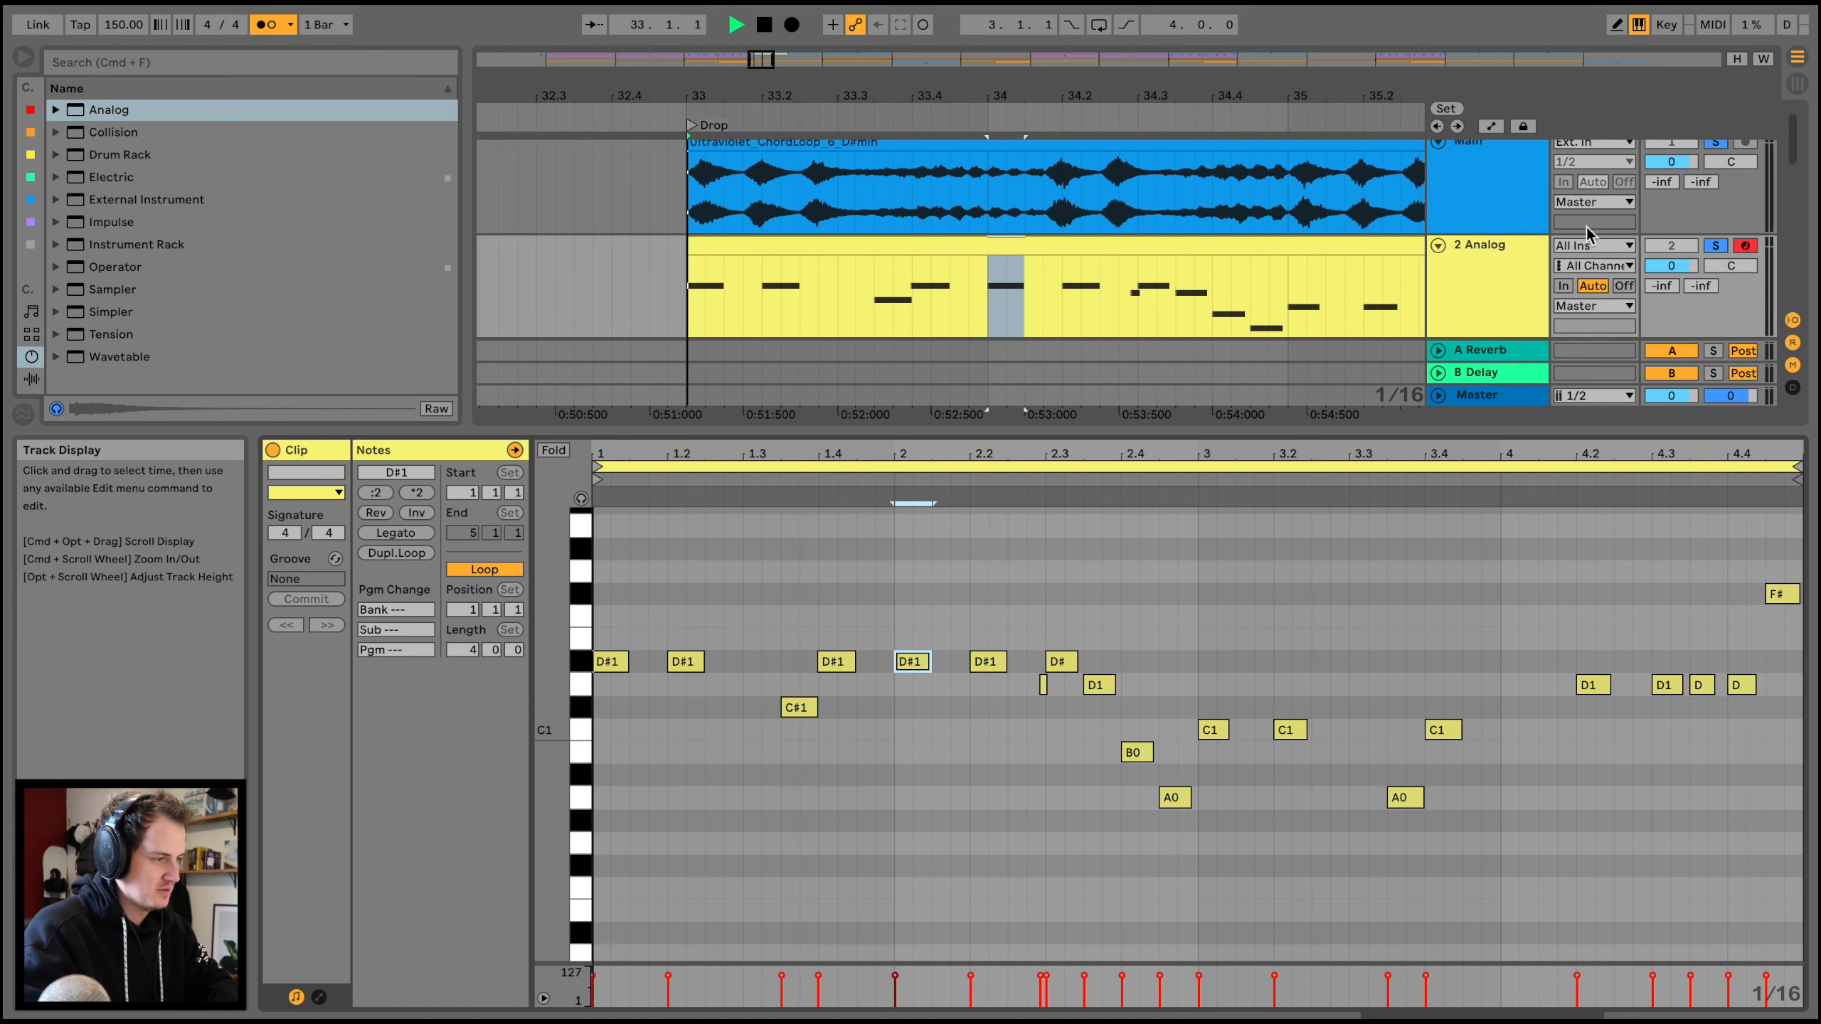
{"action": "key", "text": "space"}
- Add three instances of the Multiband Dynamics OTT preset after the Analog synth
{"action": "key", "text": "shift+Tab"}
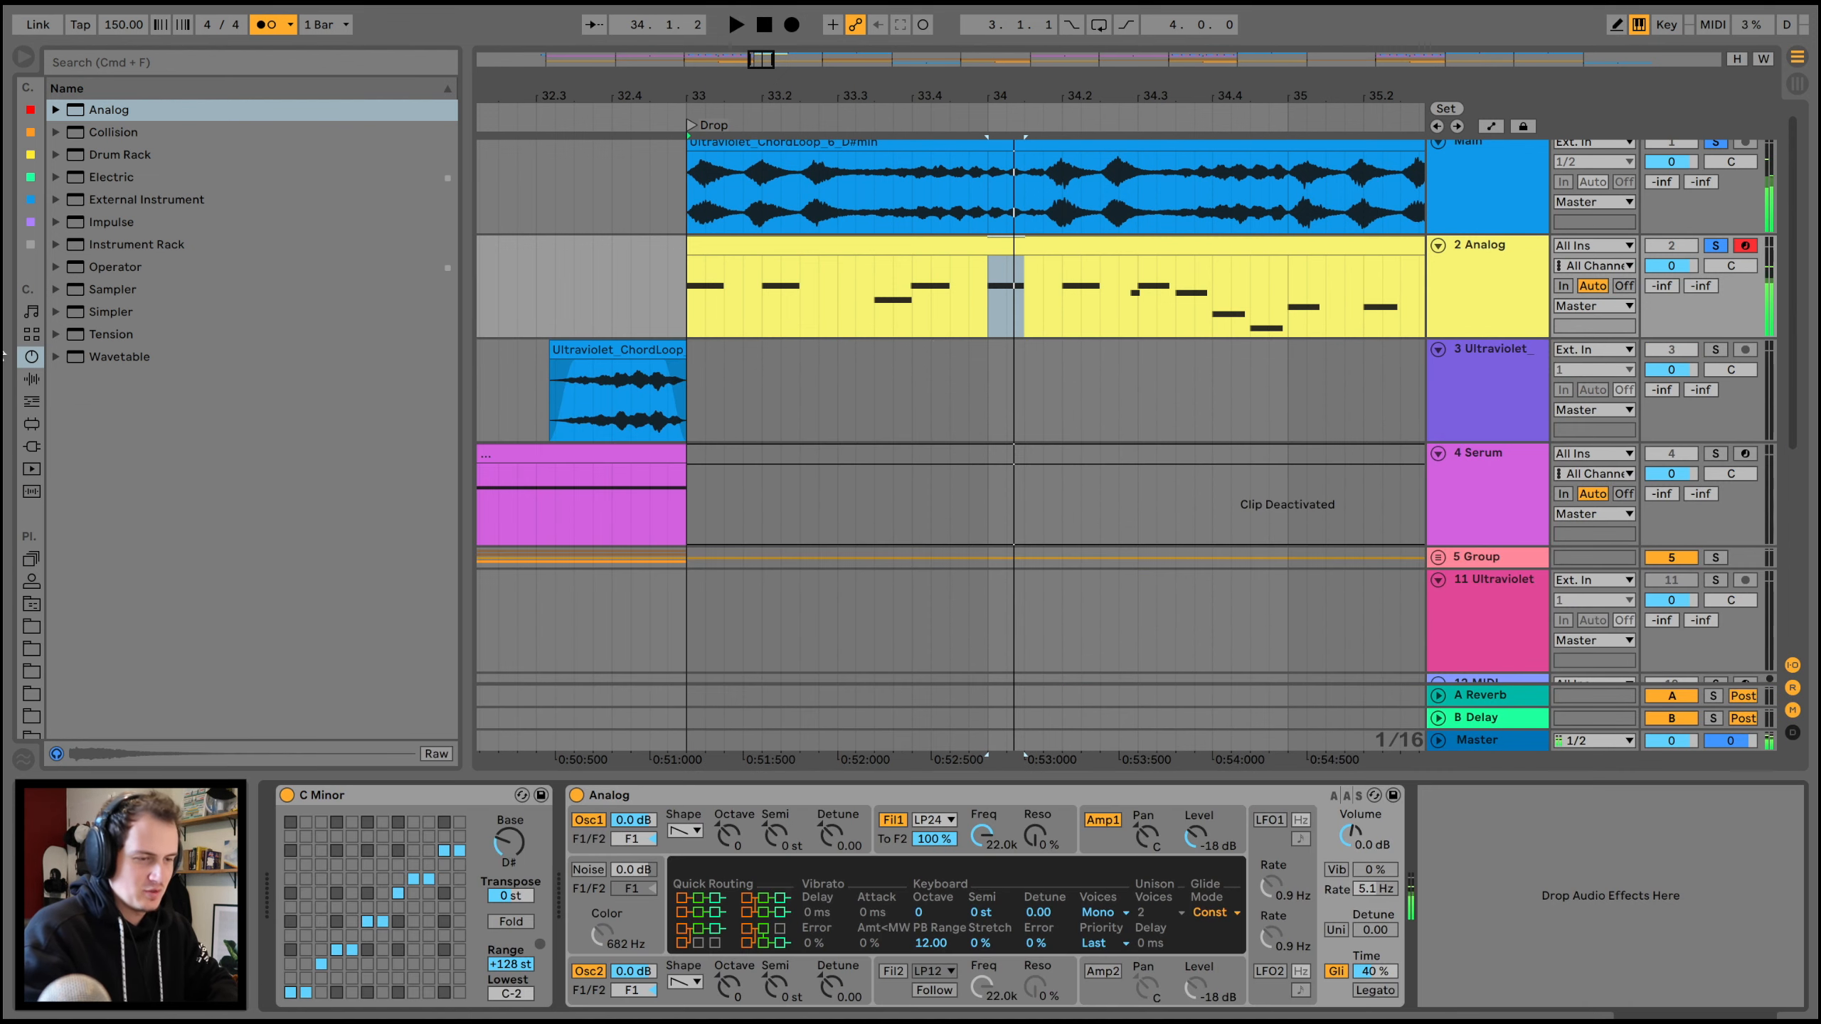
{"action": "left_click", "coordinate": [42, 381]}
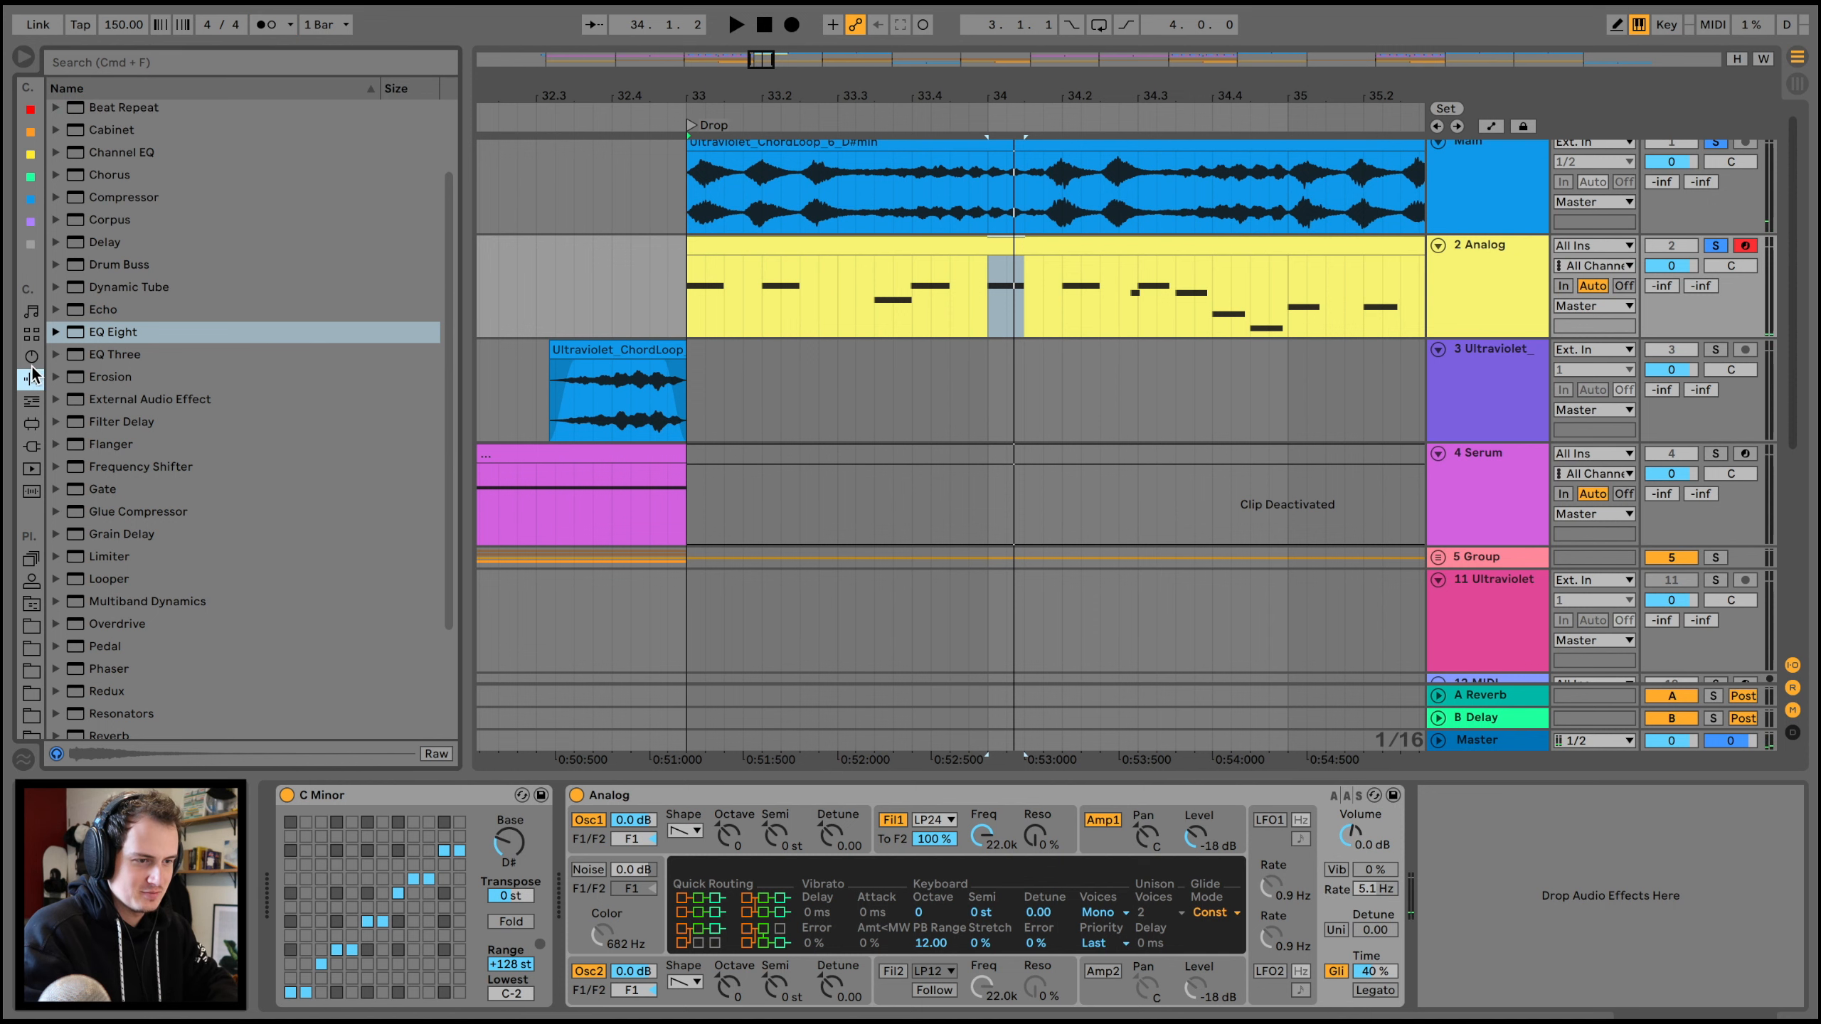
{"action": "left_click", "coordinate": [147, 601]}
{"action": "scroll", "coordinate": [125, 686], "scroll_direction": "down", "scroll_amount": 3}
{"action": "left_click", "coordinate": [109, 569]}
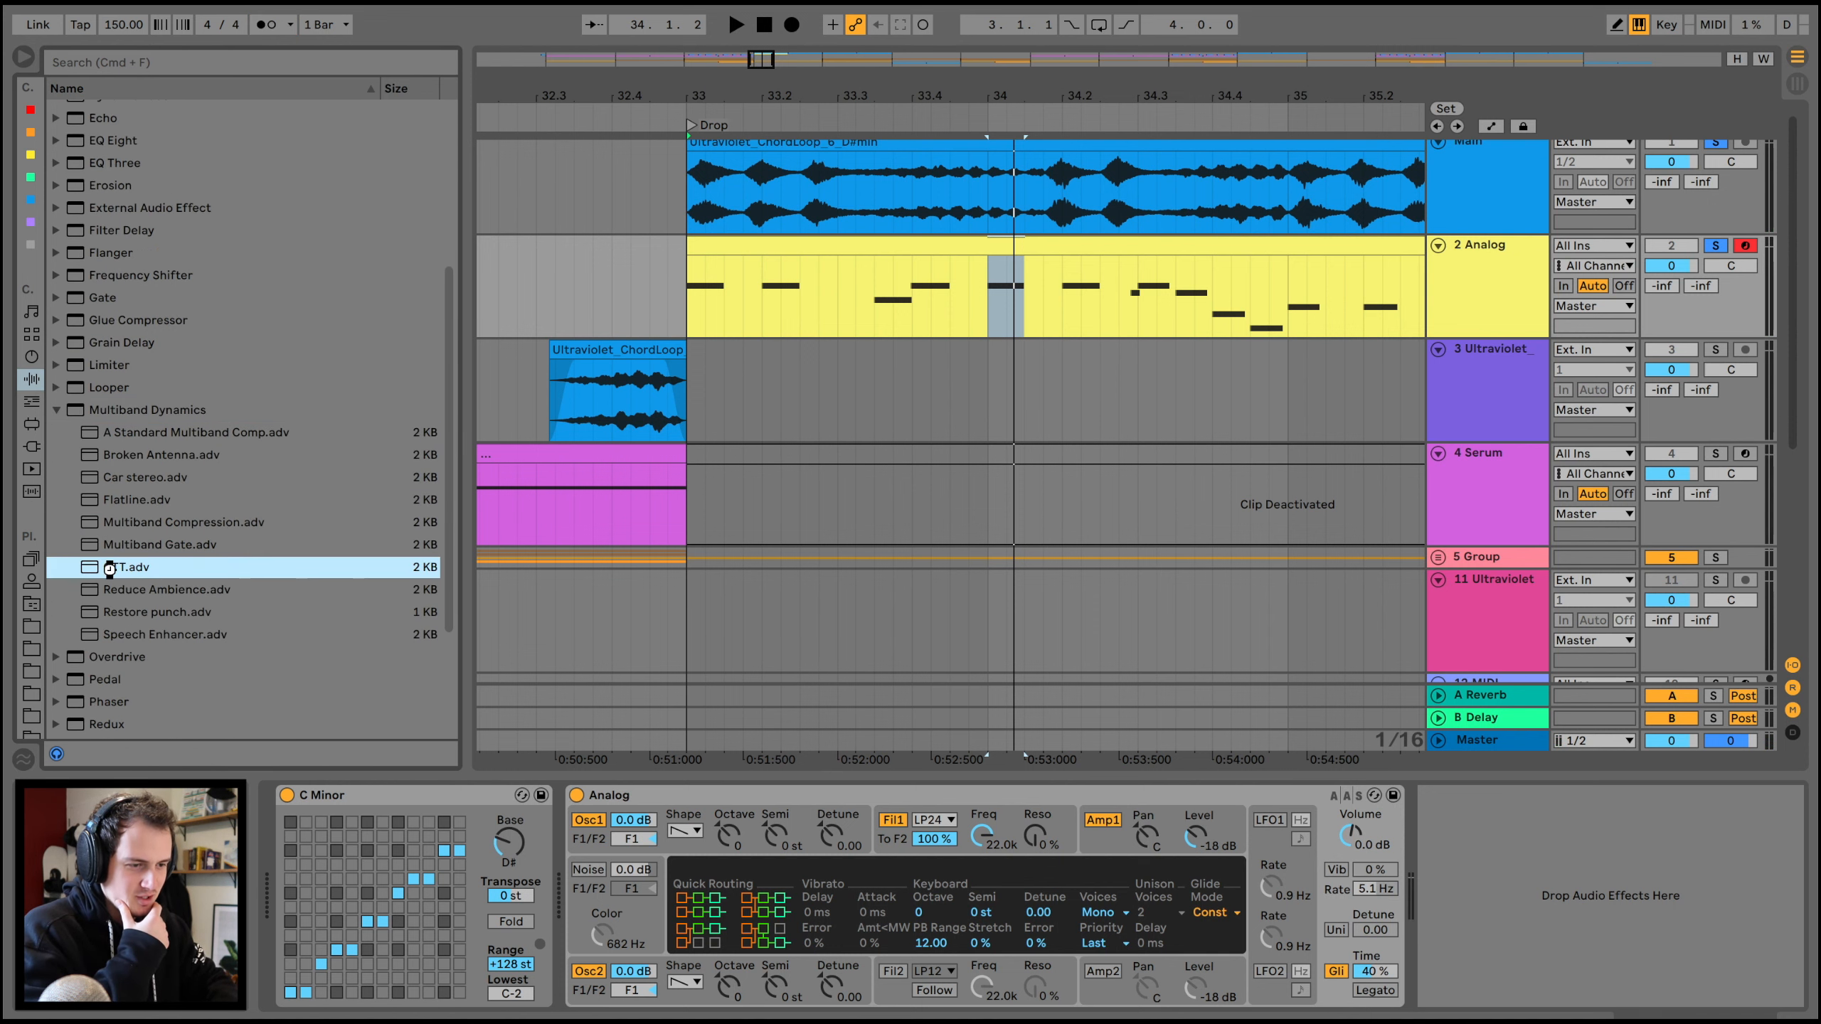
{"action": "double_click", "coordinate": [111, 569]}
{"action": "double_click", "coordinate": [123, 572]}
- Add a Saturator after the OTT devices and set its drive to 16.3 dB
{"action": "scroll", "coordinate": [128, 566], "scroll_direction": "down", "scroll_amount": 5}
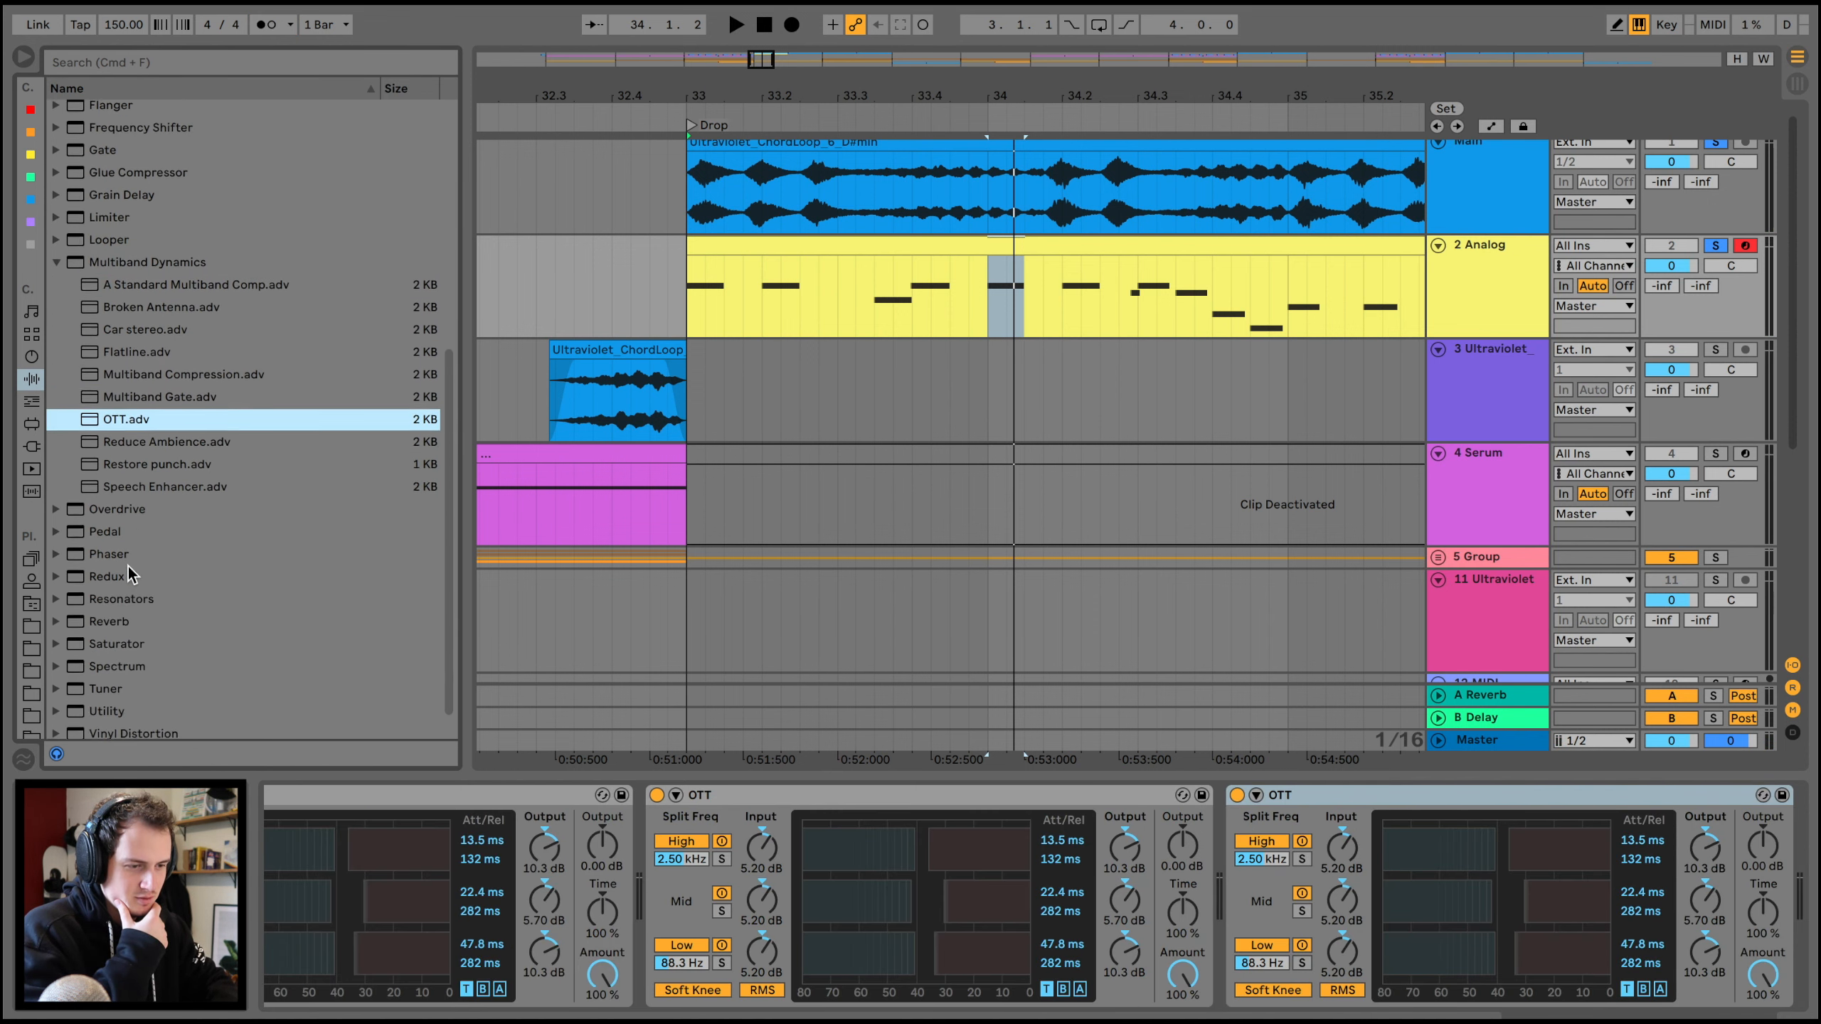
{"action": "double_click", "coordinate": [120, 613]}
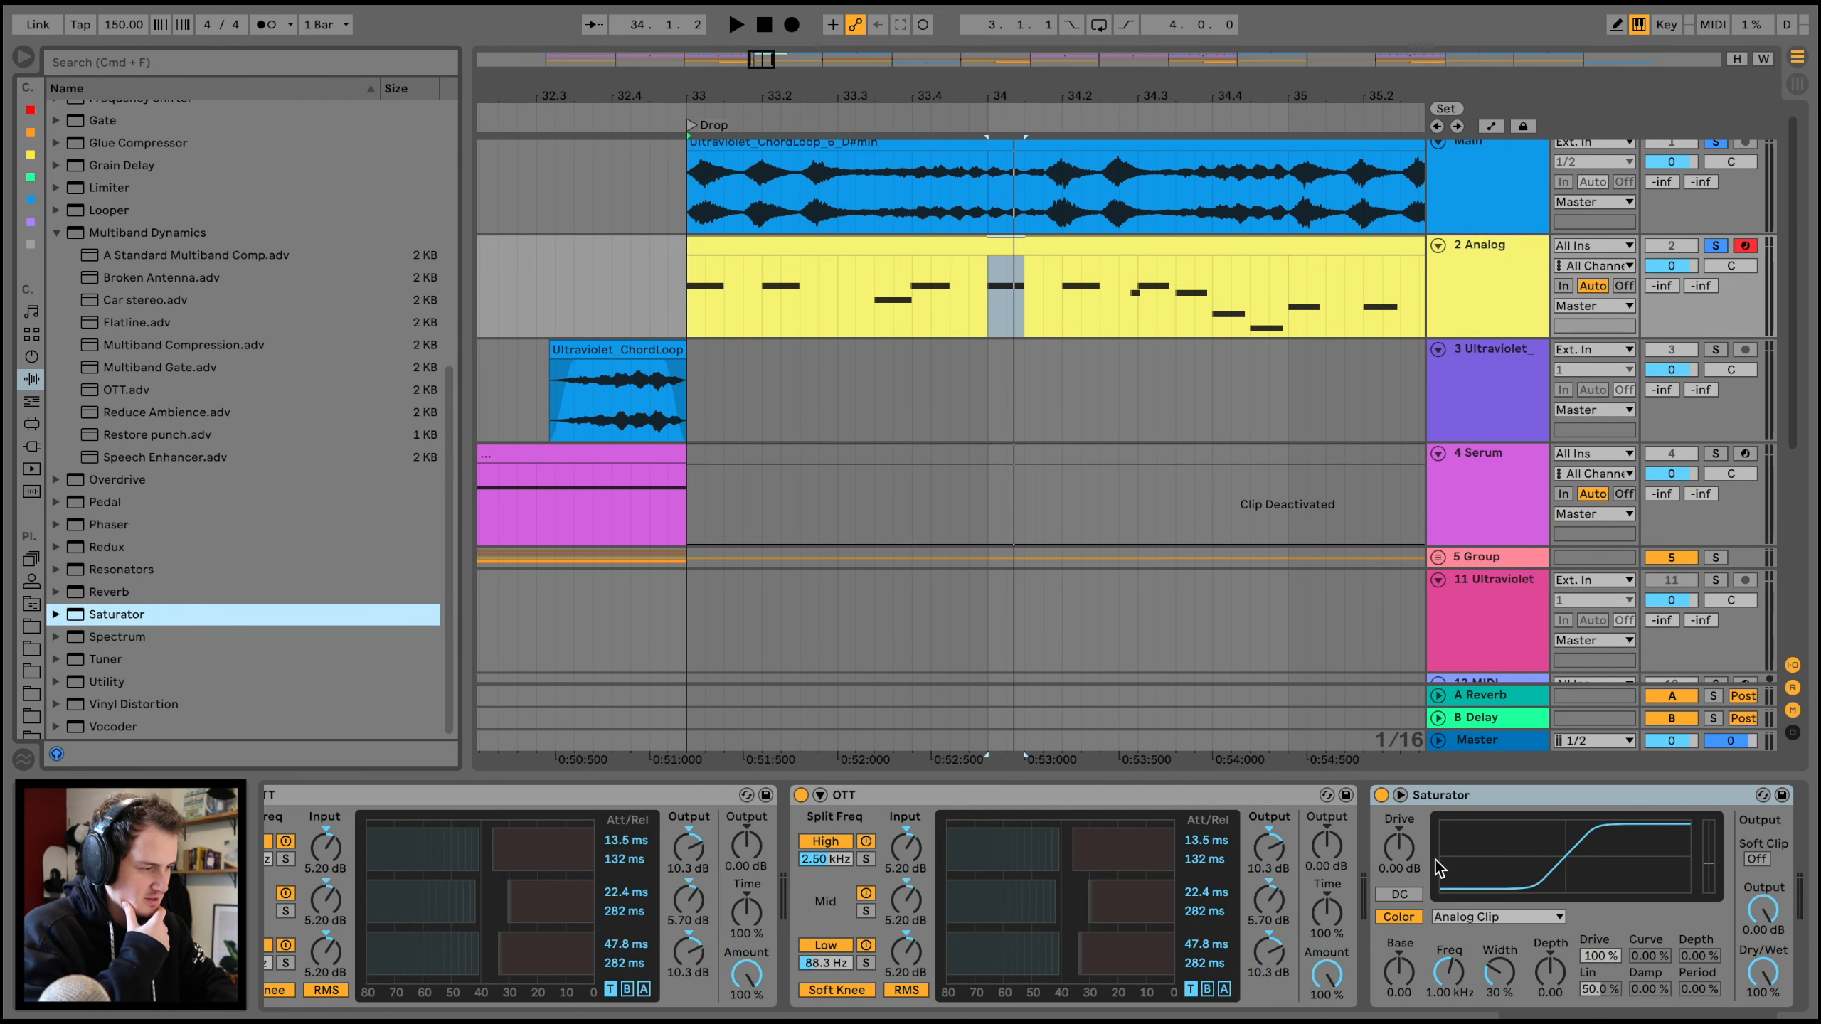
{"action": "left_click_drag", "start_coordinate": [1398, 846], "coordinate": [1398, 796]}
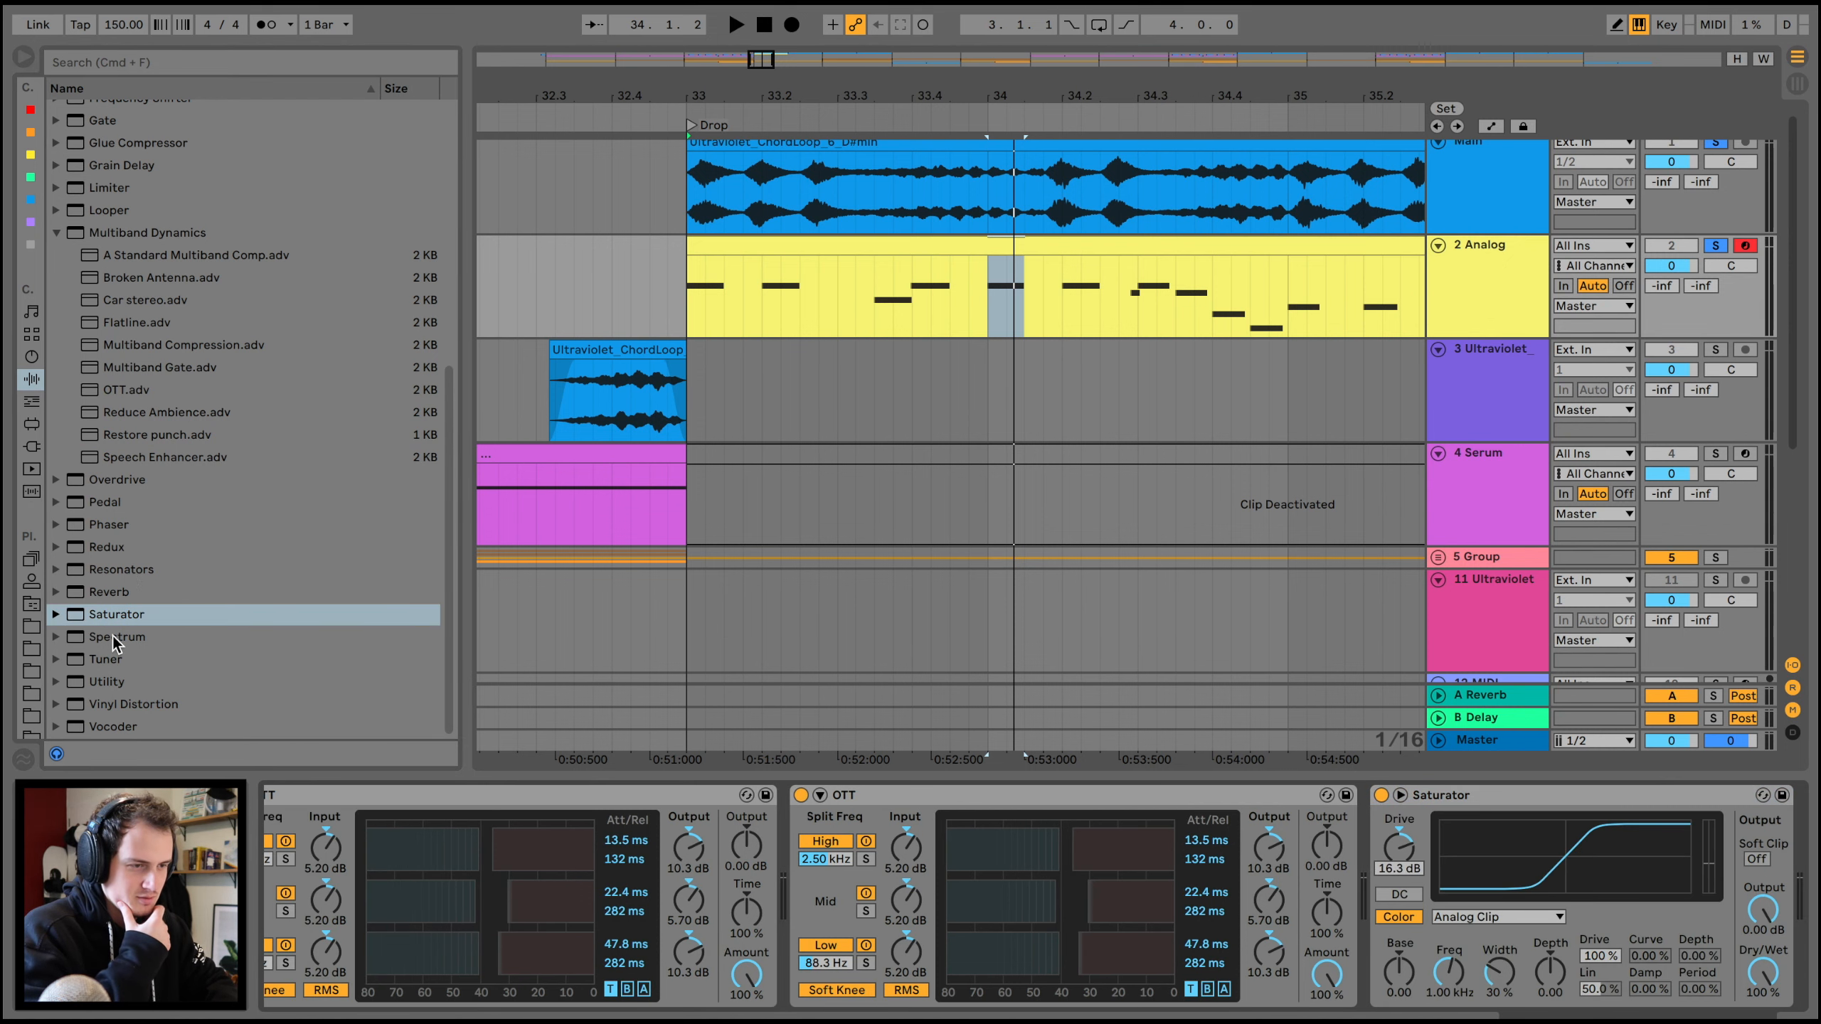
- Add a Vocoder at the end of the Analog chain and set its dry/wet to 13 %
{"action": "left_click", "coordinate": [120, 726]}
{"action": "double_click", "coordinate": [120, 726]}
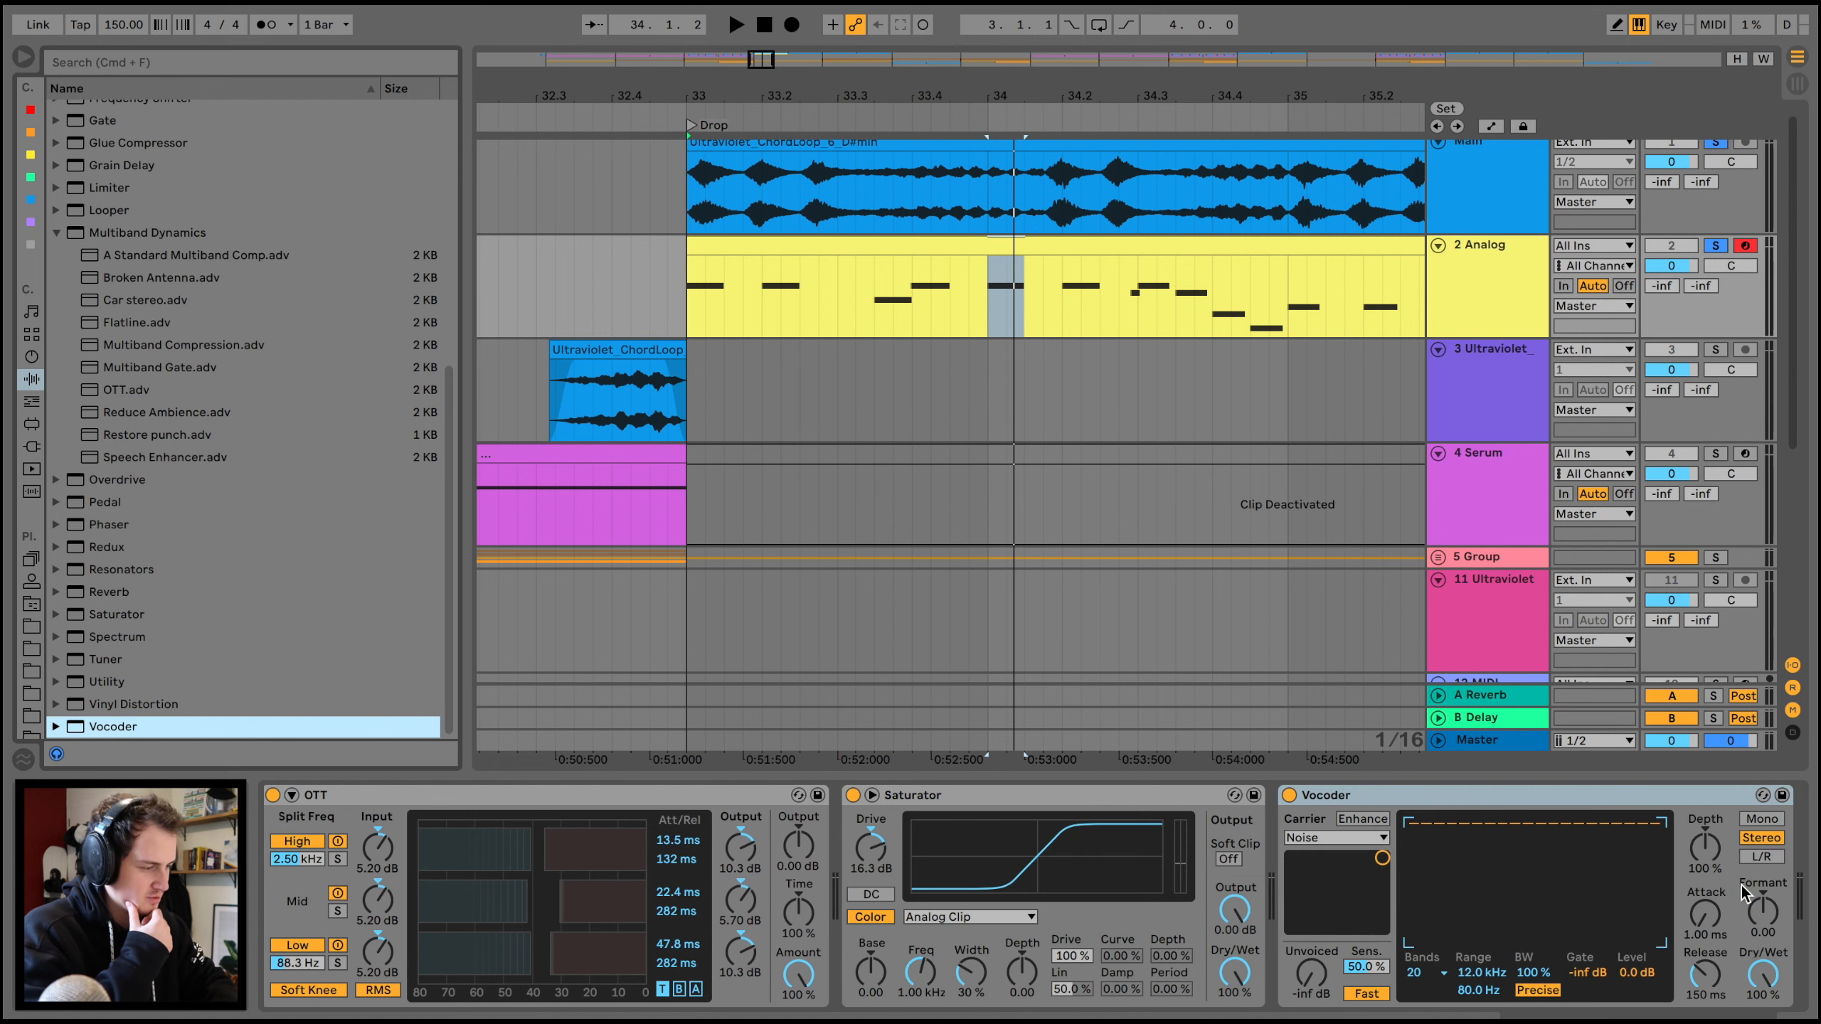
{"action": "left_click_drag", "start_coordinate": [1762, 976], "coordinate": [1762, 1012]}
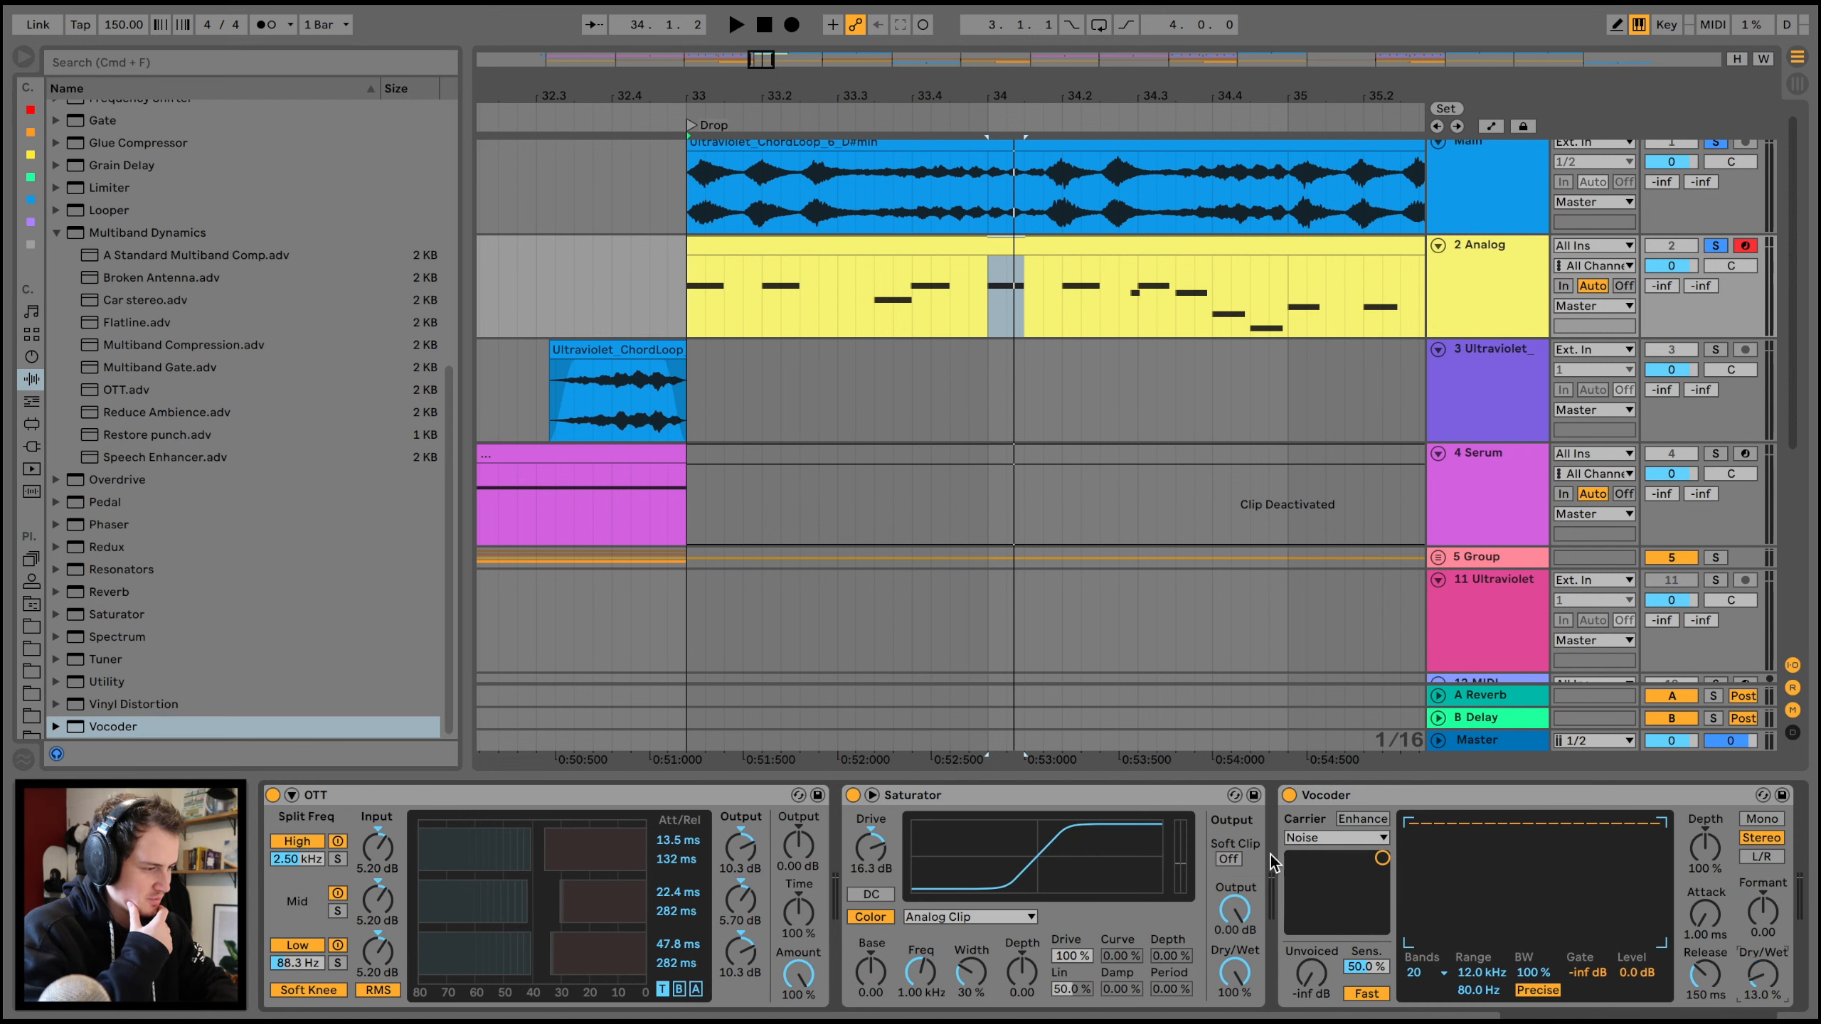
- Move the Vocoder between the OTT devices and set its carrier to Modulator
{"action": "left_click", "coordinate": [1371, 803]}
{"action": "scroll", "coordinate": [262, 834], "scroll_direction": "left", "scroll_amount": 3}
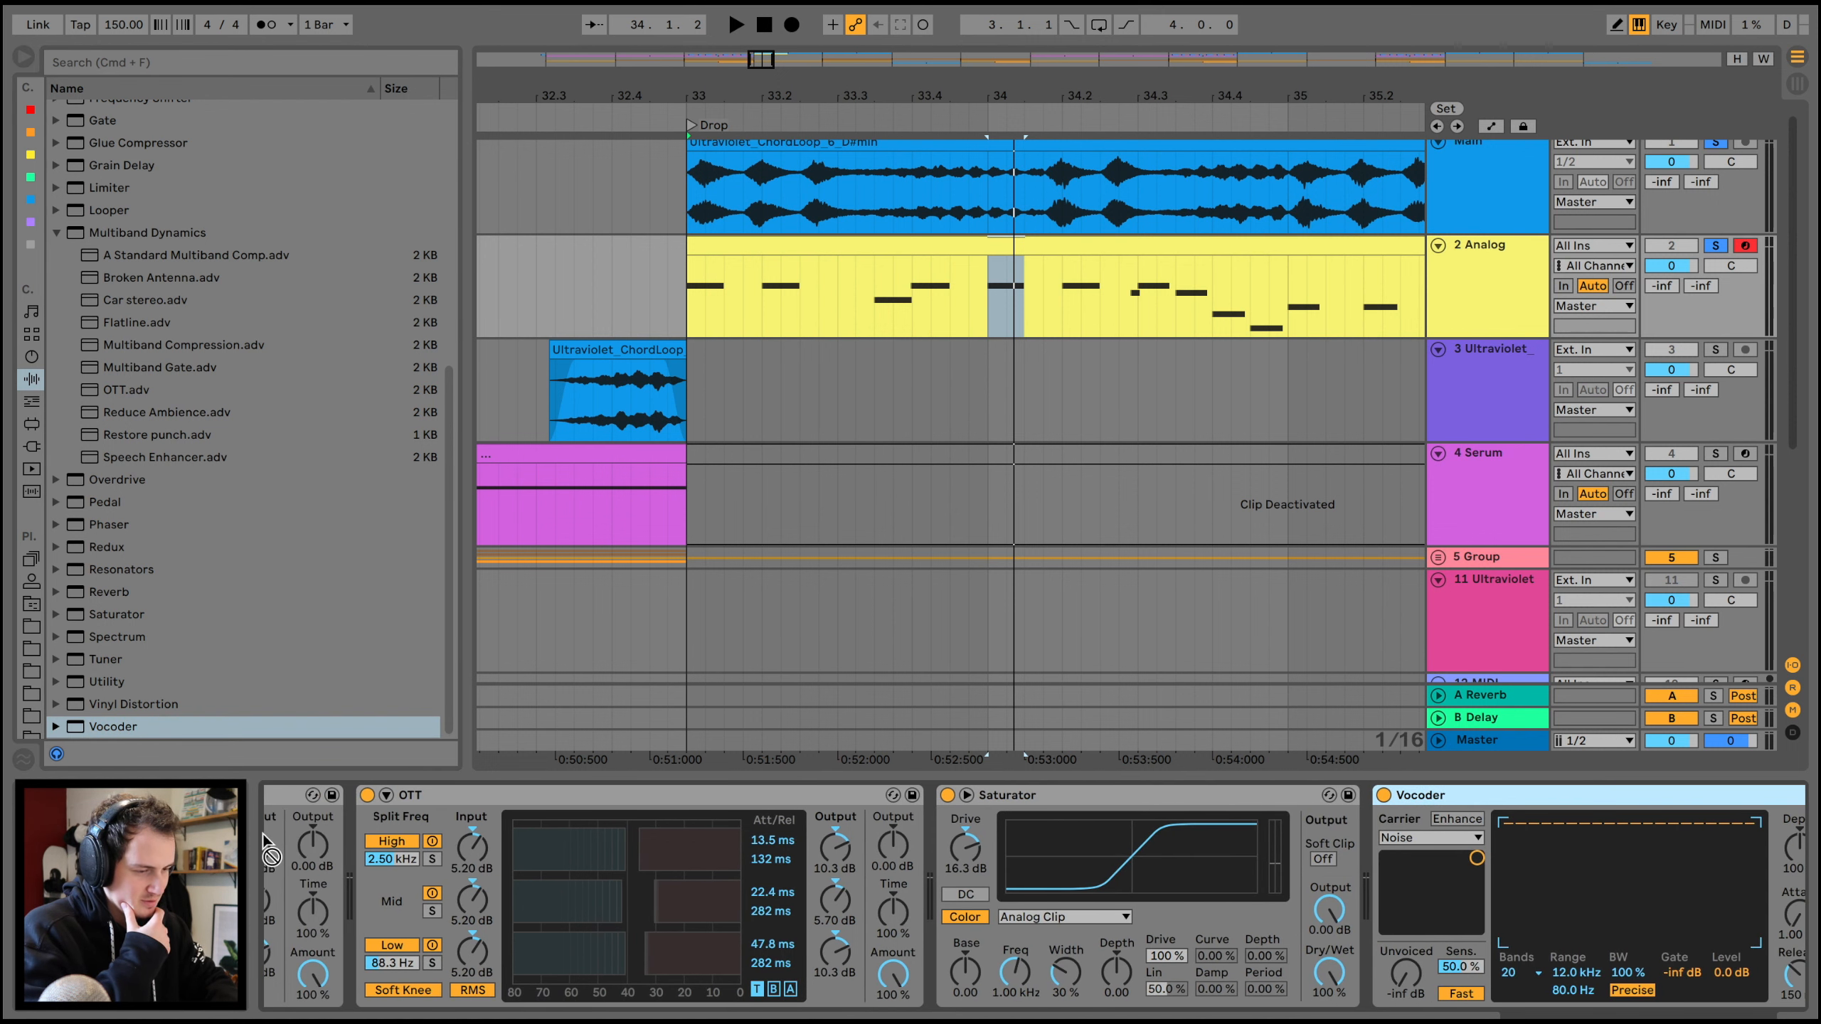
{"action": "left_click_drag", "start_coordinate": [321, 846], "coordinate": [738, 796]}
{"action": "left_click", "coordinate": [807, 838]}
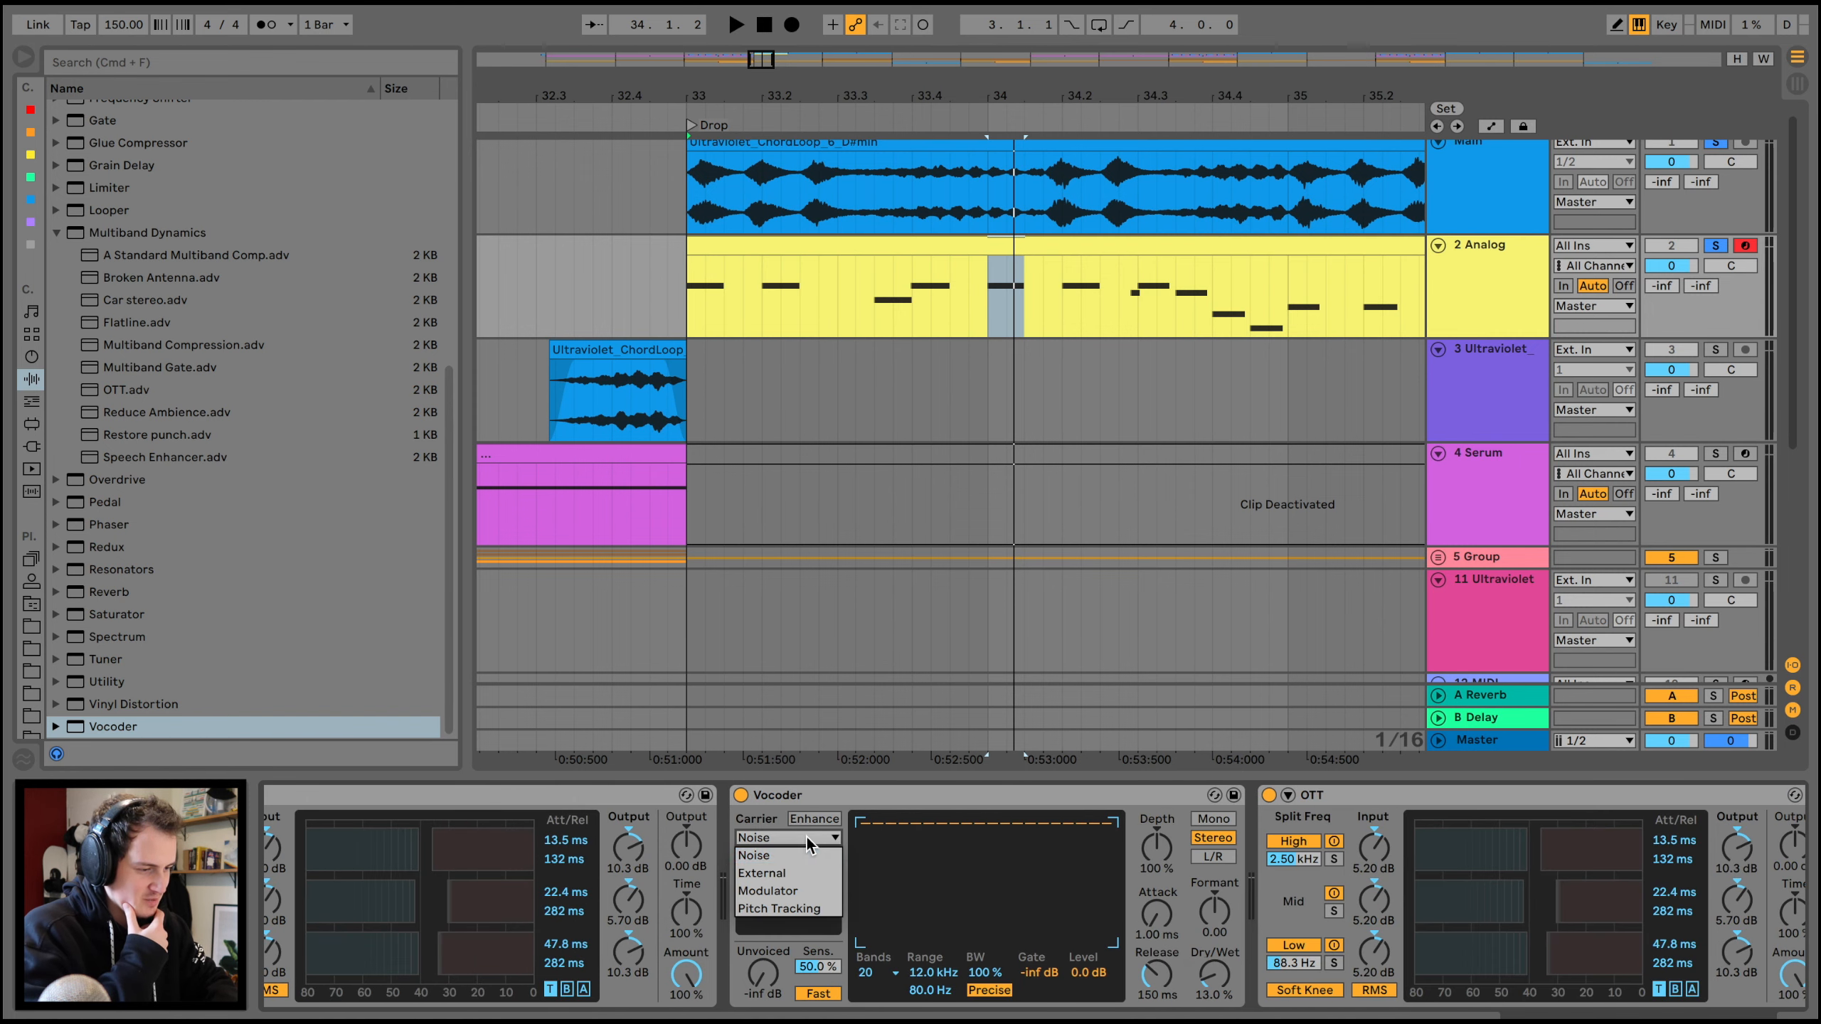
{"action": "left_click", "coordinate": [792, 882]}
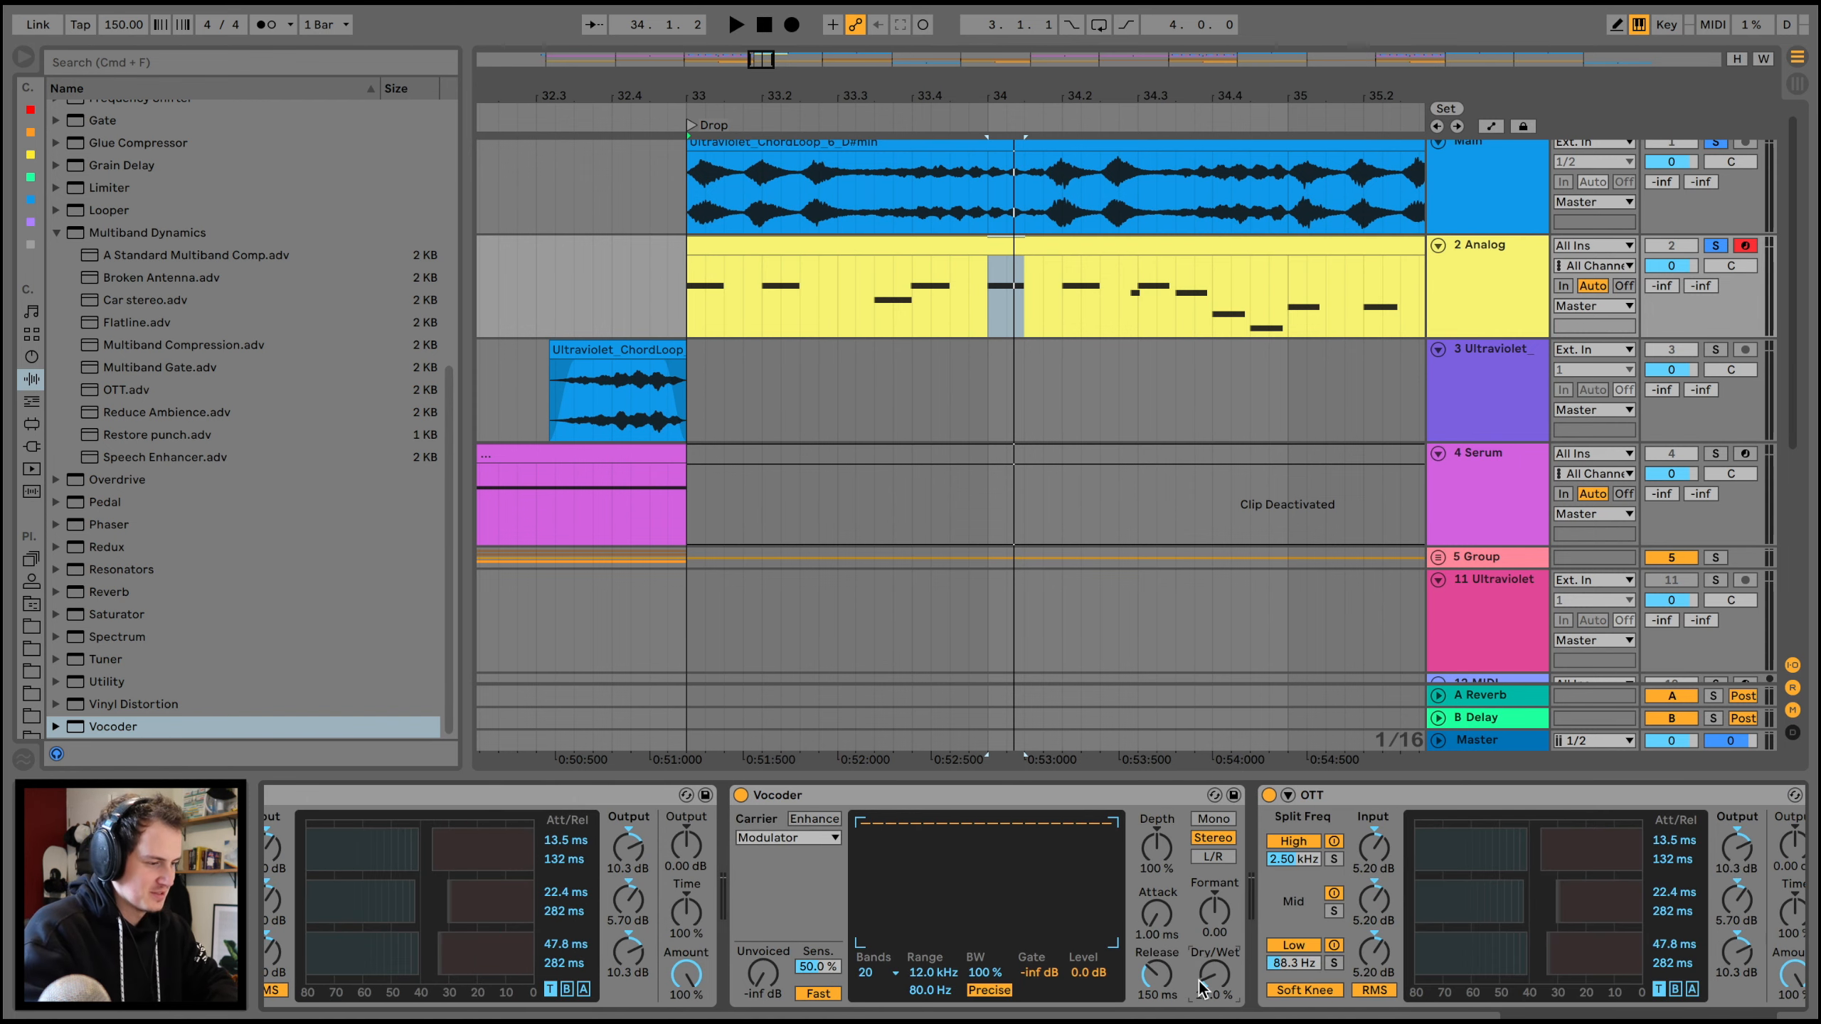
- Play the Drop and lower the Analog track's volume to -3.2 dB
{"action": "key", "text": "space"}
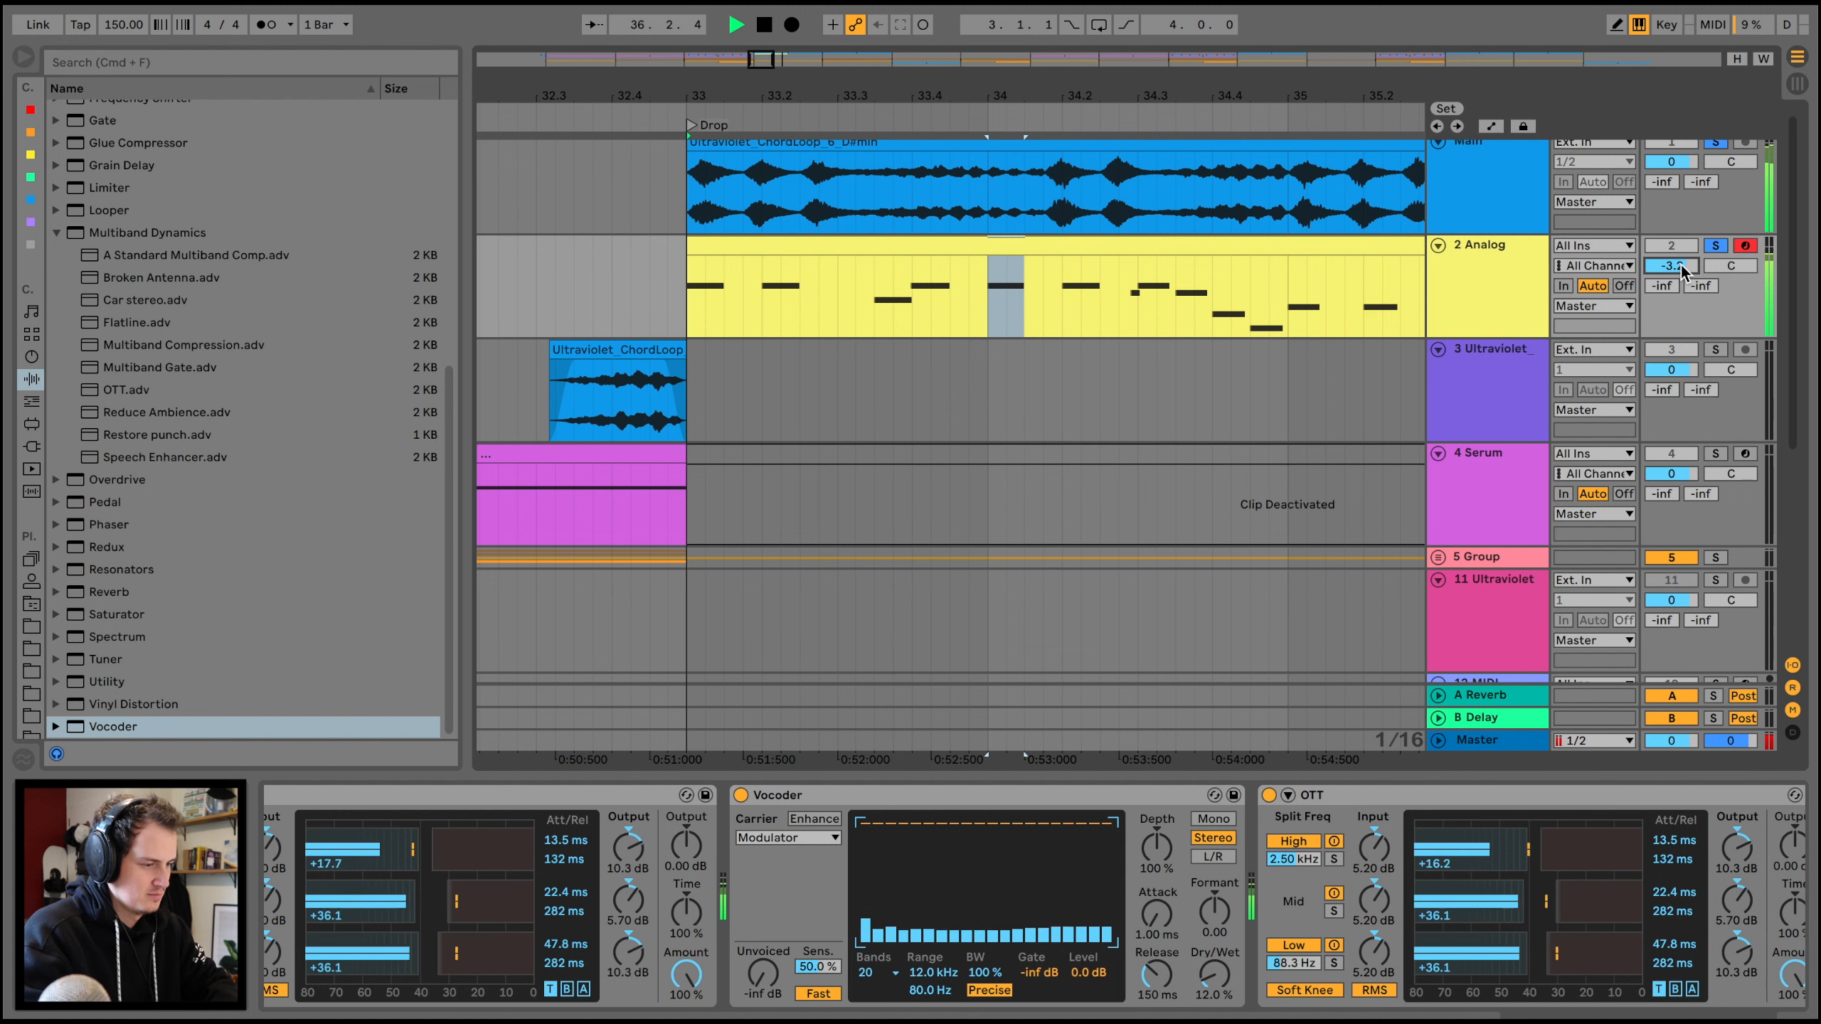
{"action": "left_click", "coordinate": [665, 294]}
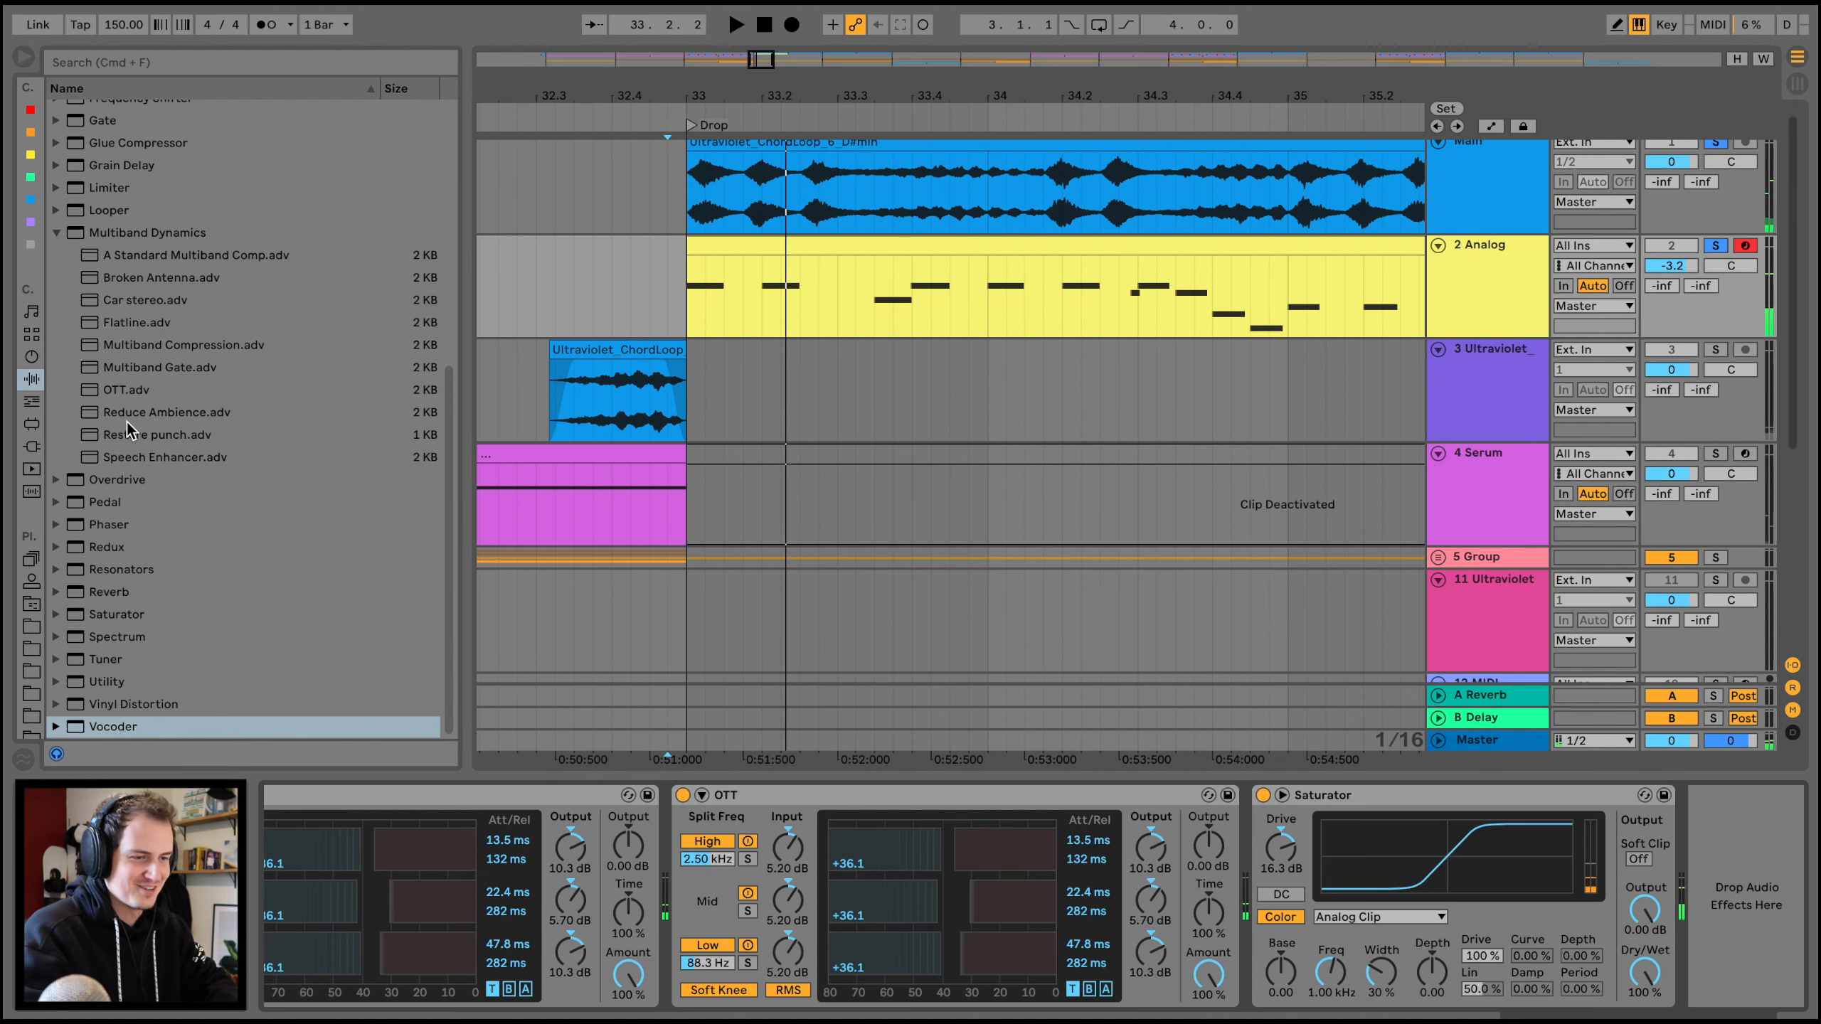
- Add the Soundtoys LittleMicroShift effect after the Saturator on the Analog track and play the Drop
{"action": "scroll", "coordinate": [128, 428], "scroll_direction": "up", "scroll_amount": 10}
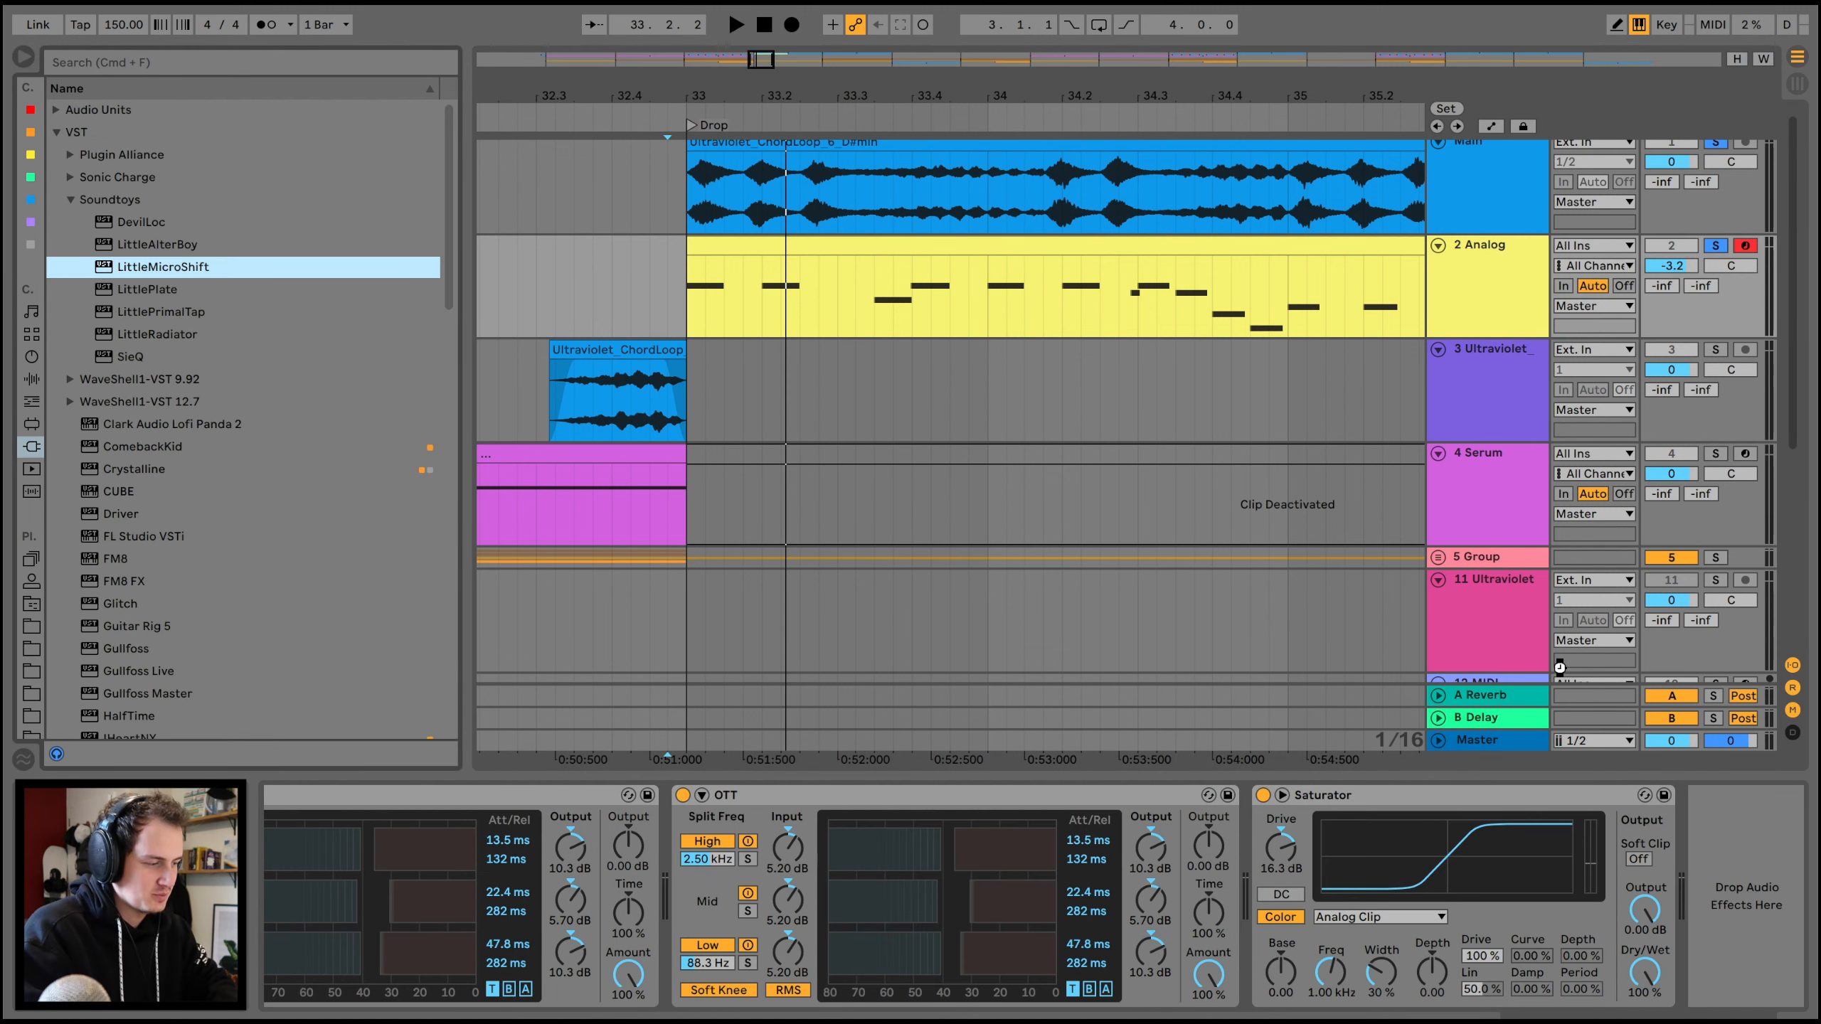
{"action": "double_click", "coordinate": [72, 270]}
{"action": "left_click_drag", "start_coordinate": [543, 297], "coordinate": [527, 431]}
{"action": "key", "text": "space"}
{"action": "left_click", "coordinate": [685, 277]}
{"action": "left_click", "coordinate": [404, 104]}
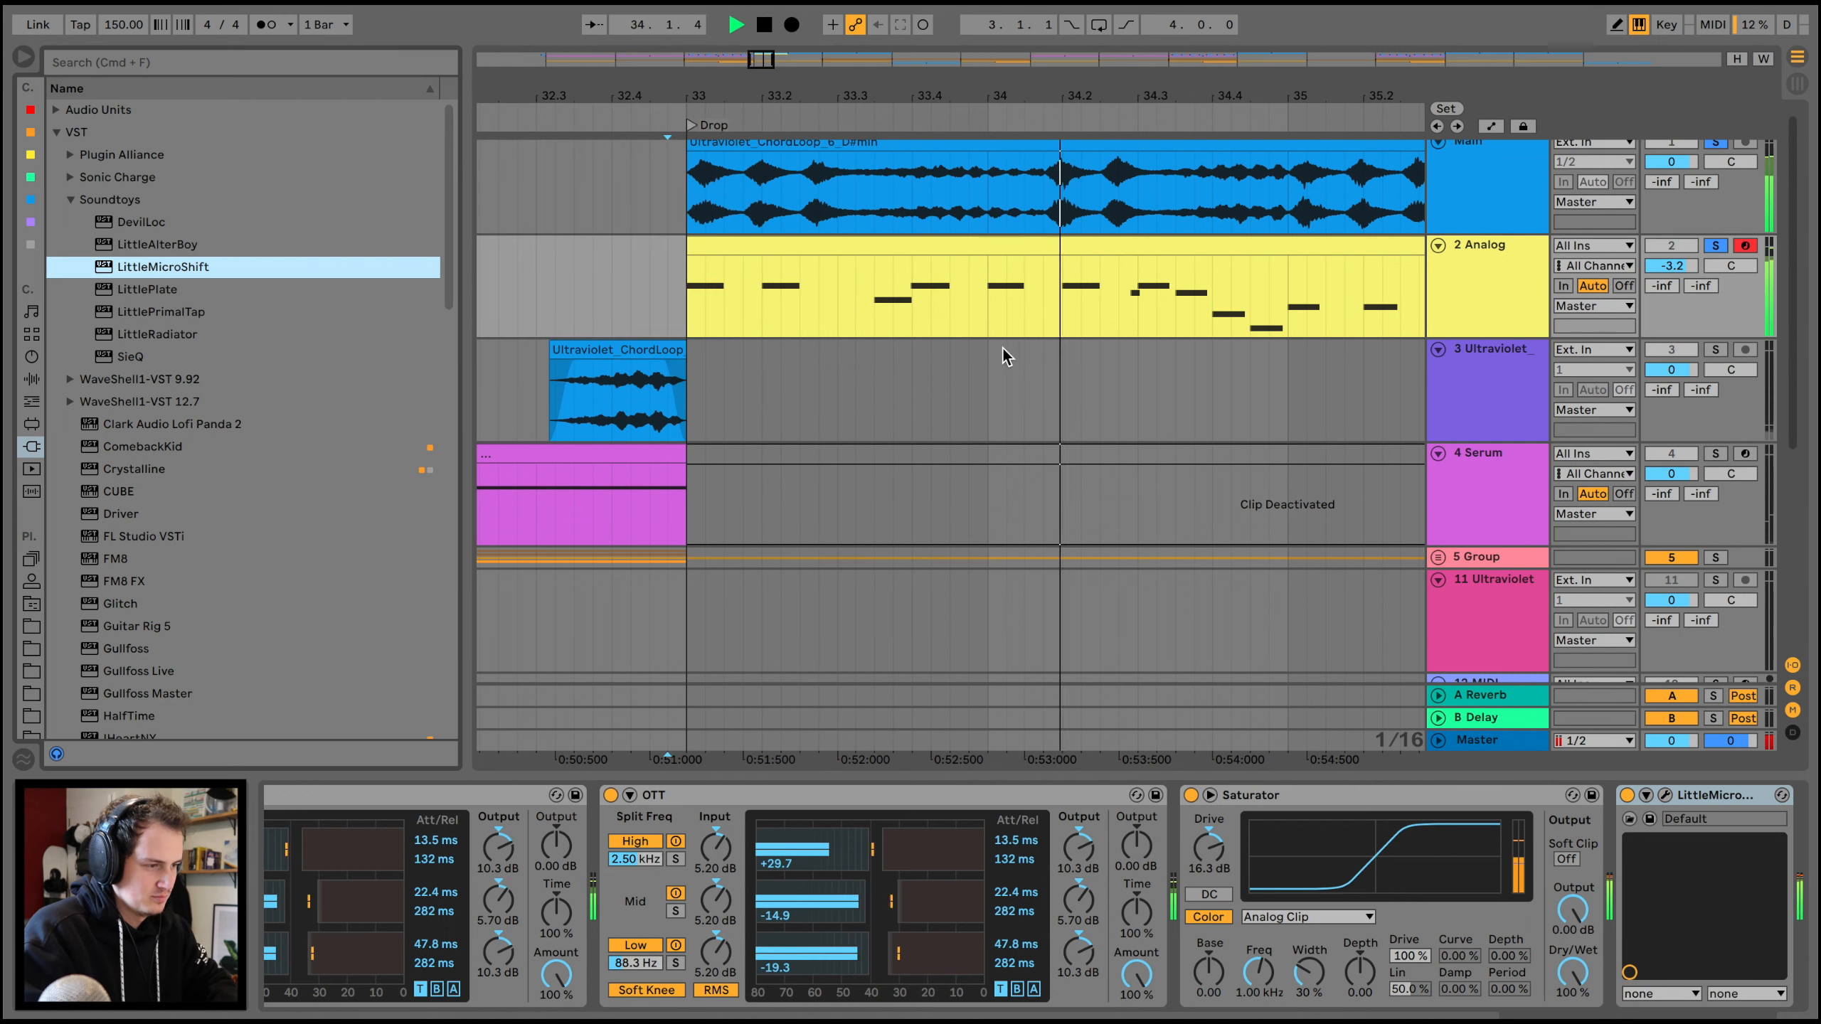
{"action": "key", "text": "space"}
- Delete the two OTT devices between the Vocoder and the Saturator
{"action": "left_click", "coordinate": [681, 798]}
{"action": "key", "text": "Delete"}
{"action": "scroll", "coordinate": [683, 797], "scroll_direction": "left", "scroll_amount": 5}
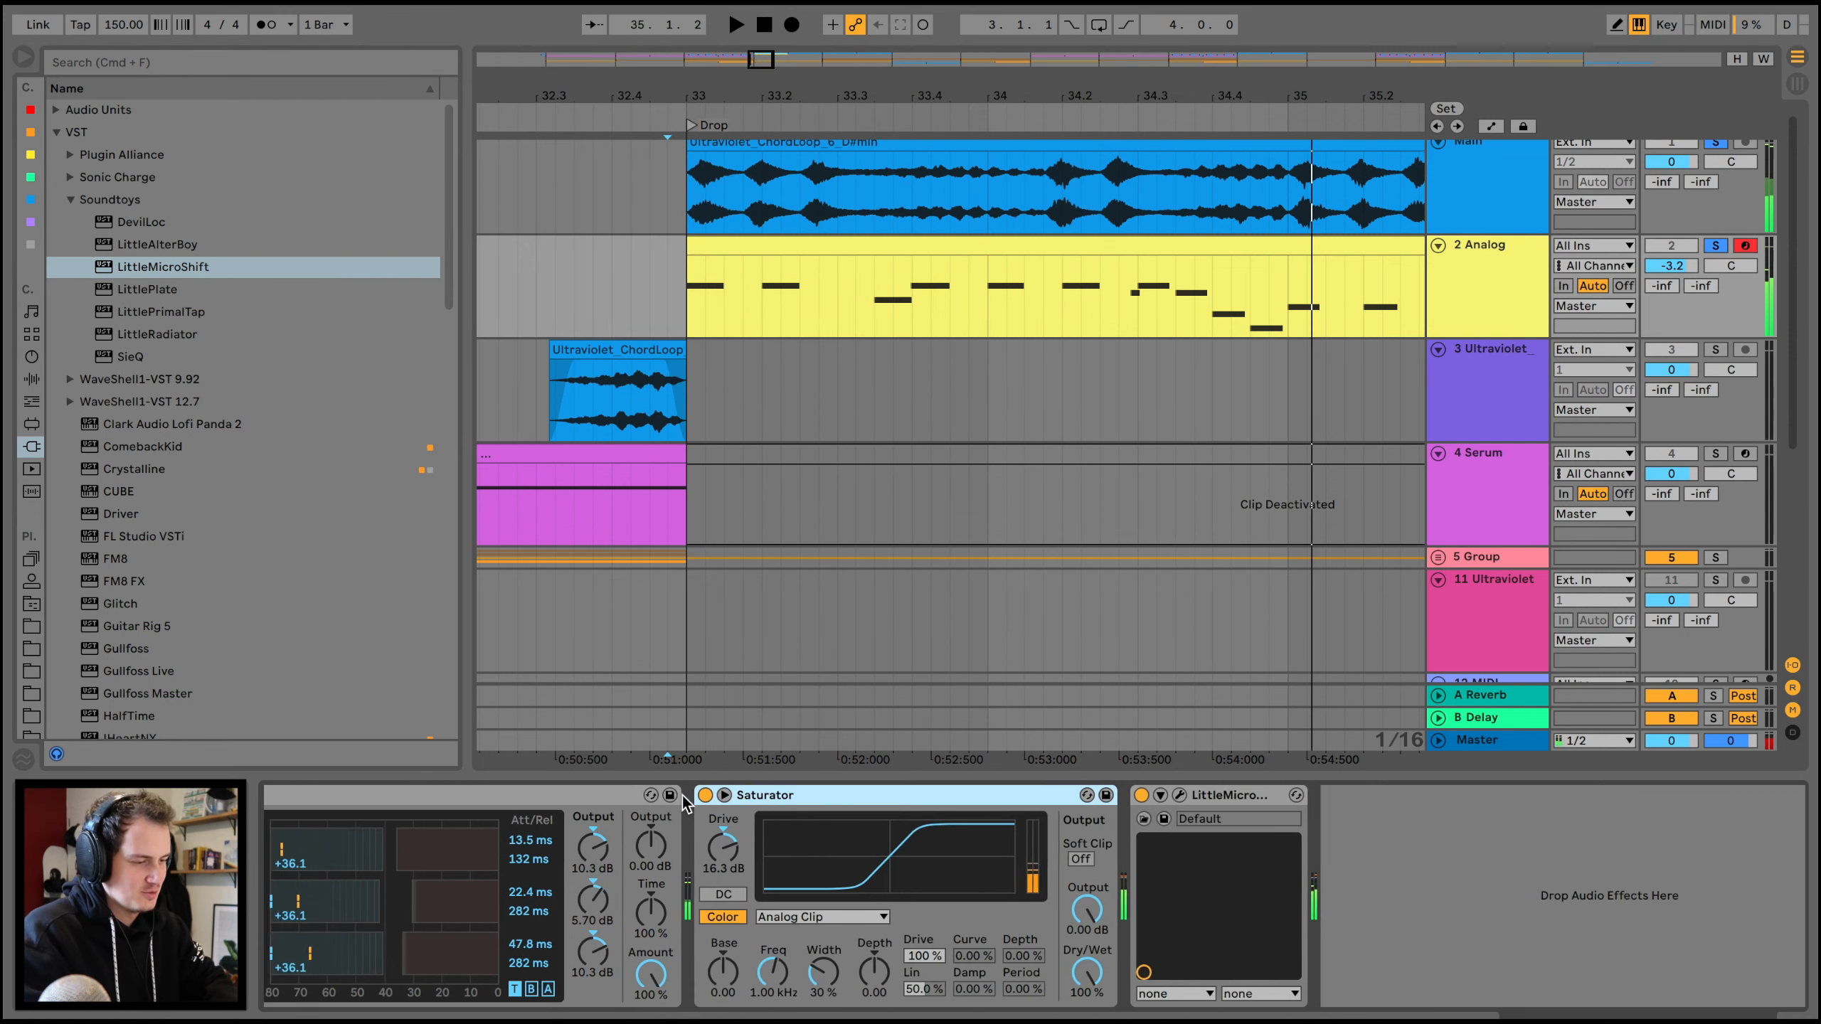
{"action": "left_click", "coordinate": [683, 798]}
{"action": "key", "text": "Delete"}
- Play the Drop and lower the amount of the remaining OTT before the Vocoder to 73 %
{"action": "scroll", "coordinate": [684, 797], "scroll_direction": "left", "scroll_amount": 10}
{"action": "key", "text": "space"}
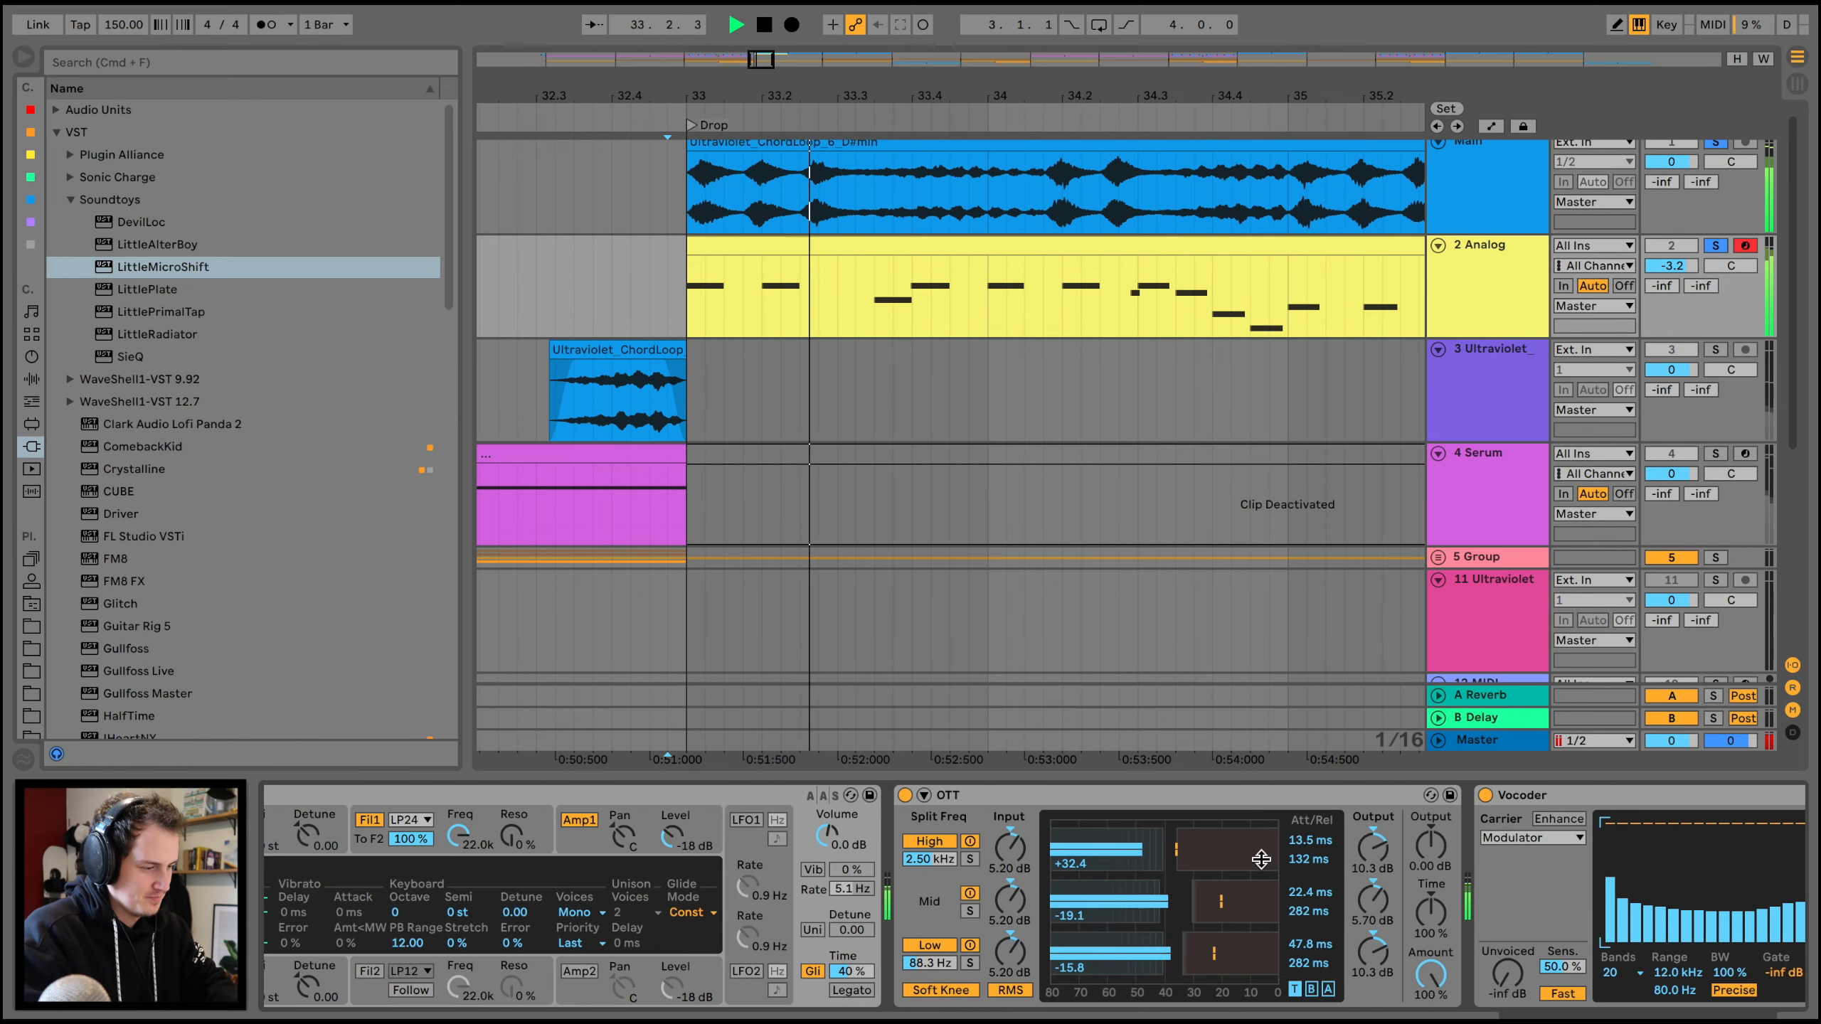
{"action": "left_click_drag", "start_coordinate": [1430, 974], "coordinate": [1431, 986]}
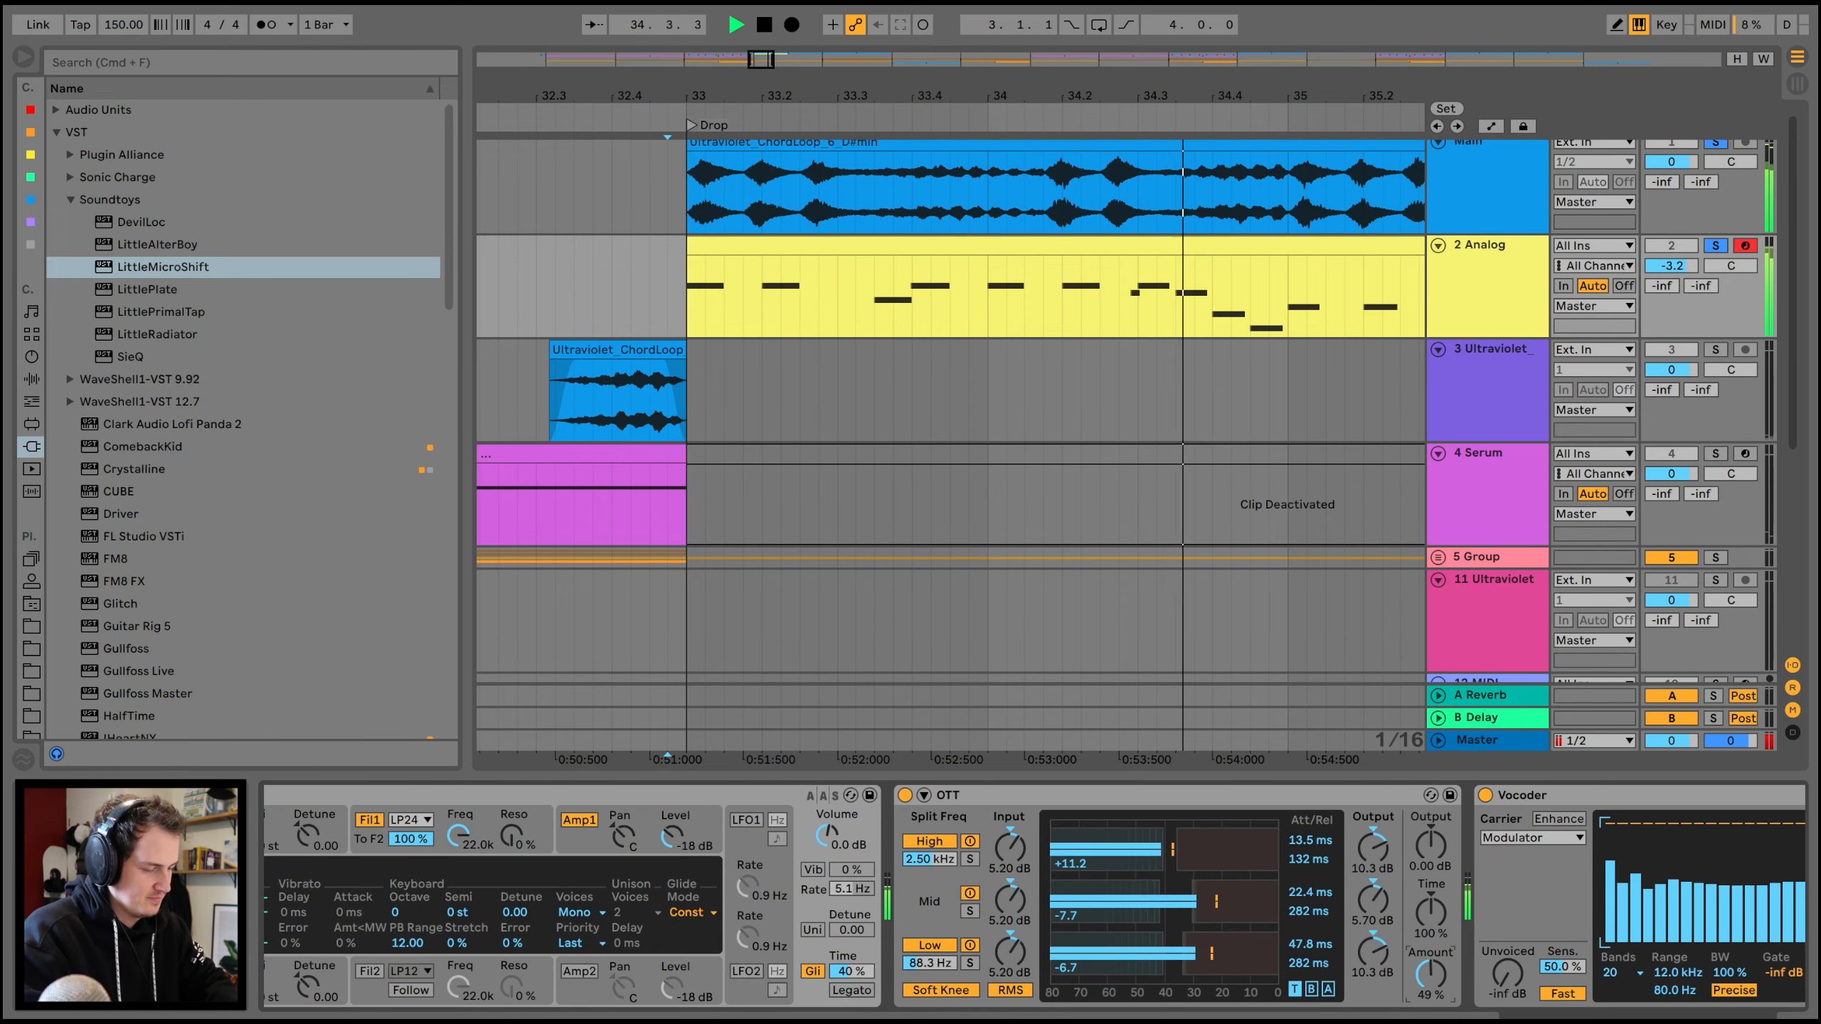
- Raise the Vocoder's dry/wet to 51 %
{"action": "scroll", "coordinate": [1436, 976], "scroll_direction": "right", "scroll_amount": 10}
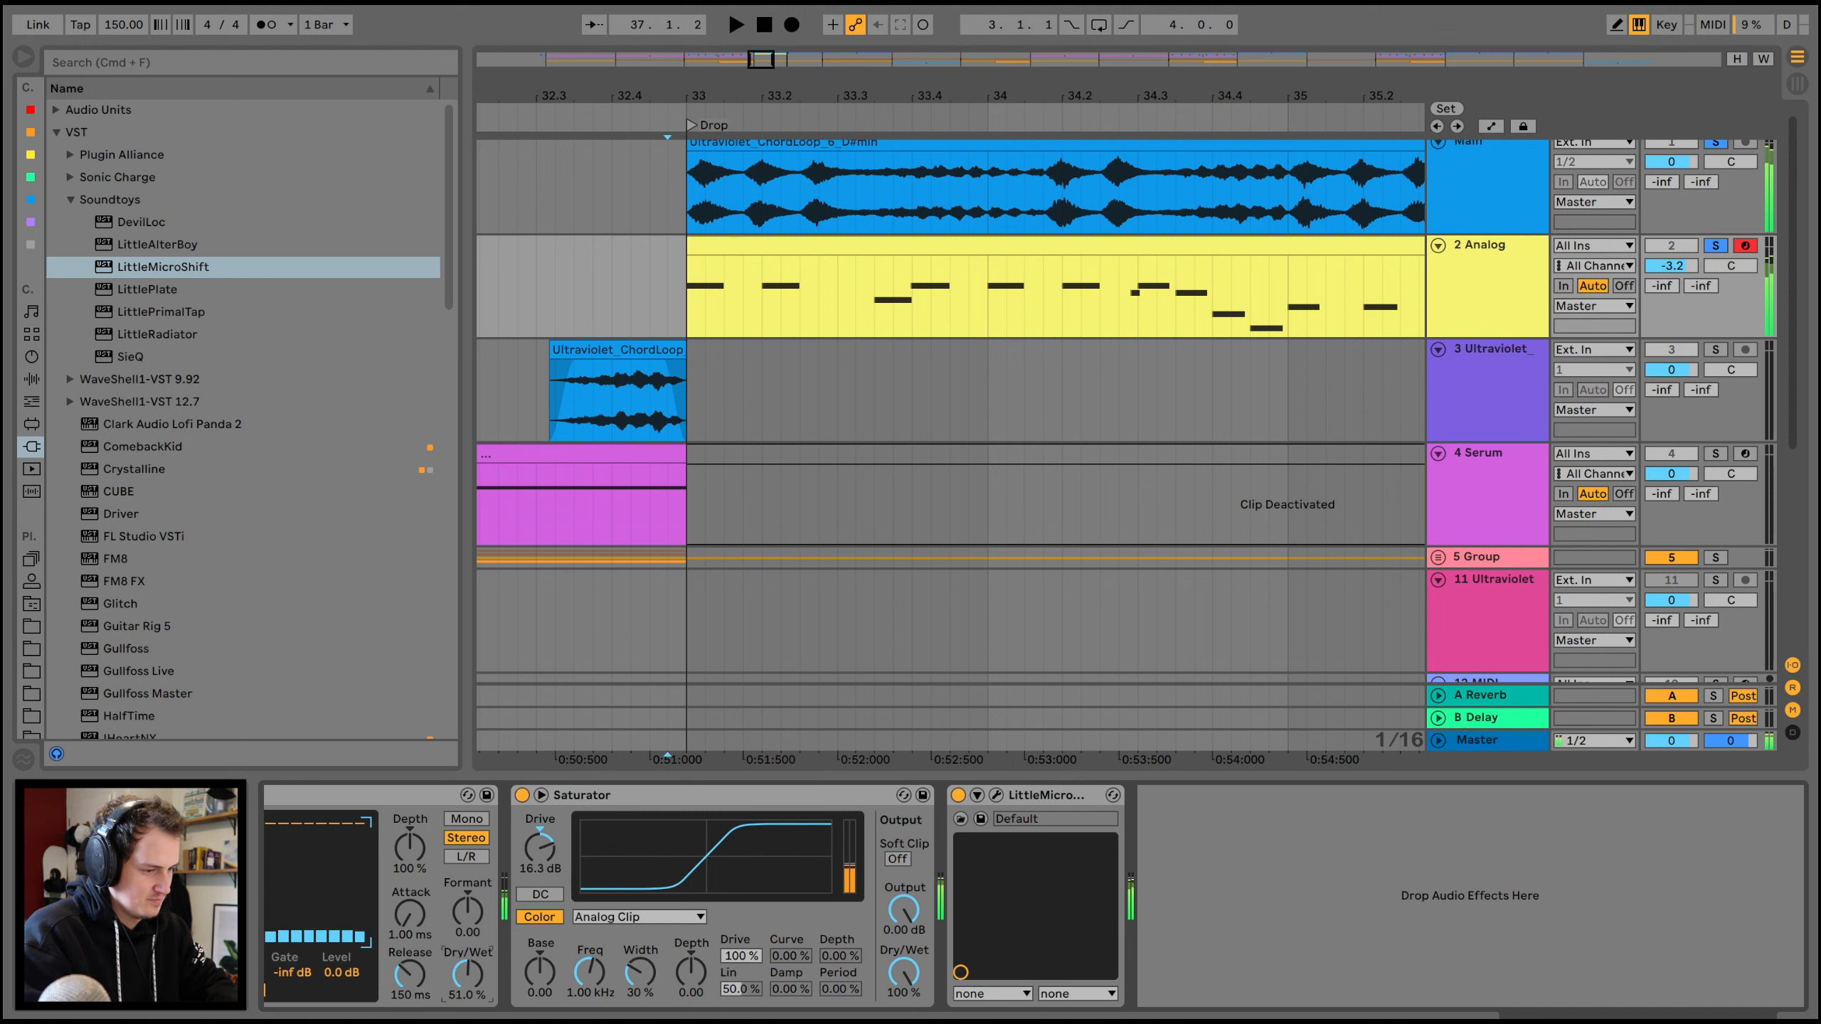
{"action": "key", "text": "space"}
{"action": "left_click_drag", "start_coordinate": [466, 974], "coordinate": [540, 953]}
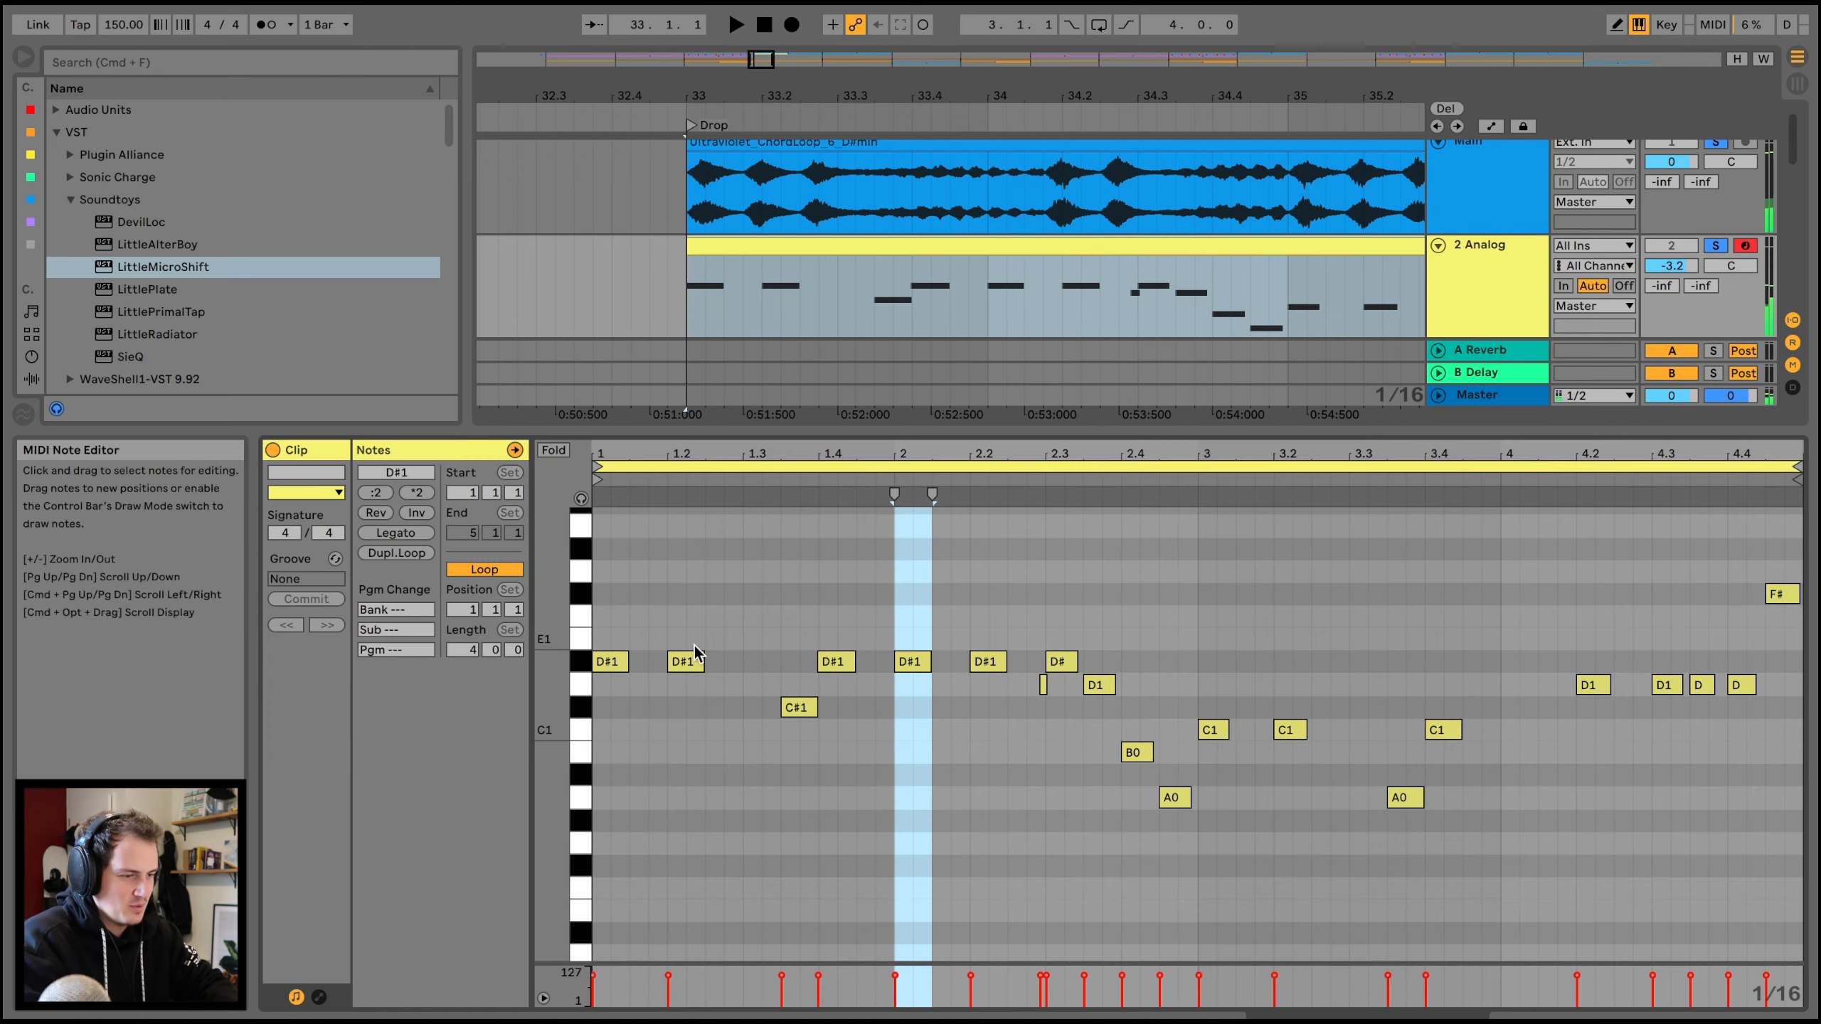
- Rework the opening D#1 notes of the Analog clip into three notes spaced three sixteenths apart
{"action": "left_click_drag", "start_coordinate": [690, 661], "coordinate": [740, 661]}
{"action": "double_click", "coordinate": [715, 661]}
{"action": "key", "text": "space"}
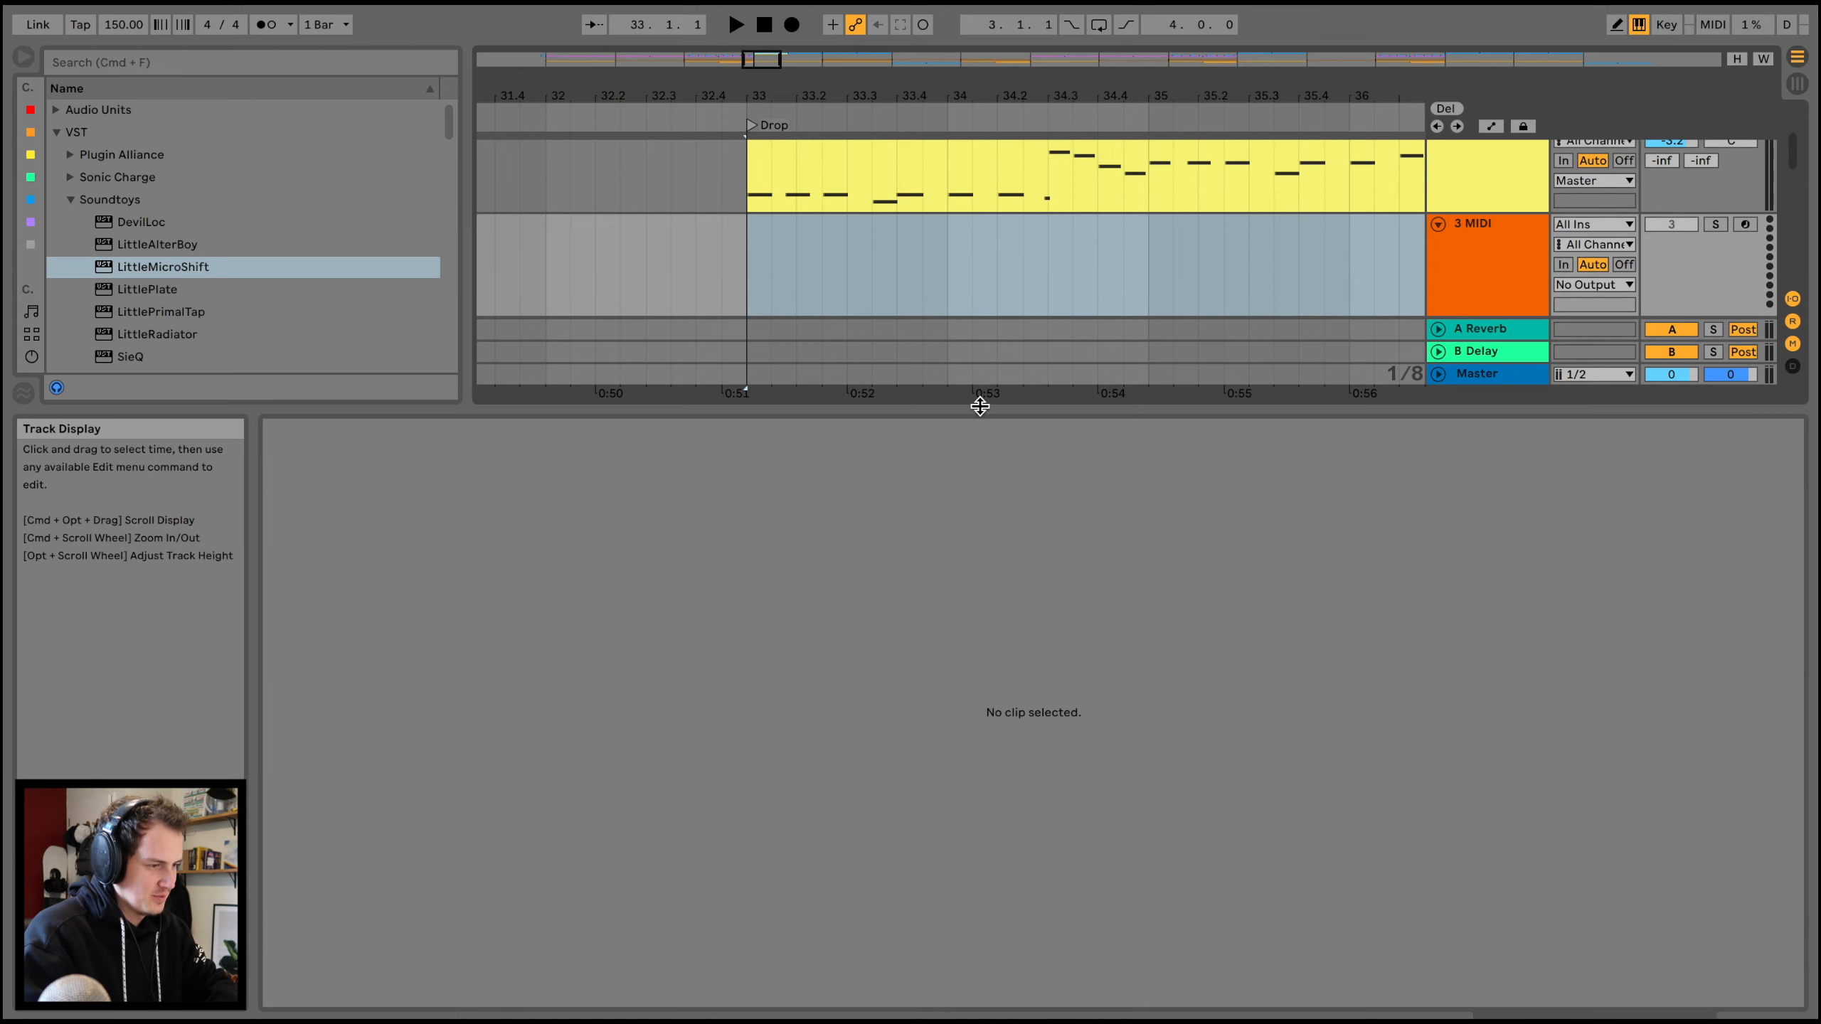
- Lengthen the third D#0 note of the clip on the second Analog track into a long sustained note
{"action": "left_click_drag", "start_coordinate": [981, 406], "coordinate": [953, 749]}
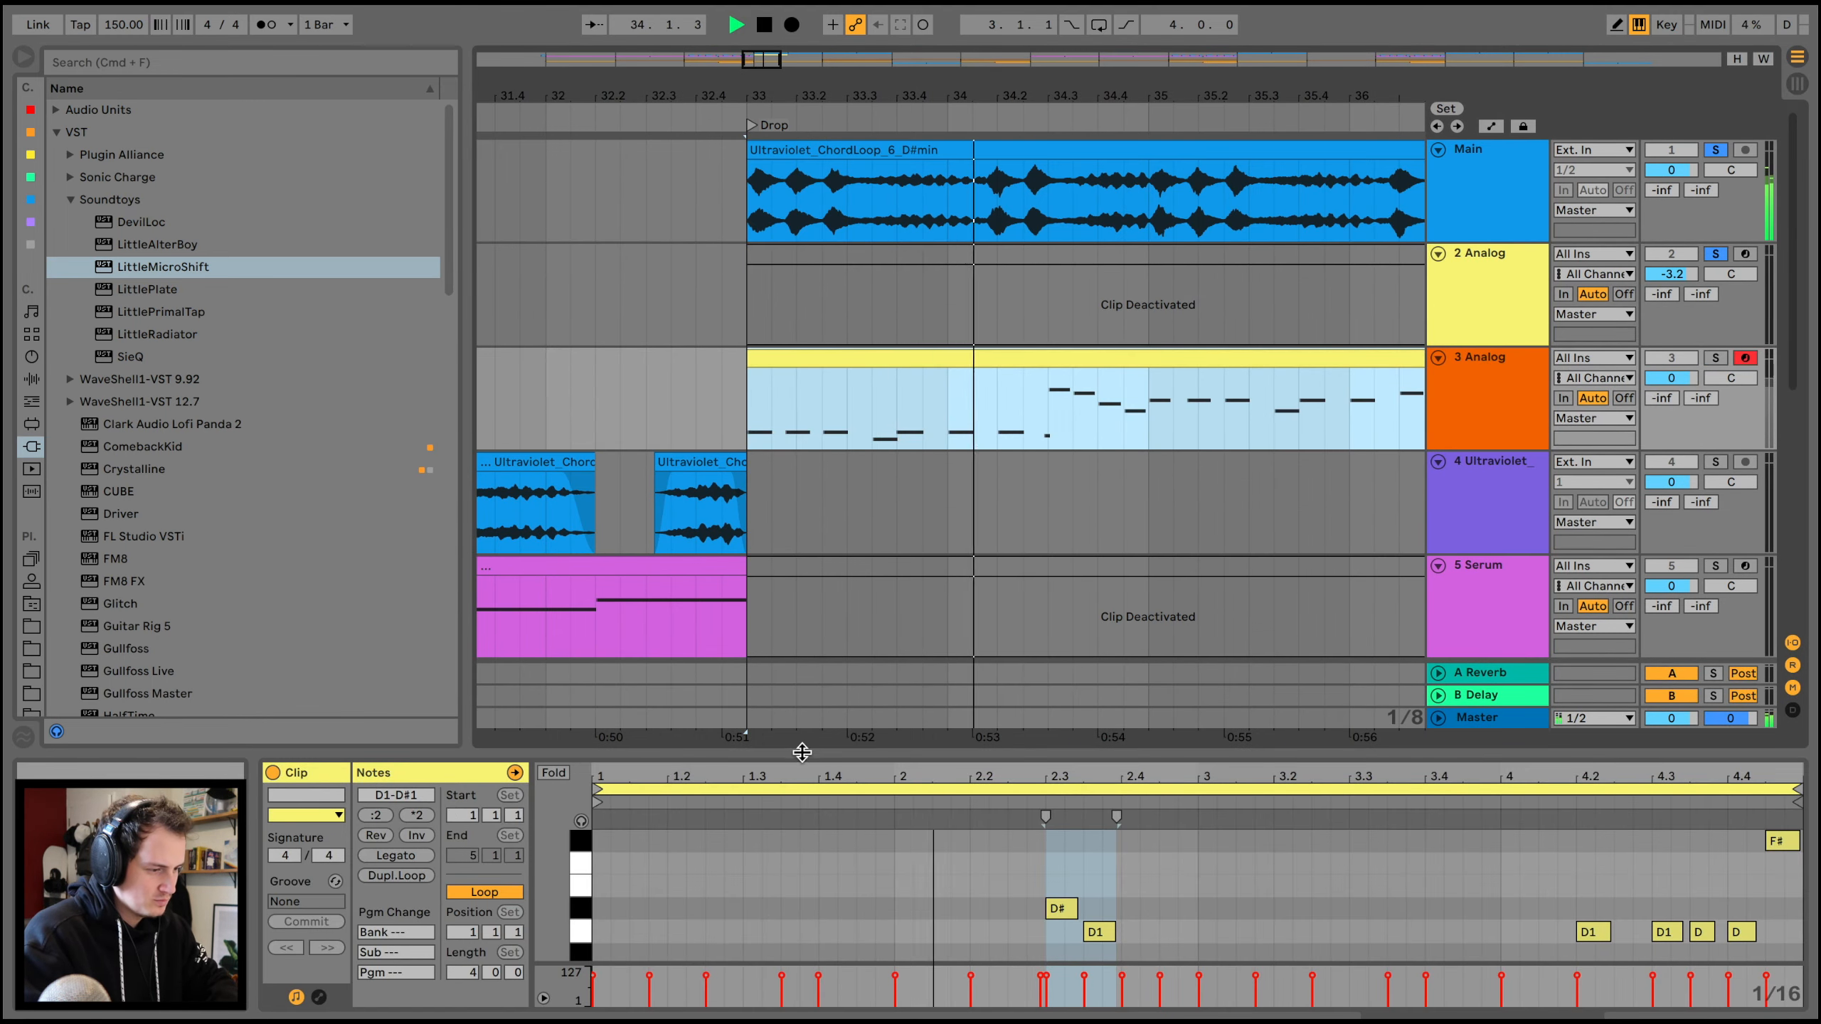
{"action": "double_click", "coordinate": [801, 746]}
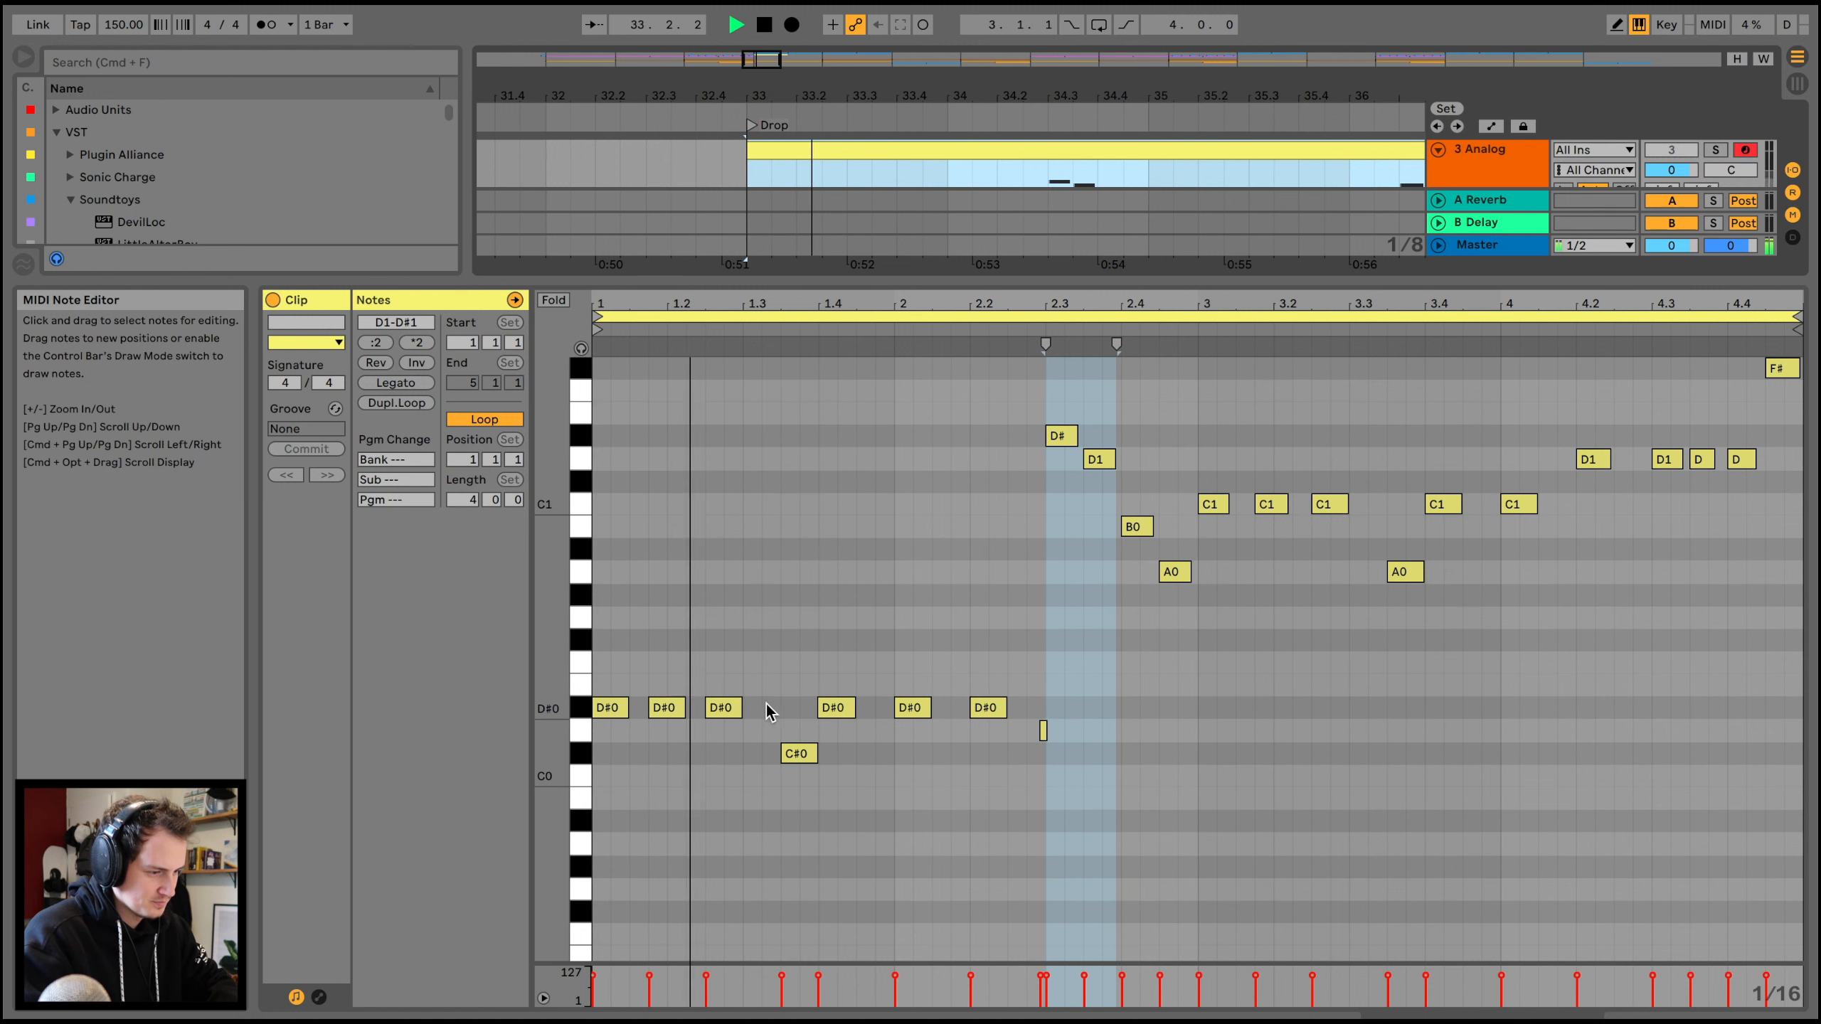
{"action": "left_click_drag", "start_coordinate": [726, 712], "coordinate": [949, 707]}
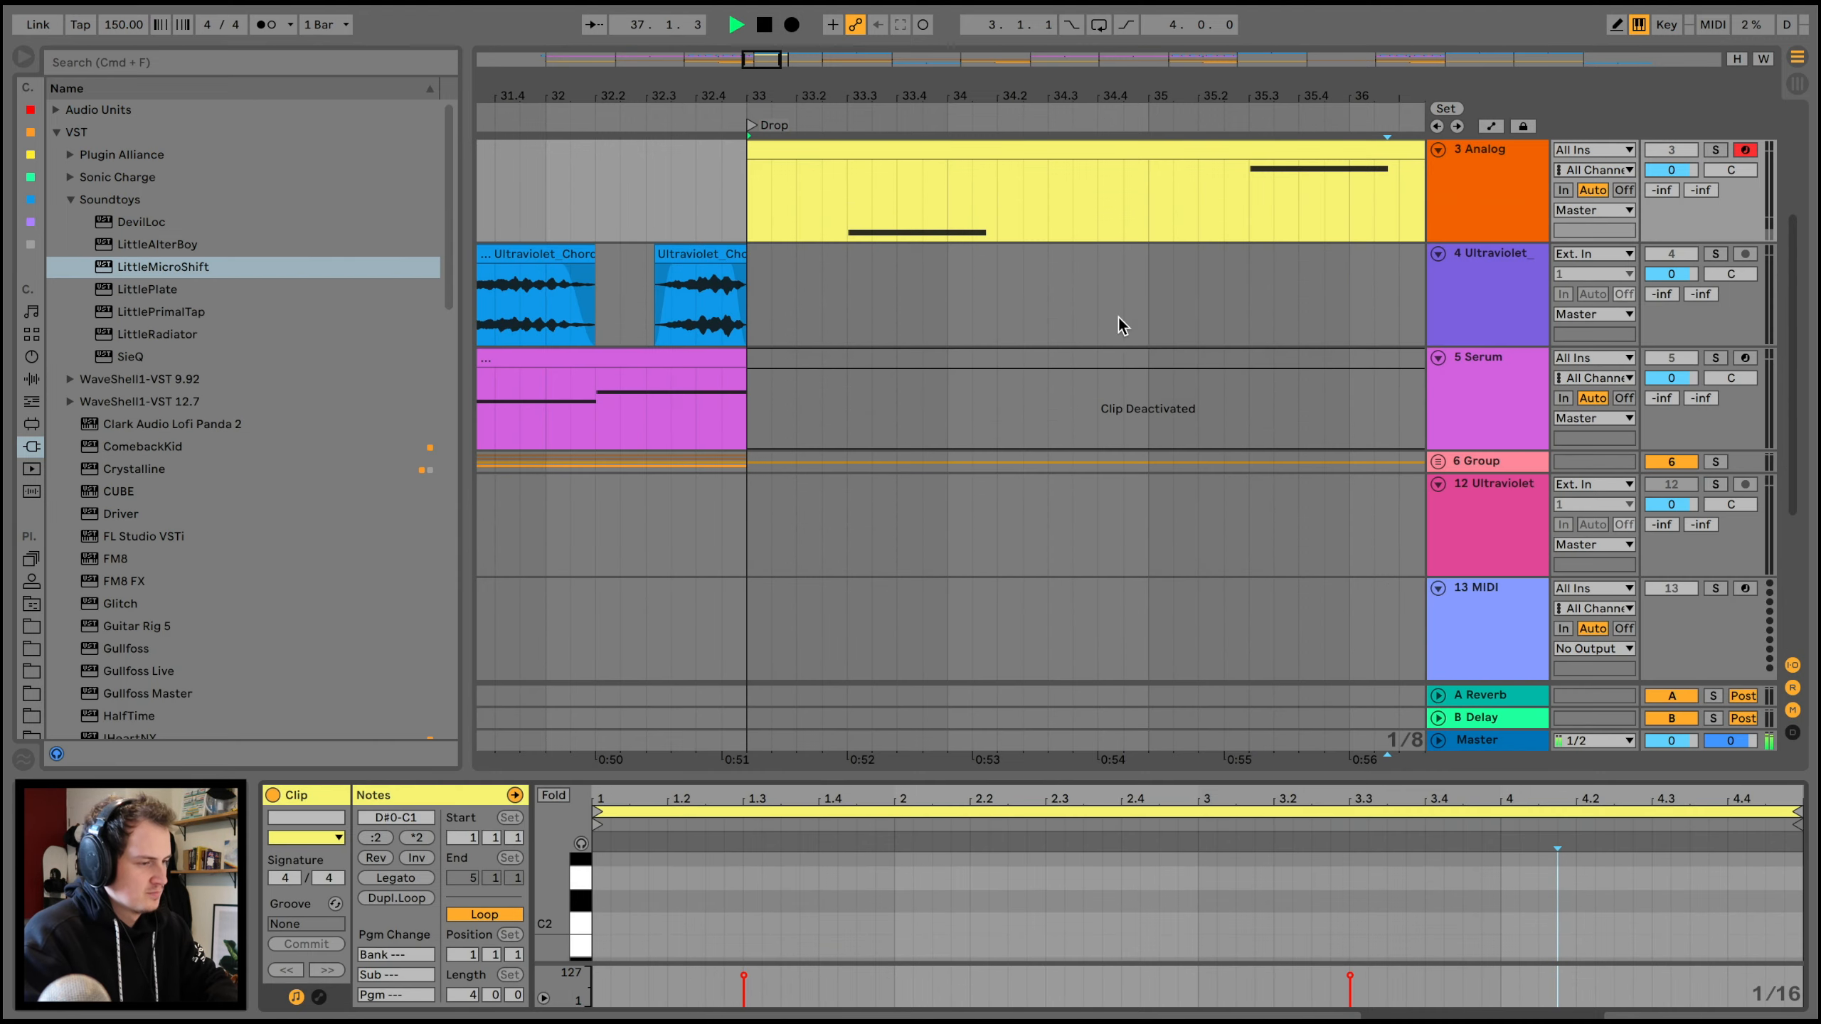
- Reactivate the deactivated clip on the first Analog track and play the Drop
{"action": "scroll", "coordinate": [1147, 323], "scroll_direction": "up", "scroll_amount": 3}
{"action": "left_click", "coordinate": [1346, 257]}
{"action": "key", "text": "0"}
{"action": "key", "text": "space"}
- Delete the low notes after the first three D#0 notes in the first Analog track's clip, up to beat 2.3
{"action": "double_click", "coordinate": [905, 250]}
{"action": "key", "text": "space"}
{"action": "key", "text": "space"}
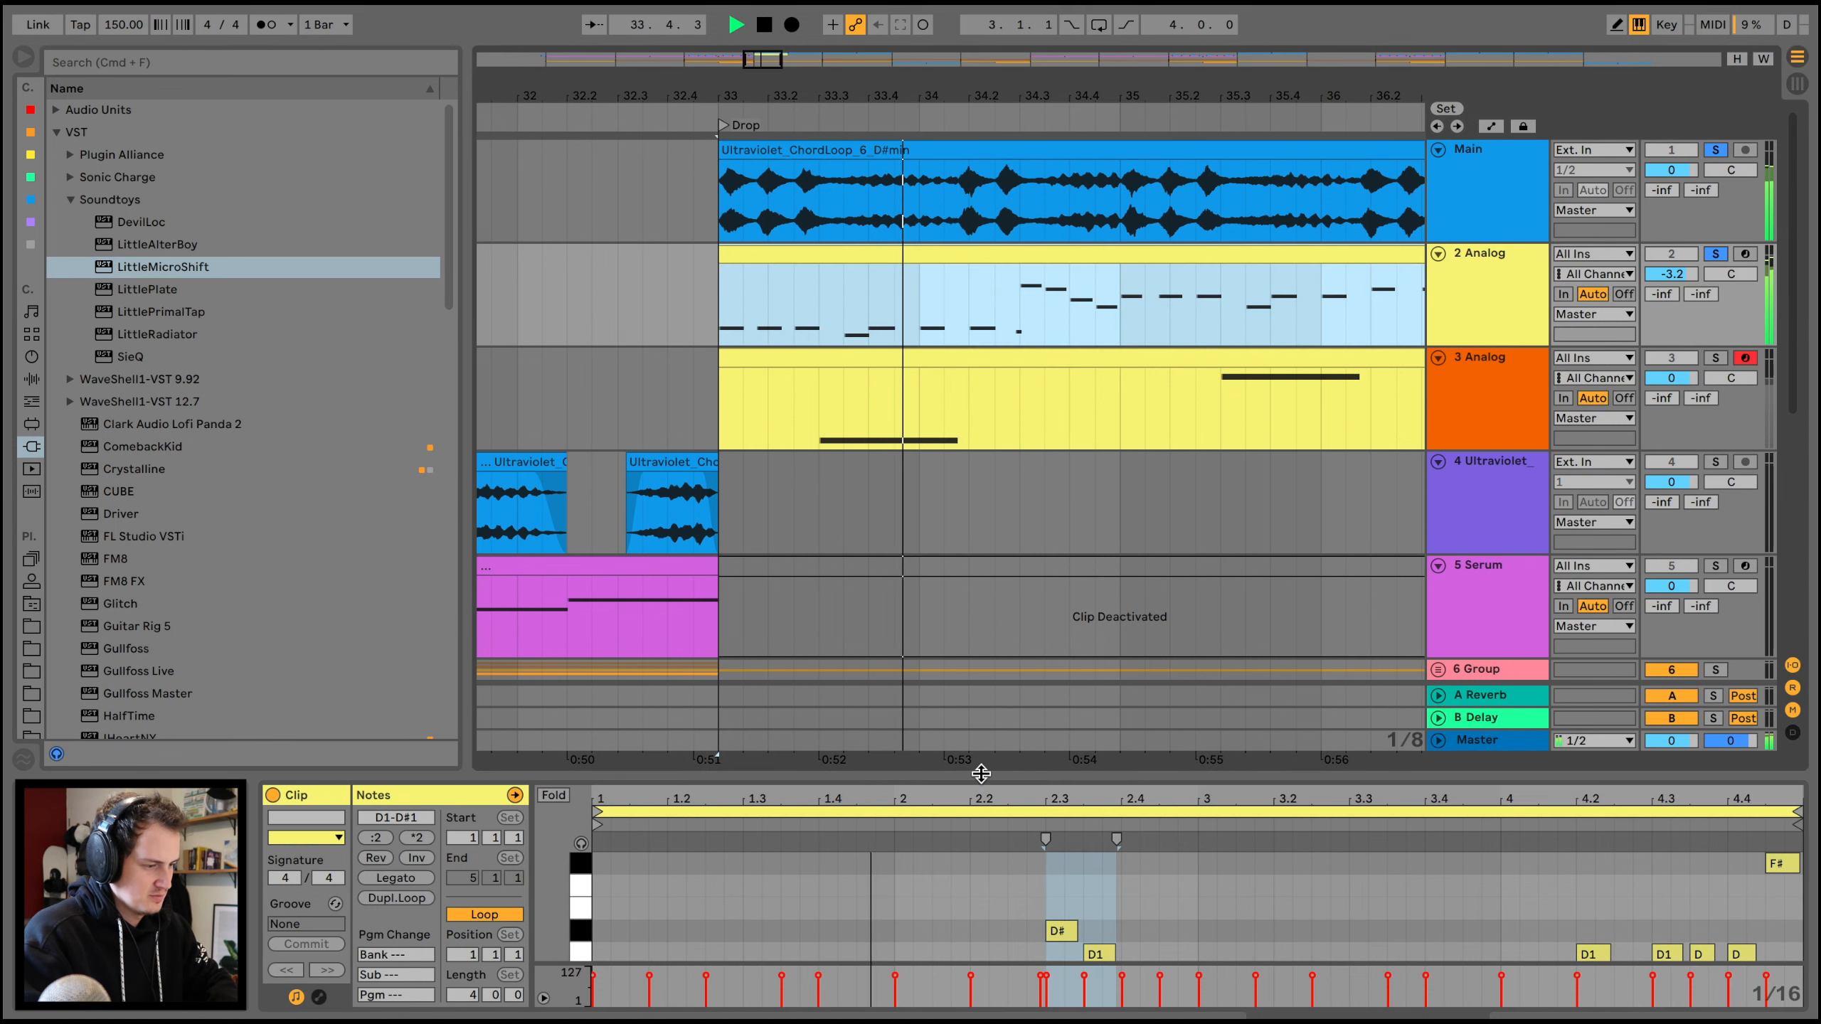
{"action": "left_click_drag", "start_coordinate": [980, 773], "coordinate": [981, 289]}
{"action": "left_click_drag", "start_coordinate": [793, 675], "coordinate": [1073, 838]}
{"action": "key", "text": "BackSpace"}
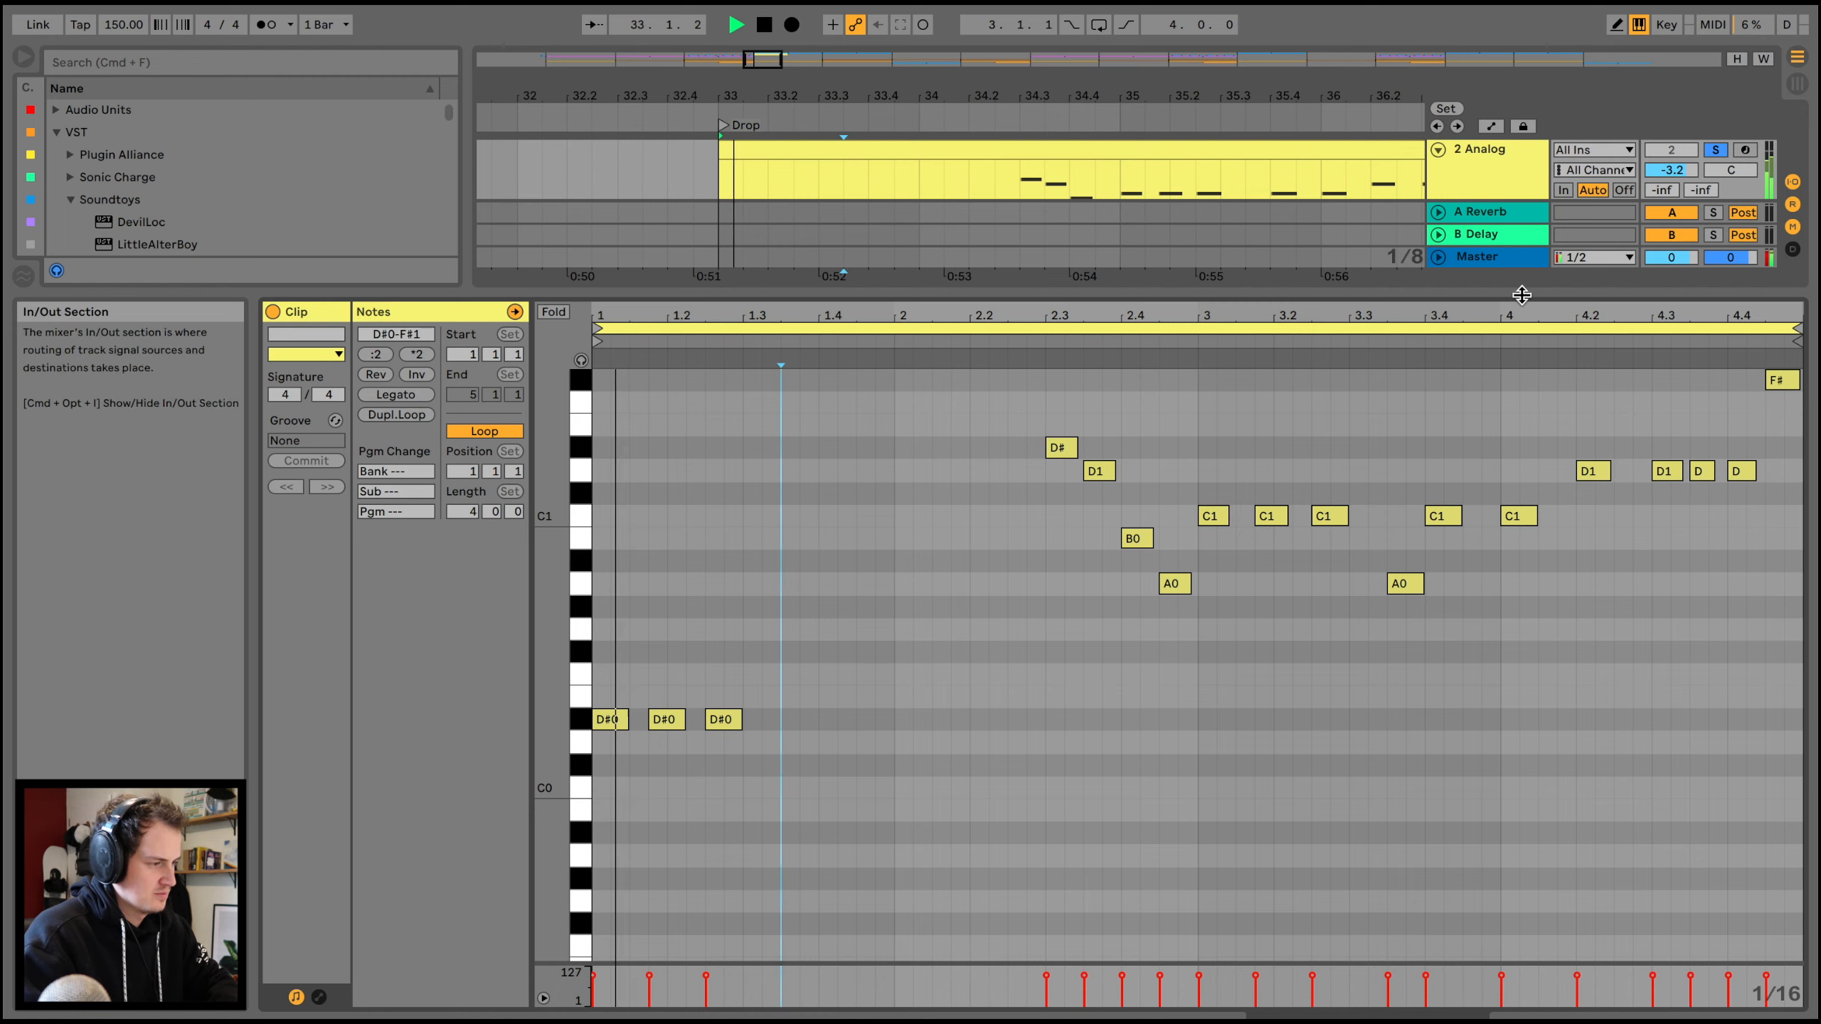
- Solo the second Analog track alongside the first and show the first Analog track's OTT and Vocoder devices
{"action": "left_click_drag", "start_coordinate": [1522, 295], "coordinate": [1506, 665]}
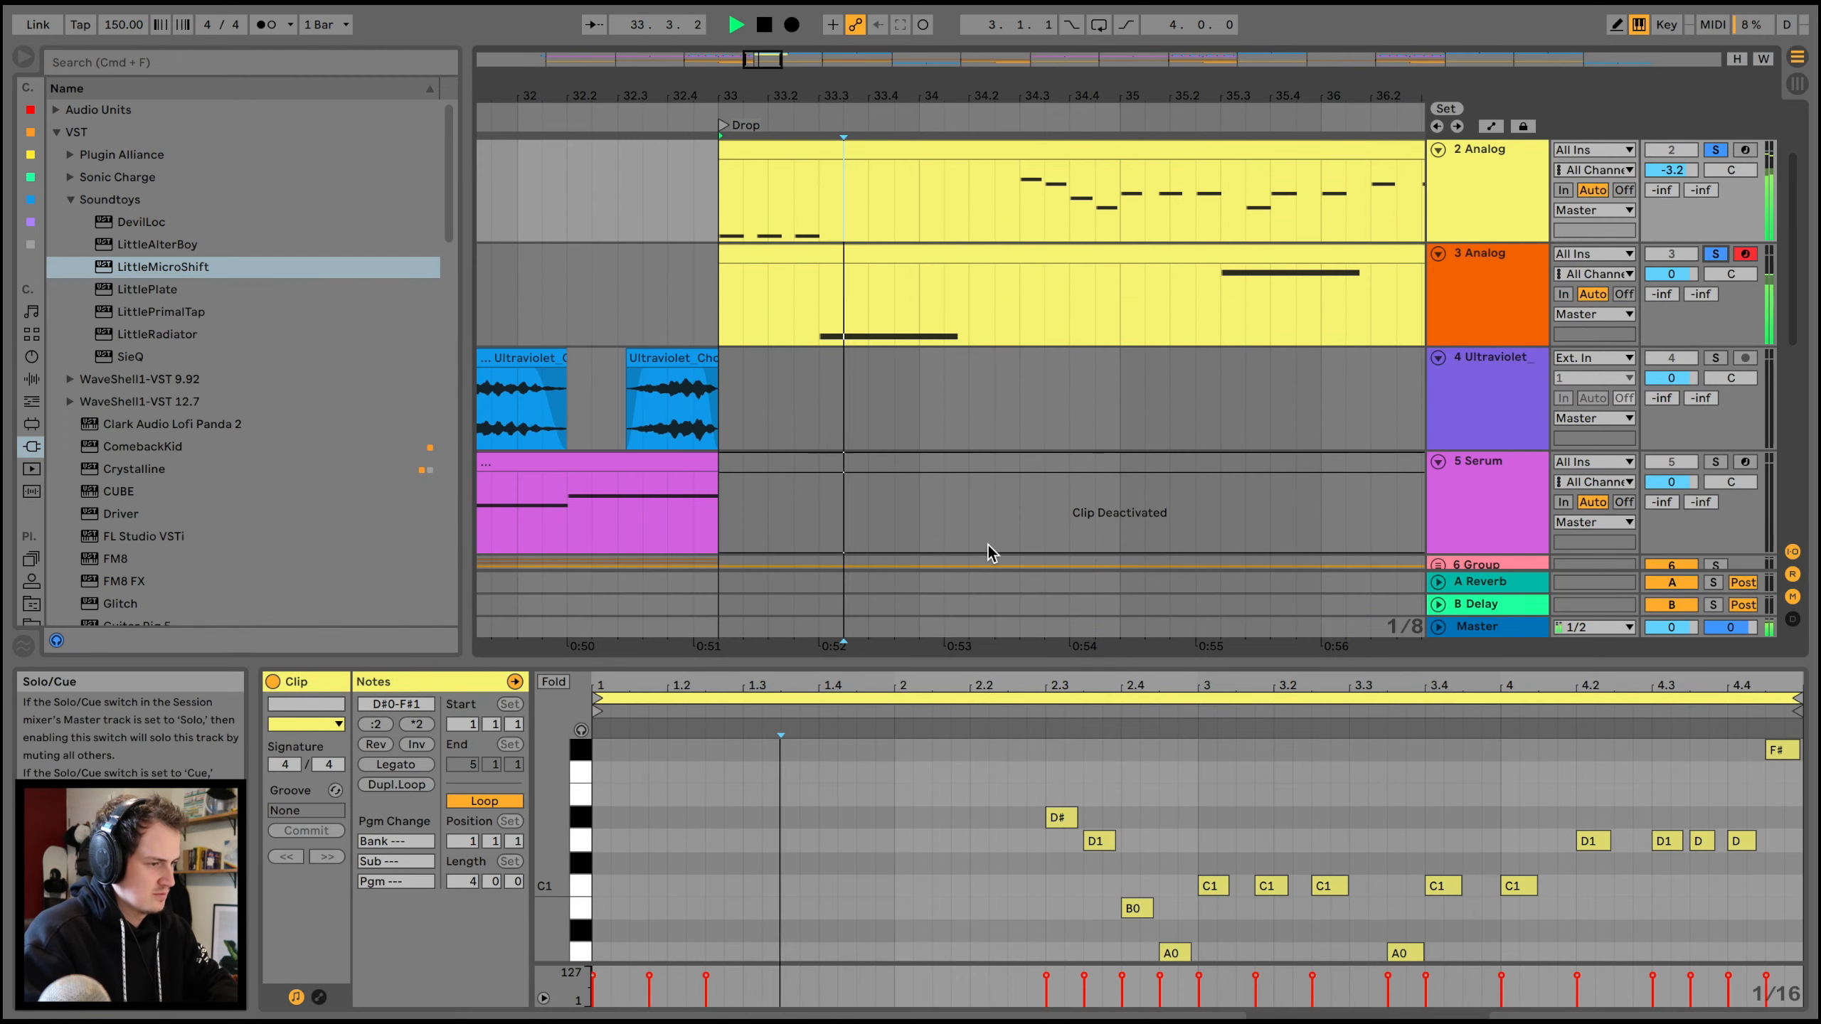
{"action": "double_click", "coordinate": [1465, 211]}
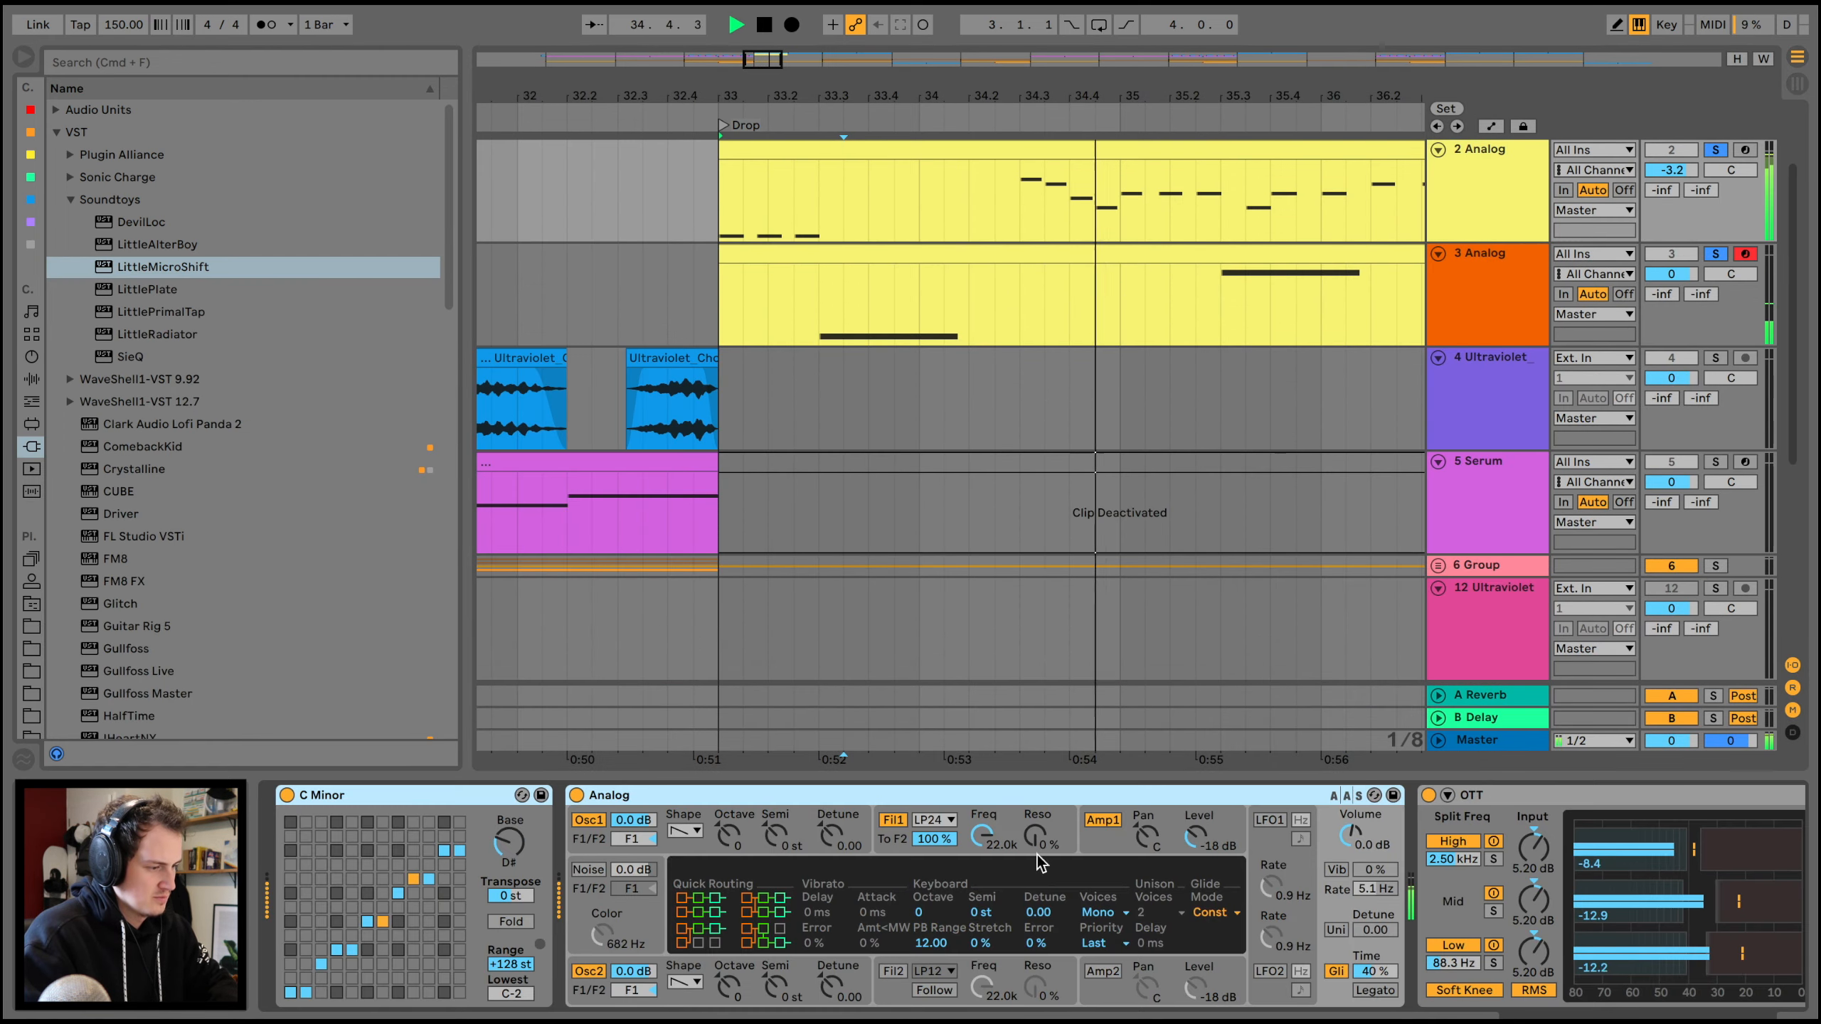
{"action": "scroll", "coordinate": [1041, 863], "scroll_direction": "right", "scroll_amount": 5}
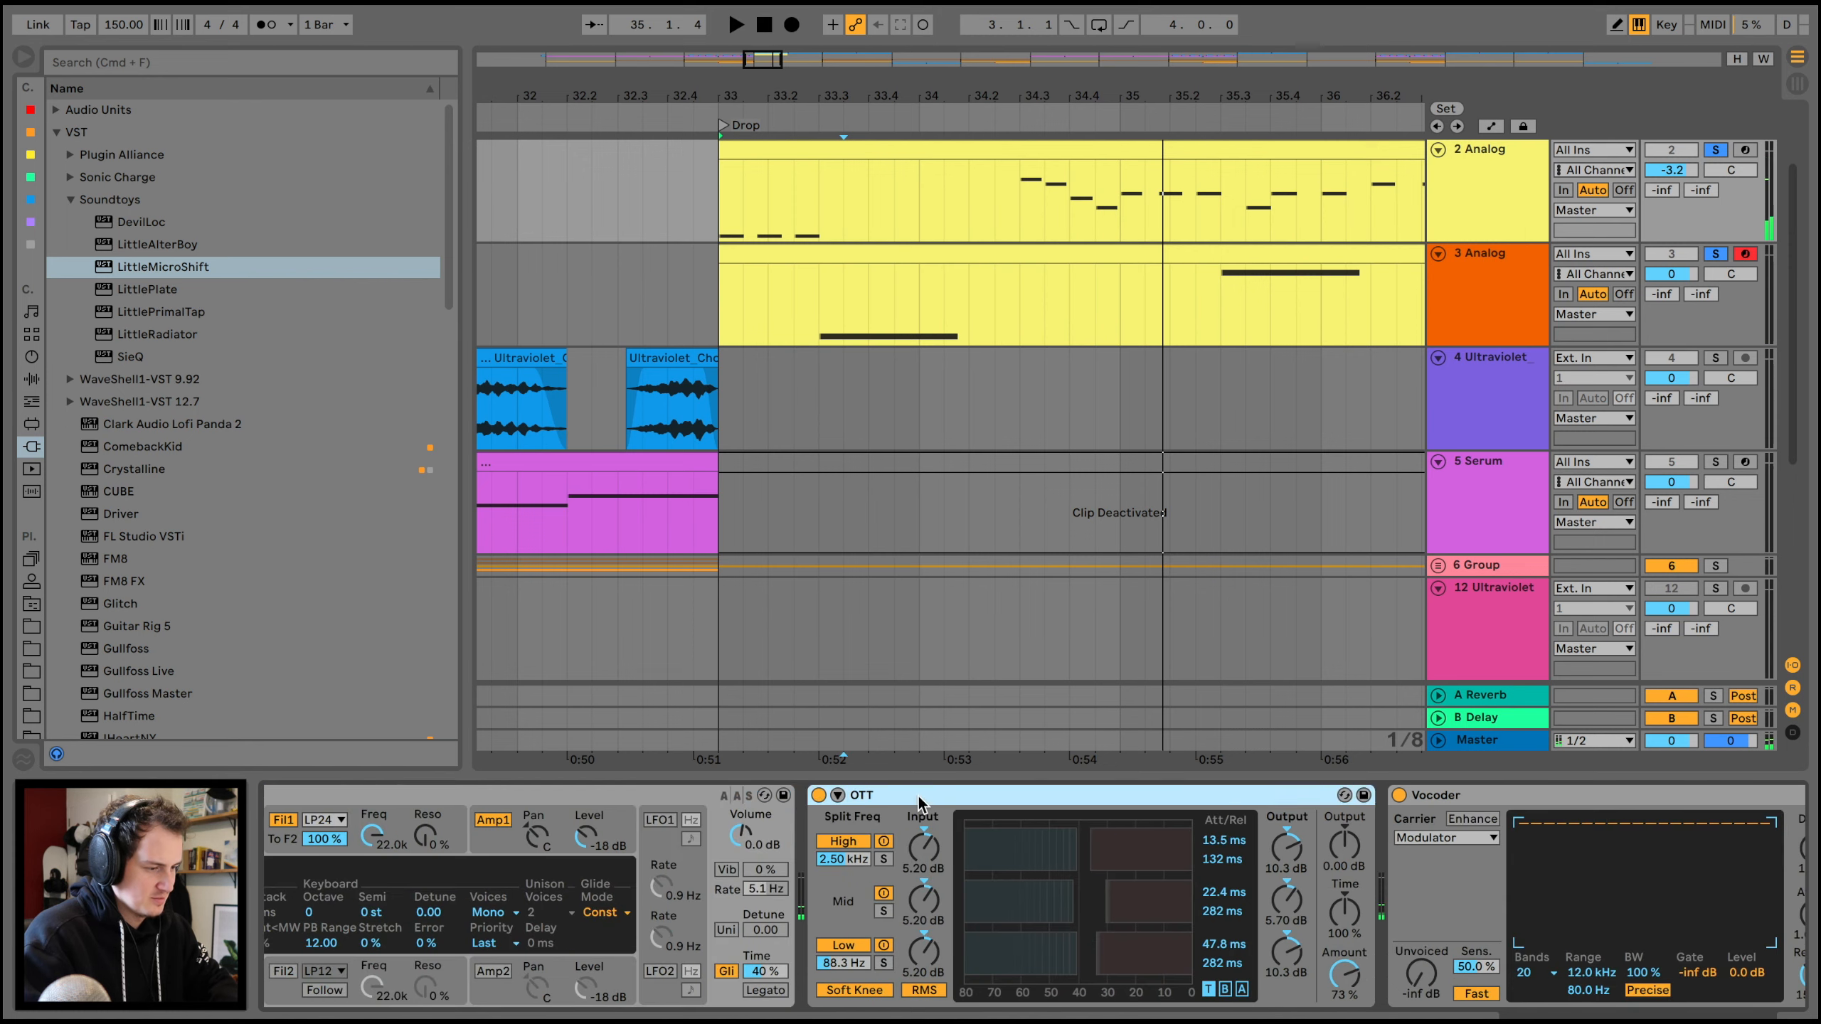
- Copy the OTT, Vocoder, Saturator and LittleMicroShift effects from track 2 to track 3 and play from its first note
{"action": "scroll", "coordinate": [920, 802], "scroll_direction": "right", "scroll_amount": 8}
{"action": "left_click", "coordinate": [1043, 796], "text": "shift"}
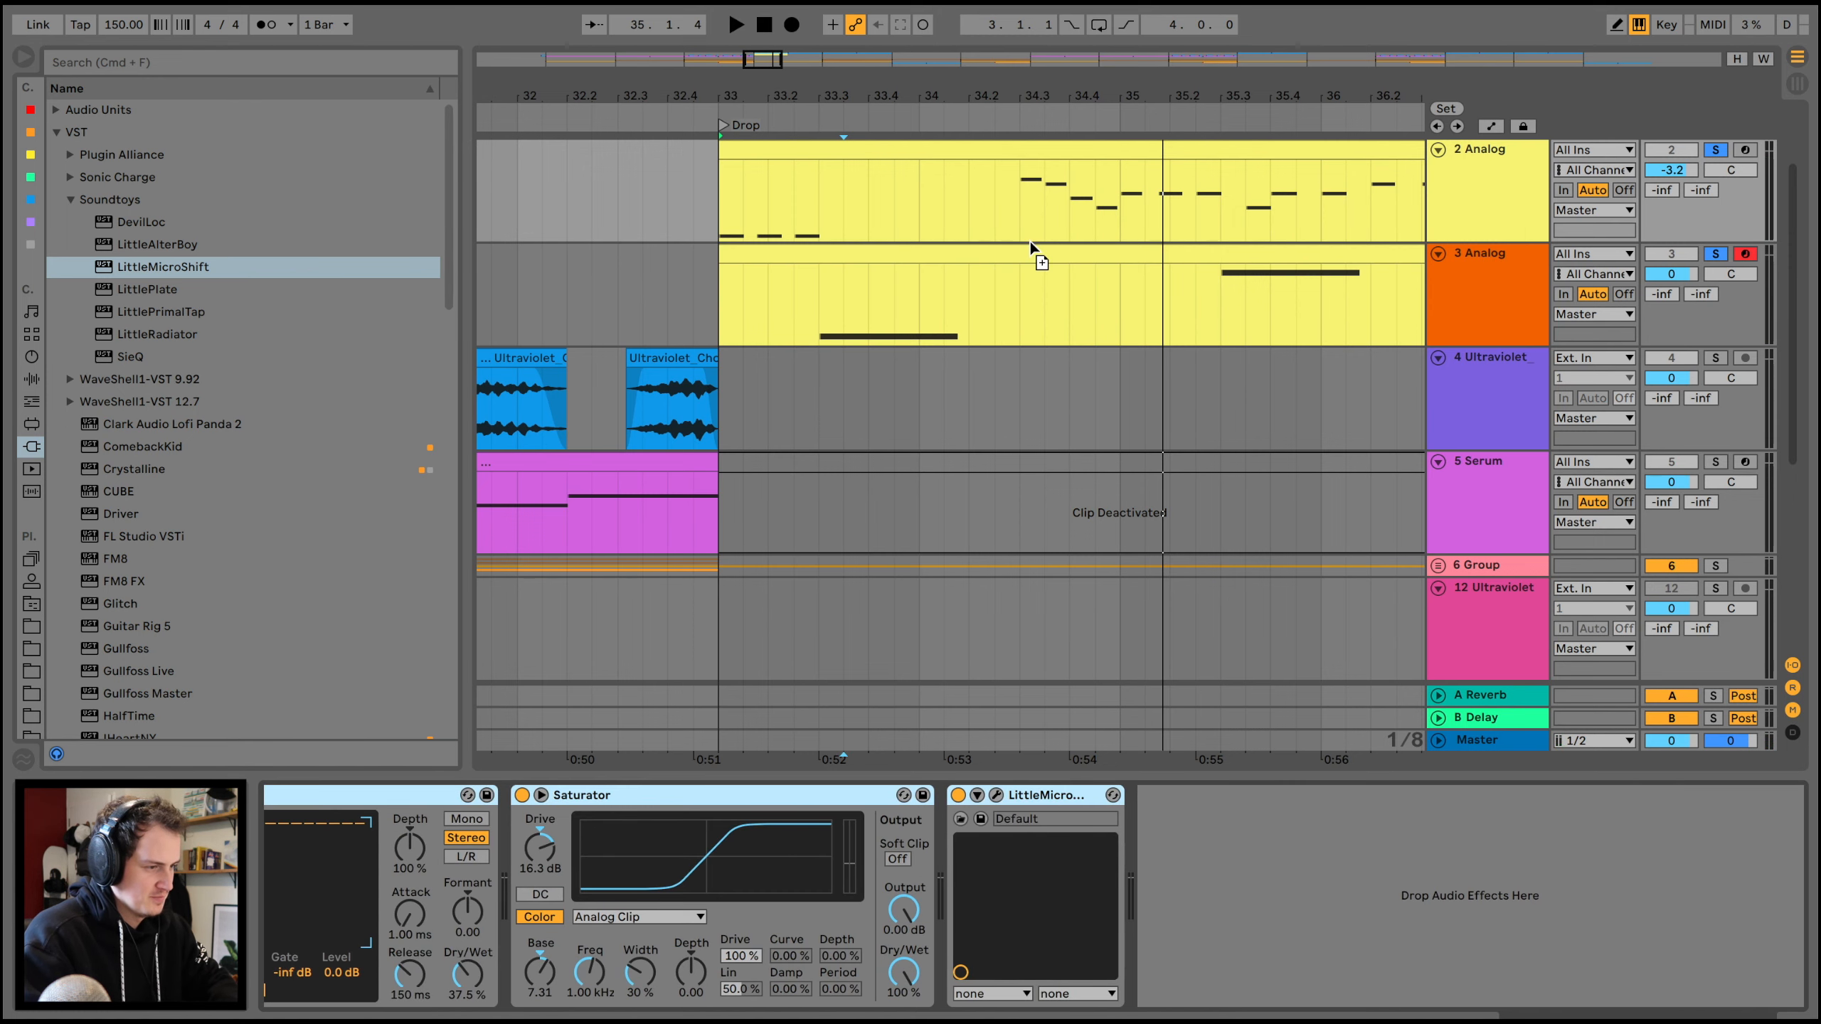
{"action": "left_click", "coordinate": [818, 294]}
{"action": "key", "text": "space"}
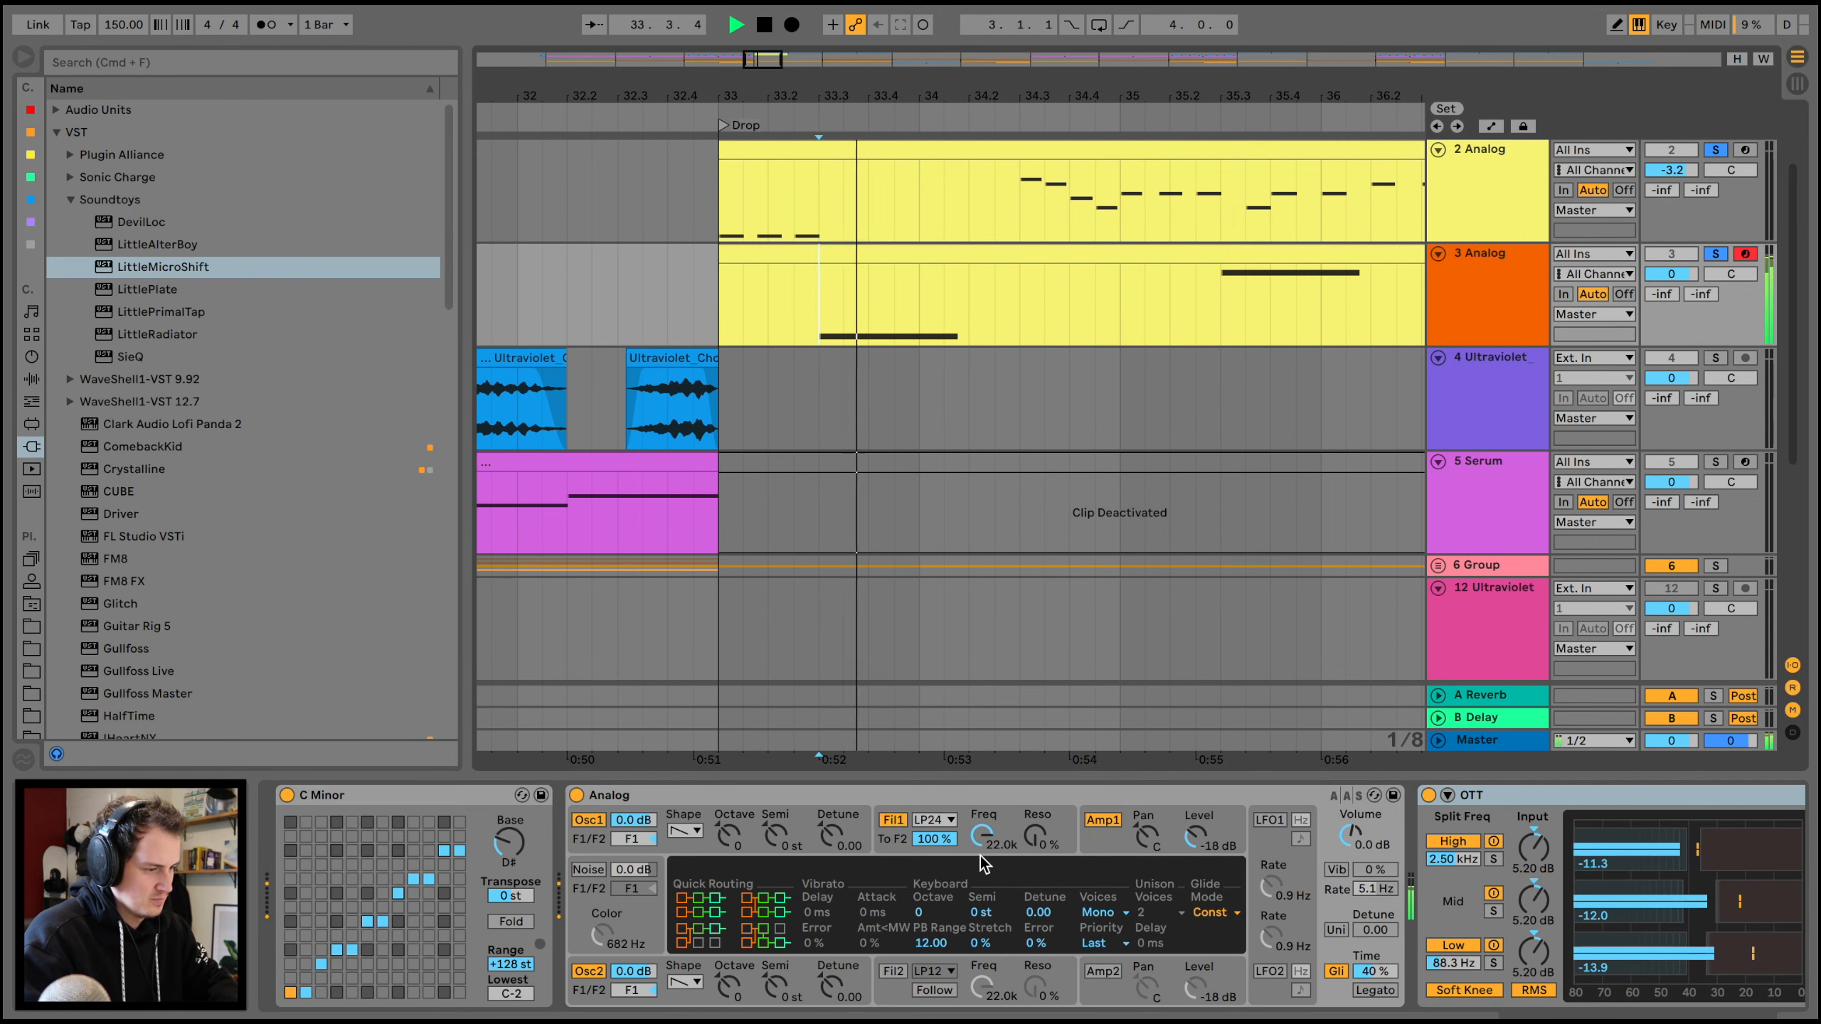
- Set track 3 Analog's Filter 1 frequency to 146 and enable LFO 1 with tempo sync, retrigger and a 1/8 rate
{"action": "left_click", "coordinate": [1287, 872]}
{"action": "key", "text": "space"}
{"action": "key", "text": "space"}
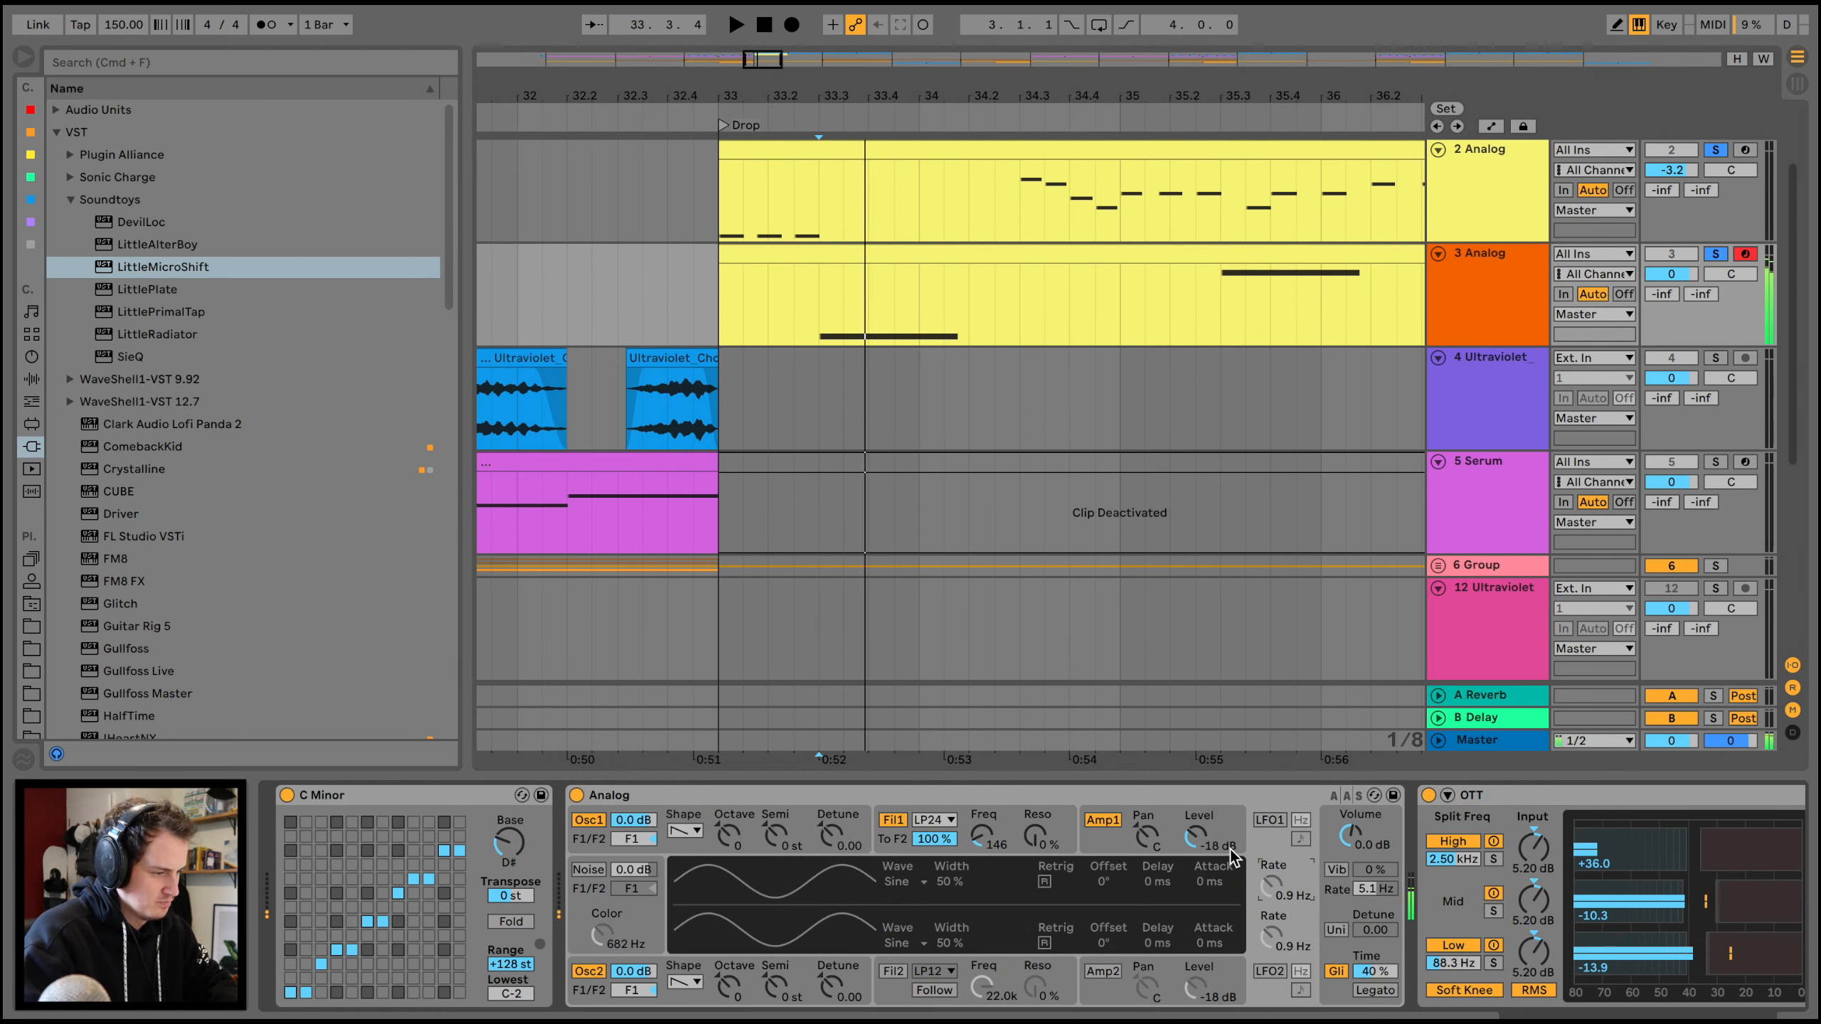
{"action": "left_click", "coordinate": [1269, 821]}
{"action": "key", "text": "space"}
{"action": "key", "text": "space"}
{"action": "left_click", "coordinate": [1300, 839]}
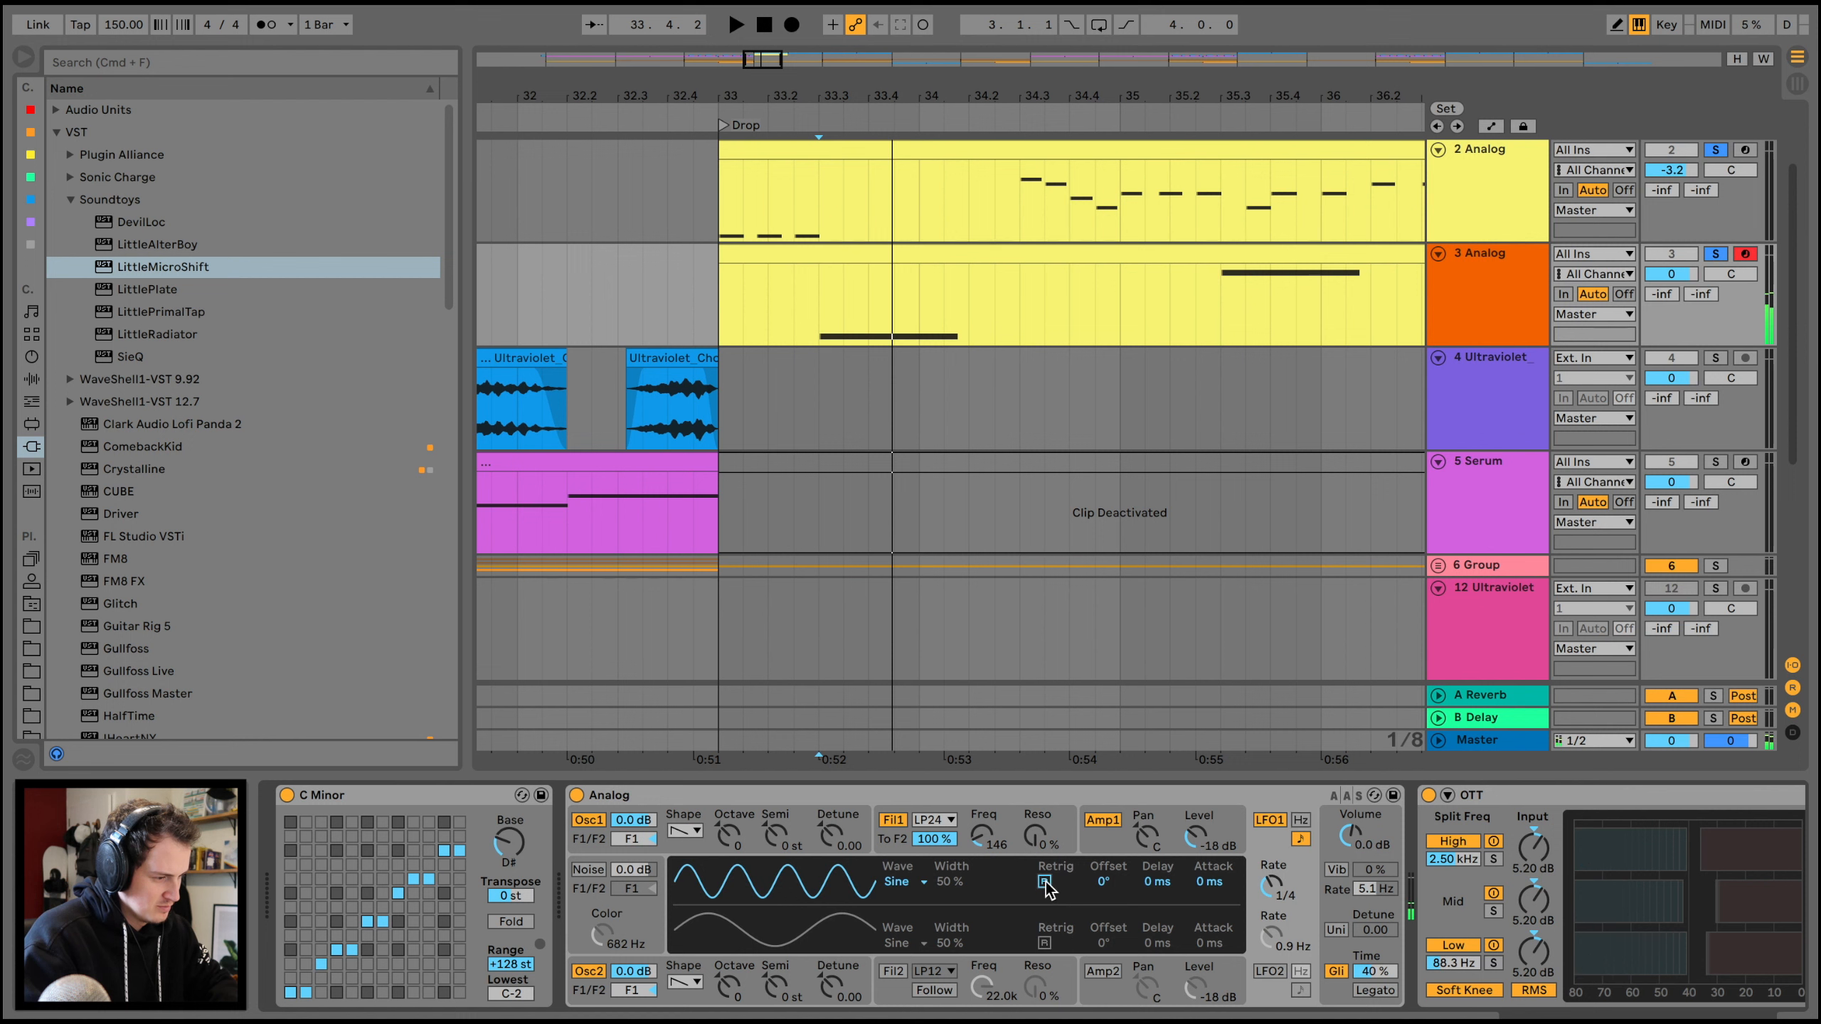
{"action": "key", "text": "space"}
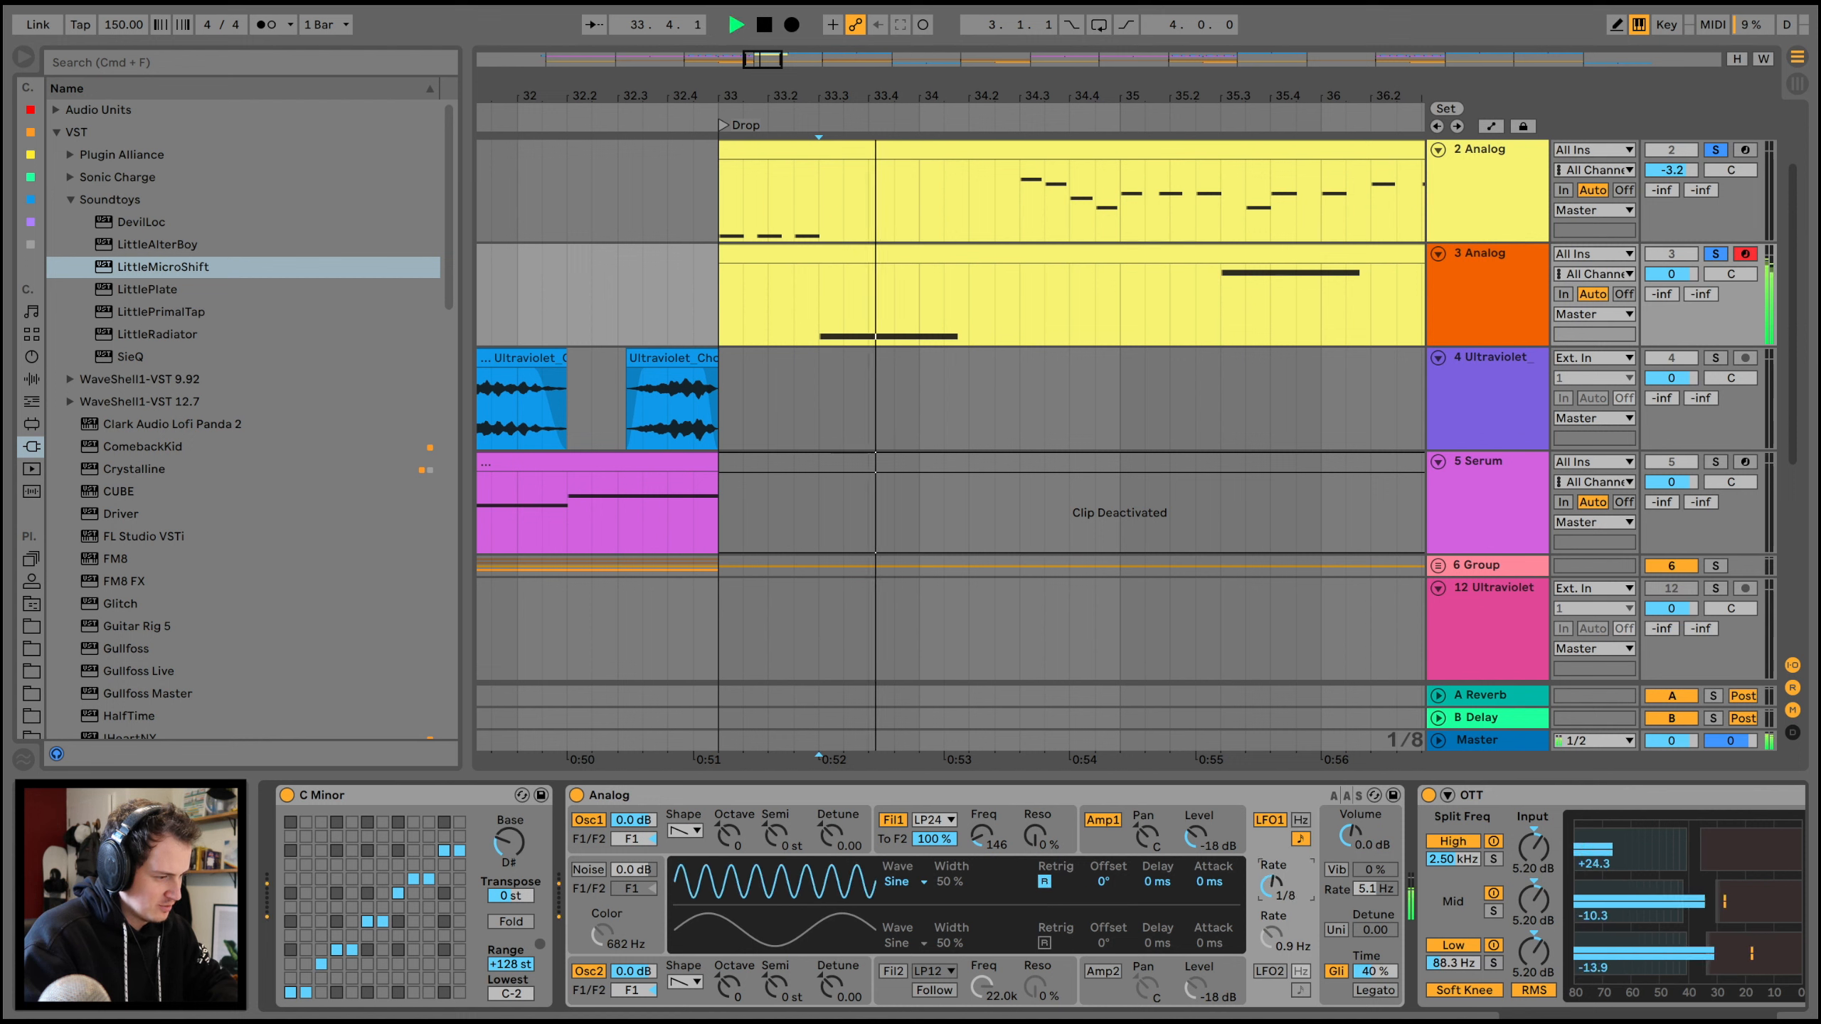
- Set LFO 1's rate to 1/16 and Filter 1's LFO frequency modulation to 1.21 while auditioning track 3
{"action": "left_click", "coordinate": [887, 850]}
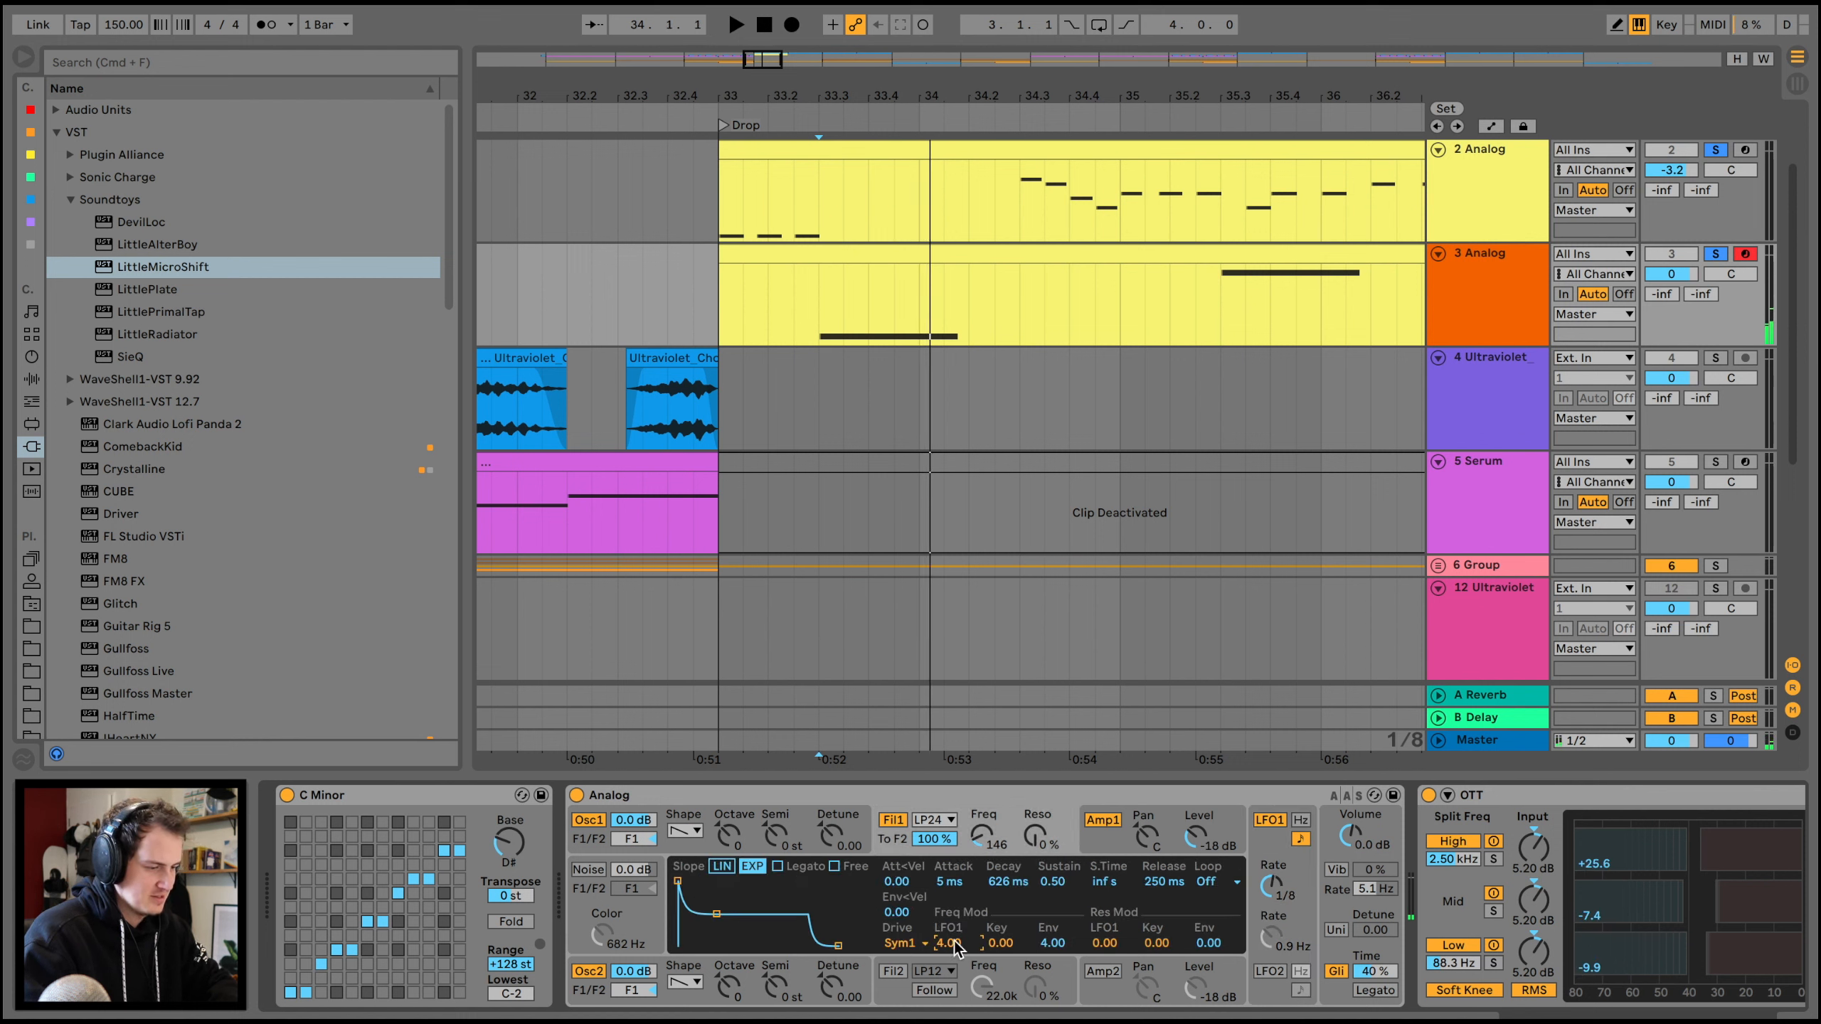
{"action": "key", "text": "space"}
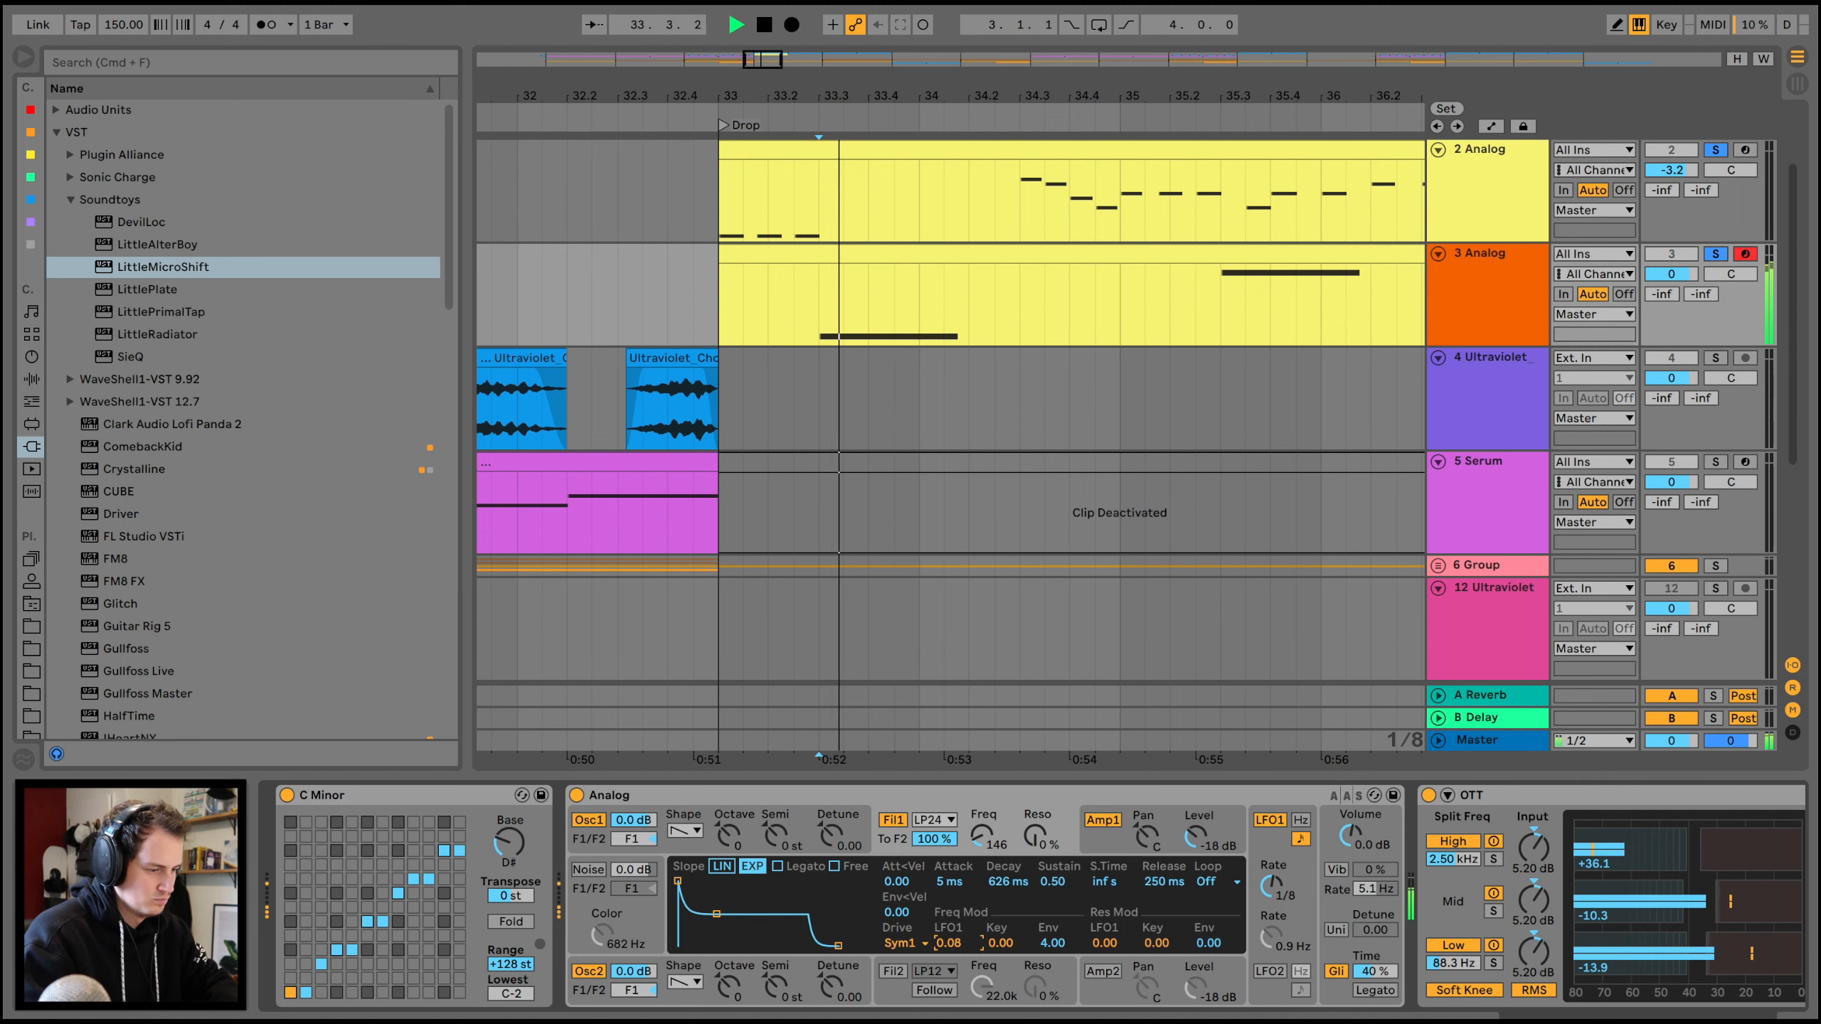
{"action": "key", "text": "space"}
{"action": "left_click_drag", "start_coordinate": [1271, 886], "coordinate": [1272, 877]}
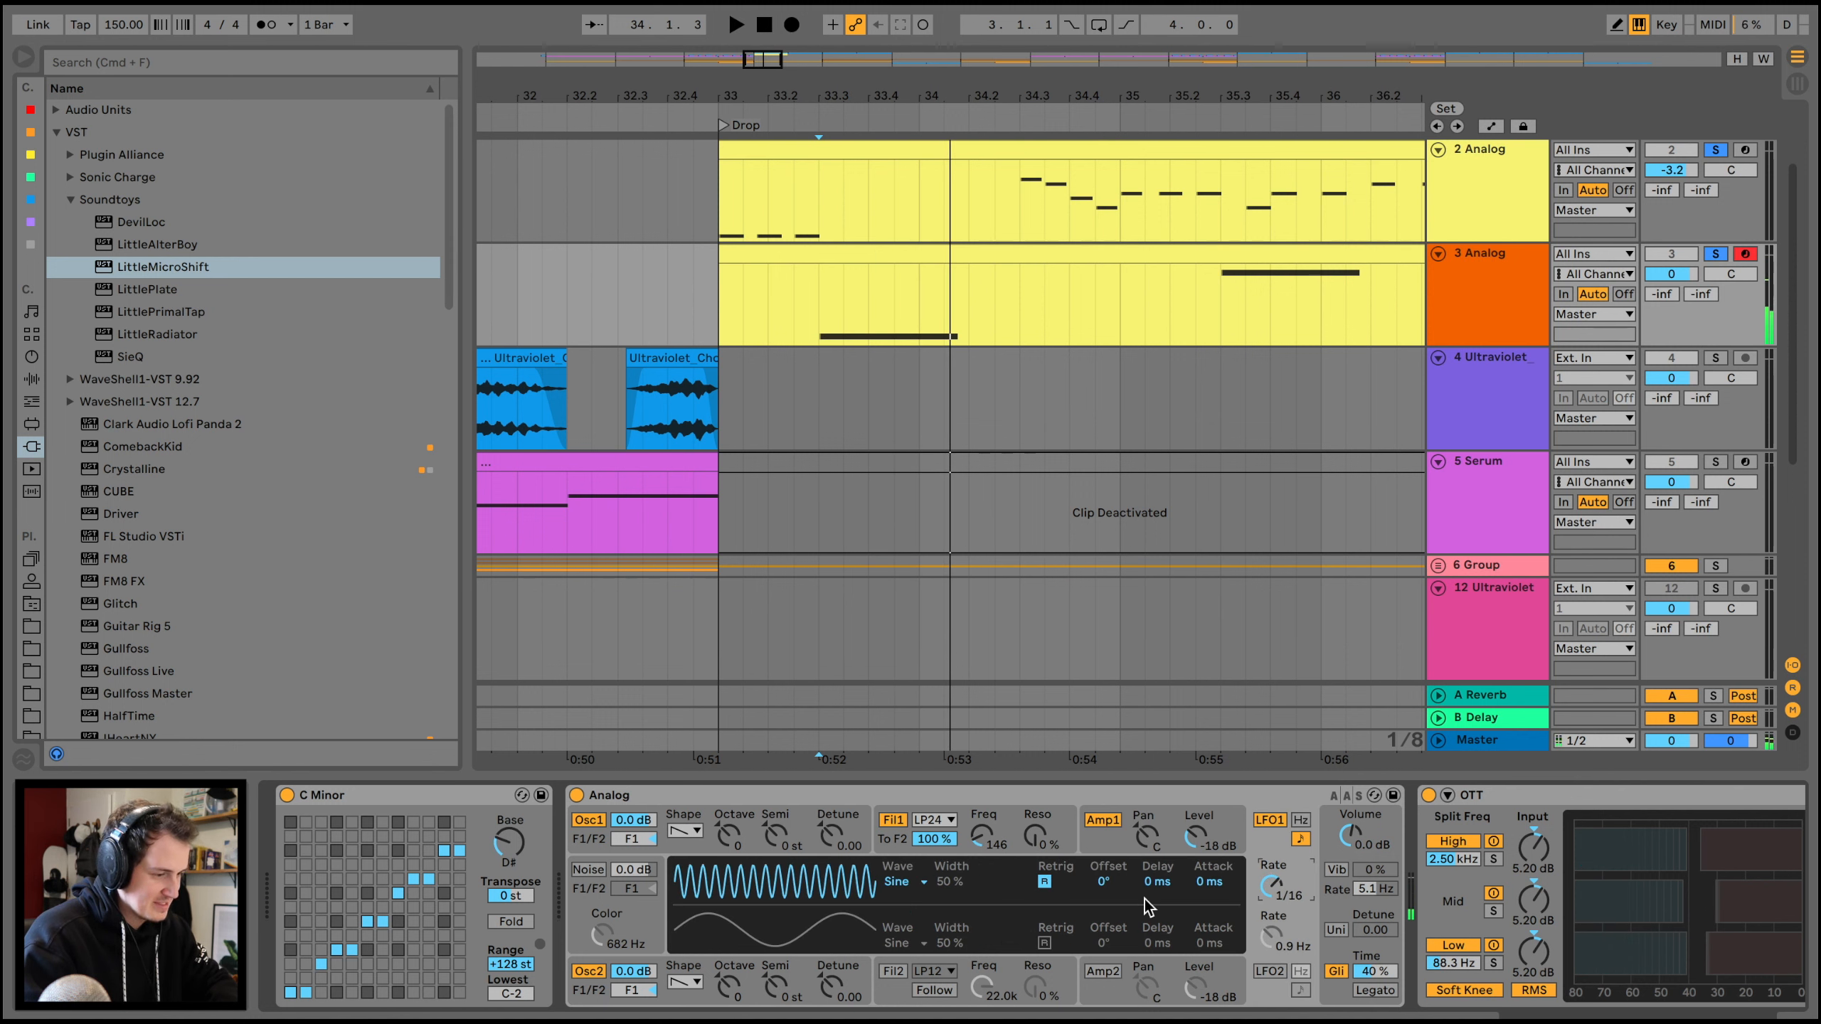
{"action": "left_click", "coordinate": [915, 846]}
{"action": "key", "text": "space"}
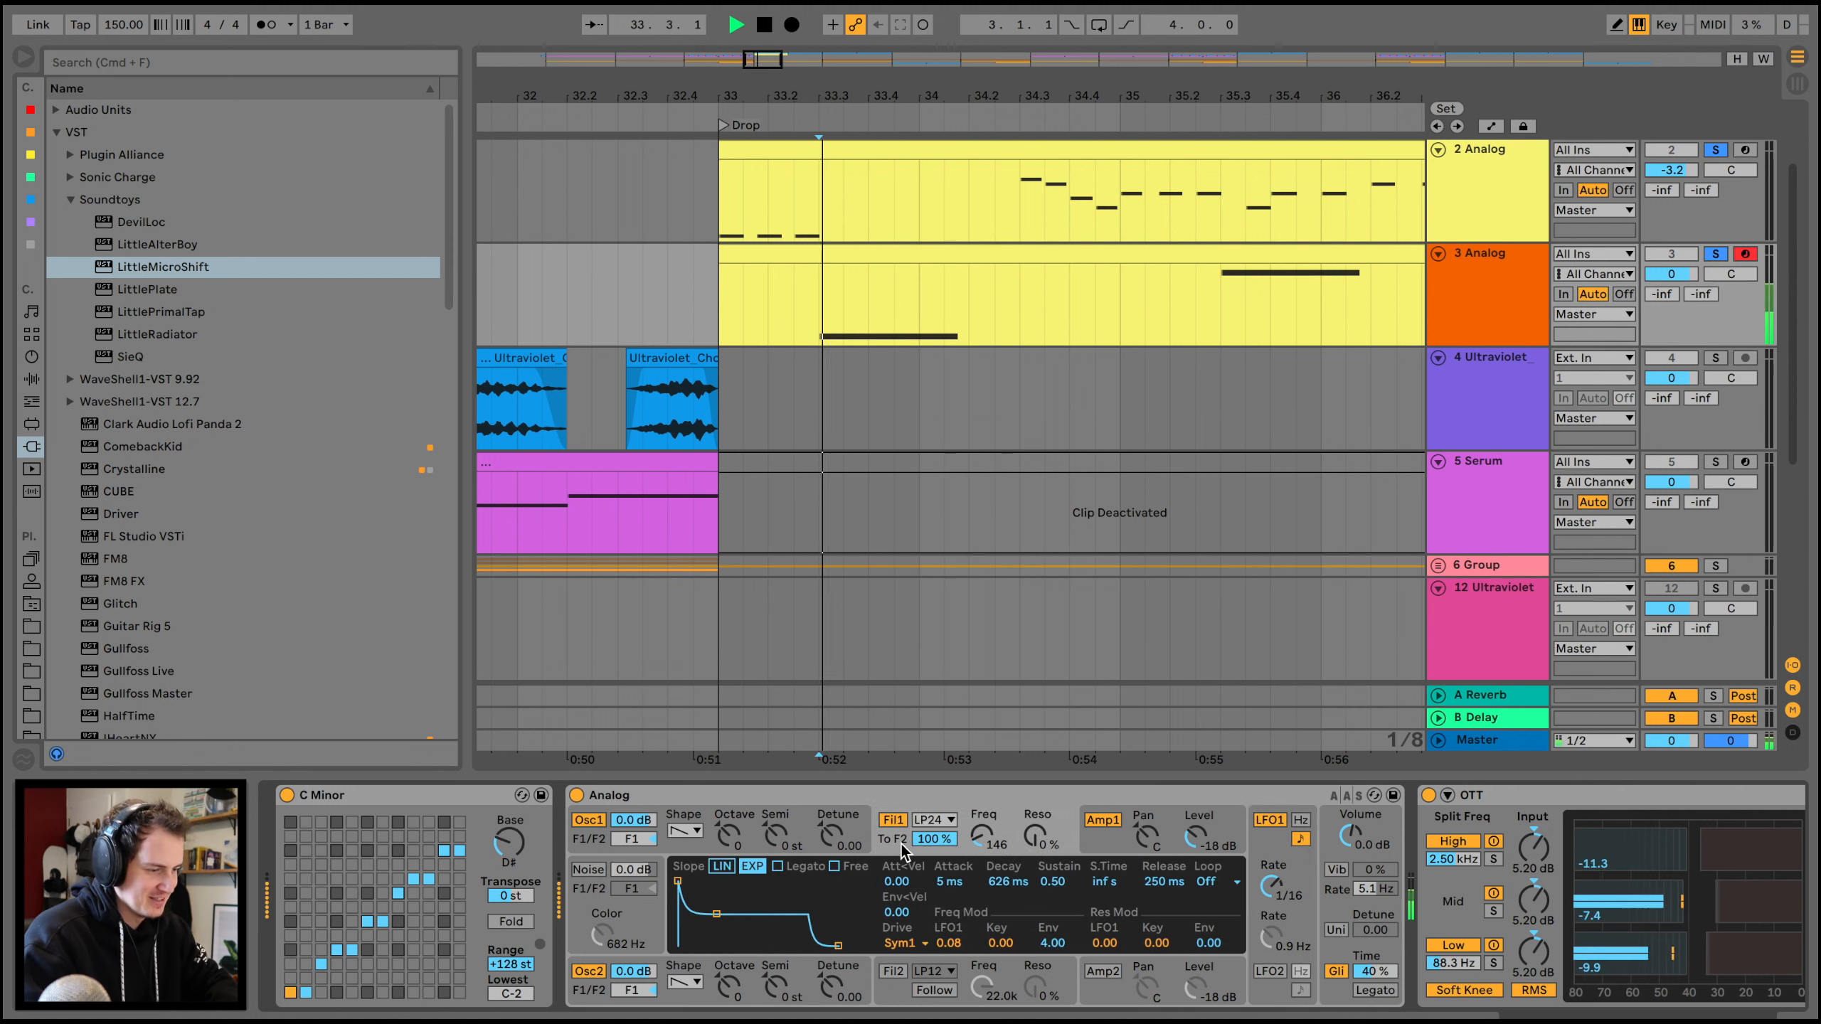
{"action": "left_click_drag", "start_coordinate": [949, 943], "coordinate": [949, 934]}
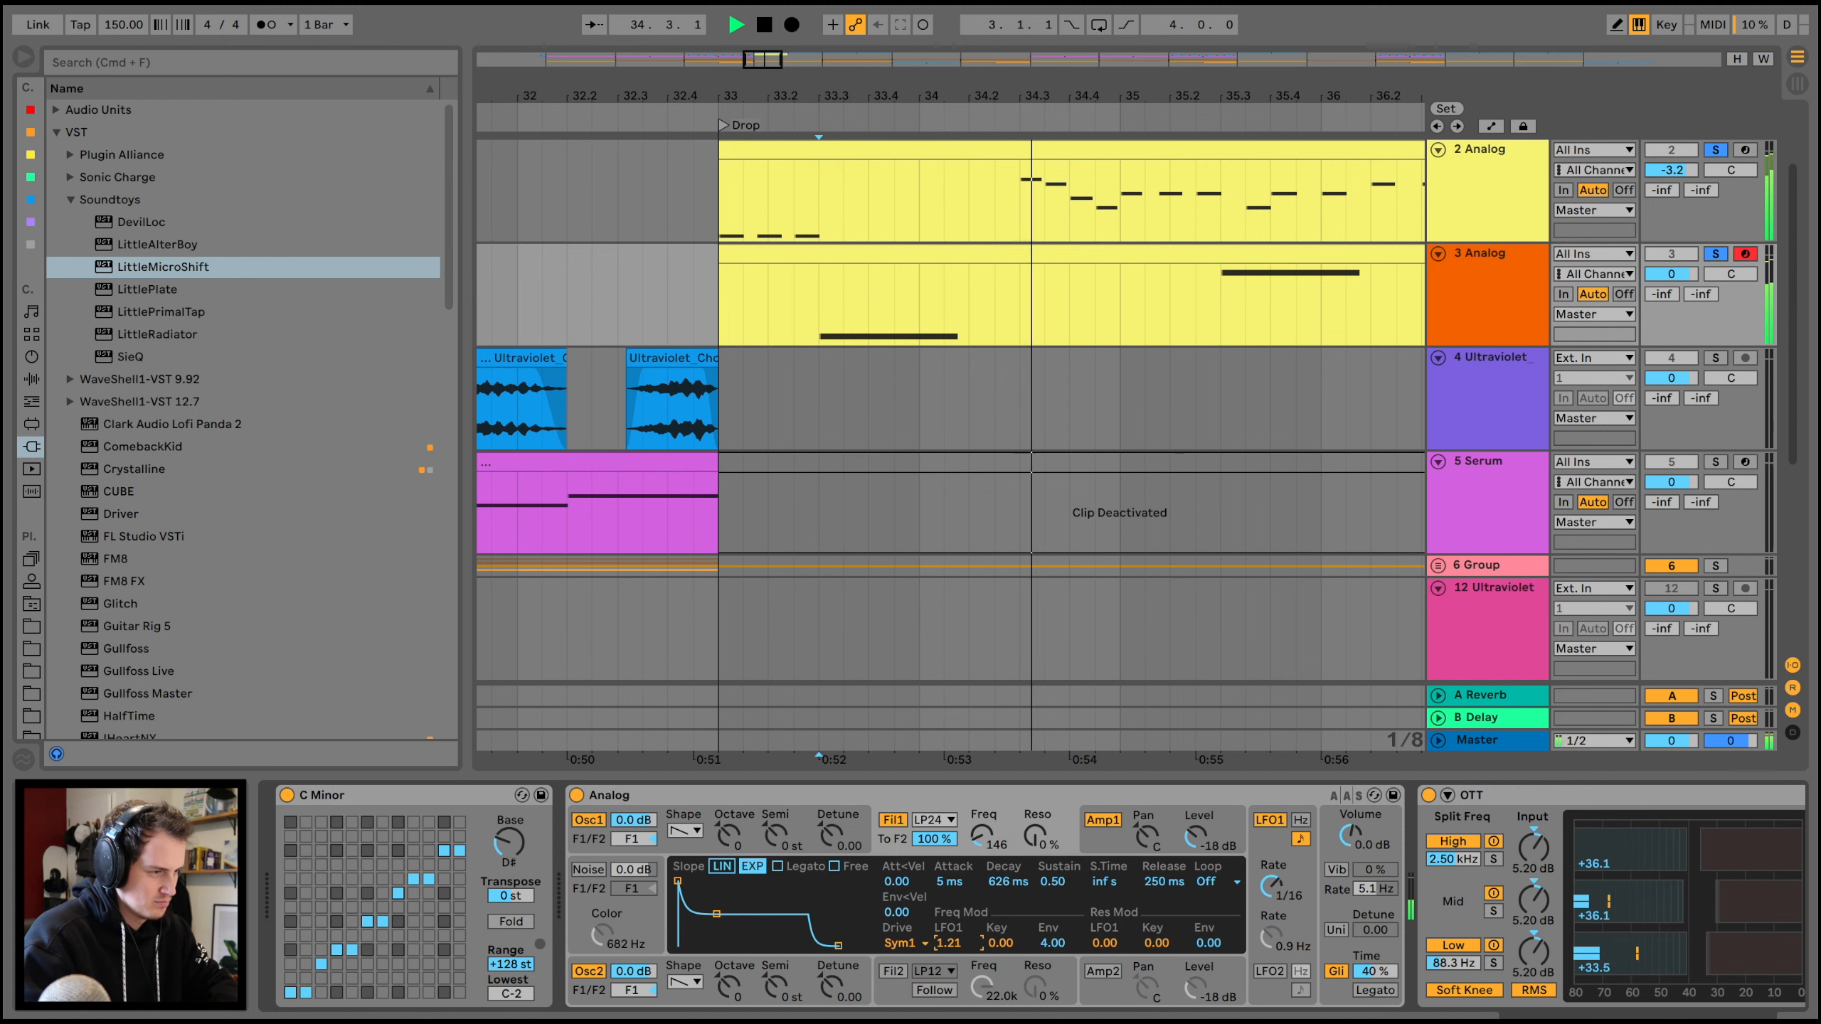
- Play from the Drop and shift the D#0 note in track 3's clip to start at 1.4 and end at 2.3
{"action": "left_click", "coordinate": [728, 206]}
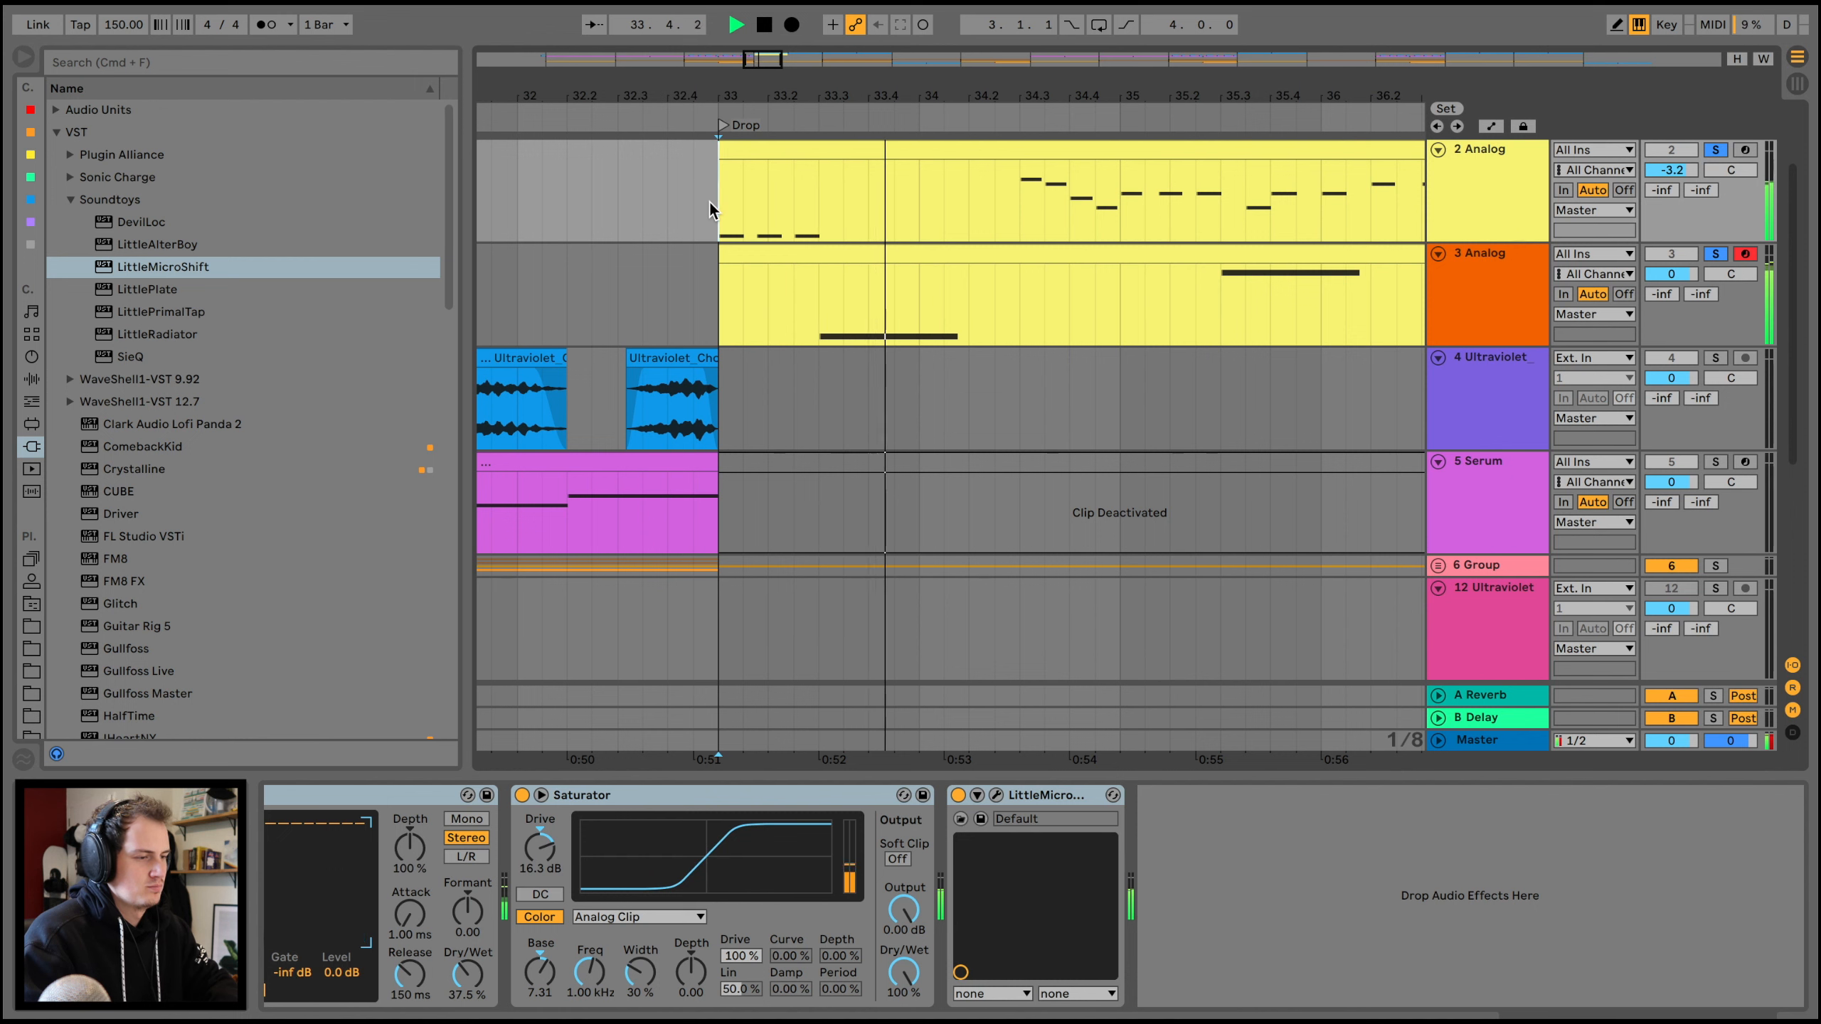
{"action": "left_click", "coordinate": [842, 253]}
{"action": "scroll", "coordinate": [879, 923], "scroll_direction": "down", "scroll_amount": 5}
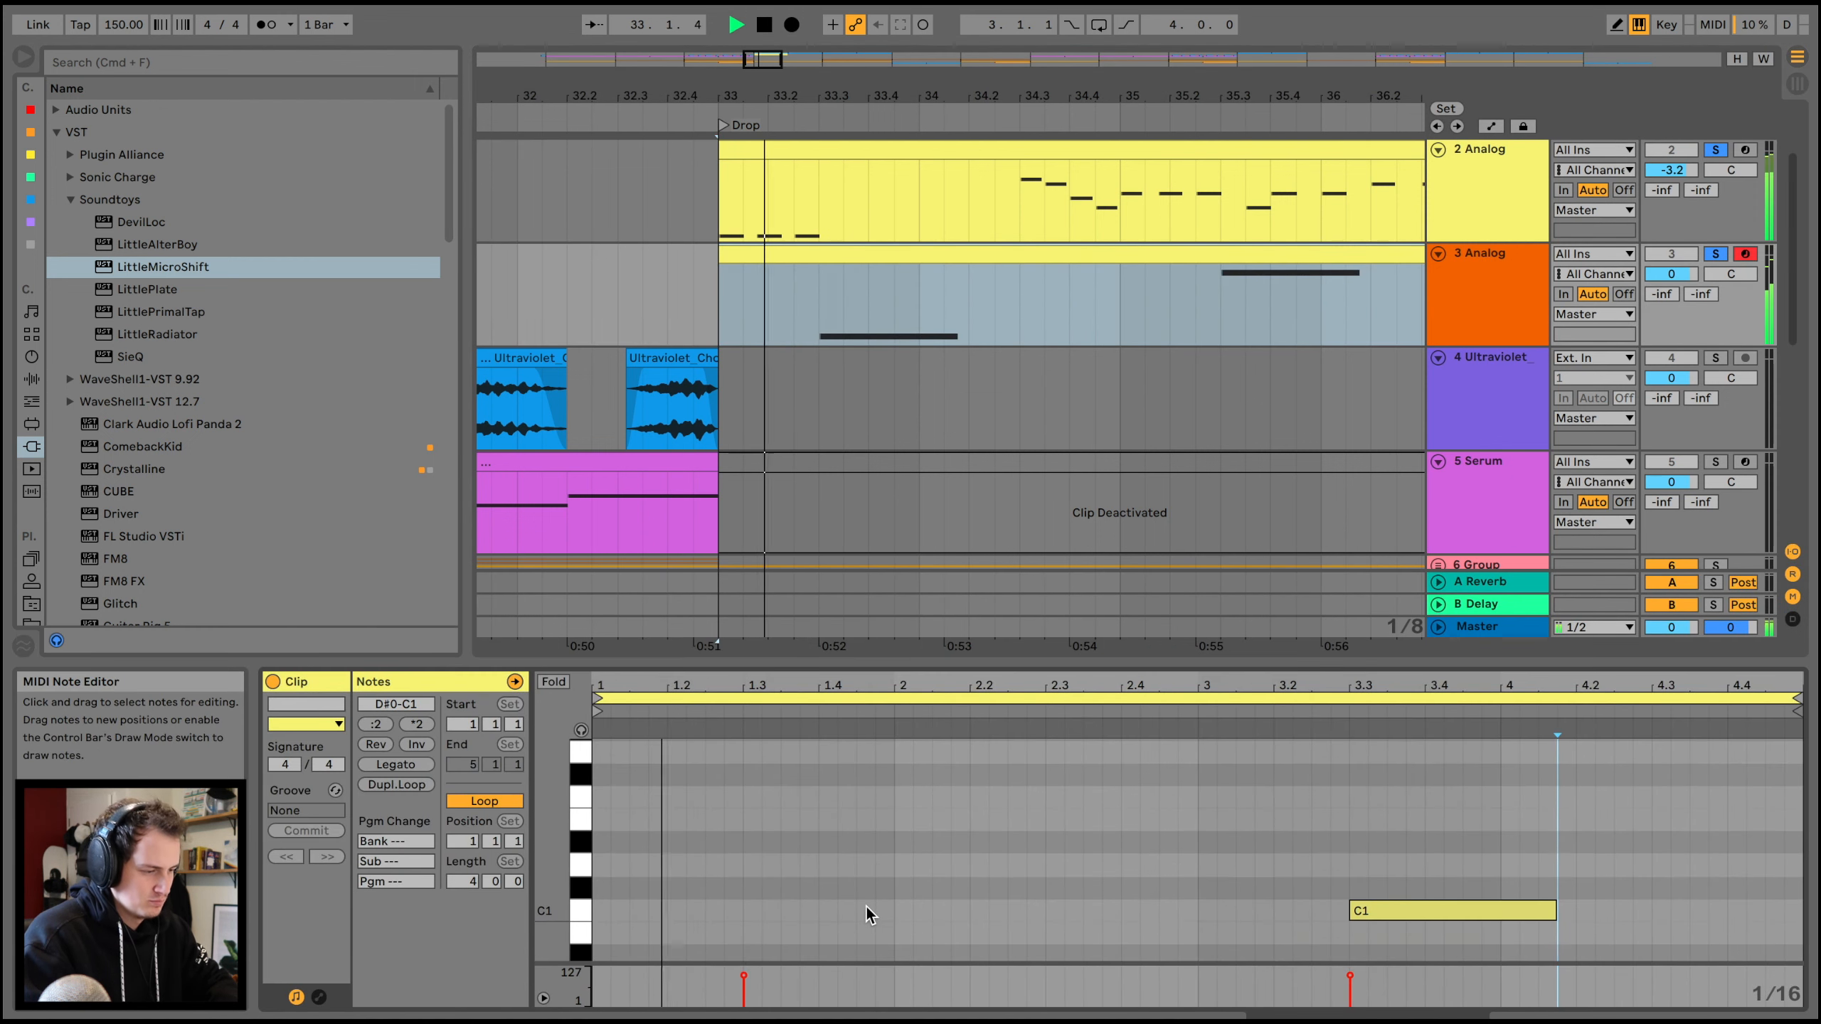
{"action": "left_click", "coordinate": [803, 924]}
{"action": "left_click_drag", "start_coordinate": [803, 924], "coordinate": [871, 926]}
{"action": "key", "text": "space"}
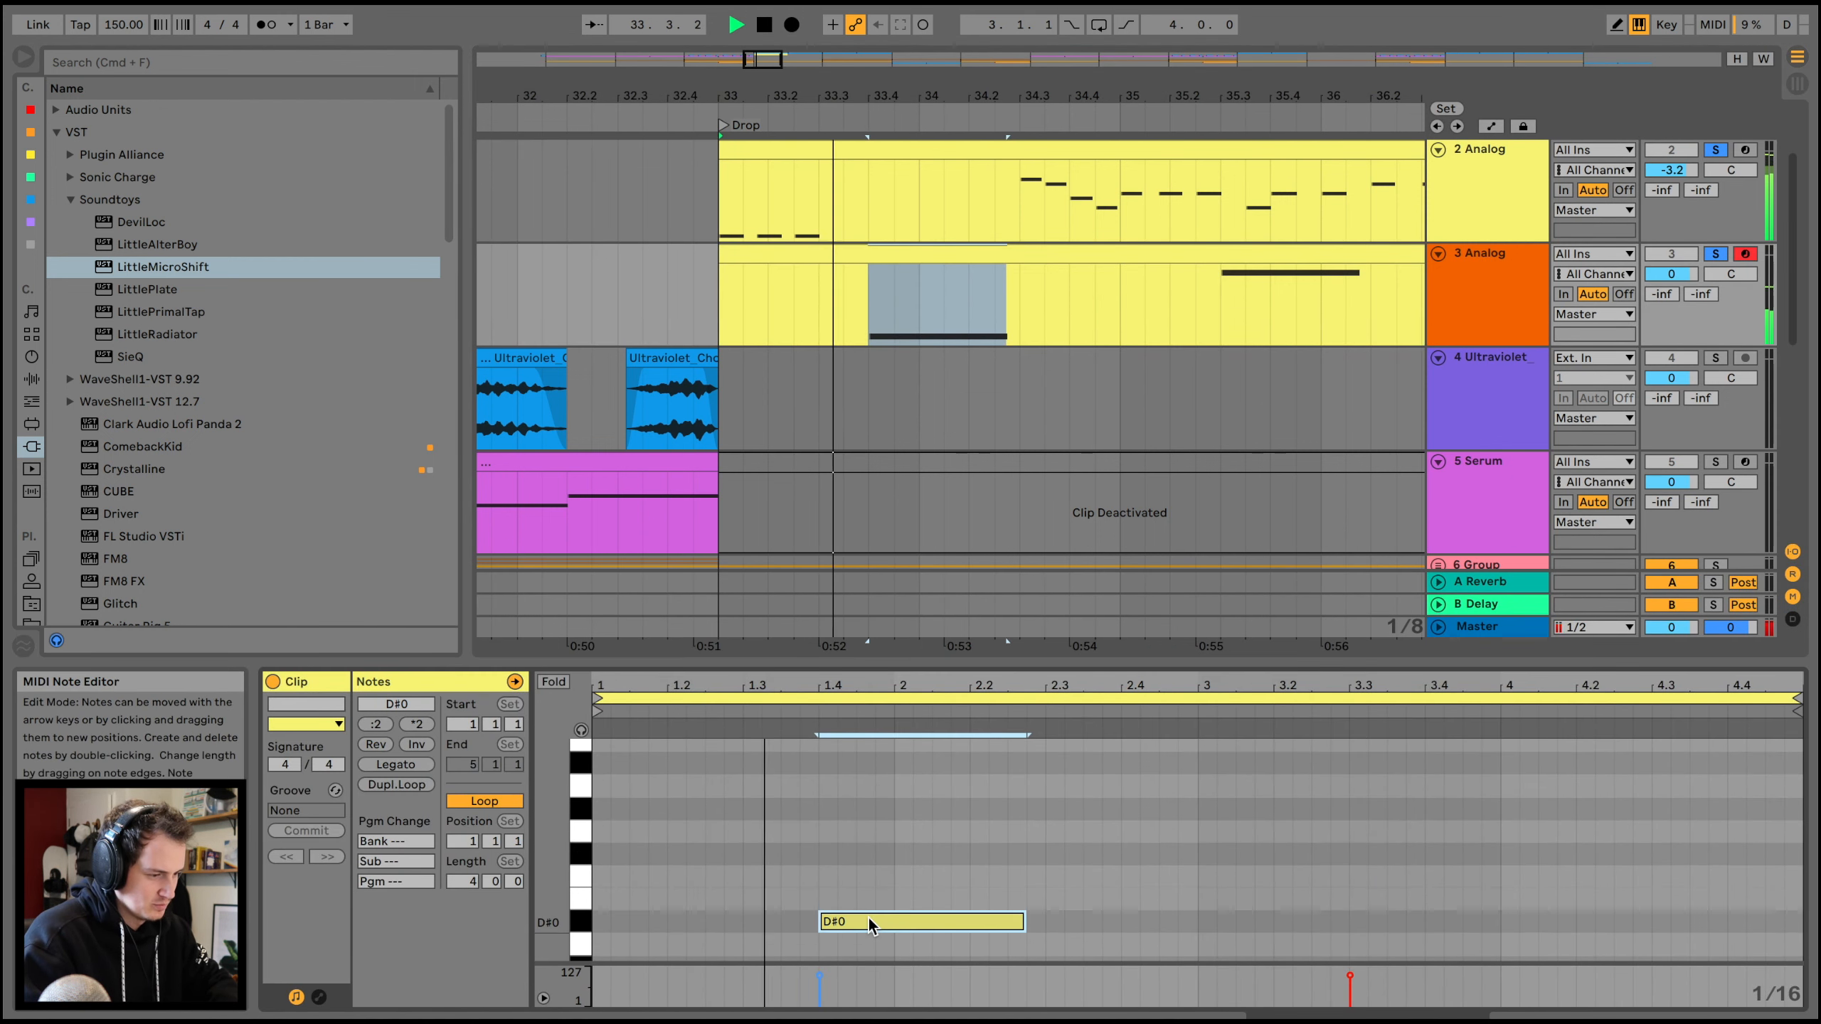
{"action": "left_click", "coordinate": [1047, 919]}
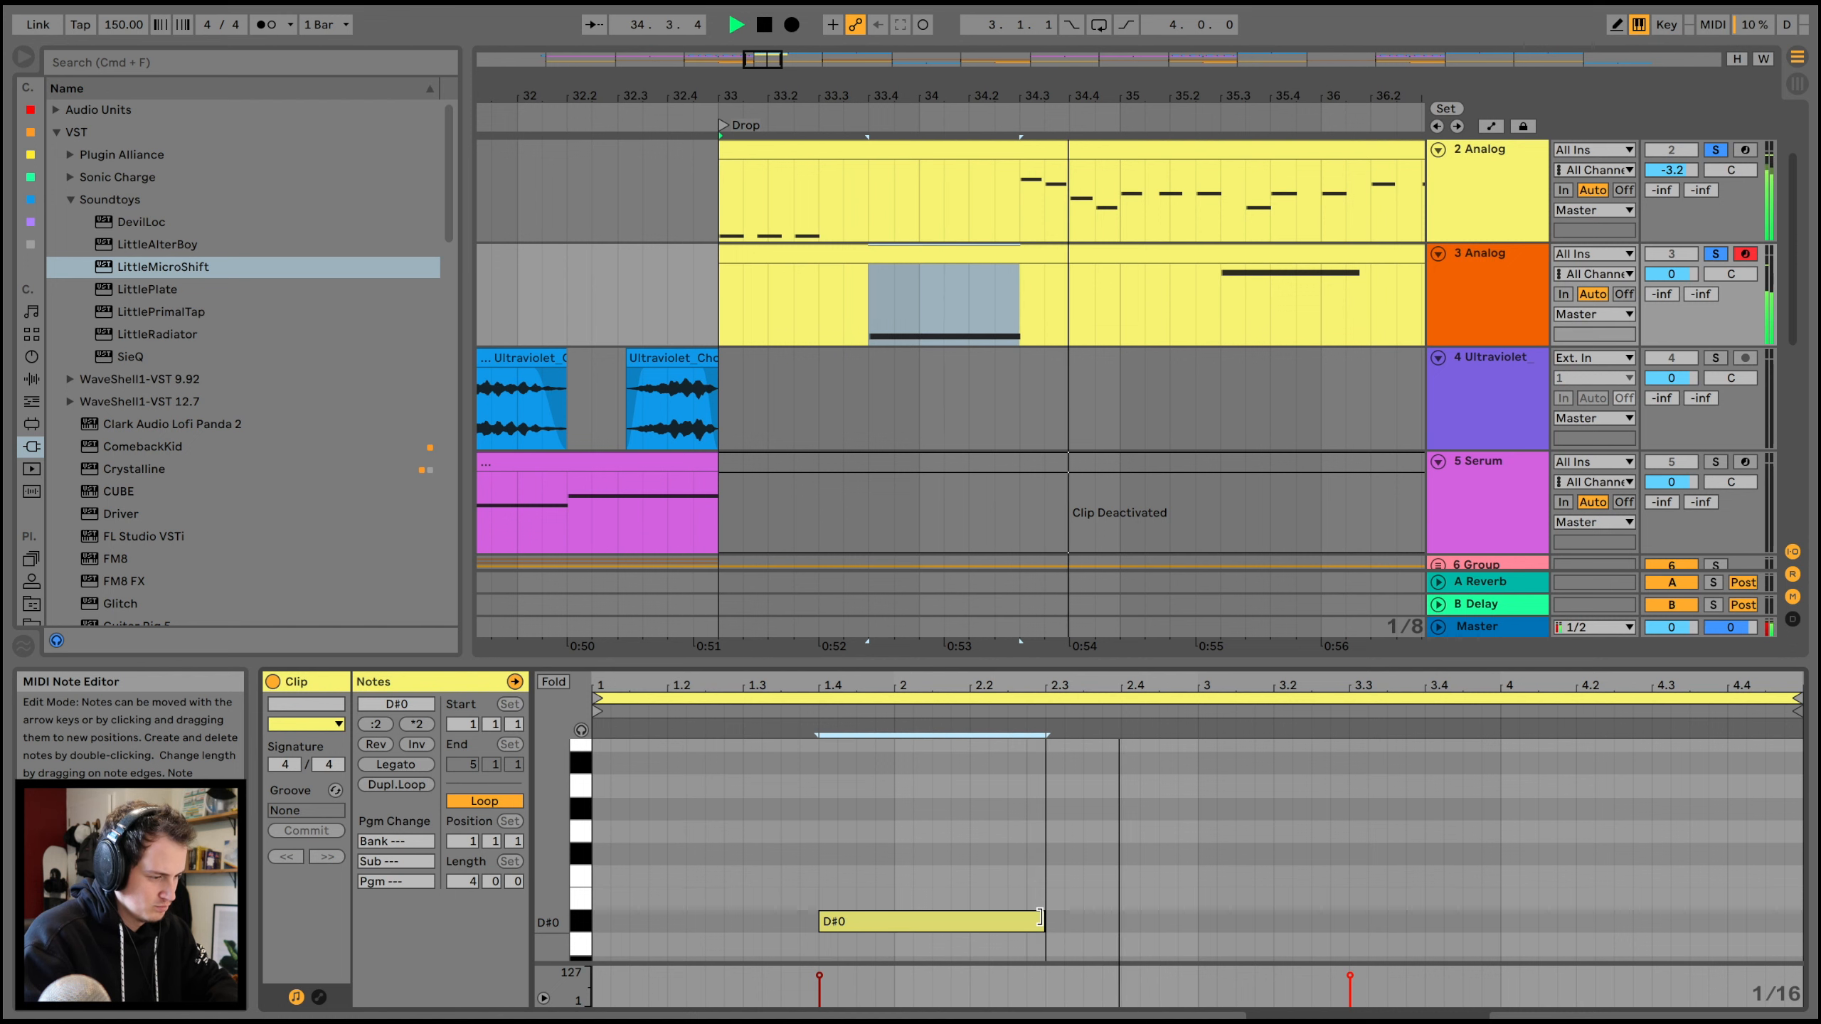
{"action": "left_click_drag", "start_coordinate": [1031, 919], "coordinate": [1043, 919]}
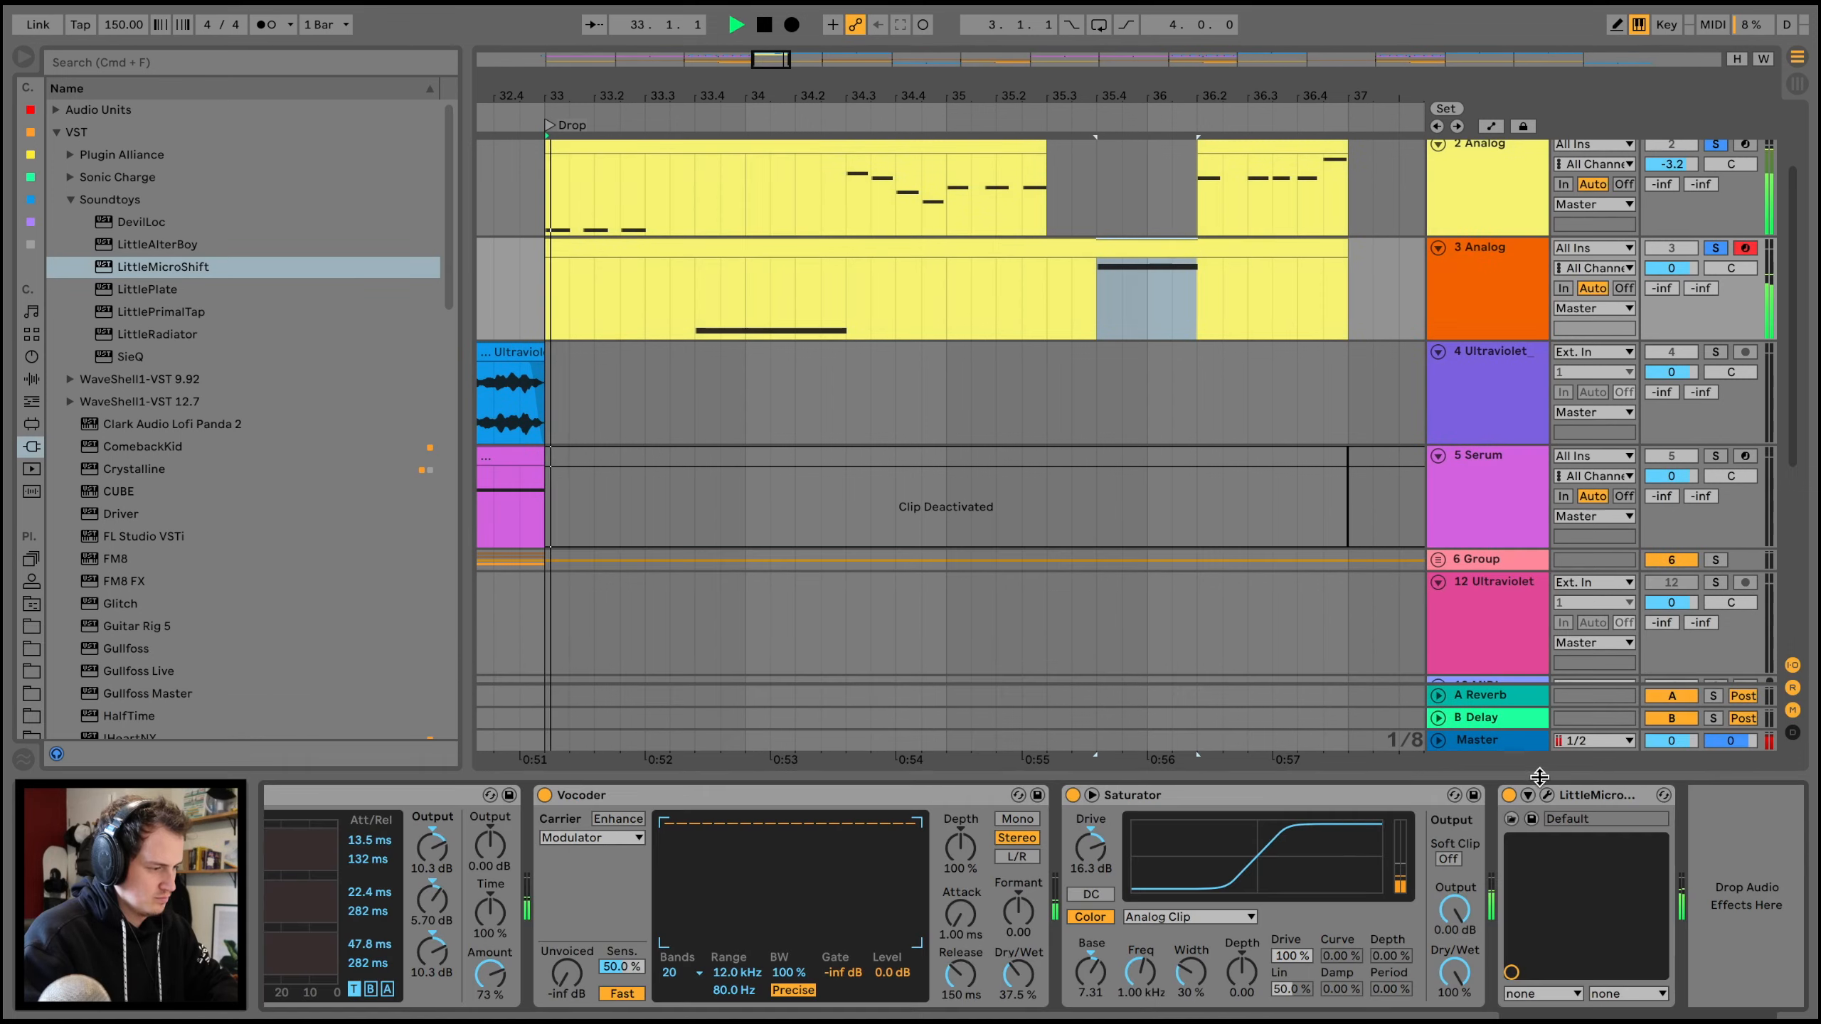
- Raise the LittleMicroShift mix on track 3 to just under halfway and close the plug-in
{"action": "left_click", "coordinate": [1547, 794]}
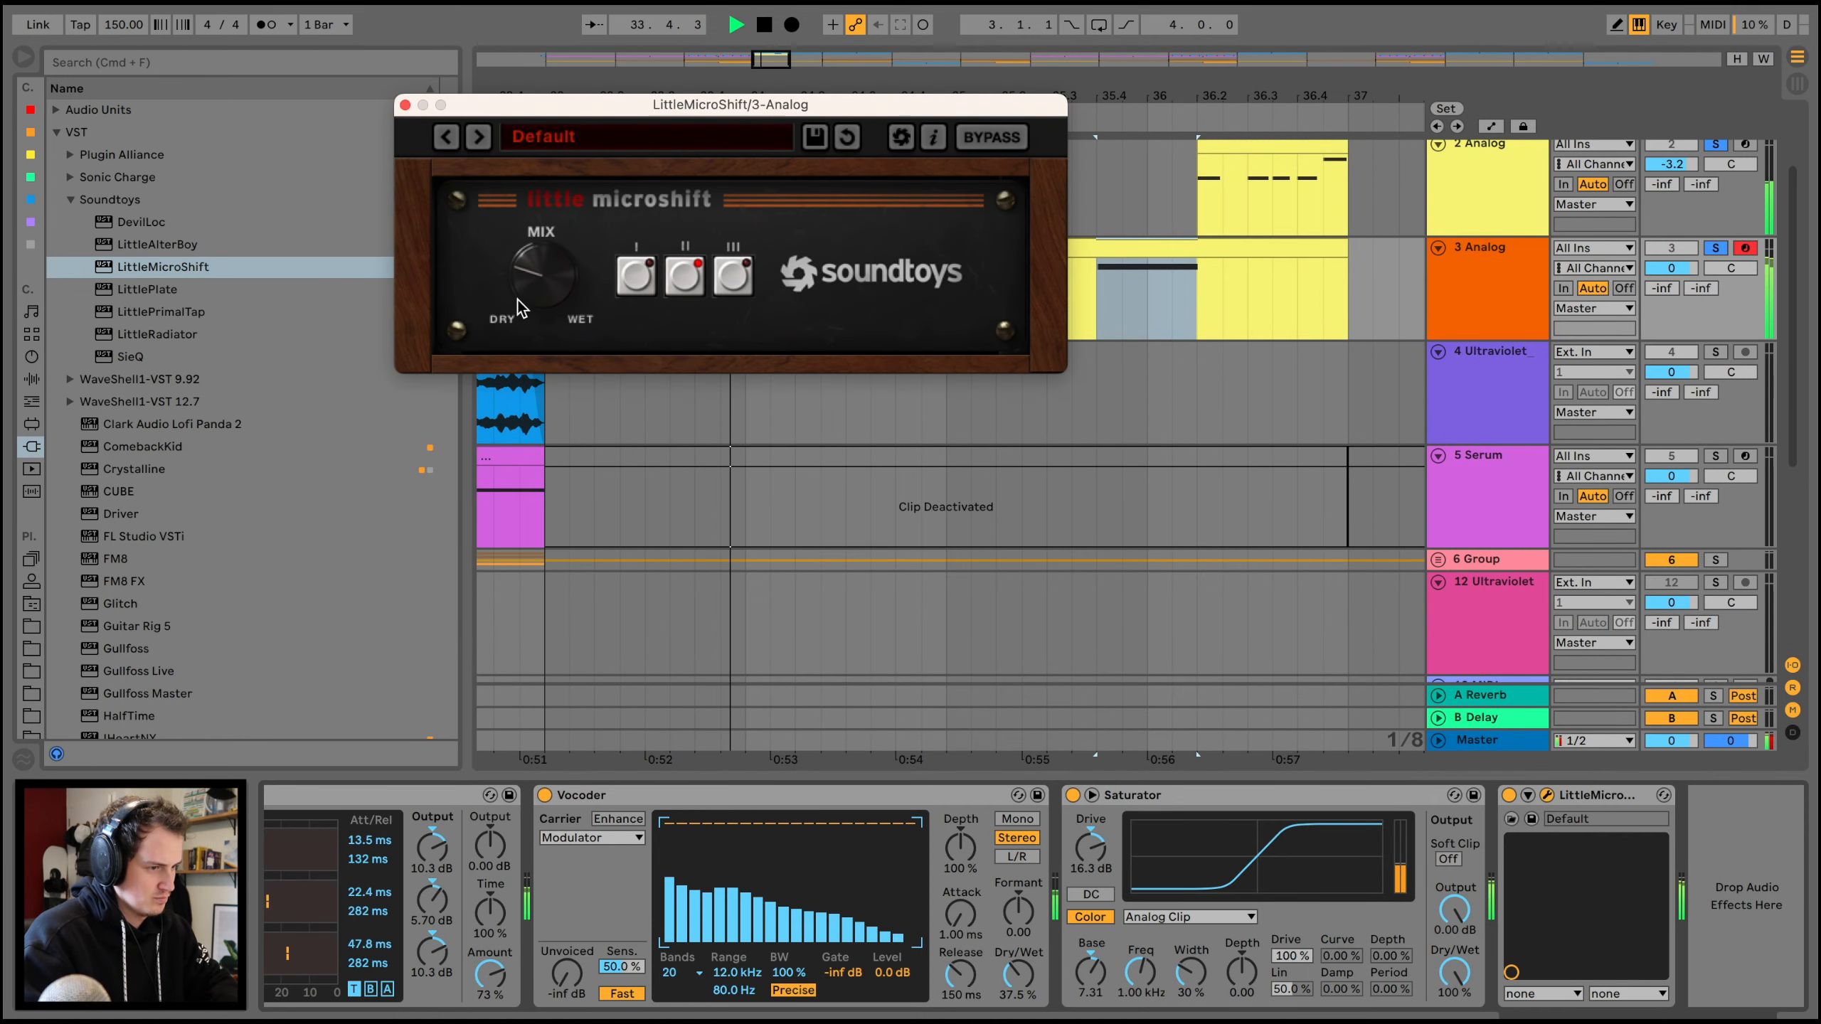
{"action": "left_click_drag", "start_coordinate": [550, 266], "coordinate": [551, 294]}
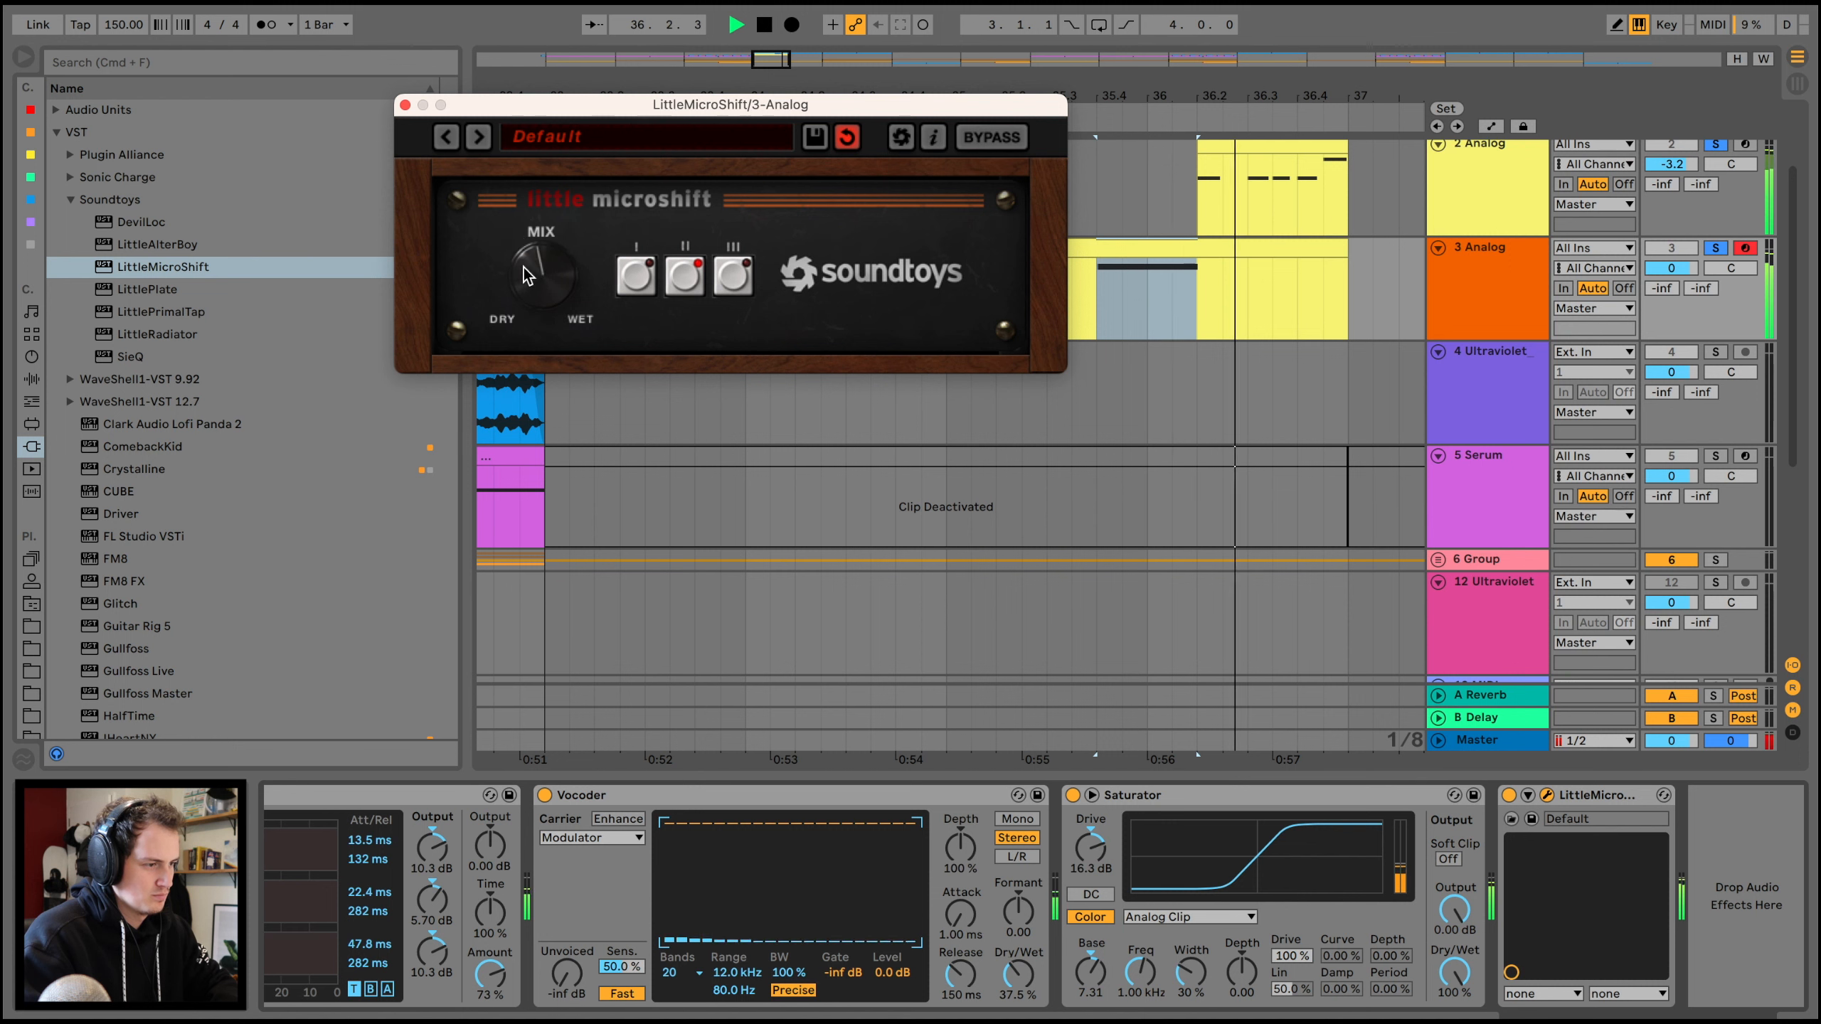
{"action": "left_click", "coordinate": [406, 105]}
{"action": "key", "text": "space"}
- Add Overdrive before LittleMicroShift on track 2, with its filter at 50.0 Hz and bandwidth 0.50
{"action": "left_click", "coordinate": [537, 197]}
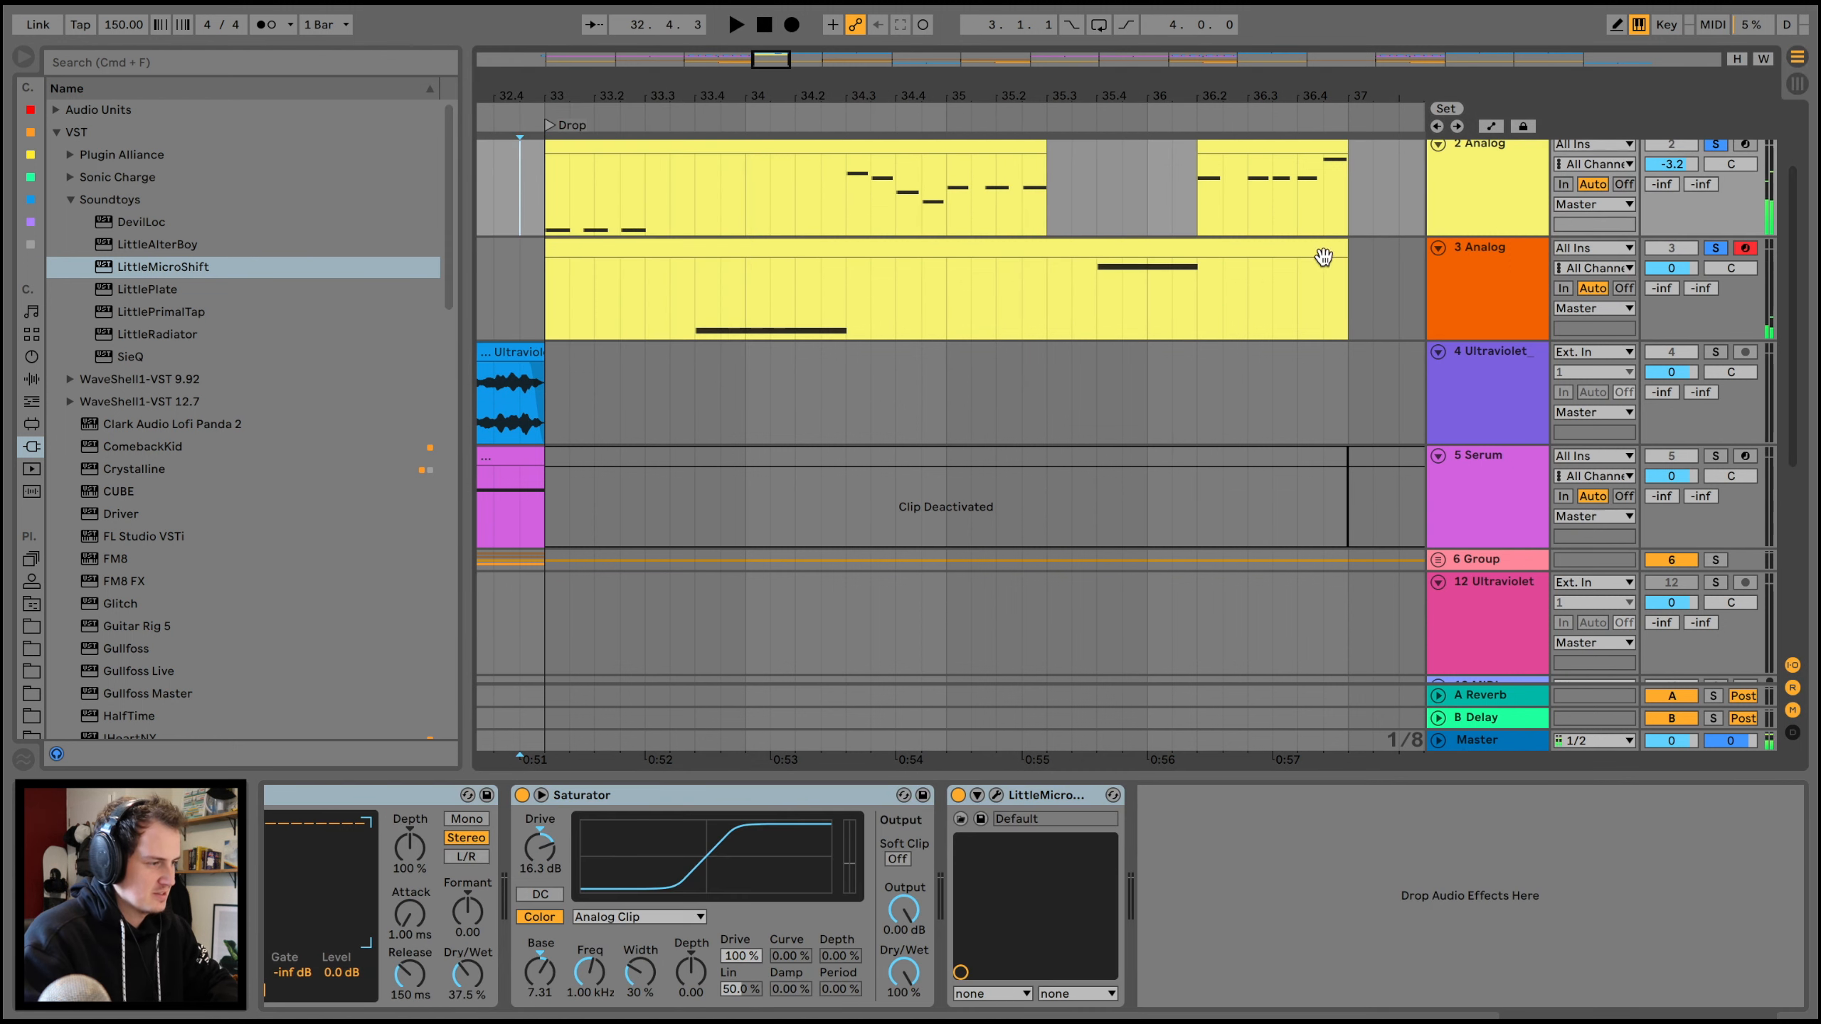
{"action": "double_click", "coordinate": [1482, 191]}
{"action": "left_click", "coordinate": [35, 378]}
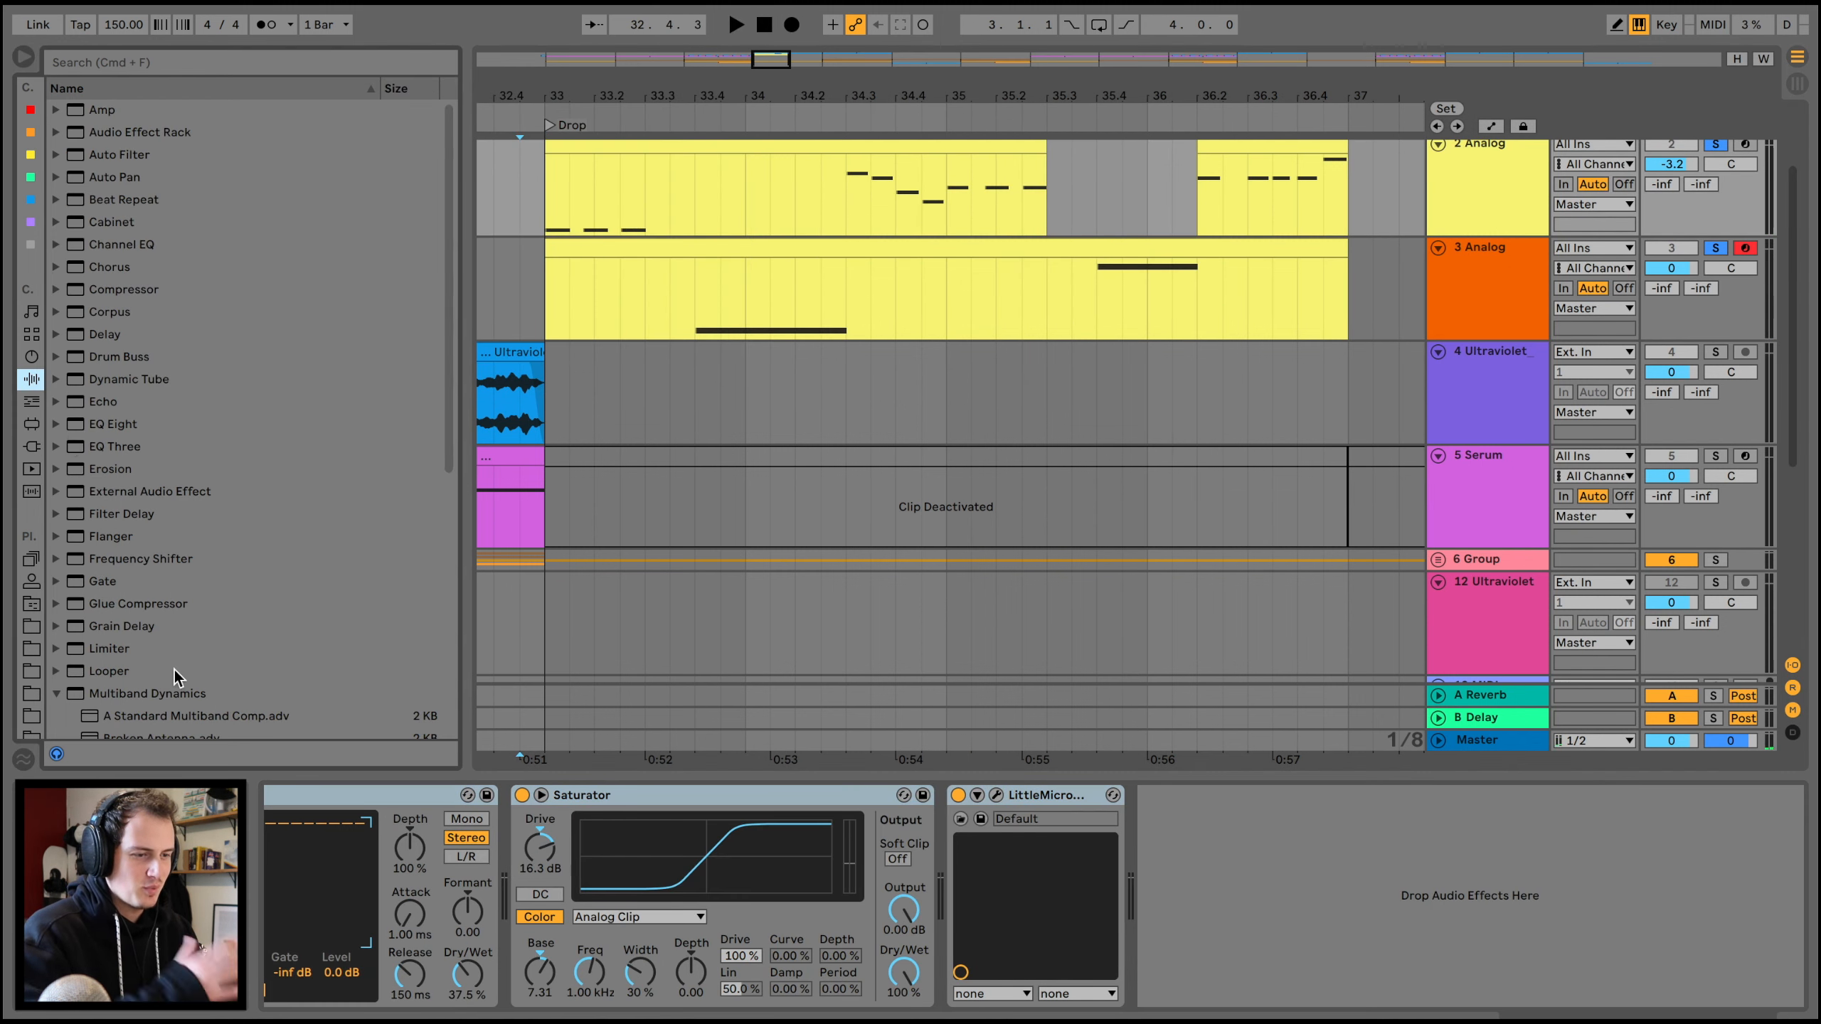
{"action": "scroll", "coordinate": [174, 669], "scroll_direction": "down", "scroll_amount": 8}
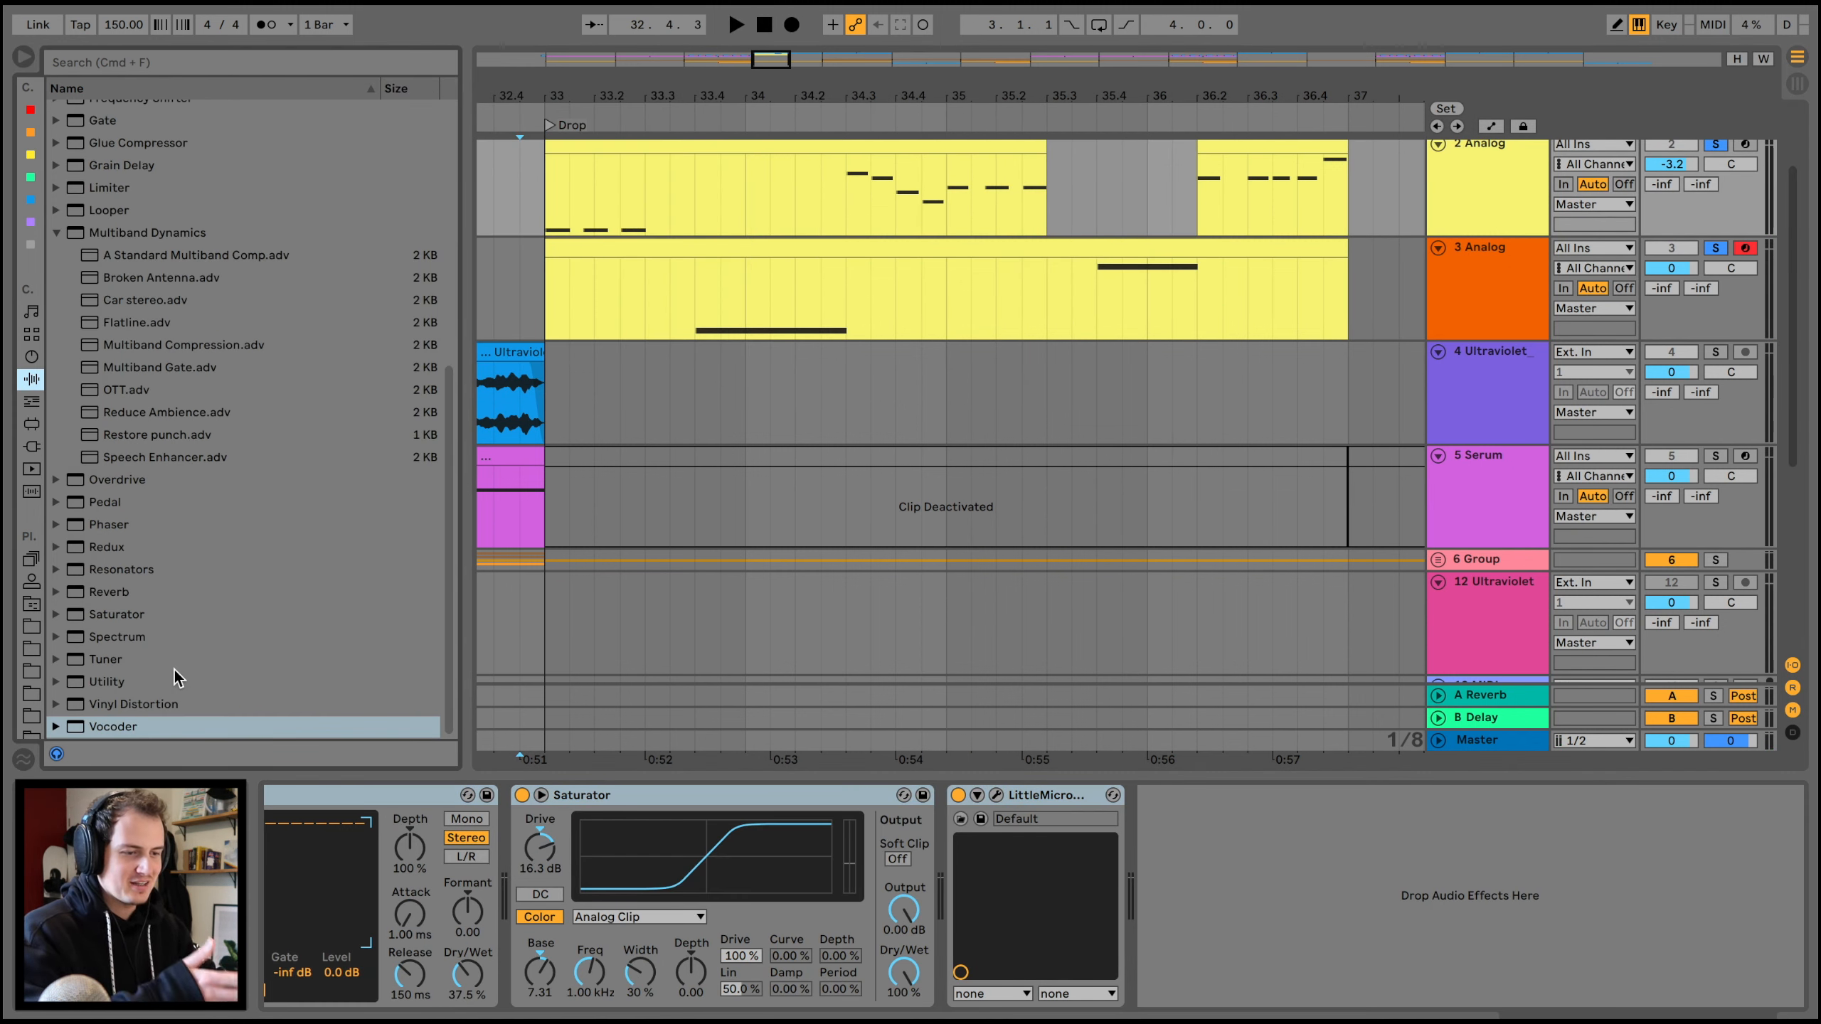
{"action": "double_click", "coordinate": [114, 479]}
{"action": "left_click_drag", "start_coordinate": [1206, 834], "coordinate": [1151, 874]}
{"action": "key", "text": "space"}
{"action": "key", "text": "space"}
{"action": "left_click_drag", "start_coordinate": [1192, 796], "coordinate": [1000, 847]}
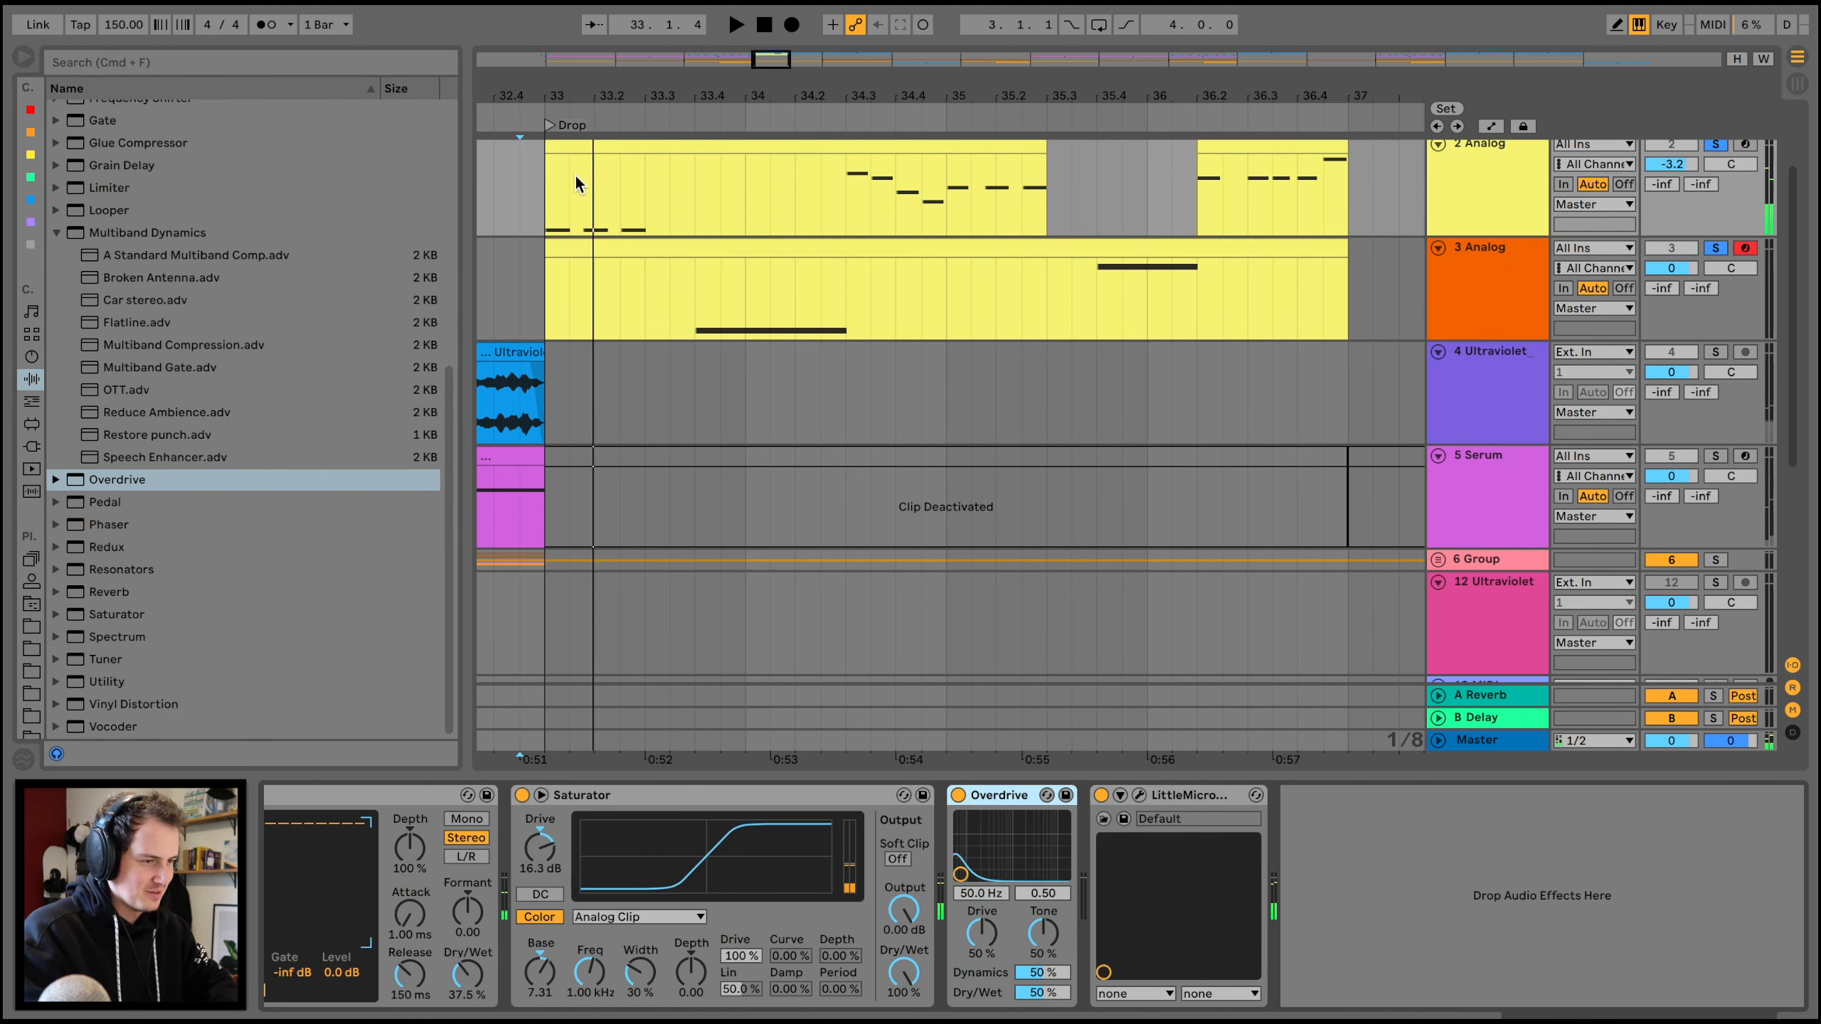
- Play from the Drop and set the Overdrive's Dry/Wet to 31%
{"action": "left_click", "coordinate": [546, 194]}
{"action": "key", "text": "space"}
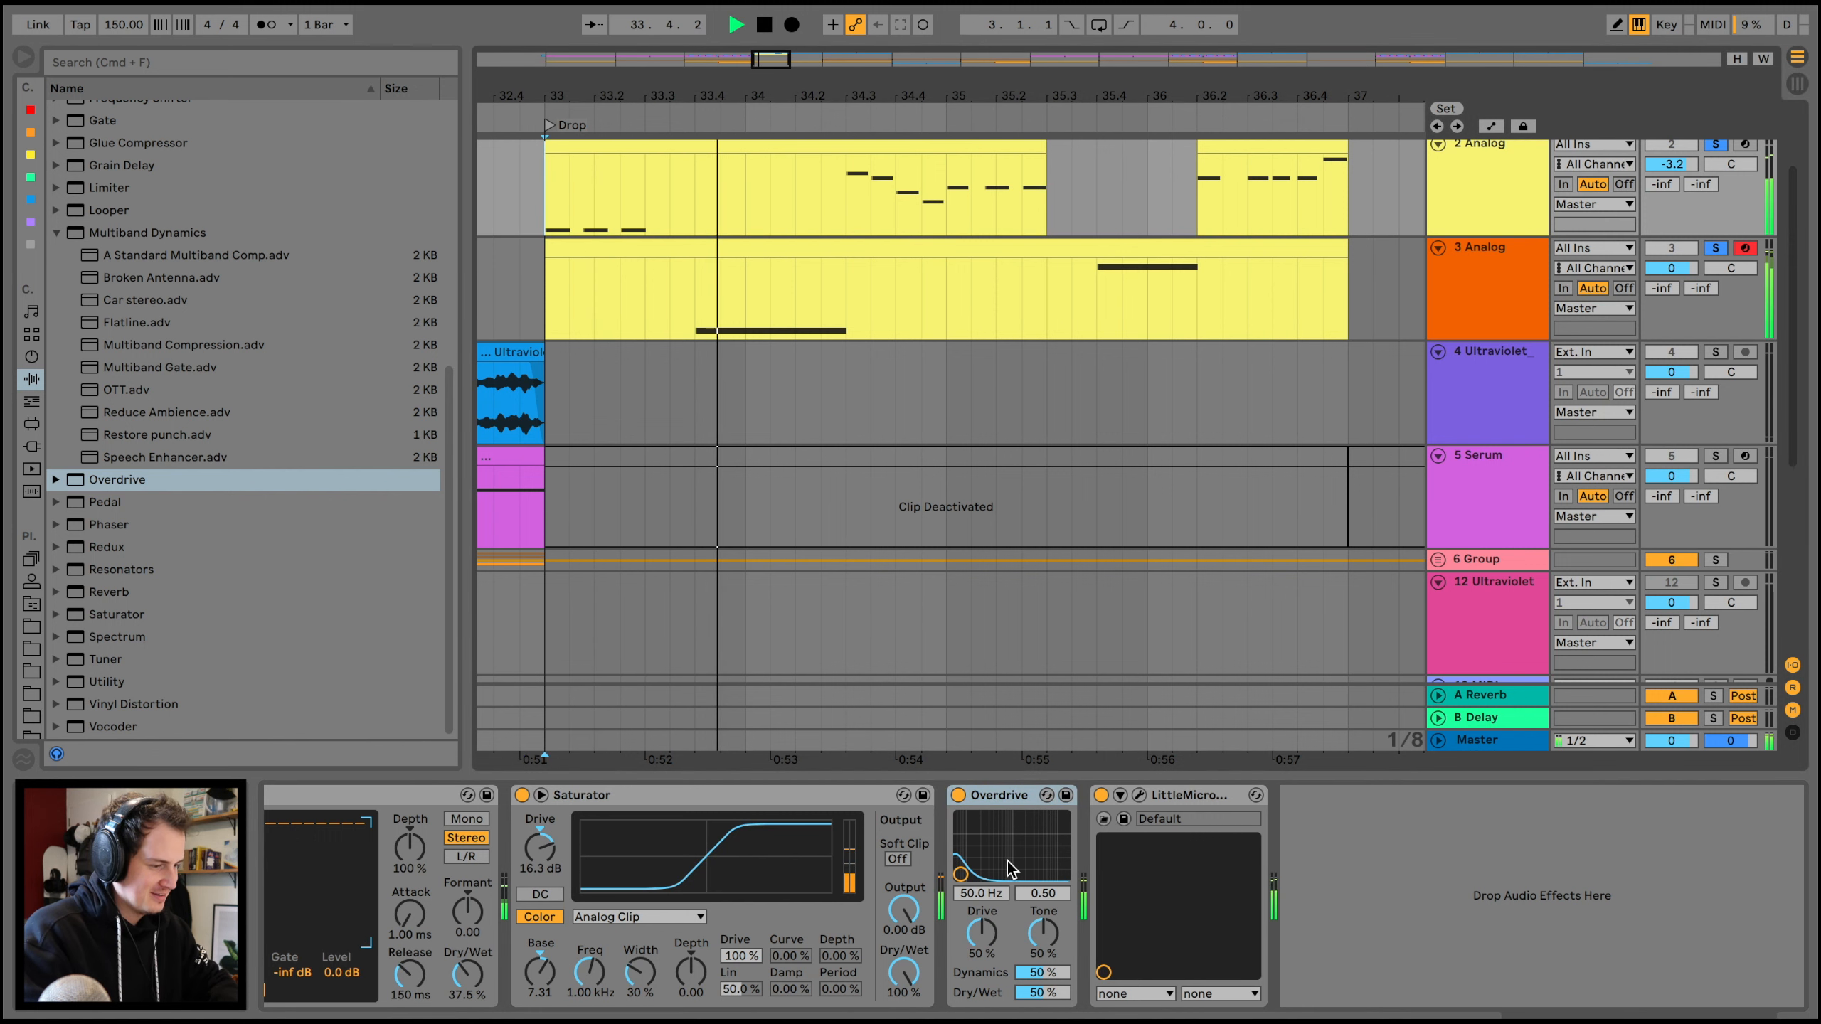
{"action": "left_click_drag", "start_coordinate": [1041, 993], "coordinate": [1042, 1002]}
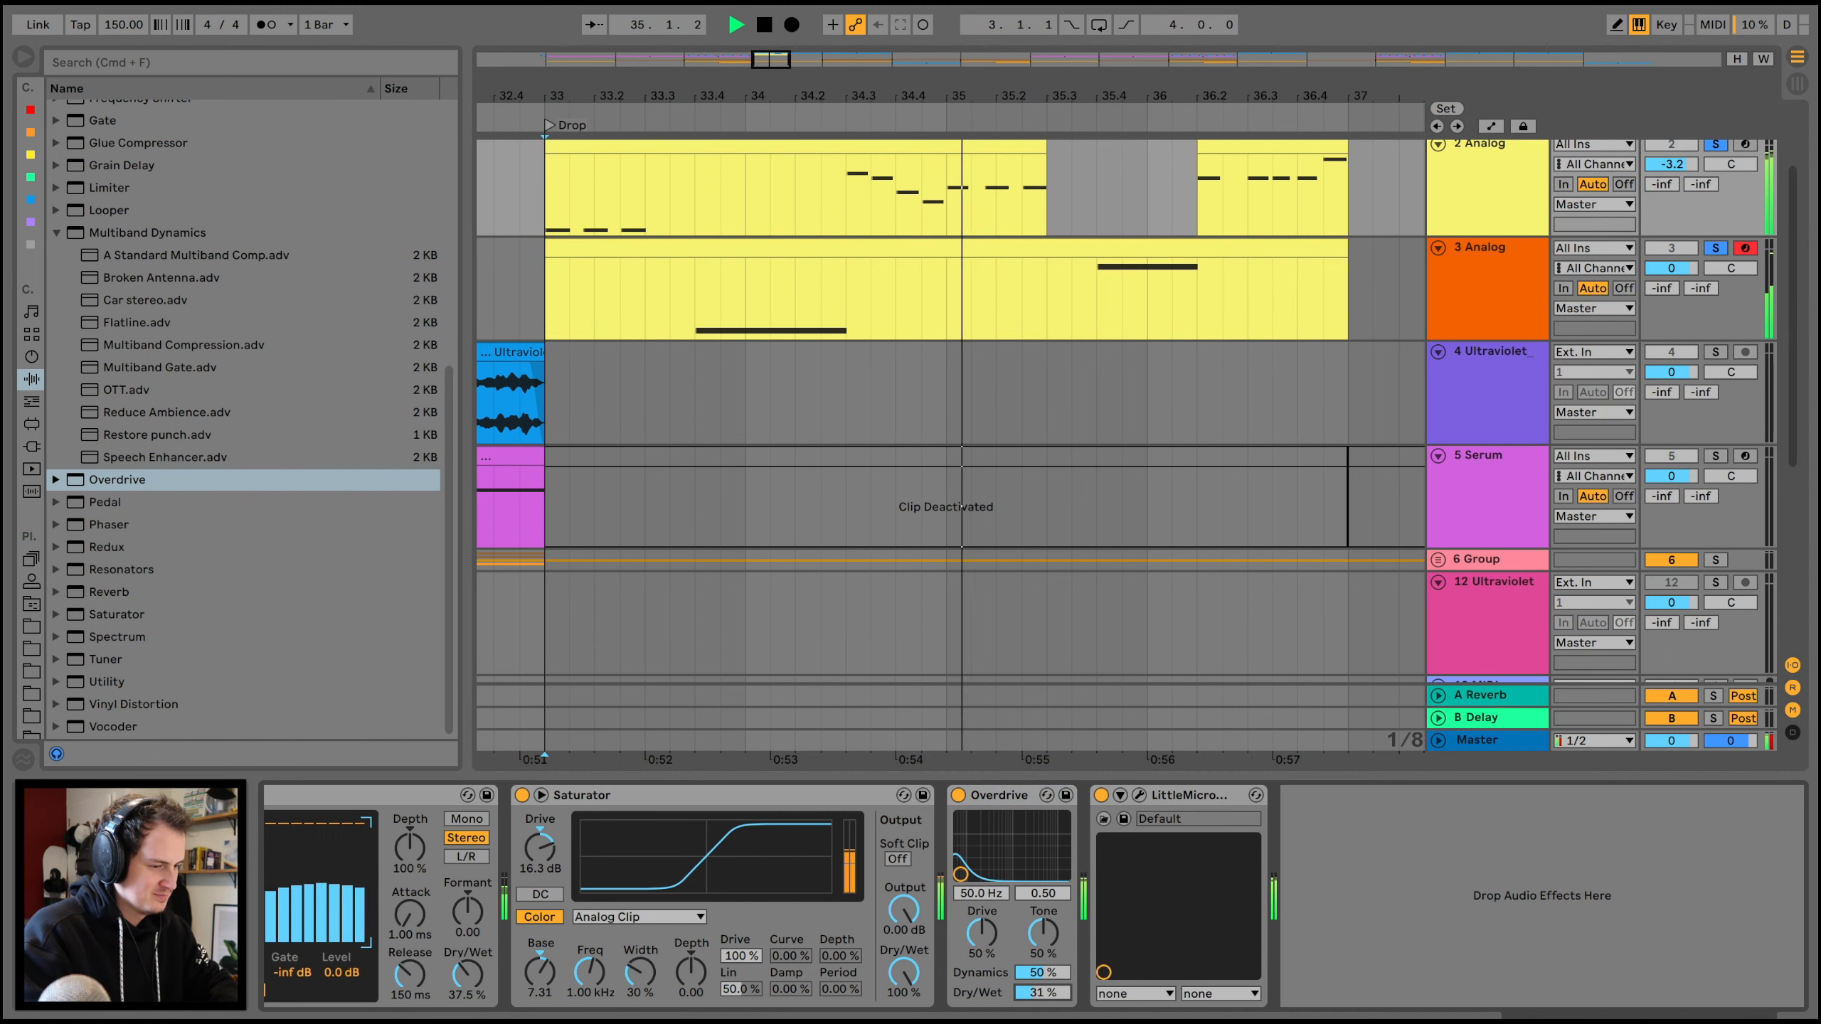
- Try lowering the low-band Above threshold of track 2's OTT to -30.0 dB during playback
{"action": "scroll", "coordinate": [437, 959], "scroll_direction": "left", "scroll_amount": 10}
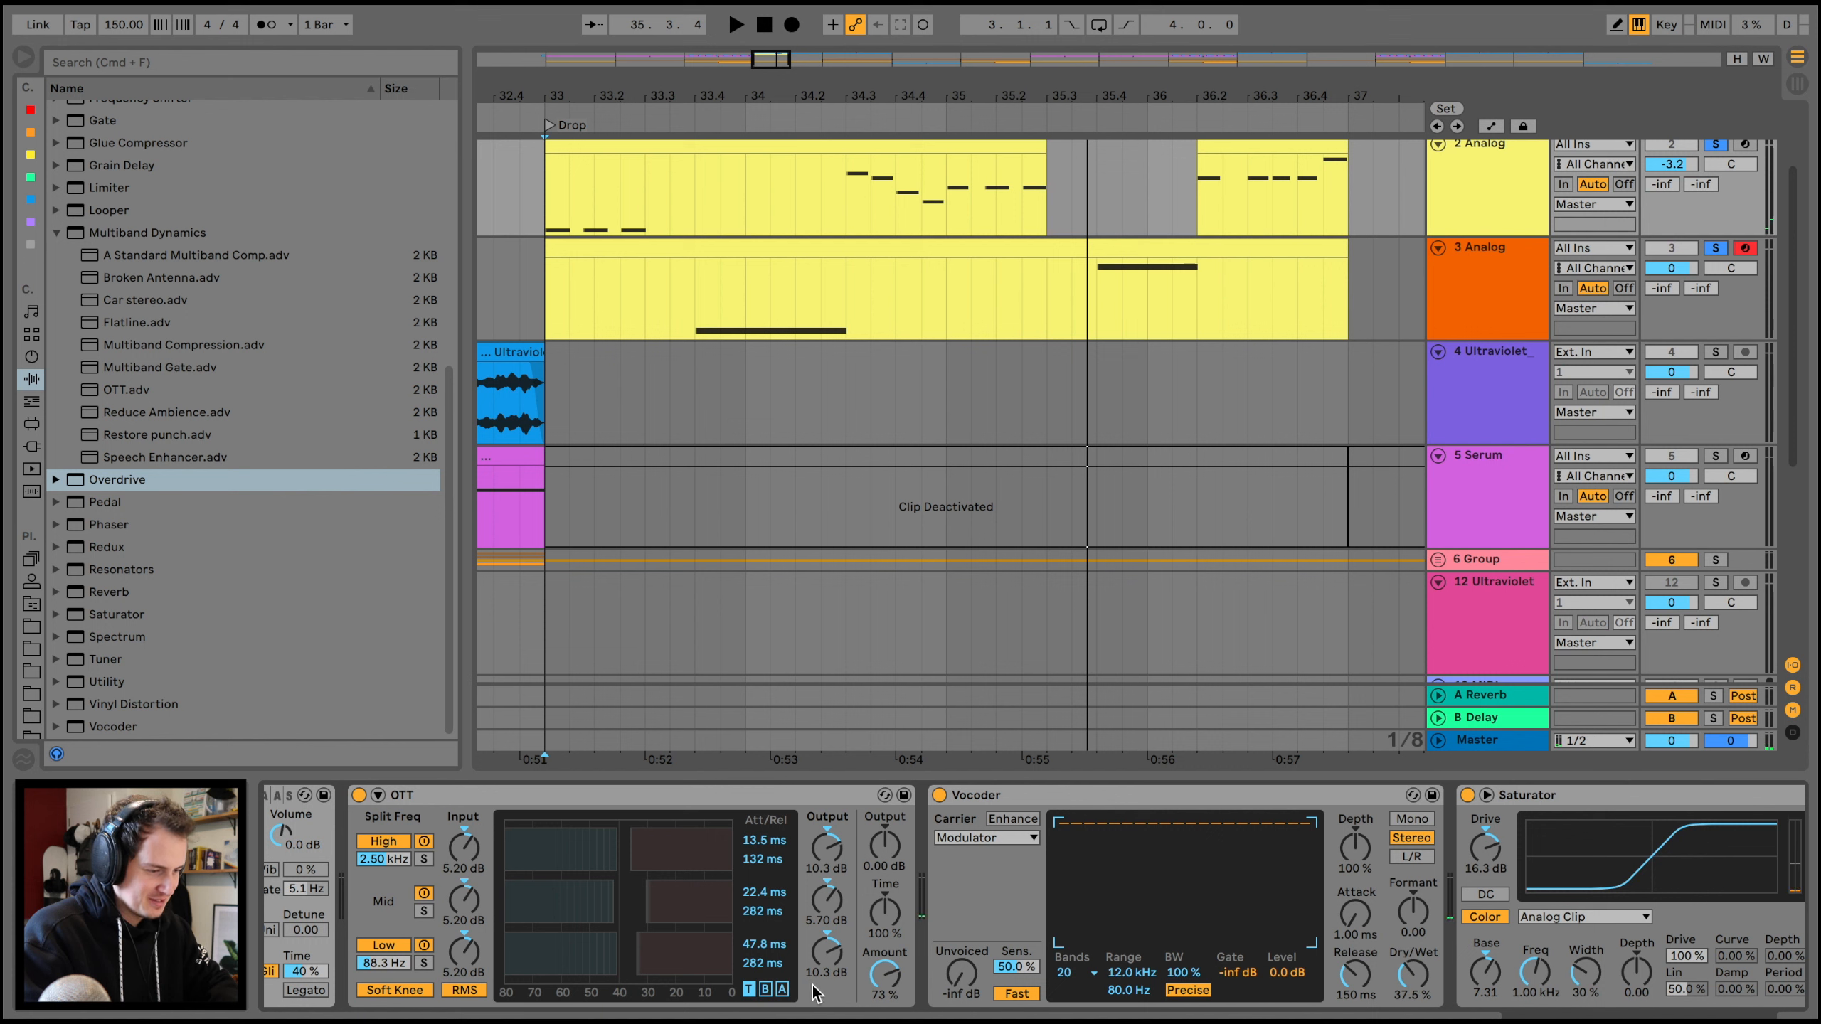
{"action": "left_click", "coordinate": [782, 990]}
{"action": "key", "text": "space"}
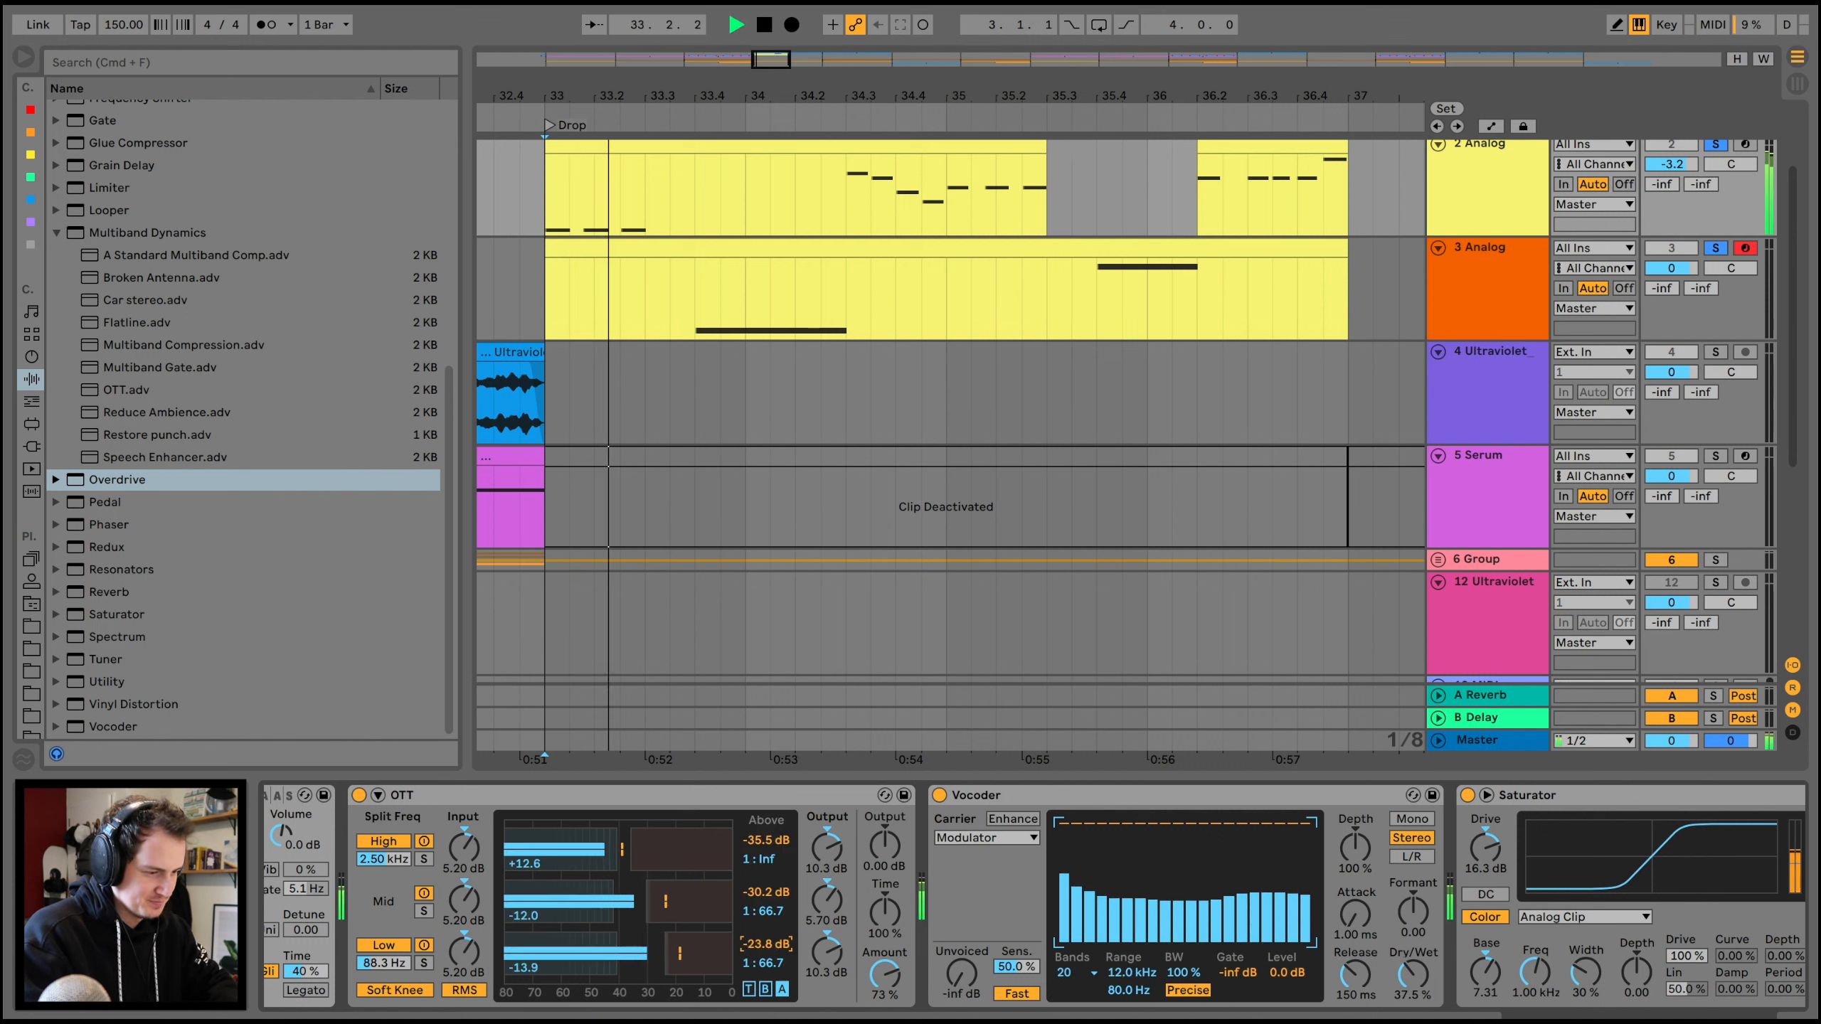
{"action": "left_click_drag", "start_coordinate": [766, 945], "coordinate": [765, 956]}
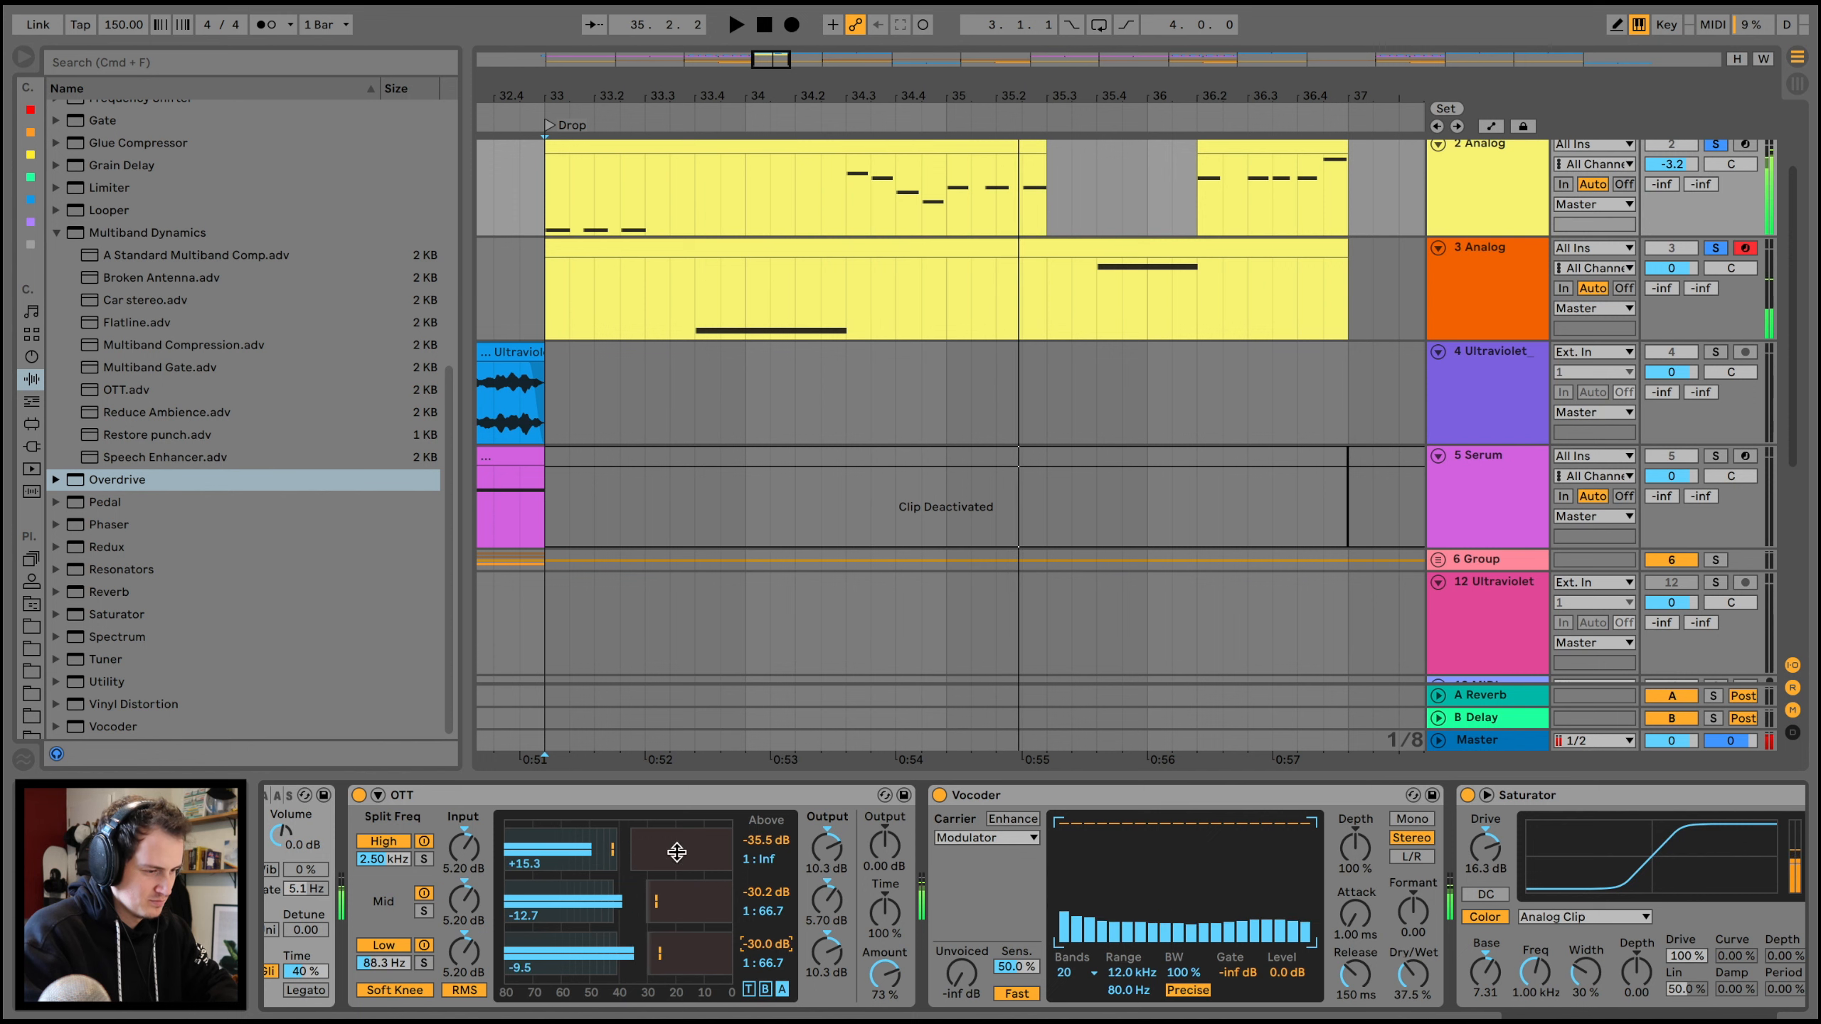
{"action": "key", "text": "space"}
- Delete OTT from track 2 and raise the Saturator's Drive to 29.1 dB
{"action": "left_click", "coordinate": [629, 798]}
{"action": "key", "text": "Delete"}
{"action": "key", "text": "space"}
{"action": "left_click_drag", "start_coordinate": [905, 846], "coordinate": [905, 813]}
- Set Osc 1's pitch envelope in track 2's Analog to 79% initial and 29% time while auditioning from the Drop
{"action": "scroll", "coordinate": [733, 931], "scroll_direction": "left", "scroll_amount": 9}
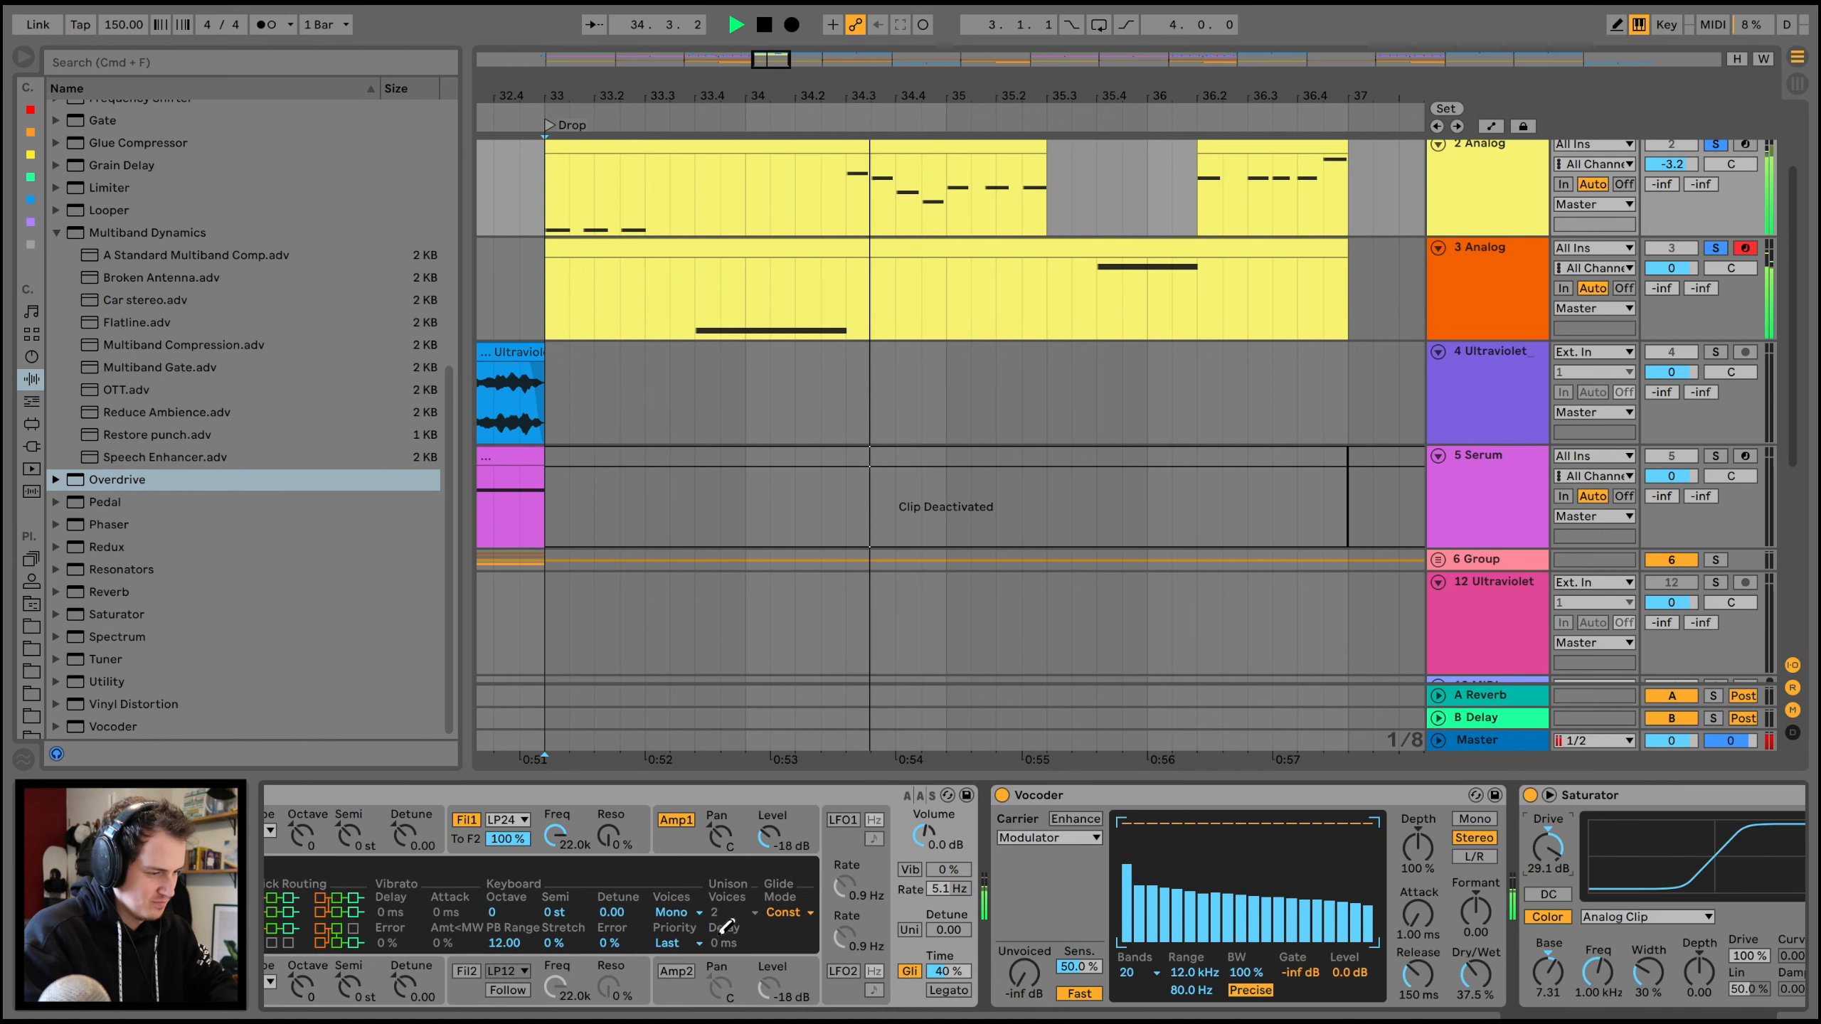
{"action": "scroll", "coordinate": [754, 931], "scroll_direction": "left", "scroll_amount": 5}
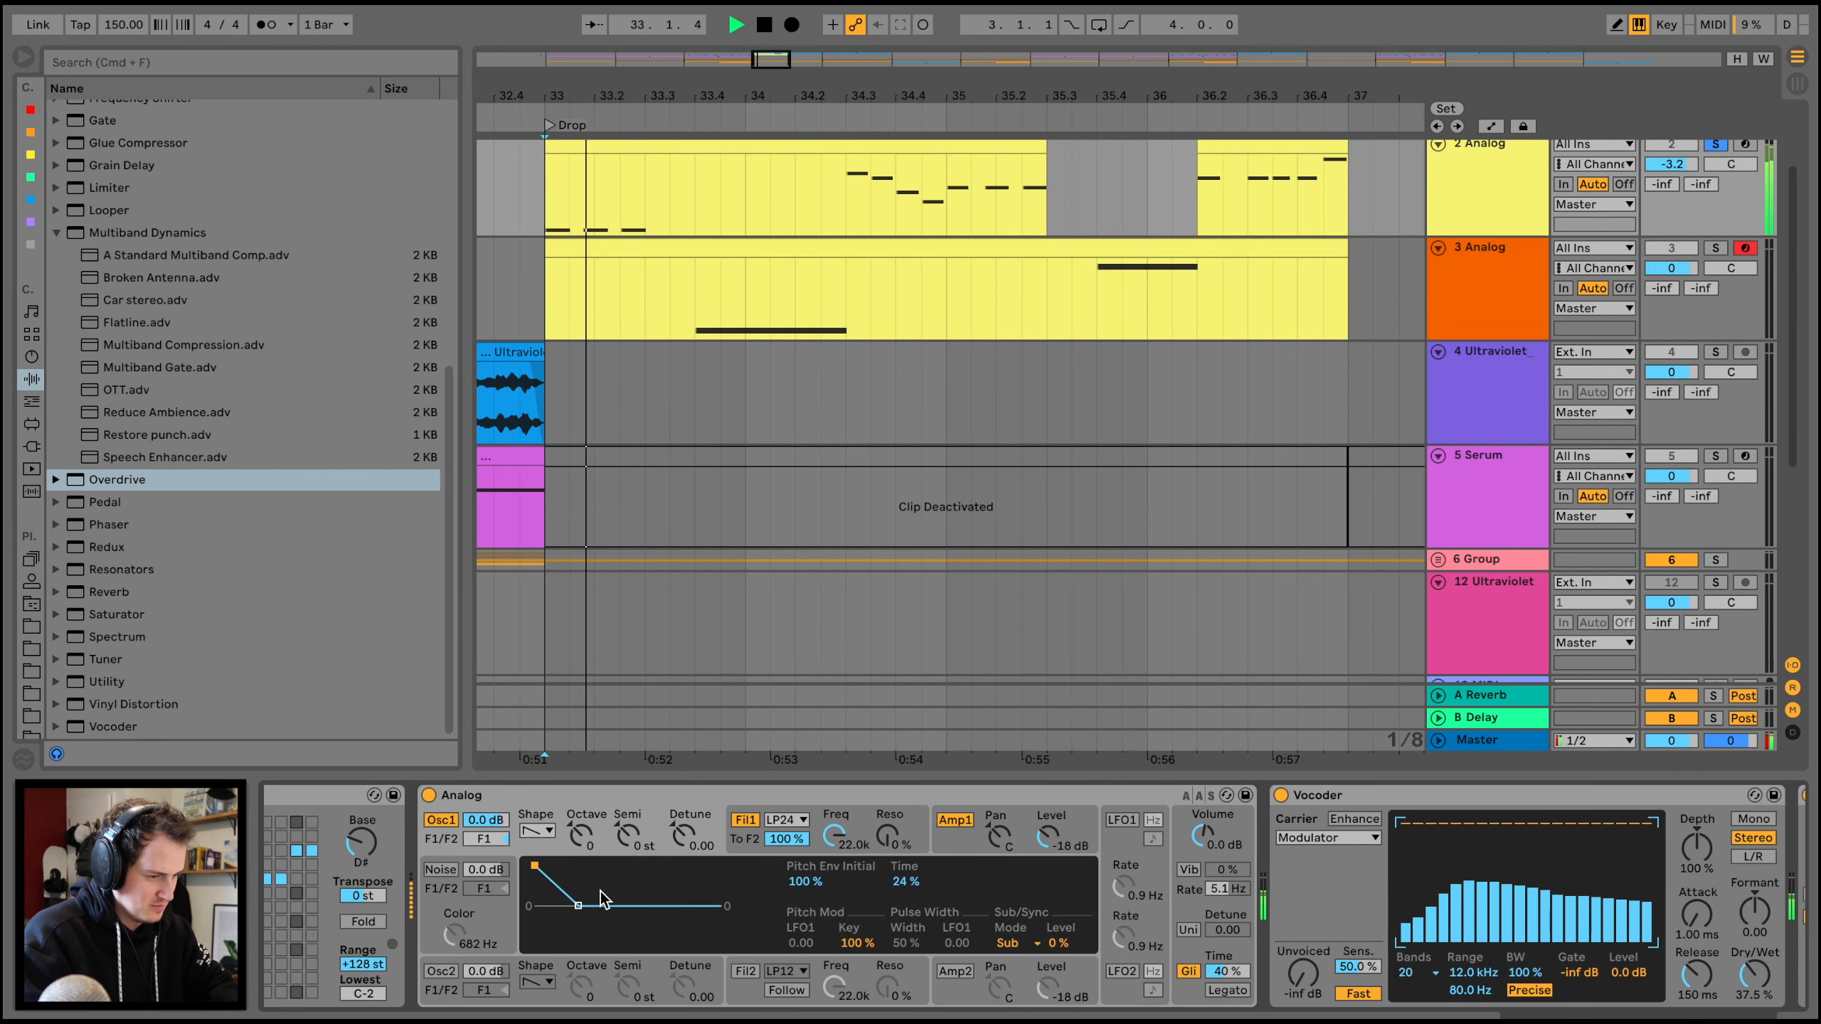
{"action": "key", "text": "space"}
{"action": "key", "text": "space"}
{"action": "mouse_move", "coordinate": [574, 906]}
{"action": "left_mouse_down"}
{"action": "mouse_move", "coordinate": [606, 906]}
{"action": "mouse_move", "coordinate": [541, 878]}
{"action": "mouse_move", "coordinate": [586, 906]}
{"action": "left_mouse_up"}
{"action": "key", "text": "space"}
{"action": "key", "text": "space"}
{"action": "key", "text": "space"}
{"action": "key", "text": "space"}
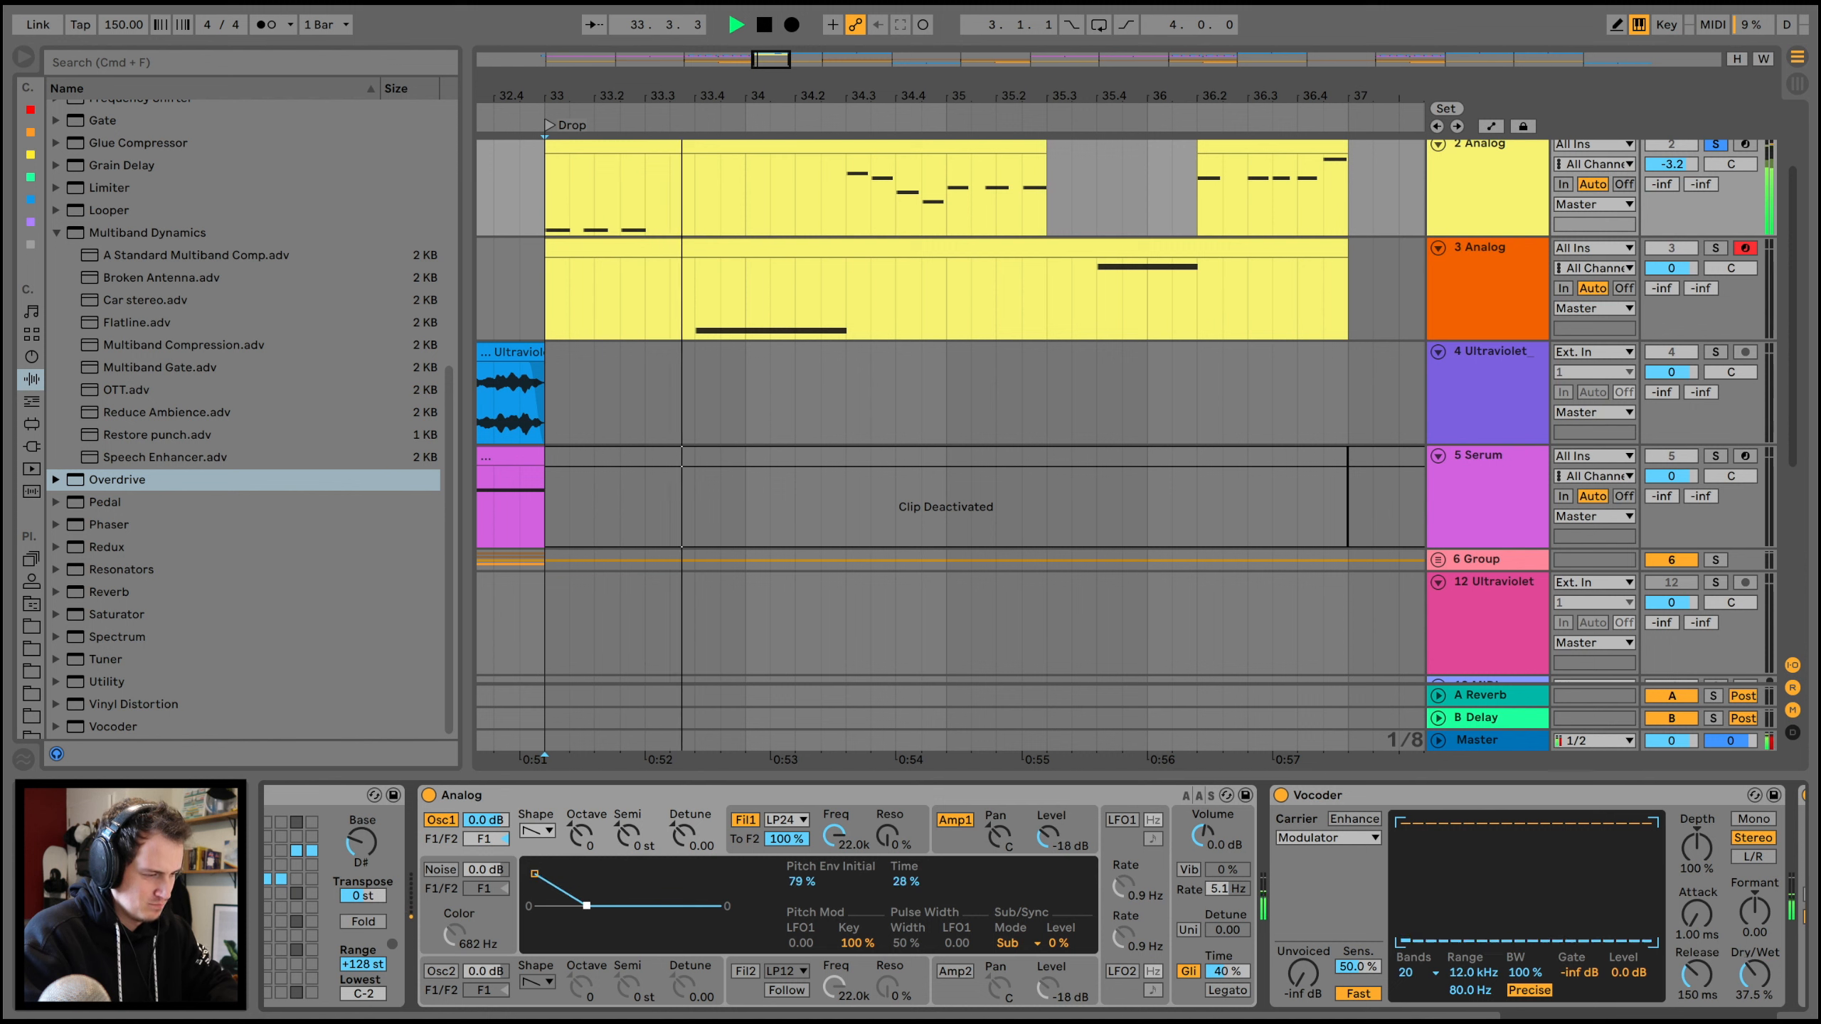
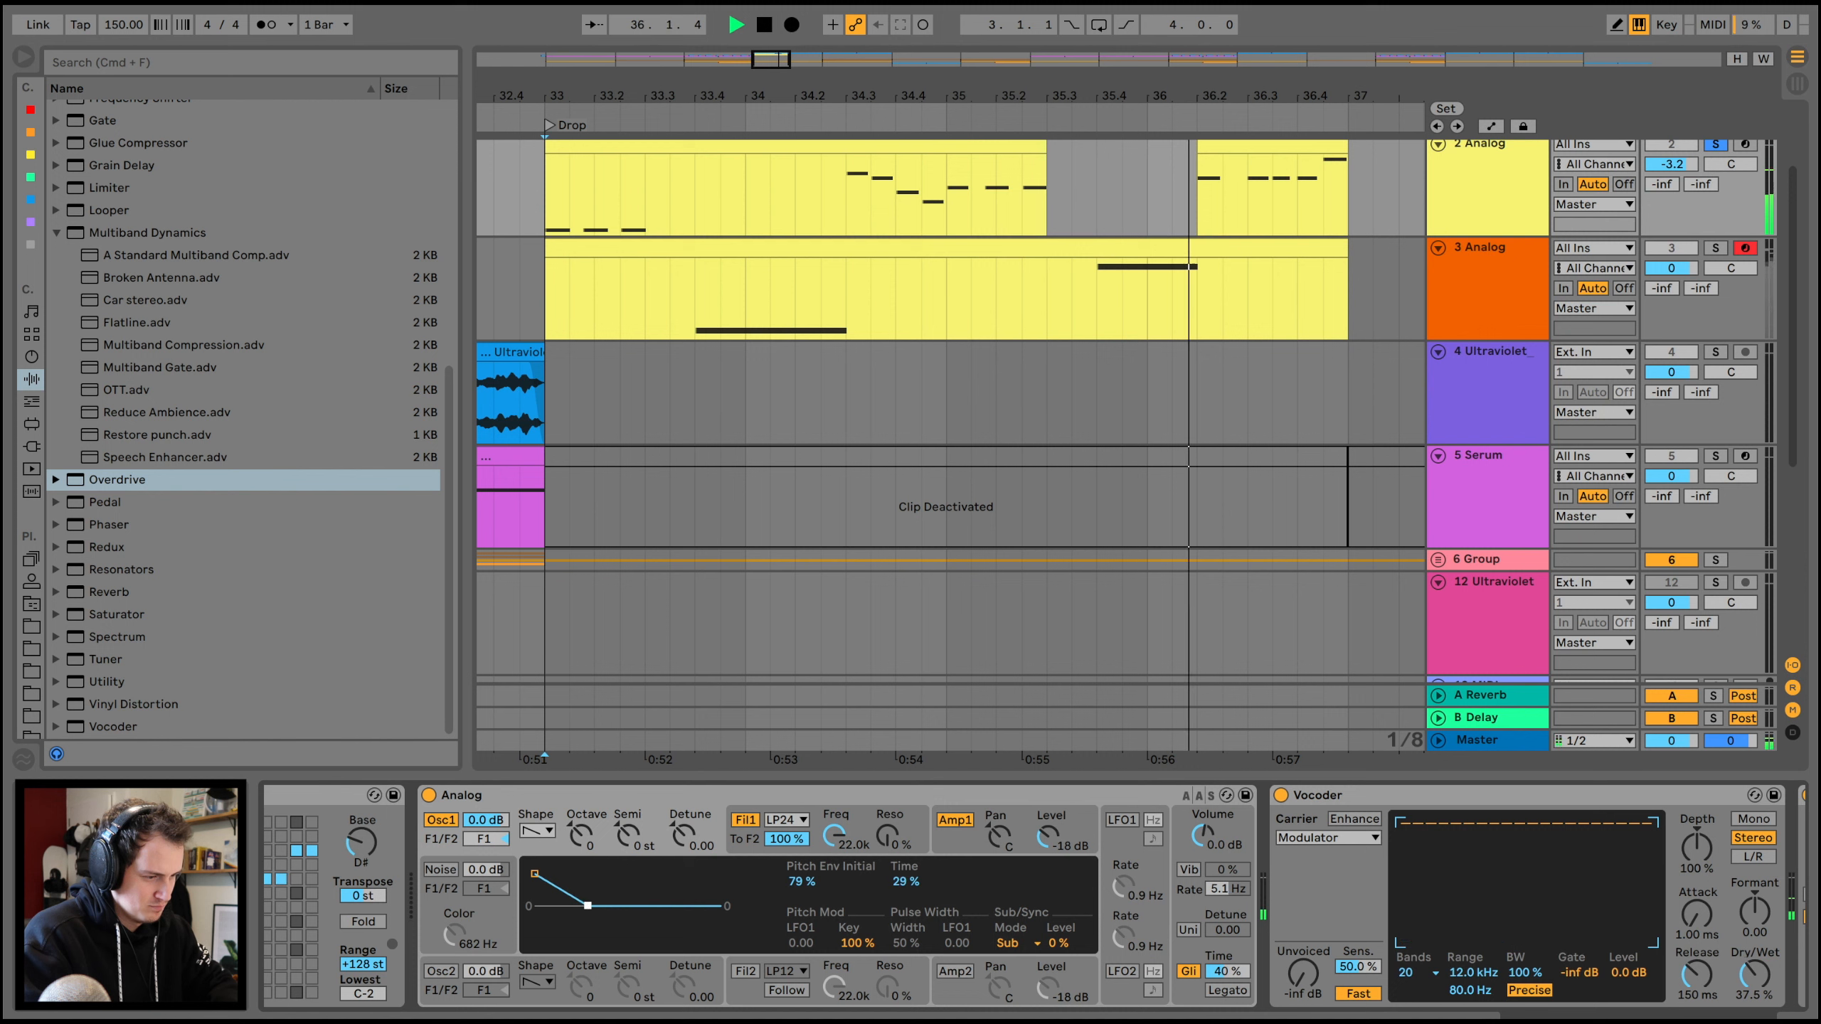
- Show automation and draw track 2's PEG1 Time dropping to 0% after the three opening notes of the Drop
{"action": "key", "text": "a"}
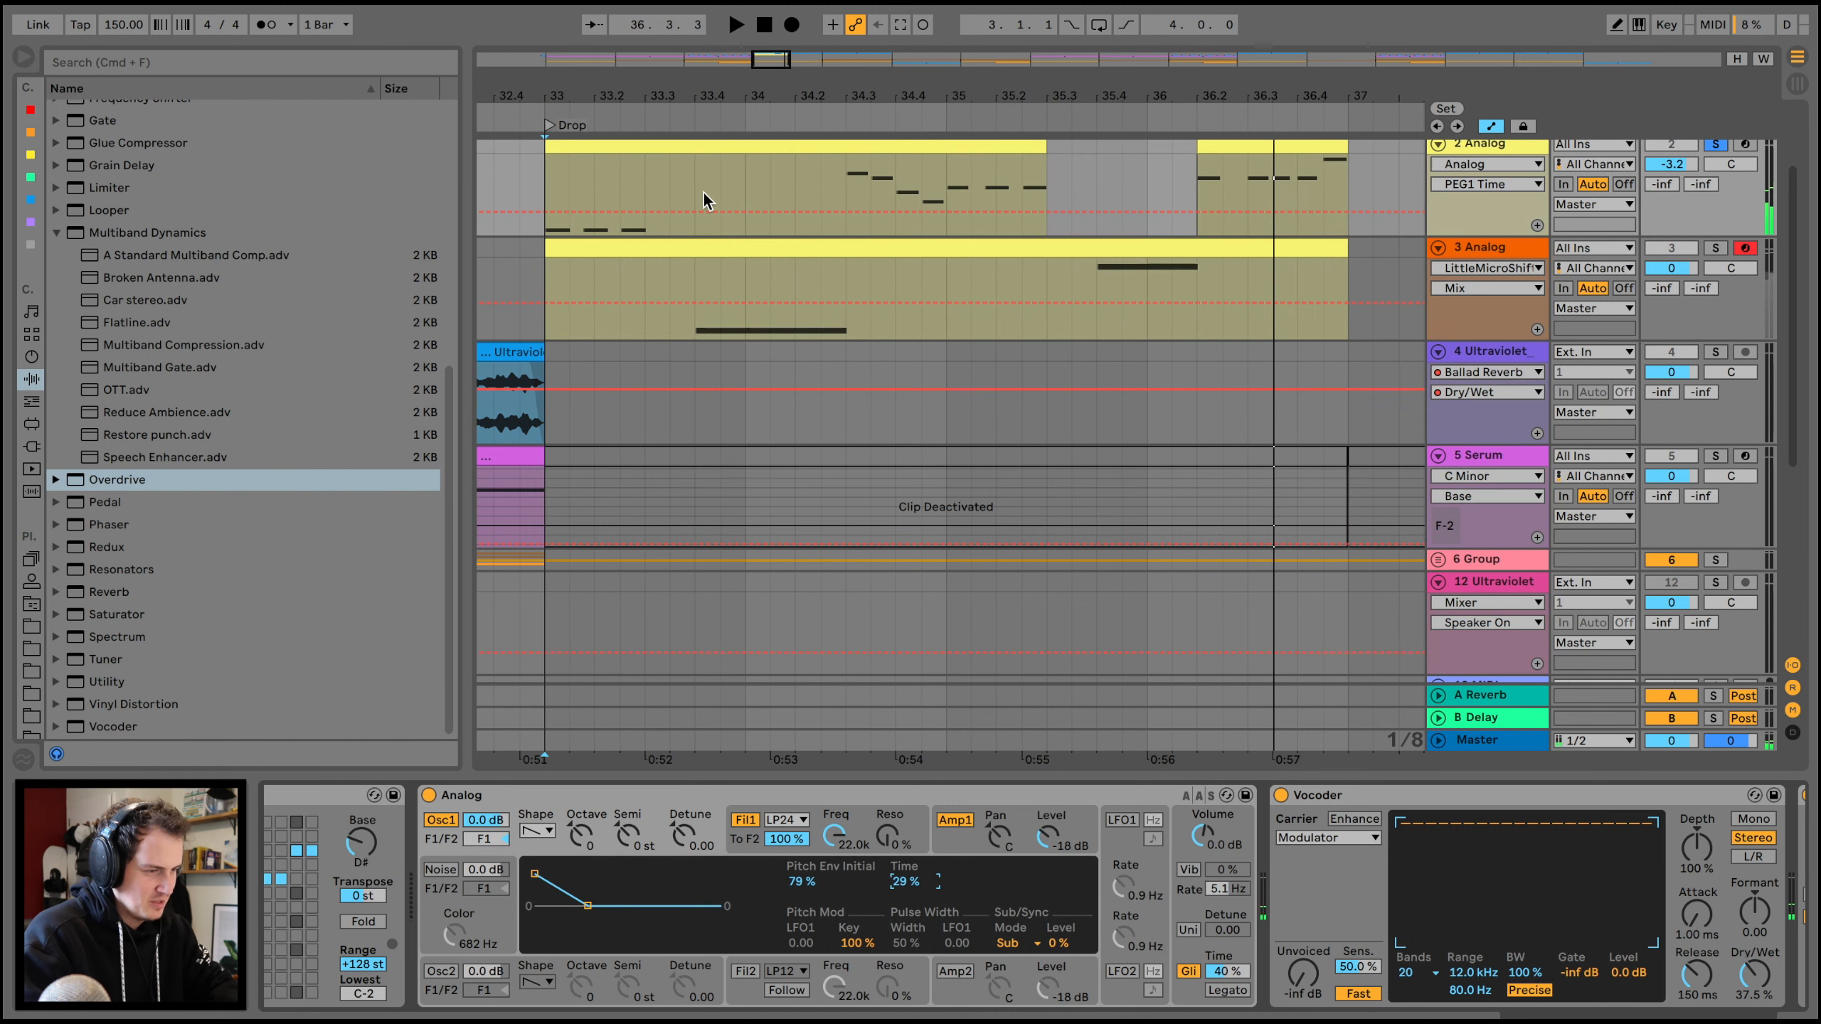
{"action": "left_click", "coordinate": [645, 211]}
{"action": "left_click_drag", "start_coordinate": [669, 211], "coordinate": [670, 234]}
{"action": "key", "text": "space"}
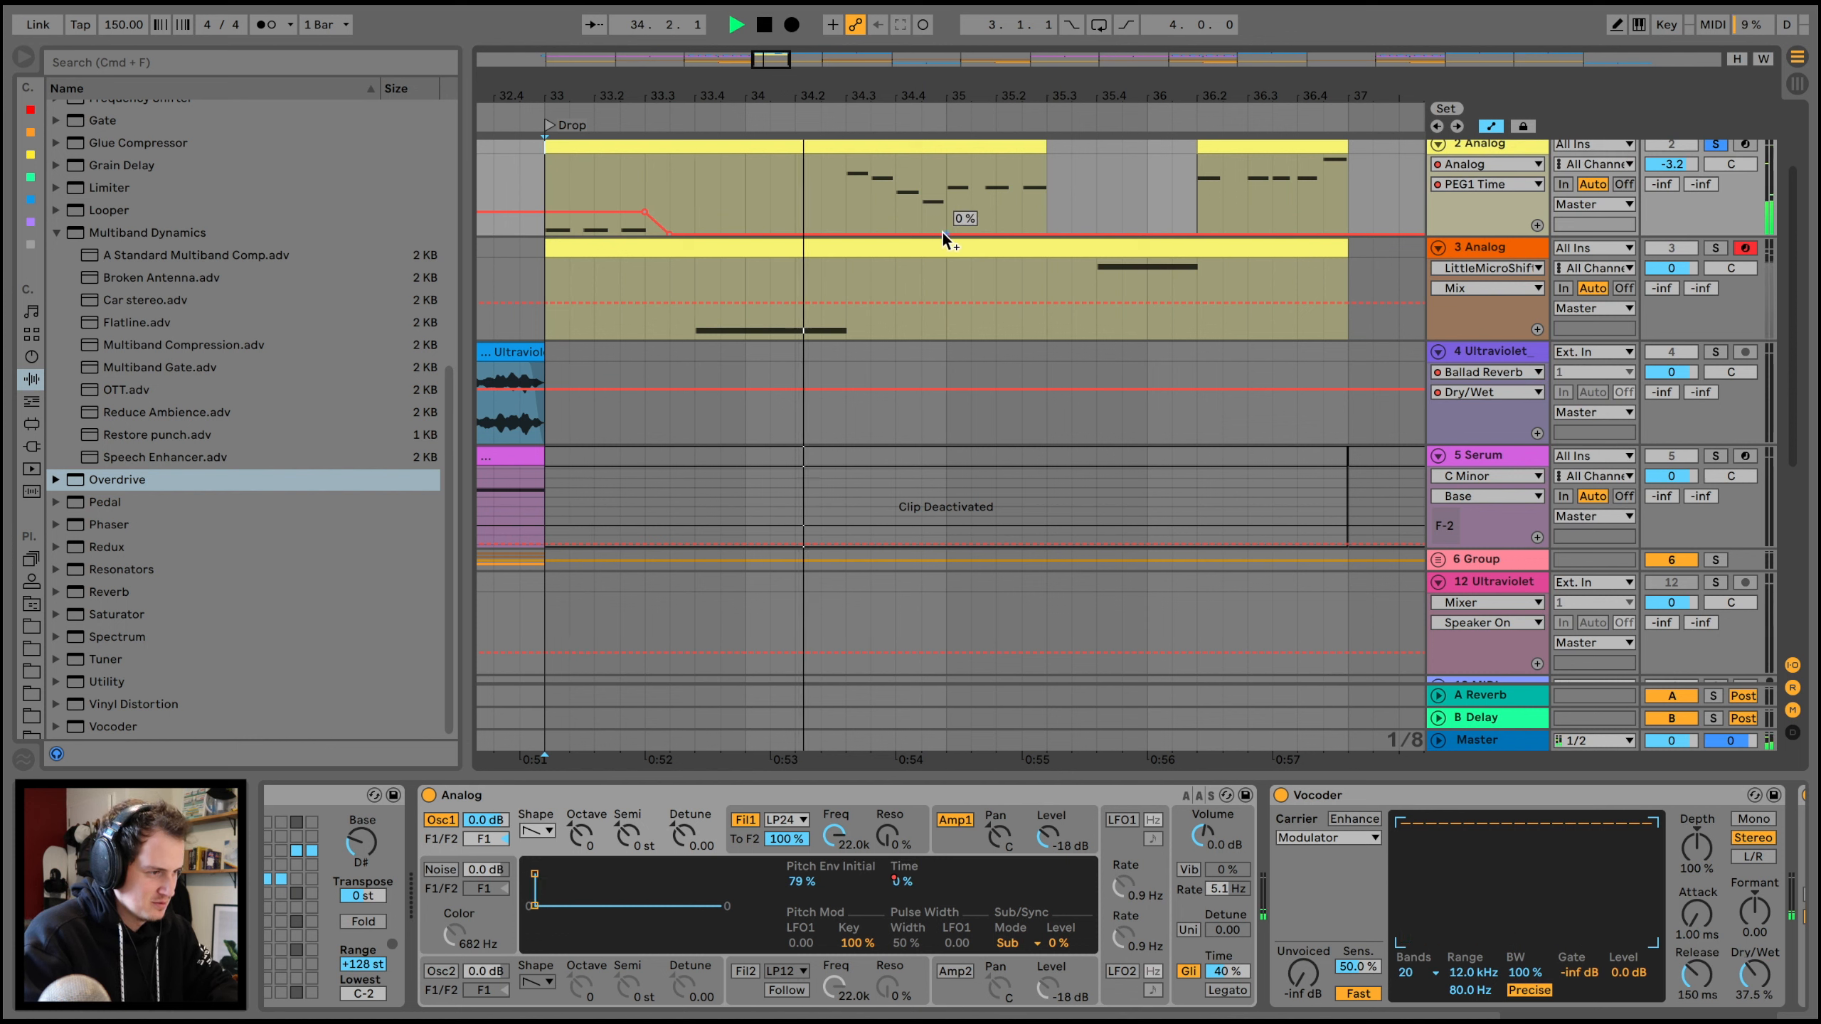
- Add breakpoints that raise track 2's PEG1 Time automation again at bar 35 and play it back
{"action": "left_click", "coordinate": [955, 234]}
{"action": "mouse_move", "coordinate": [972, 234]}
{"action": "left_mouse_down"}
{"action": "mouse_move", "coordinate": [972, 195]}
{"action": "mouse_move", "coordinate": [946, 216]}
{"action": "left_mouse_up"}
{"action": "key", "text": "space"}
{"action": "key", "text": "space"}
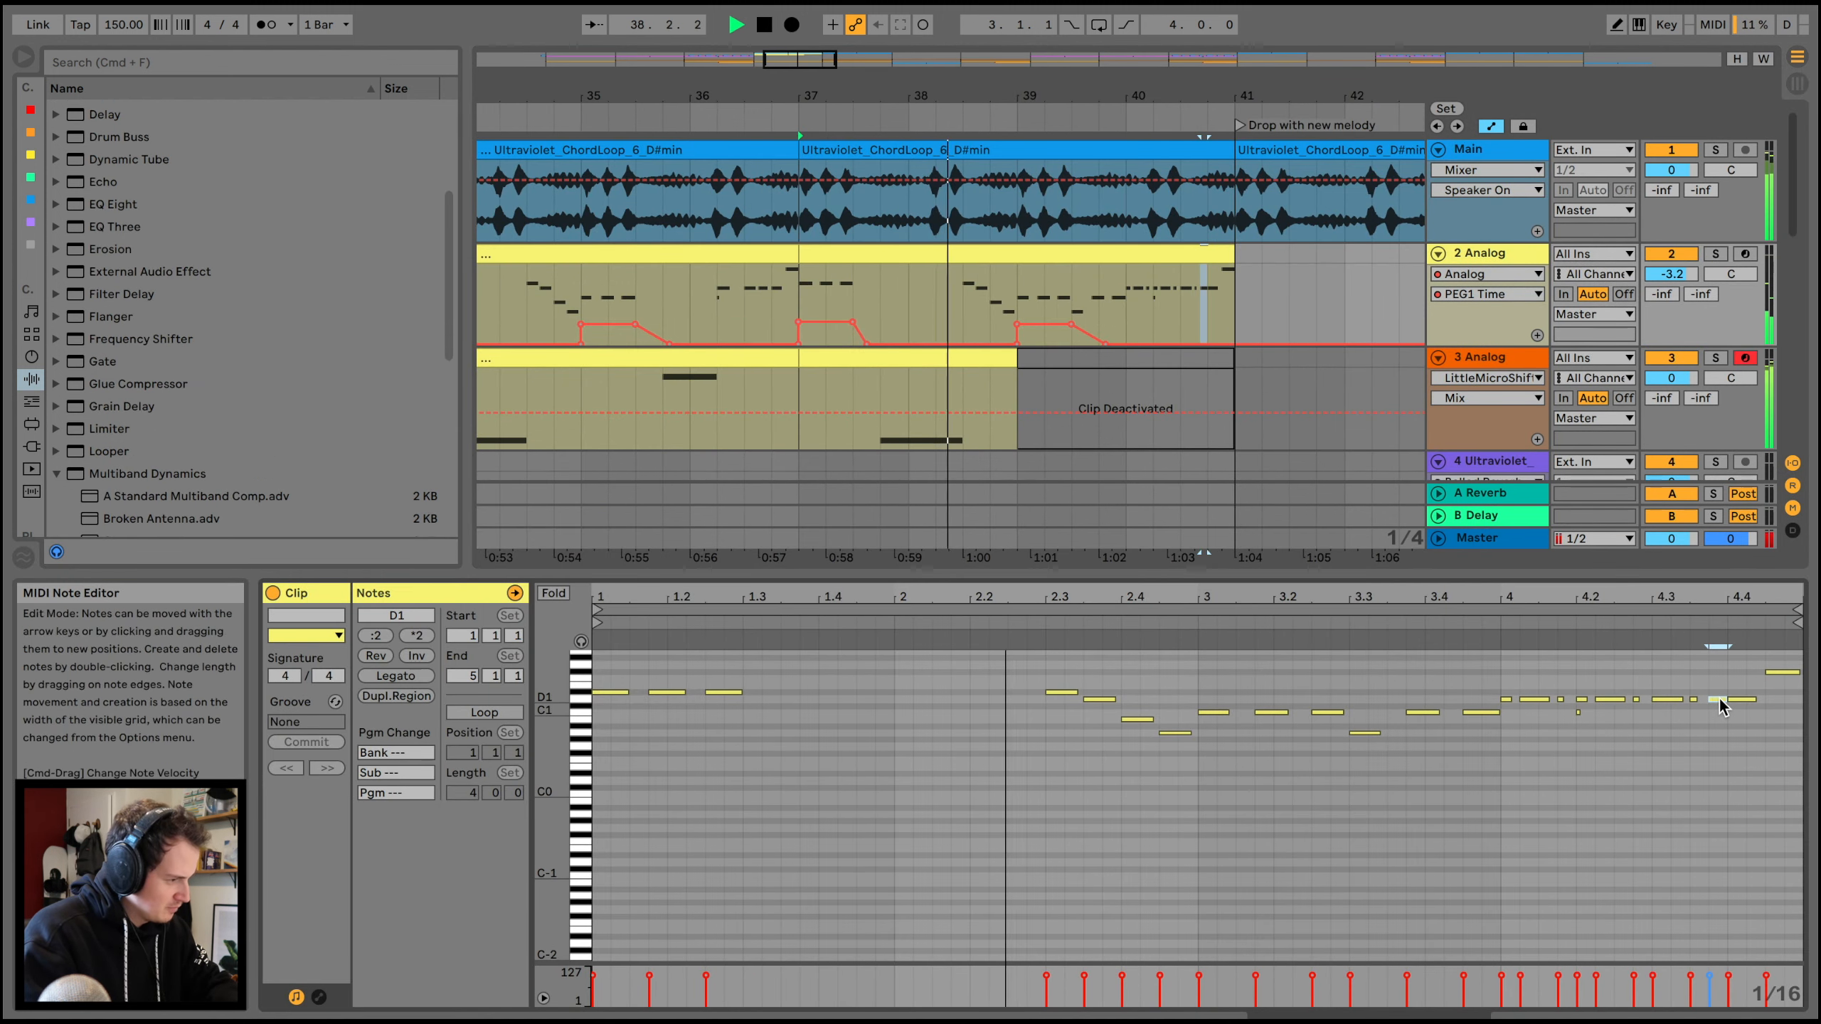
- Shorten the D1 note just before 4.4 in track 2's MIDI clip
{"action": "double_click", "coordinate": [1710, 700]}
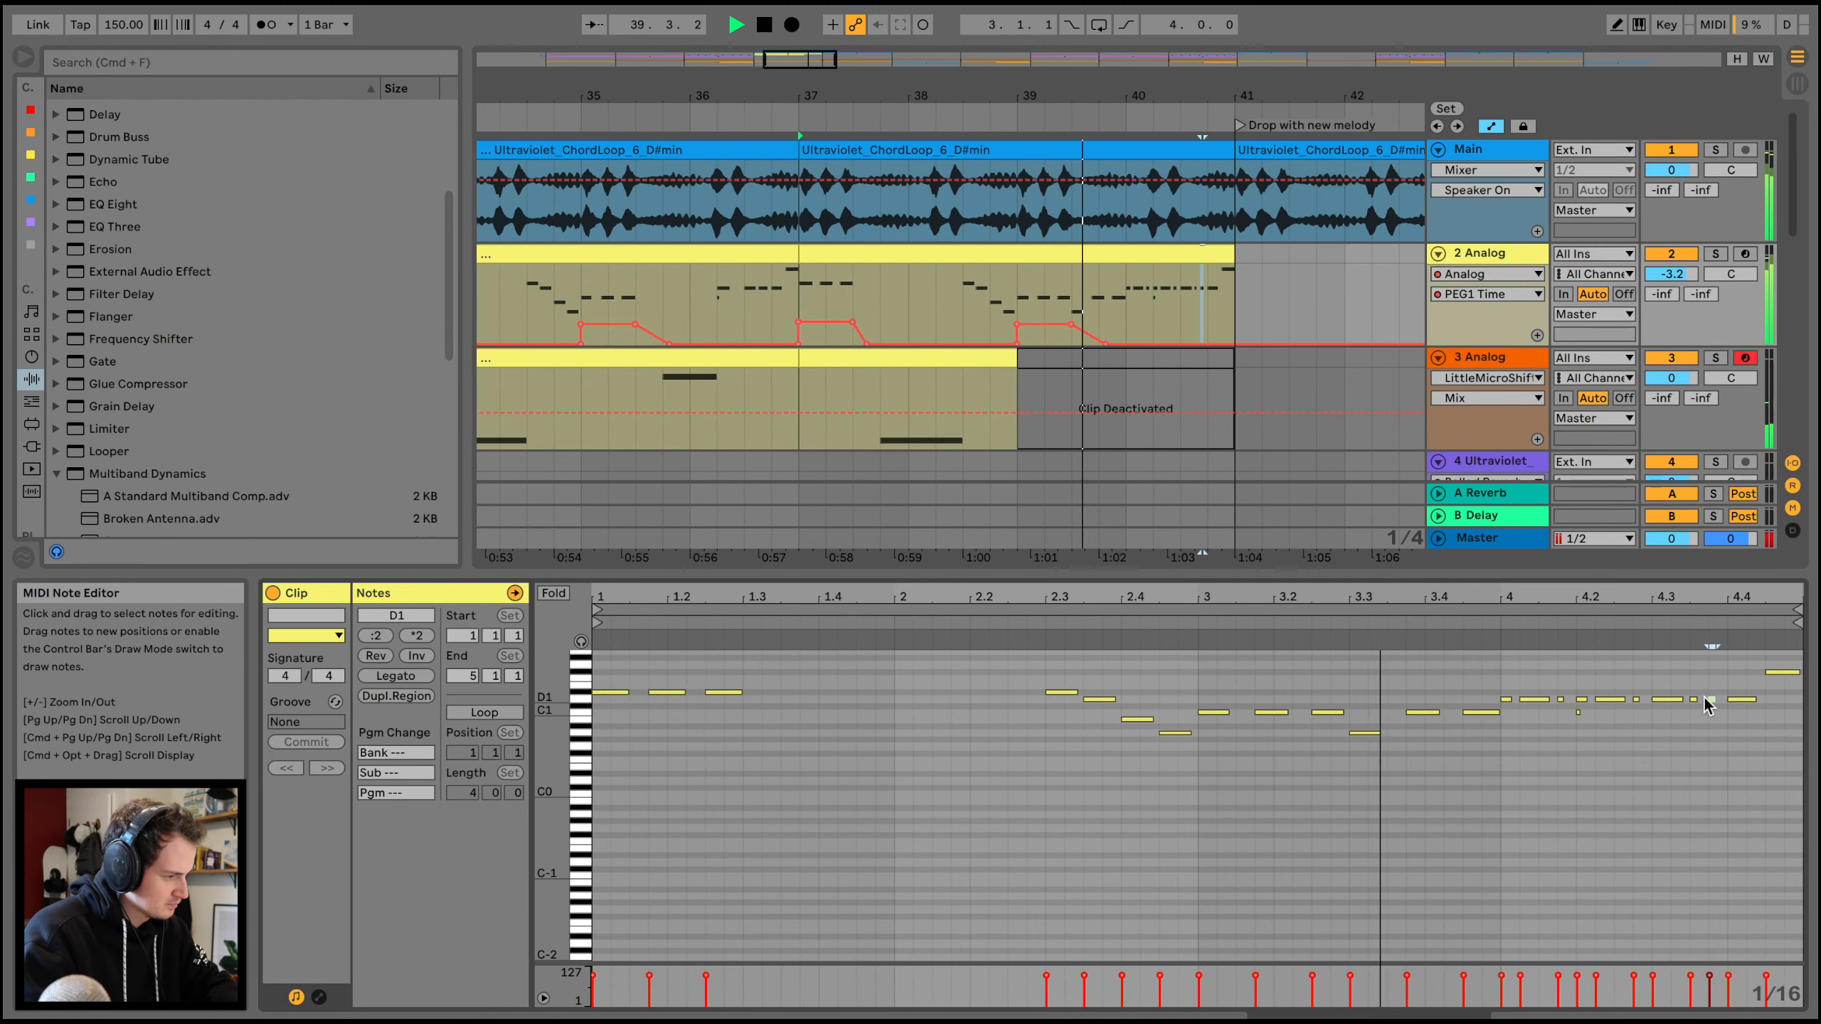
{"action": "left_click_drag", "start_coordinate": [1697, 699], "coordinate": [1705, 699]}
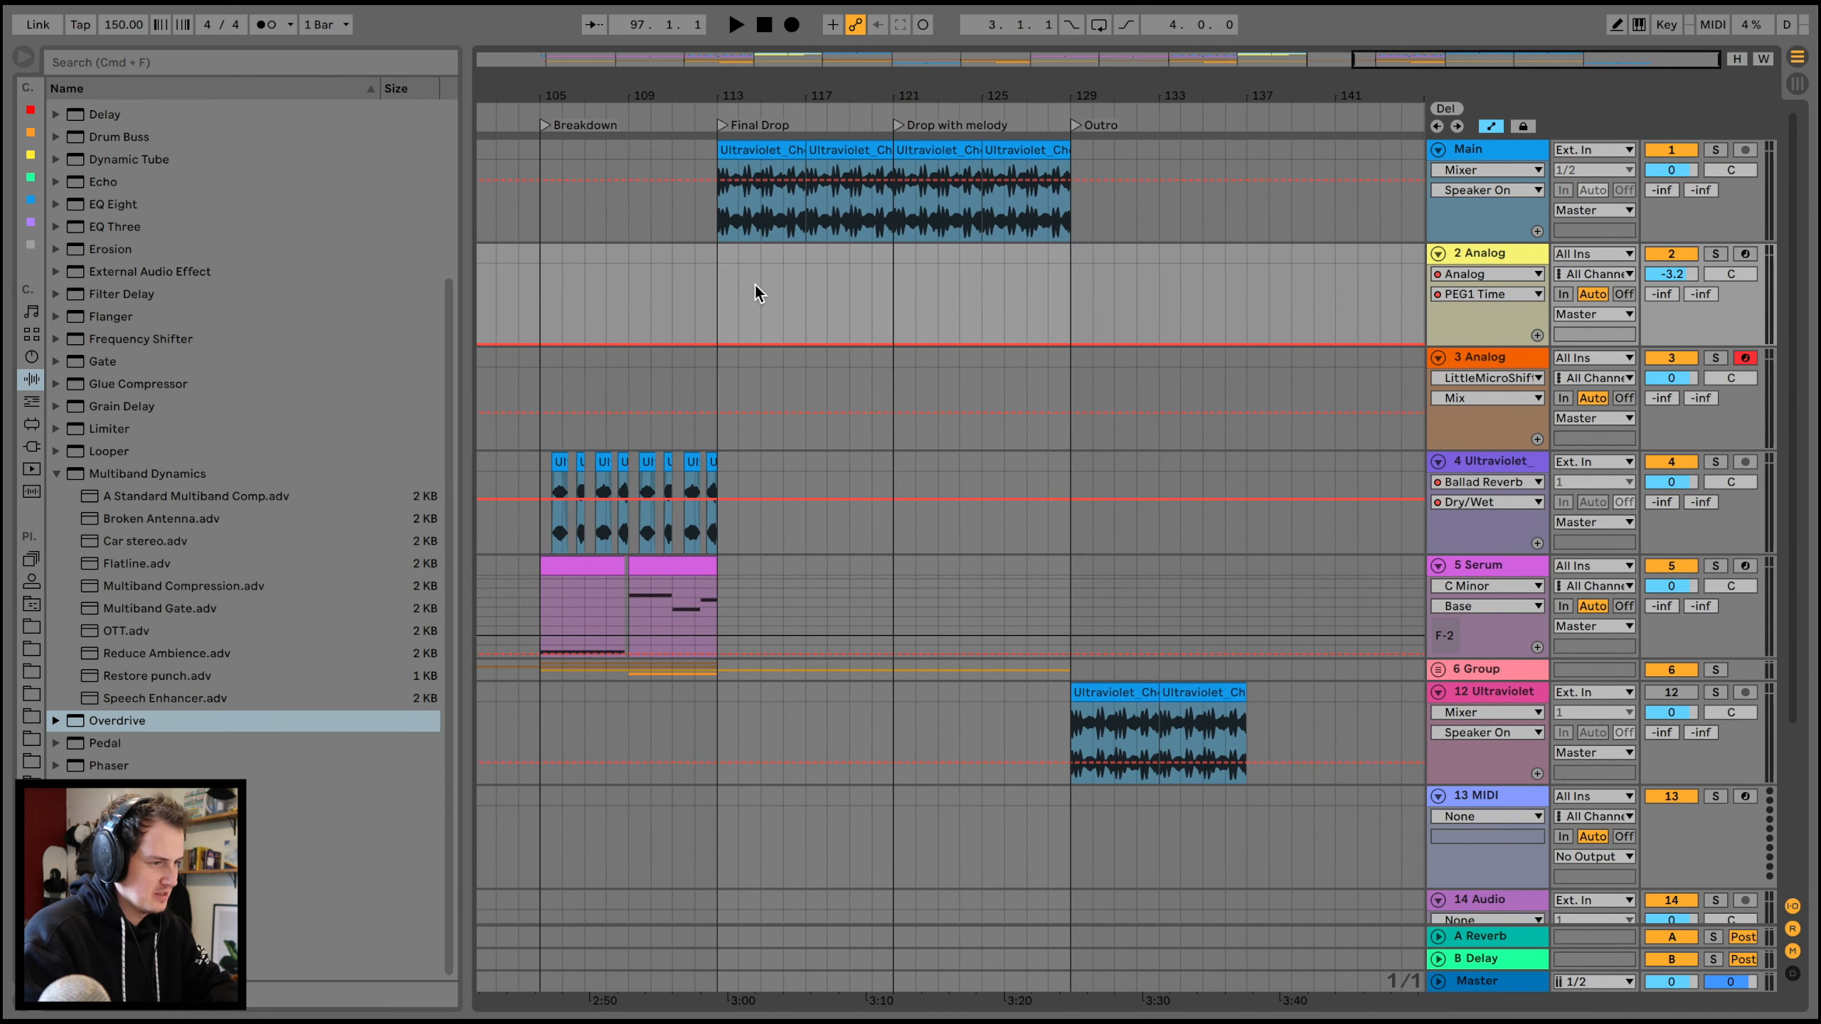
- Paste the two Analog tracks' clips into the Final Drop and Drop with melody sections
{"action": "key", "text": "super+v"}
{"action": "key", "text": "super+v"}
{"action": "scroll", "coordinate": [715, 276], "scroll_direction": "left", "scroll_amount": 15}
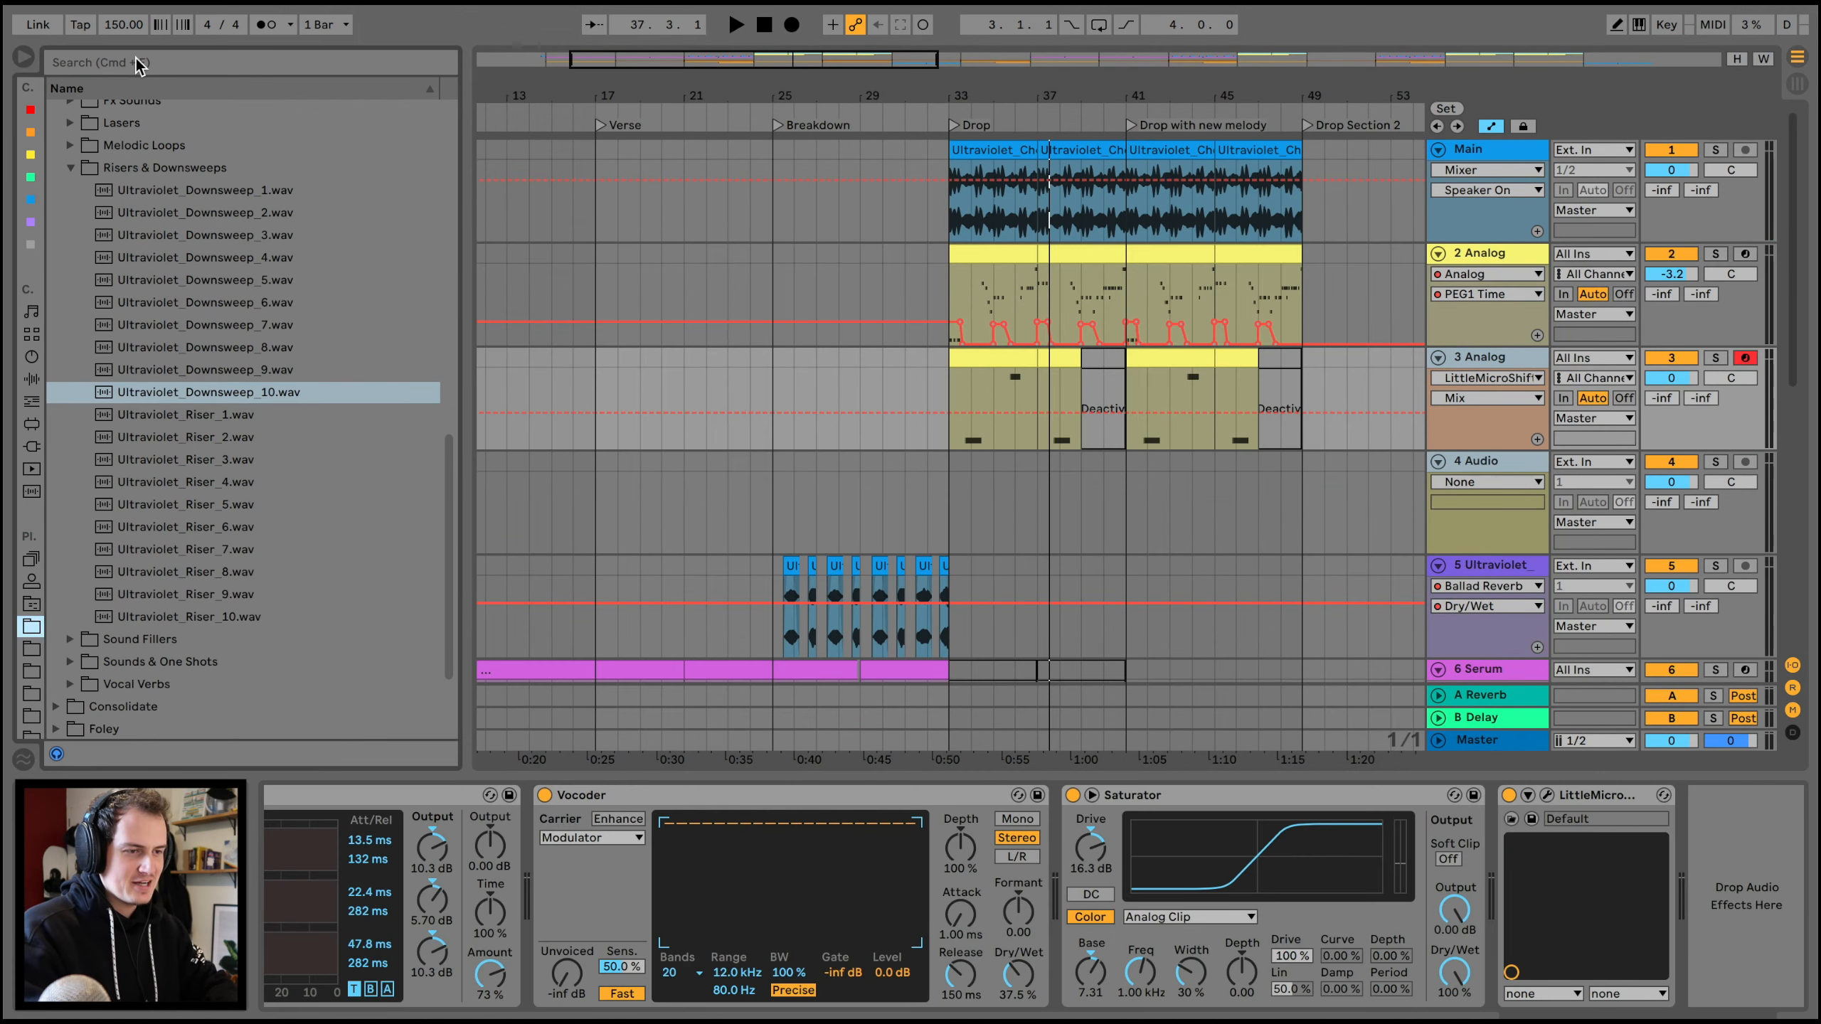
- Search the browser for siren, replace track 4's siren sample with Antidote_JoS_DirtySirens_5_G.wav and transpose it to 8 st
{"action": "type", "text": "iren"}
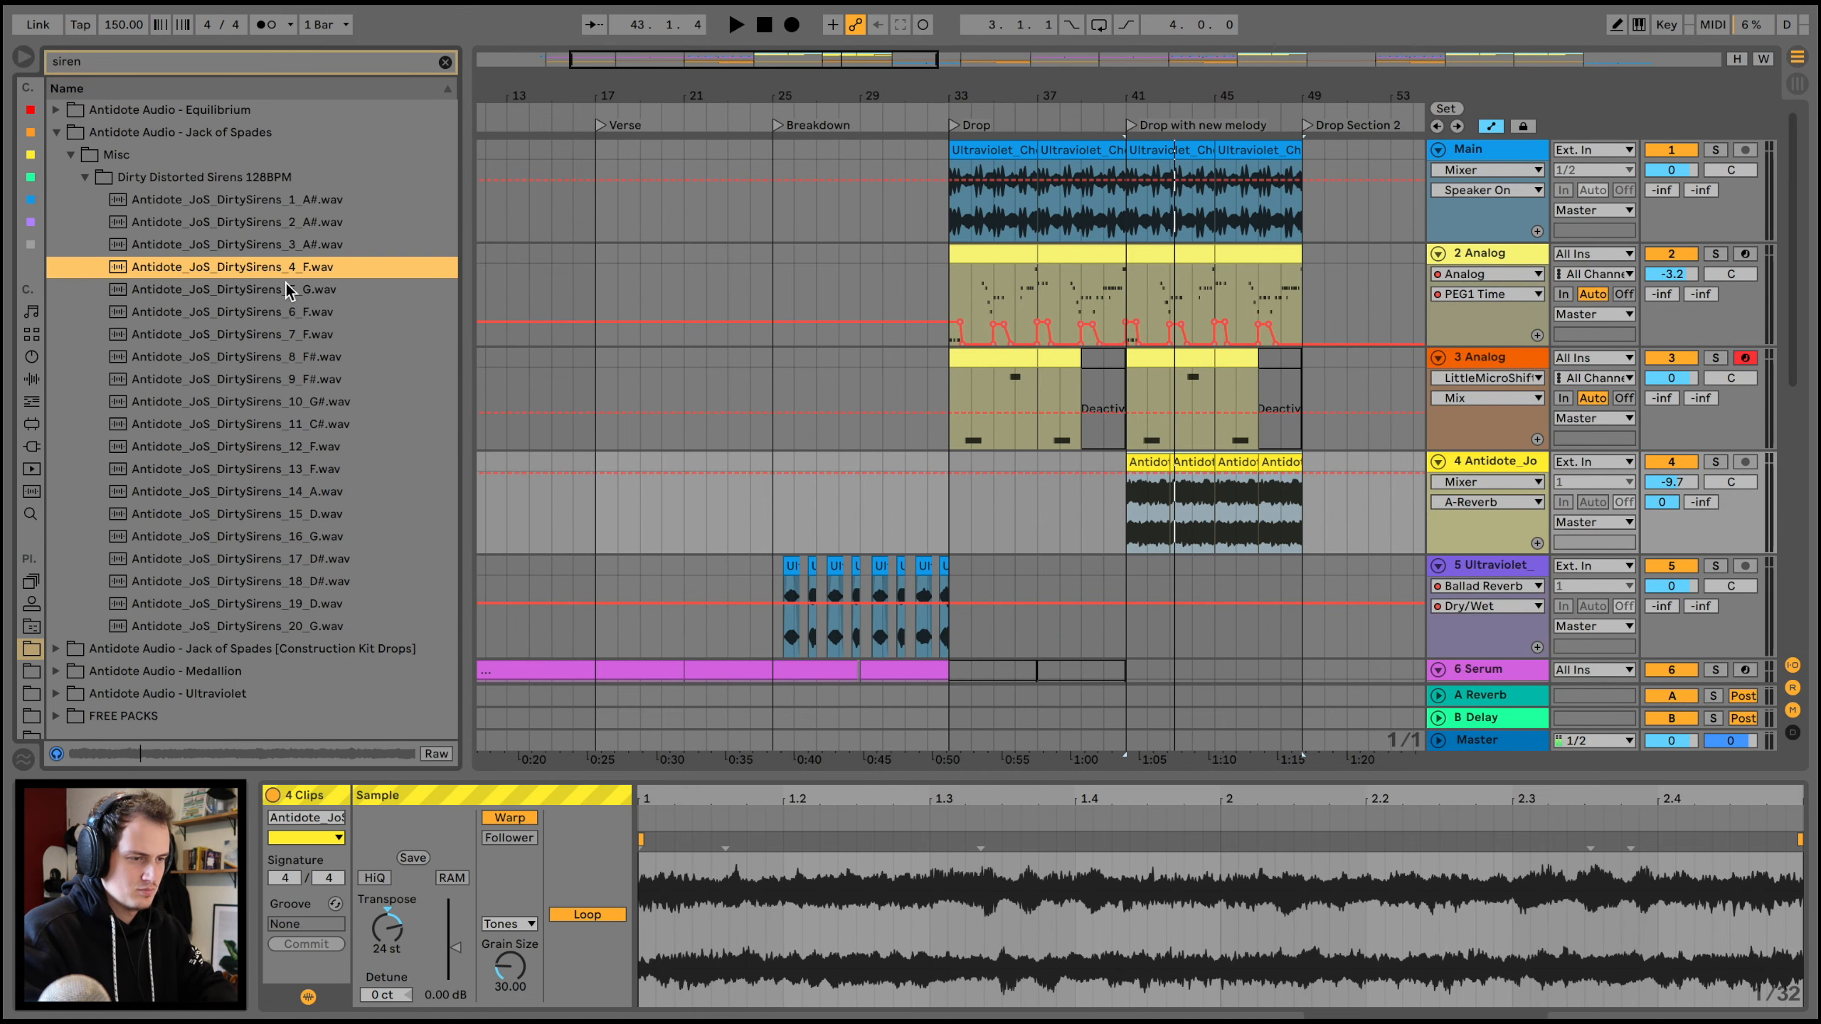
{"action": "left_click", "coordinate": [248, 288]}
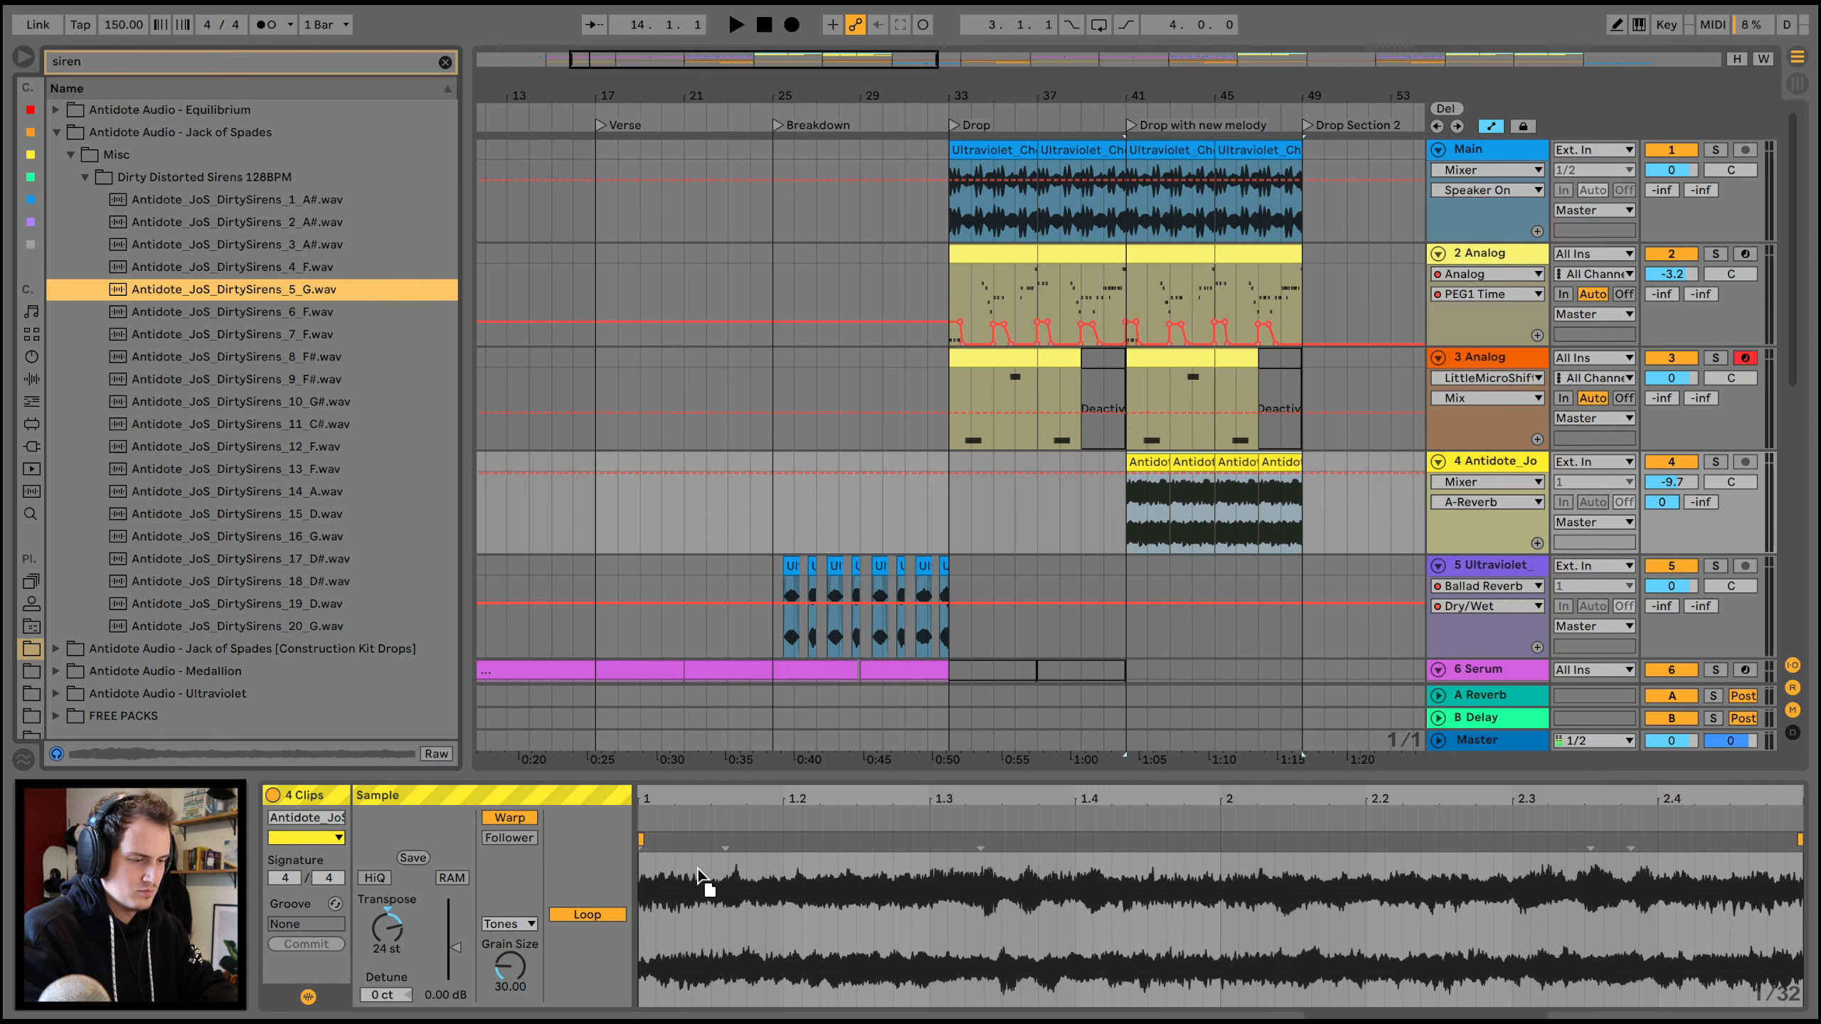
{"action": "left_click_drag", "start_coordinate": [698, 867], "coordinate": [700, 869]}
{"action": "key", "text": "space"}
{"action": "left_click", "coordinate": [392, 931]}
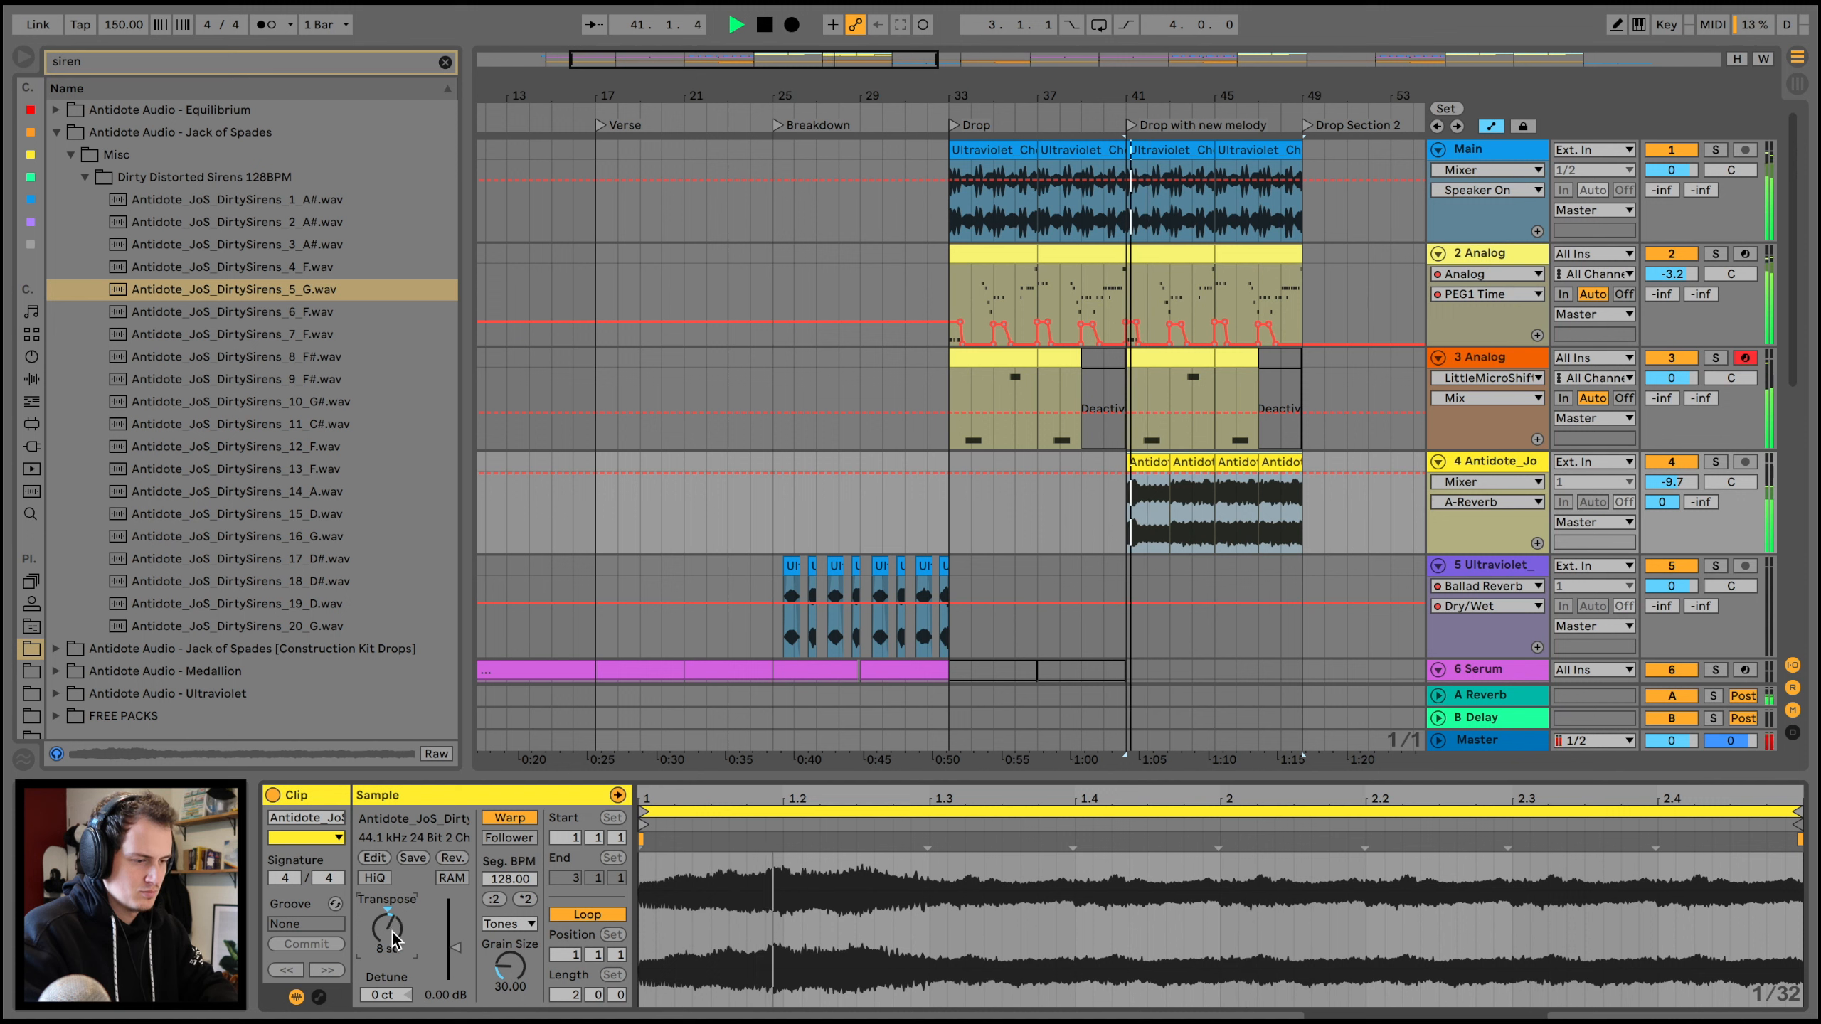
- Duplicate the siren clip three times across Drop with new melody and set track 4's volume to -10.1 dB
{"action": "left_click", "coordinate": [1147, 465]}
{"action": "key", "text": "super+d"}
{"action": "key", "text": "super+d"}
{"action": "key", "text": "super+d"}
{"action": "left_click_drag", "start_coordinate": [1671, 482], "coordinate": [1671, 487]}
- Audition the four siren clips and copy them onto track 4 at Drop with melody, bar 121
{"action": "left_click", "coordinate": [1150, 461], "text": "shift"}
{"action": "key", "text": "space"}
{"action": "scroll", "coordinate": [1150, 461], "scroll_direction": "right", "scroll_amount": 15}
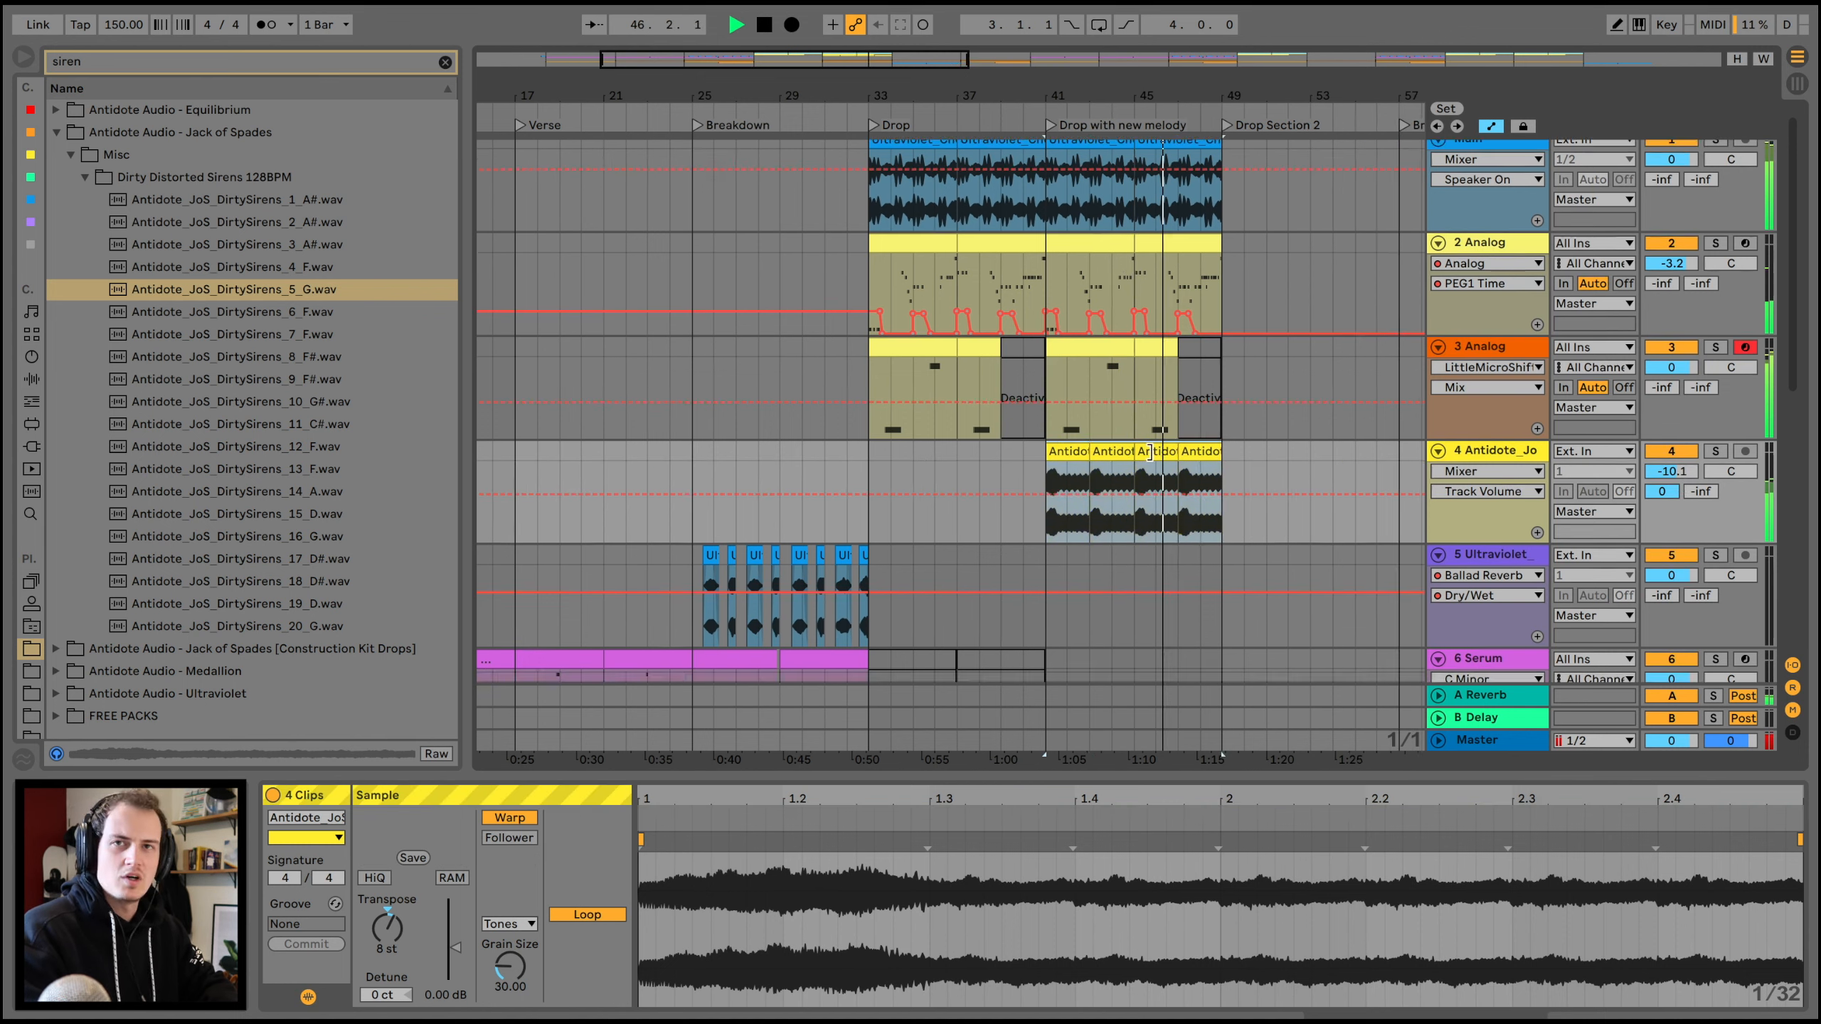
{"action": "left_click", "coordinate": [927, 447]}
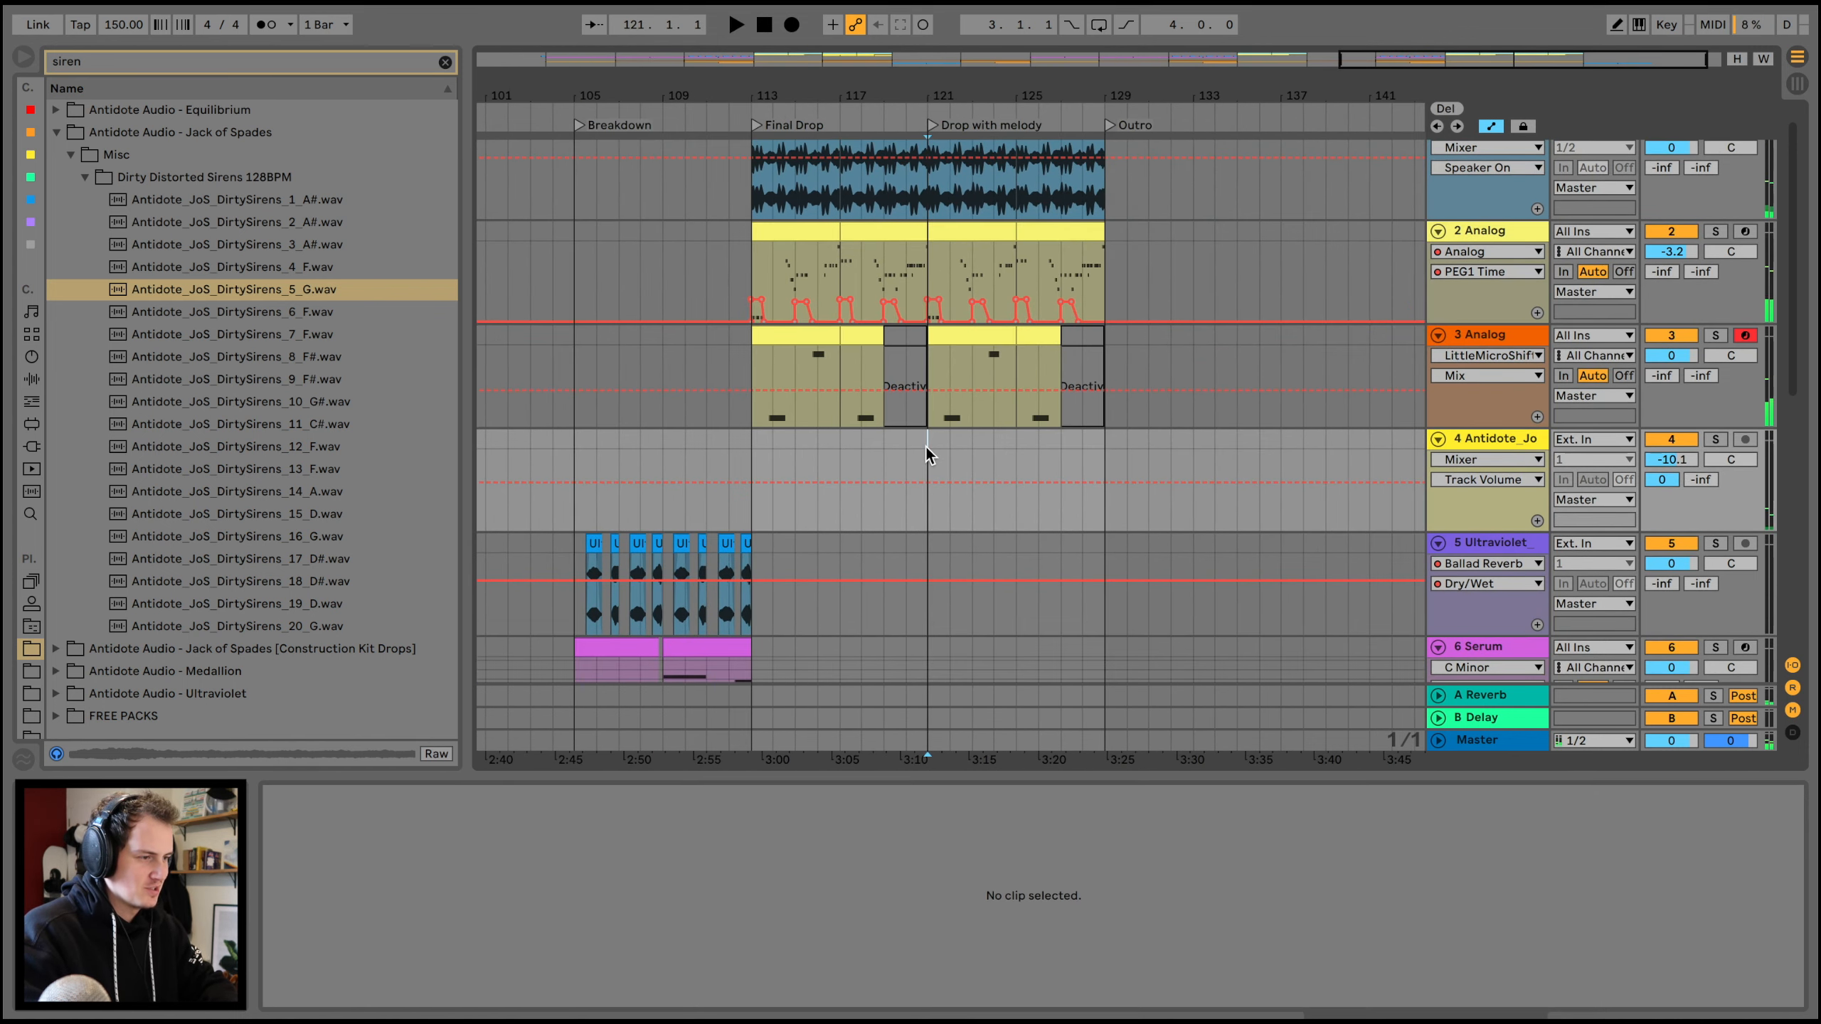
{"action": "key", "text": "super+v"}
- Clear the browser search and audition the Ultraviolet pack's clap and clean snare samples for the Drop
{"action": "scroll", "coordinate": [1409, 328], "scroll_direction": "left", "scroll_amount": 20}
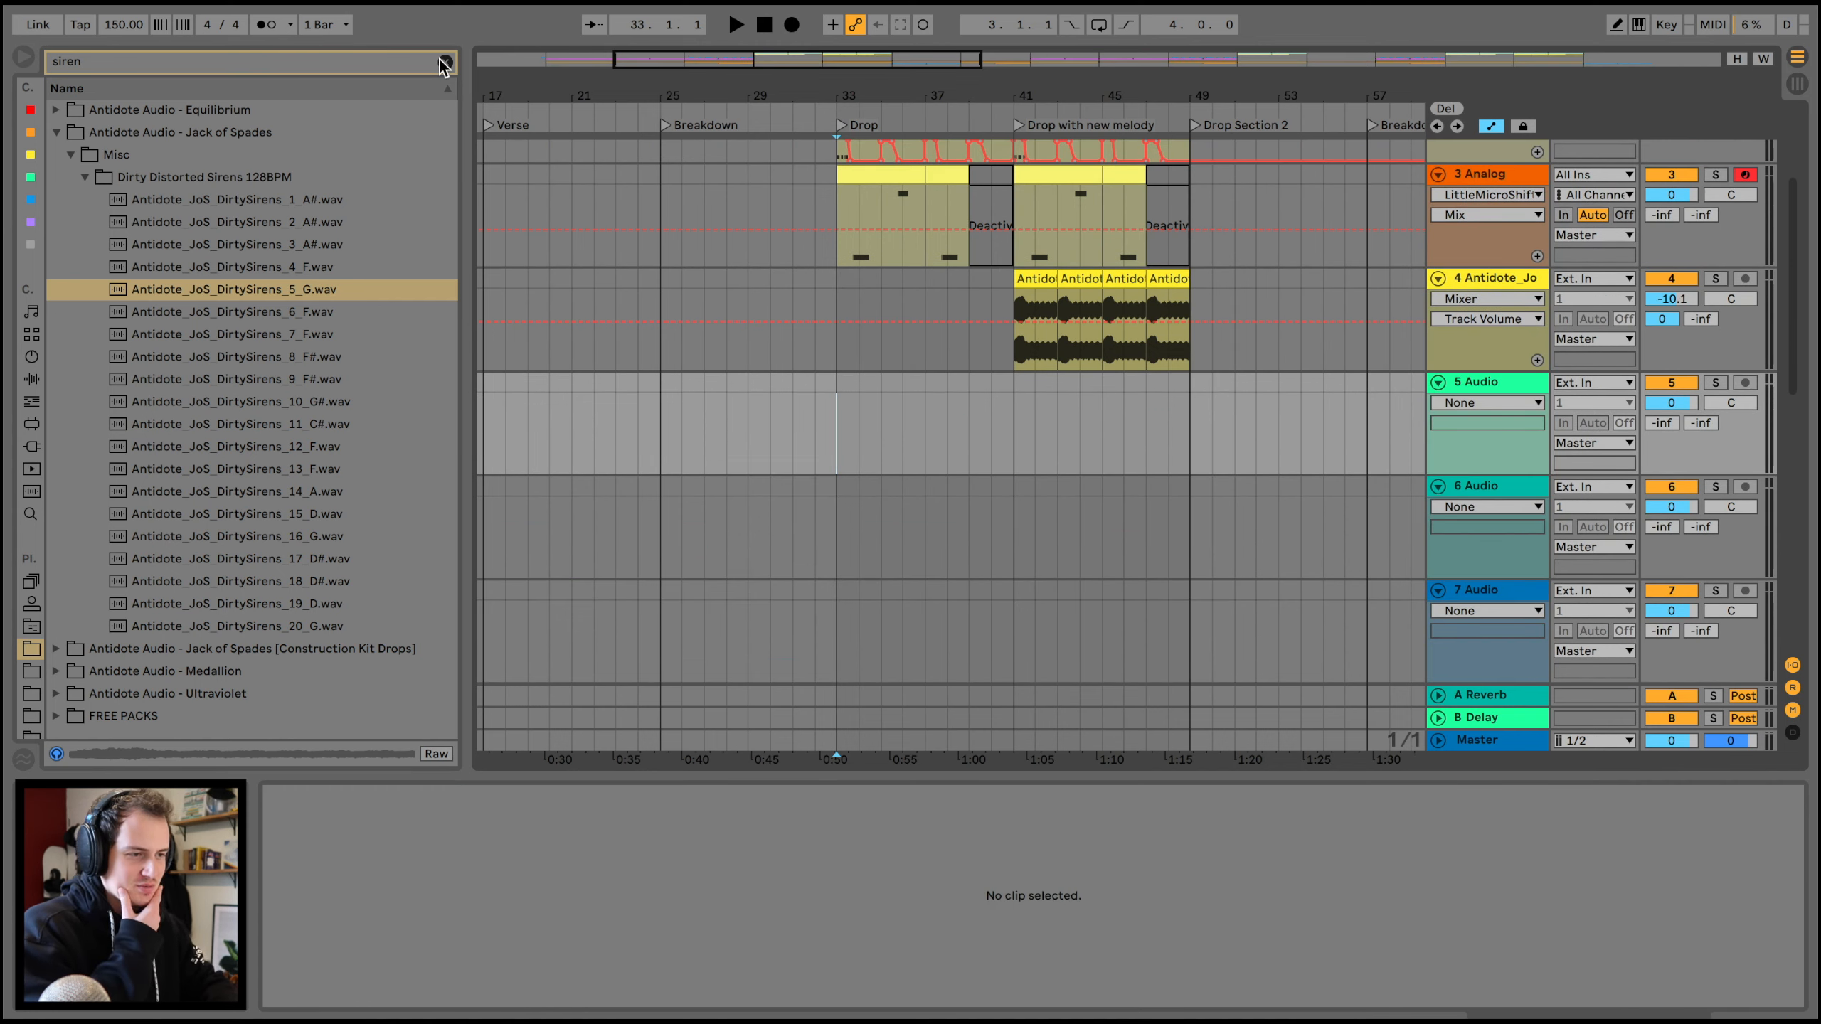
{"action": "left_click", "coordinate": [444, 61]}
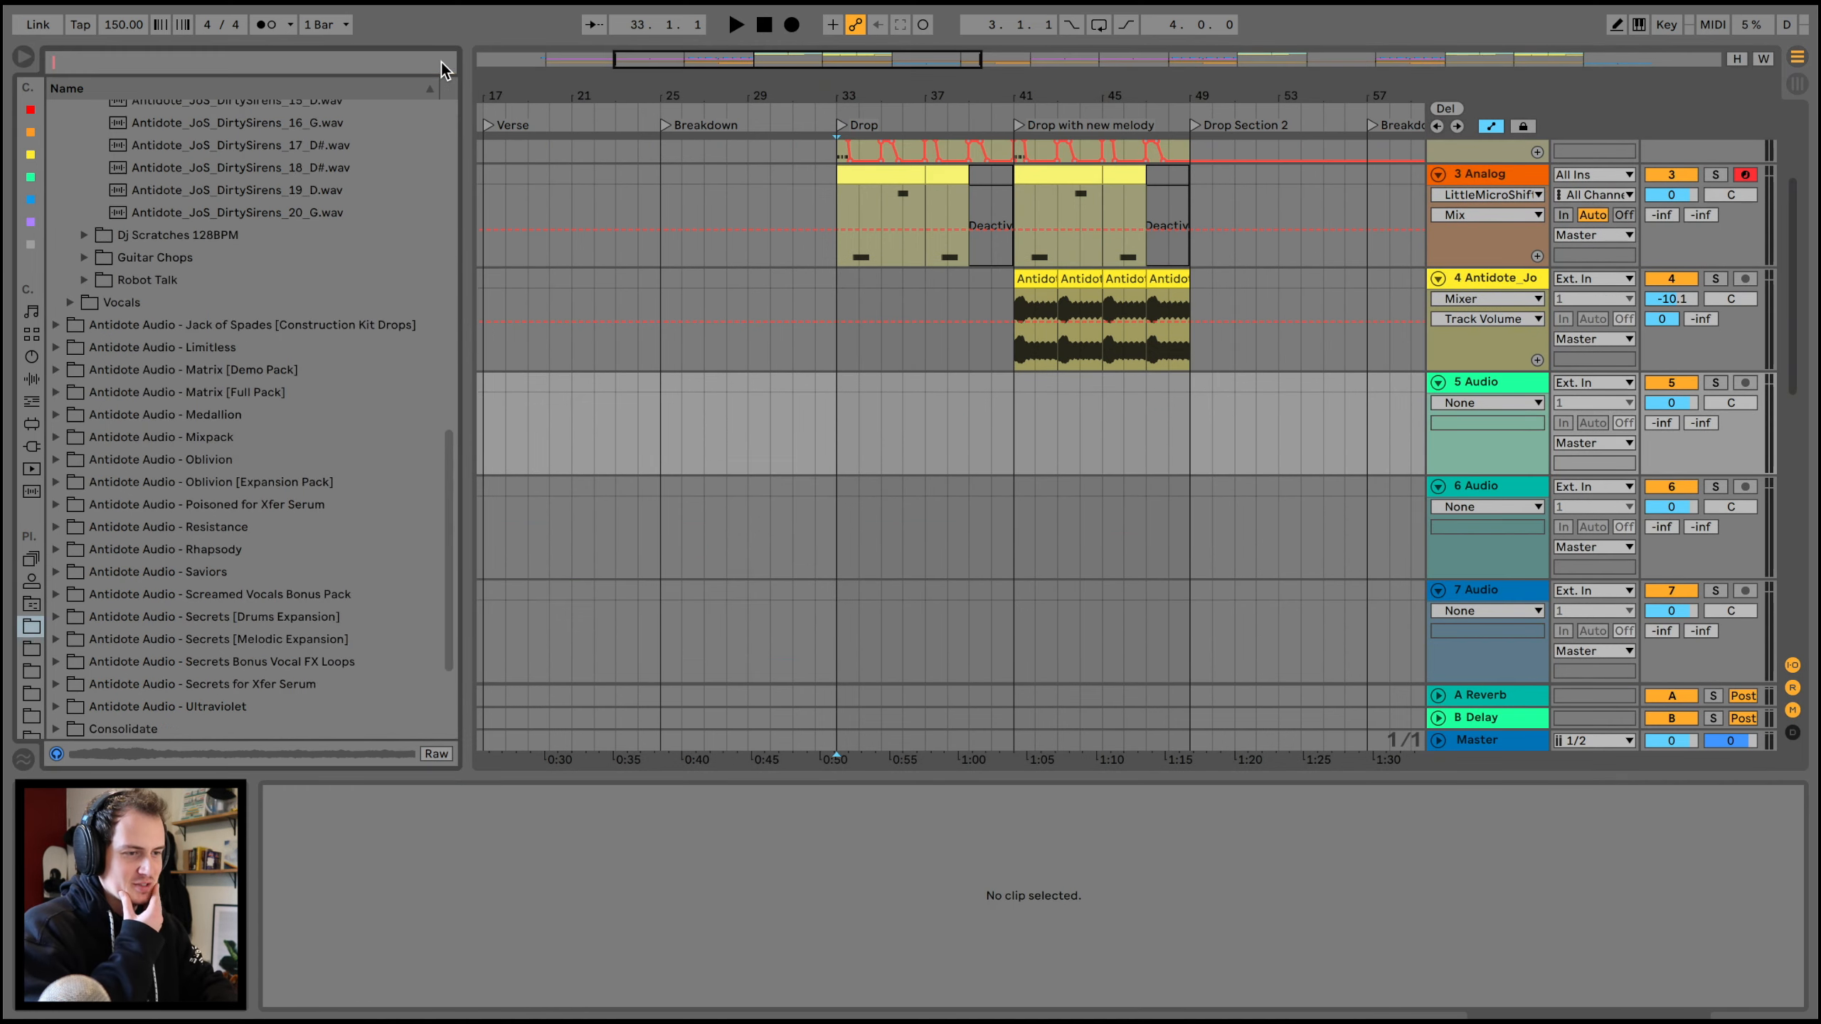
{"action": "scroll", "coordinate": [293, 373], "scroll_direction": "down", "scroll_amount": 10}
{"action": "left_click", "coordinate": [286, 434]}
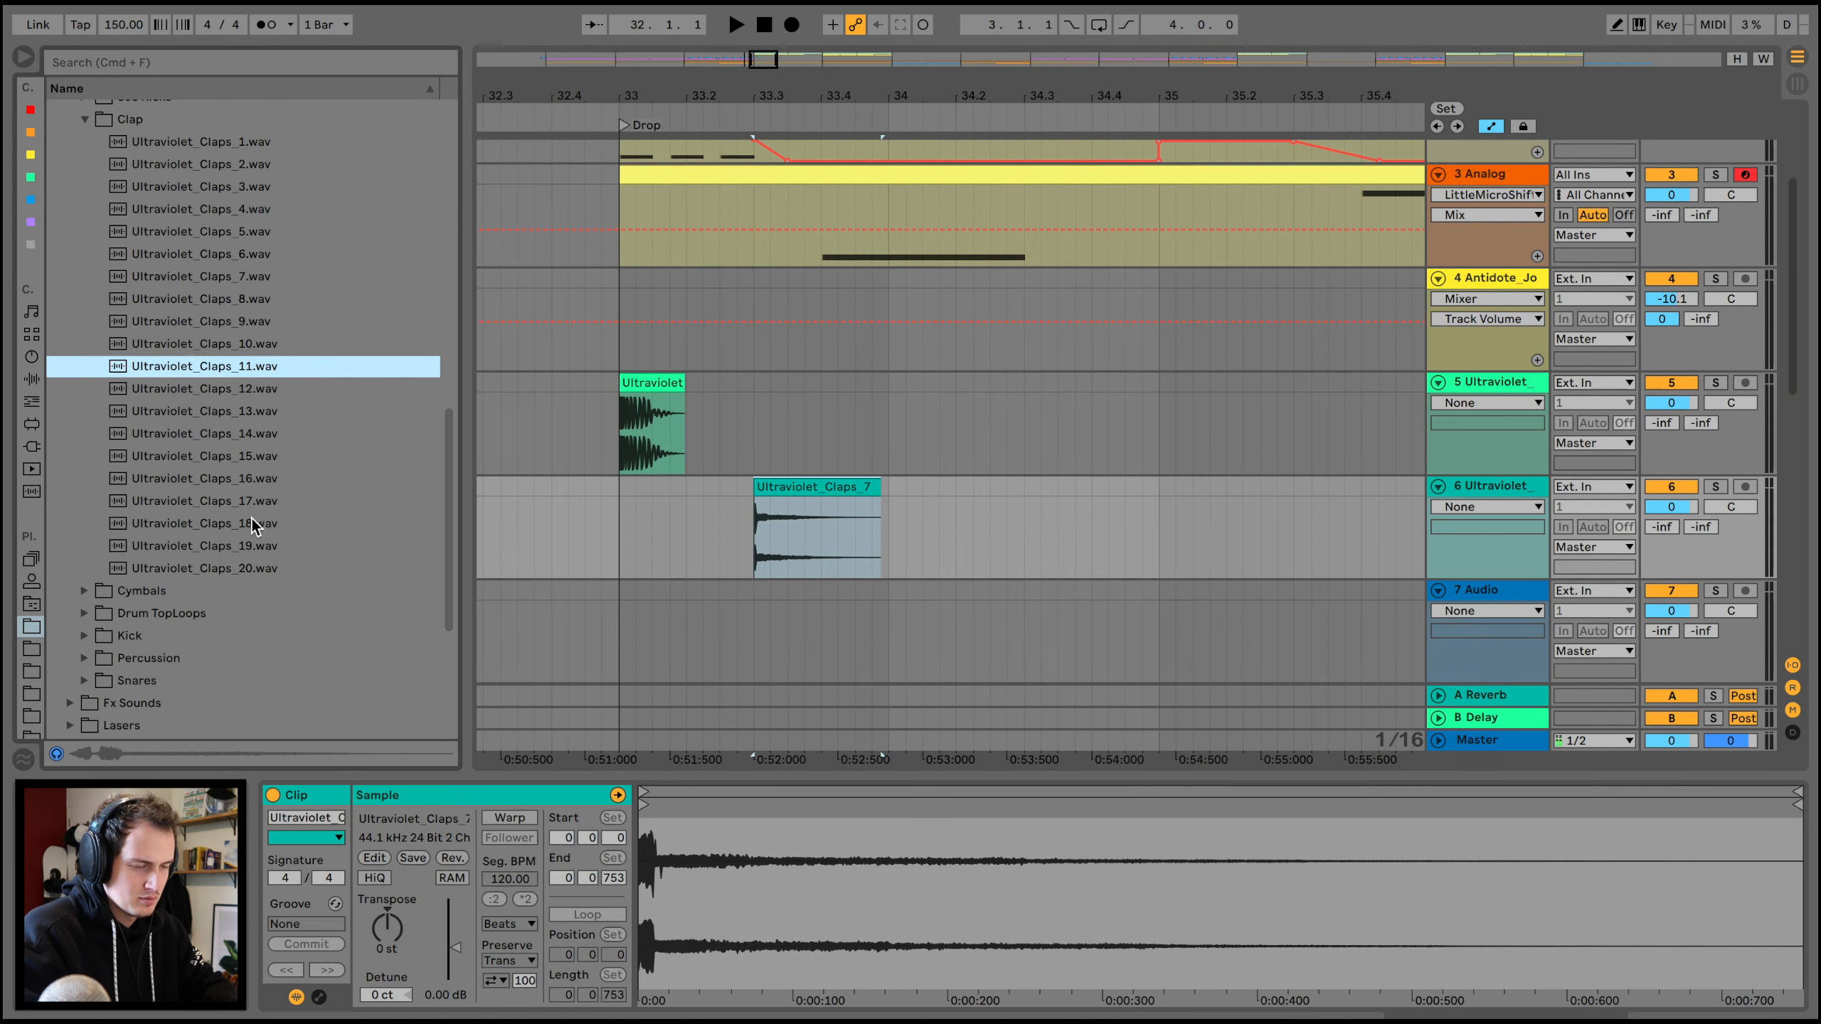
{"action": "key", "text": "Down"}
{"action": "key", "text": "Down"}
{"action": "key", "text": "Down"}
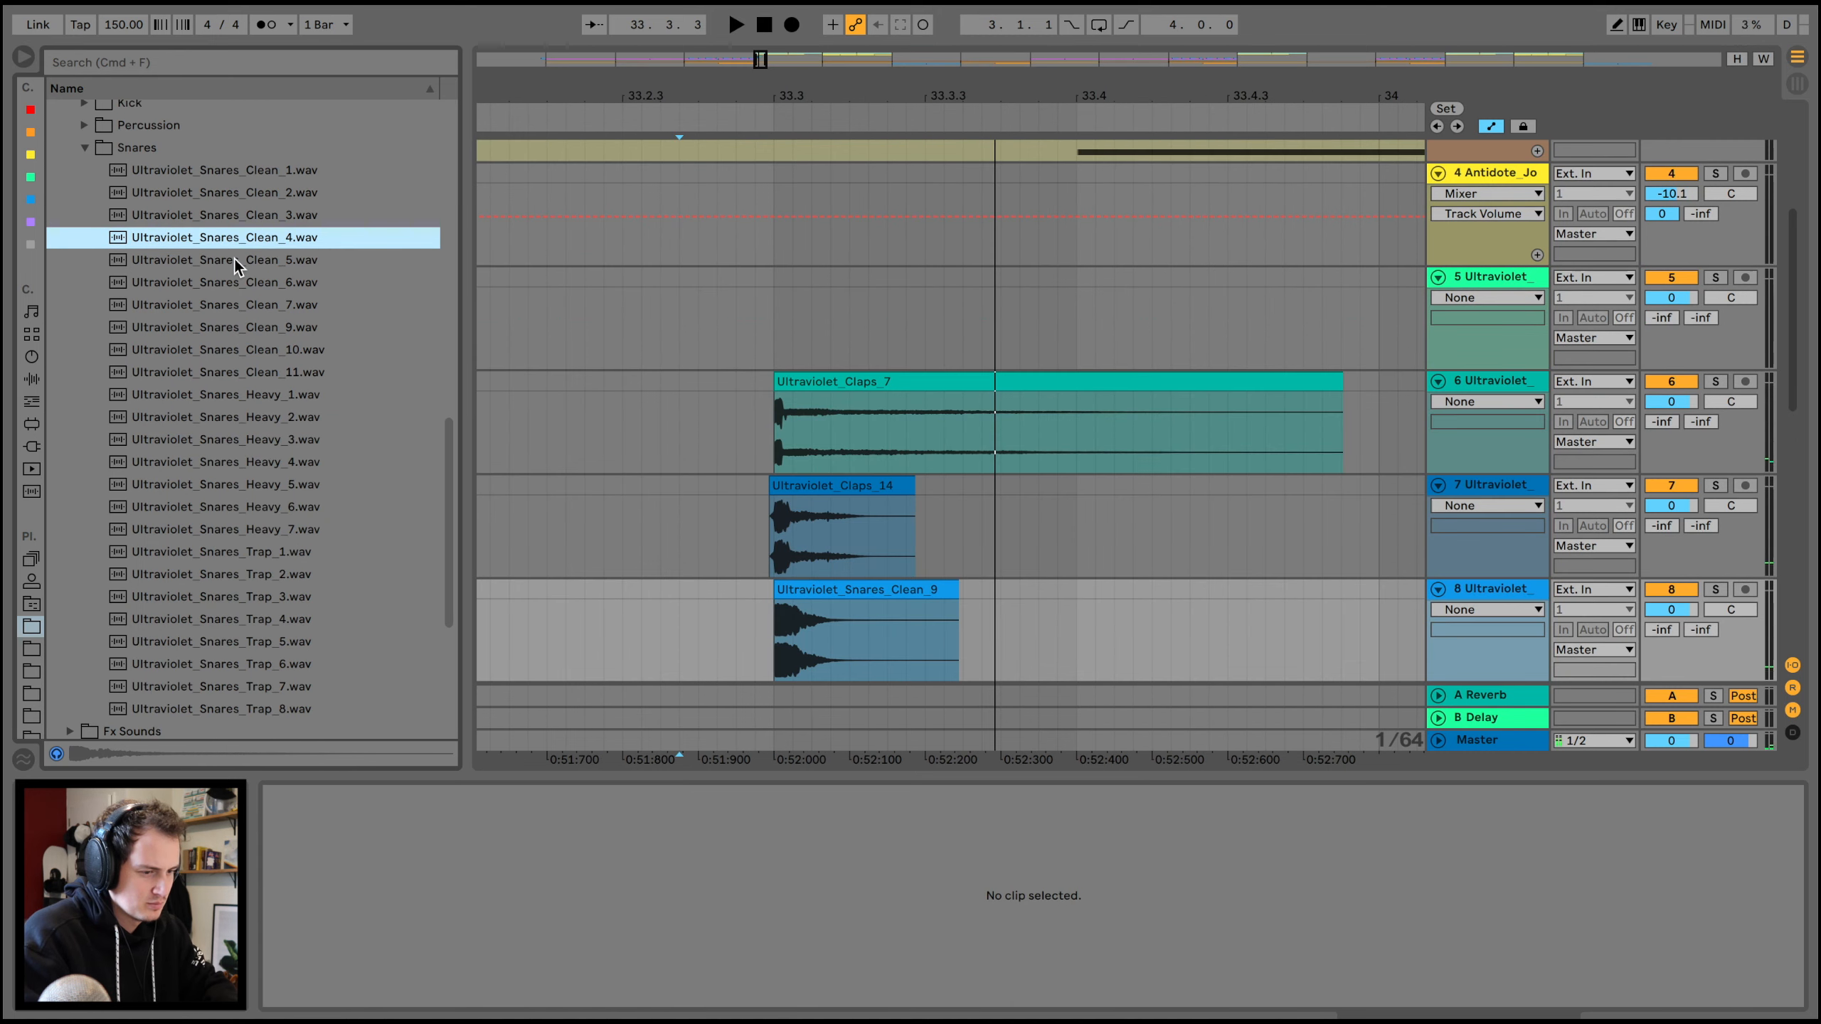
{"action": "key", "text": "Up"}
{"action": "key", "text": "Down"}
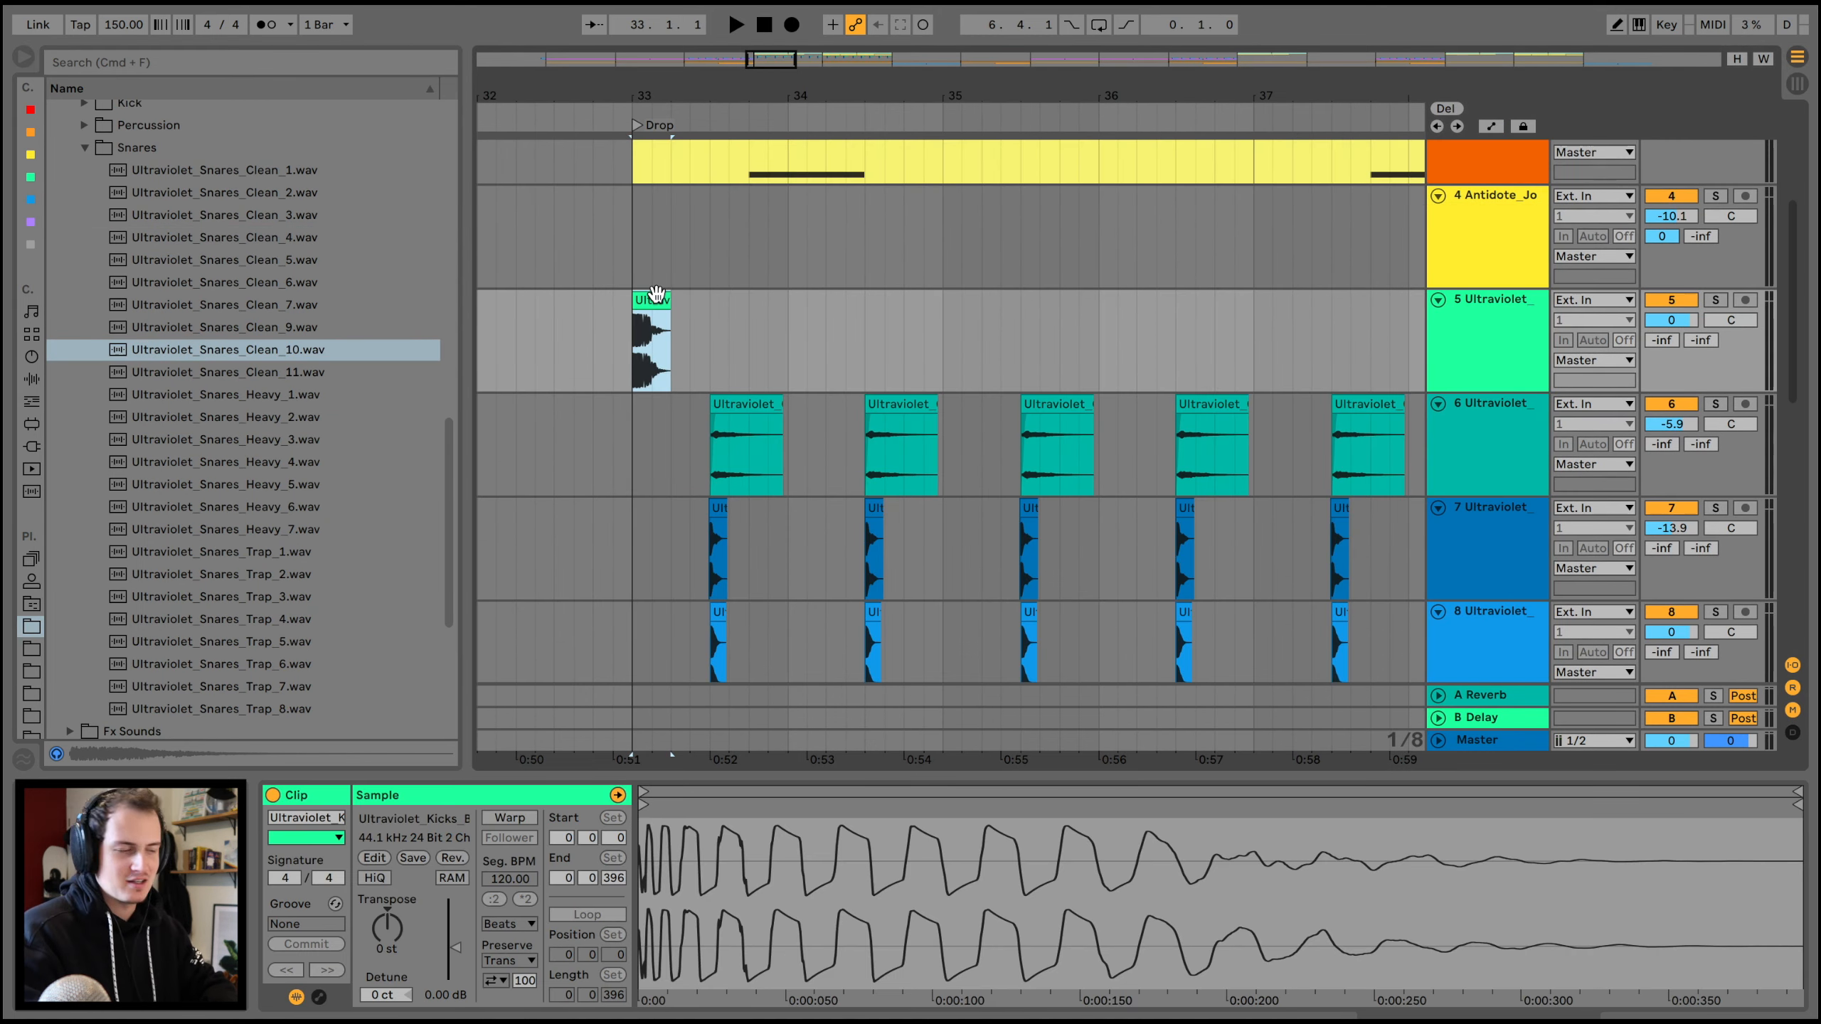
- Paste a second kick on track 5 at 33.4 and play the opening of the Drop
{"action": "left_click", "coordinate": [744, 334]}
{"action": "key", "text": "space"}
{"action": "key", "text": "super+v"}
{"action": "left_click", "coordinate": [610, 313]}
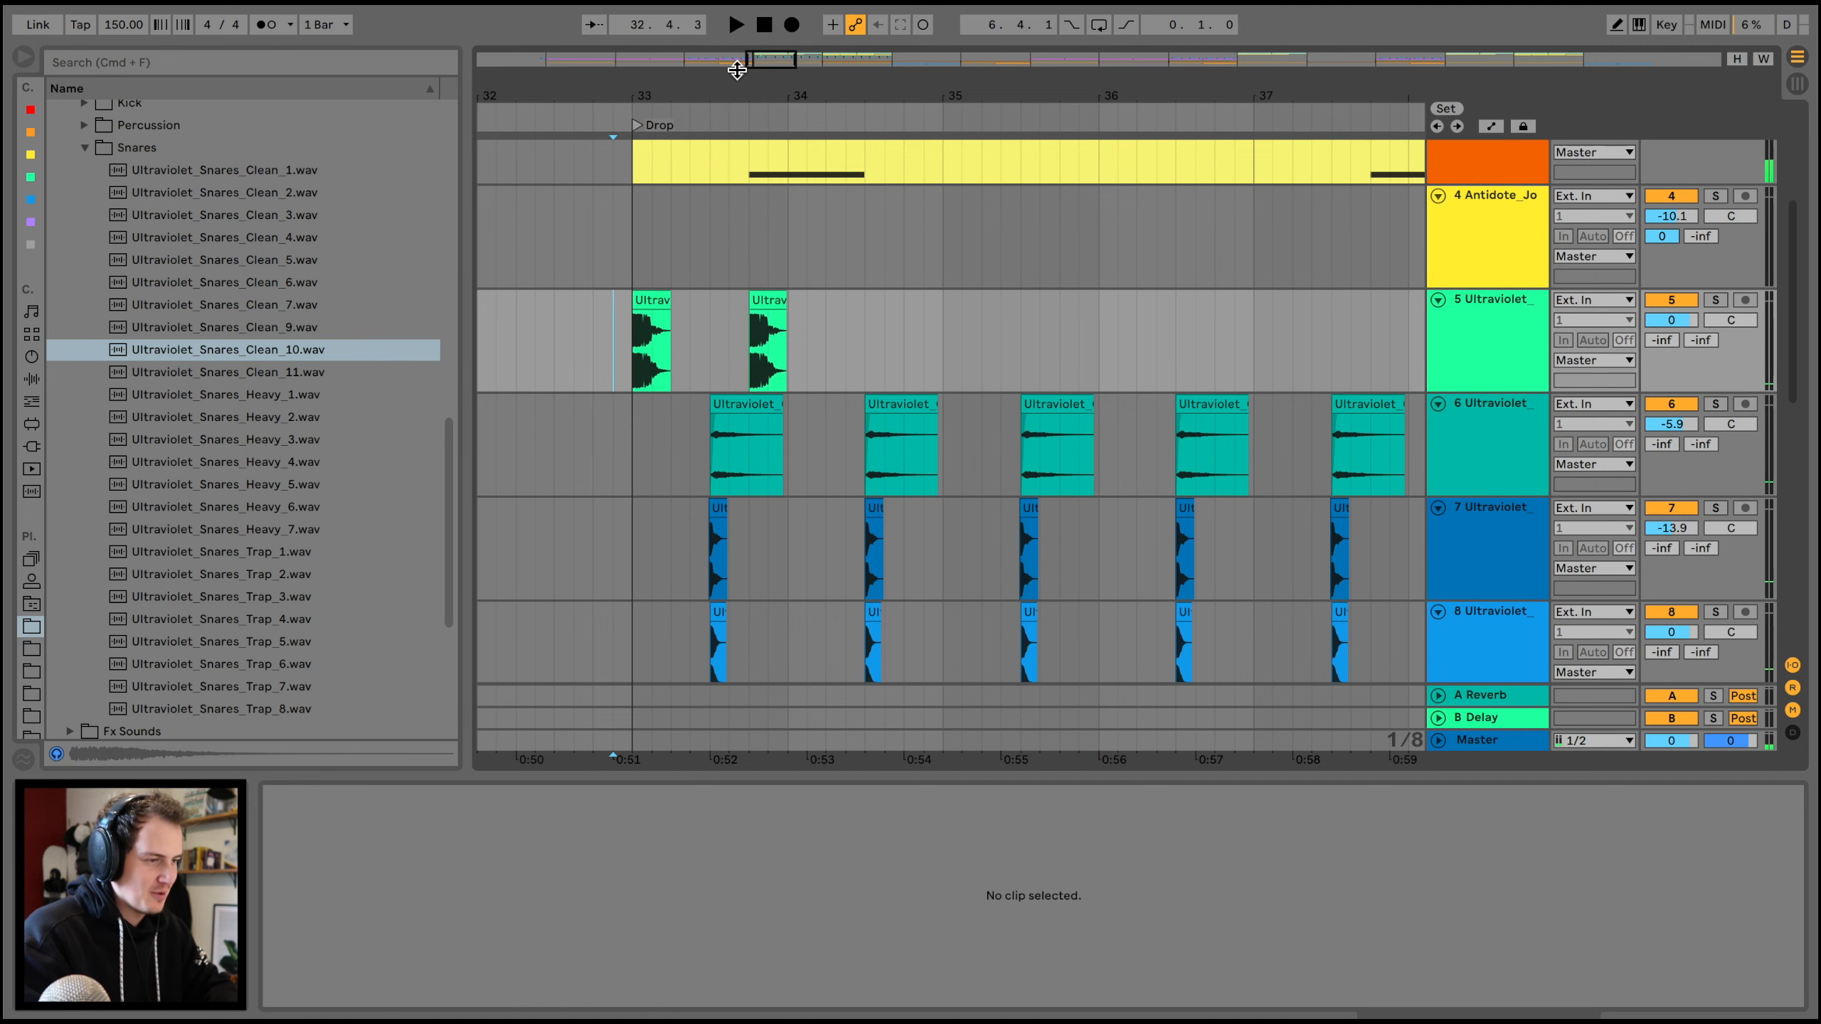
{"action": "left_click_drag", "start_coordinate": [737, 70], "coordinate": [691, 217]}
{"action": "left_click", "coordinate": [691, 217]}
{"action": "left_click", "coordinate": [494, 349]}
{"action": "key", "text": "space"}
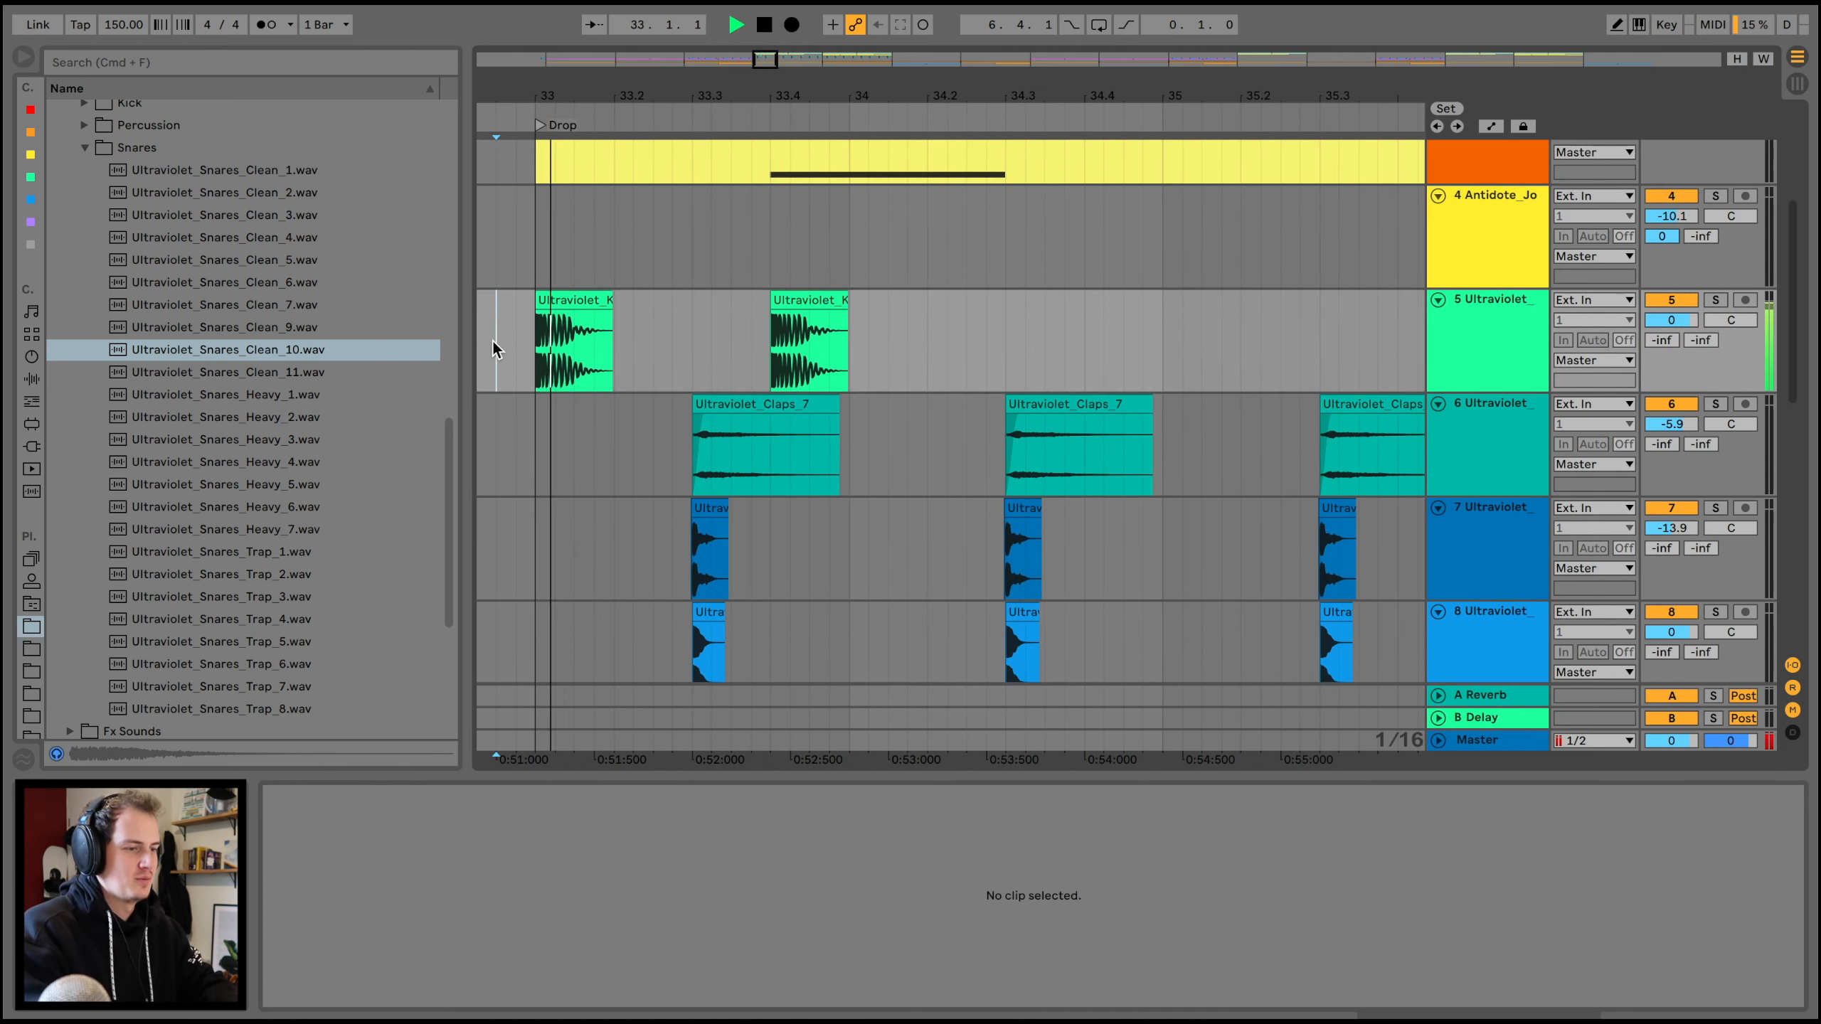
- Paste further kick clips on track 5 at 34.2.3 and shortly before bar 35 while auditioning the pattern
{"action": "left_click", "coordinate": [808, 307]}
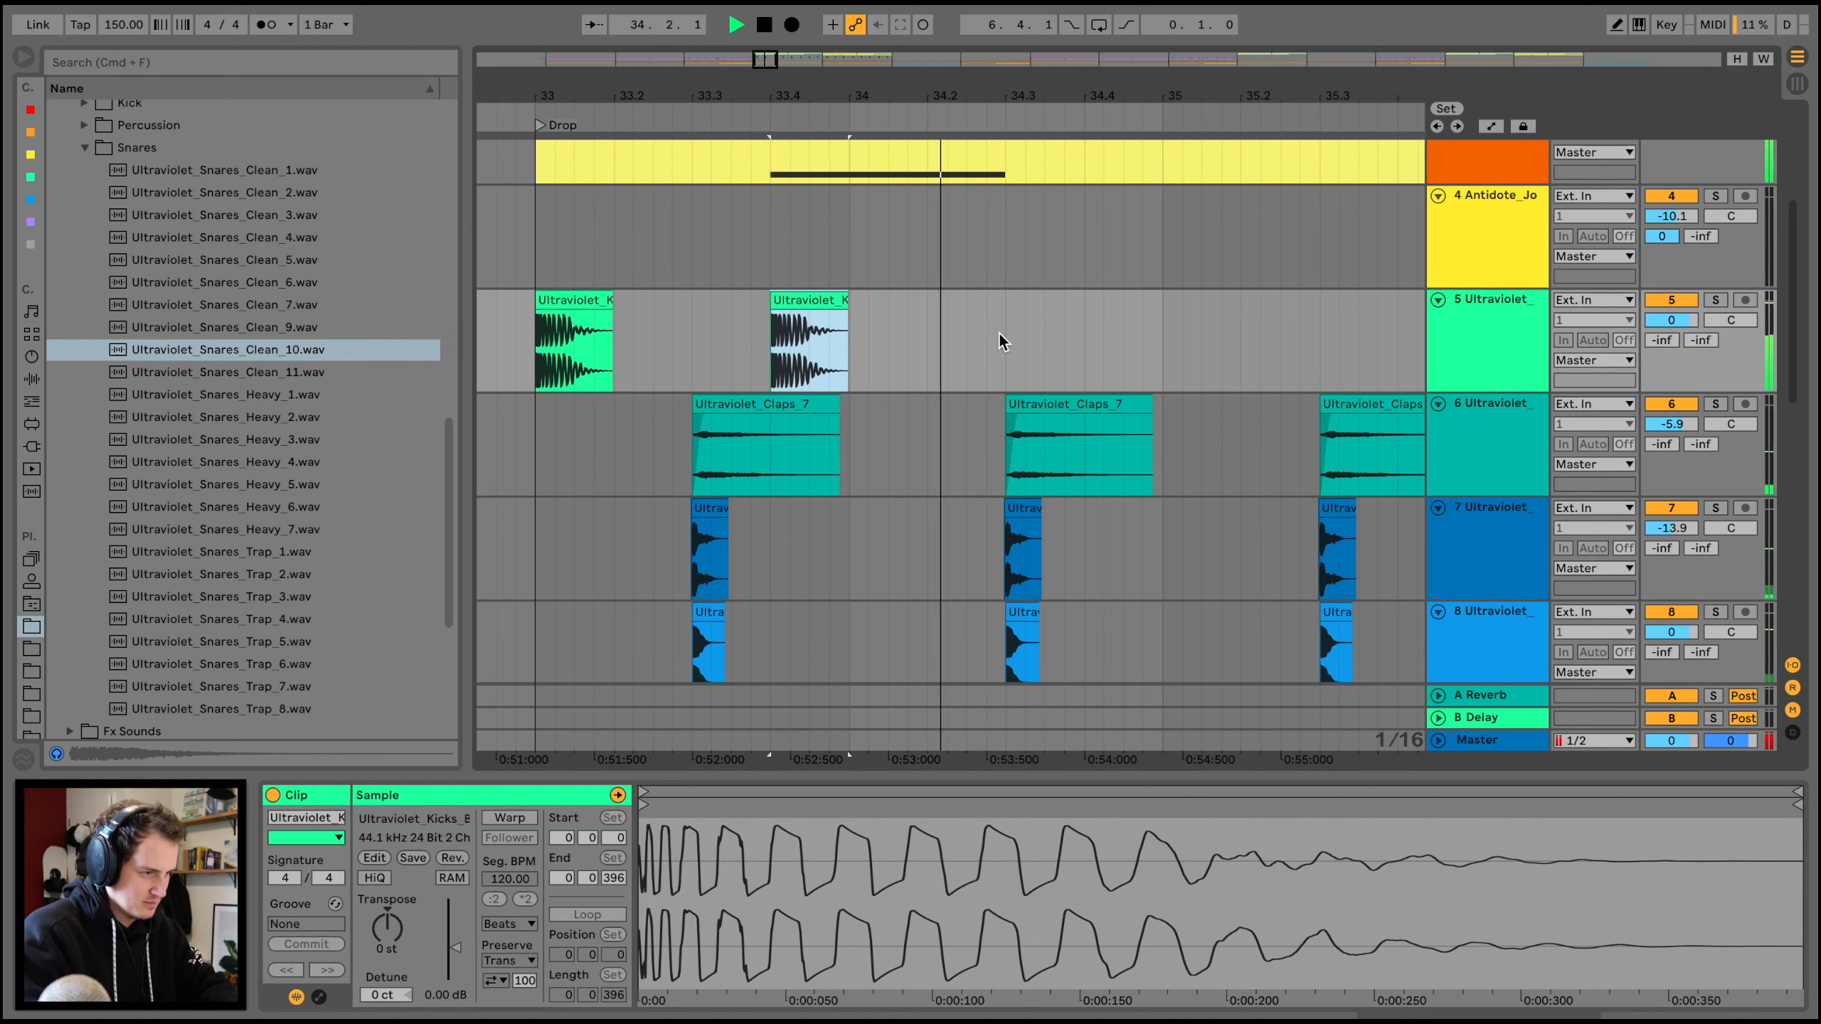
{"action": "key", "text": "space"}
{"action": "left_click", "coordinate": [973, 337]}
{"action": "key", "text": "super+v"}
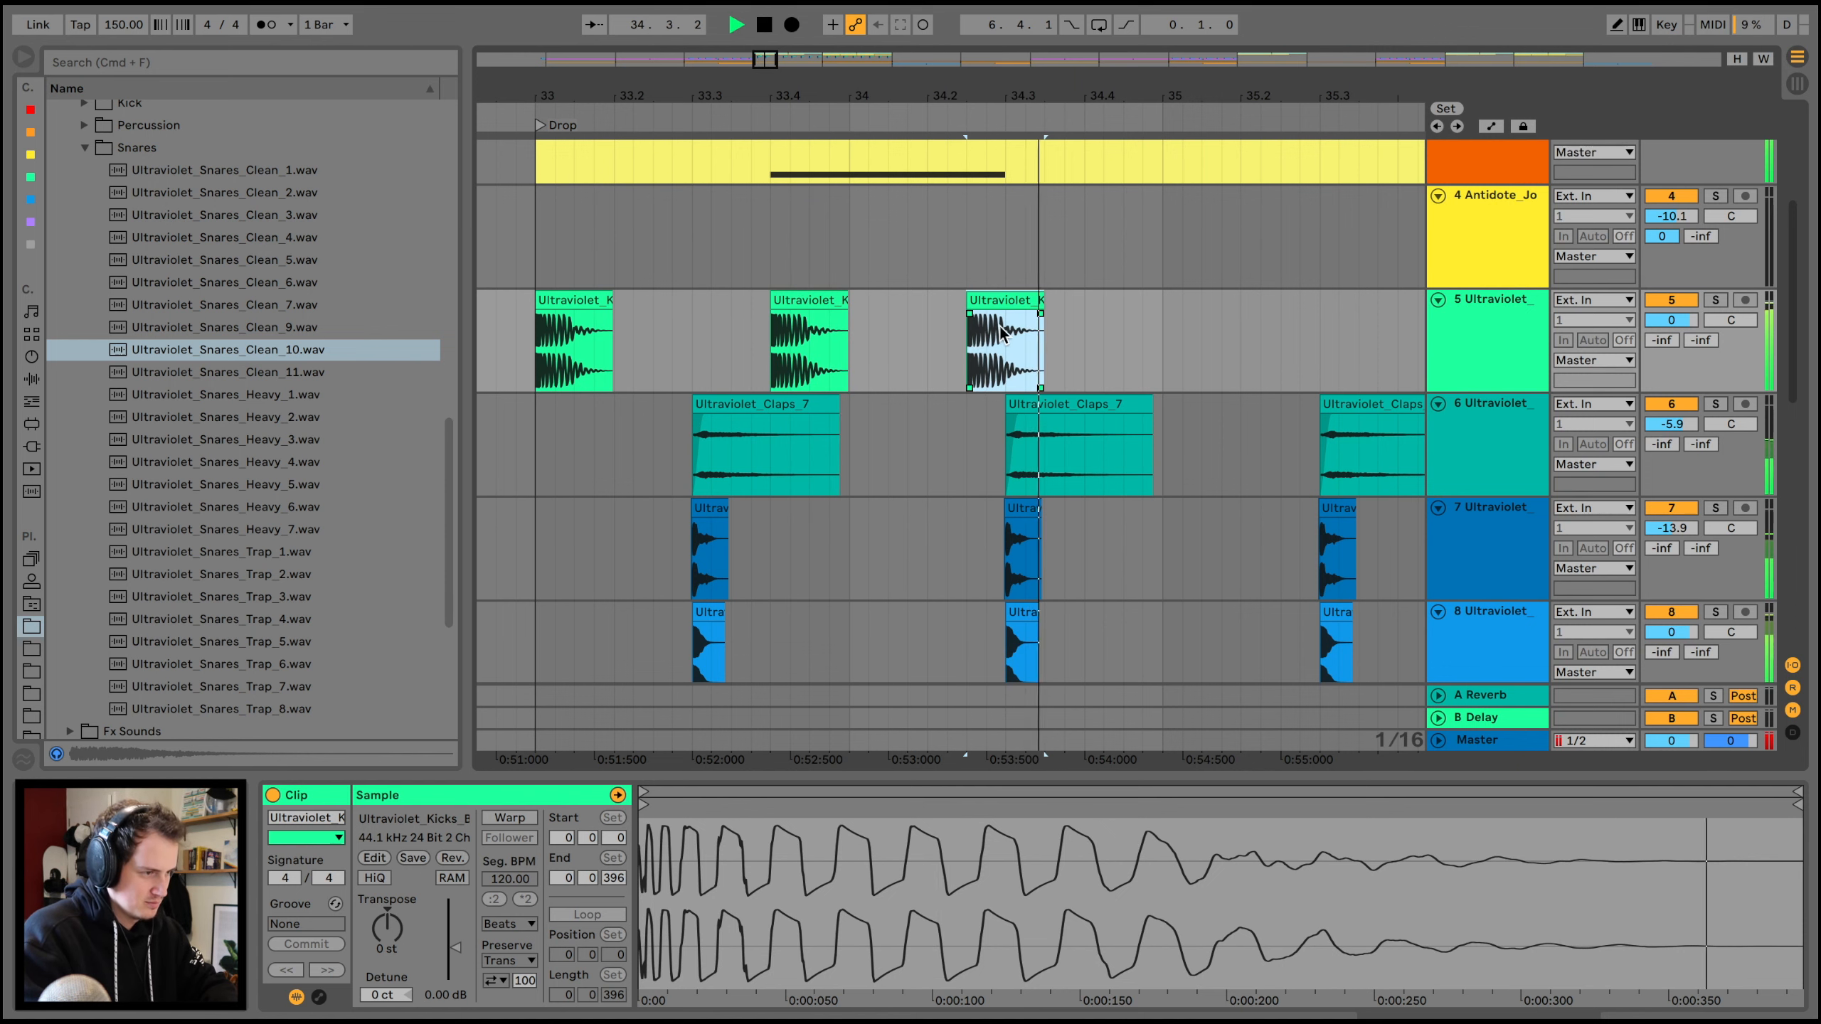
{"action": "key", "text": "space"}
{"action": "key", "text": "space"}
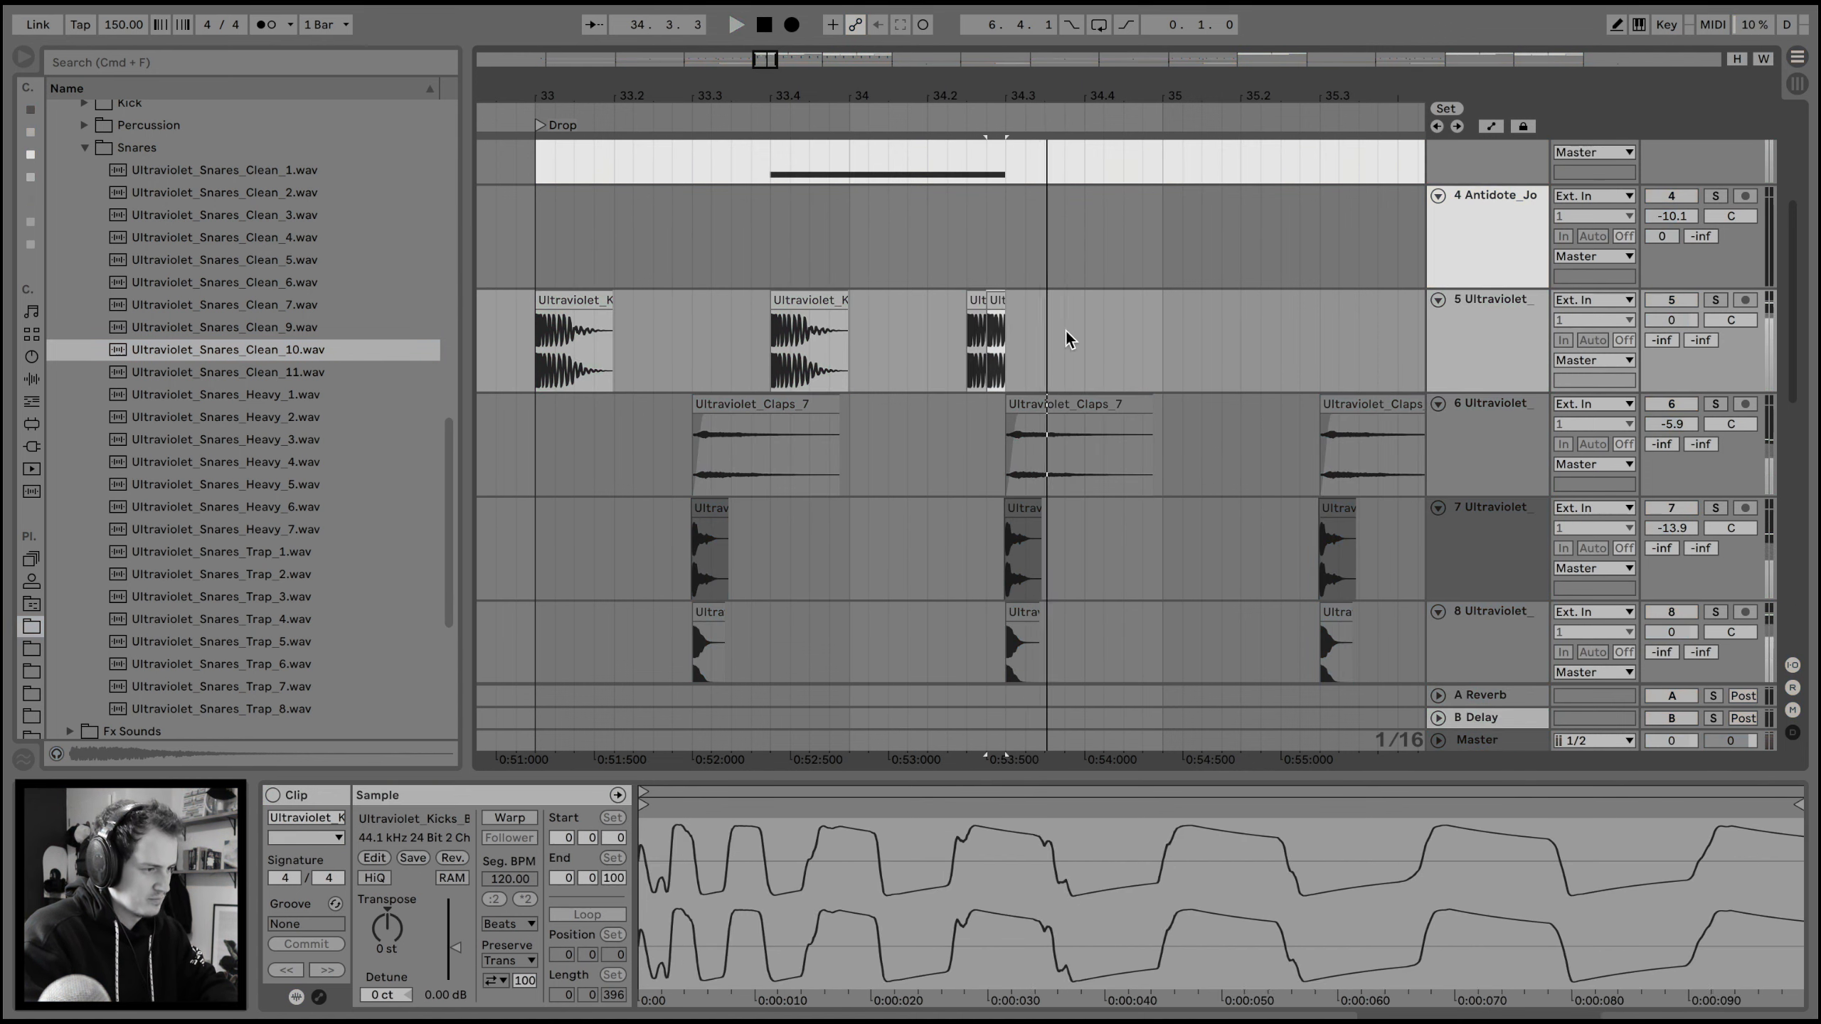
{"action": "left_click", "coordinate": [1139, 337]}
{"action": "key", "text": "super+v"}
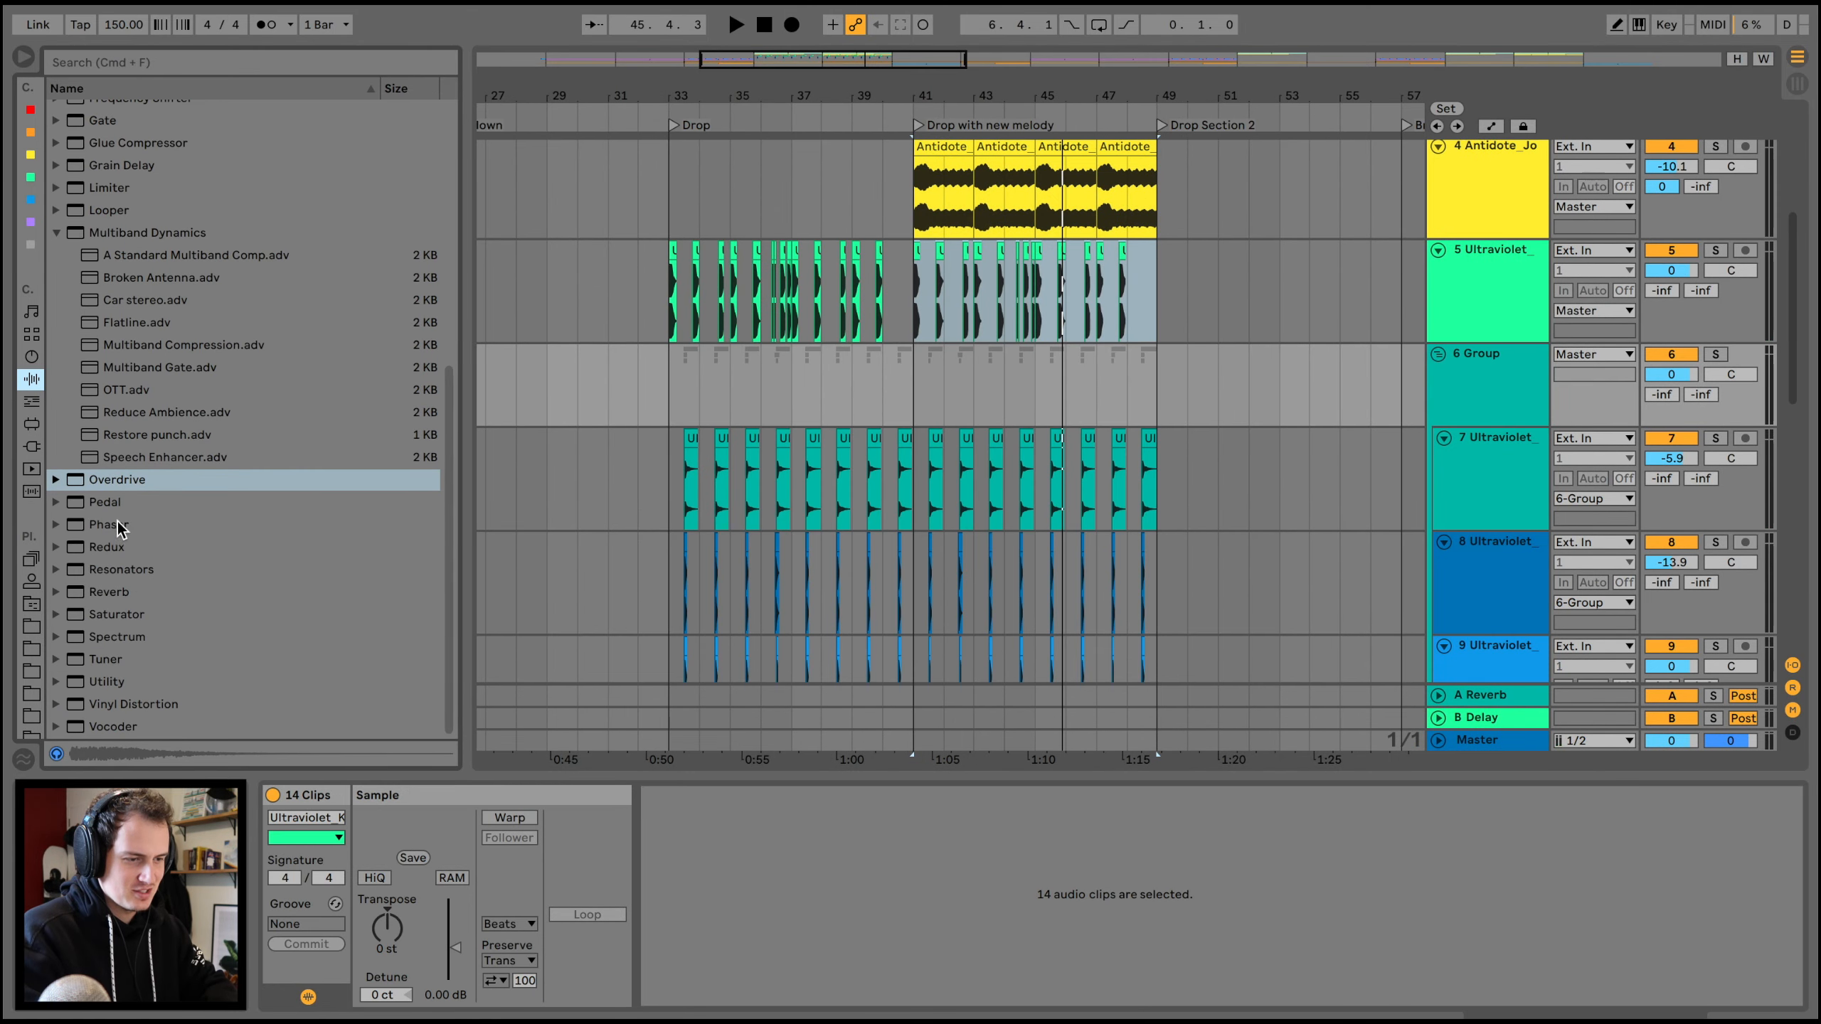
- Add Overdrive to the clap and snare group, set to 2.91 kHz with 22% dry/wet
{"action": "left_click_drag", "start_coordinate": [116, 480], "coordinate": [557, 833]}
{"action": "left_click_drag", "start_coordinate": [345, 834], "coordinate": [344, 876]}
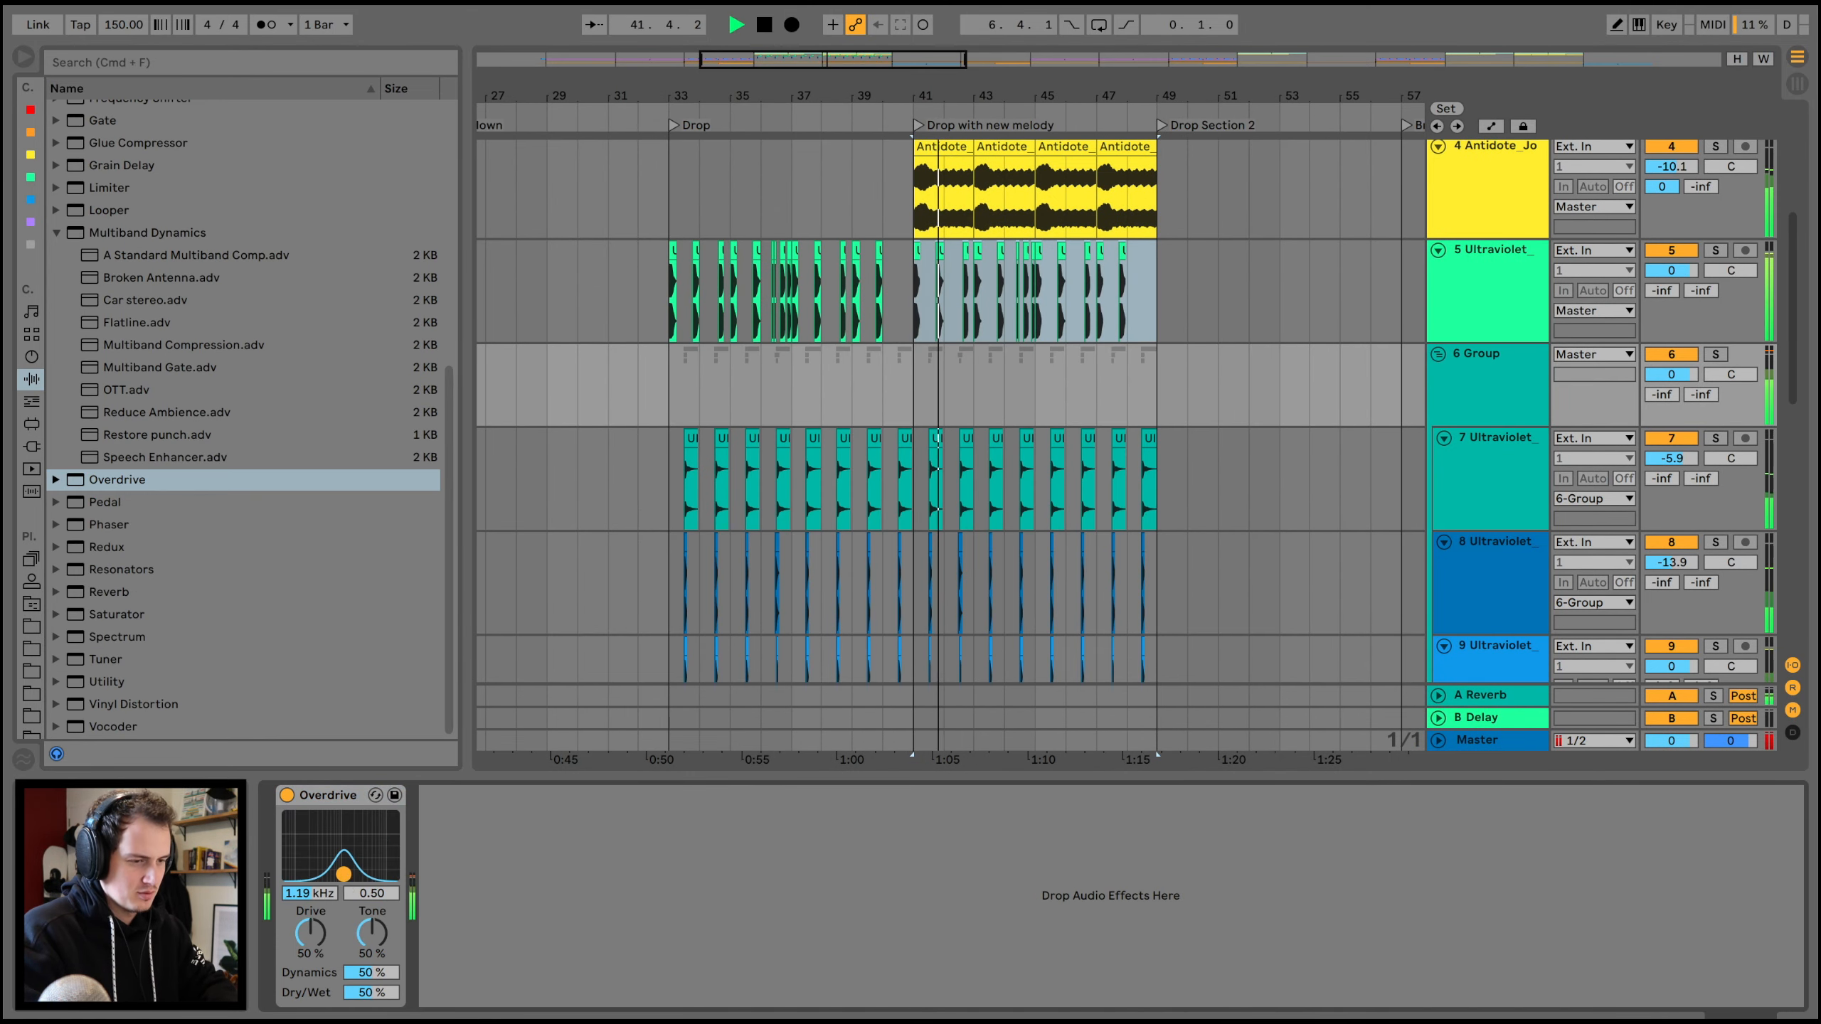
{"action": "left_click_drag", "start_coordinate": [364, 989], "coordinate": [363, 1013]}
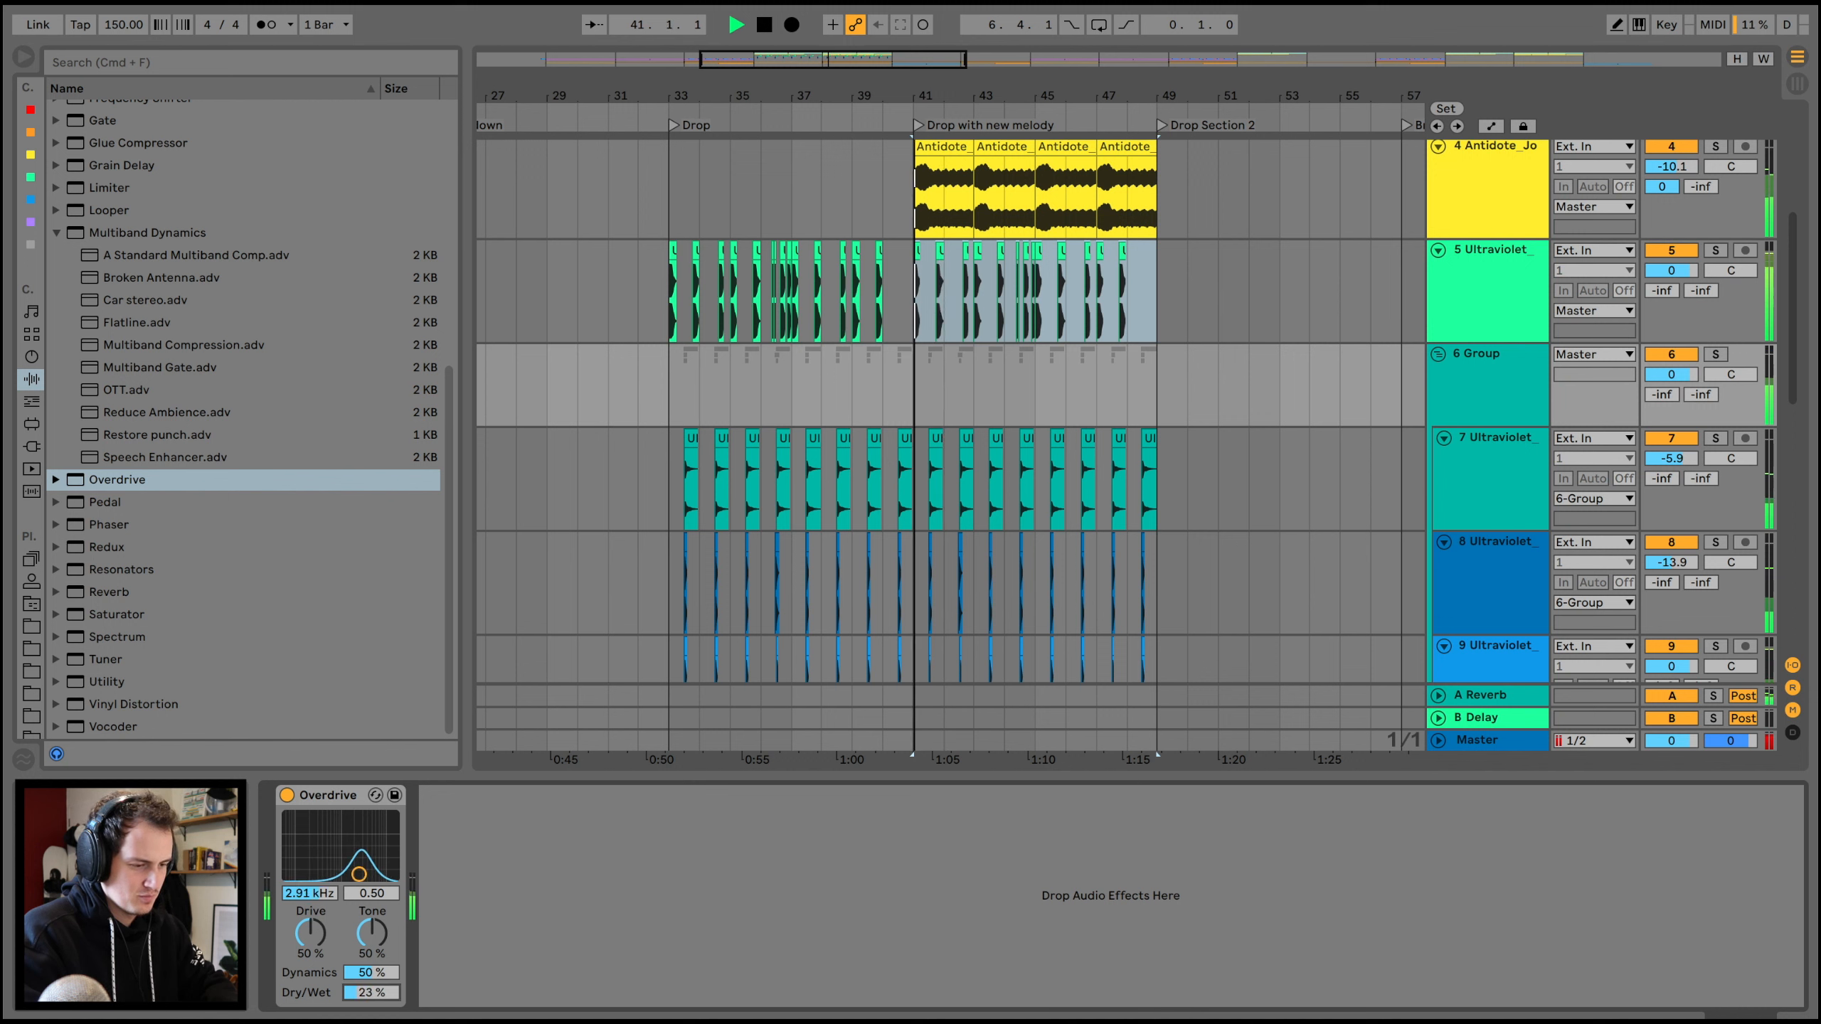
- Add Saturator after the group's Overdrive with Base 2.86 and Drive 5.71 dB
{"action": "double_click", "coordinate": [119, 613]}
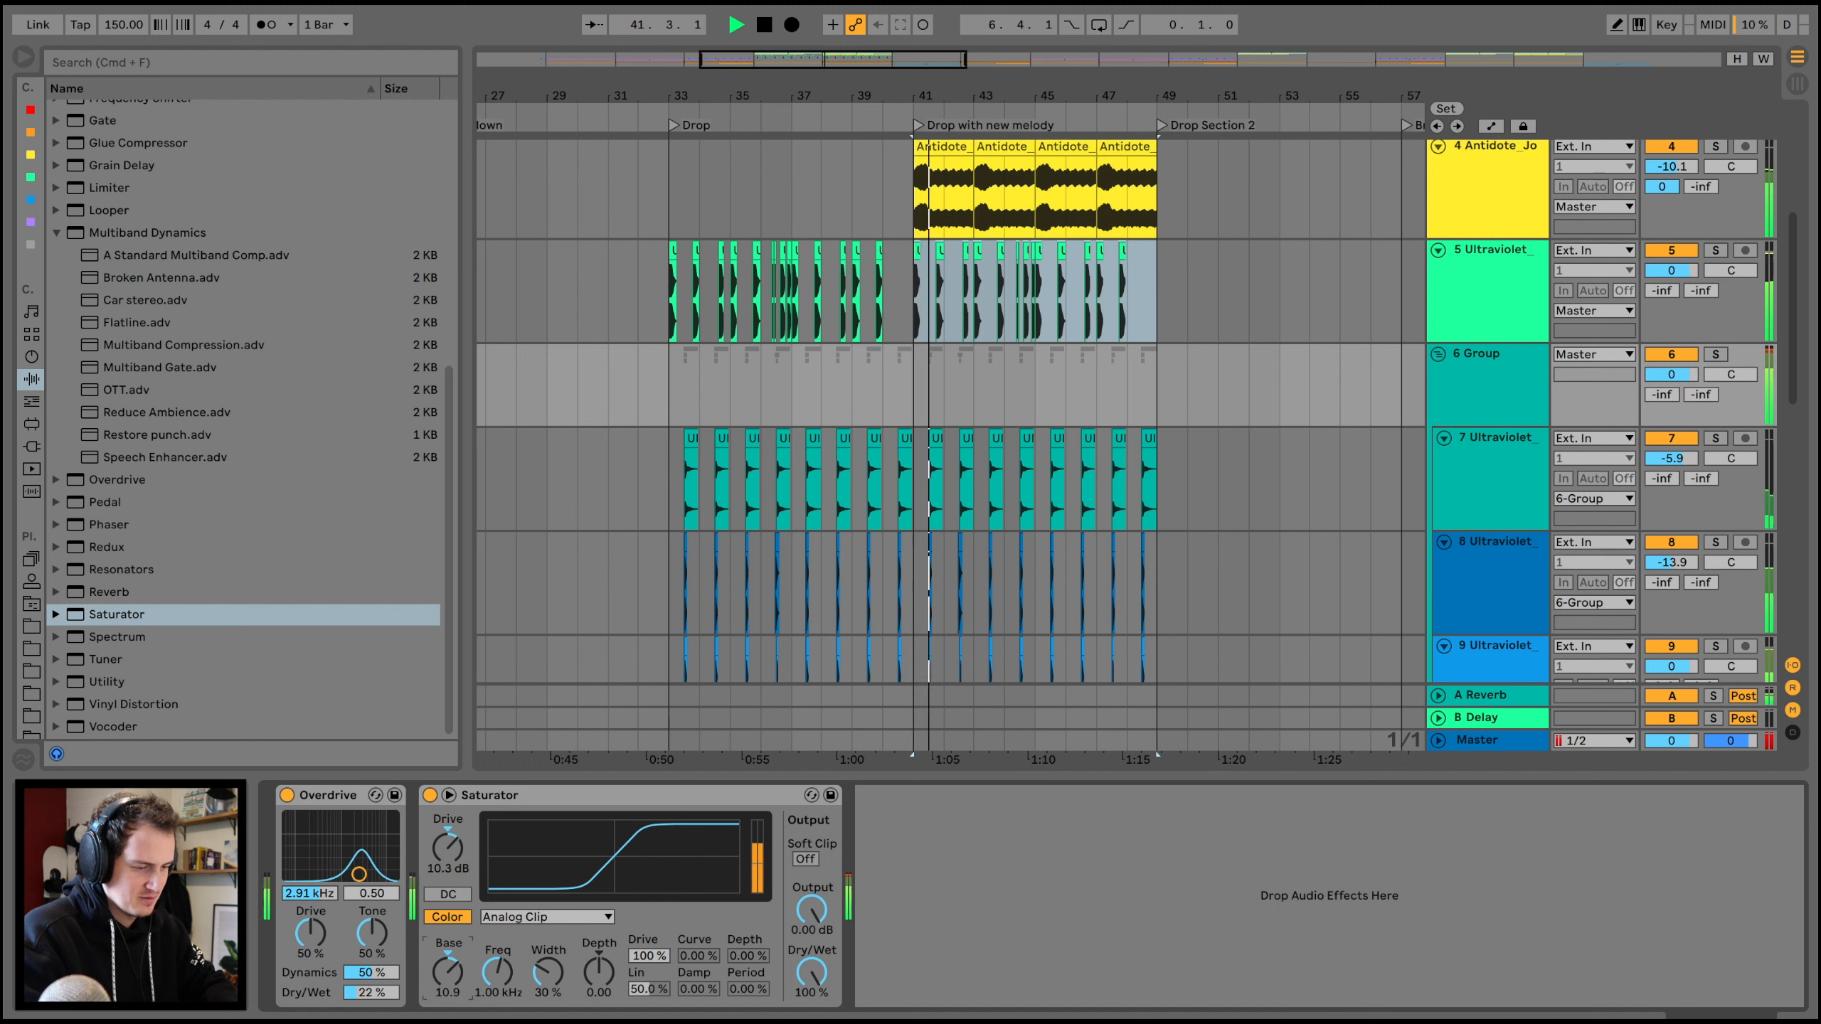
{"action": "left_click_drag", "start_coordinate": [448, 972], "coordinate": [448, 986]}
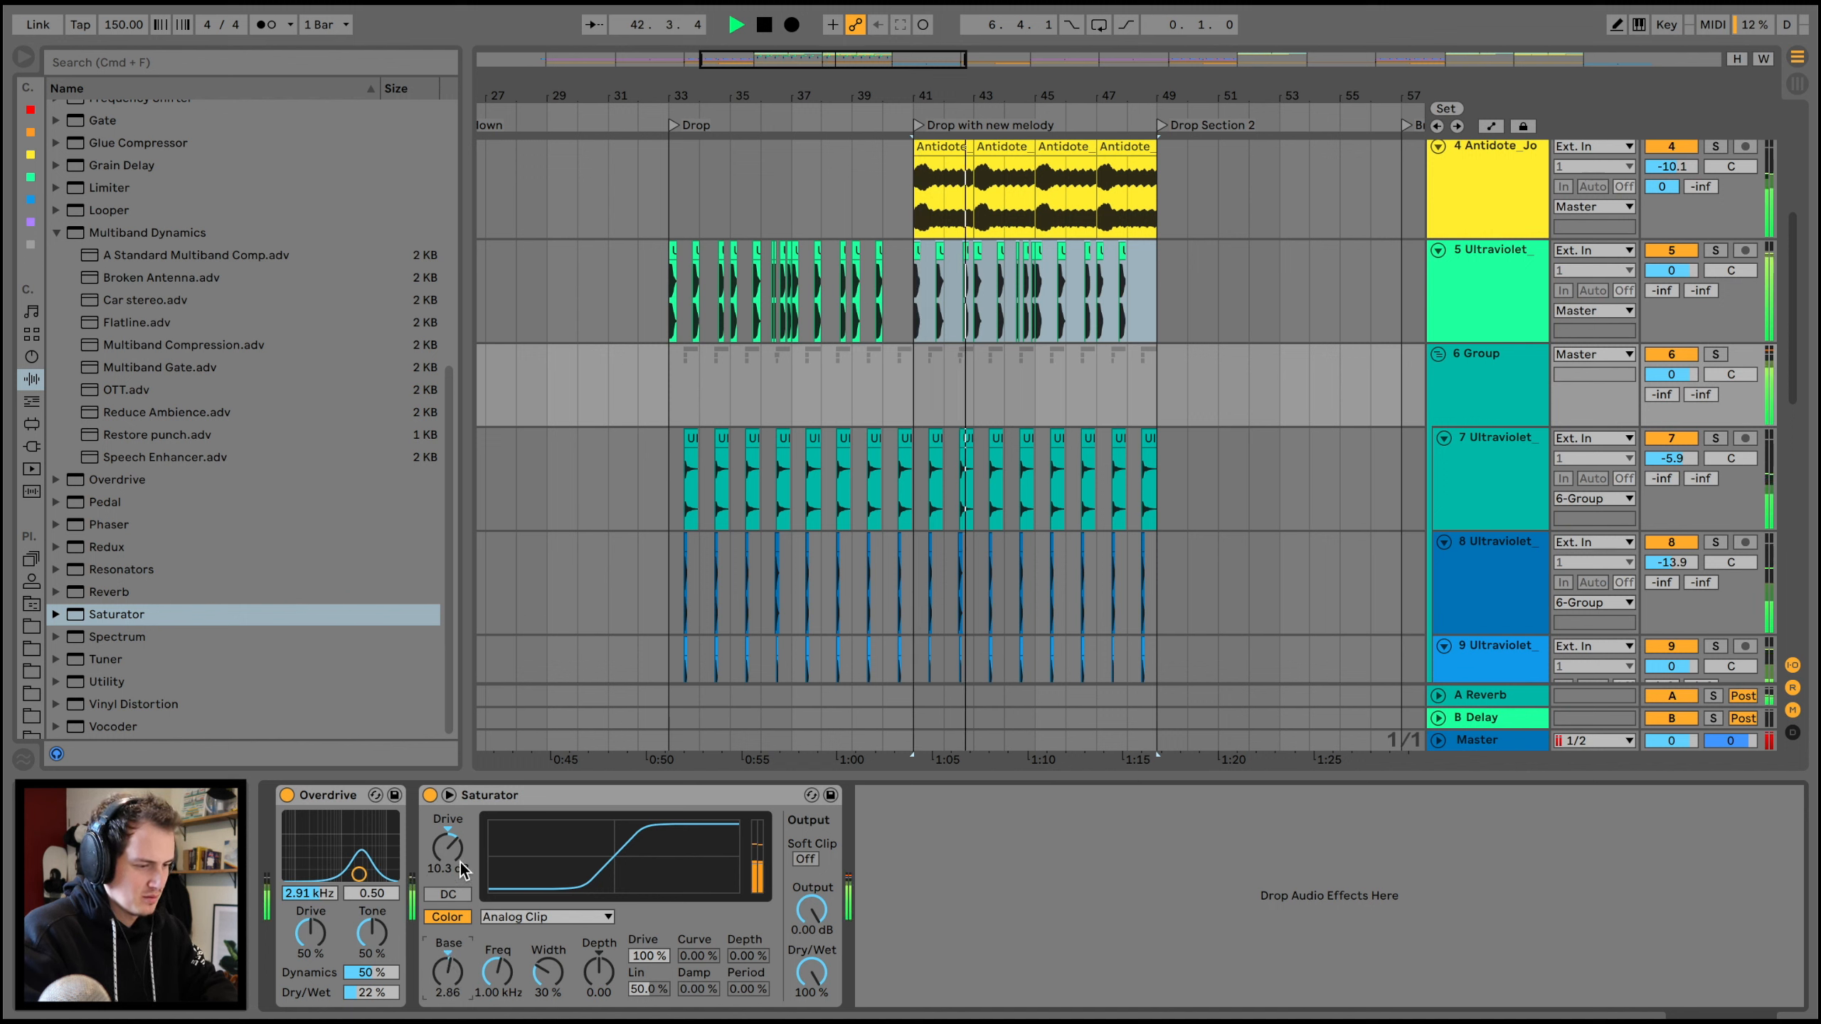
{"action": "left_click_drag", "start_coordinate": [447, 847], "coordinate": [447, 858]}
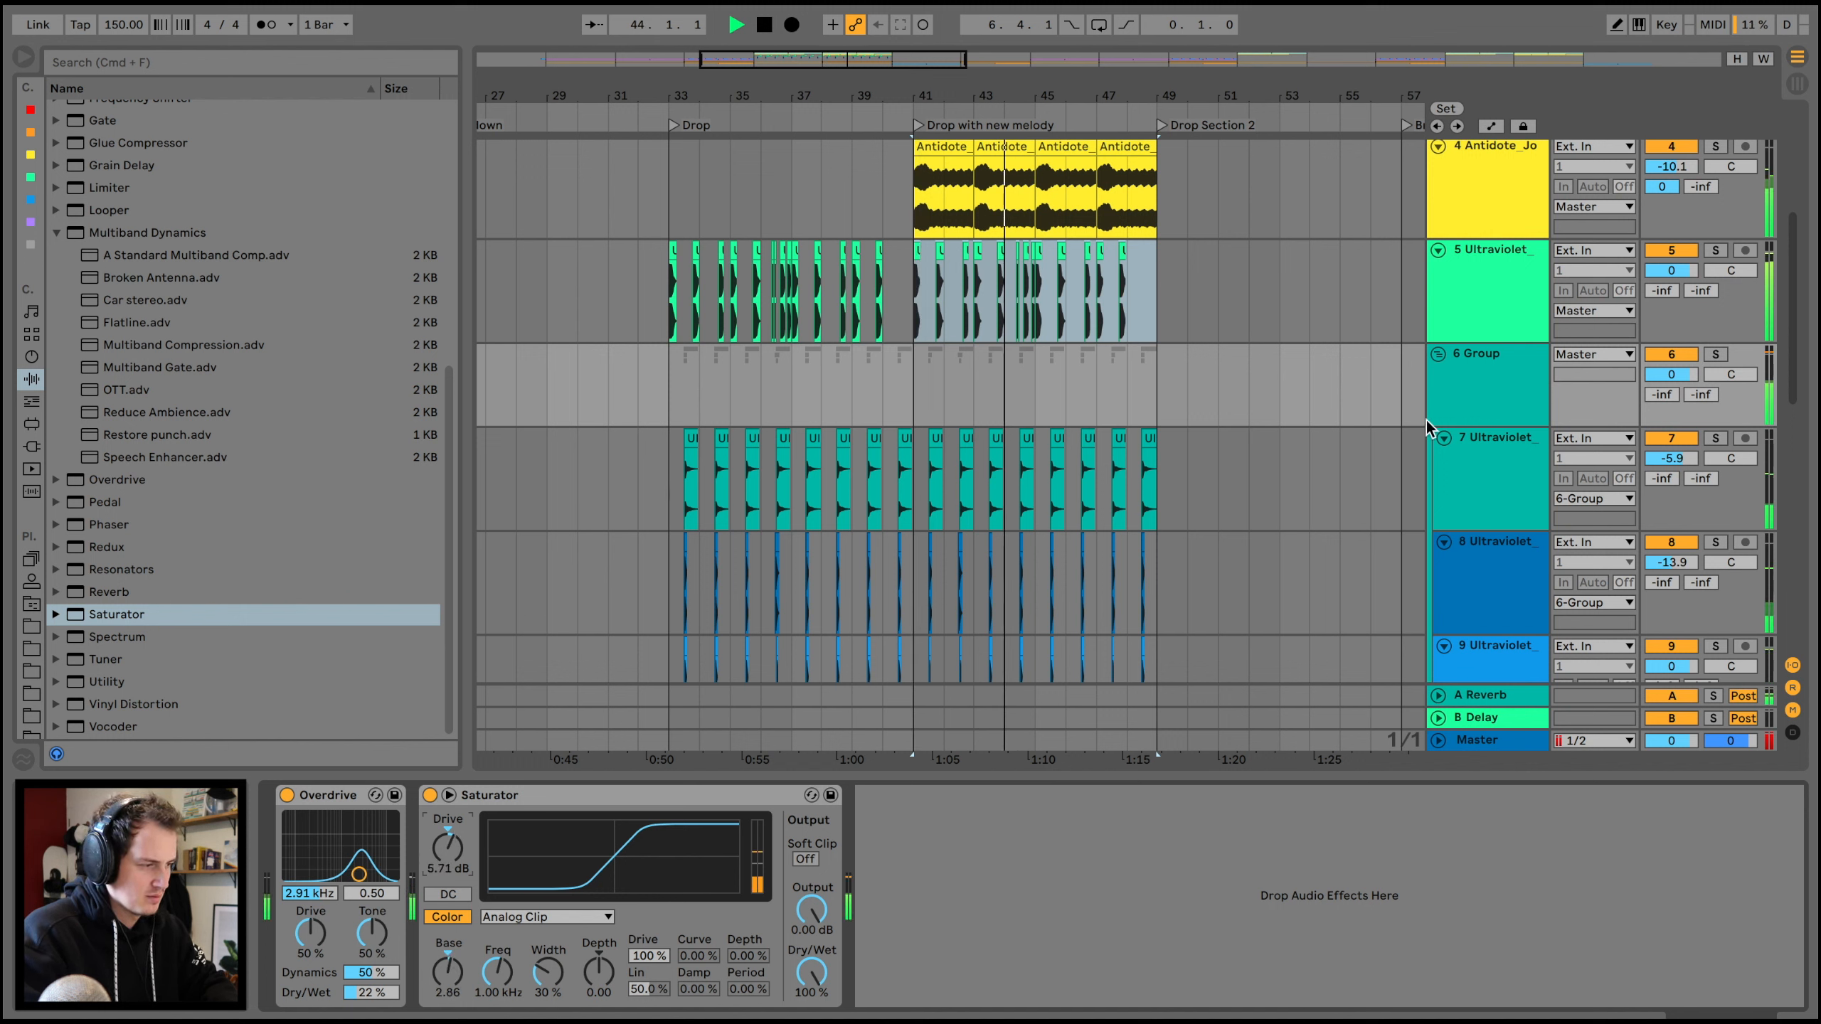
- Set Send A of clap tracks 7 and 8 to 0 dB and add Ballad Reverb to their group at 28% dry/wet
{"action": "left_click_drag", "start_coordinate": [1674, 480], "coordinate": [1674, 416]}
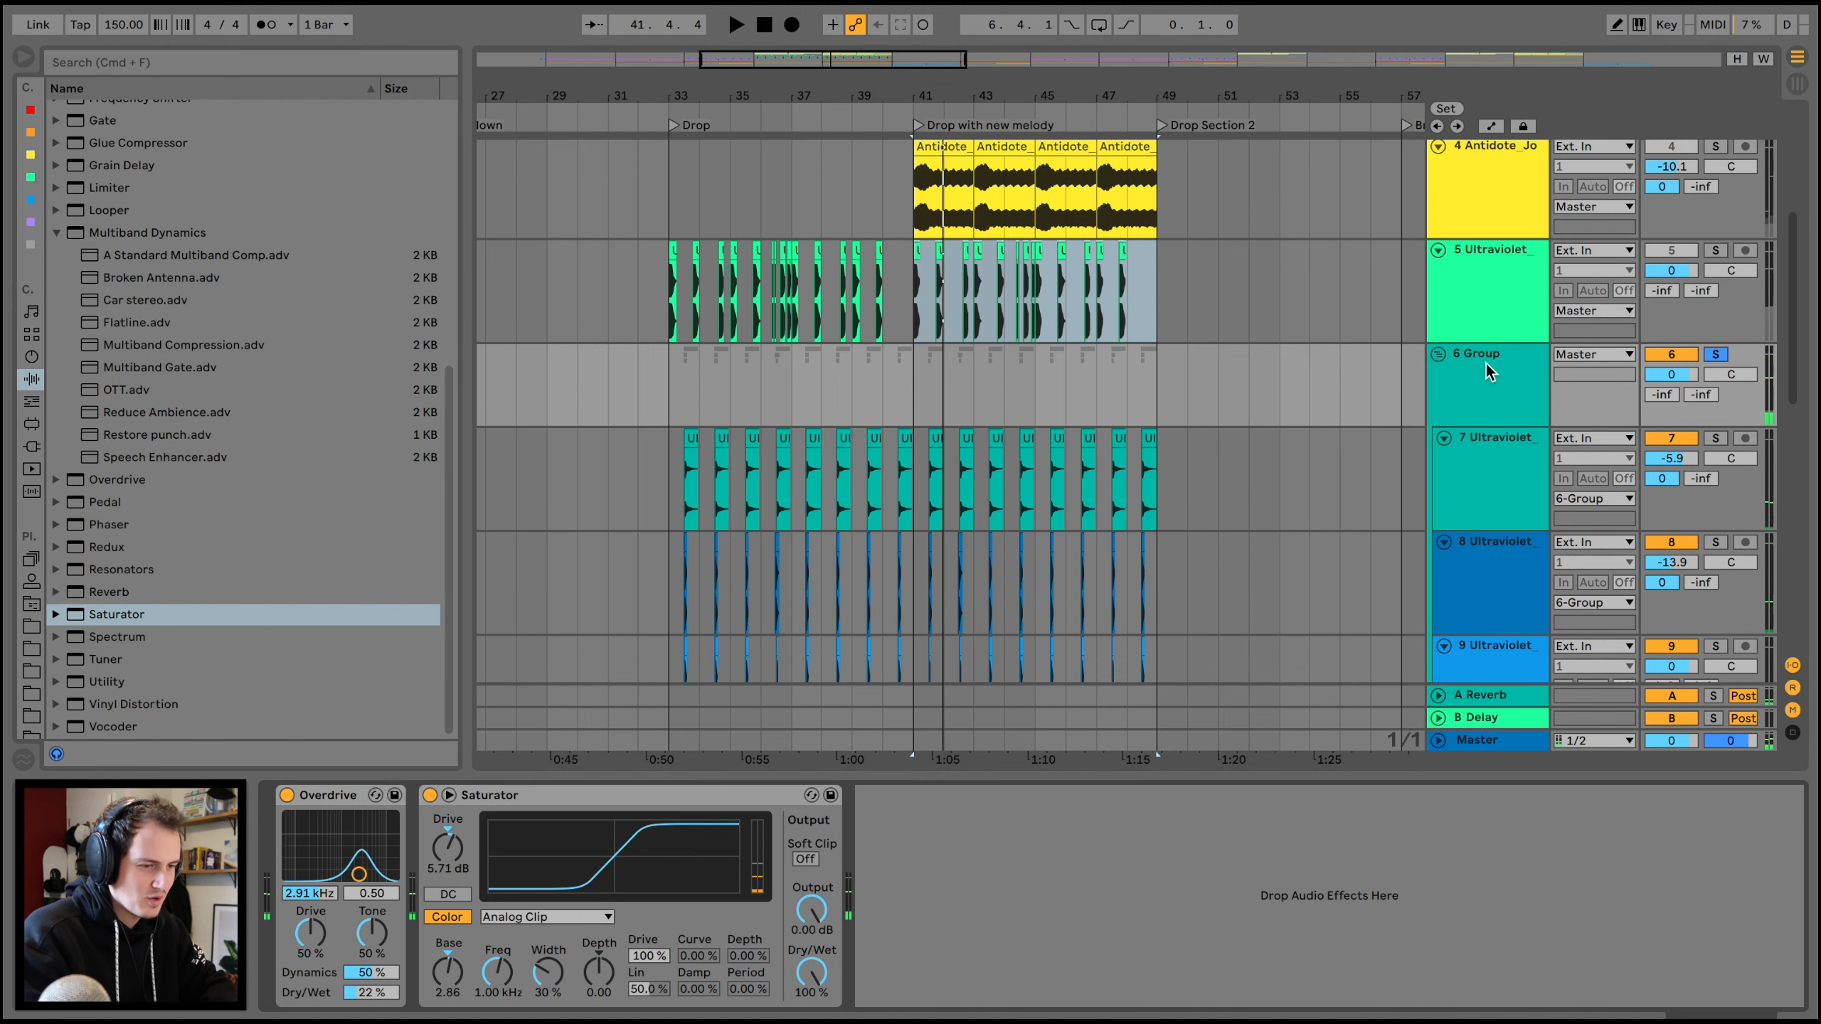
{"action": "left_click_drag", "start_coordinate": [146, 590], "coordinate": [366, 798]}
{"action": "left_click_drag", "start_coordinate": [845, 1000], "coordinate": [849, 1001]}
{"action": "key", "text": "space"}
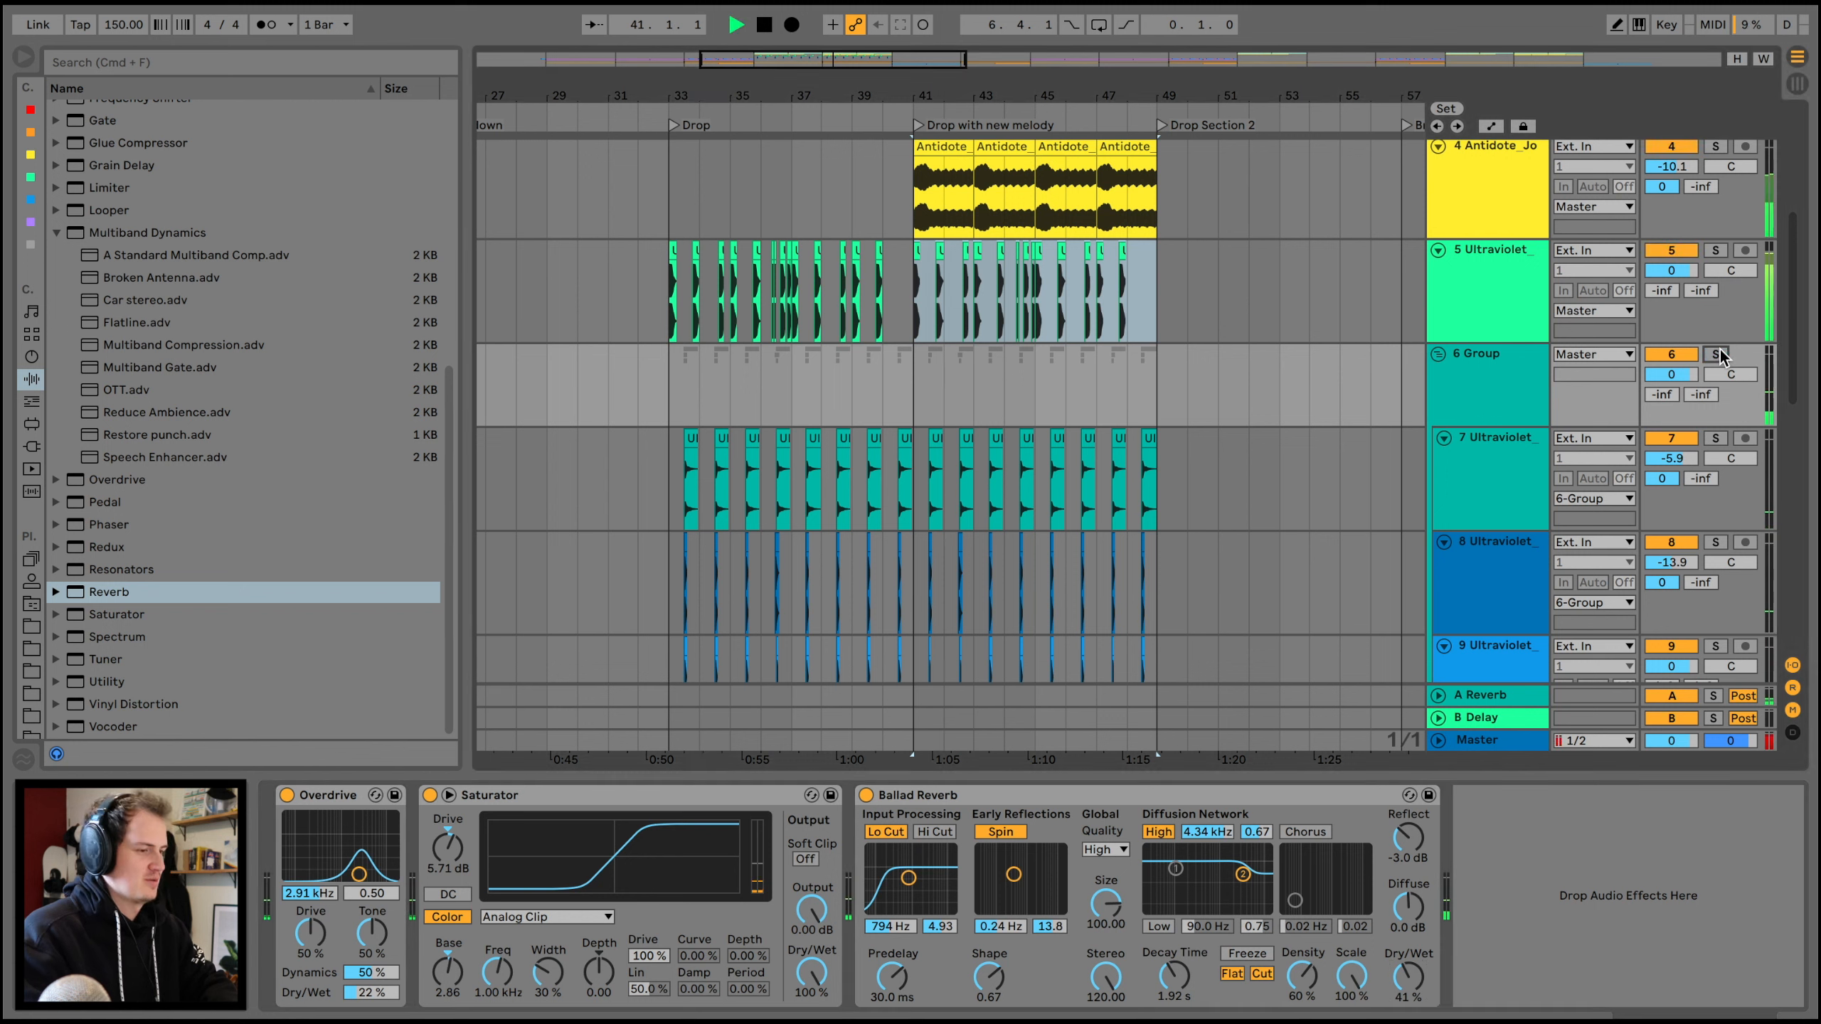
{"action": "key", "text": "space"}
{"action": "left_click", "coordinate": [1720, 354]}
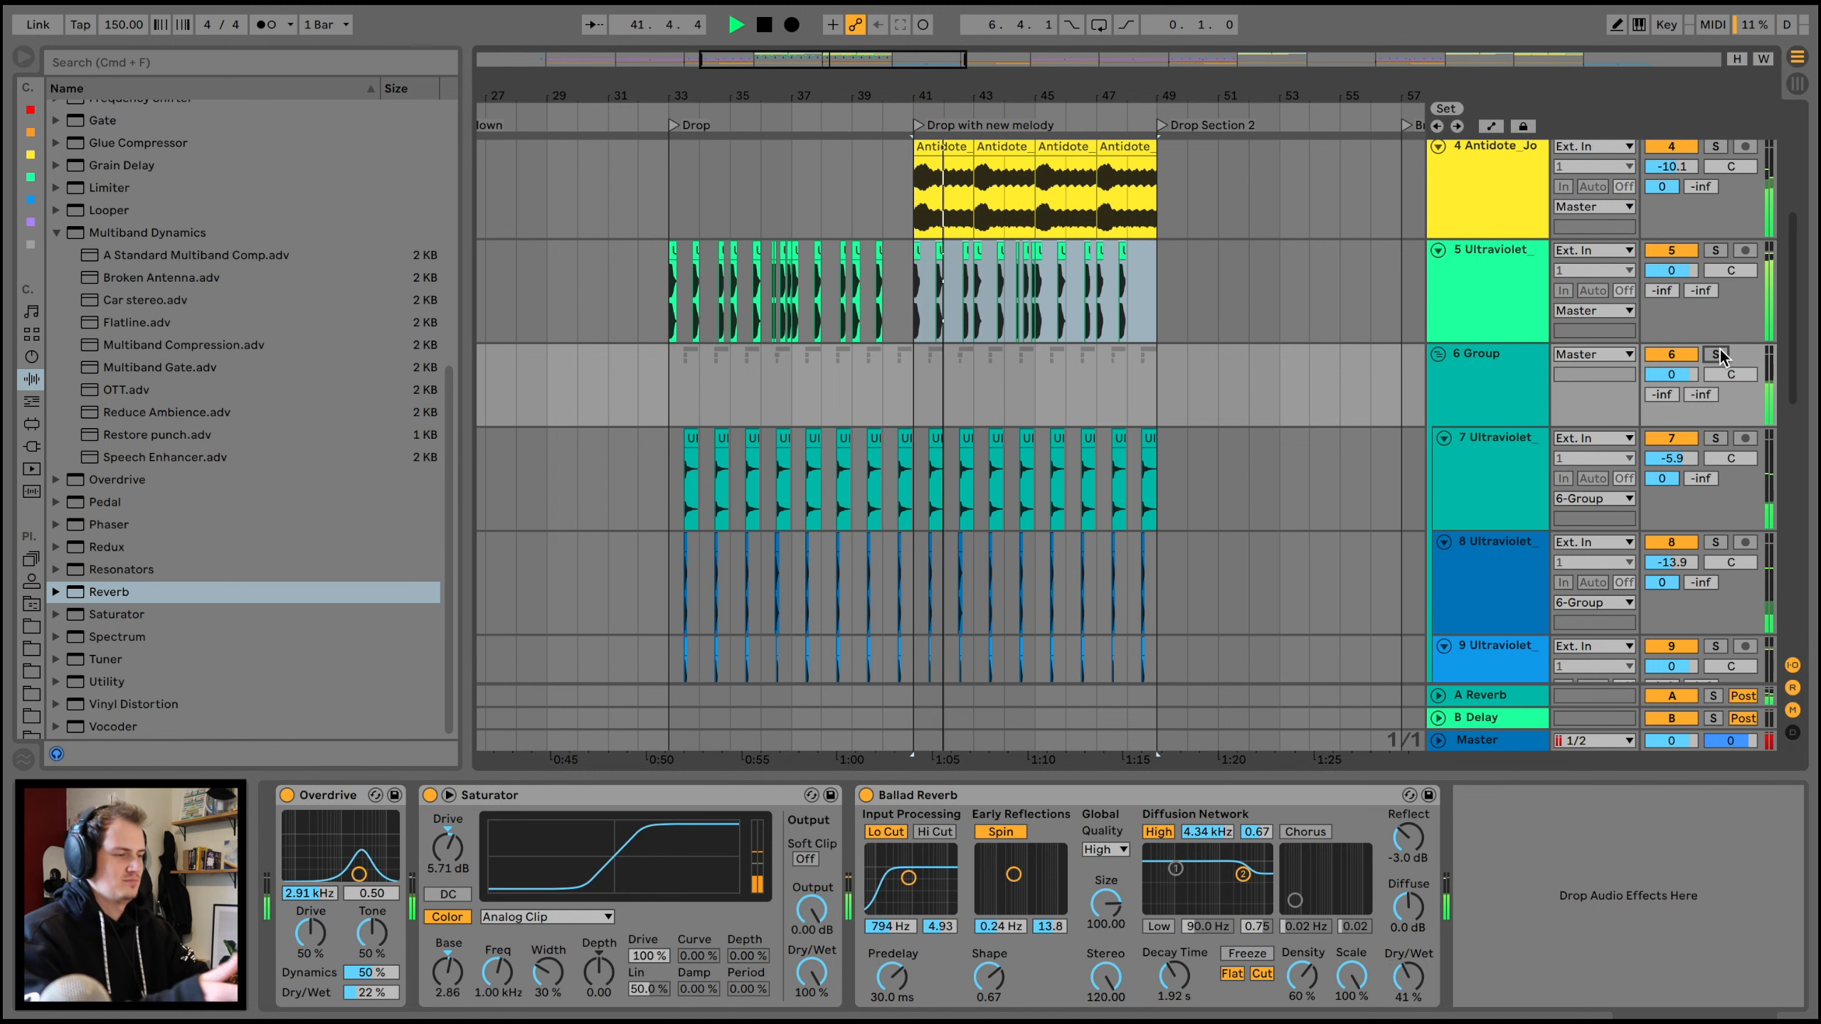
{"action": "left_click_drag", "start_coordinate": [1407, 976], "coordinate": [1408, 996]}
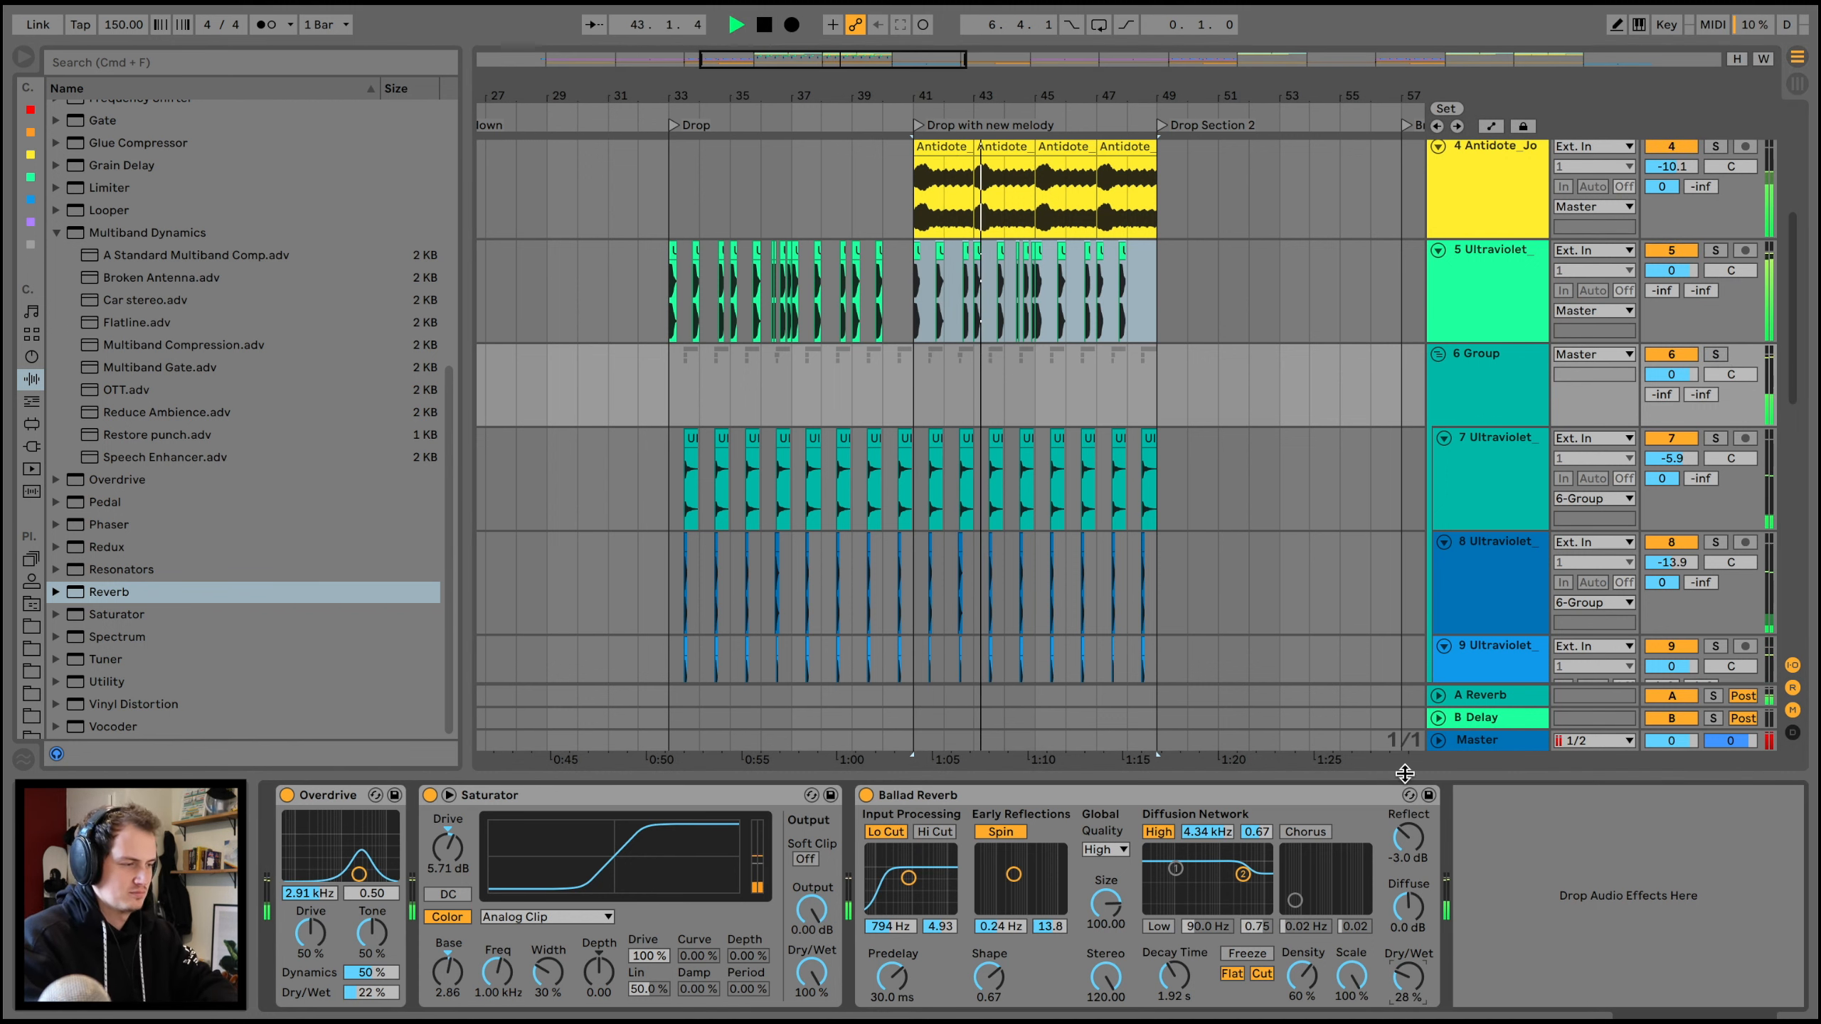
- Collapse the clap and snare group and combine it with the kick track in a new group
{"action": "left_click", "coordinate": [1439, 352]}
{"action": "left_click", "coordinate": [1517, 286]}
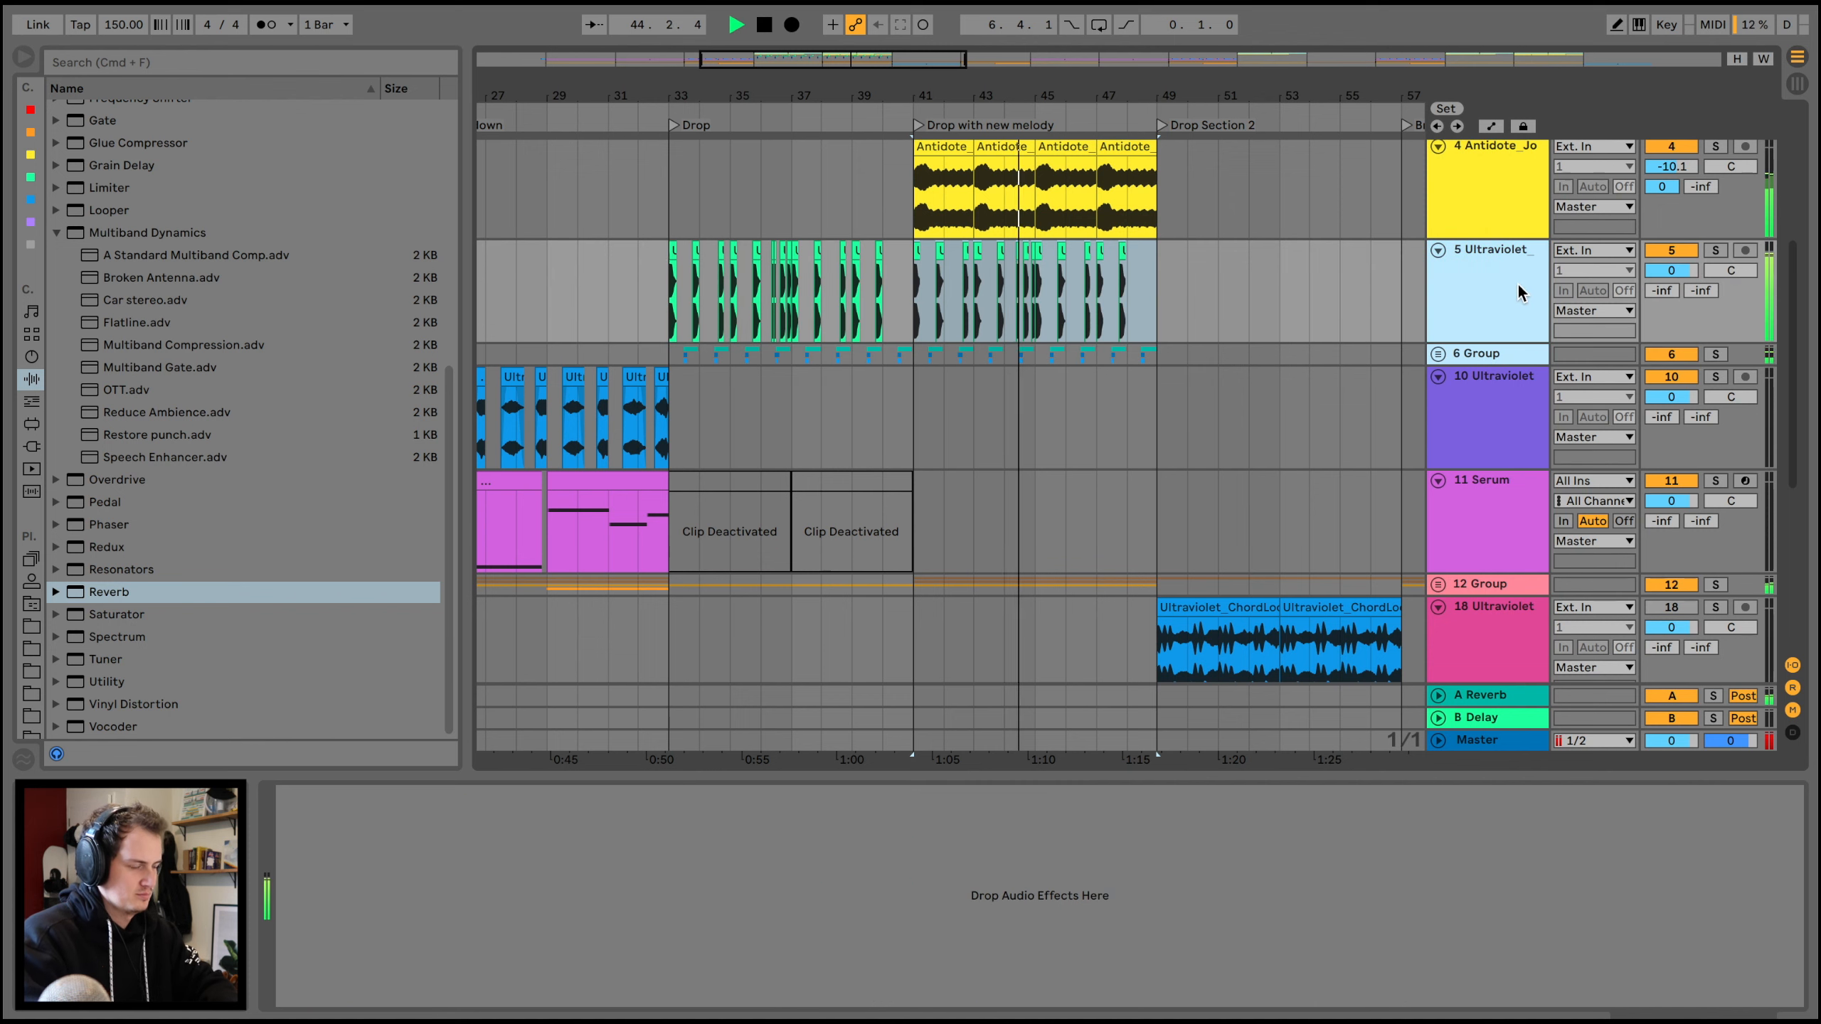
{"action": "key", "text": "super+g"}
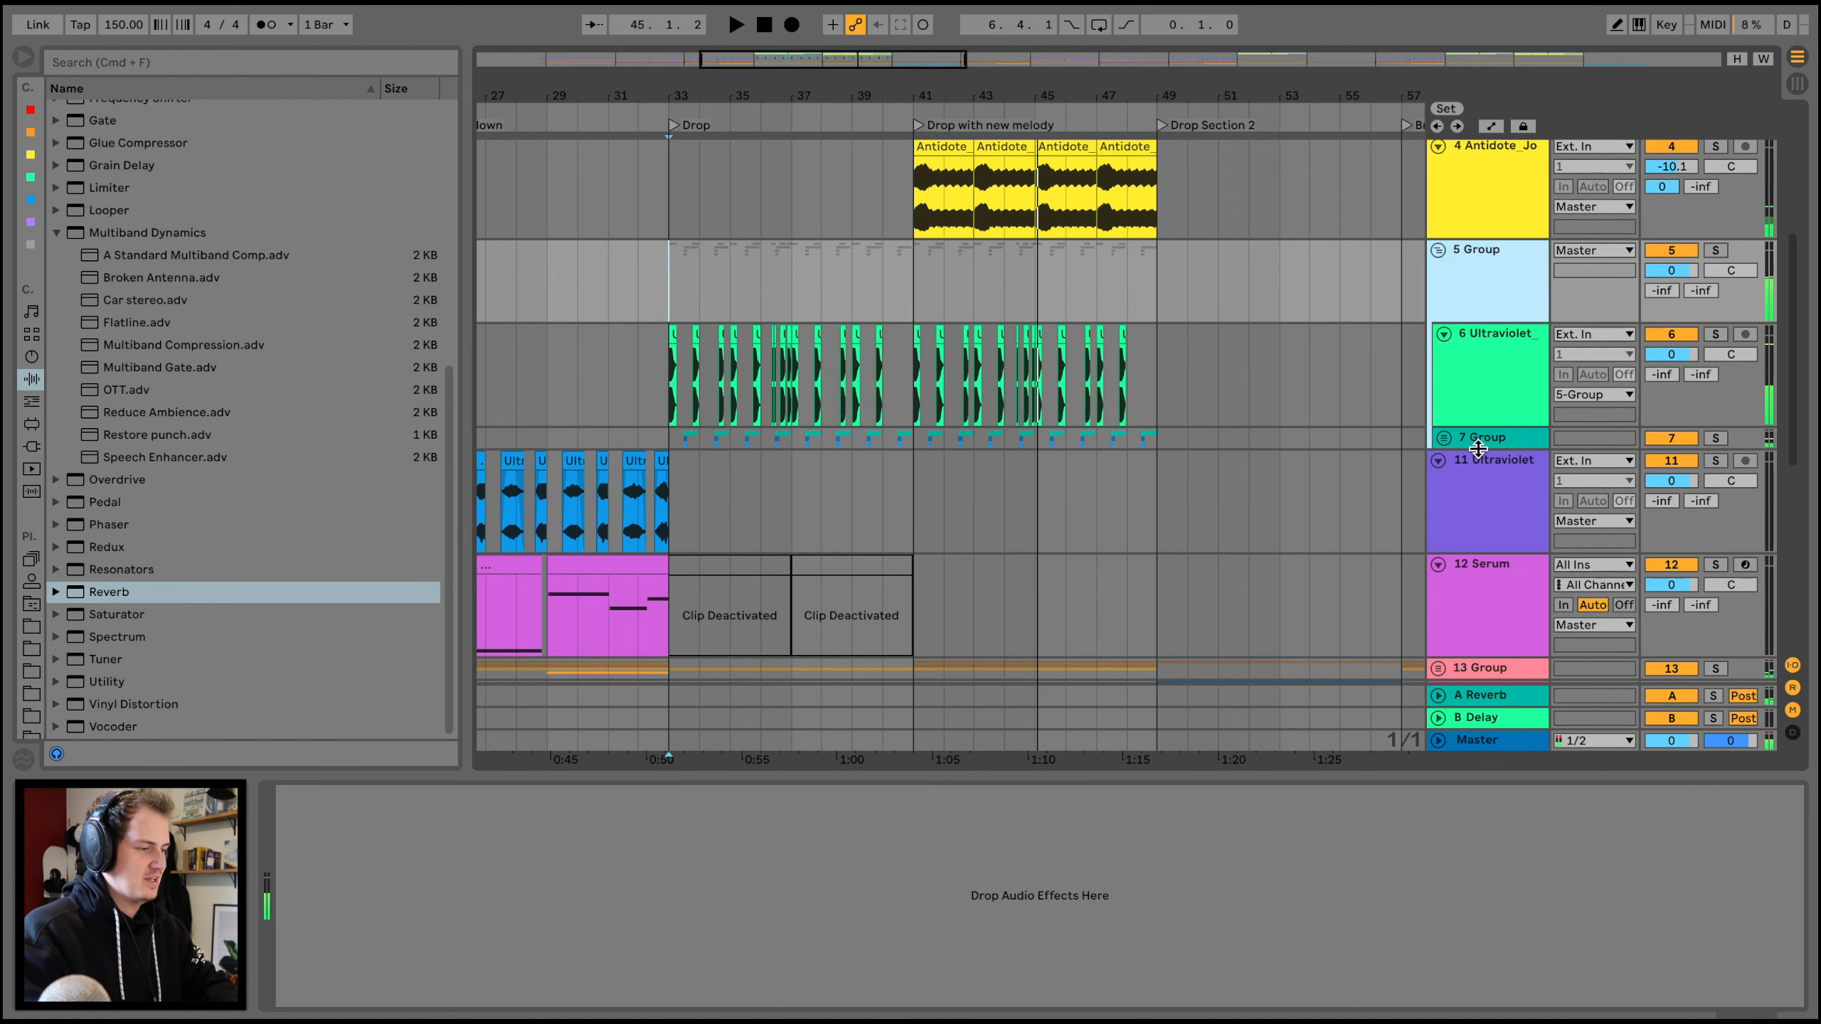
- Add Saturator to the new drum group with 6.00 dB of drive and audition the Drop
{"action": "double_click", "coordinate": [110, 606]}
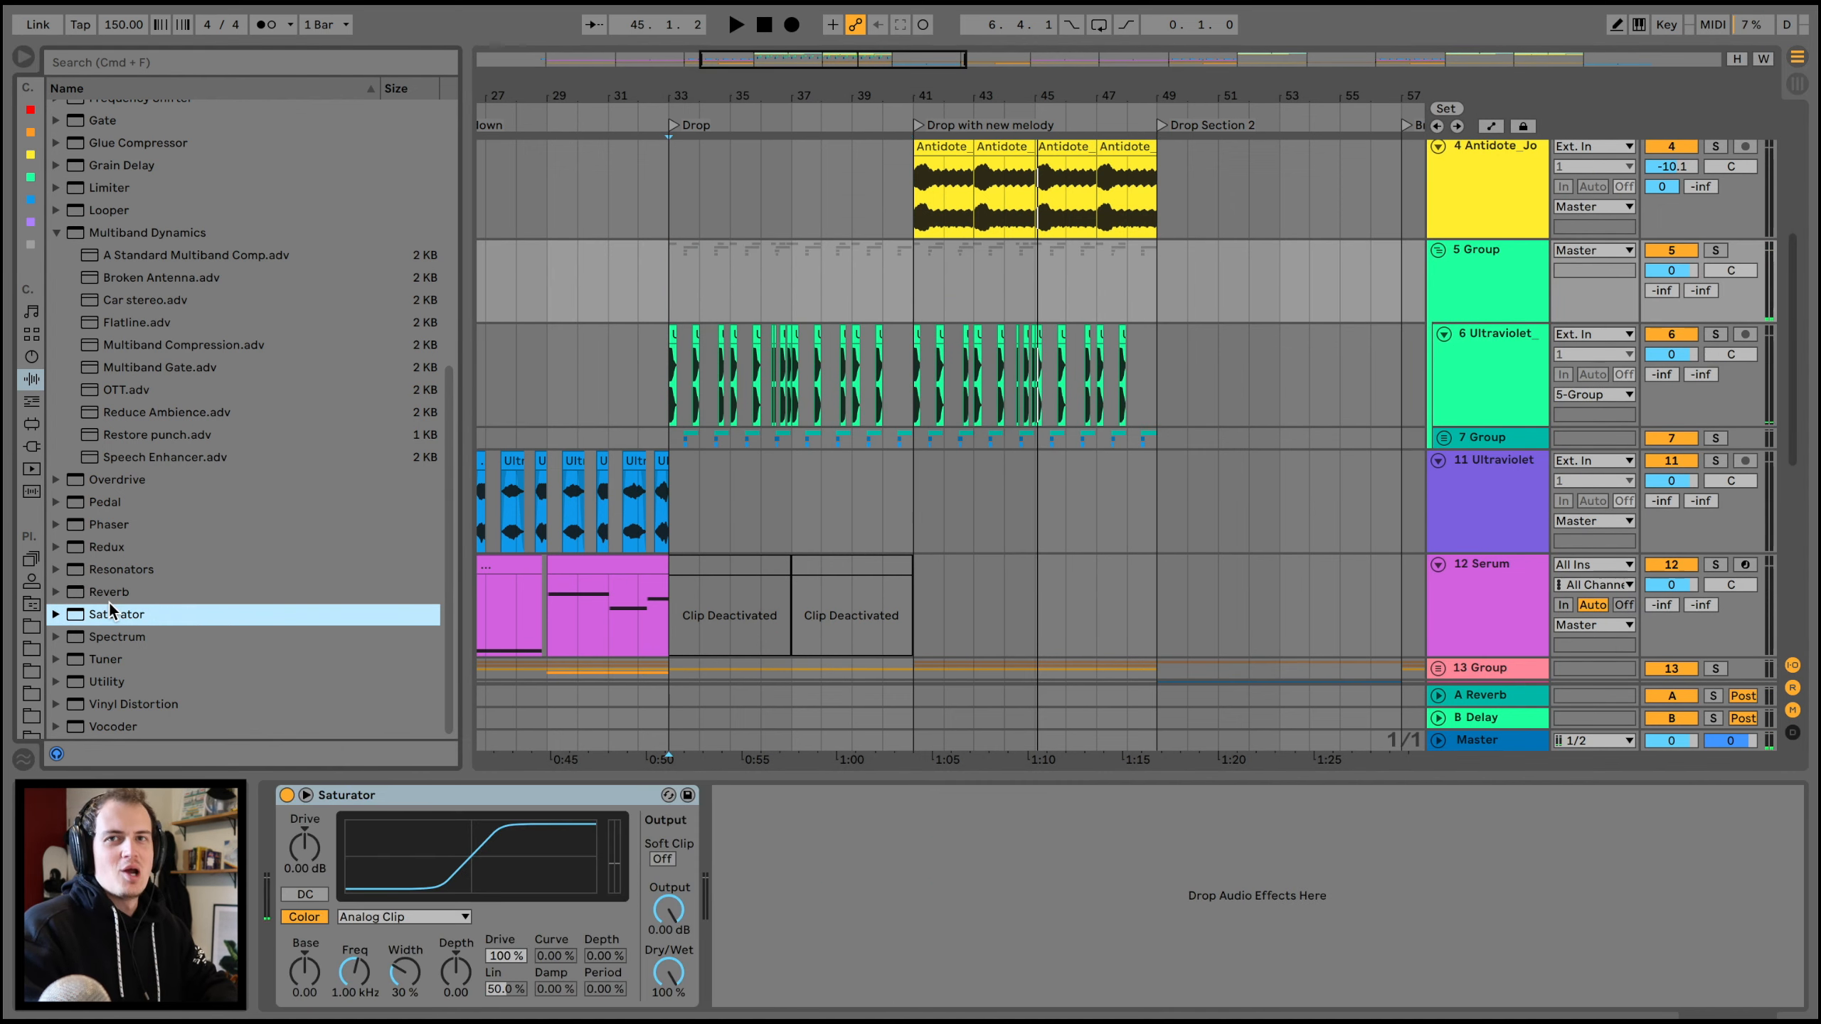
{"action": "left_click", "coordinate": [314, 849]}
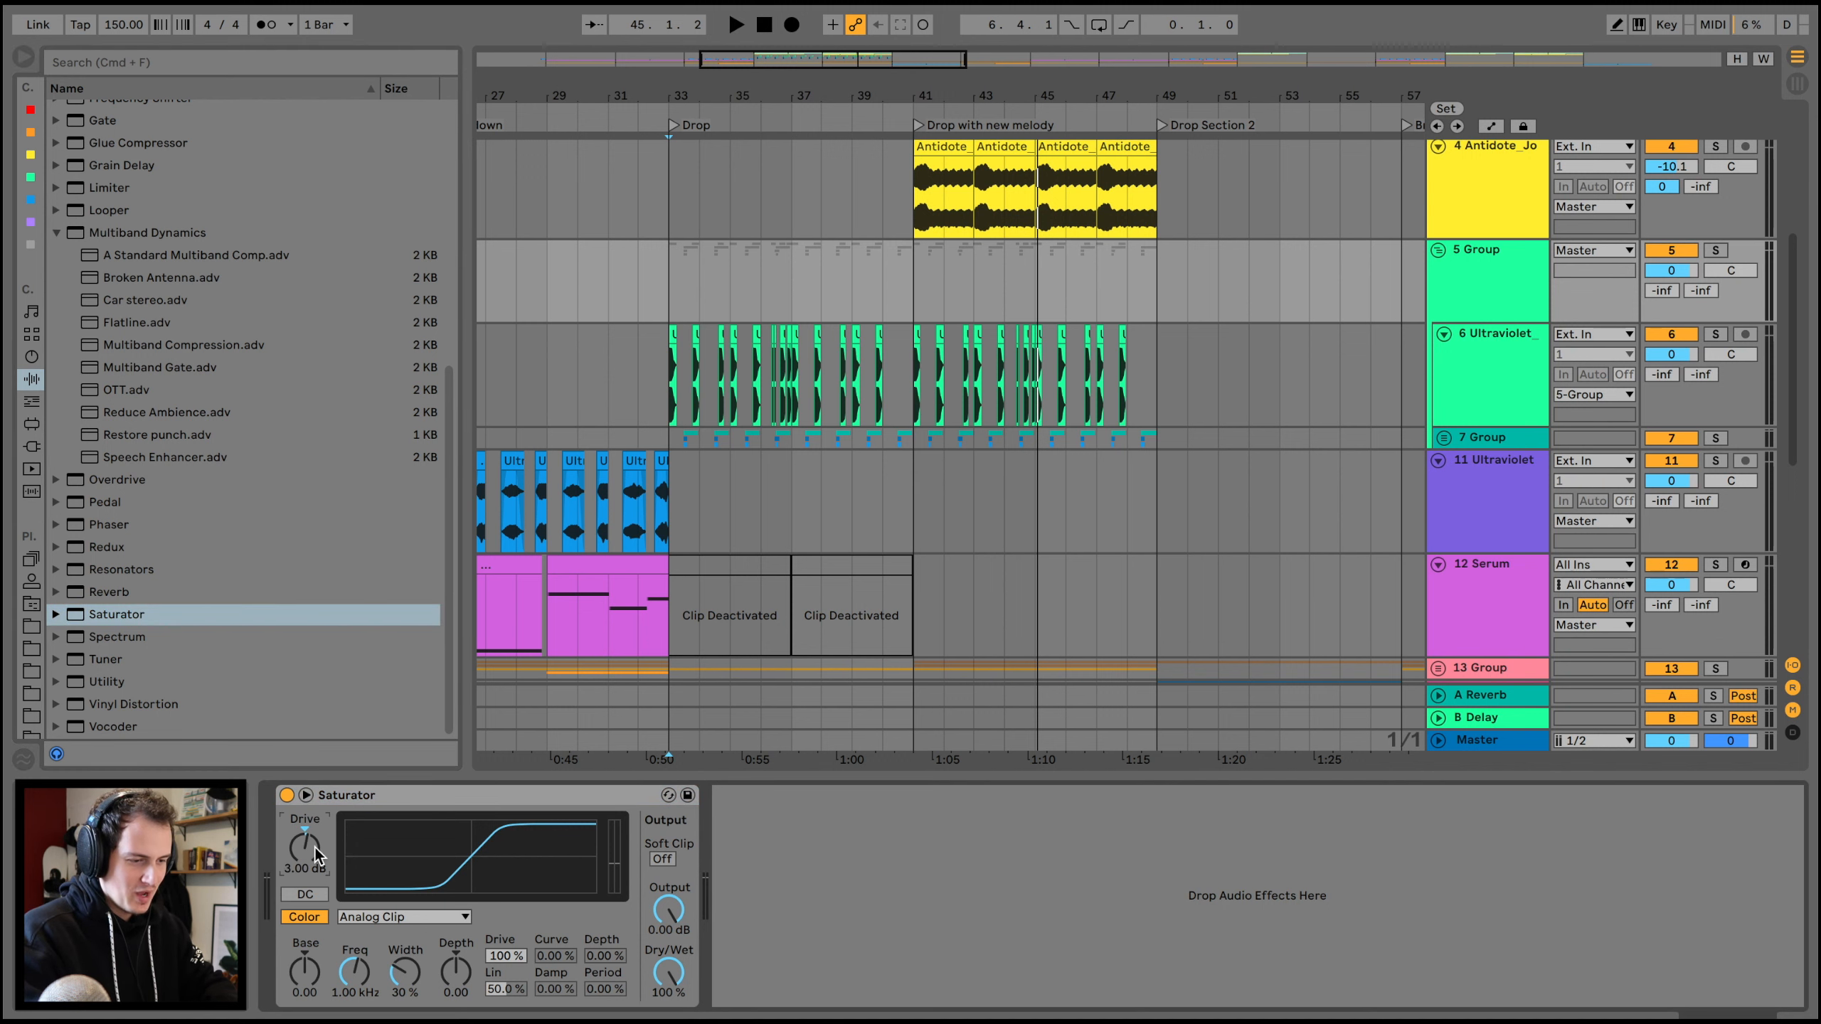
{"action": "key", "text": "space"}
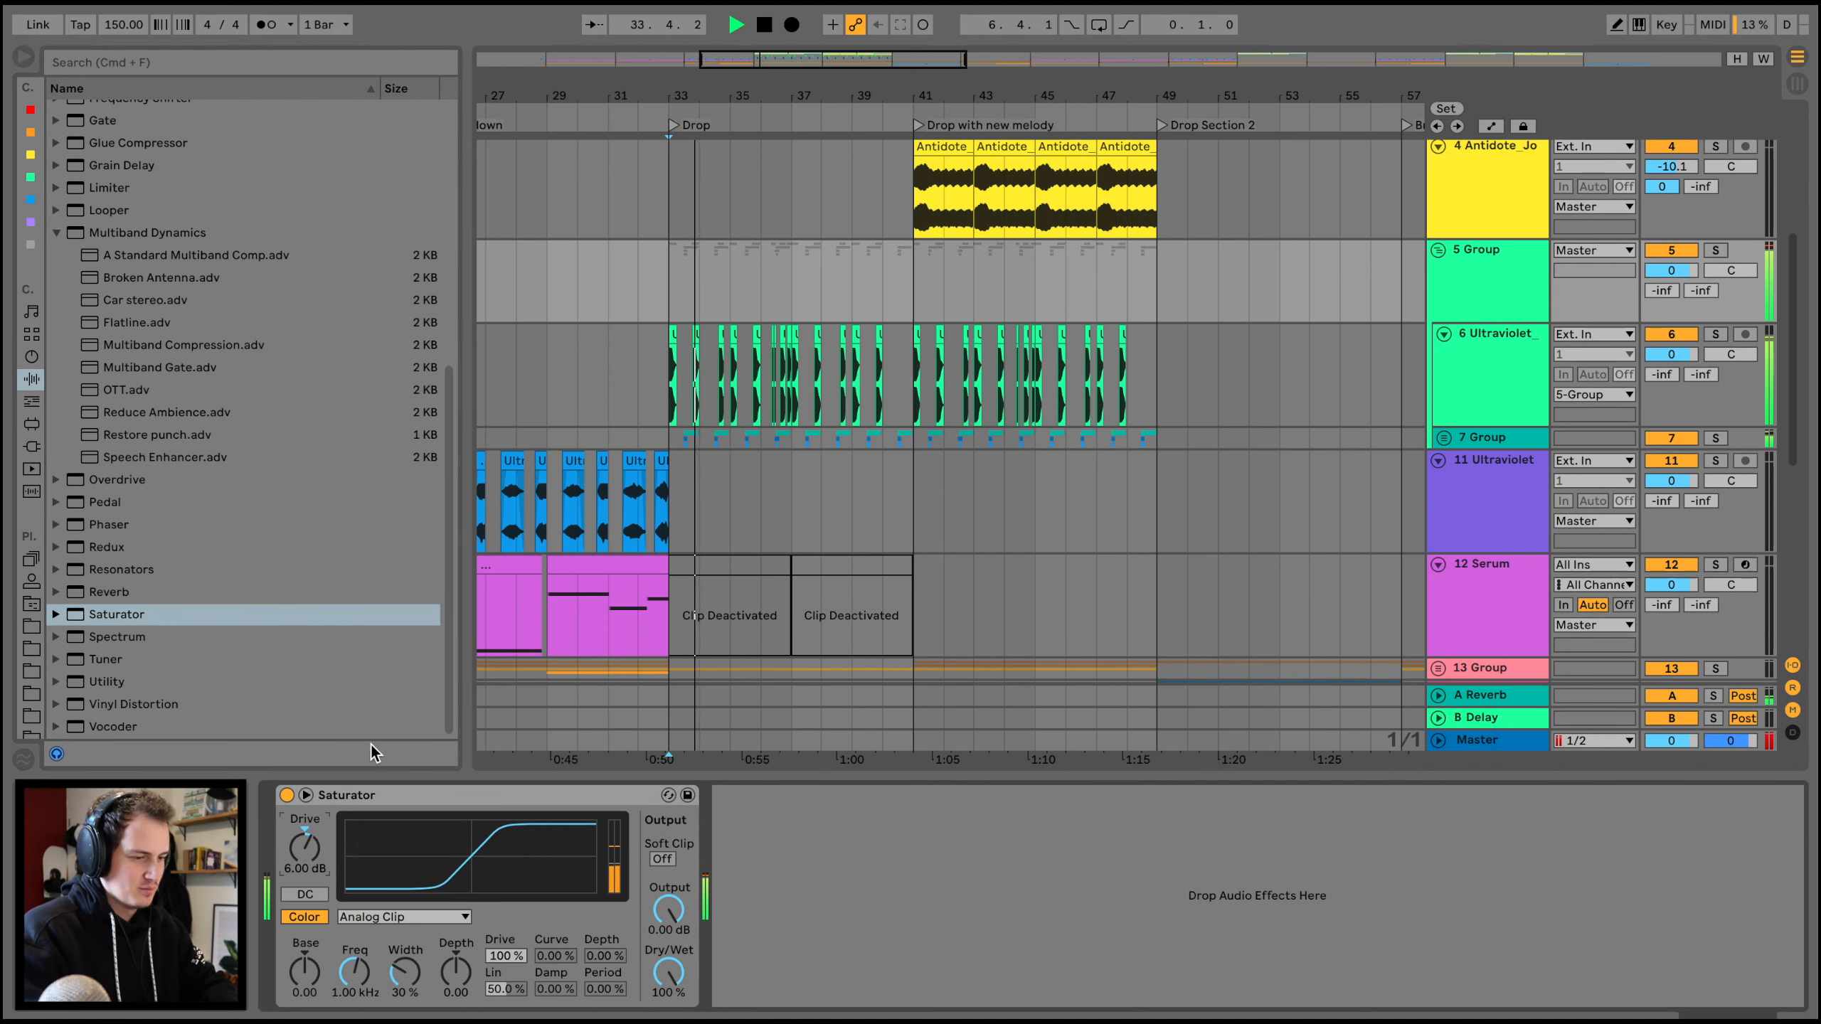
{"action": "key", "text": "space"}
- Play the start of the Drop from bar 33 to hear the saturated drums with the chords and synths
{"action": "left_click_drag", "start_coordinate": [673, 112], "coordinate": [672, 165]}
{"action": "left_click", "coordinate": [623, 268]}
{"action": "scroll", "coordinate": [629, 256], "scroll_direction": "up", "scroll_amount": 2}
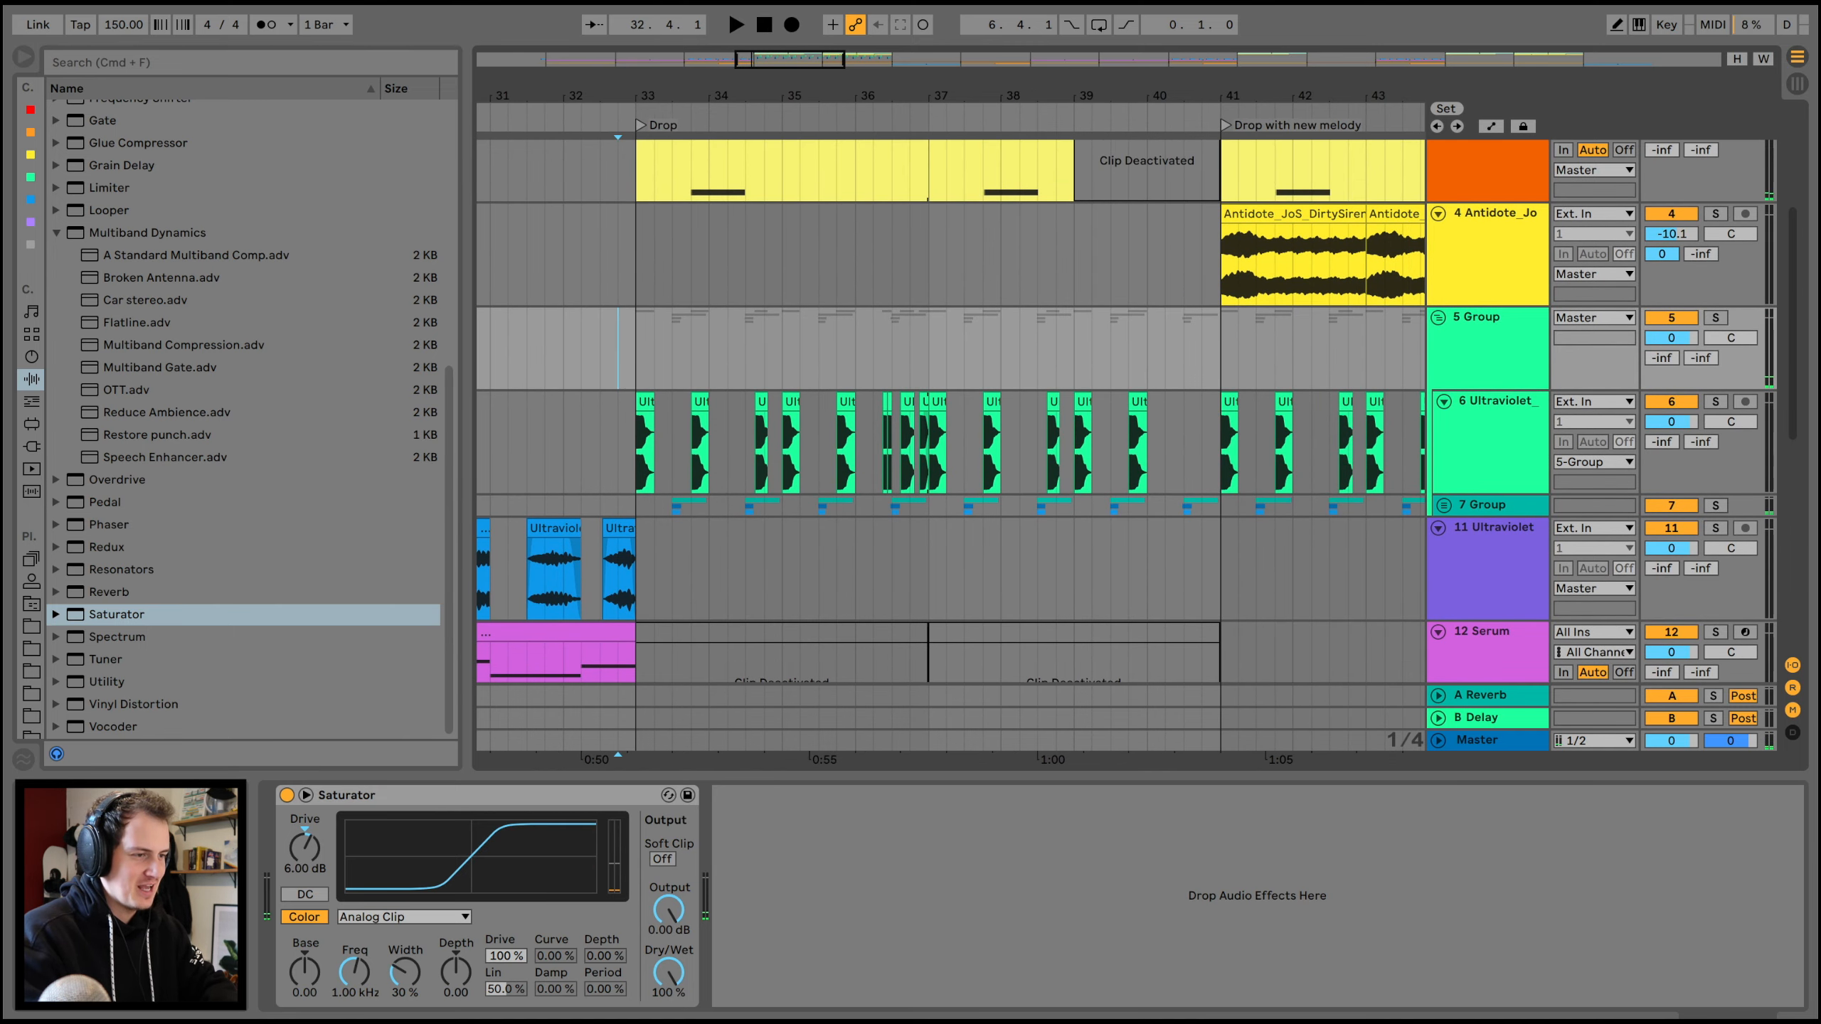
{"action": "left_click_drag", "start_coordinate": [632, 91], "coordinate": [633, 121]}
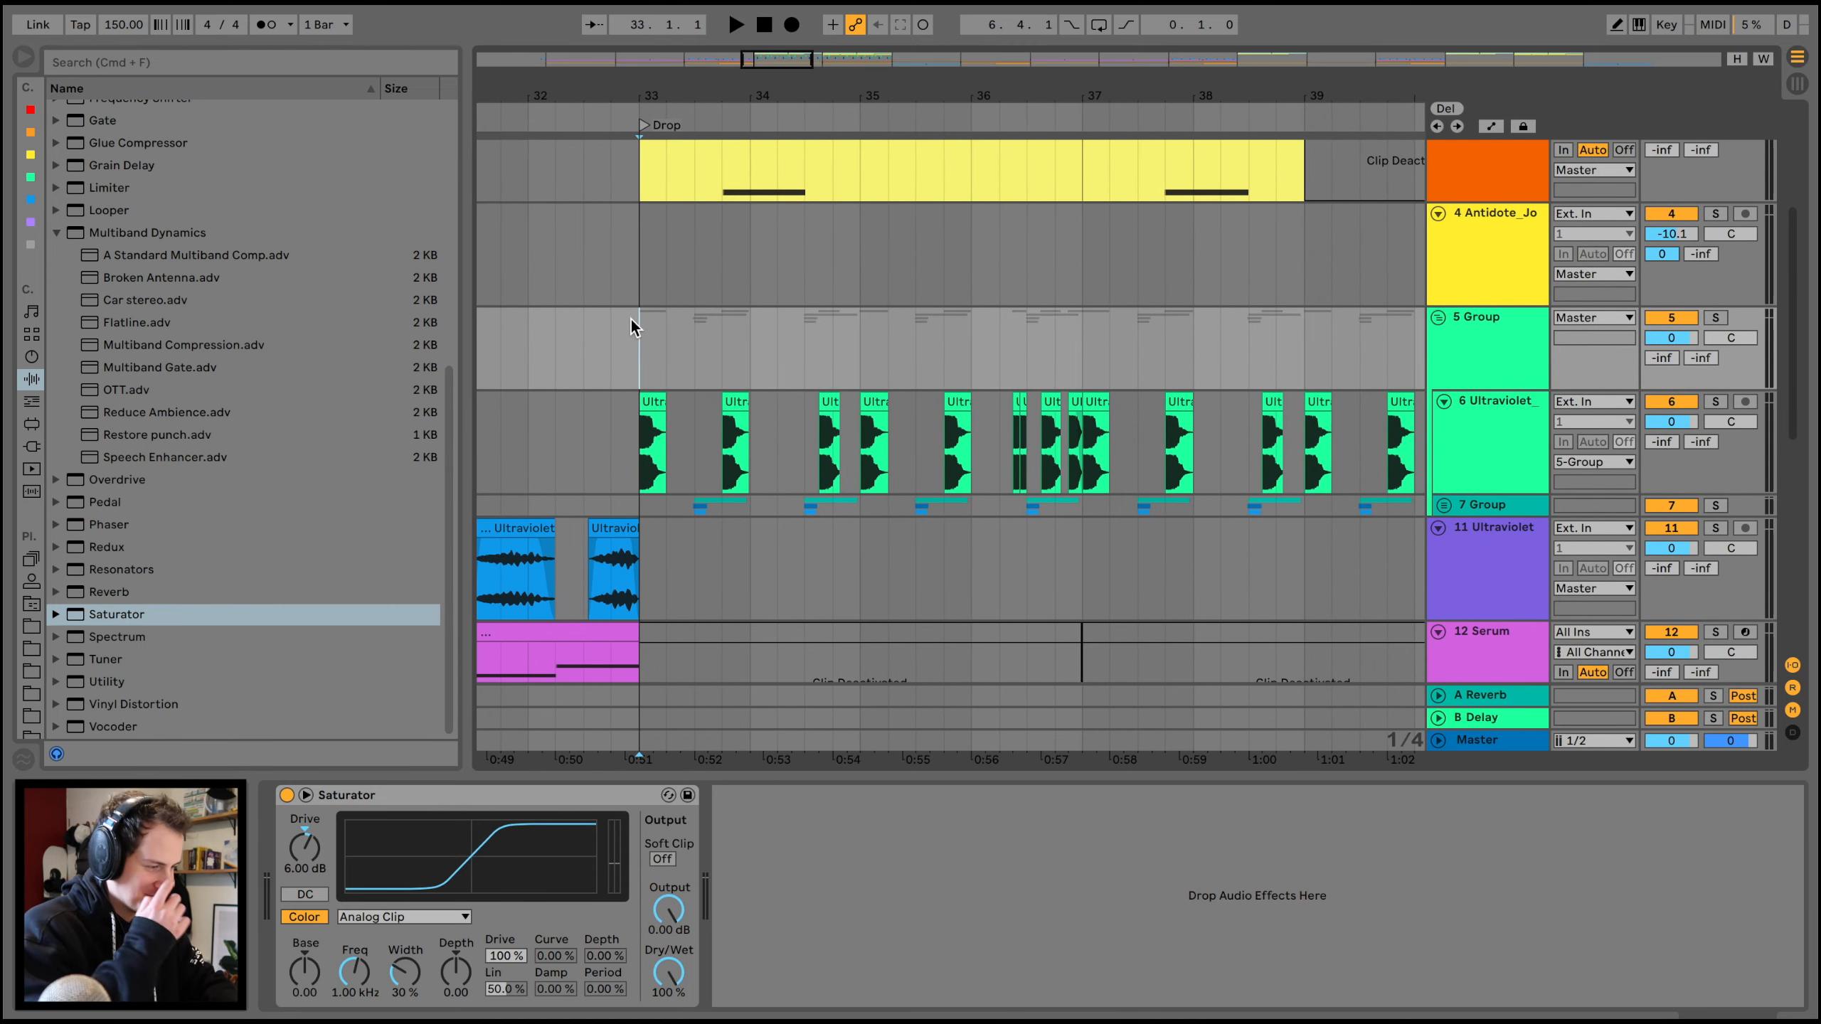
{"action": "scroll", "coordinate": [208, 244], "scroll_direction": "up", "scroll_amount": 5}
{"action": "key", "text": "space"}
{"action": "scroll", "coordinate": [624, 285], "scroll_direction": "up", "scroll_amount": 5}
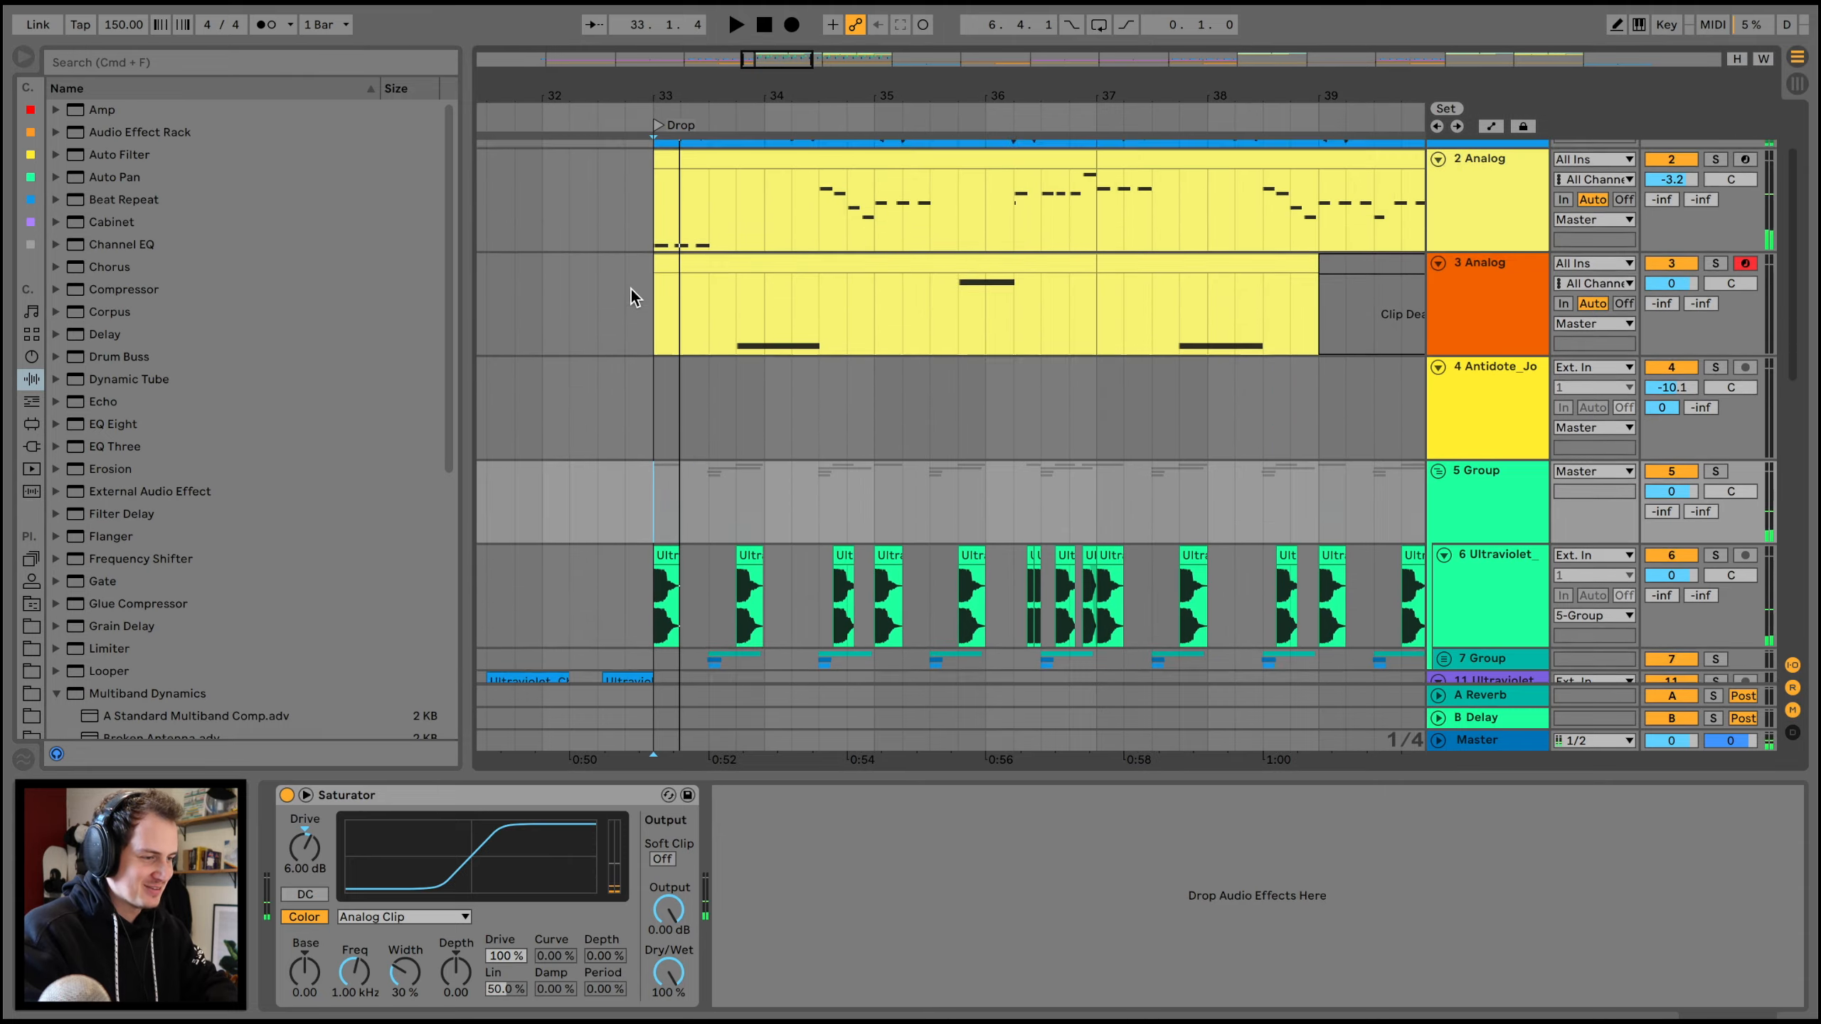
- Add a Compressor to the Main chord track and set its sidechain input to 5-Group
{"action": "left_click_drag", "start_coordinate": [172, 289], "coordinate": [311, 837]}
{"action": "left_click", "coordinate": [336, 854]}
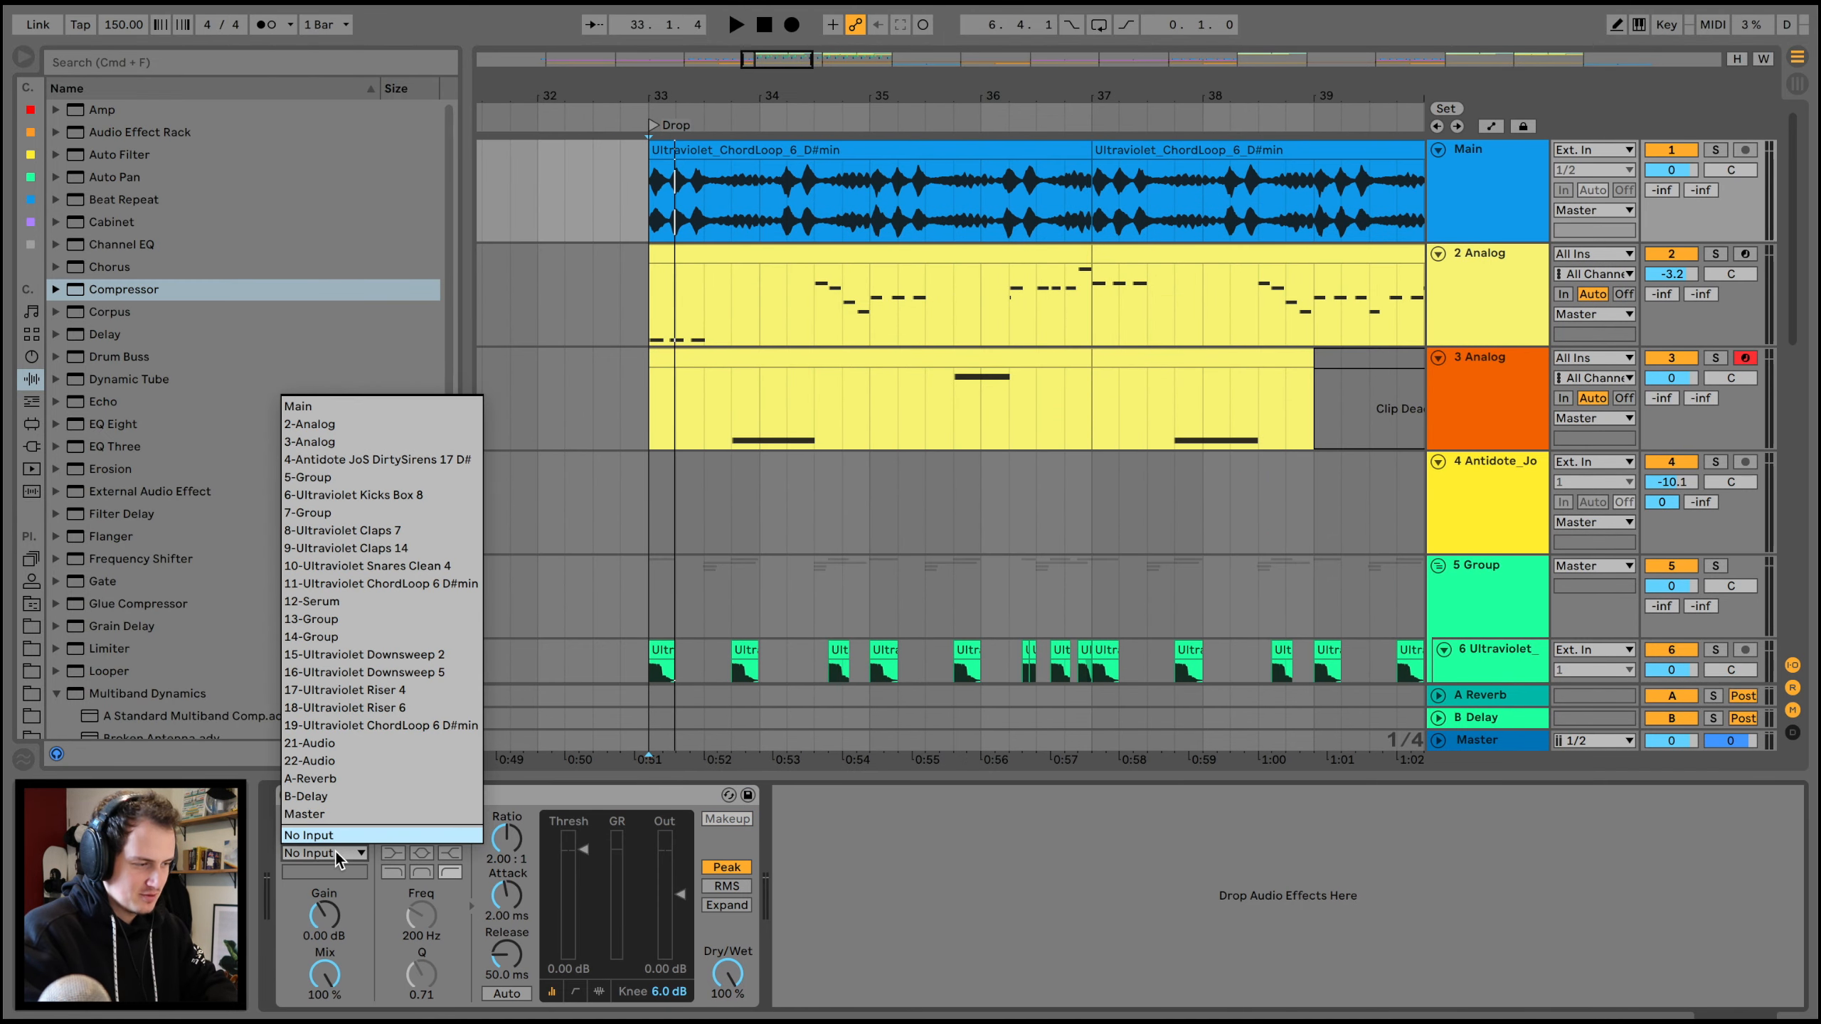
{"action": "left_click", "coordinate": [350, 477]}
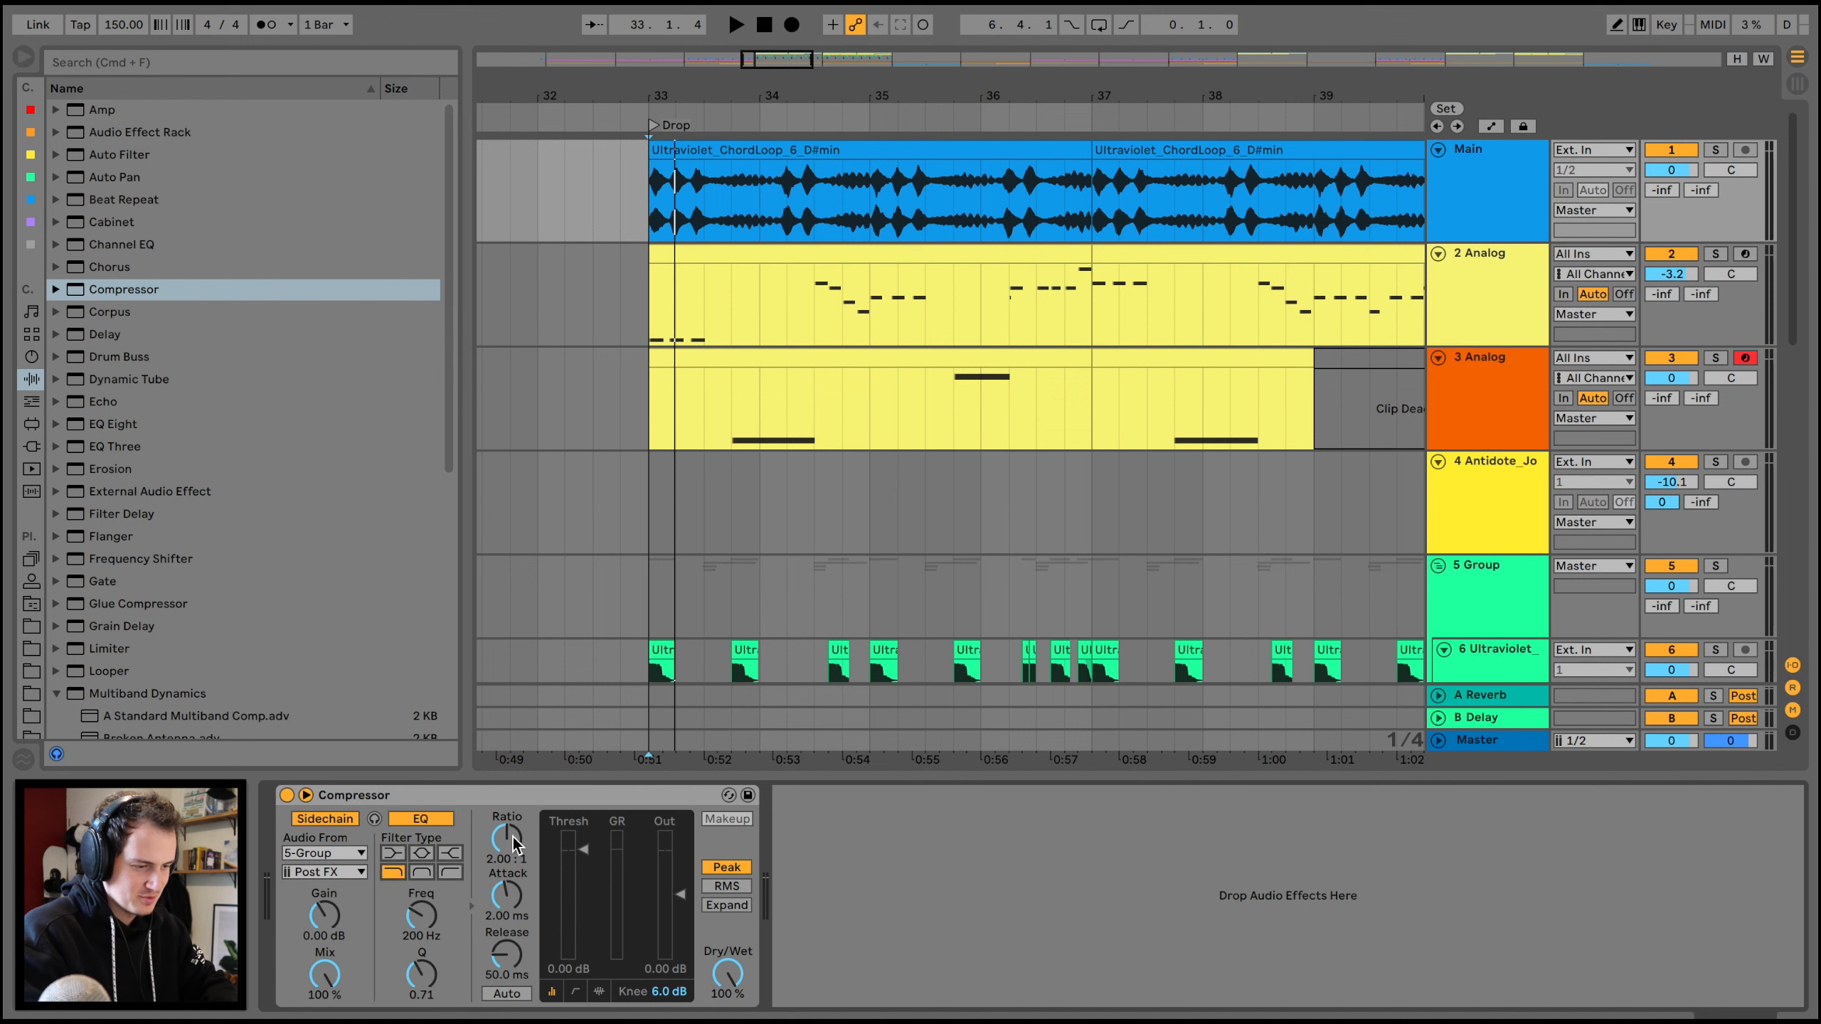
- Set the Main Compressor to -9.41 dB threshold, 6.30:1 ratio, 0.02 ms attack, 7.52 ms release and a 551 Hz sidechain filter
{"action": "key", "text": "space"}
{"action": "left_click_drag", "start_coordinate": [557, 851], "coordinate": [555, 941]}
{"action": "left_click_drag", "start_coordinate": [507, 871], "coordinate": [507, 832]}
{"action": "left_click_drag", "start_coordinate": [507, 895], "coordinate": [507, 900]}
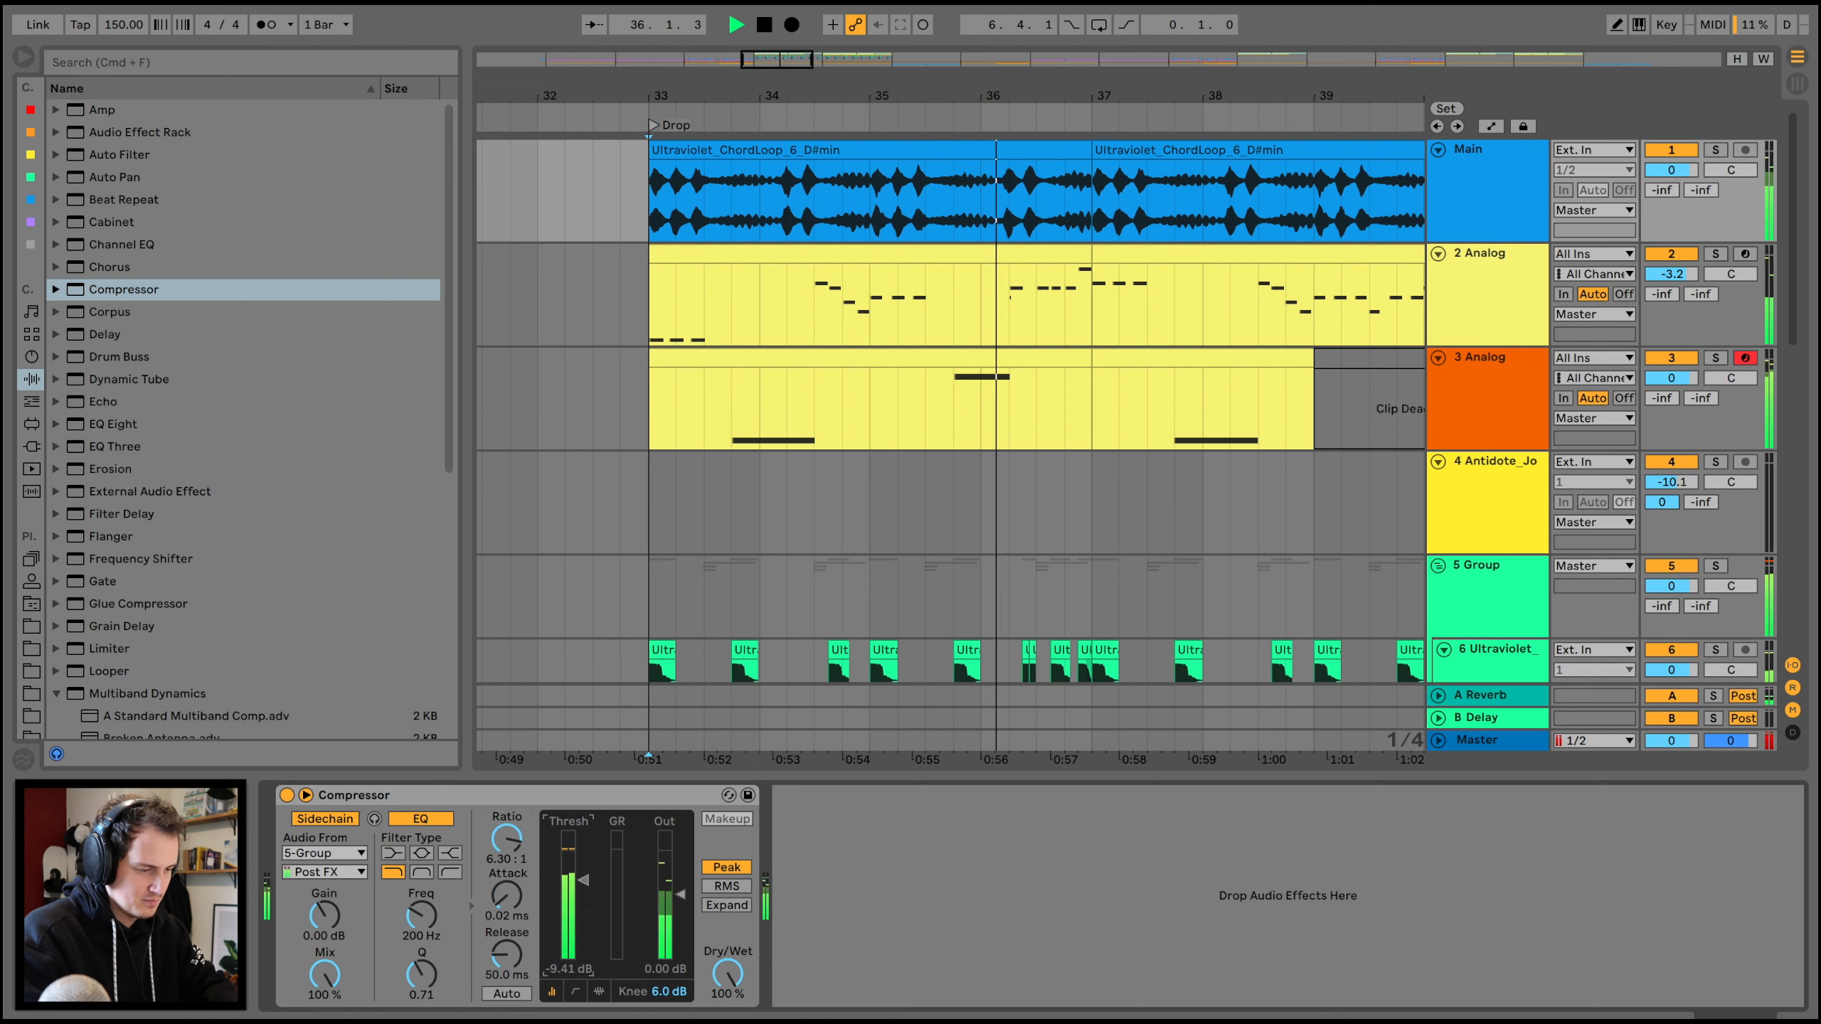
{"action": "left_click", "coordinate": [522, 799]}
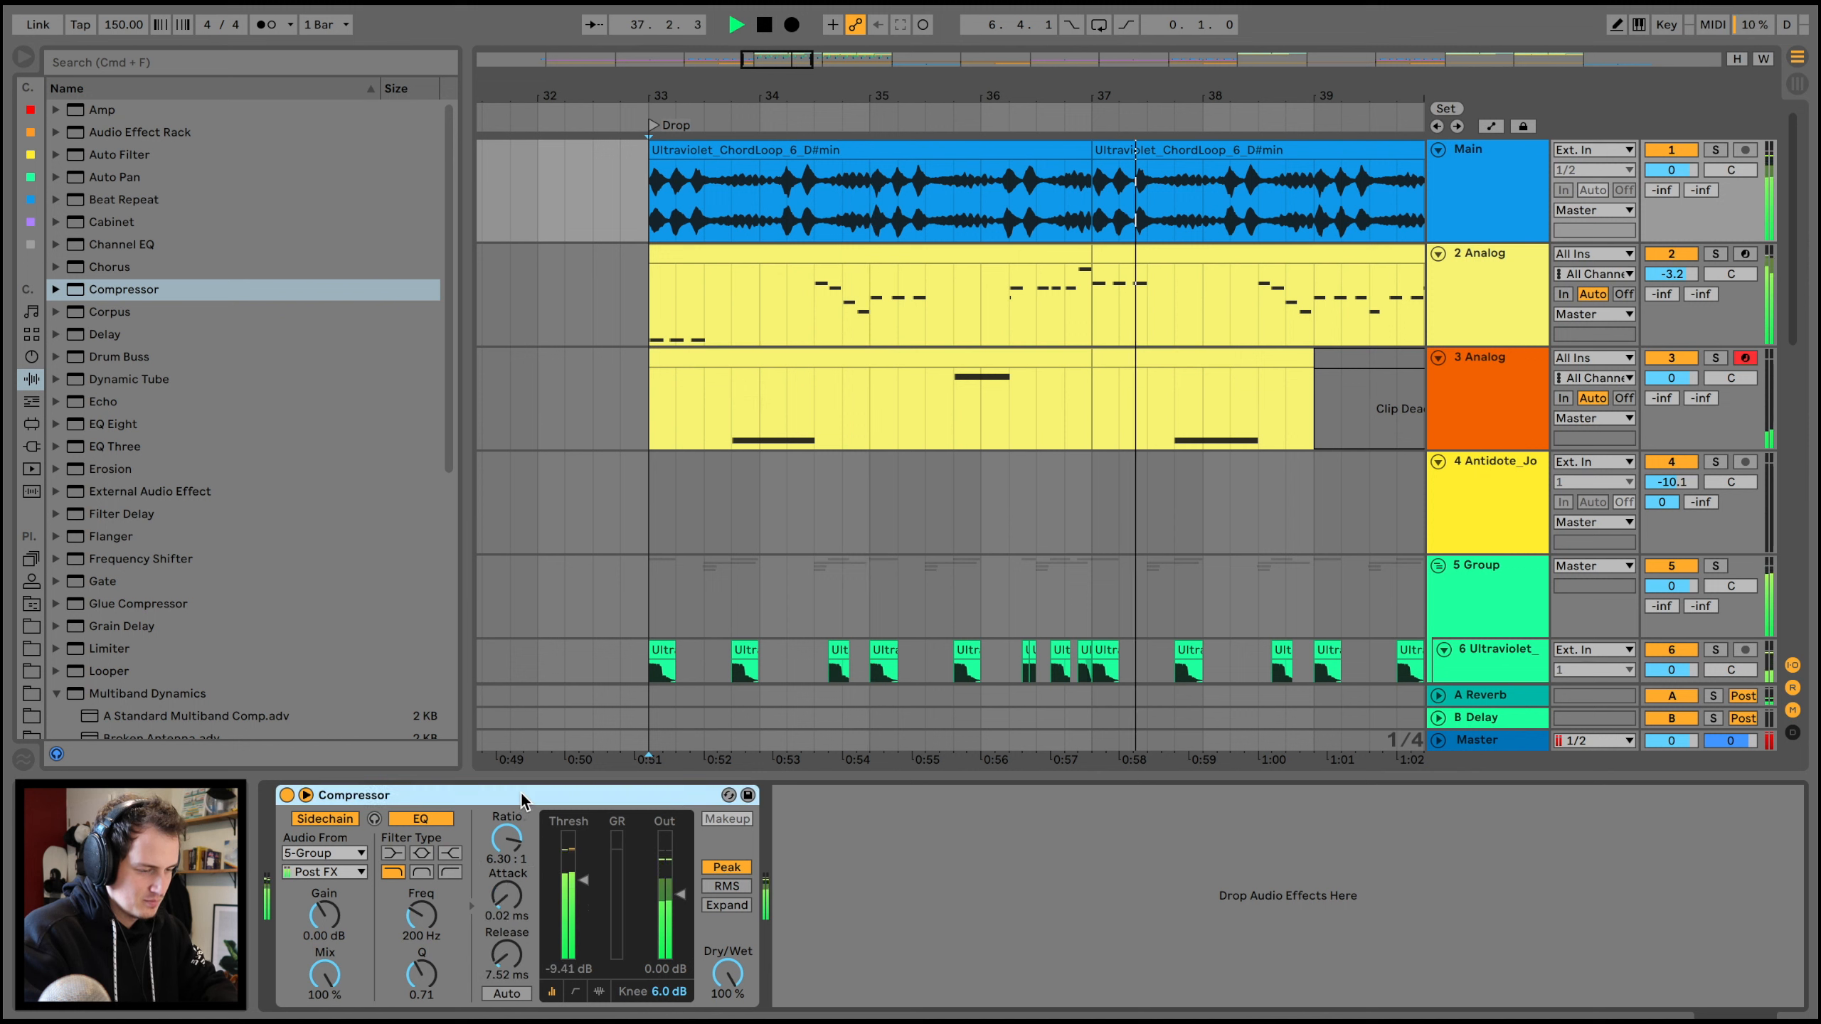
{"action": "left_click_drag", "start_coordinate": [431, 928], "coordinate": [428, 931]}
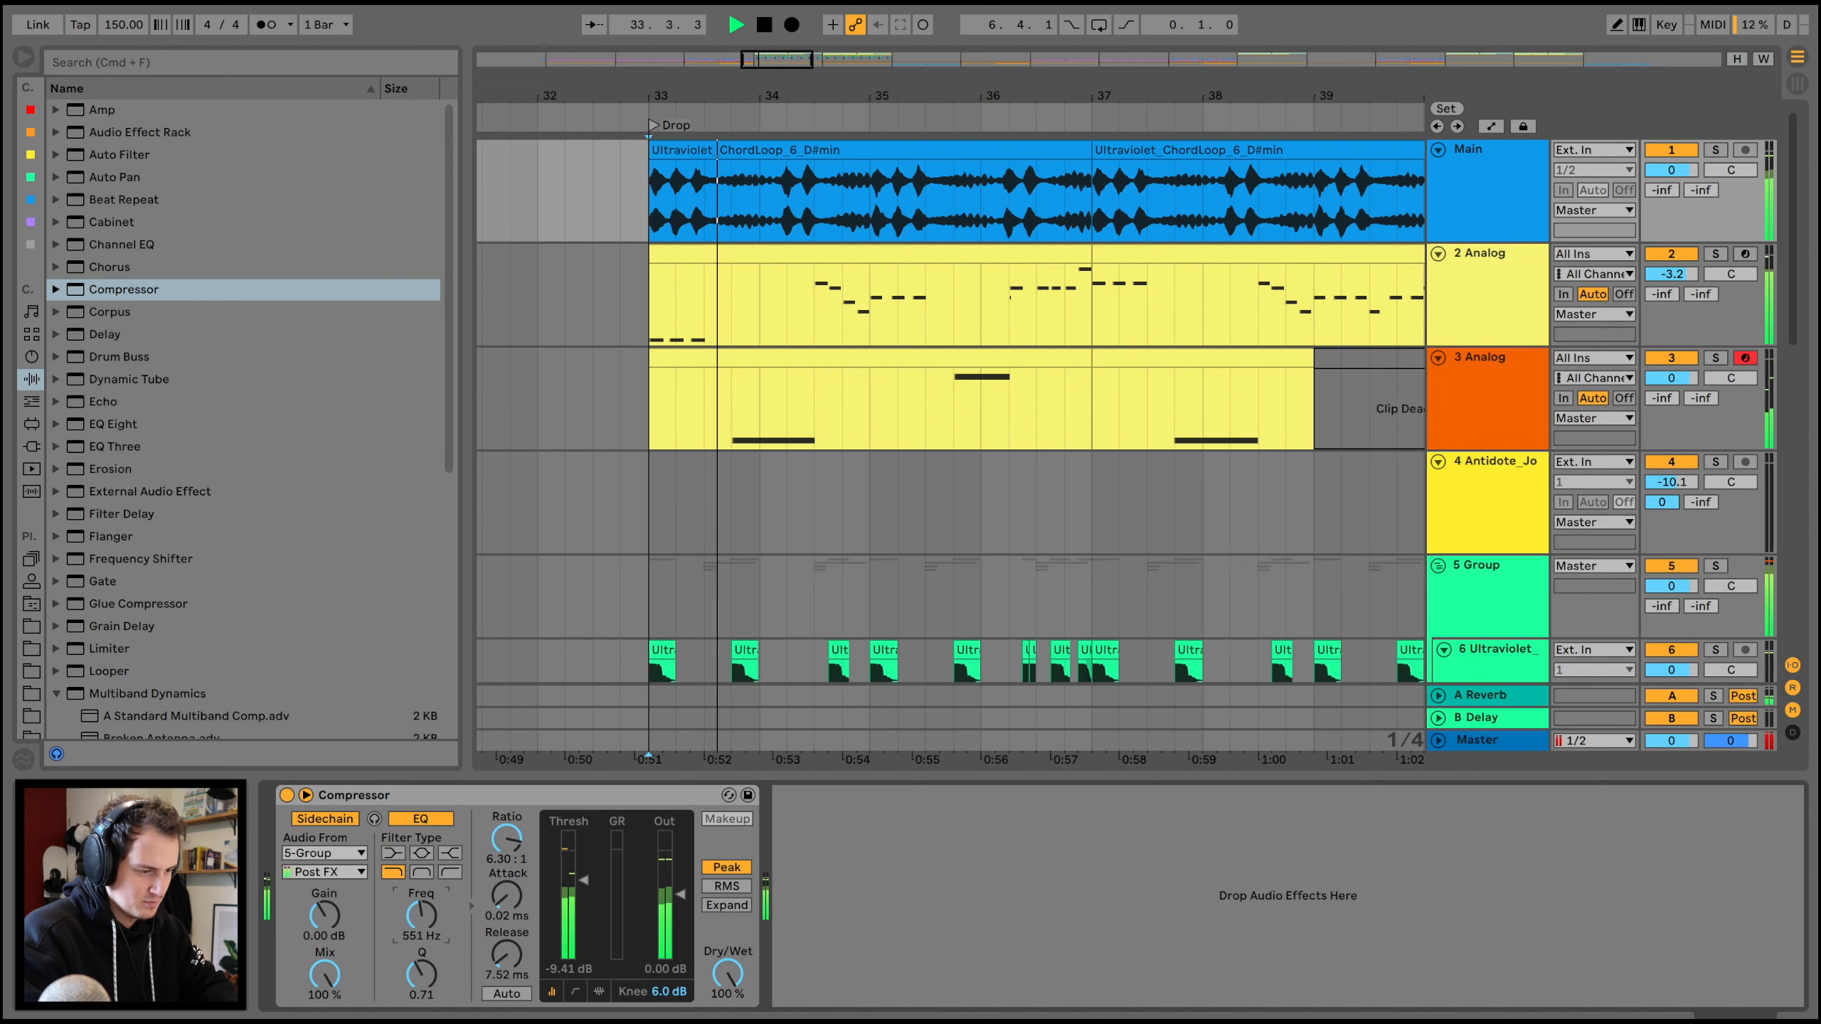
- Duplicate the Main track's Compressor, move the copy to 2 Analog and set its threshold to -10.1 dB
{"action": "left_click", "coordinate": [539, 797]}
{"action": "key", "text": "super+d"}
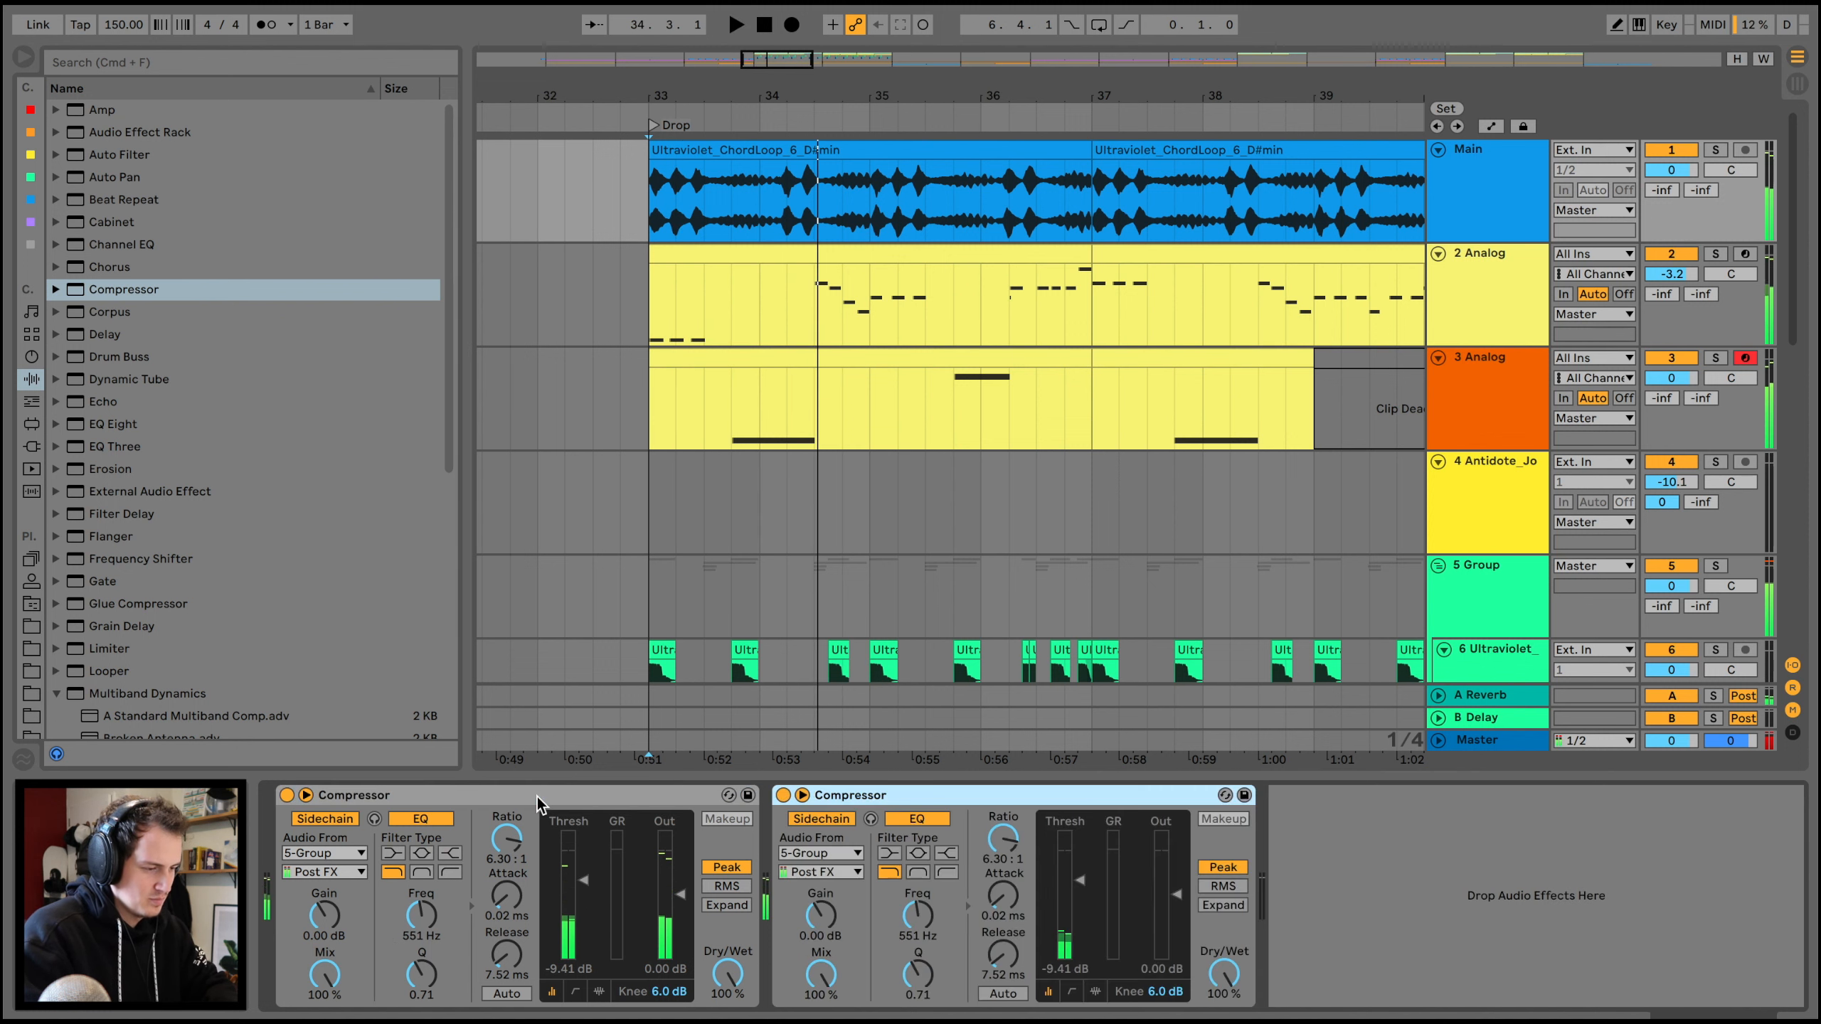
{"action": "left_click_drag", "start_coordinate": [778, 279], "coordinate": [778, 285]}
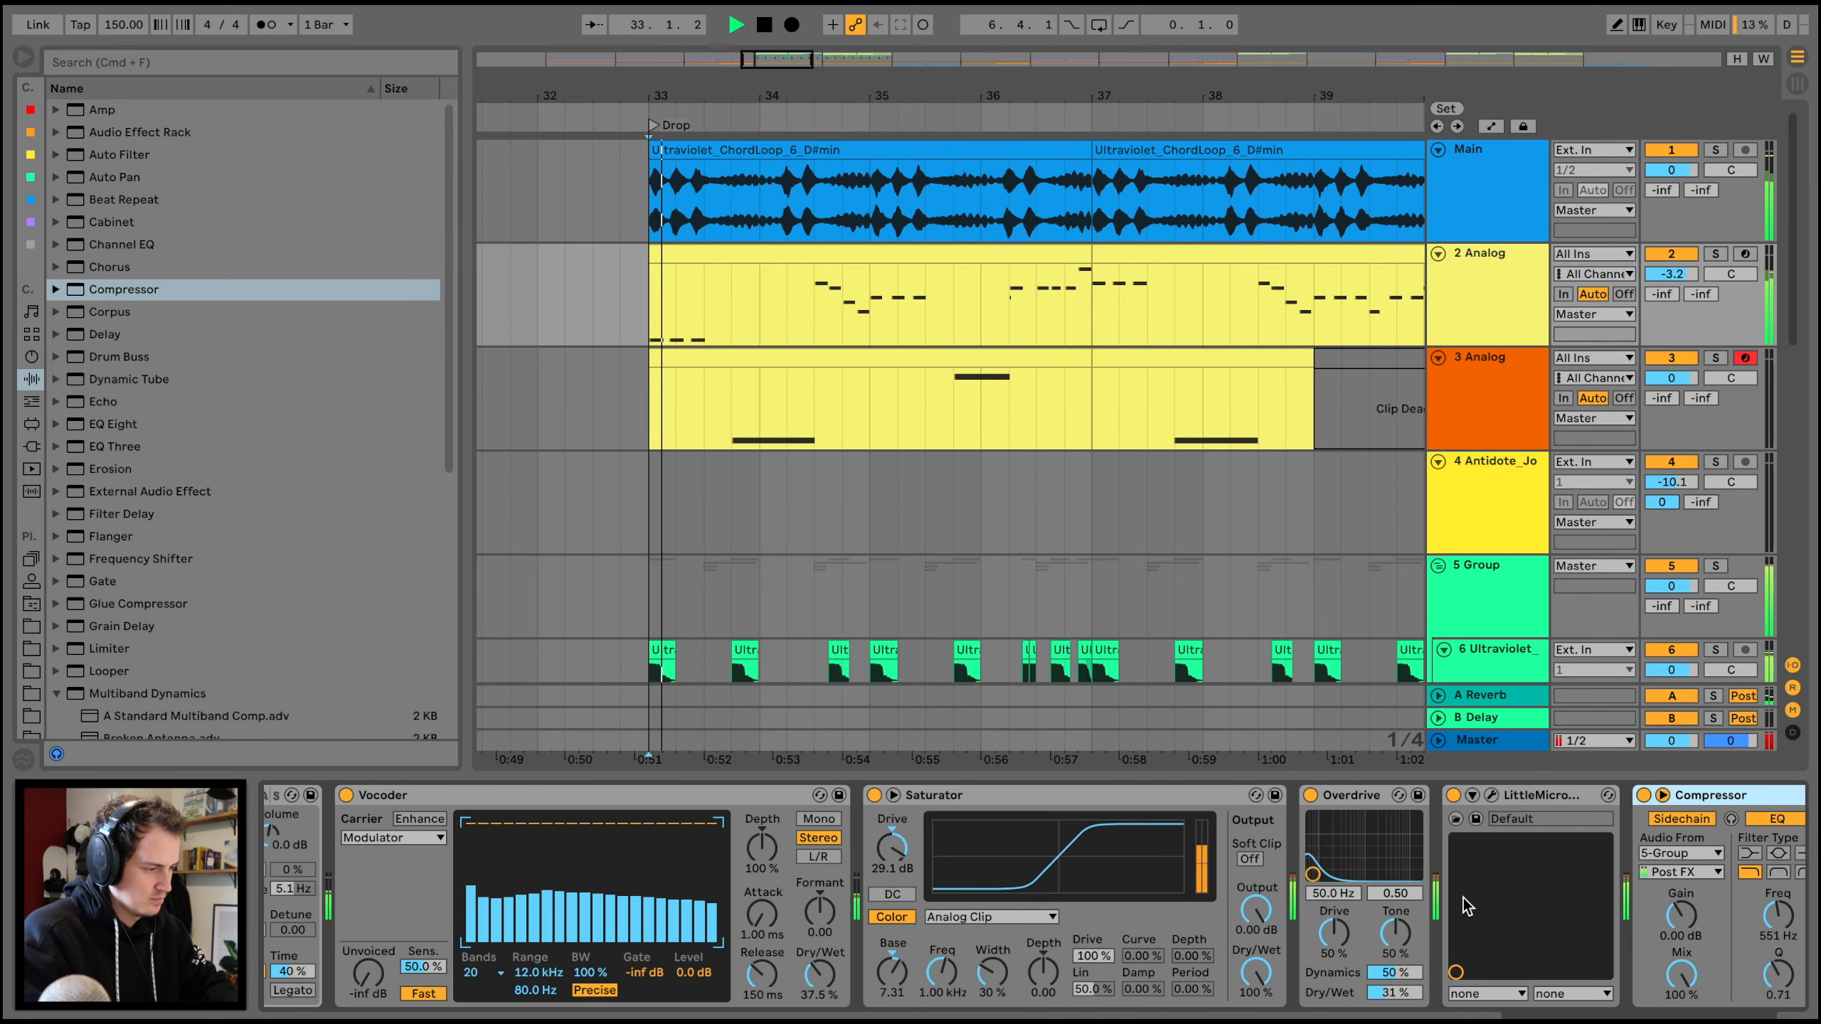
{"action": "scroll", "coordinate": [1467, 901], "scroll_direction": "right", "scroll_amount": 6}
{"action": "mouse_move", "coordinate": [1498, 884]}
{"action": "left_mouse_down"}
{"action": "mouse_move", "coordinate": [1500, 956]}
{"action": "mouse_move", "coordinate": [1499, 869]}
{"action": "mouse_move", "coordinate": [1498, 887]}
{"action": "left_mouse_up"}
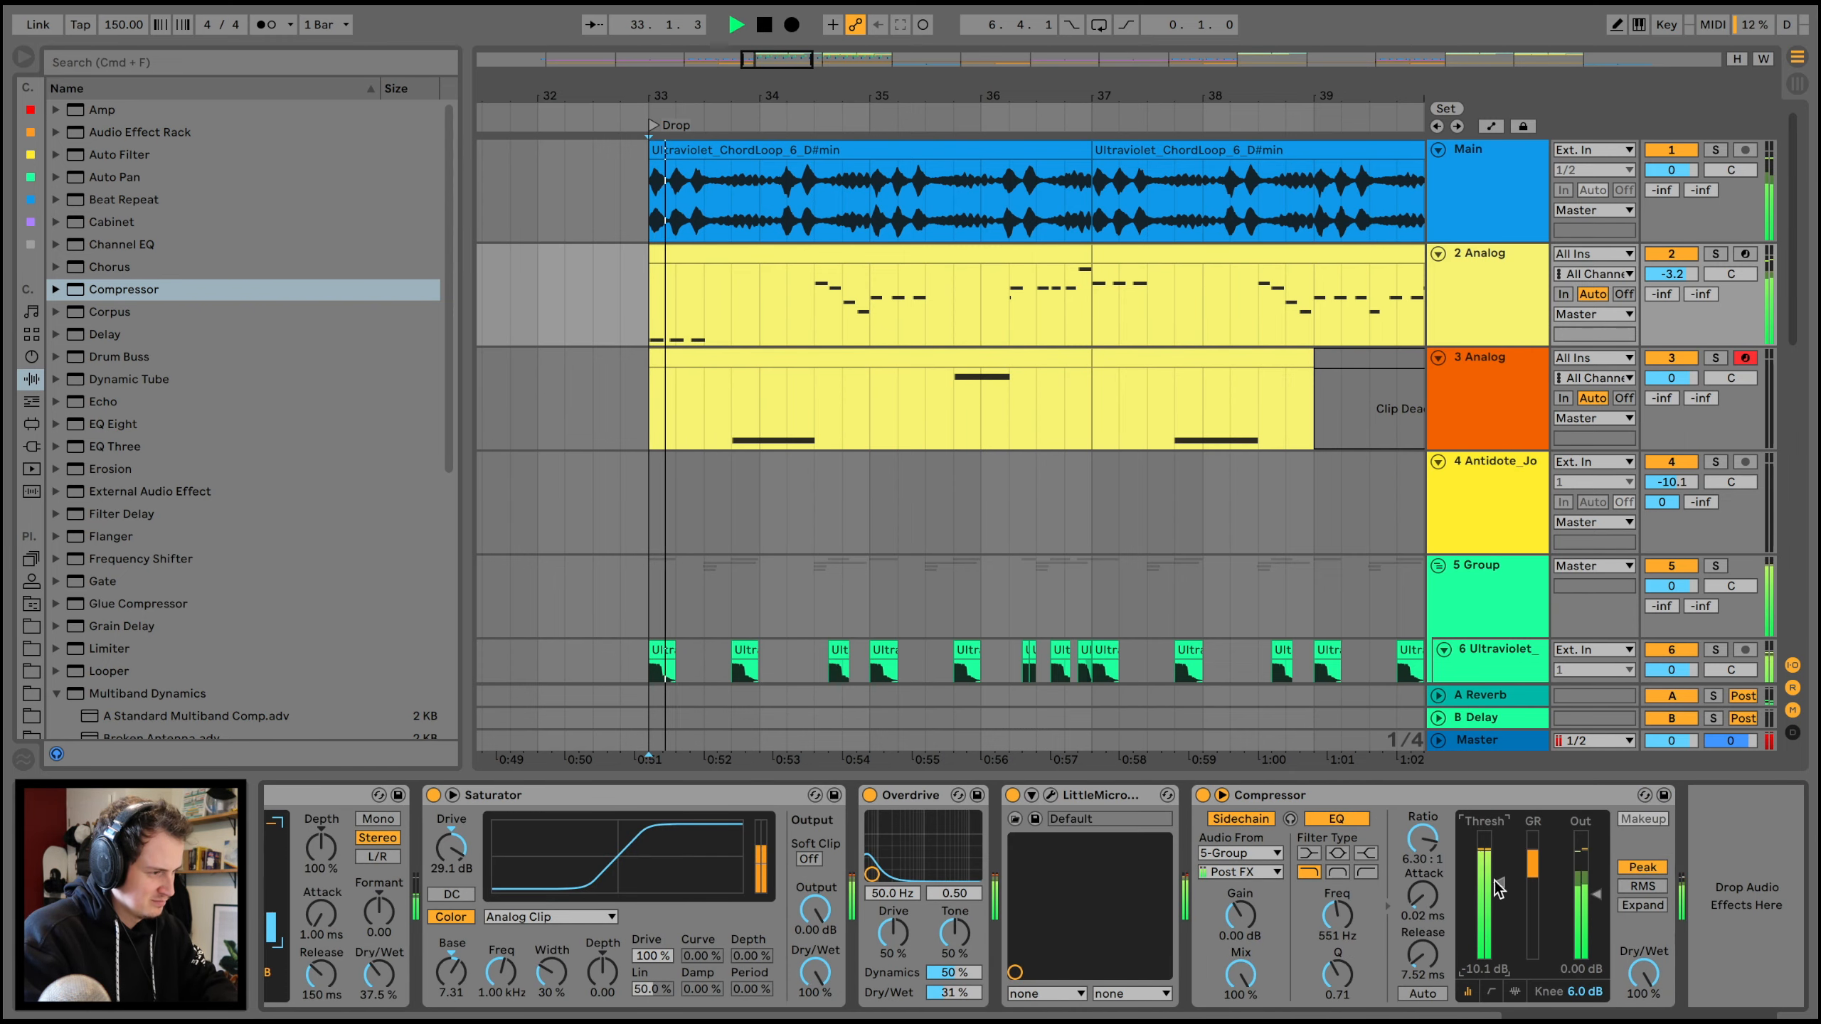
- Copy the sidechain Compressor from 2 Analog to 3 Analog and play from just before the Drop
{"action": "left_click", "coordinate": [1473, 434]}
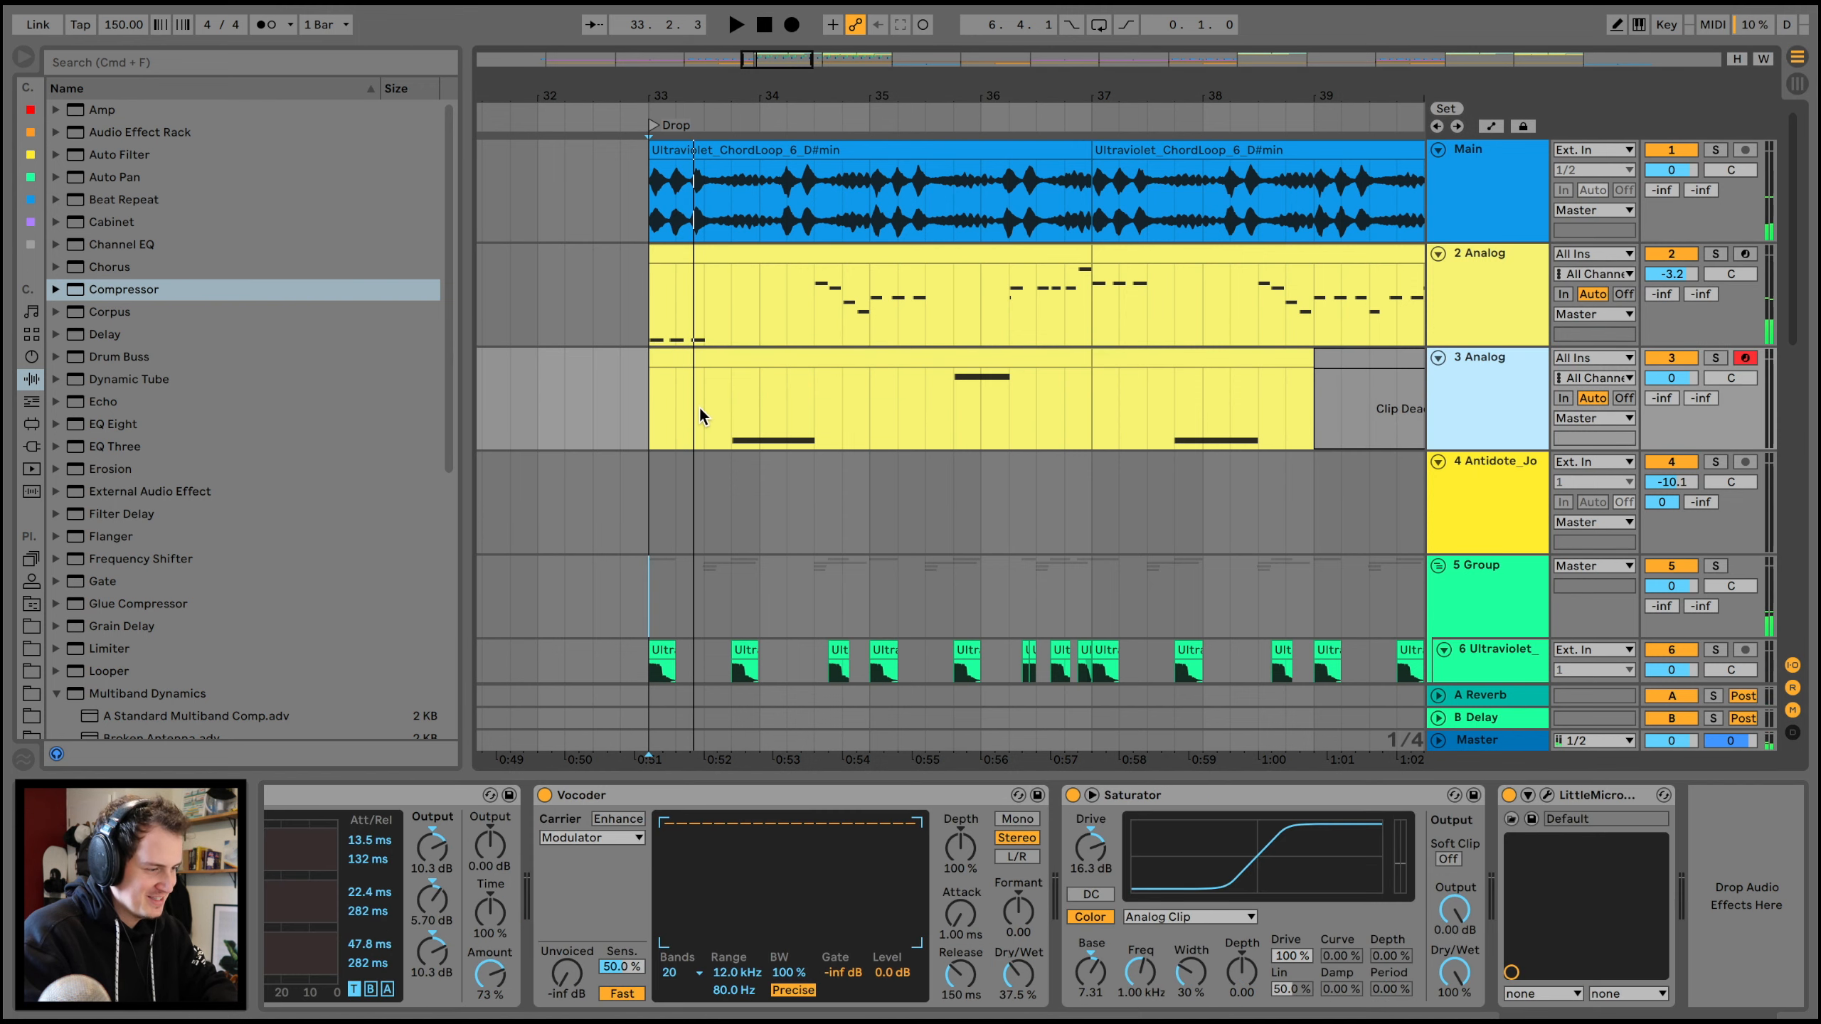
{"action": "left_click", "coordinate": [1484, 332]}
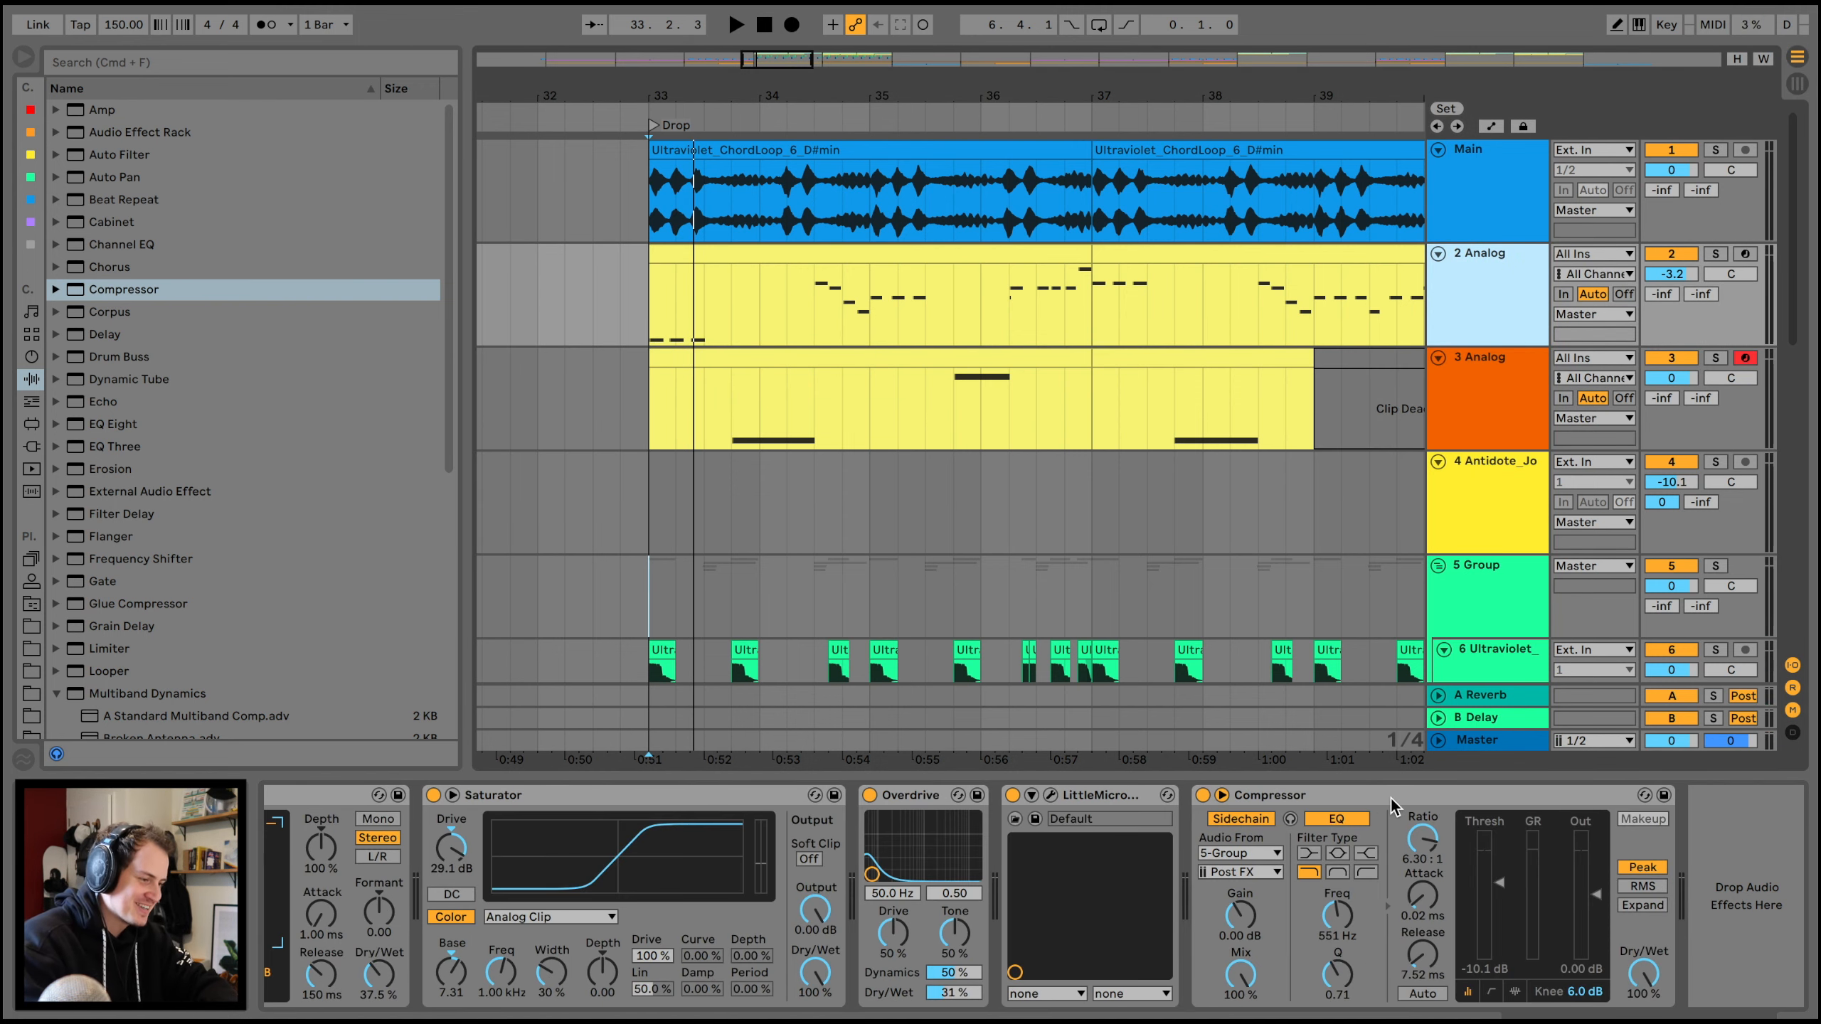
{"action": "left_click_drag", "start_coordinate": [1391, 798], "coordinate": [864, 502]}
{"action": "left_click_drag", "start_coordinate": [827, 404], "coordinate": [616, 398]}
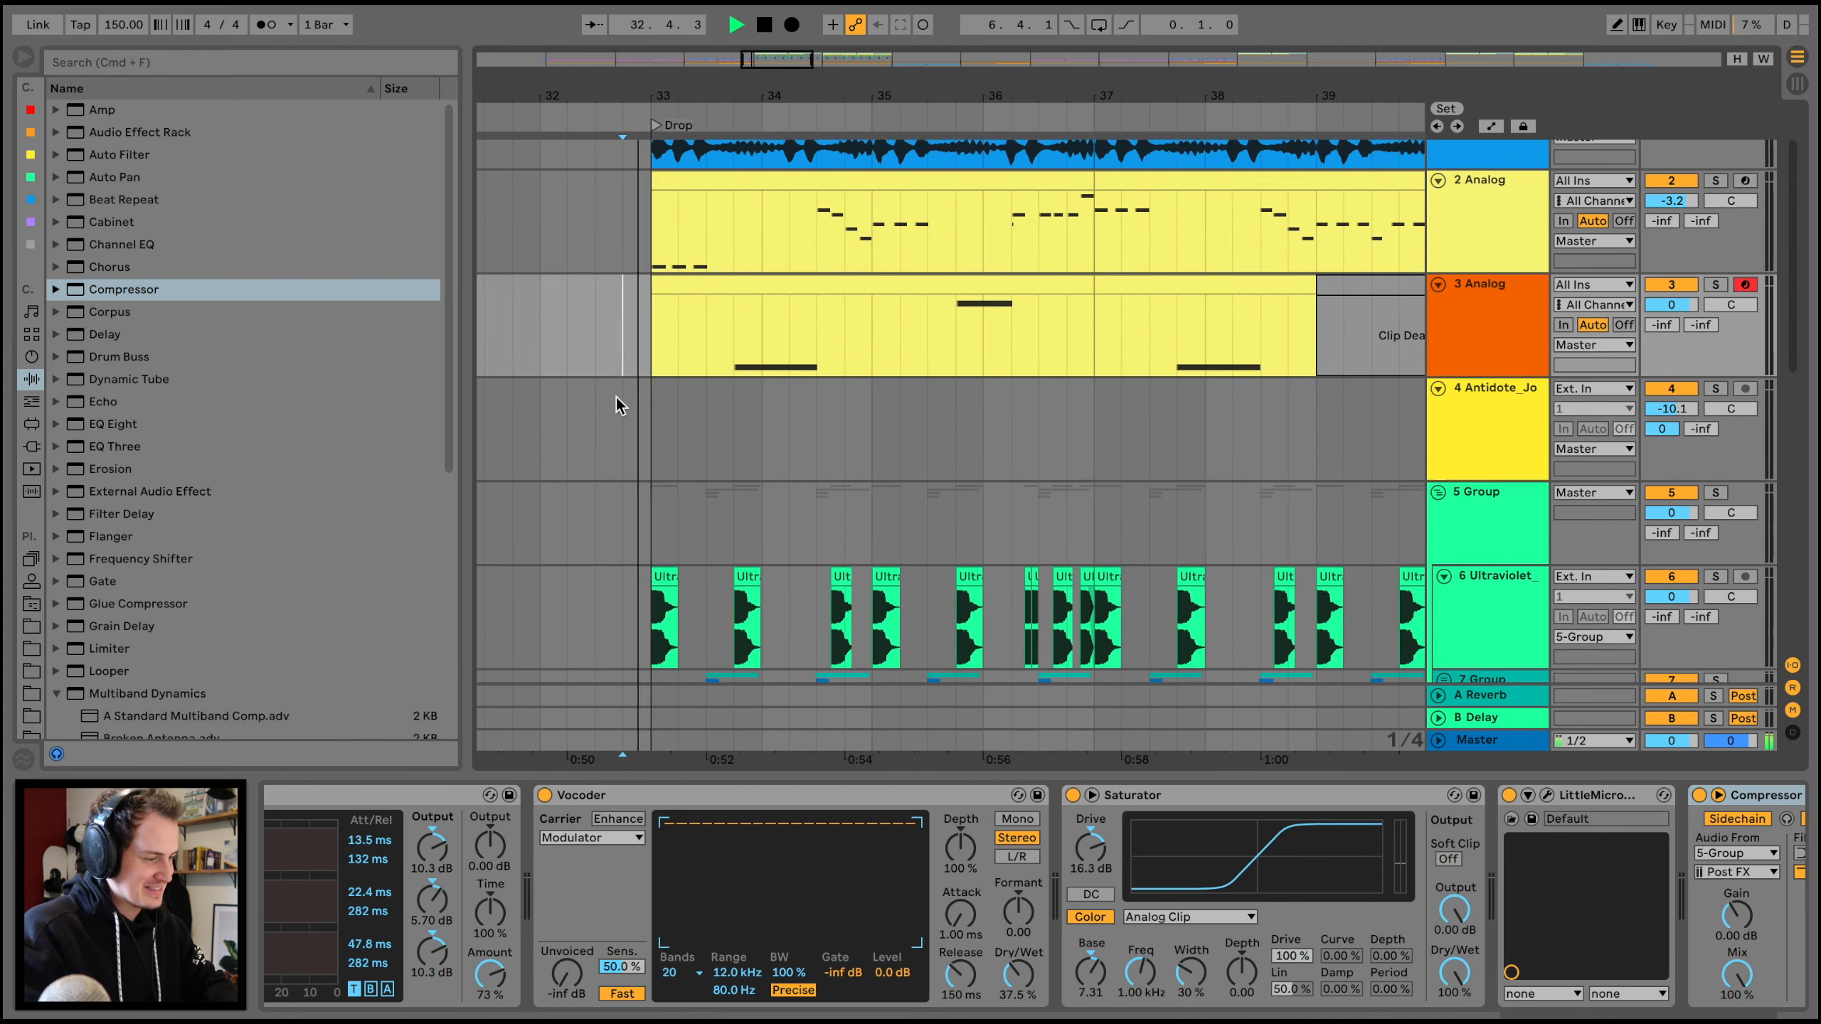
- Solo 3 Analog and add Erosion after its Compressor with Wide Noise at 2.36 kHz, width 0.96 and amount 190
{"action": "left_click", "coordinate": [1451, 468]}
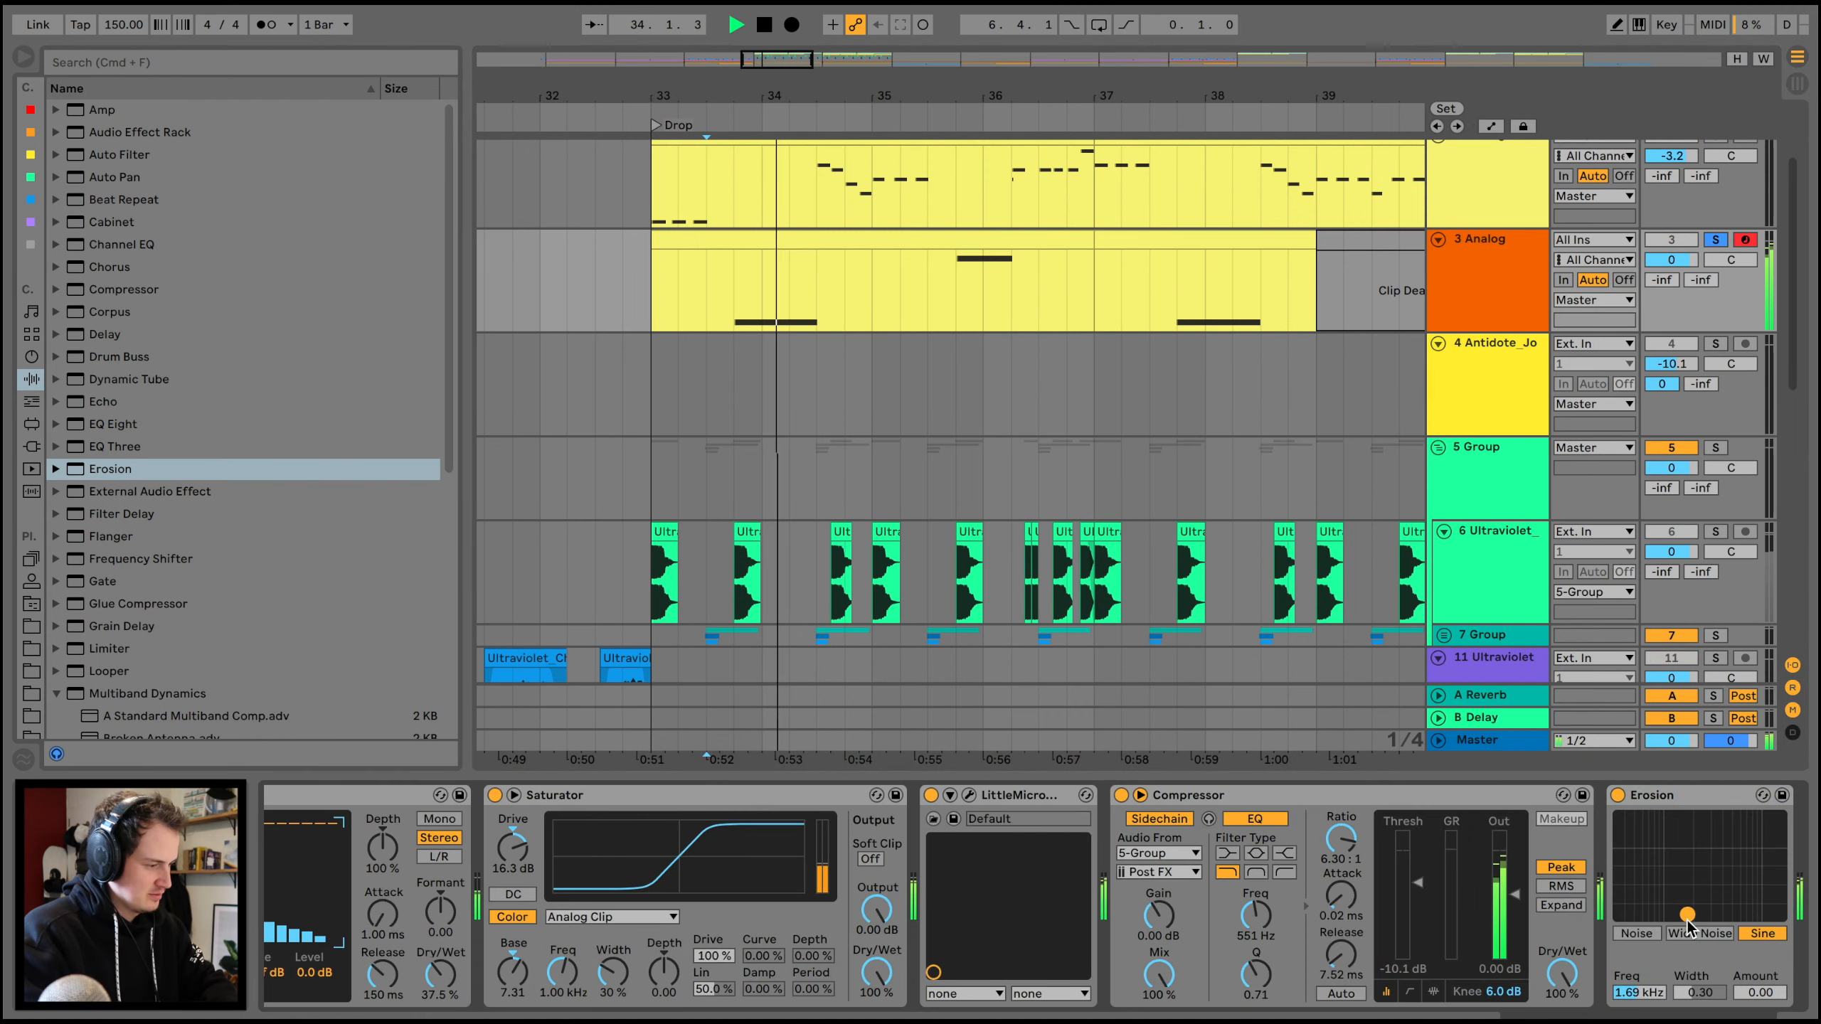
{"action": "left_click", "coordinate": [1695, 932]}
{"action": "key", "text": "space"}
{"action": "key", "text": "space"}
{"action": "left_click_drag", "start_coordinate": [1688, 916], "coordinate": [1701, 821]}
{"action": "key", "text": "space"}
{"action": "key", "text": "space"}
{"action": "scroll", "coordinate": [1701, 820], "scroll_direction": "up", "scroll_amount": 5}
{"action": "scroll", "coordinate": [132, 634], "scroll_direction": "down", "scroll_amount": 7}
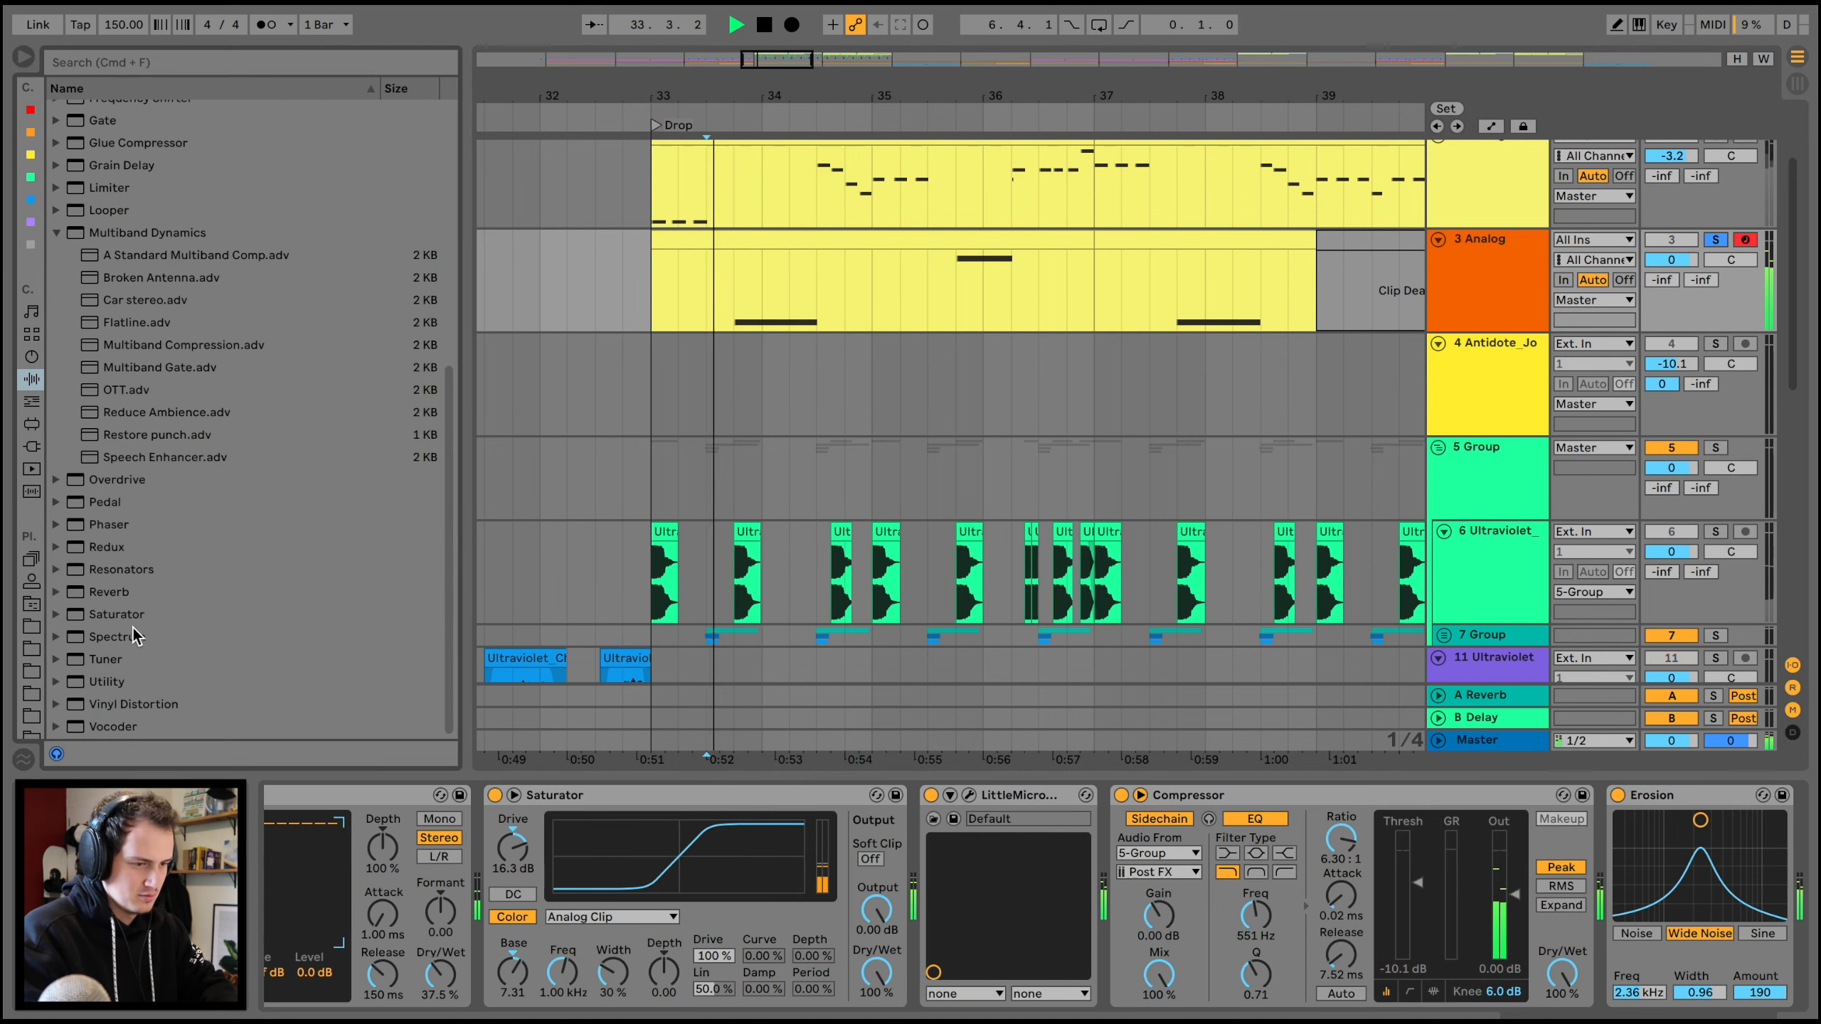
{"action": "key", "text": "space"}
- Group Erosion into an Audio Effect Rack placed before the Compressor and create a second, empty chain
{"action": "left_click", "coordinate": [1668, 804]}
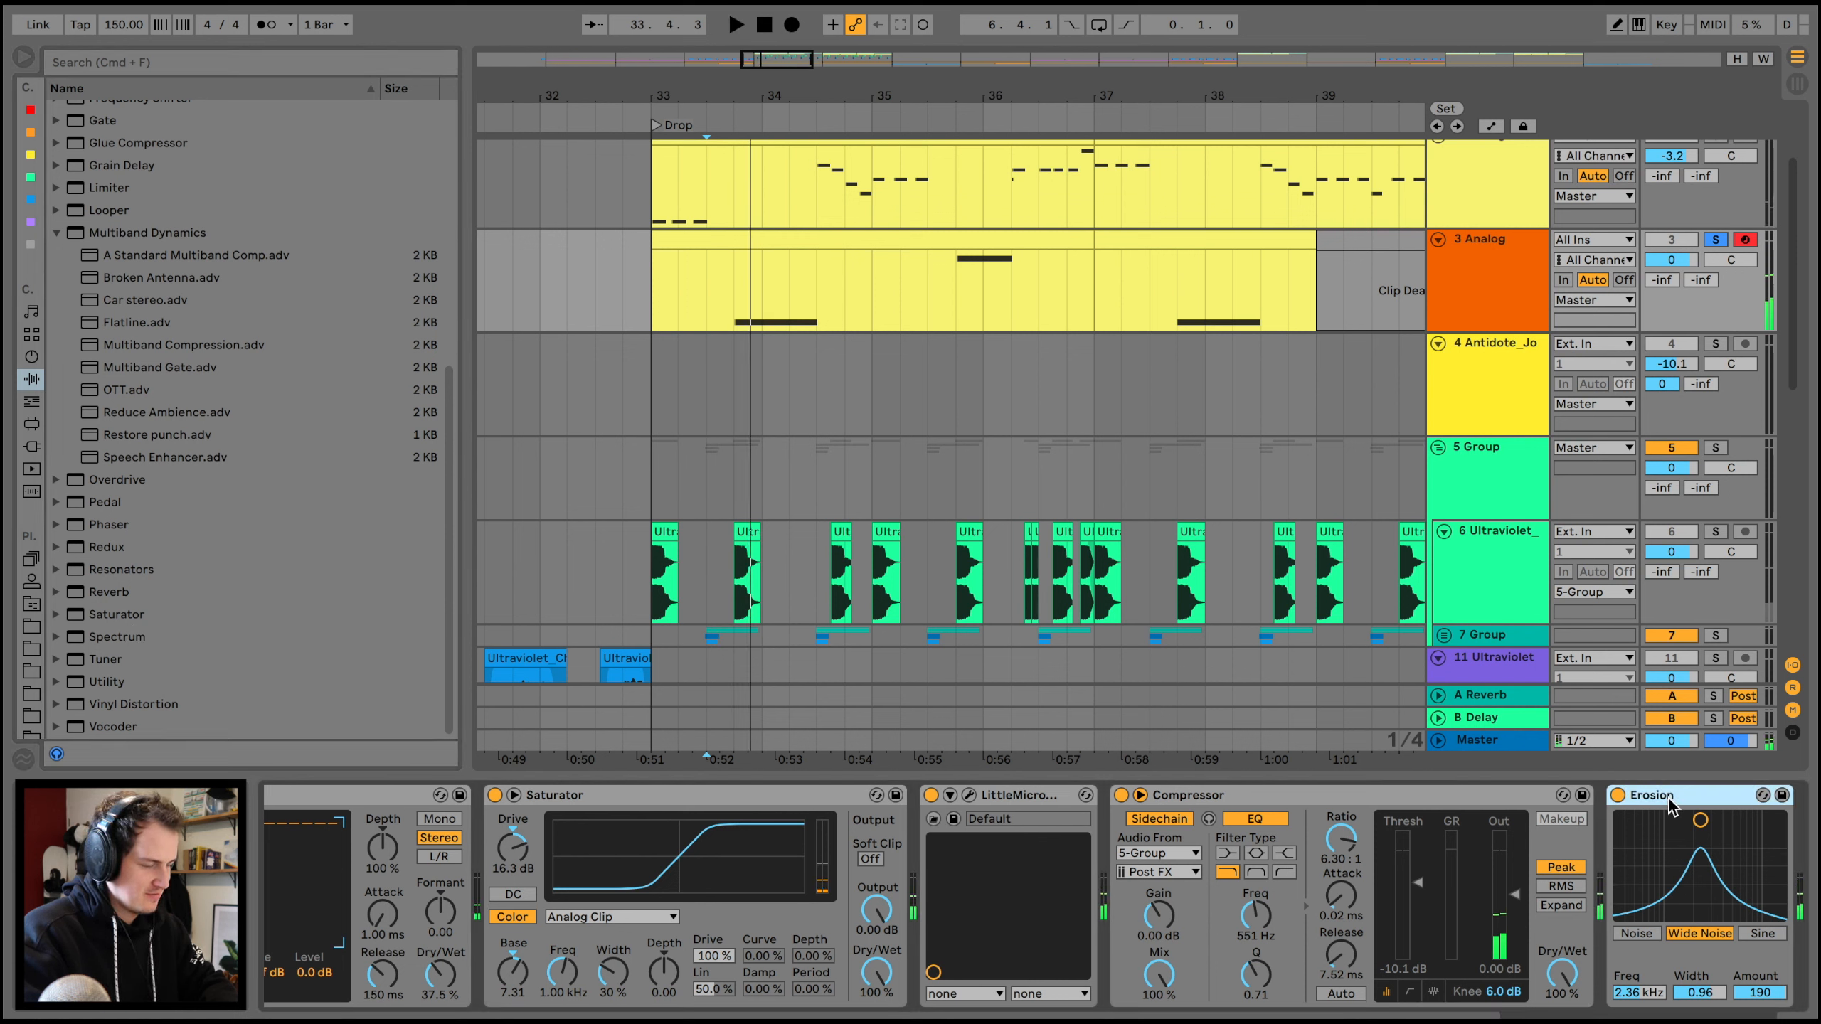
{"action": "key", "text": "super+g"}
{"action": "mouse_move", "coordinate": [1605, 906]}
{"action": "left_mouse_down"}
{"action": "mouse_move", "coordinate": [1158, 891]}
{"action": "mouse_move", "coordinate": [1126, 828]}
{"action": "left_mouse_up"}
{"action": "left_click", "coordinate": [1123, 837]}
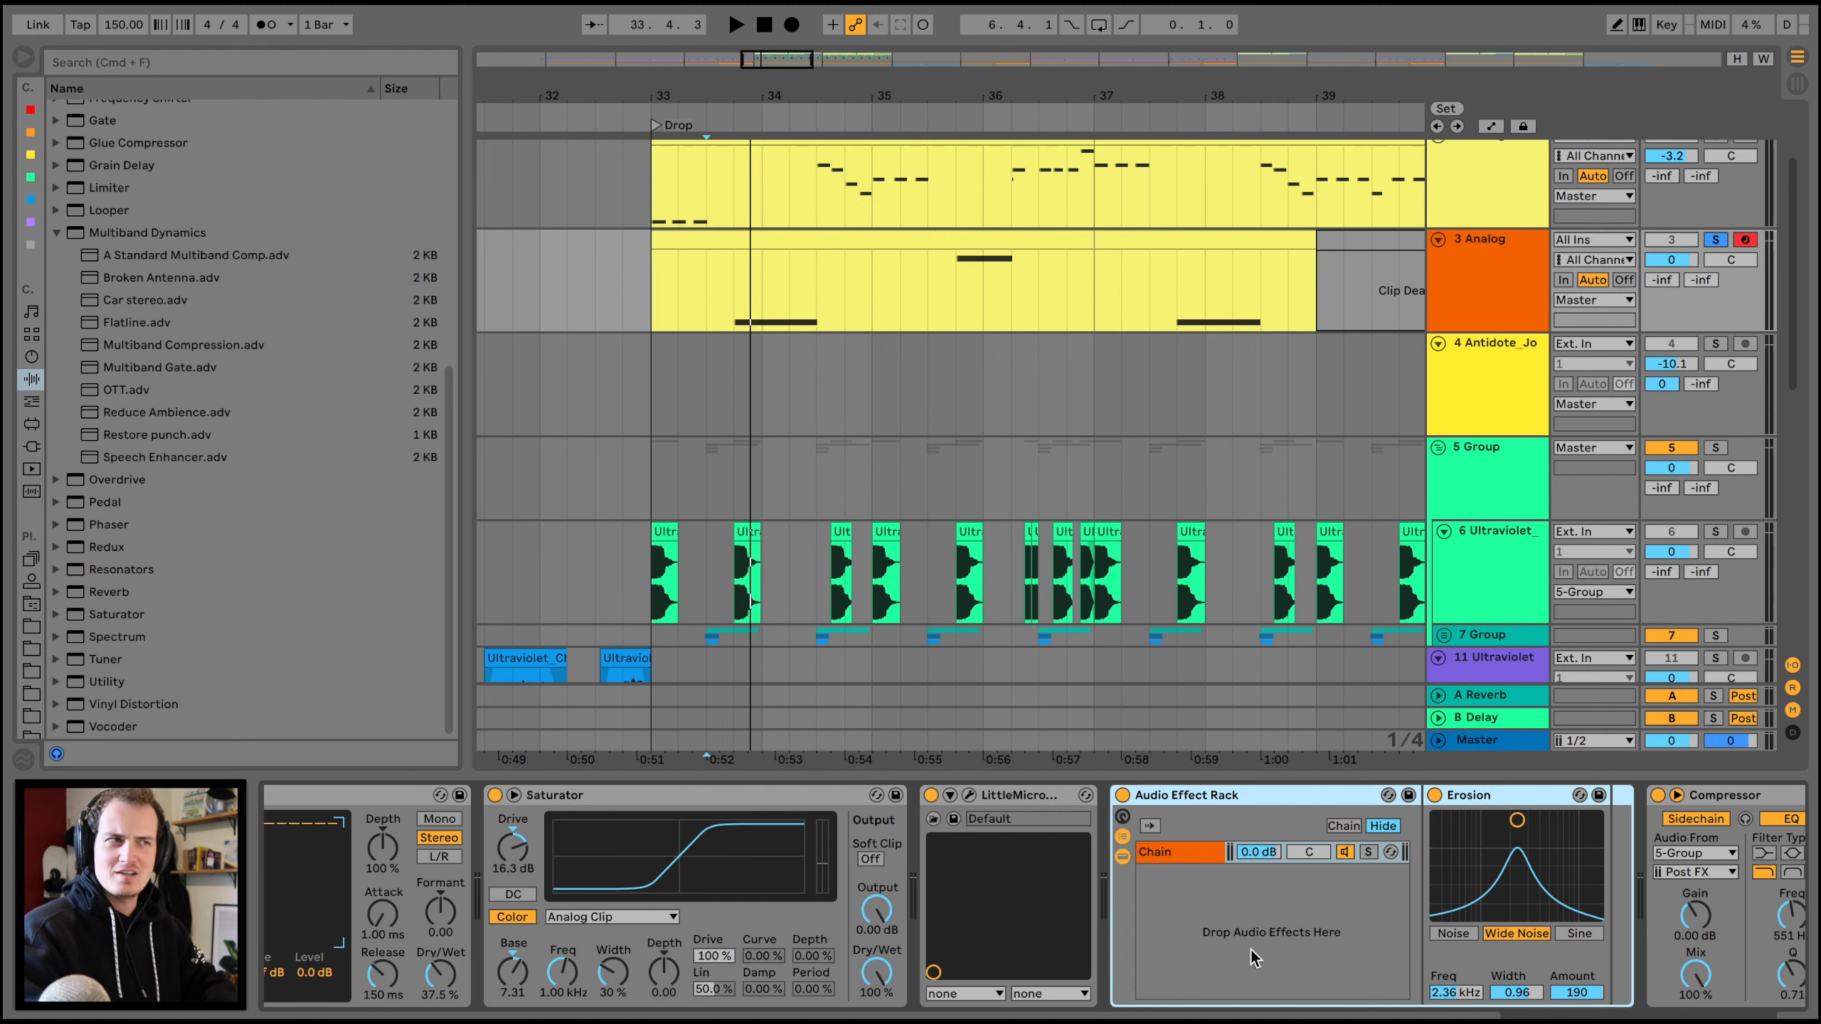
{"action": "right_click", "coordinate": [1223, 911]}
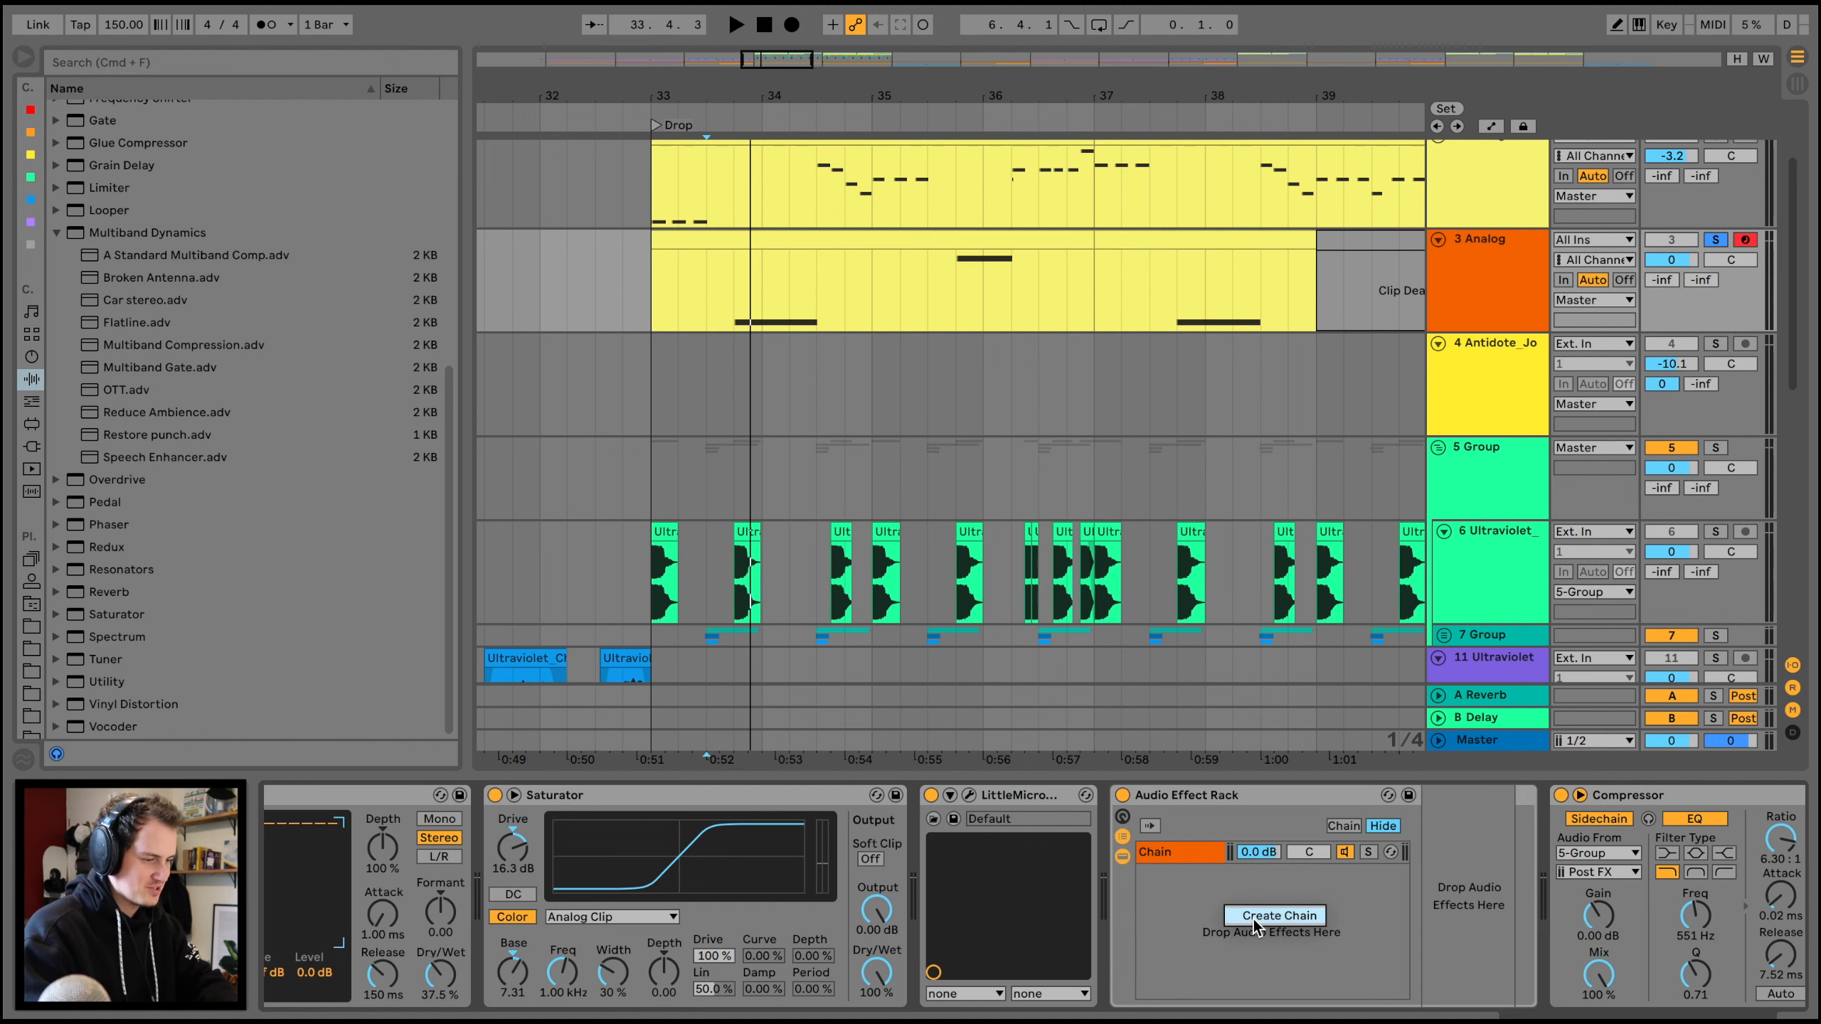
{"action": "left_click", "coordinate": [1253, 919]}
{"action": "left_click", "coordinate": [1193, 850]}
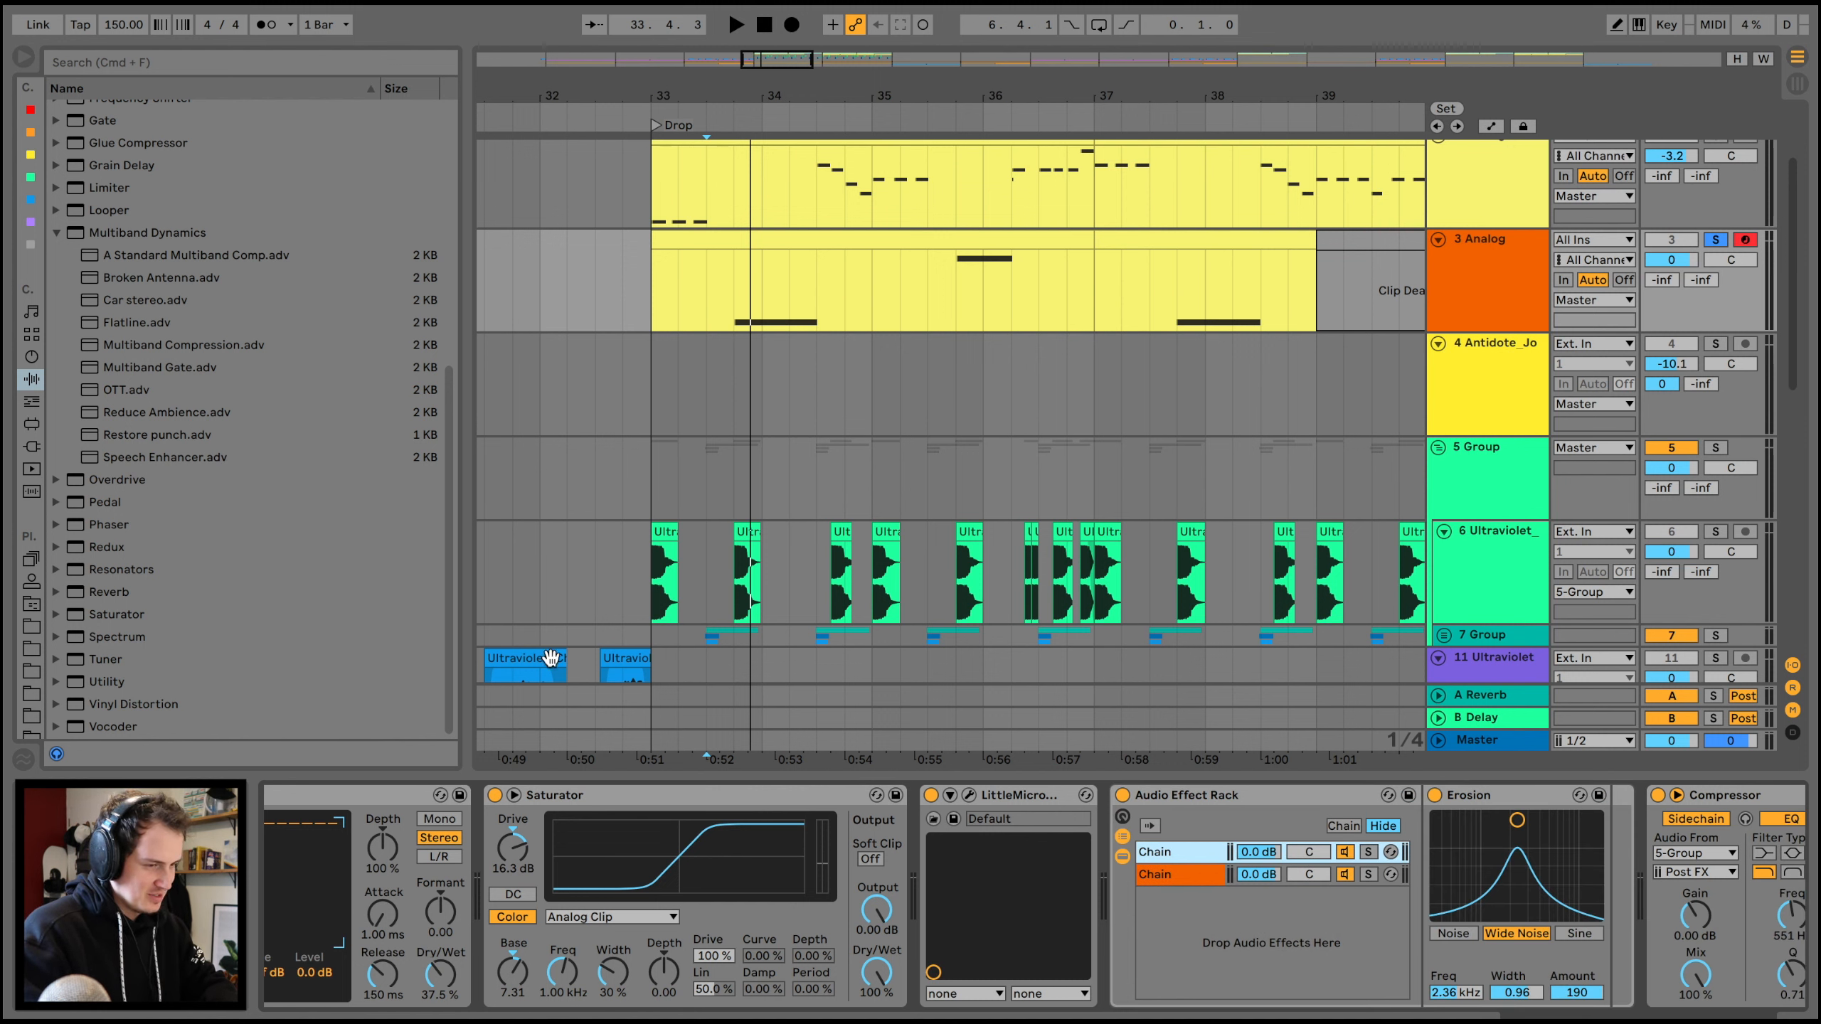
- Add EQ Eight after Erosion with a low cut at 153 Hz and Q 0.29, and solo that chain
{"action": "left_click", "coordinate": [157, 387]}
{"action": "left_click_drag", "start_coordinate": [111, 424], "coordinate": [1195, 850]}
{"action": "key", "text": "space"}
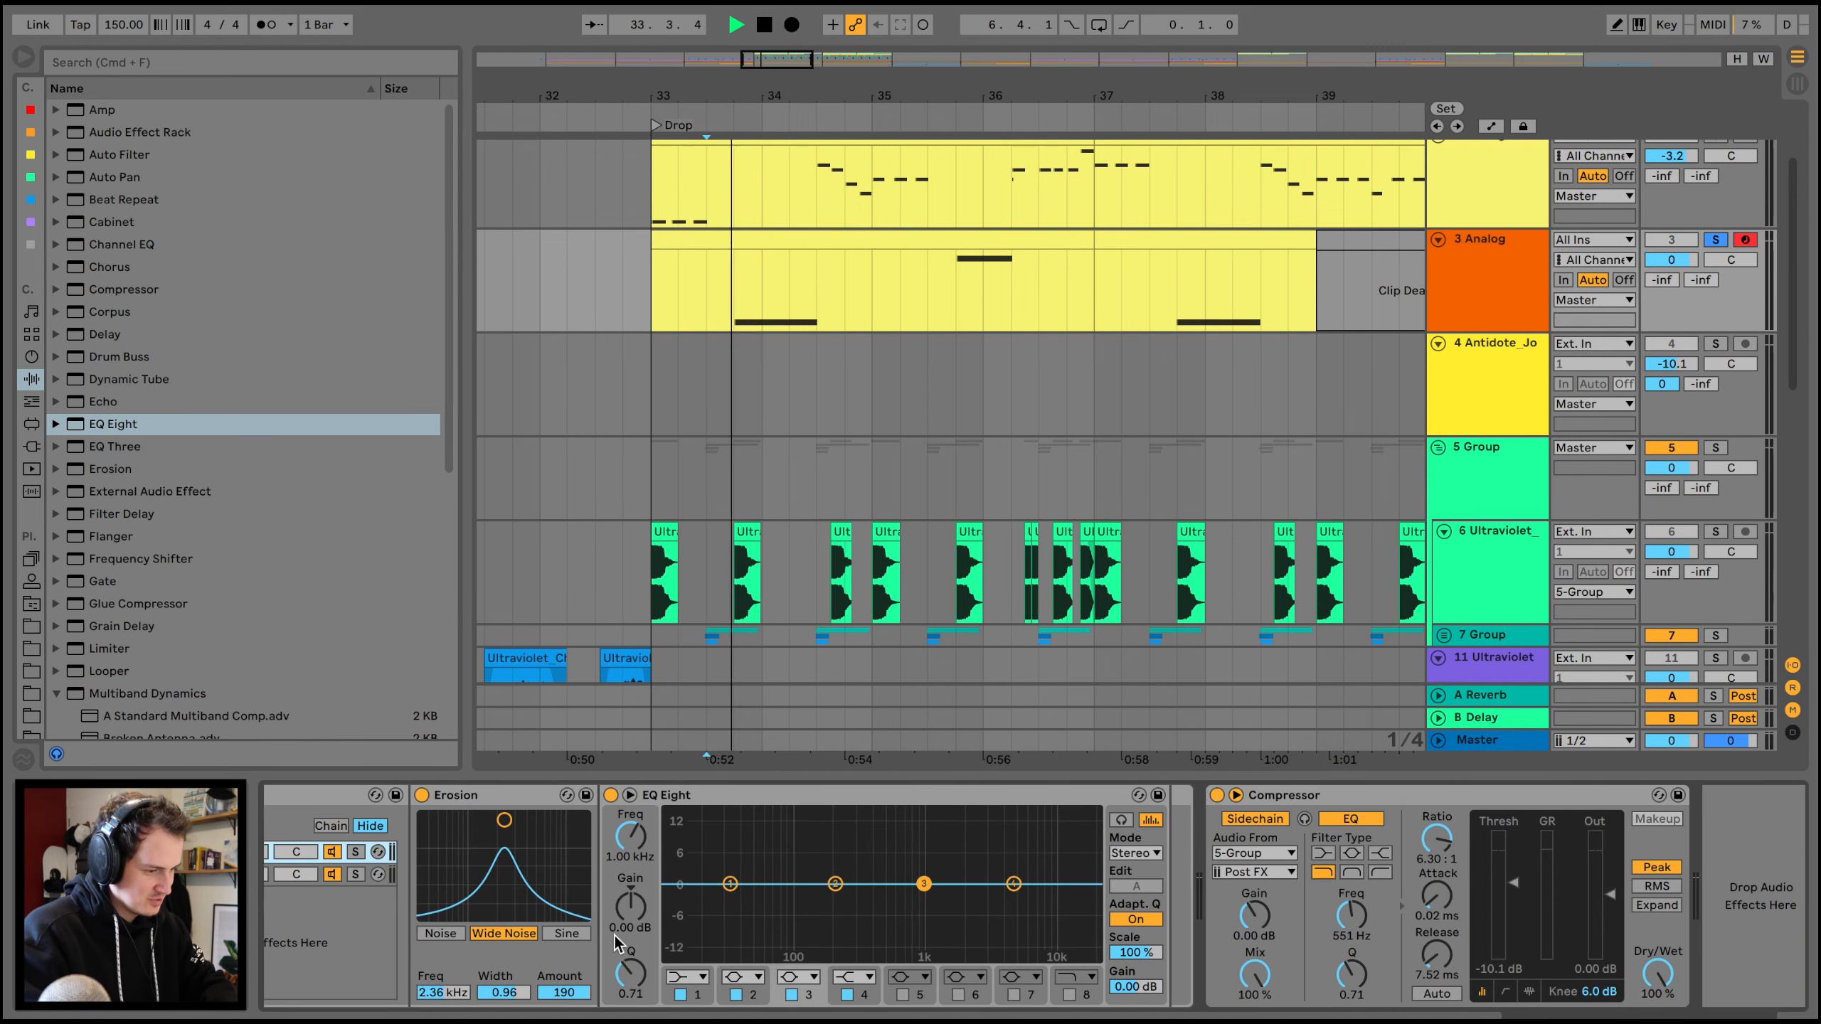
{"action": "left_click", "coordinate": [687, 976]}
{"action": "left_click", "coordinate": [683, 1001]}
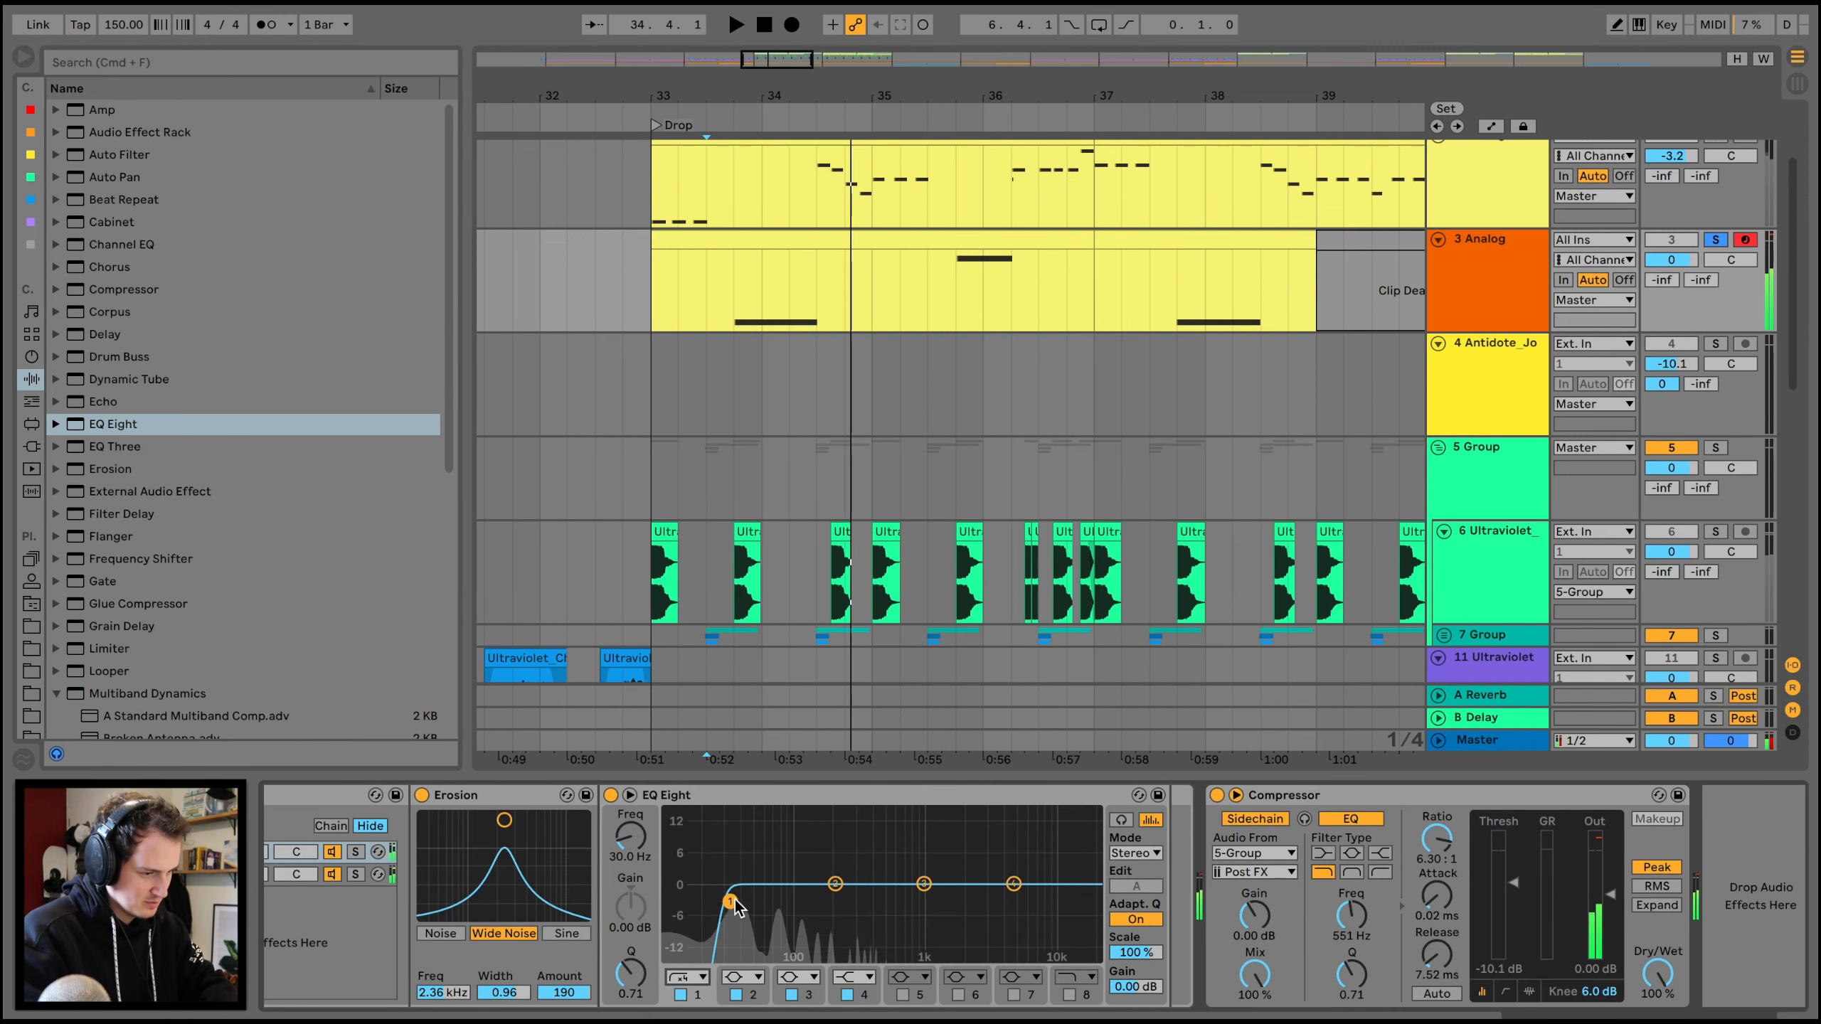
{"action": "left_click_drag", "start_coordinate": [731, 903], "coordinate": [780, 910]}
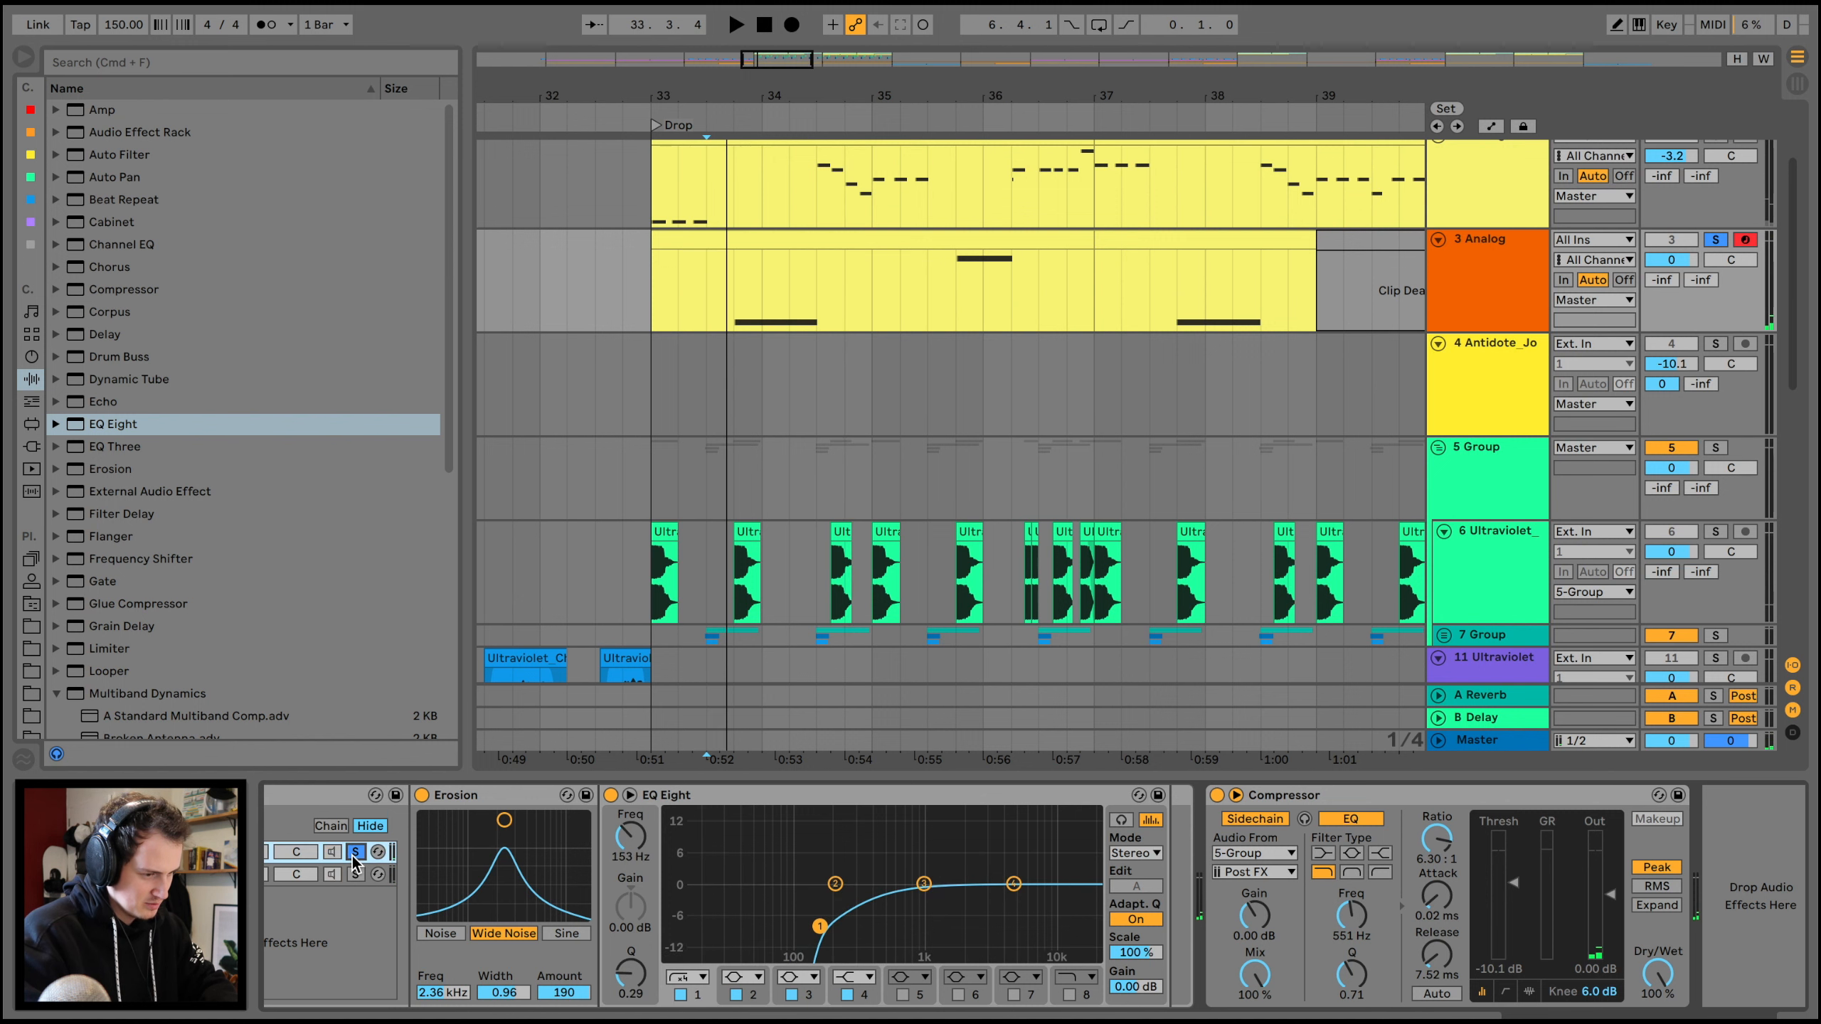
- Rename the rack chain containing Erosion and EQ Eight as DeChain
{"action": "scroll", "coordinate": [484, 885], "scroll_direction": "left", "scroll_amount": 5}
{"action": "left_click", "coordinate": [444, 852]}
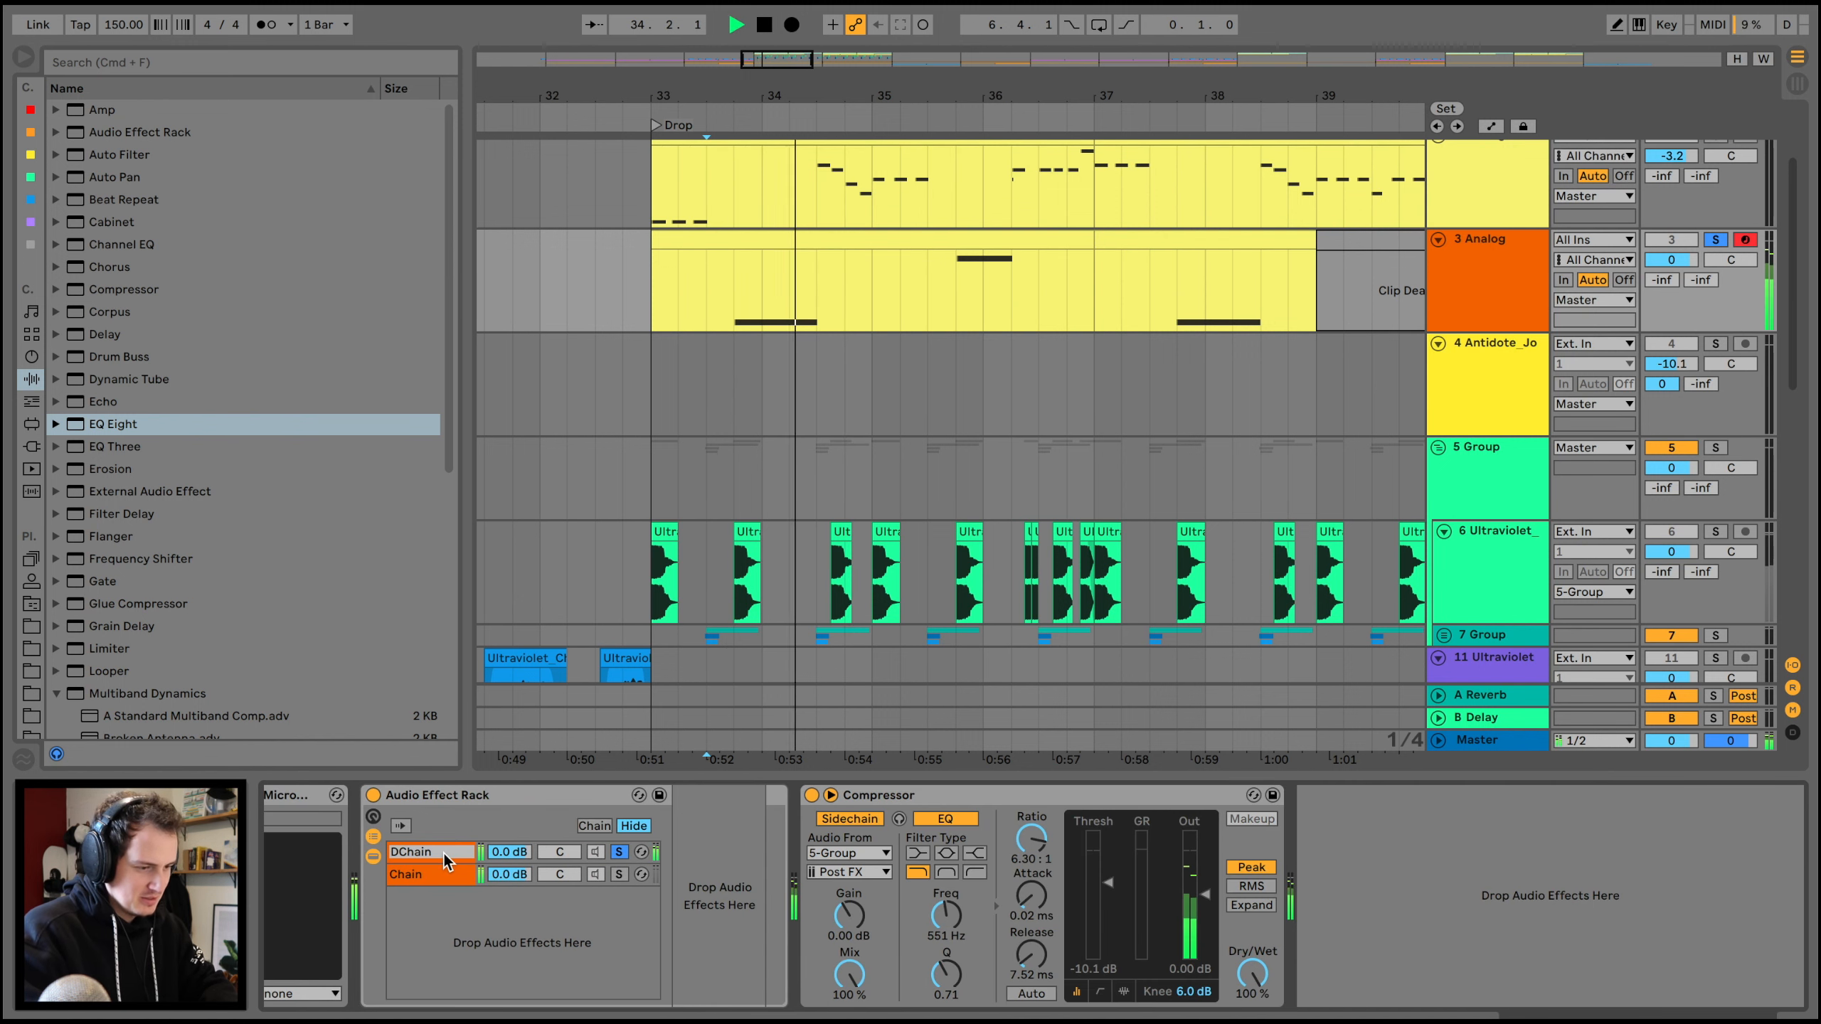
{"action": "key", "text": "Return"}
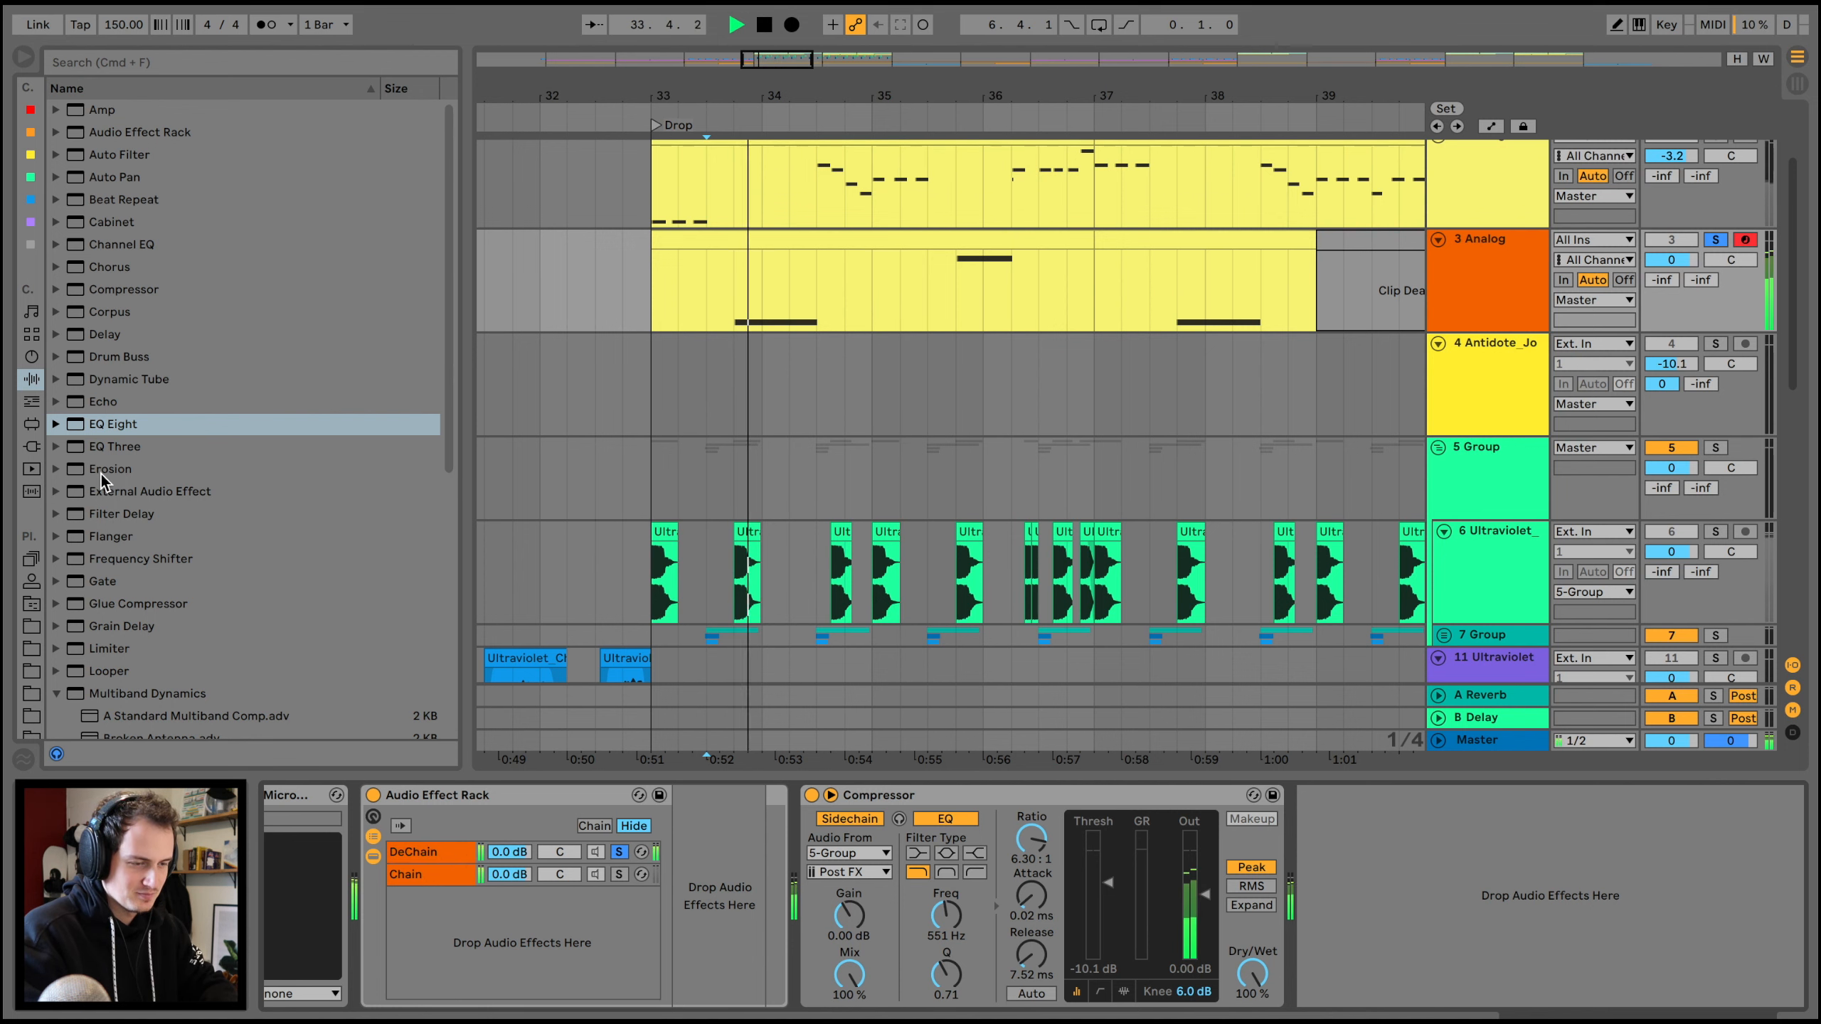
- Add iZotope Trash 2 to DeChain and set its Stage 1 distortion type to Crispy while looping the first bass note
{"action": "left_click", "coordinate": [31, 446]}
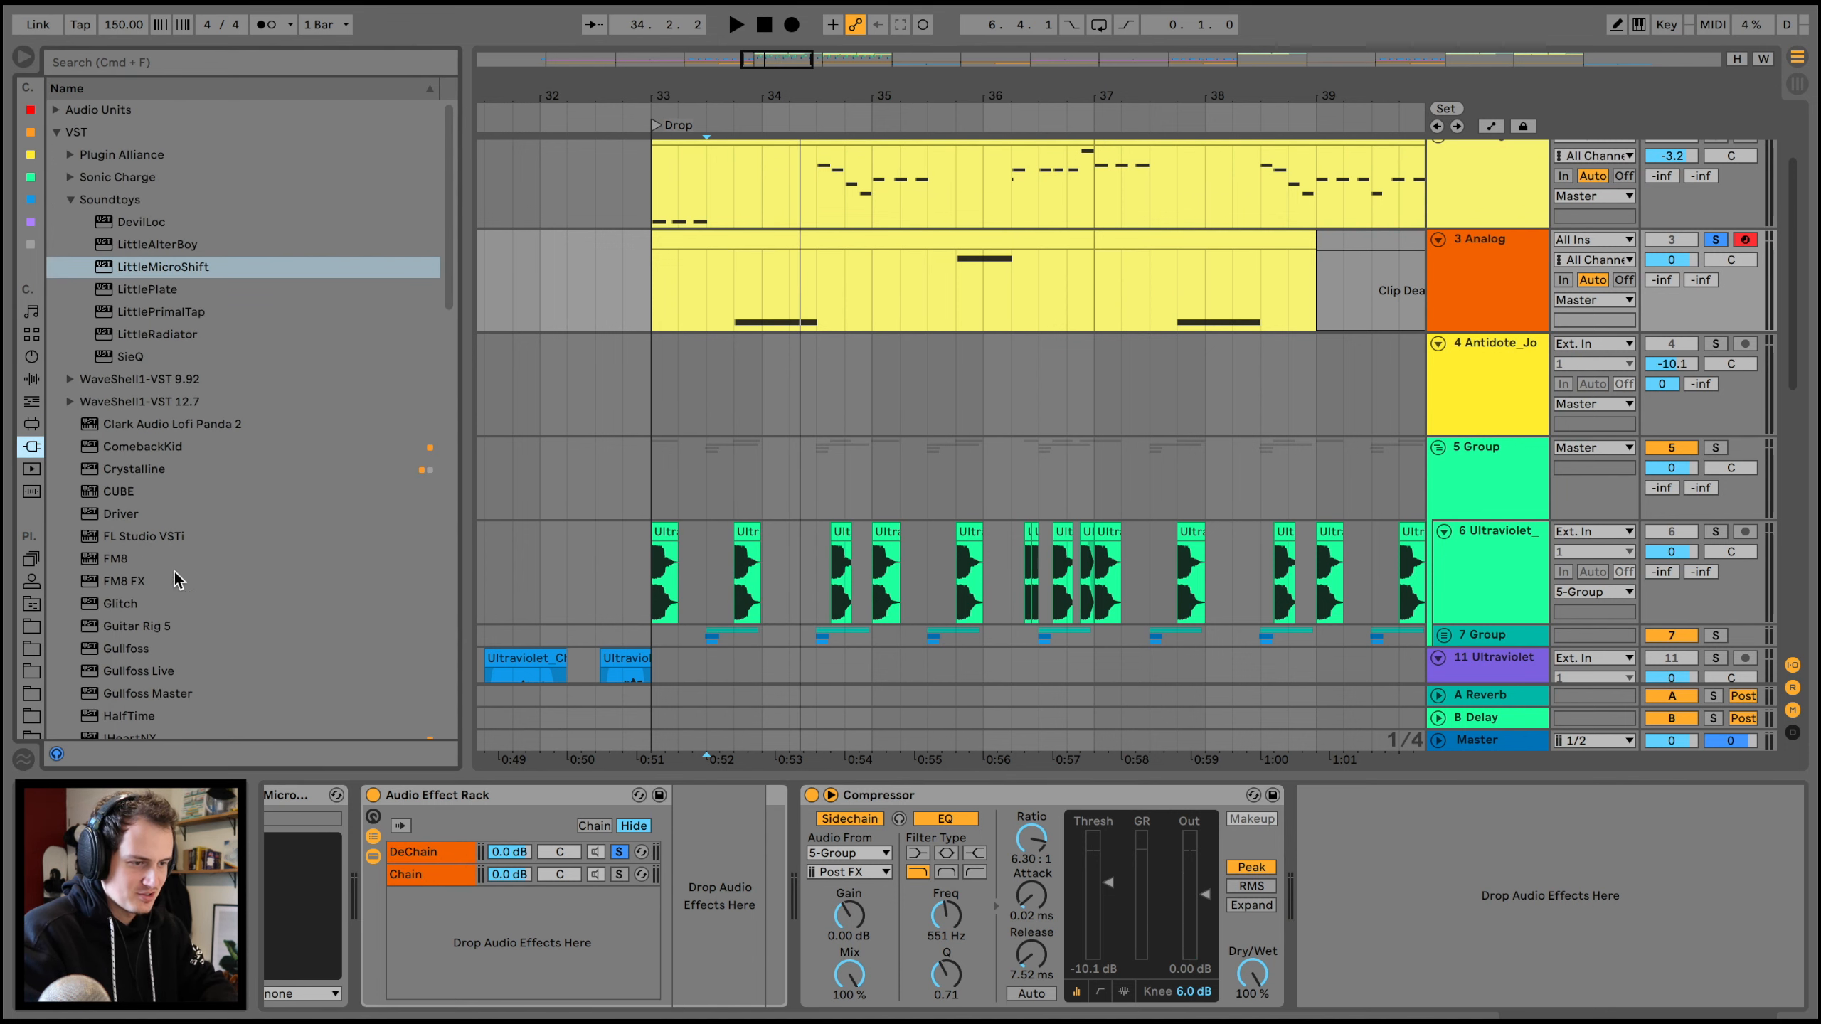
{"action": "scroll", "coordinate": [151, 650], "scroll_direction": "down", "scroll_amount": 5}
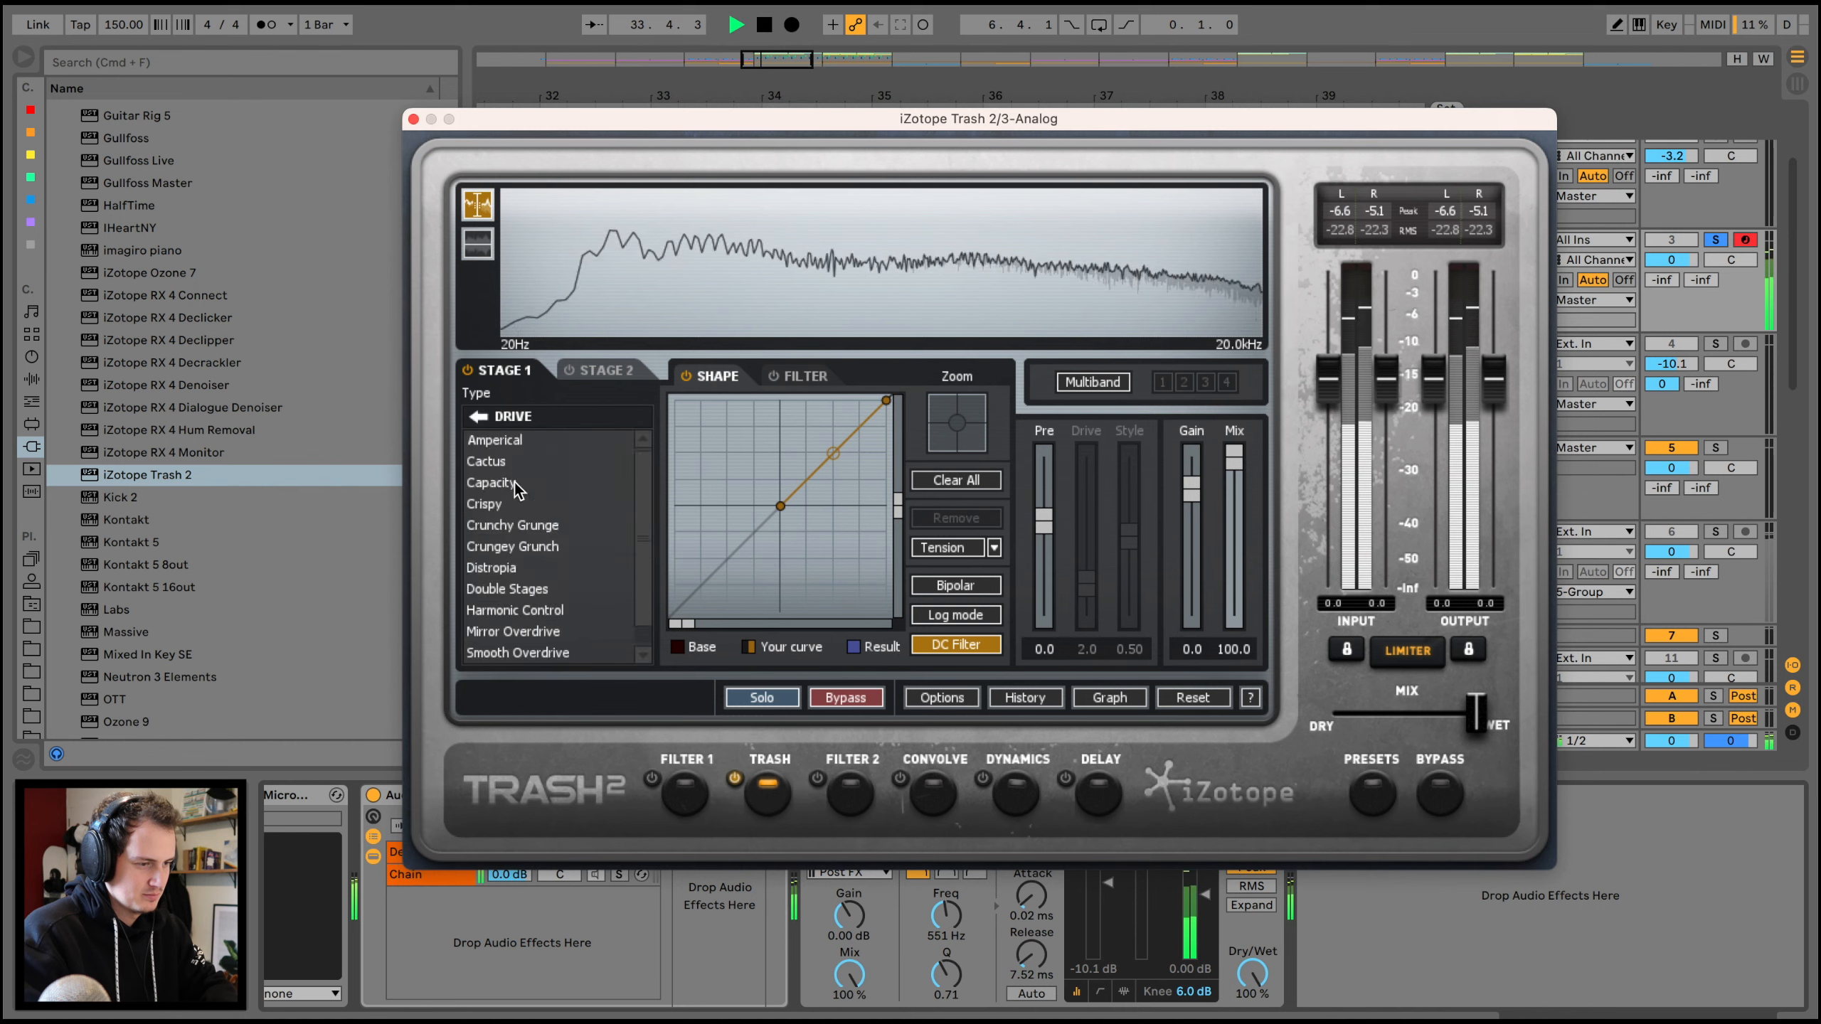
{"action": "left_click", "coordinate": [603, 502]}
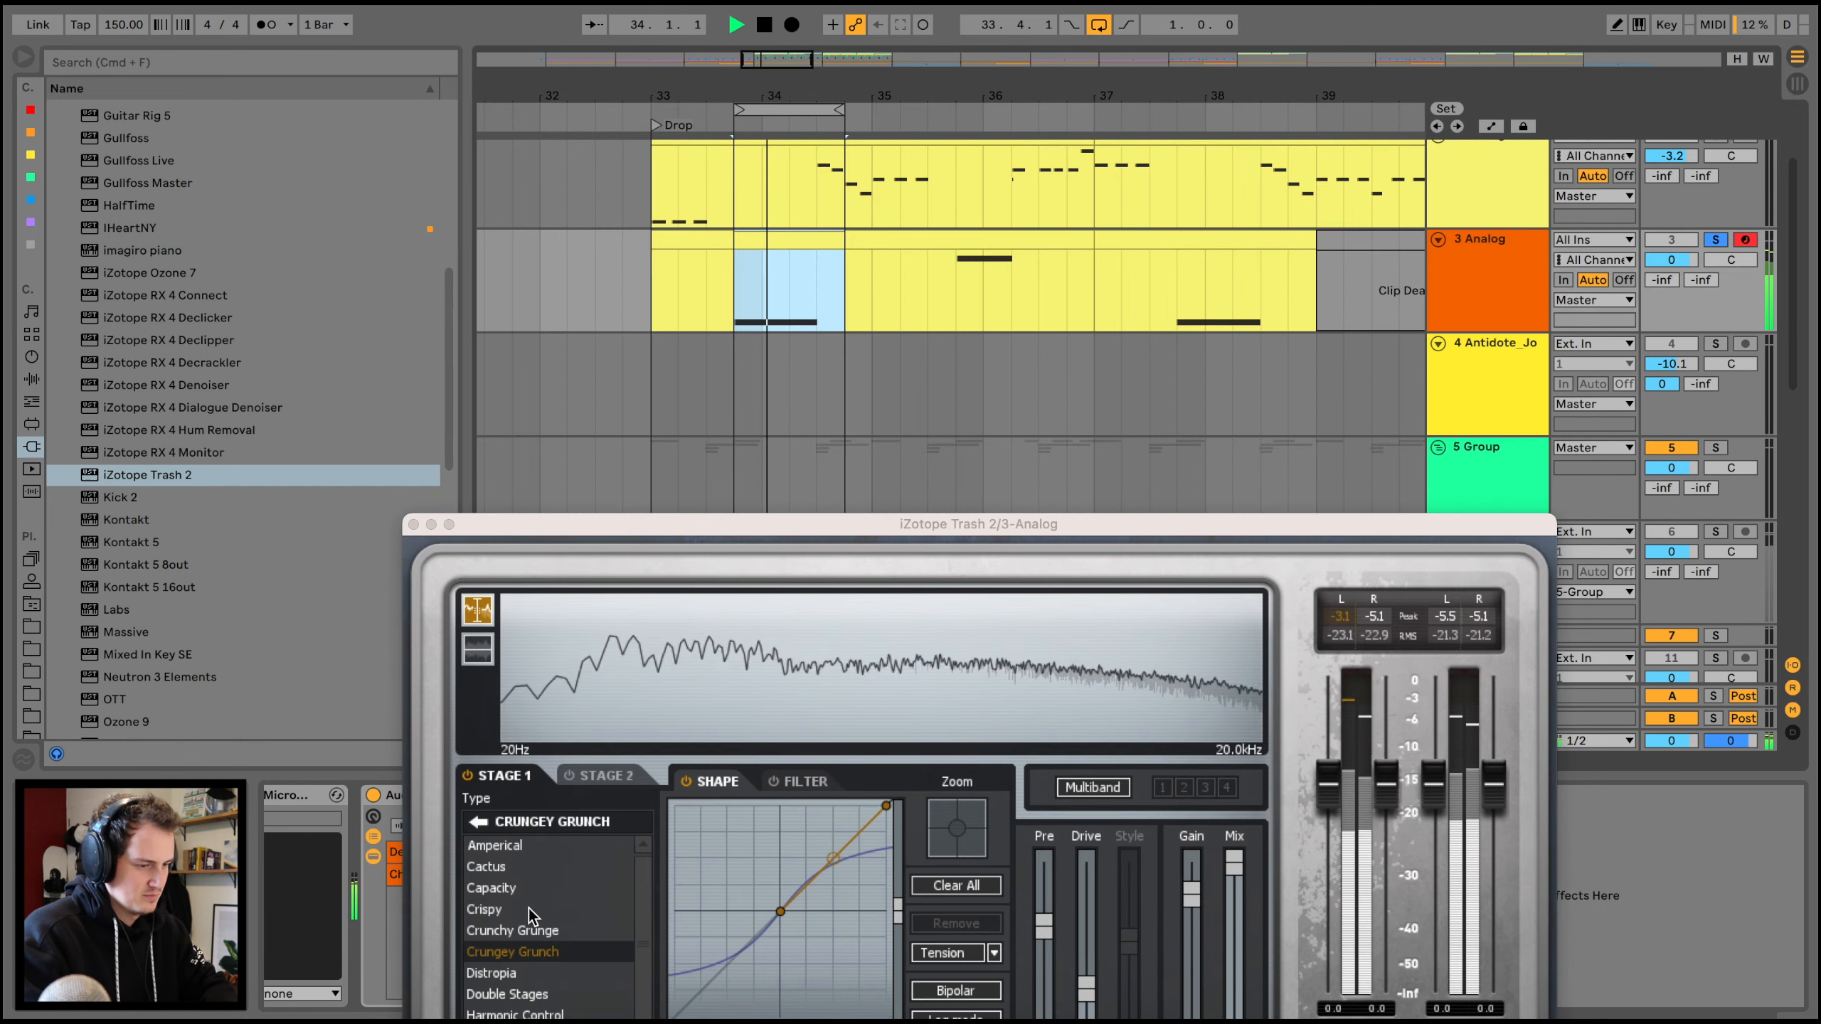
{"action": "left_click", "coordinate": [528, 908]}
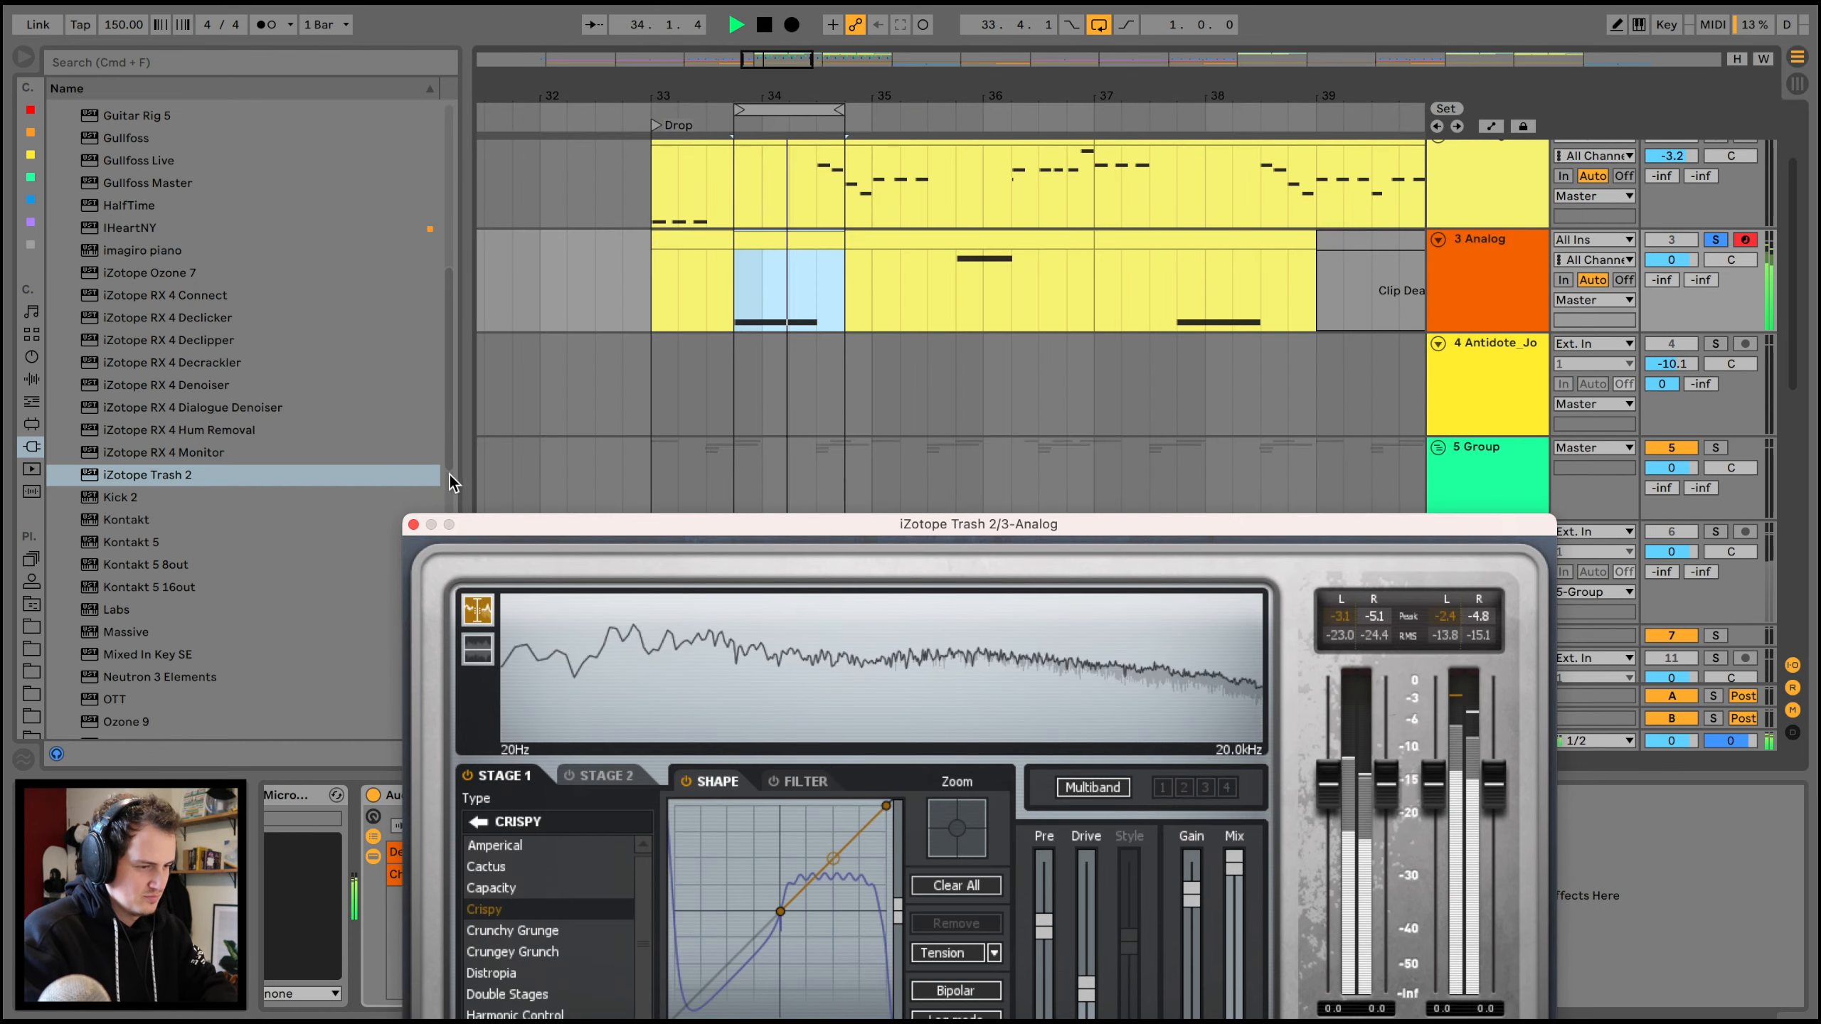
{"action": "left_click", "coordinate": [414, 524]}
- Add a Gate to DeChain after iZotope Trash 2
{"action": "left_click", "coordinate": [30, 378]}
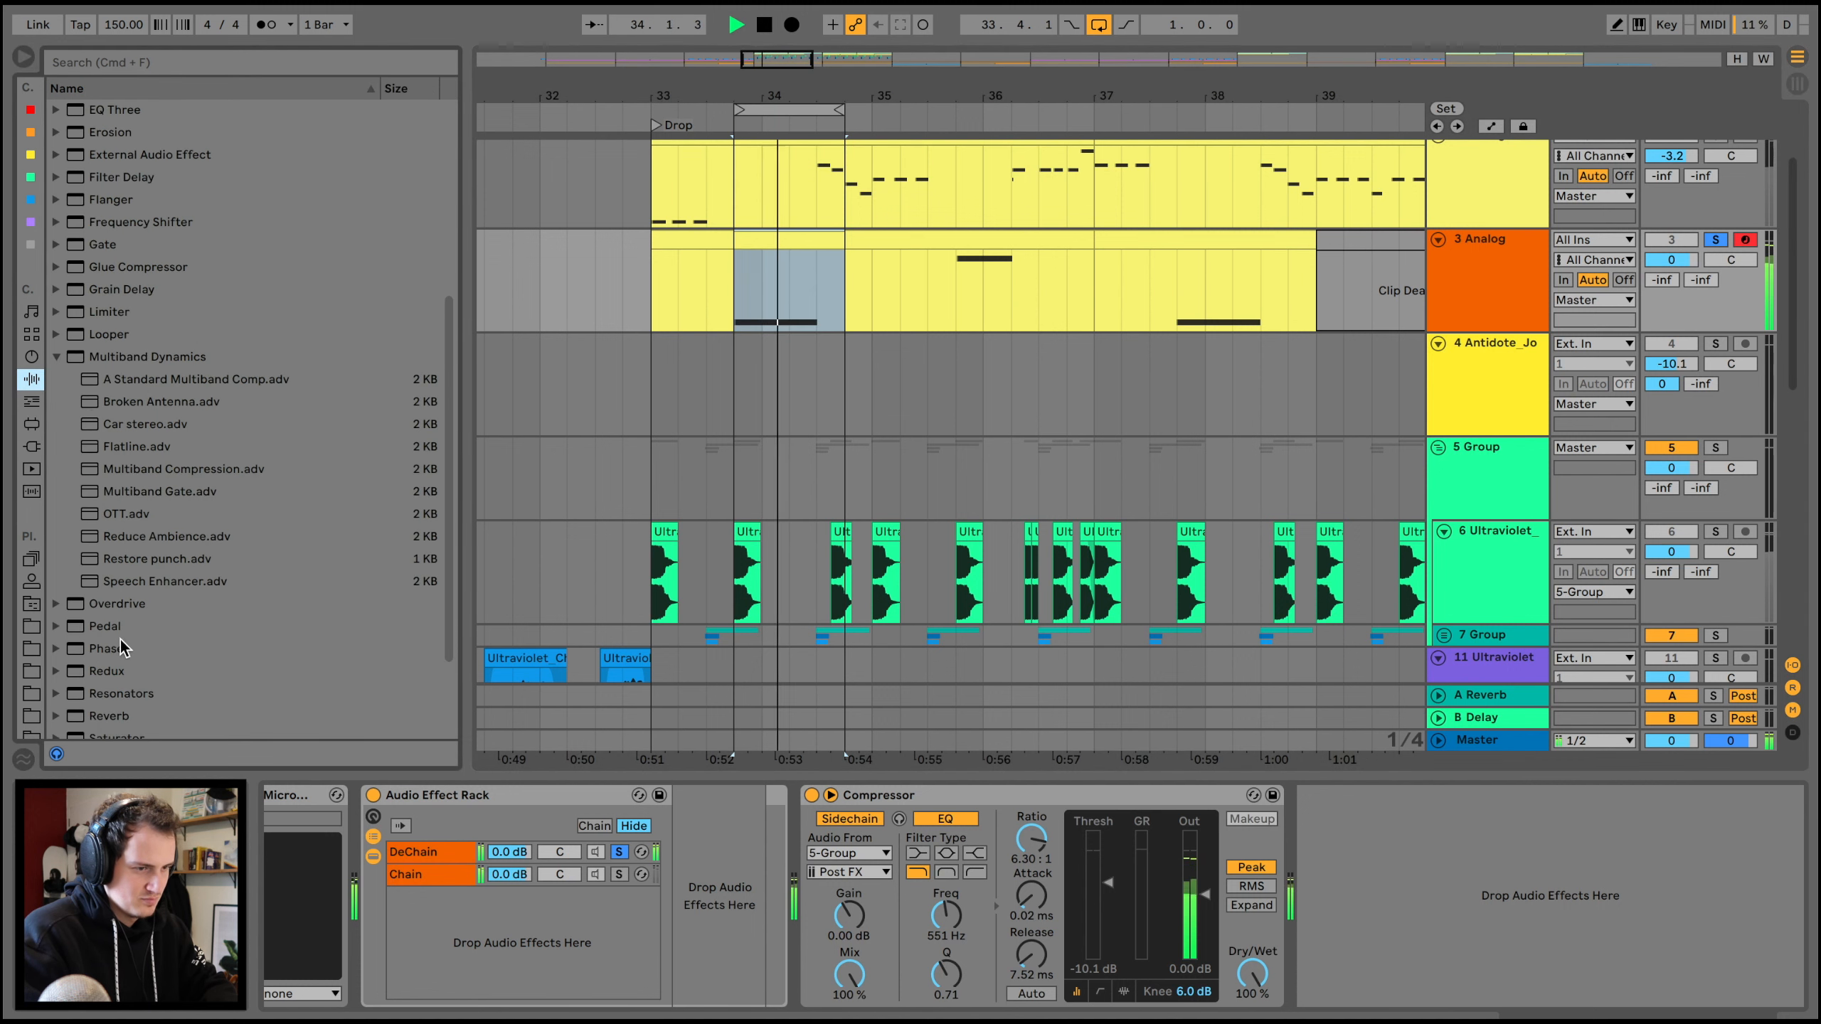
{"action": "scroll", "coordinate": [122, 648], "scroll_direction": "up", "scroll_amount": 2}
{"action": "left_click_drag", "start_coordinate": [102, 335], "coordinate": [439, 855]}
- Loop the first two bars of the Drop on 3 Analog and start playback
{"action": "left_click_drag", "start_coordinate": [653, 302], "coordinate": [846, 301]}
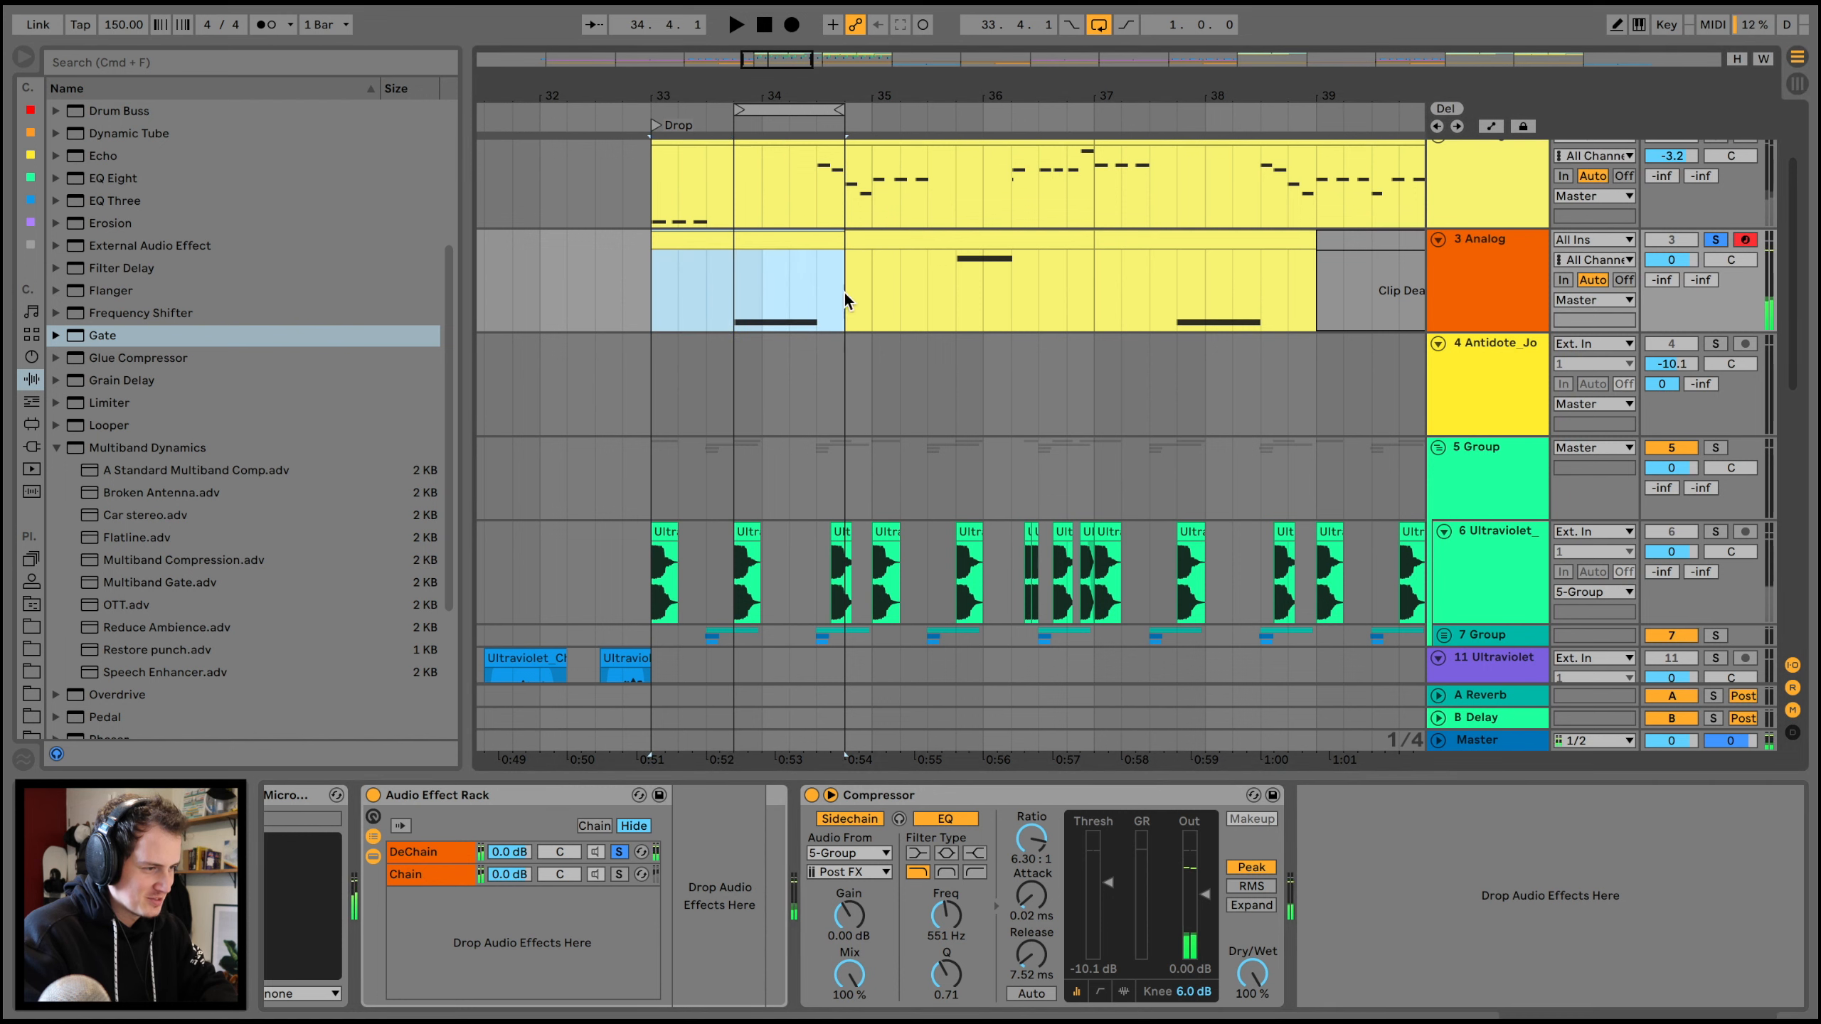
{"action": "key", "text": "super+l"}
{"action": "key", "text": "space"}
- Set the threshold of DeChain's Gate to -17.2 dB while listening to the loop
{"action": "double_click", "coordinate": [433, 849]}
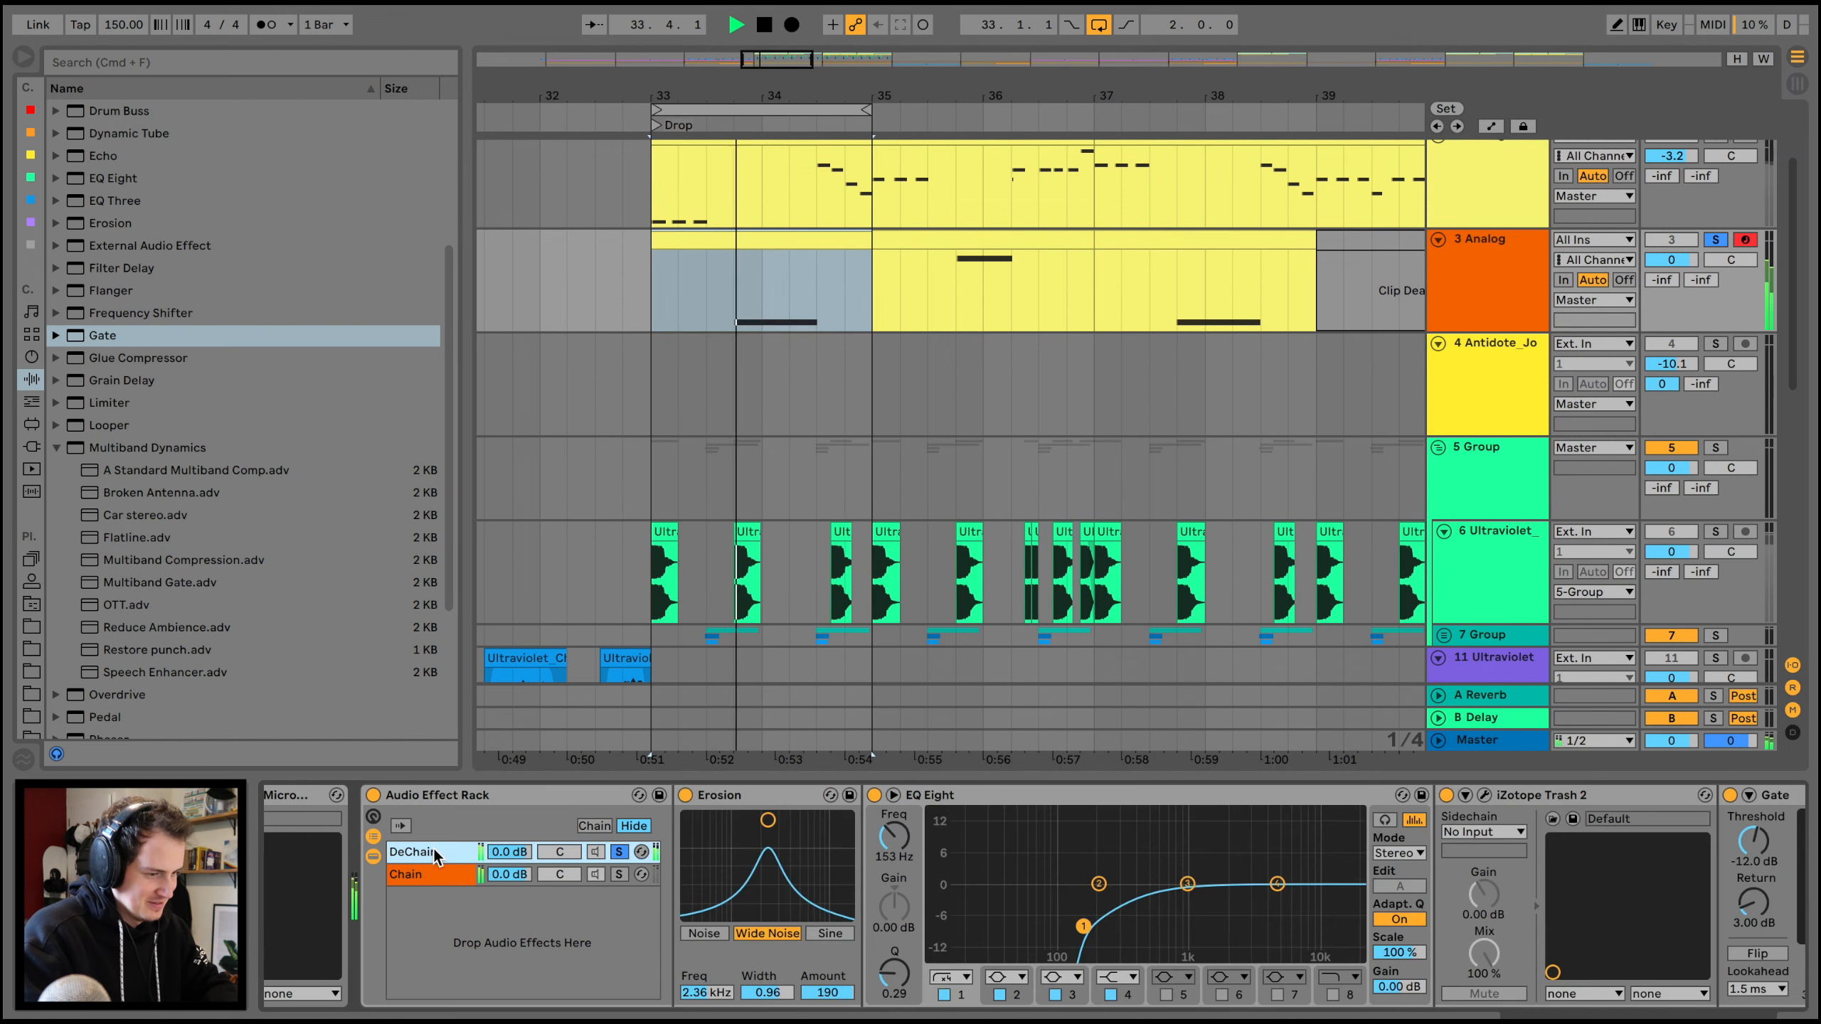
{"action": "double_click", "coordinate": [432, 849]}
{"action": "scroll", "coordinate": [1155, 944], "scroll_direction": "right", "scroll_amount": 10}
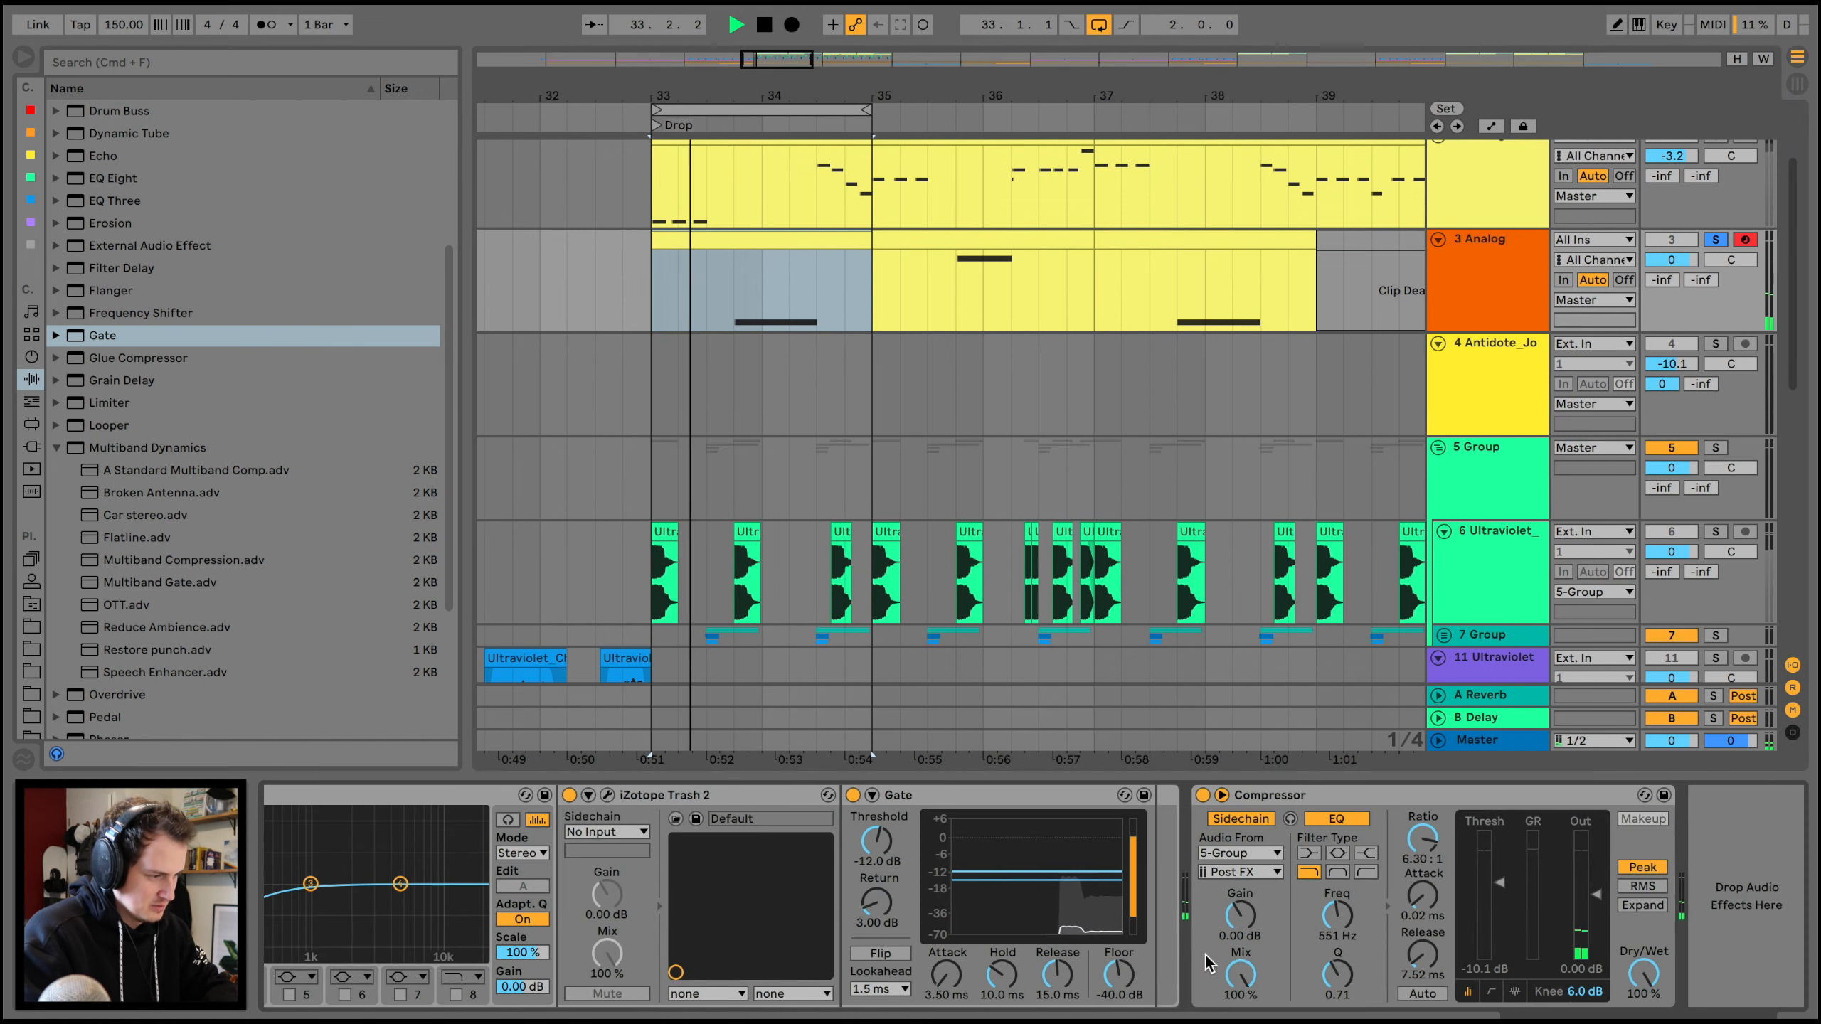
{"action": "left_click_drag", "start_coordinate": [876, 842], "coordinate": [876, 864]}
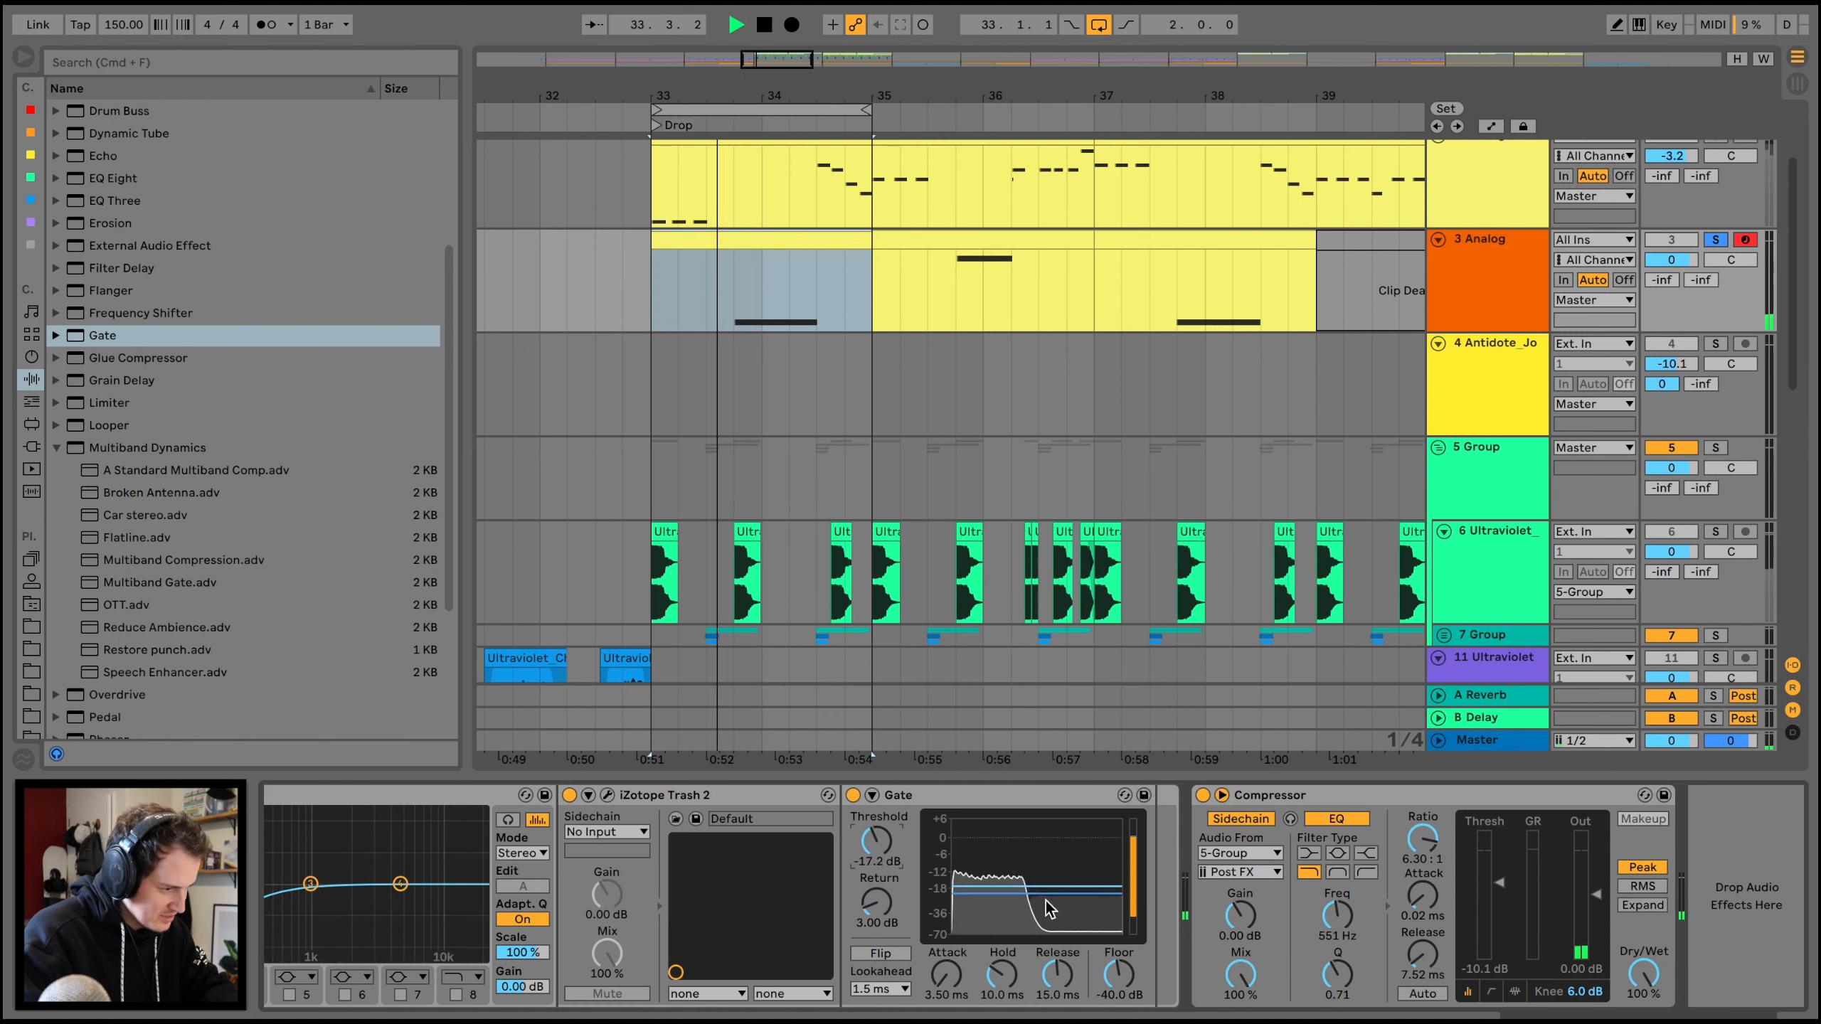
{"action": "scroll", "coordinate": [118, 204], "scroll_direction": "up", "scroll_amount": 5}
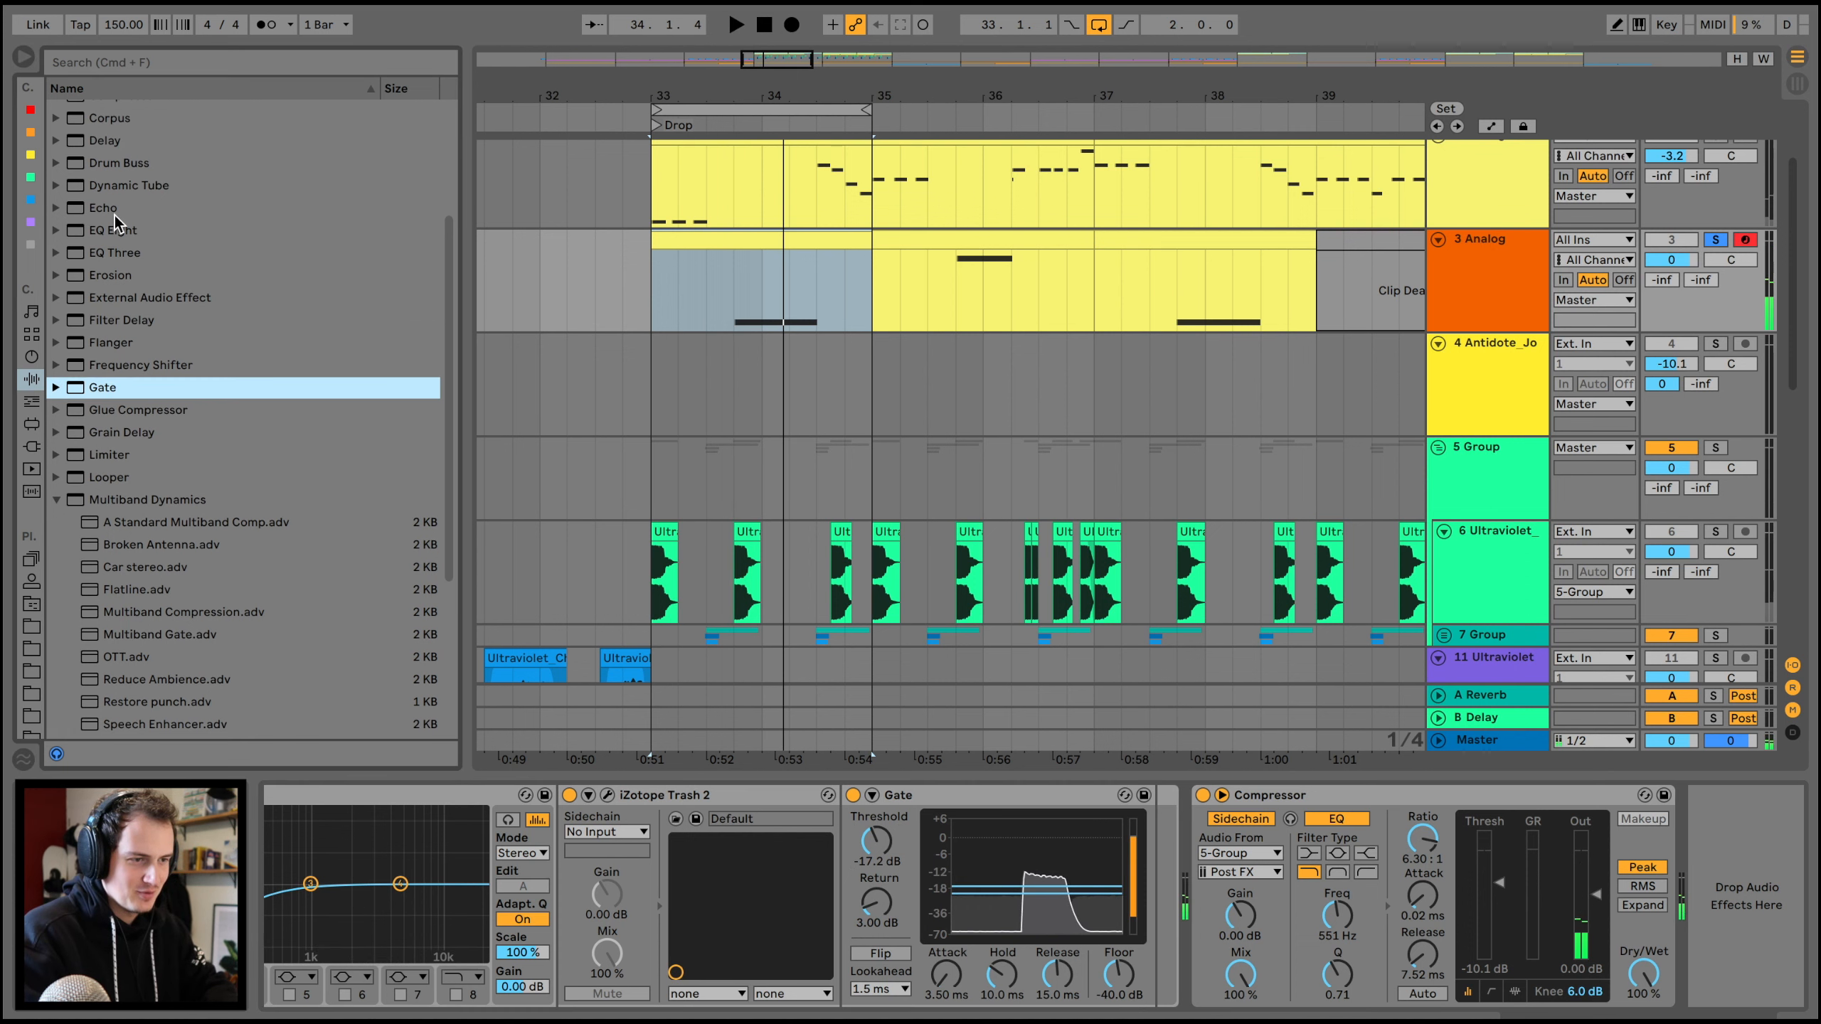
- Add a Chorus after DeChain's Gate with Dry/Wet at 77%, Amount at 2.30 ms and Rate at 10.0 Hz
{"action": "left_click_drag", "start_coordinate": [96, 220], "coordinate": [1112, 841]}
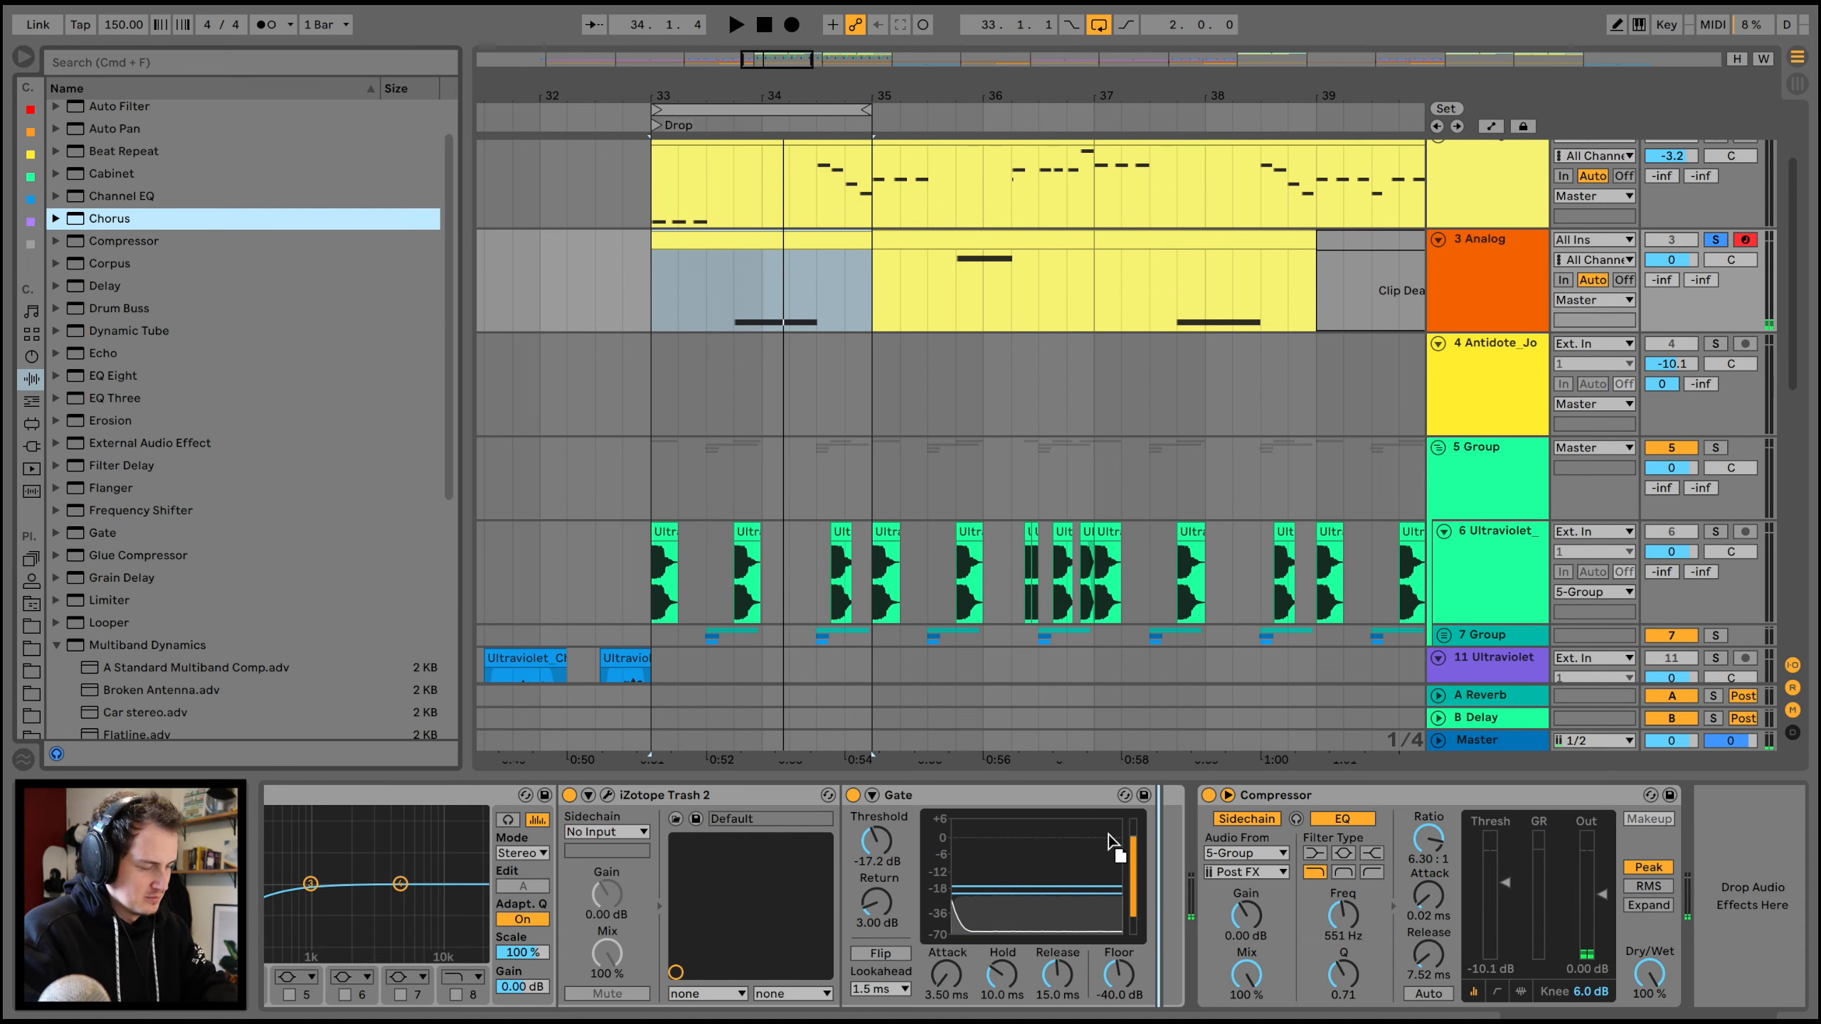
{"action": "left_click_drag", "start_coordinate": [1479, 972], "coordinate": [1479, 938]}
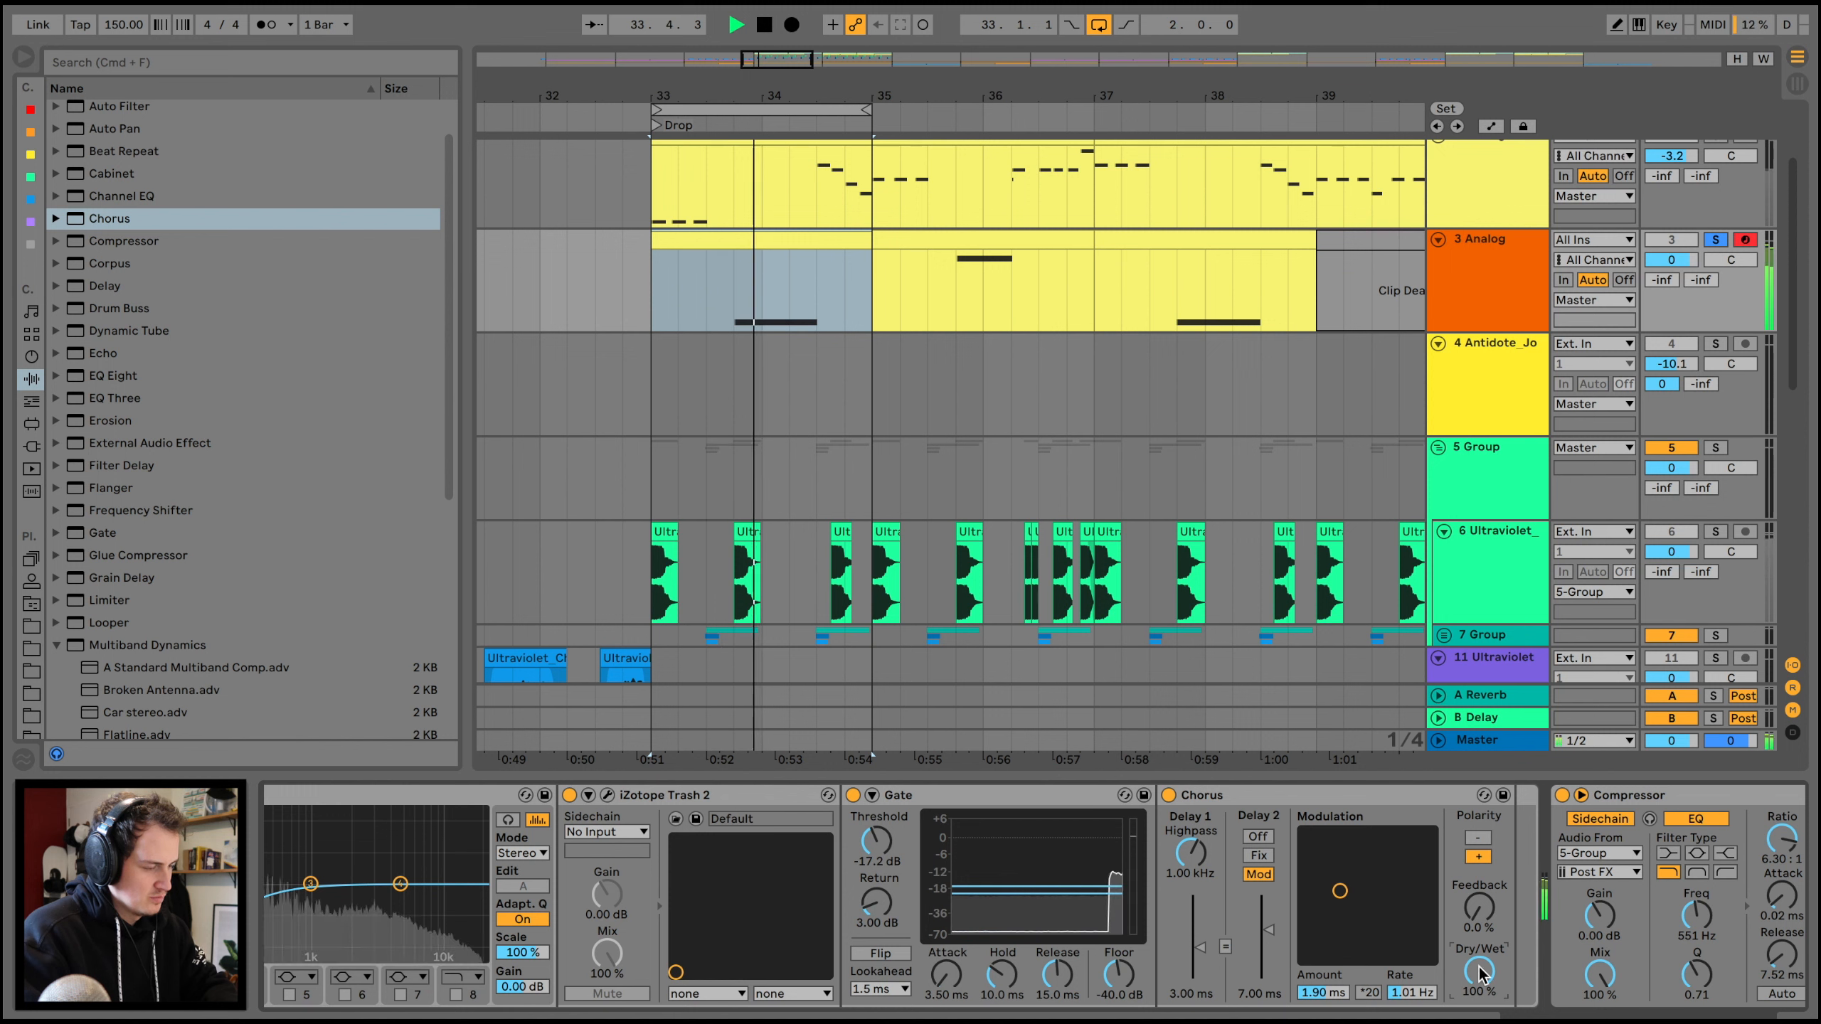
{"action": "left_click_drag", "start_coordinate": [1362, 899], "coordinate": [1430, 883]}
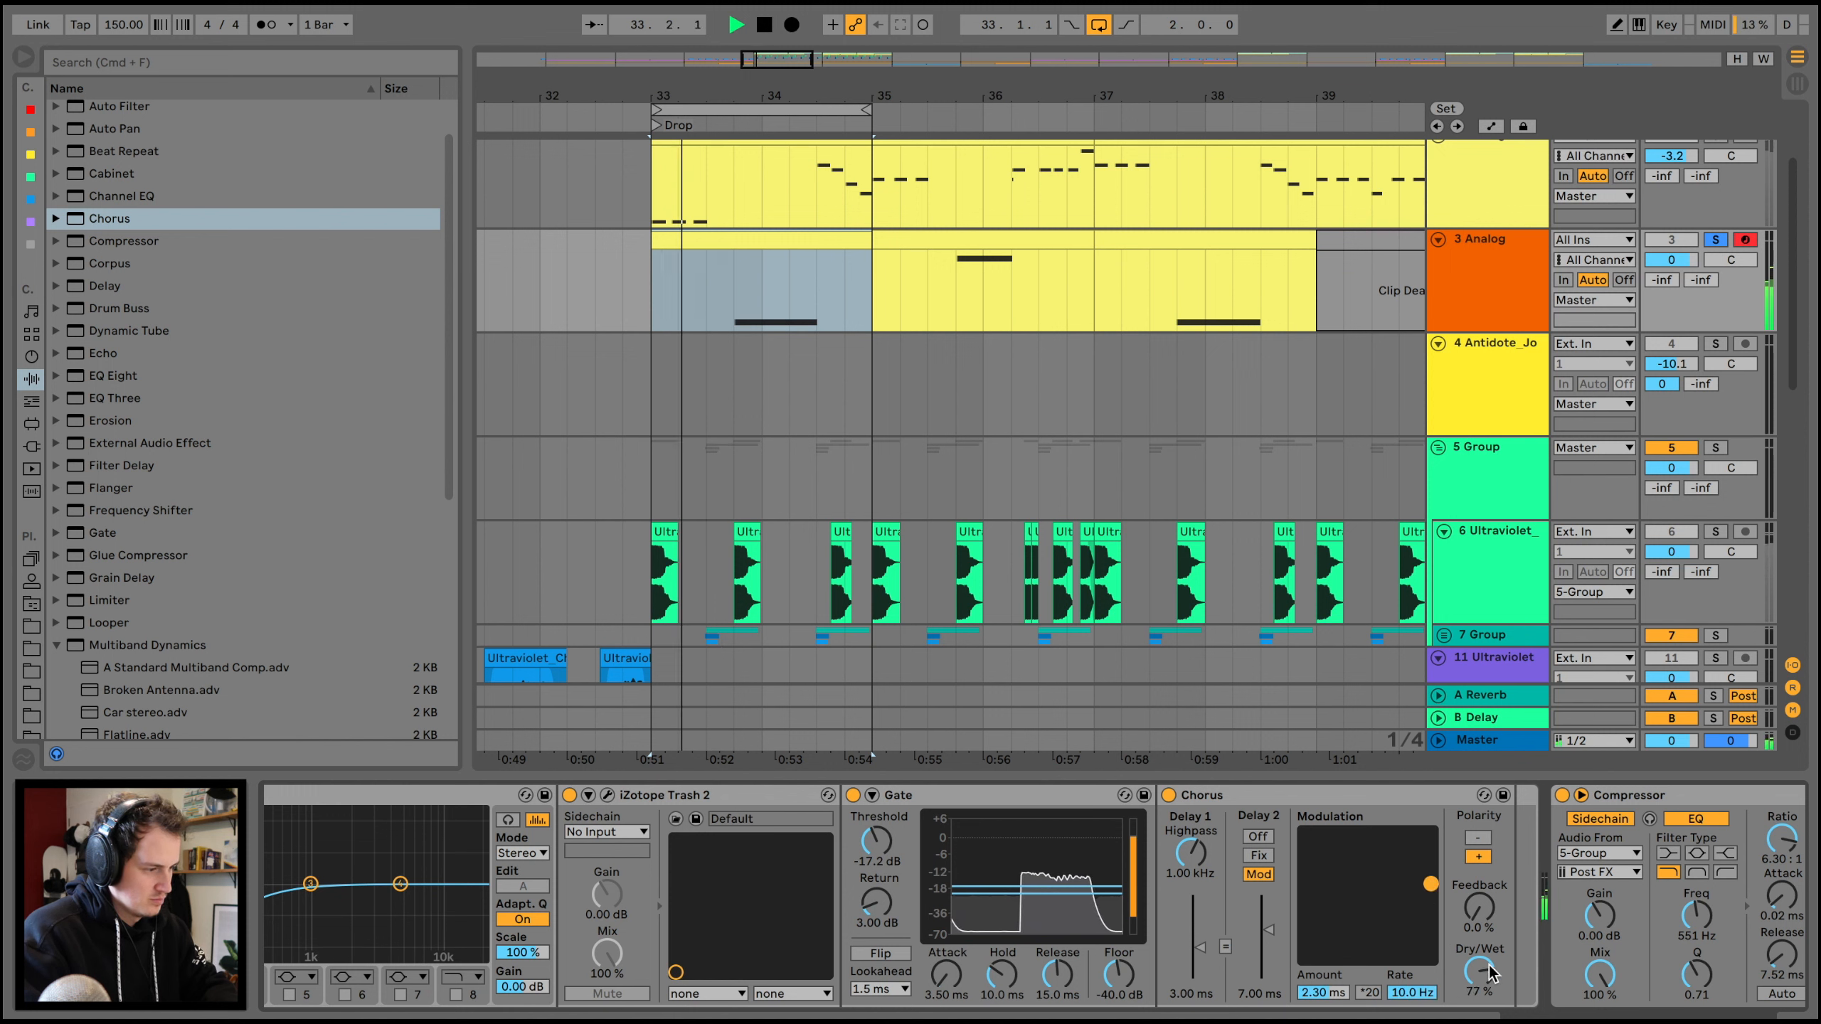
- Unsolo DeChain and set its chain volume to -5.0 dB
{"action": "scroll", "coordinate": [594, 840], "scroll_direction": "left", "scroll_amount": 5}
{"action": "left_click", "coordinate": [540, 852]}
{"action": "left_click_drag", "start_coordinate": [457, 857], "coordinate": [456, 886]}
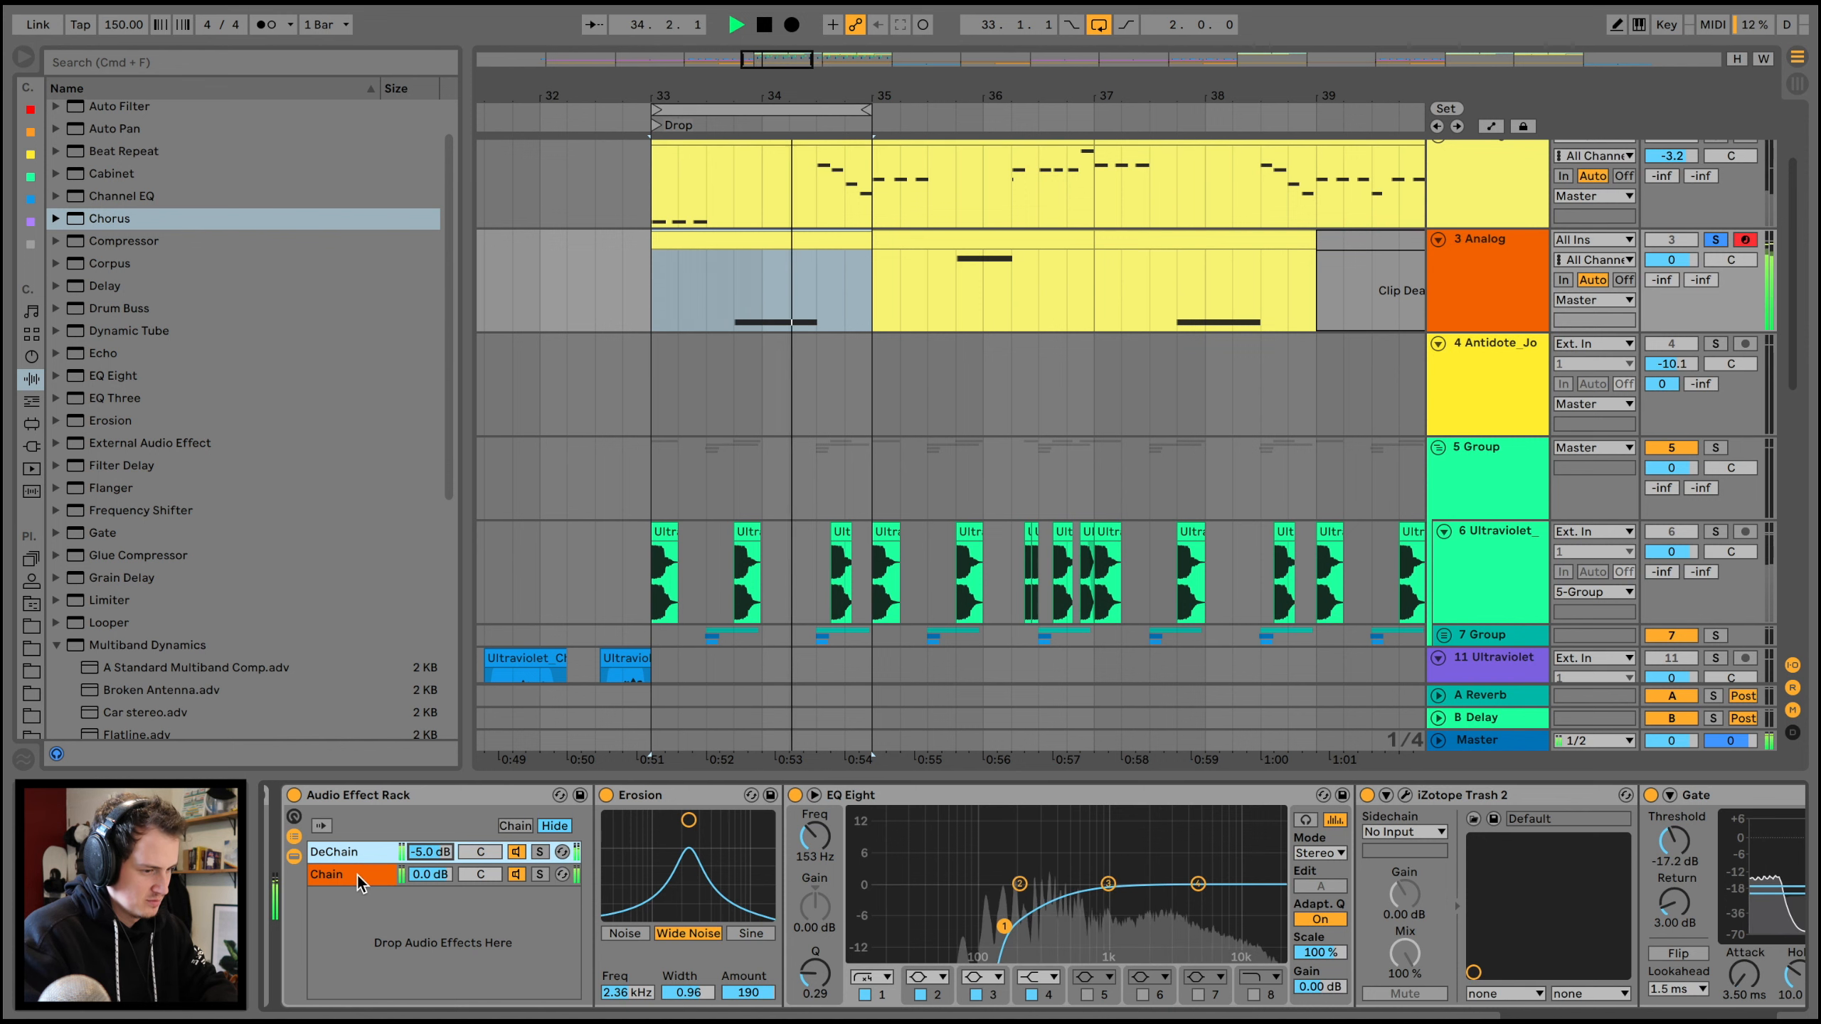
- Give oscillator 1 of the 3 Analog bass a pitch envelope with an initial value of -65% and a time of 46%
{"action": "scroll", "coordinate": [358, 875], "scroll_direction": "left", "scroll_amount": 20}
{"action": "scroll", "coordinate": [451, 892], "scroll_direction": "left", "scroll_amount": 10}
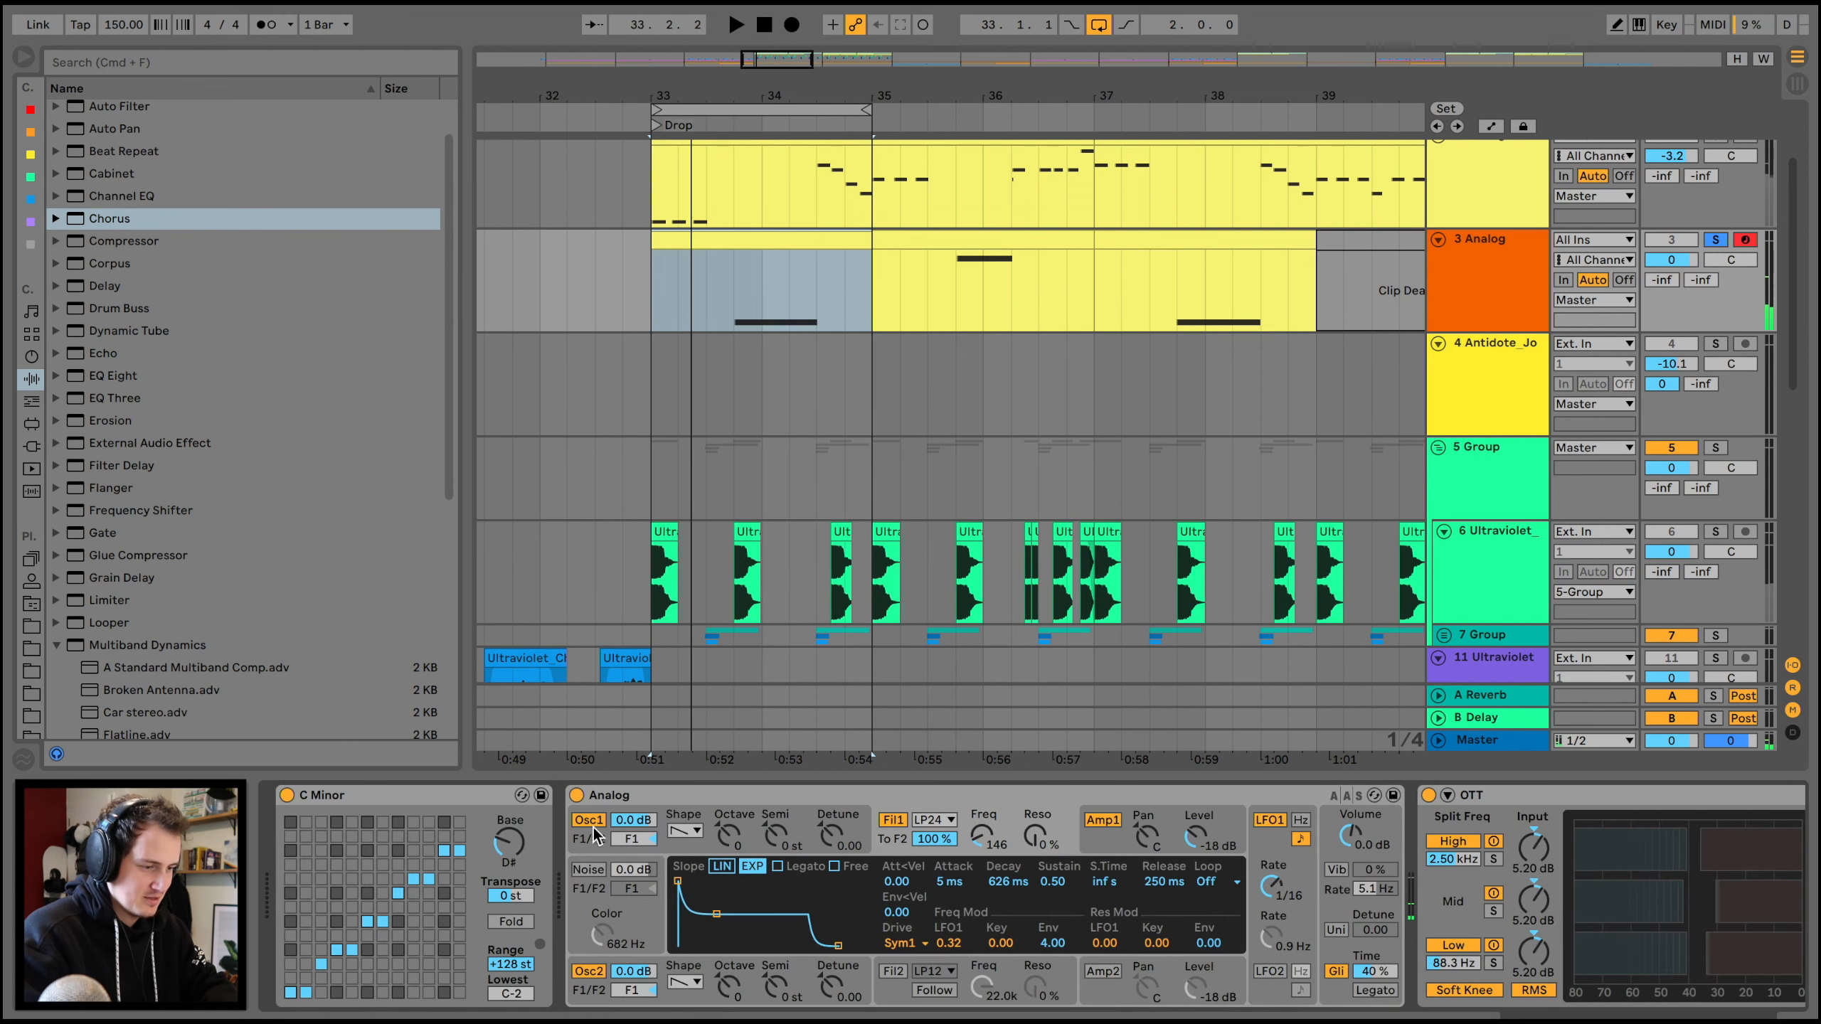
{"action": "left_click", "coordinate": [586, 976]}
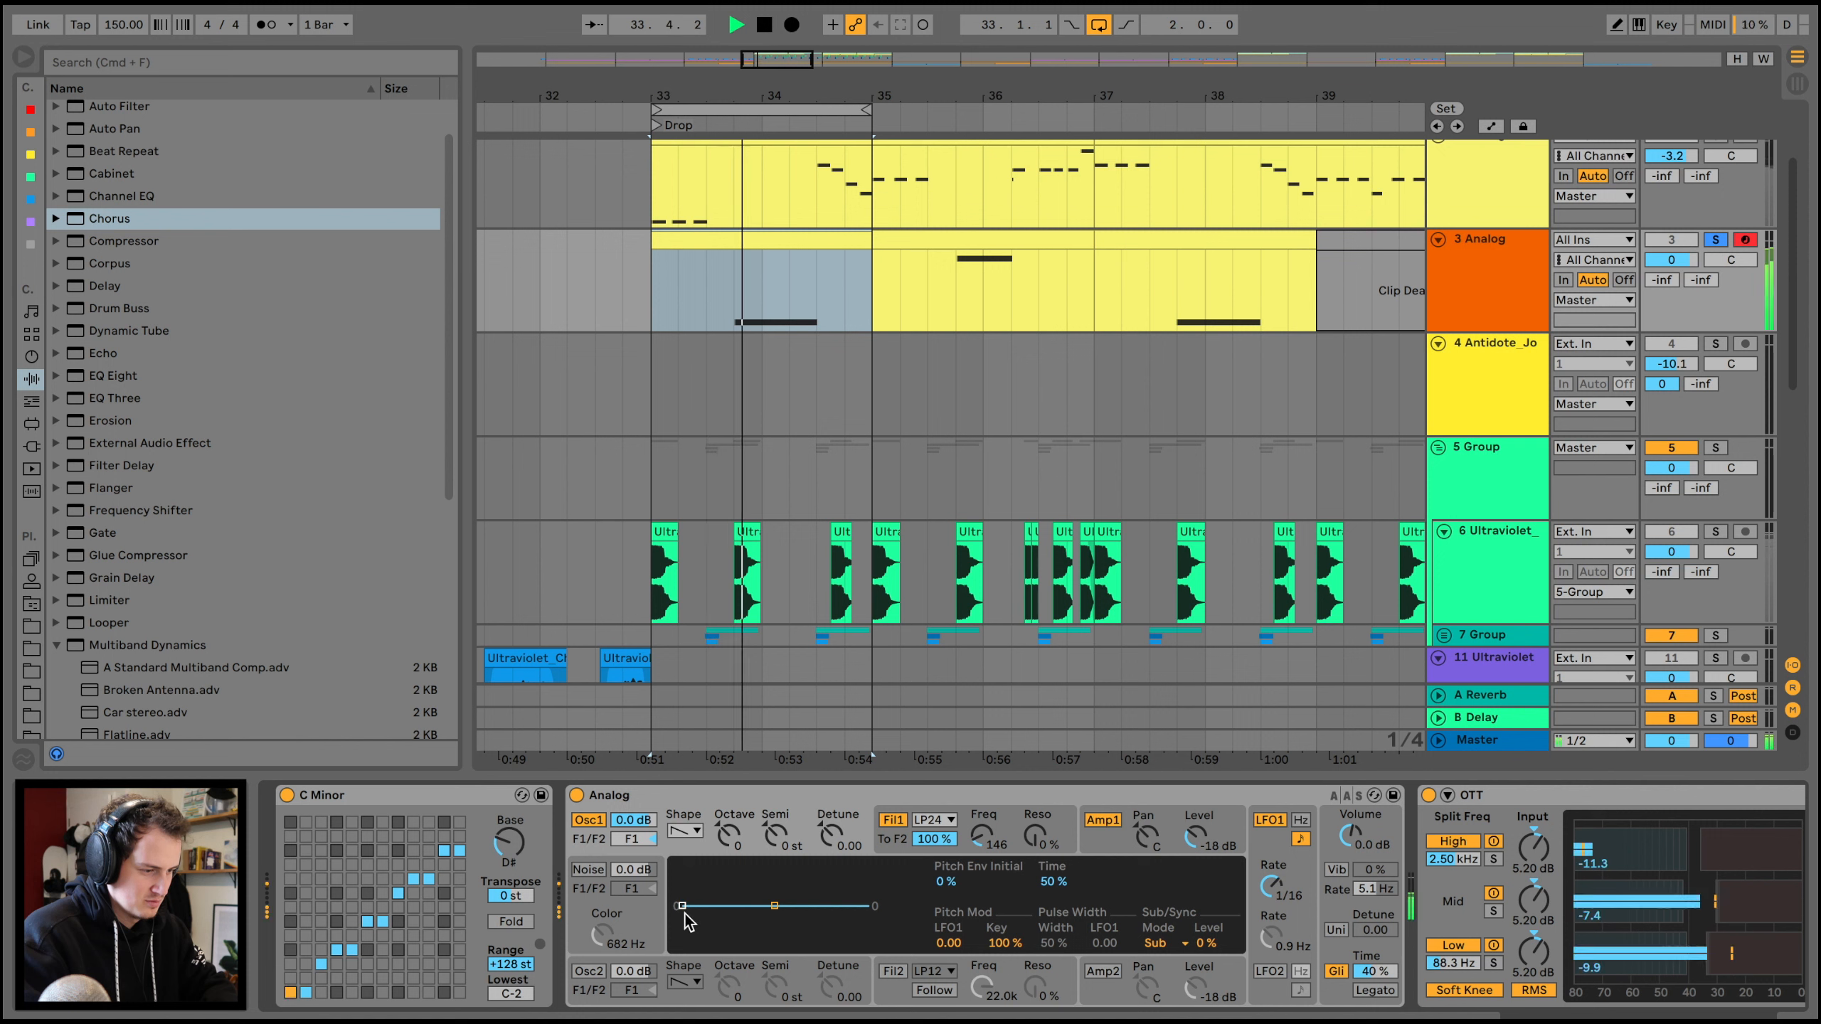
{"action": "key", "text": "space"}
{"action": "left_click_drag", "start_coordinate": [681, 923], "coordinate": [768, 906]}
{"action": "key", "text": "space"}
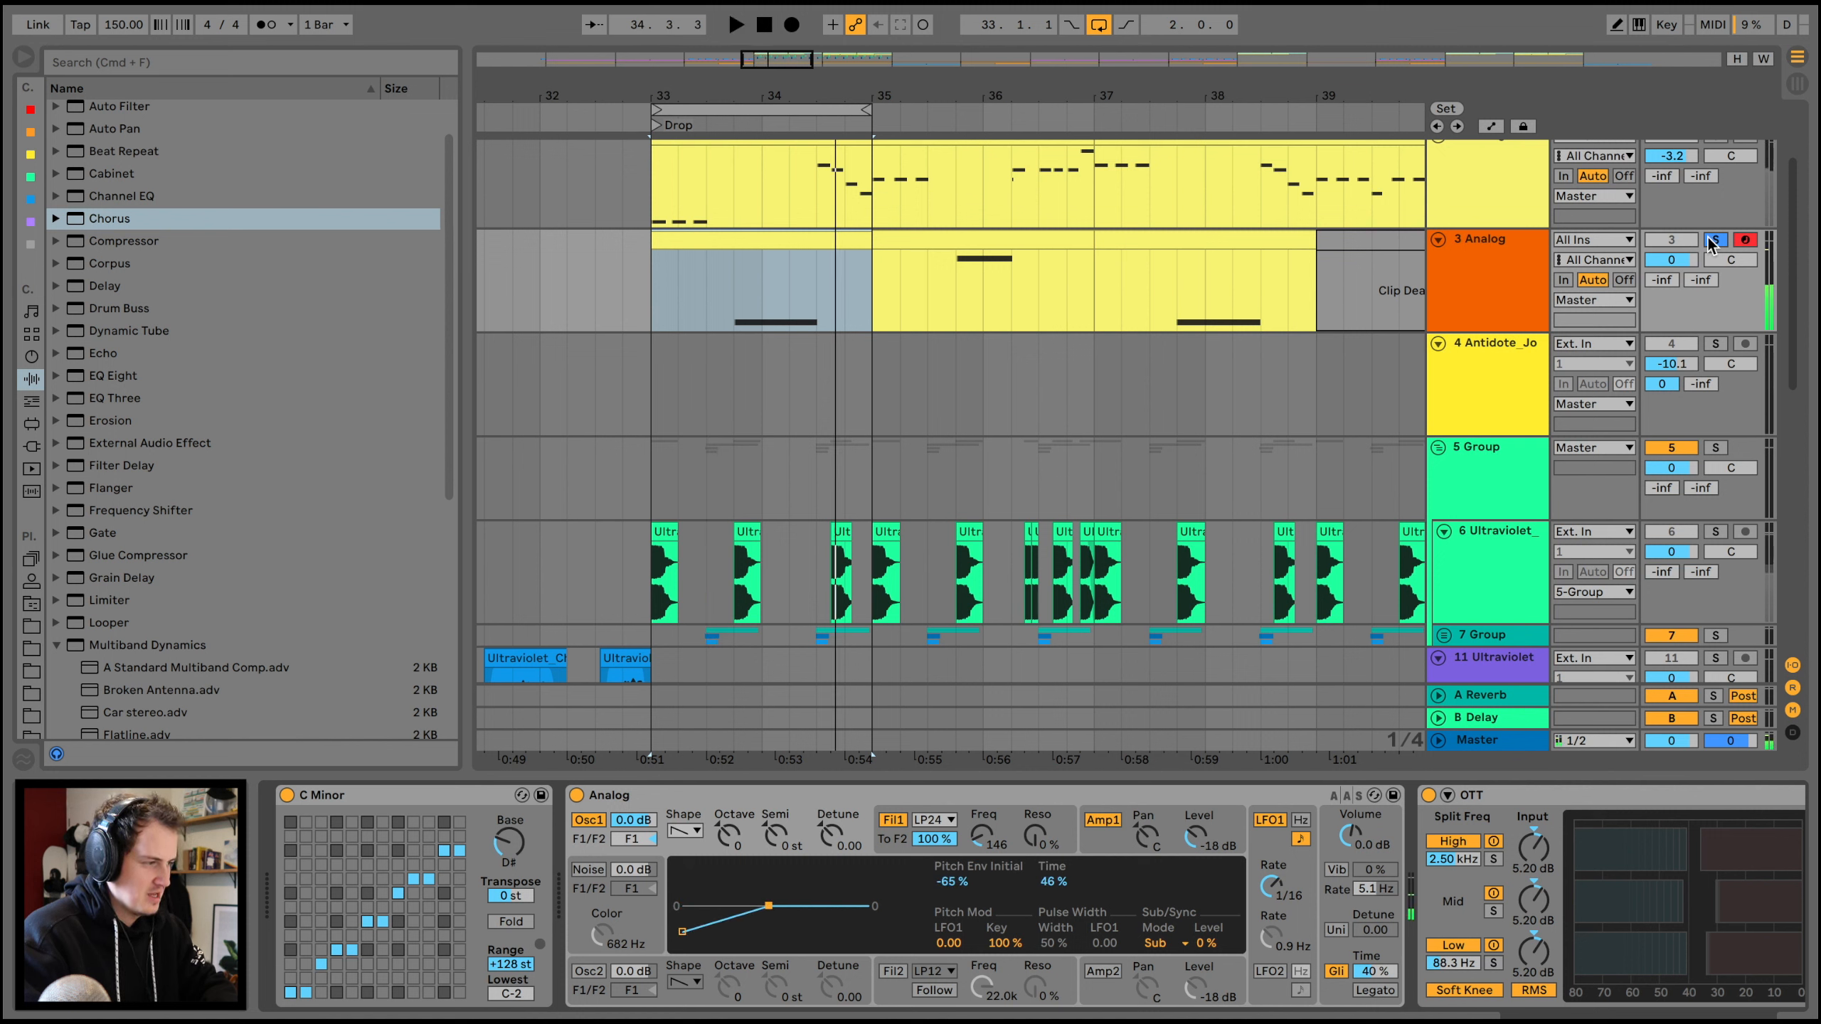
- Unsolo 3 Analog and set oscillator 1's pitch envelope time to 56% while the whole drop plays
{"action": "key", "text": "space"}
{"action": "left_click", "coordinate": [623, 288]}
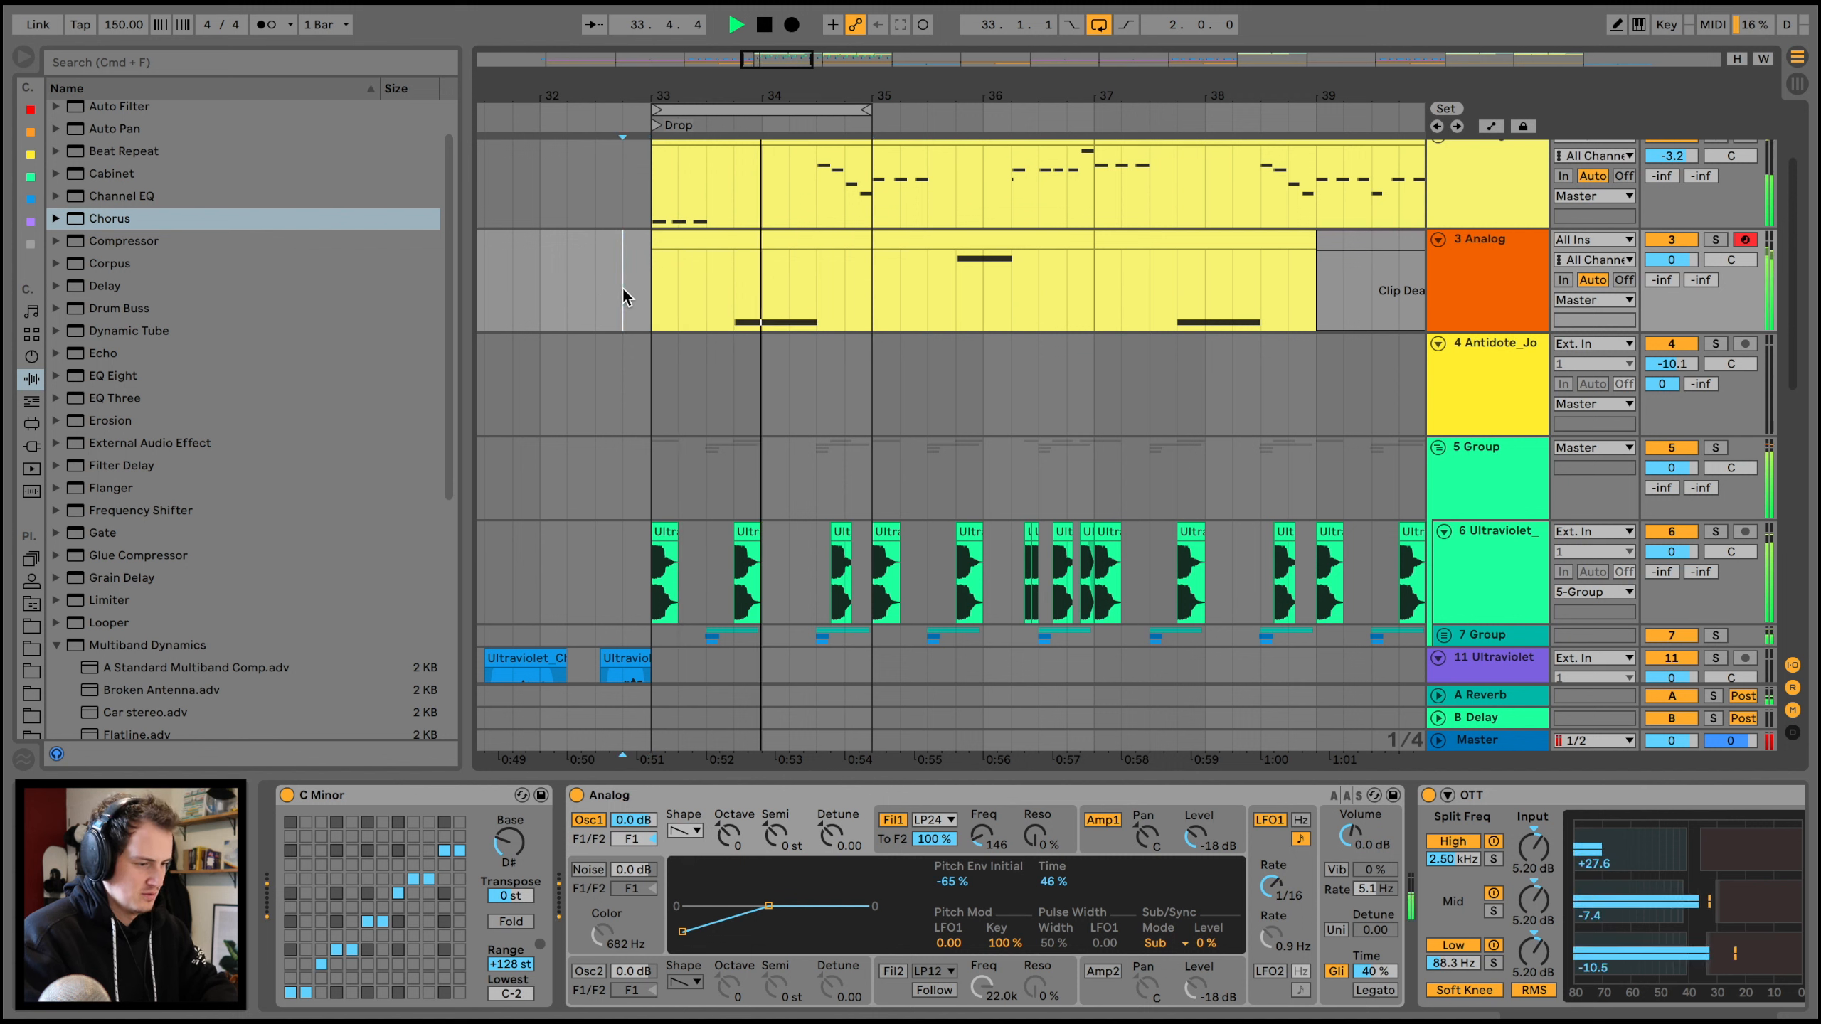
{"action": "left_click_drag", "start_coordinate": [770, 907], "coordinate": [786, 906]}
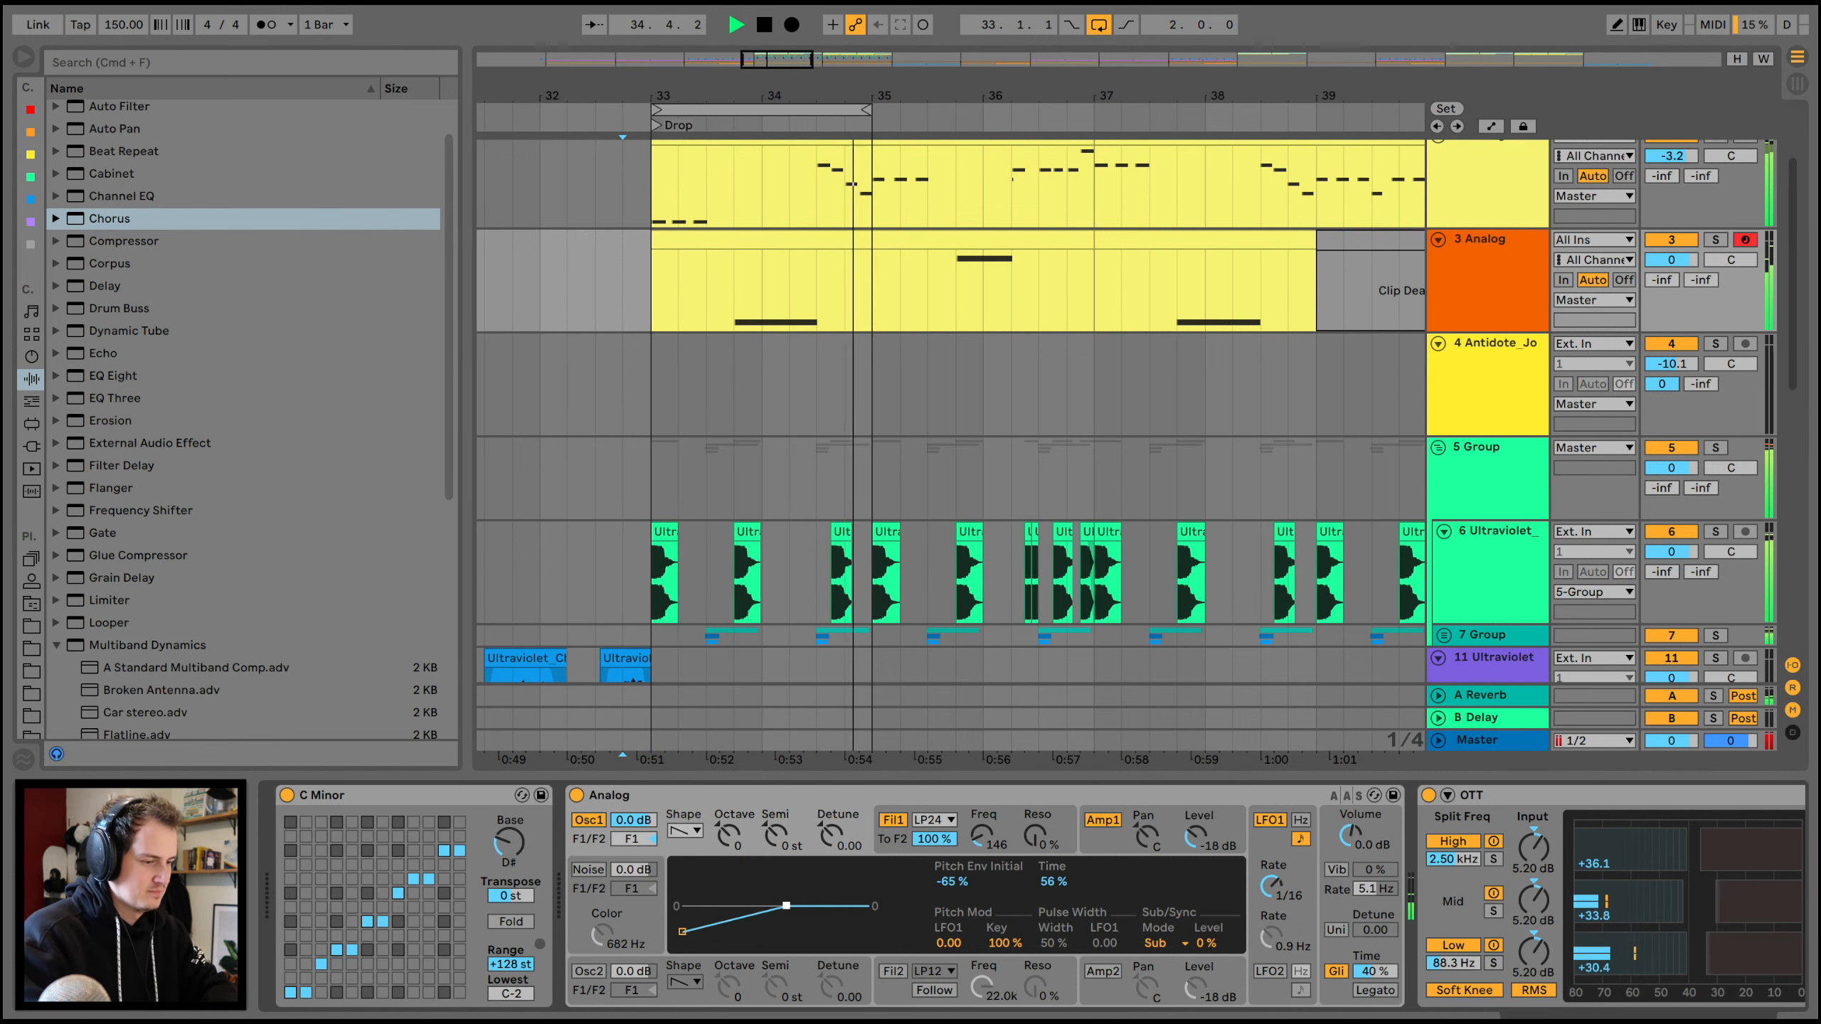
- Turn off the arrangement loop and play from just before the Drop to check 2 Analog in the mix
{"action": "left_click", "coordinate": [517, 195]}
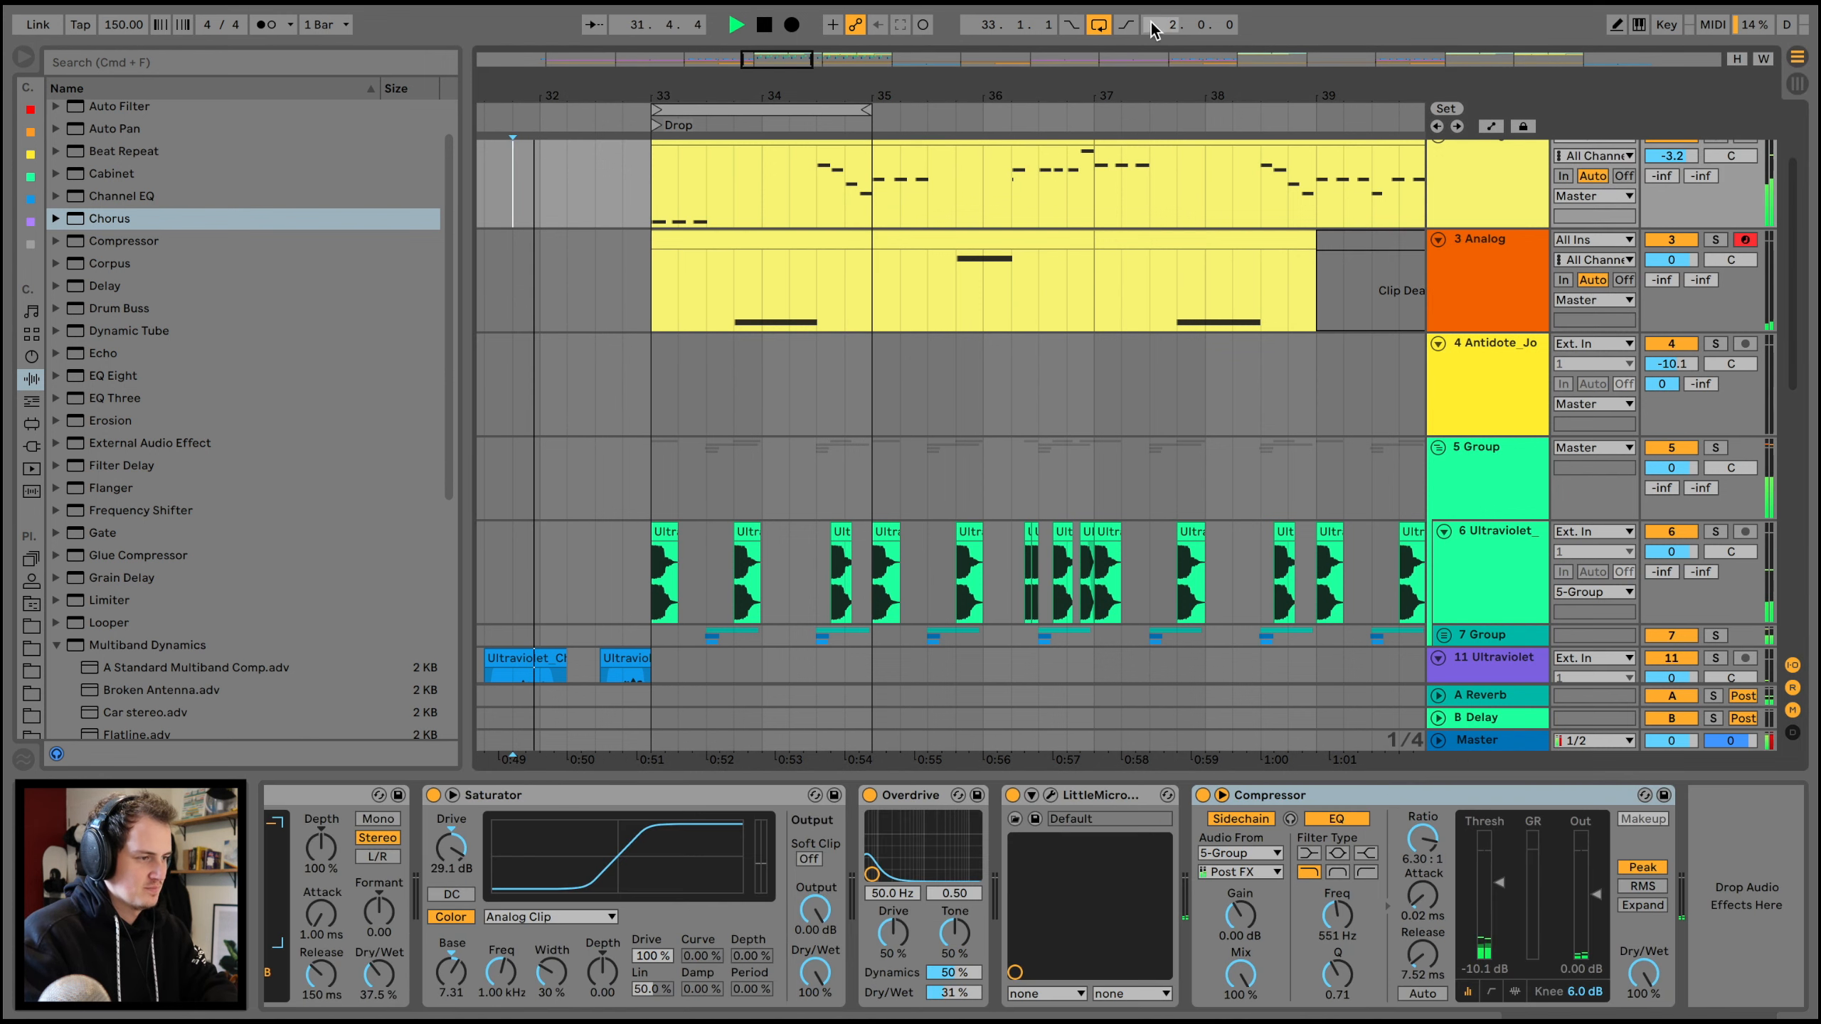
{"action": "left_click", "coordinate": [1099, 26]}
{"action": "scroll", "coordinate": [1484, 384], "scroll_direction": "up", "scroll_amount": 3}
{"action": "left_click", "coordinate": [1486, 310]}
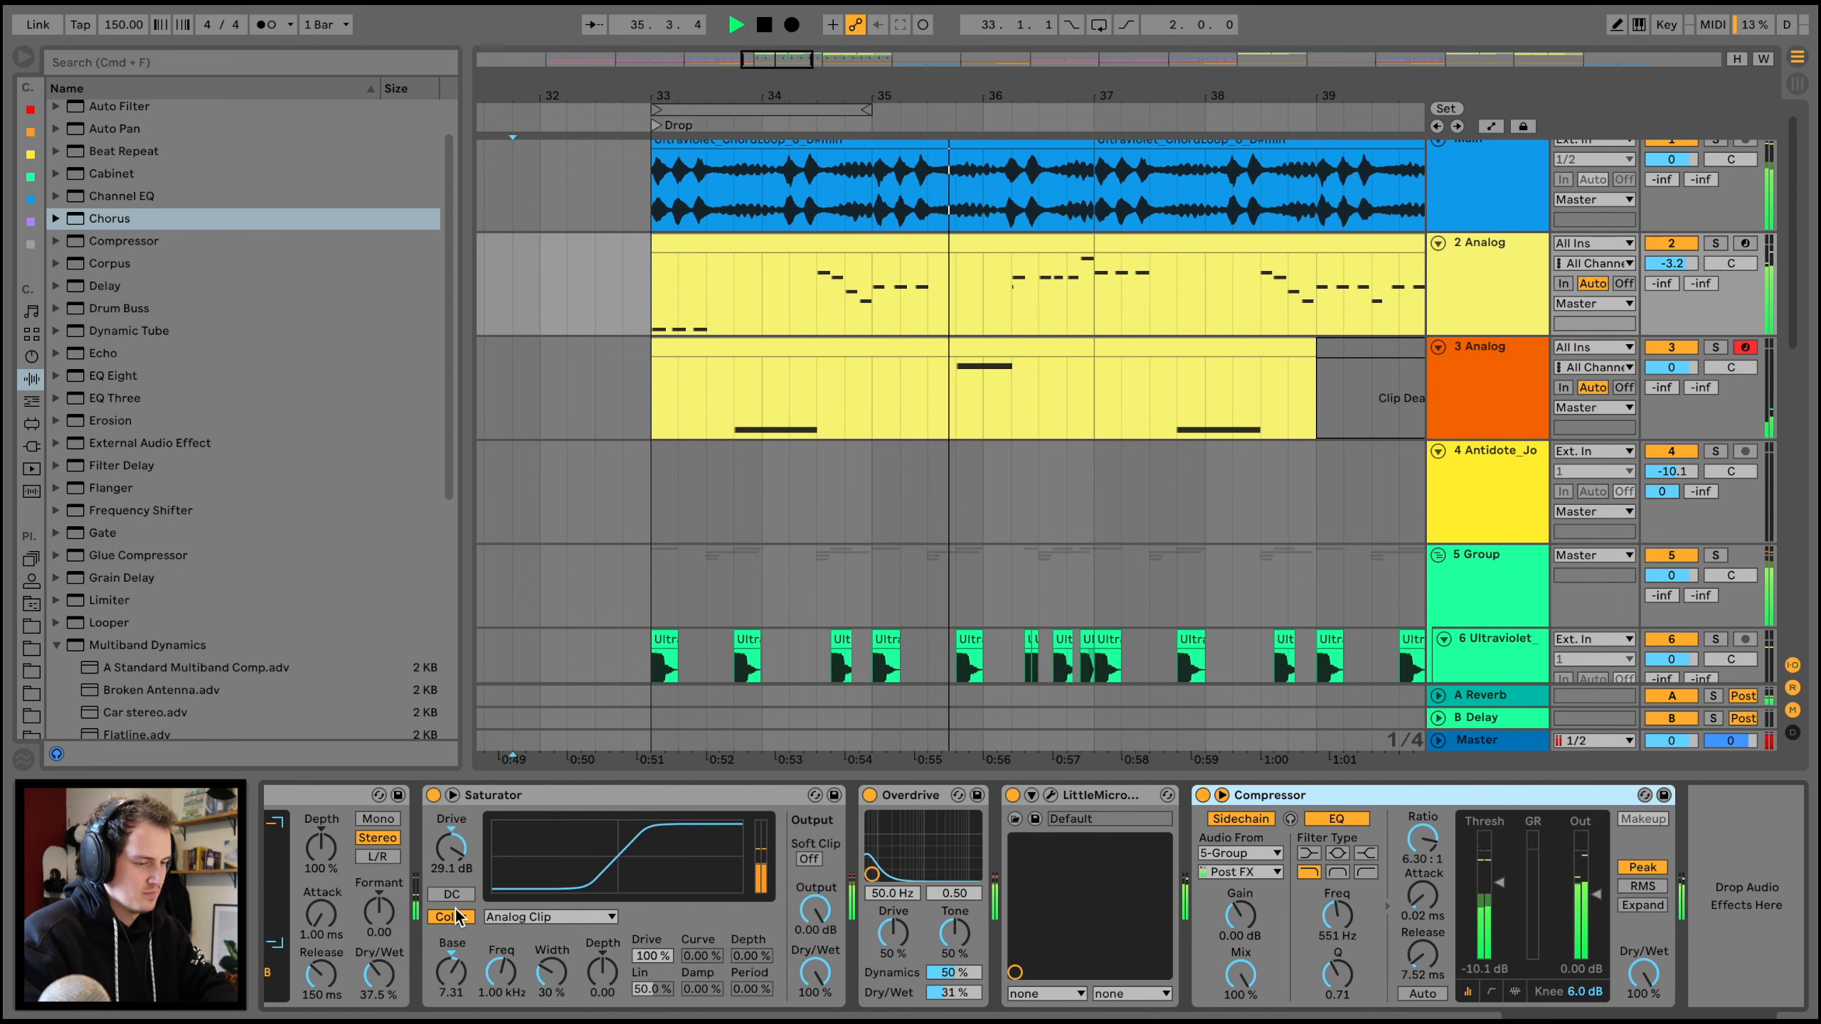
- Transpose the first note of 3 Analog's clip in Drop with new melody up one octave to D#1
{"action": "scroll", "coordinate": [456, 918], "scroll_direction": "up", "scroll_amount": 3}
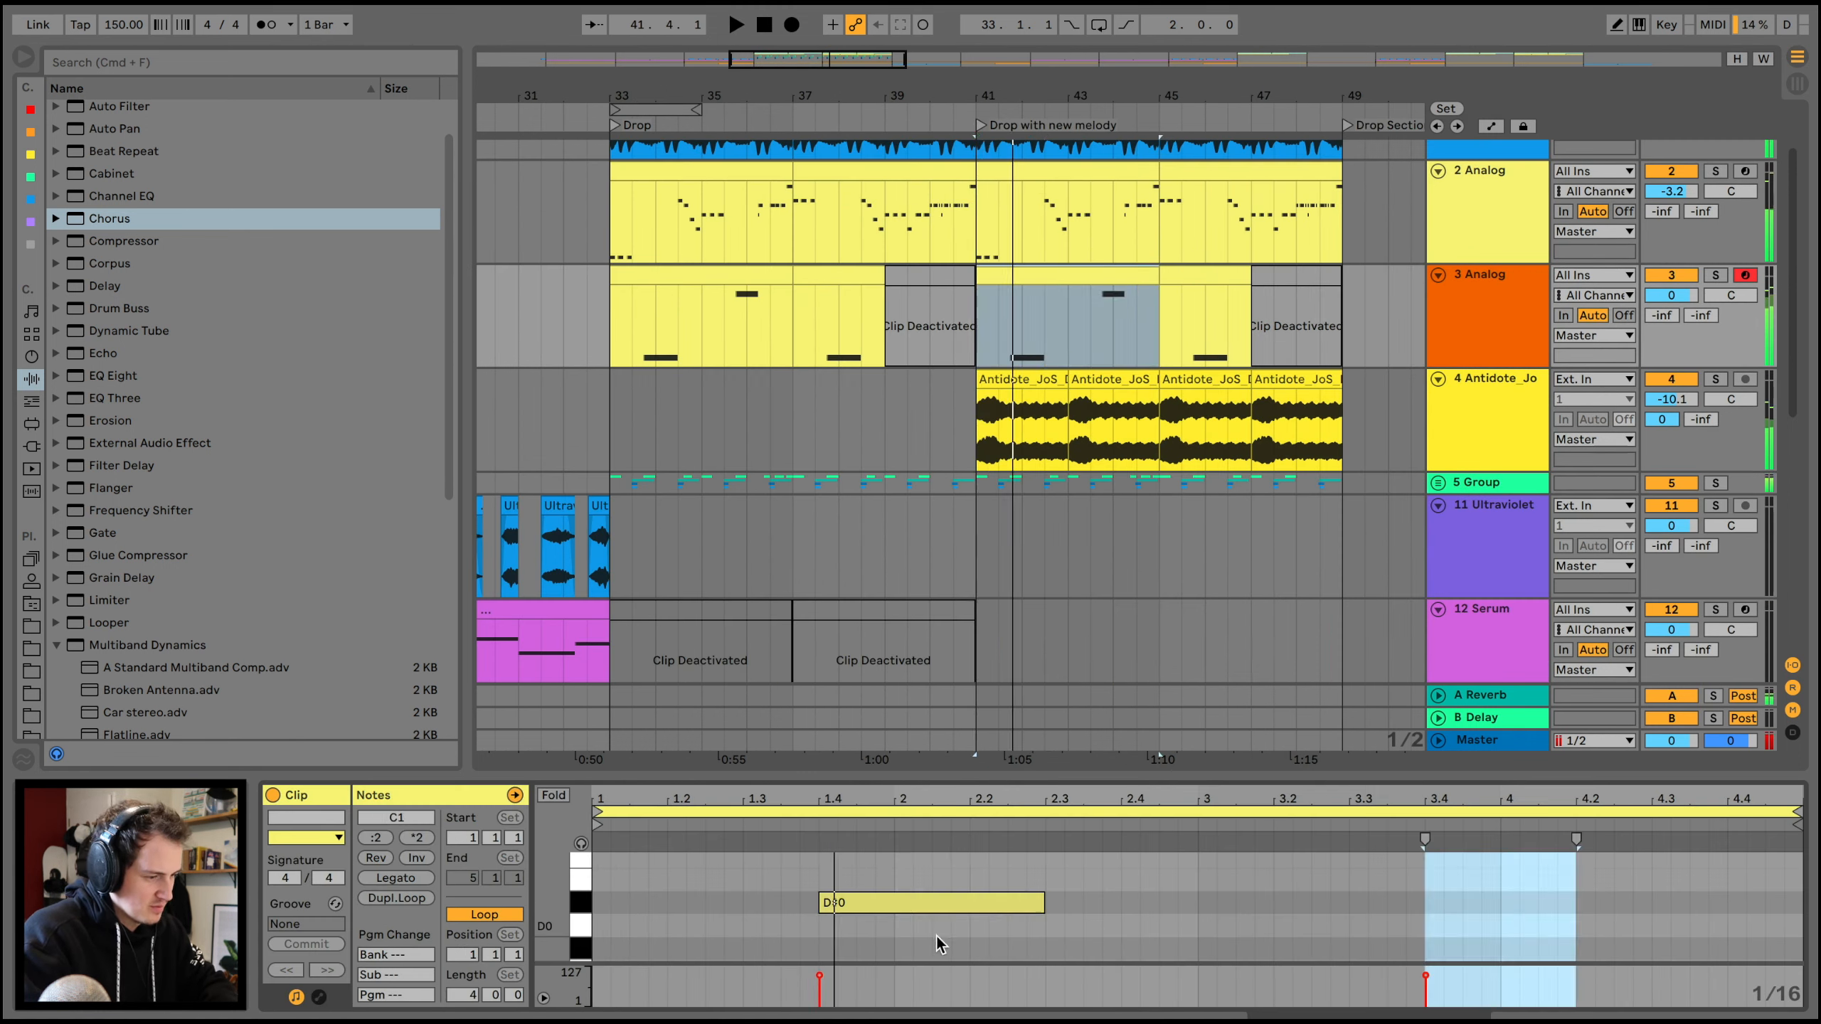
{"action": "key", "text": "space"}
{"action": "left_click", "coordinate": [936, 904]}
{"action": "key", "text": "shift+Up"}
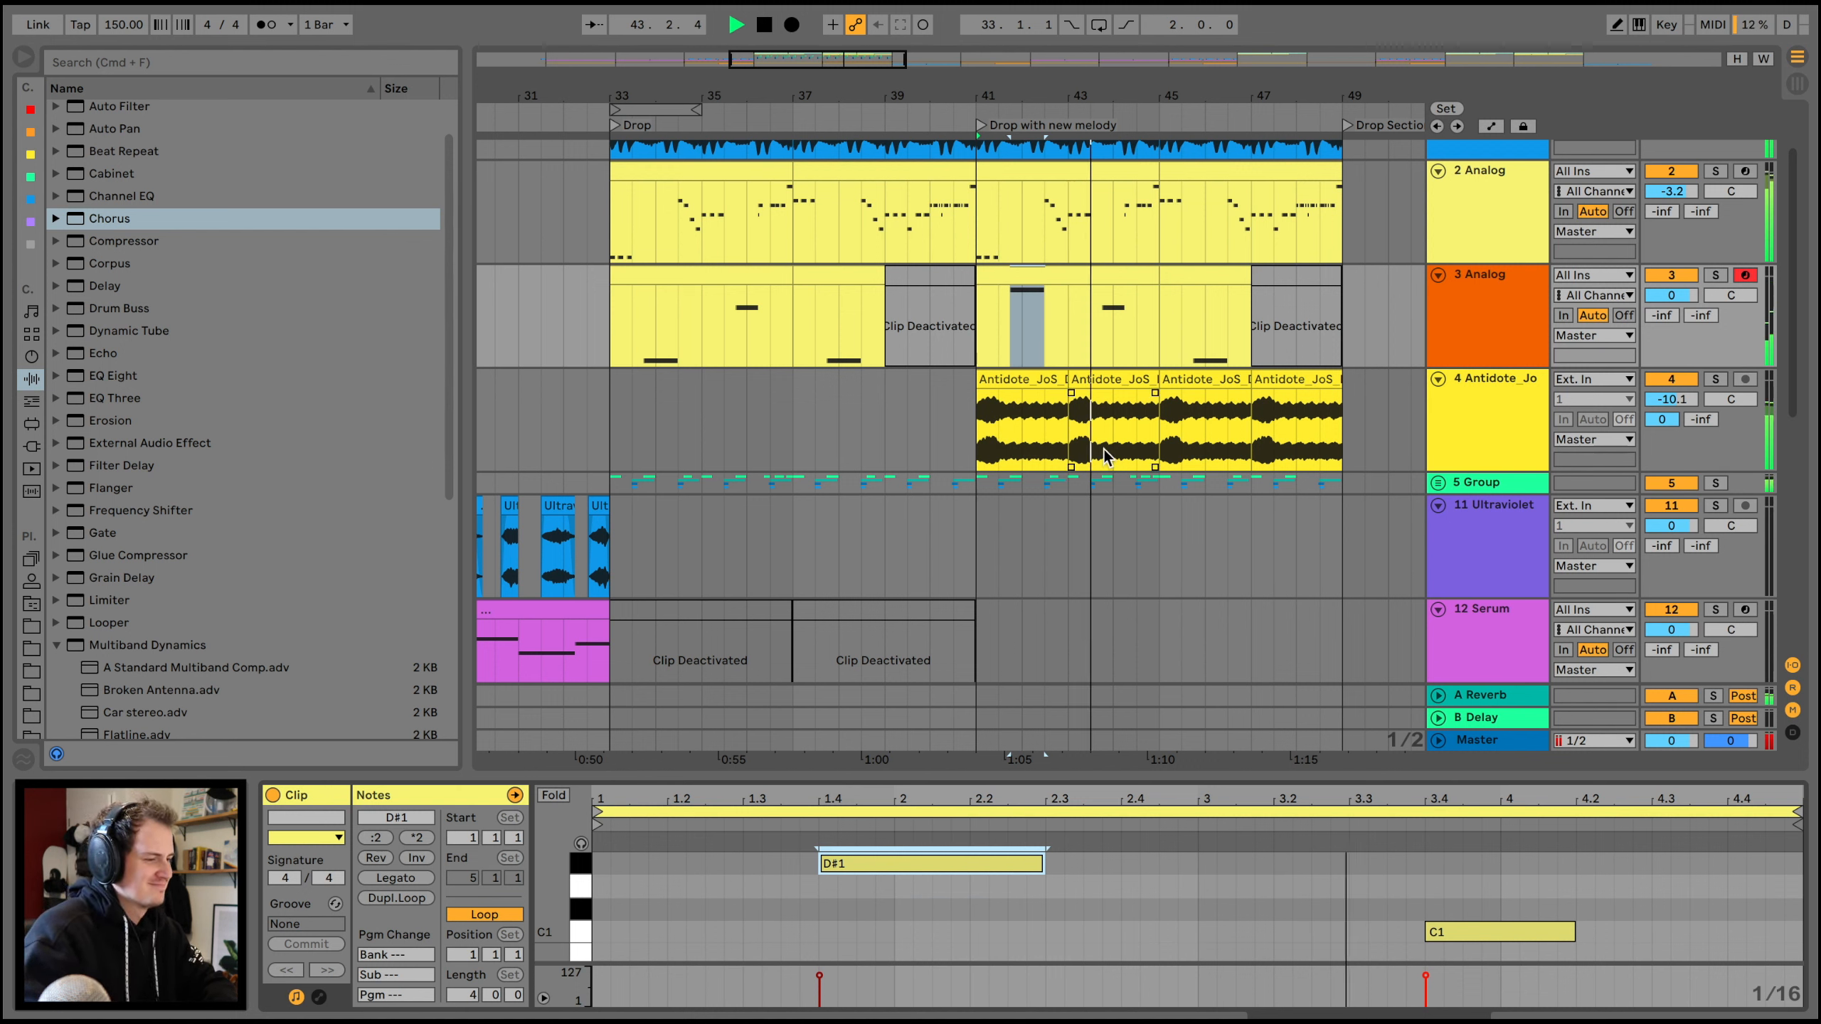
- Insert a new audio track below 3 Analog
{"action": "left_click", "coordinate": [1509, 337]}
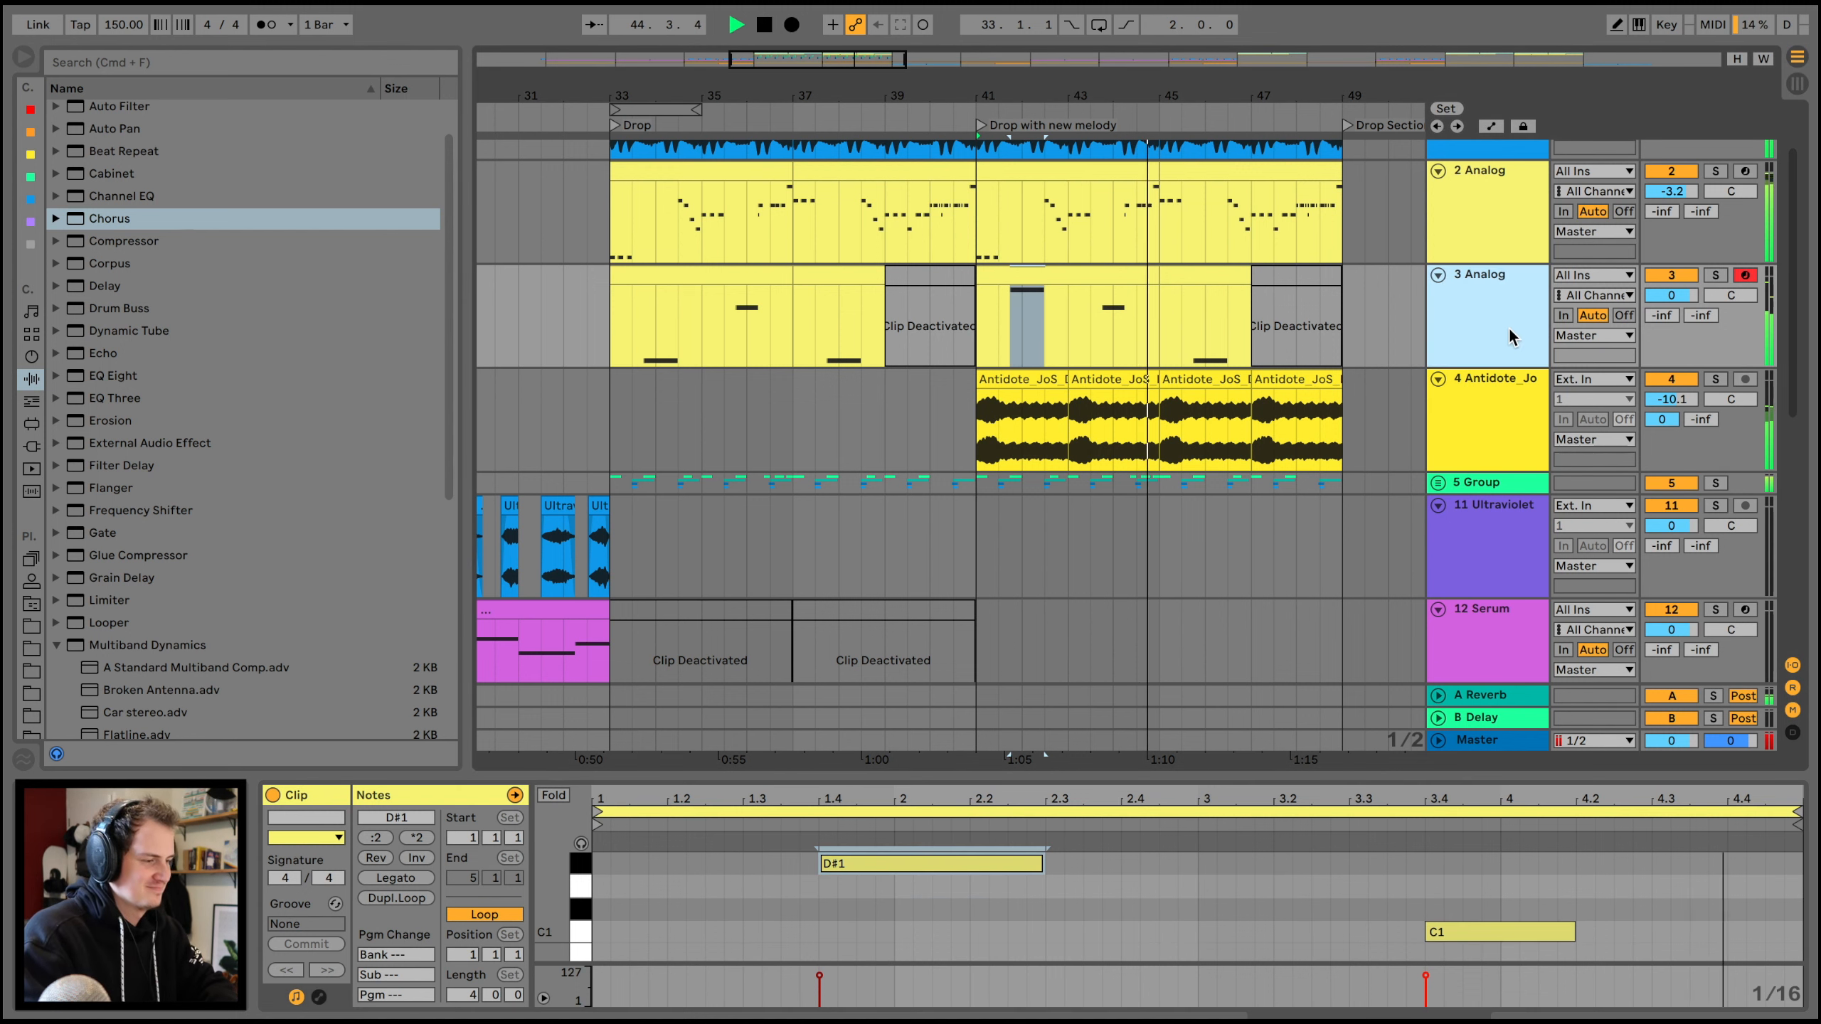
{"action": "key", "text": "super+t"}
{"action": "left_click", "coordinate": [586, 417]}
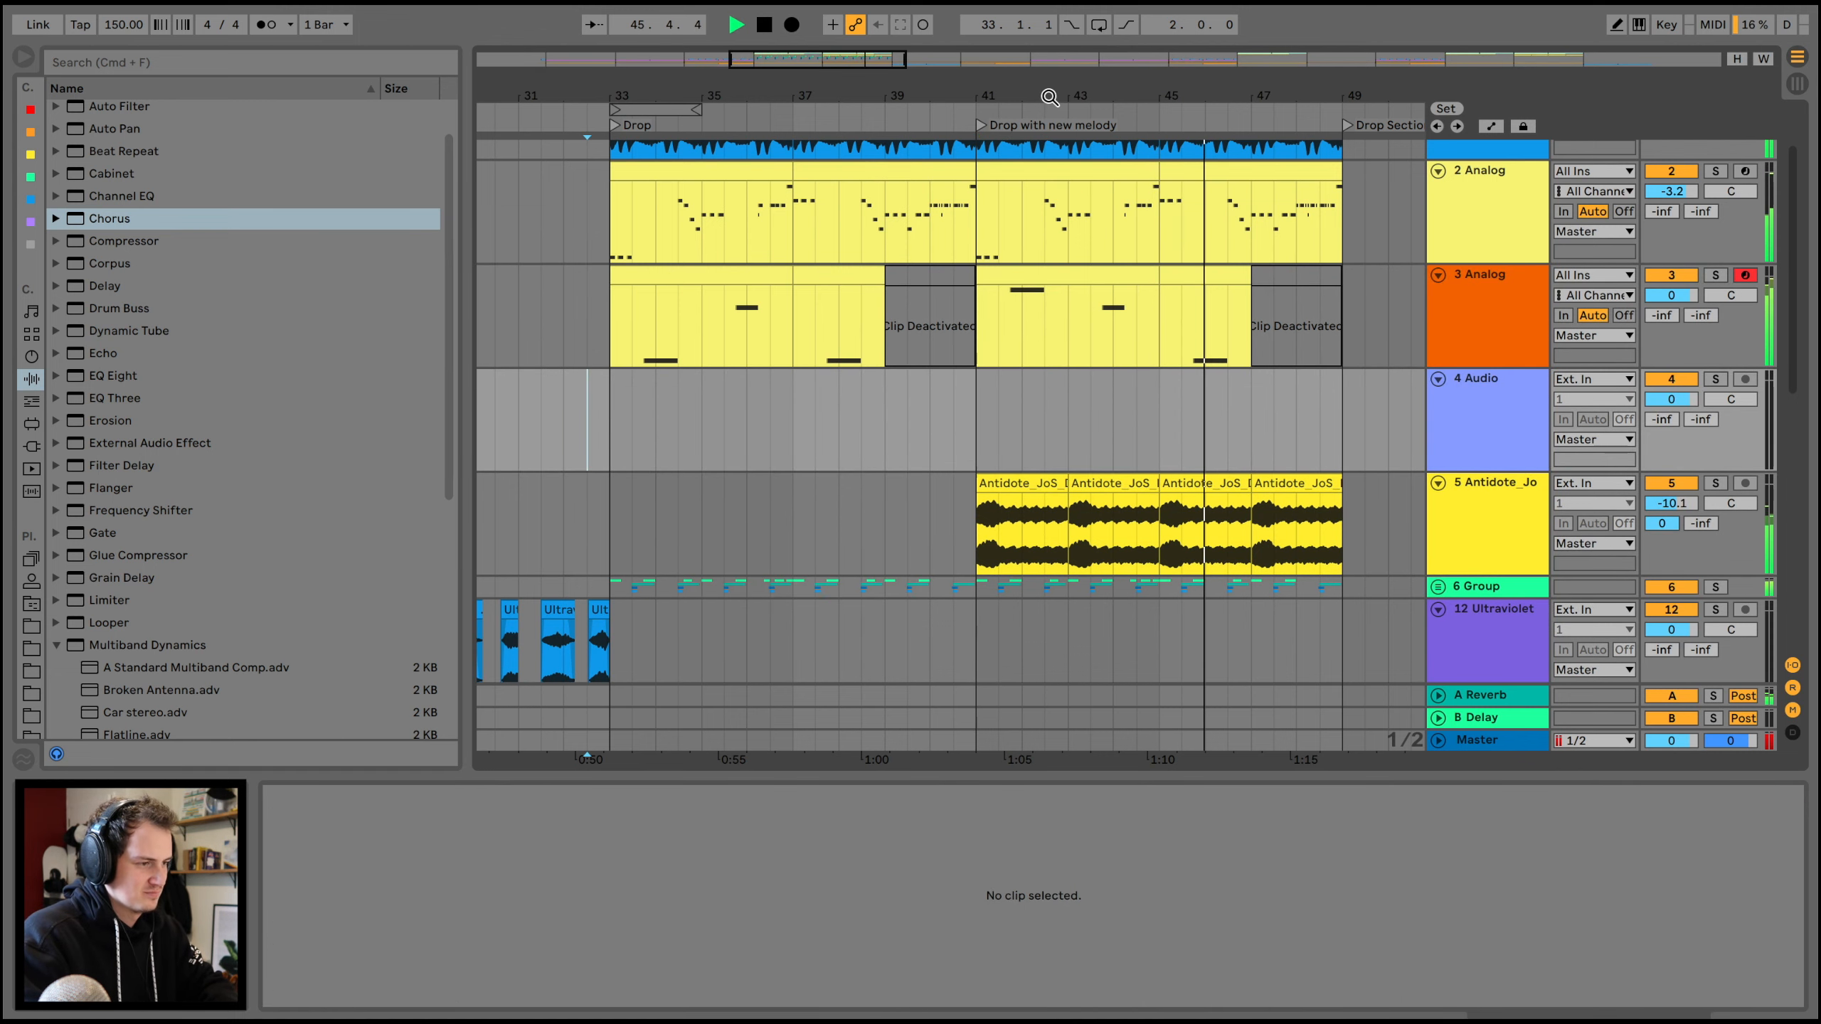
- Preview the Ultraviolet top loops and cymbals and fill the new track with Ultraviolet_ClosedHat_7 hits across Drop with new melody
{"action": "scroll", "coordinate": [1049, 96], "scroll_direction": "up", "scroll_amount": 3}
{"action": "left_click", "coordinate": [32, 625]}
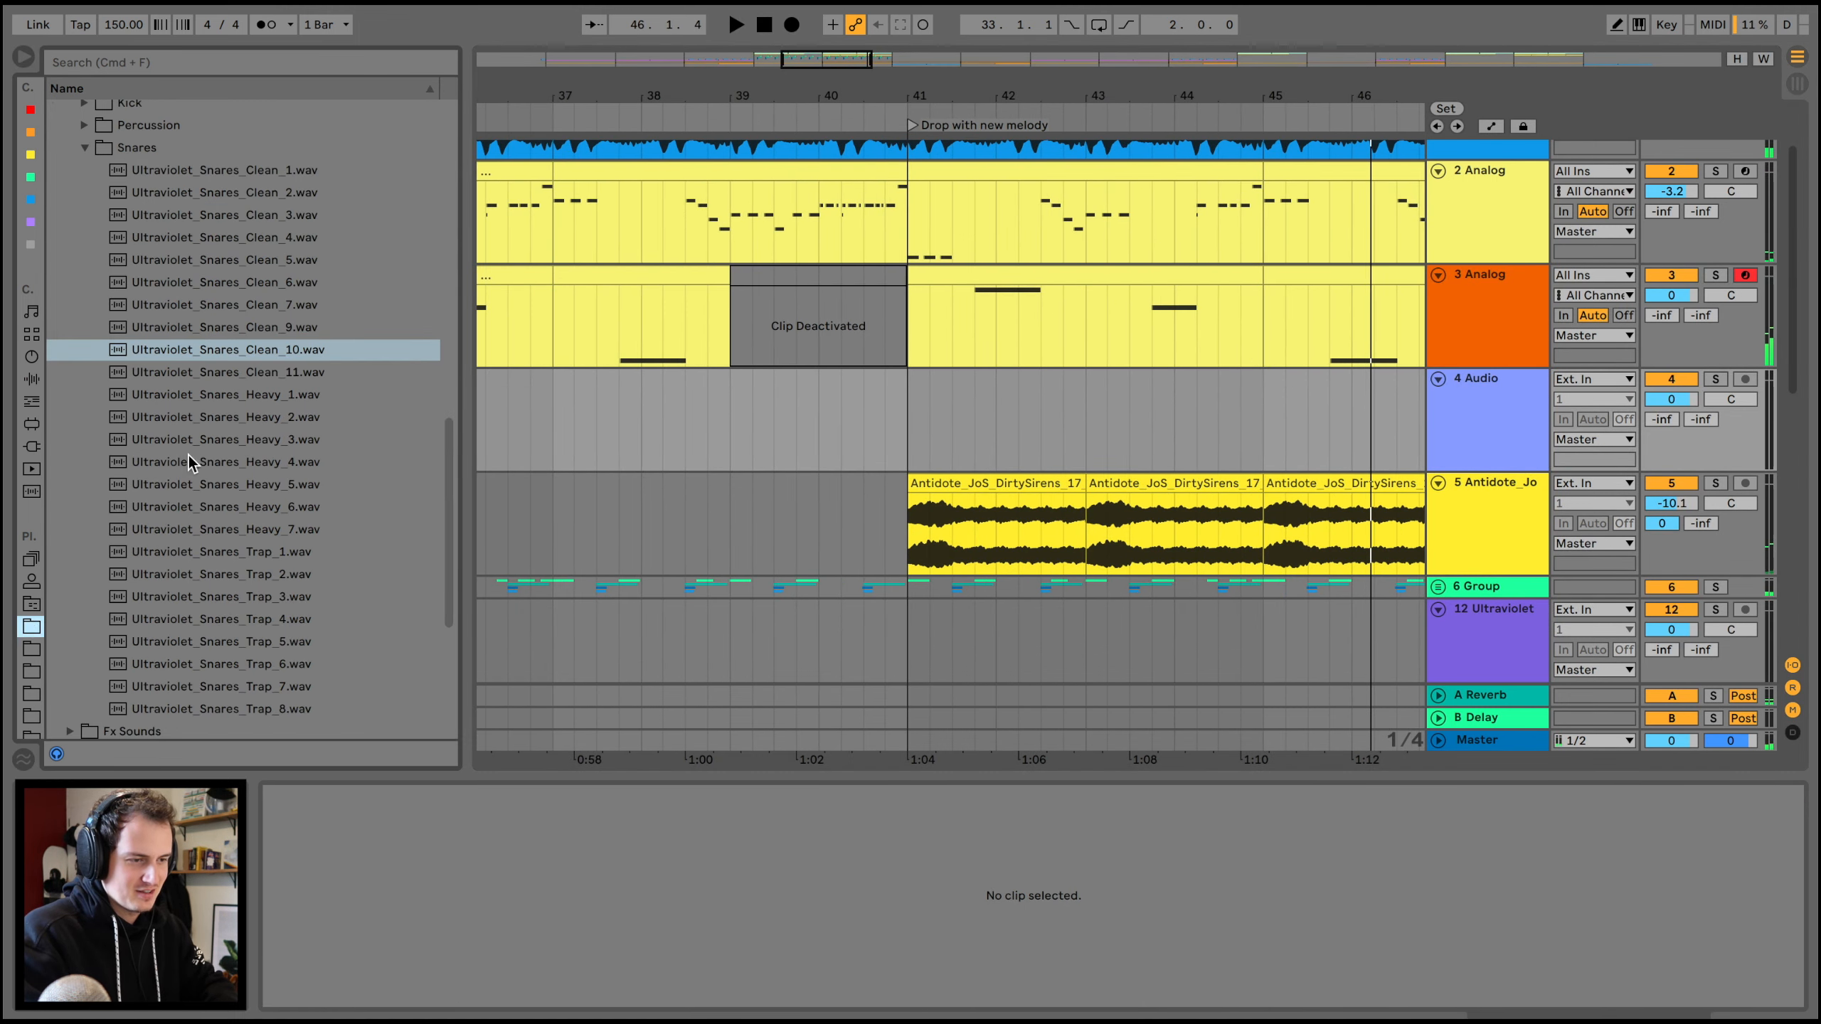
{"action": "scroll", "coordinate": [192, 450], "scroll_direction": "up", "scroll_amount": 10}
{"action": "left_click", "coordinate": [85, 245]}
{"action": "left_click", "coordinate": [165, 434]}
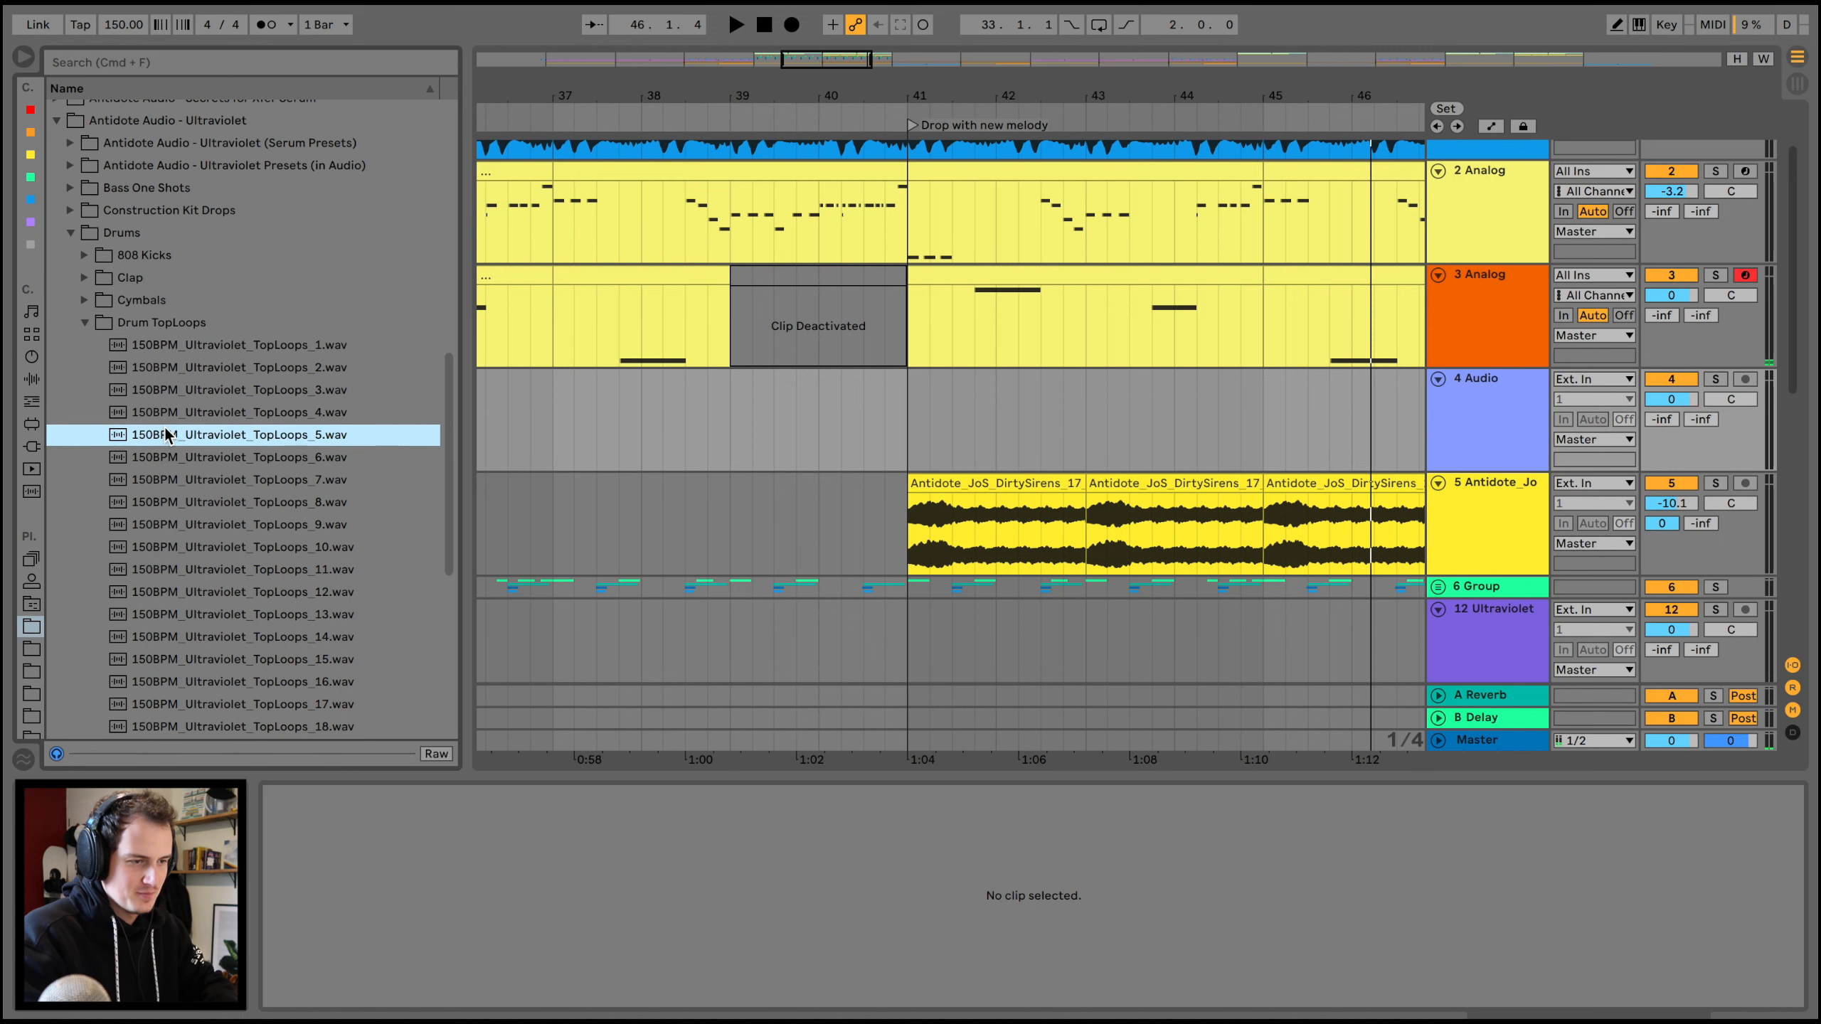
{"action": "left_click", "coordinate": [85, 307]}
{"action": "left_click", "coordinate": [163, 413]}
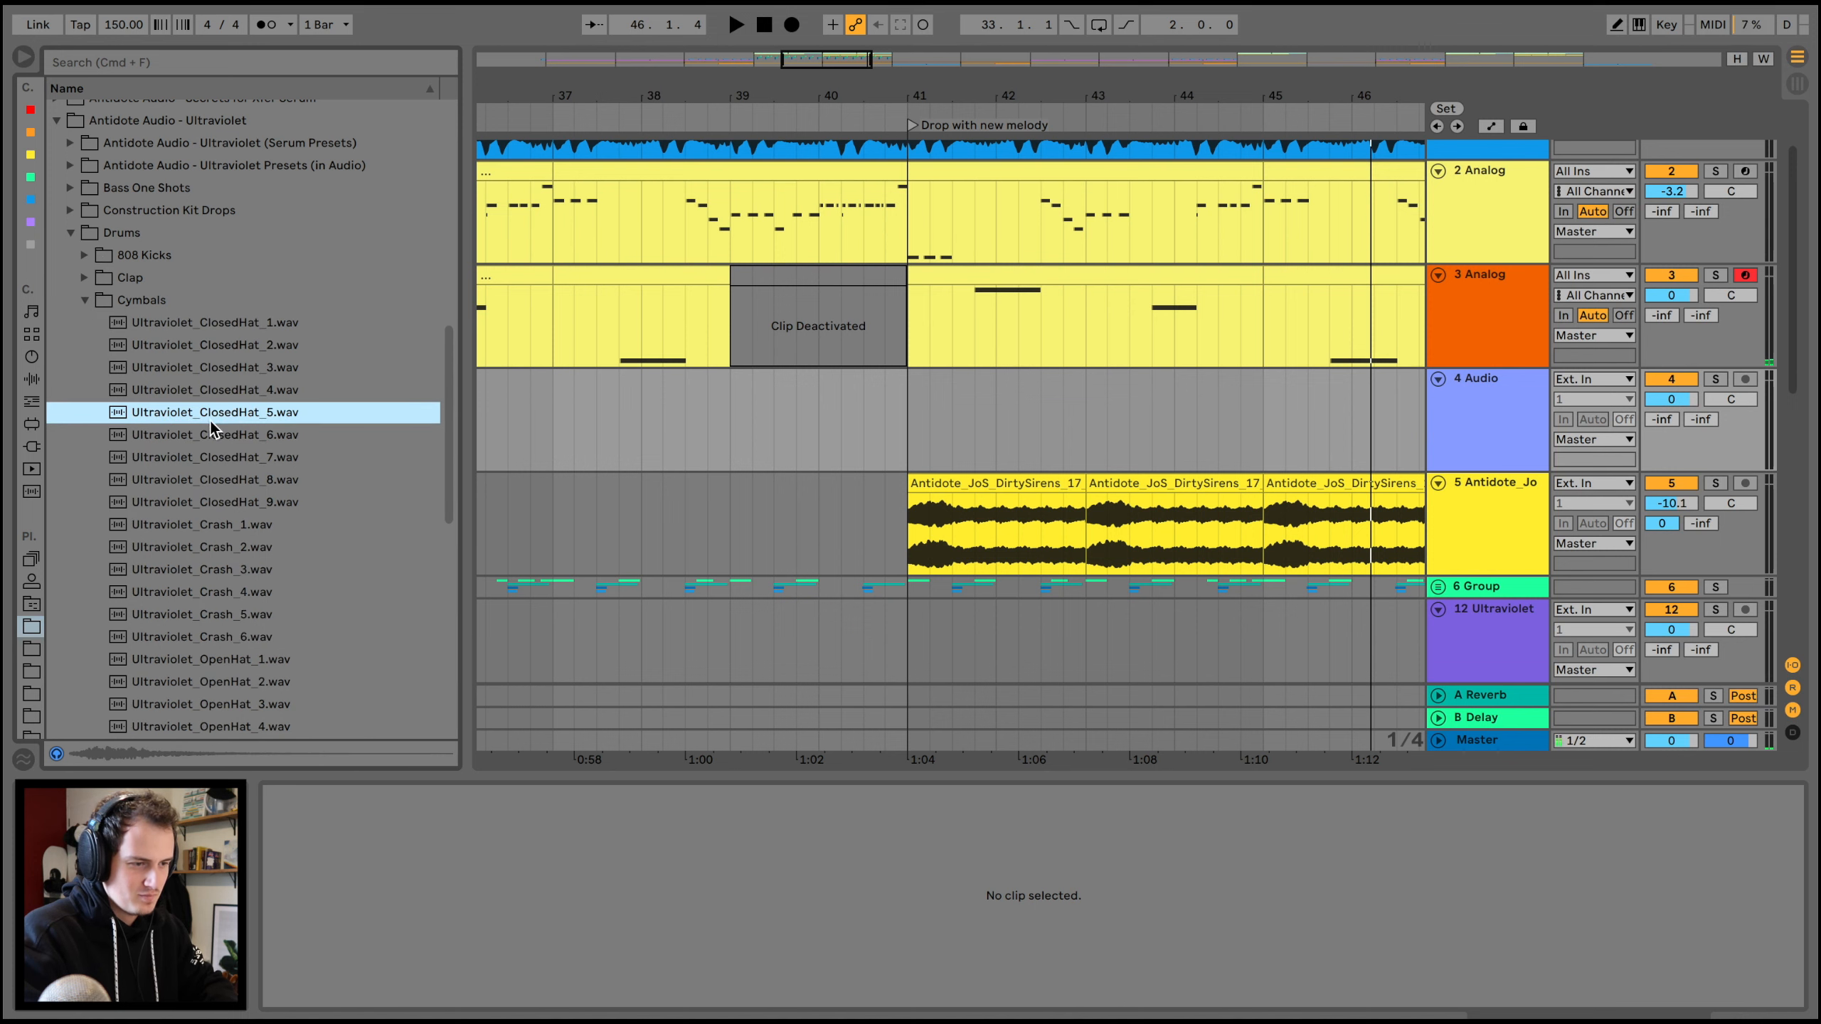
{"action": "left_click", "coordinate": [217, 435]}
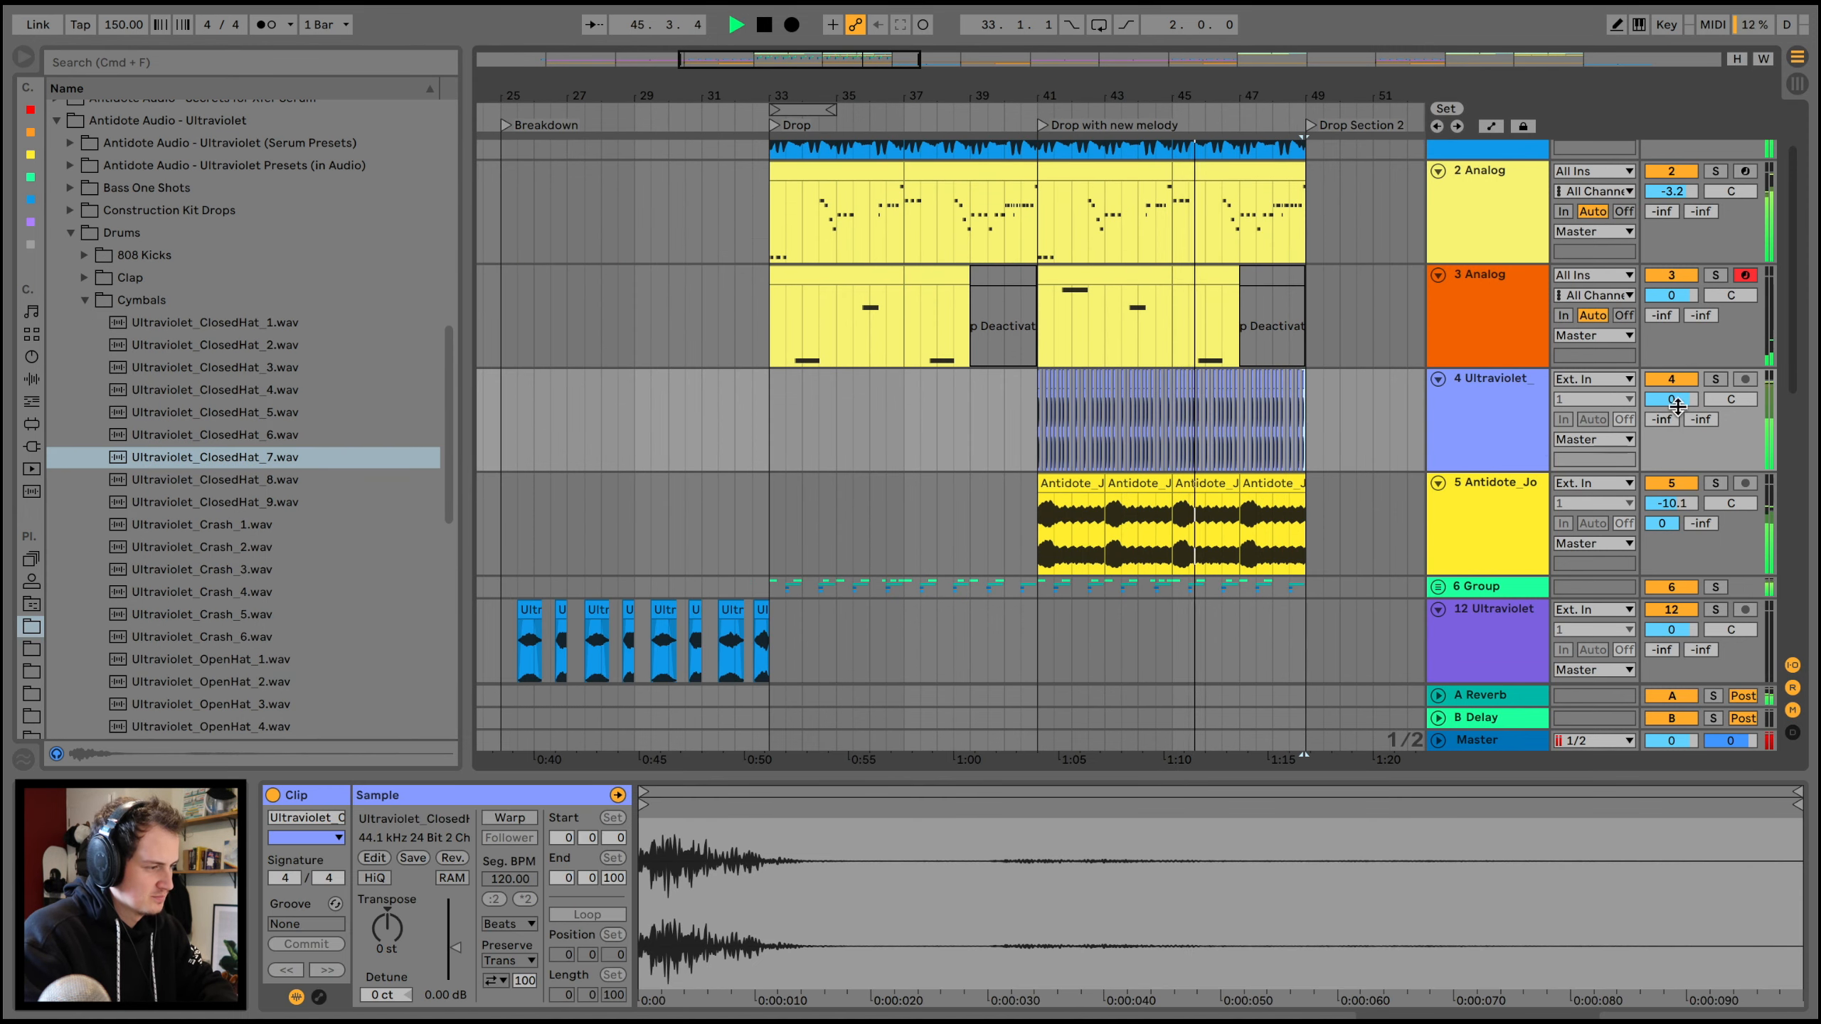
- Lower track 4's volume to -11.3 dB and delete all its closed hat clips
{"action": "left_click_drag", "start_coordinate": [1678, 407], "coordinate": [1677, 430]}
{"action": "left_click_drag", "start_coordinate": [1339, 410], "coordinate": [899, 403]}
{"action": "key", "text": "Delete"}
- Fill track 4's Drop with new melody section with repeated Ultraviolet_OpenHat_2 hits and set the track volume to -5.3 dB
{"action": "left_click", "coordinate": [147, 592]}
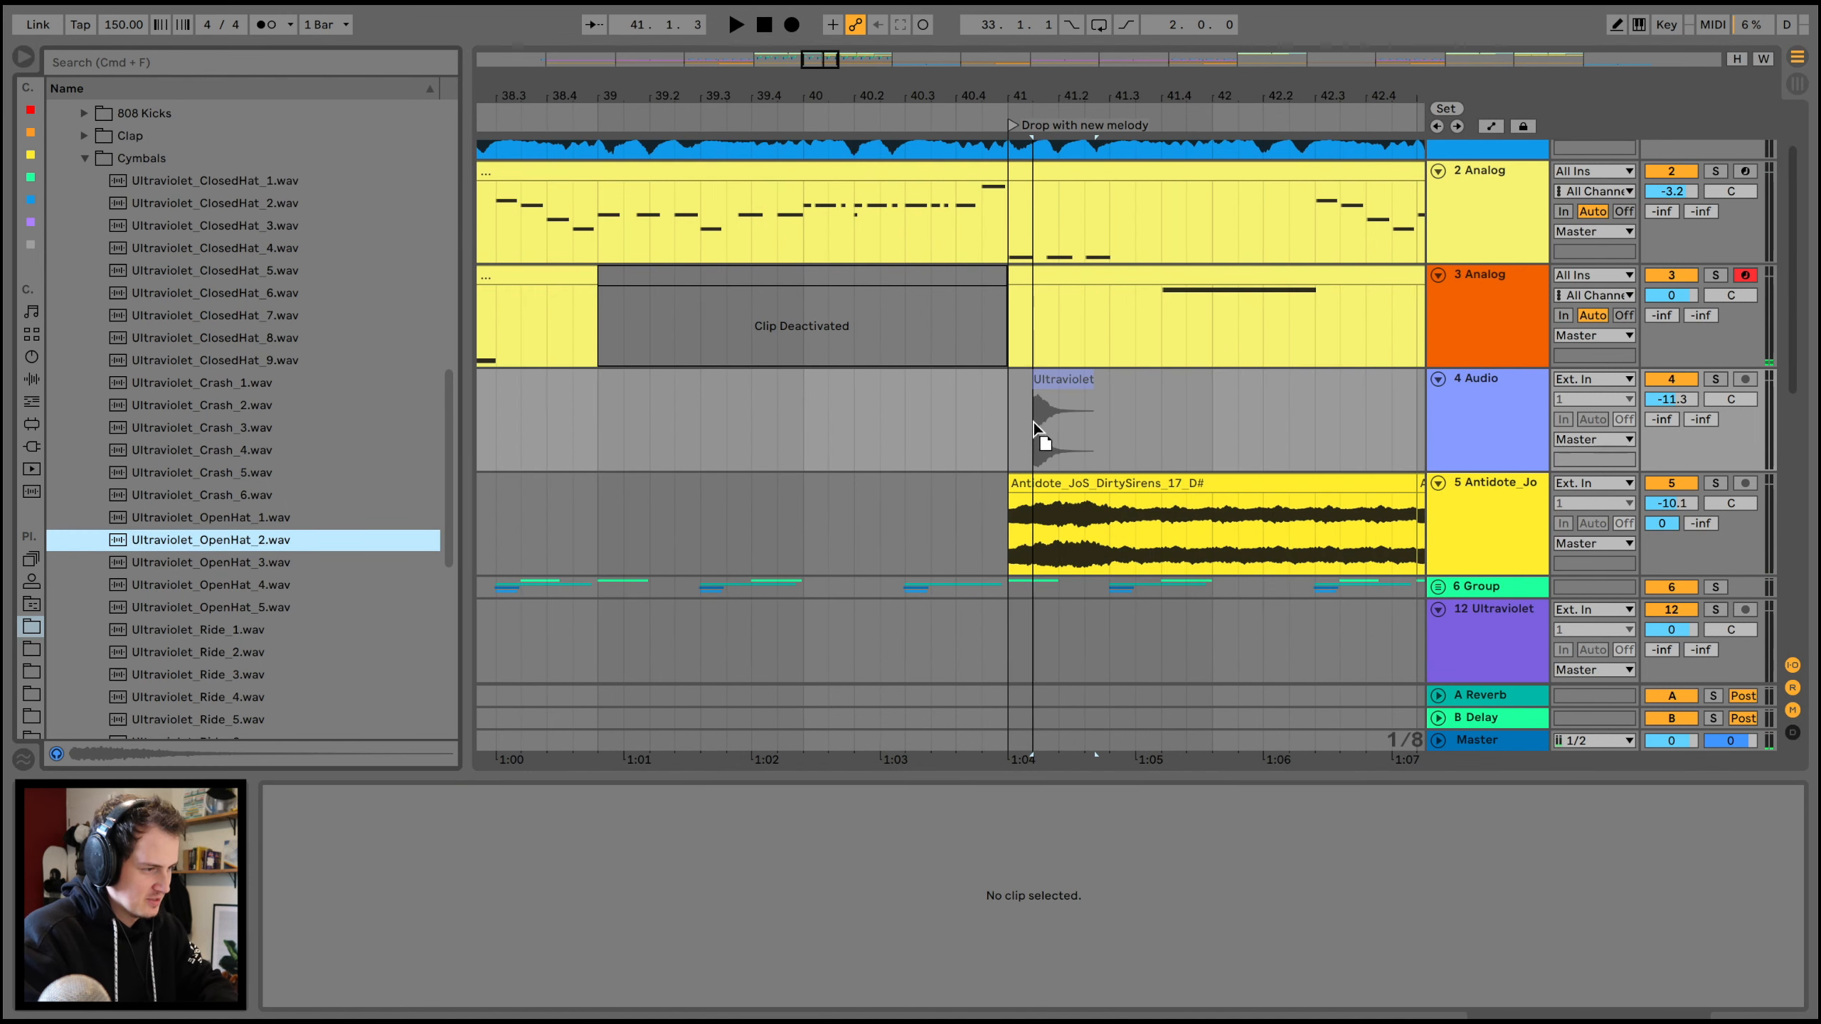
{"action": "left_click_drag", "start_coordinate": [1051, 423], "coordinate": [1052, 423]}
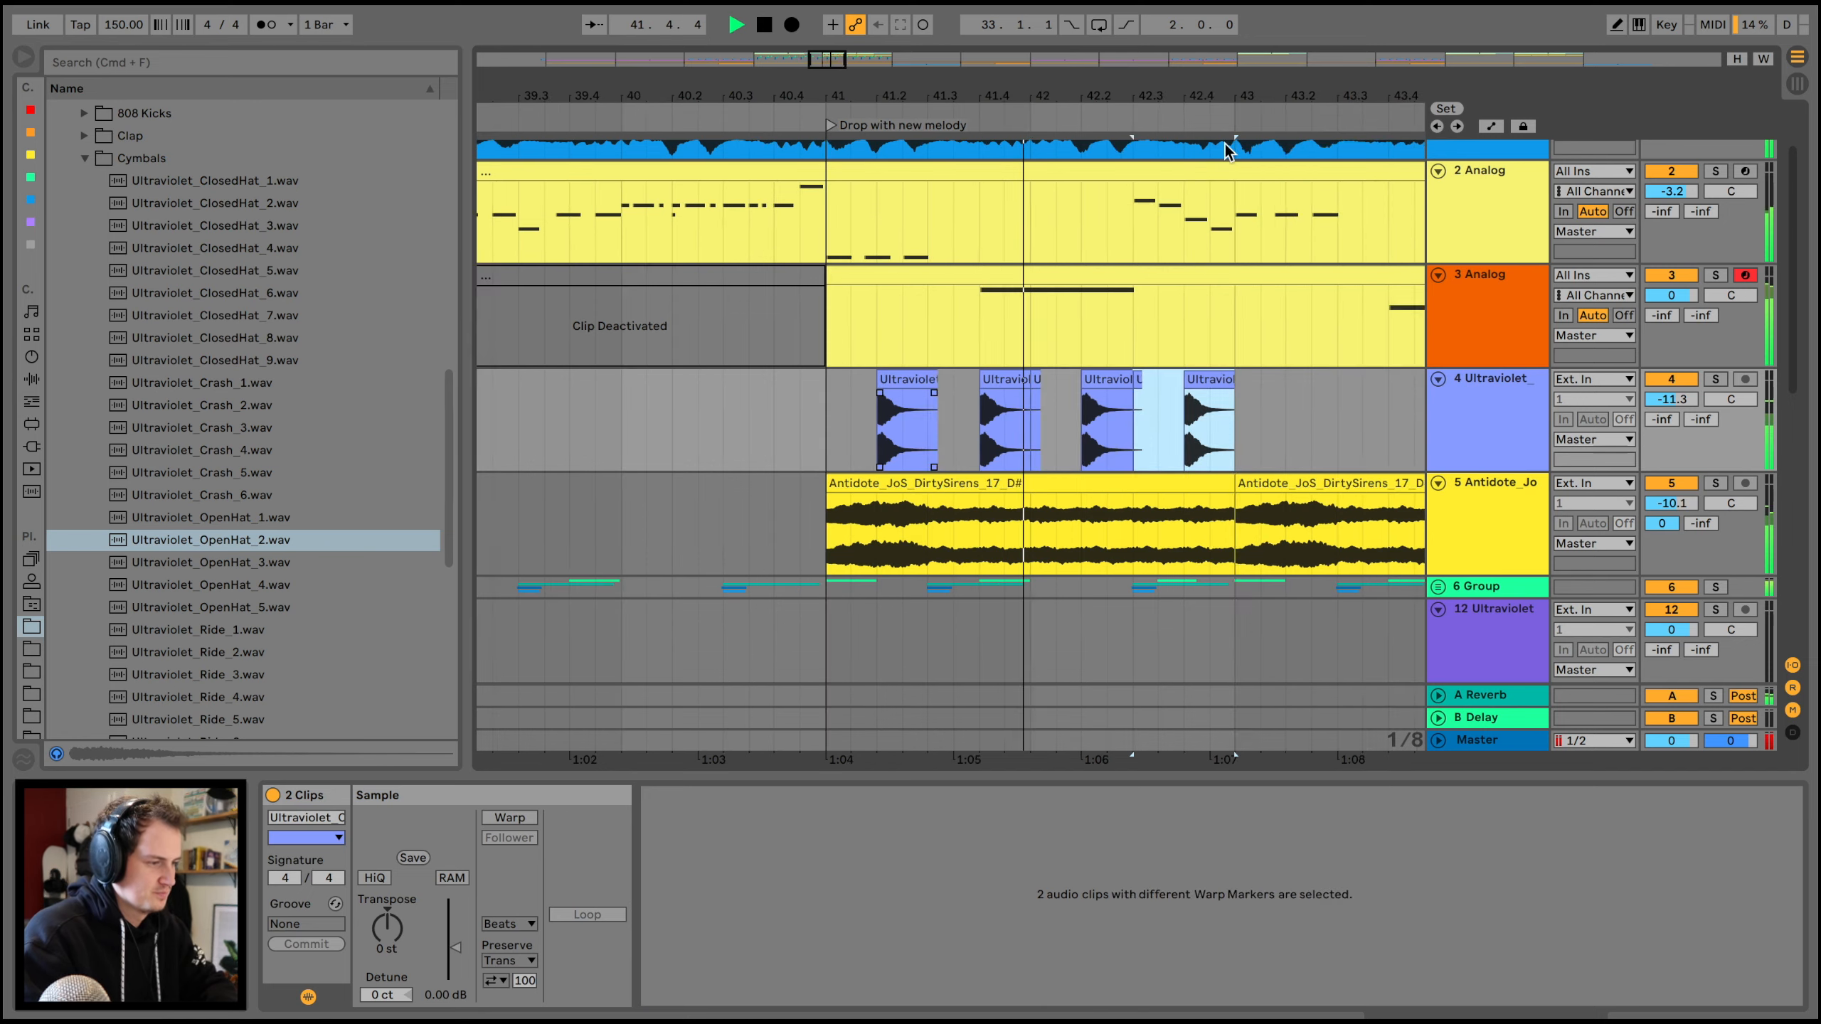
{"action": "key", "text": "super+d"}
{"action": "key", "text": "super+d"}
{"action": "key", "text": "super+d"}
{"action": "key", "text": "super+d"}
{"action": "key", "text": "super+d"}
{"action": "key", "text": "super+d"}
{"action": "key", "text": "super+d"}
{"action": "key", "text": "super+d"}
{"action": "key", "text": "super+d"}
{"action": "left_click_drag", "start_coordinate": [1297, 90], "coordinate": [1297, 84]}
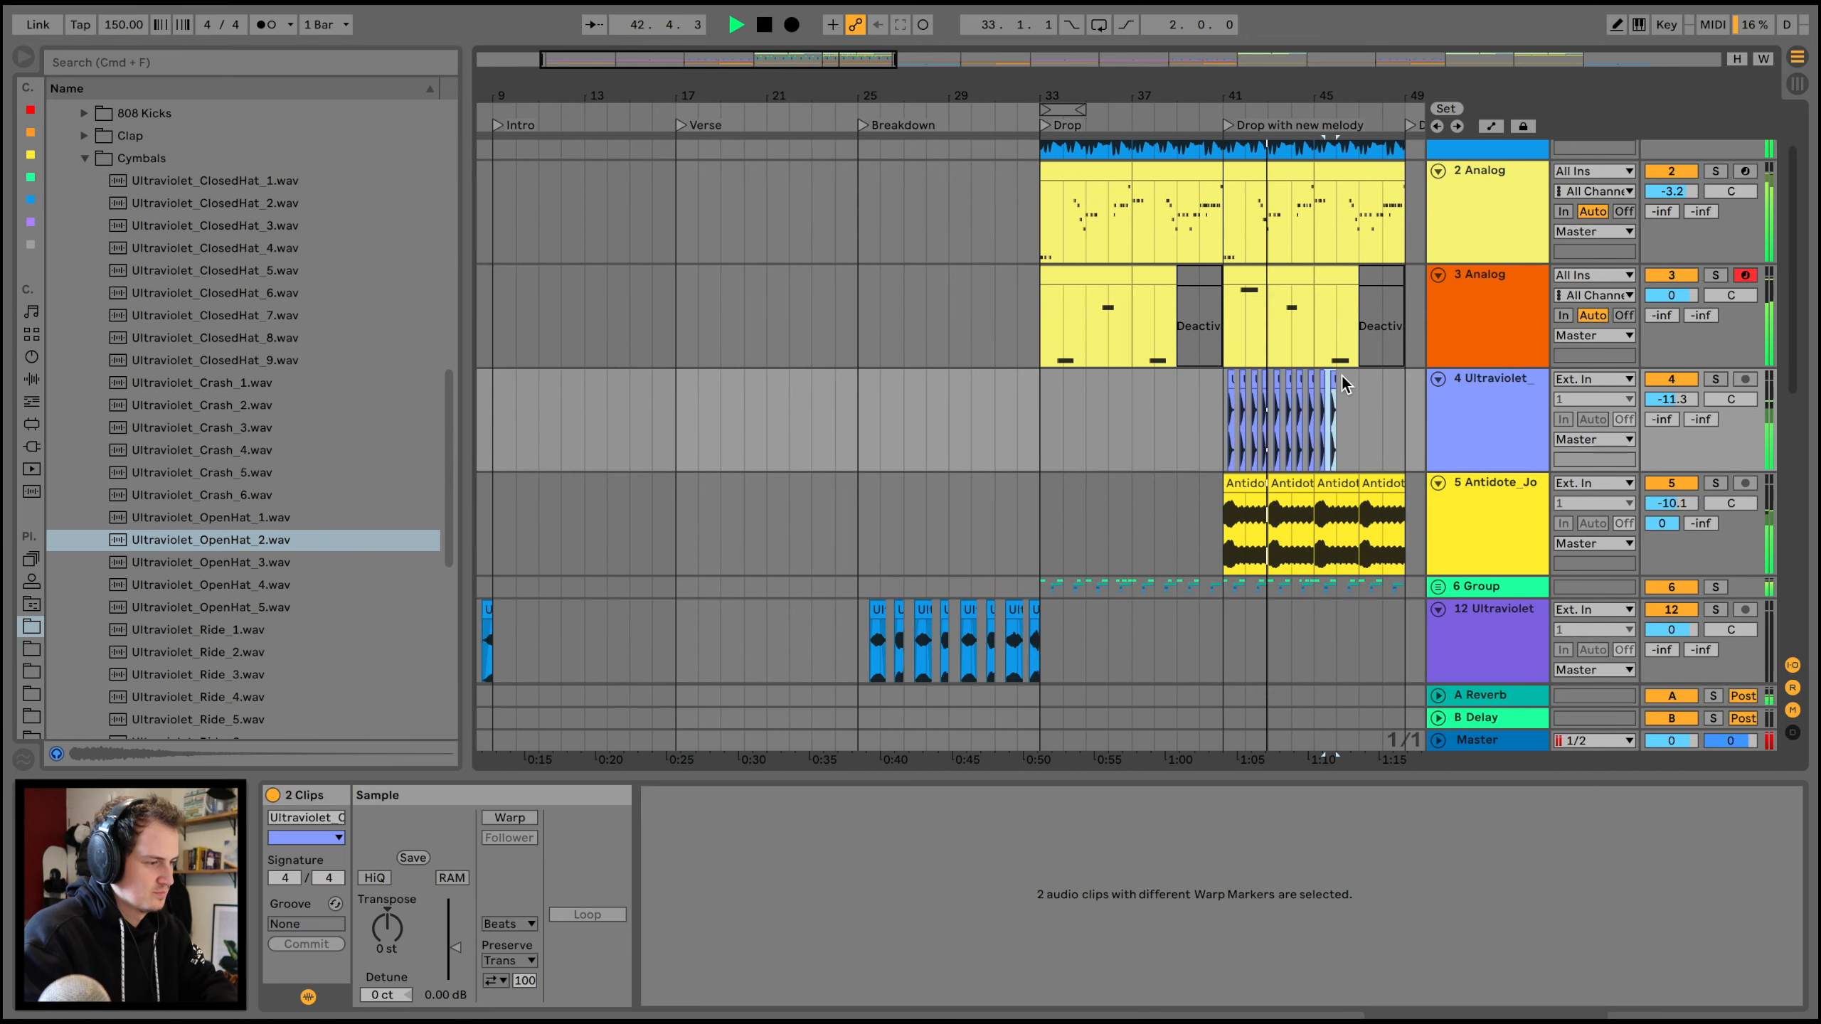
{"action": "scroll", "coordinate": [1341, 375], "scroll_direction": "right", "scroll_amount": 3}
{"action": "key", "text": "super+d"}
{"action": "key", "text": "super+d"}
{"action": "key", "text": "super+d"}
{"action": "left_click_drag", "start_coordinate": [1656, 418], "coordinate": [1660, 414]}
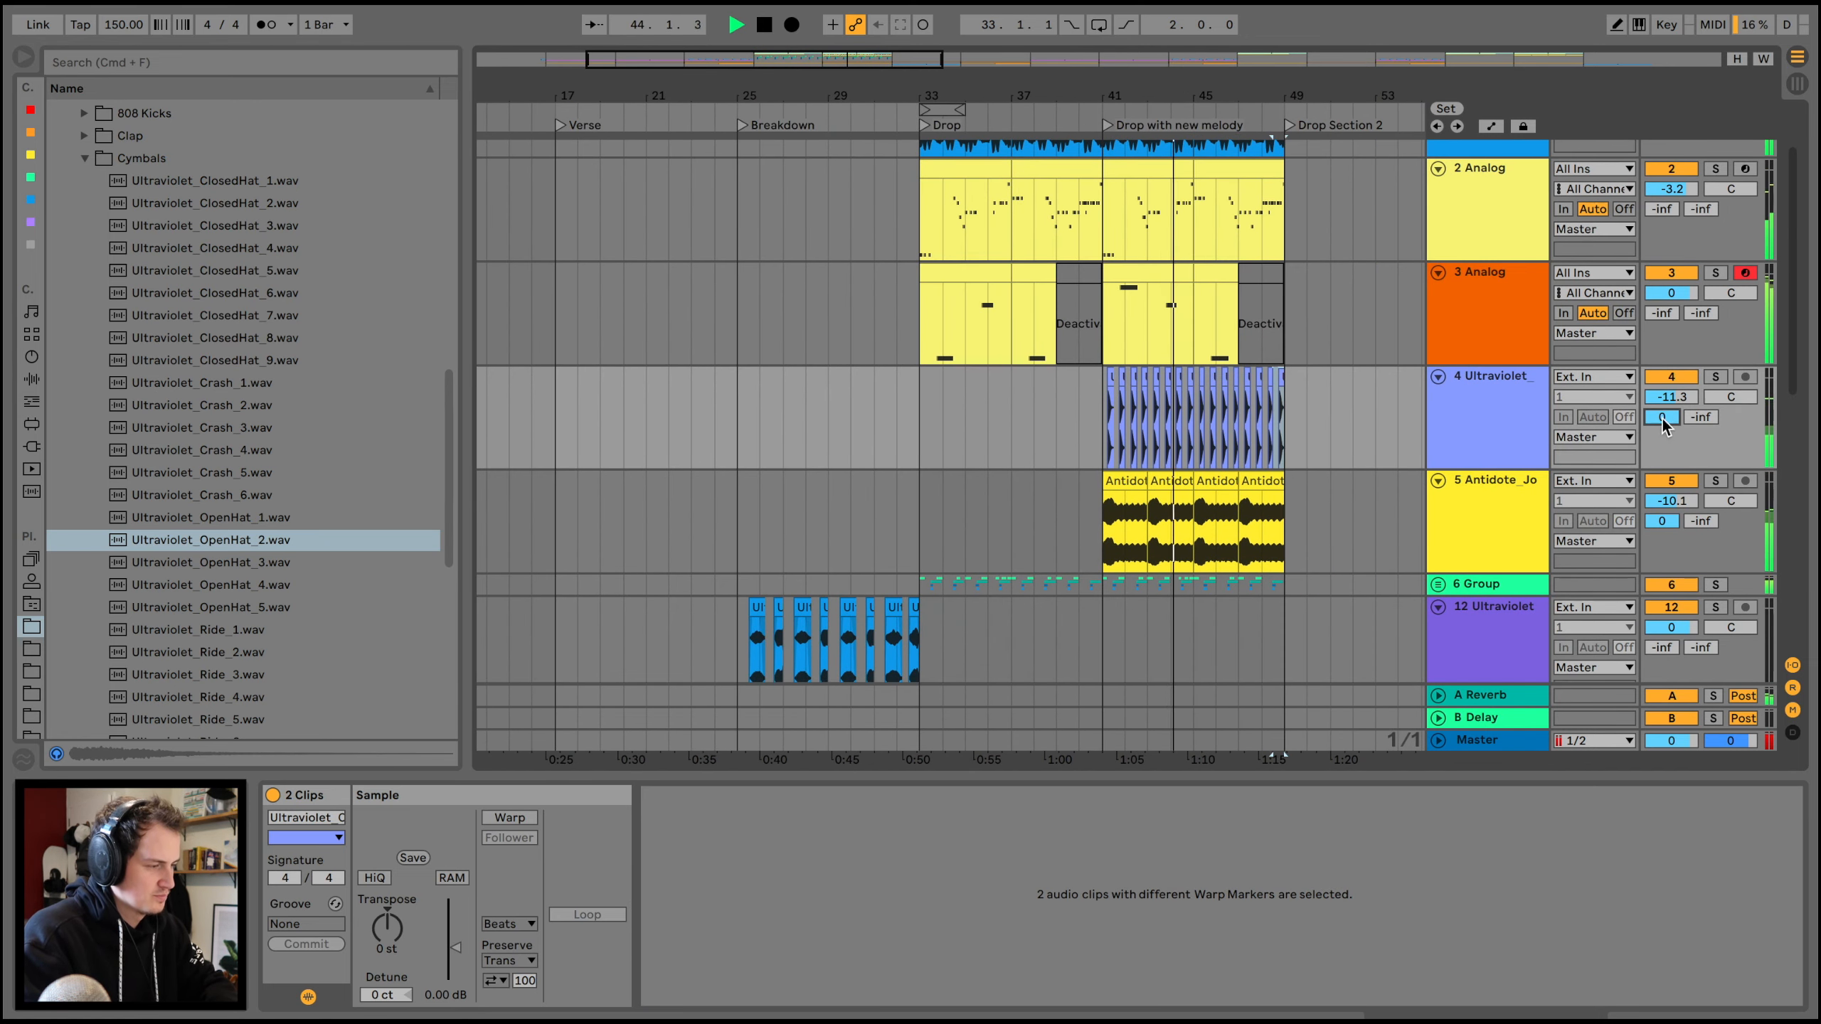
- Add an Overdrive to the open hat track with its frequency at 902 Hz
{"action": "left_click", "coordinate": [29, 380]}
{"action": "scroll", "coordinate": [140, 574], "scroll_direction": "down", "scroll_amount": 6}
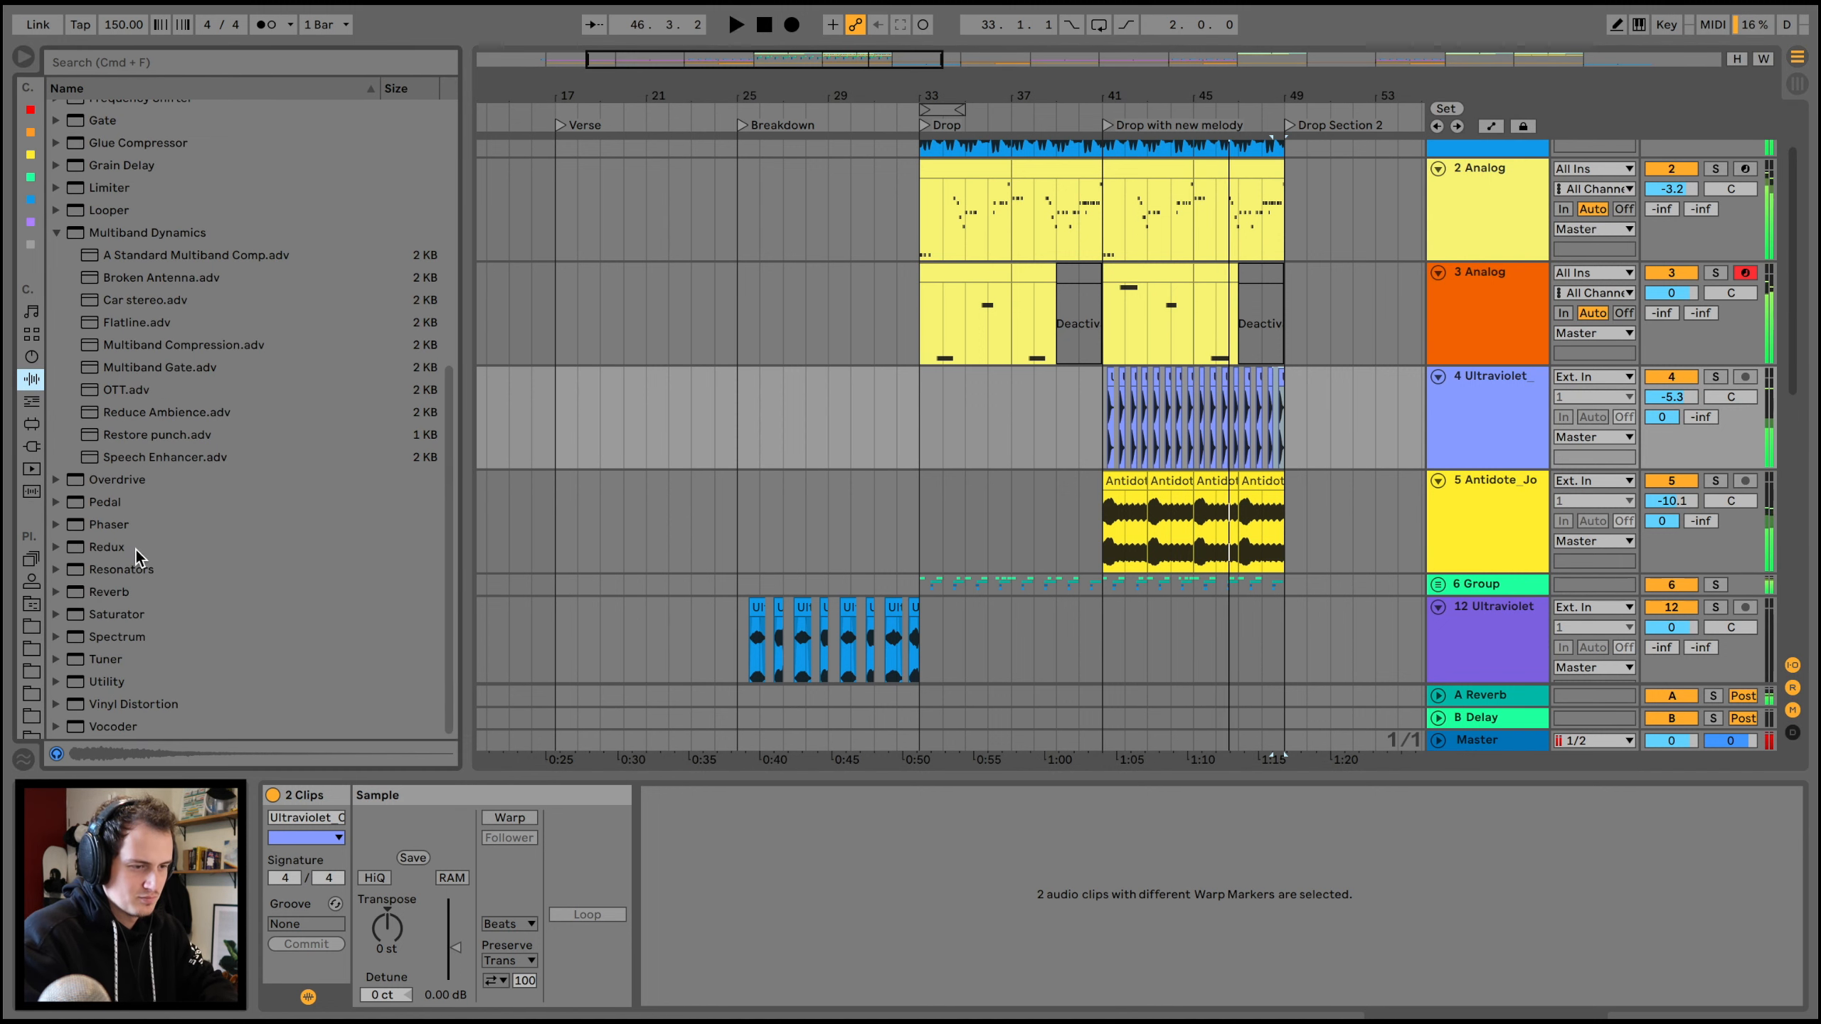
{"action": "double_click", "coordinate": [112, 479]}
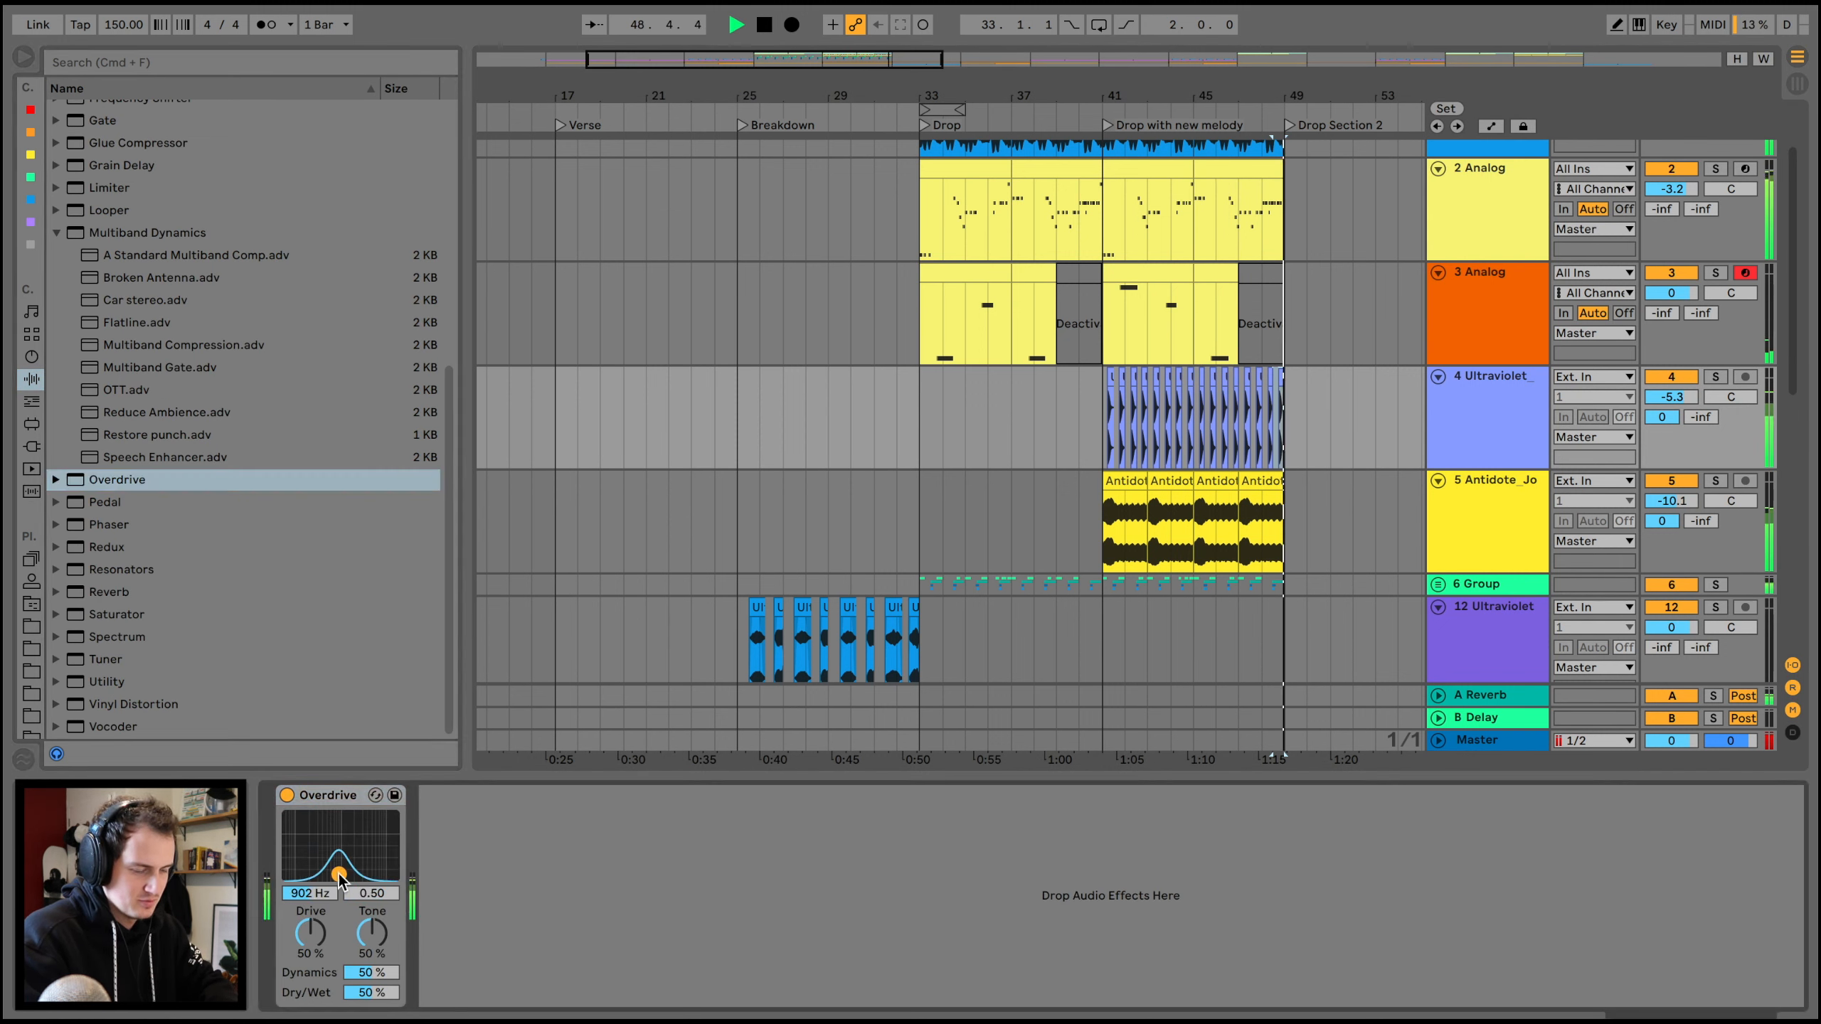
- Add a Grain Delay after the Overdrive on the open hat track
{"action": "scroll", "coordinate": [128, 459], "scroll_direction": "up", "scroll_amount": 3}
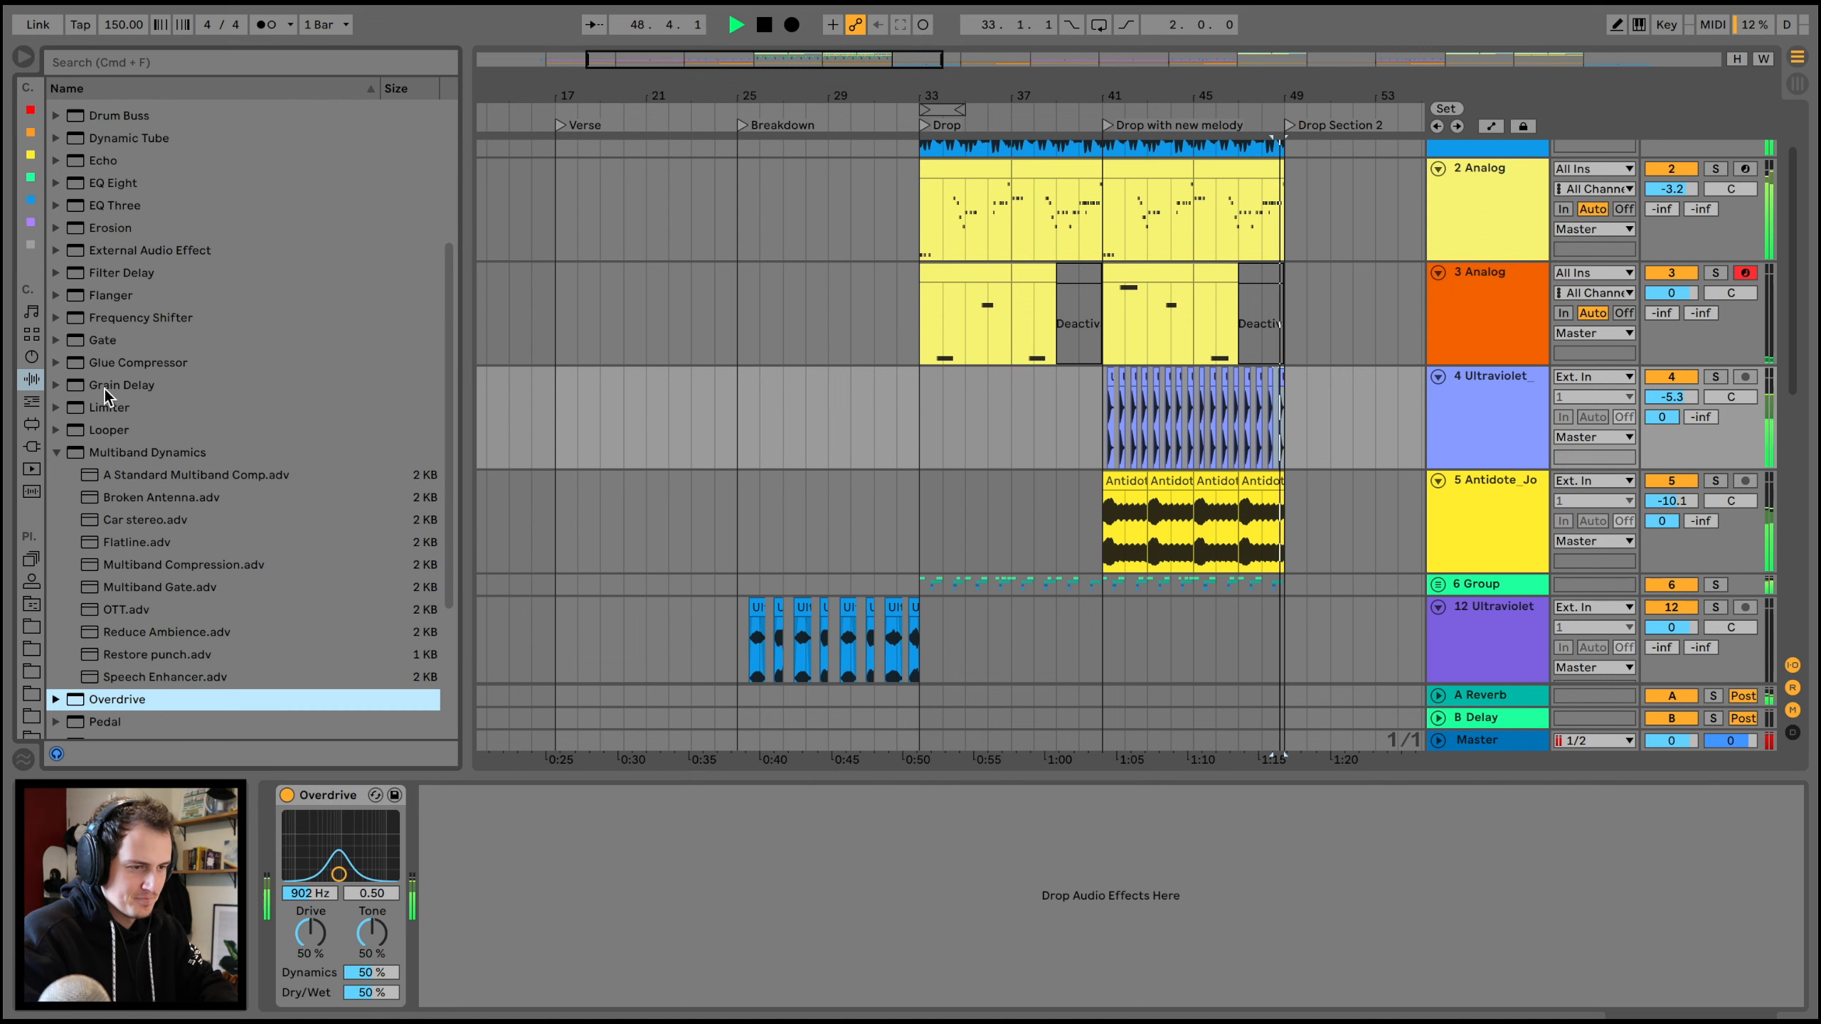
{"action": "key", "text": "space"}
{"action": "left_click", "coordinate": [111, 389]}
{"action": "left_click", "coordinate": [112, 414]}
{"action": "double_click", "coordinate": [114, 391]}
{"action": "key", "text": "space"}
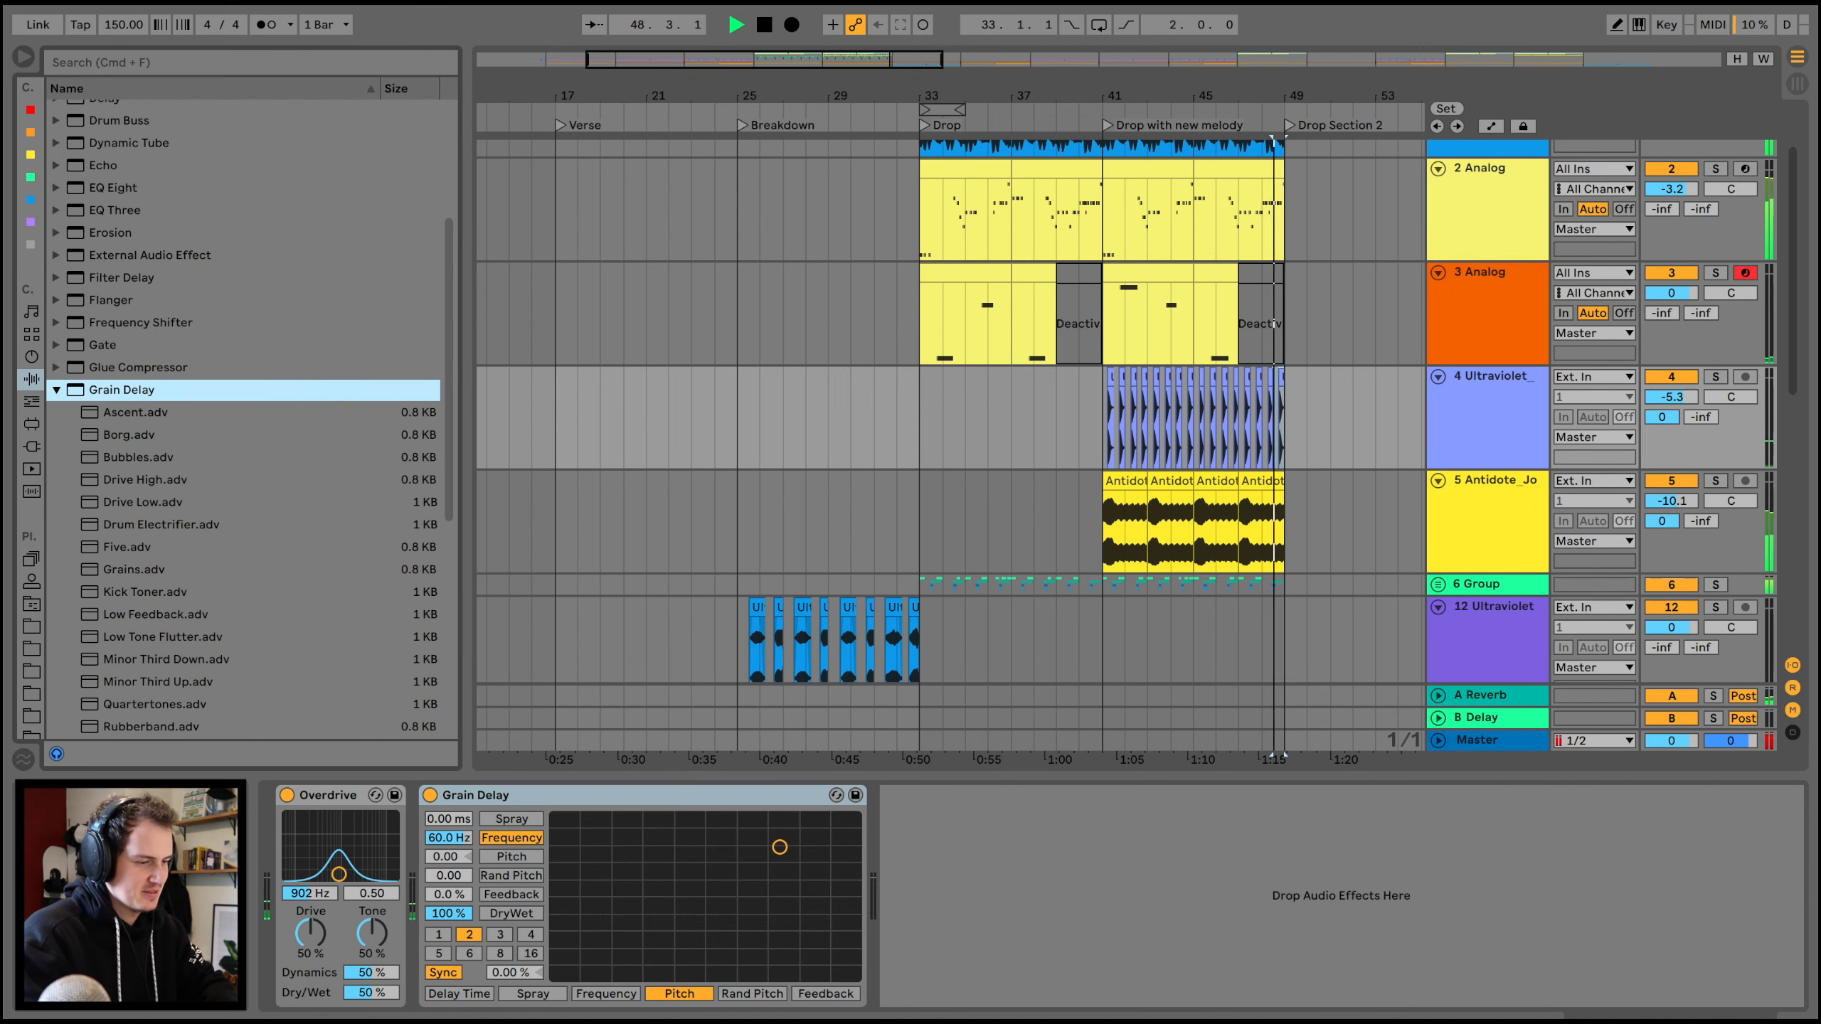
- Switch the Grain Delay from synced to a 1.00 ms time and lower its frequency and pitch while playing Drop with new melody
{"action": "key", "text": "space"}
{"action": "key", "text": "space"}
{"action": "mouse_move", "coordinate": [781, 851]}
{"action": "left_mouse_down"}
{"action": "mouse_move", "coordinate": [563, 902]}
{"action": "mouse_move", "coordinate": [670, 845]}
{"action": "mouse_move", "coordinate": [662, 819]}
{"action": "mouse_move", "coordinate": [695, 857]}
{"action": "left_mouse_up"}
{"action": "left_click", "coordinate": [444, 972]}
{"action": "left_click", "coordinate": [1091, 401]}
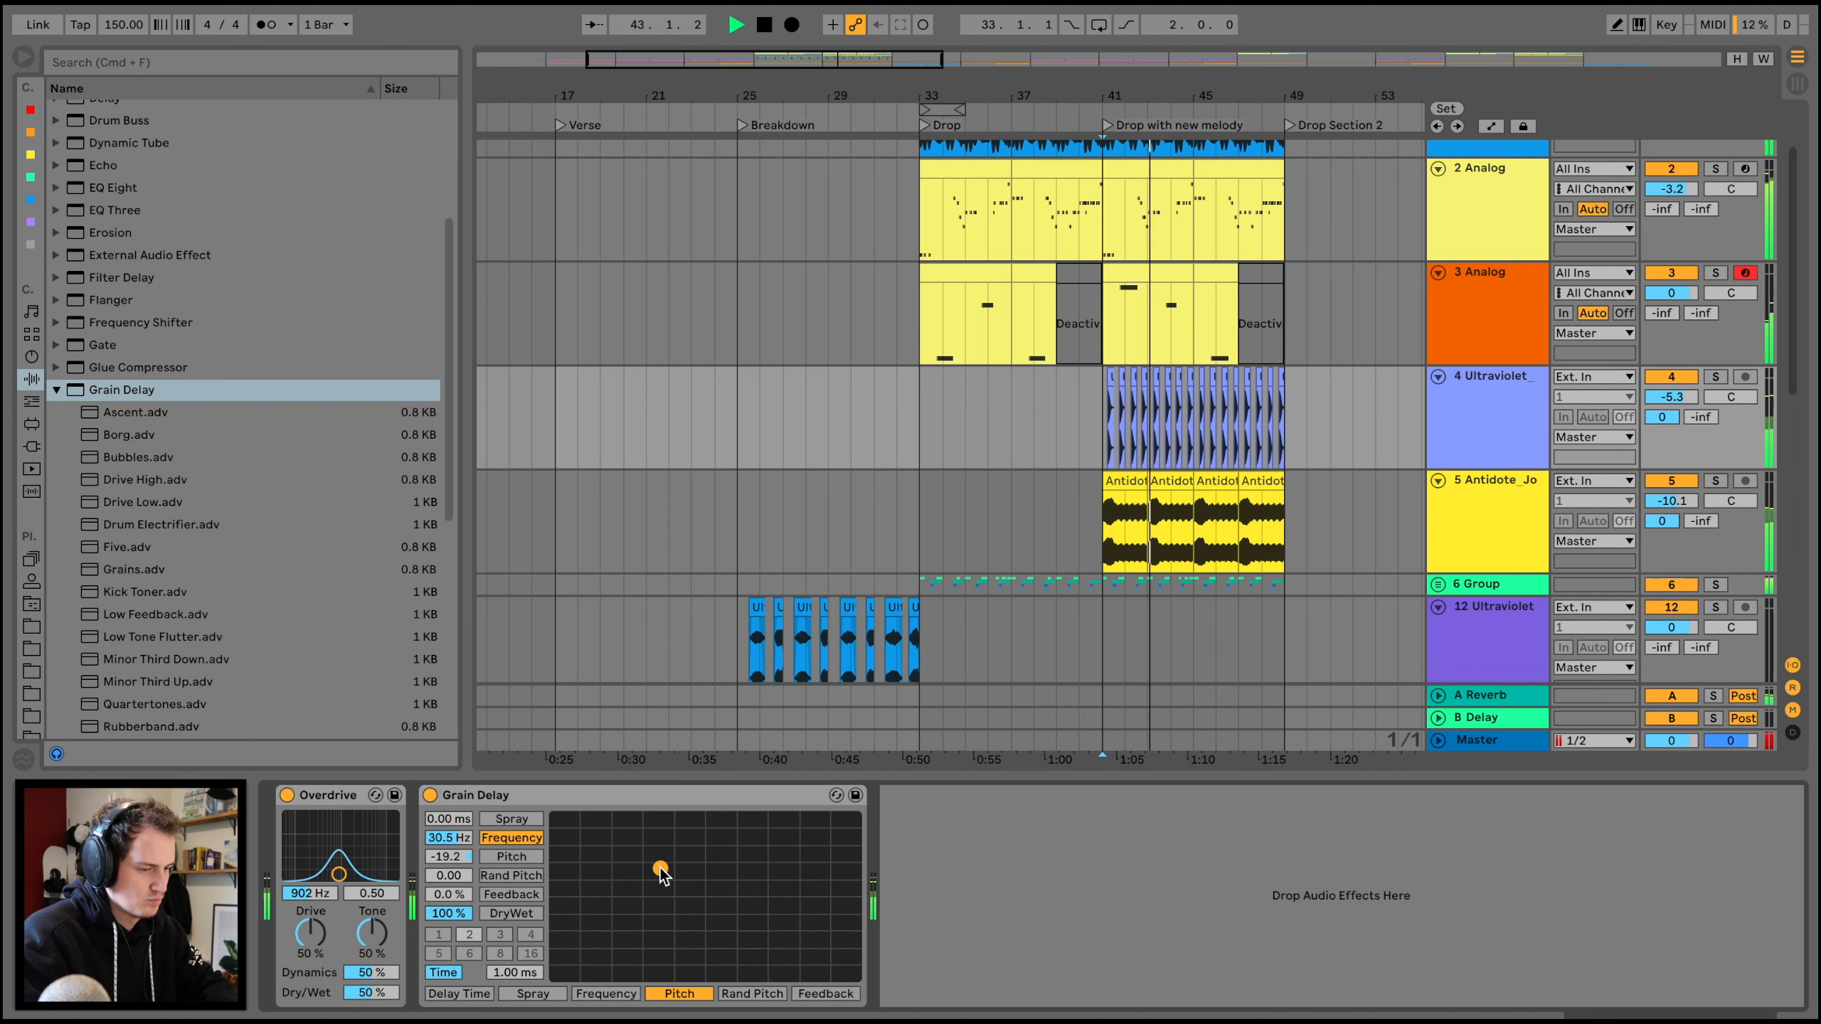
{"action": "left_click_drag", "start_coordinate": [660, 870], "coordinate": [616, 941]}
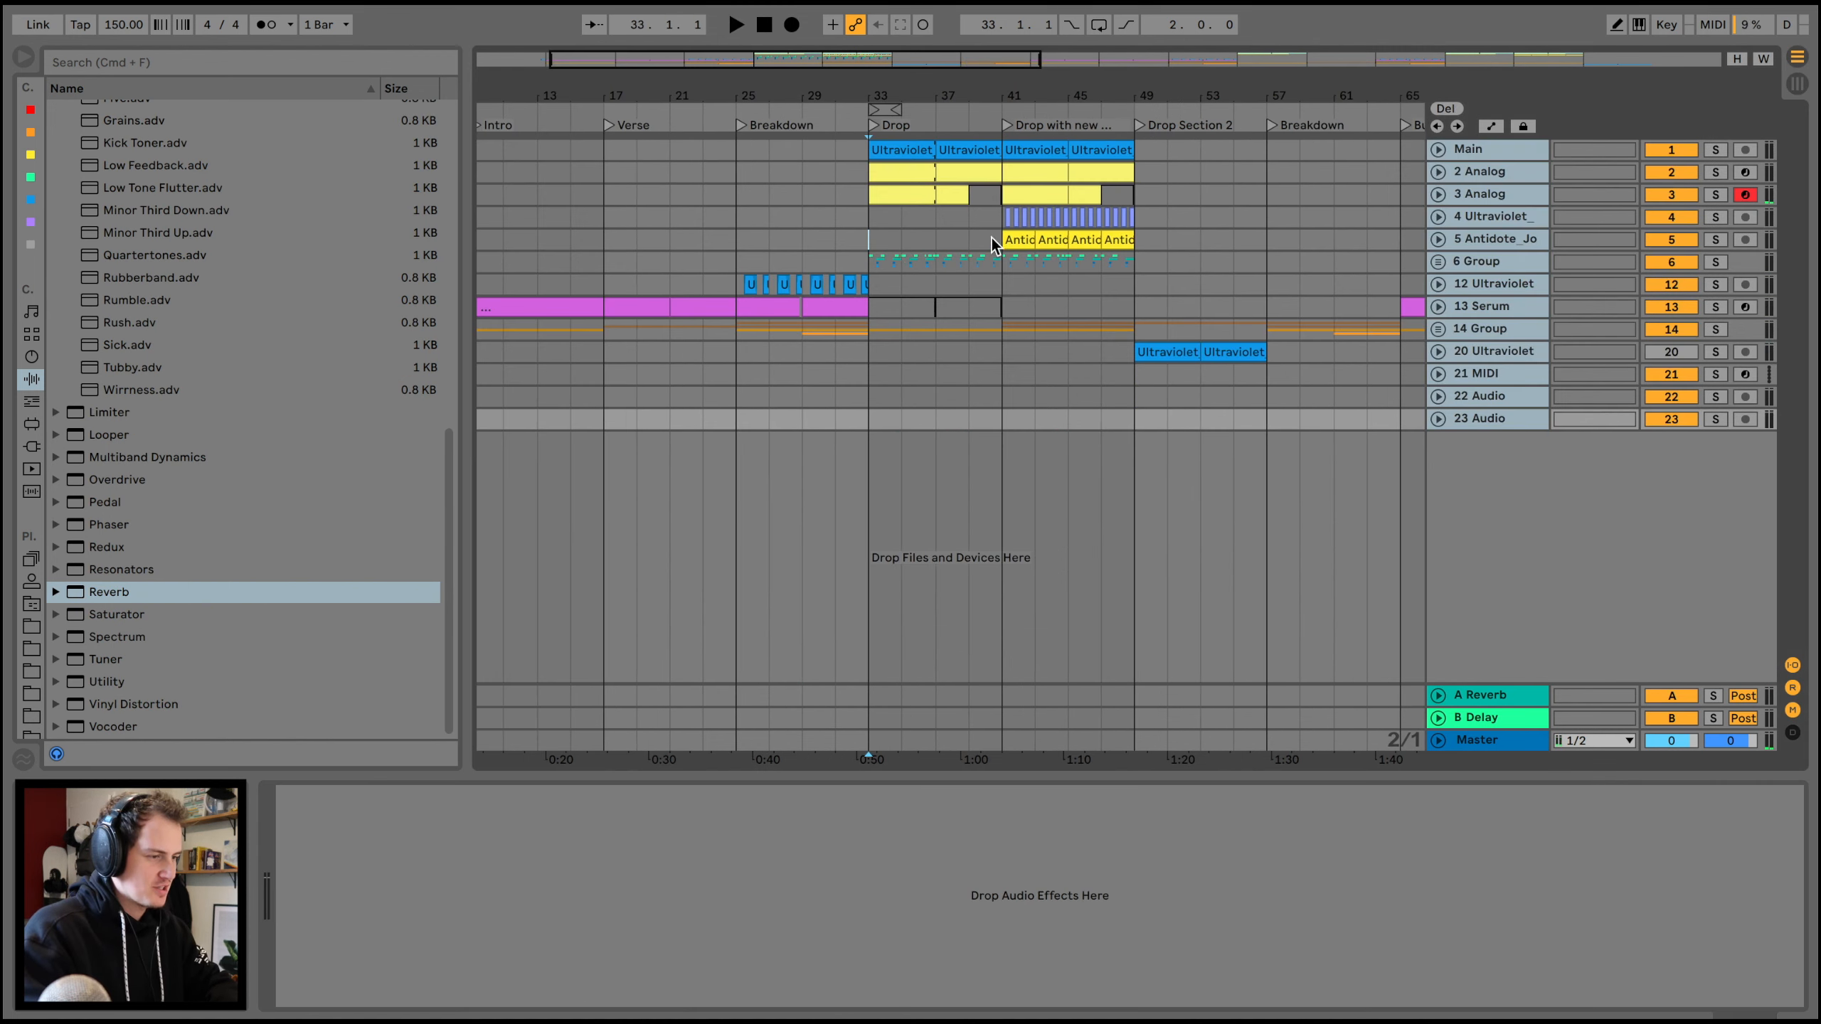
- Duplicate the 6 Group drum clips into Drop Section 2 and start playback there
{"action": "left_click_drag", "start_coordinate": [877, 255], "coordinate": [1131, 163]}
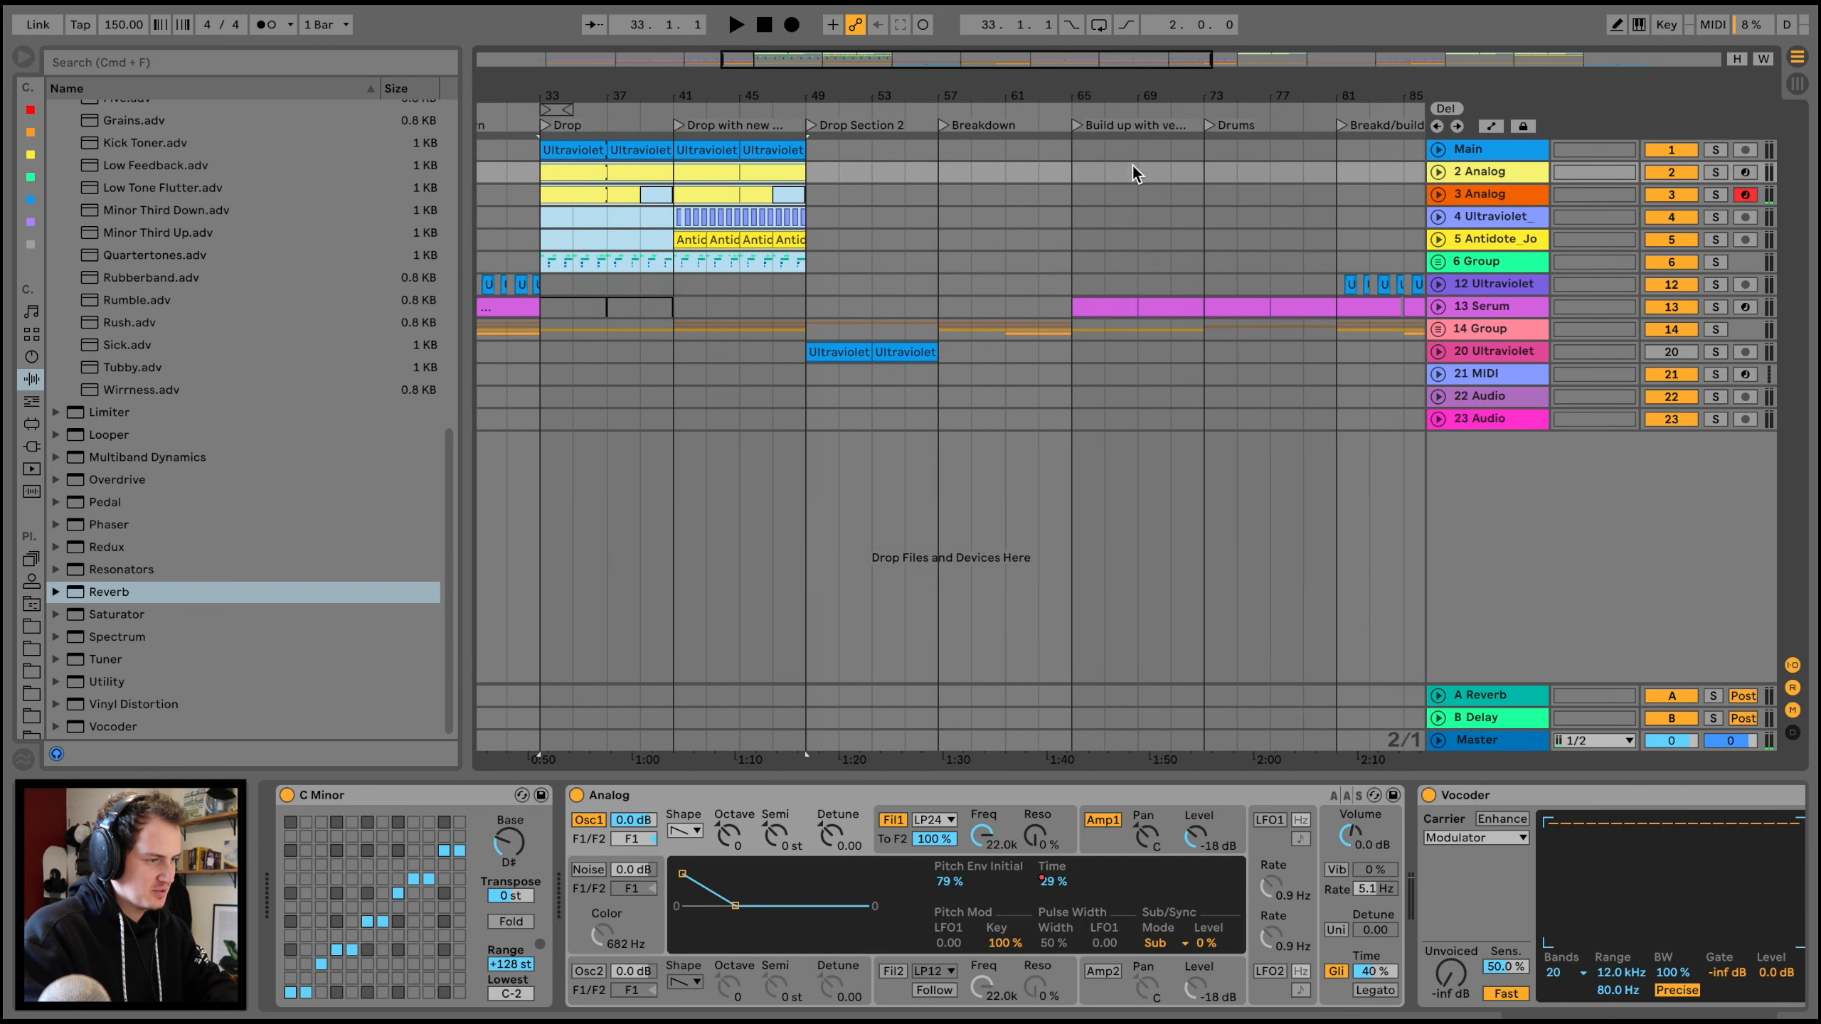
{"action": "left_click", "coordinate": [916, 257]}
{"action": "key", "text": "space"}
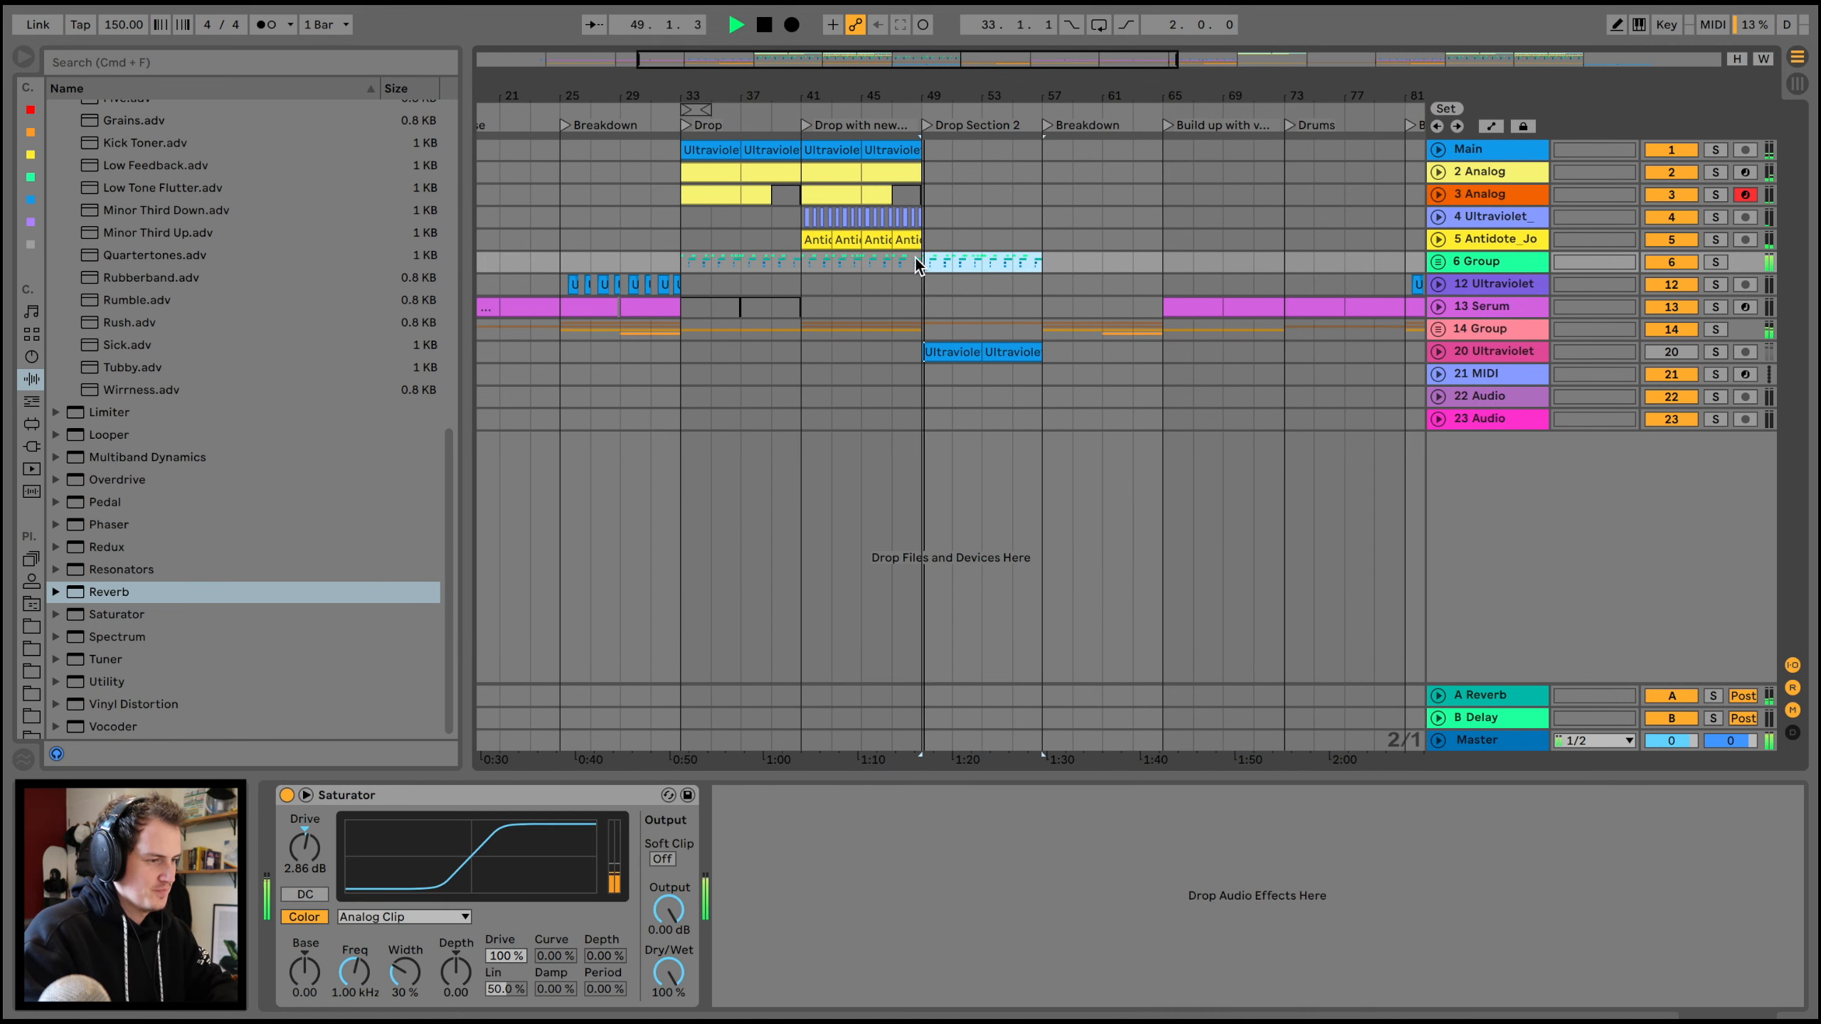
- Duplicate the Antidote siren clips on track 5 from Drop with new melody into Drop Section 2
{"action": "left_click_drag", "start_coordinate": [887, 95], "coordinate": [887, 103]}
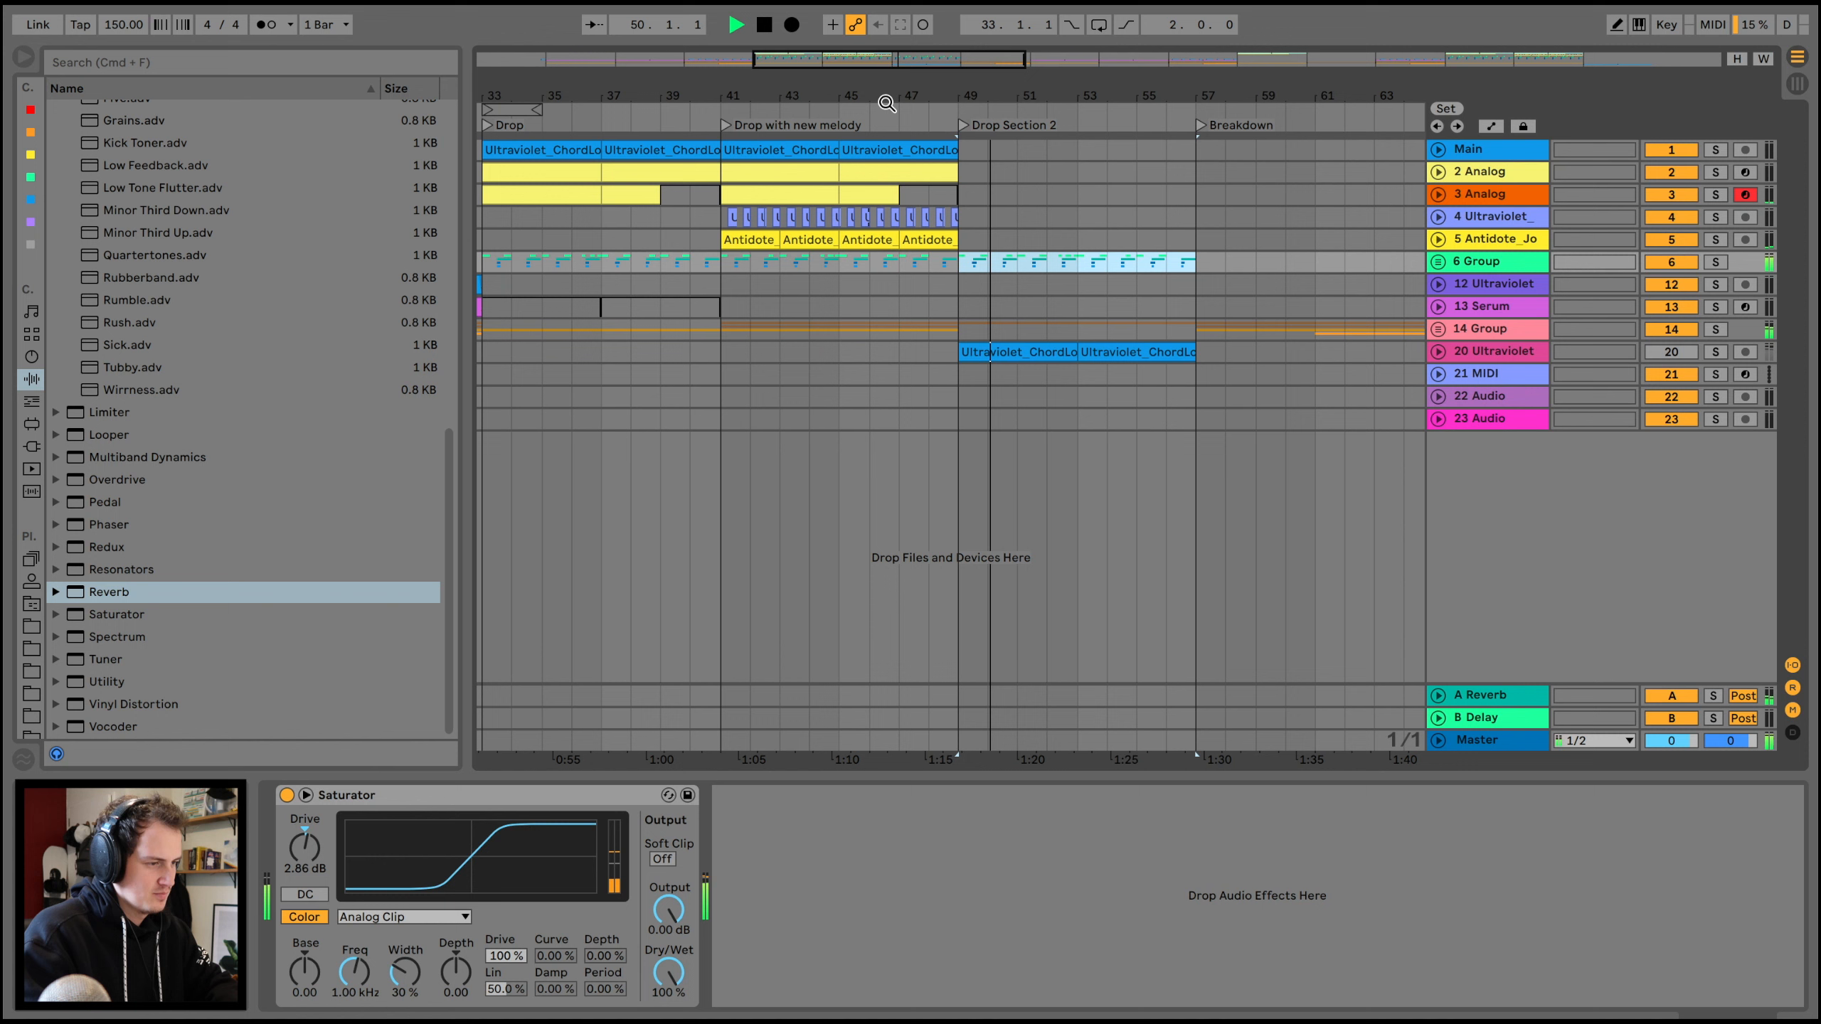
{"action": "left_click", "coordinate": [939, 240]}
{"action": "left_click", "coordinate": [747, 237], "text": "shift"}
{"action": "key", "text": "super+d"}
{"action": "left_click", "coordinate": [661, 243]}
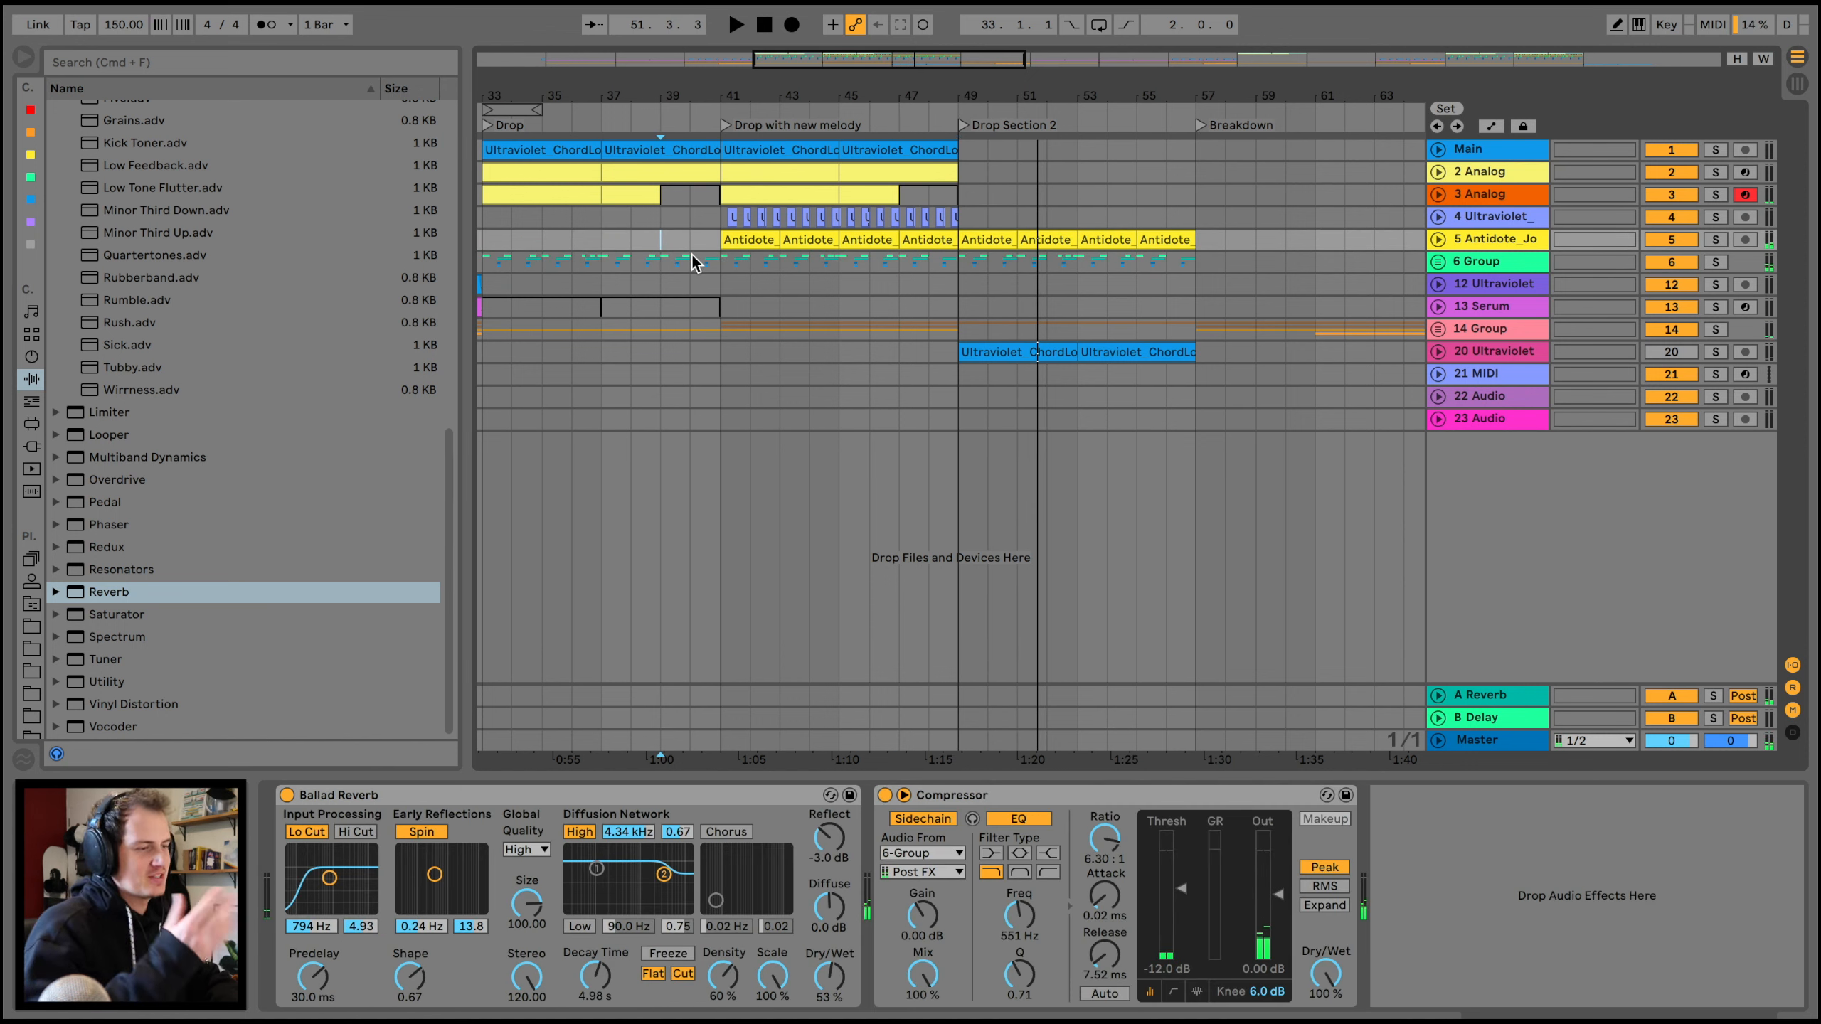
- Move the 20 Ultraviolet chord loop track up to directly below the Main track
{"action": "left_click", "coordinate": [1494, 359]}
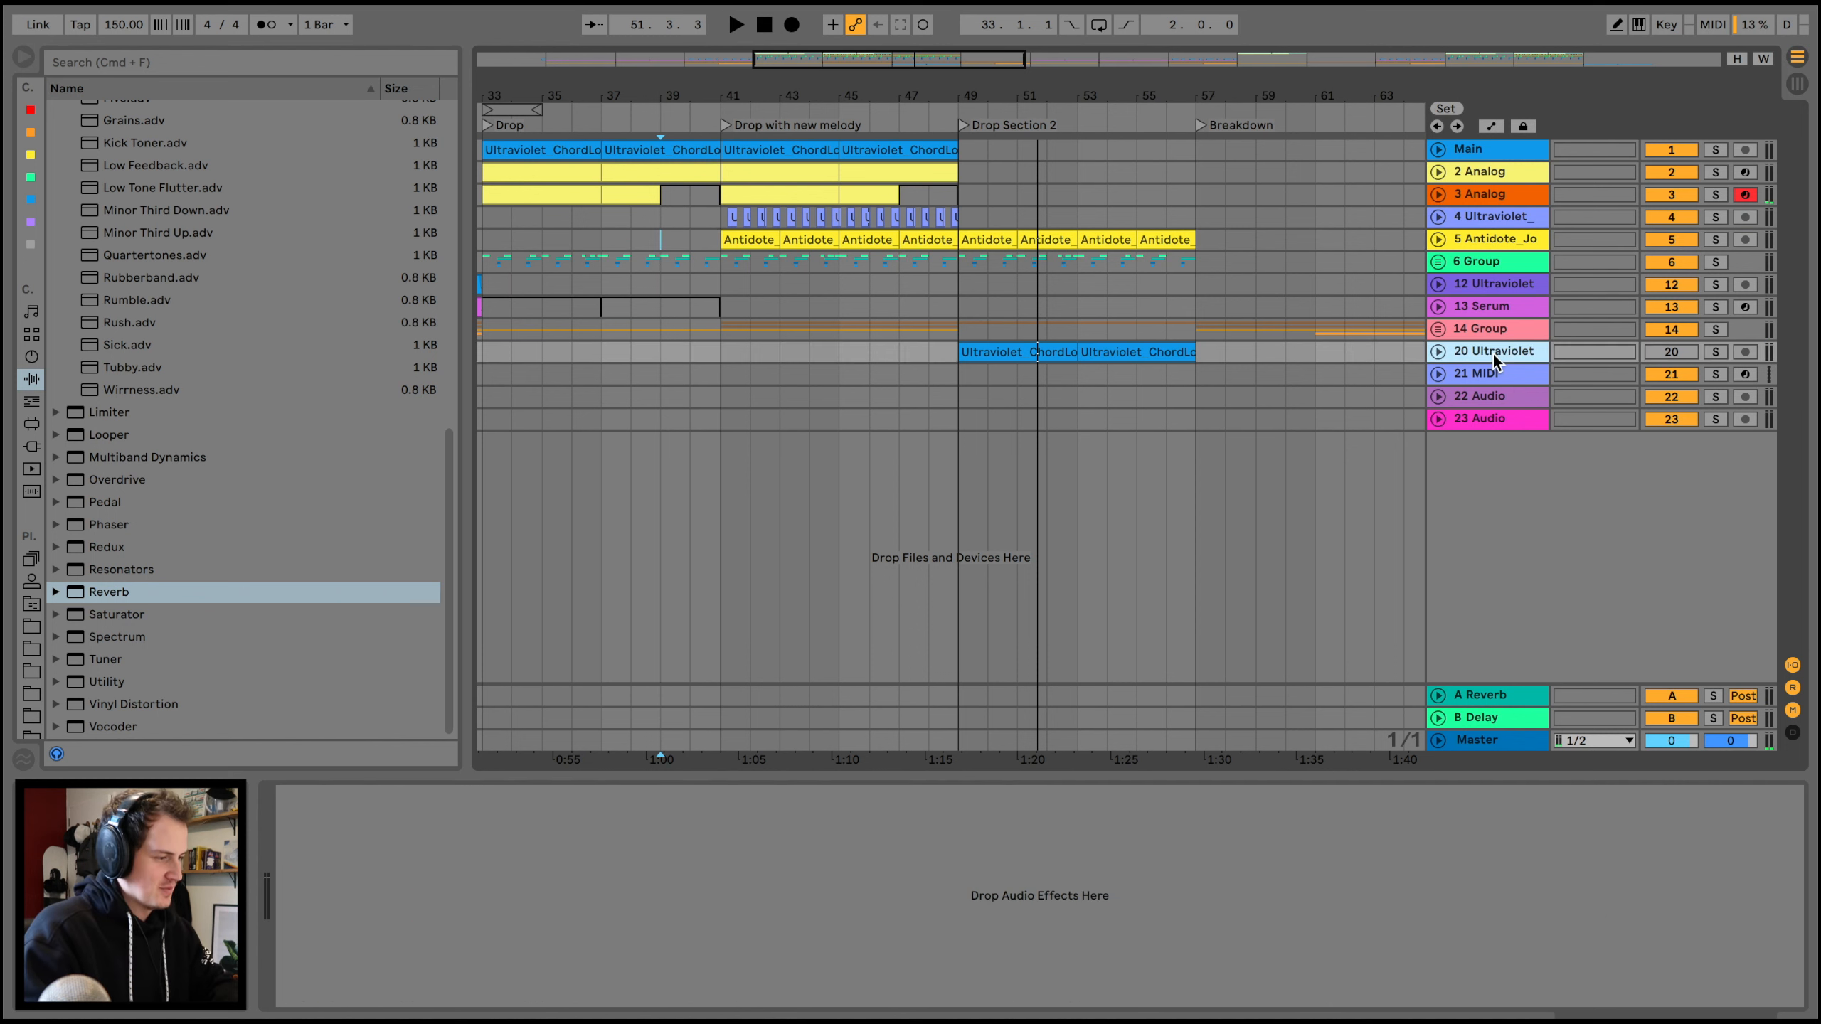
{"action": "left_click_drag", "start_coordinate": [1486, 353], "coordinate": [1488, 167]}
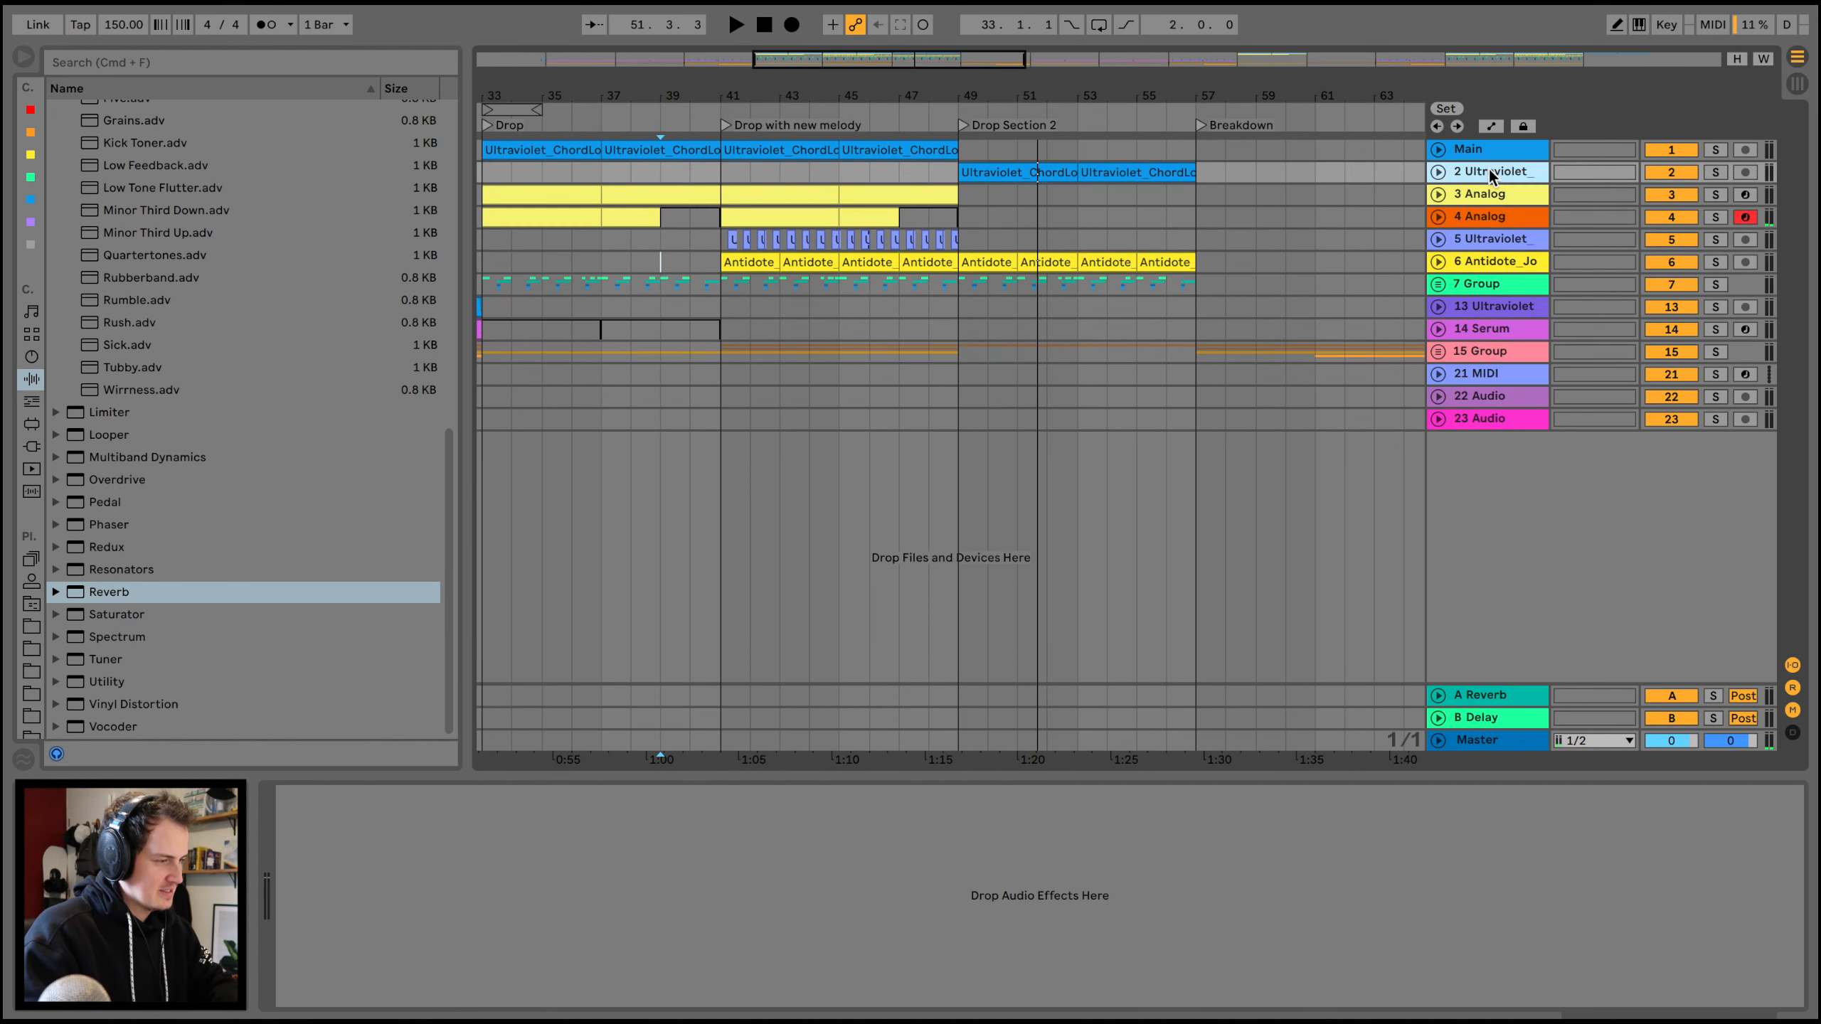
- Insert an Auto Filter ahead of the Compressor on the 2 Ultraviolet track and lower its frequency to 582 Hz during playback
{"action": "left_click", "coordinate": [1438, 172]}
{"action": "left_click", "coordinate": [378, 797]}
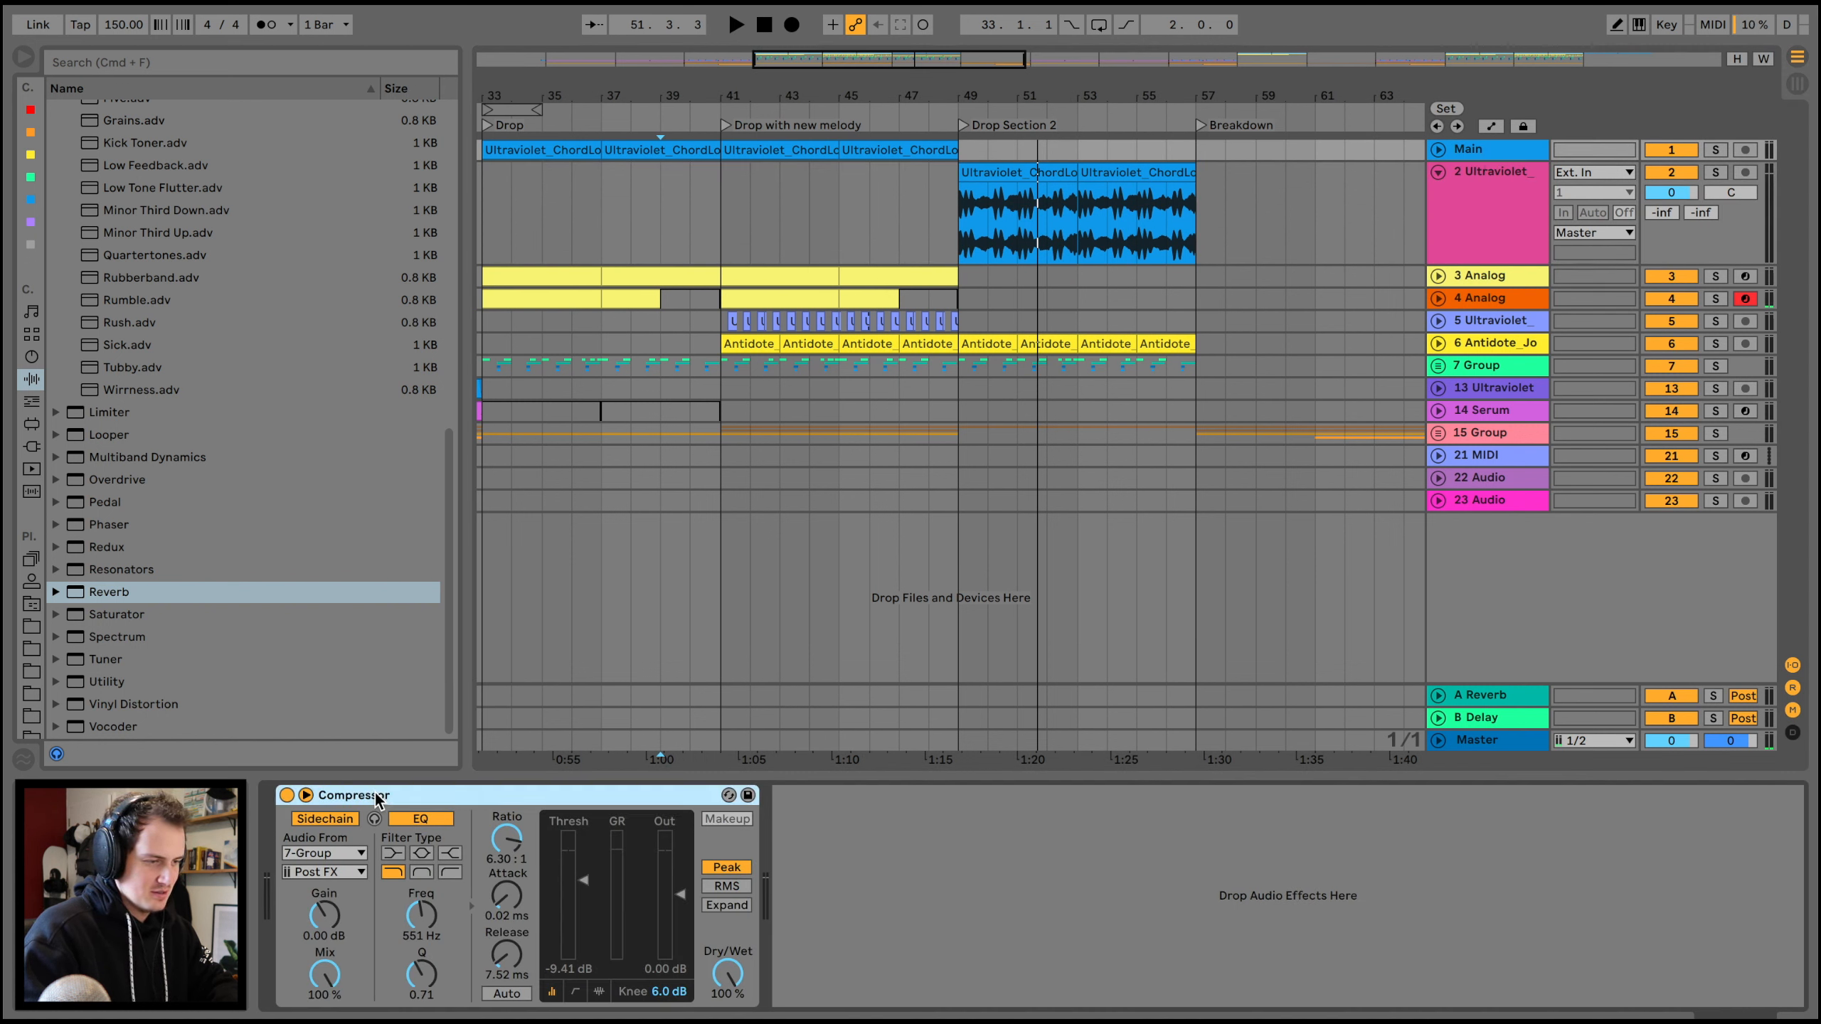
{"action": "left_click_drag", "start_coordinate": [995, 218], "coordinate": [986, 210]}
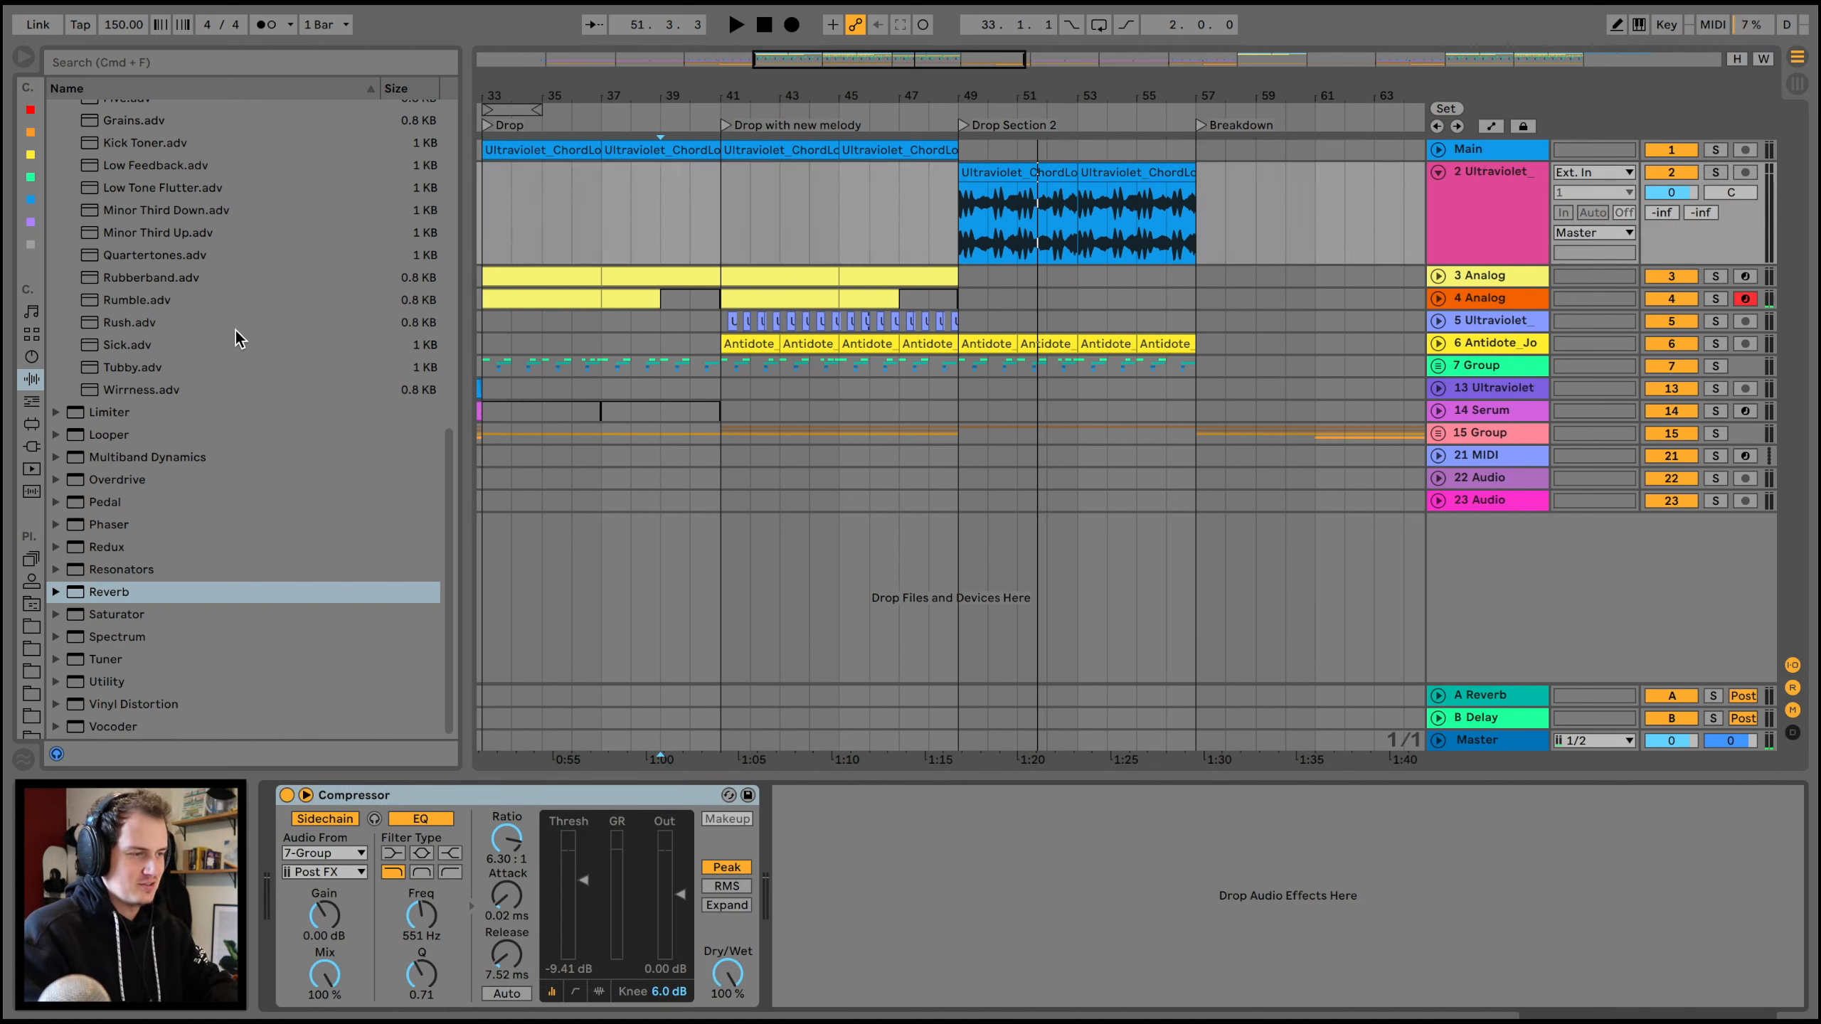
{"action": "scroll", "coordinate": [129, 207], "scroll_direction": "up", "scroll_amount": 10}
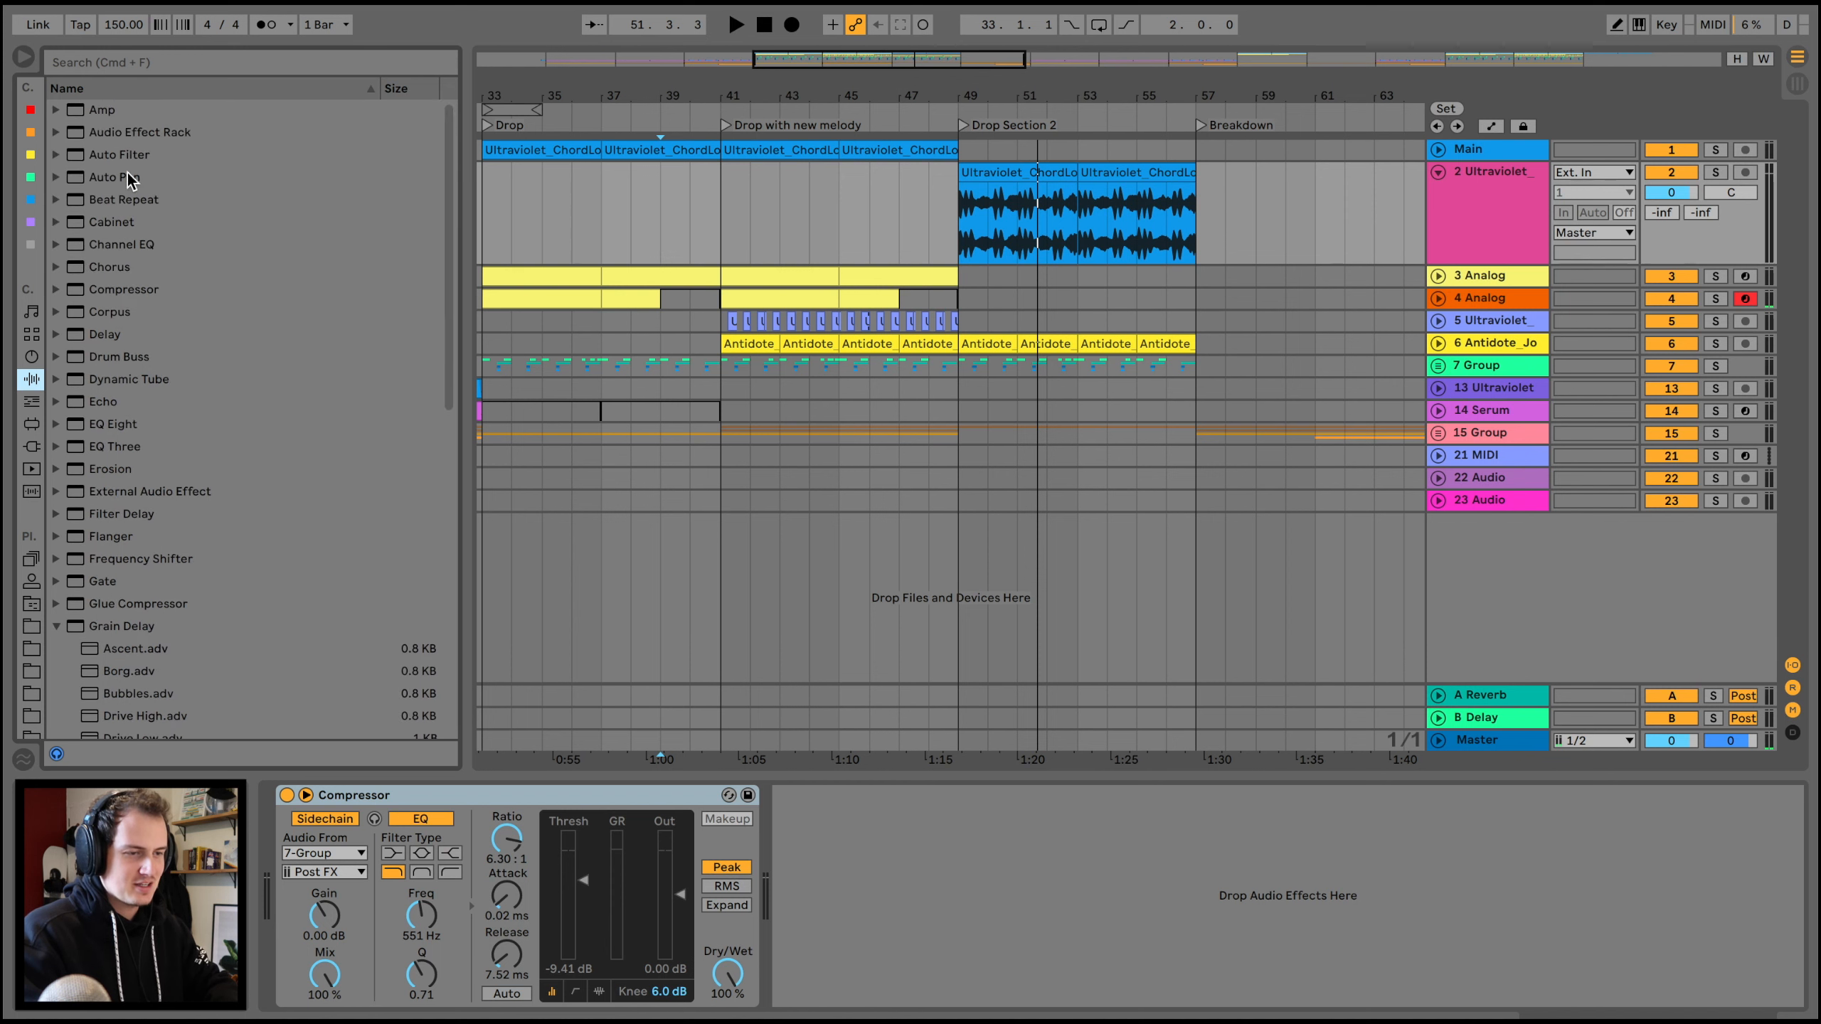
{"action": "left_click_drag", "start_coordinate": [123, 159], "coordinate": [316, 975]}
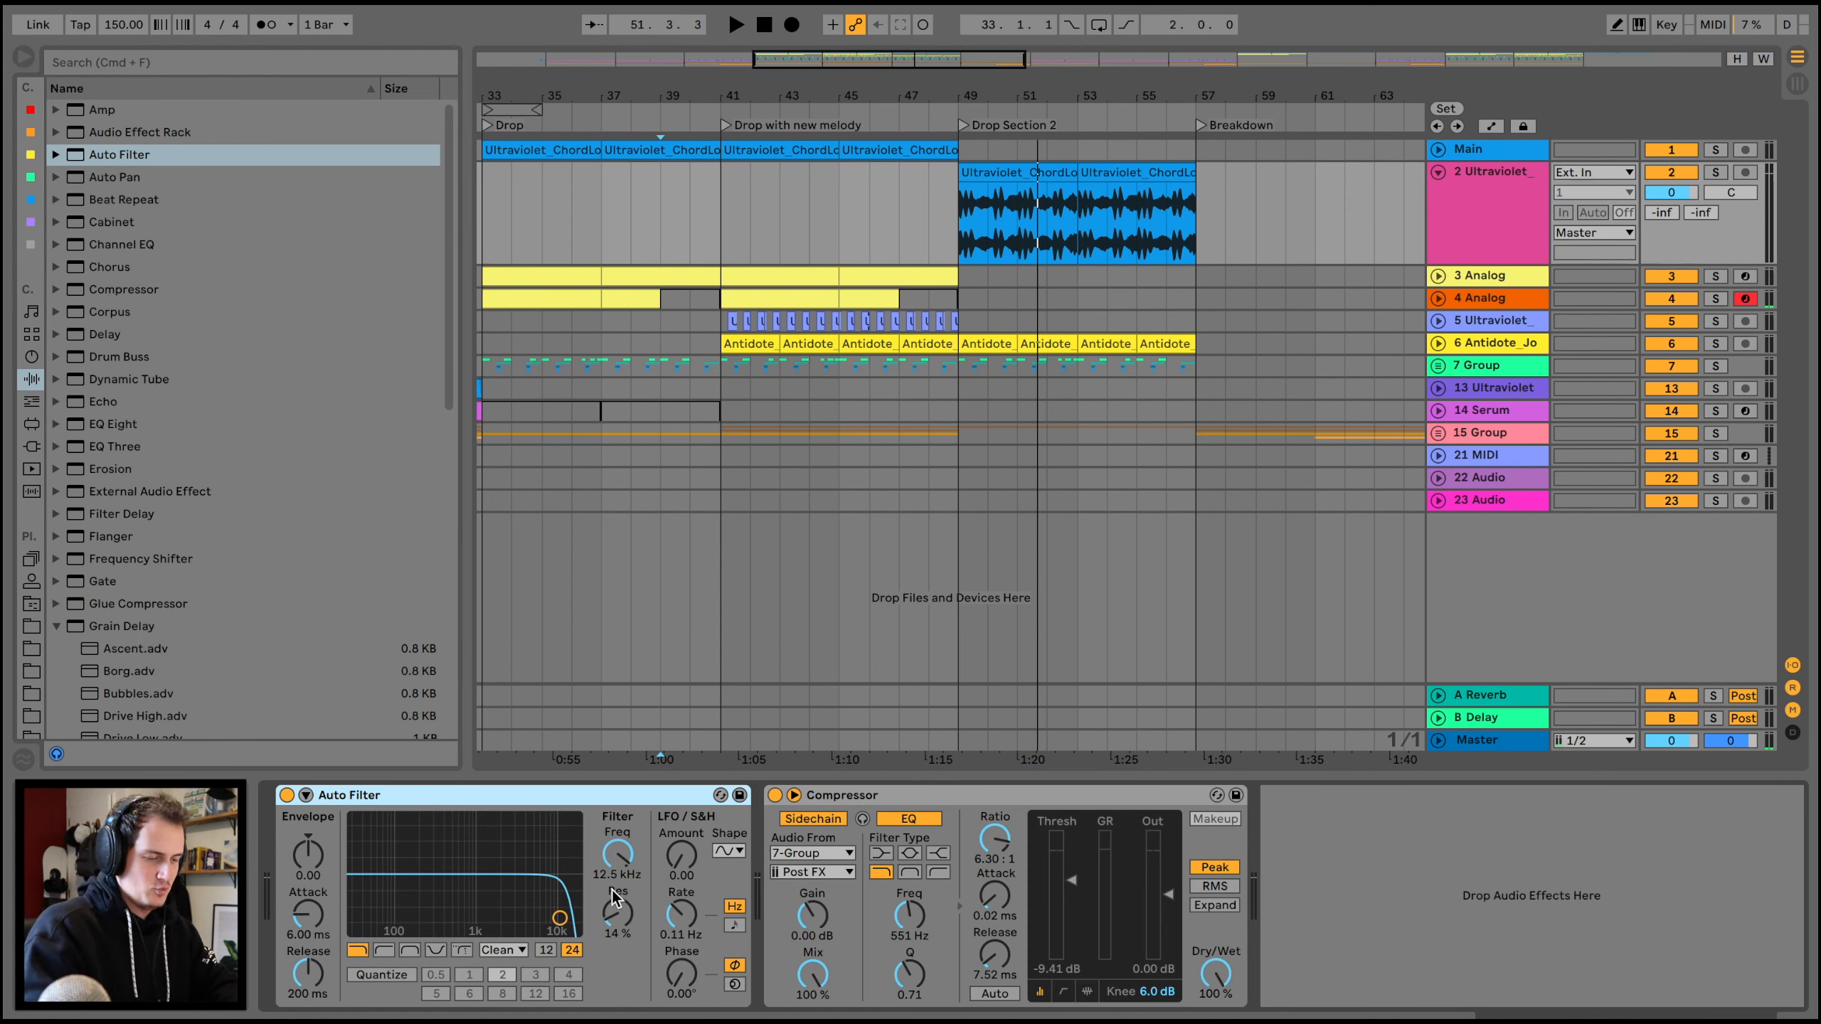
{"action": "scroll", "coordinate": [615, 858], "scroll_direction": "up", "scroll_amount": 5}
{"action": "left_click_drag", "start_coordinate": [617, 855], "coordinate": [617, 853]}
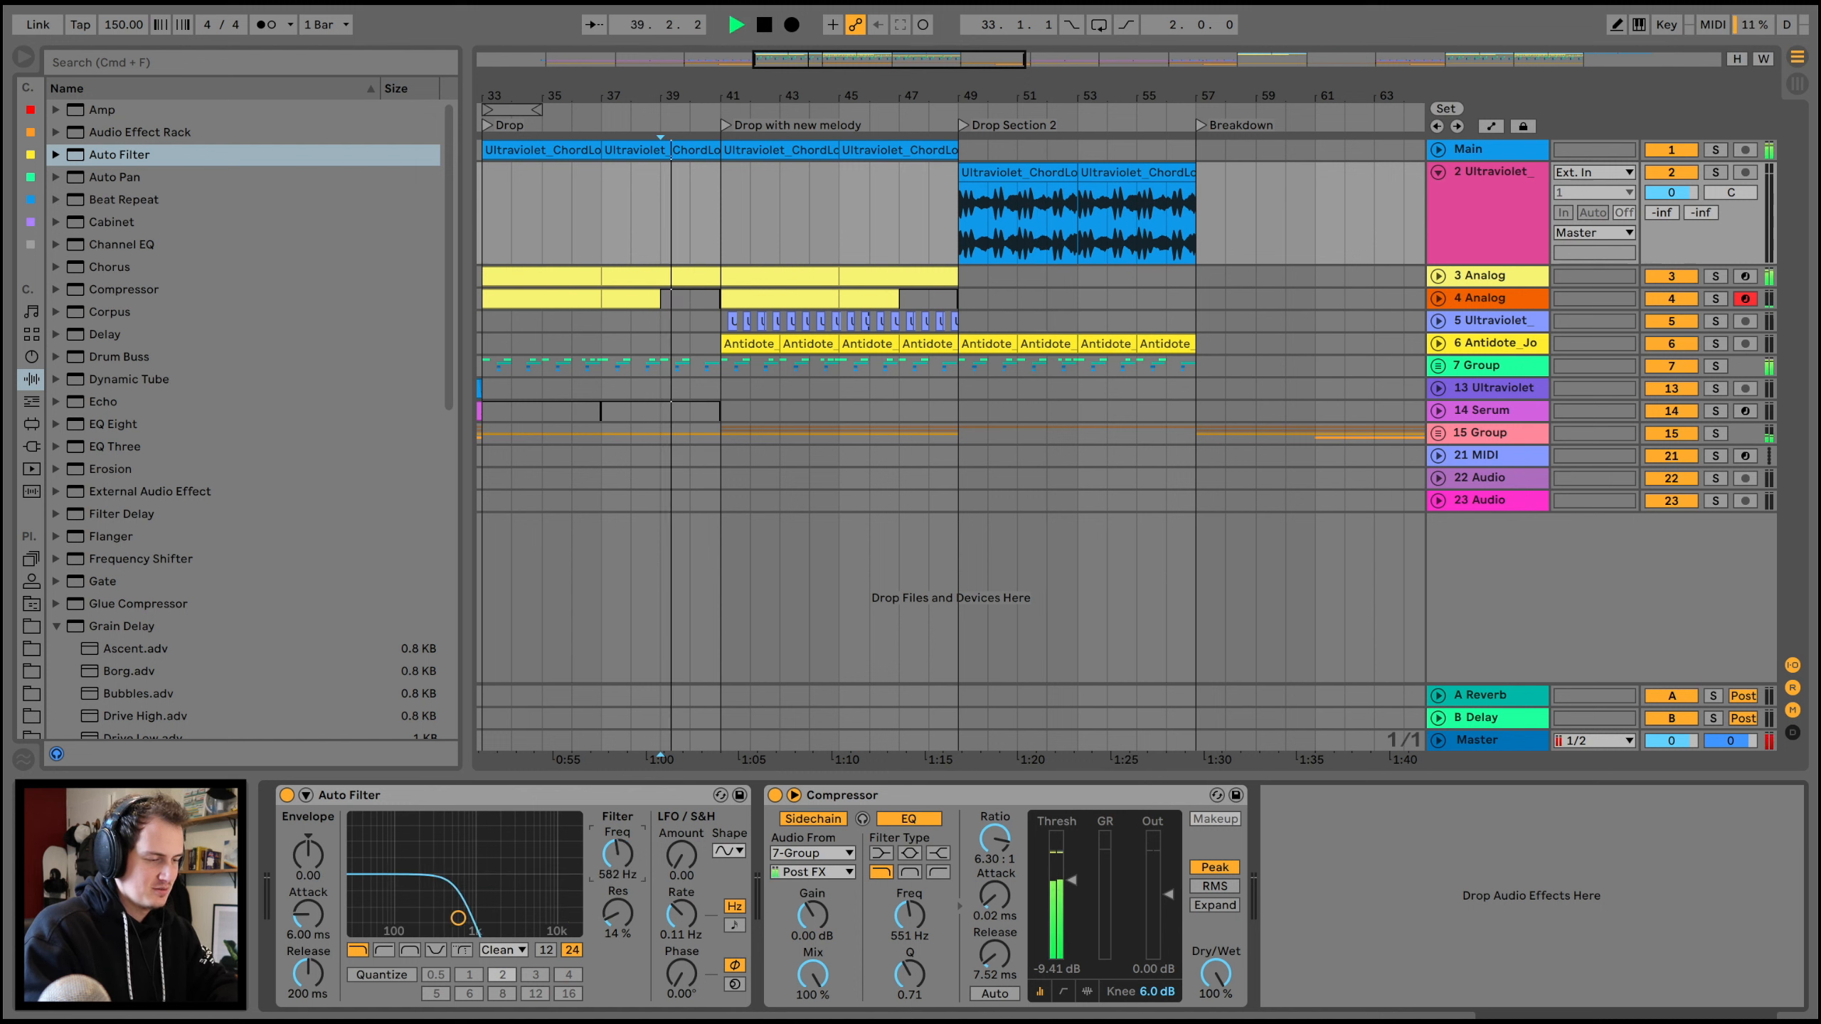
{"action": "left_click", "coordinate": [925, 231]}
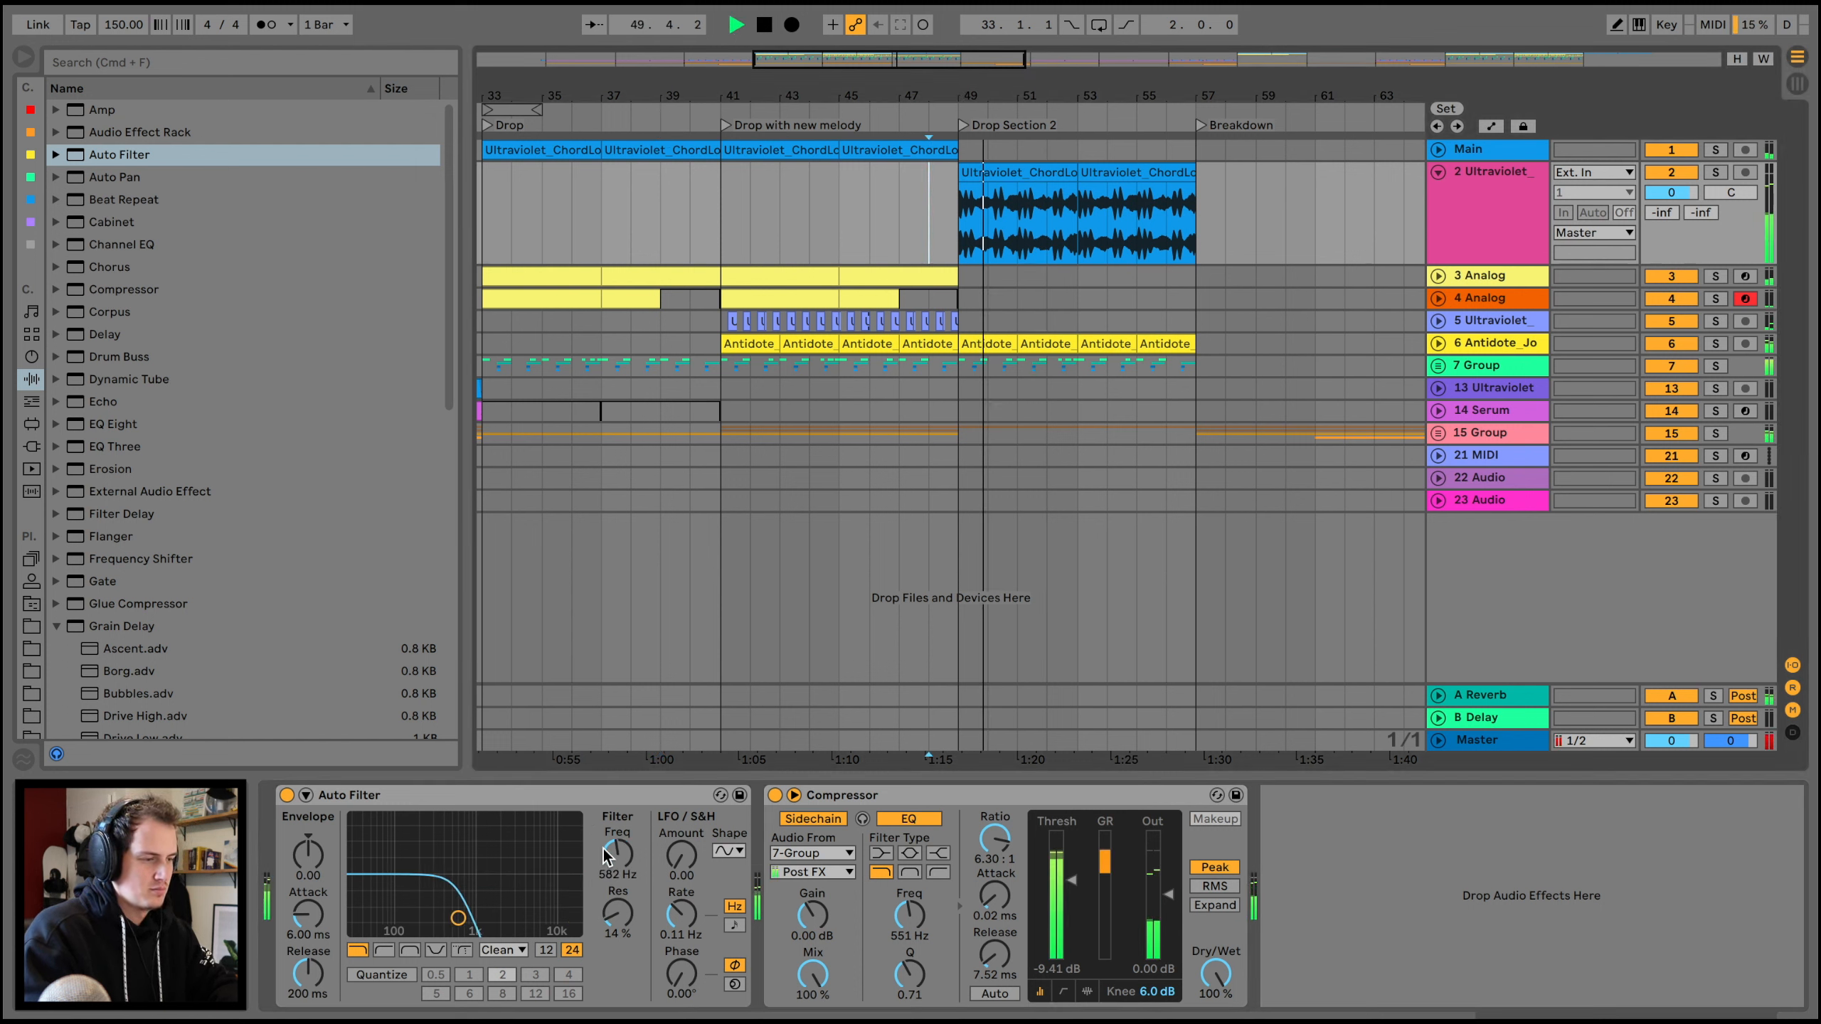
- Duplicate the 4 Analog bass clips from Drop with new melody into Drop Section 2 and play the transition
{"action": "left_click", "coordinate": [769, 283]}
{"action": "key", "text": "space"}
{"action": "key", "text": "space"}
{"action": "left_click", "coordinate": [757, 295]}
{"action": "key", "text": "space"}
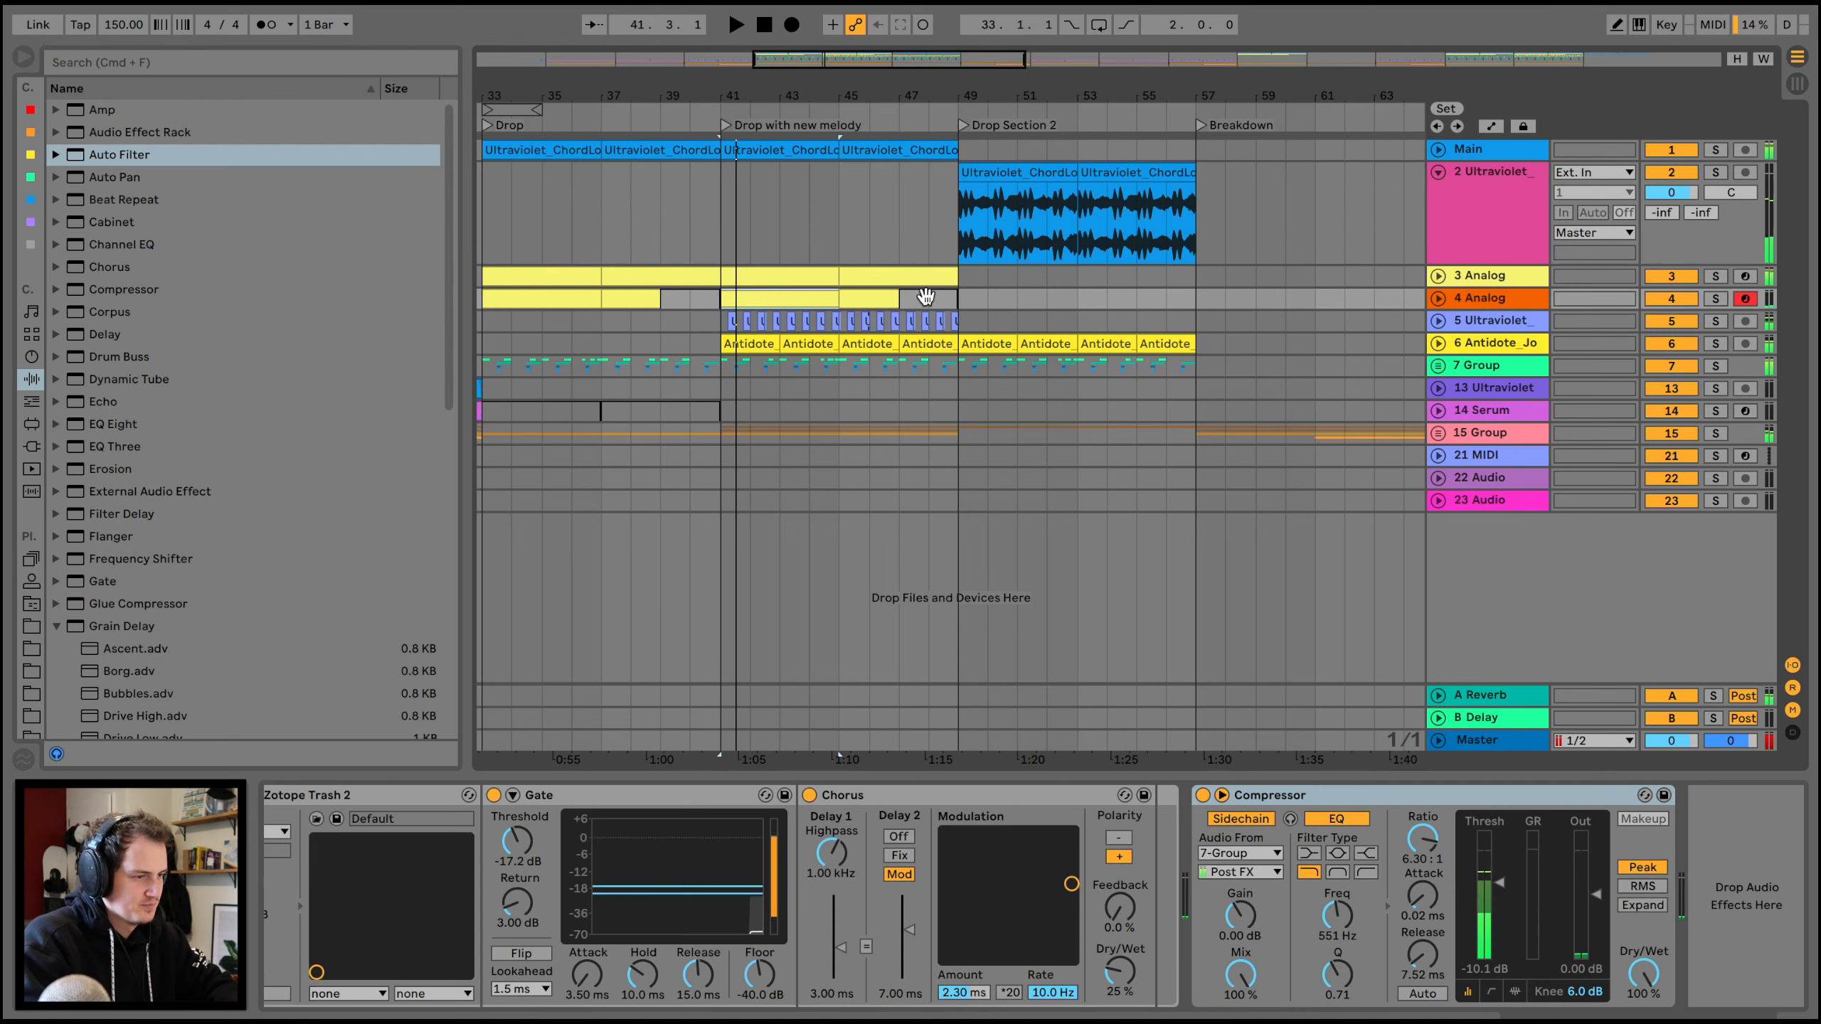
{"action": "key", "text": "ctrl+d"}
{"action": "left_click", "coordinate": [939, 250]}
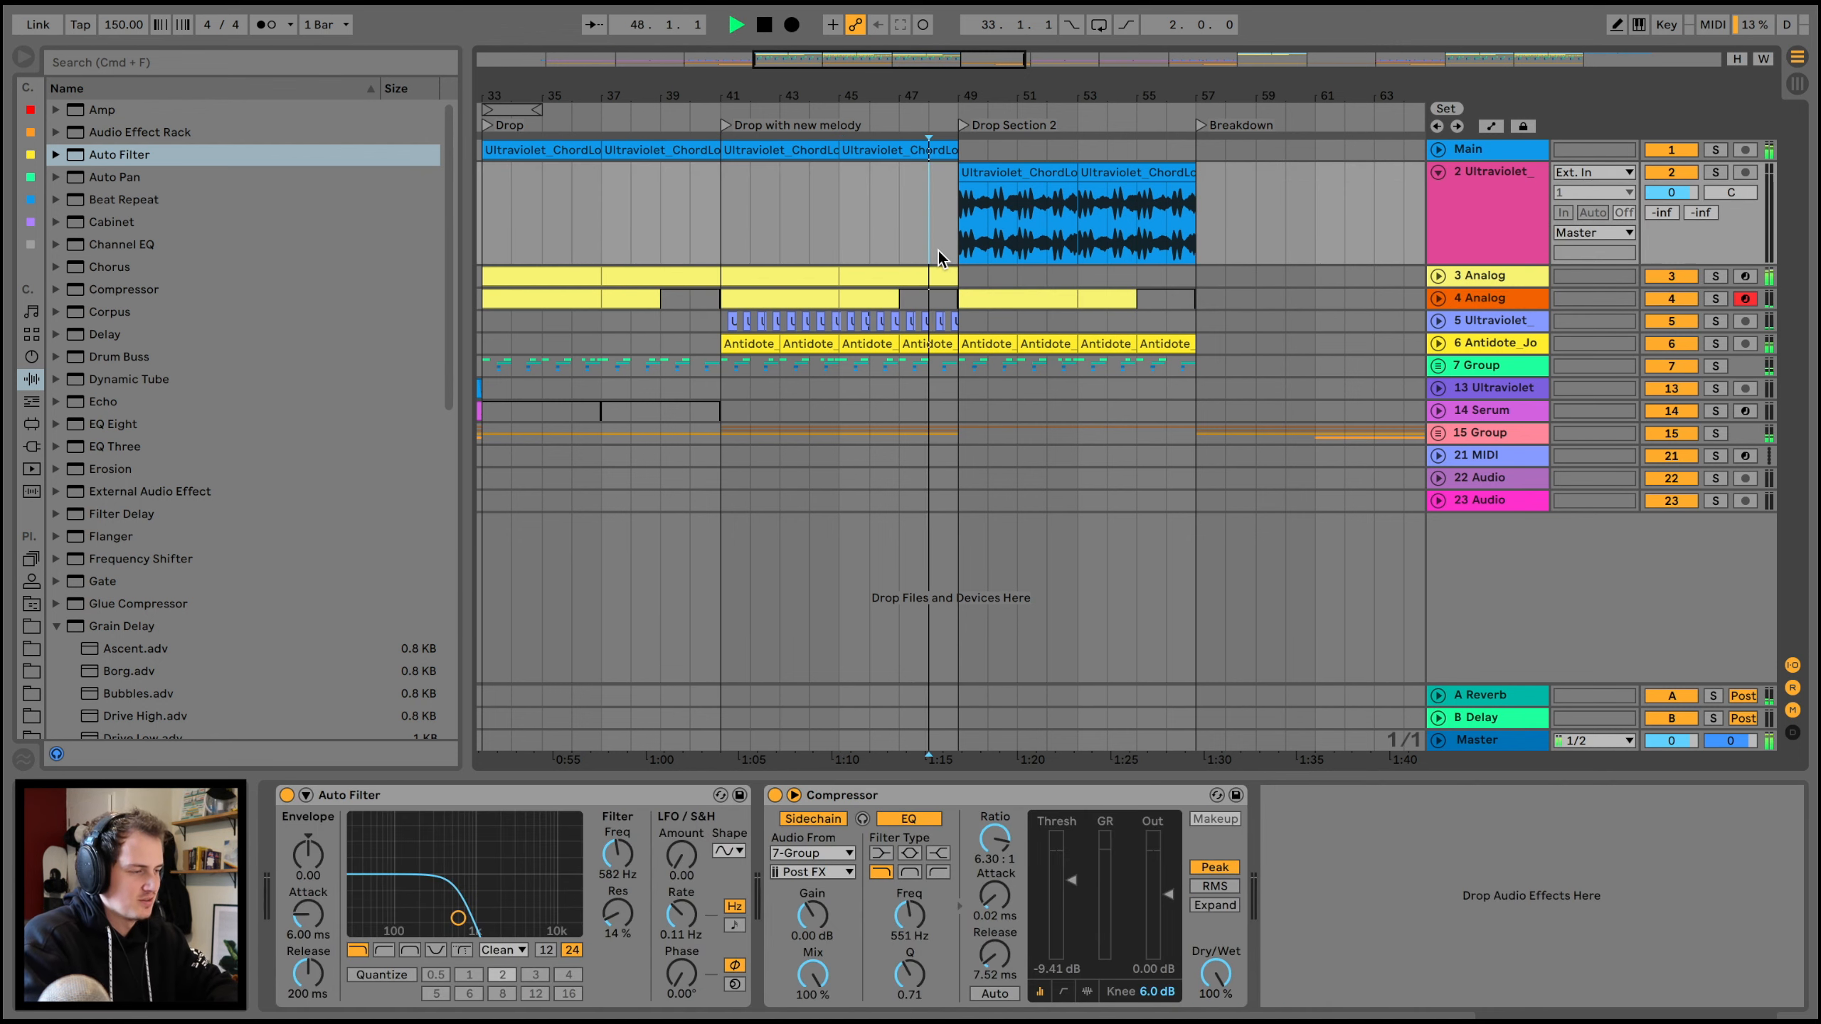
{"action": "key", "text": "space"}
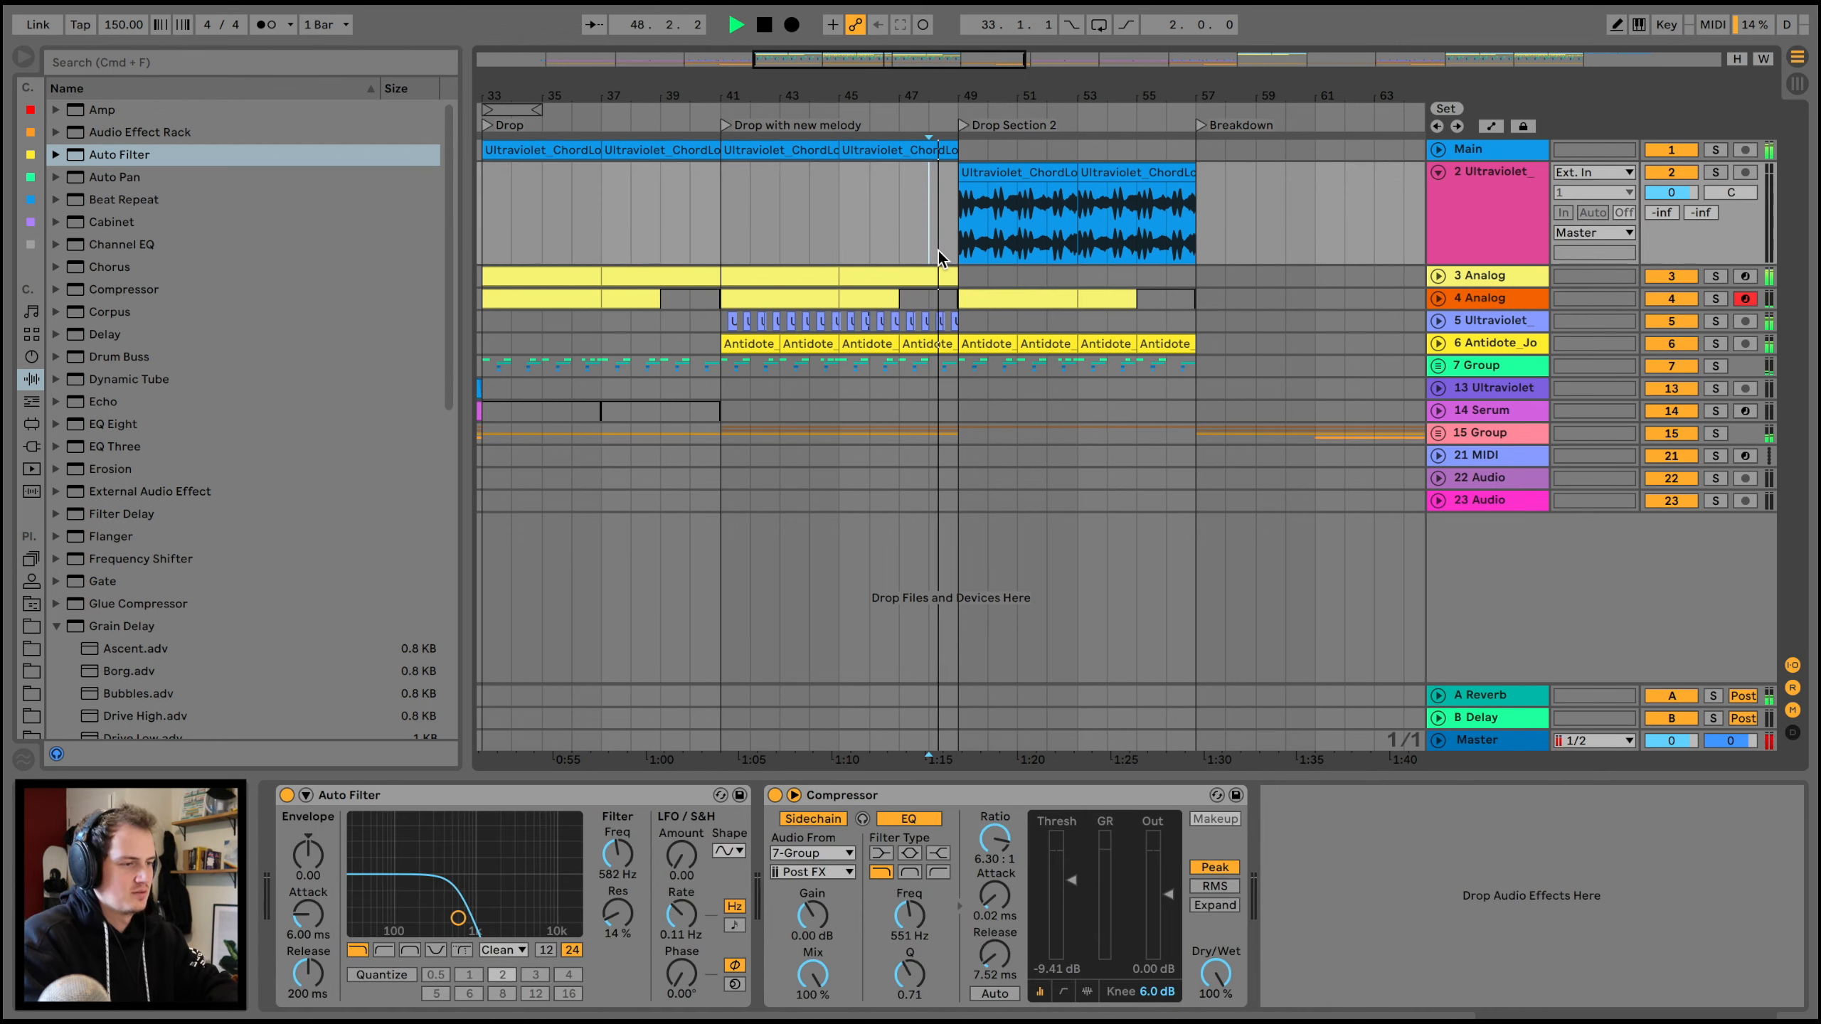
- In track 4's first Drop Section 2 clip, lower the D#1 note to D#0 and extend it to the start of bar 3
{"action": "left_click", "coordinate": [1057, 293]}
{"action": "left_click", "coordinate": [1002, 889]}
{"action": "key", "text": "space"}
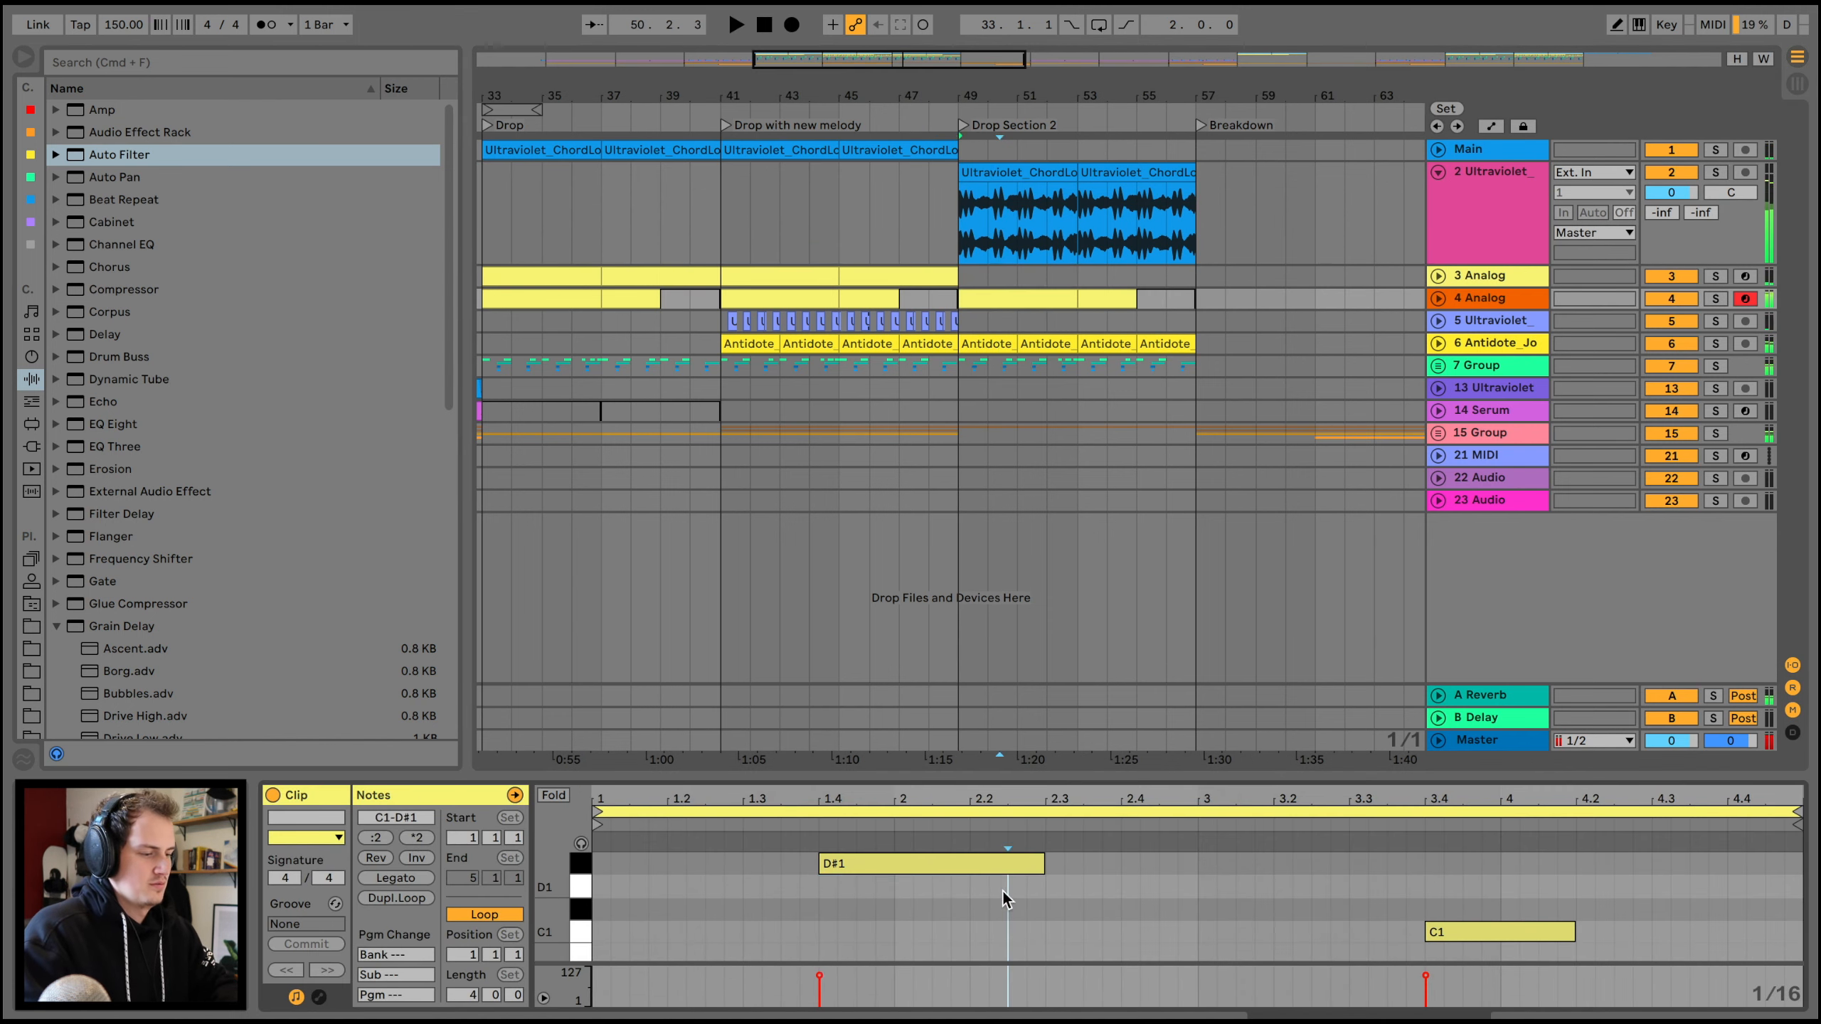
{"action": "left_click", "coordinate": [1002, 865]}
{"action": "key", "text": "shift+Down"}
{"action": "key", "text": "space"}
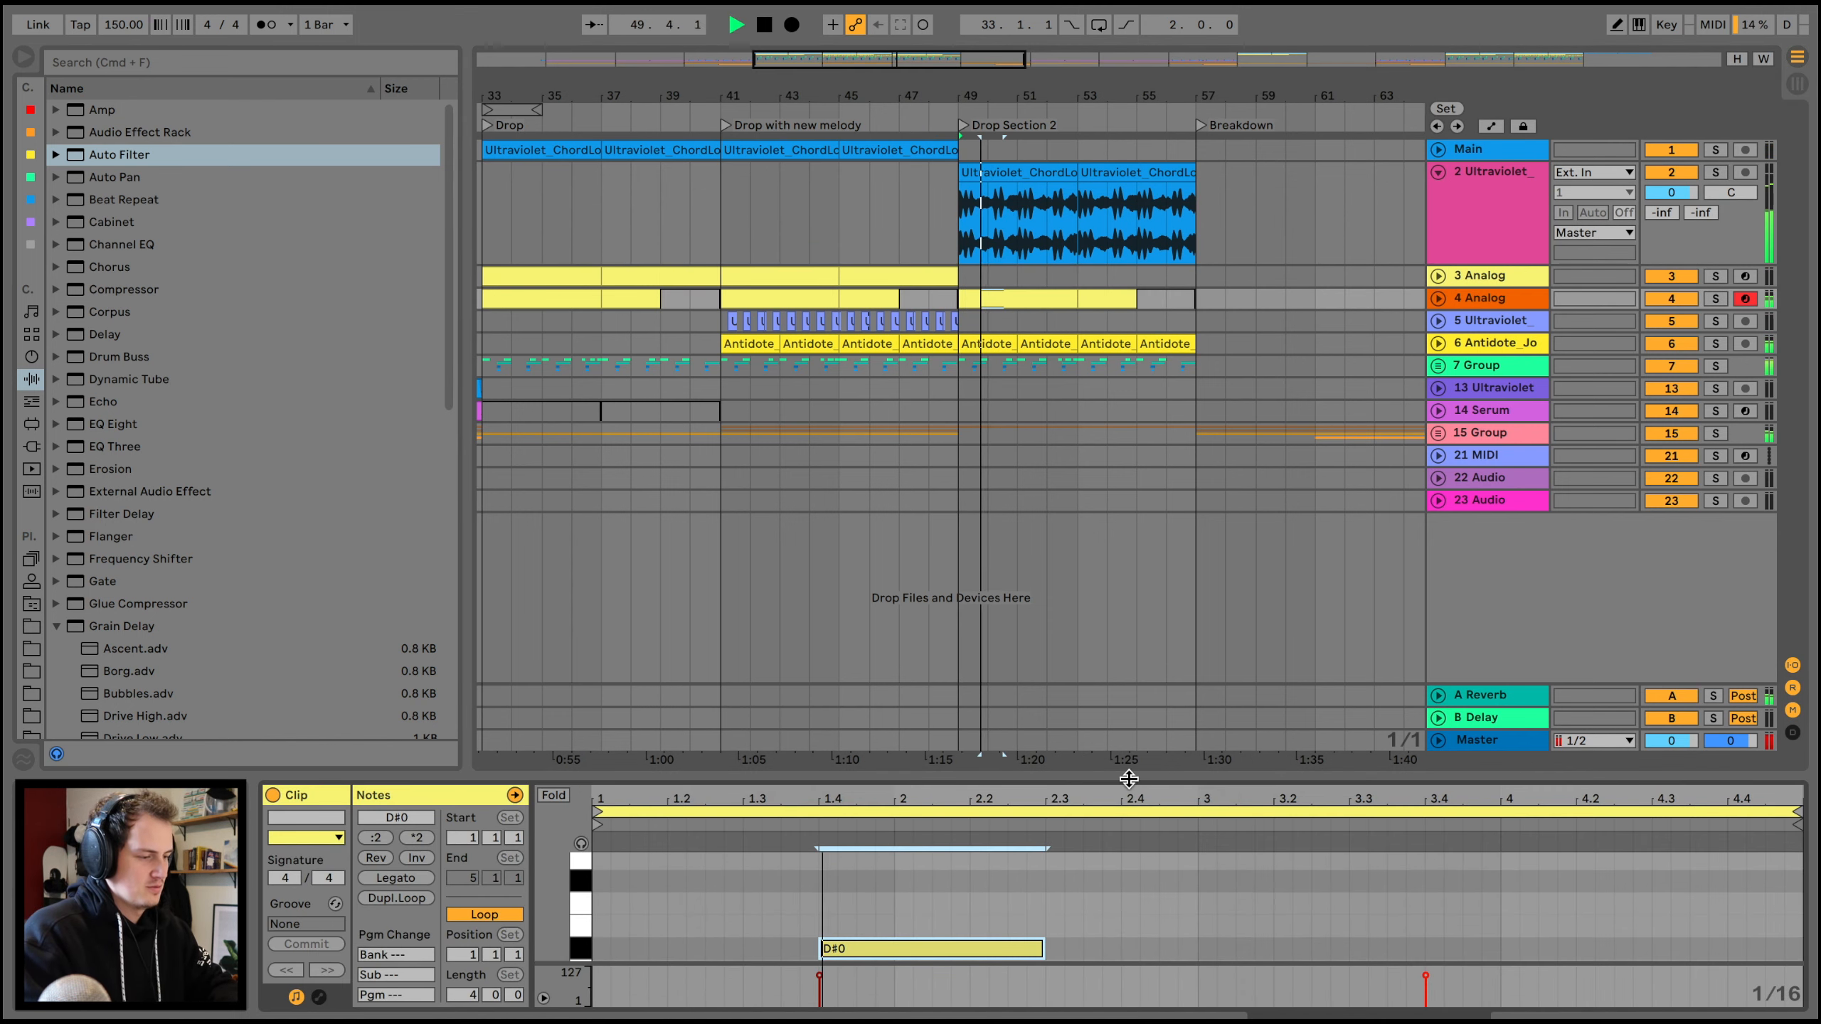
{"action": "left_click_drag", "start_coordinate": [1123, 774], "coordinate": [1129, 532]}
{"action": "left_click_drag", "start_coordinate": [1043, 701], "coordinate": [1196, 703]}
{"action": "scroll", "coordinate": [1201, 703], "scroll_direction": "up", "scroll_amount": 4}
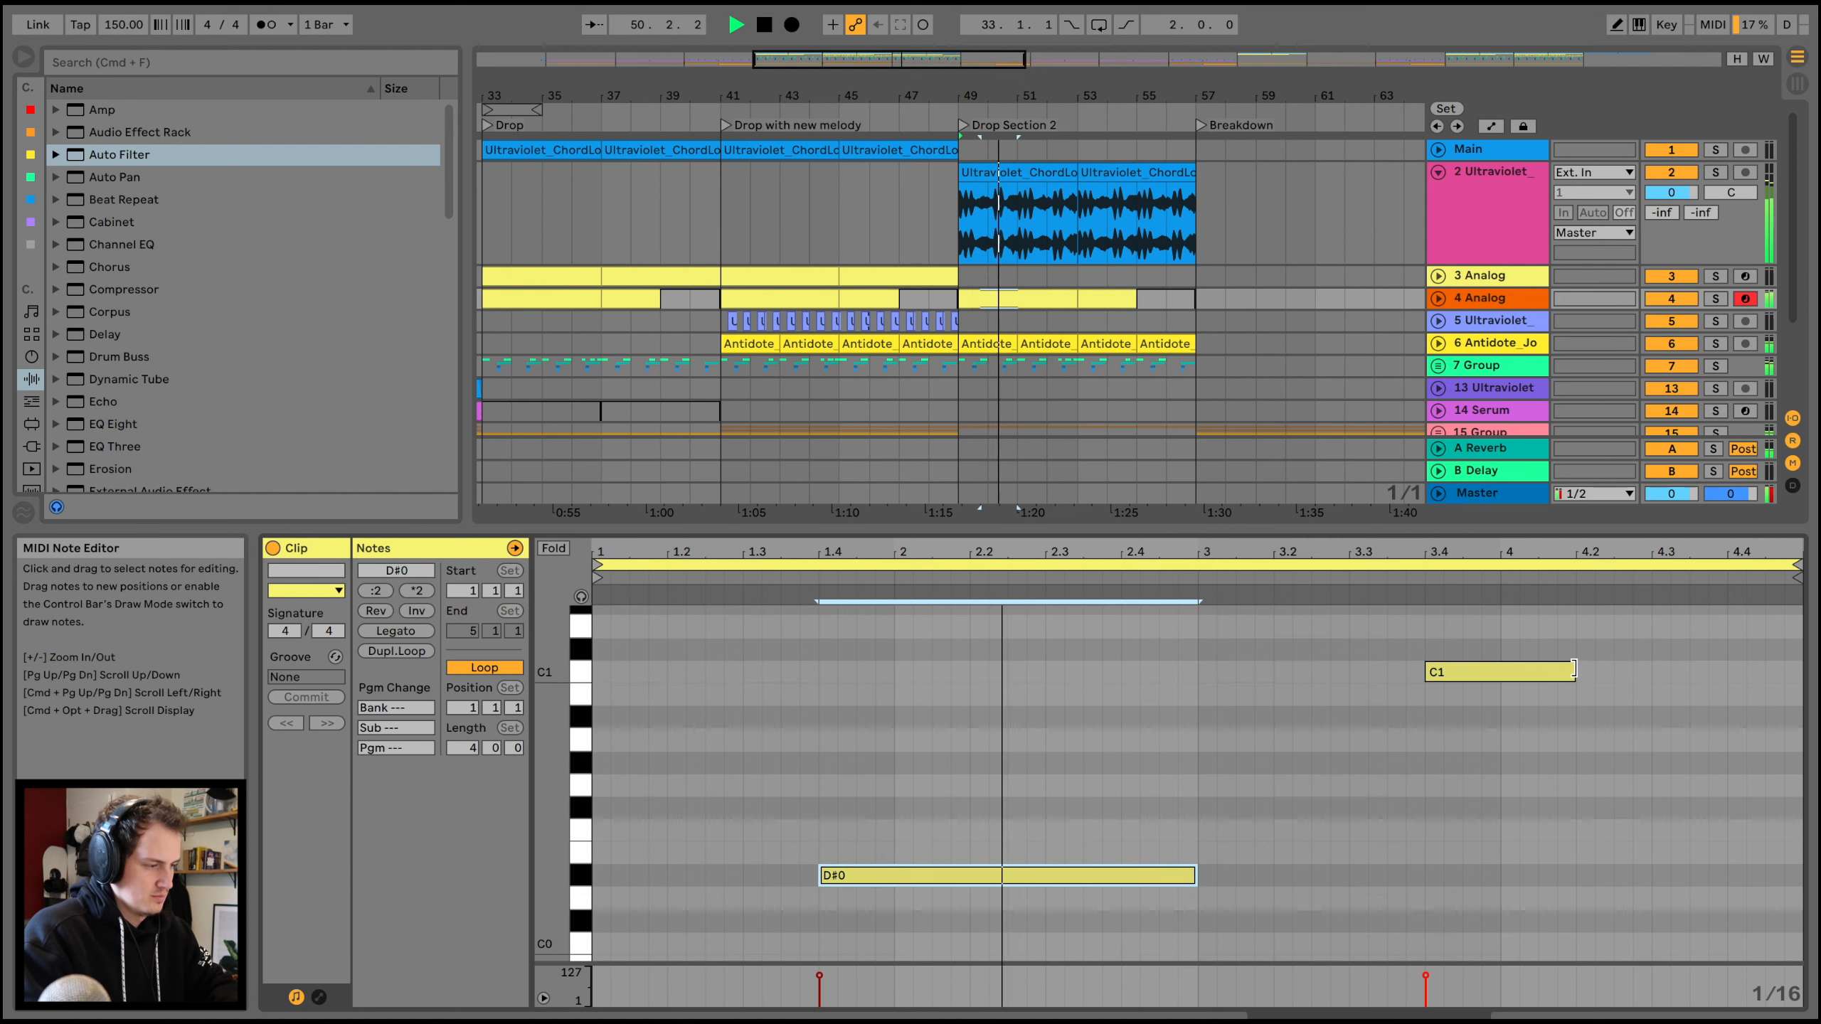
- Try a copy of the C1 note directly after it, raised to D1 and extended to the end of the clip
{"action": "mouse_move", "coordinate": [1572, 671]}
{"action": "left_mouse_down"}
{"action": "mouse_move", "coordinate": [1749, 672]}
{"action": "mouse_move", "coordinate": [1574, 673]}
{"action": "left_mouse_up"}
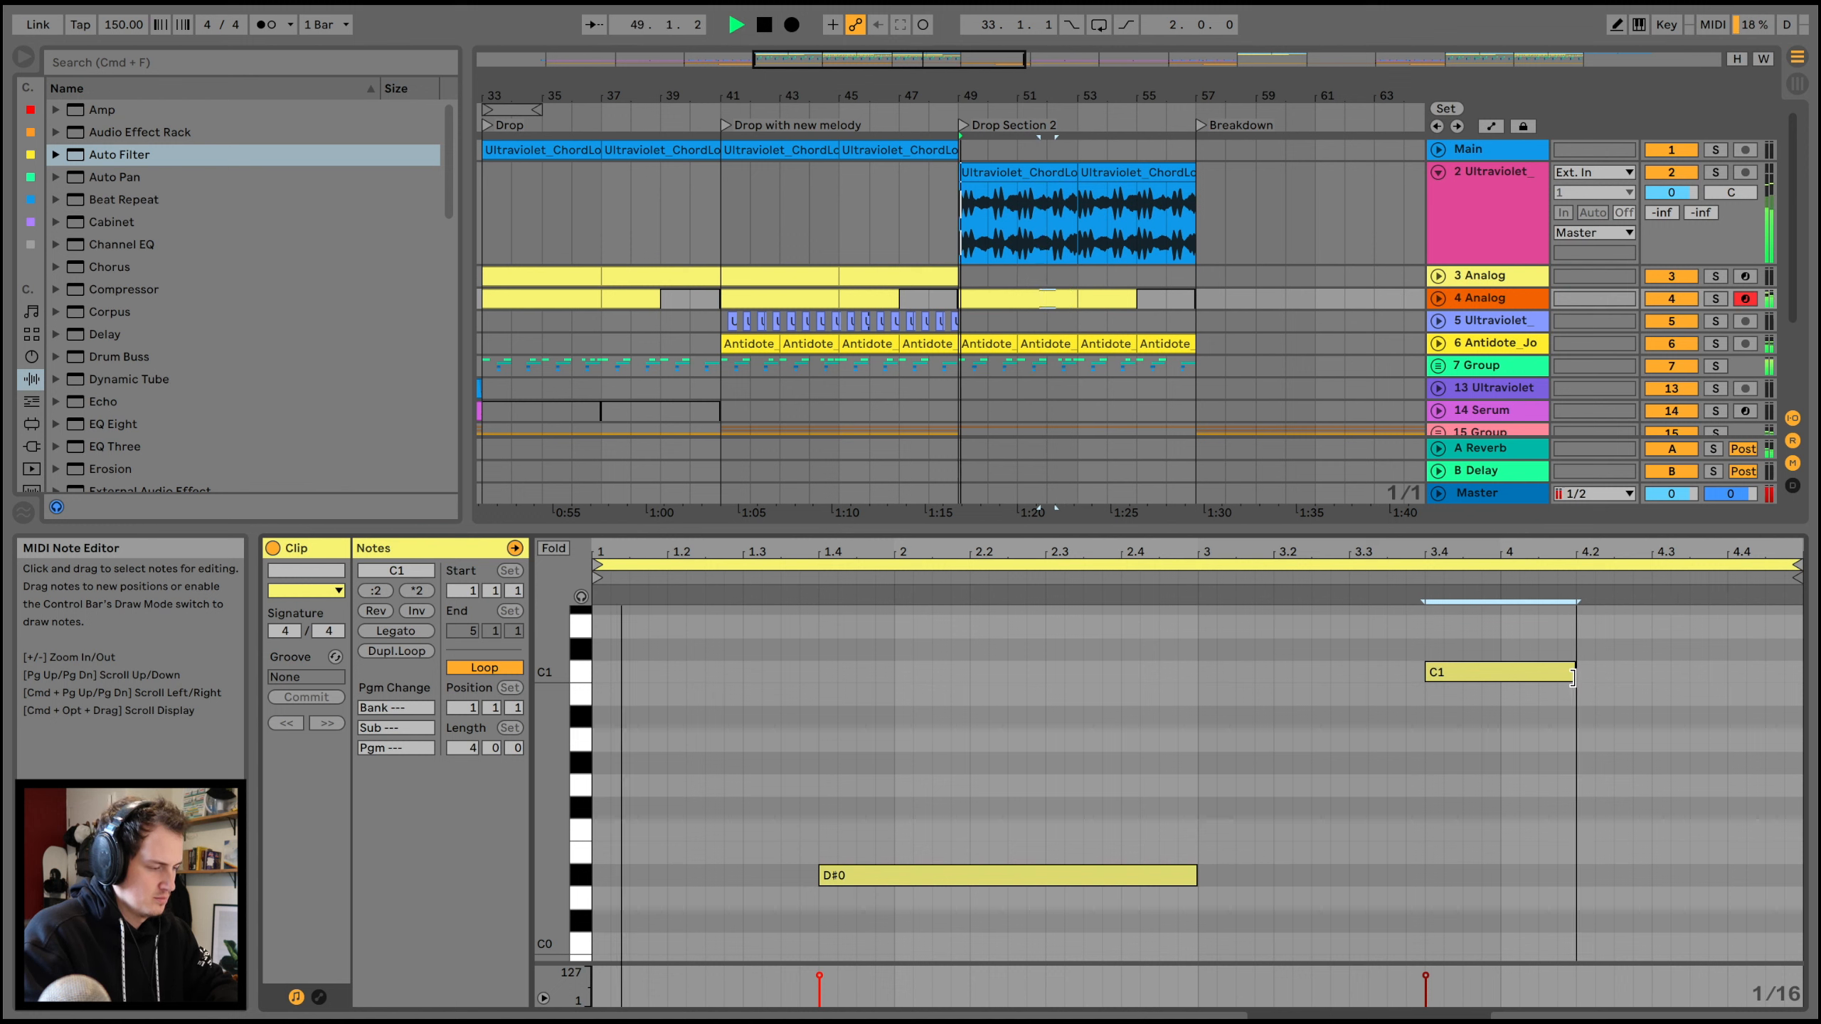
{"action": "key", "text": "super+d"}
{"action": "key", "text": "Up"}
{"action": "key", "text": "Up"}
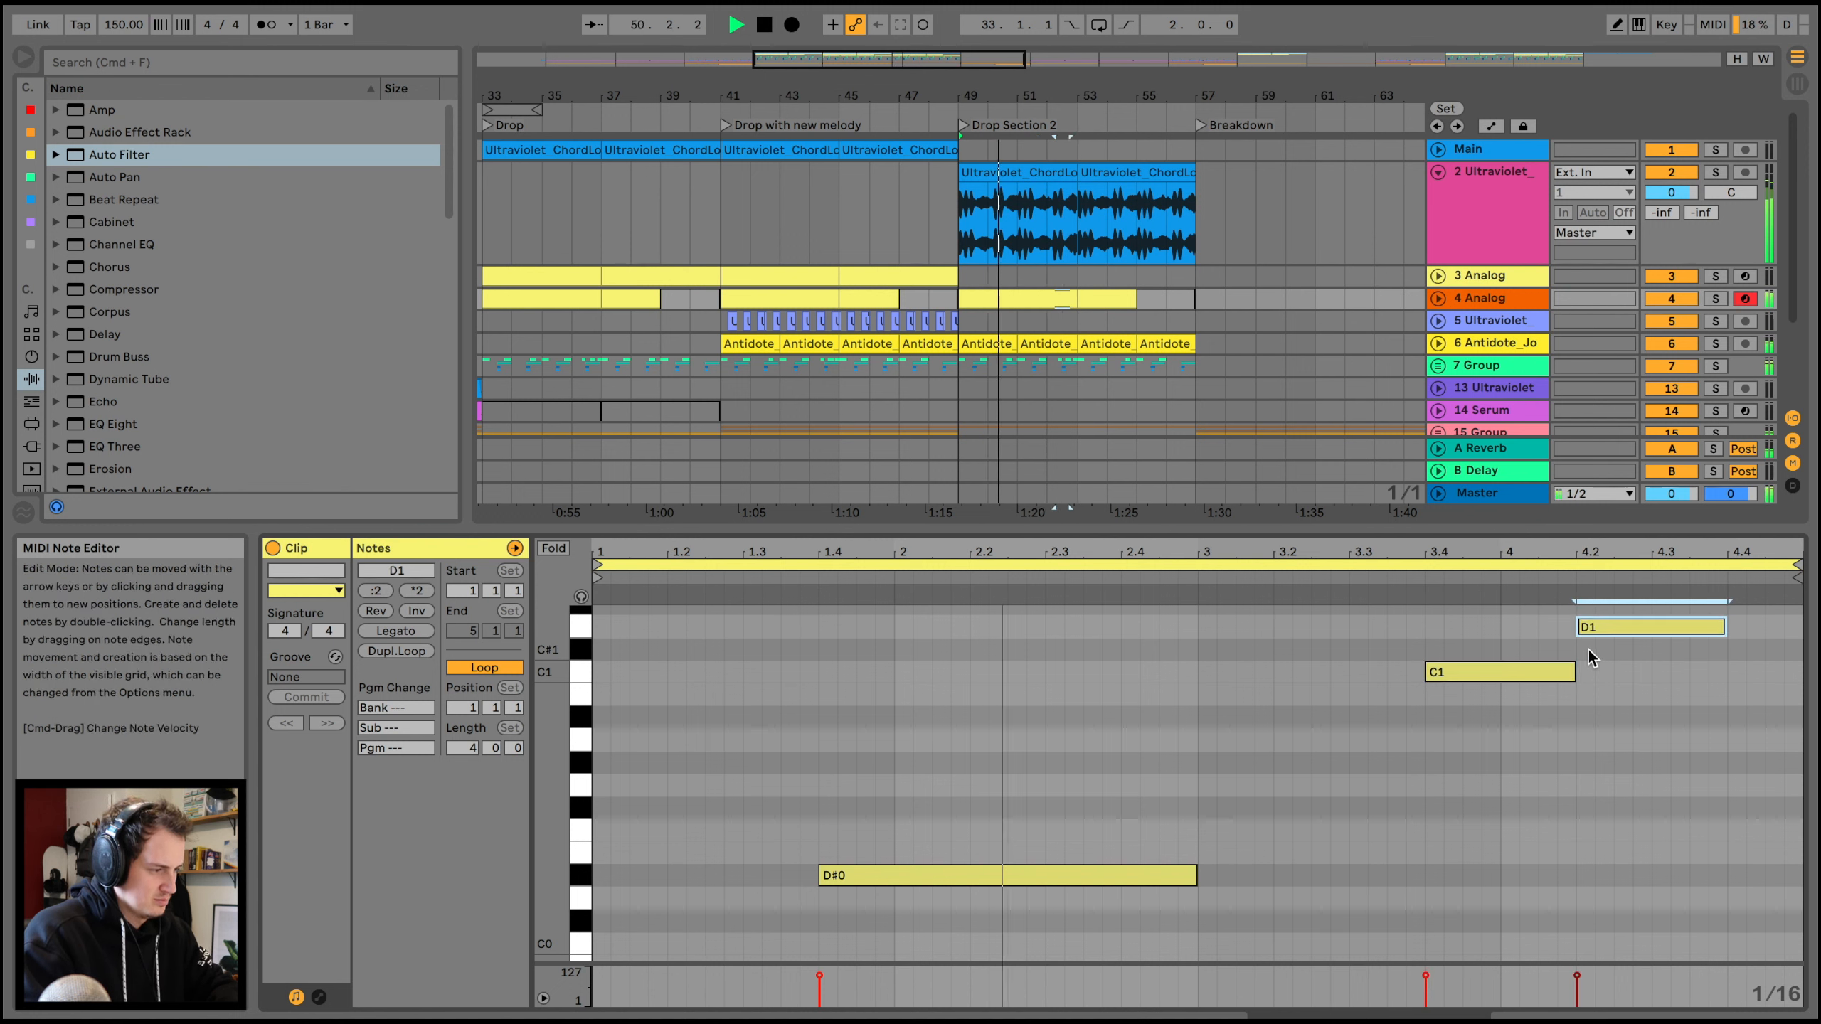
{"action": "left_click_drag", "start_coordinate": [1725, 625], "coordinate": [1805, 629]}
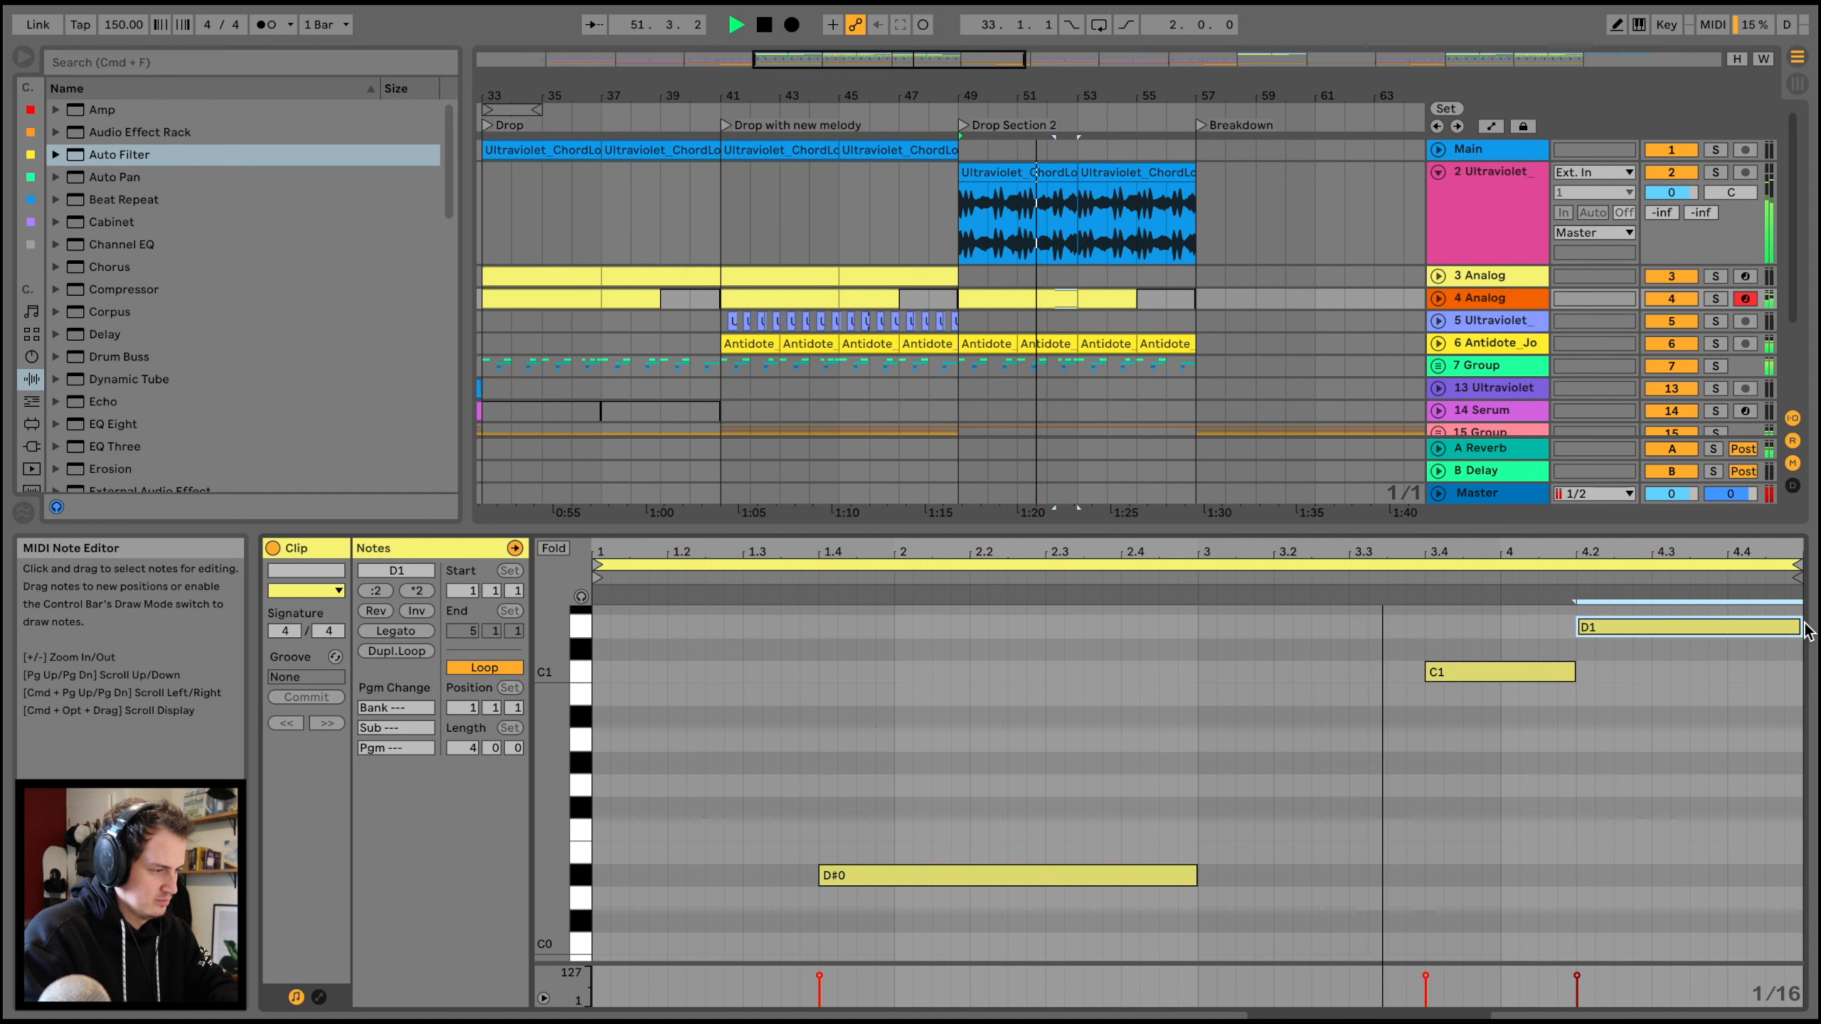
{"action": "key", "text": "space"}
- Delete the D1 note and extend the C1 note to the end of the clip
{"action": "left_click", "coordinate": [1569, 670]}
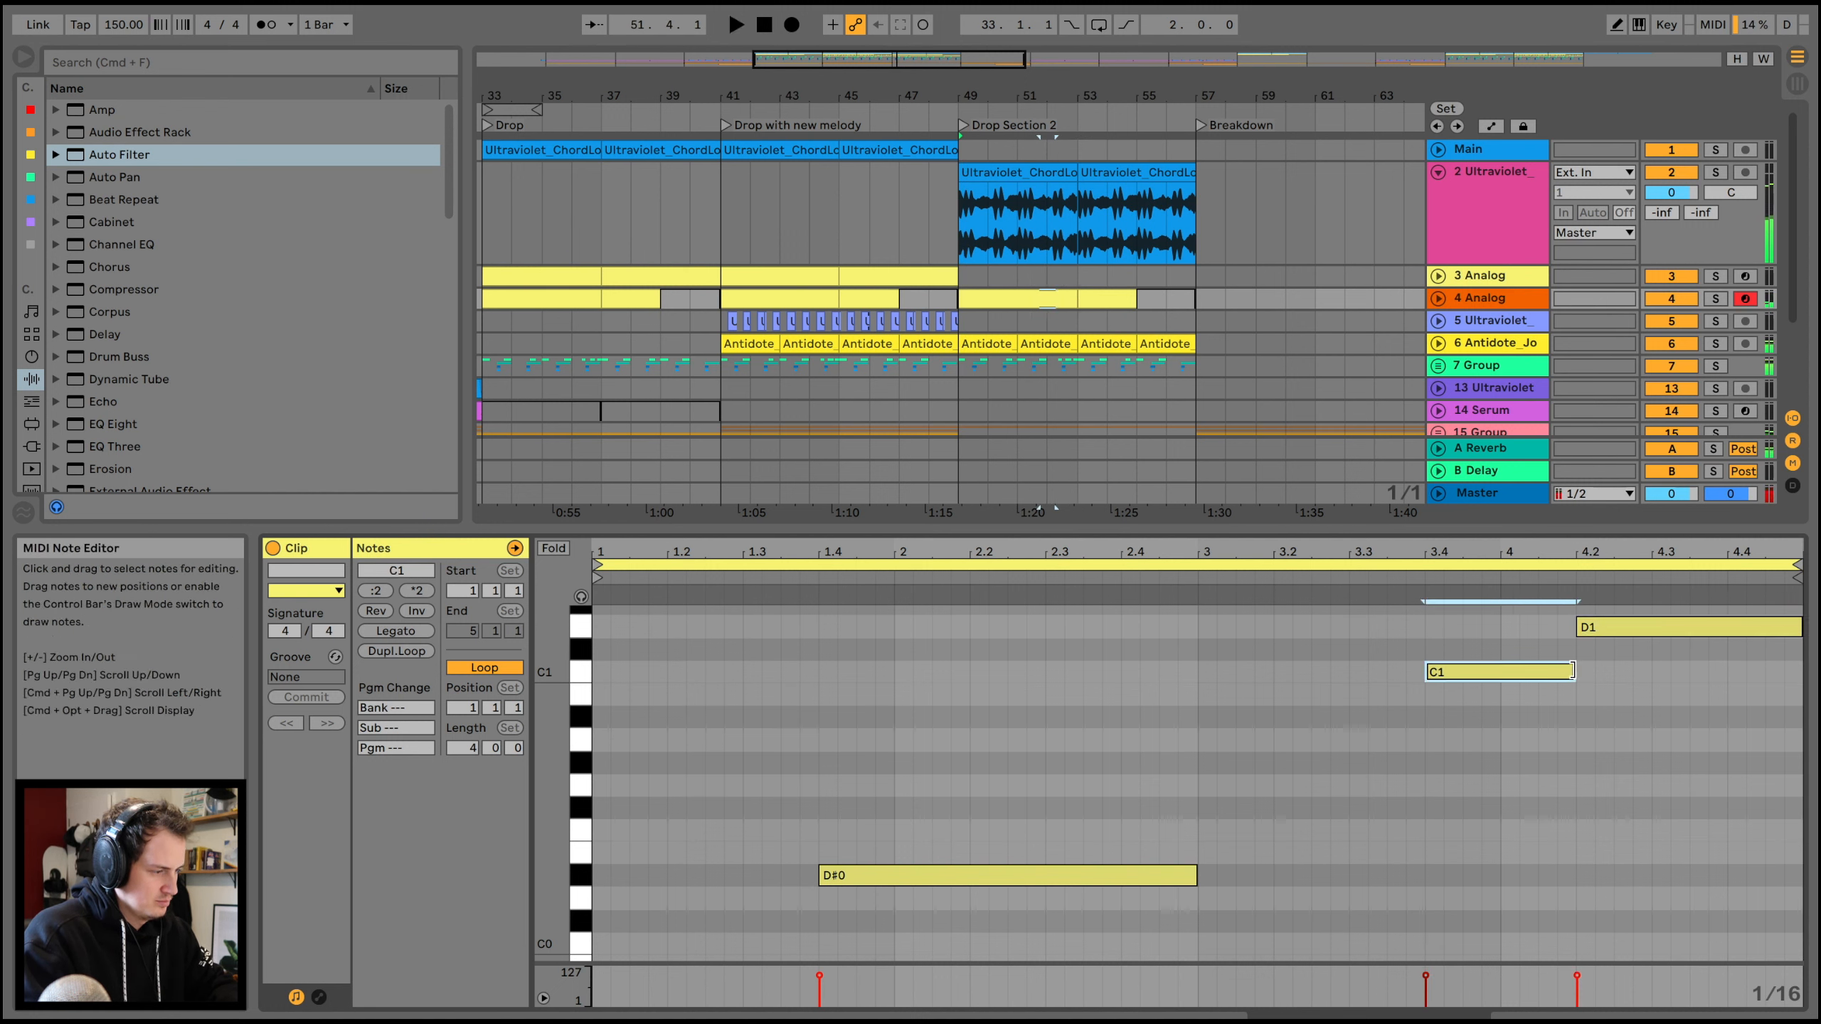
{"action": "double_click", "coordinate": [1635, 620]}
{"action": "left_click_drag", "start_coordinate": [1573, 681], "coordinate": [1721, 675]}
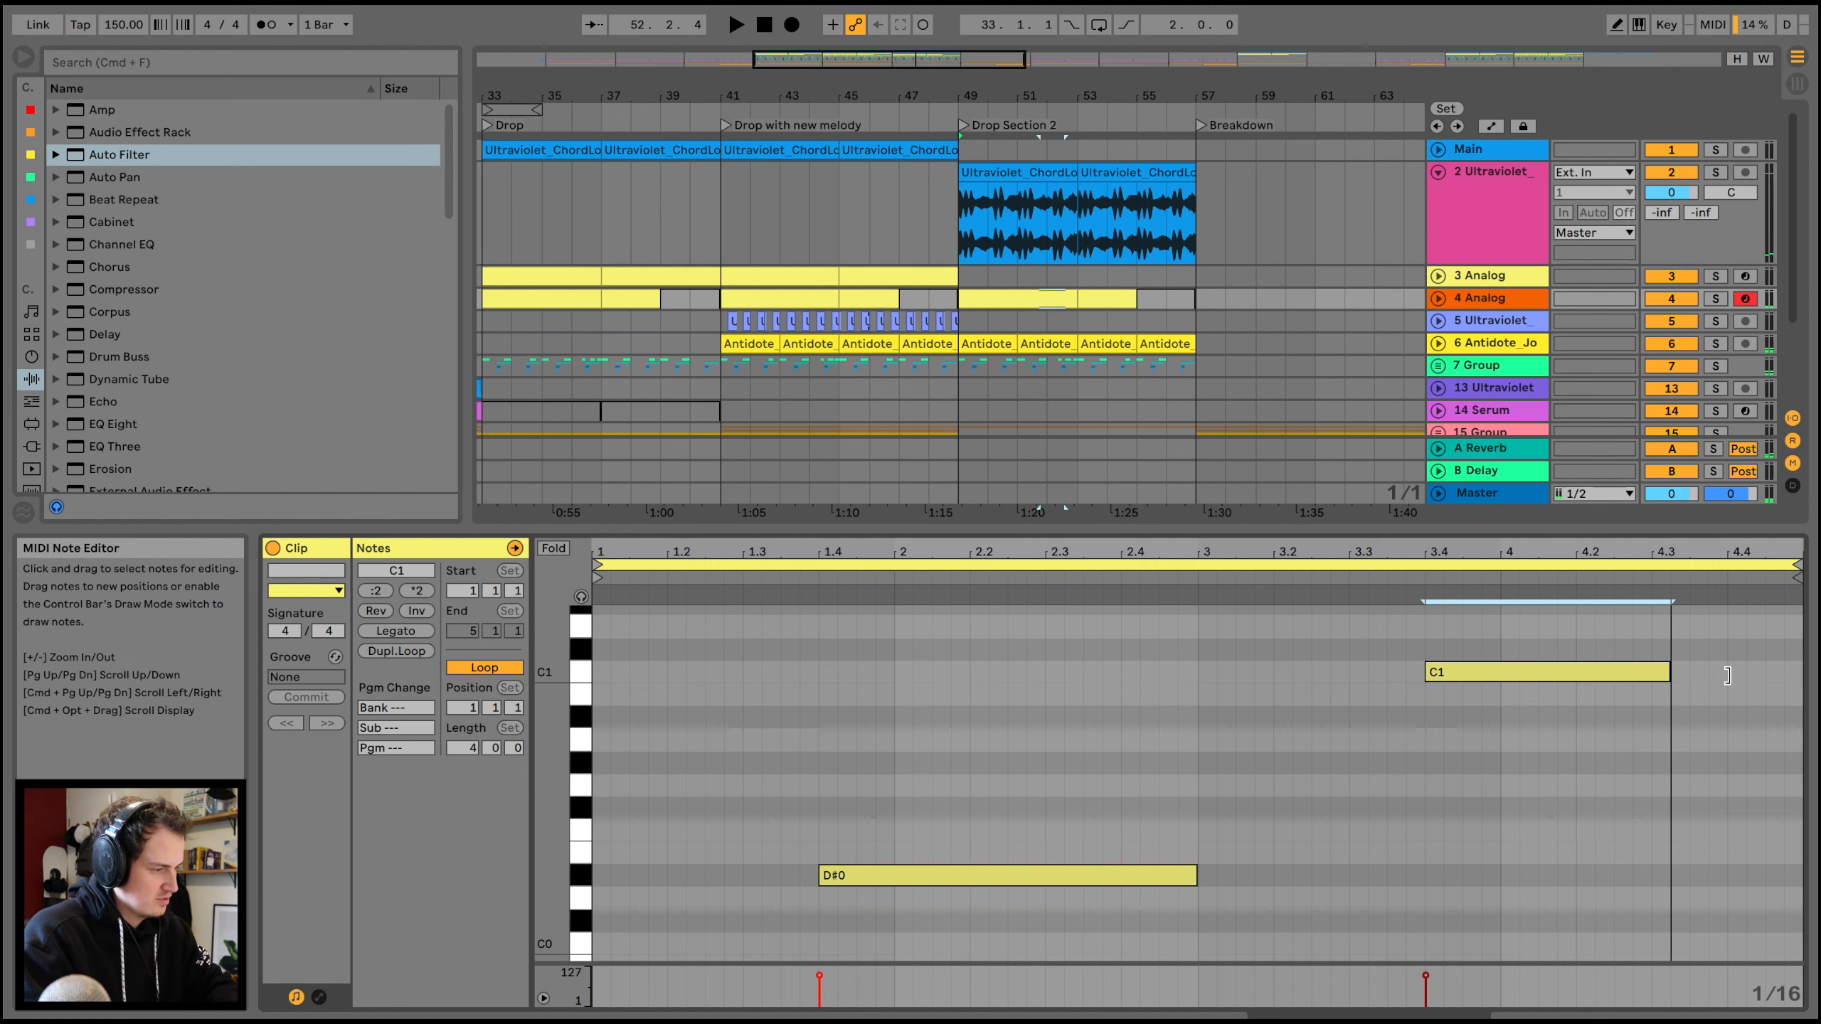
- Draw a MIDI Pitch Bend envelope in the clip that rises steeply to maximum at about beat 4.2, and play it
{"action": "left_click", "coordinate": [319, 997]}
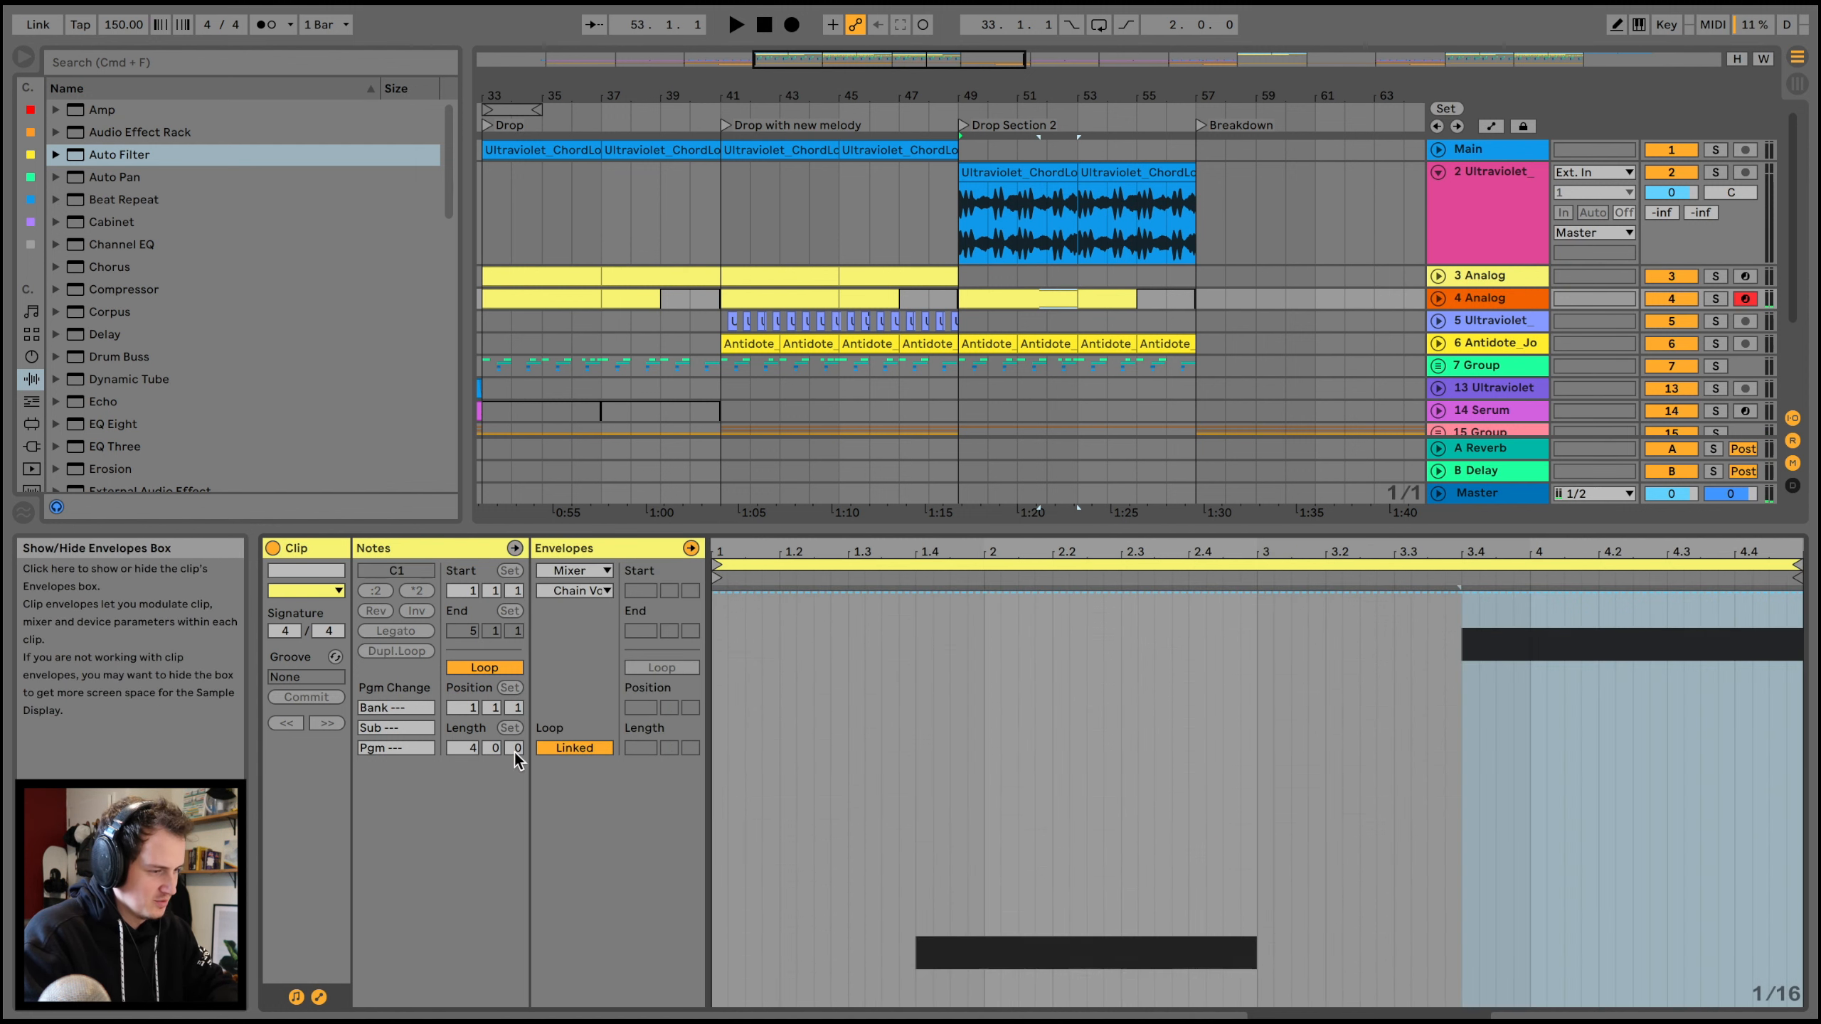
{"action": "left_click", "coordinate": [609, 570]}
{"action": "left_click", "coordinate": [609, 590]}
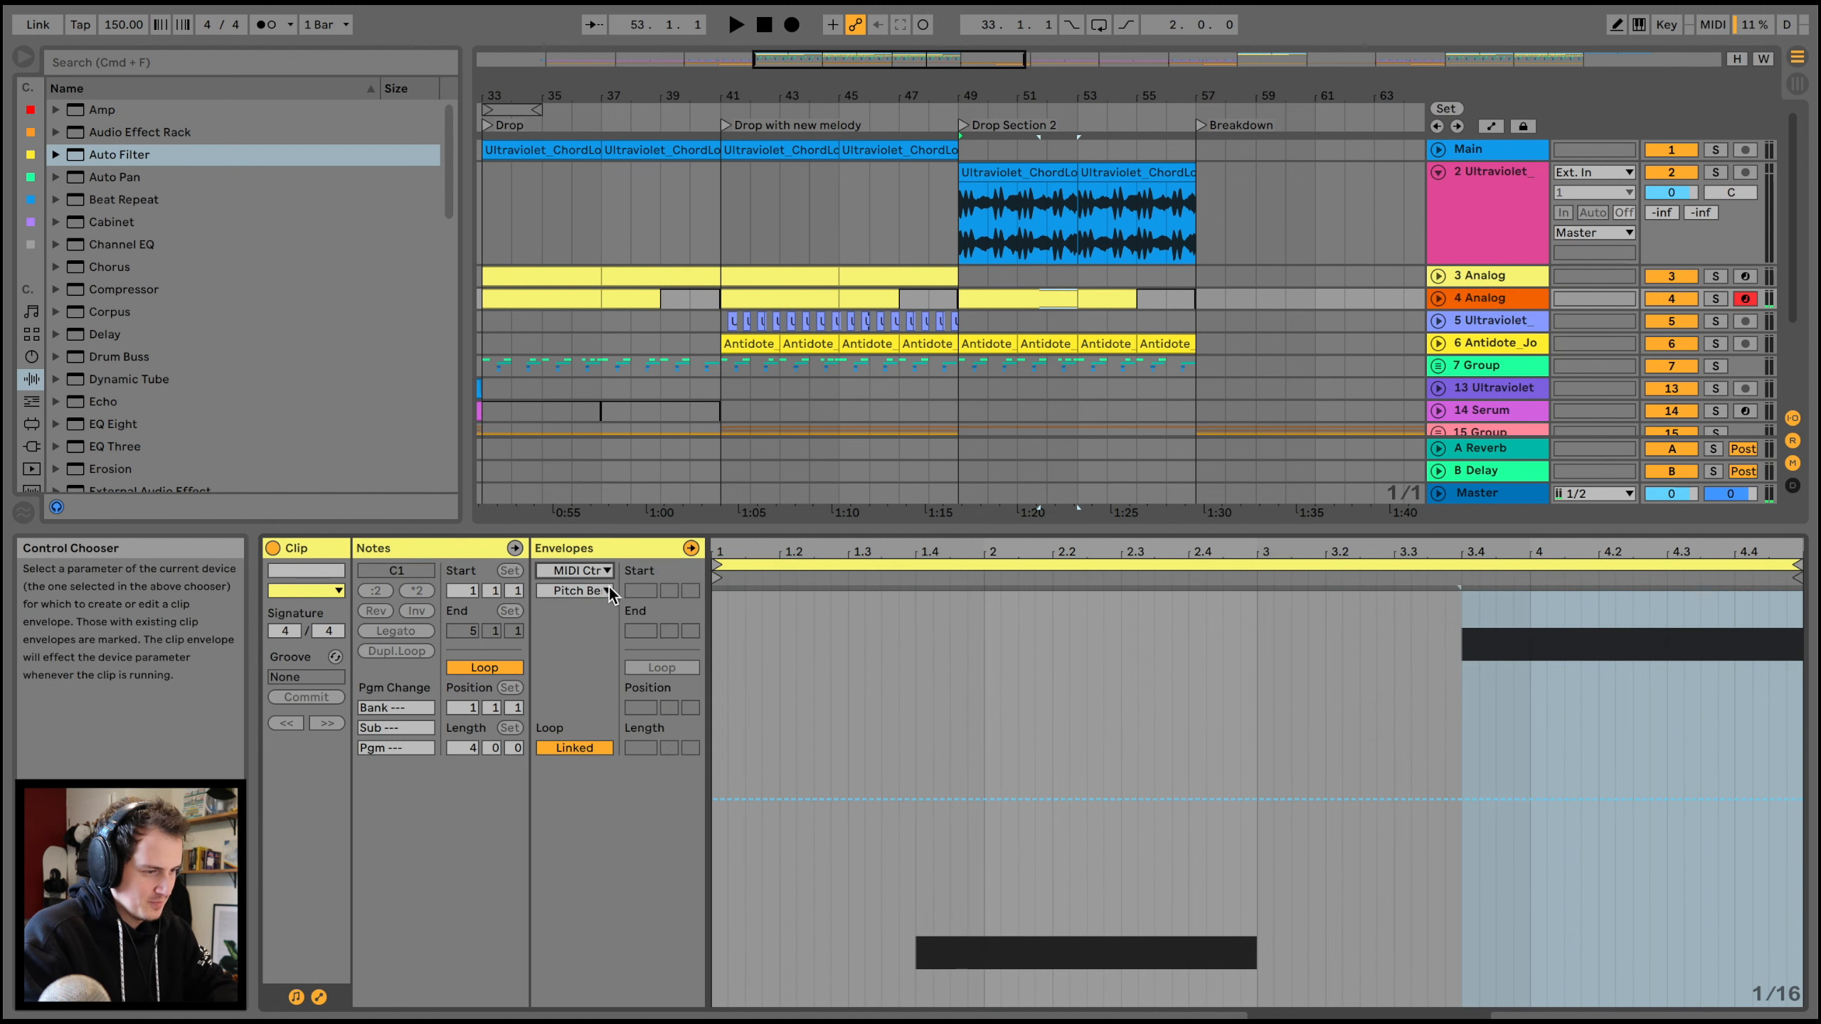
{"action": "left_click", "coordinate": [1582, 797]}
{"action": "left_click_drag", "start_coordinate": [1598, 798], "coordinate": [1599, 592]}
{"action": "key", "text": "space"}
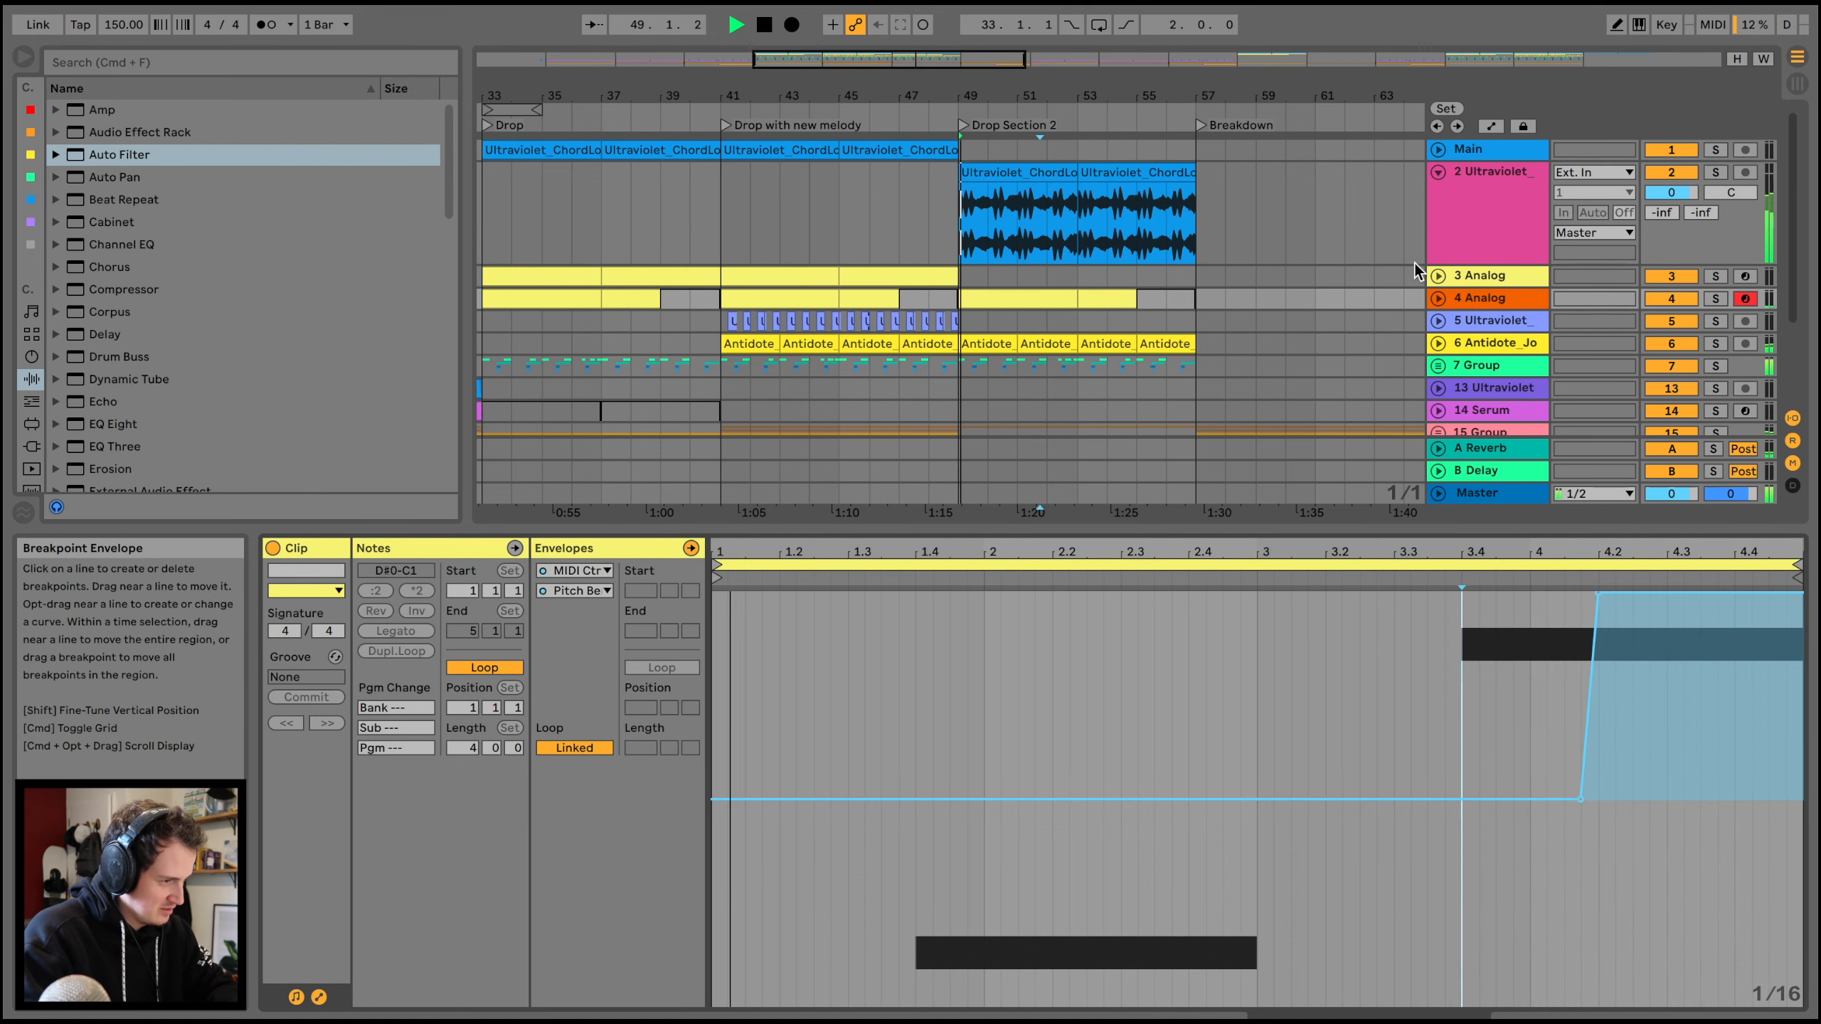
- Show the pitch bend range among the global settings of track 4's Analog synth
{"action": "left_click", "coordinate": [1486, 295]}
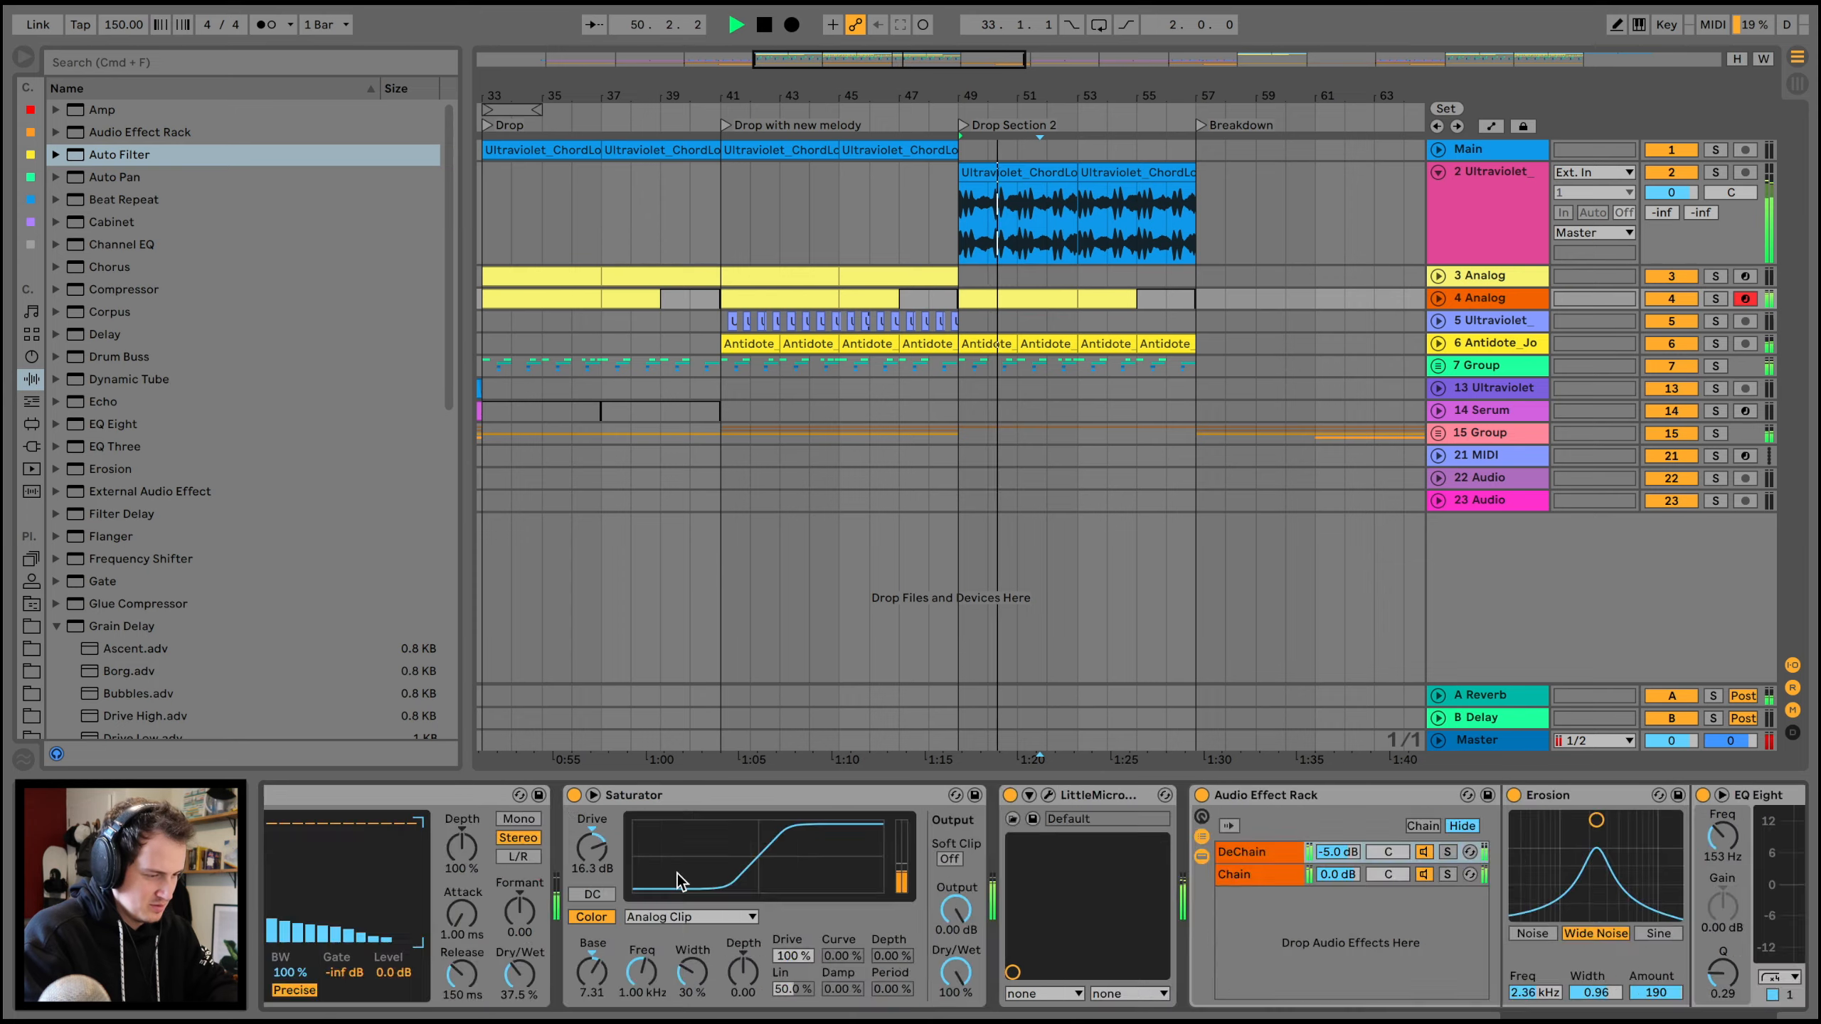
{"action": "scroll", "coordinate": [679, 880], "scroll_direction": "up", "scroll_amount": 10}
{"action": "left_click", "coordinate": [1291, 913]}
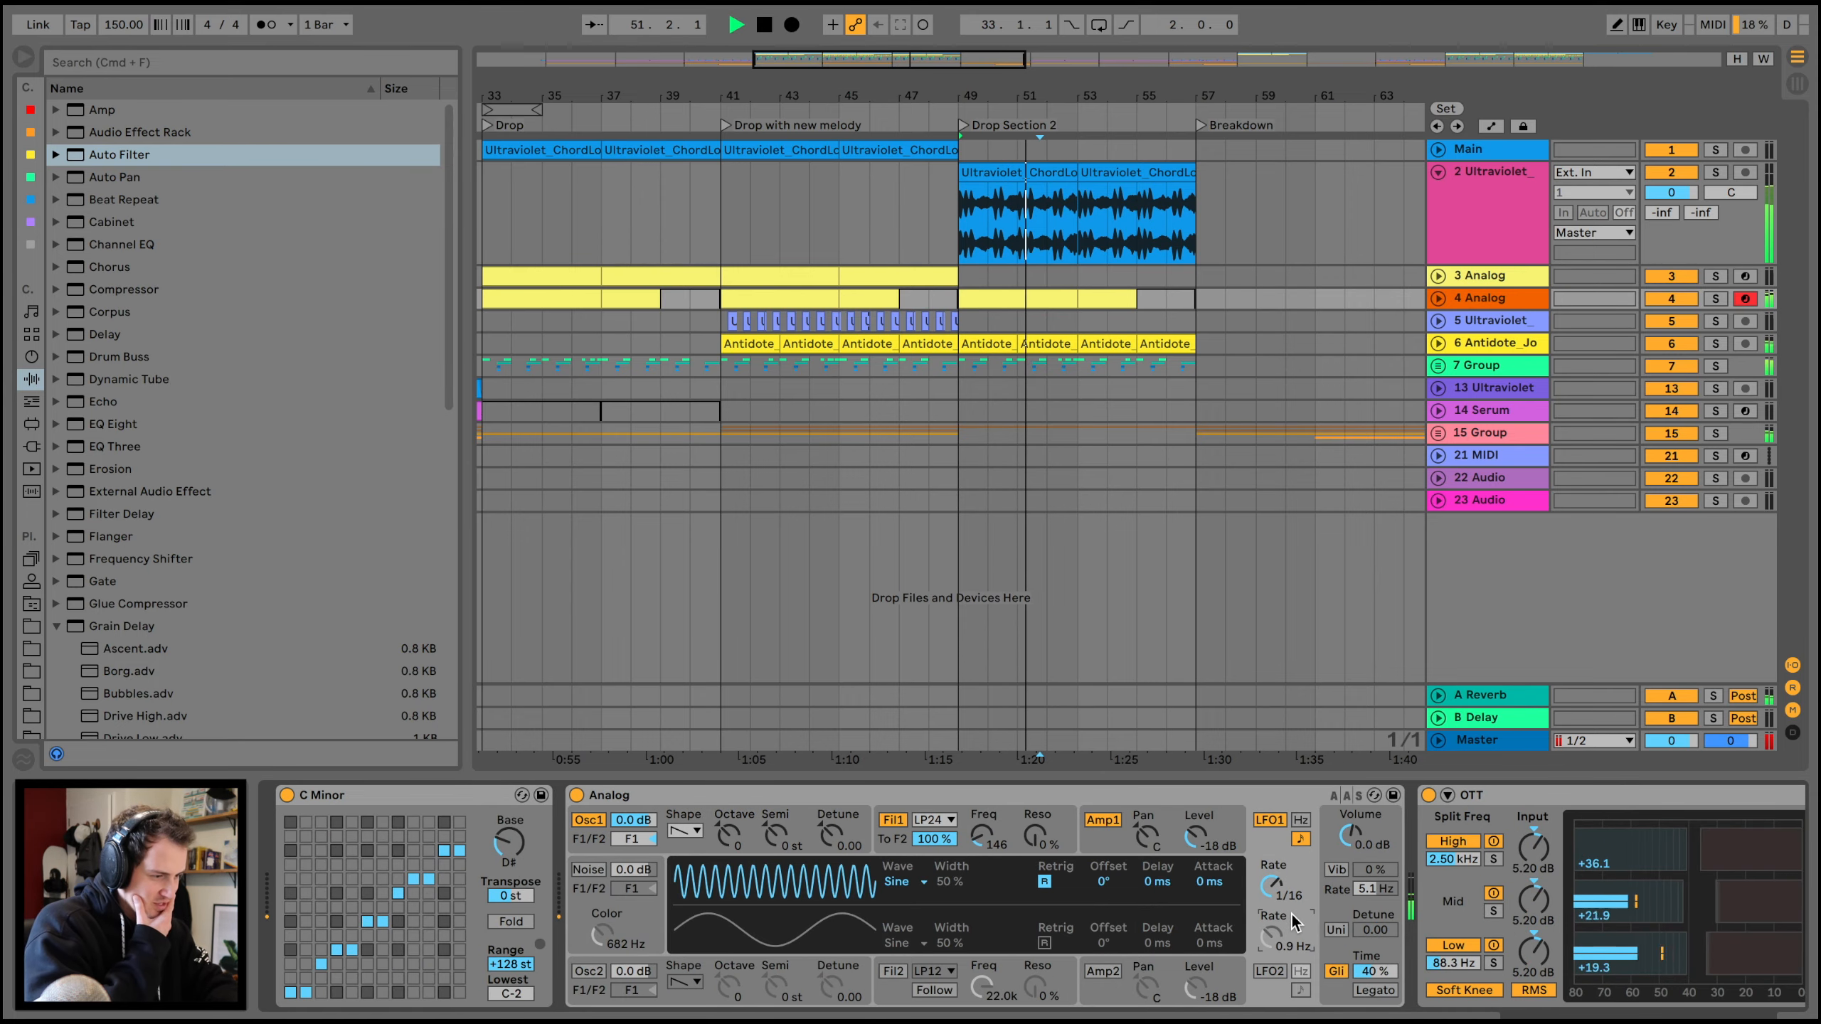
{"action": "left_click", "coordinate": [1330, 919]}
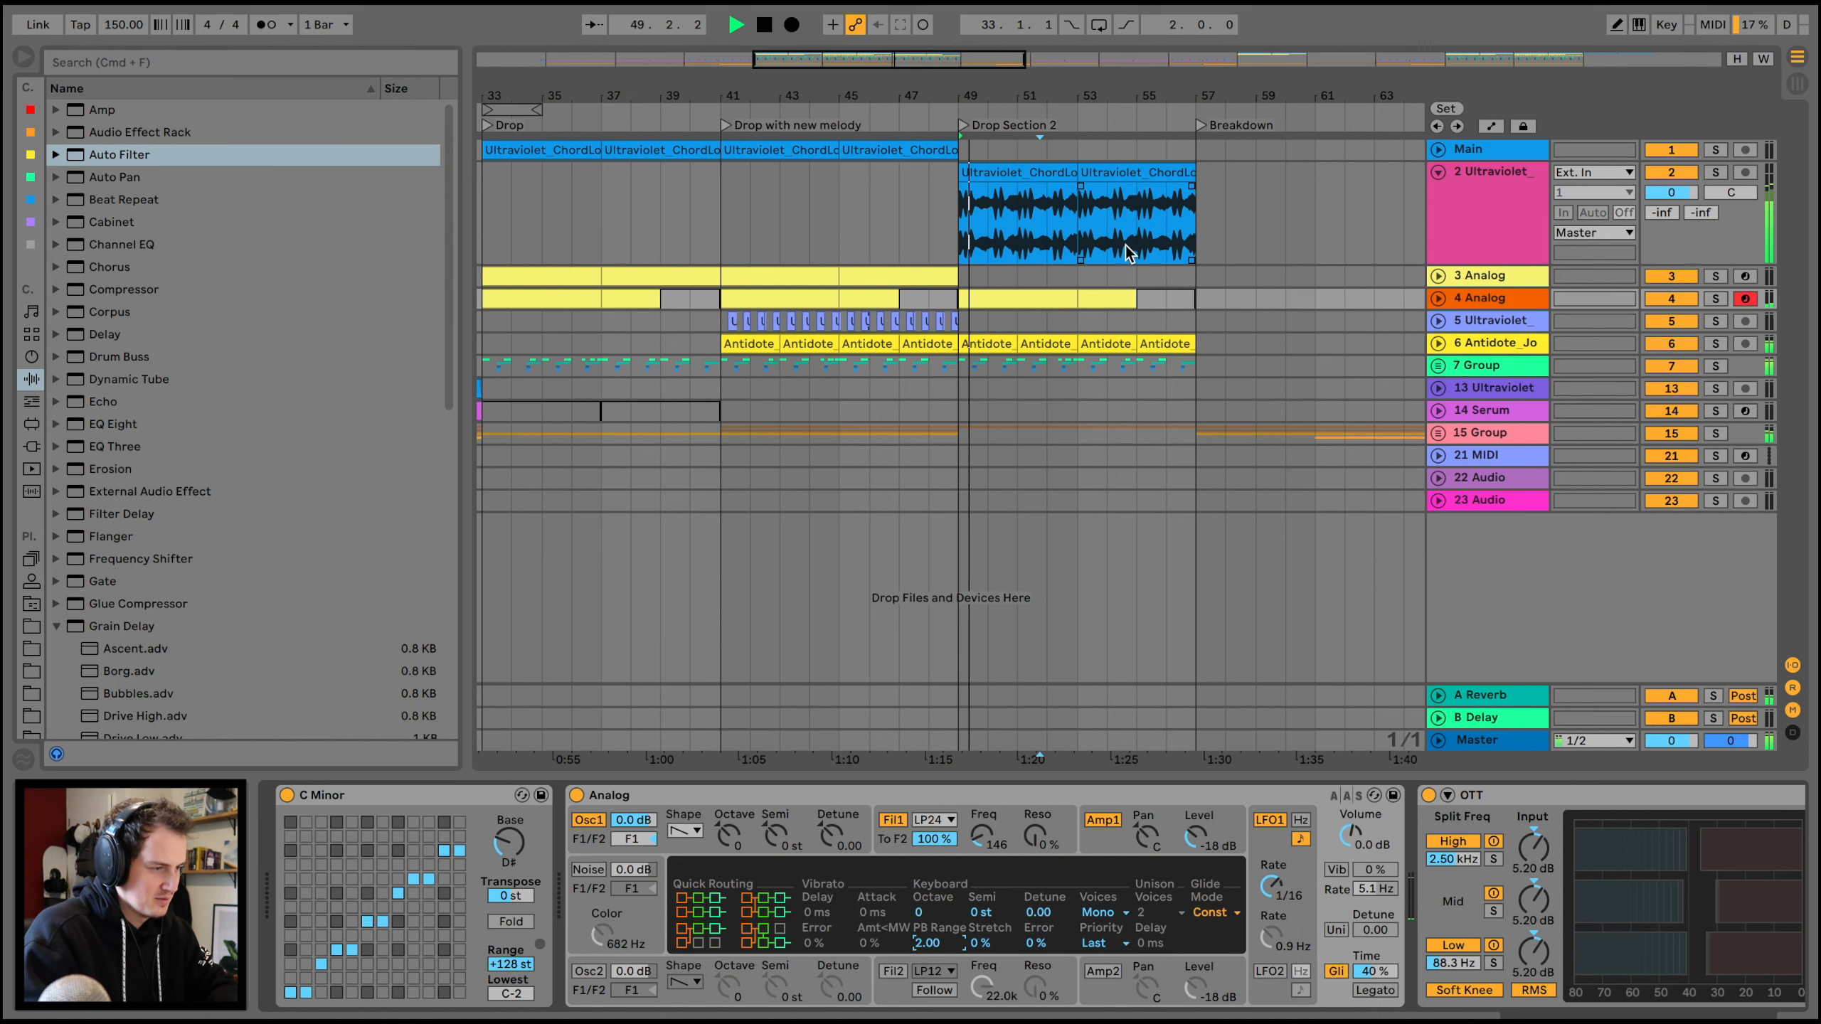
- Duplicate track 4's edited bass clip to bar 53 in Drop Section 2 and trim the copy's end to about bar 55.3
{"action": "left_click", "coordinate": [1051, 294]}
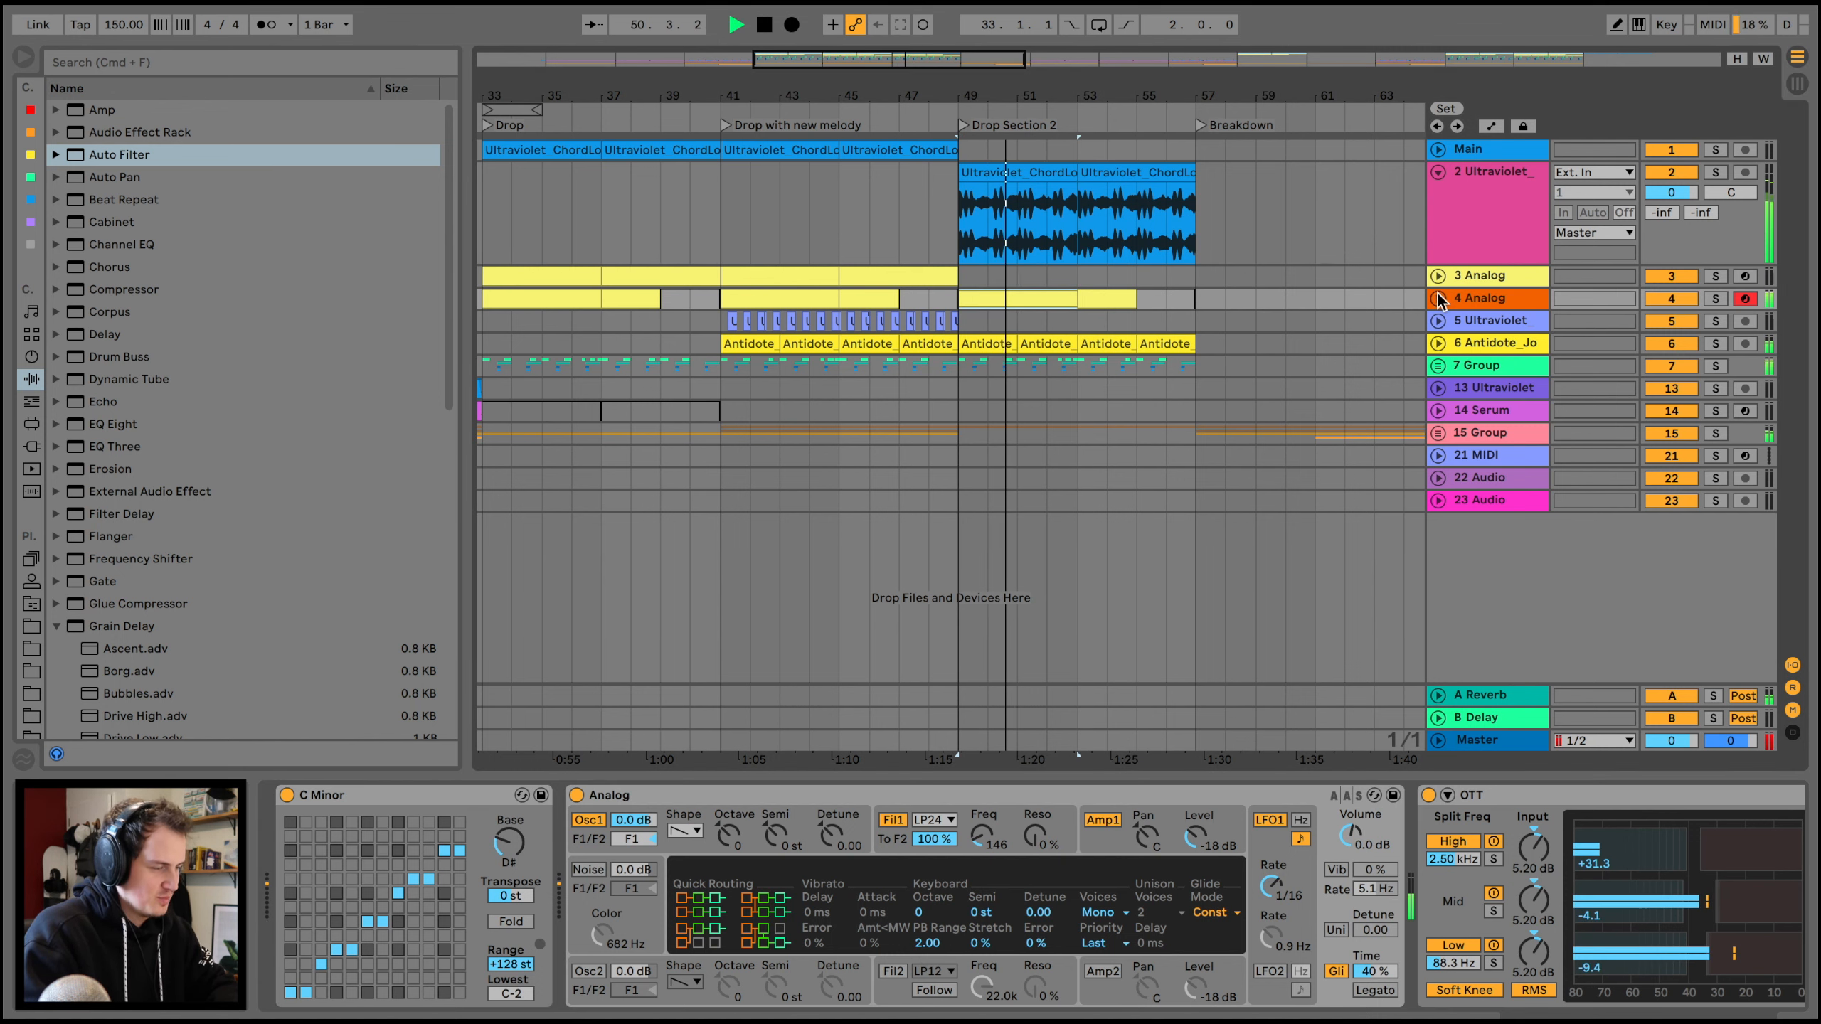
{"action": "left_click", "coordinate": [1438, 295]}
{"action": "double_click", "coordinate": [1039, 300]}
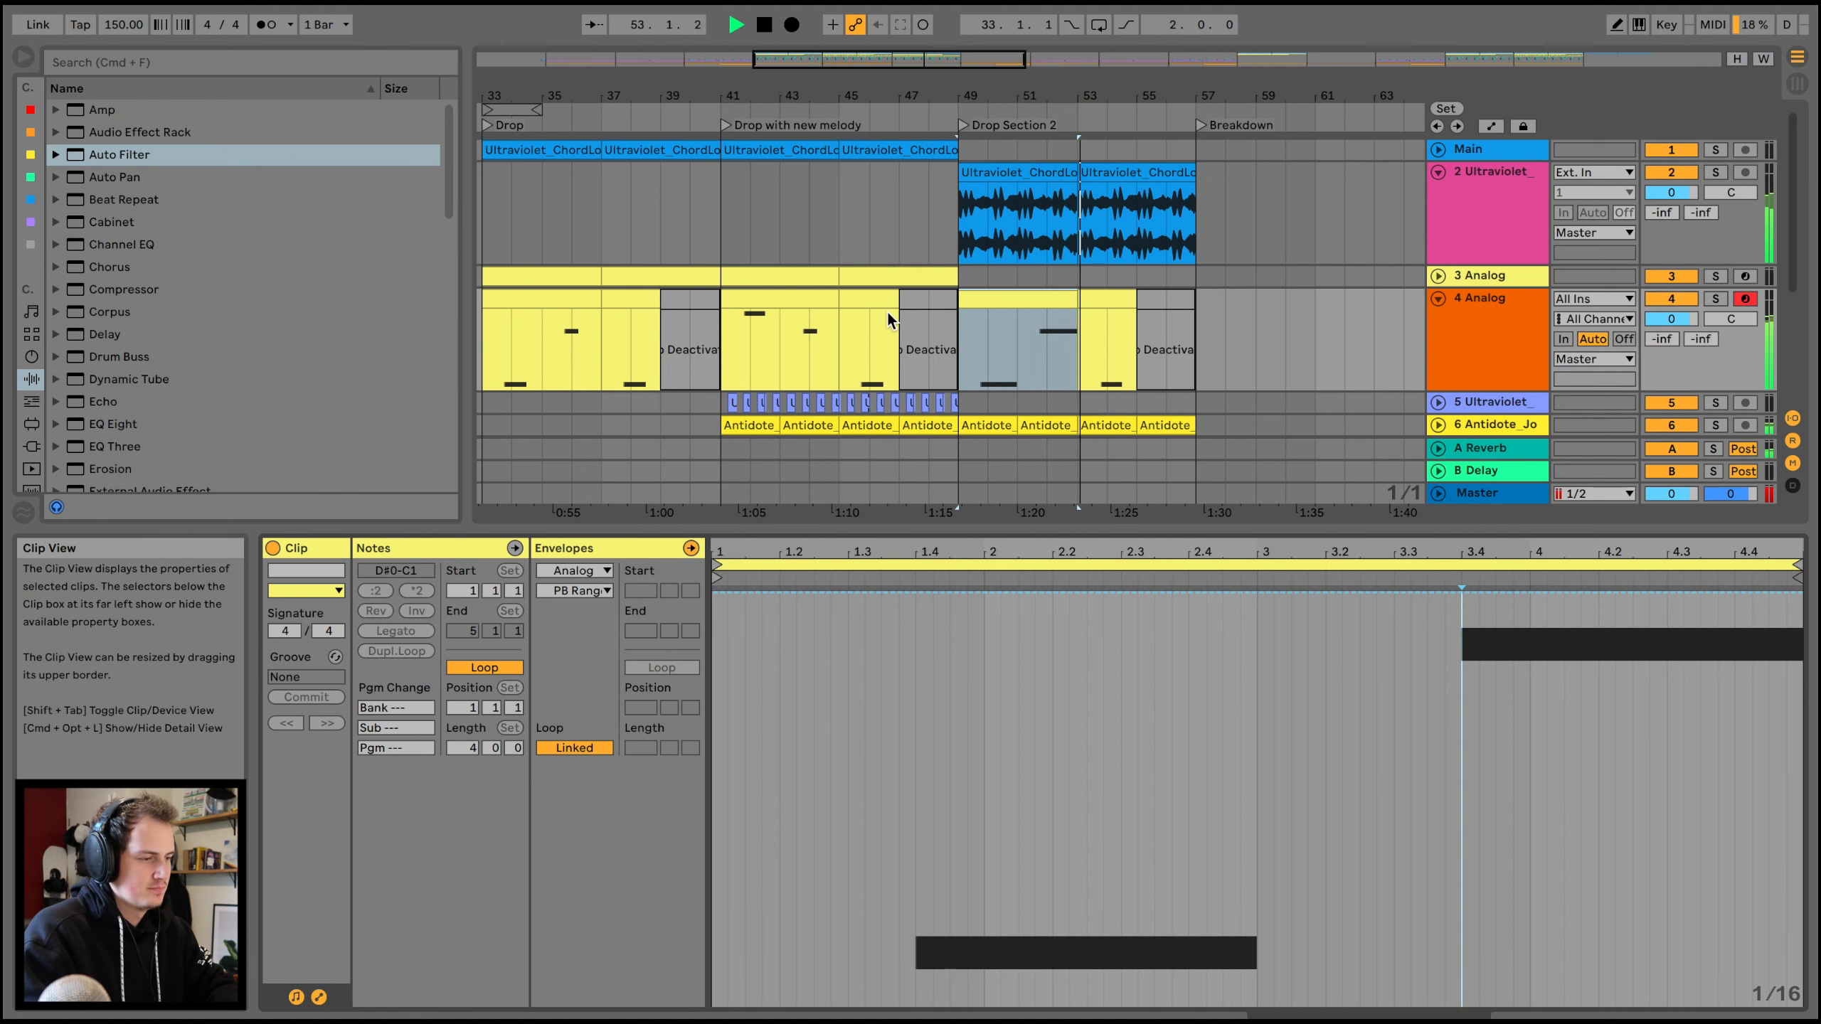
{"action": "key", "text": "super+d"}
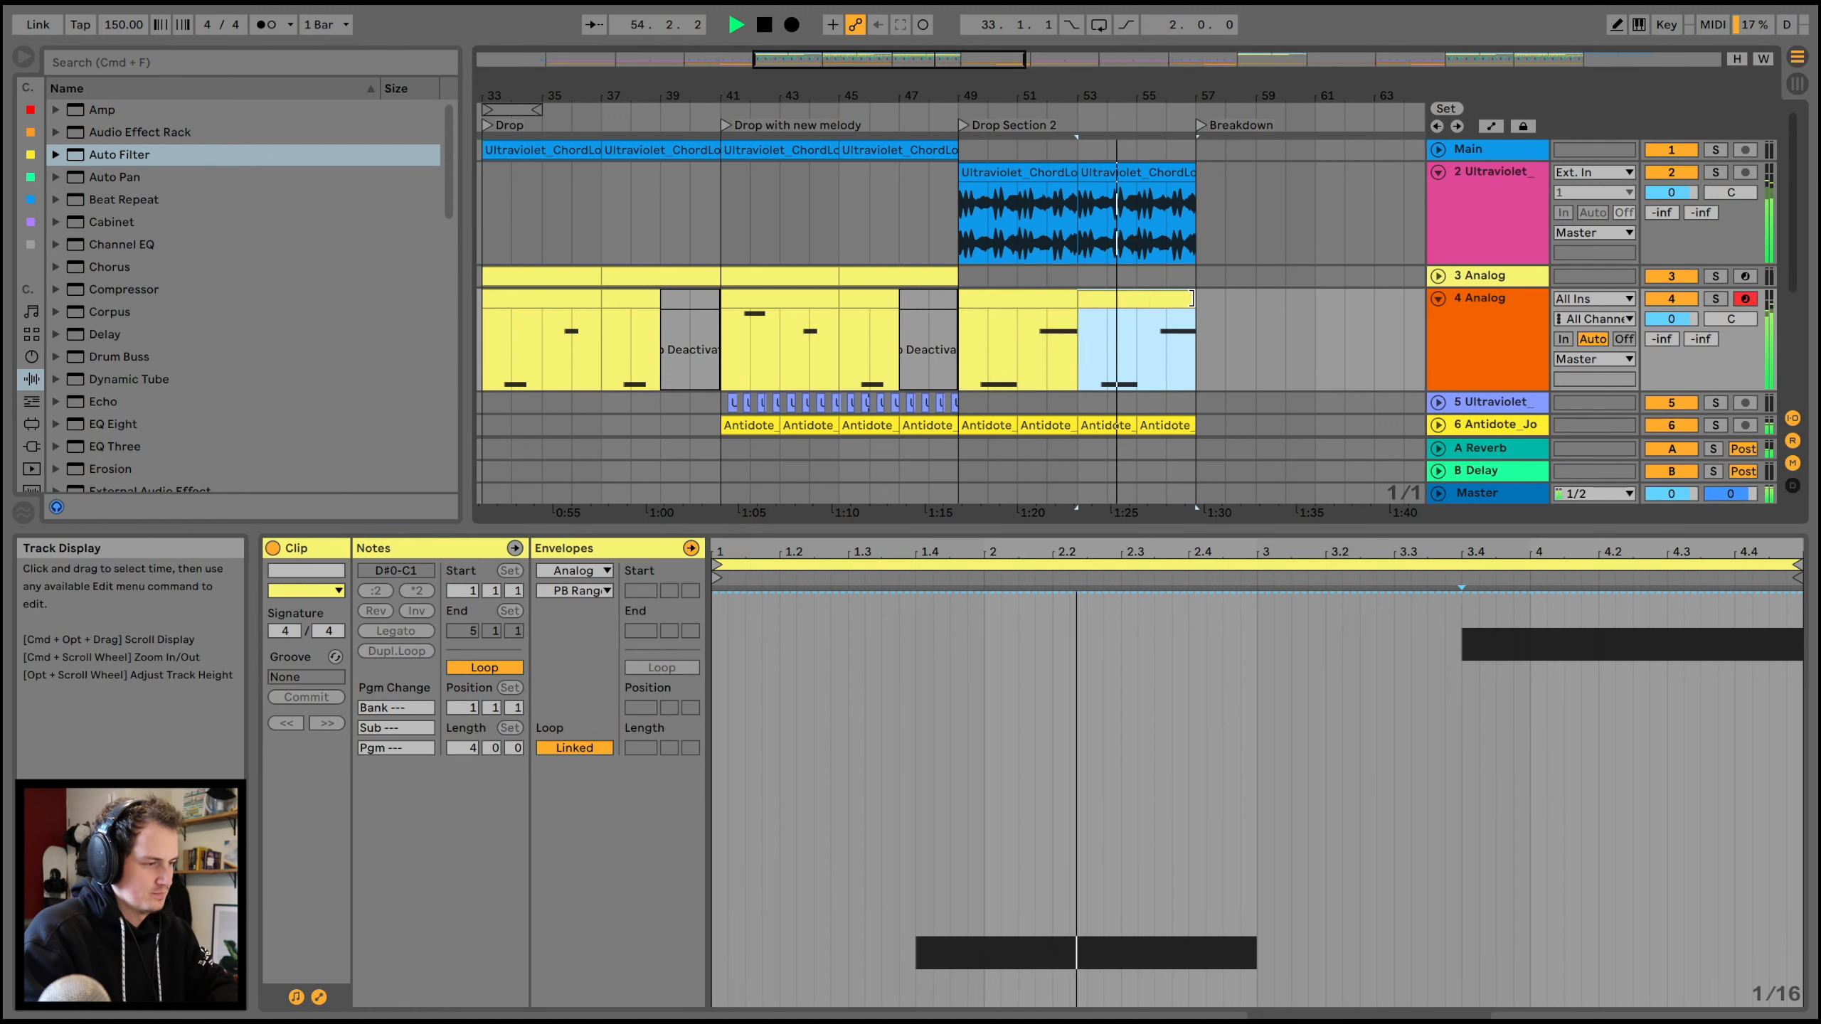
{"action": "left_click_drag", "start_coordinate": [1195, 297], "coordinate": [1153, 295]}
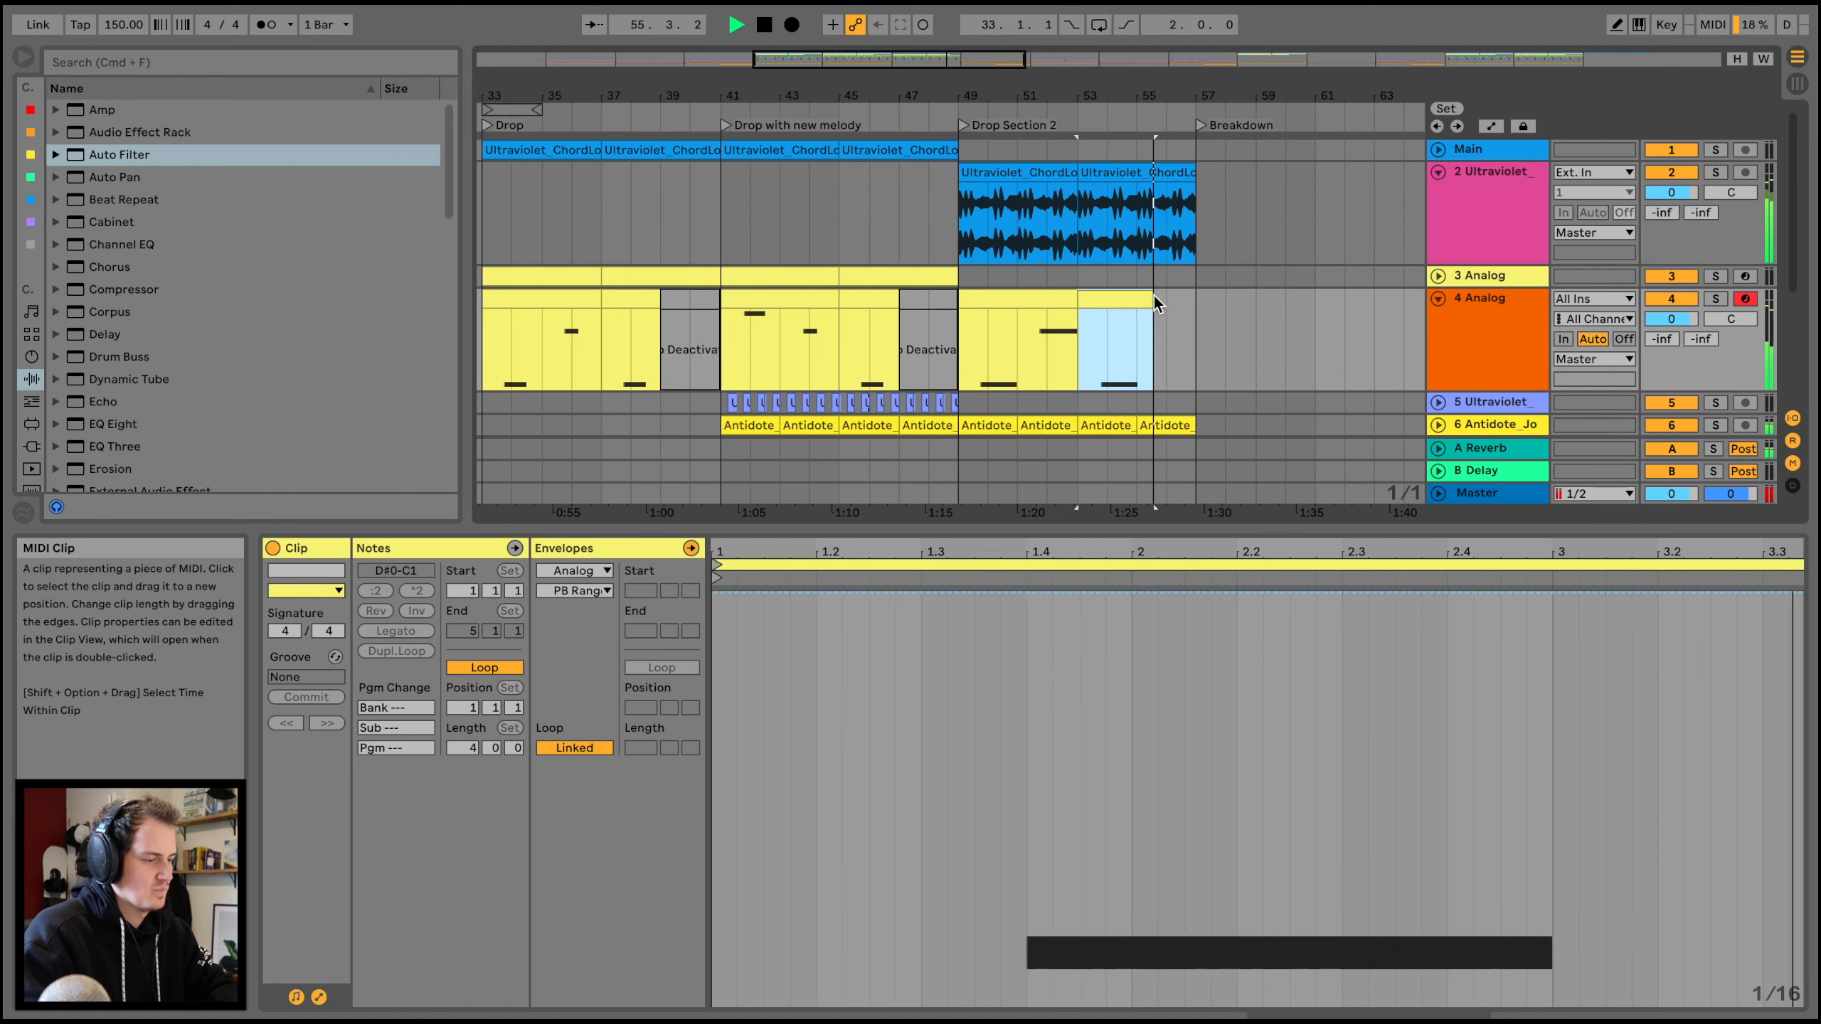
- Remove the 7 Group drums from the start of Drop 2 (with a fakeout) up to bar 90.3 and play the section
{"action": "key", "text": "super+alt+l"}
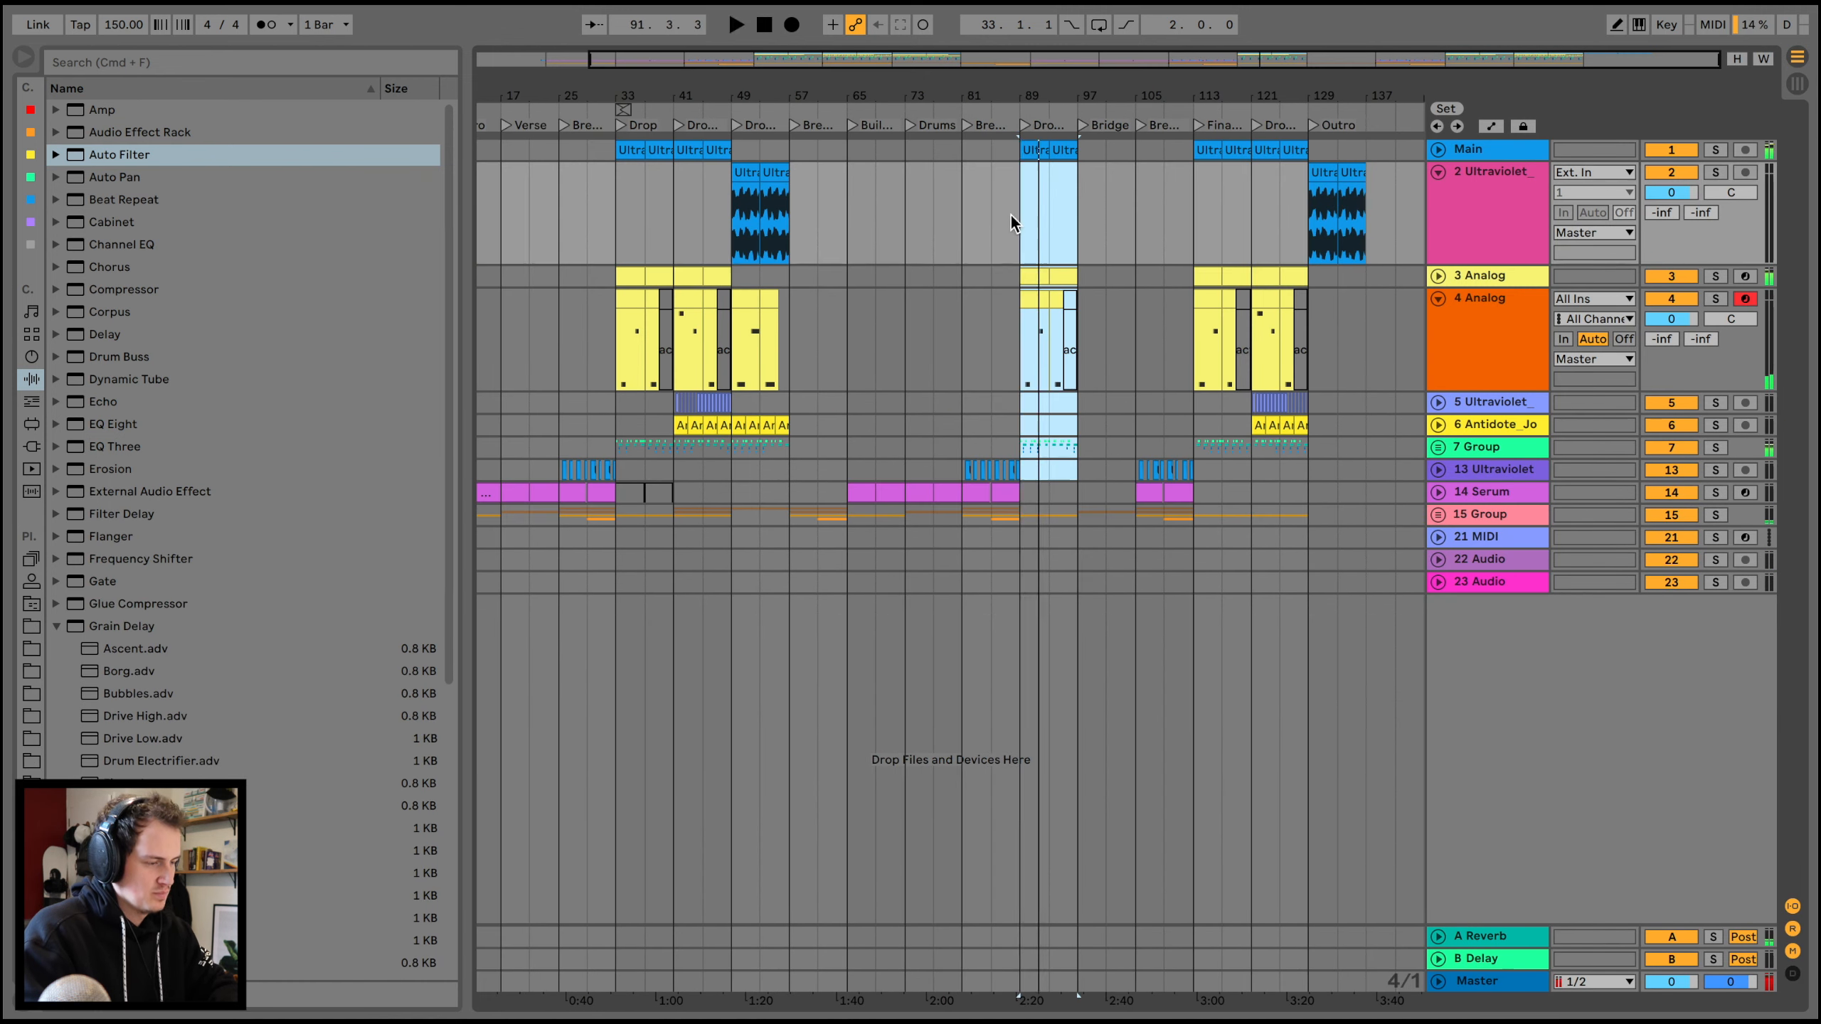
{"action": "key", "text": "space"}
{"action": "left_click_drag", "start_coordinate": [1039, 99], "coordinate": [1044, 172]}
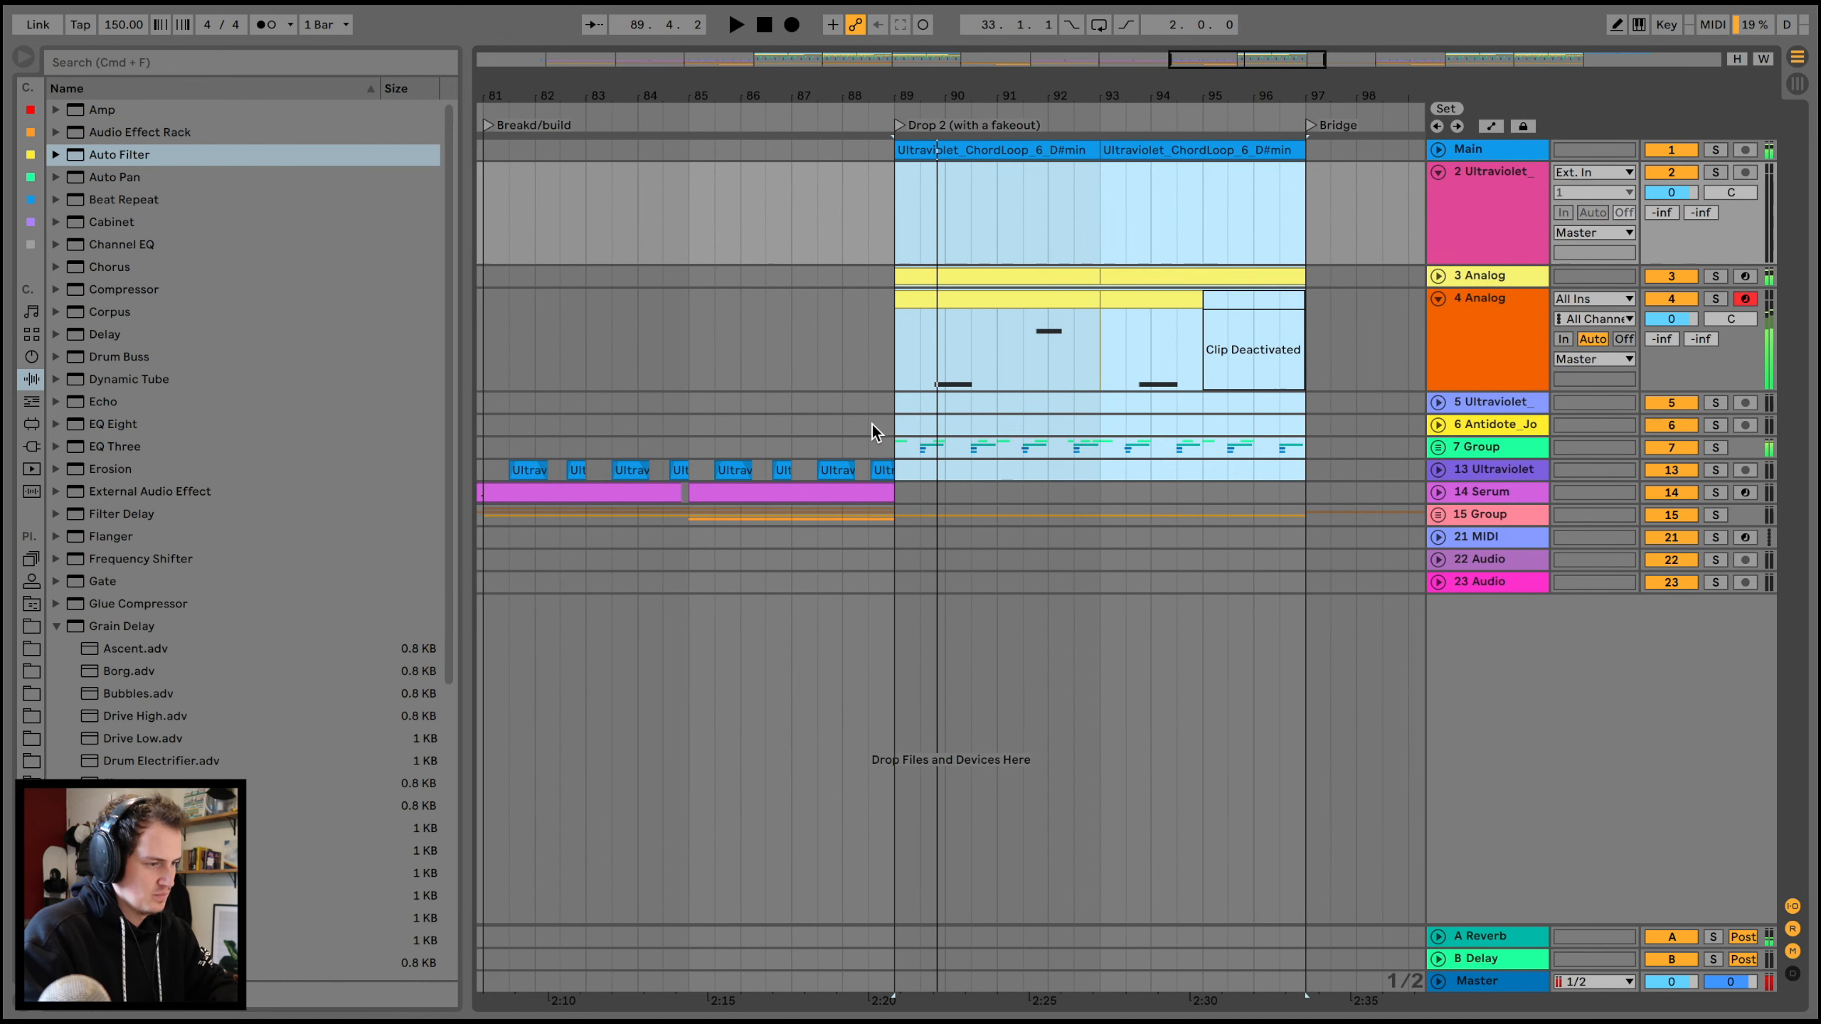
{"action": "key", "text": "space"}
{"action": "left_click_drag", "start_coordinate": [895, 444], "coordinate": [971, 444]}
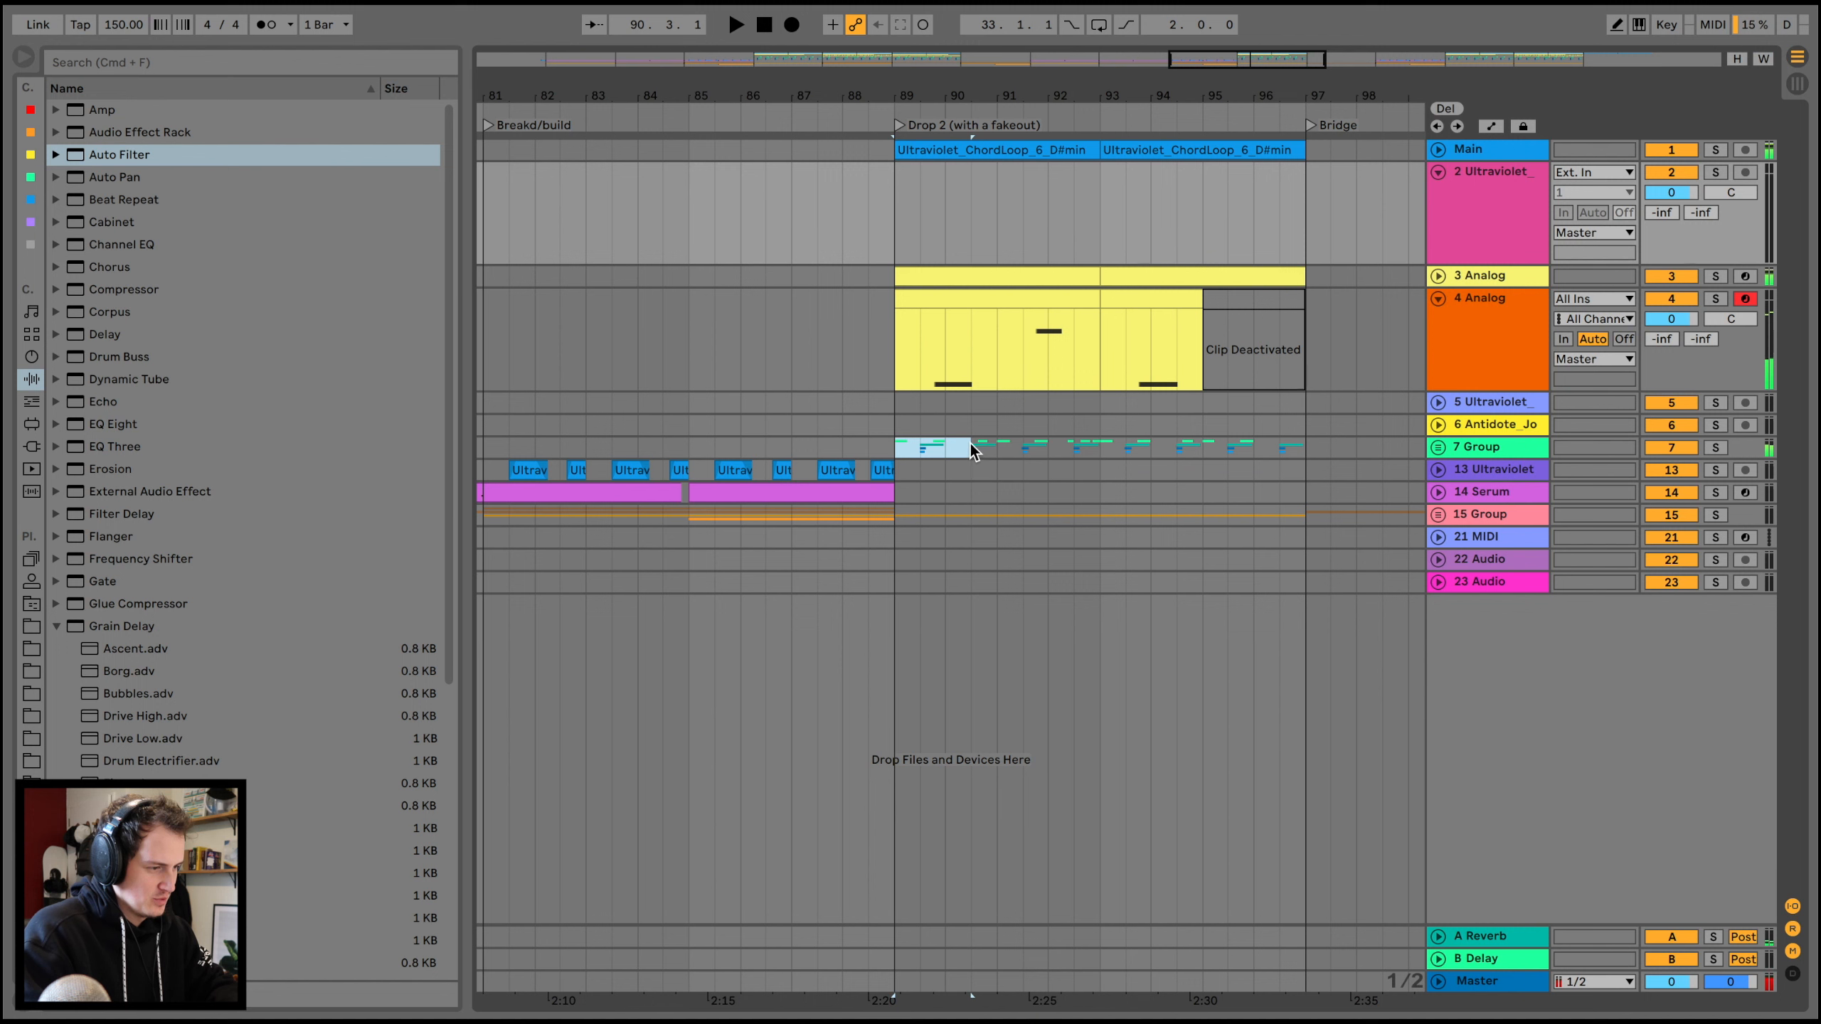
{"action": "left_click", "coordinate": [896, 372]}
{"action": "key", "text": "space"}
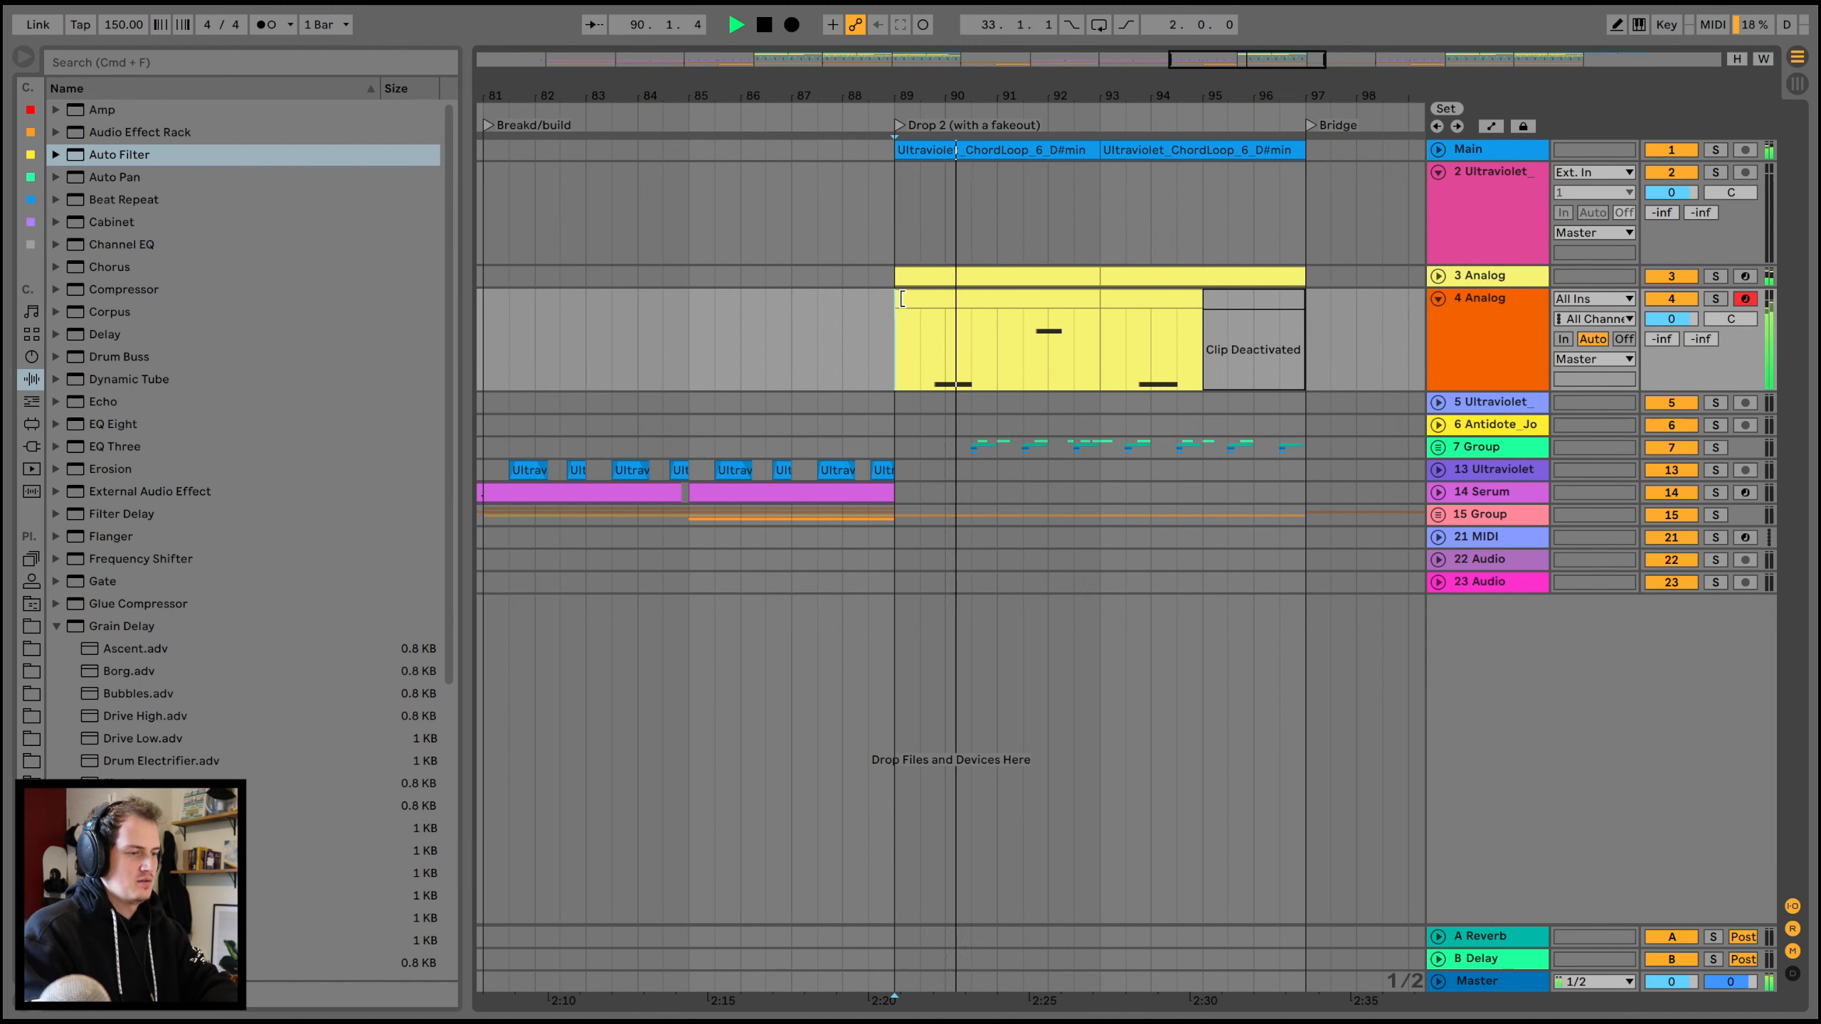
- Copy two Antidote siren clips on track 6 from Drop Section 2 into bars 93 to 97 of Drop 2
{"action": "left_click_drag", "start_coordinate": [1104, 92], "coordinate": [1110, 92]}
{"action": "scroll", "coordinate": [730, 446], "scroll_direction": "left", "scroll_amount": 10}
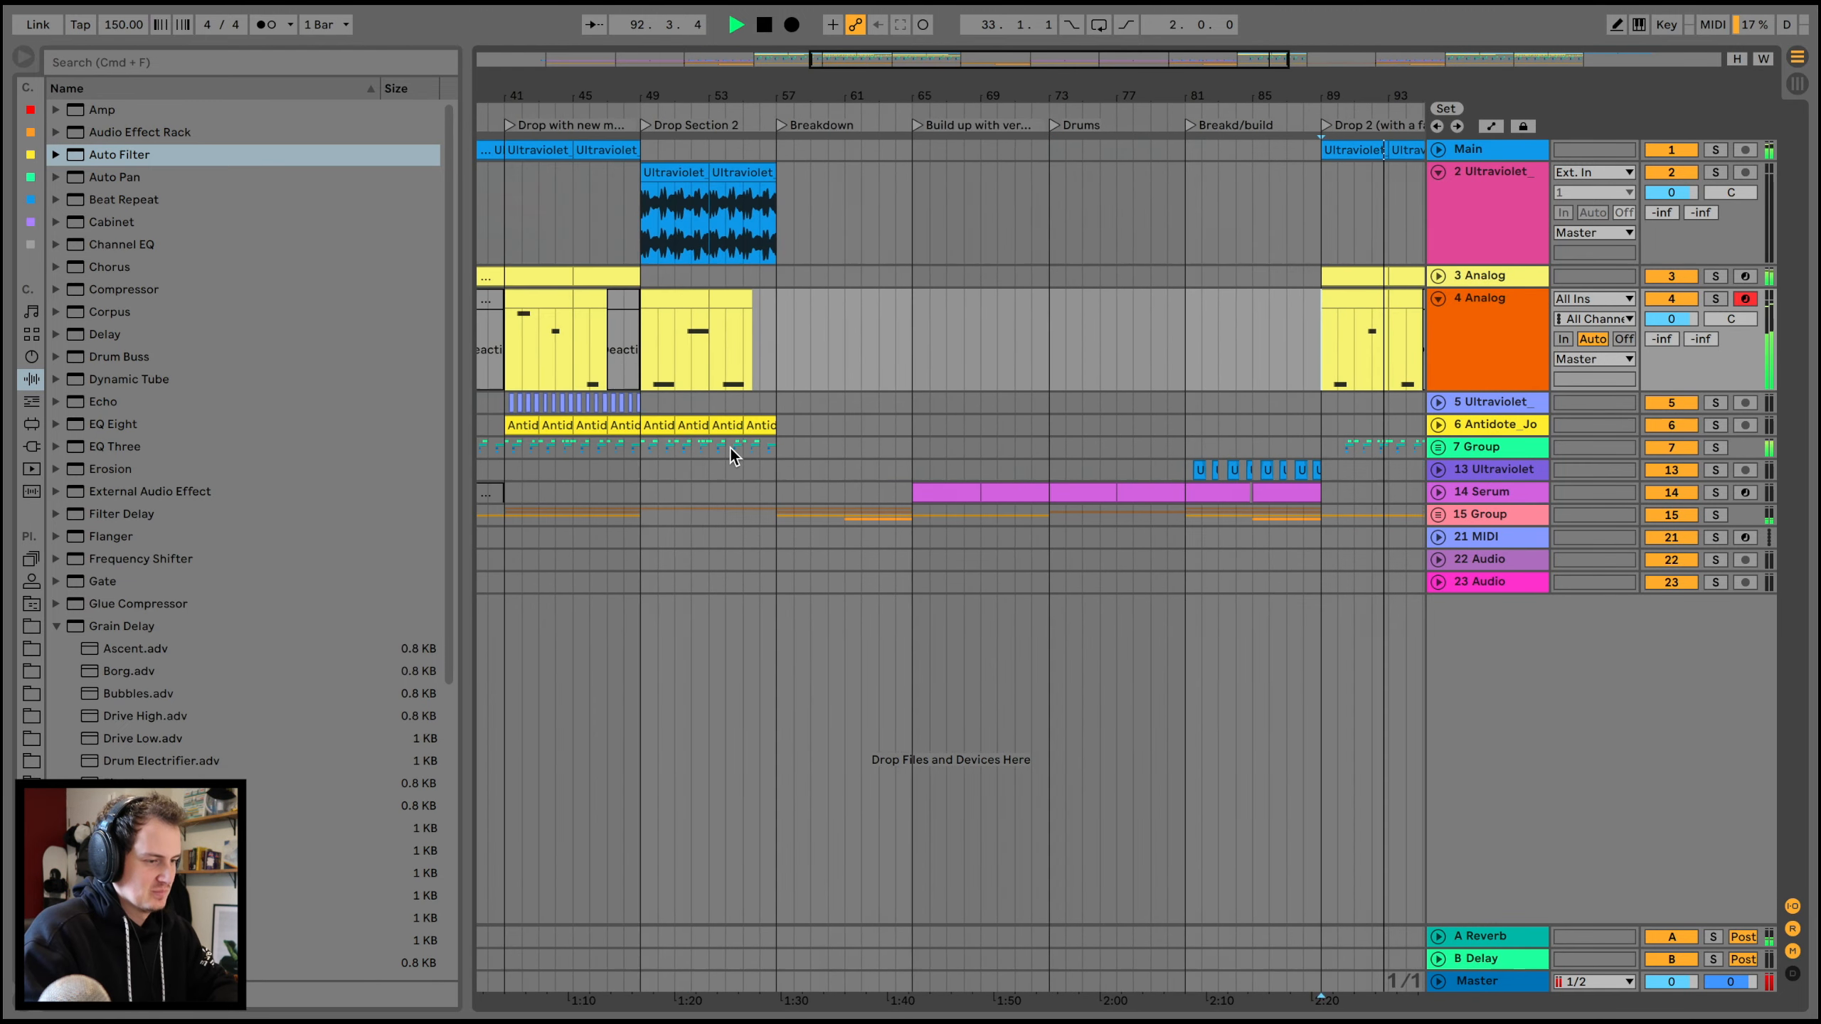
{"action": "left_click", "coordinate": [687, 421]}
{"action": "scroll", "coordinate": [968, 423], "scroll_direction": "right", "scroll_amount": 12}
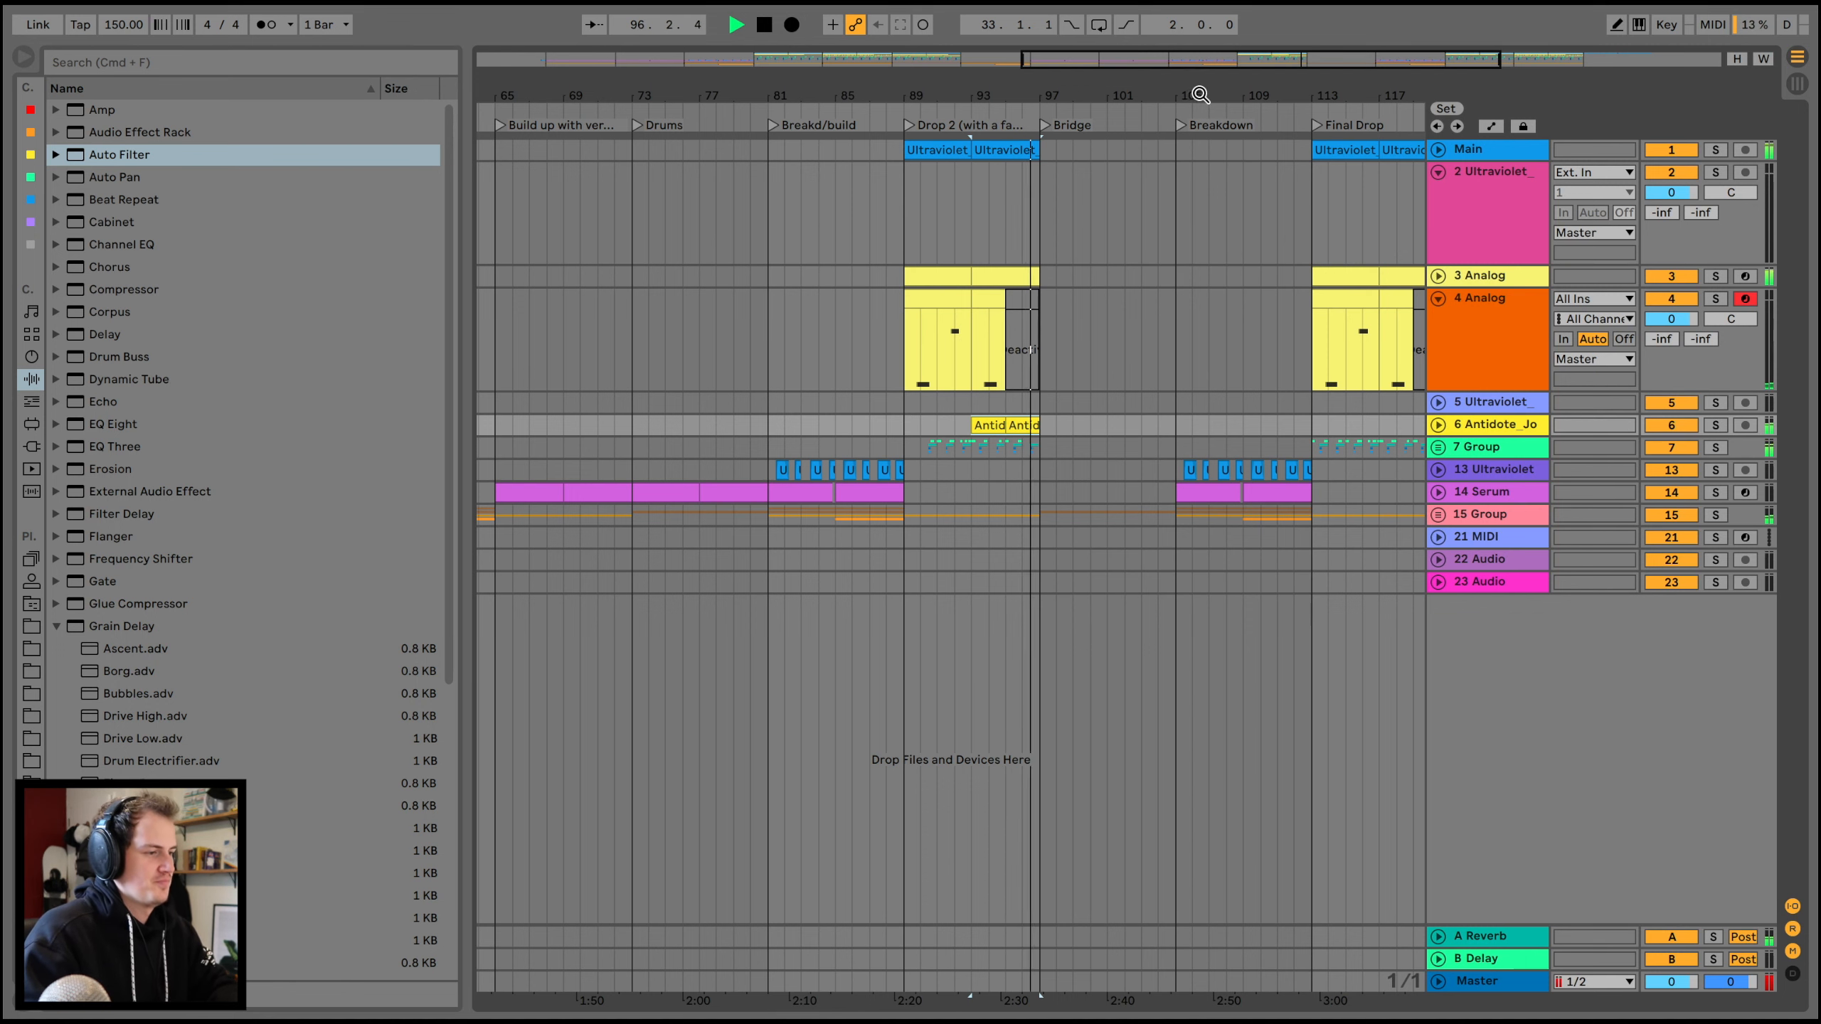
- Add a new MIDI track below 14 Serum and unfold the Serum track
{"action": "left_click_drag", "start_coordinate": [1085, 93], "coordinate": [1174, 90]}
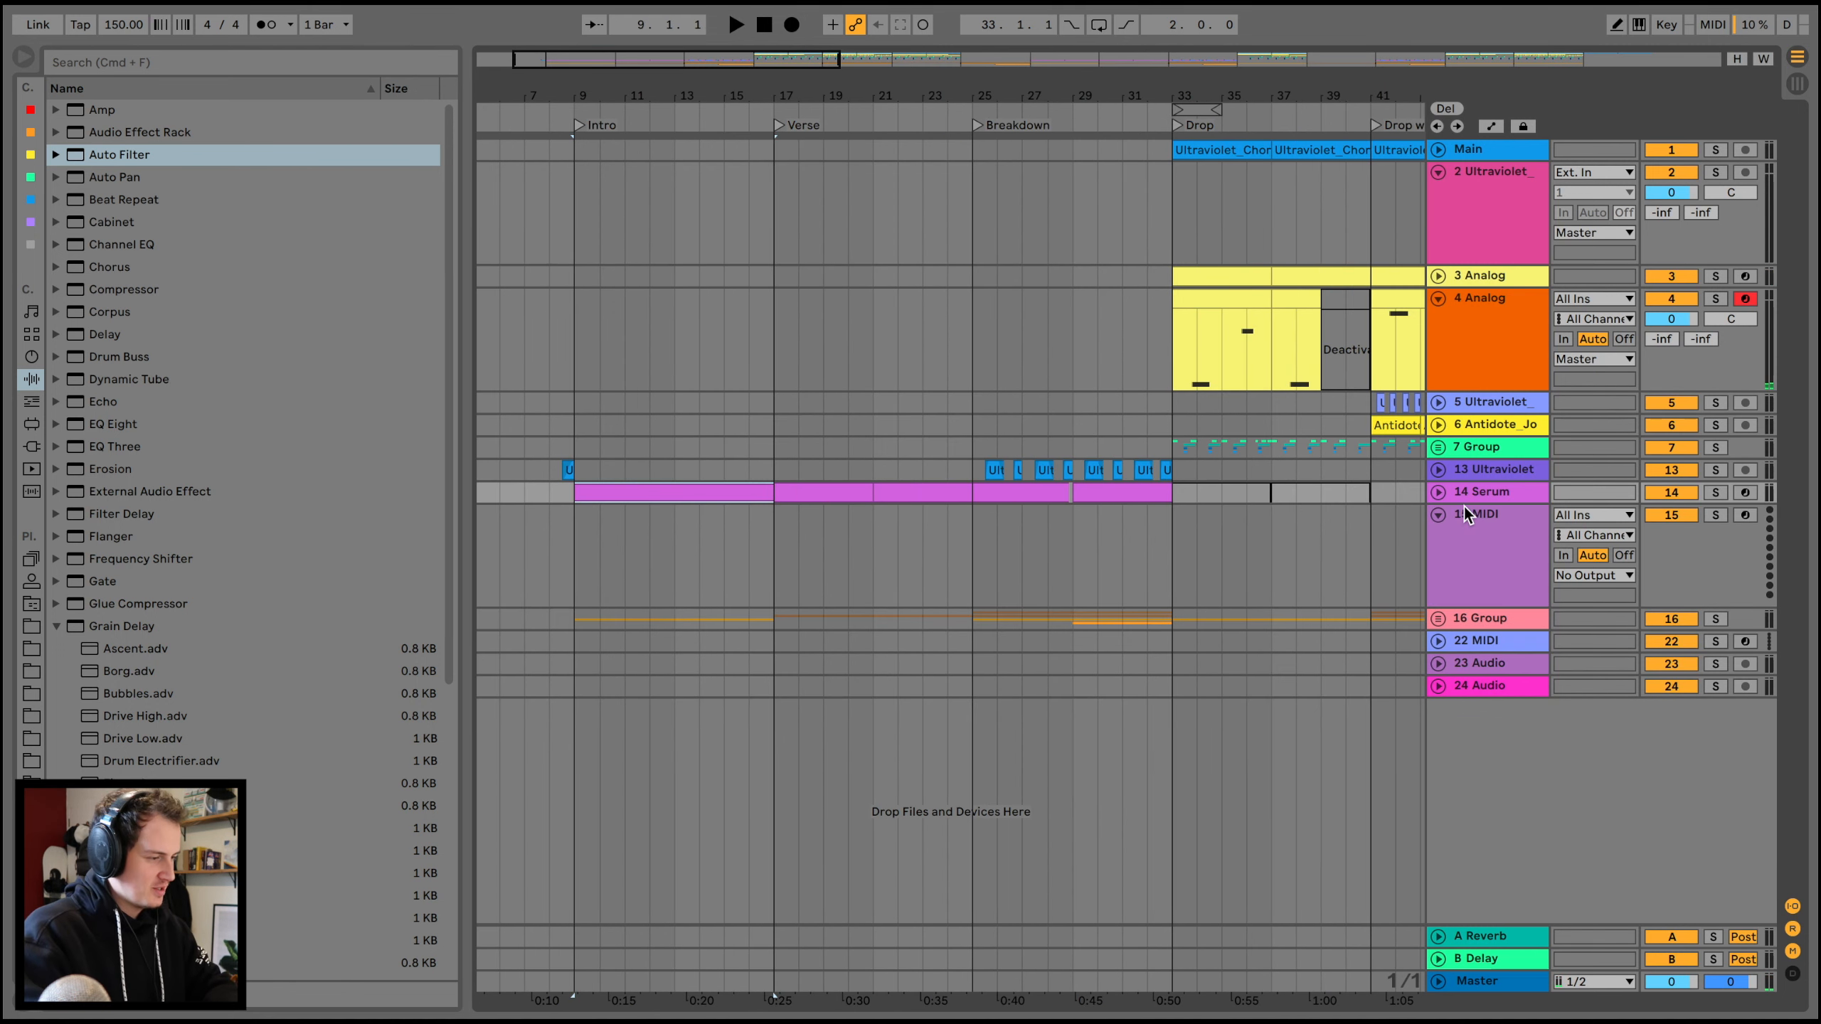
{"action": "left_click", "coordinate": [1438, 494]}
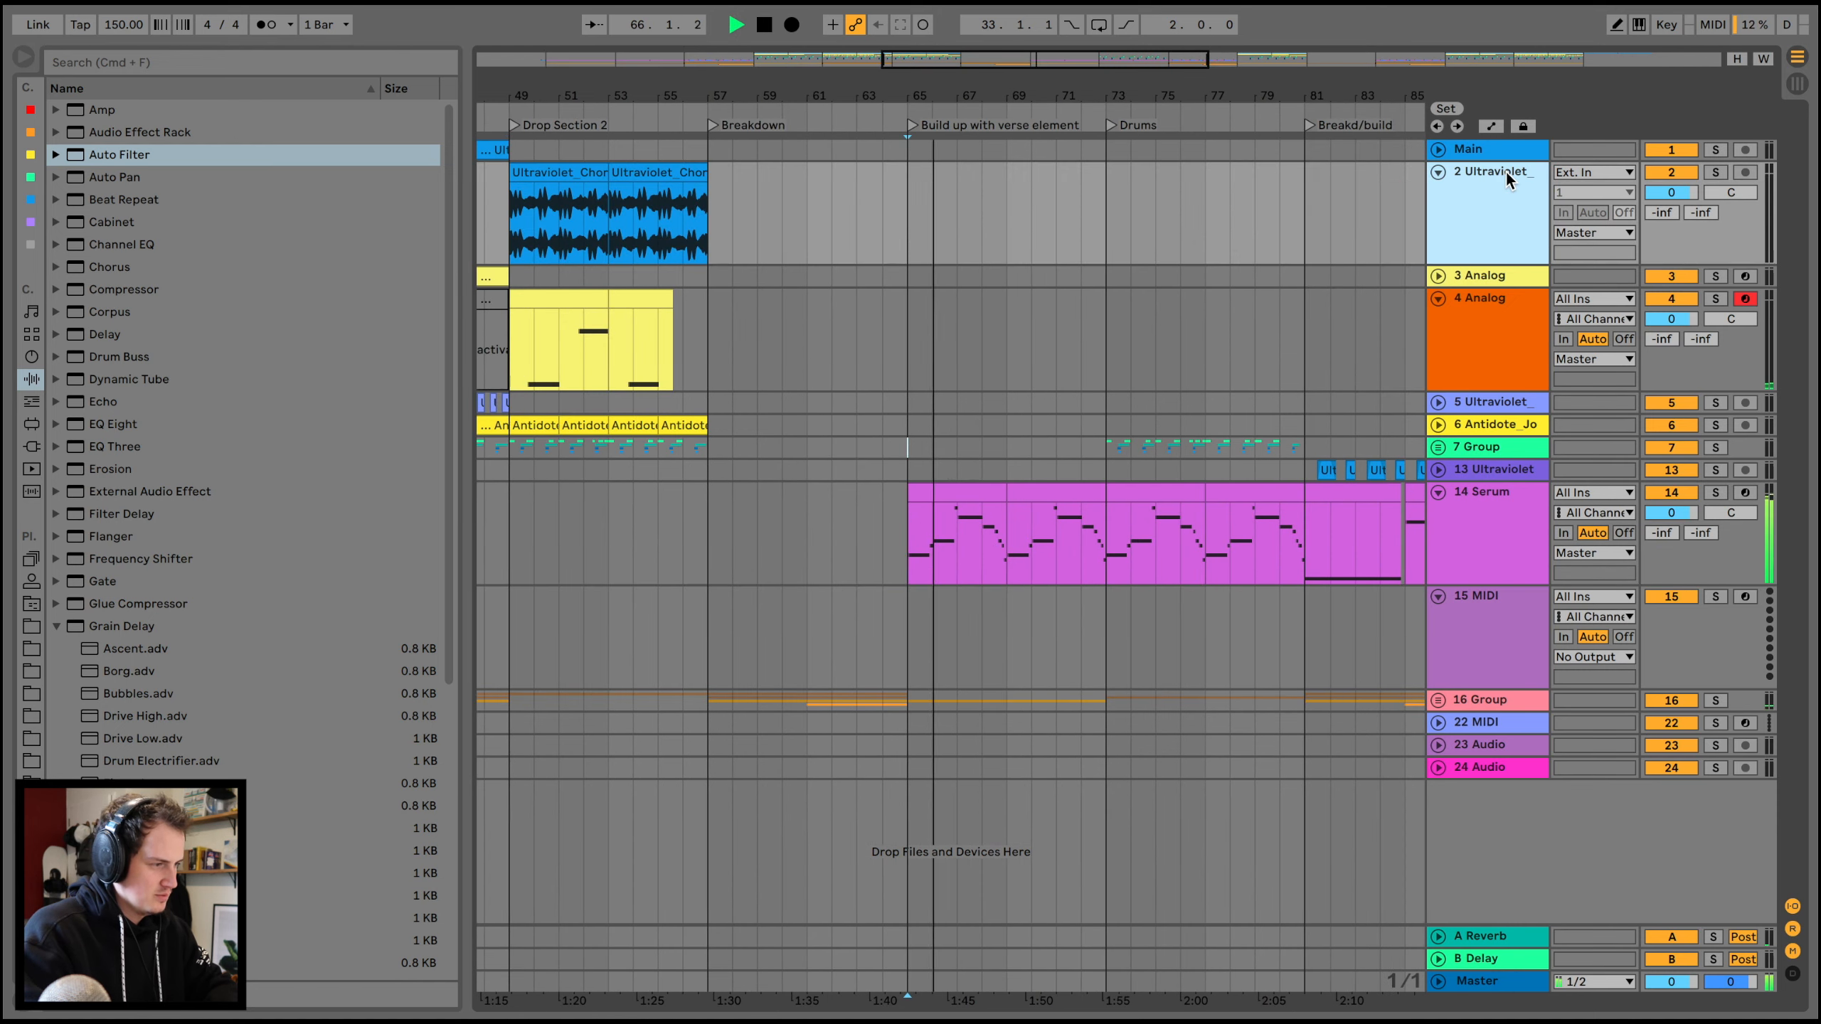
- Copy the sidechain Compressor from track 2 onto 14 Serum and set its threshold to -17.9 dB while playing from the Drums section
{"action": "key", "text": "super+alt+l"}
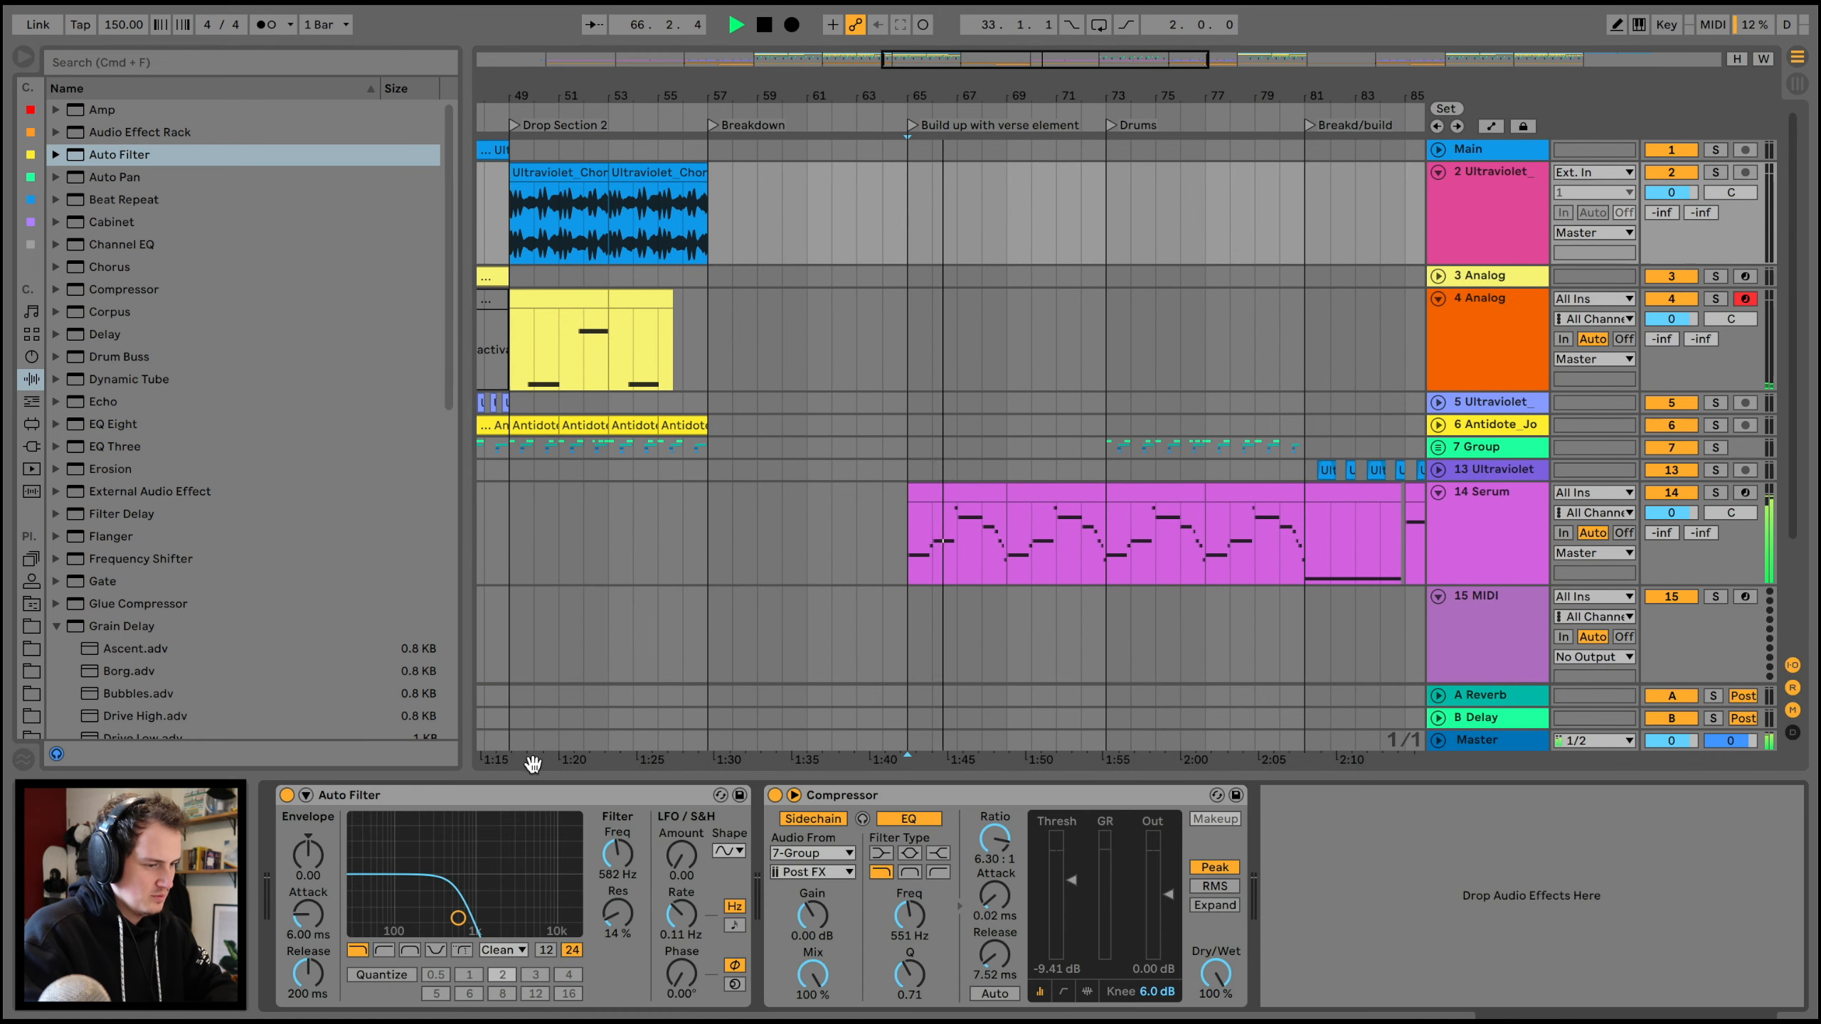
{"action": "mouse_move", "coordinate": [850, 796]}
{"action": "left_mouse_down"}
{"action": "mouse_move", "coordinate": [1133, 470]}
{"action": "mouse_move", "coordinate": [1144, 522]}
{"action": "left_mouse_up"}
{"action": "left_click", "coordinate": [1106, 530]}
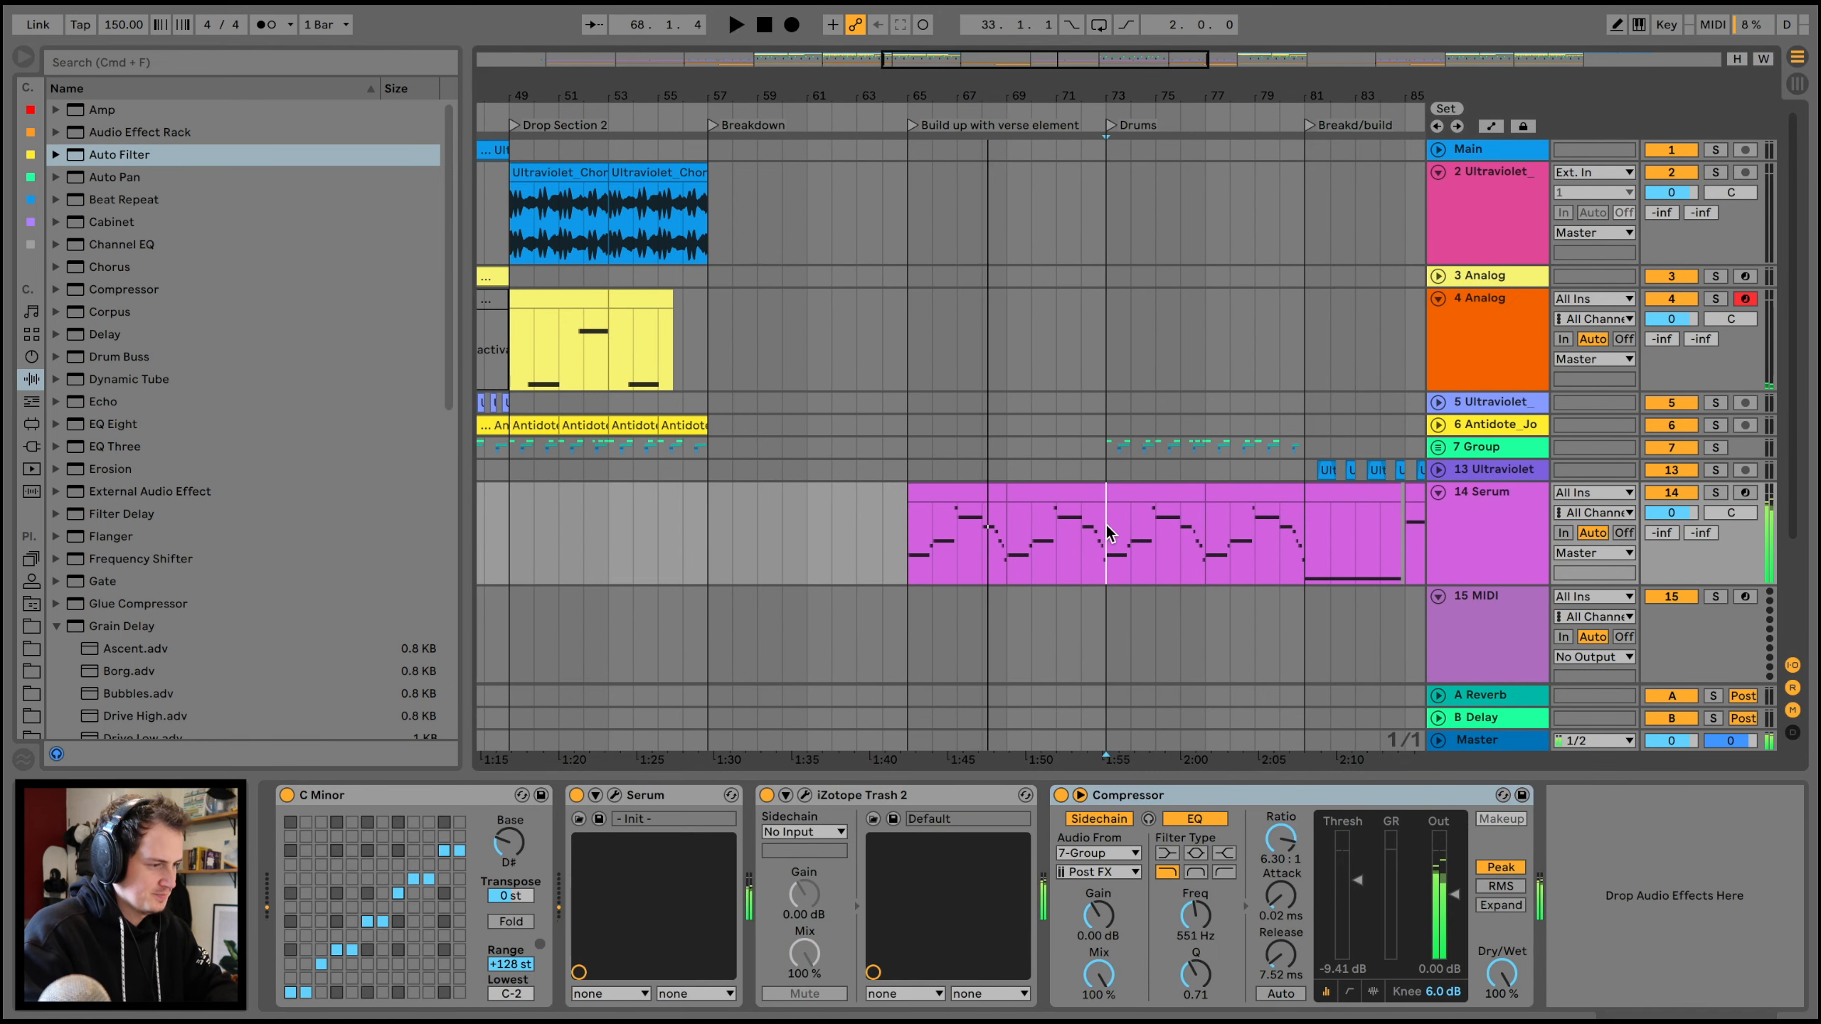
{"action": "left_click", "coordinate": [1367, 921]}
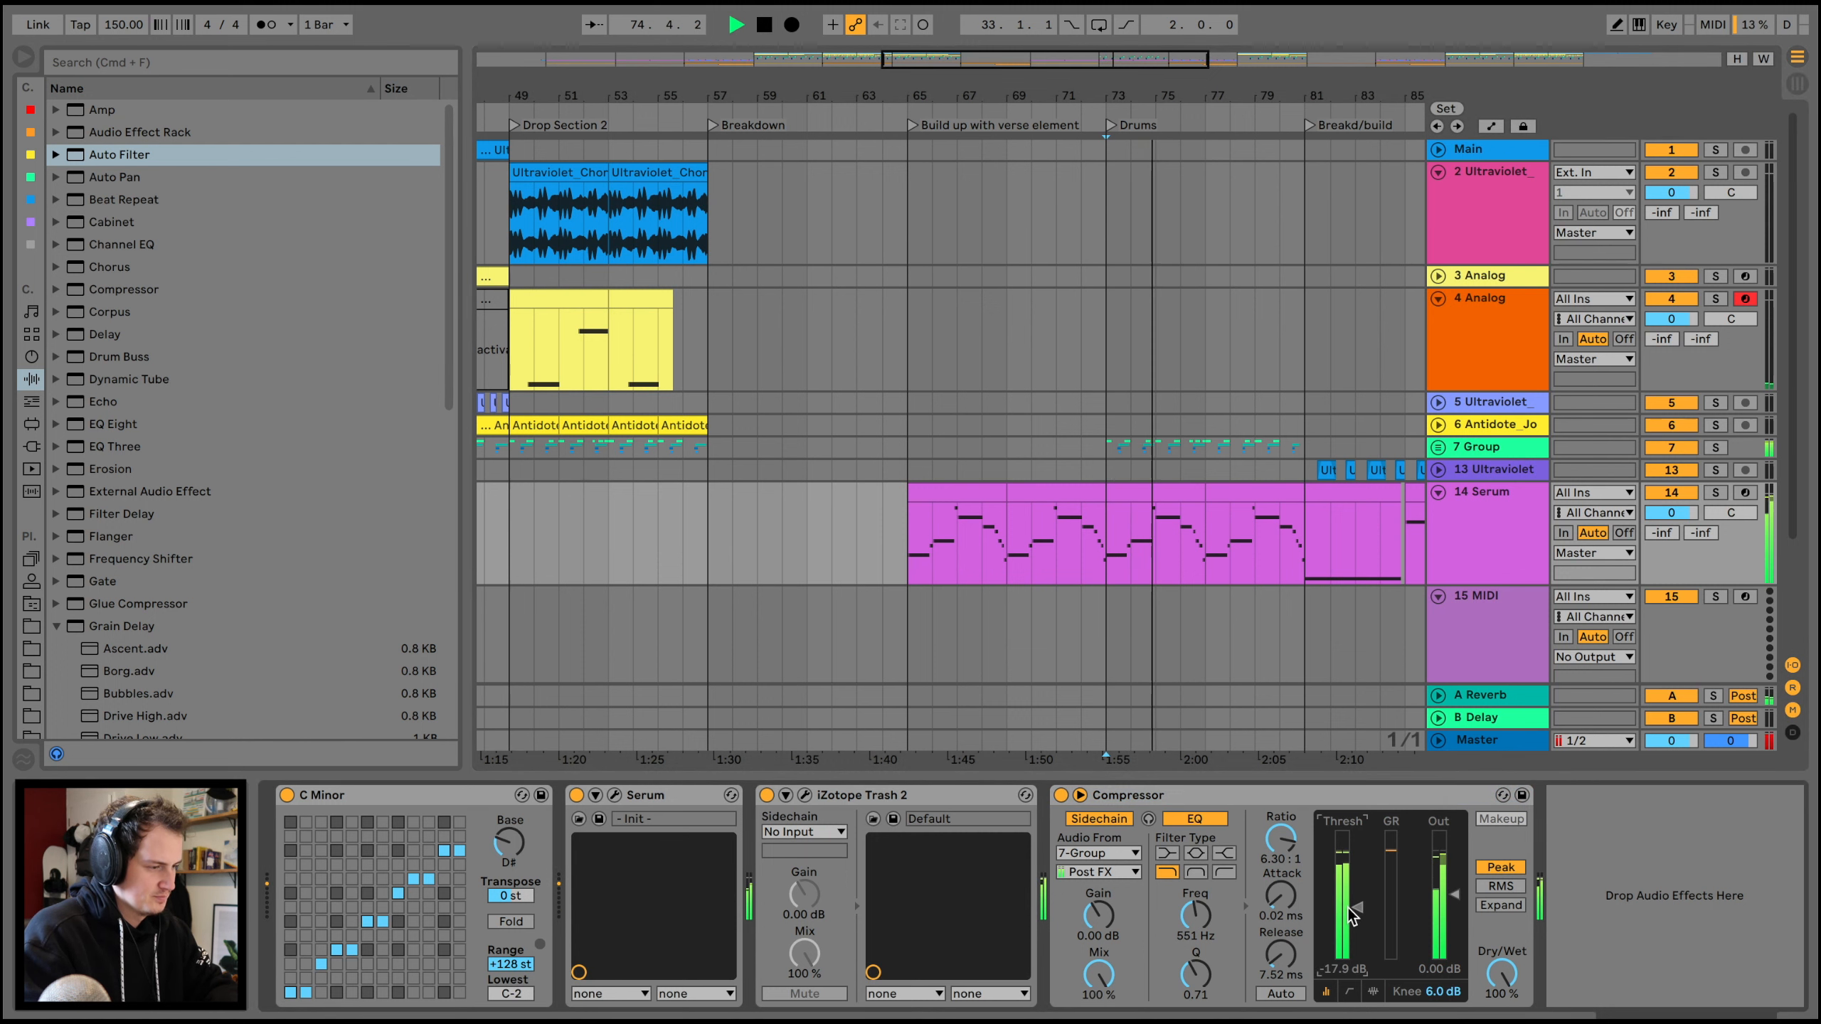
- Select the 7 Group drums across the Drums section, from bar 73 to about bar 81
{"action": "scroll", "coordinate": [1243, 480], "scroll_direction": "right", "scroll_amount": 2}
{"action": "scroll", "coordinate": [1243, 480], "scroll_direction": "right", "scroll_amount": 10}
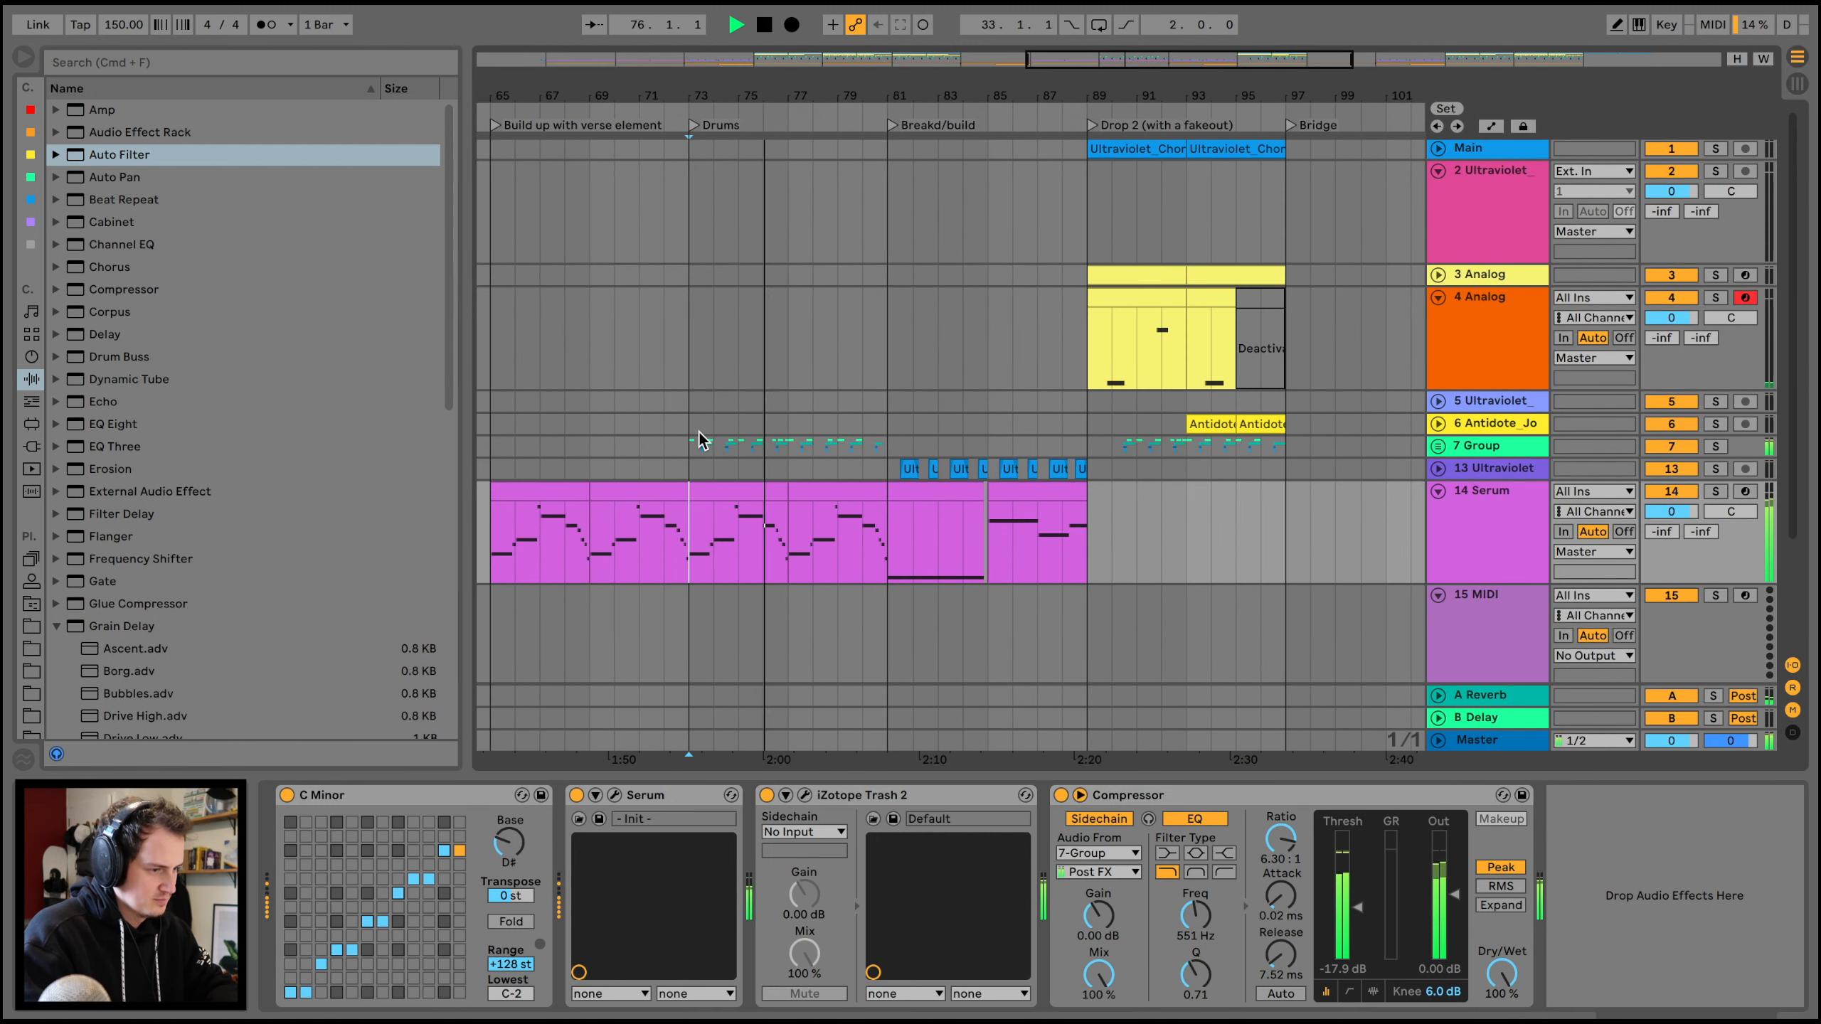
{"action": "left_click_drag", "start_coordinate": [695, 440], "coordinate": [883, 448]}
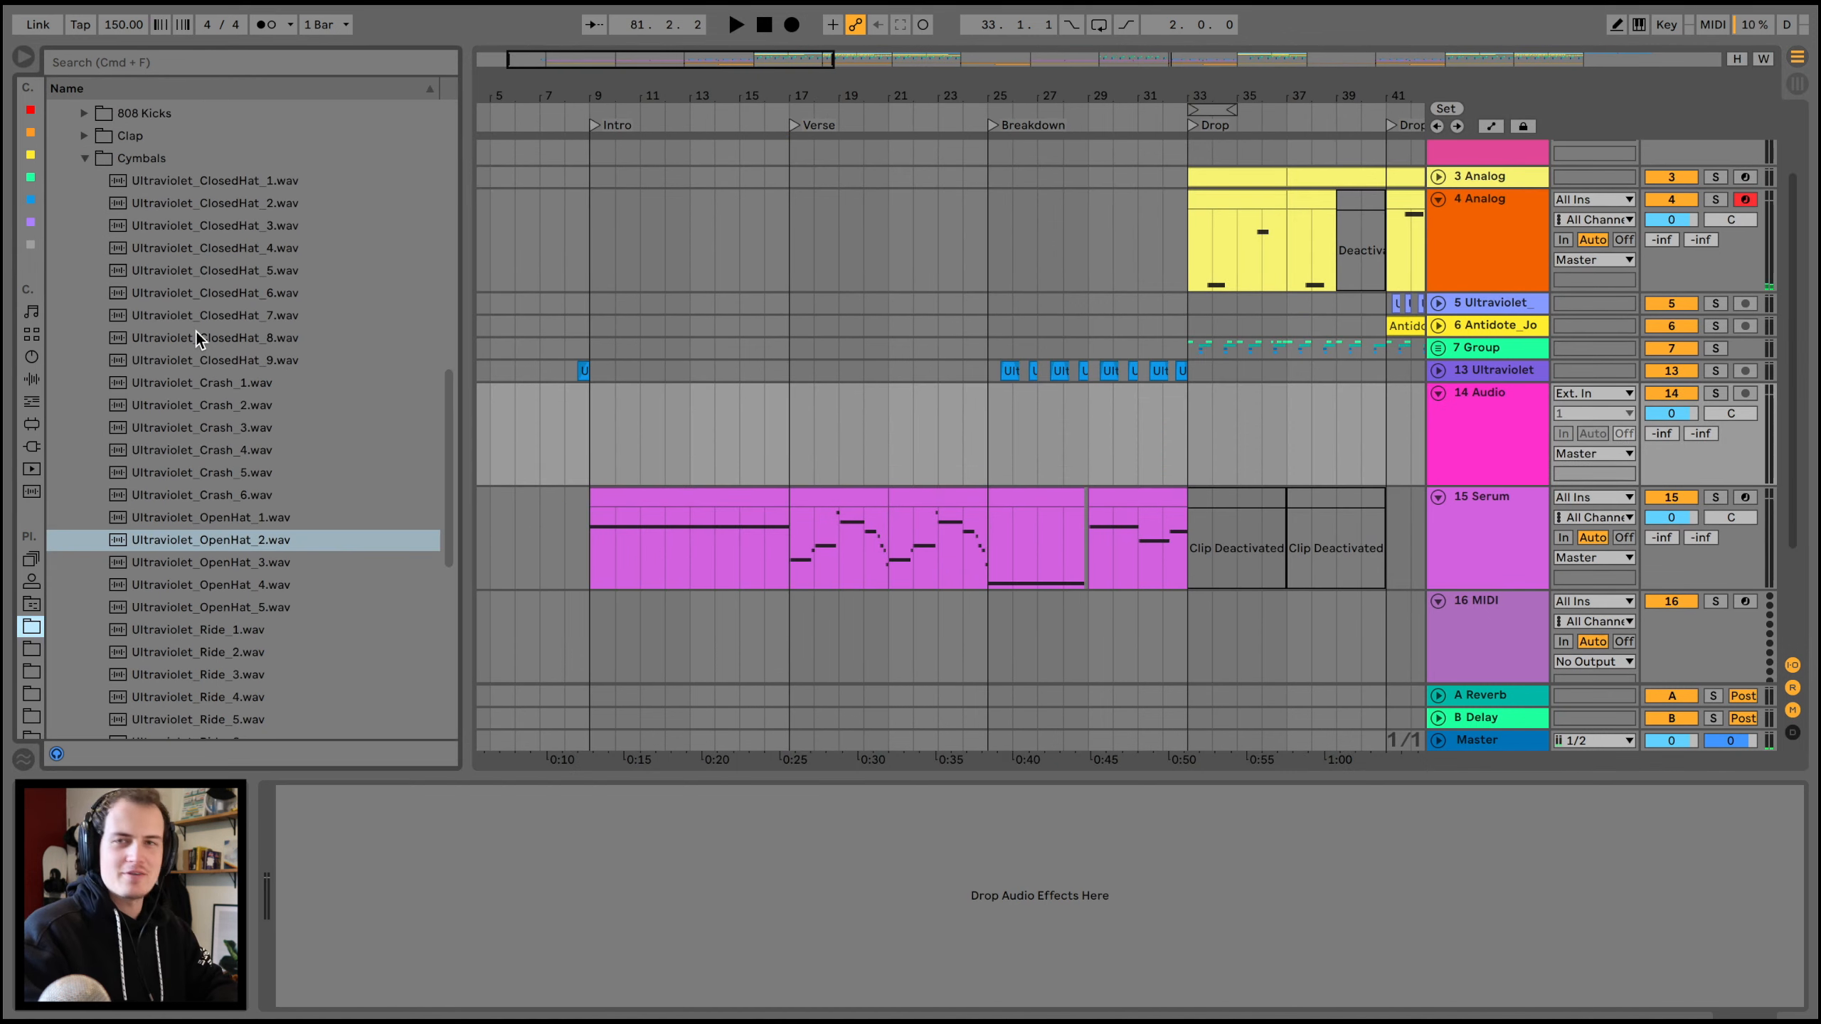
- Find a clap sample, place Antidote Limitless - Stadium Claps 3 [Riser] on track 14 in the first Breakdown, and set the track volume to -11 dB
{"action": "left_click", "coordinate": [134, 62]}
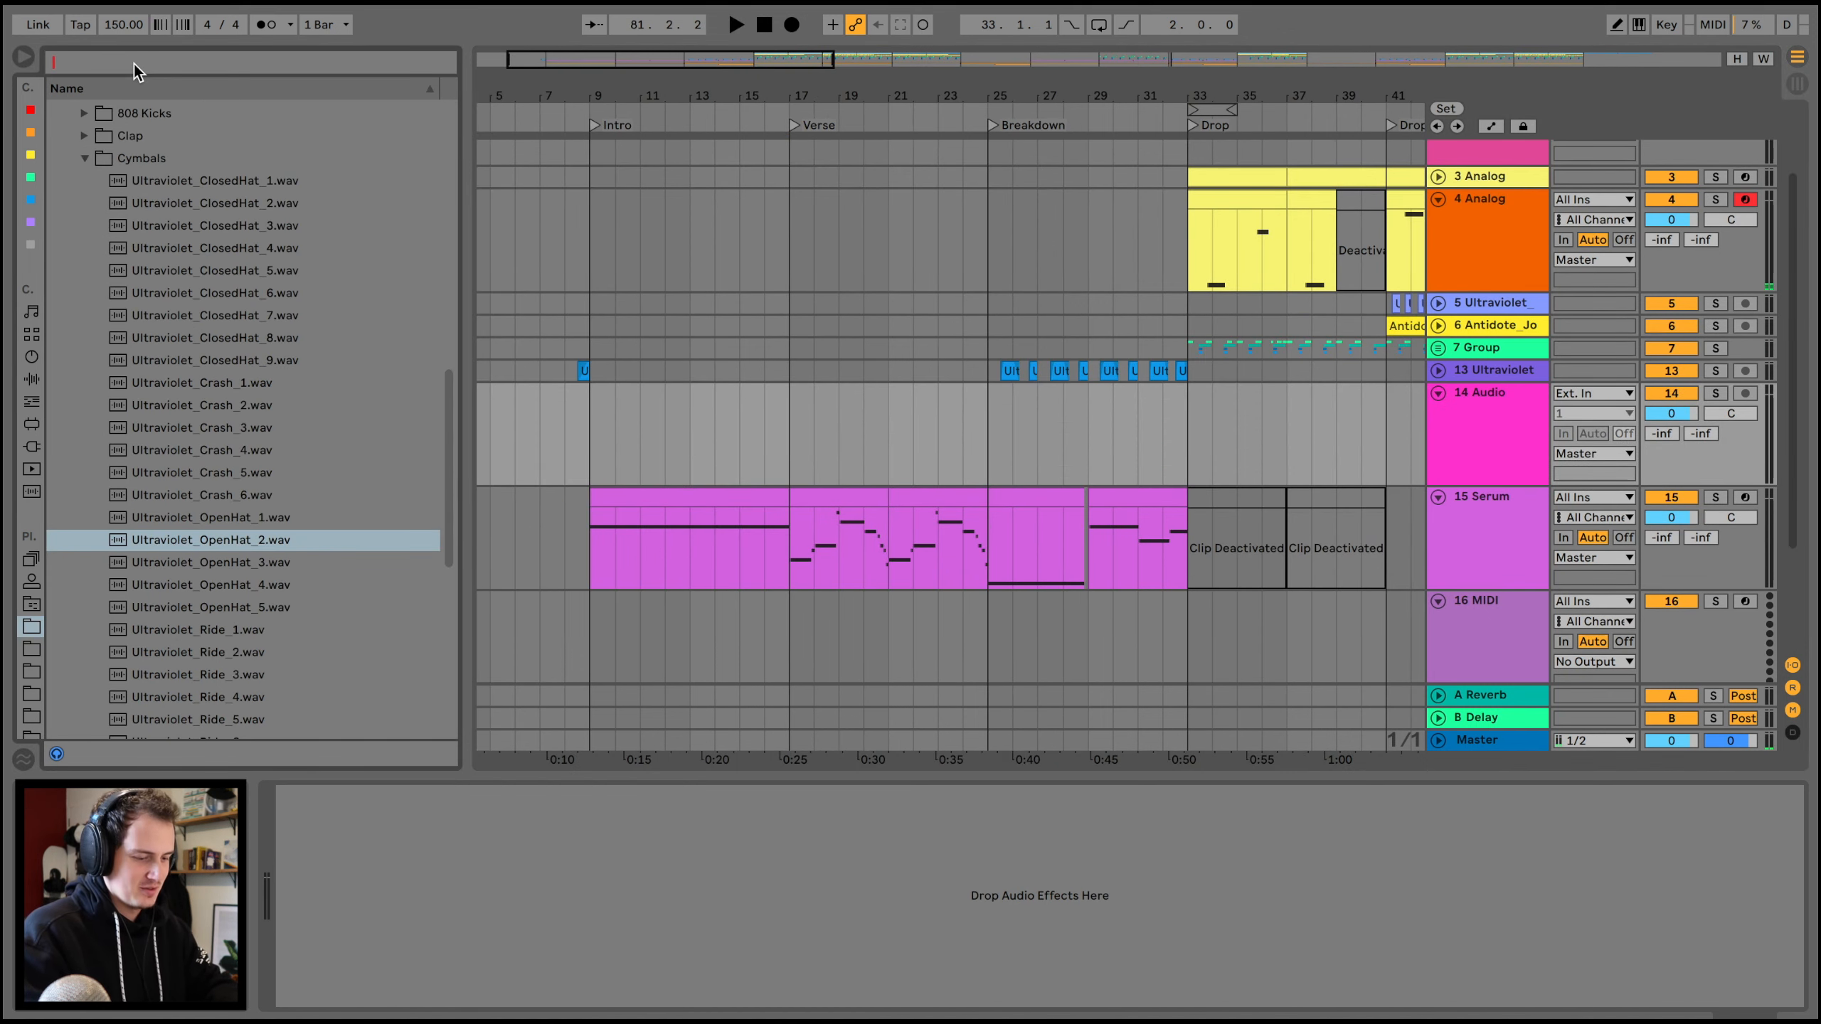
{"action": "type", "text": "clap"}
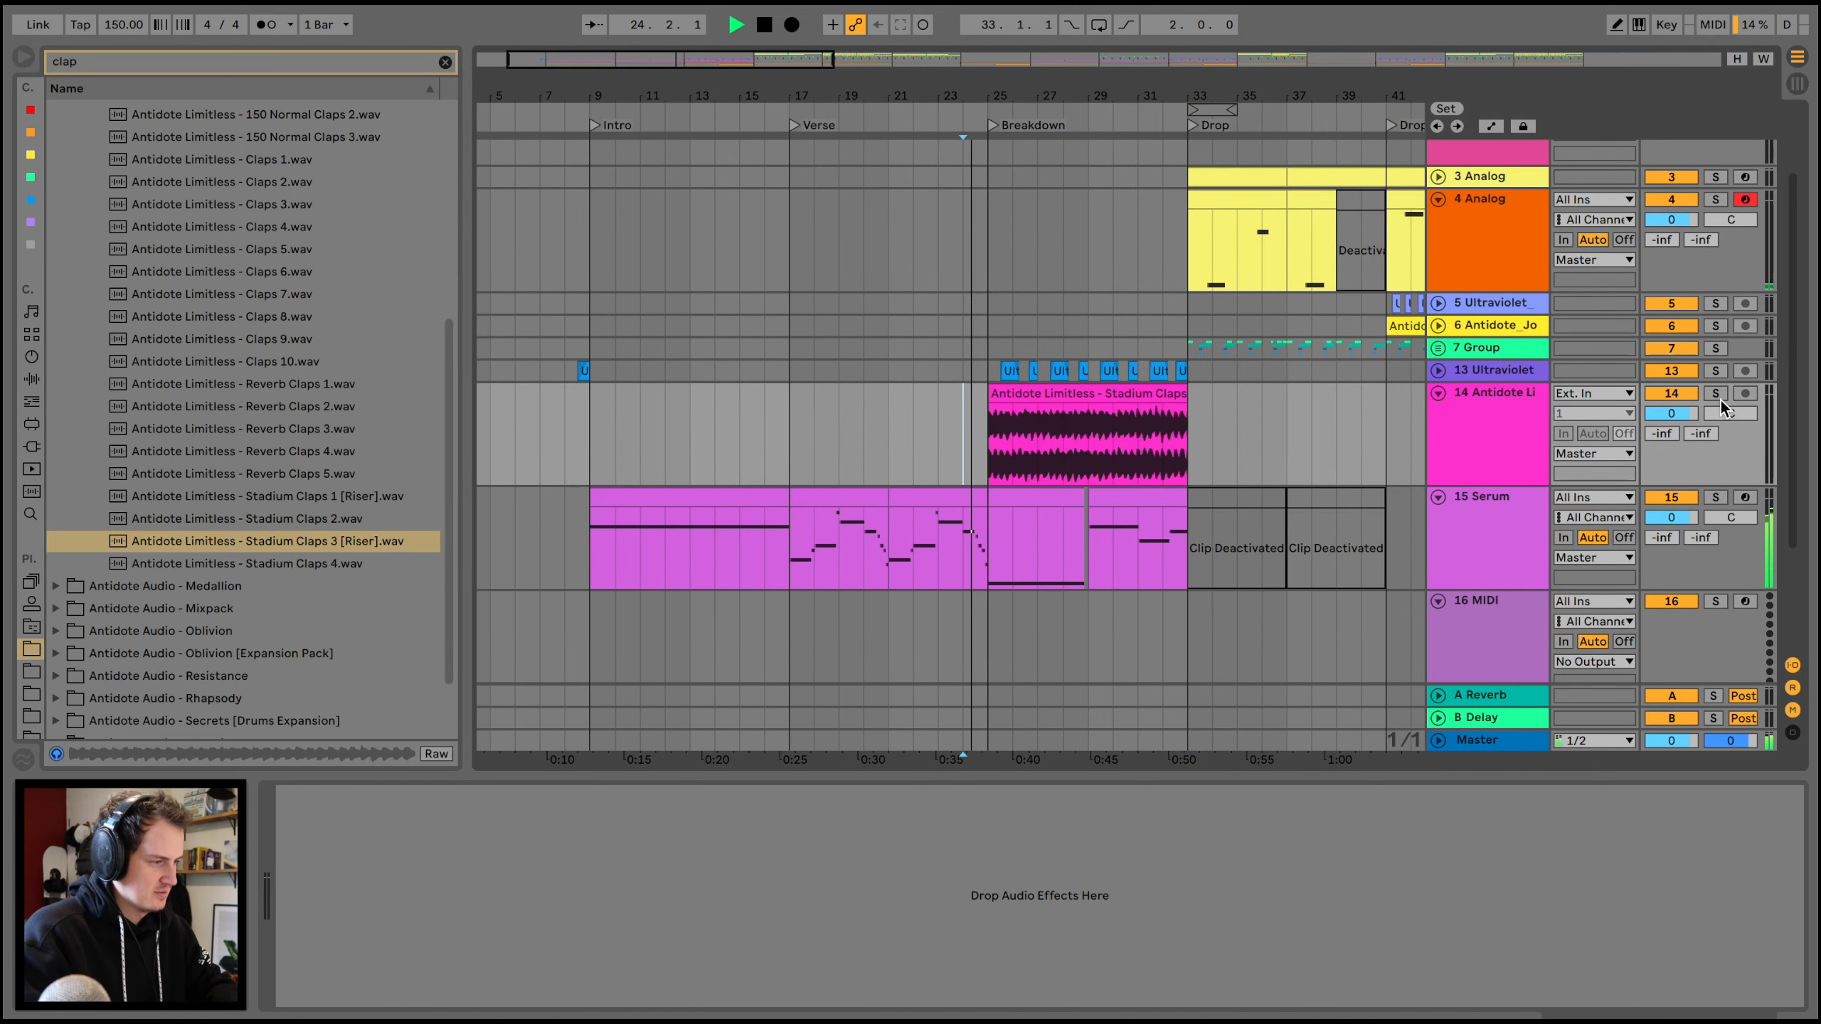
{"action": "mouse_move", "coordinate": [1671, 414]}
{"action": "left_mouse_down"}
{"action": "mouse_move", "coordinate": [1672, 443]}
{"action": "mouse_move", "coordinate": [1680, 423]}
{"action": "left_mouse_up"}
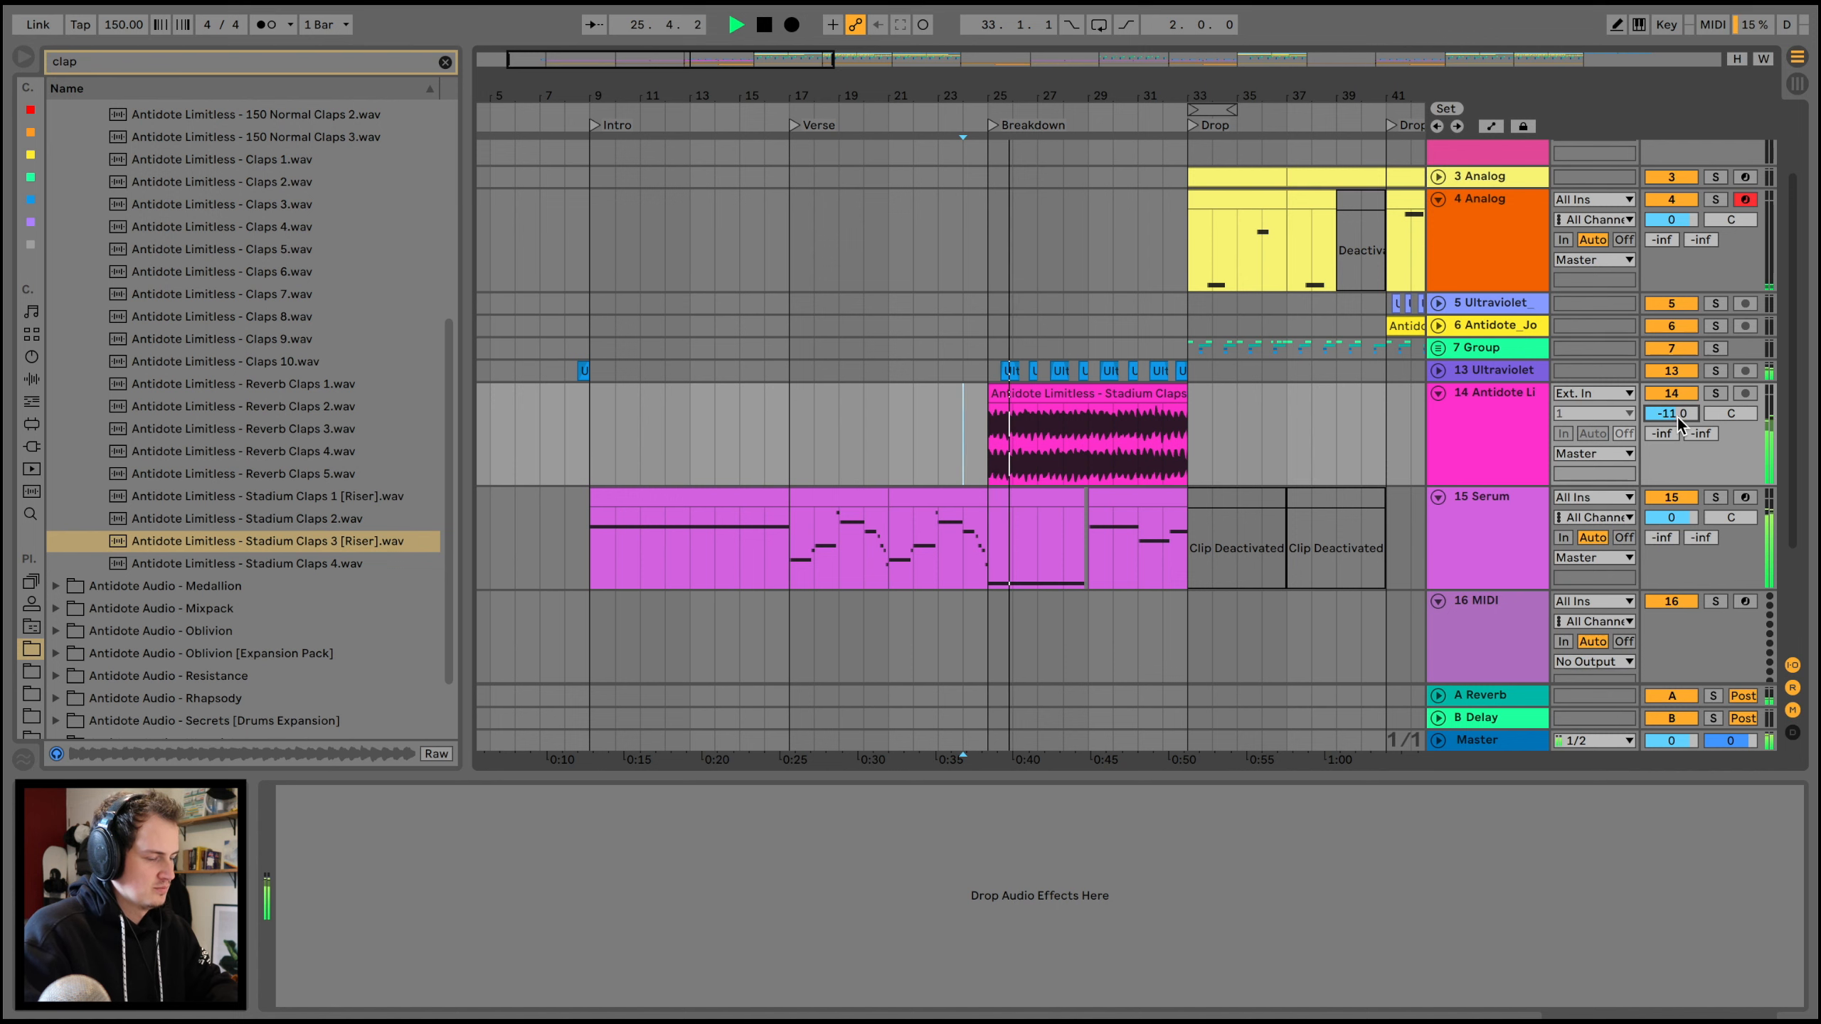
- Copy the Stadium Claps riser from the first Breakdown to bar 81 in Breakd/build and bar 105 in the Breakdown before Final Drop
{"action": "scroll", "coordinate": [965, 459], "scroll_direction": "right", "scroll_amount": 10}
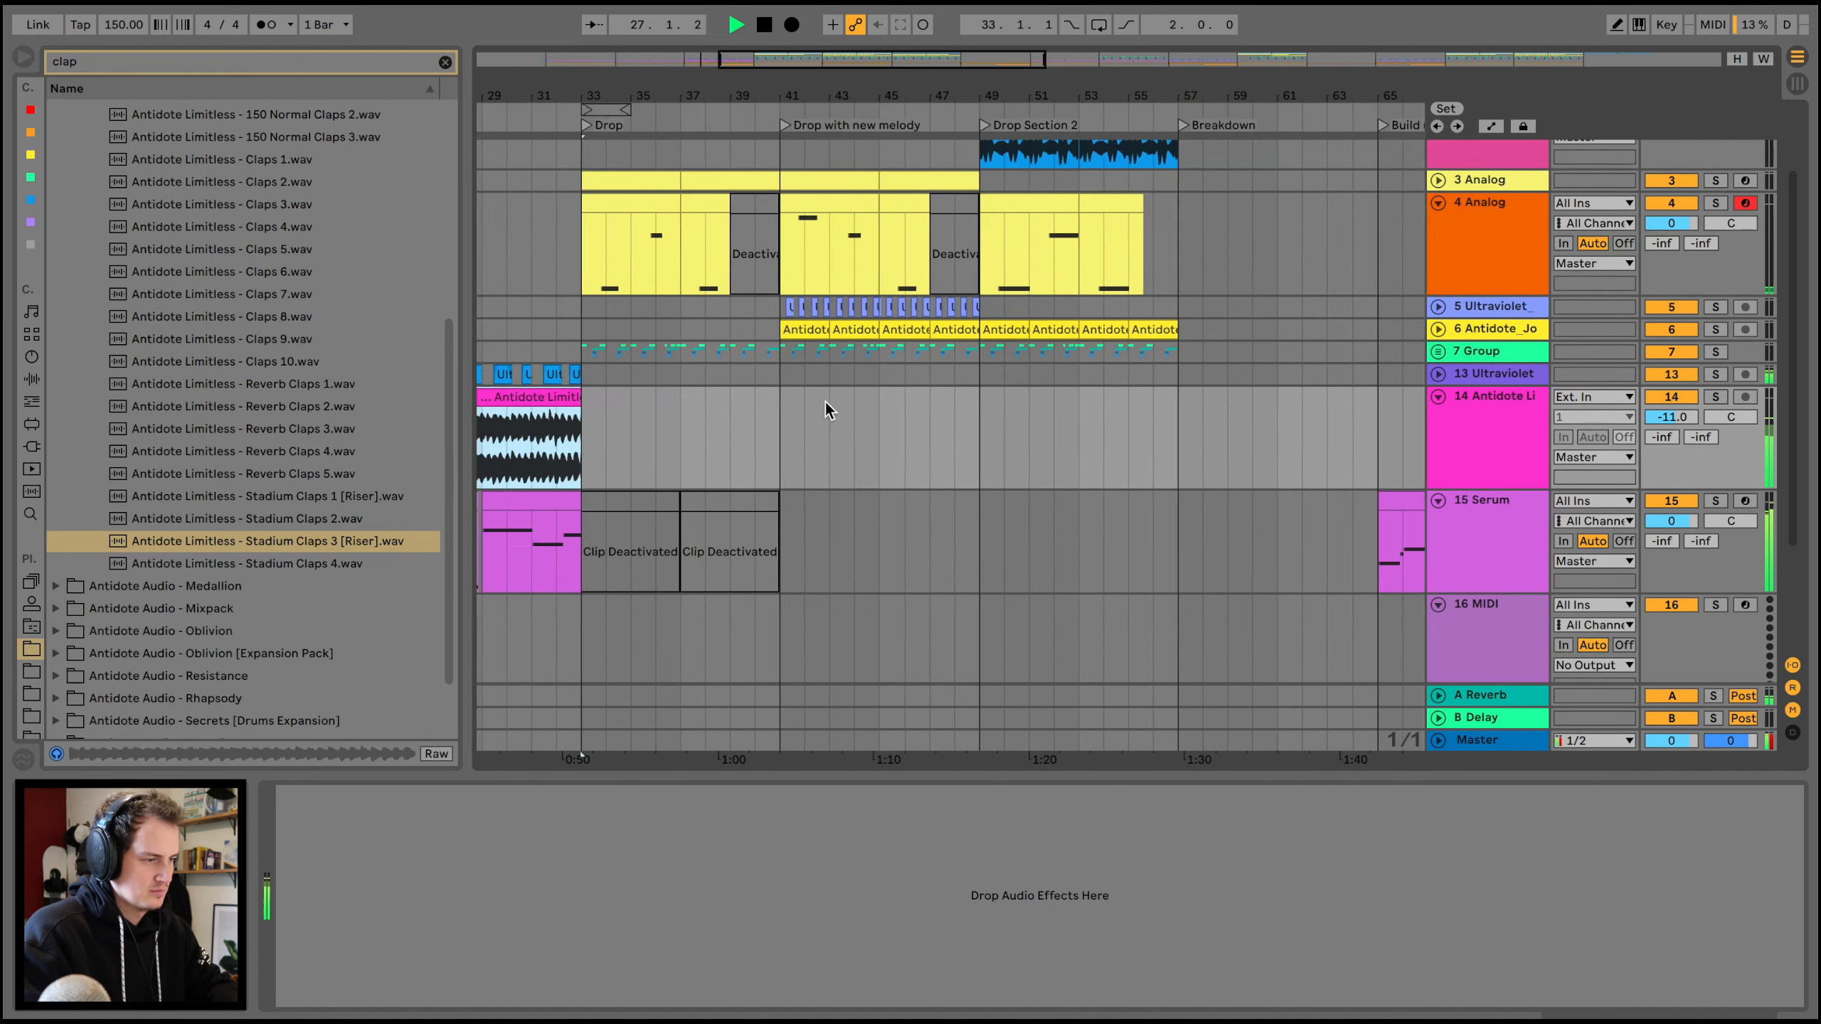
{"action": "scroll", "coordinate": [1096, 420], "scroll_direction": "right", "scroll_amount": 7}
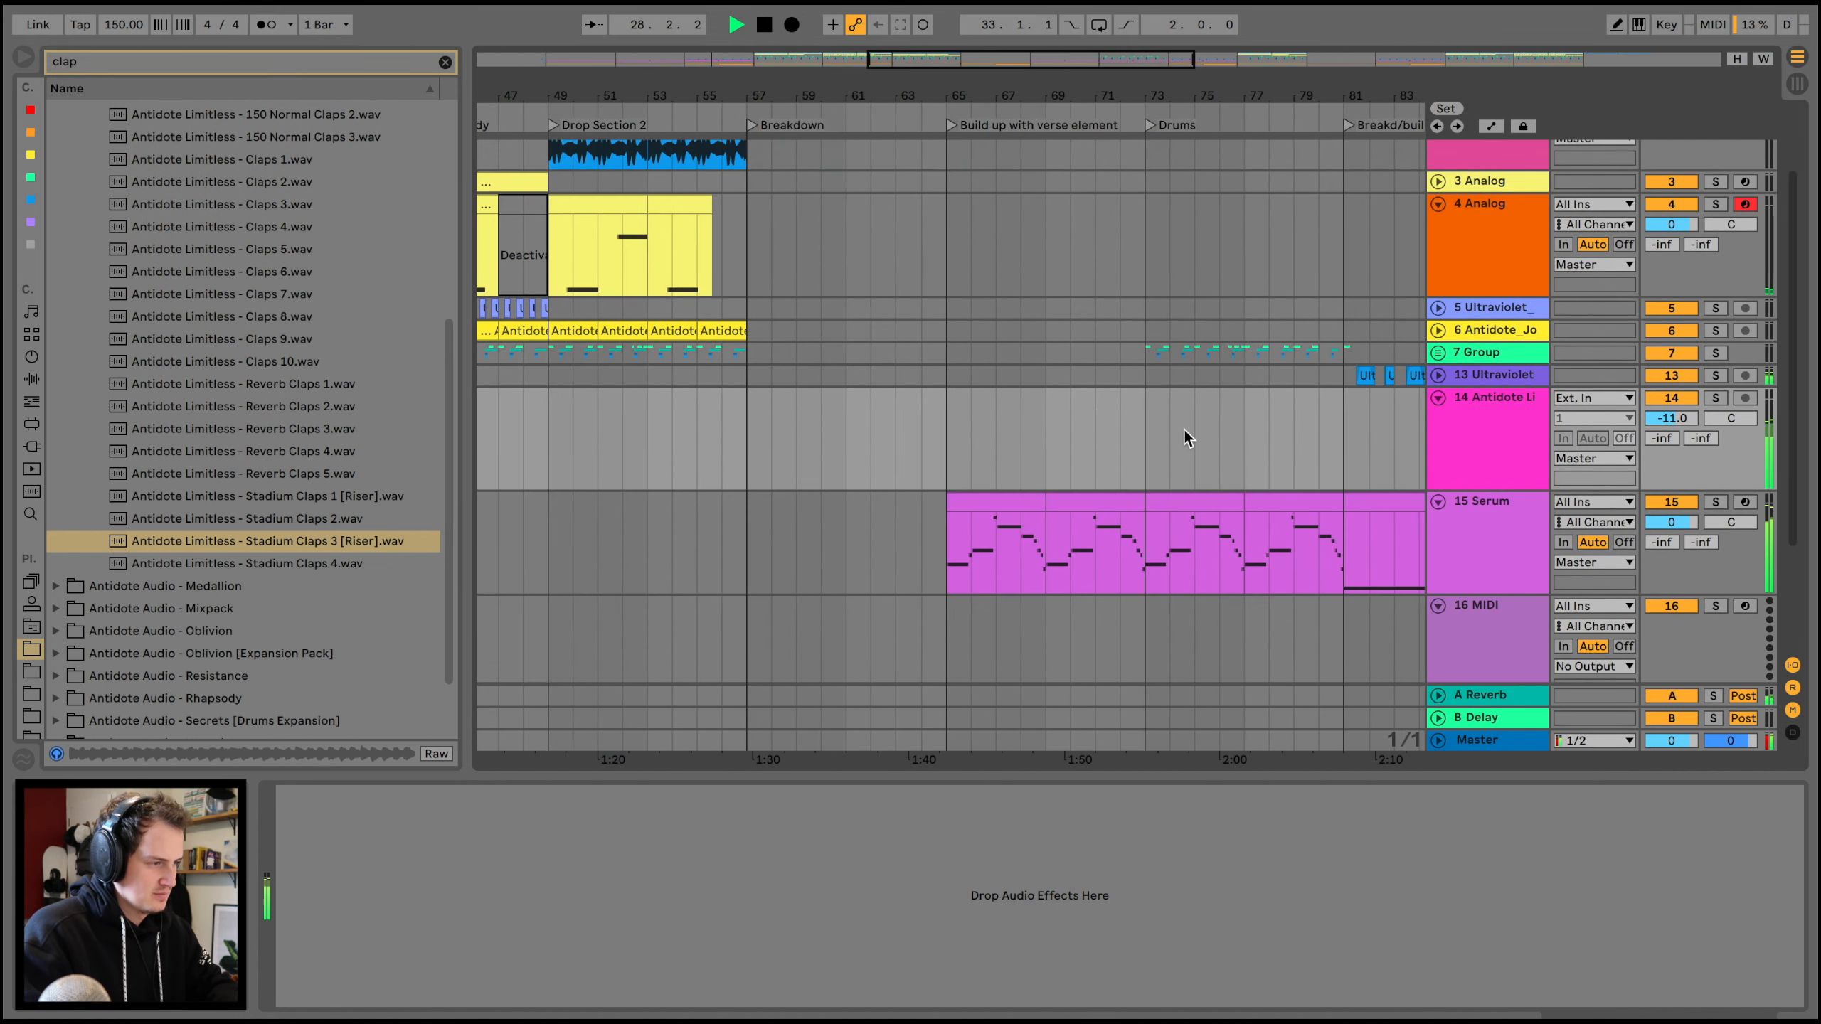
{"action": "left_click", "coordinate": [1064, 438]}
{"action": "key", "text": "super+v"}
{"action": "scroll", "coordinate": [1065, 438], "scroll_direction": "right", "scroll_amount": 7}
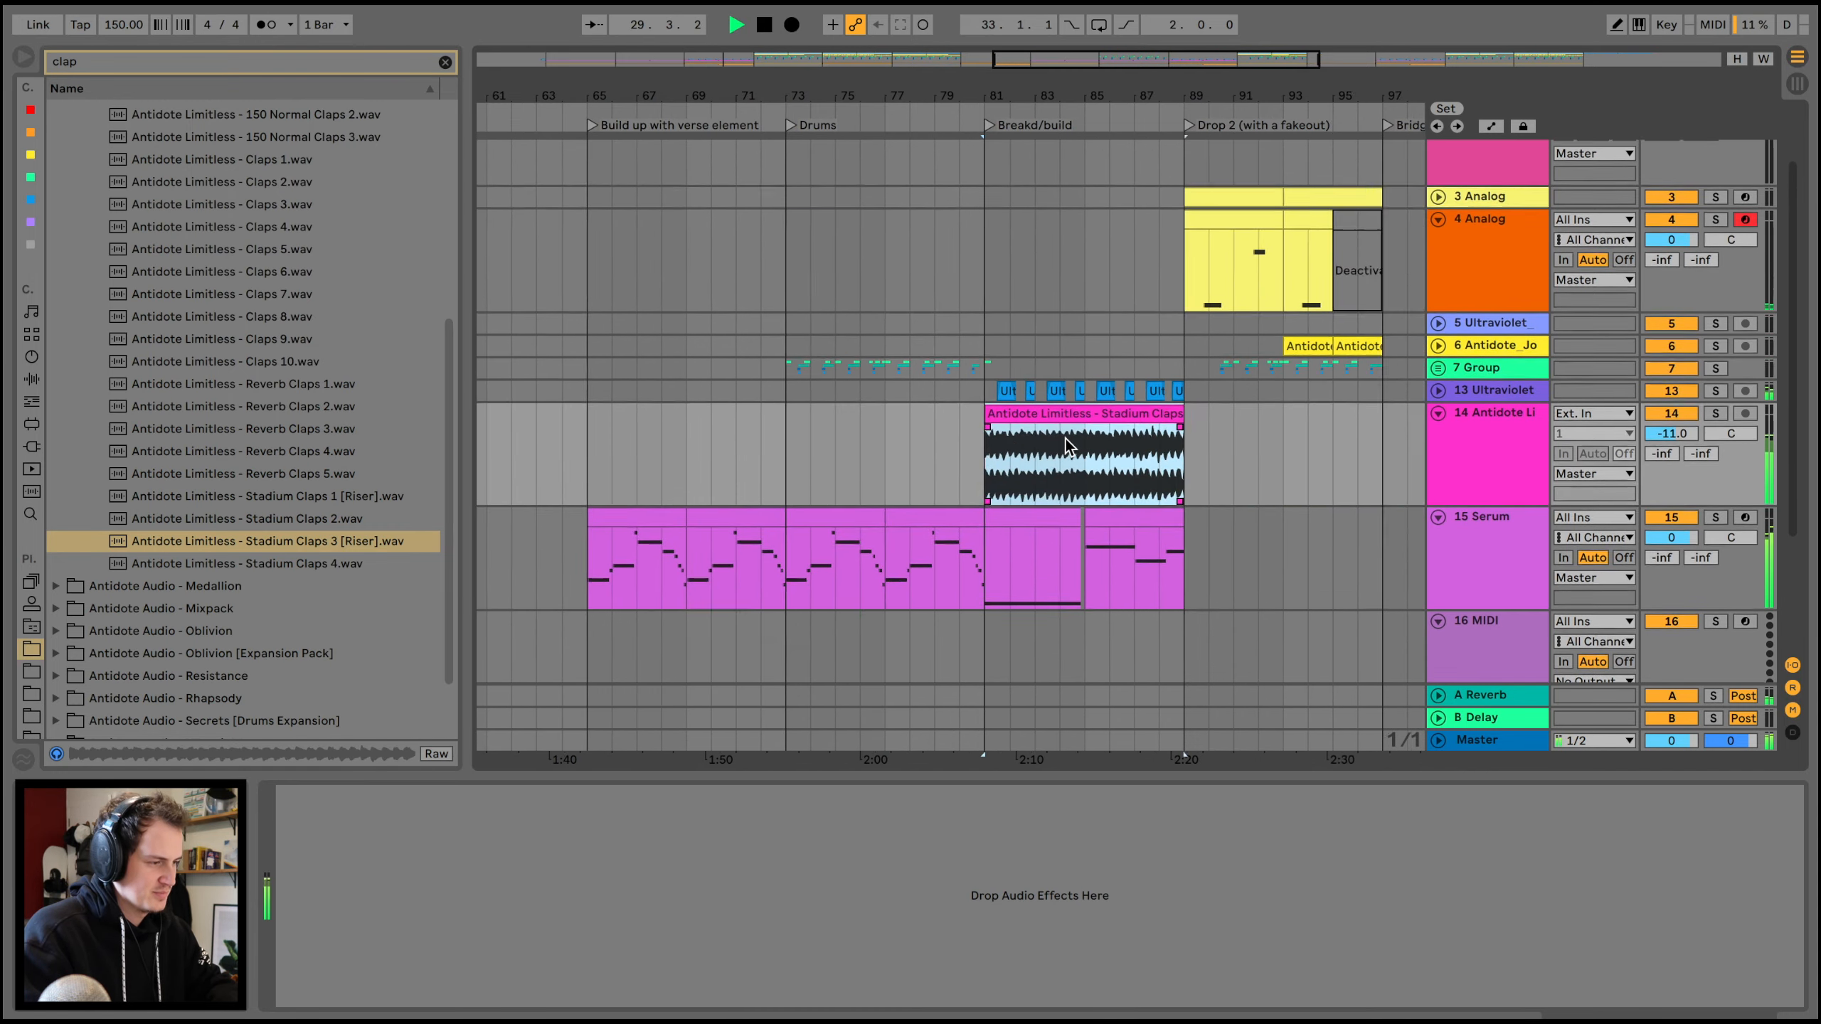
{"action": "left_click", "coordinate": [1018, 436]}
{"action": "key", "text": "super+v"}
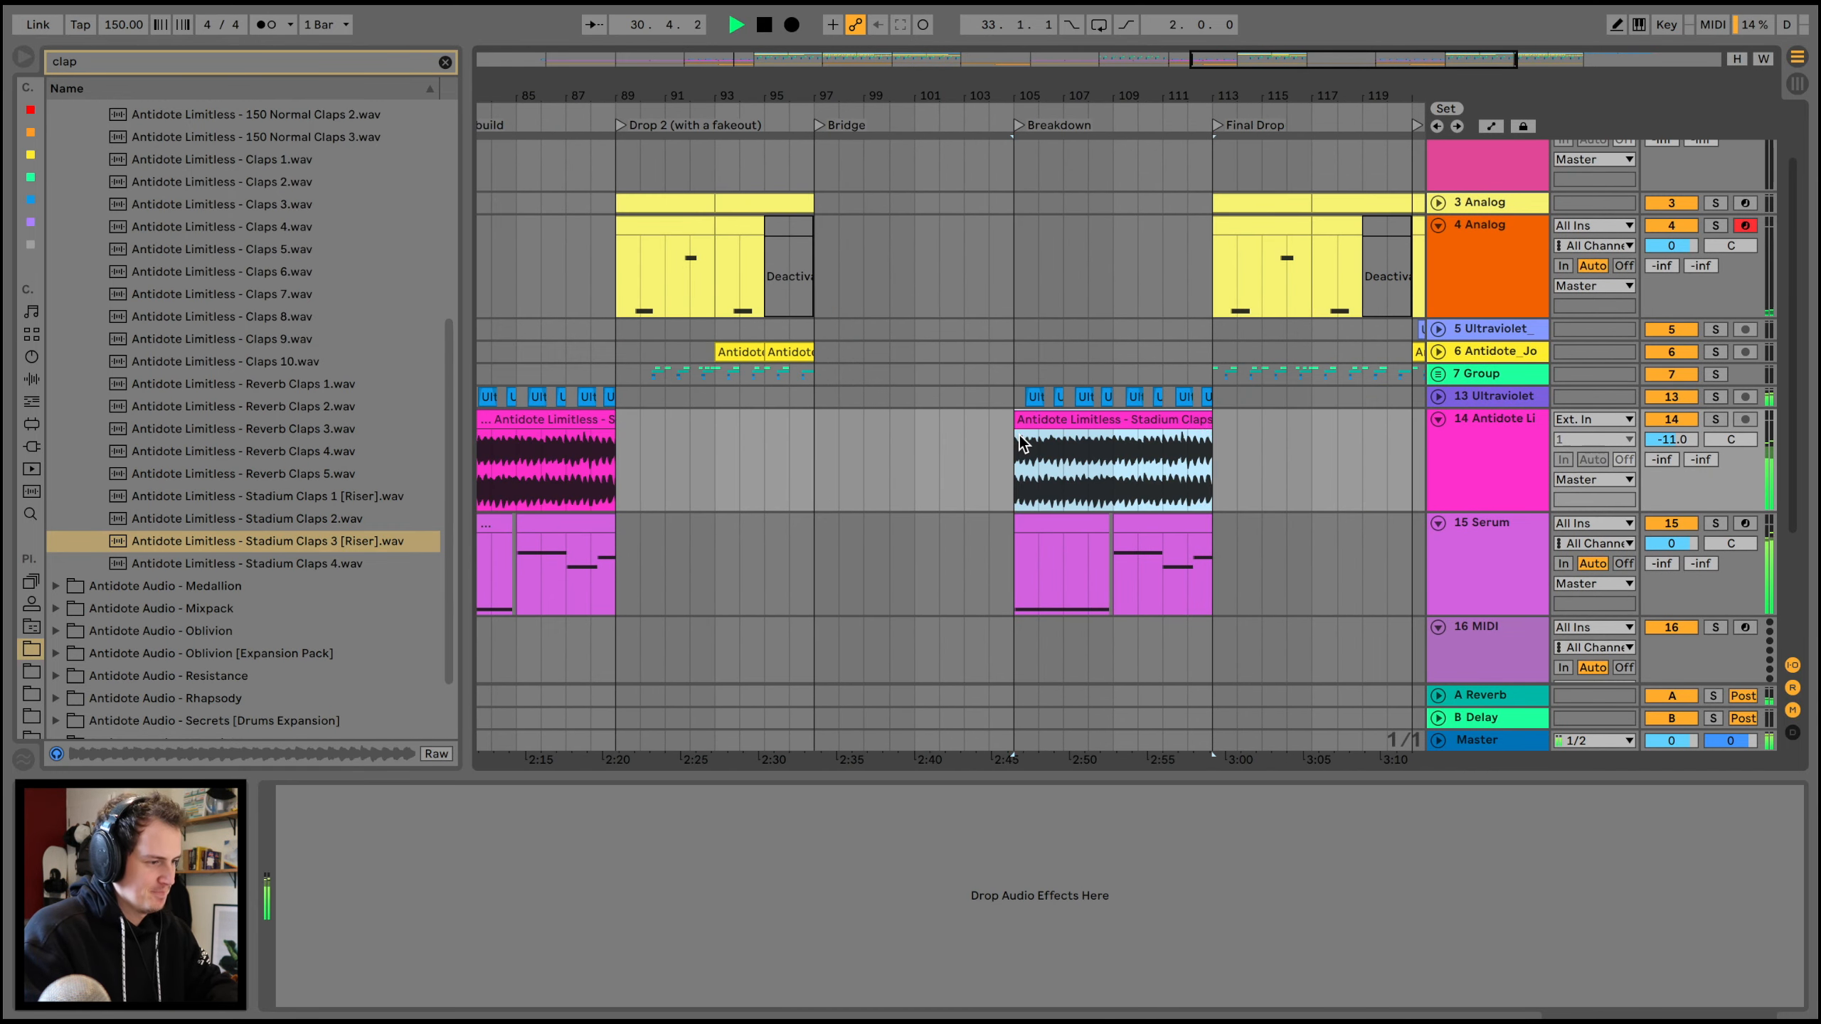
- Place Ultraviolet_Fillers_4_F on track 14 before the Drop, transpose it down and trim its start to about bar 32.2
{"action": "scroll", "coordinate": [1018, 435], "scroll_direction": "right", "scroll_amount": 5}
{"action": "scroll", "coordinate": [1018, 435], "scroll_direction": "left", "scroll_amount": 10}
{"action": "scroll", "coordinate": [1018, 436], "scroll_direction": "left", "scroll_amount": 15}
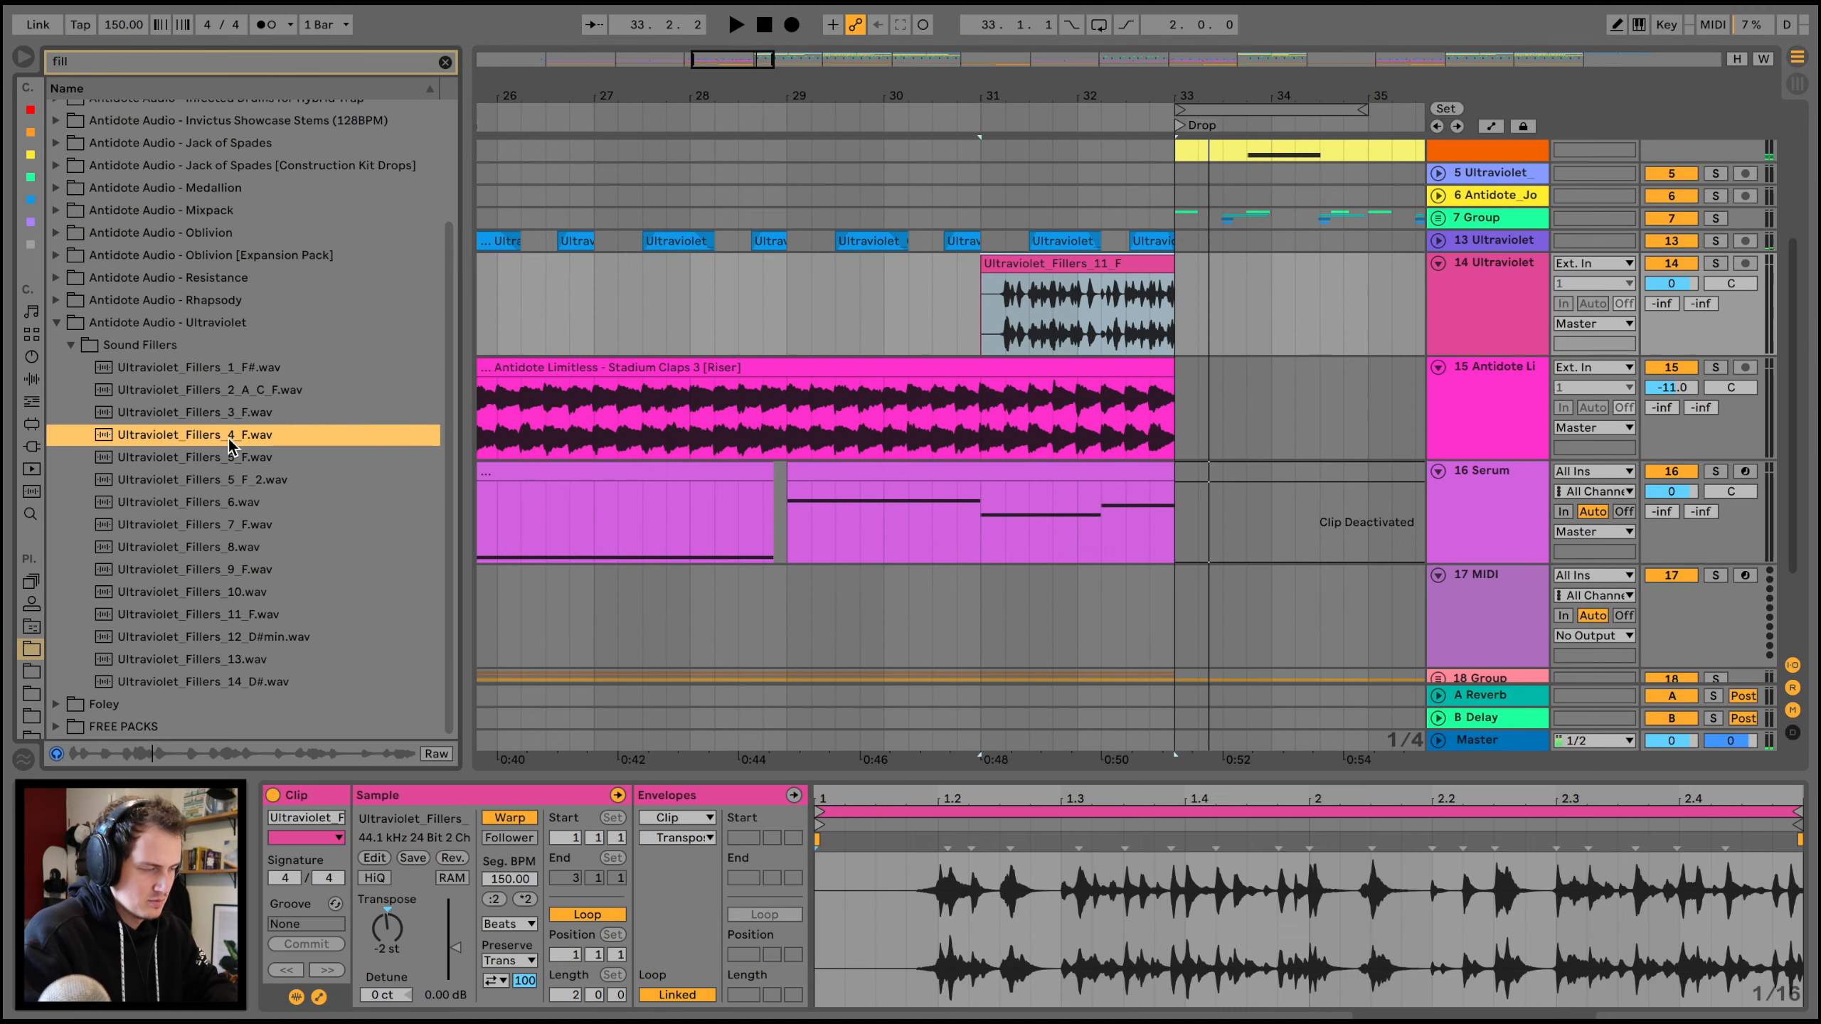
{"action": "left_click_drag", "start_coordinate": [230, 444], "coordinate": [1021, 266]}
{"action": "key", "text": "space"}
{"action": "left_click_drag", "start_coordinate": [387, 929], "coordinate": [387, 944]}
{"action": "left_click_drag", "start_coordinate": [988, 260], "coordinate": [1098, 265]}
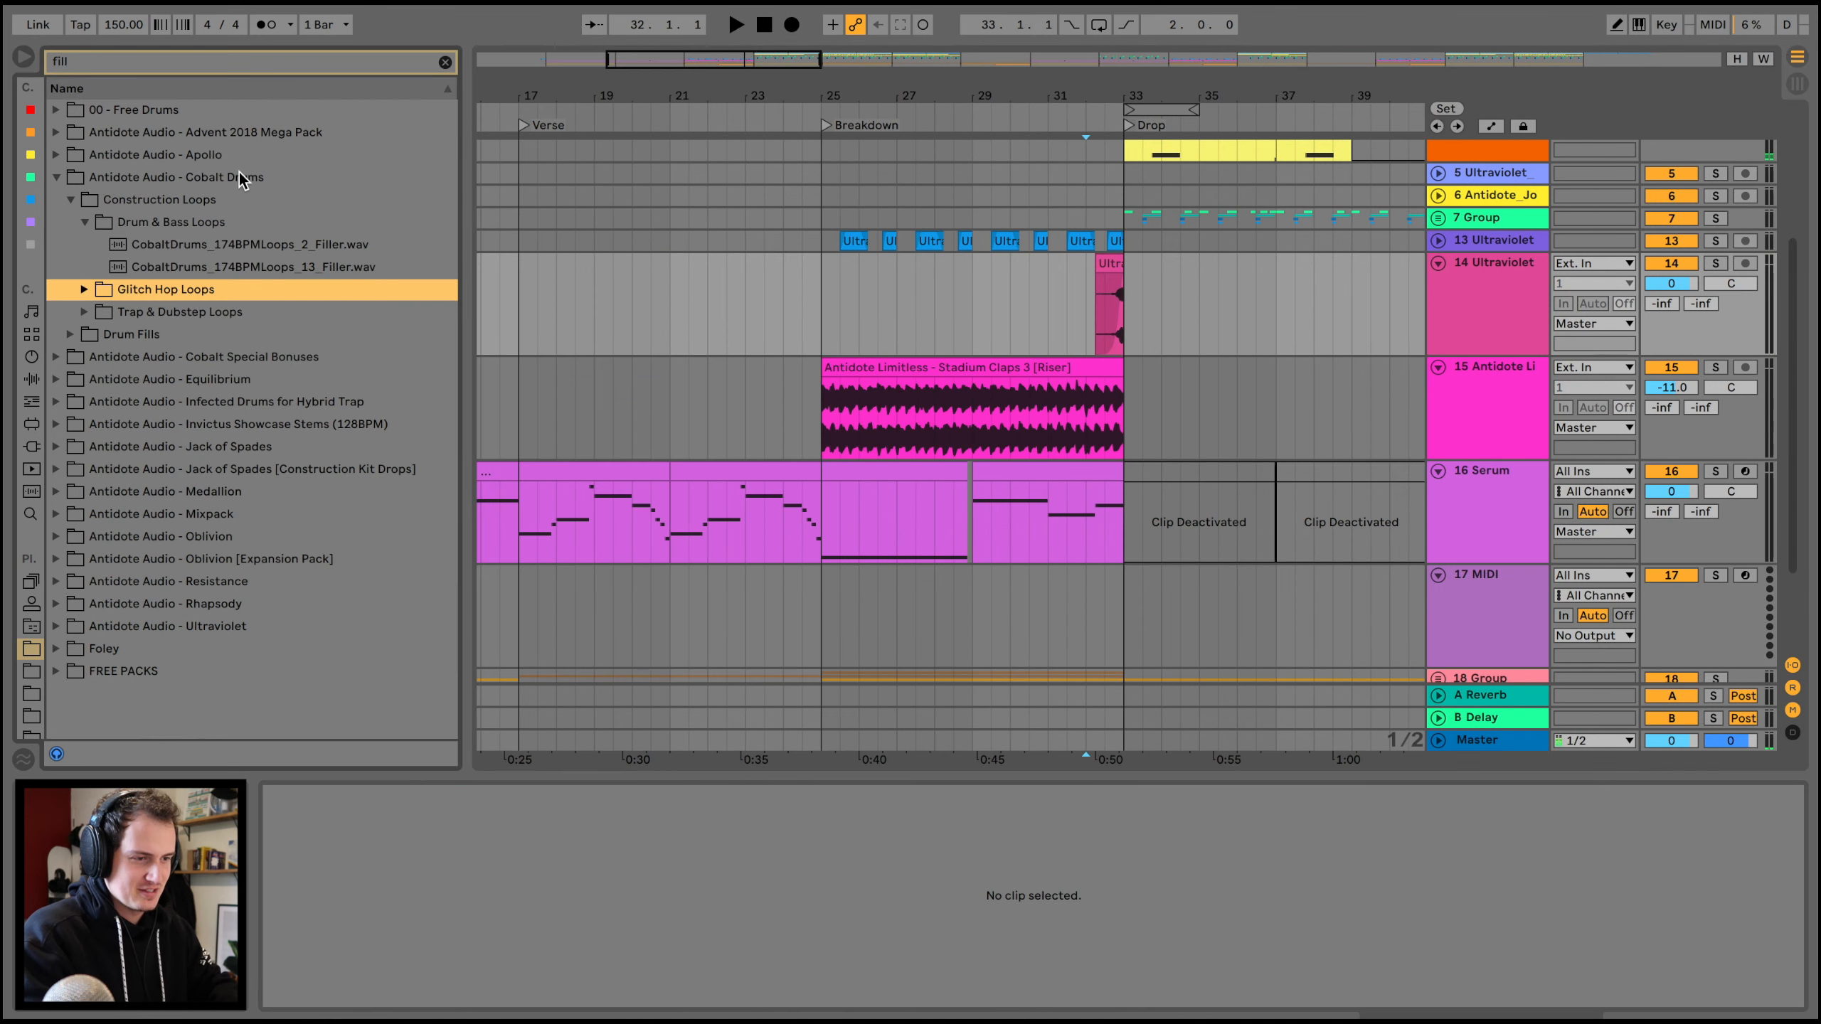
- Place CobaltDrums_150BPMLoops_21_SnareFill on track 14 from bar 39 to 41 and add a fade-in about 1.3 bars long
{"action": "key", "text": "Up"}
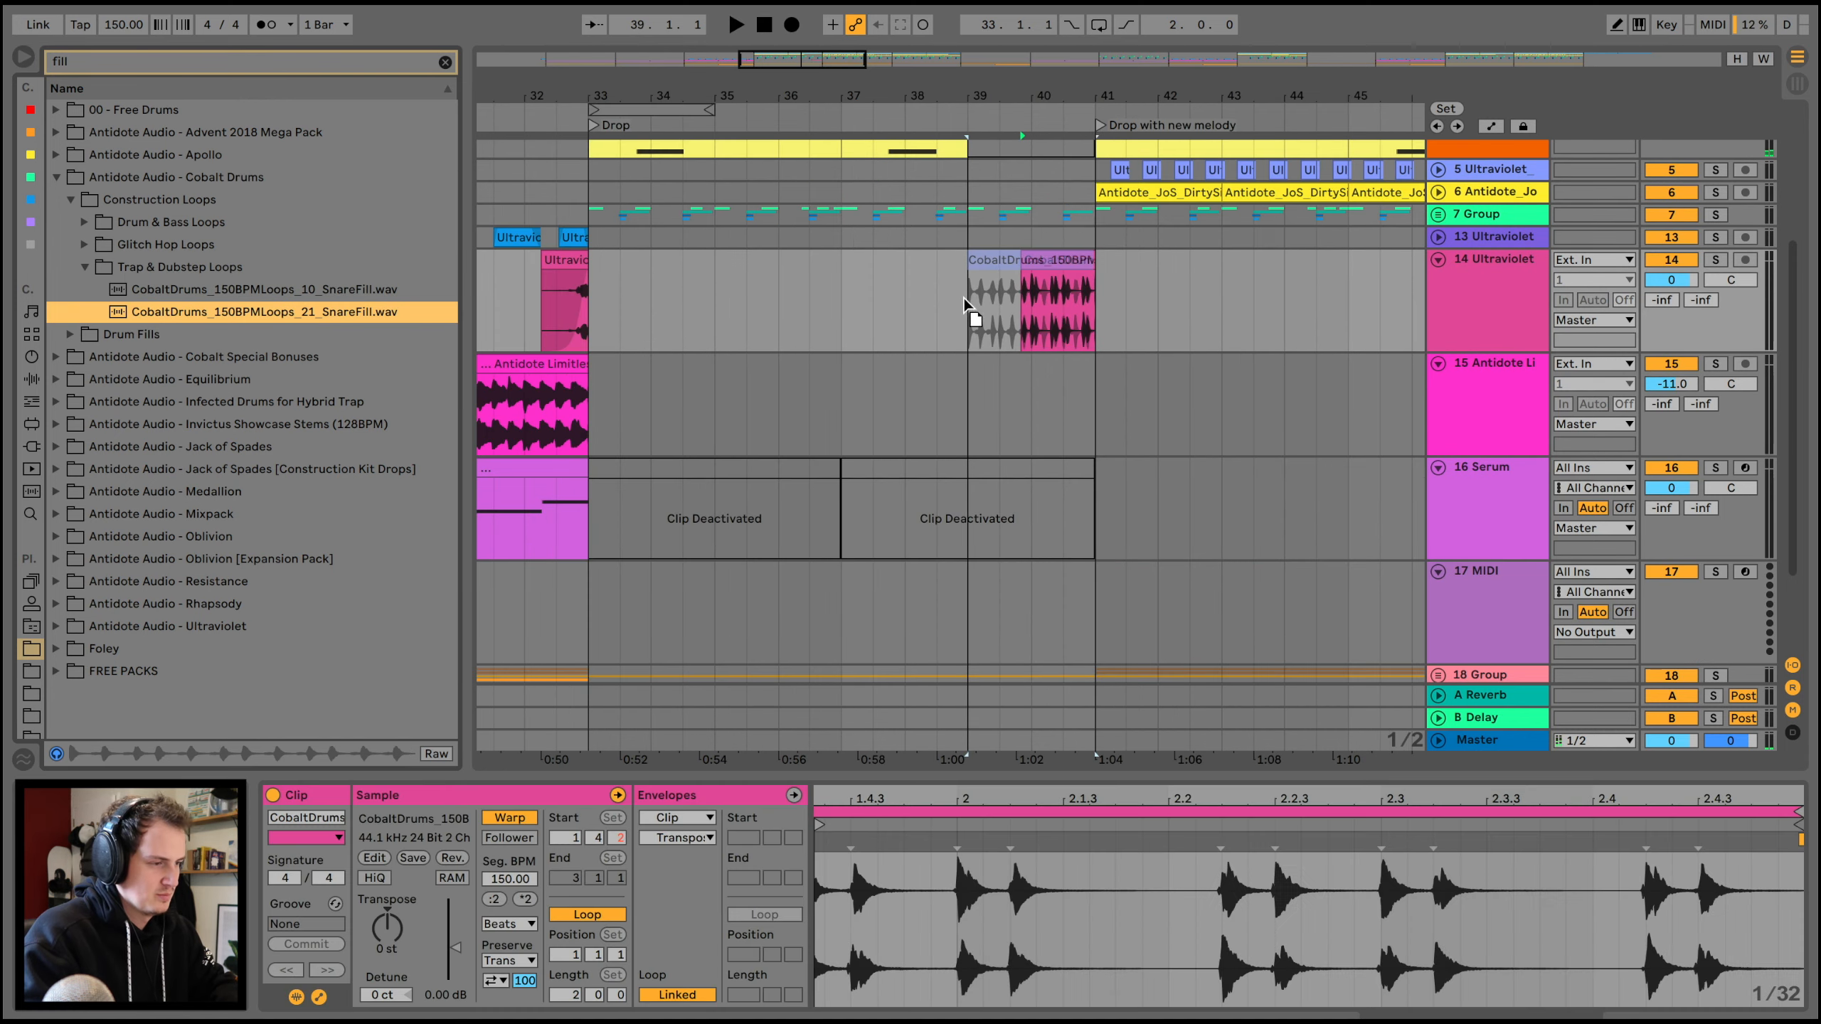
{"action": "left_click", "coordinate": [965, 301]}
{"action": "key", "text": "space"}
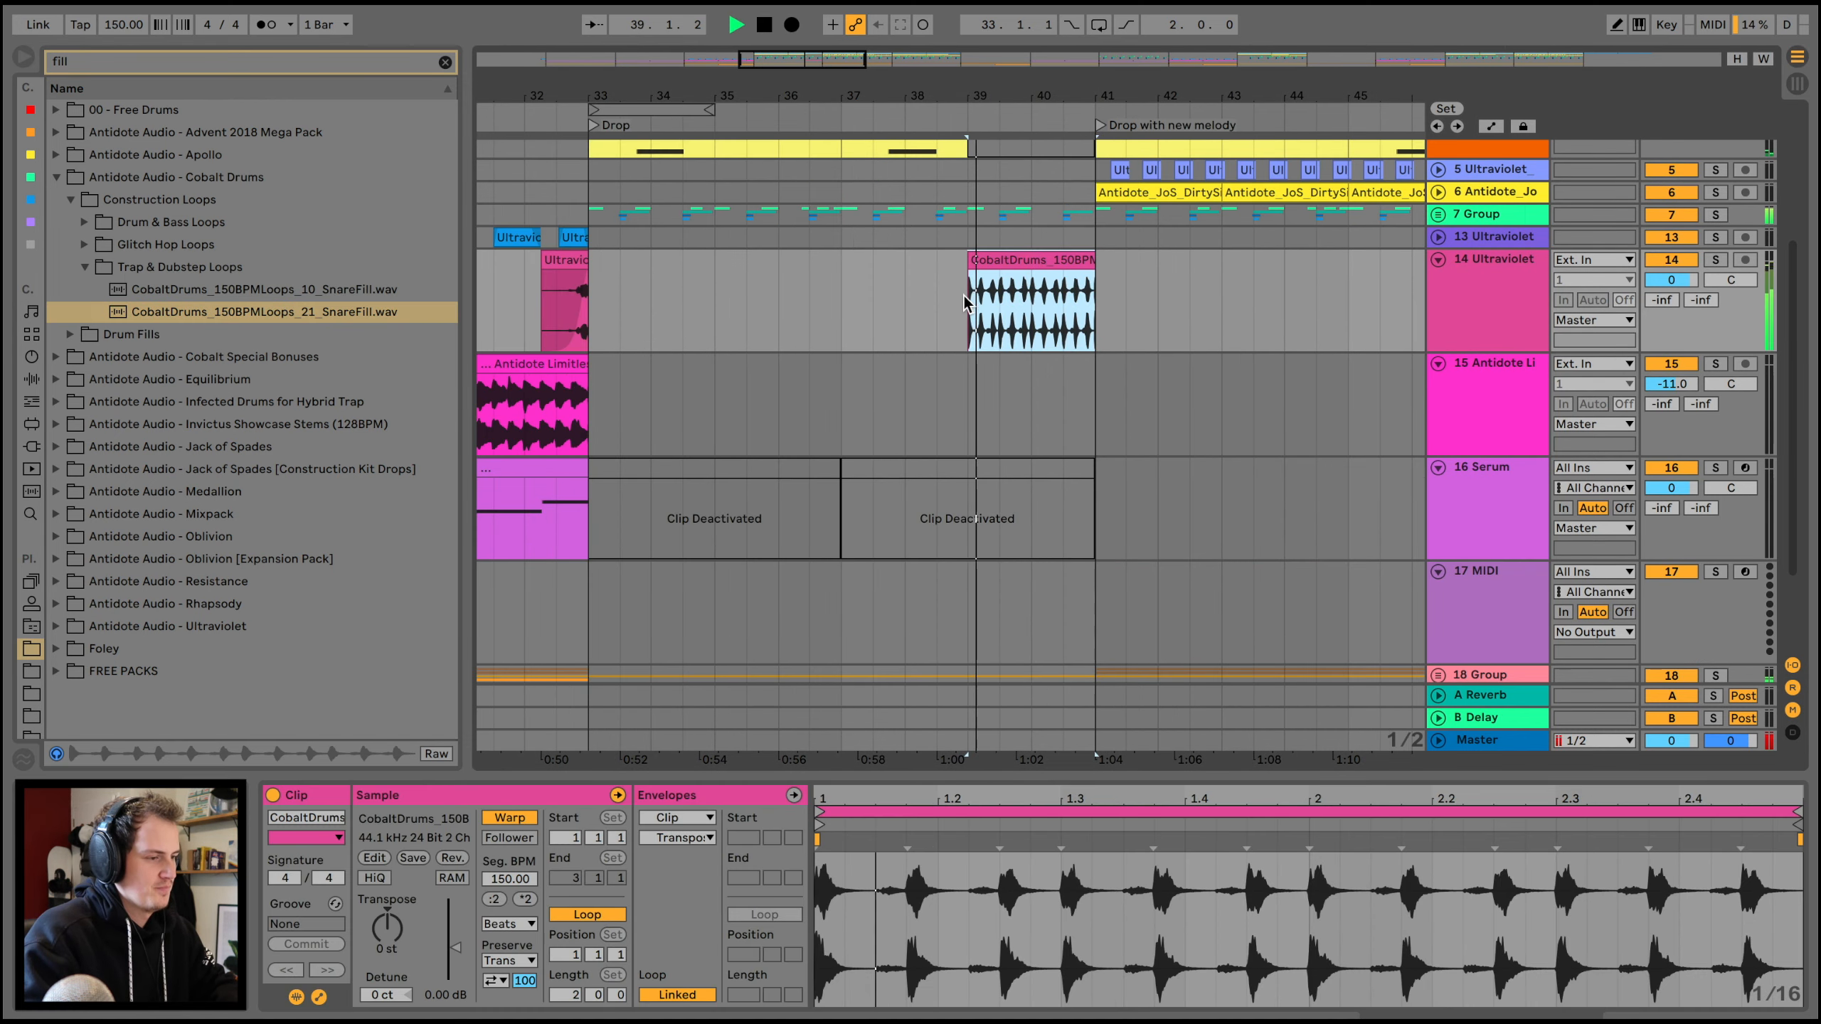
{"action": "left_click_drag", "start_coordinate": [970, 273], "coordinate": [1051, 273]}
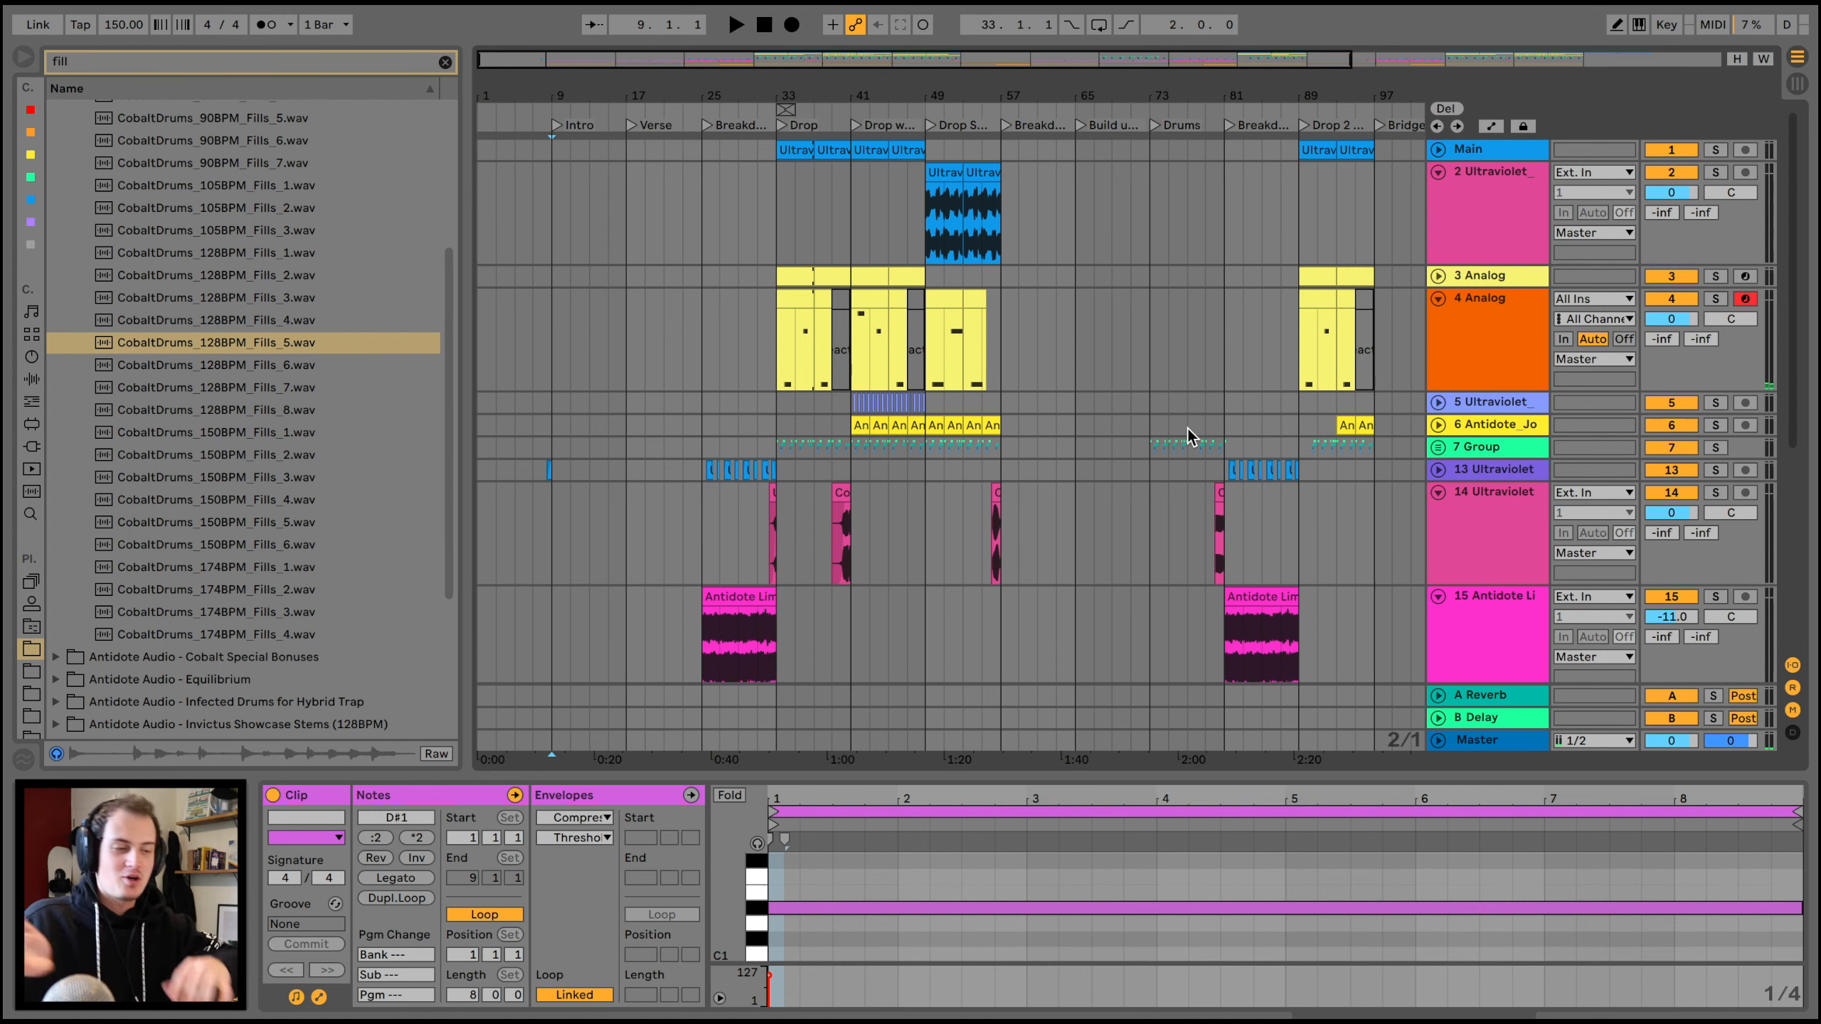
- Add an Analog track with the C Minor scale below 16 Serum and create an empty MIDI clip across the Intro, bars 9 to 17
{"action": "scroll", "coordinate": [756, 418], "scroll_direction": "down", "scroll_amount": 10}
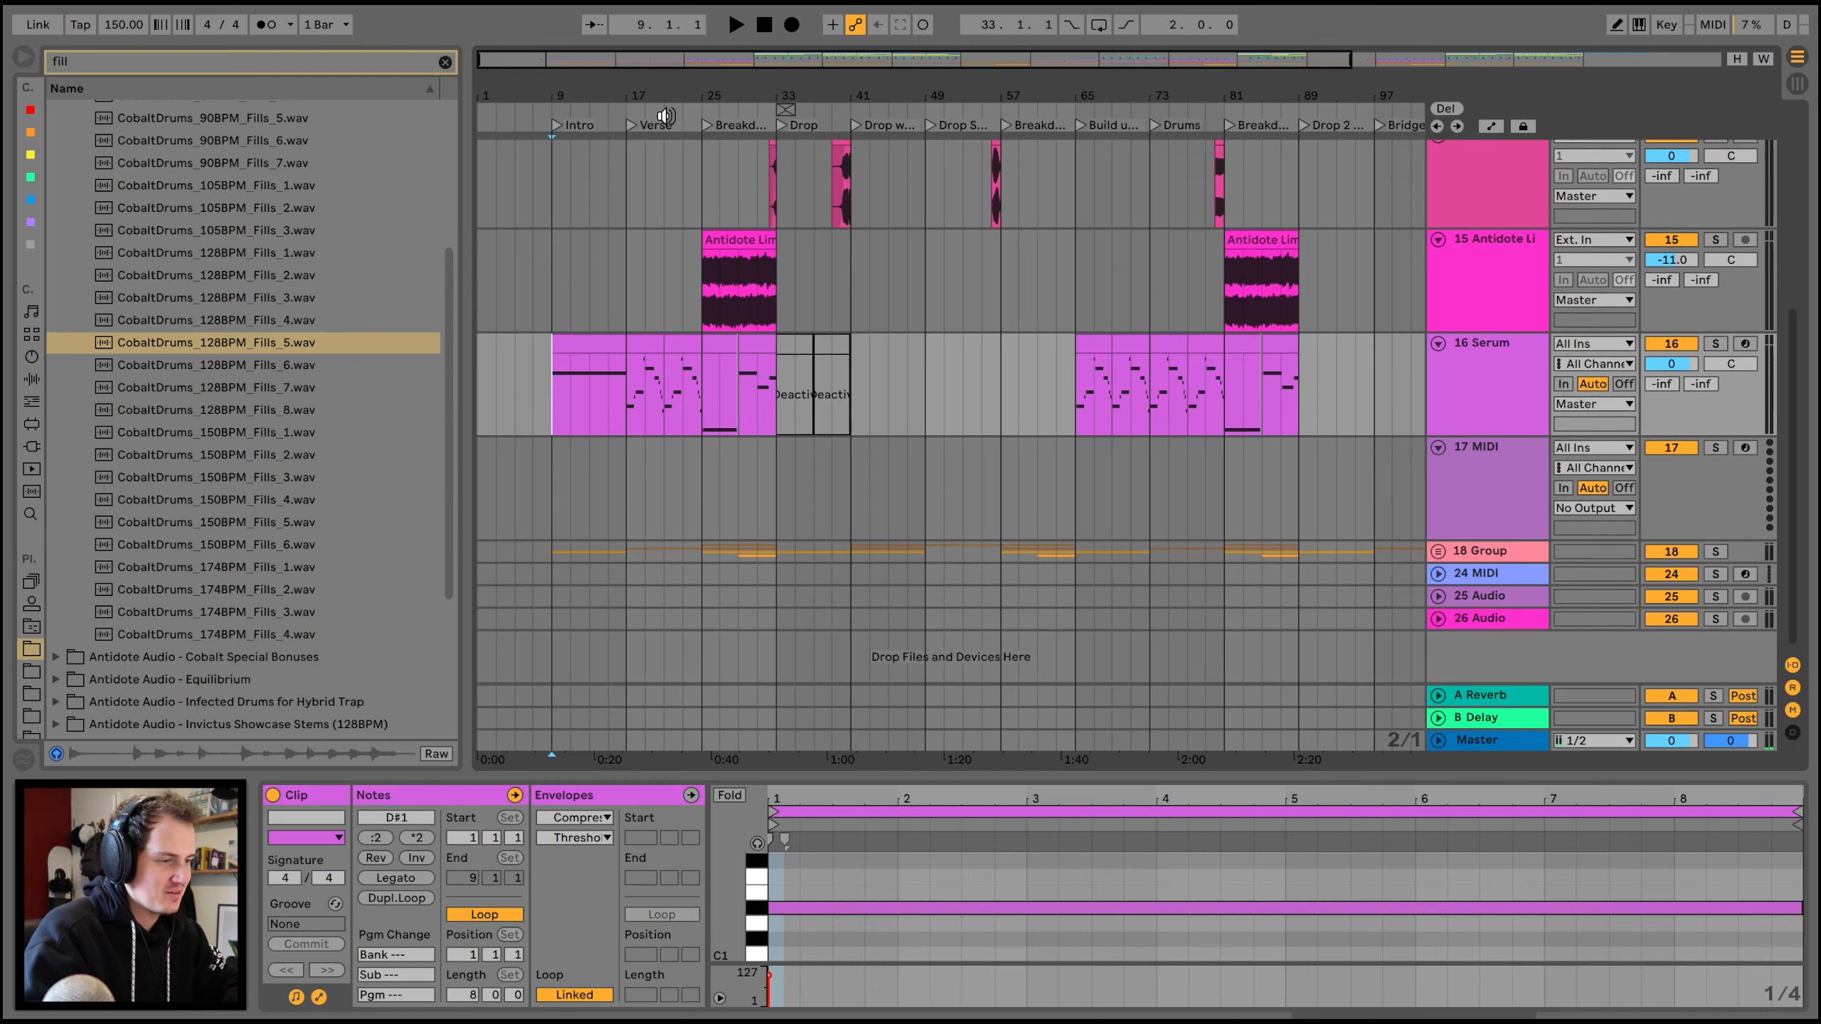
{"action": "left_click_drag", "start_coordinate": [635, 99], "coordinate": [636, 140]}
{"action": "scroll", "coordinate": [896, 404], "scroll_direction": "left", "scroll_amount": 3}
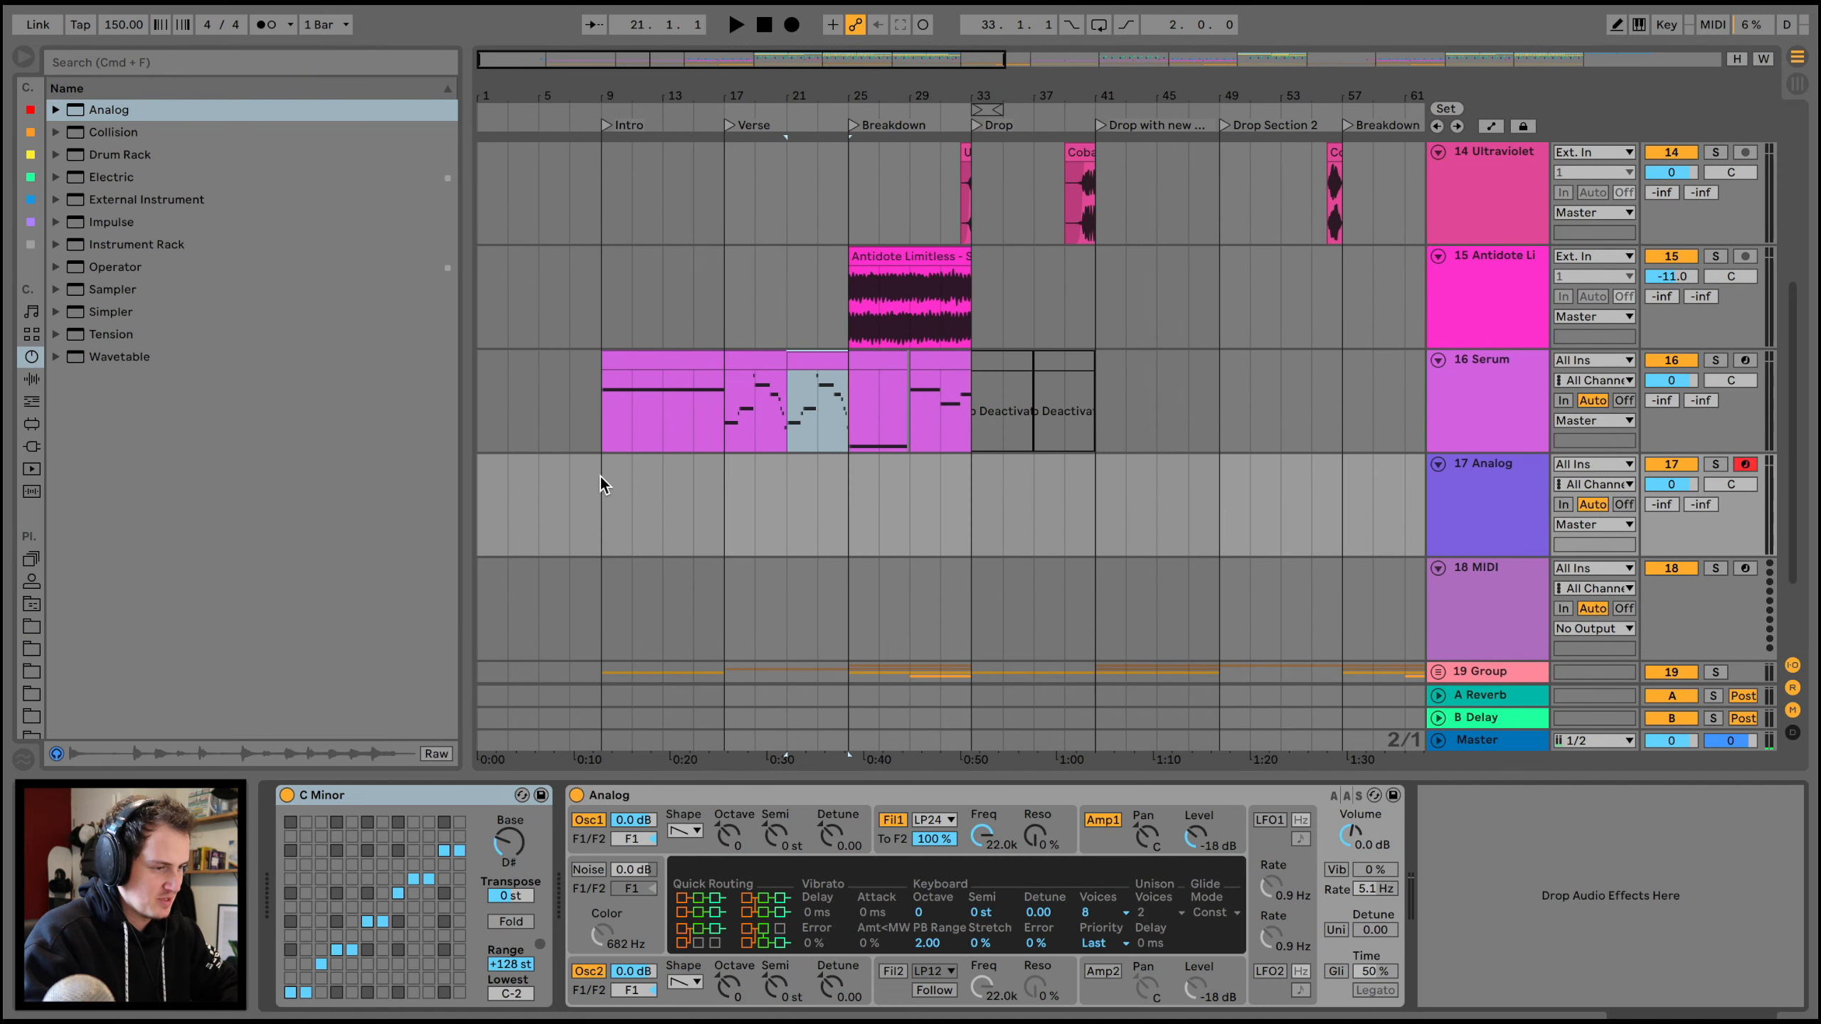
{"action": "left_click_drag", "start_coordinate": [600, 475], "coordinate": [738, 477]}
{"action": "key", "text": "super+shift+m"}
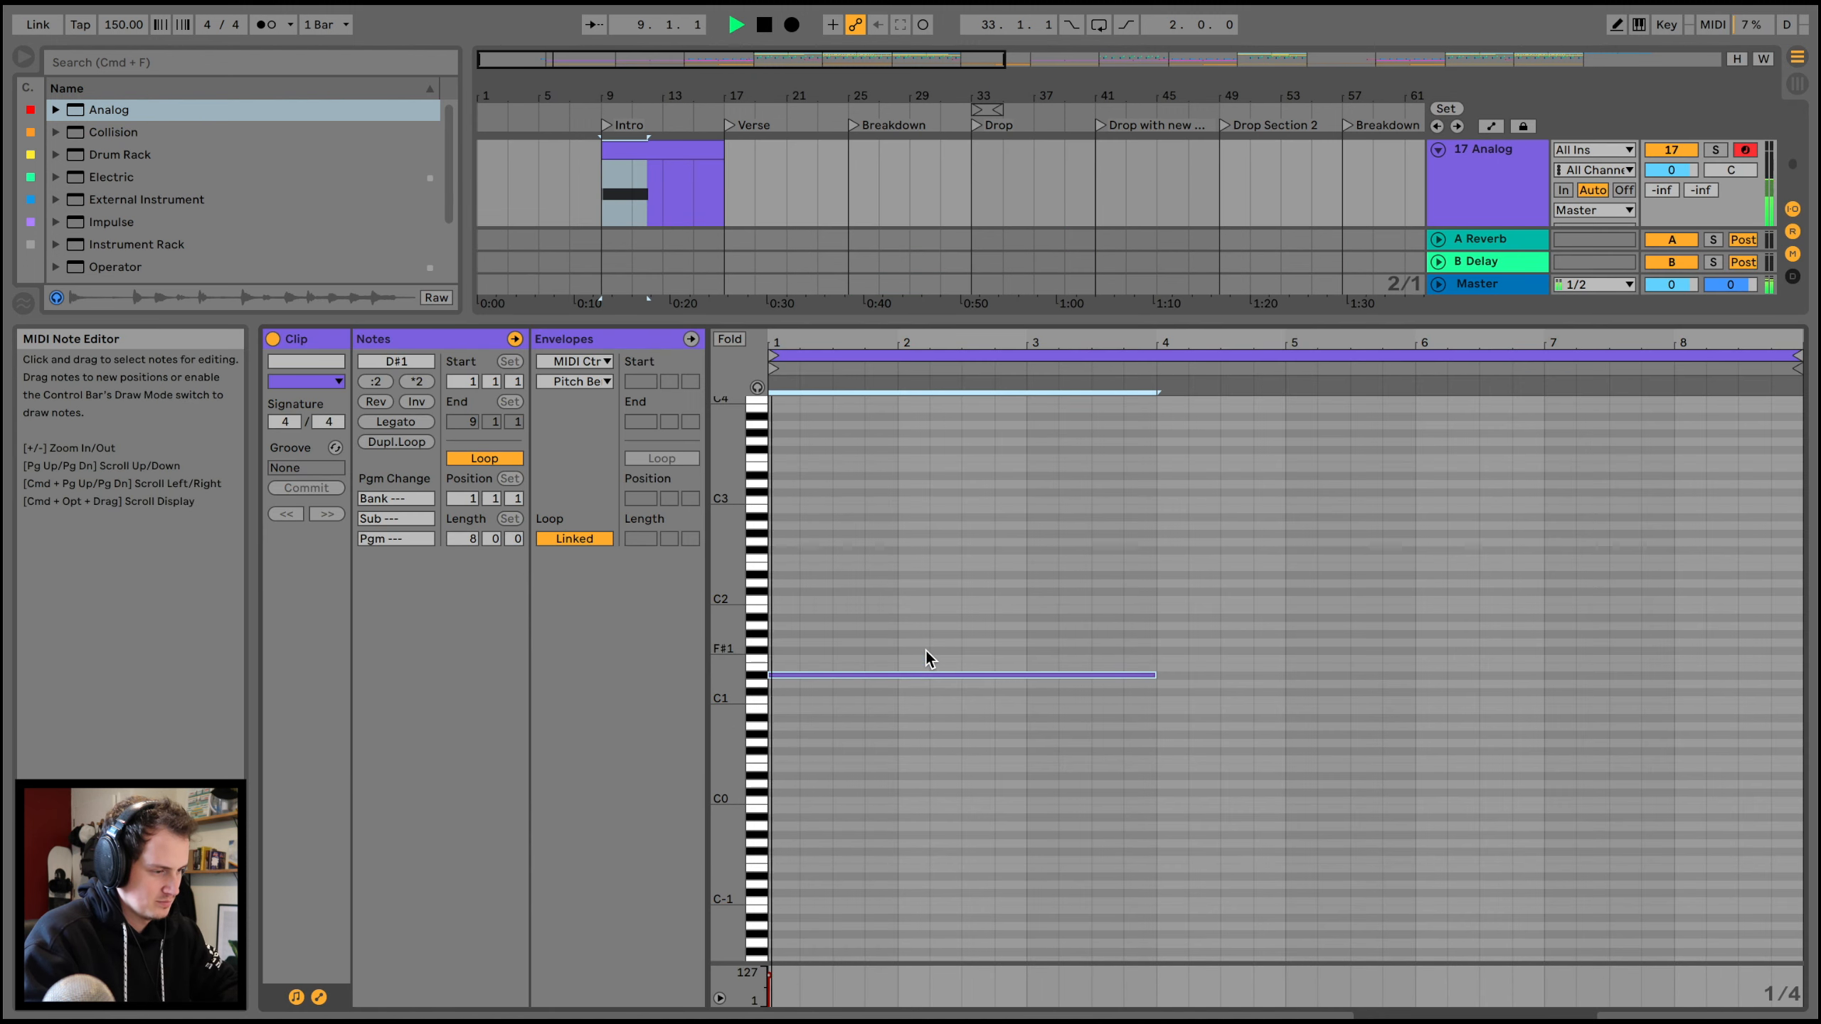
- Build a three-bar chord of D#2, A#2, D#3, D#4 and F#4 at the start of the Intro's Analog clip
{"action": "left_click_drag", "start_coordinate": [910, 675], "coordinate": [909, 617]}
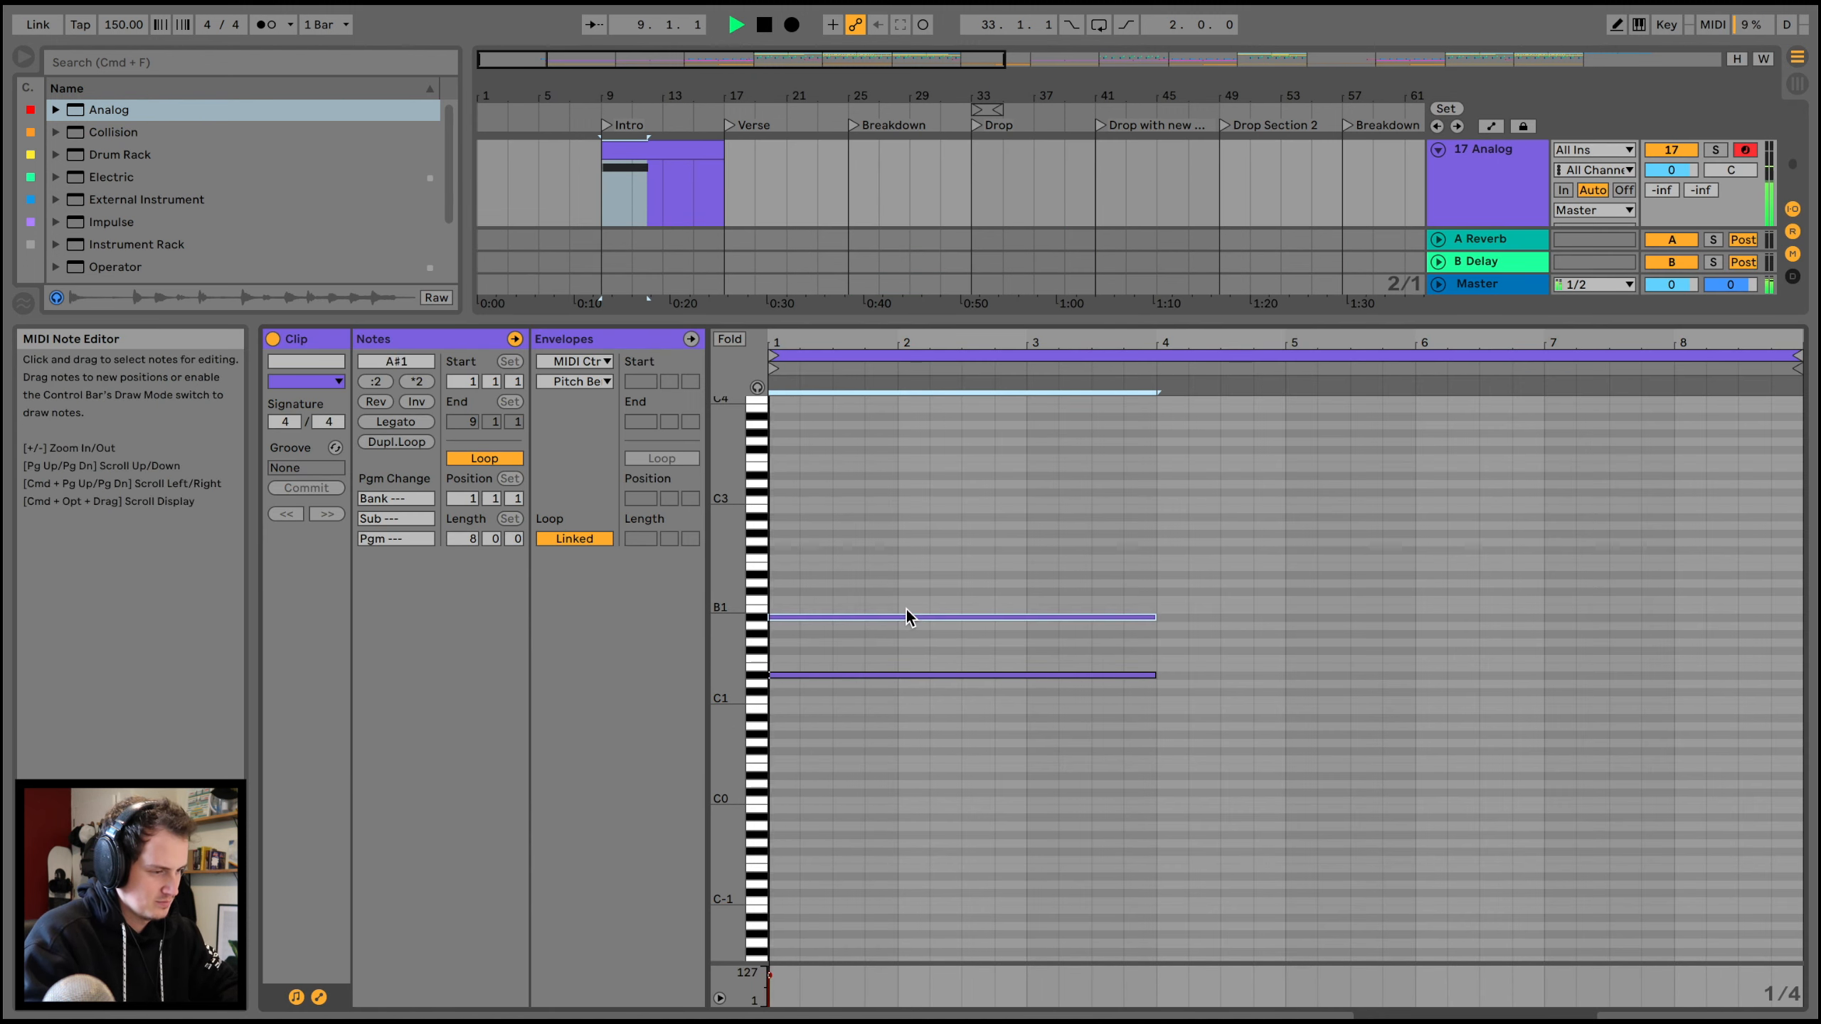
{"action": "left_click", "coordinate": [898, 595]}
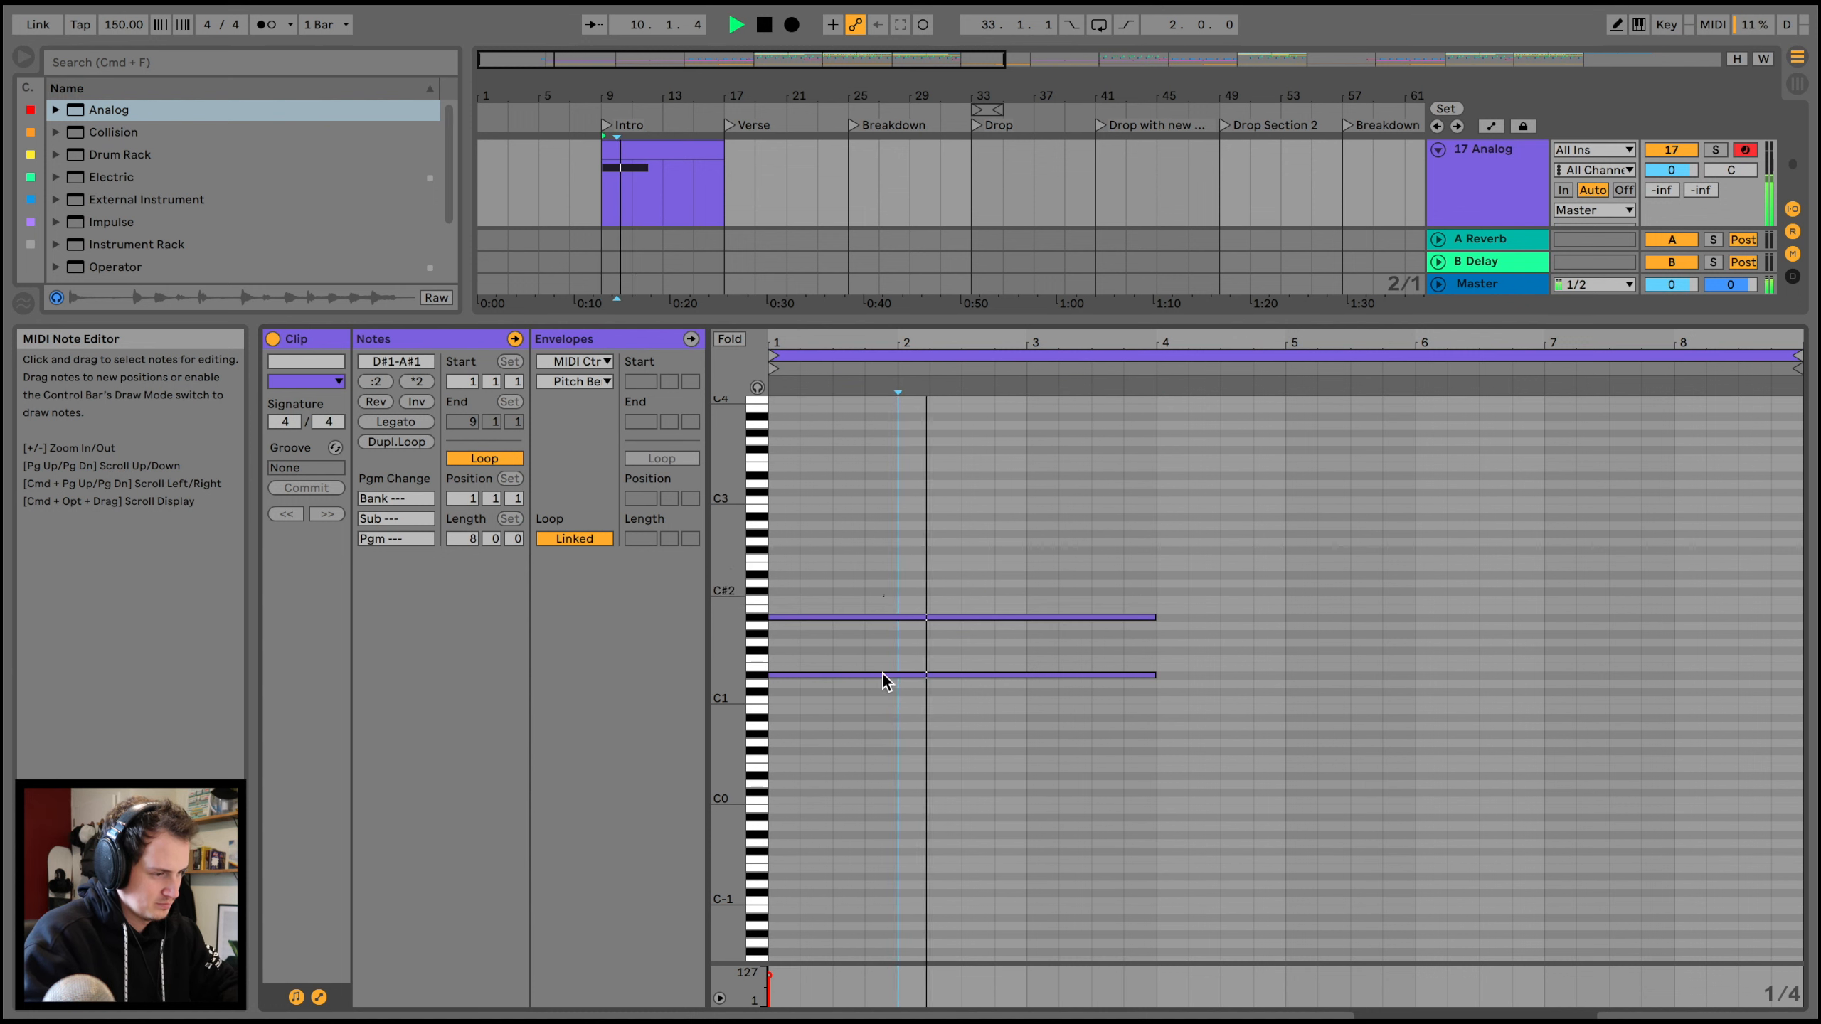
{"action": "left_click_drag", "start_coordinate": [882, 675], "coordinate": [852, 445]}
{"action": "key", "text": "super+a"}
{"action": "key", "text": "shift+Up"}
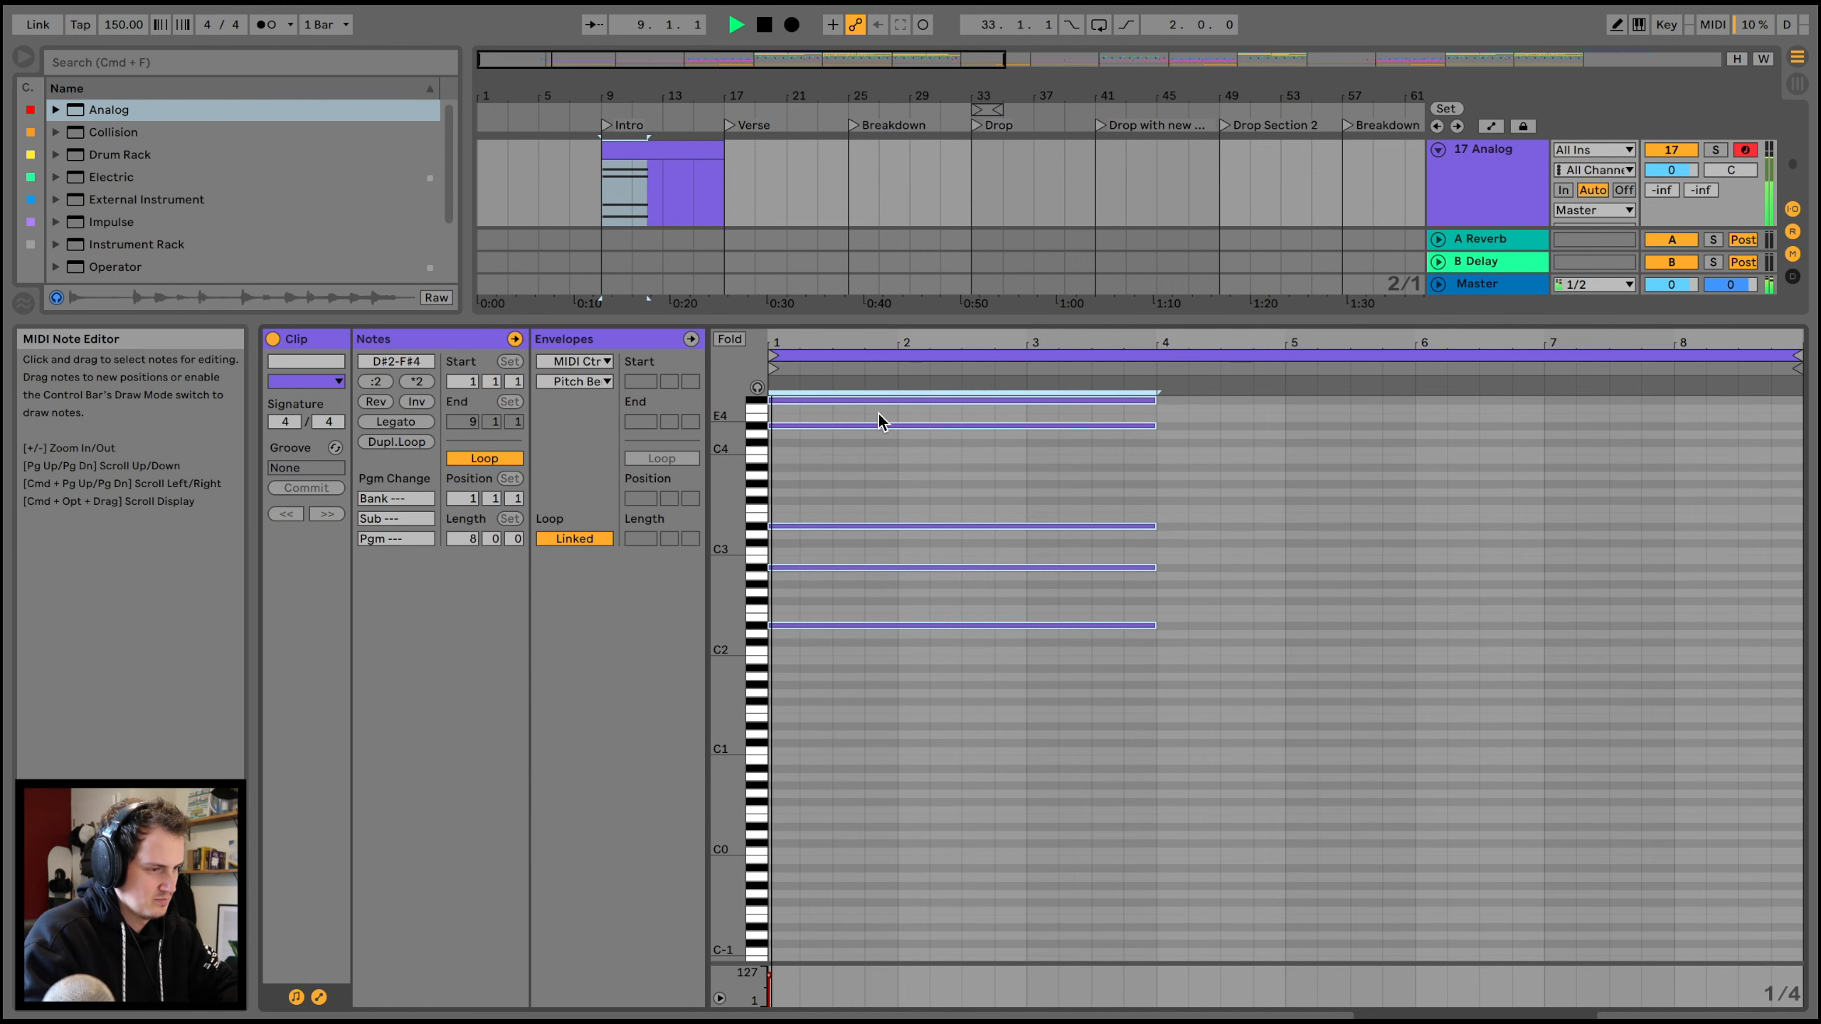
- Show the devices of 17 Analog, switch its first oscillator to the rectangle waveform and play the chord
{"action": "left_click_drag", "start_coordinate": [968, 316], "coordinate": [964, 617]}
{"action": "key", "text": "space"}
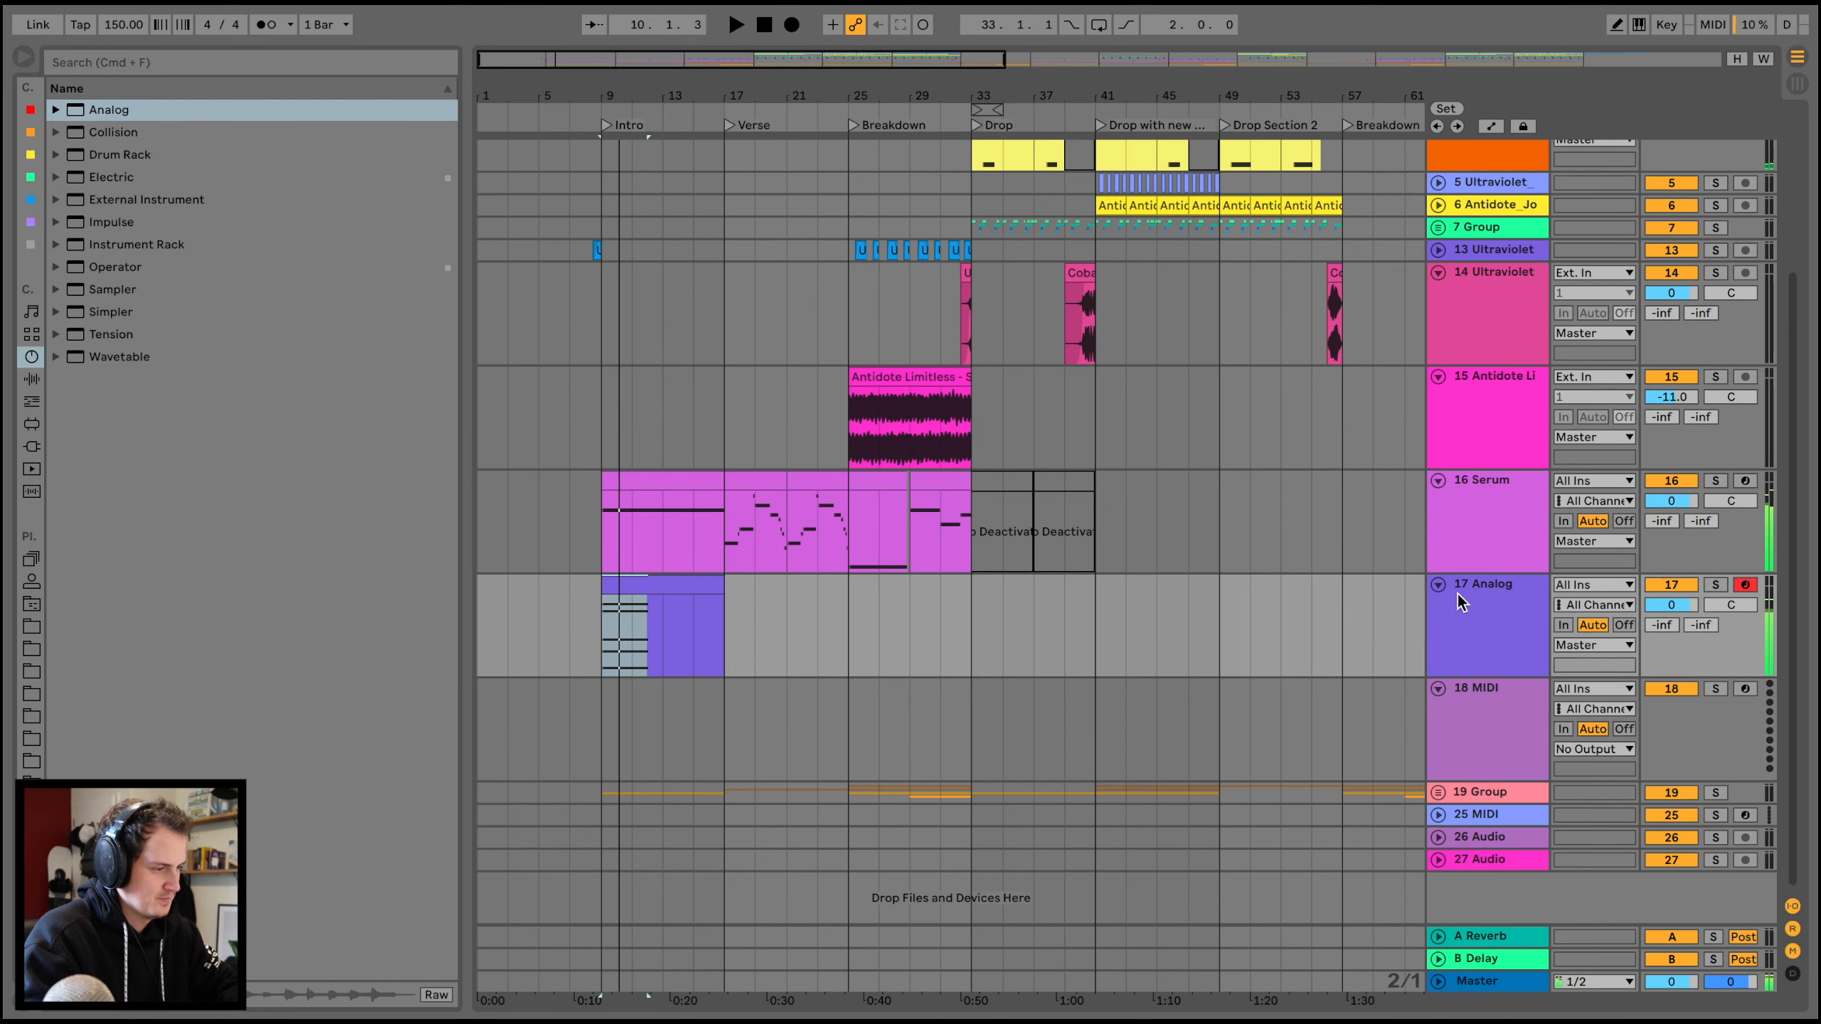
{"action": "double_click", "coordinate": [1477, 642]}
{"action": "left_click", "coordinate": [694, 834]}
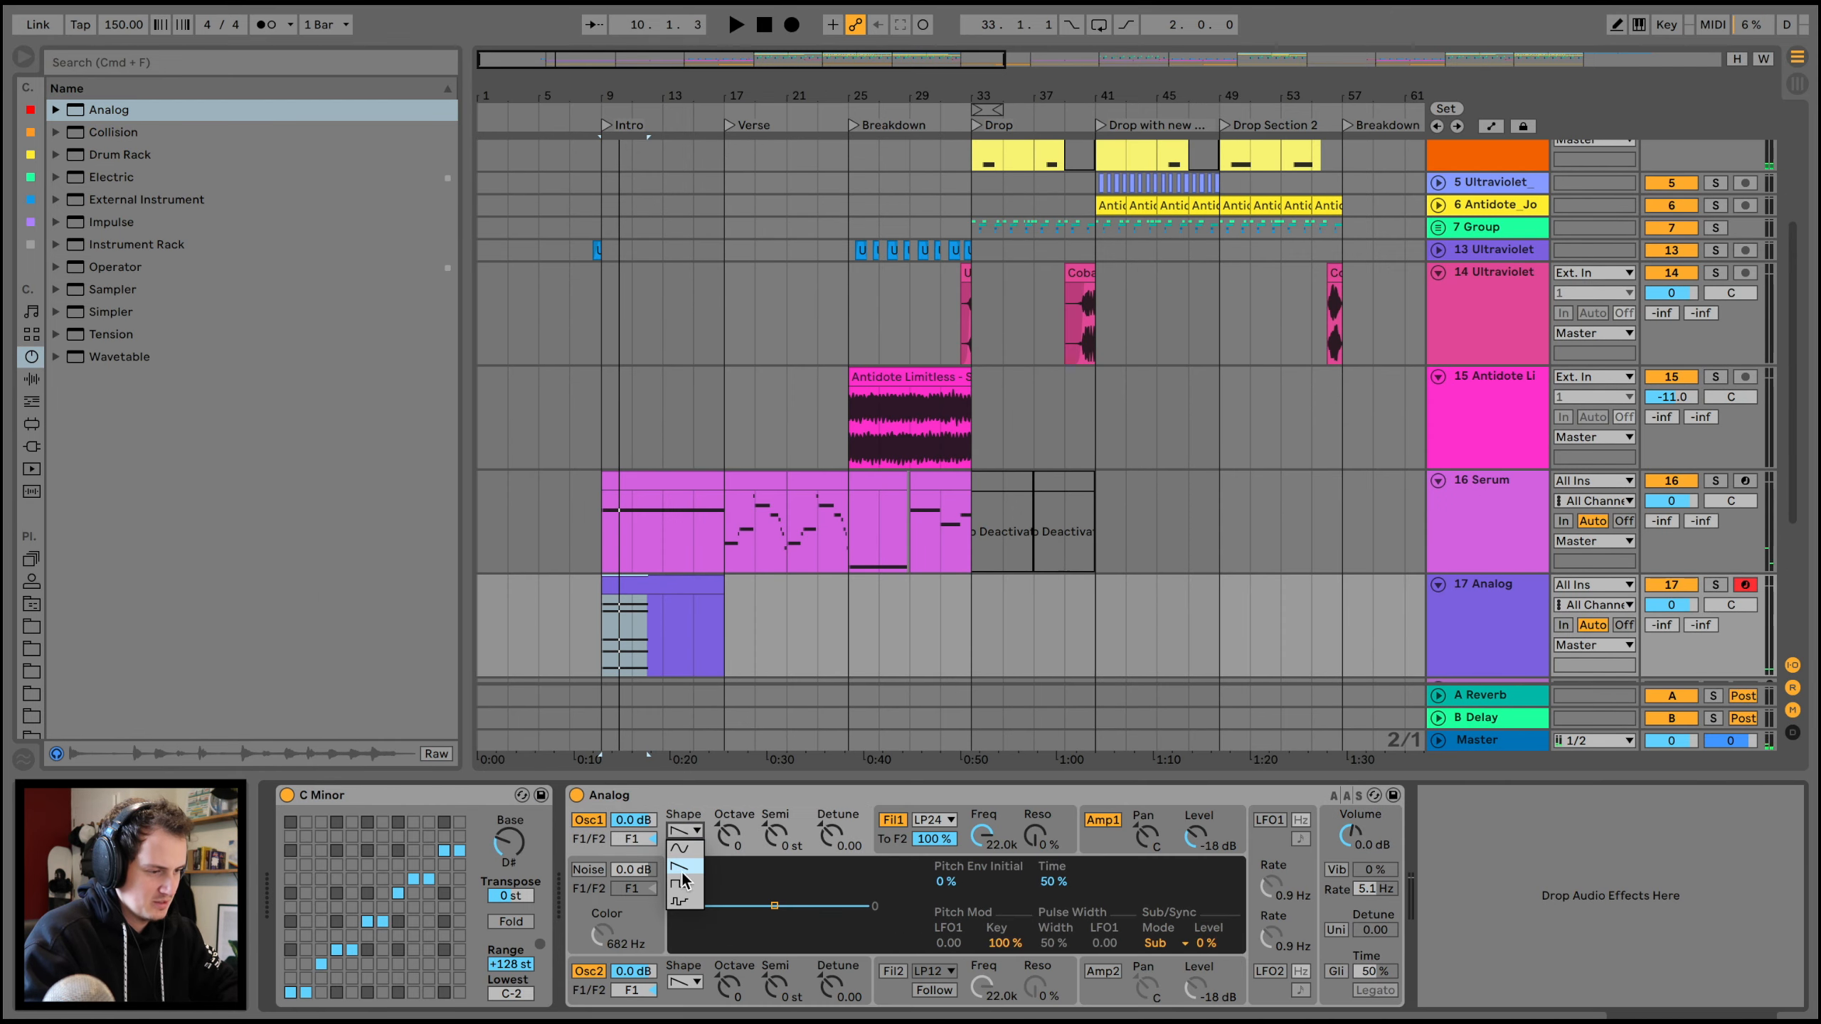
{"action": "key", "text": "space"}
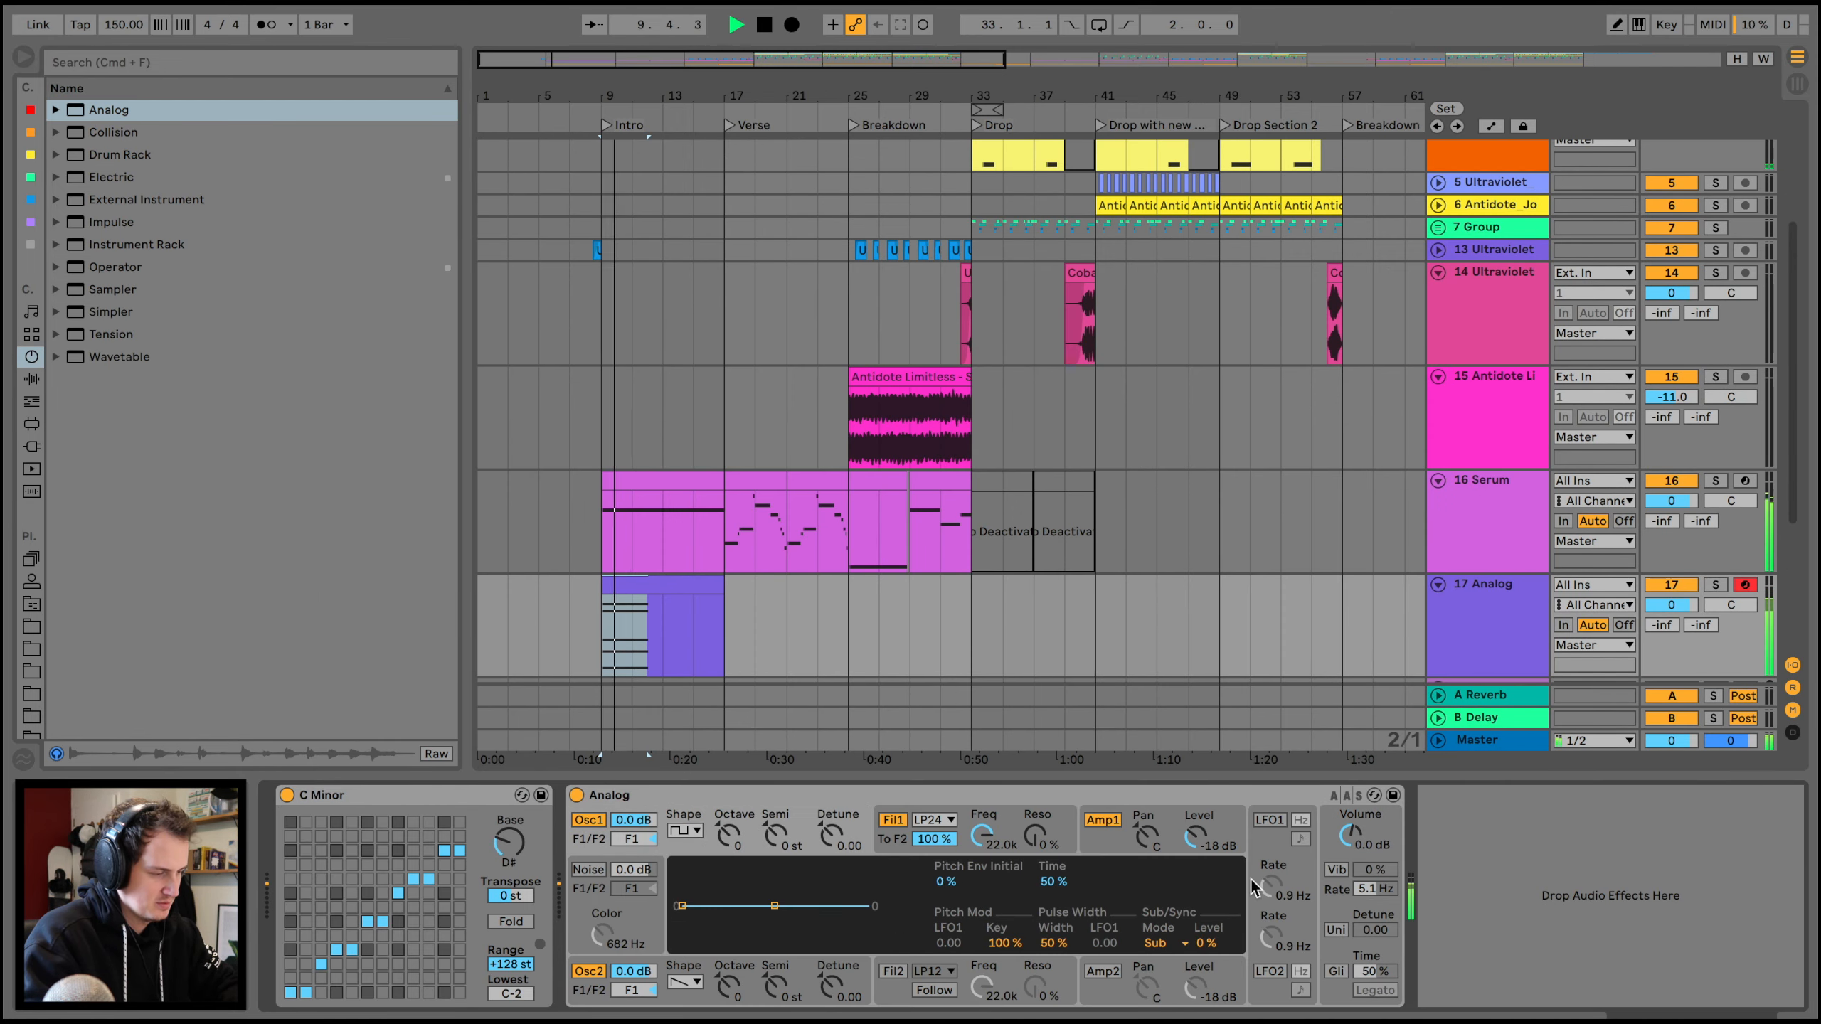
- Insert an Arpeggiator ahead of the Analog synth on track 17 and set its rate to 1/32
{"action": "left_click", "coordinate": [1276, 855]}
{"action": "left_click", "coordinate": [1133, 851]}
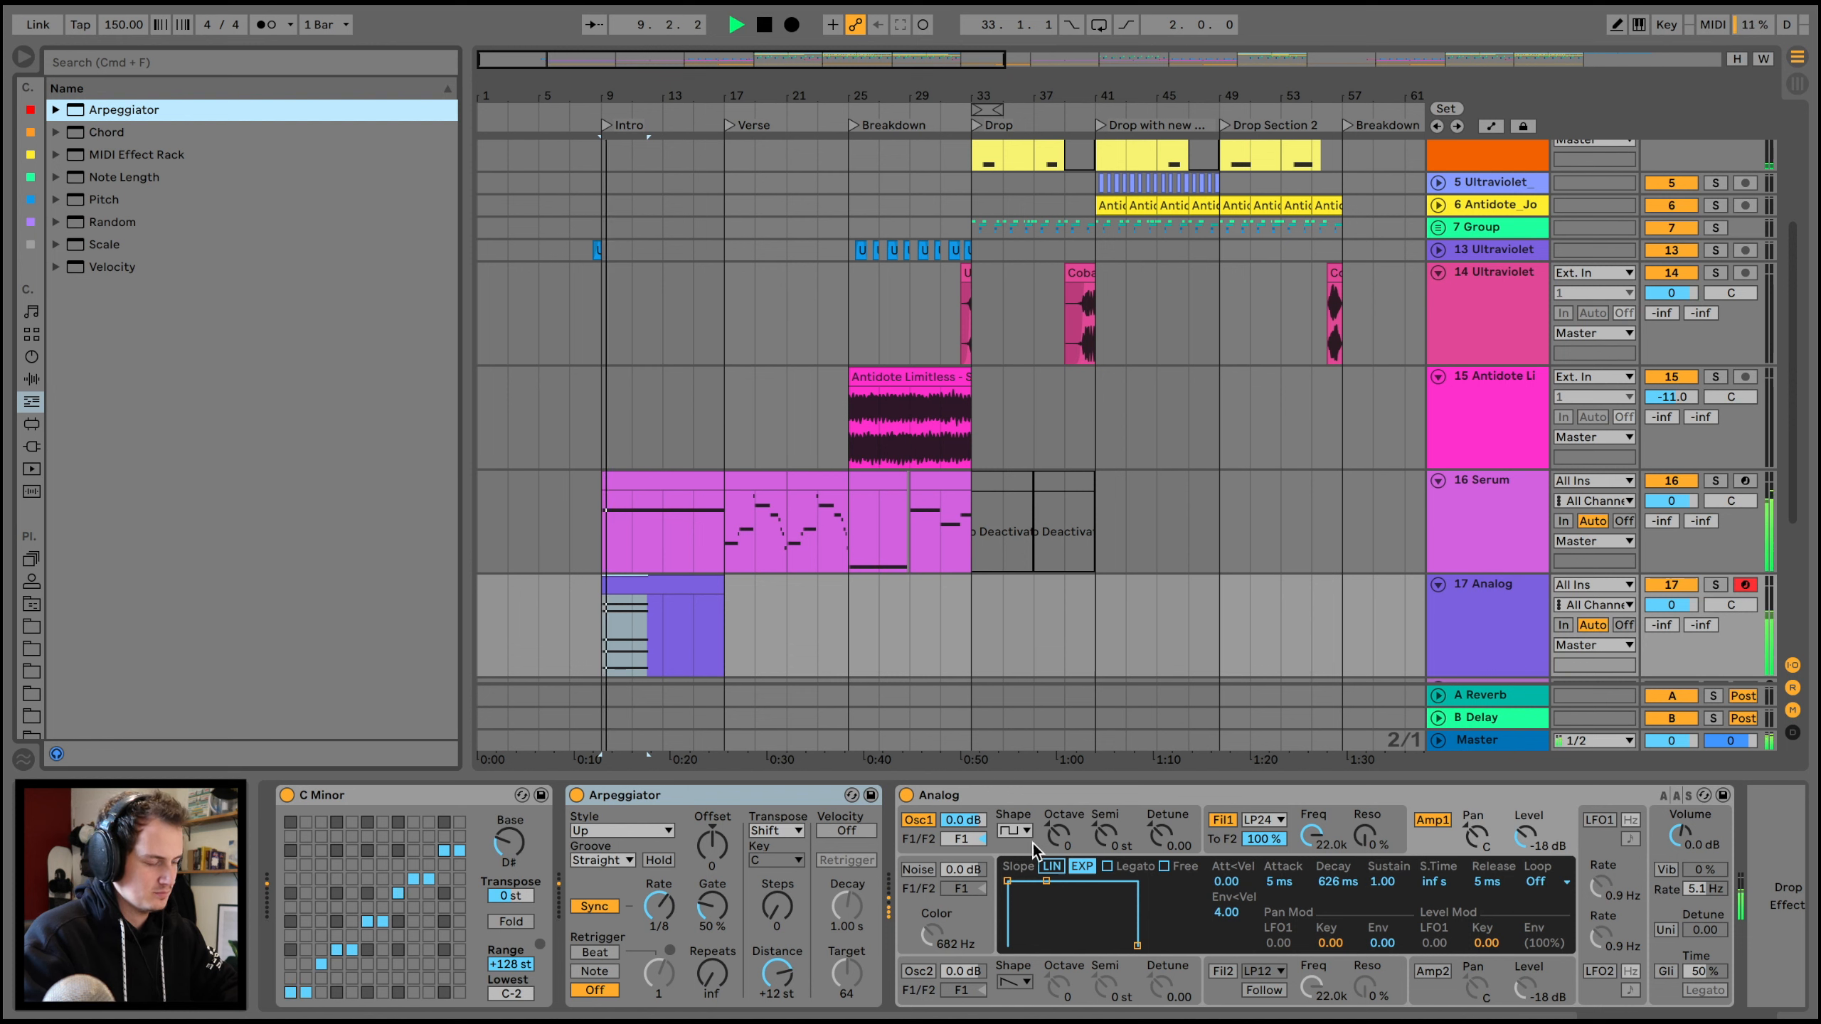
{"action": "left_click_drag", "start_coordinate": [677, 899], "coordinate": [677, 933]}
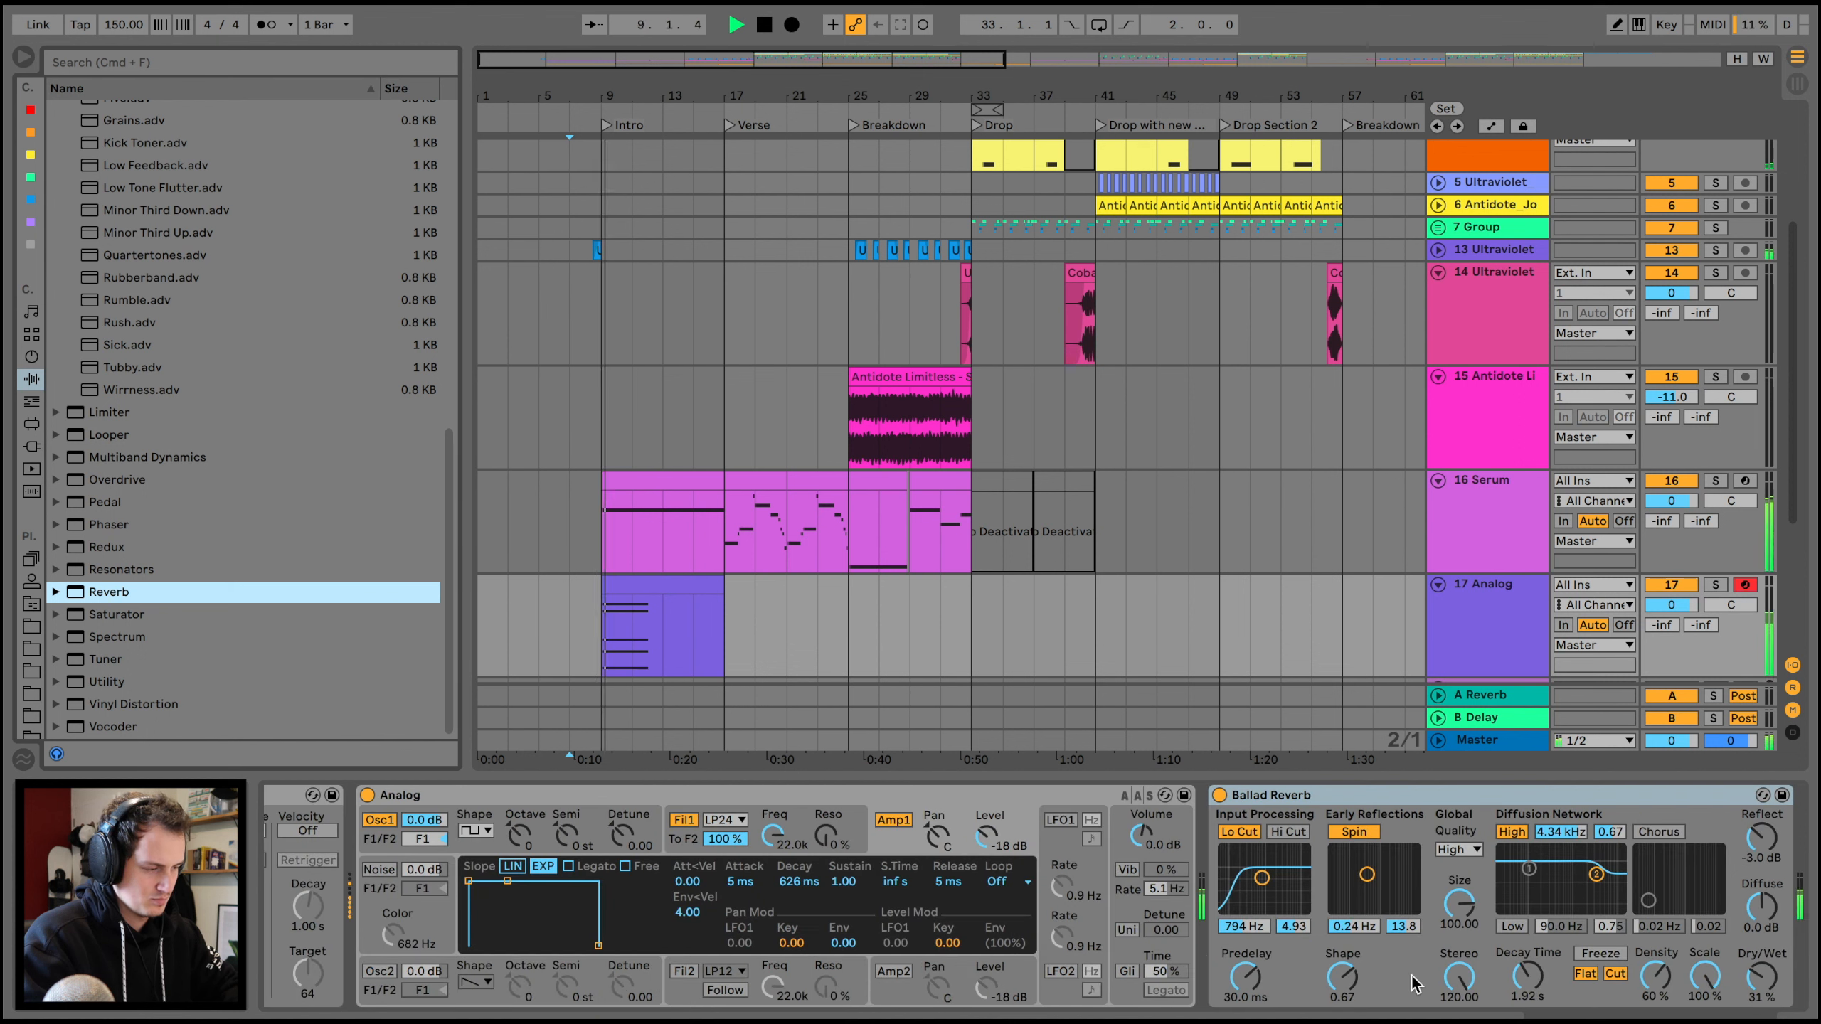
- Add Ballad Reverb after Analog with a decay time of 2.76 s, and raise the first oscillator by one octave
{"action": "left_click_drag", "start_coordinate": [1761, 977], "coordinate": [1761, 906]}
{"action": "key", "text": "space"}
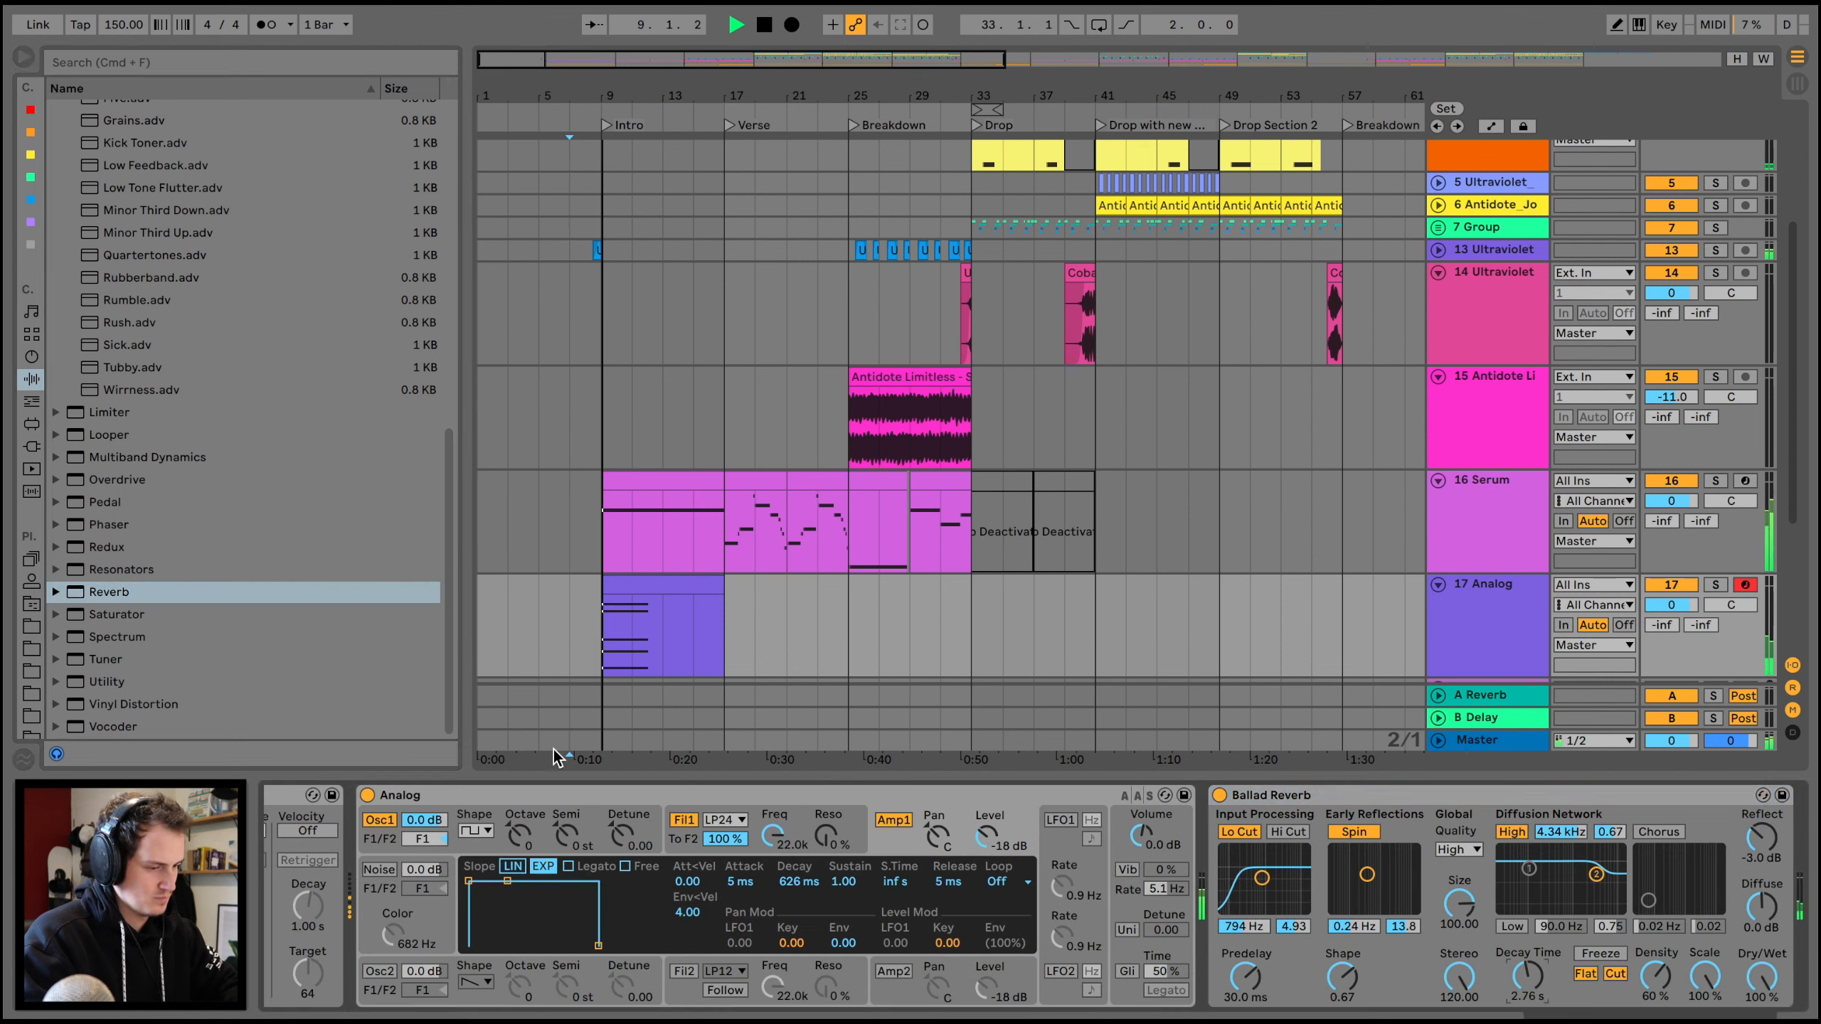
{"action": "left_click_drag", "start_coordinate": [520, 836], "coordinate": [520, 825]}
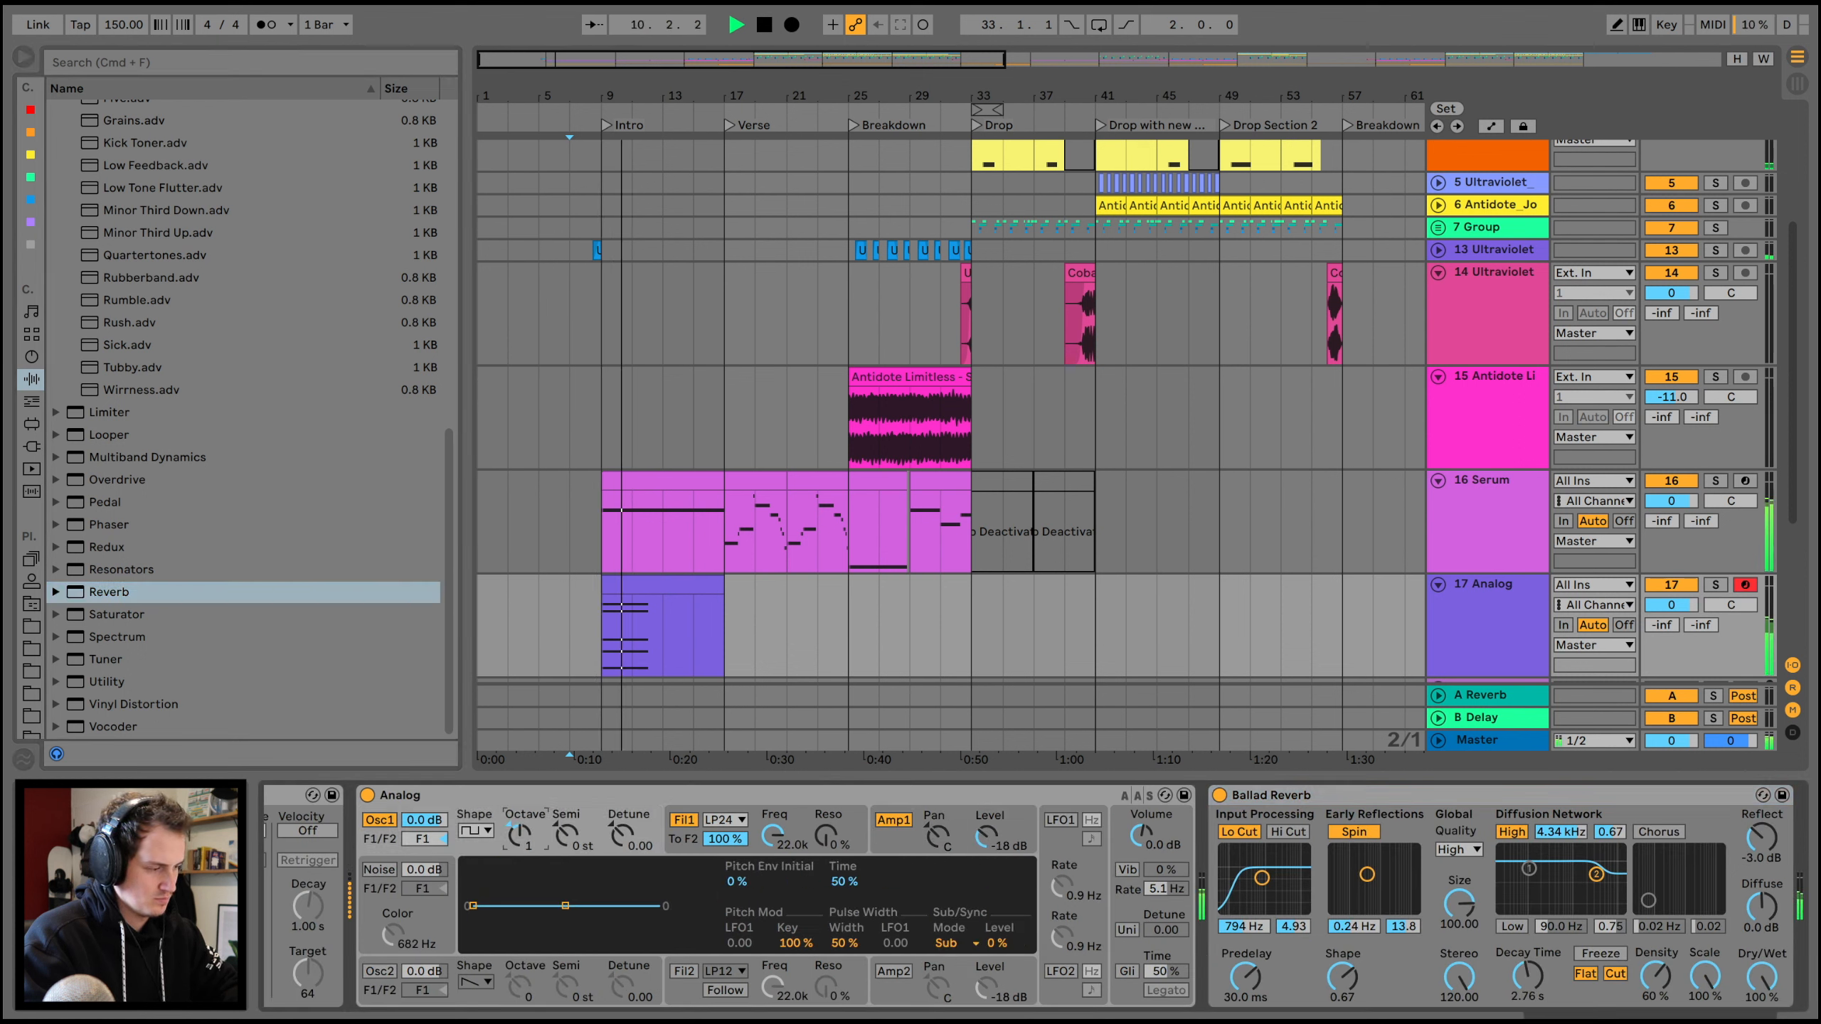
- Set the Arpeggiator's retrigger mode to Beat on track 17
{"action": "left_click", "coordinate": [724, 820]}
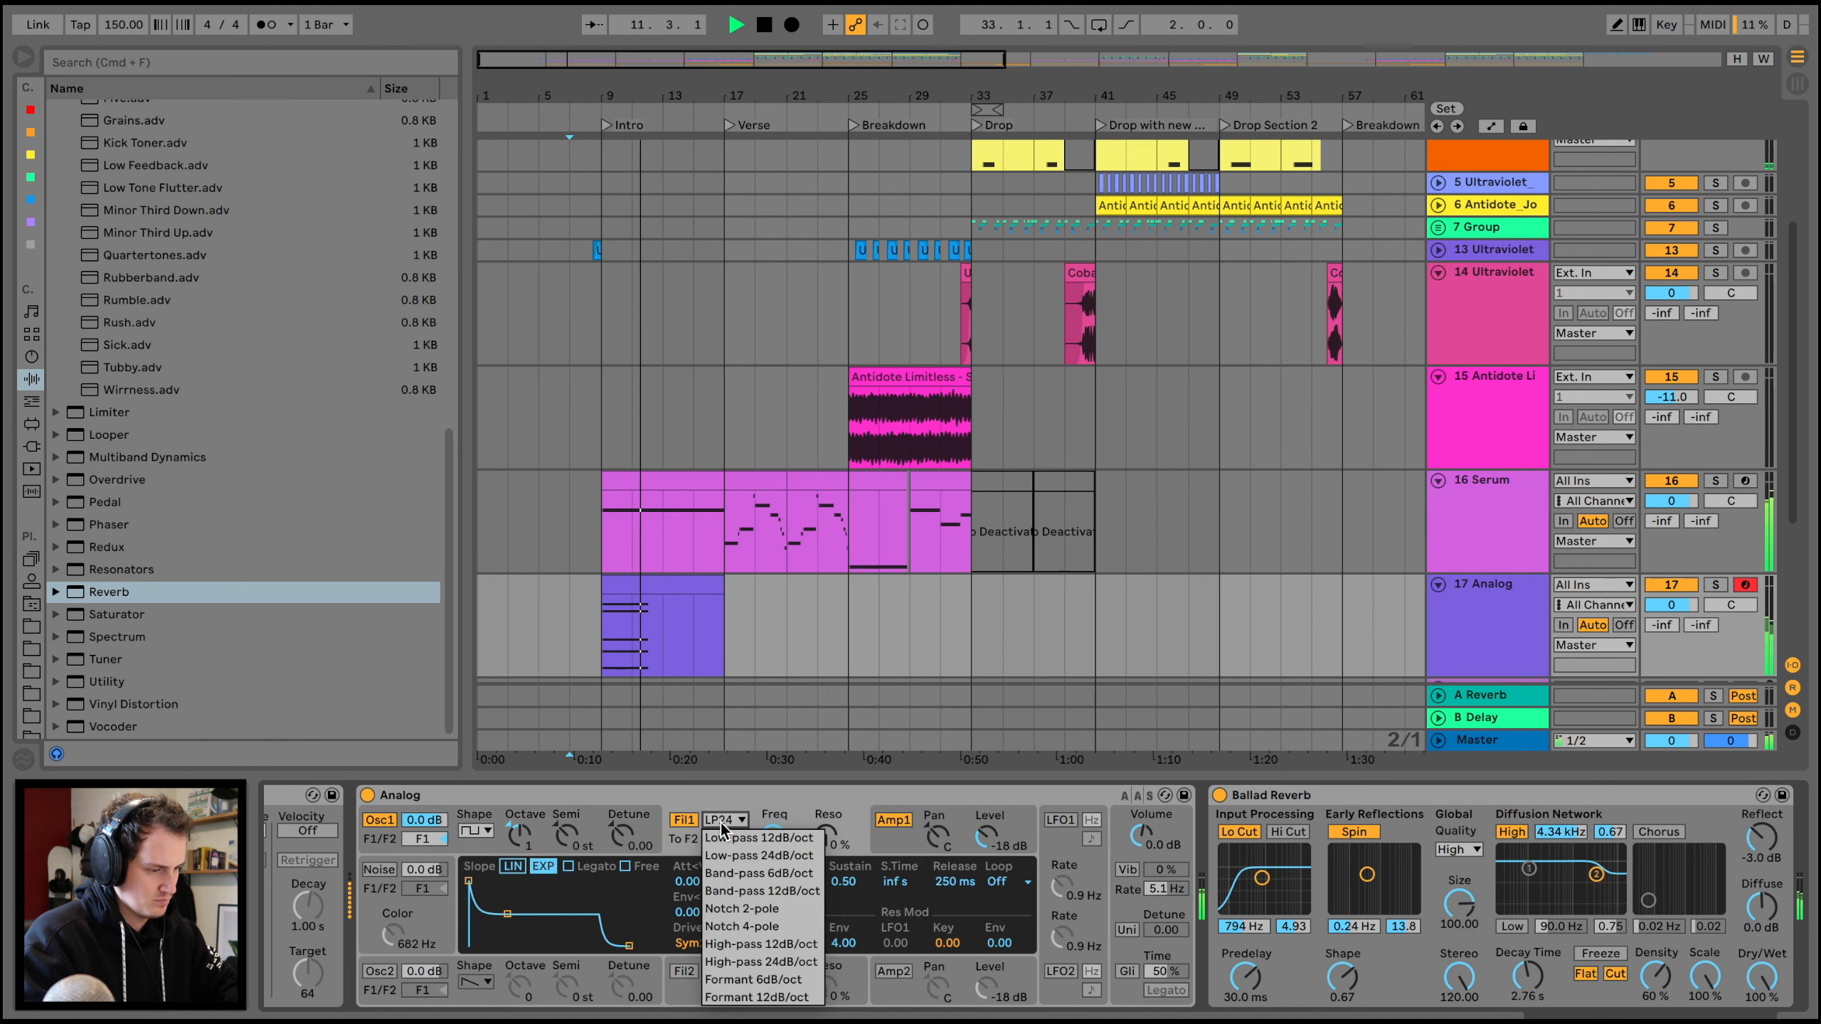
{"action": "left_click", "coordinate": [423, 923]}
{"action": "scroll", "coordinate": [423, 922], "scroll_direction": "left", "scroll_amount": 5}
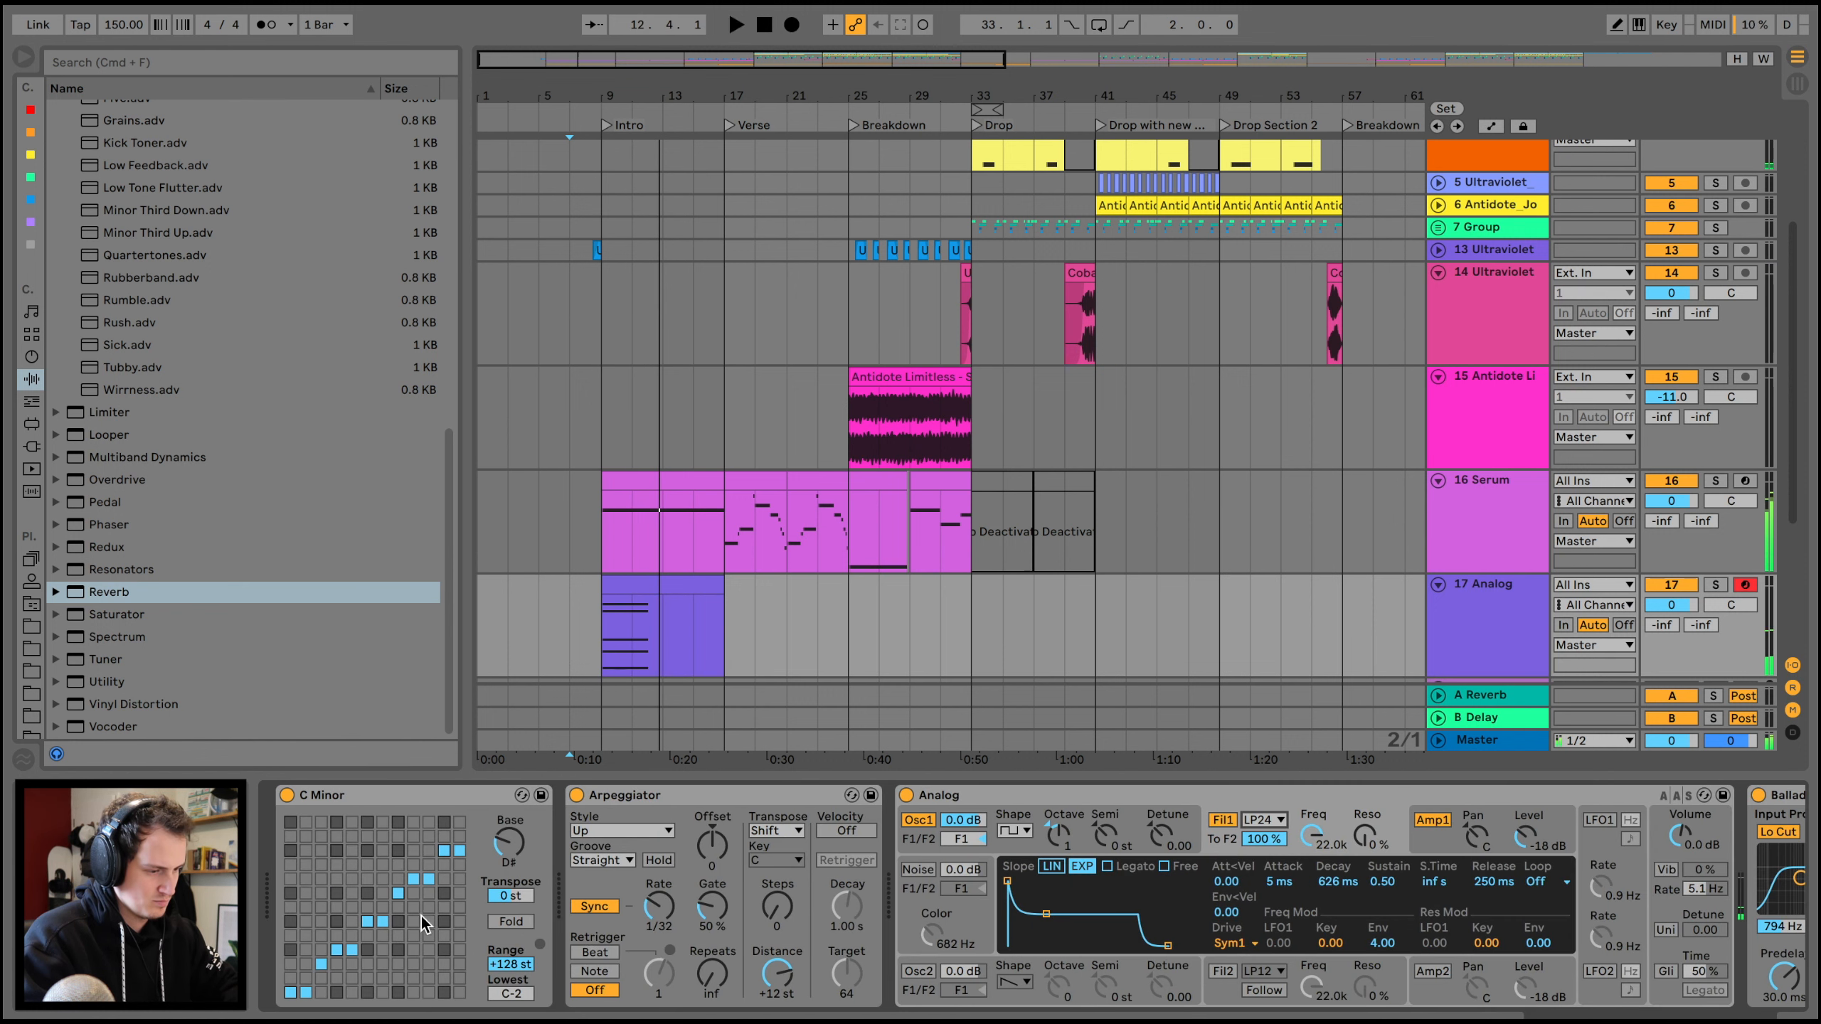
{"action": "left_click", "coordinate": [594, 954]}
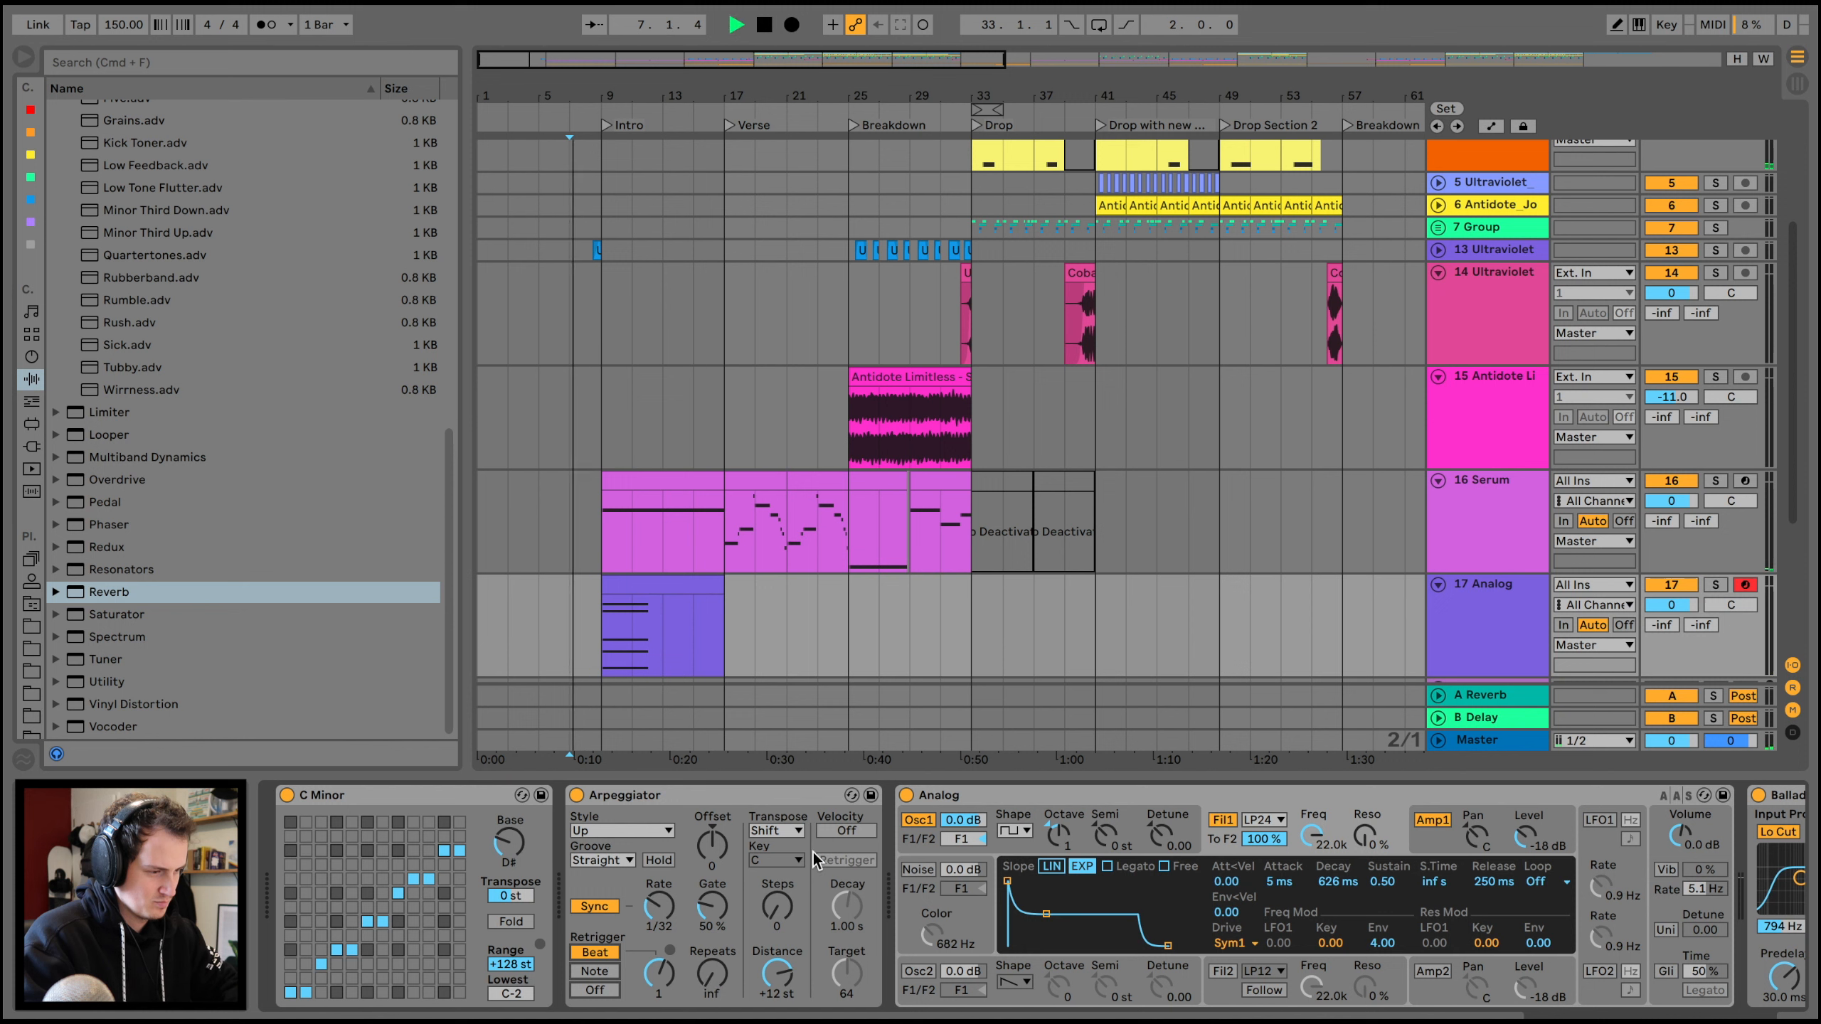
- Set Analog's first filter to High-pass 24dB/oct, sweep its frequency down to 51 and play the Intro chord clip
{"action": "left_click", "coordinate": [628, 587]}
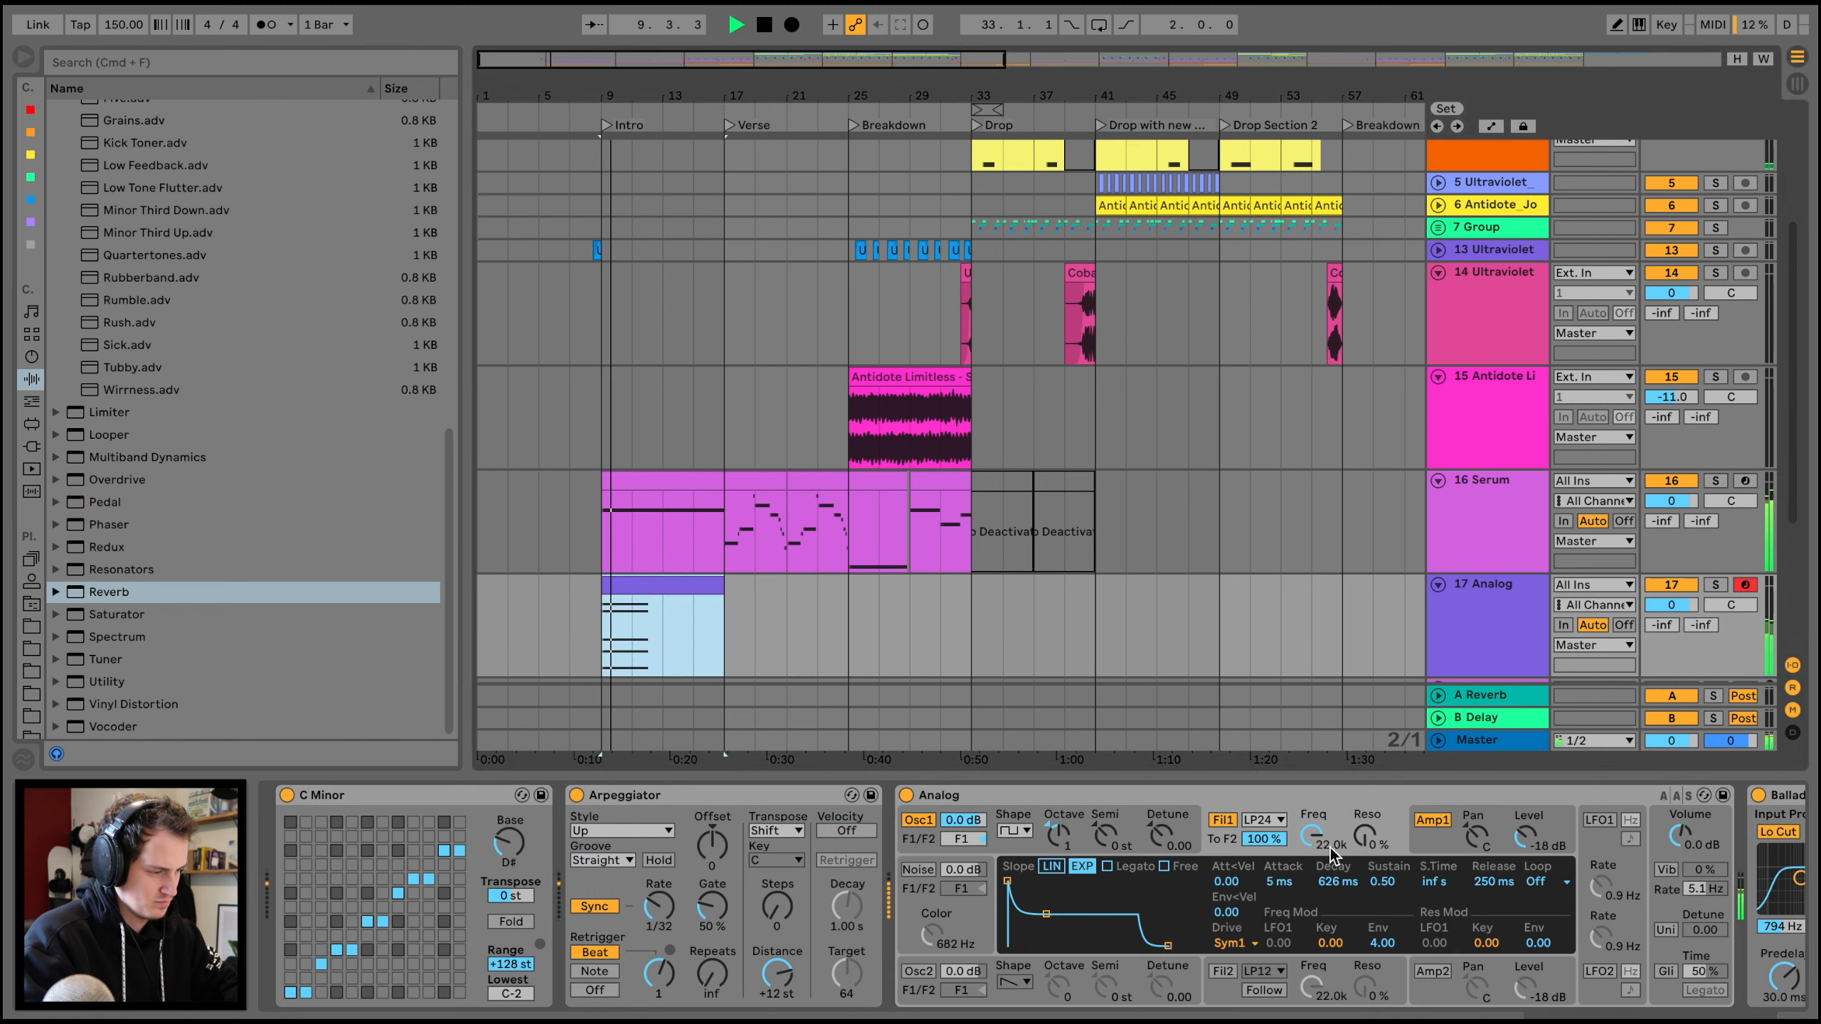
{"action": "left_click", "coordinate": [1265, 820]}
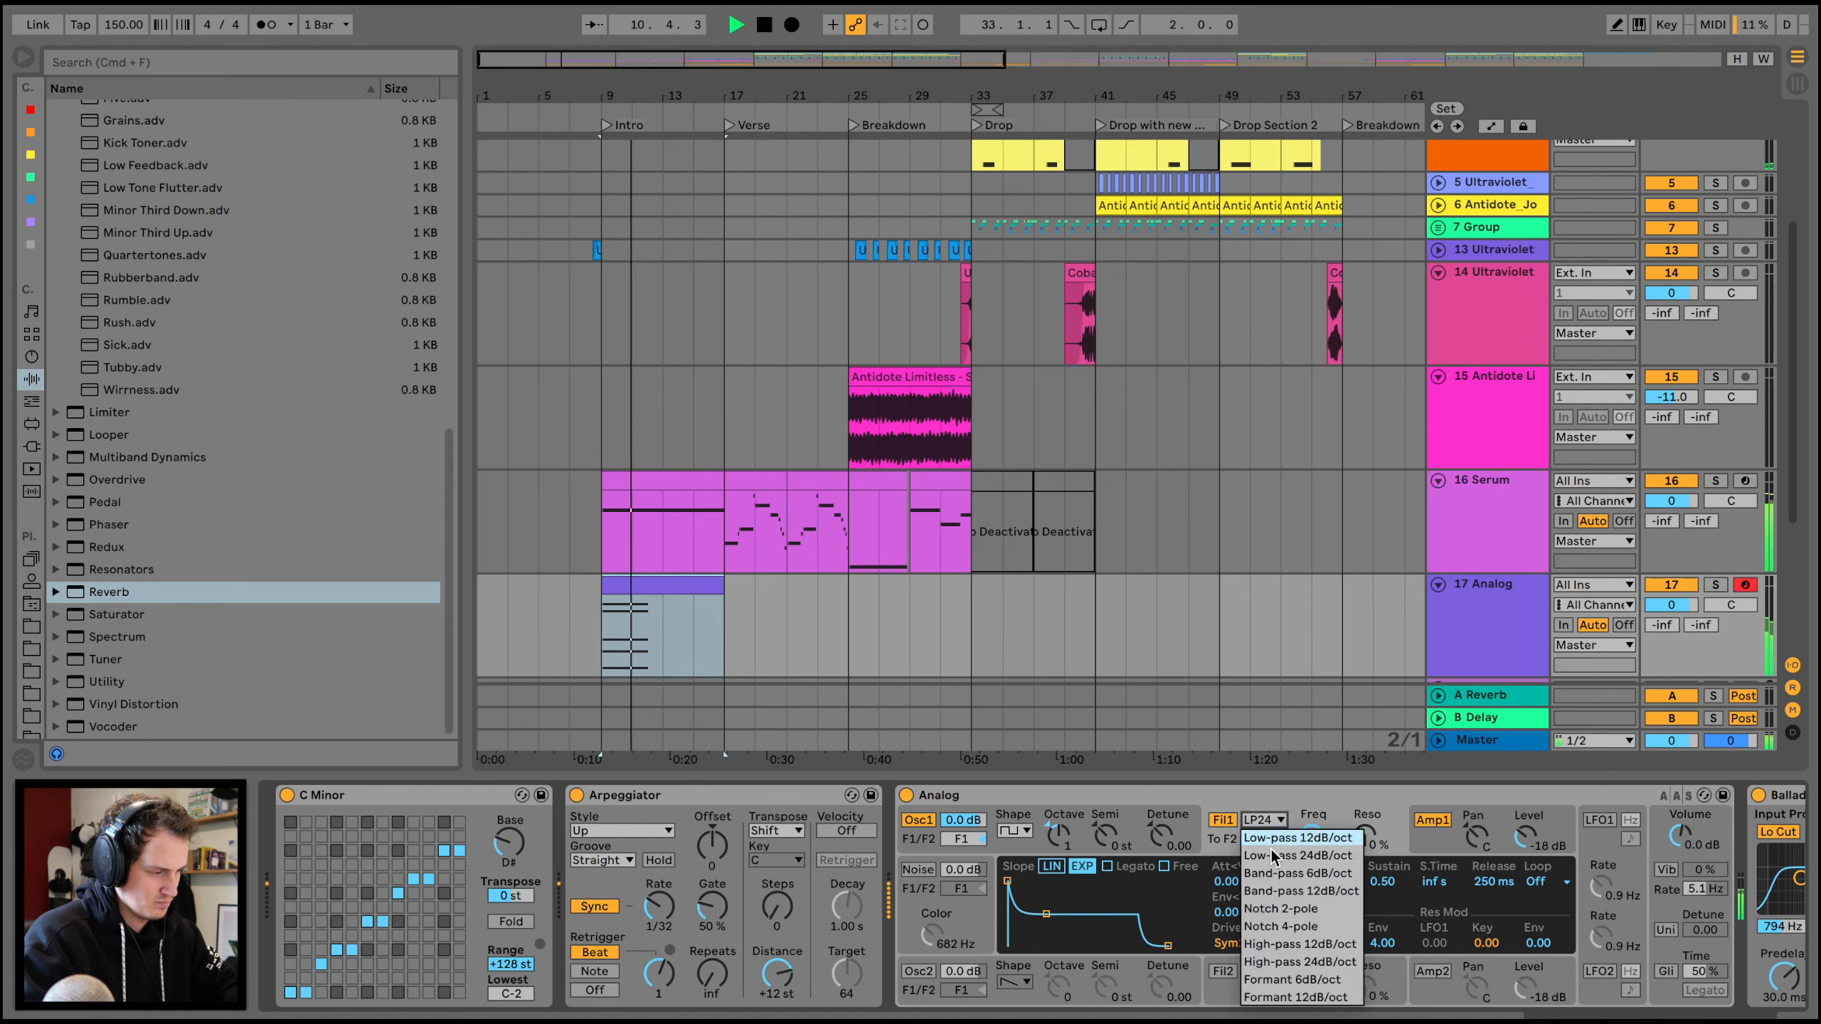
{"action": "left_click", "coordinate": [1299, 967]}
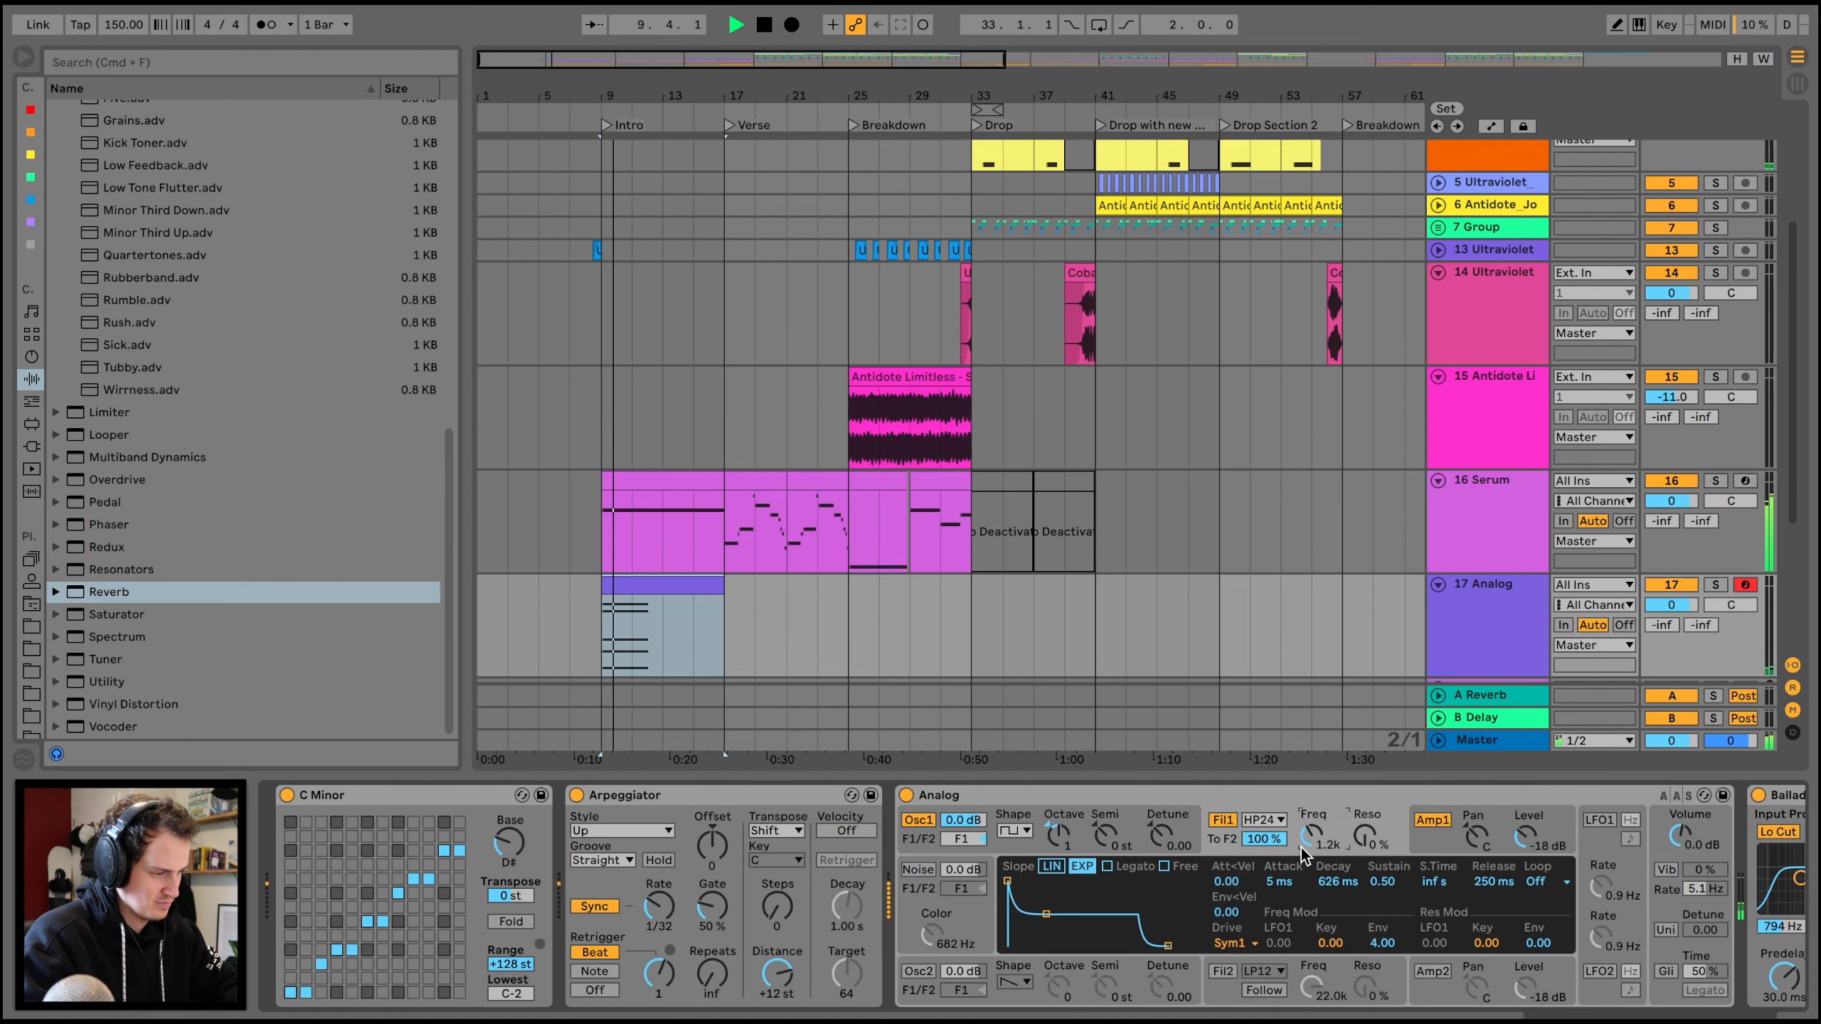
{"action": "key", "text": "space"}
{"action": "key", "text": "space"}
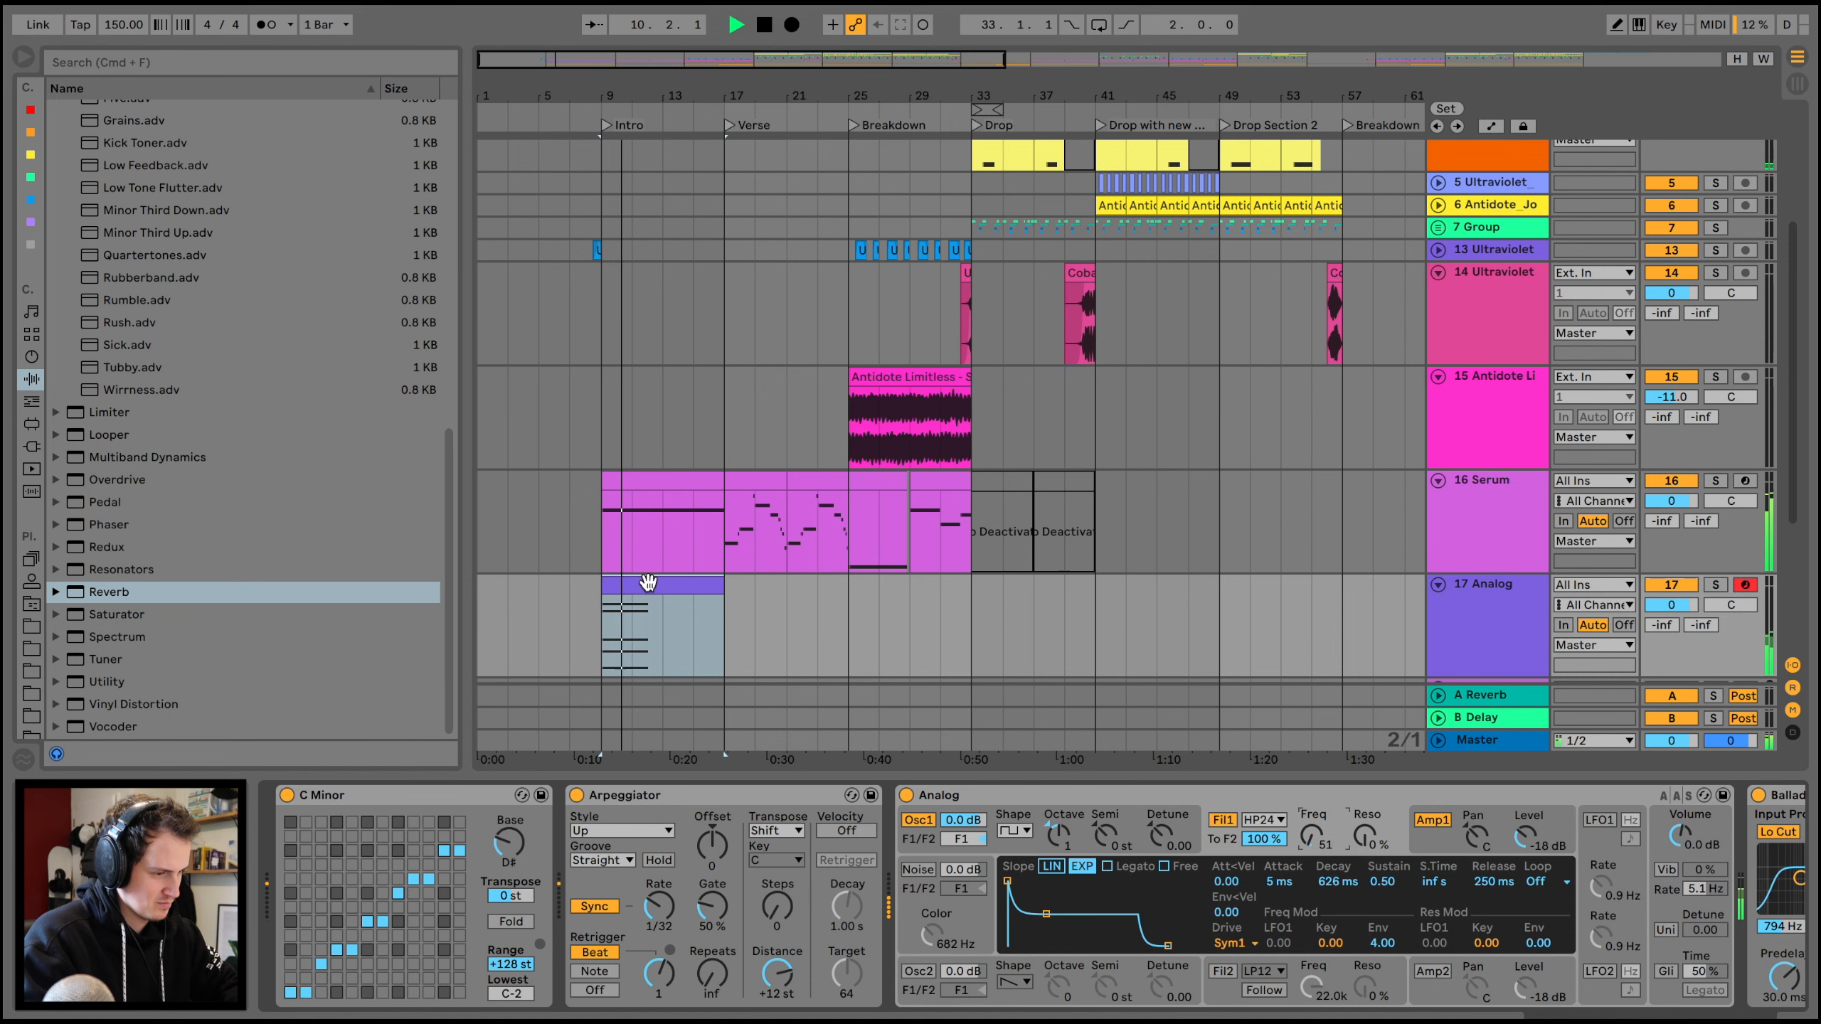
- Lengthen the chord notes to fill the Intro clip on track 17, and duplicate the clip into the Verse
{"action": "key", "text": "shift+Tab"}
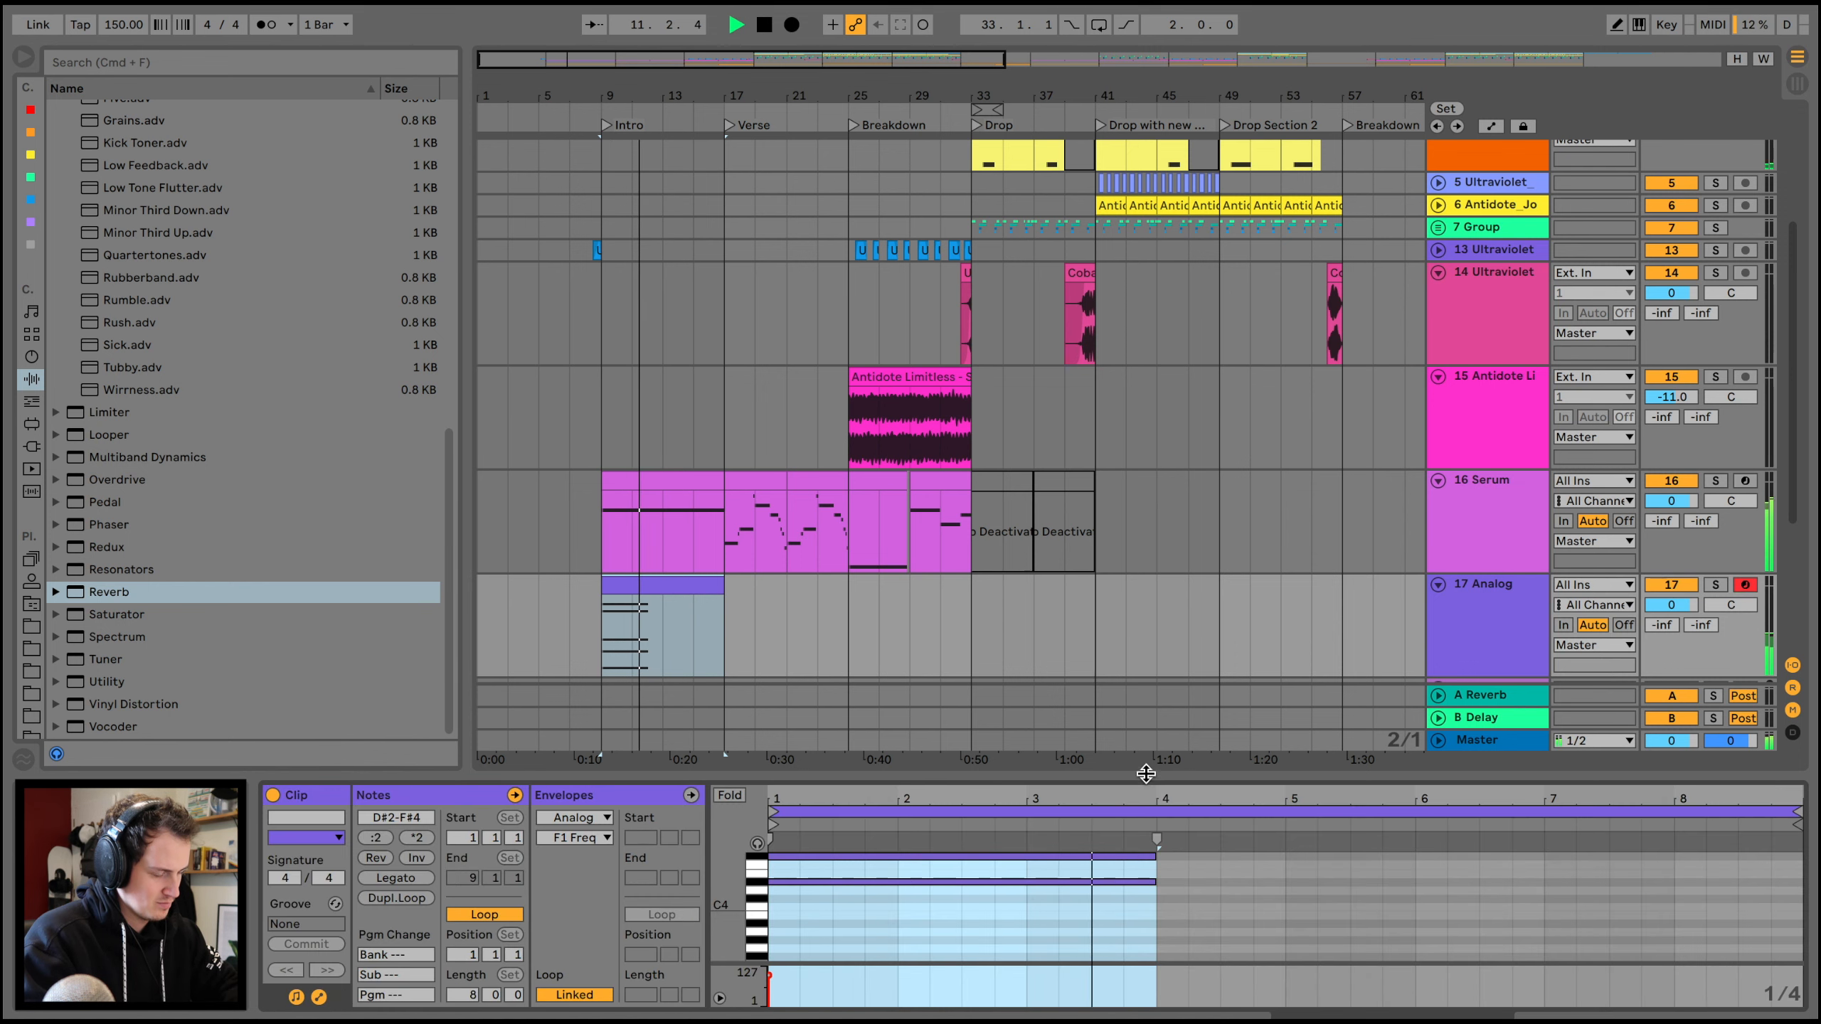
{"action": "key", "text": "ctrl+alt+e"}
{"action": "left_click", "coordinate": [417, 280]}
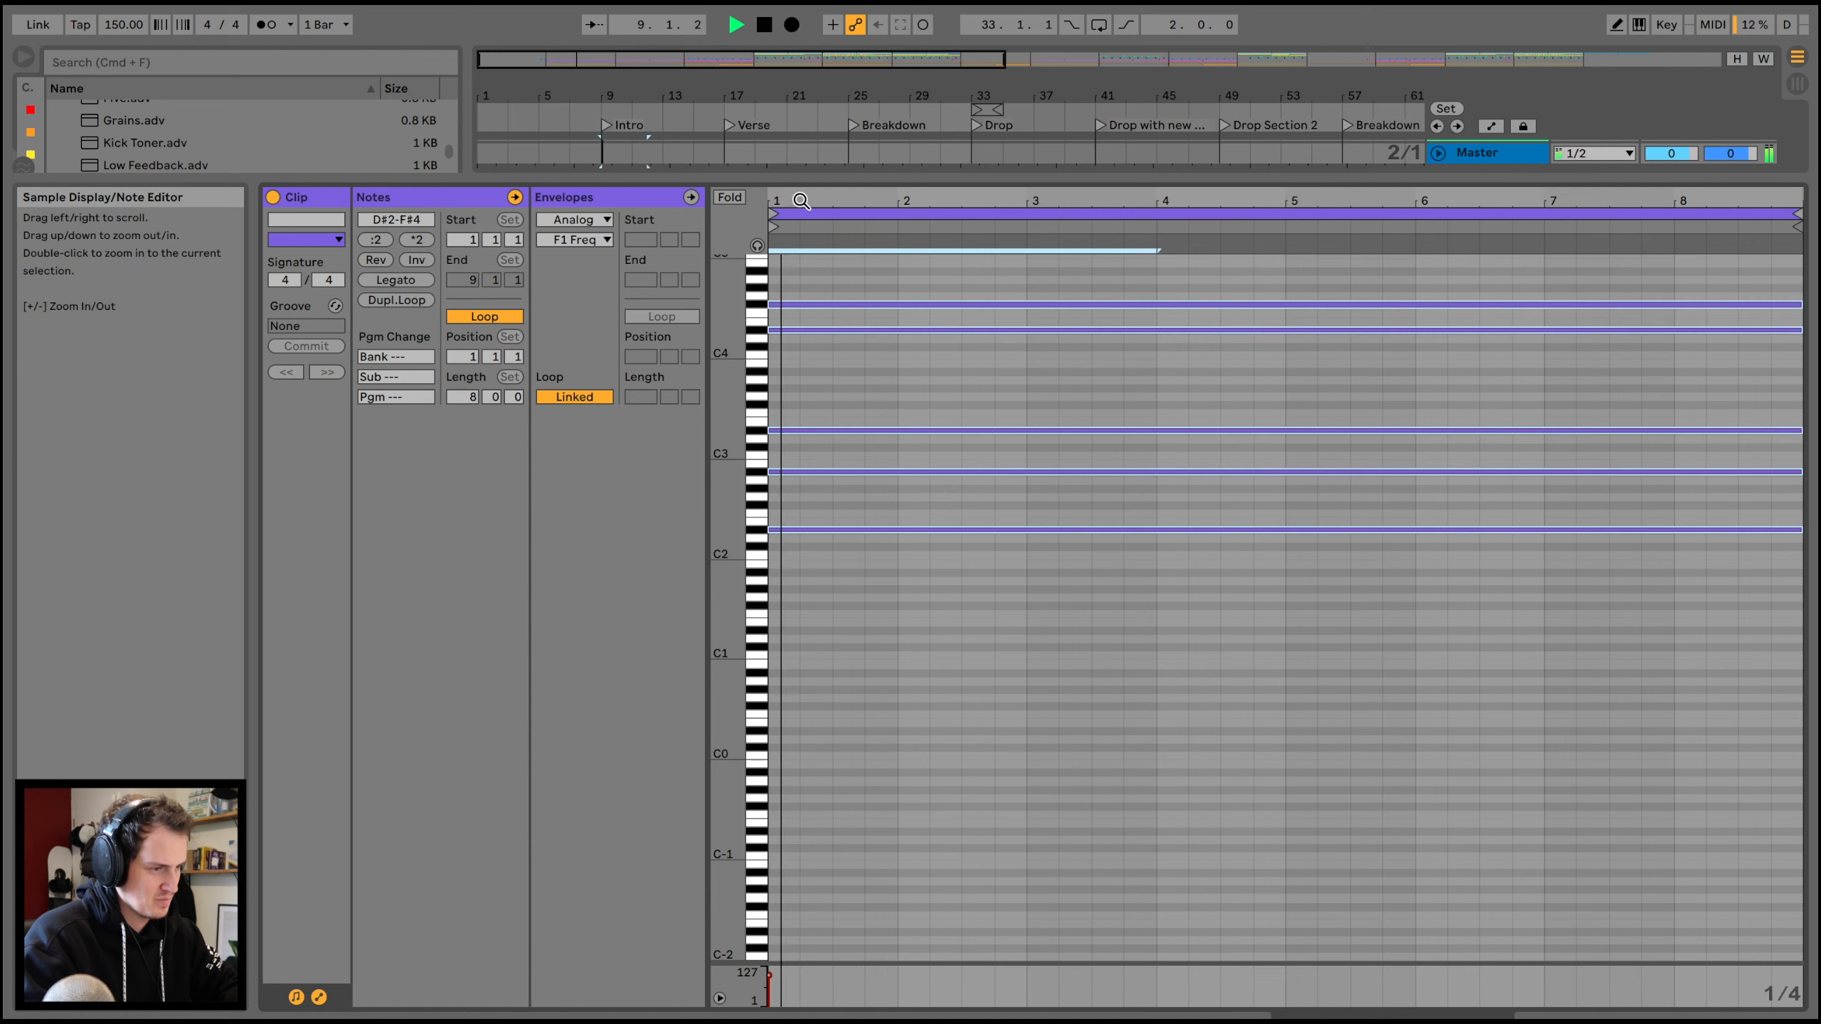
{"action": "left_click_drag", "start_coordinate": [825, 181], "coordinate": [825, 997]}
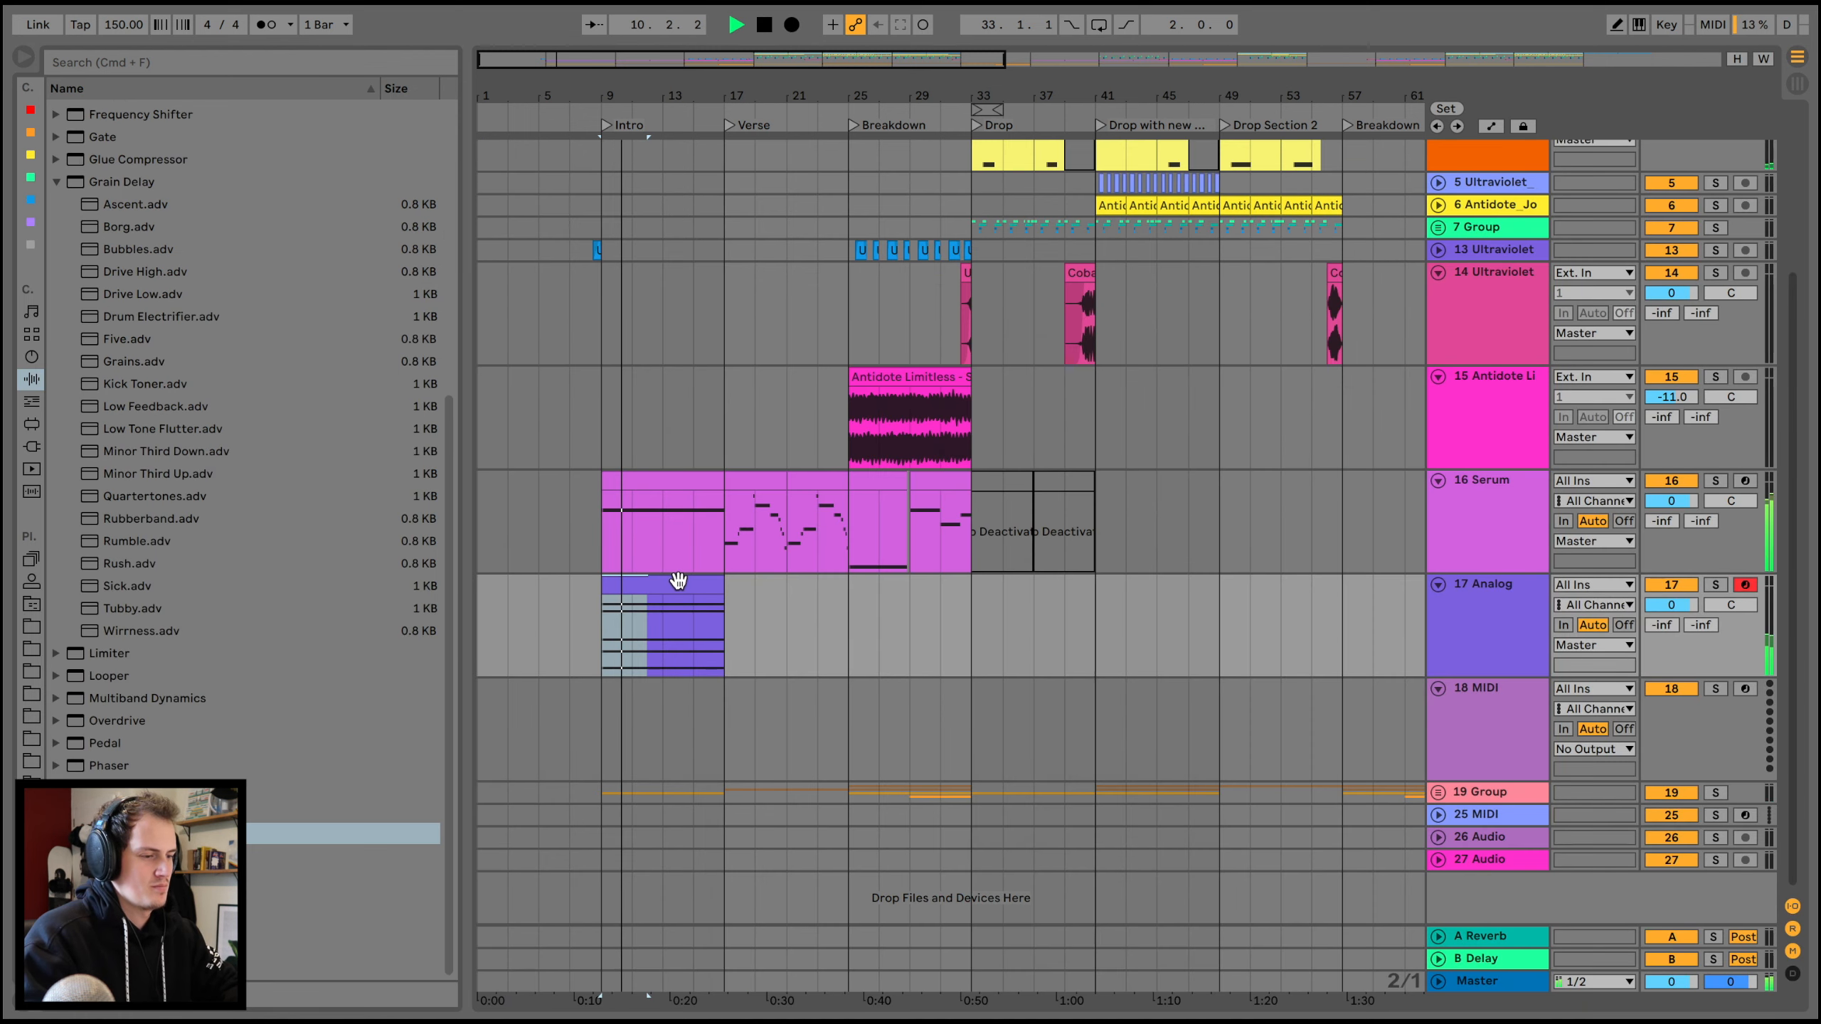
{"action": "key", "text": "ctrl+d"}
- Automate track 17's Ballad Reverb dry/wet down to 55% at the Verse, and set Analog's filter envelope to sustain 1.00 and release 52 ms
{"action": "double_click", "coordinate": [1484, 522]}
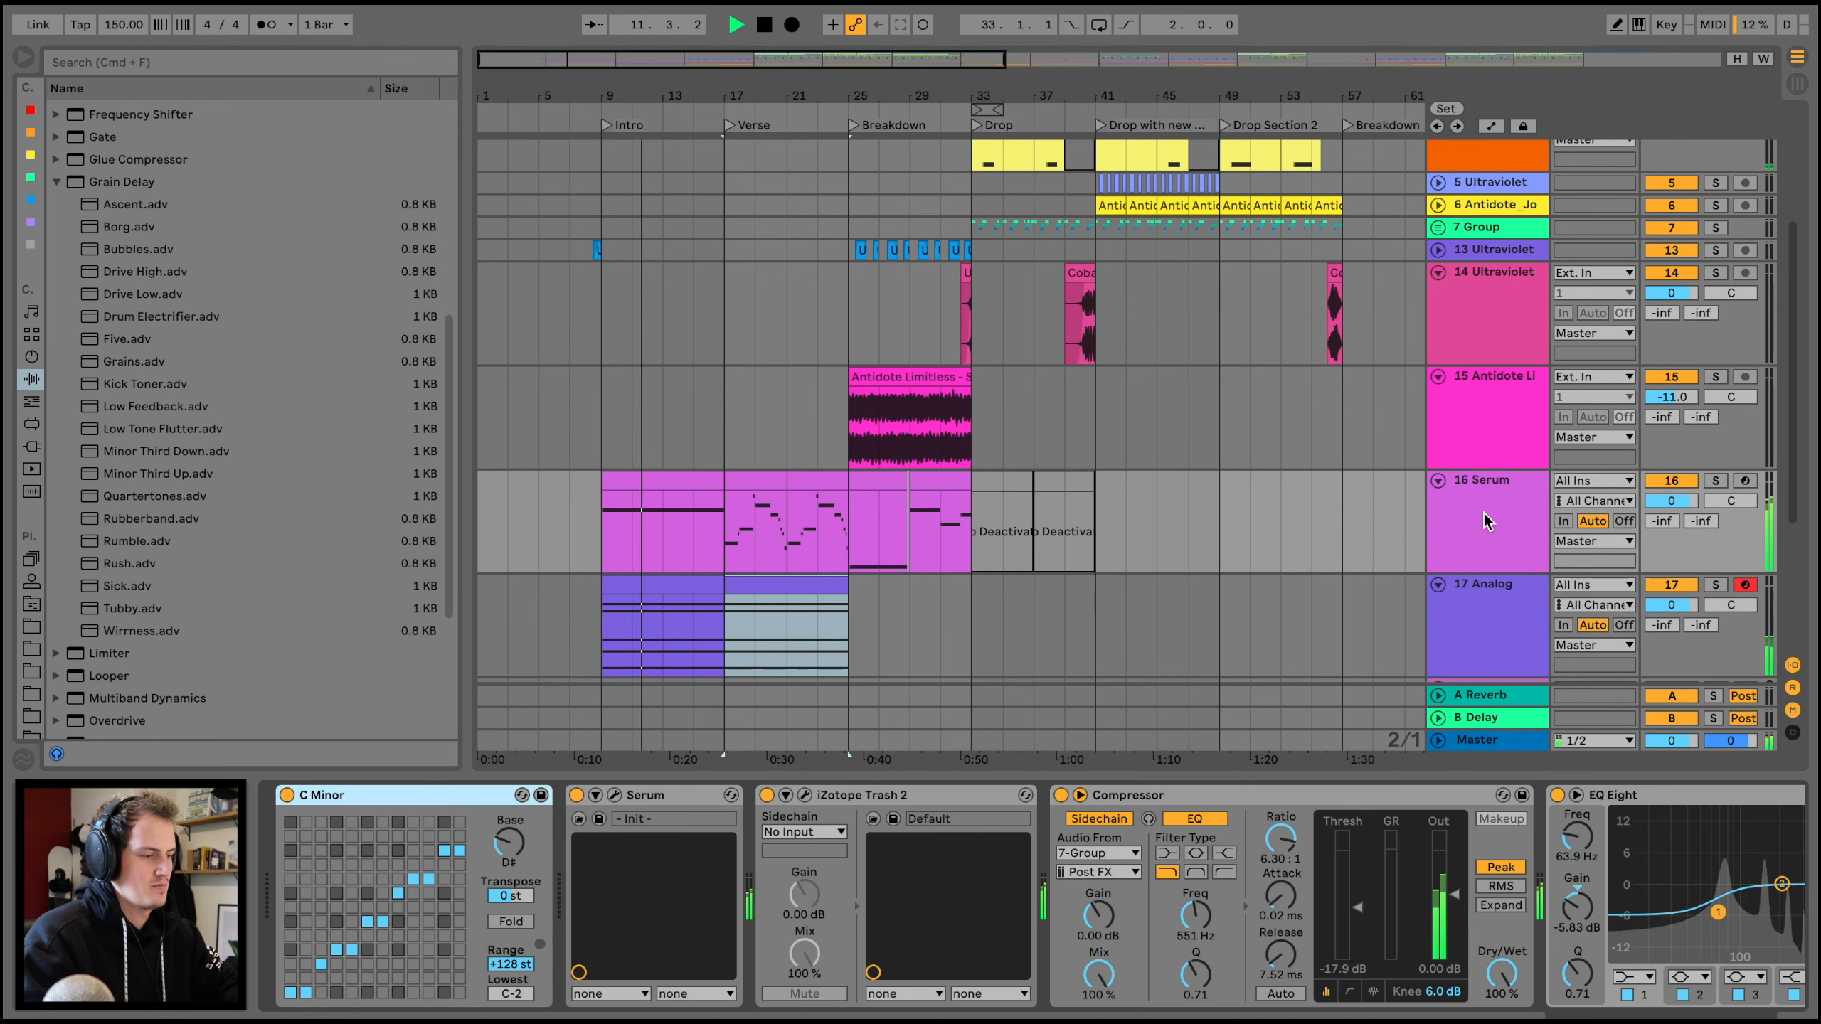
{"action": "left_click", "coordinate": [1484, 624]}
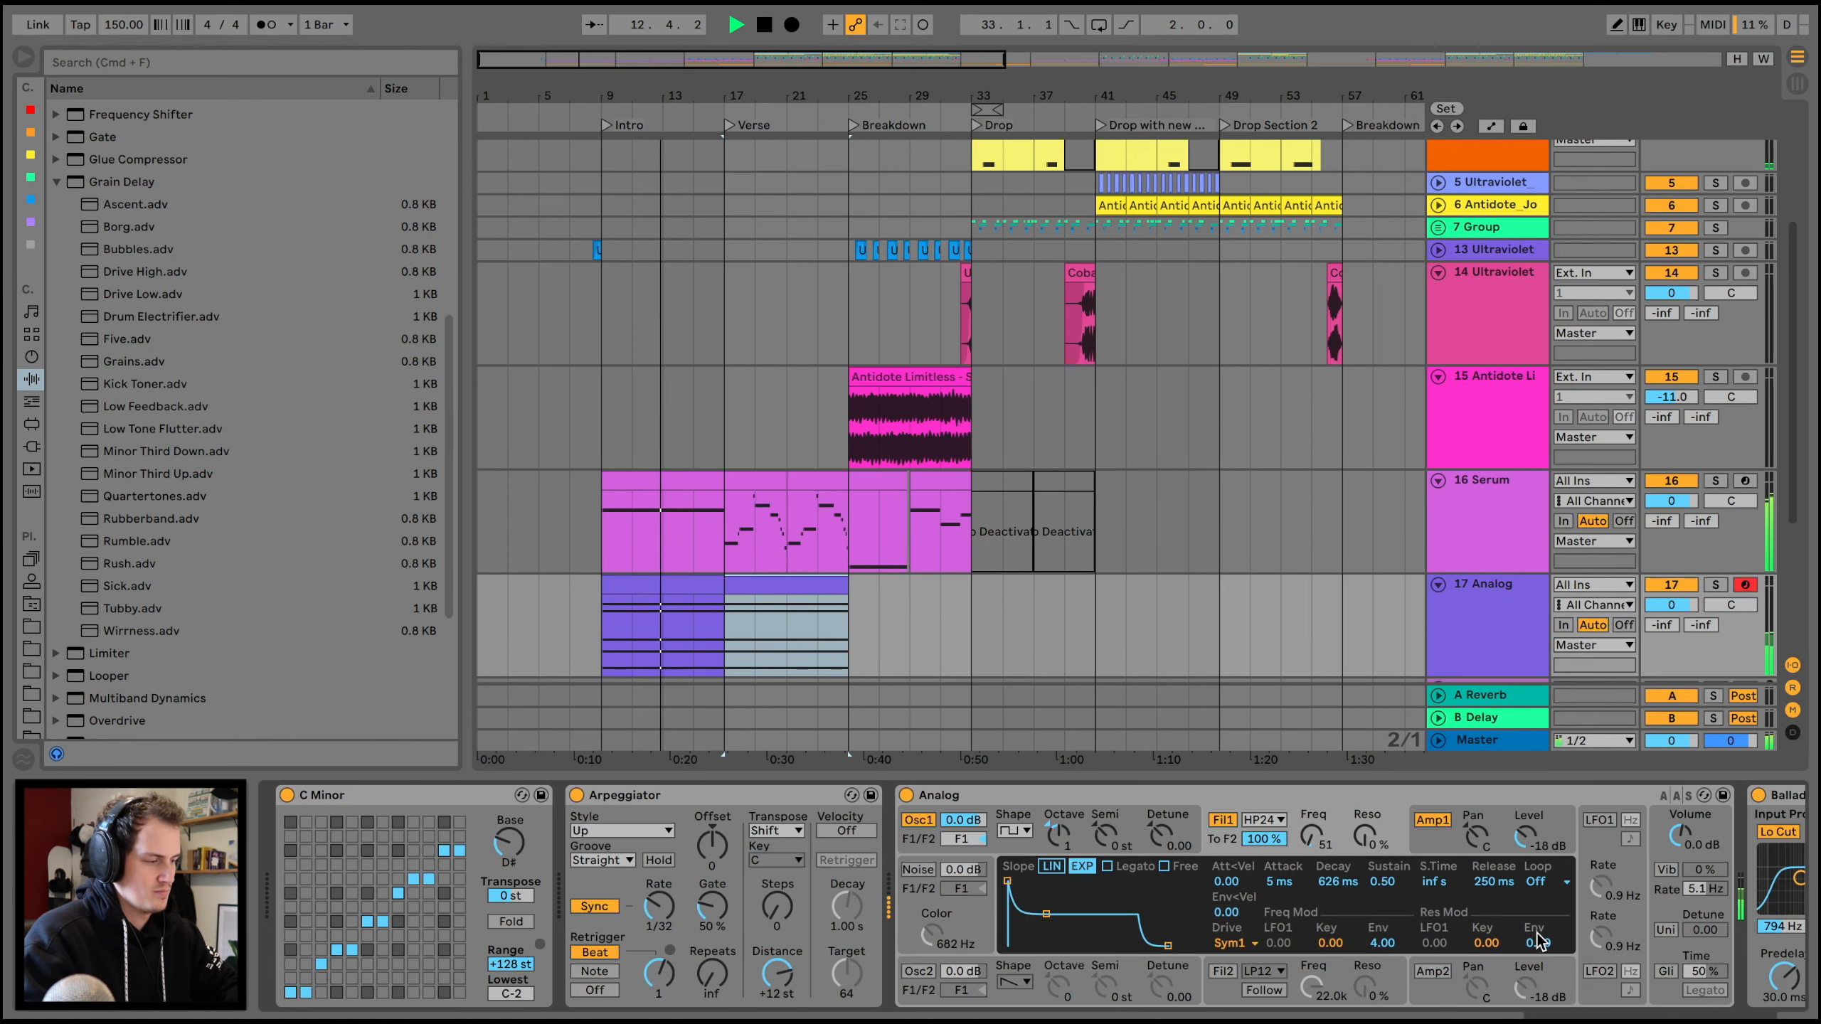
{"action": "left_click_drag", "start_coordinate": [1642, 977], "coordinate": [1642, 1005]}
{"action": "key", "text": "a"}
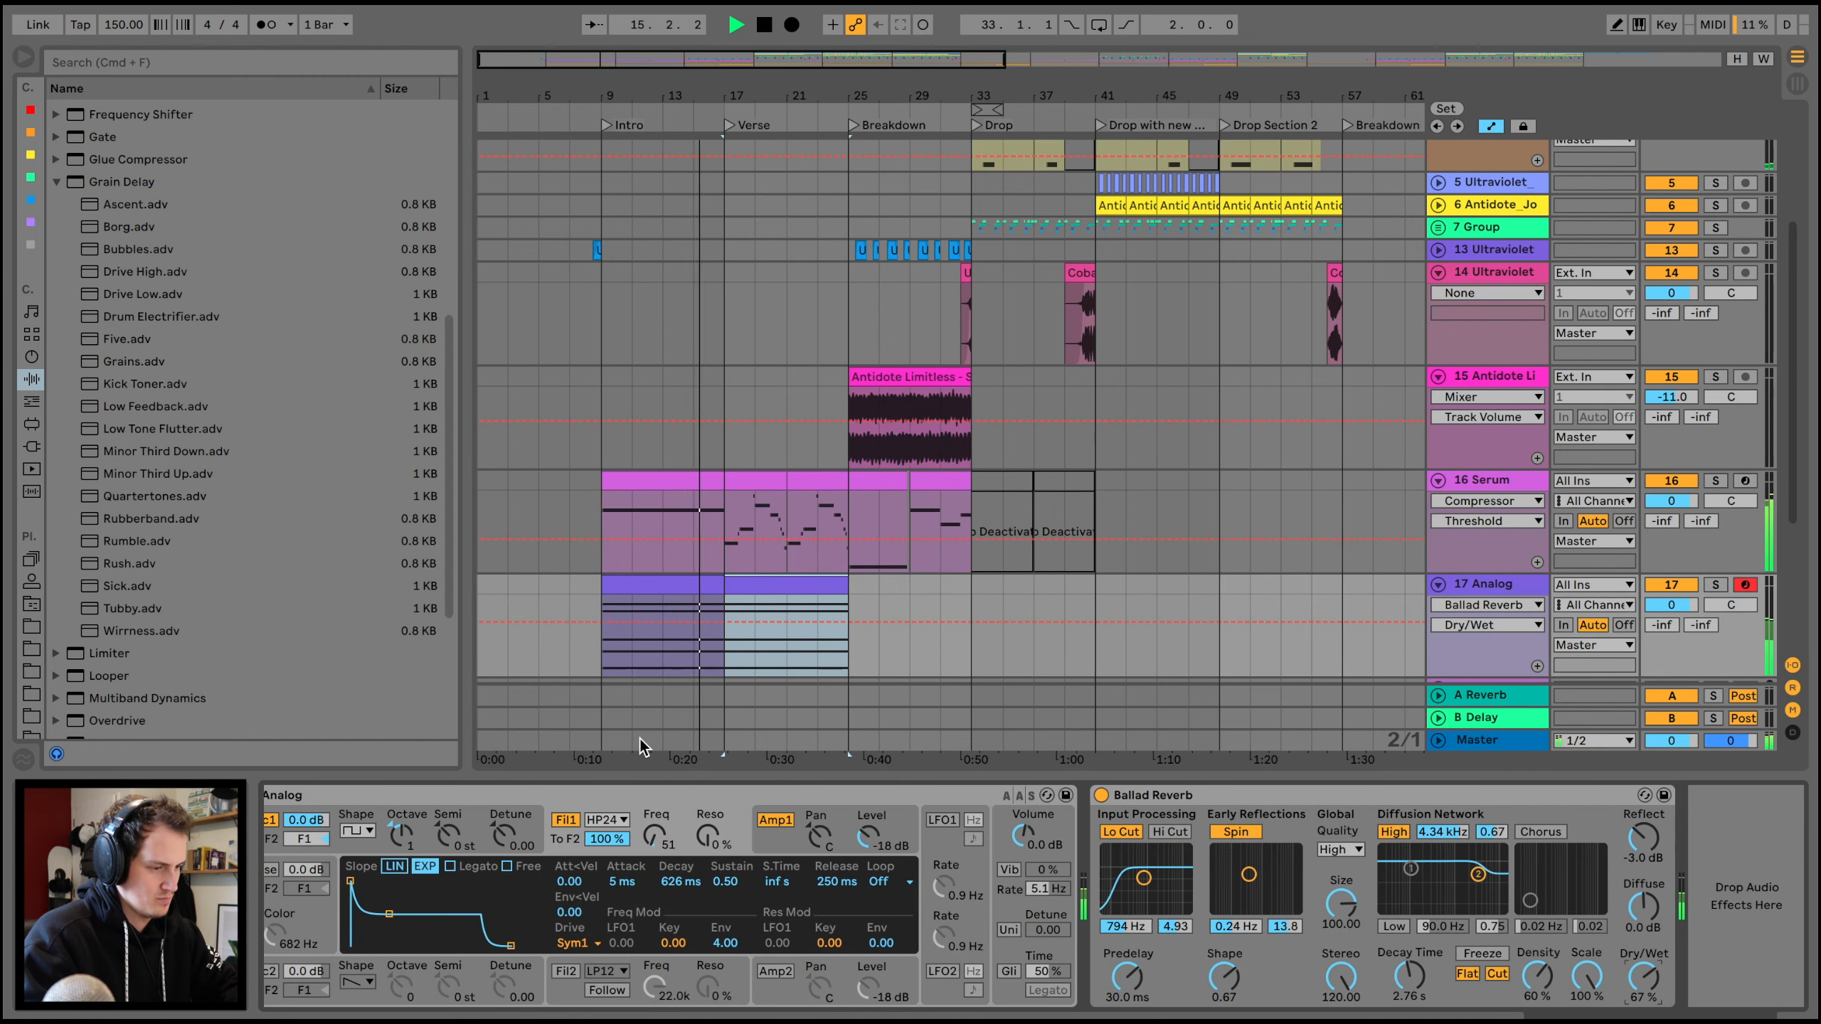
{"action": "left_click_drag", "start_coordinate": [670, 623], "coordinate": [725, 632]}
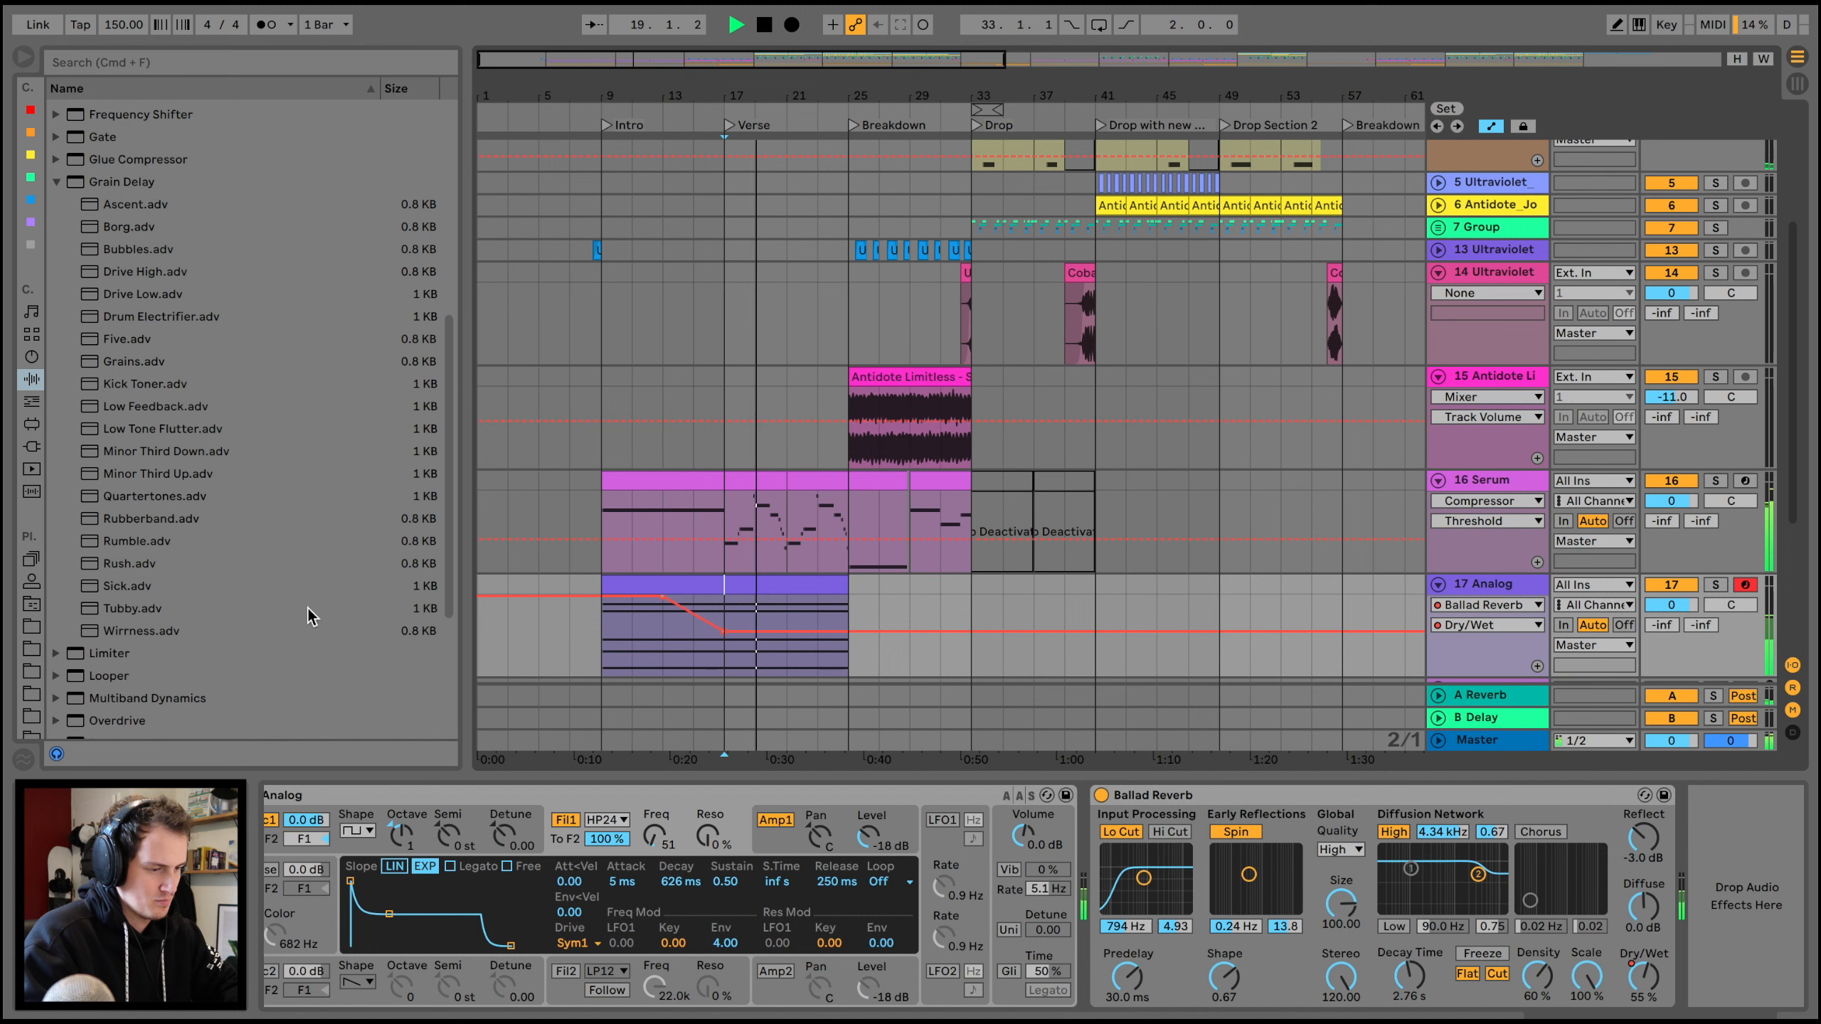
{"action": "mouse_move", "coordinate": [511, 945]}
{"action": "left_mouse_down"}
{"action": "mouse_move", "coordinate": [414, 901]}
{"action": "mouse_move", "coordinate": [415, 880]}
{"action": "mouse_move", "coordinate": [497, 945]}
{"action": "left_mouse_up"}
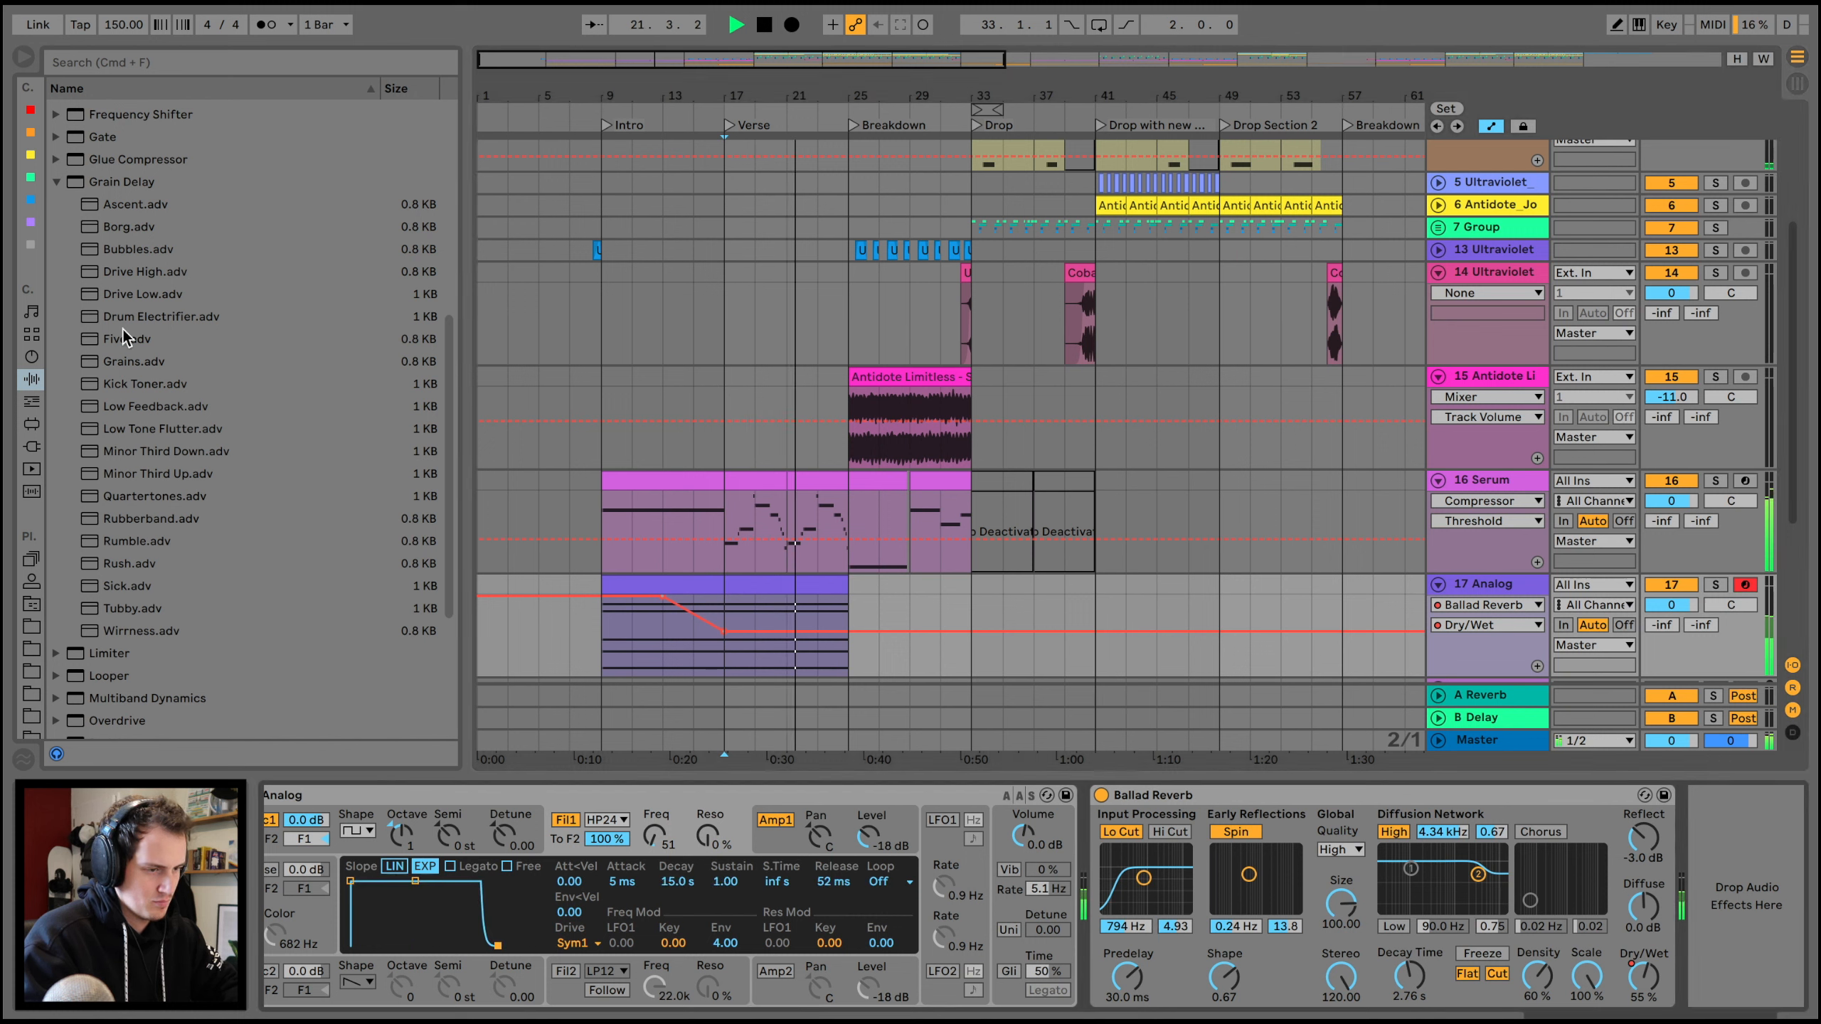
- Add an Auto Filter after Ballad Reverb on track 17 and automate its frequency falling through the Verse from 19.9 kHz
{"action": "scroll", "coordinate": [144, 215], "scroll_direction": "up", "scroll_amount": 7}
{"action": "left_click", "coordinate": [130, 155]}
{"action": "double_click", "coordinate": [130, 154]}
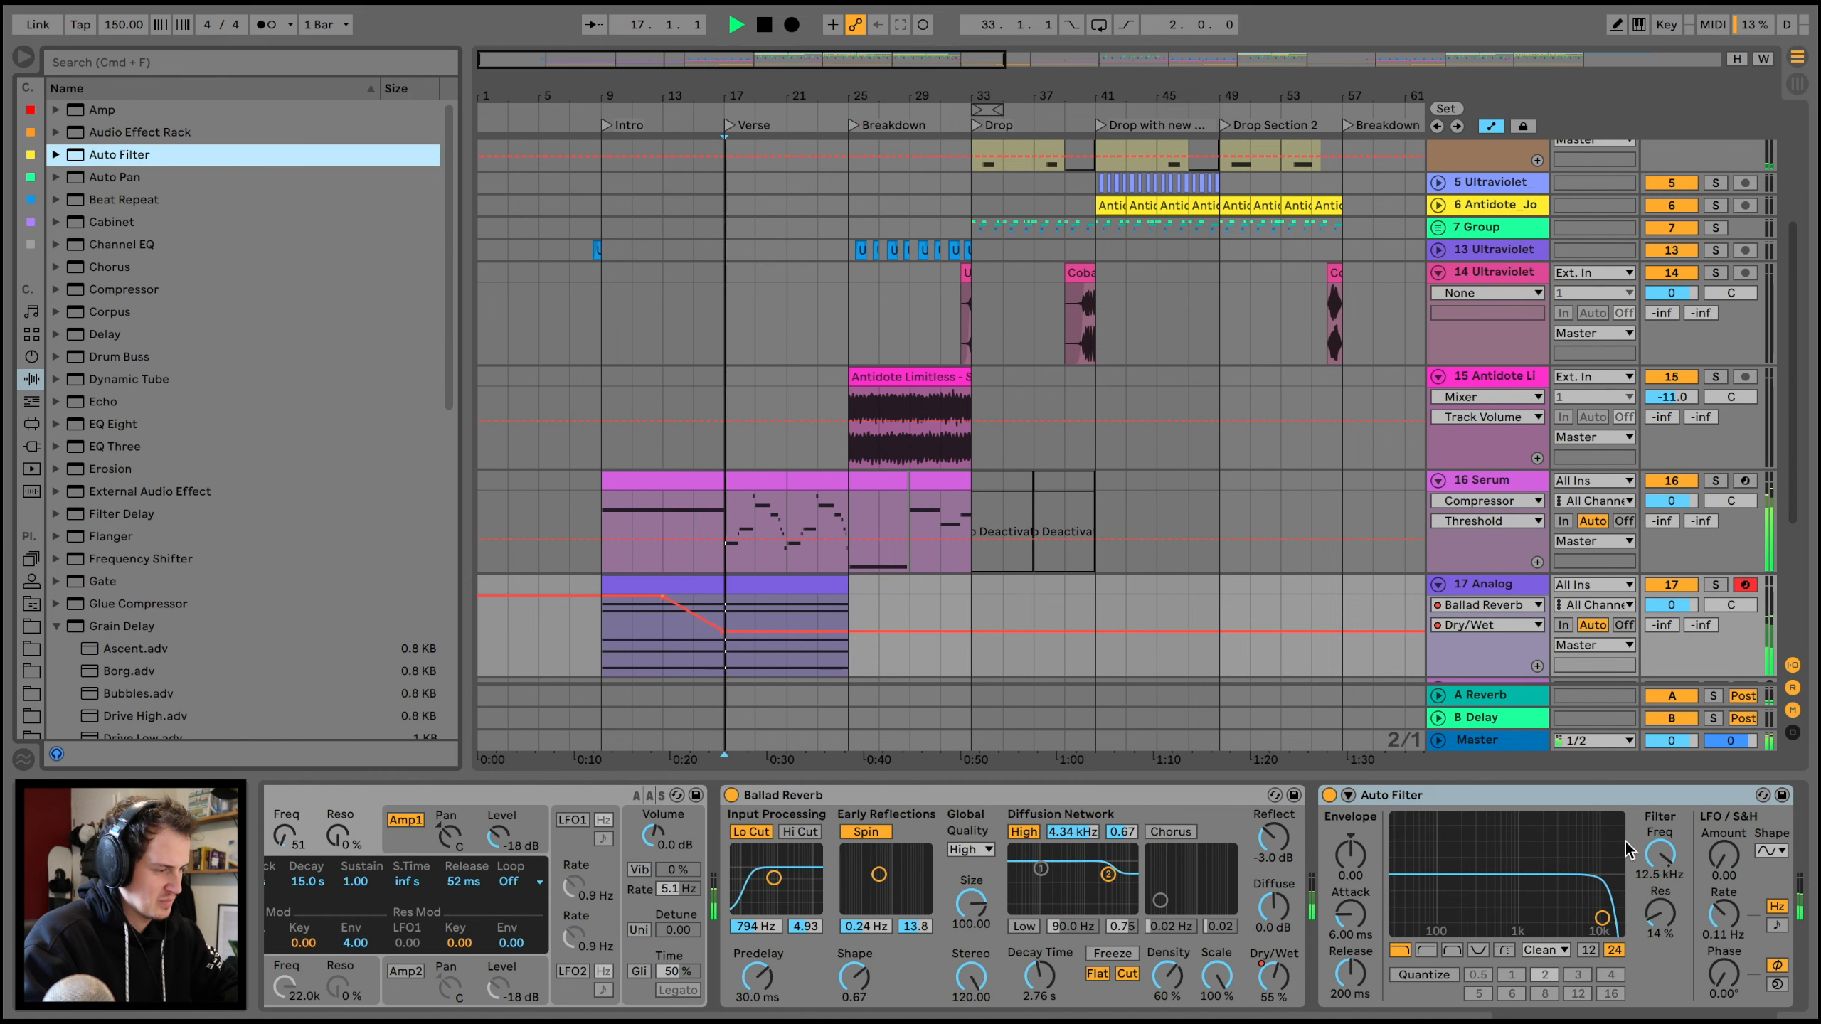
{"action": "left_click", "coordinate": [796, 604]}
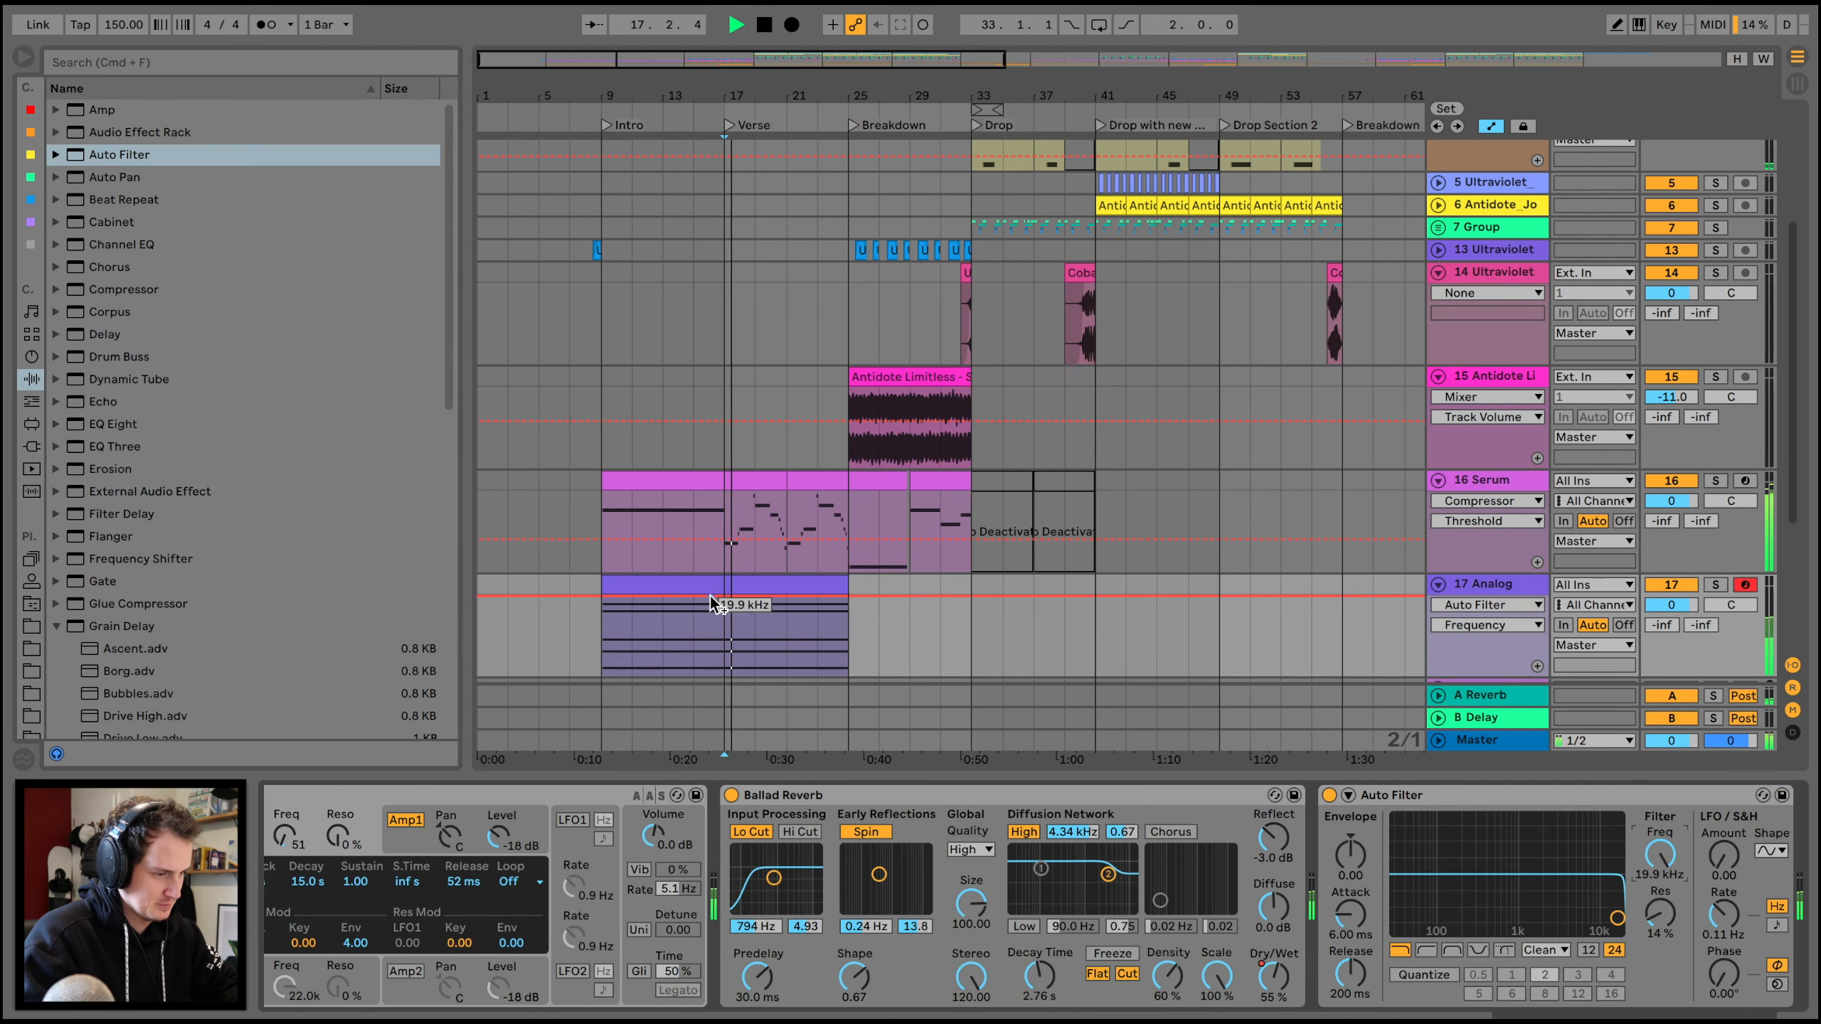
{"action": "left_click_drag", "start_coordinate": [730, 596], "coordinate": [853, 645]}
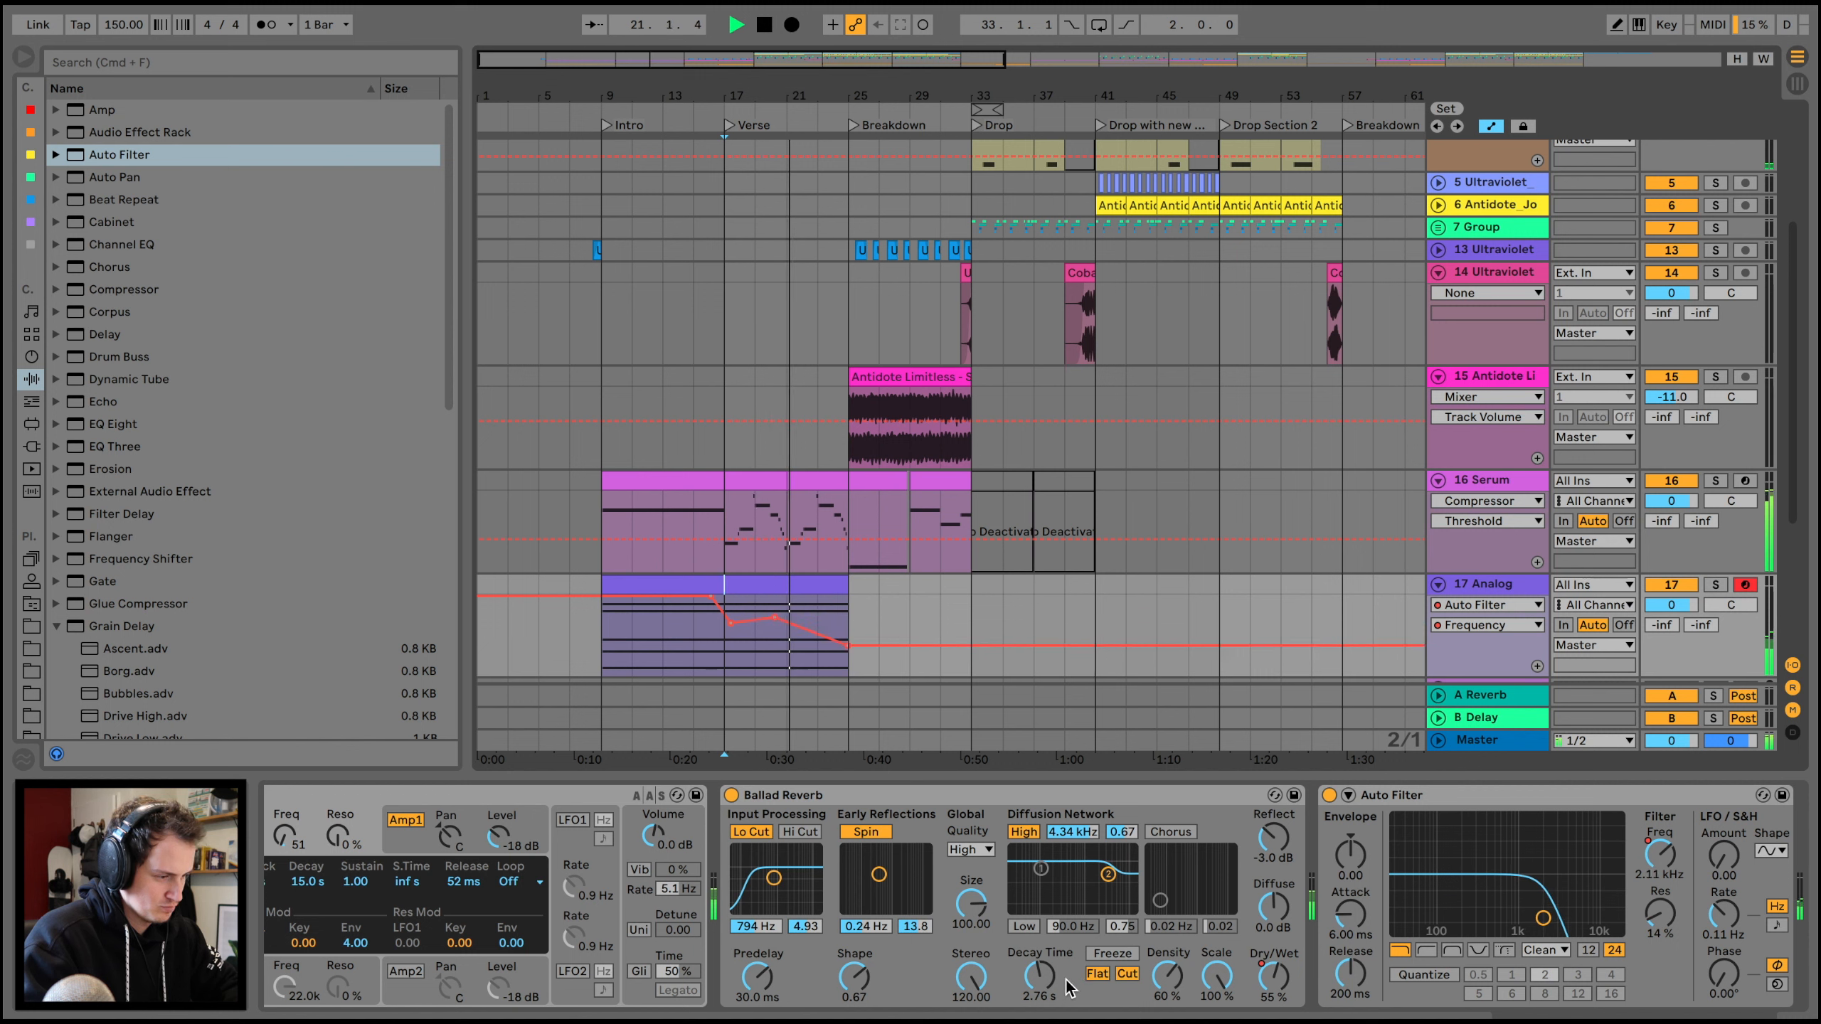
- Set Ballad Reverb's decay time to 6.19 s and select both Analog chord clips
{"action": "left_click_drag", "start_coordinate": [1053, 987], "coordinate": [1053, 954]}
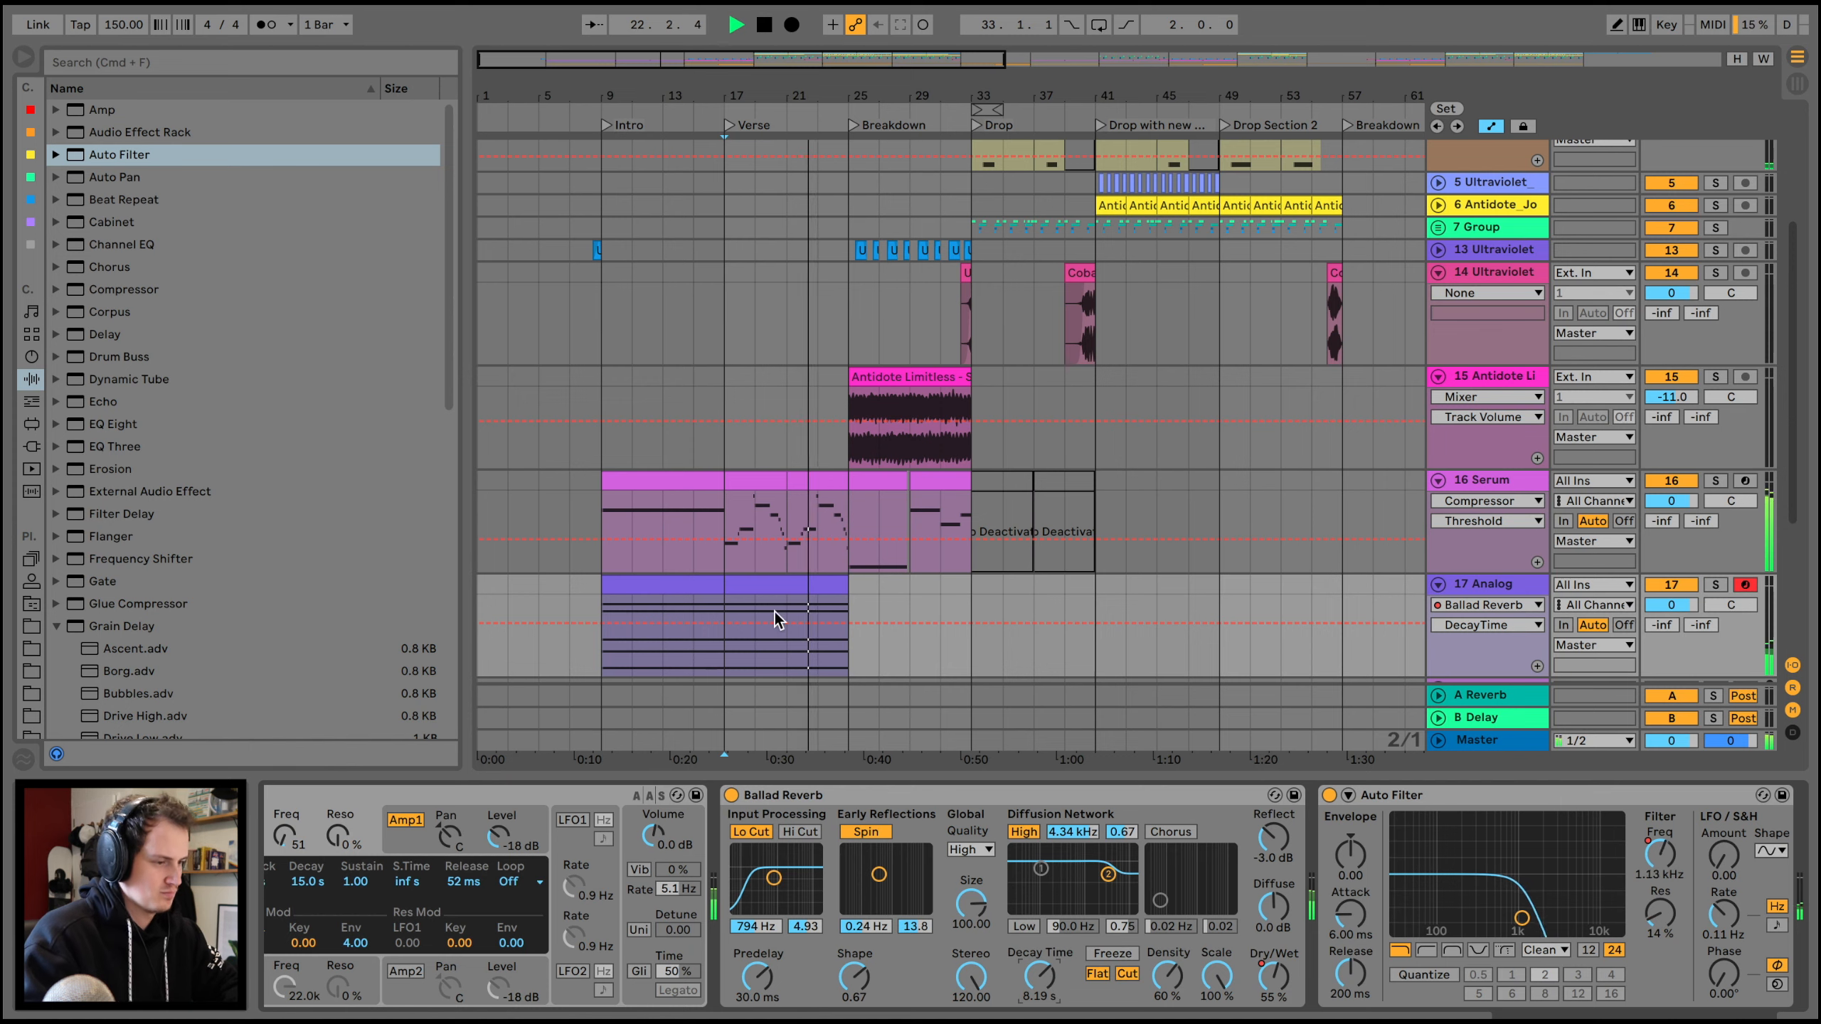
{"action": "left_click", "coordinate": [767, 584]}
{"action": "left_click", "coordinate": [643, 583], "text": "shift"}
{"action": "scroll", "coordinate": [890, 591], "scroll_direction": "right", "scroll_amount": 1}
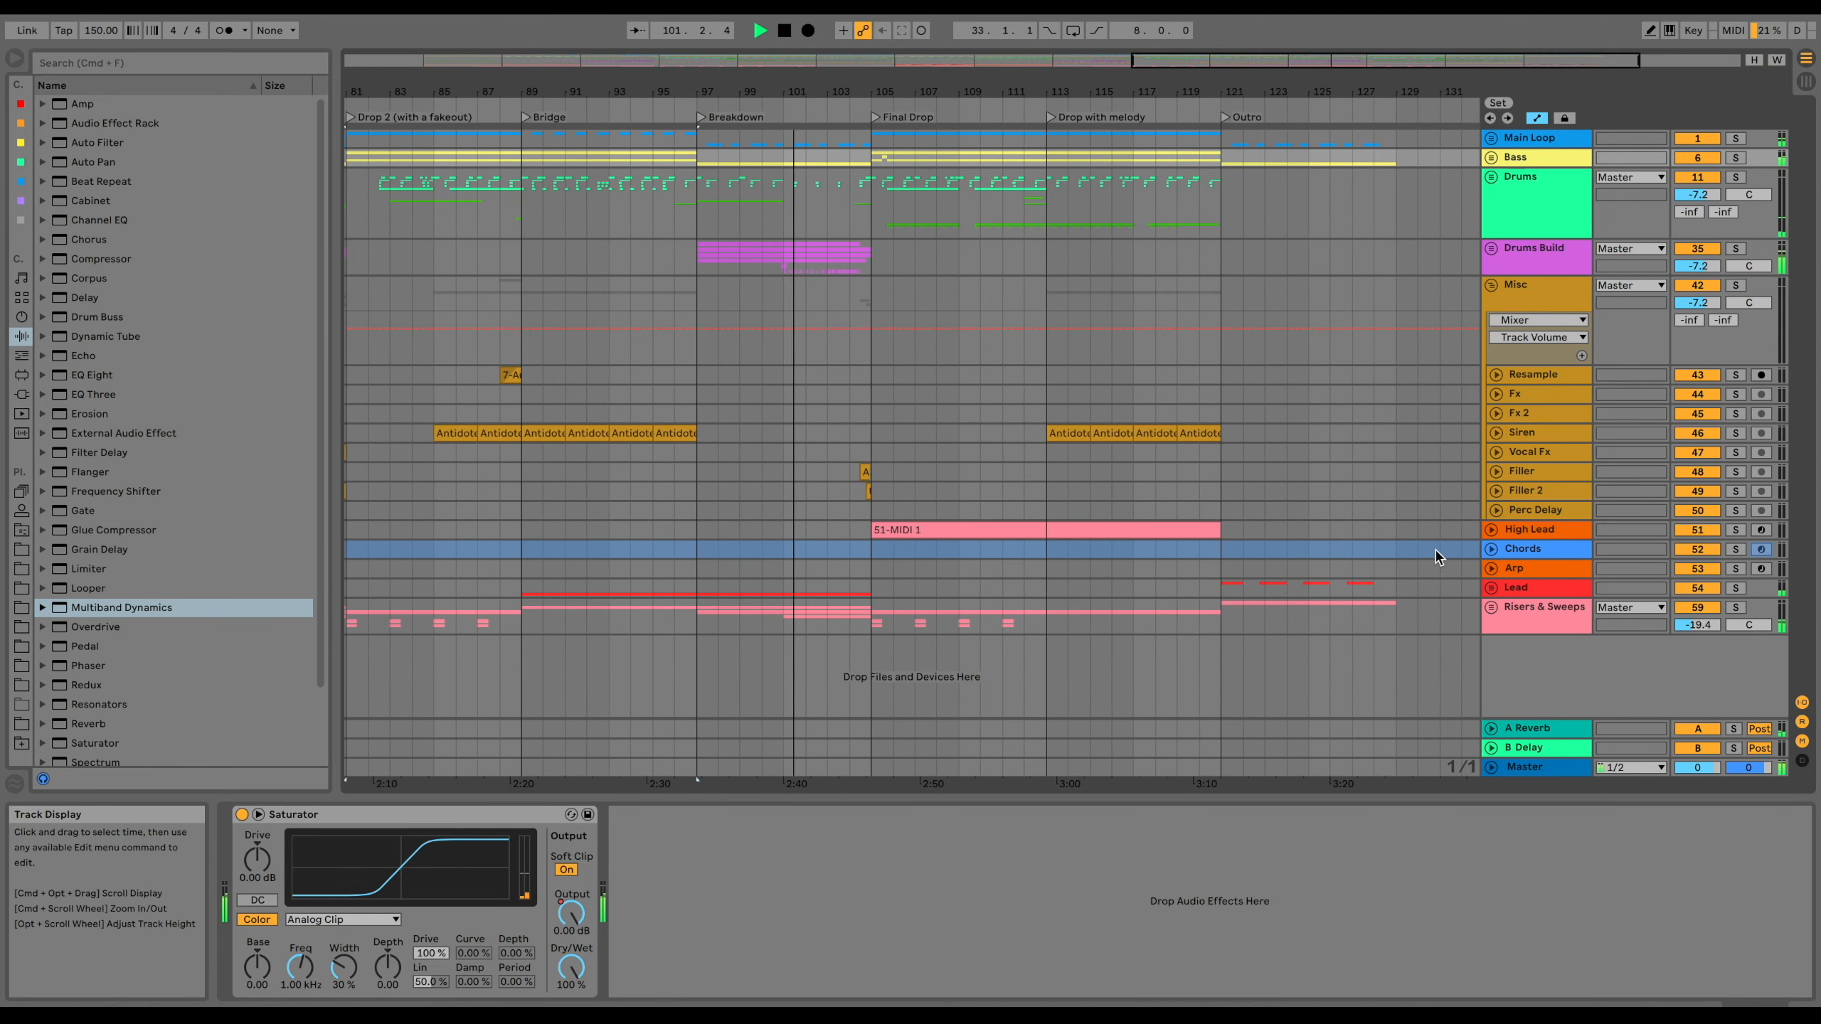
- Unfold the High Lead track, show its devices and zoom in on its notes in the Final Drop during playback
{"action": "left_click", "coordinate": [1491, 529]}
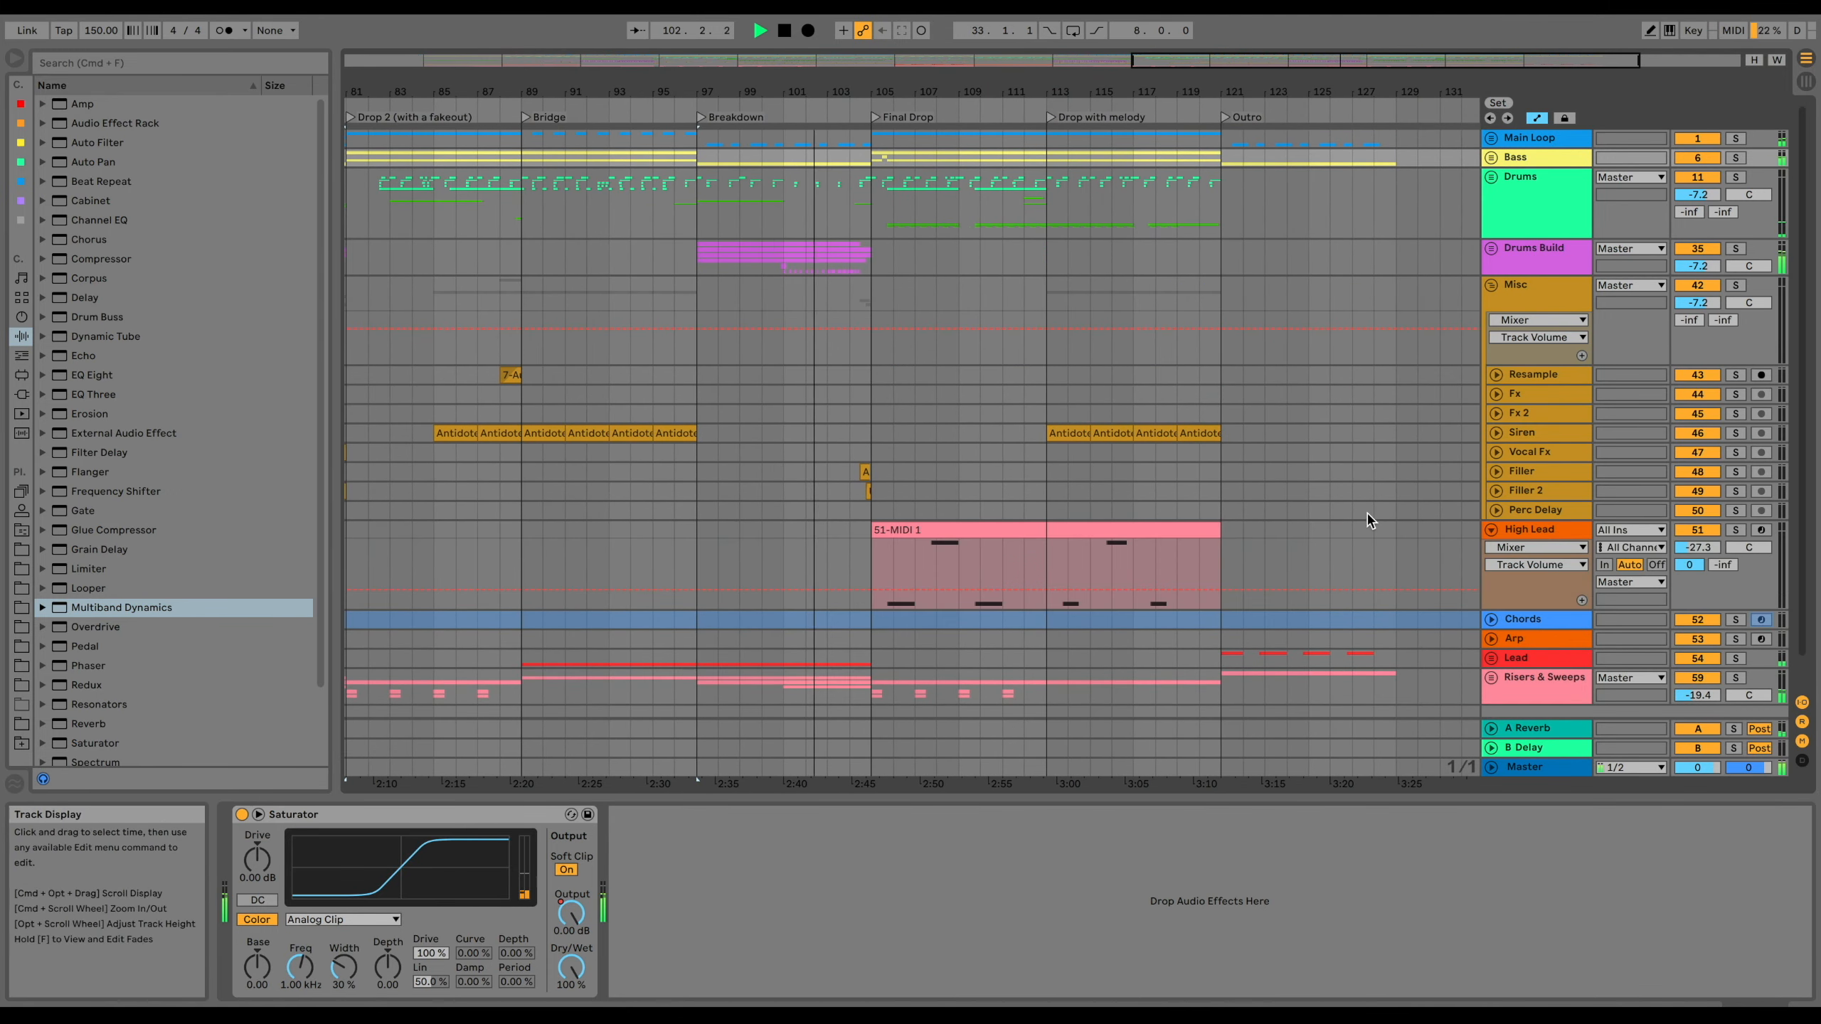
{"action": "left_click", "coordinate": [1530, 529]}
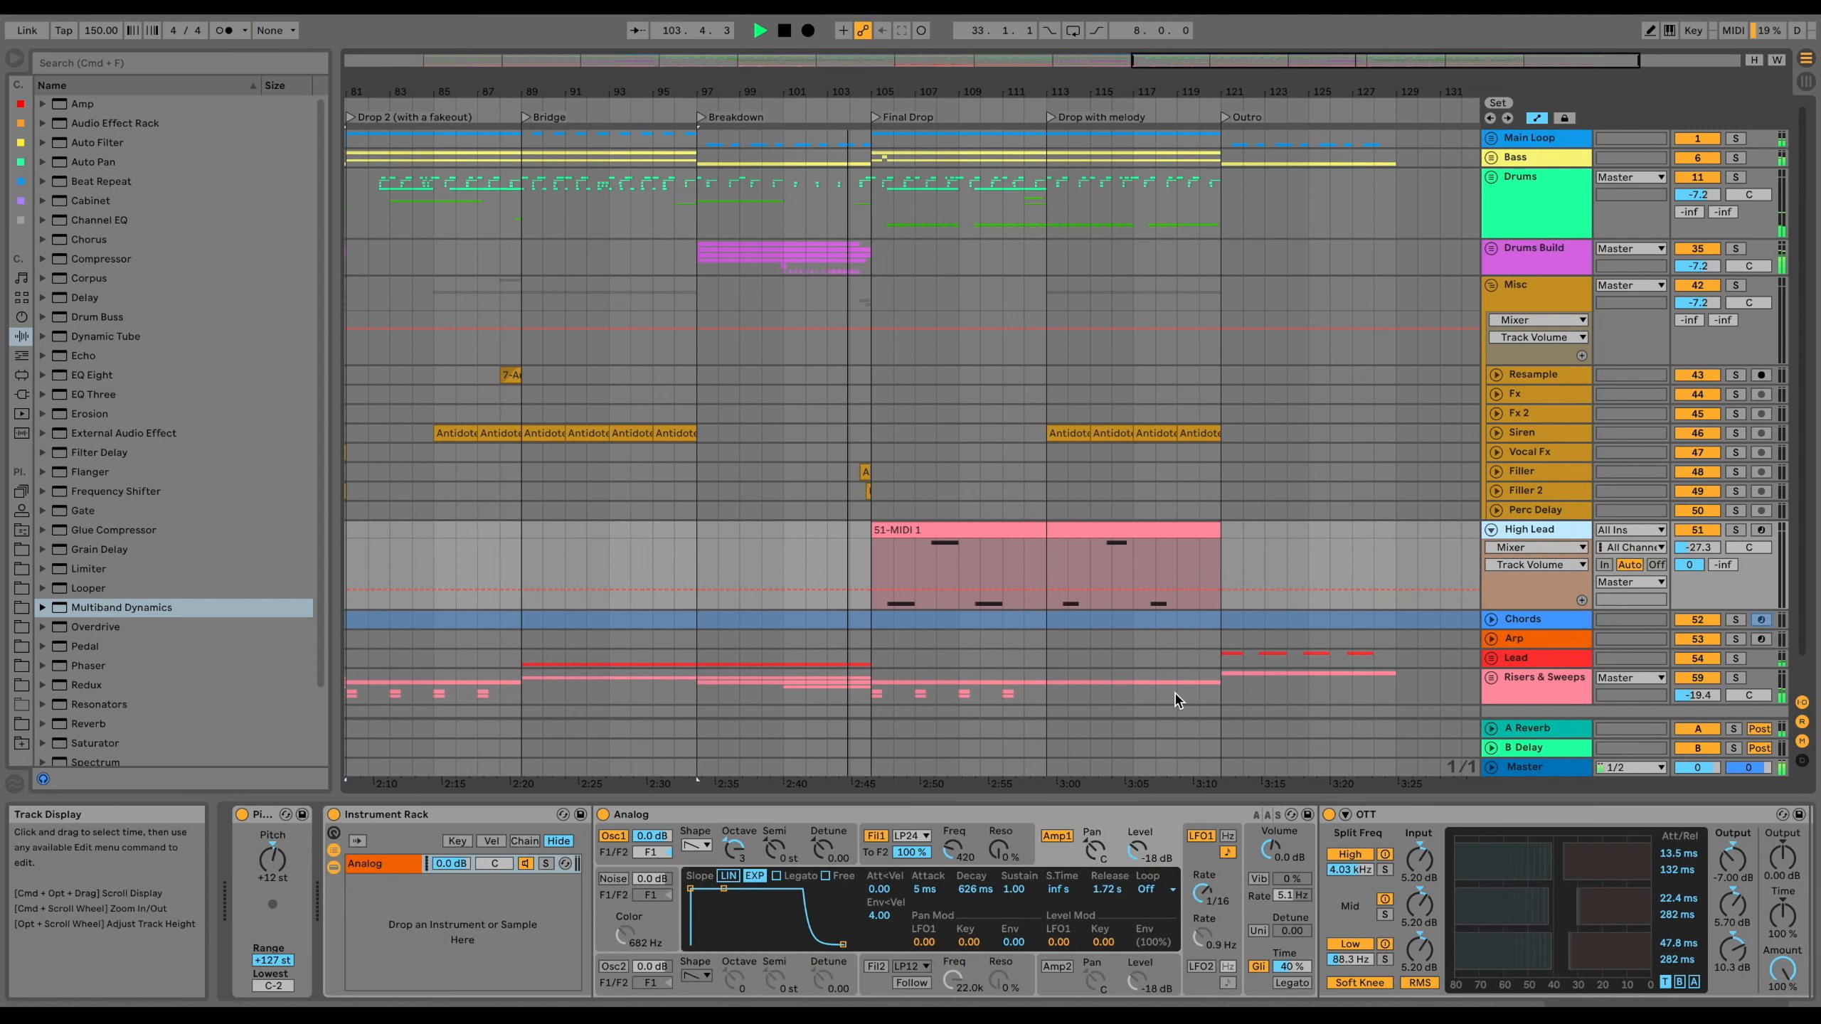
{"action": "left_click", "coordinate": [1122, 578]}
{"action": "scroll", "coordinate": [1121, 578], "scroll_direction": "right", "scroll_amount": 3}
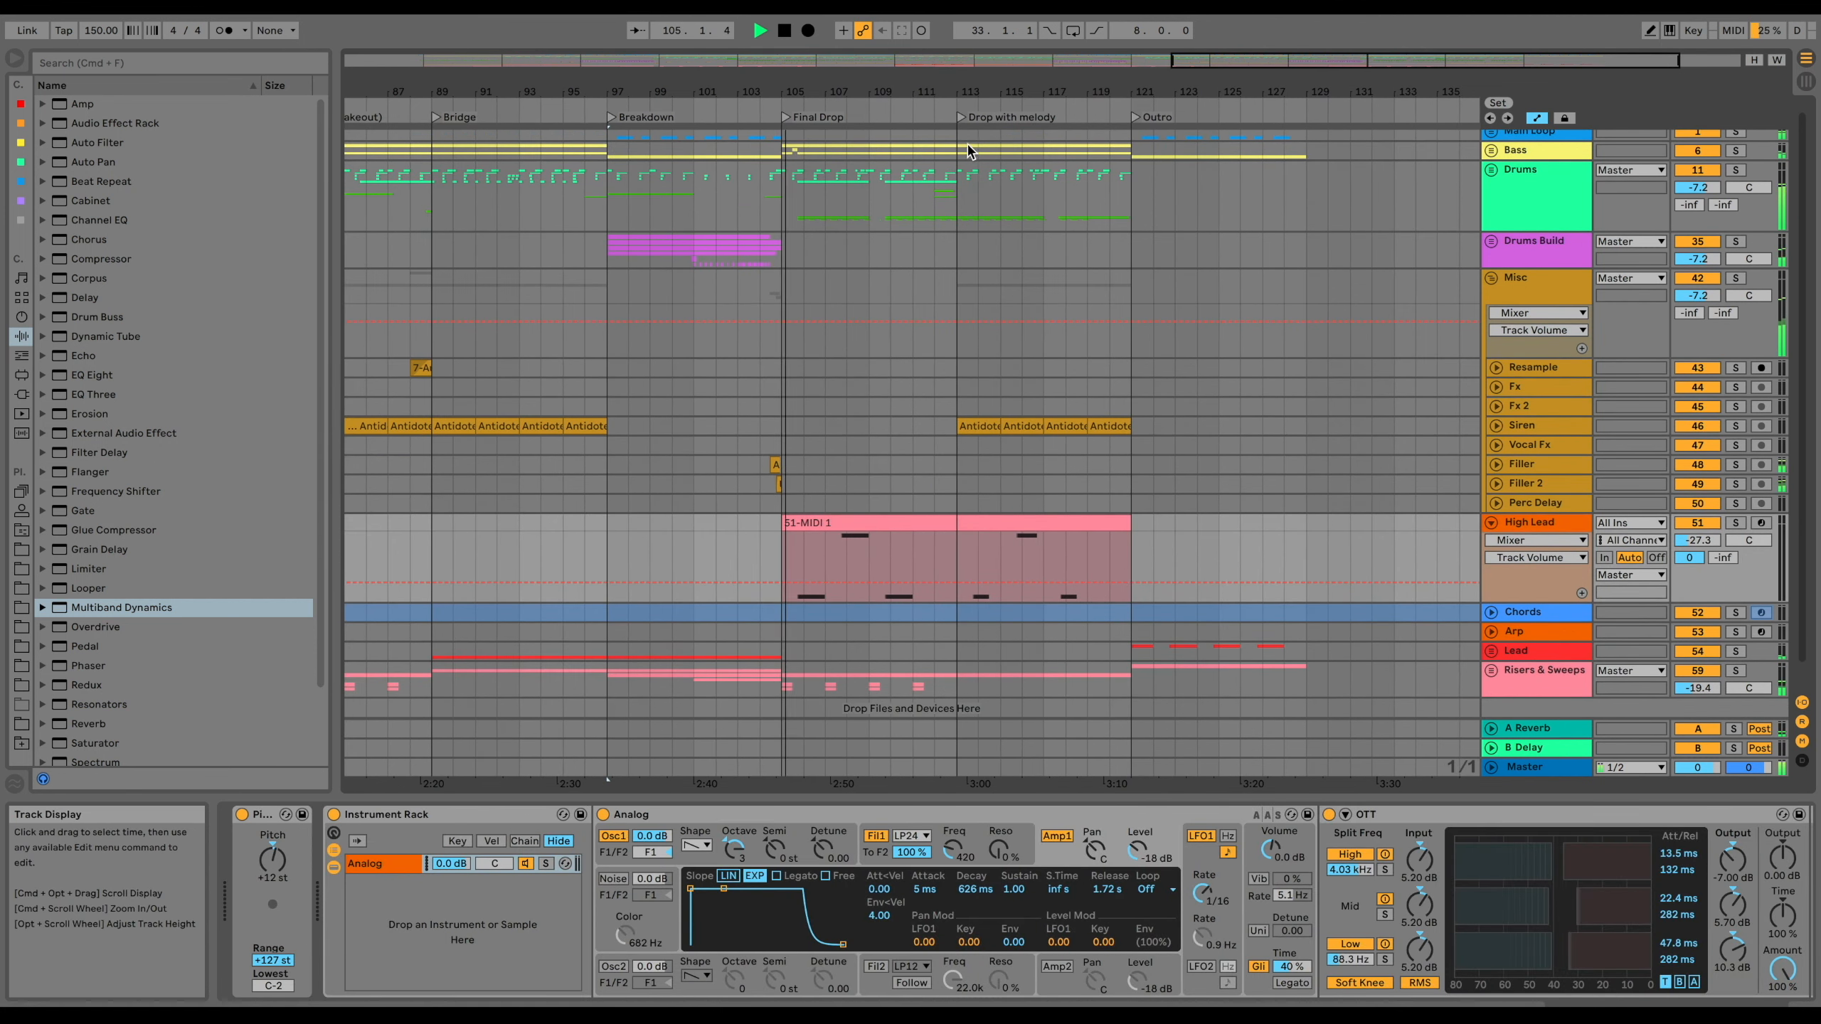
{"action": "left_click_drag", "start_coordinate": [933, 92], "coordinate": [933, 179]}
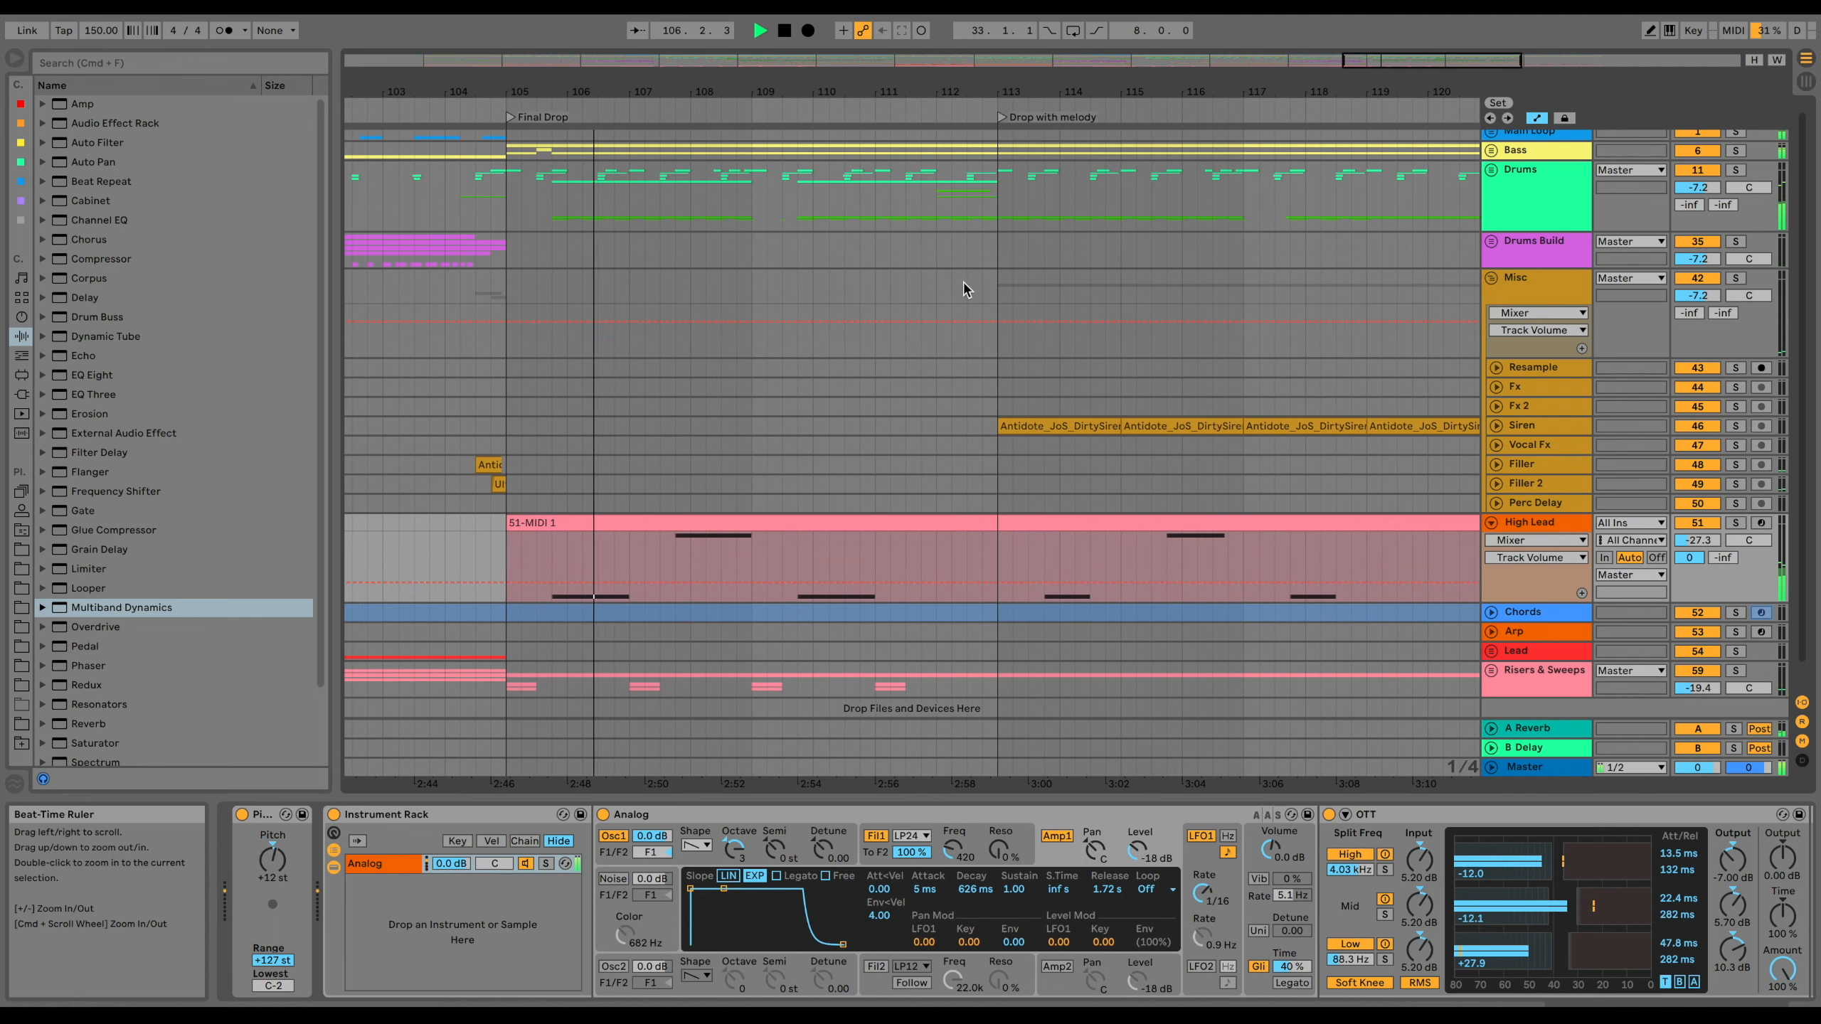